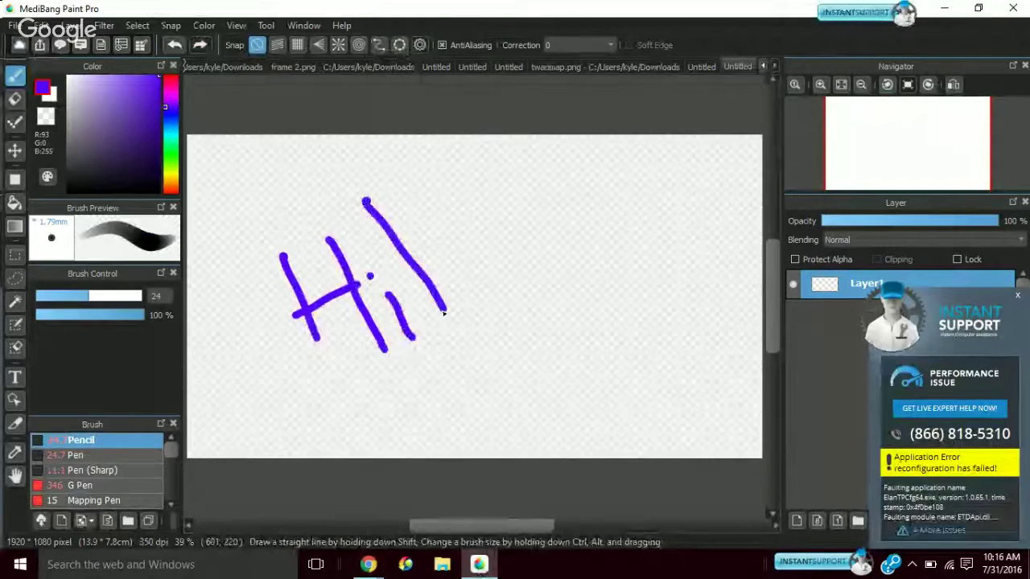
Finish the exclamation mark of the handwritten "Hi!" and undo every stroke until the canvas is blank
left_click(453, 342)
left_click(171, 46)
left_click(173, 46)
left_click(172, 46)
left_click(172, 46)
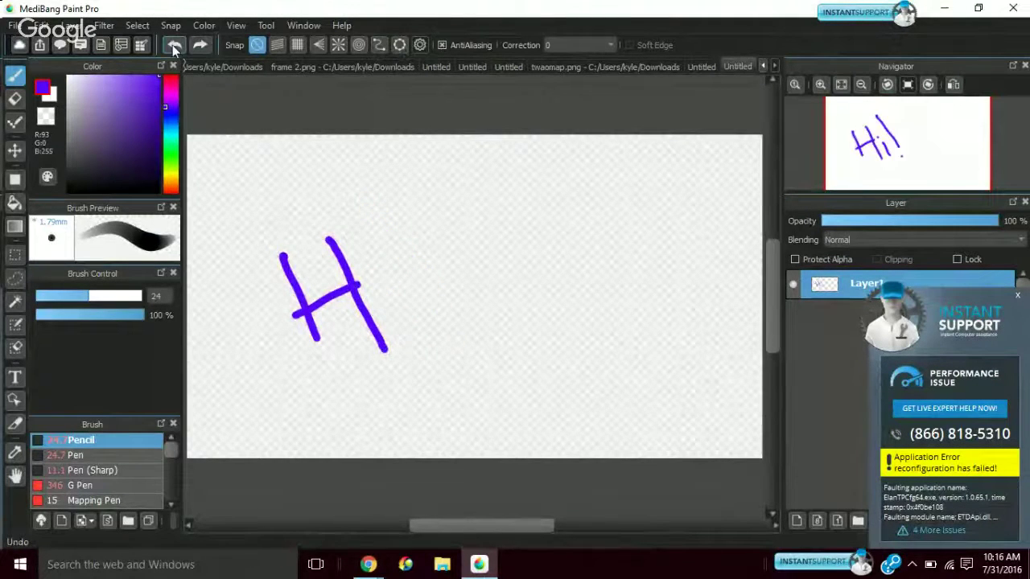
left_click(173, 46)
left_click(175, 46)
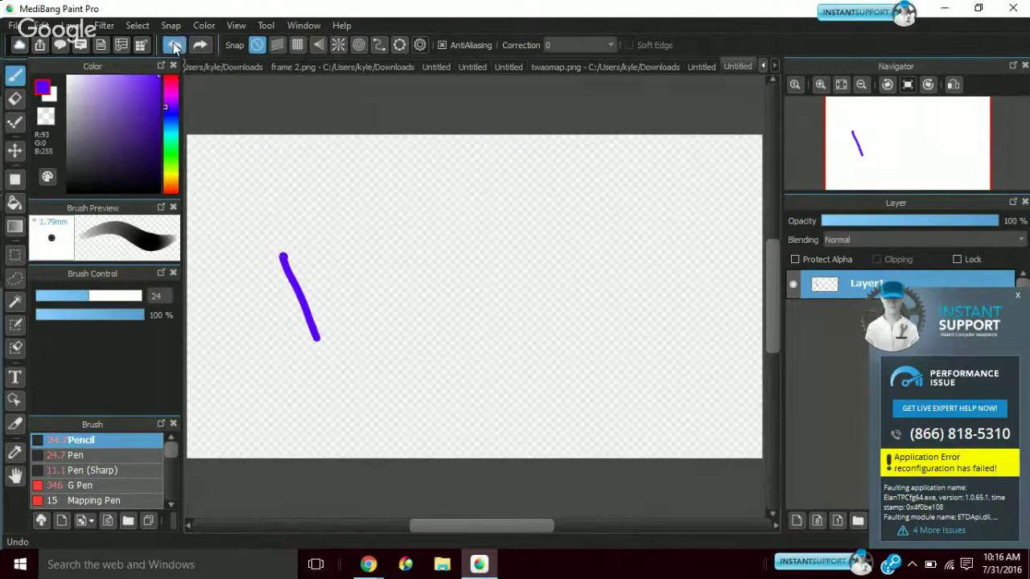
left_click(176, 48)
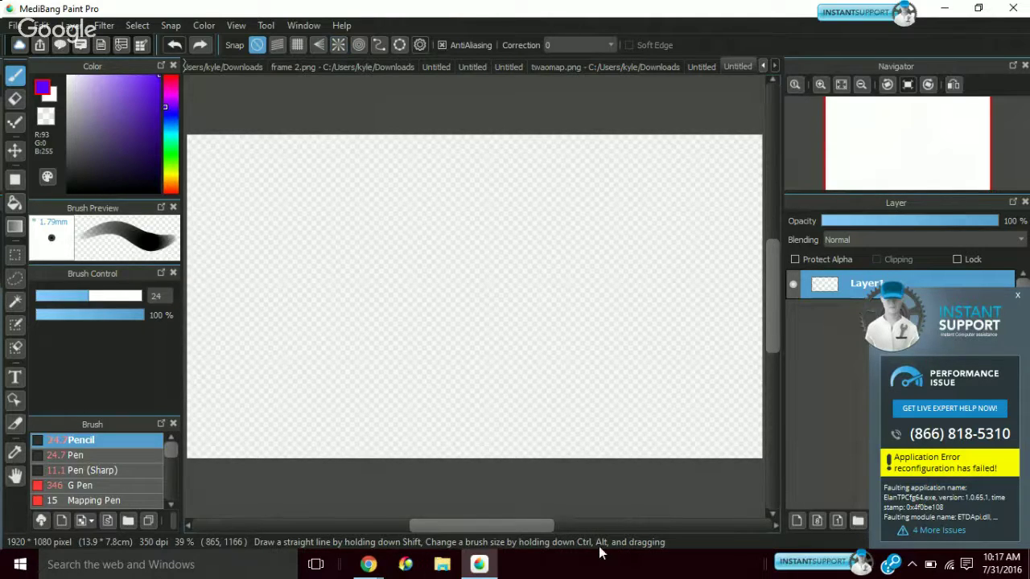
Switch to the Google Hangouts window in Chrome to check the live broadcast status, and minimize it again
left_click(368, 566)
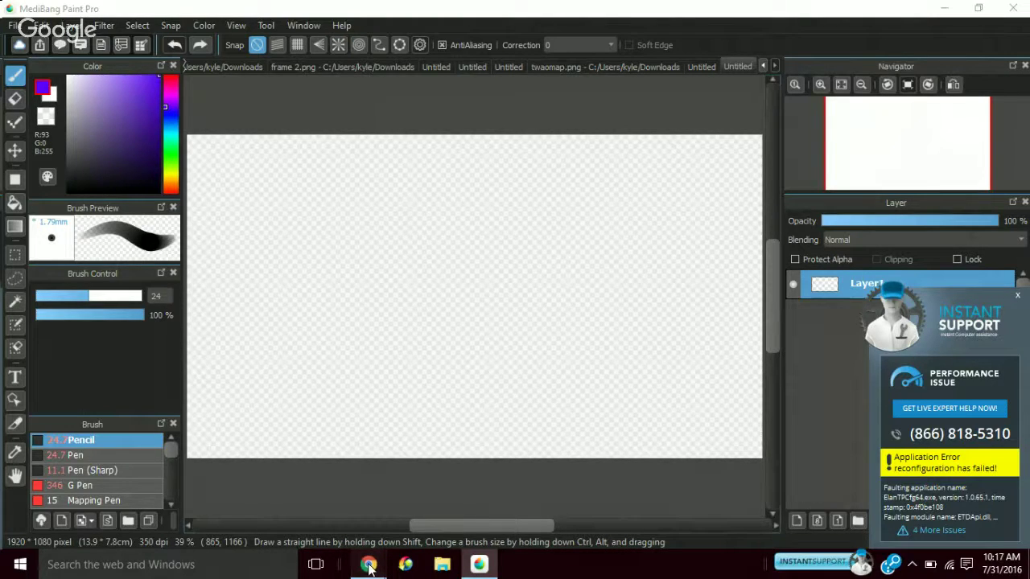
mouse_move(369, 566)
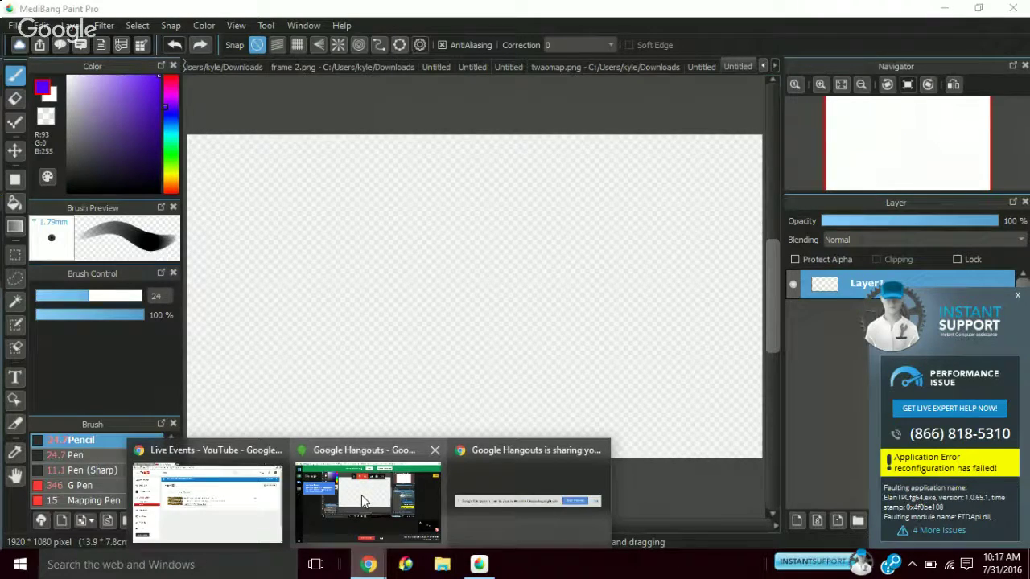
left_click(361, 495)
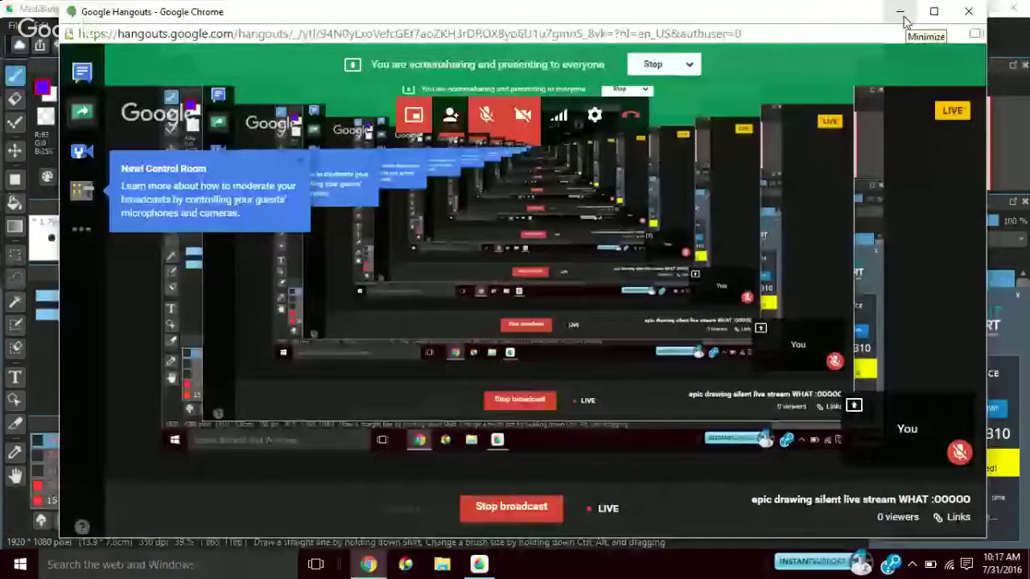
left_click(902, 17)
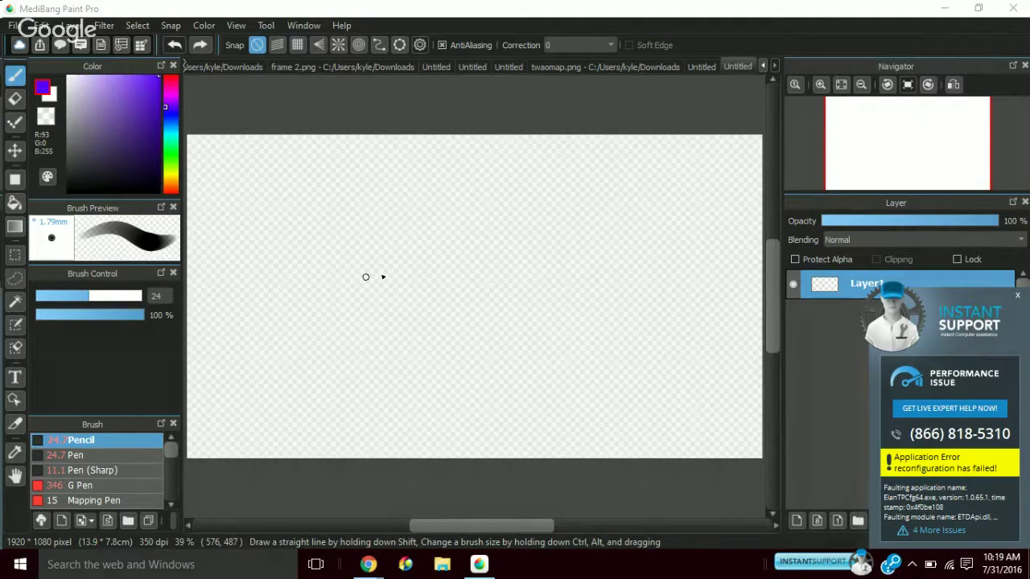
mouse_move(412, 270)
left_mouse_down()
mouse_move(338, 321)
mouse_move(375, 375)
mouse_move(405, 363)
mouse_move(417, 415)
mouse_move(462, 364)
mouse_move(451, 337)
mouse_move(485, 271)
mouse_move(437, 271)
mouse_move(416, 237)
mouse_move(408, 265)
mouse_move(437, 292)
mouse_move(393, 311)
left_mouse_up()
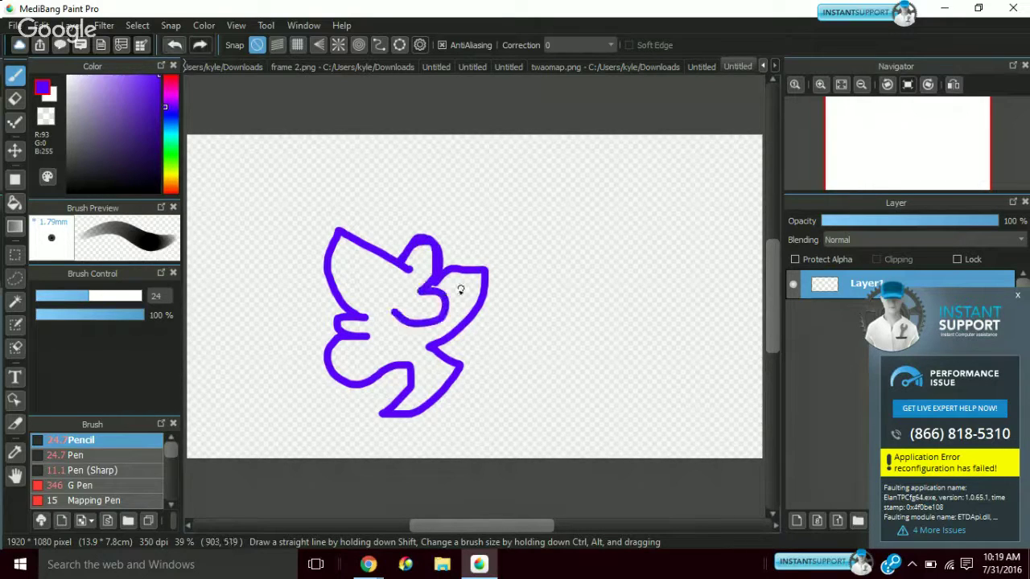
left_click_drag(465, 274, 488, 279)
left_click(170, 49)
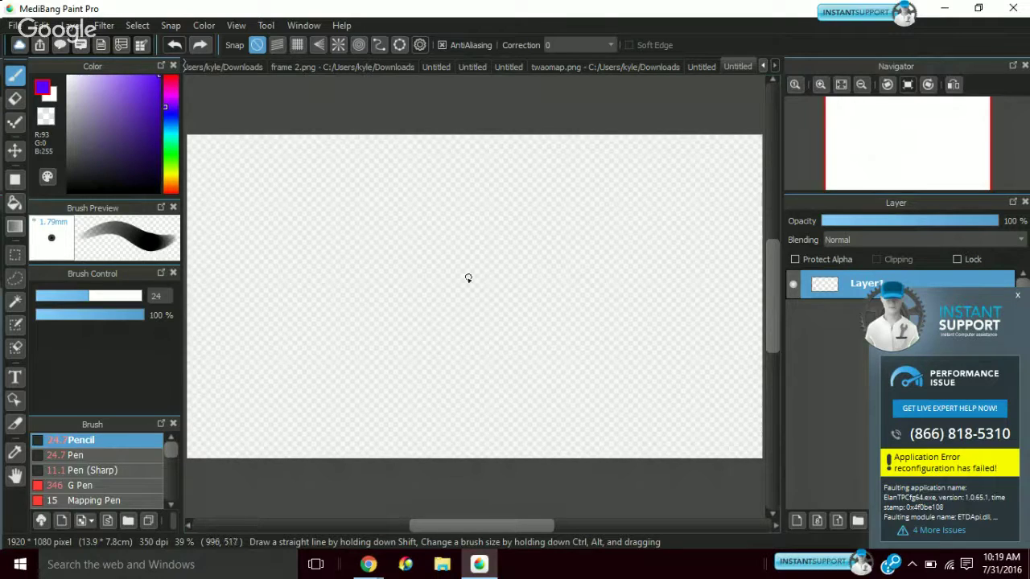
left_click_drag(467, 274, 359, 305)
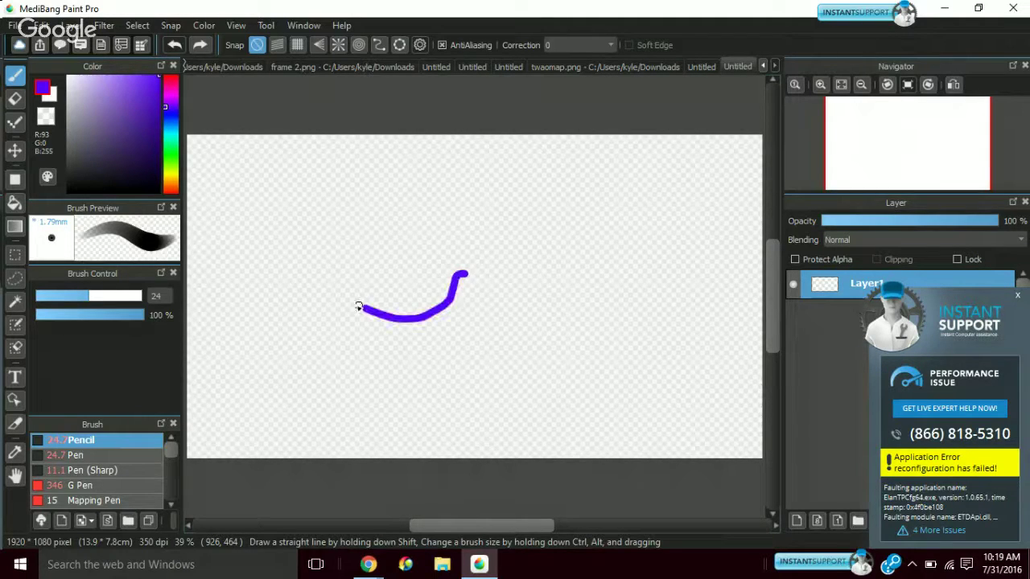
left_click(181, 46)
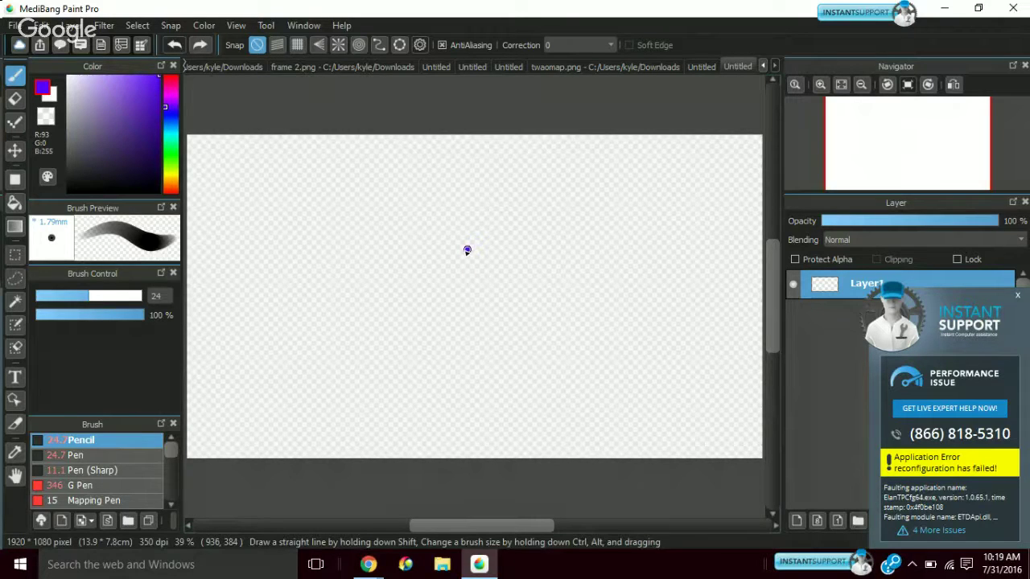
mouse_move(468, 249)
left_mouse_down()
mouse_move(469, 305)
mouse_move(369, 289)
left_mouse_up()
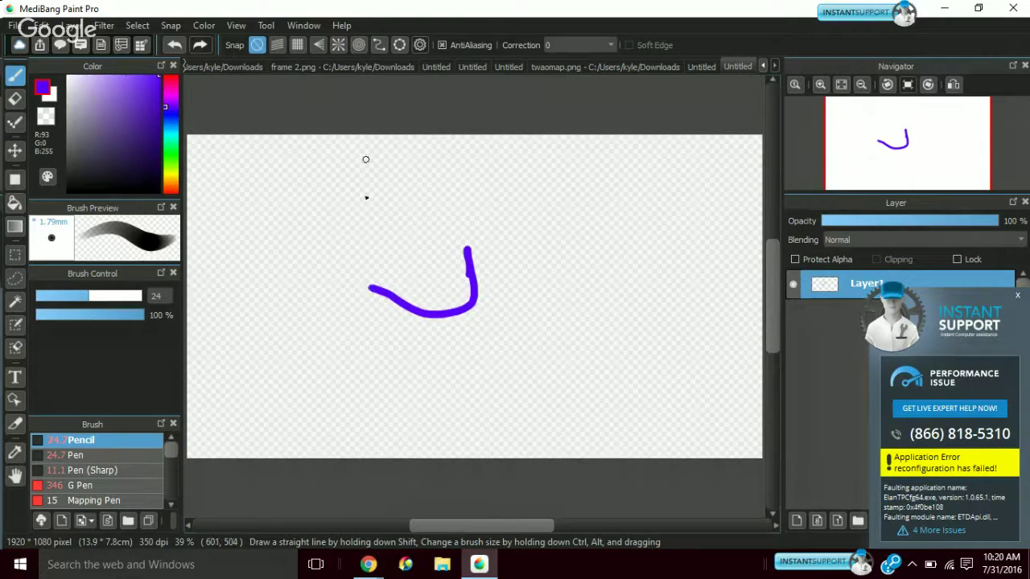
left_click(166, 45)
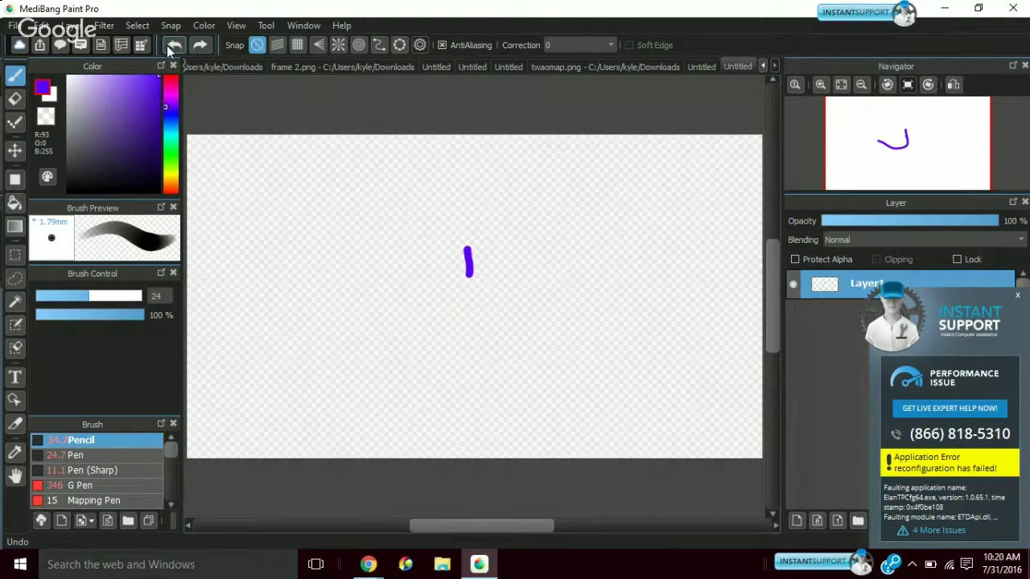
left_click(169, 45)
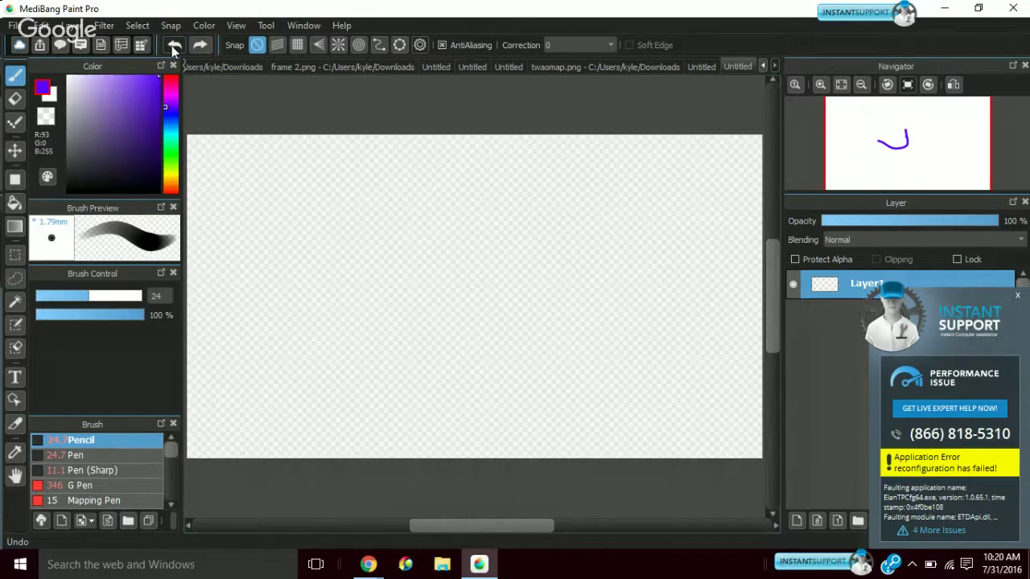
left_click_drag(366, 268, 443, 332)
mouse_move(365, 268)
left_mouse_down()
mouse_move(441, 279)
mouse_move(356, 264)
mouse_move(536, 234)
mouse_move(625, 205)
mouse_move(625, 240)
mouse_move(571, 304)
mouse_move(559, 354)
mouse_move(460, 426)
mouse_move(436, 369)
mouse_move(440, 330)
left_mouse_up()
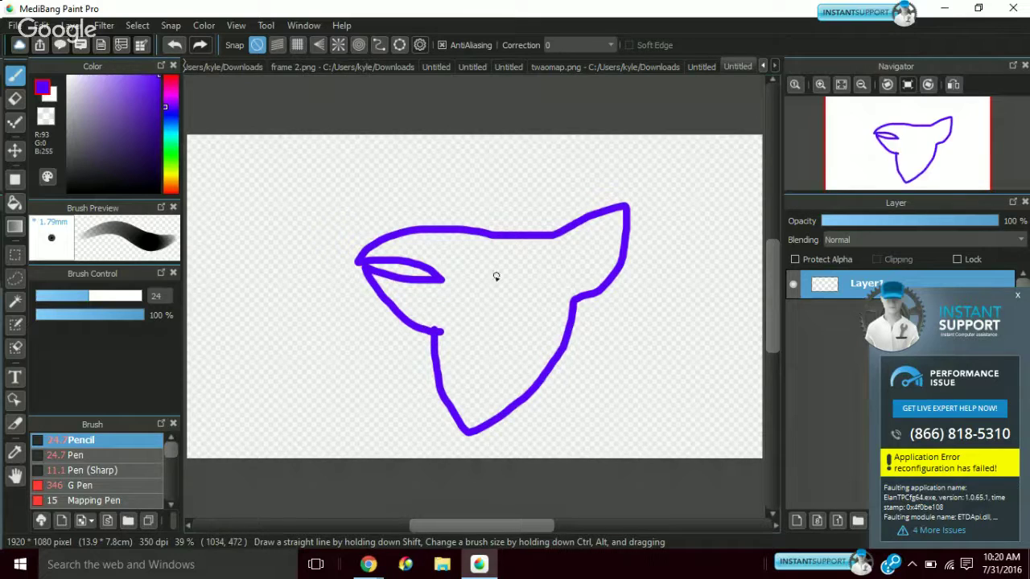
left_click_drag(495, 233, 427, 339)
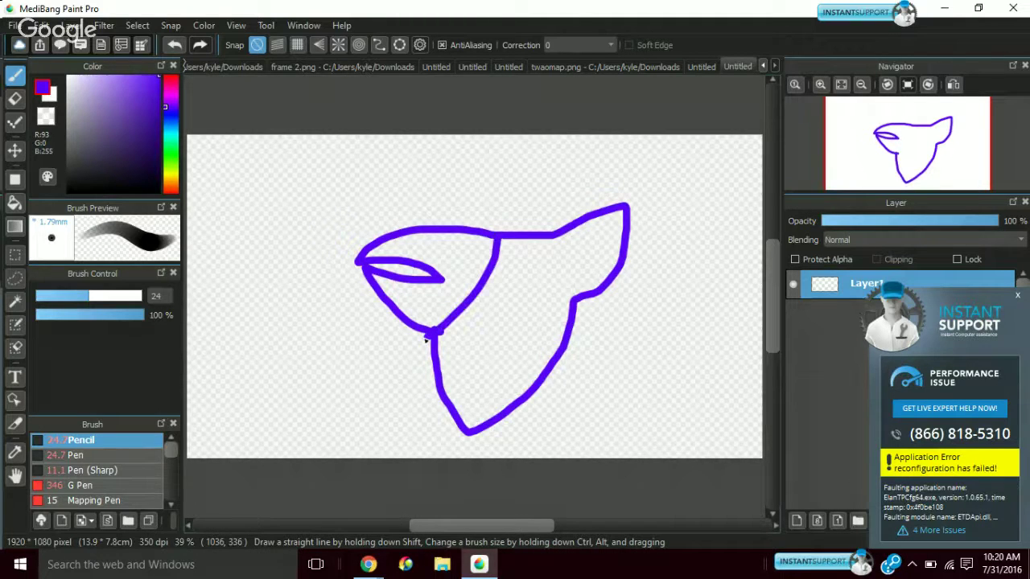
left_click(534, 286)
left_click(171, 46)
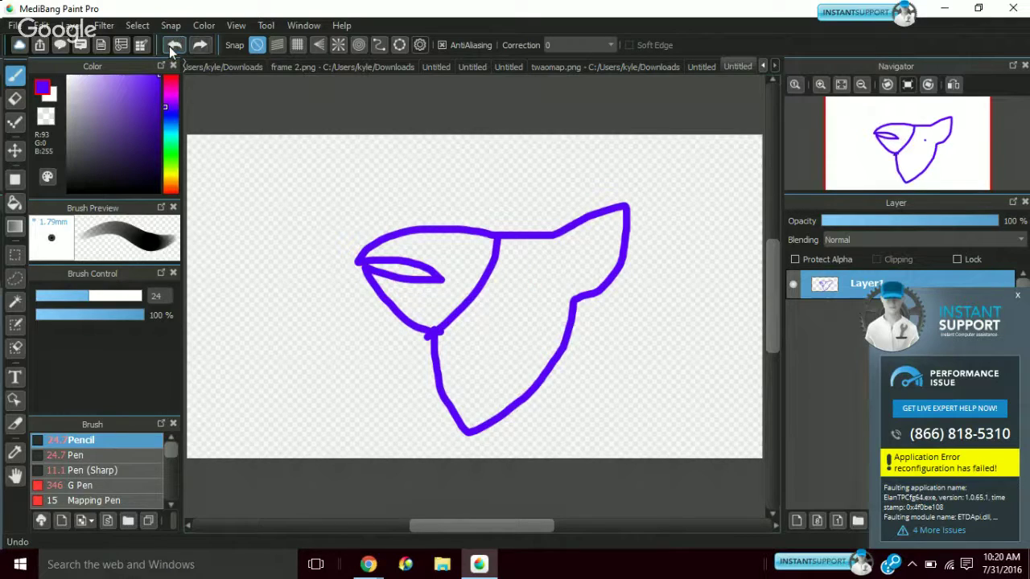
left_click(169, 46)
left_click(169, 46)
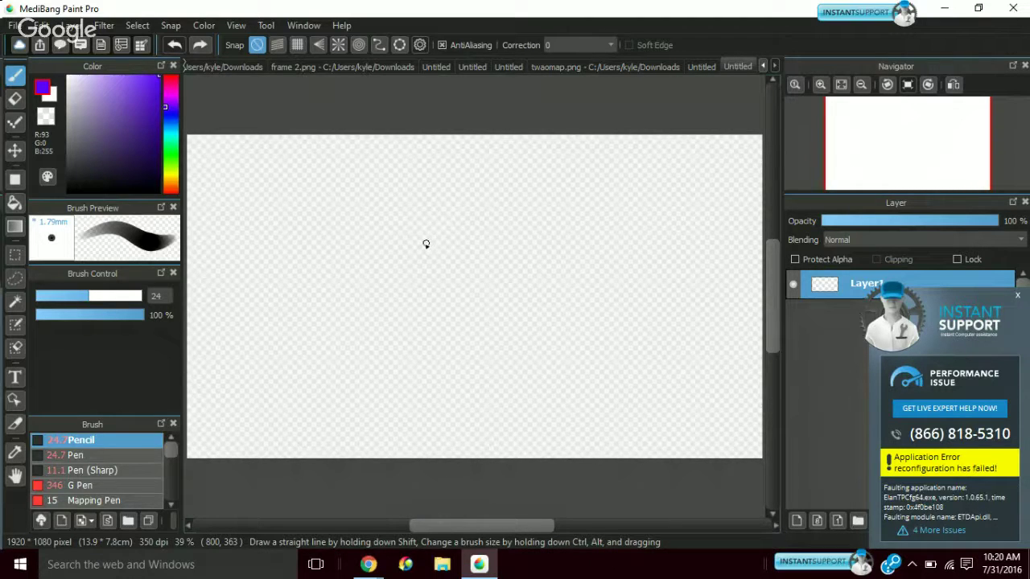
Choose the Pen brush at size 1000 and cover the entire canvas with purple
left_click(167, 481)
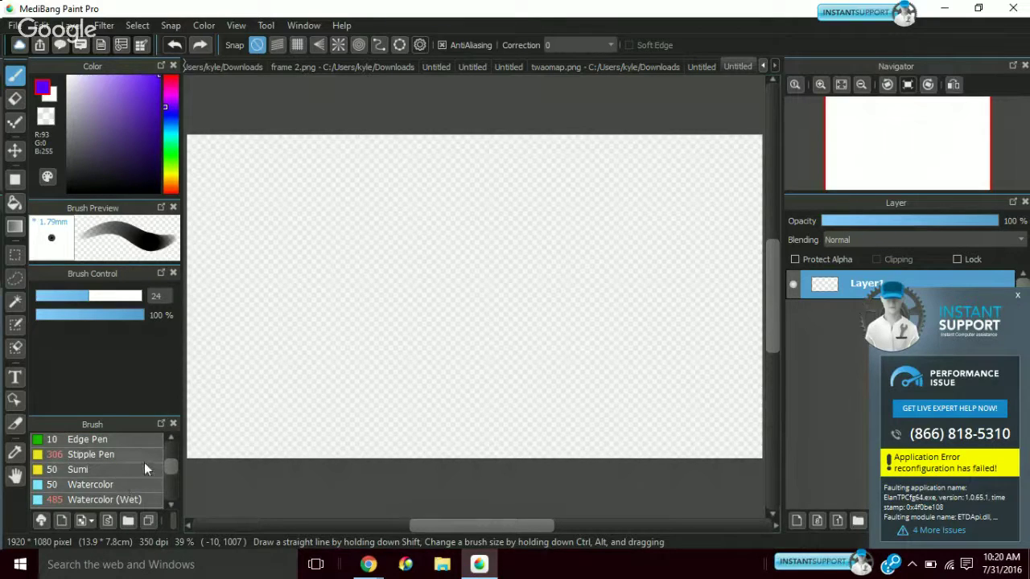
left_click(167, 484)
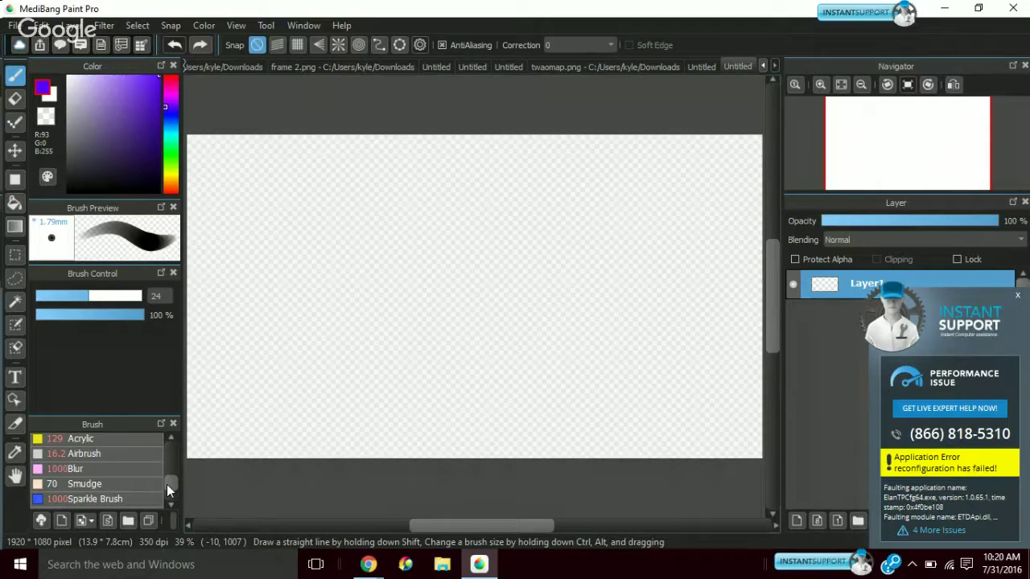
left_click_drag(166, 484, 134, 450)
left_click(75, 457)
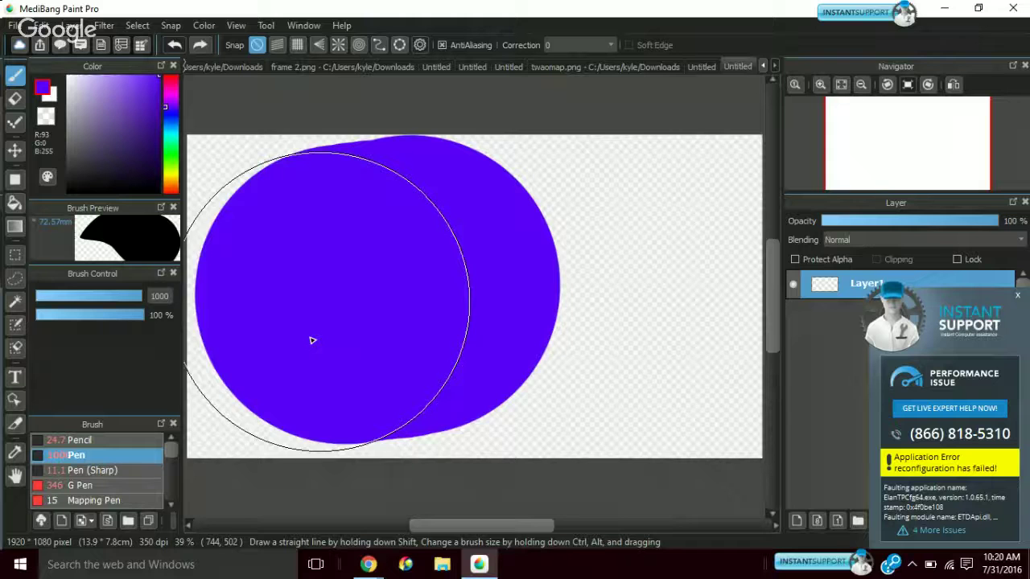
left_click_drag(311, 341, 311, 371)
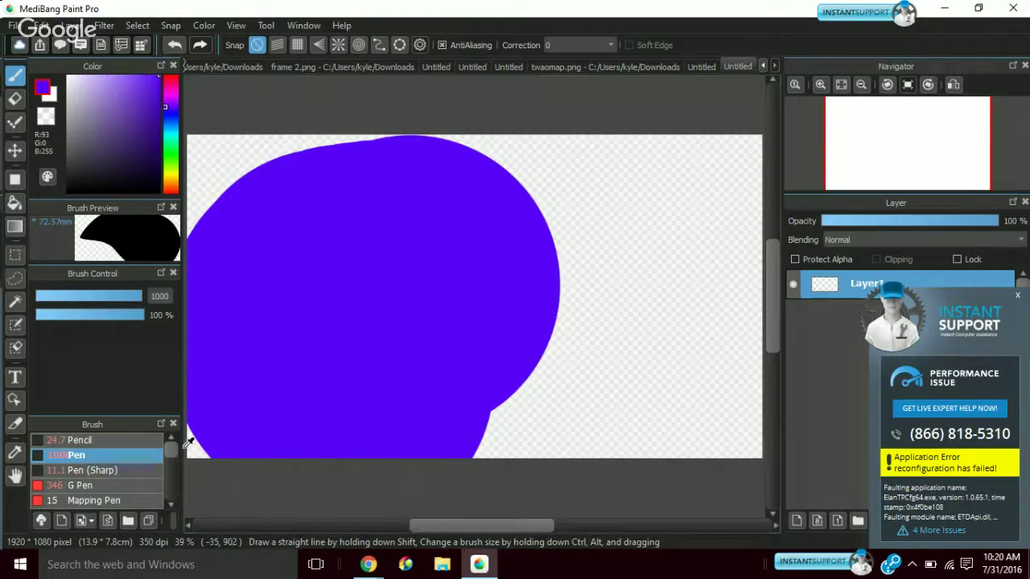
mouse_move(236, 409)
left_mouse_down()
mouse_move(647, 205)
mouse_move(552, 439)
mouse_move(421, 437)
left_mouse_up()
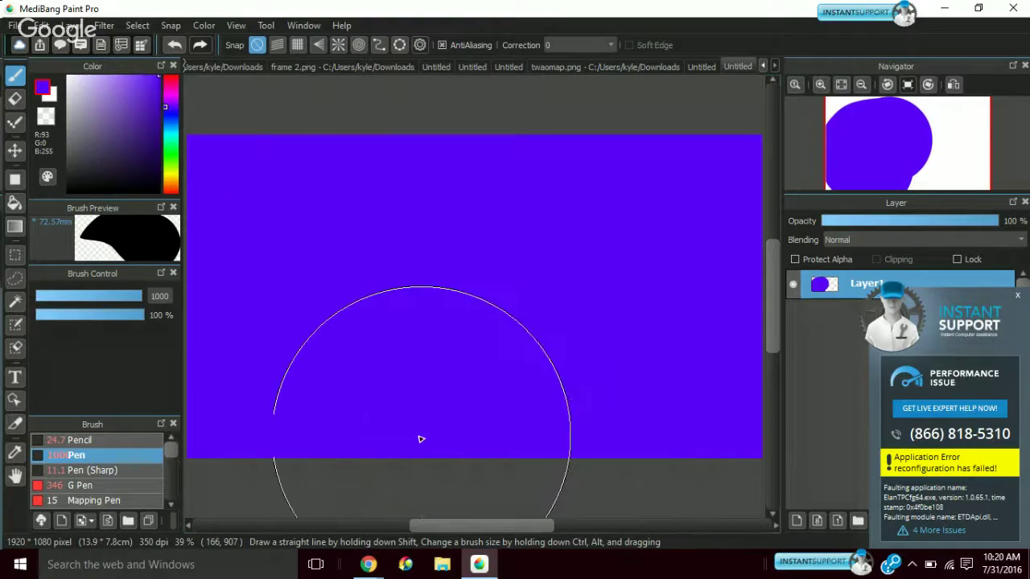
Change the colour to light blue (RGB 132, 165, 239) and paint over the whole canvas with the Pen
left_click(108, 82)
left_click(168, 133)
left_click_drag(167, 132, 167, 125)
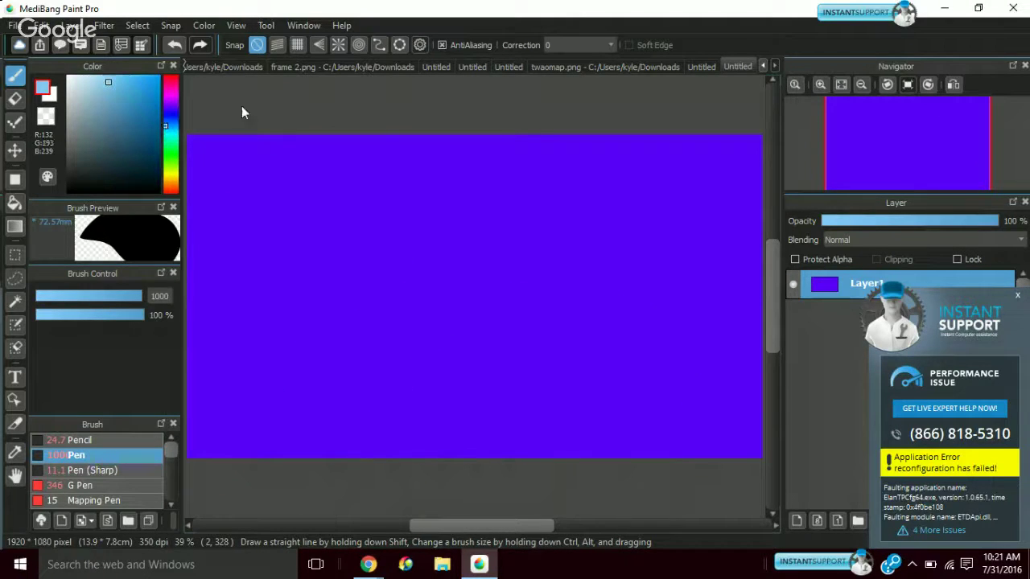
left_click(171, 121)
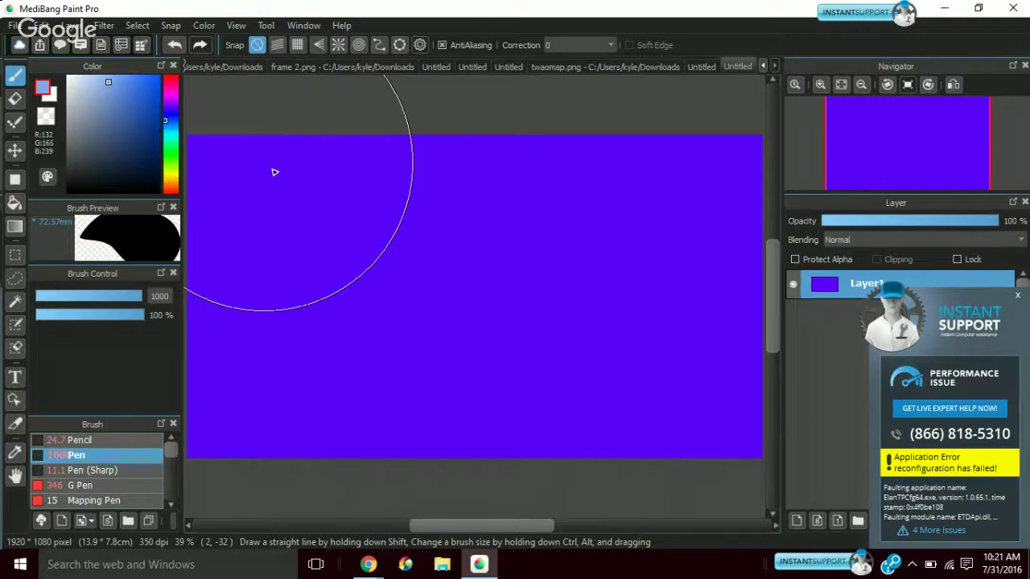
mouse_move(279, 172)
left_mouse_down()
mouse_move(318, 399)
mouse_move(738, 428)
mouse_move(556, 245)
mouse_move(547, 209)
left_mouse_up()
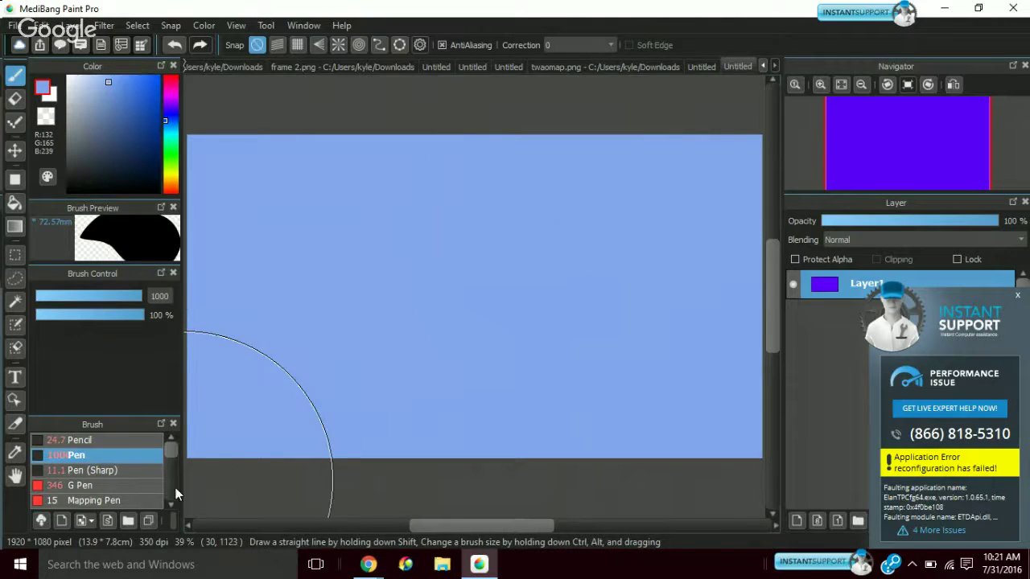
Airbrush faint patches on the light blue background at size 1000 in medium blue (RGB 91, 119, 181)
scroll(168, 488, "down", 5)
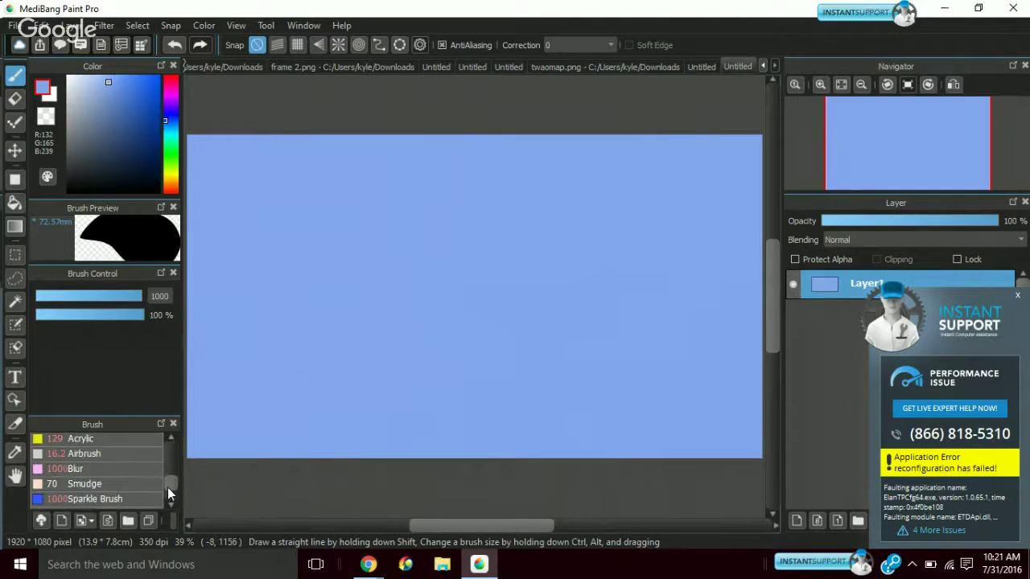
left_click(104, 455)
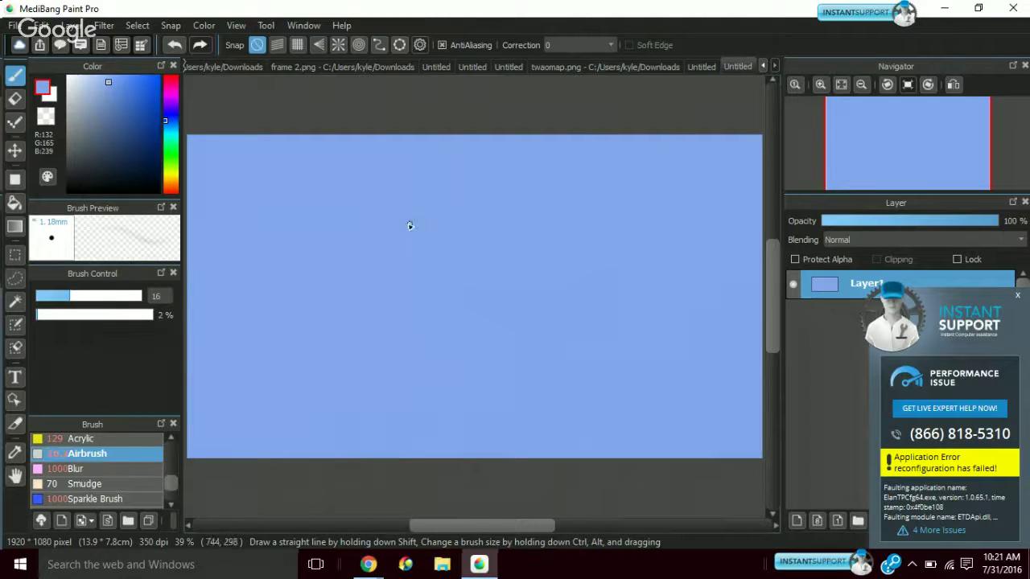
left_click_drag(142, 296, 185, 295)
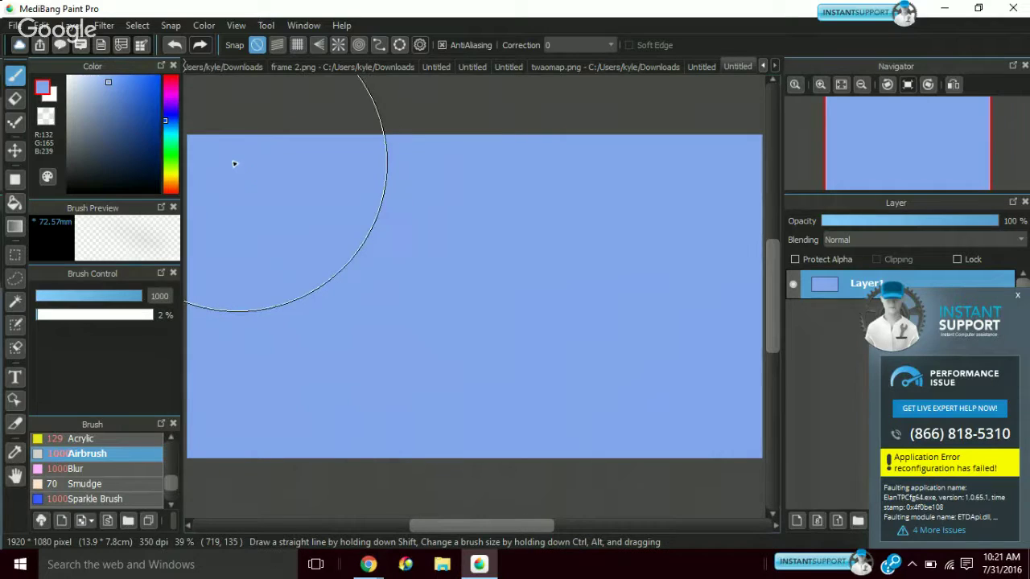
left_click(112, 111)
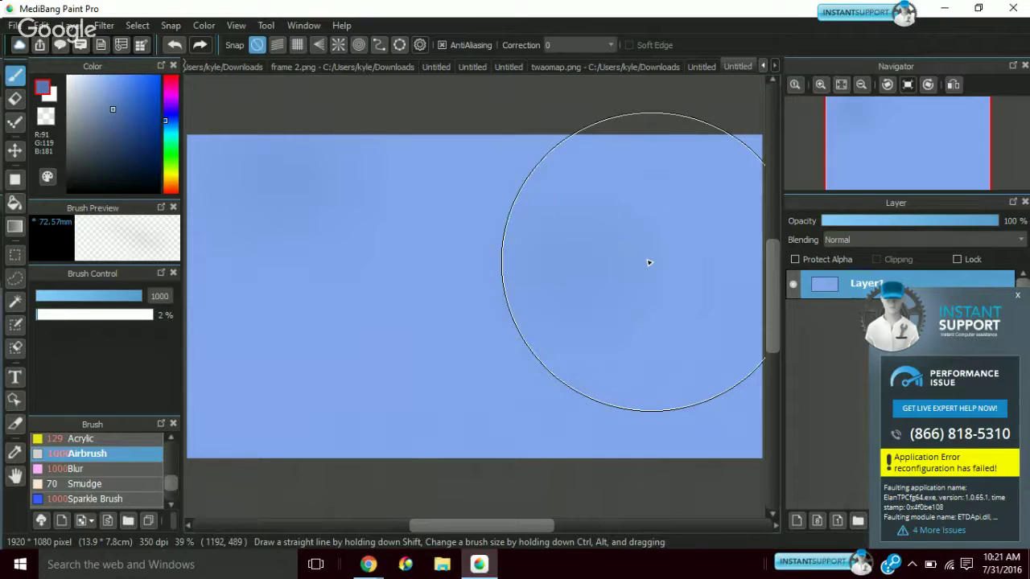
Darken both airbrushed patches with dark blue (RGB 43, 55, 83), reducing the brush size to 584 for the finer shading
left_click(111, 153)
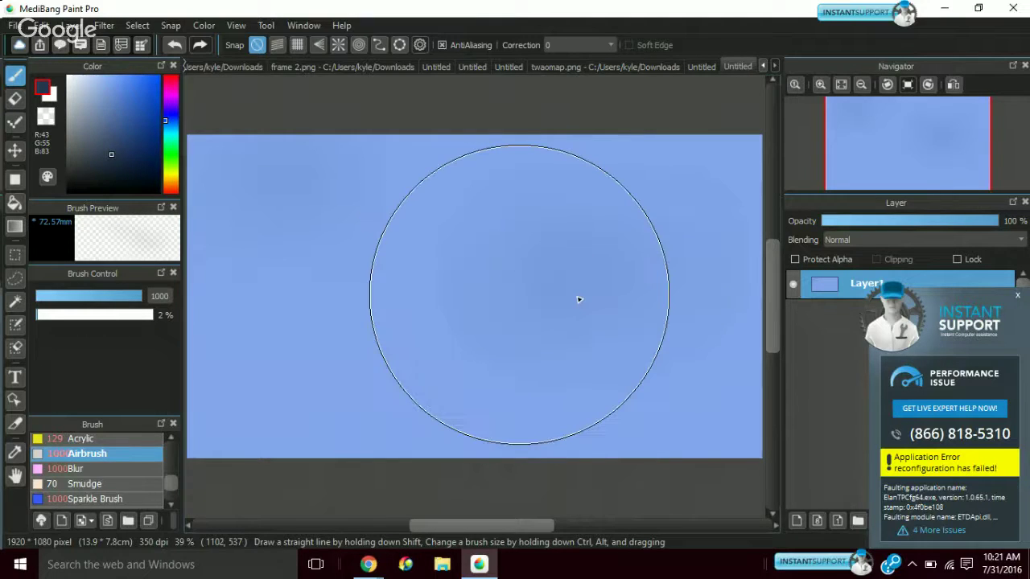
mouse_move(578, 299)
left_mouse_down()
mouse_move(679, 298)
mouse_move(635, 294)
left_mouse_up()
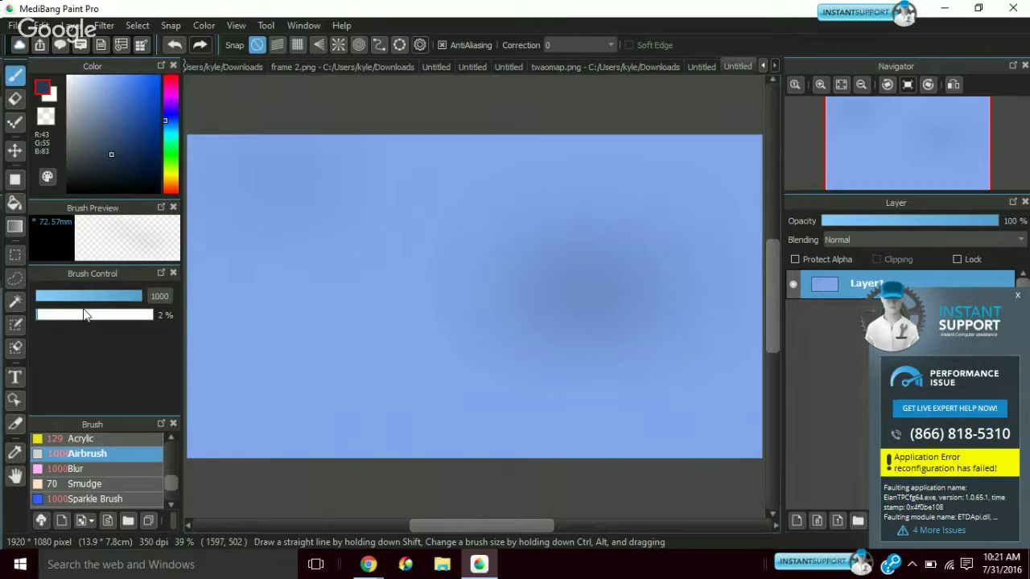
key("bracketleft")
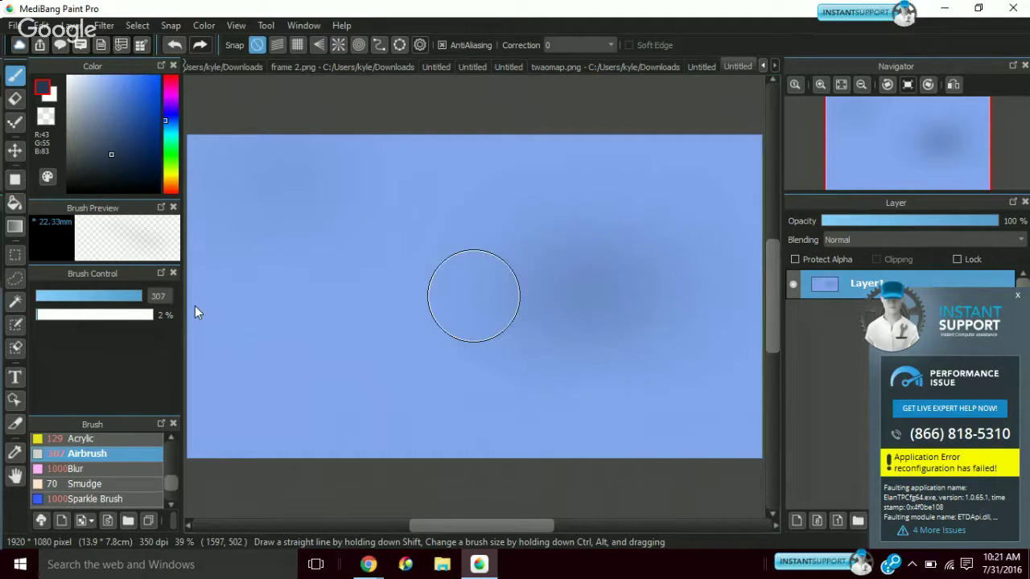
left_click_drag(567, 302, 646, 304, "ctrl+alt")
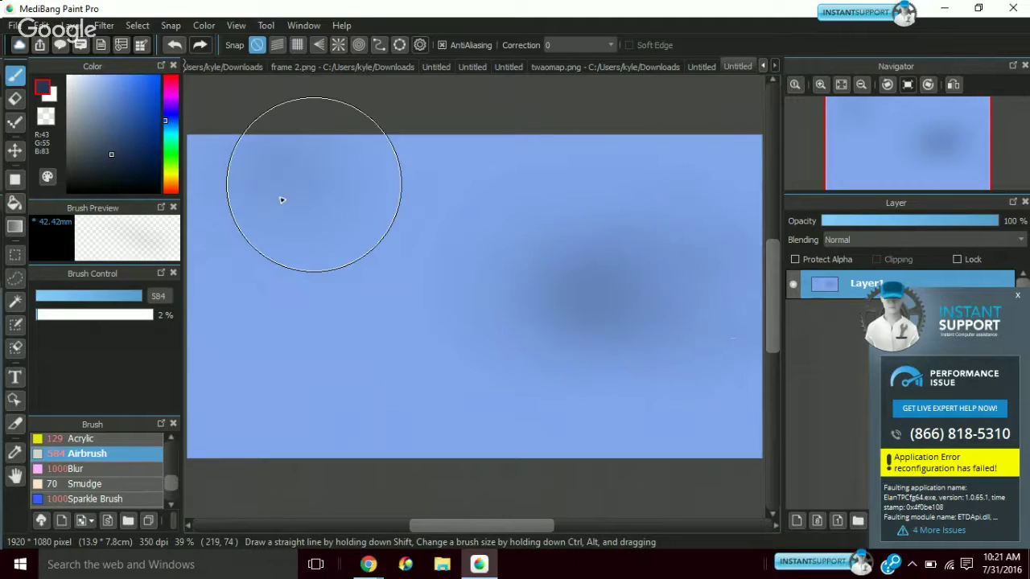
left_click_drag(281, 199, 200, 249)
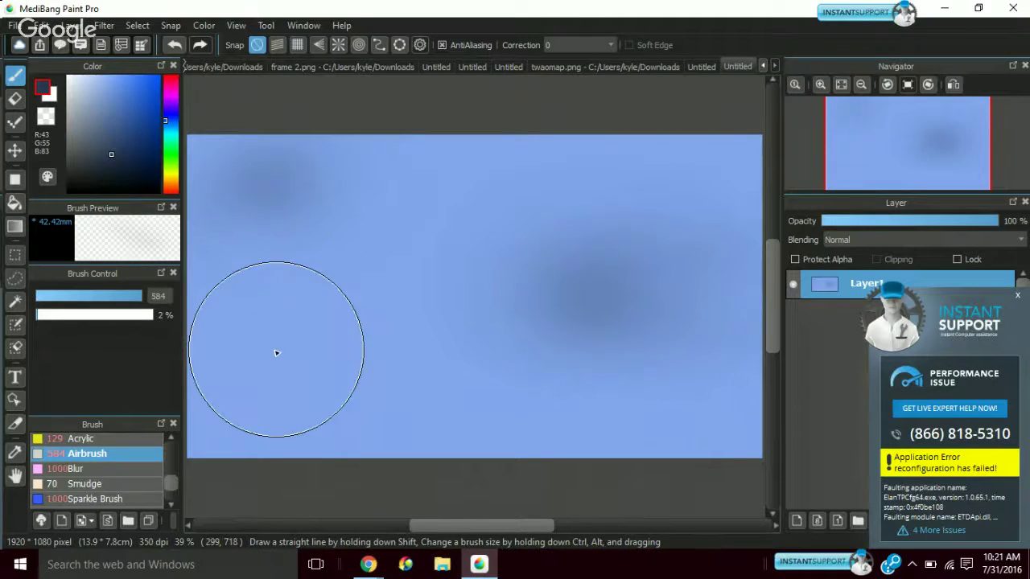
Airbrush a dark blue patch in the lower left of the background and blend the large right-hand patch with medium blue (RGB 85, 108, 161)
mouse_move(276, 353)
left_mouse_down()
mouse_move(340, 359)
mouse_move(331, 354)
left_mouse_up()
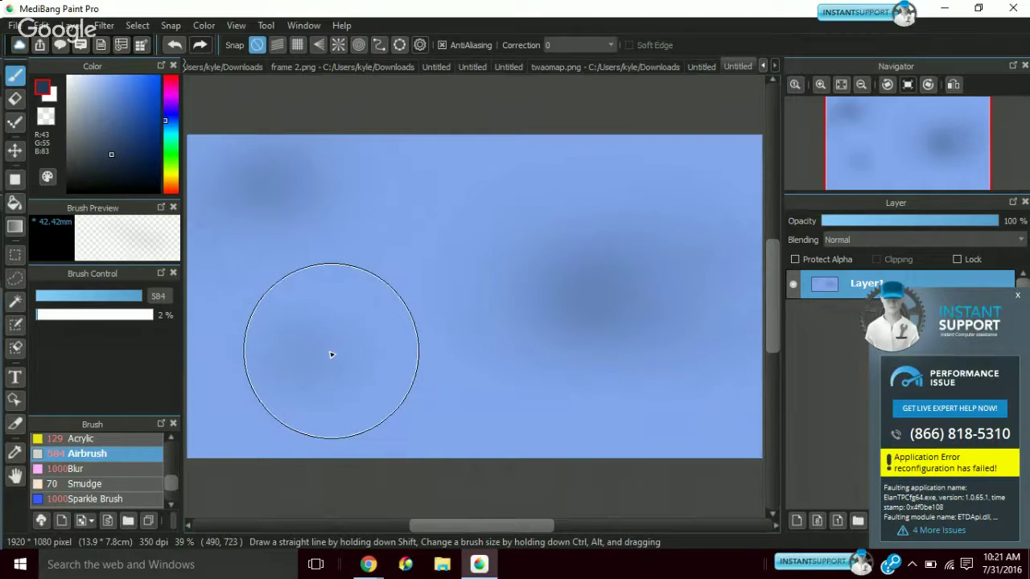
left_click(120, 123)
left_click_drag(120, 122, 110, 118)
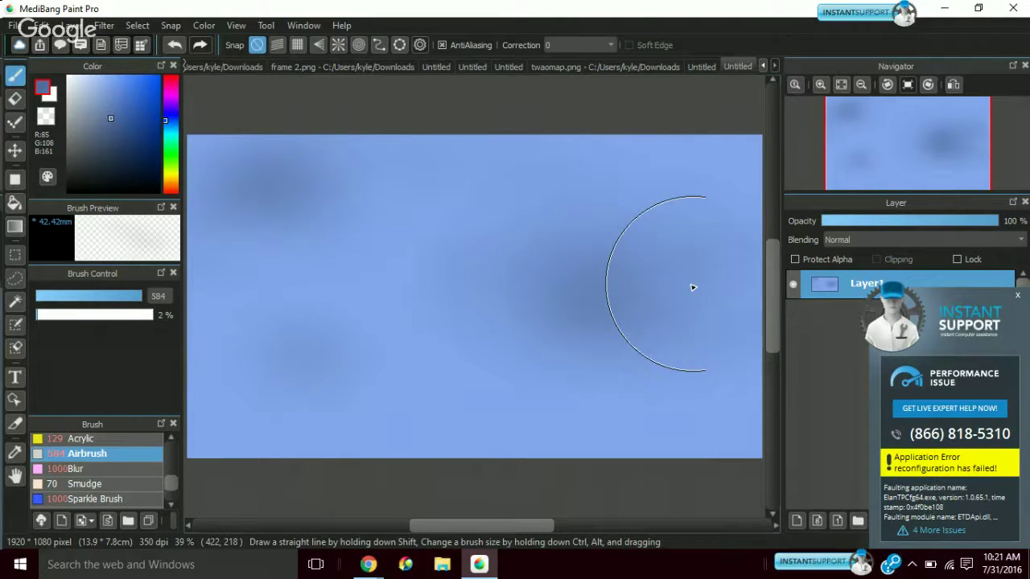
Airbrush black patches at the background's top centre and lower edge, and soften the shading with light grey (RGB 165, 172, 189)
left_click_drag(141, 149, 158, 192)
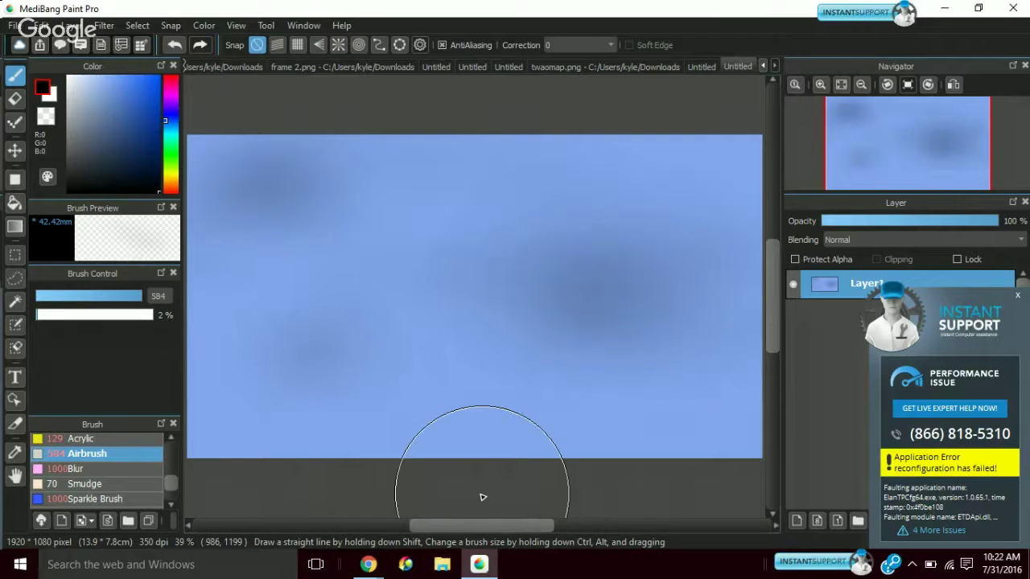
mouse_move(483, 498)
left_mouse_down()
mouse_move(506, 451)
mouse_move(536, 467)
mouse_move(575, 466)
left_mouse_up()
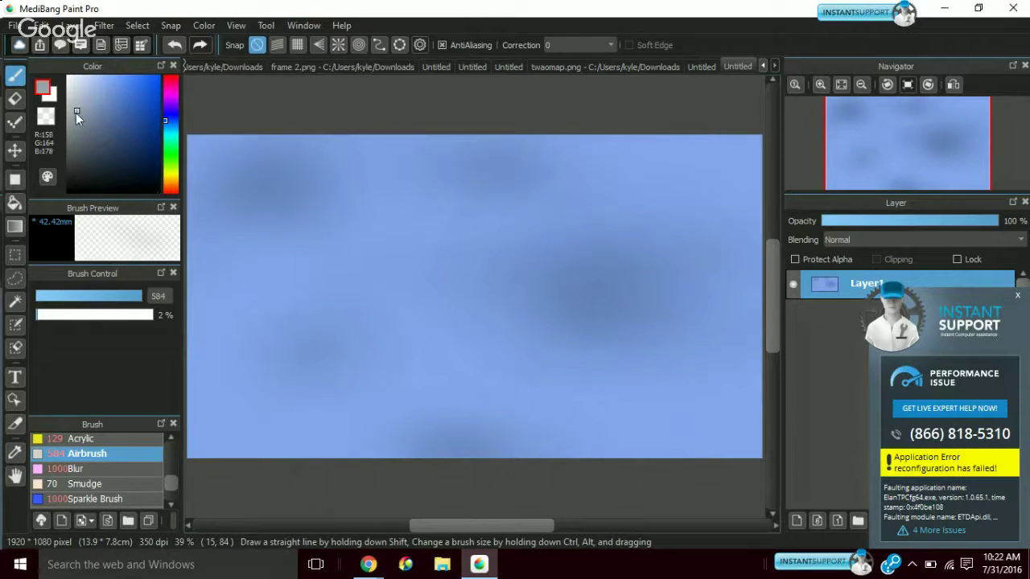
left_click_drag(76, 113, 76, 105)
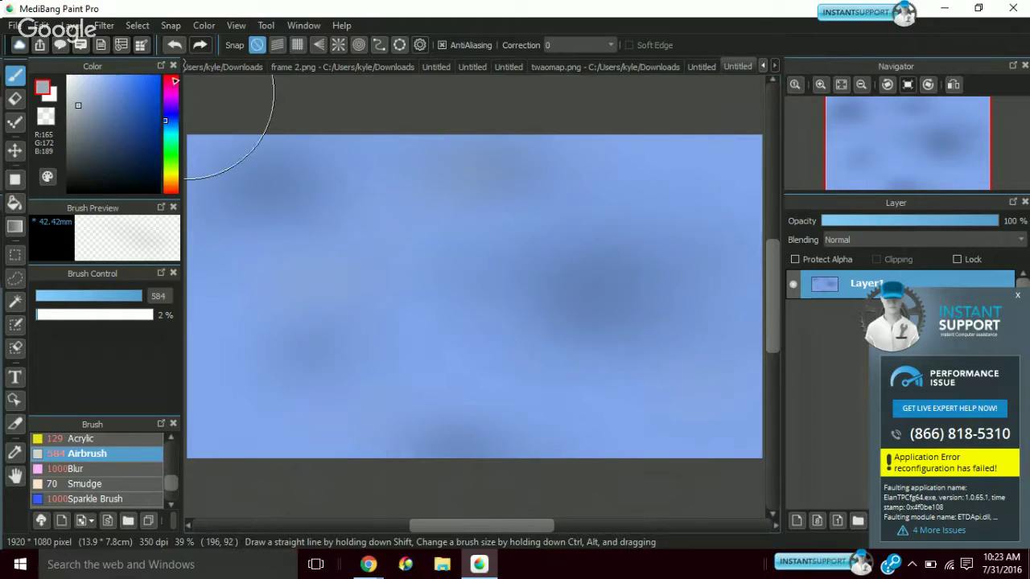
Extend the cloudy shading across the background with very dark navy (RGB 17, 27, 49), spreading the large patch up and down
left_click(127, 172)
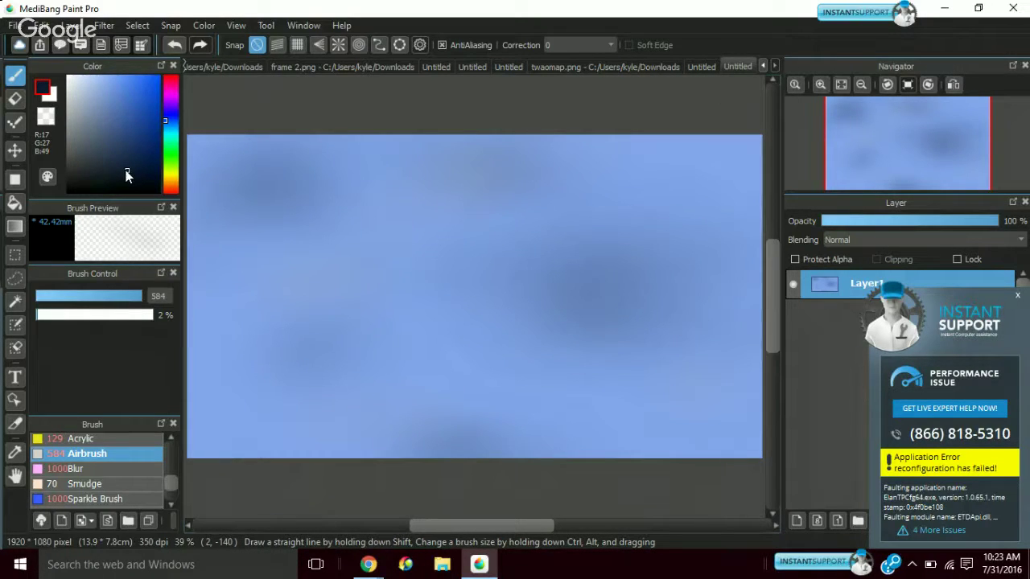
mouse_move(281, 247)
left_mouse_down()
mouse_move(326, 271)
mouse_move(598, 285)
mouse_move(459, 350)
mouse_move(685, 182)
left_mouse_up()
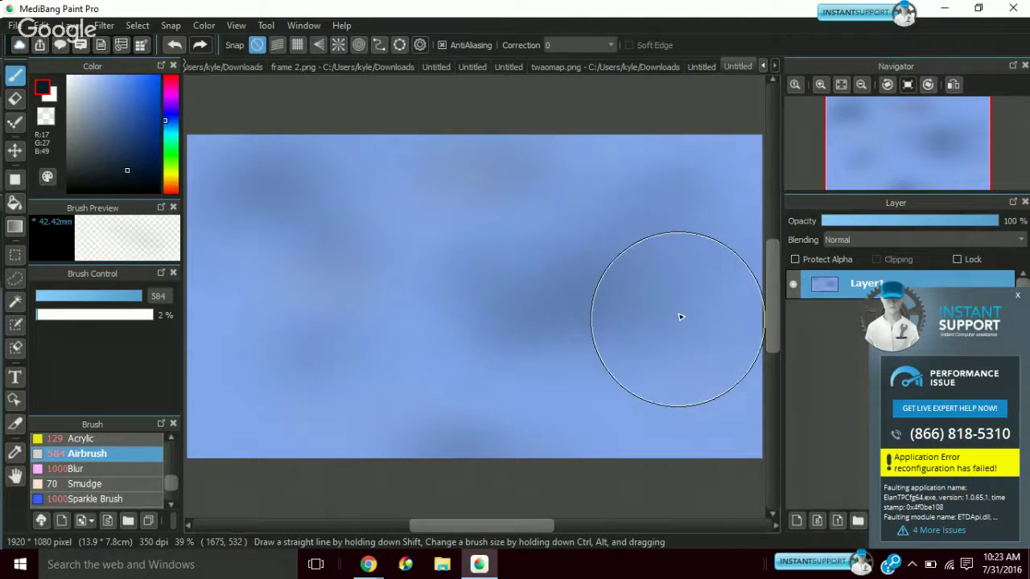
left_click_drag(628, 389, 626, 400)
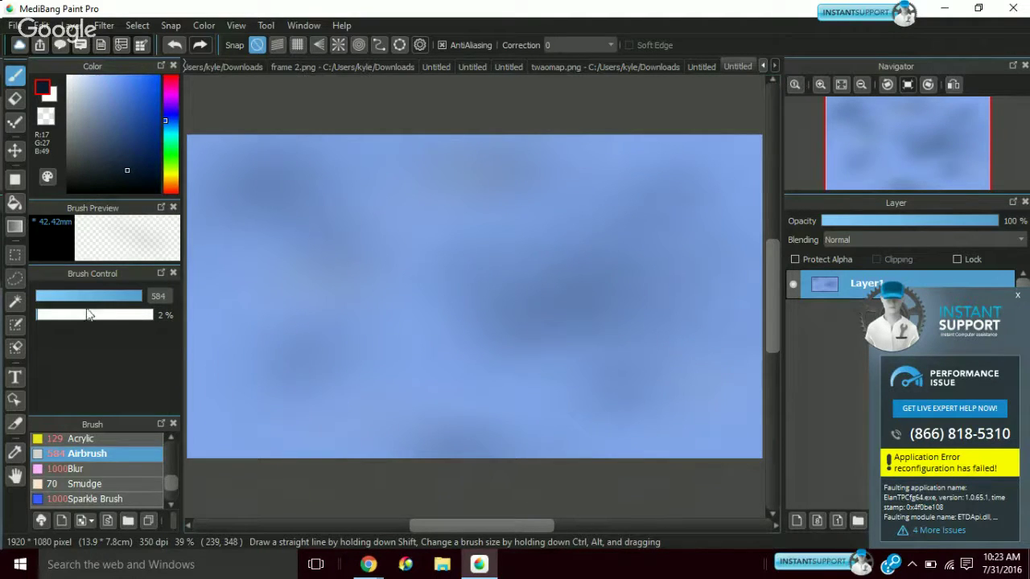
Paint an olive-brown (RGB 85, 73, 29) column along the canvas's left edge with Pen (Sharp) at size 179
left_click(87, 438)
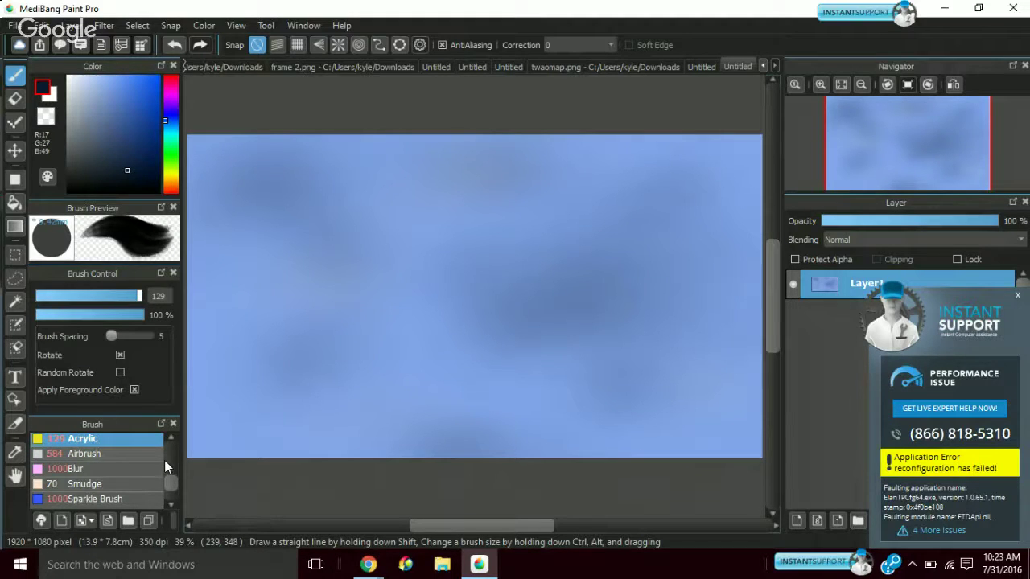
scroll(169, 450, "up", 2)
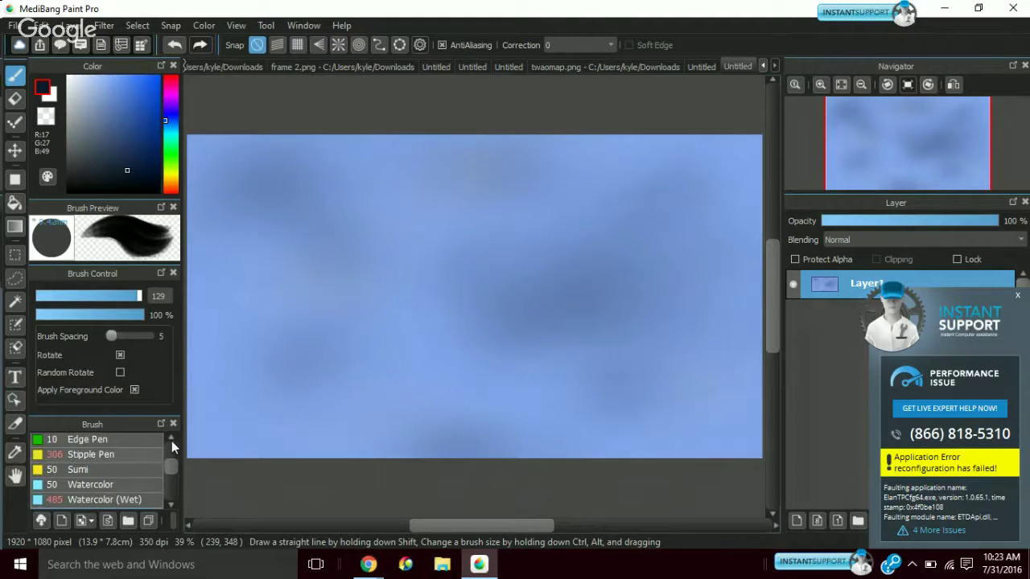
scroll(169, 451, "up", 2)
left_click(95, 470)
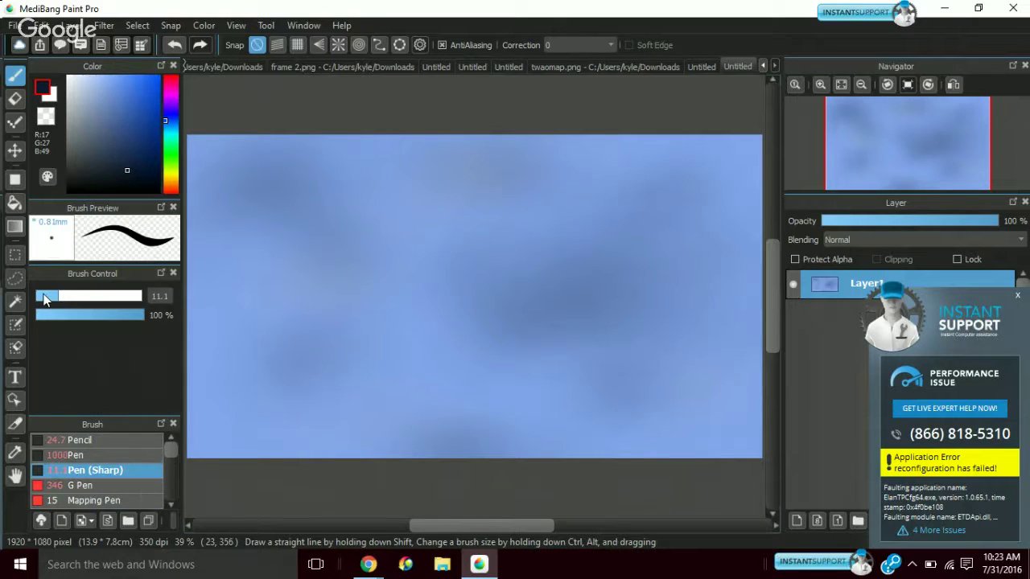
left_click_drag(45, 298, 165, 293)
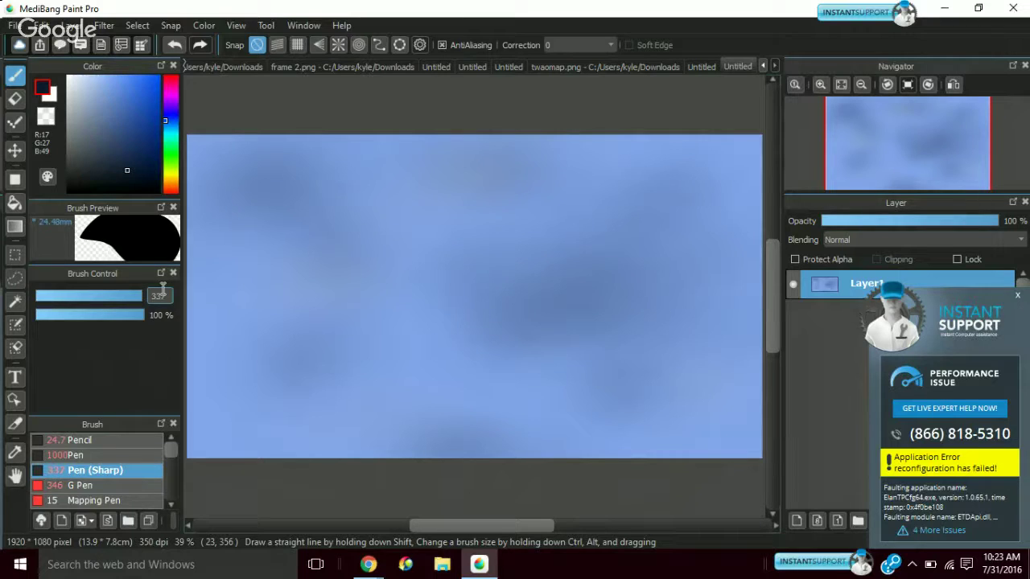
left_click(171, 178)
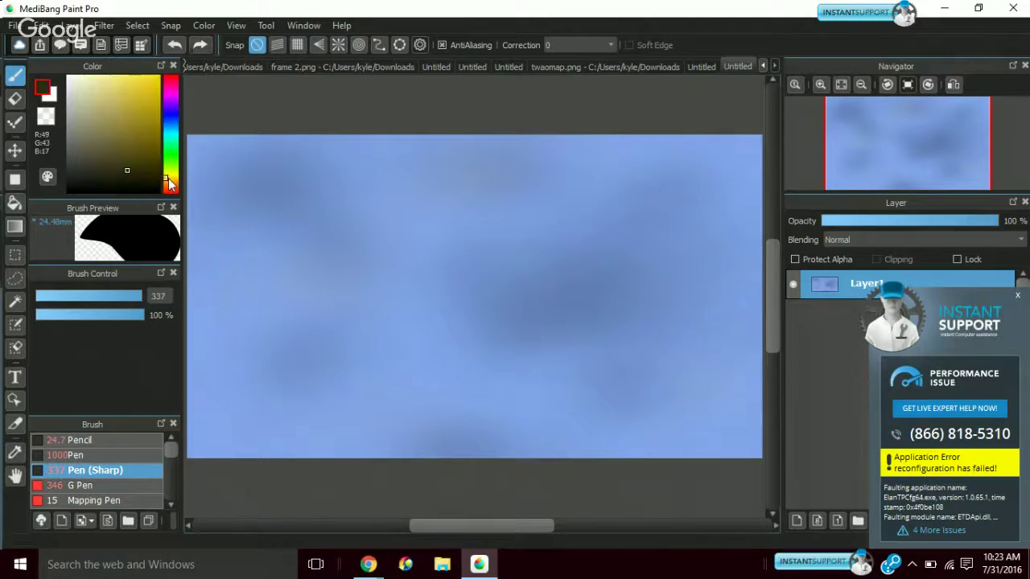
left_click(127, 153)
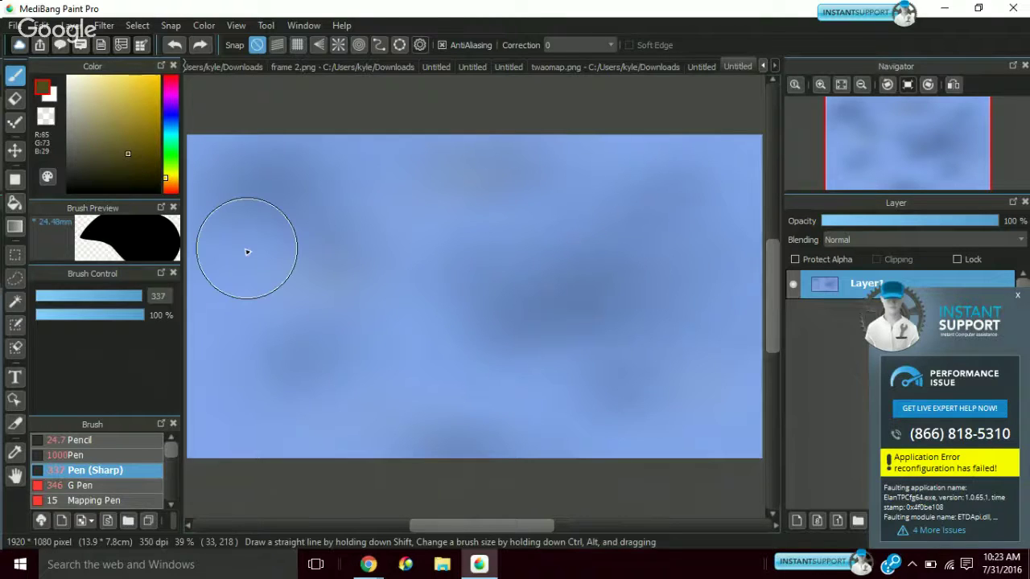
left_click_drag(134, 296, 145, 296)
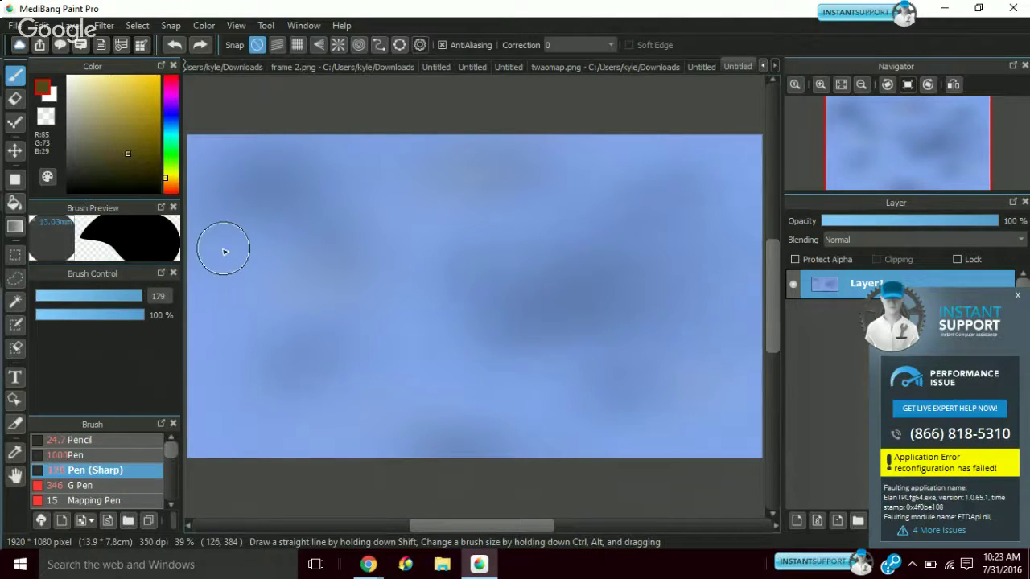
left_click_drag(223, 250, 271, 463)
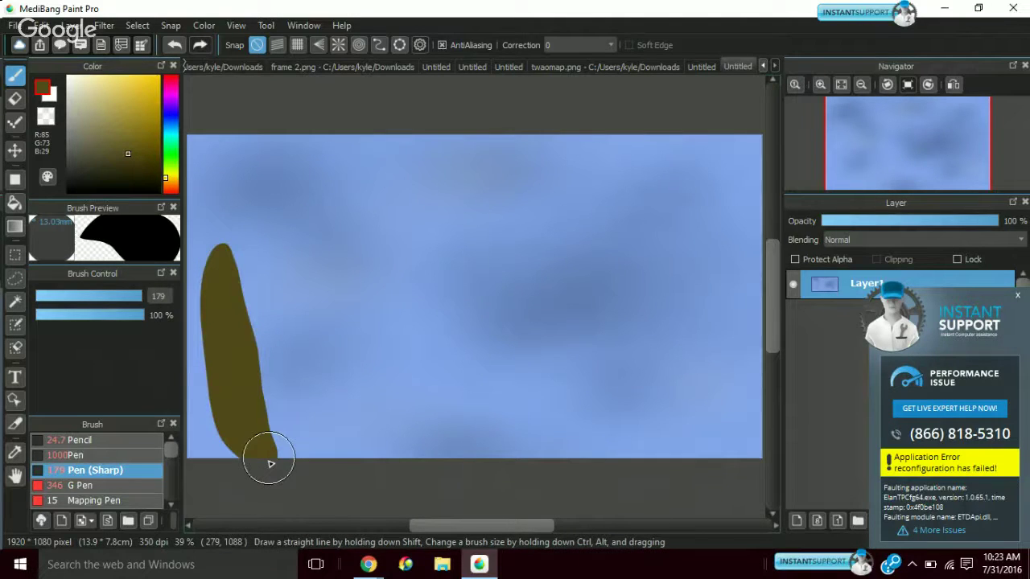
mouse_move(211, 231)
left_mouse_down()
mouse_move(206, 409)
mouse_move(238, 457)
left_mouse_up()
Darken the colour to RGB 54, 44, 12, try it over the left column, and undo all of the column's strokes
left_click(137, 169)
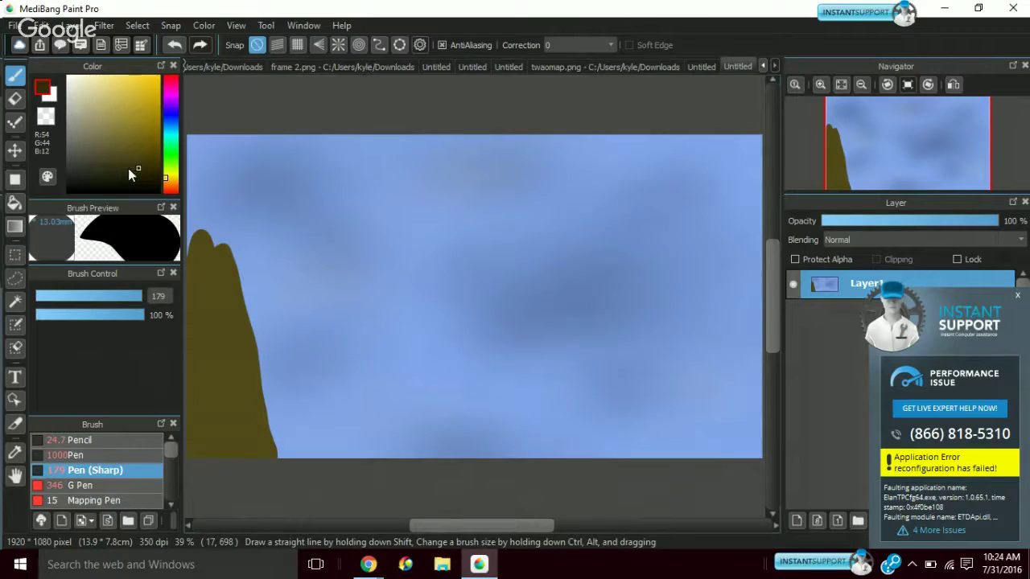
left_click_drag(212, 233, 234, 458)
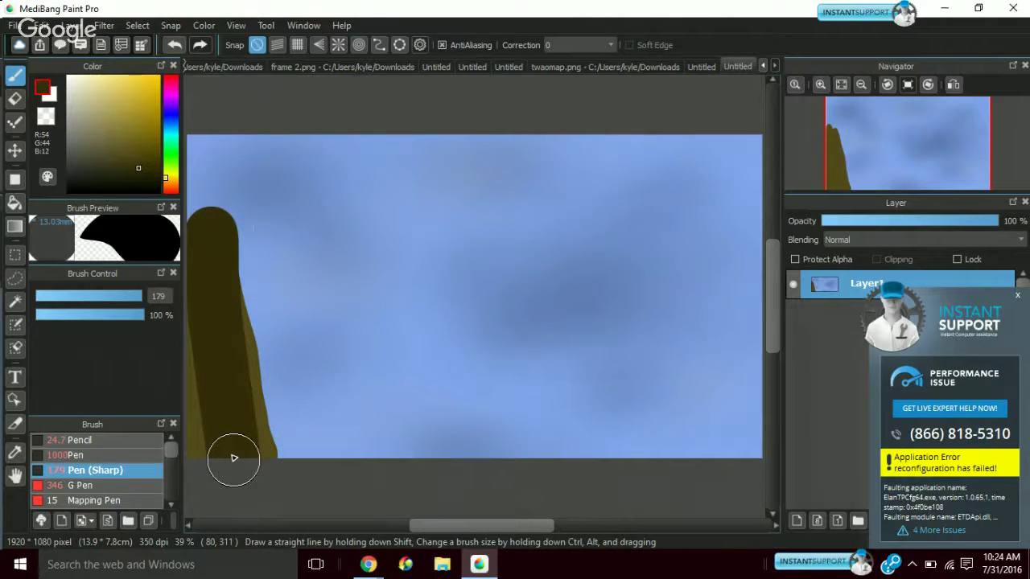
key("ctrl+z")
mouse_move(202, 235)
left_mouse_down()
mouse_move(199, 469)
mouse_move(206, 259)
mouse_move(241, 457)
left_mouse_up()
key("ctrl+z")
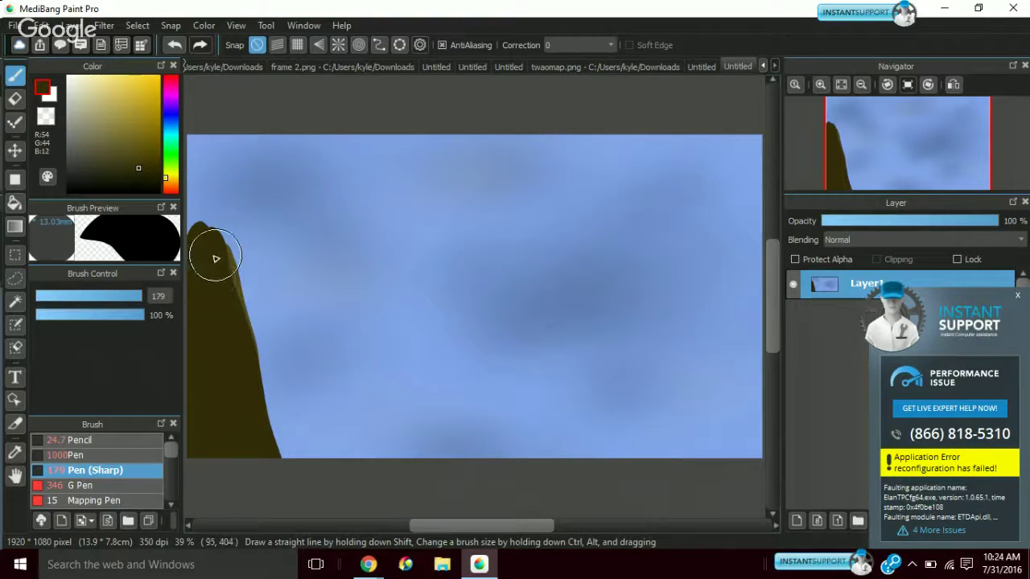
left_click(174, 46)
left_click(174, 46)
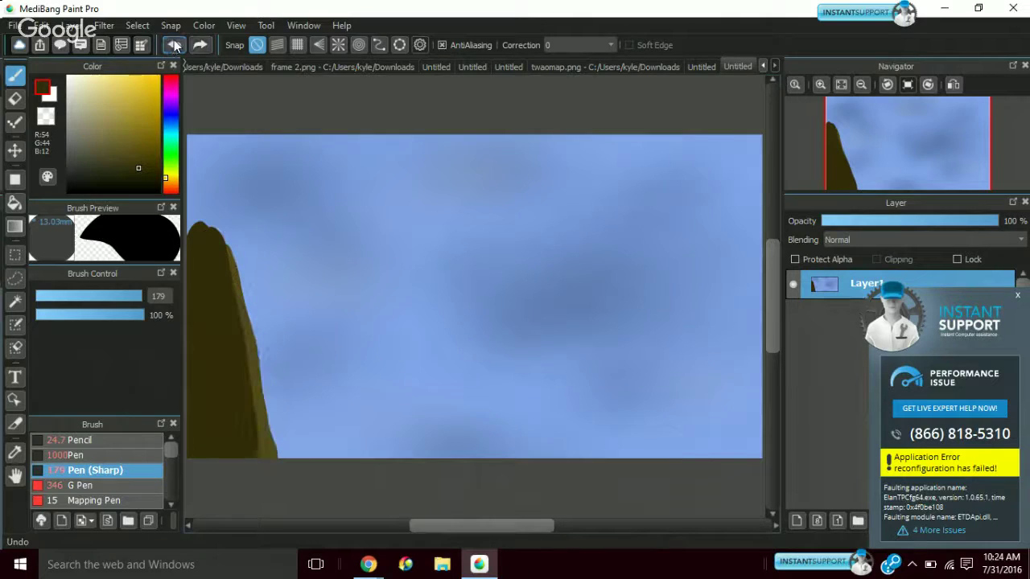
left_click(174, 45)
left_click(174, 45)
left_click(174, 45)
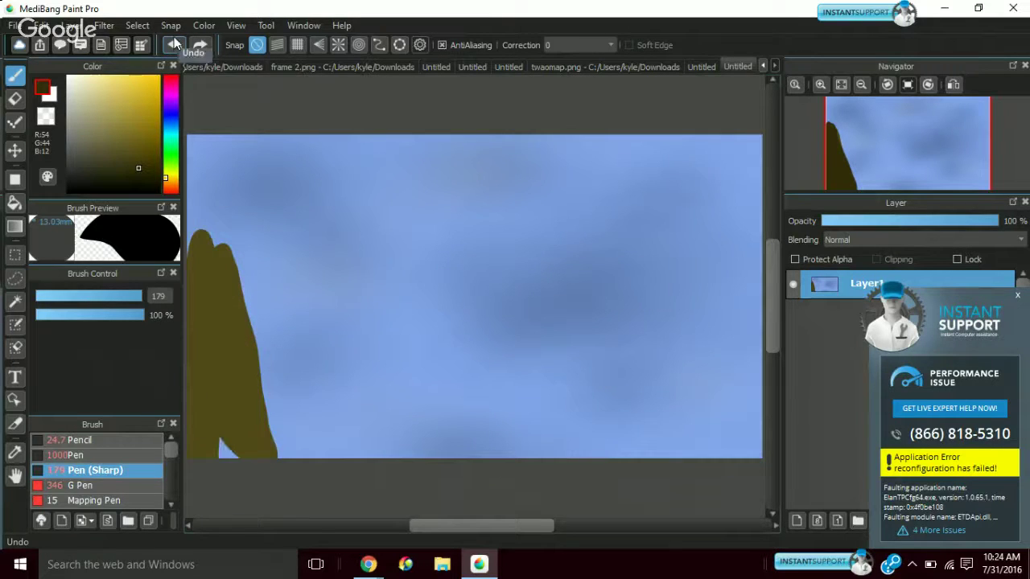
left_click(174, 45)
left_click(174, 45)
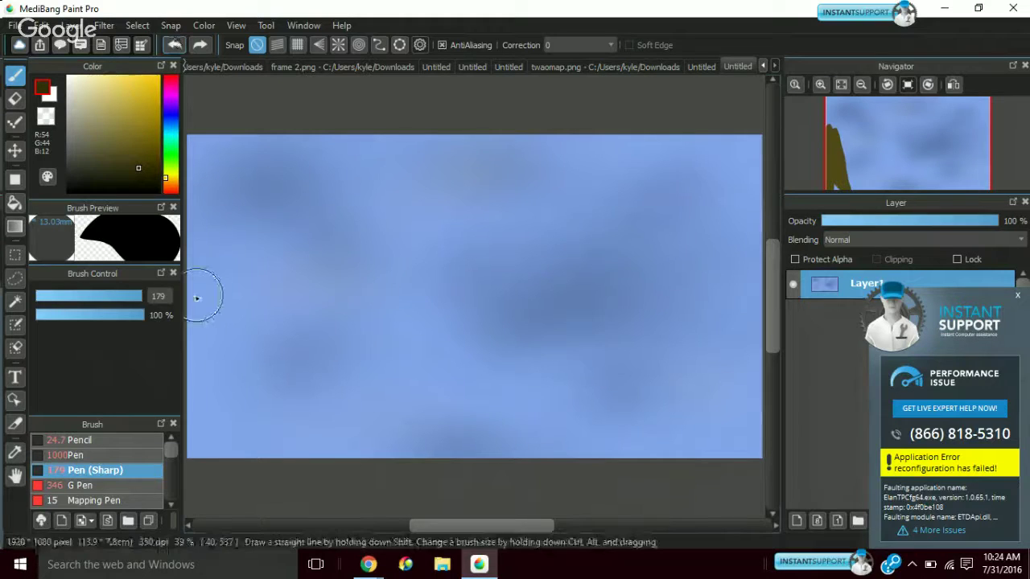
Paint tall dark brown columns along the left and right edges of the canvas, widening towards the base
key("ctrl+y")
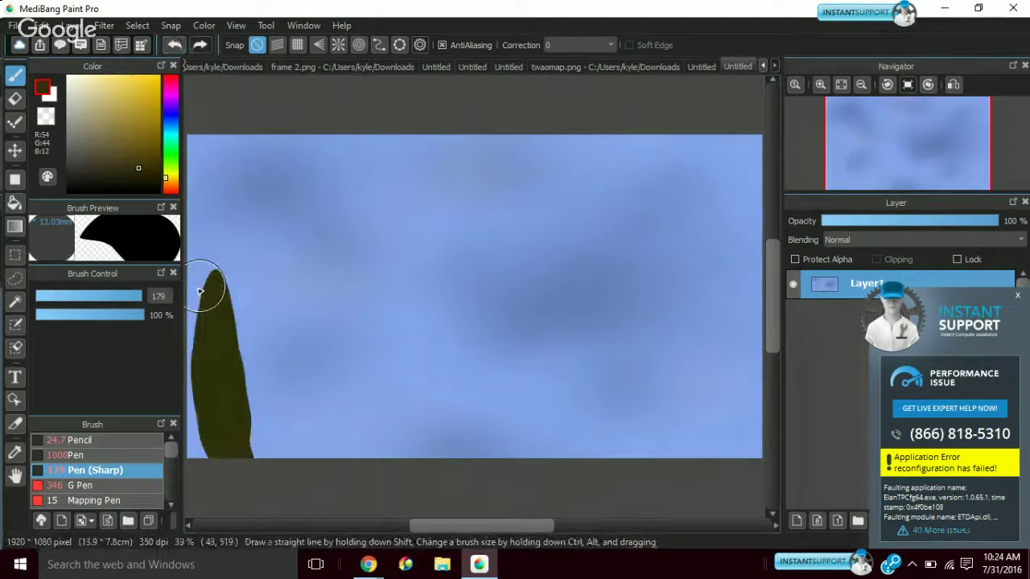
mouse_move(207, 287)
left_mouse_down()
mouse_move(195, 533)
mouse_move(207, 235)
mouse_move(204, 425)
mouse_move(197, 237)
mouse_move(304, 518)
left_mouse_up()
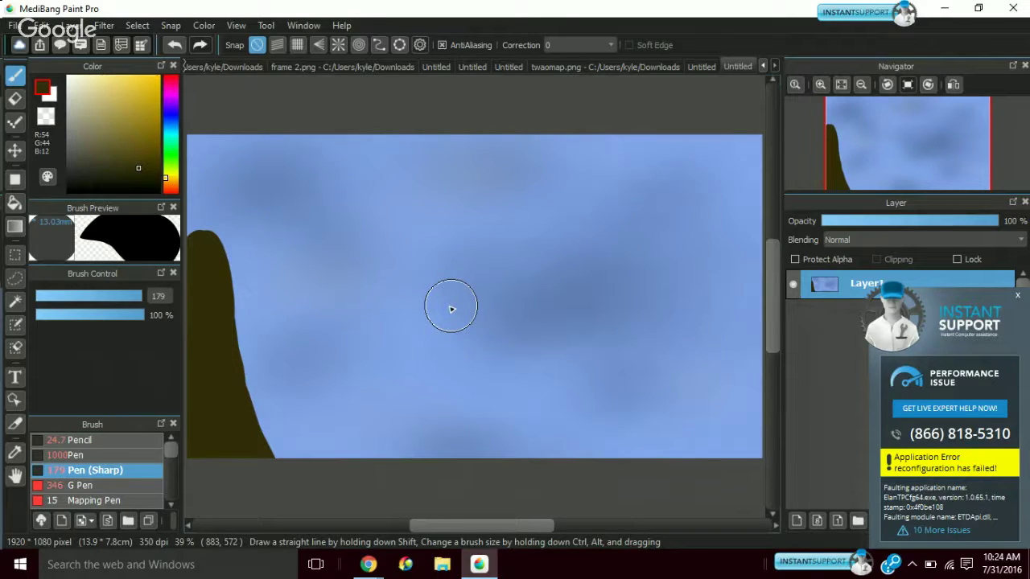
mouse_move(742, 256)
left_mouse_down()
mouse_move(735, 362)
mouse_move(732, 255)
mouse_move(716, 515)
mouse_move(736, 279)
mouse_move(712, 505)
left_mouse_up()
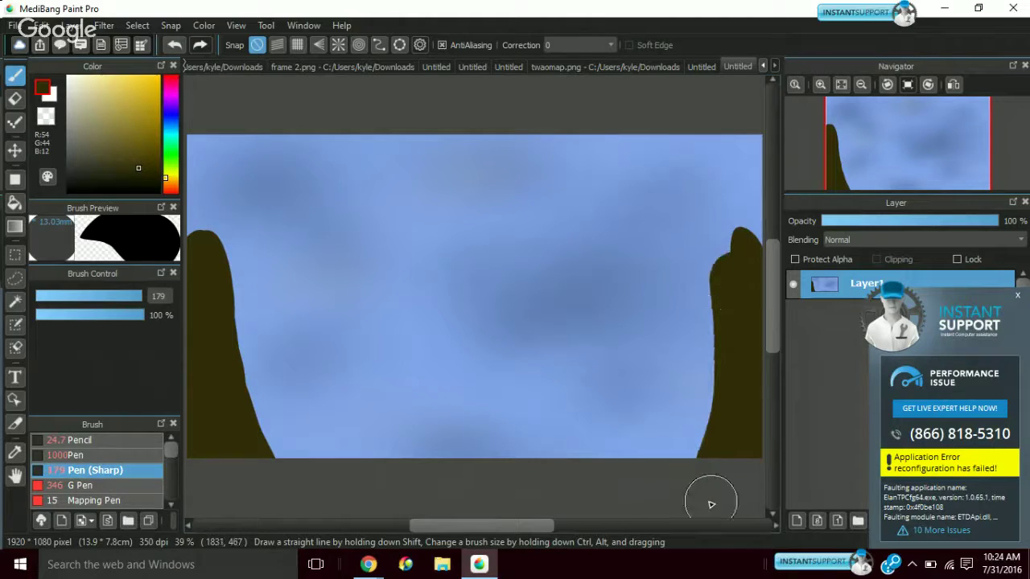
key("ctrl+z")
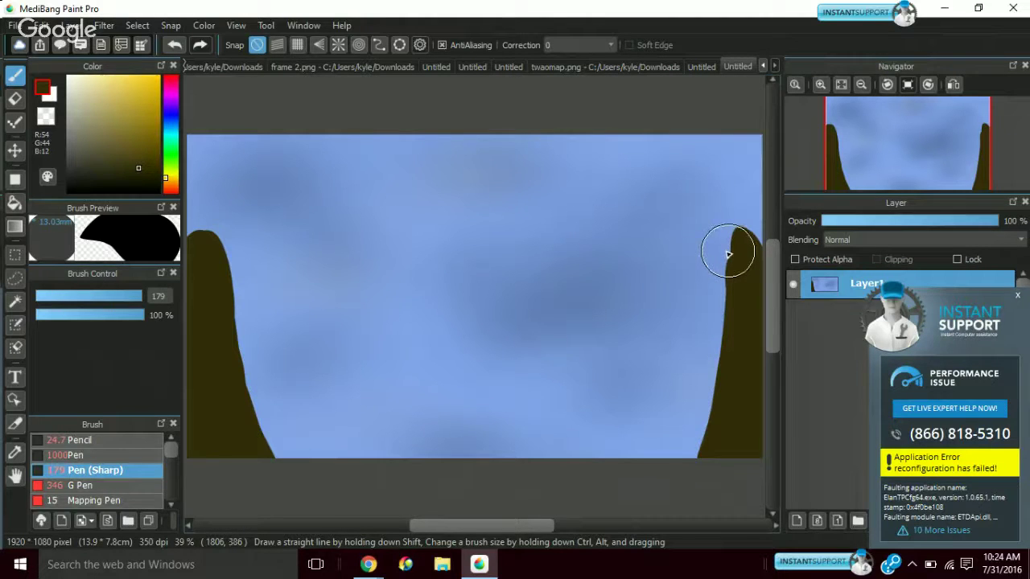
left_click_drag(727, 255, 675, 552)
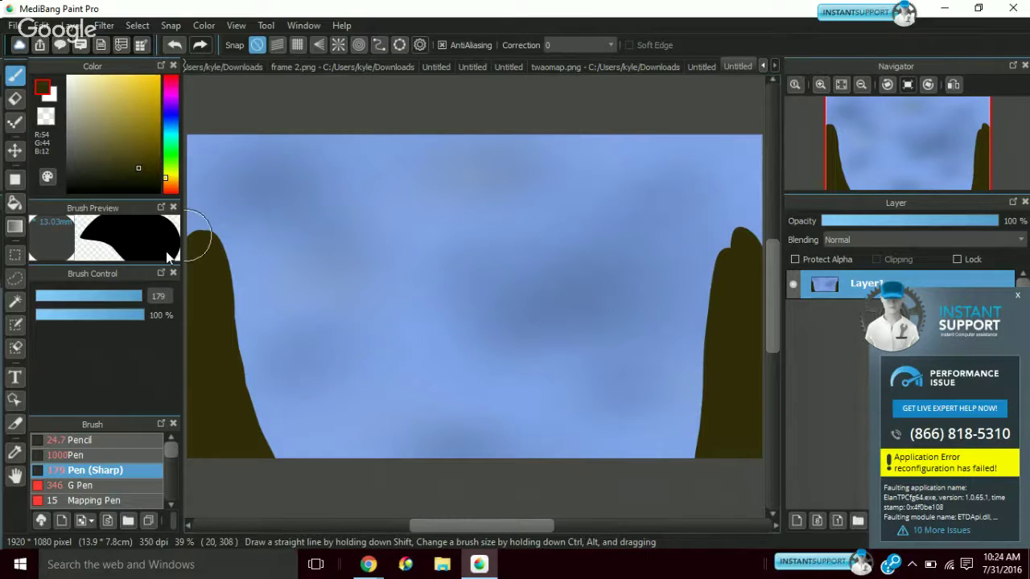
Reduce the brush size to 133 and paint two narrower tapering columns in the left half of the canvas
left_click_drag(122, 294, 135, 297)
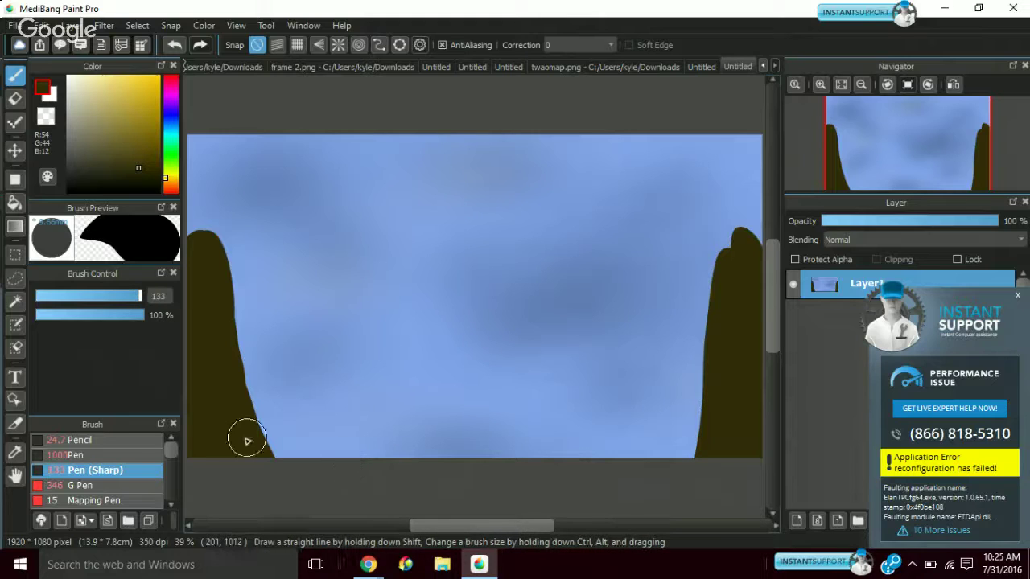
left_click_drag(334, 233, 342, 455)
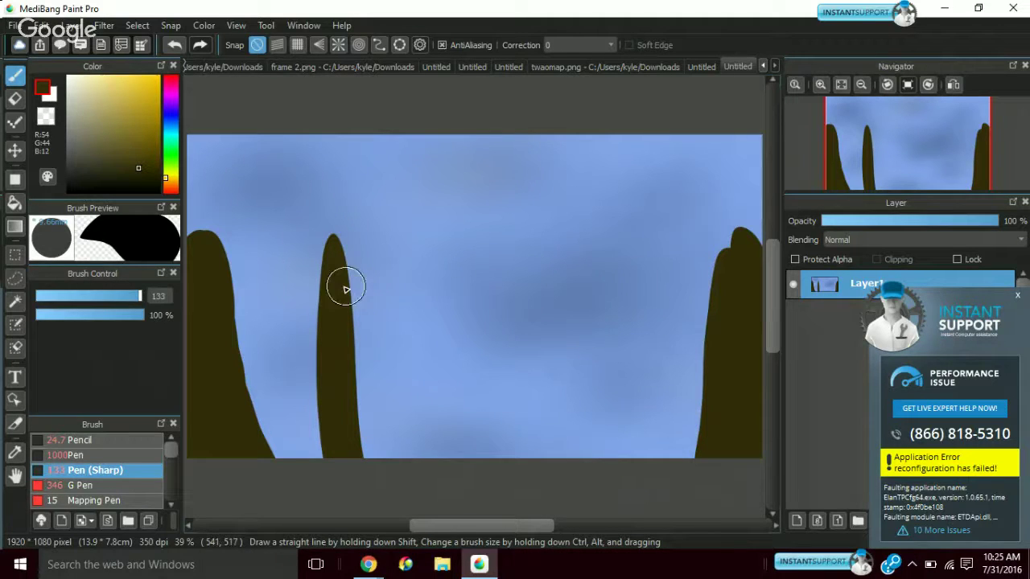
mouse_move(329, 249)
left_mouse_down()
mouse_move(343, 400)
mouse_move(366, 483)
left_mouse_up()
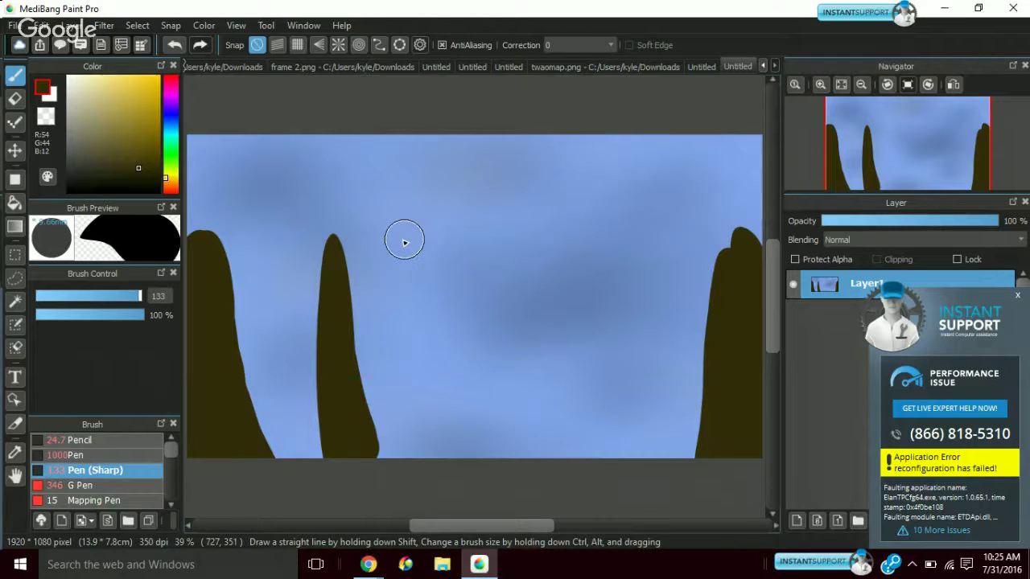
left_click_drag(405, 243, 432, 486)
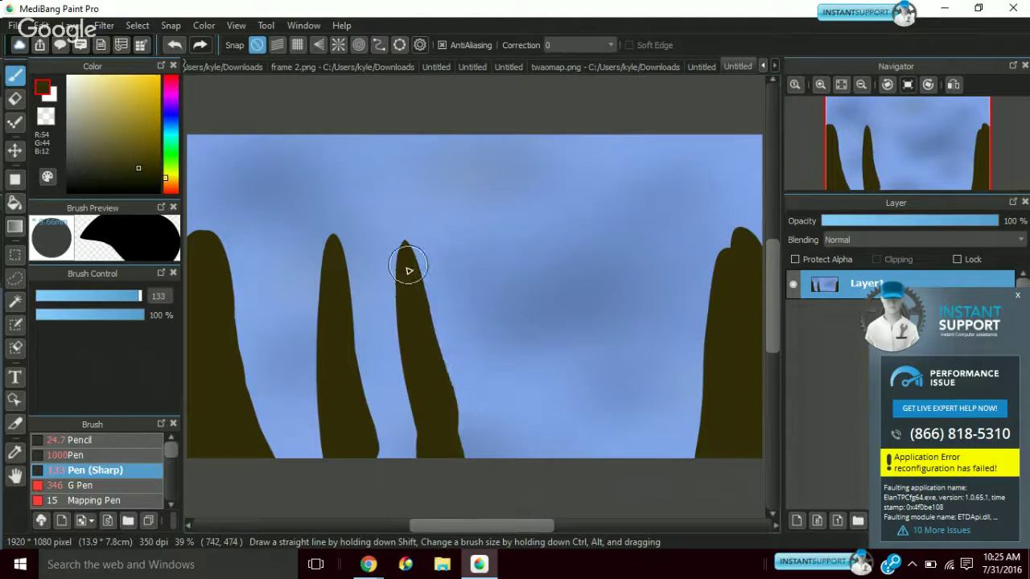
left_click_drag(409, 271, 402, 457)
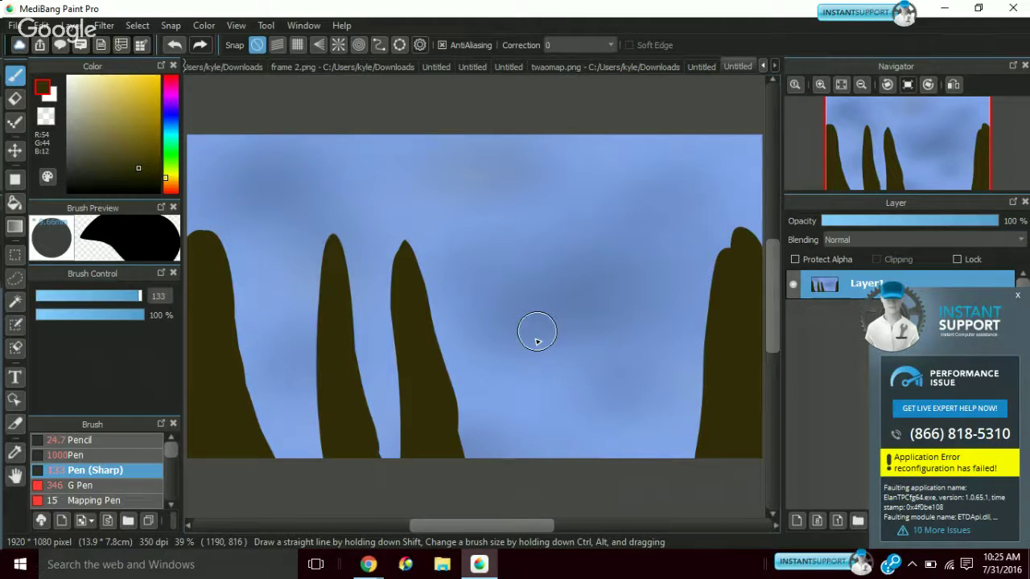
Paint two more tapering dark brown columns, one right of the centre and one beside the right-edge column
left_click_drag(537, 341, 575, 489)
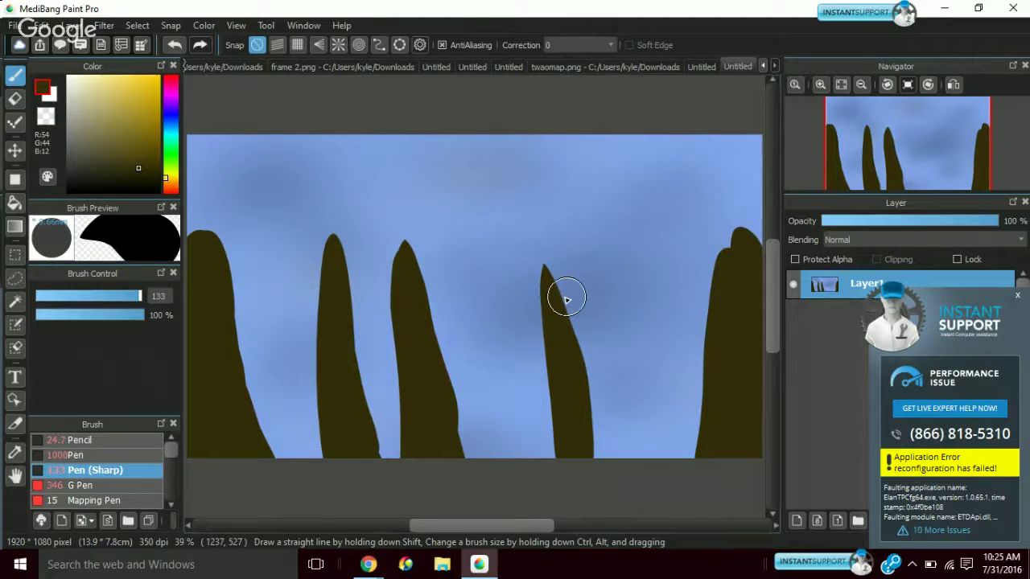
left_click_drag(544, 273, 538, 328)
key("ctrl+z")
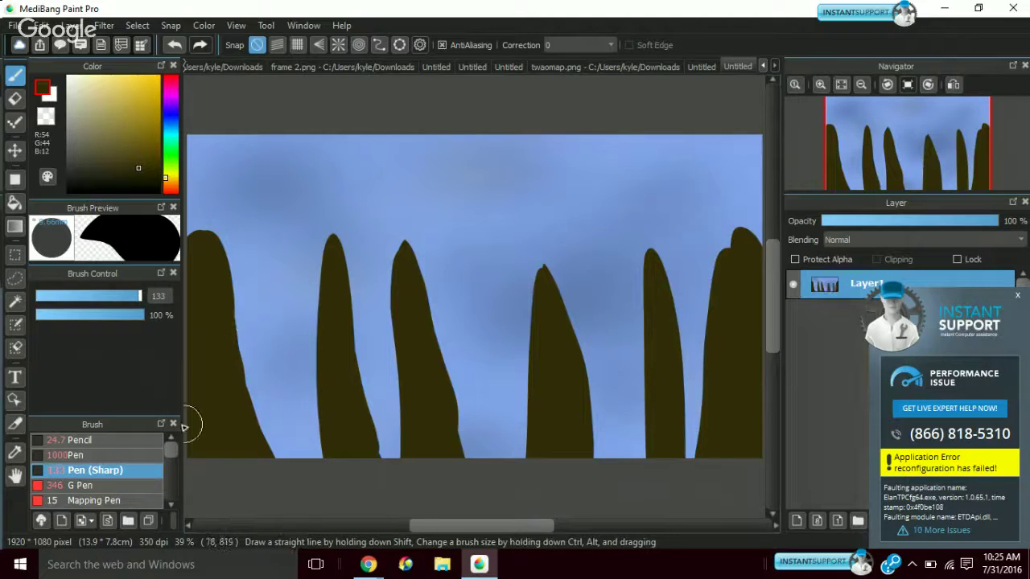
Set the Pen (Sharp) brush to size 5.4 and RGB 33, 27, 4, and draw wavy wood-grain lines down the leftmost trunk
scroll(169, 480, "down", 3)
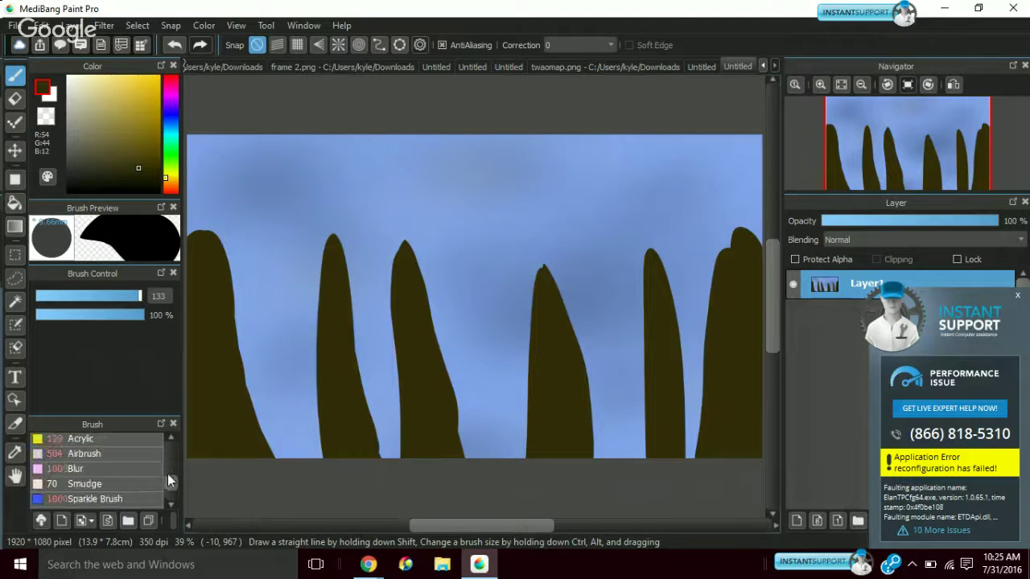
left_click_drag(169, 481, 173, 456)
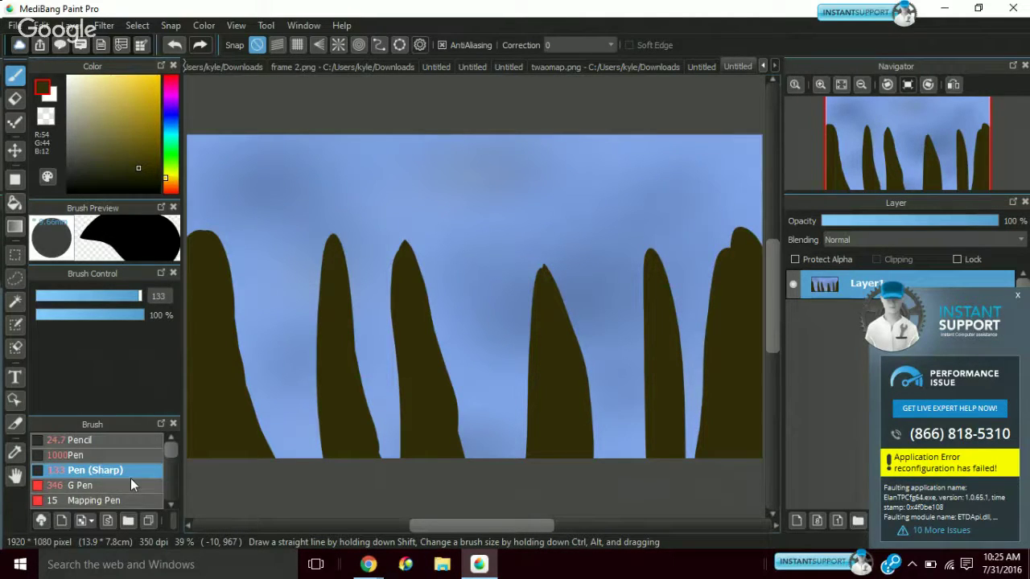
left_click(43, 297)
left_click(134, 174)
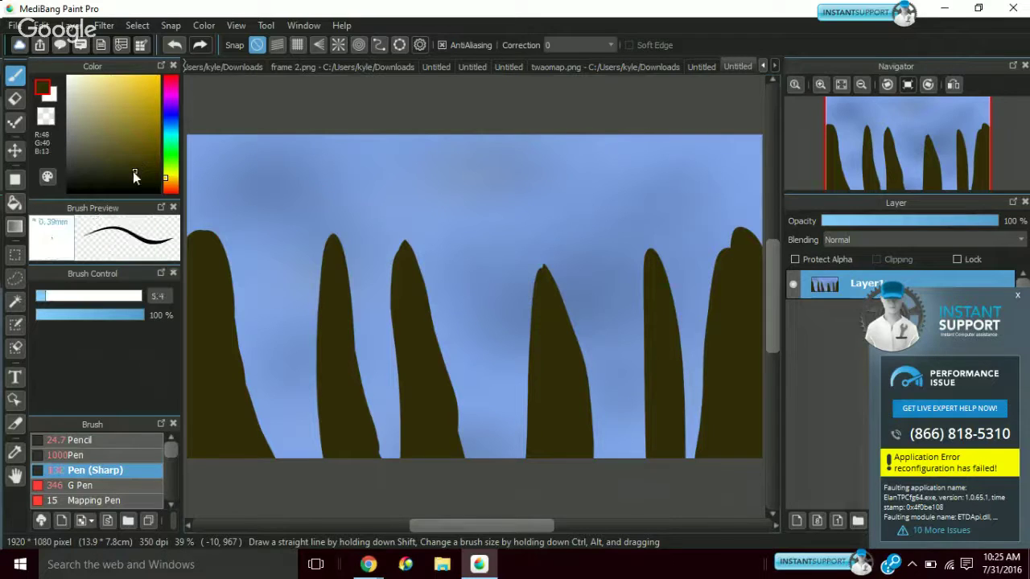
left_click(147, 177)
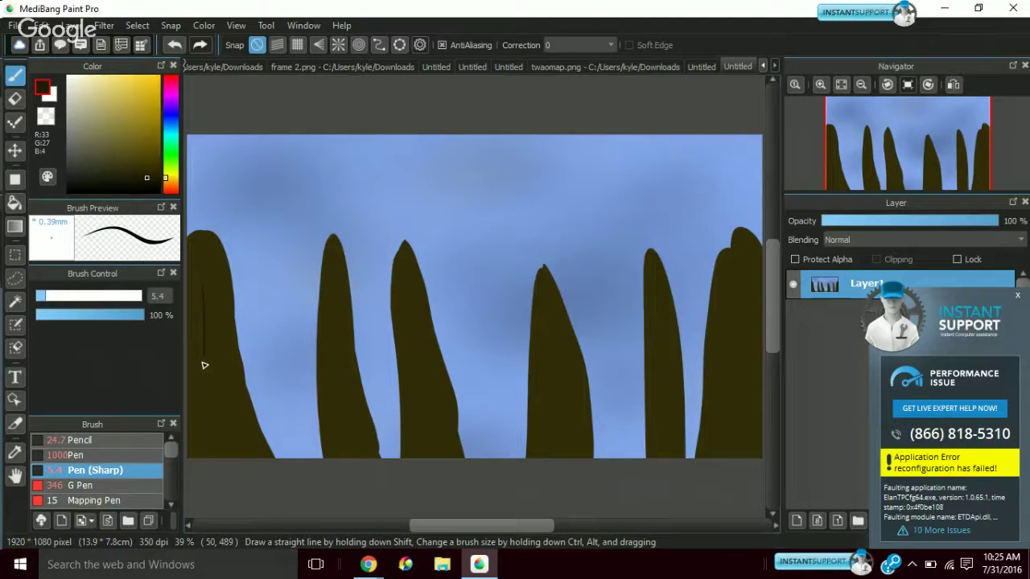
left_click_drag(216, 313, 218, 357)
left_click_drag(204, 453, 210, 325)
left_click_drag(220, 281, 246, 411)
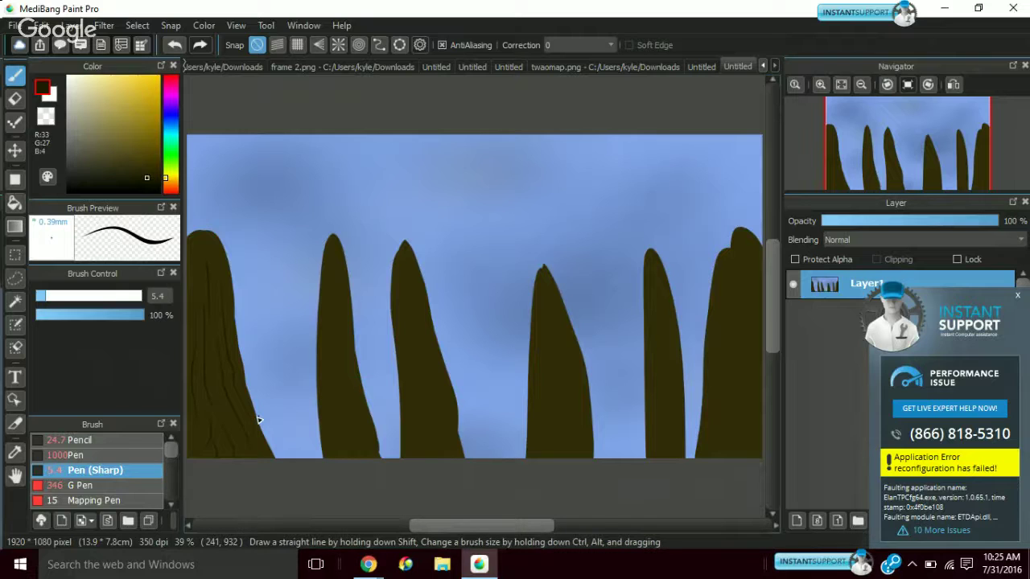
Draw the same thin dark wood-grain lines down the five remaining trunks
left_click_drag(330, 368, 334, 272)
left_click_drag(362, 405, 375, 459)
left_click_drag(403, 274, 421, 411)
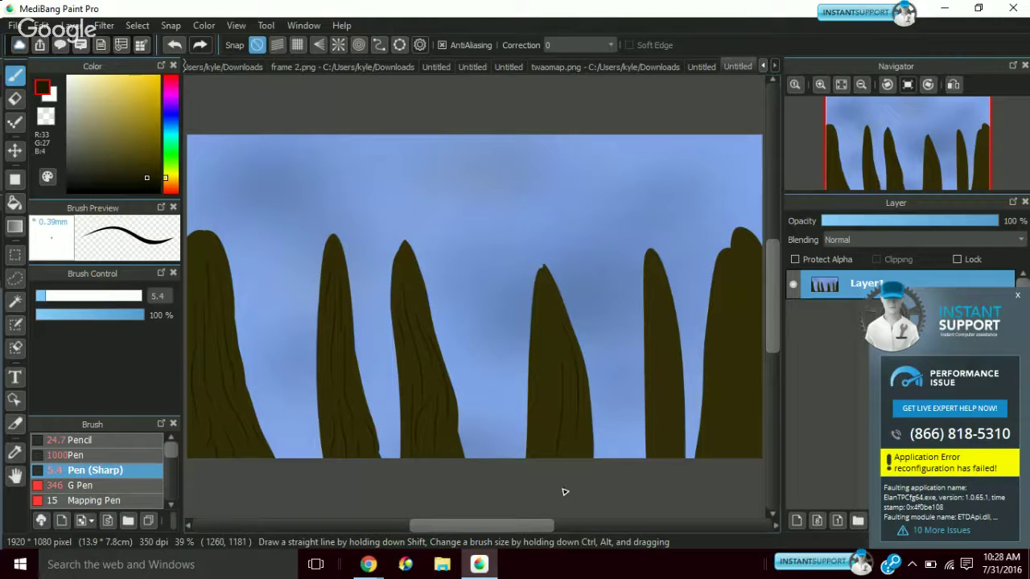
left_click(543, 308)
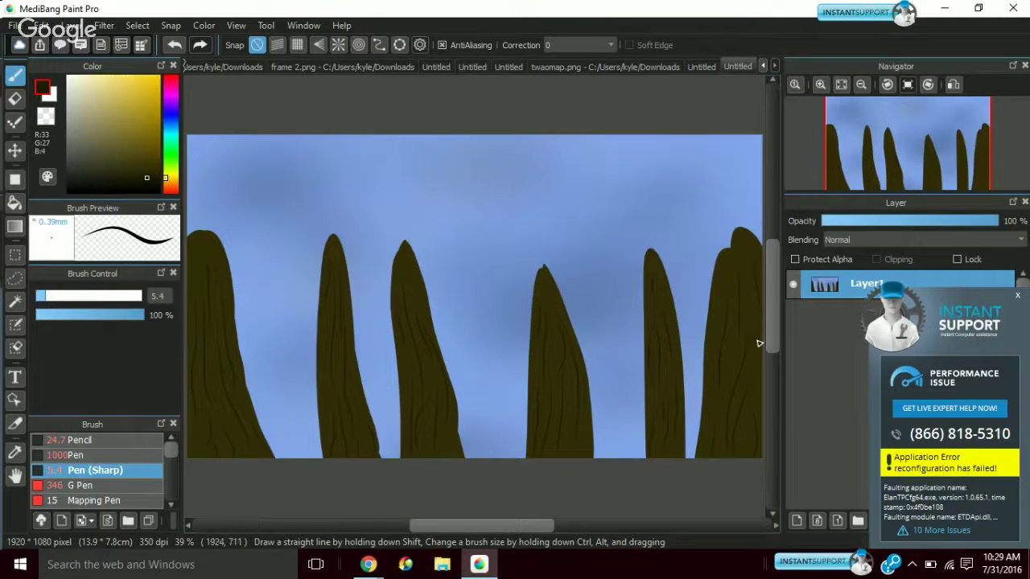
Paint dense foliage over the leftmost trunk's top with the Acrylic brush at size 219 in dark green, RGB 4, 65, 3
mouse_move(792, 129)
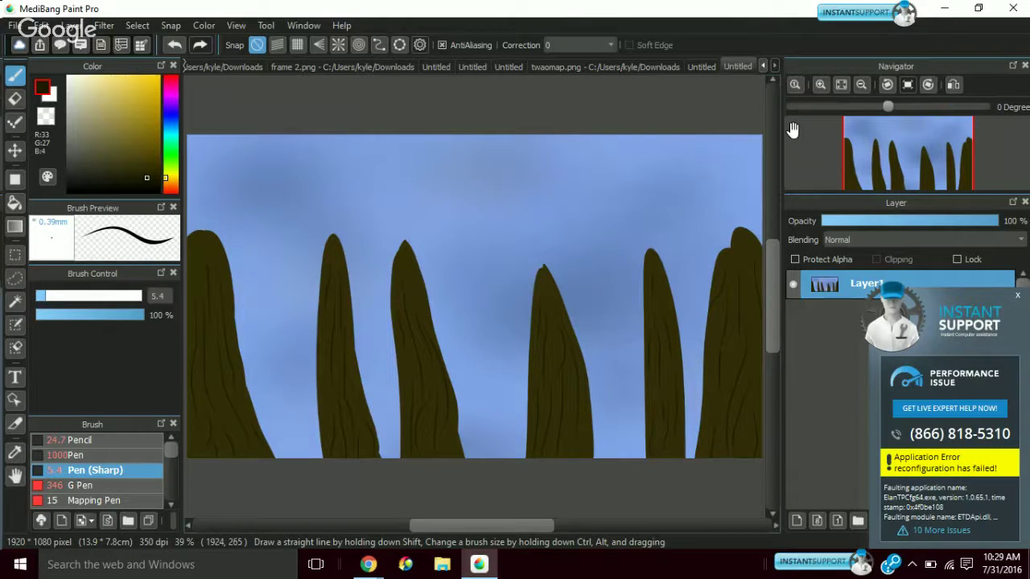
left_click_drag(792, 129, 897, 142)
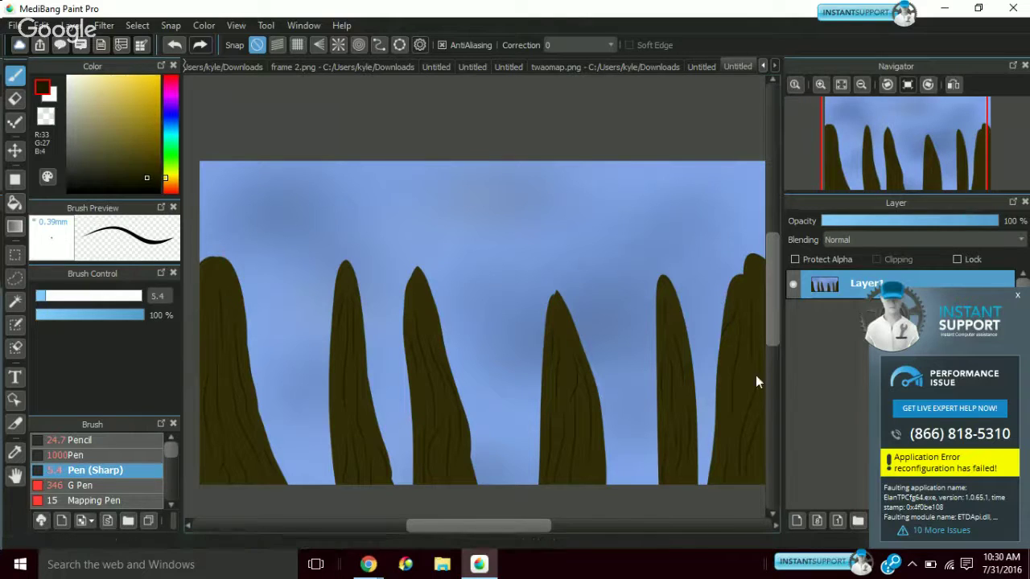
right_click(174, 482)
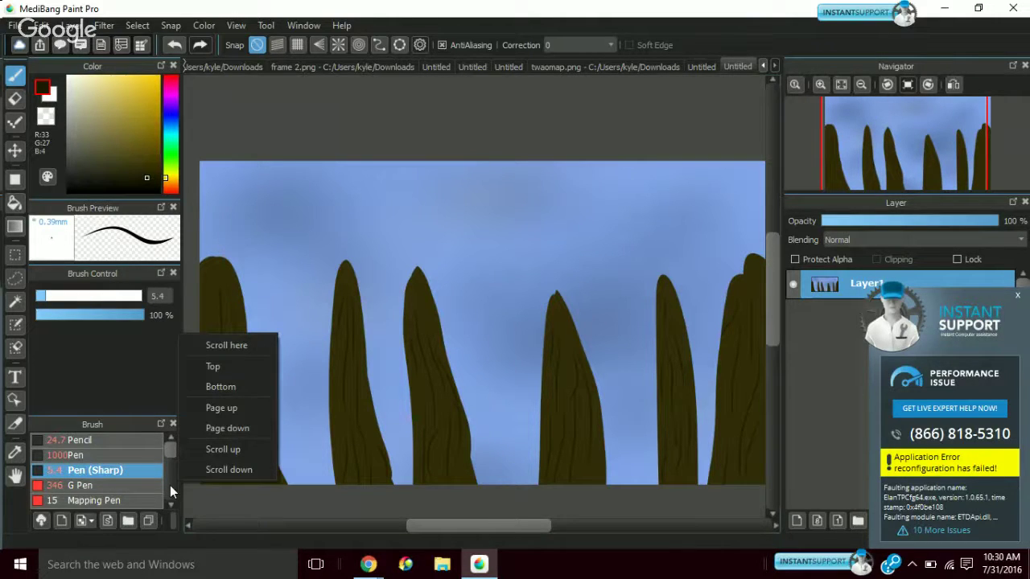
left_click(170, 485)
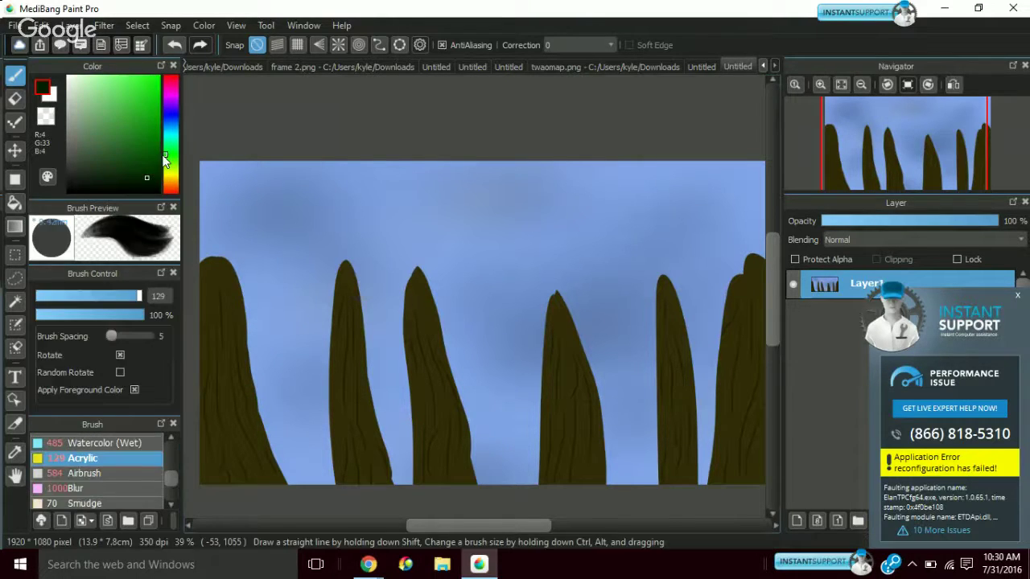
left_click(154, 164)
mouse_move(227, 241)
left_mouse_down()
mouse_move(247, 243)
mouse_move(234, 214)
mouse_move(245, 201)
left_mouse_up()
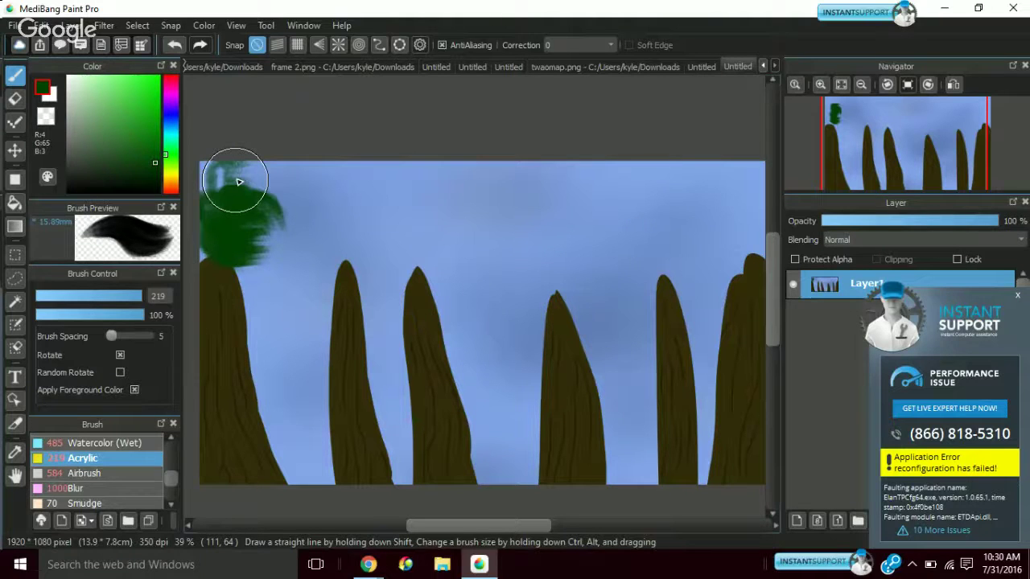
mouse_move(239, 182)
left_mouse_down()
mouse_move(224, 218)
mouse_move(260, 188)
mouse_move(276, 204)
mouse_move(281, 180)
mouse_move(294, 187)
mouse_move(253, 246)
left_mouse_up()
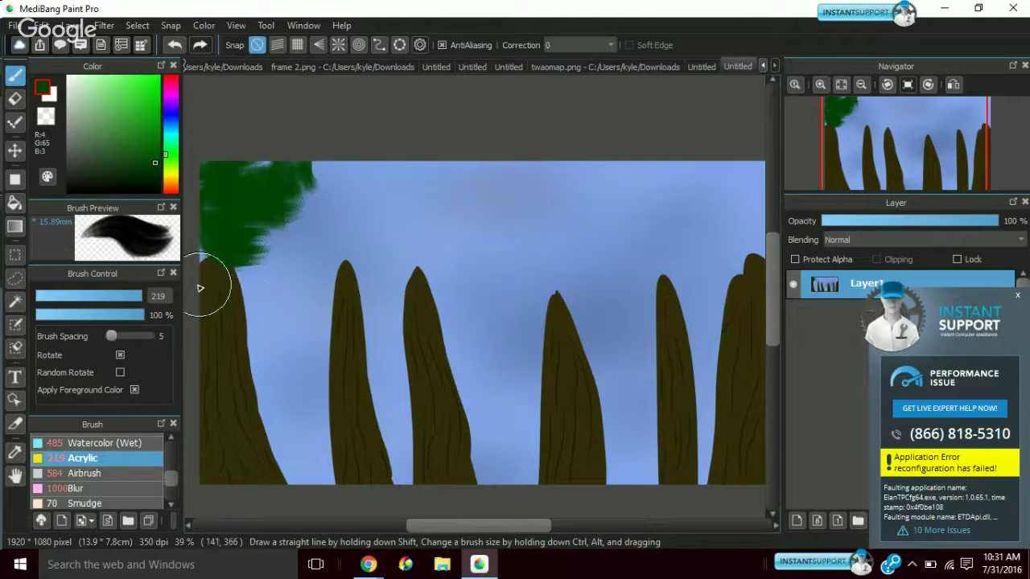
mouse_move(201, 288)
left_mouse_down()
mouse_move(214, 265)
mouse_move(211, 296)
mouse_move(262, 251)
mouse_move(268, 274)
mouse_move(291, 236)
mouse_move(306, 238)
mouse_move(295, 206)
mouse_move(314, 215)
mouse_move(340, 187)
mouse_move(246, 194)
mouse_move(261, 173)
left_mouse_up()
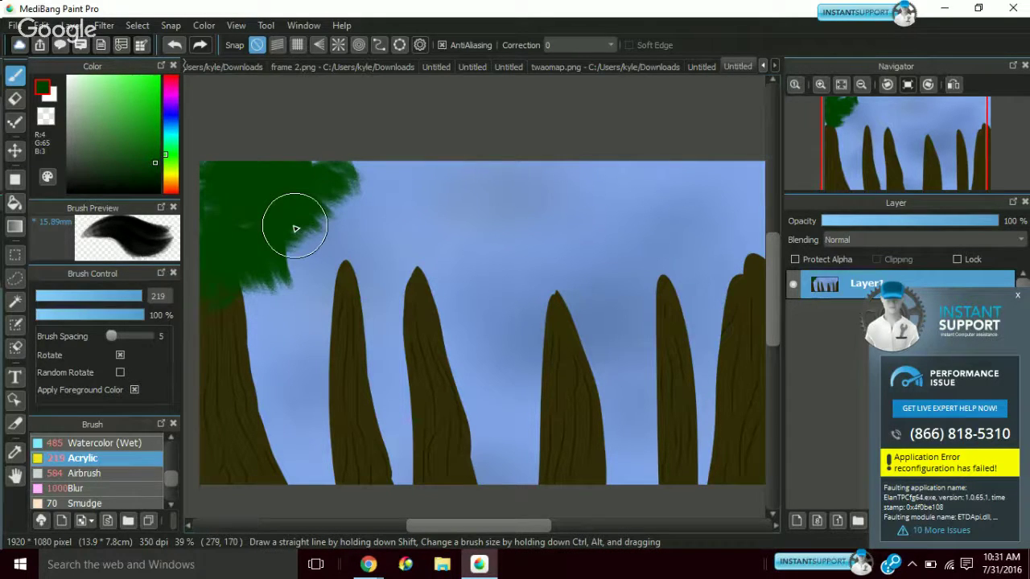
Extend the dark green foliage across the tops of the second and third trunks
mouse_move(285, 232)
left_mouse_down()
mouse_move(315, 233)
mouse_move(319, 253)
left_mouse_up()
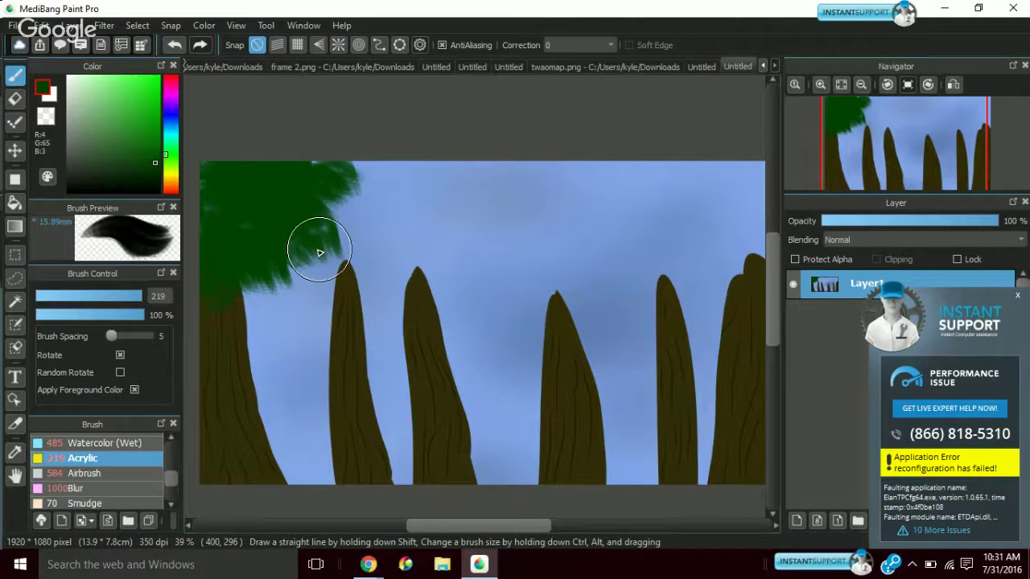
mouse_move(349, 242)
left_mouse_down()
mouse_move(346, 259)
mouse_move(363, 218)
mouse_move(340, 233)
mouse_move(375, 188)
left_mouse_up()
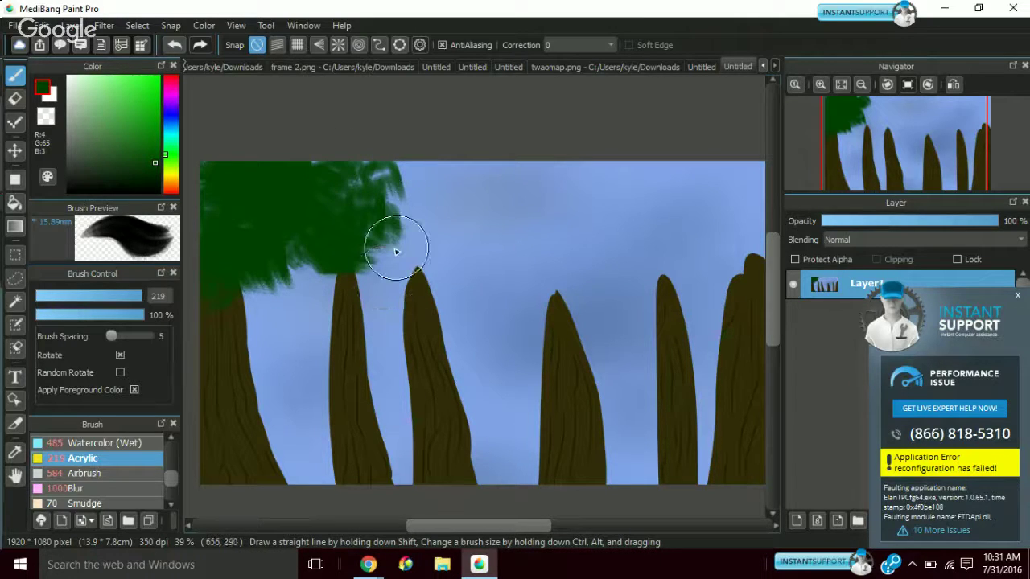
mouse_move(396, 251)
left_mouse_down()
mouse_move(386, 240)
mouse_move(379, 249)
mouse_move(428, 304)
mouse_move(420, 278)
left_mouse_up()
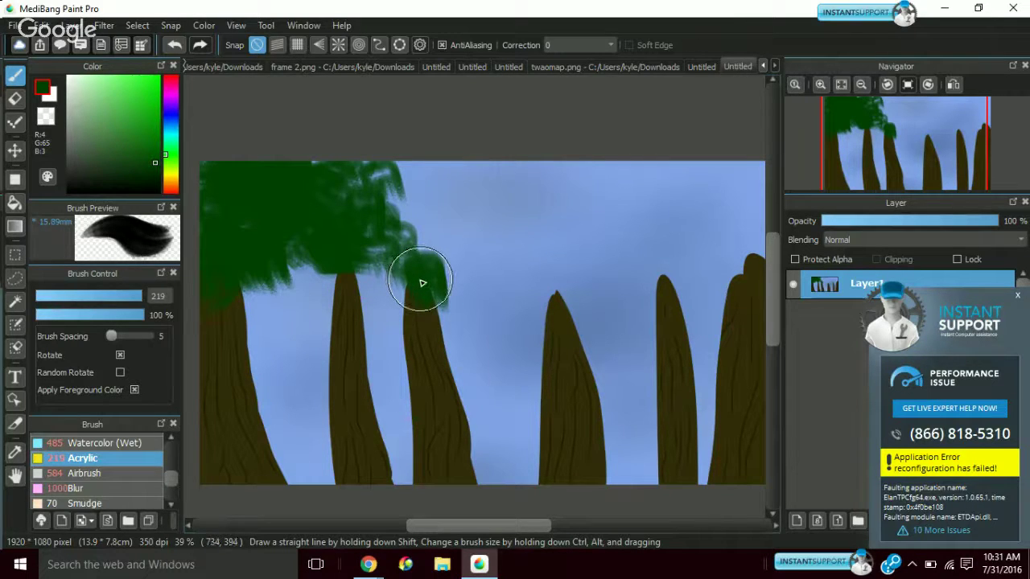
mouse_move(421, 282)
left_mouse_down()
mouse_move(401, 161)
mouse_move(365, 174)
mouse_move(397, 207)
mouse_move(433, 211)
left_mouse_up()
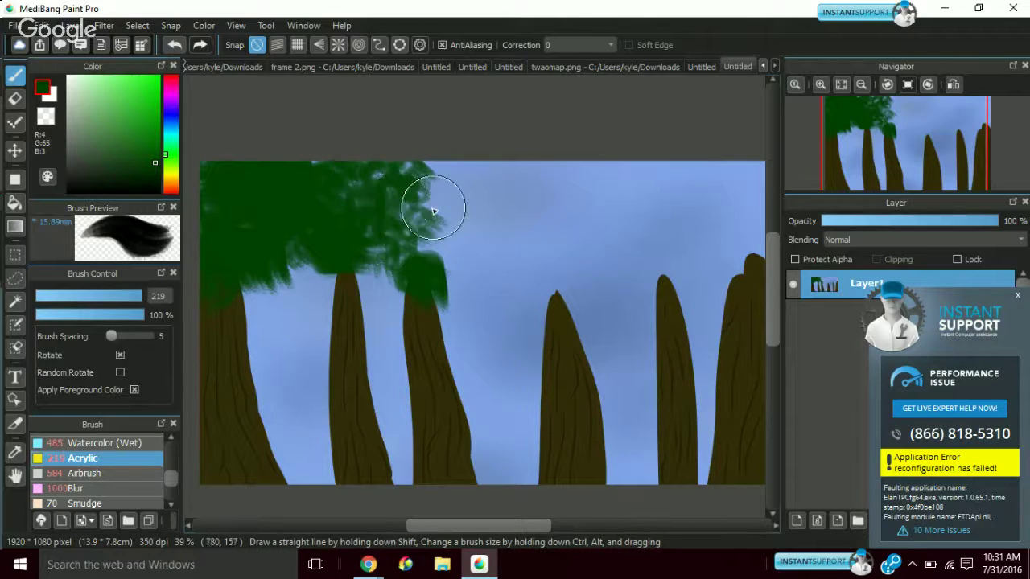
Sample the foliage green RGB 12, 70, 18, fill gaps in the canopy and extend it past the fourth trunk
left_click(384, 237, "alt")
mouse_move(384, 236)
left_mouse_down()
mouse_move(389, 268)
mouse_move(372, 287)
mouse_move(376, 275)
mouse_move(380, 283)
mouse_move(325, 251)
mouse_move(319, 270)
mouse_move(384, 205)
mouse_move(445, 244)
mouse_move(430, 205)
mouse_move(372, 188)
left_mouse_up()
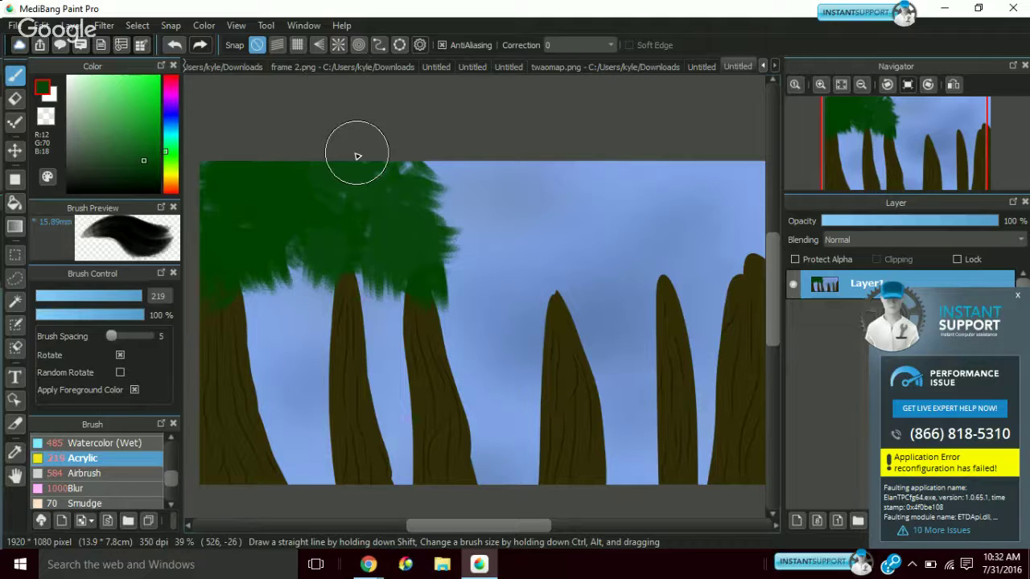
mouse_move(358, 156)
left_mouse_down()
mouse_move(463, 256)
mouse_move(444, 195)
mouse_move(456, 188)
mouse_move(403, 161)
left_mouse_up()
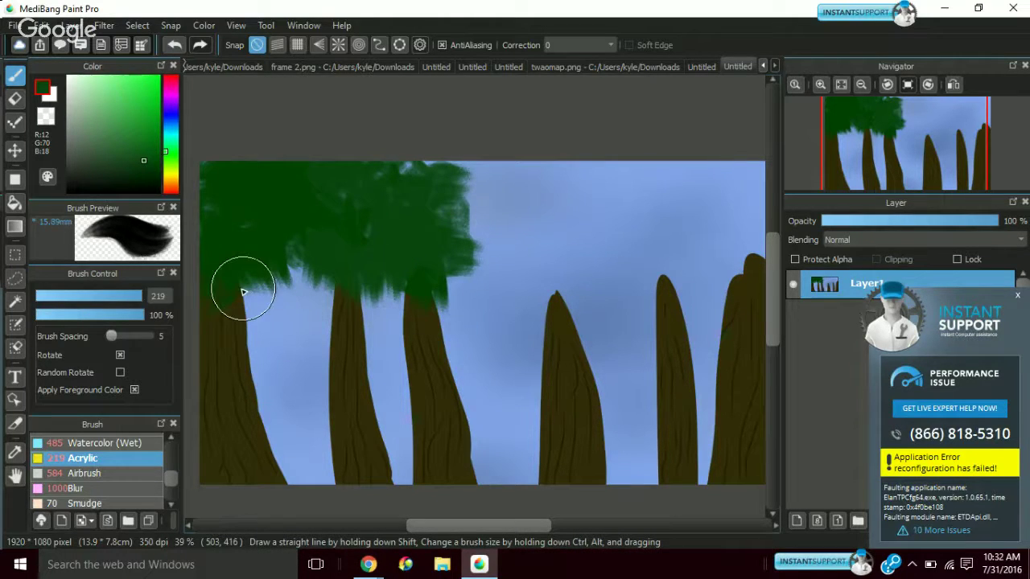
mouse_move(244, 292)
left_mouse_down()
mouse_move(306, 271)
mouse_move(303, 280)
left_mouse_up()
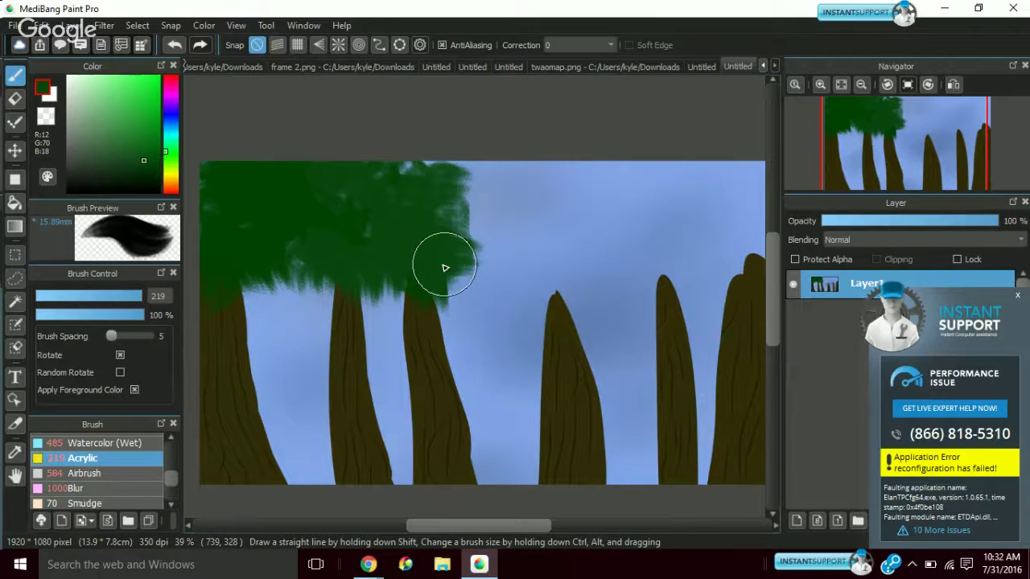
mouse_move(445, 267)
left_mouse_down()
mouse_move(484, 274)
mouse_move(484, 214)
mouse_move(468, 177)
mouse_move(479, 233)
mouse_move(502, 227)
mouse_move(485, 205)
mouse_move(498, 188)
mouse_move(520, 188)
mouse_move(541, 210)
mouse_move(503, 245)
mouse_move(499, 269)
mouse_move(550, 290)
mouse_move(544, 279)
mouse_move(573, 301)
mouse_move(585, 246)
mouse_move(560, 227)
mouse_move(535, 240)
mouse_move(593, 148)
mouse_move(611, 179)
mouse_move(593, 223)
mouse_move(603, 223)
mouse_move(605, 322)
left_mouse_up()
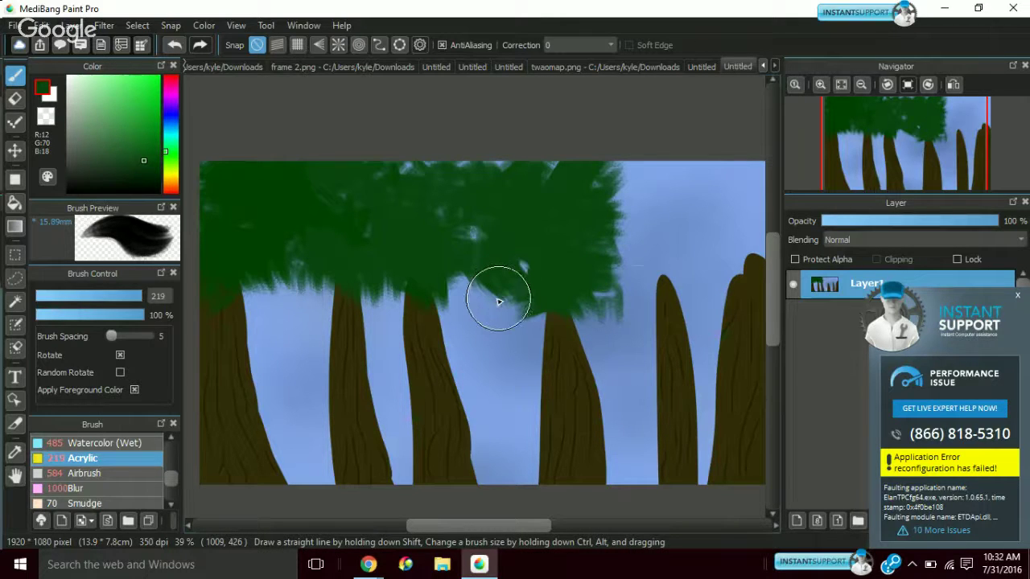
mouse_move(499, 302)
left_mouse_down()
mouse_move(548, 328)
mouse_move(600, 326)
mouse_move(587, 330)
mouse_move(609, 327)
mouse_move(641, 280)
left_mouse_up()
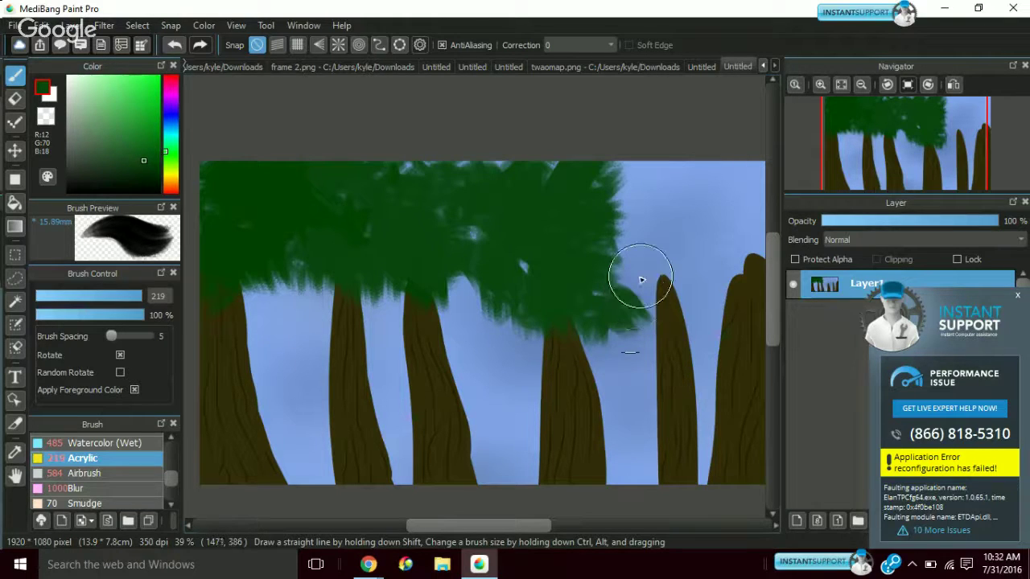
Look through the other open drawings and switch to twaomap.png
left_click(212, 69)
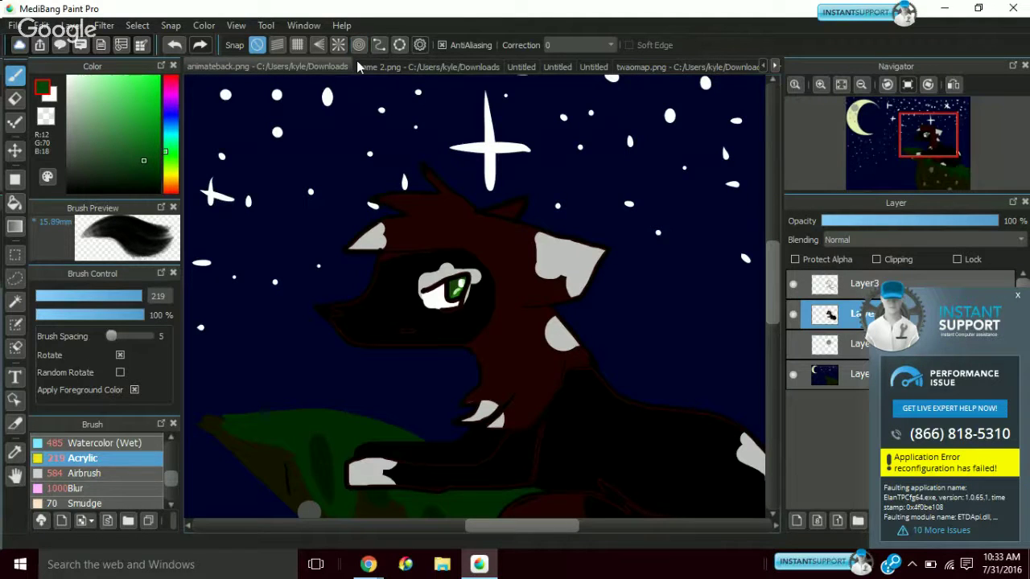
left_click(358, 62)
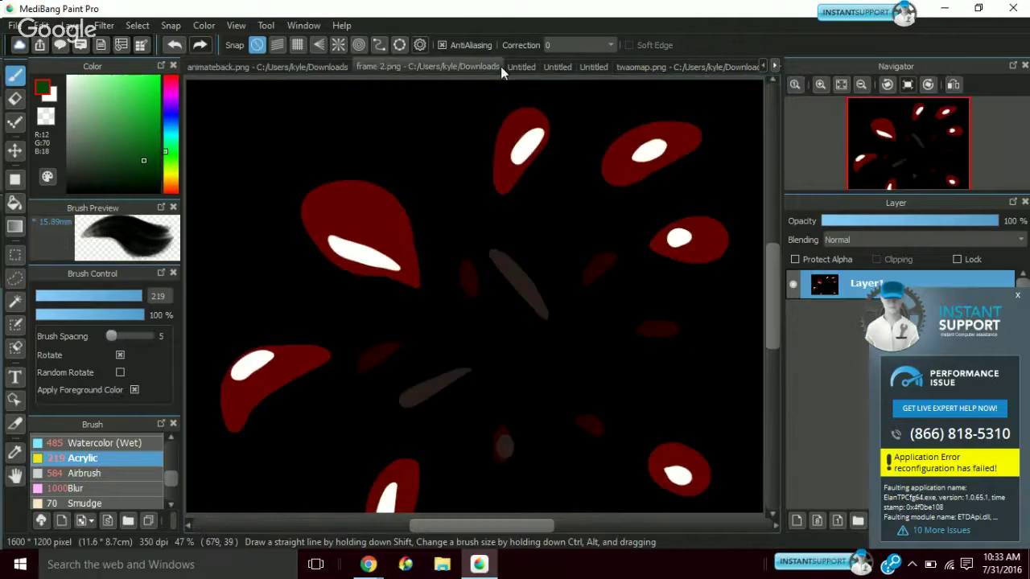
left_click(556, 67)
left_click(597, 64)
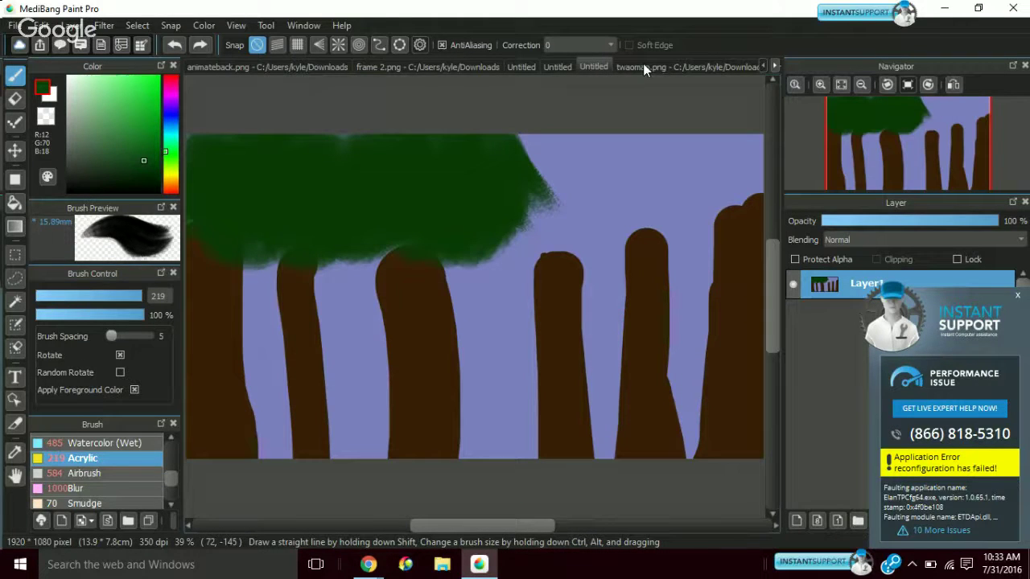
left_click(643, 65)
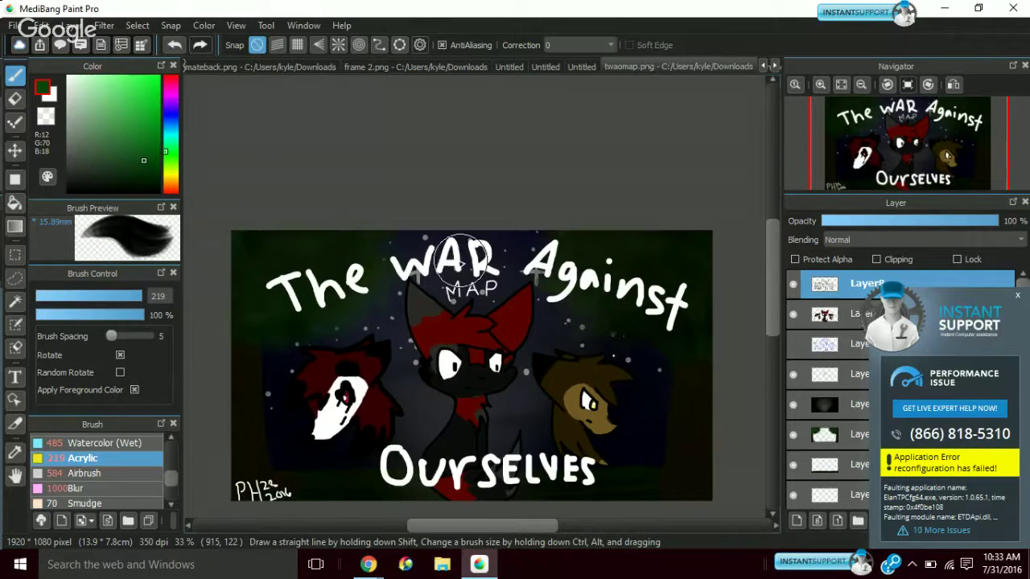
left_click(15, 28)
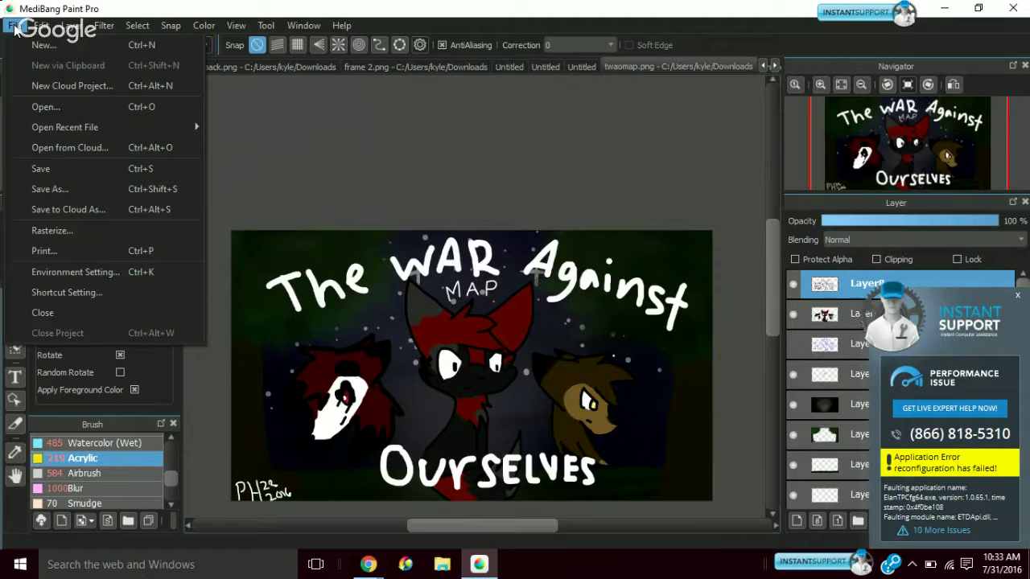
left_click(16, 27)
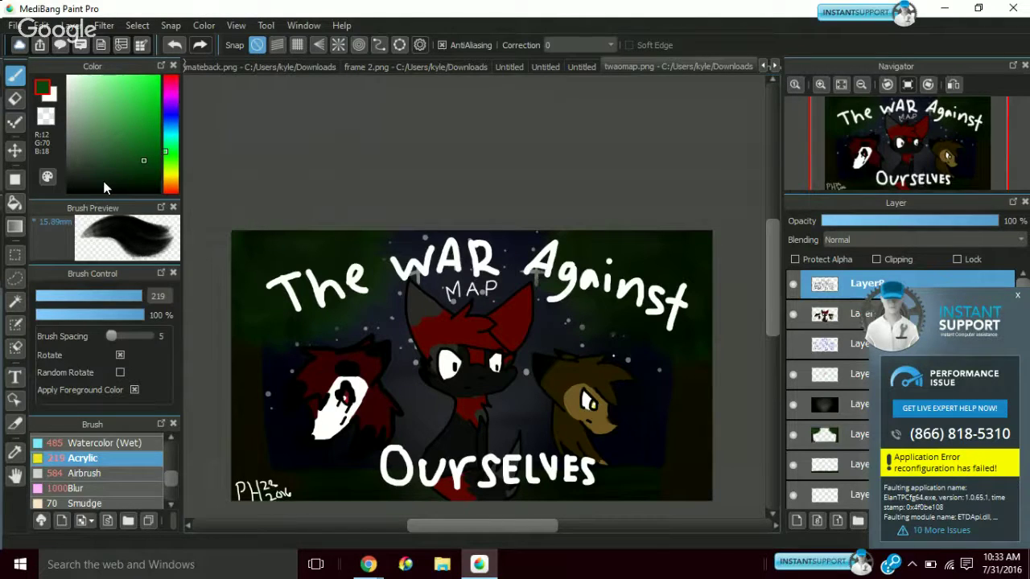
left_click(20, 45)
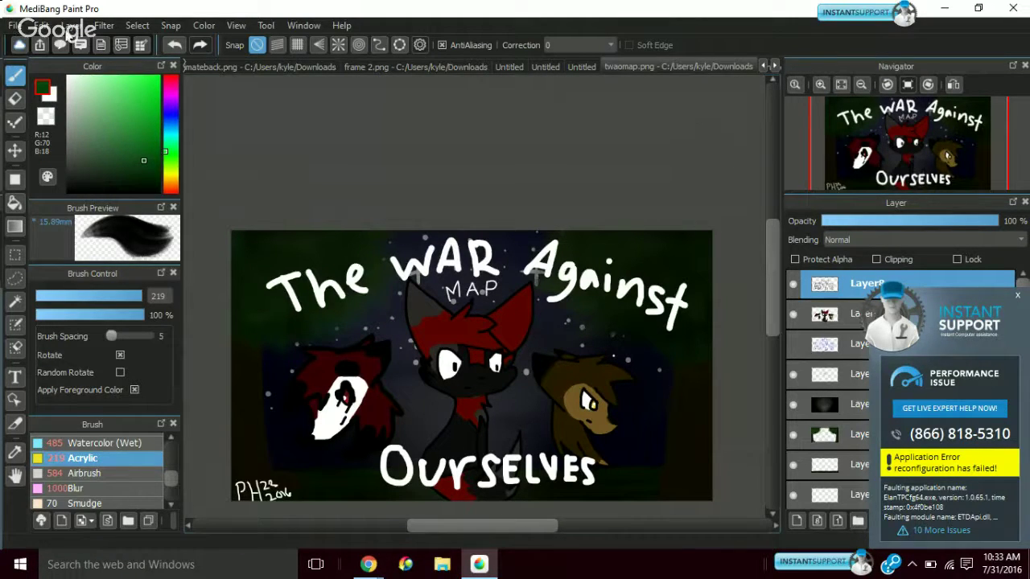
Add a new layer at the top of the layer stack in twaomap.png
left_click(79, 45)
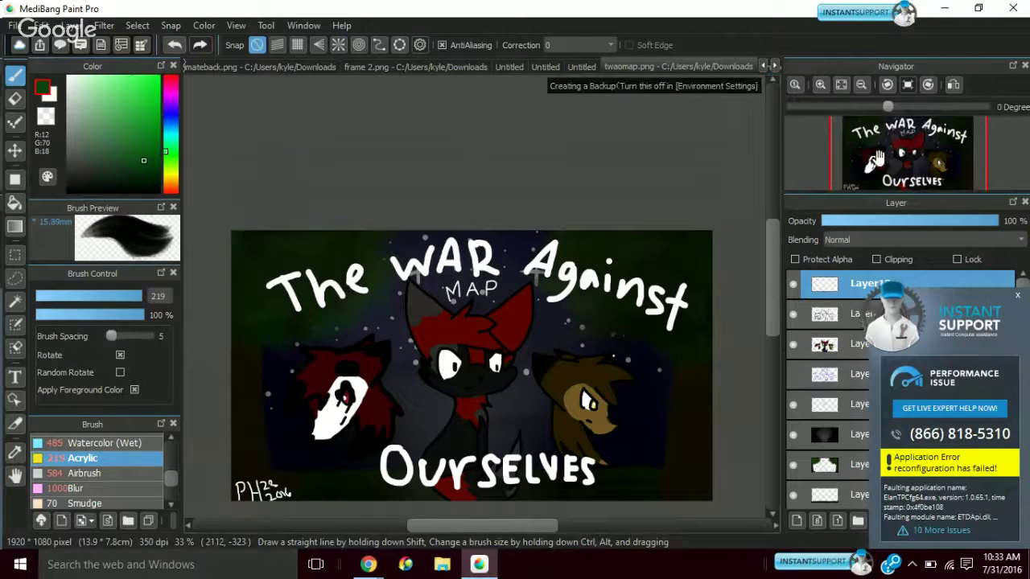
left_click(878, 157)
left_click(820, 86)
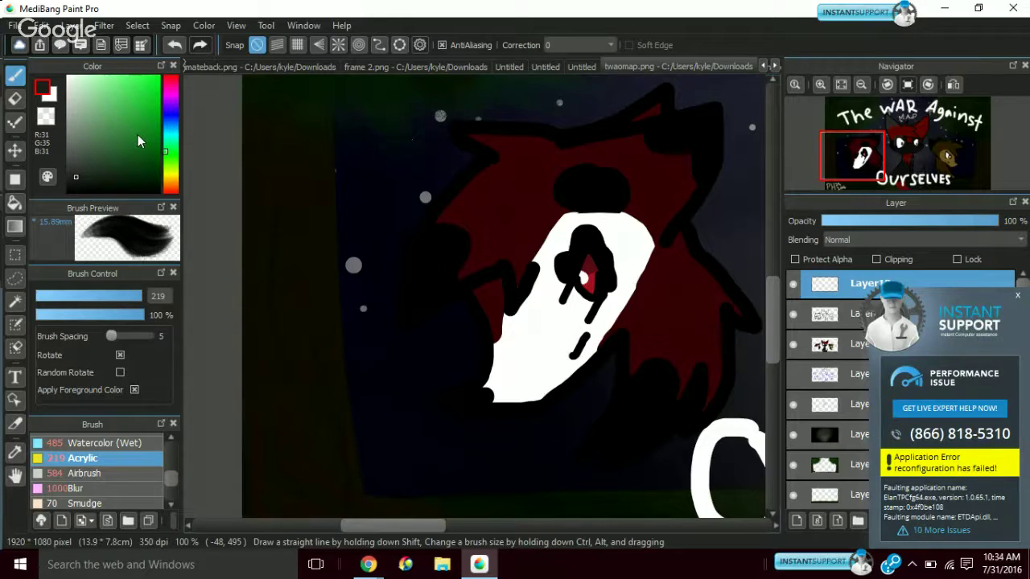
Set the colour to white with the Pen (Sharp) brush at size 5.4, try a stroke across the left character's red hair and undo it
left_click_drag(73, 113, 58, 60)
left_click(117, 332)
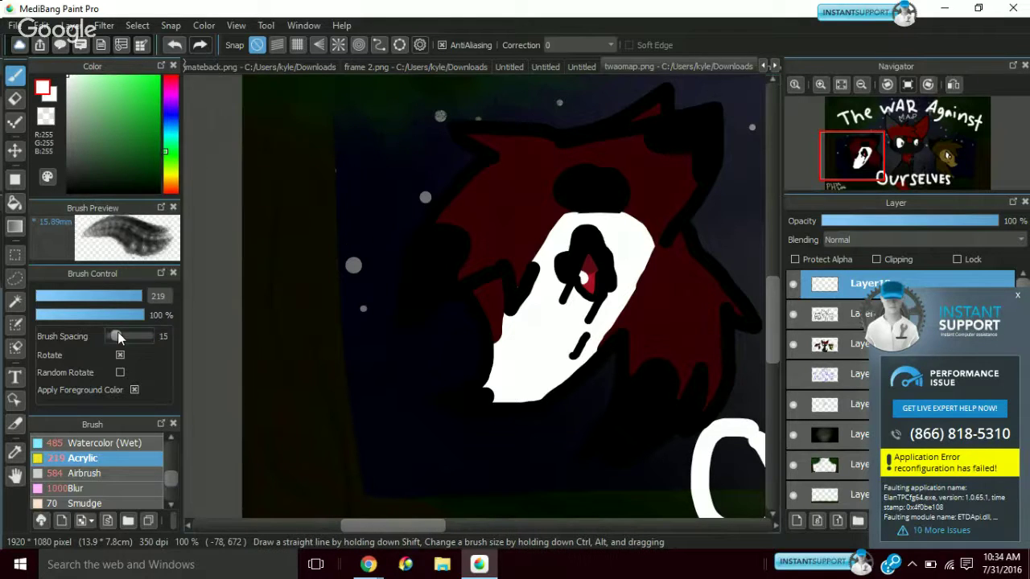
scroll(116, 443, "up", 3)
left_click(145, 444)
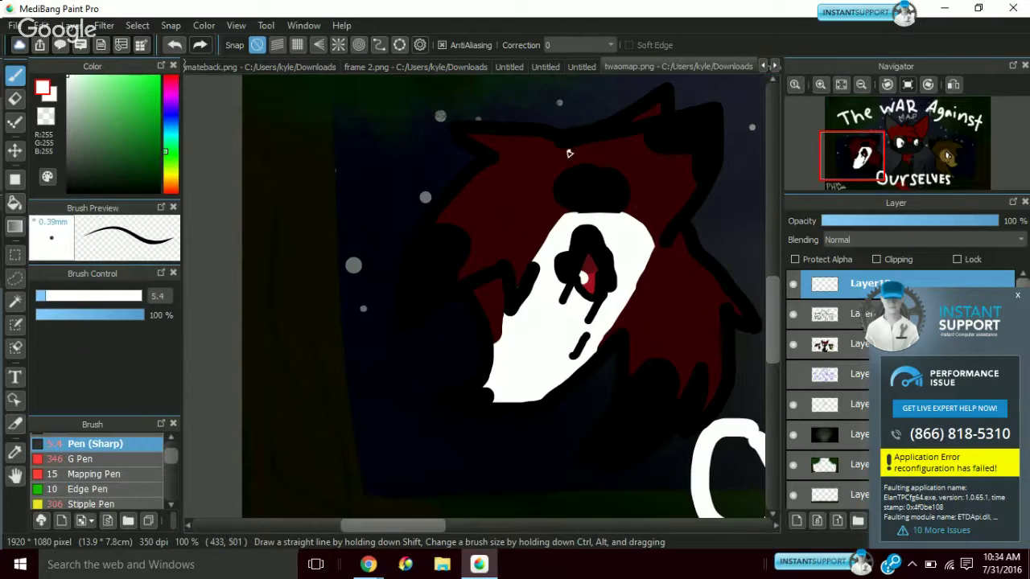
left_click_drag(567, 150, 657, 145)
key("ctrl+z")
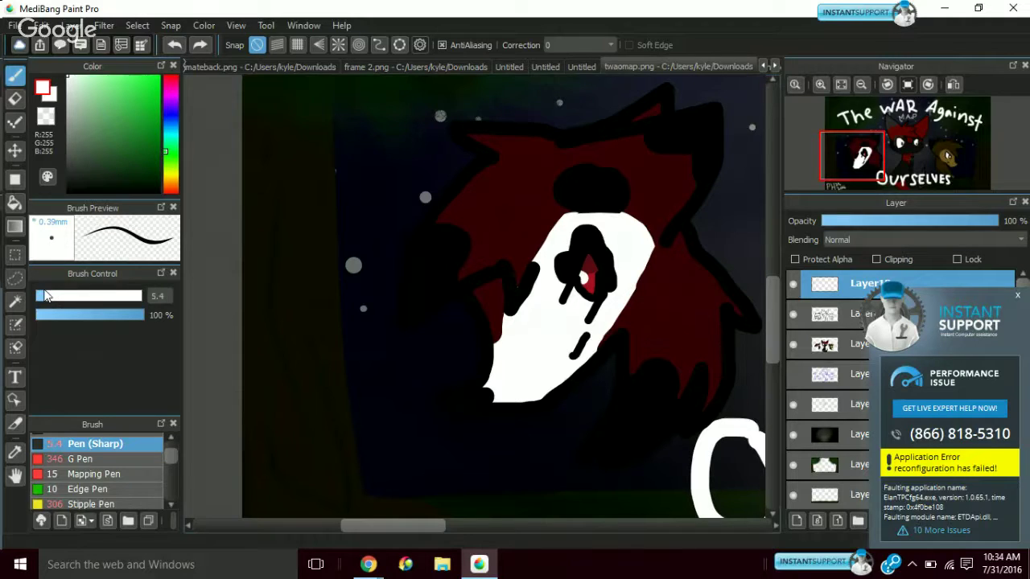
Set the Pen (Sharp) brush size to 36 and paint a white highlight along the upper edge of the left character's head
left_click_drag(46, 296, 101, 295)
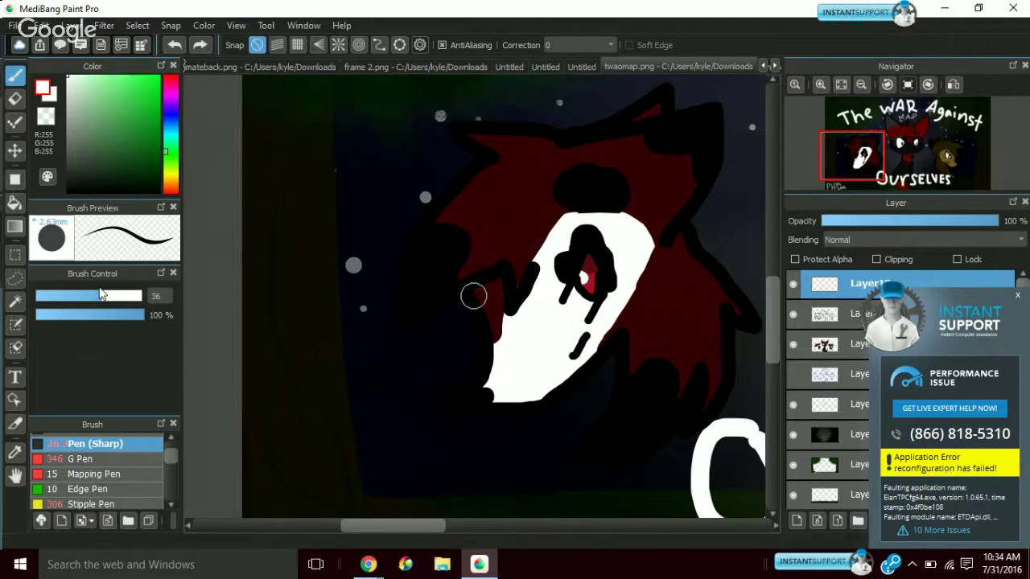
left_click_drag(585, 156, 724, 149)
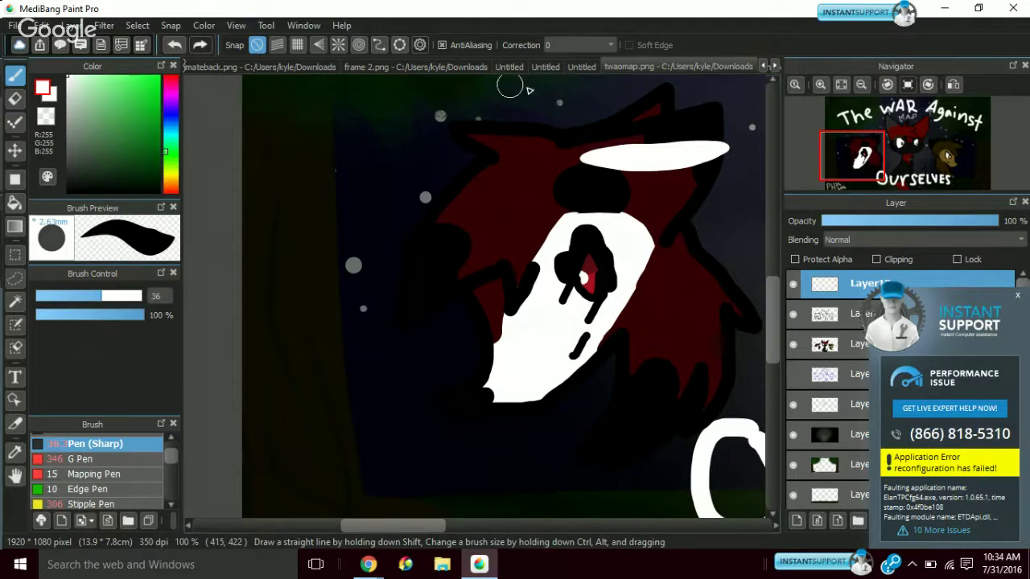
left_click(175, 46)
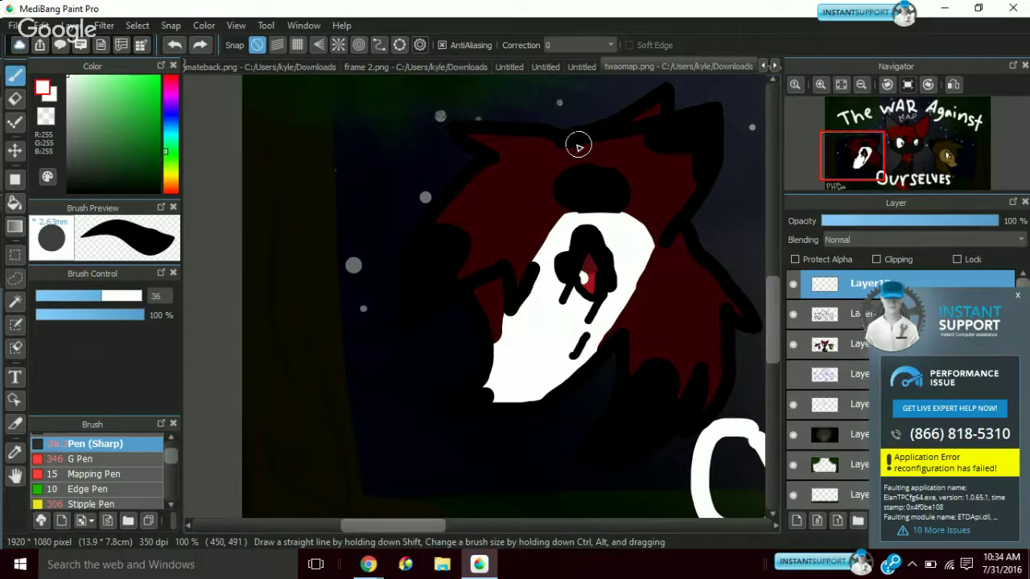
left_click_drag(579, 146, 713, 128)
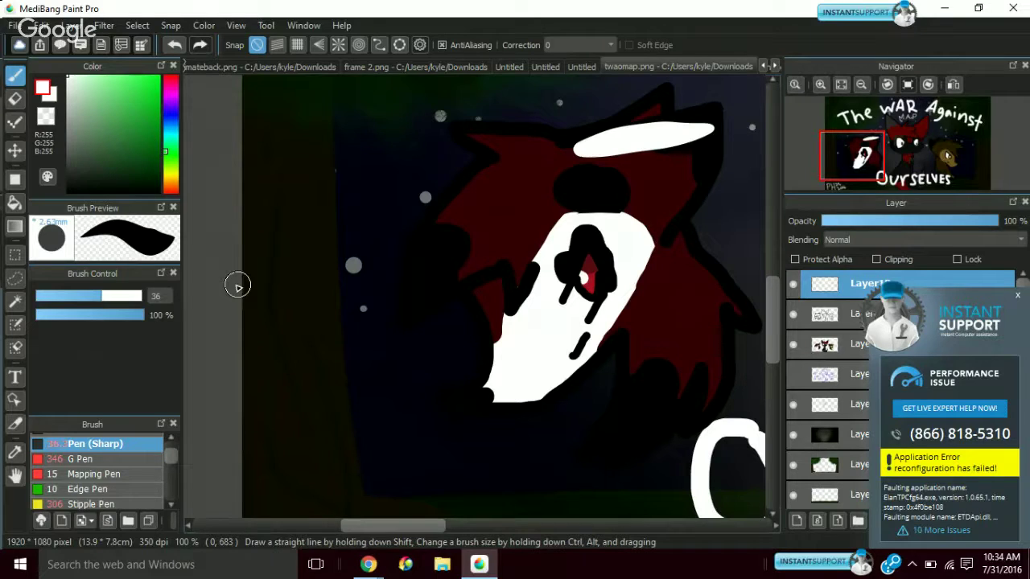
Paint white highlights along both ears of the middle character and on the brown character's ear
scroll(238, 285, "right", 5)
scroll(242, 226, "up", 3)
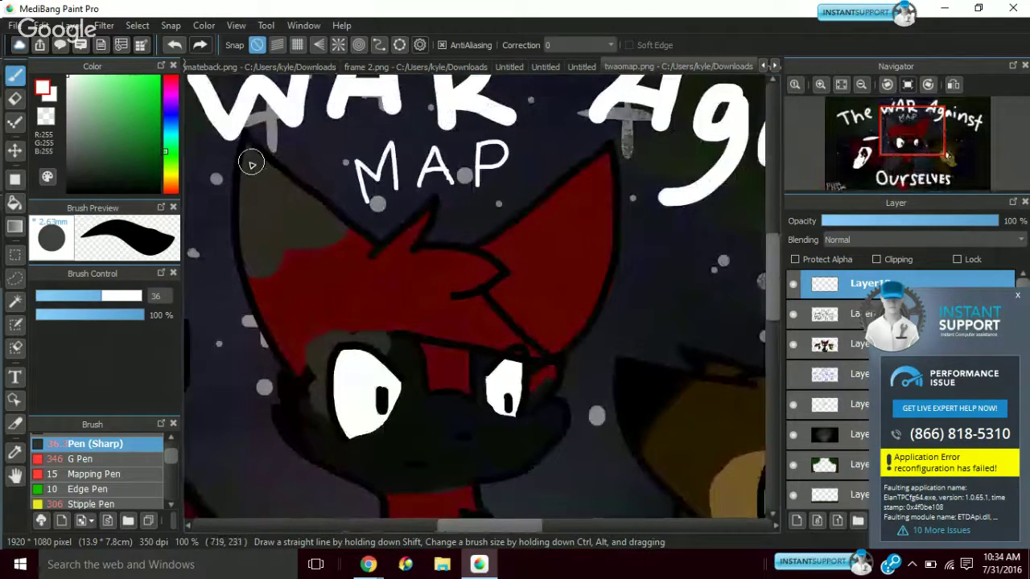
left_click_drag(350, 259, 260, 160)
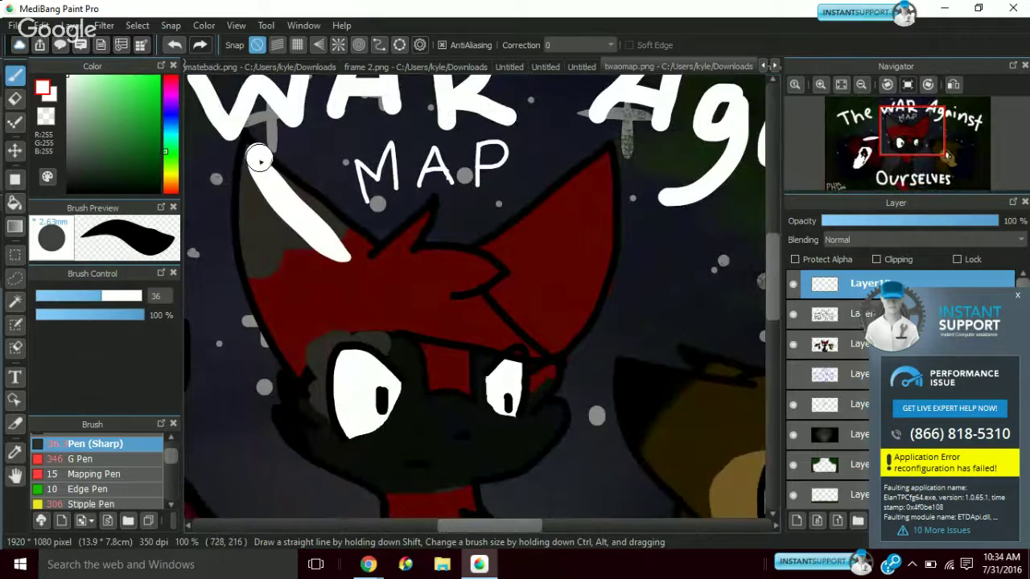
left_click_drag(362, 254, 293, 165)
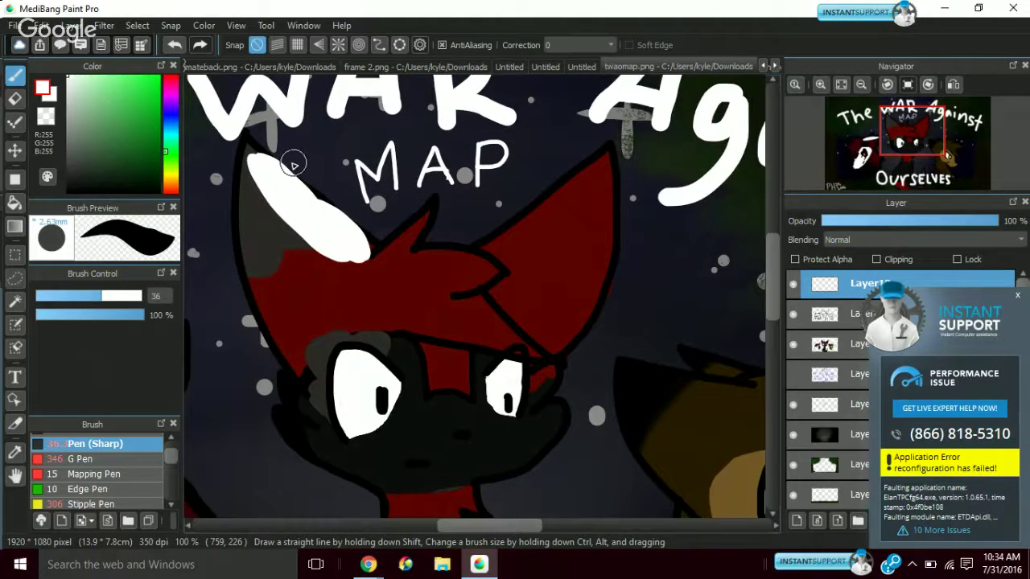
left_click_drag(499, 247, 610, 158)
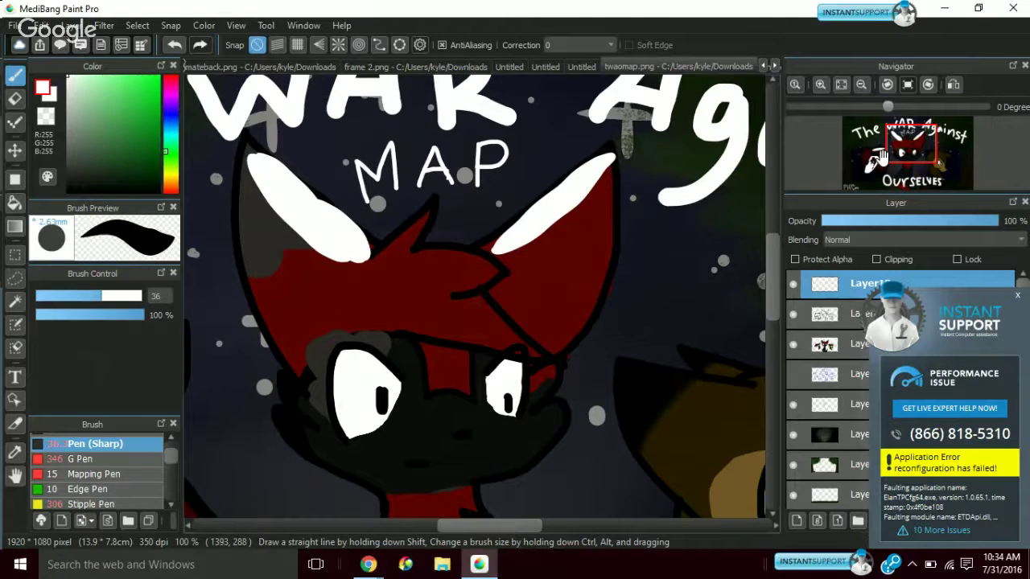
left_click_drag(882, 157, 868, 199)
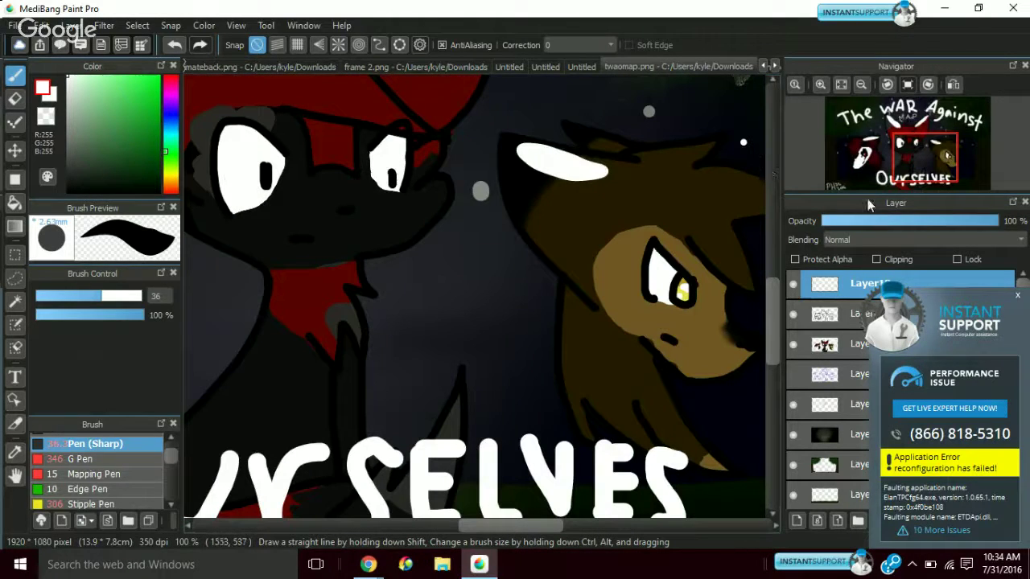
Lower the highlight layer's opacity to 14 %
left_click(861, 222)
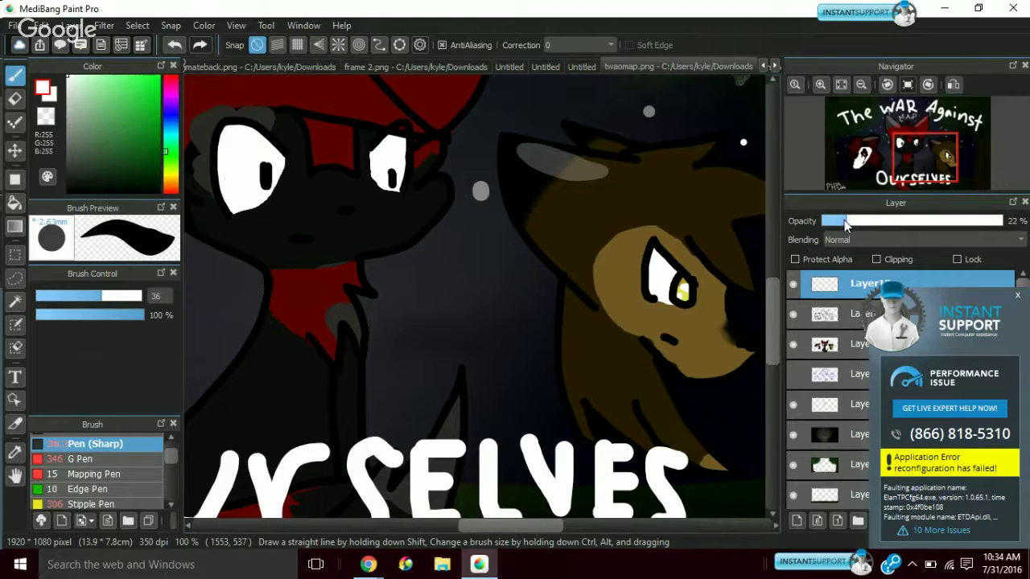
left_click(845, 222)
mouse_move(914, 151)
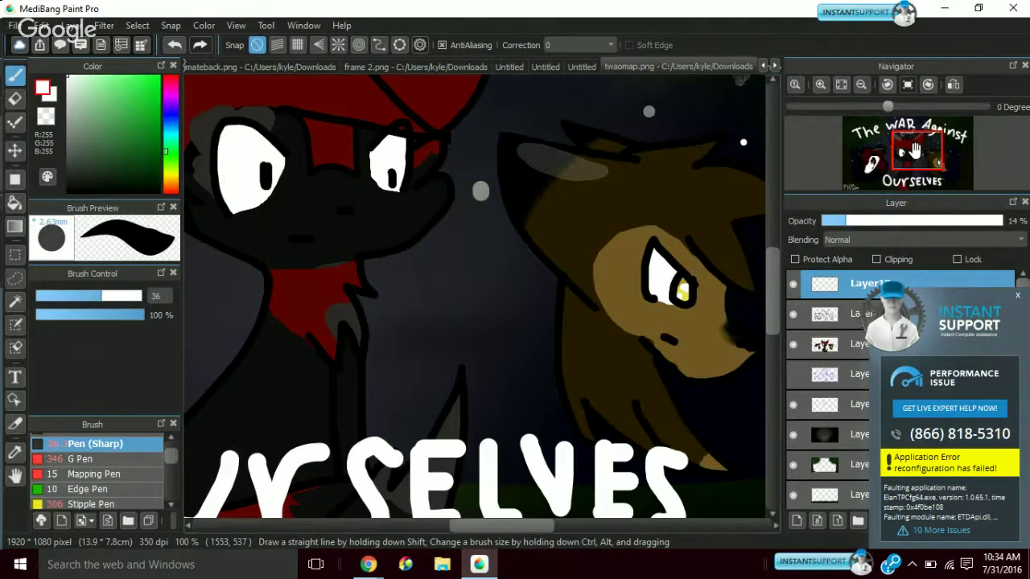
Undo the opacity changes and the white highlight strokes on the characters
left_click(178, 44)
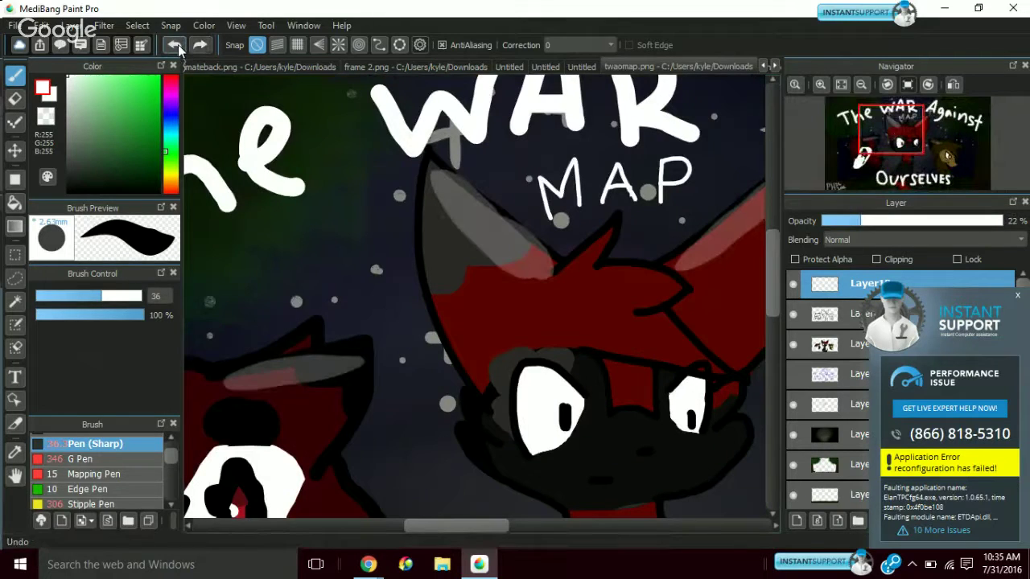
left_click(176, 45)
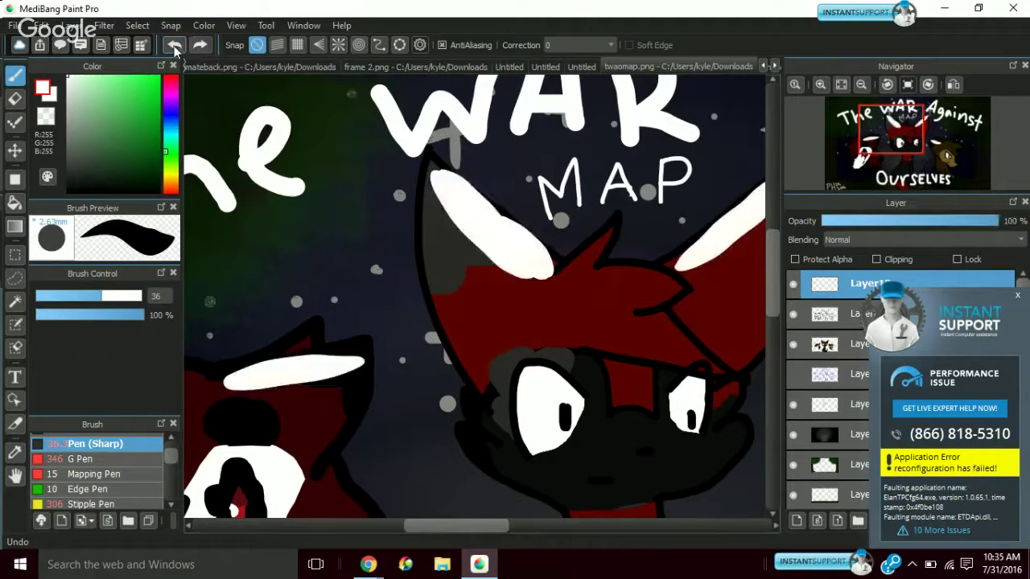
left_click(176, 46)
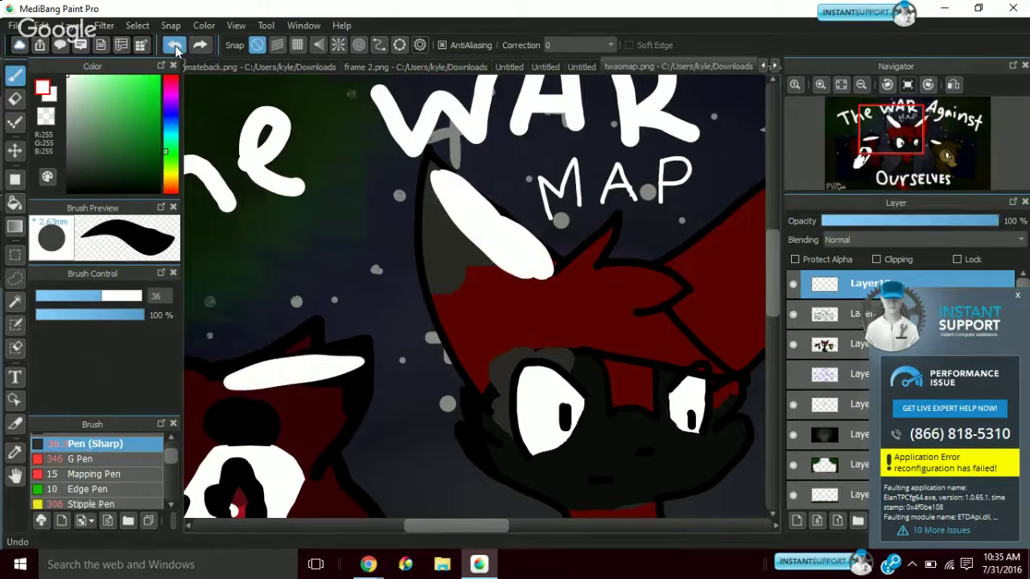
left_click(176, 46)
left_click(177, 45)
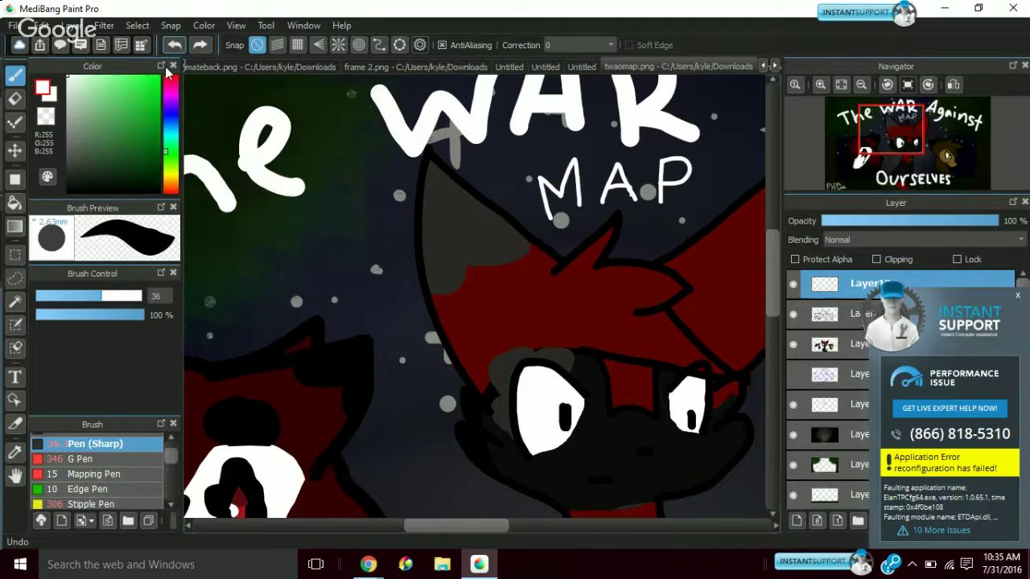
Set the brush colour to dark purple, RGB 38, 8, 72
mouse_move(907, 94)
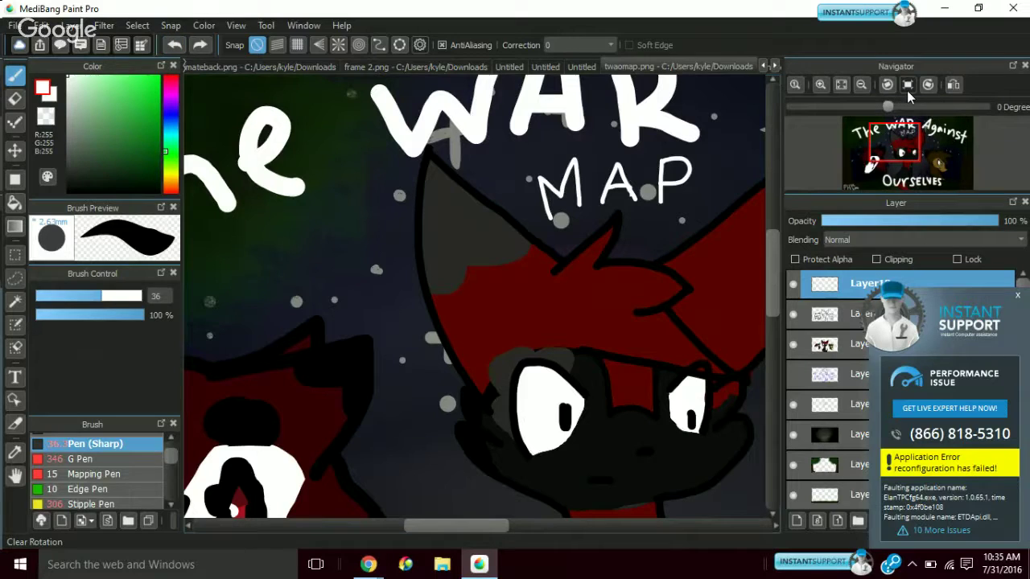
left_click(862, 86)
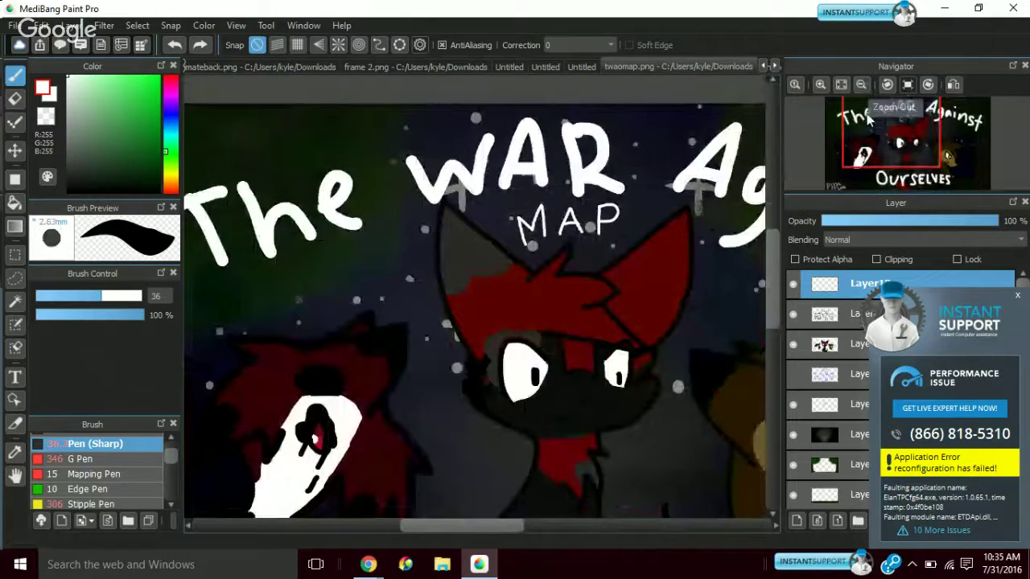
left_click(169, 106)
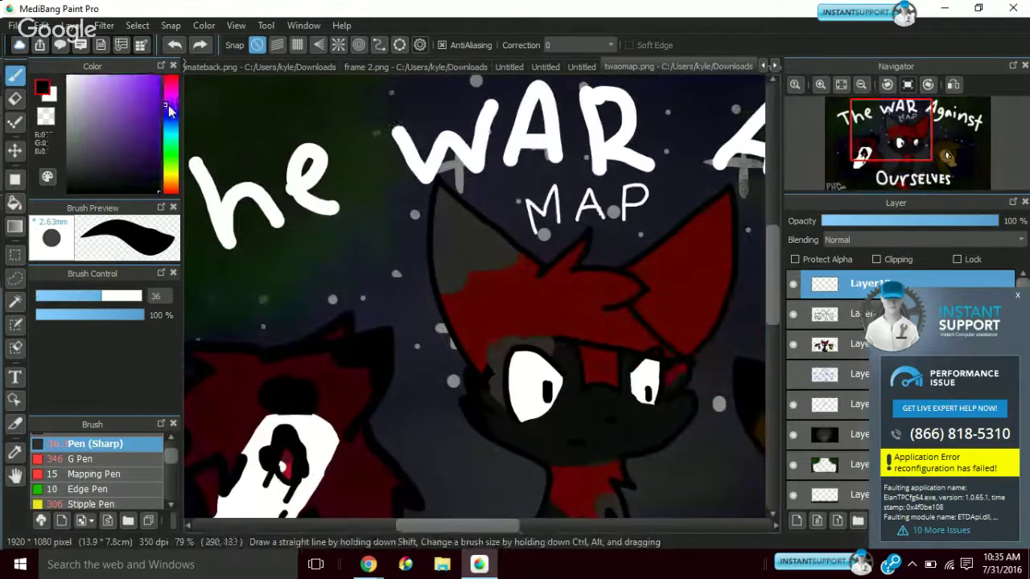
left_click(149, 159)
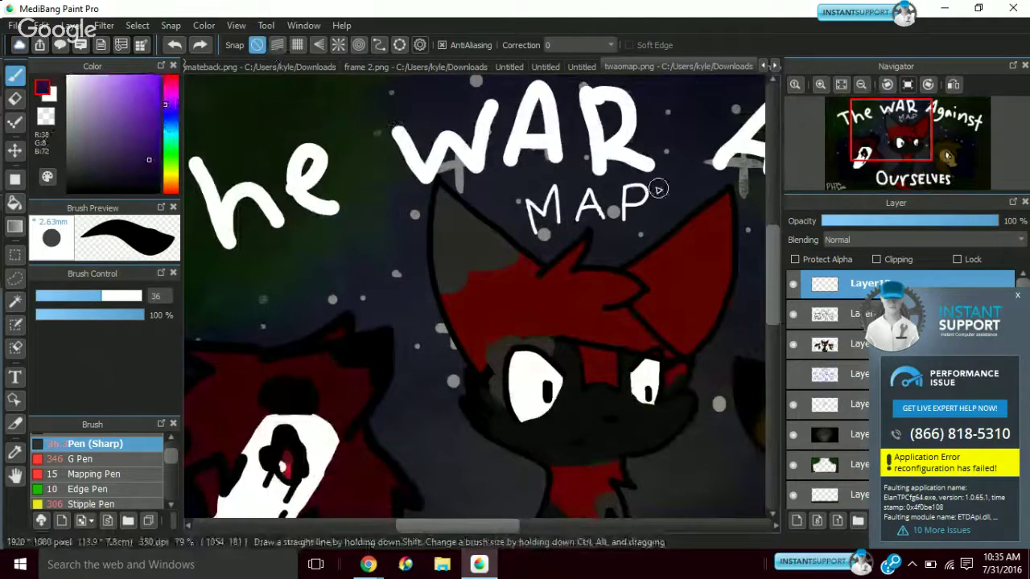
Hide the colour, shading and background layers to leave only the line art, and select the inside of the left character's head with the Magic Wand
left_click(793, 345)
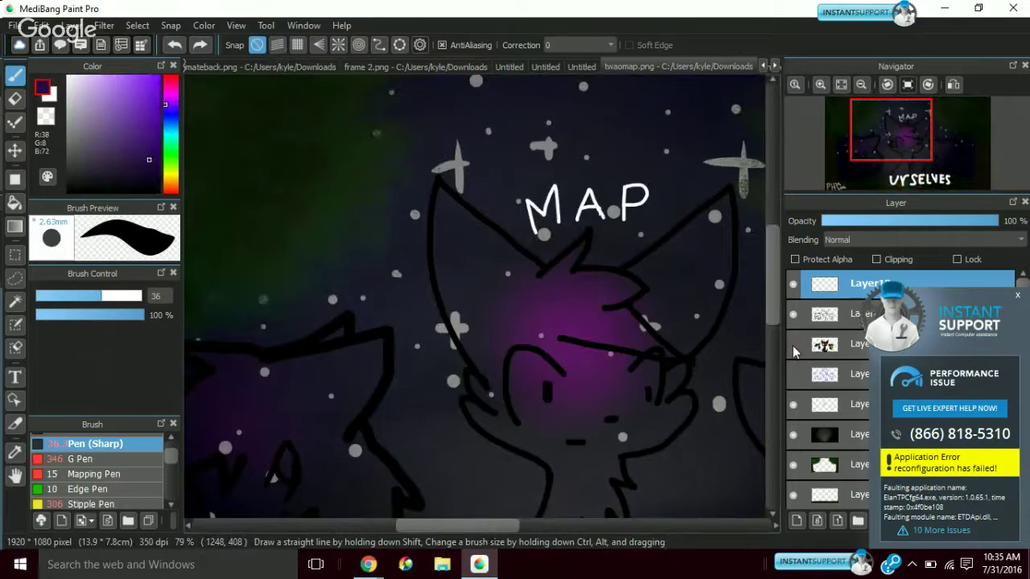
left_click(793, 435)
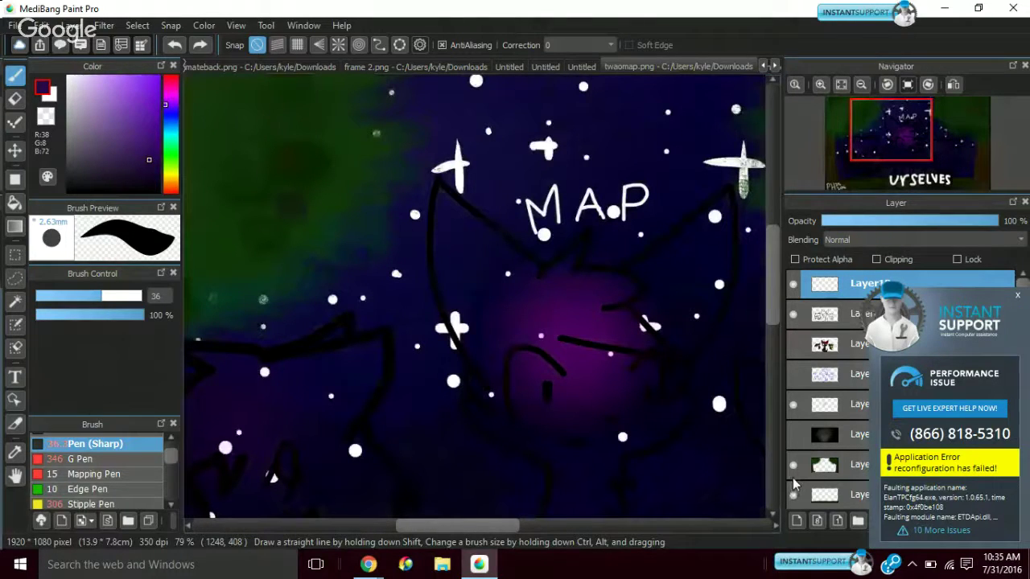
left_click(793, 466)
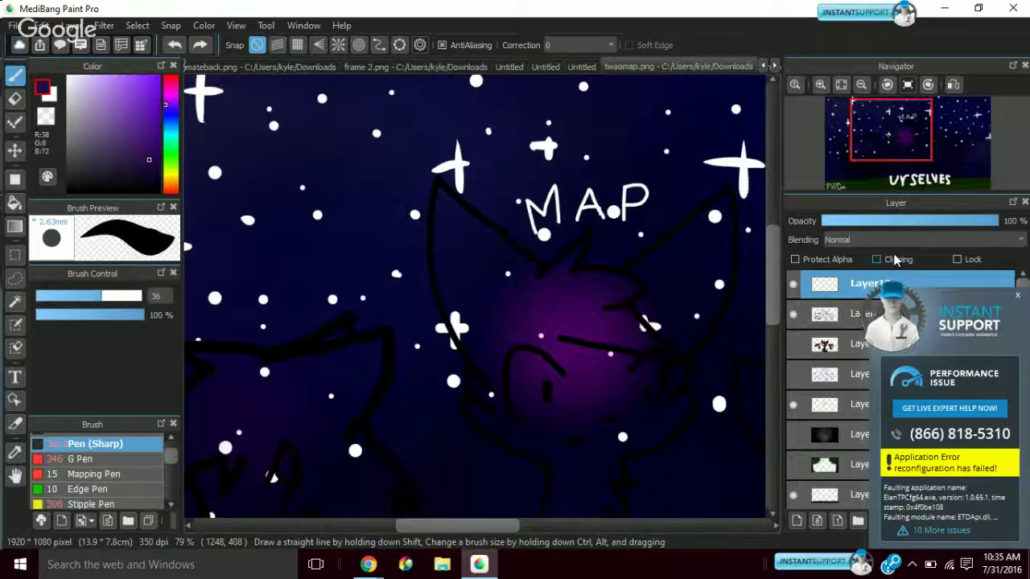
scroll(740, 340, "down", 3)
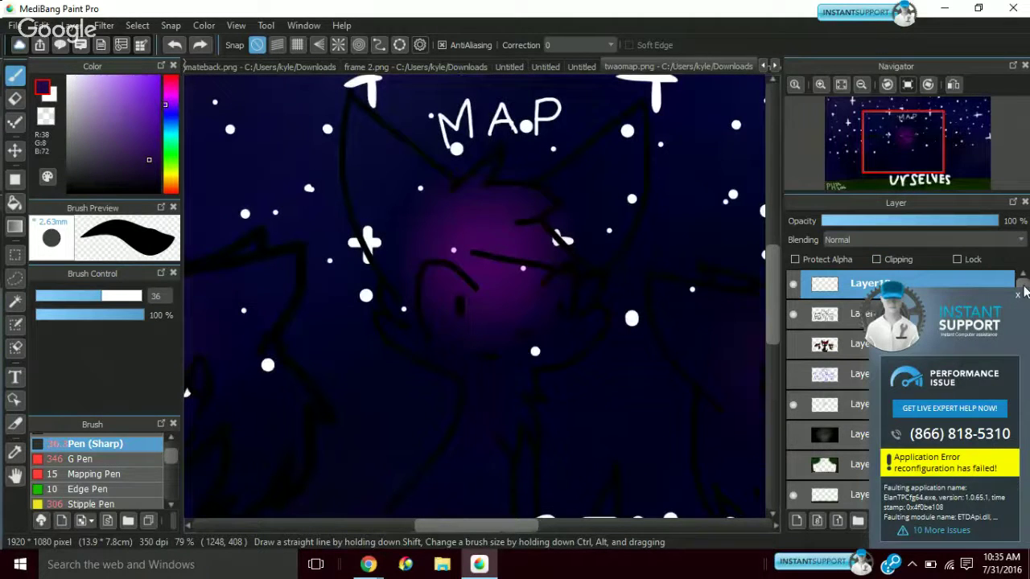
scroll(1022, 332, "down", 2)
scroll(1023, 332, "down", 1)
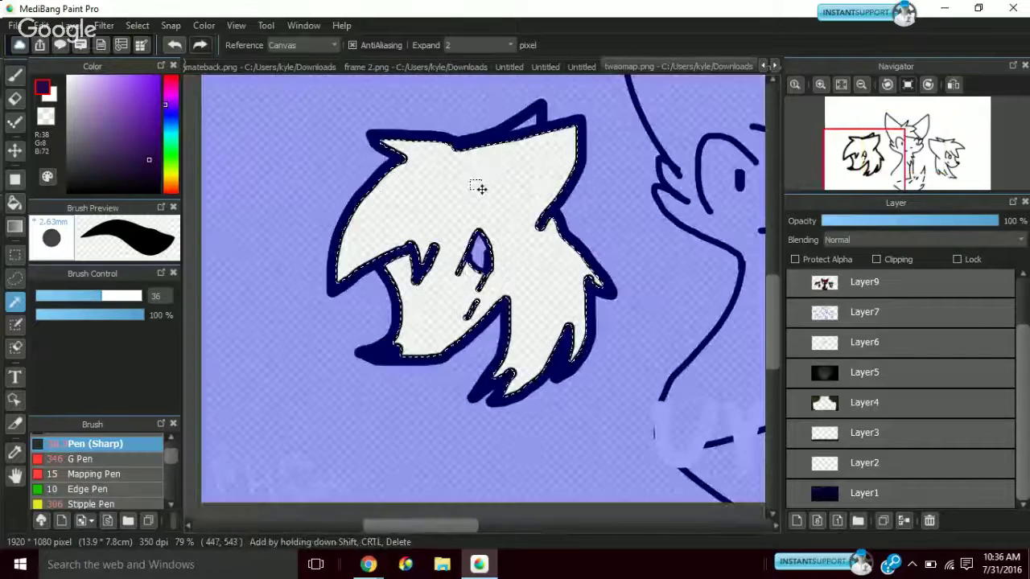
Fill the selected head of the left character with dark purple using the Pen (Sharp) brush at size 795
left_click(15, 74)
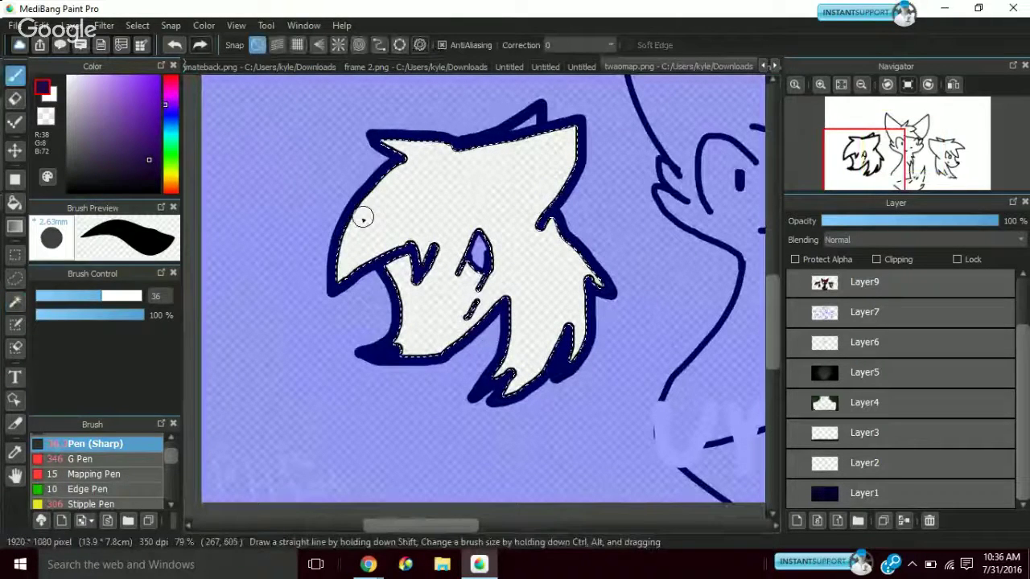
left_click(138, 295)
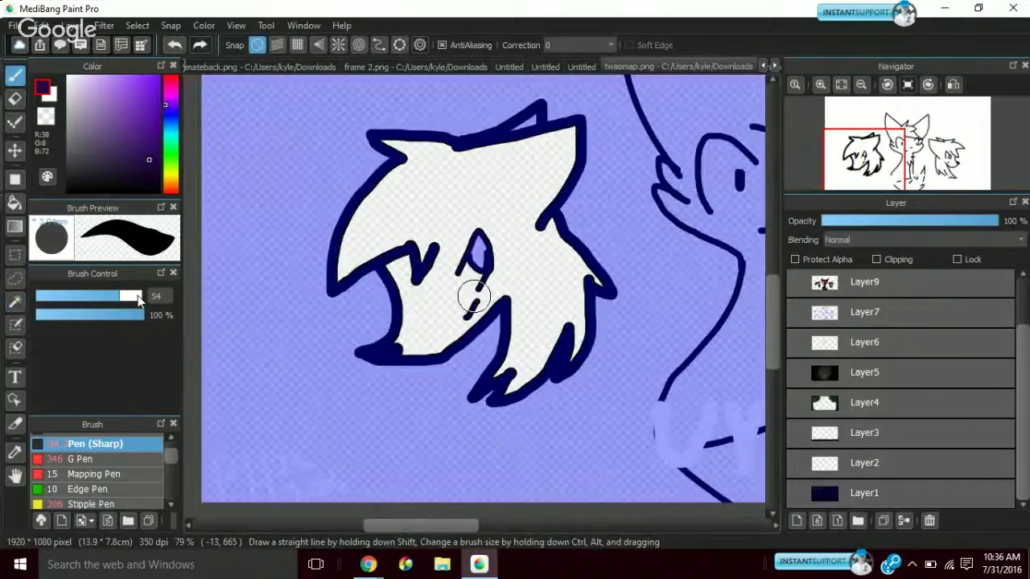
left_click_drag(137, 295, 143, 295)
left_click(374, 285)
left_click(506, 297)
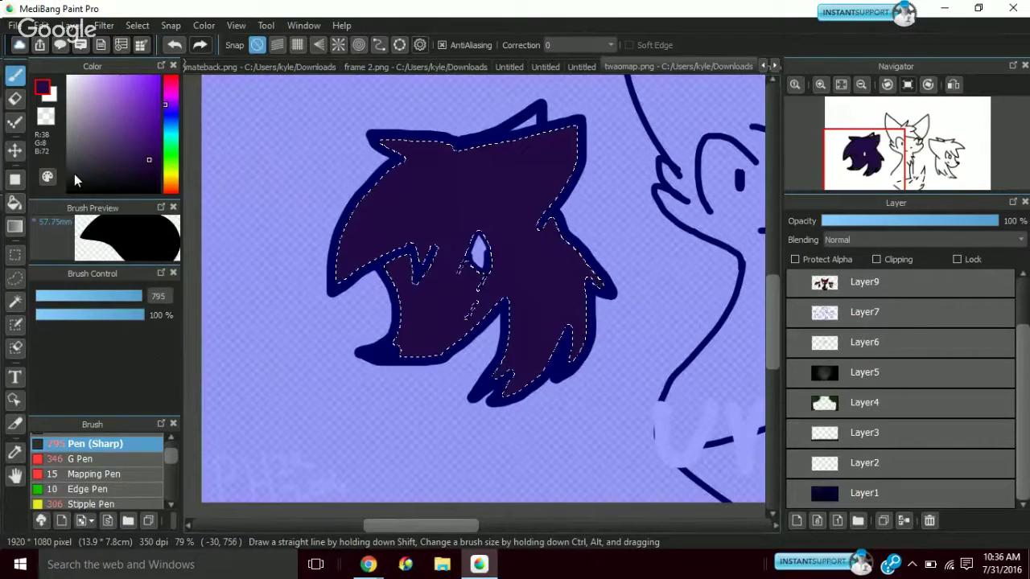
Erase the purple from the left character's face and lower hair with the Eraser at size 164
left_click(15, 99)
key("ctrl+d")
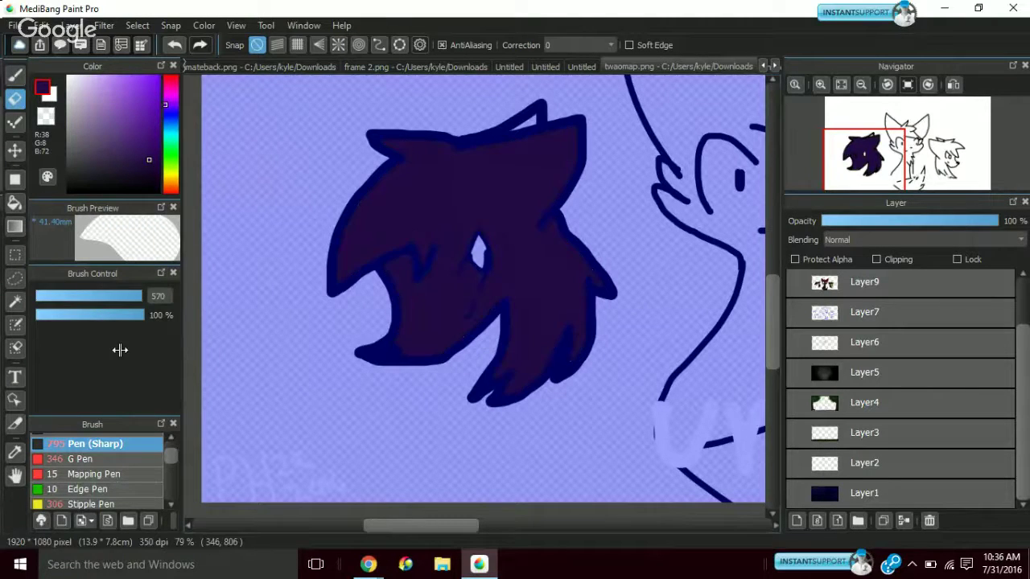
key("ctrl+z")
left_click(142, 305)
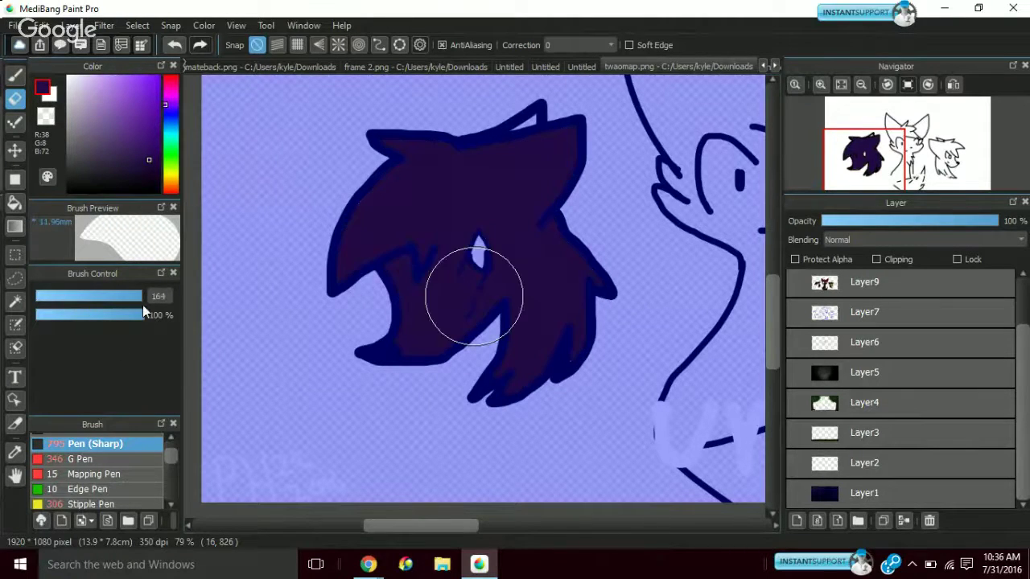
mouse_move(447, 346)
left_mouse_down()
mouse_move(459, 299)
mouse_move(504, 368)
mouse_move(483, 371)
mouse_move(466, 267)
mouse_move(489, 231)
mouse_move(495, 285)
mouse_move(453, 274)
mouse_move(477, 238)
left_mouse_up()
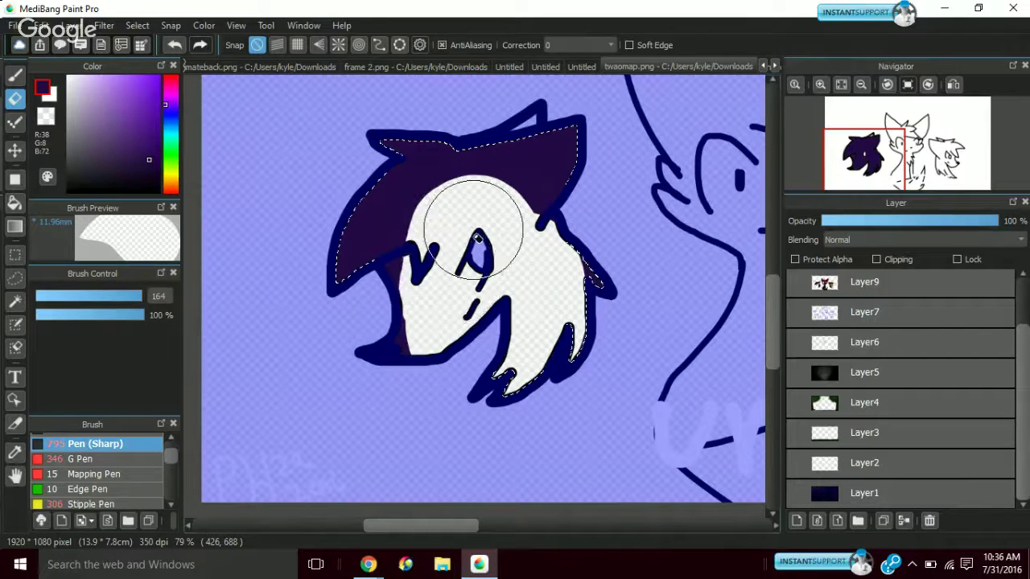
Try a layer opacity of 22 % for the purple shading and return it to 100 %
left_click(860, 221)
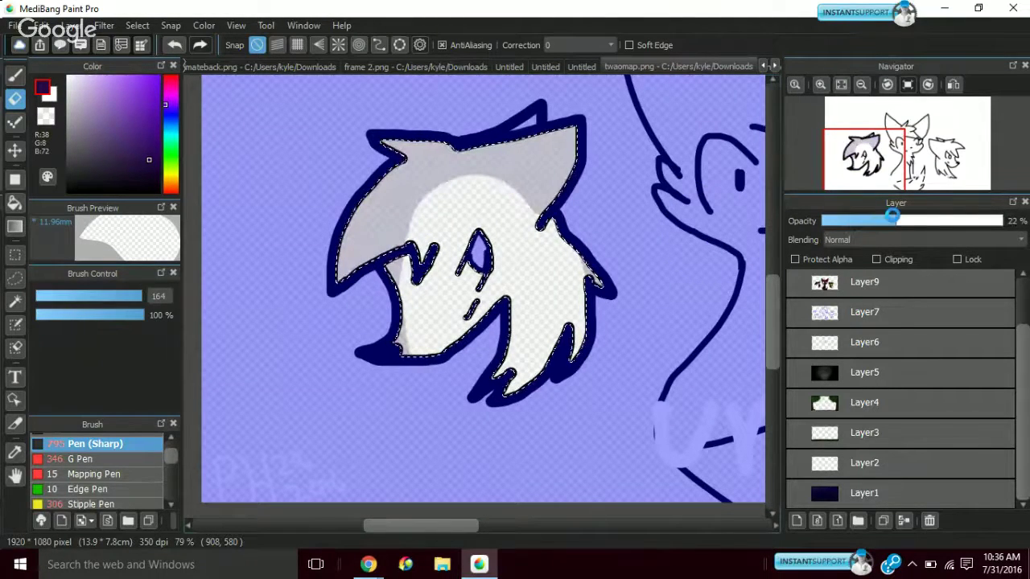
left_click(926, 224)
left_click_drag(927, 224, 1020, 219)
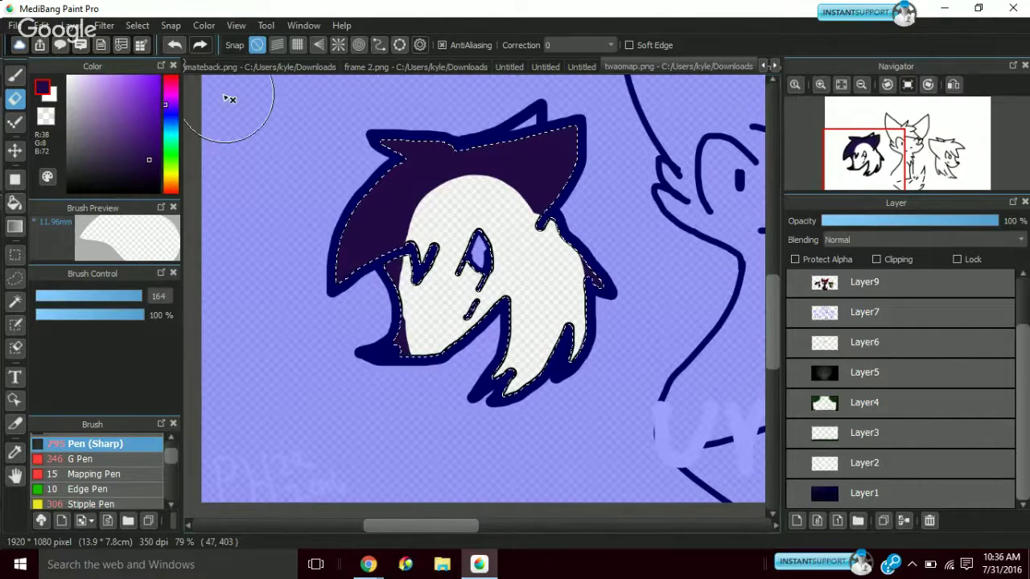
Paint dark purple shading over the hair at the back of the left character's head with the Pen (Sharp) brush at size 29
key("ctrl+d")
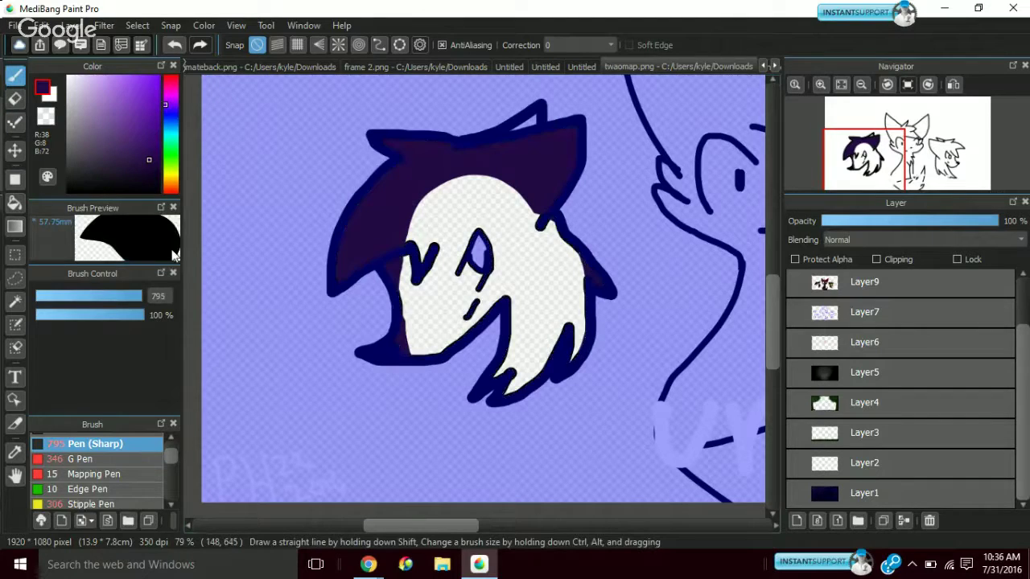
left_click(93, 296)
mouse_move(553, 225)
left_mouse_down()
mouse_move(576, 383)
mouse_move(582, 293)
mouse_move(538, 403)
left_mouse_up()
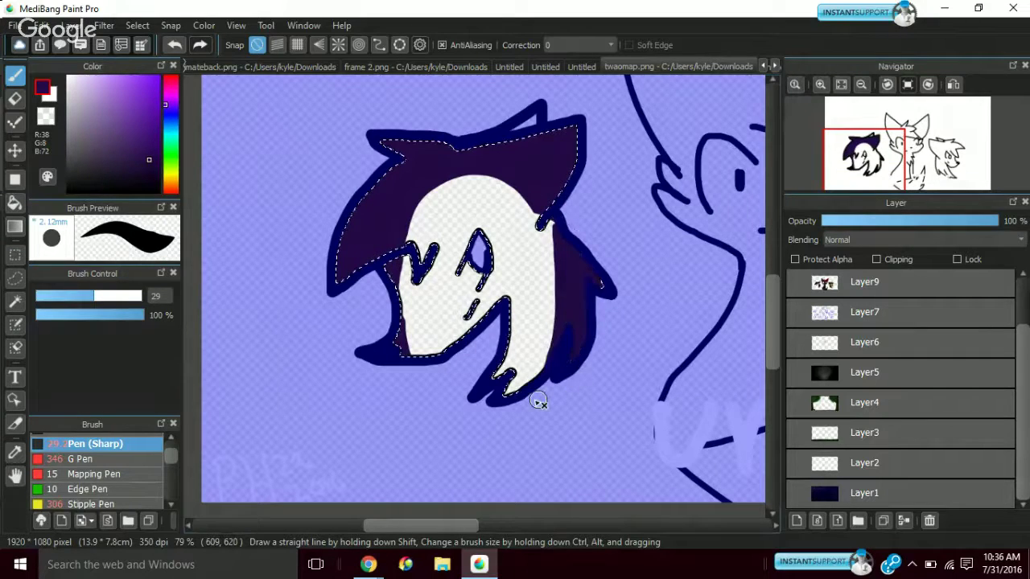
mouse_move(584, 292)
left_mouse_down()
mouse_move(558, 338)
mouse_move(573, 255)
mouse_move(578, 283)
left_mouse_up()
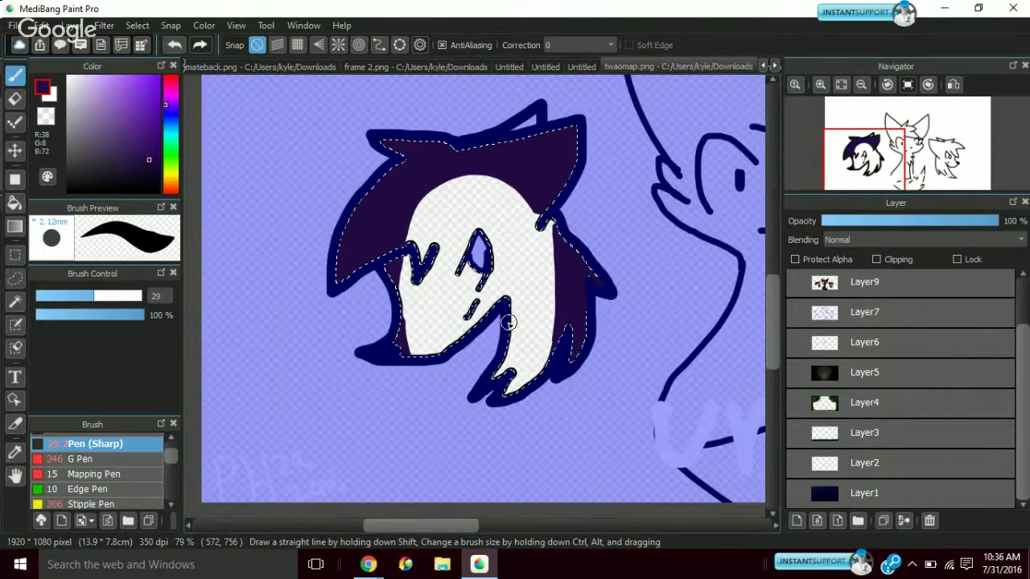
Paint dark purple shading over the lower hair tips of the left character with the Pen (Sharp) brush at size 29
mouse_move(505, 306)
left_mouse_down()
mouse_move(486, 412)
mouse_move(568, 330)
mouse_move(501, 368)
left_mouse_up()
key("ctrl+z")
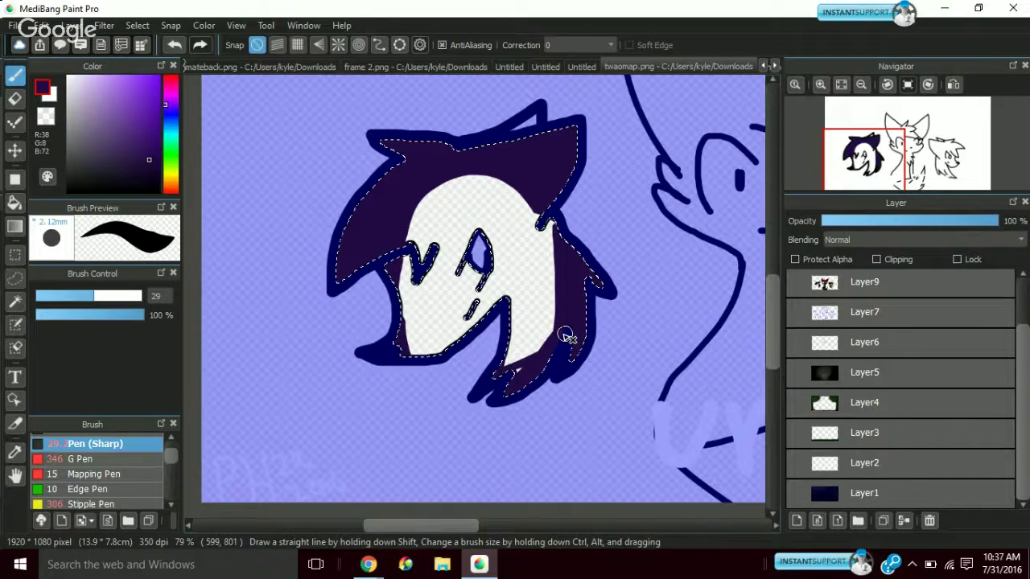
key("ctrl+z")
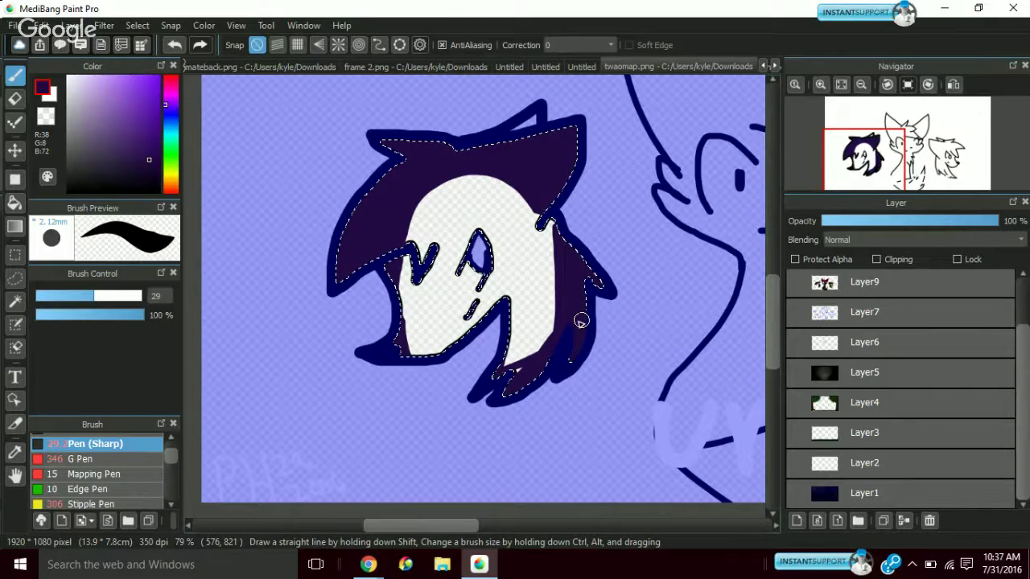
key("ctrl+y")
key("ctrl+y")
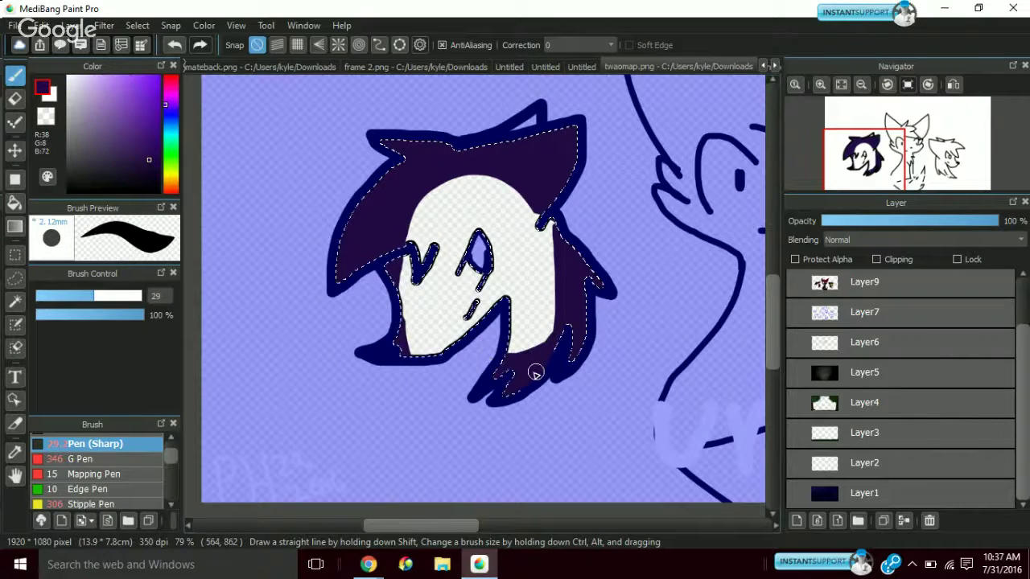
key("ctrl+z")
key("ctrl+z")
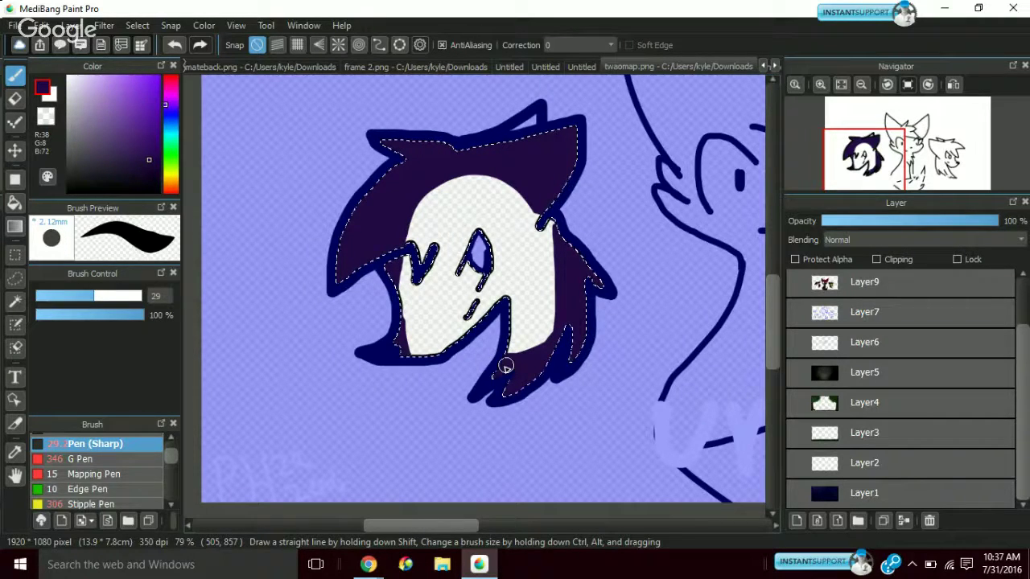
key("ctrl+y")
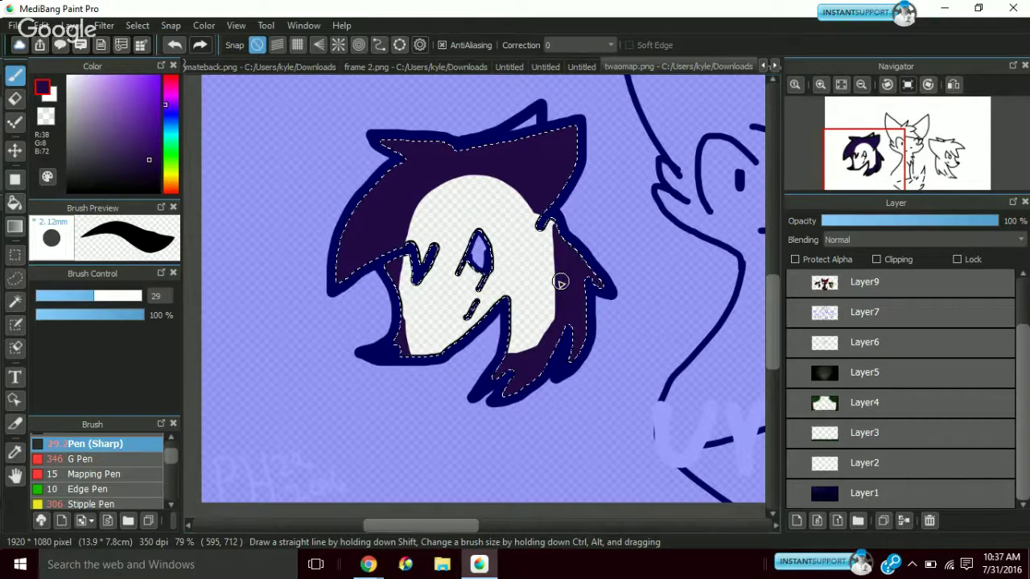
left_click(538, 220)
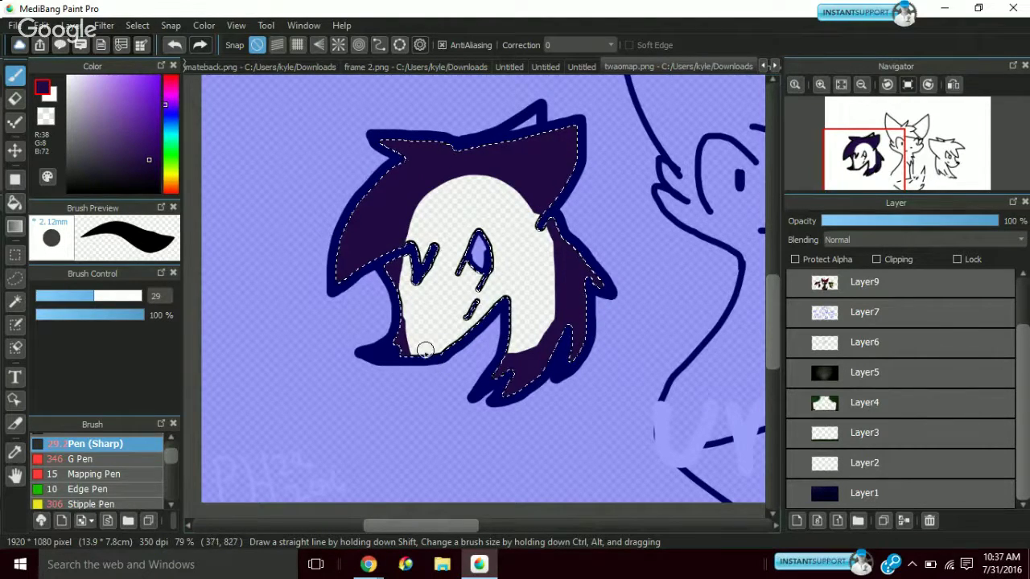
left_click_drag(425, 351, 452, 343)
key("ctrl+d")
left_click(174, 45)
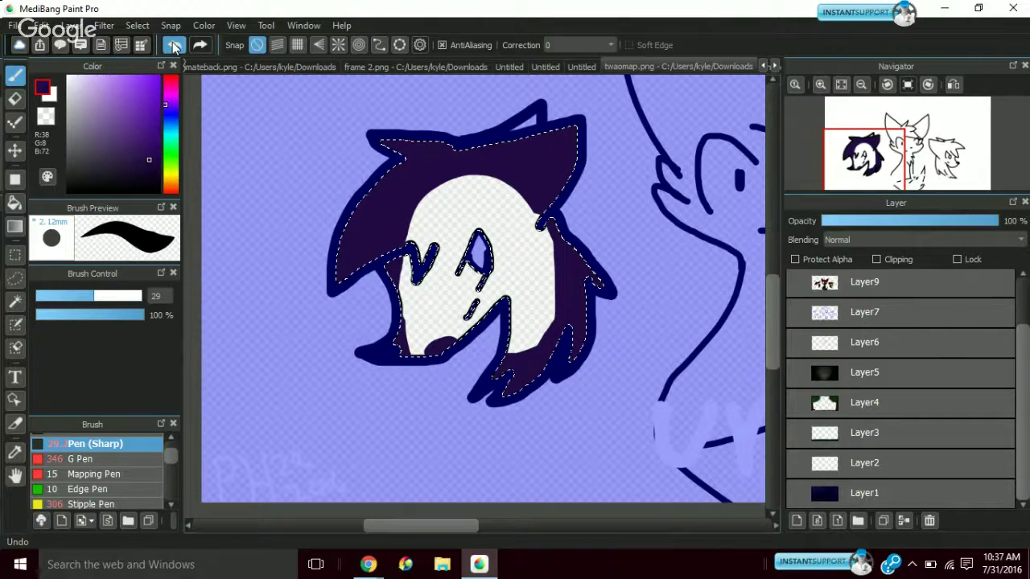
left_click(175, 45)
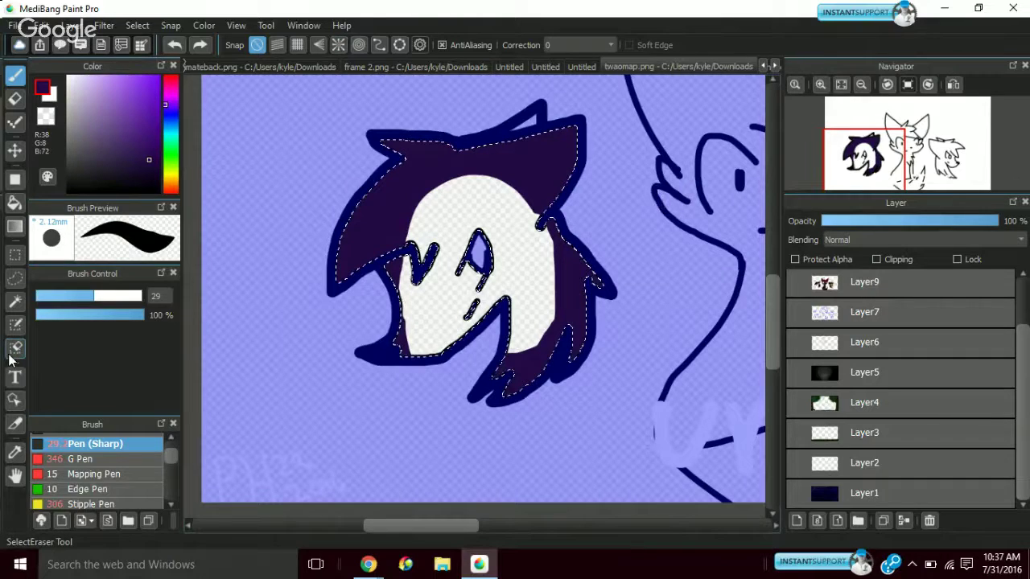
Select the right character's head with the Magic Wand and fill it with dark purple using the Pen (Sharp) brush at size 823
left_click(14, 301)
left_click(993, 167)
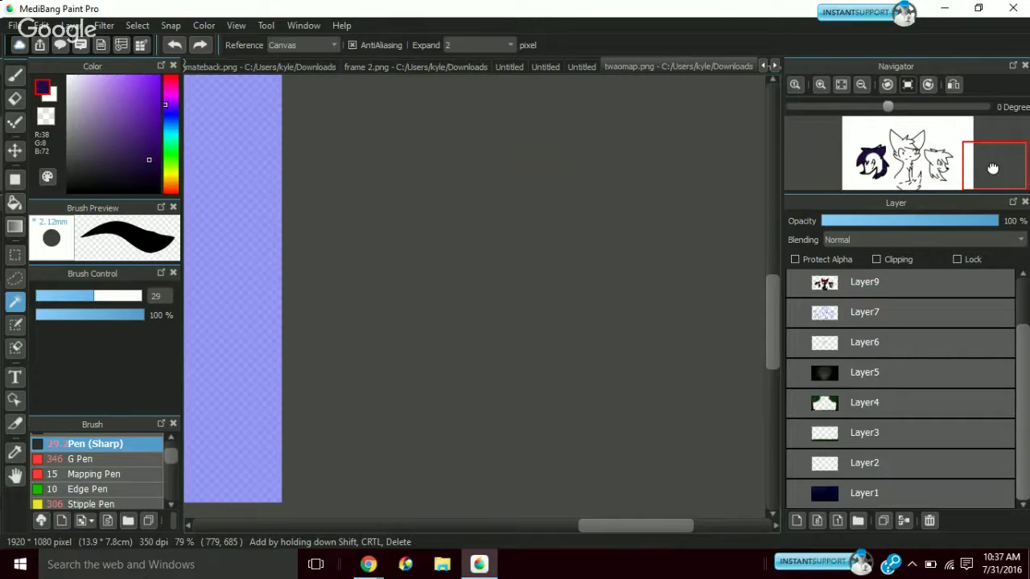
left_click_drag(993, 168, 958, 159)
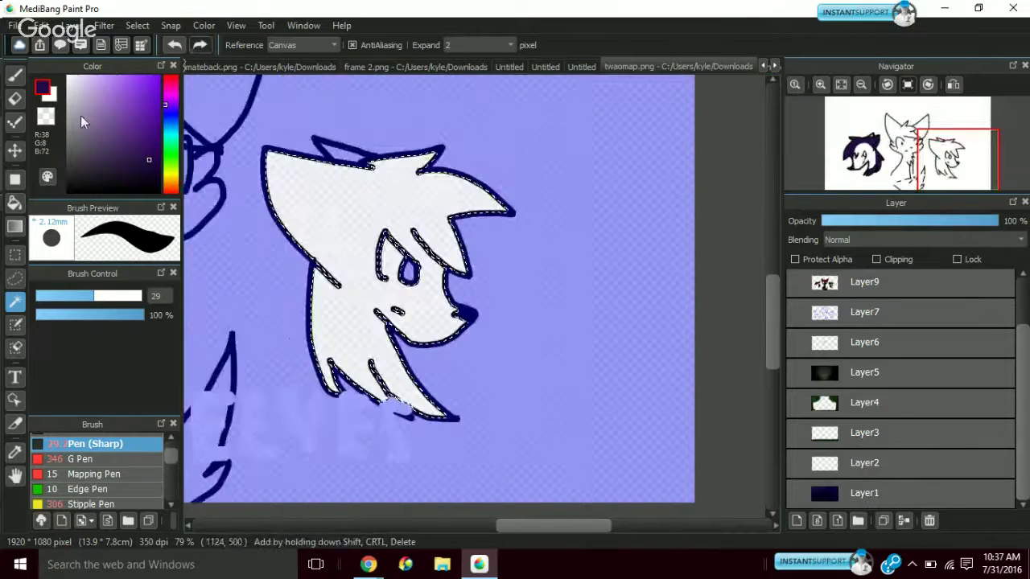
key("b")
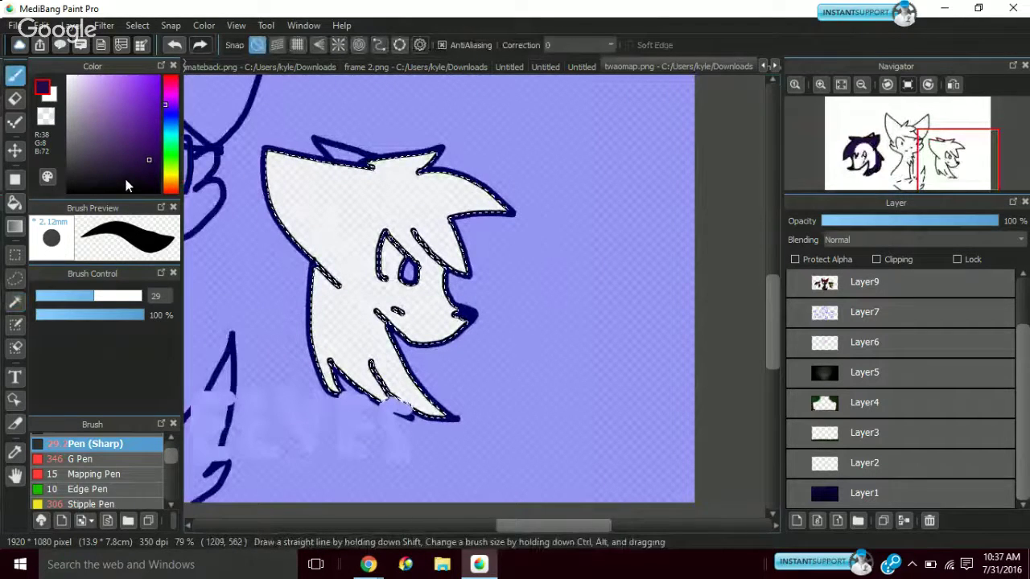
mouse_move(402, 253)
left_mouse_down()
mouse_move(456, 274)
mouse_move(376, 277)
left_mouse_up()
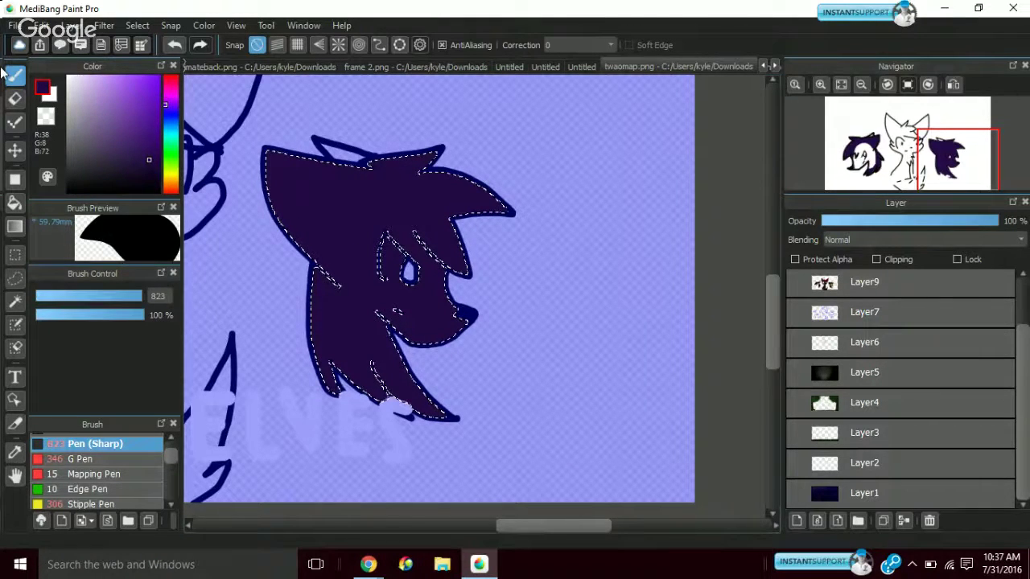
Erase the purple from the right character's face and the inner part of the lower hair with the Eraser at size 164
left_click(14, 97)
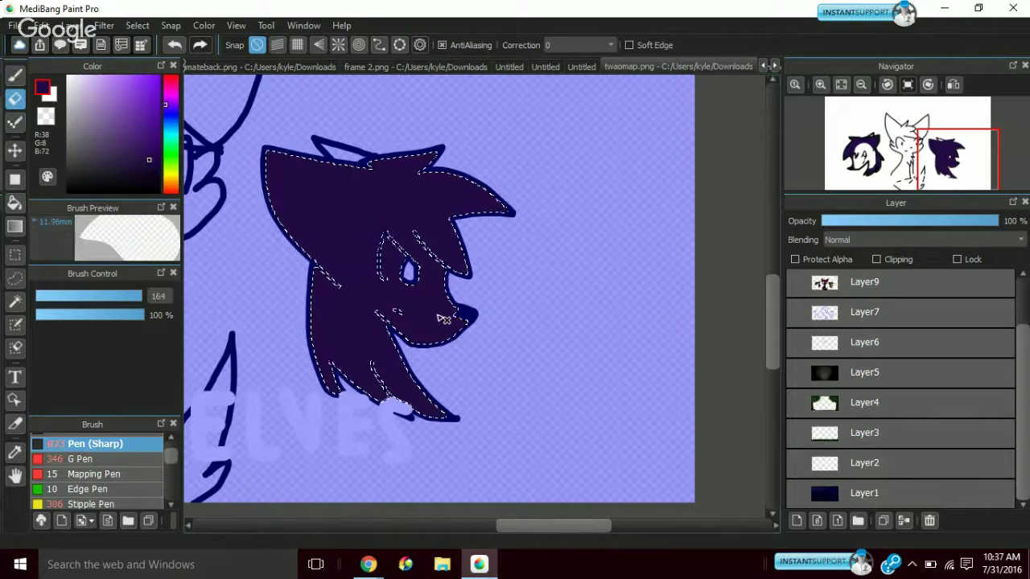
key("ctrl+z")
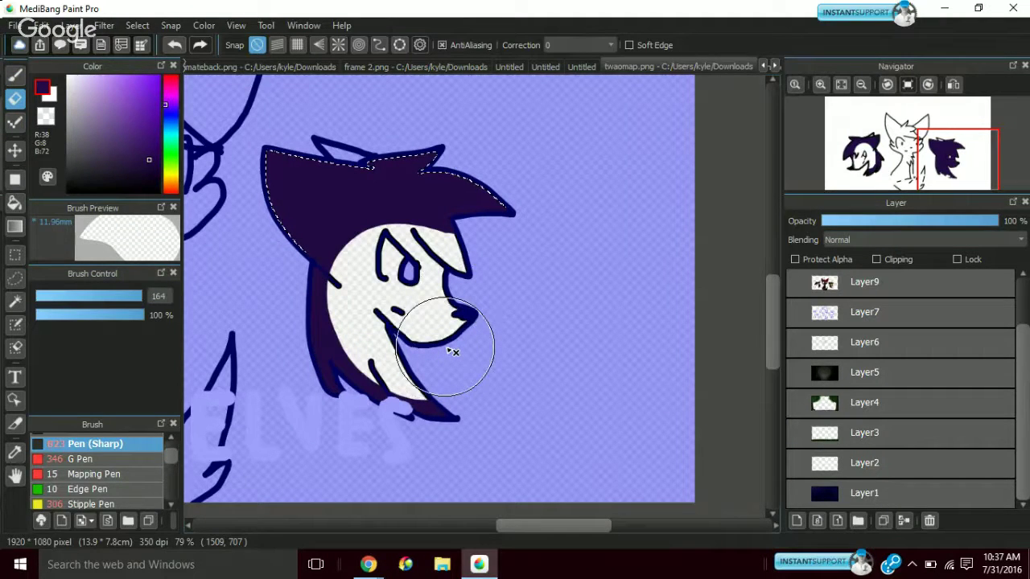
key("ctrl+z")
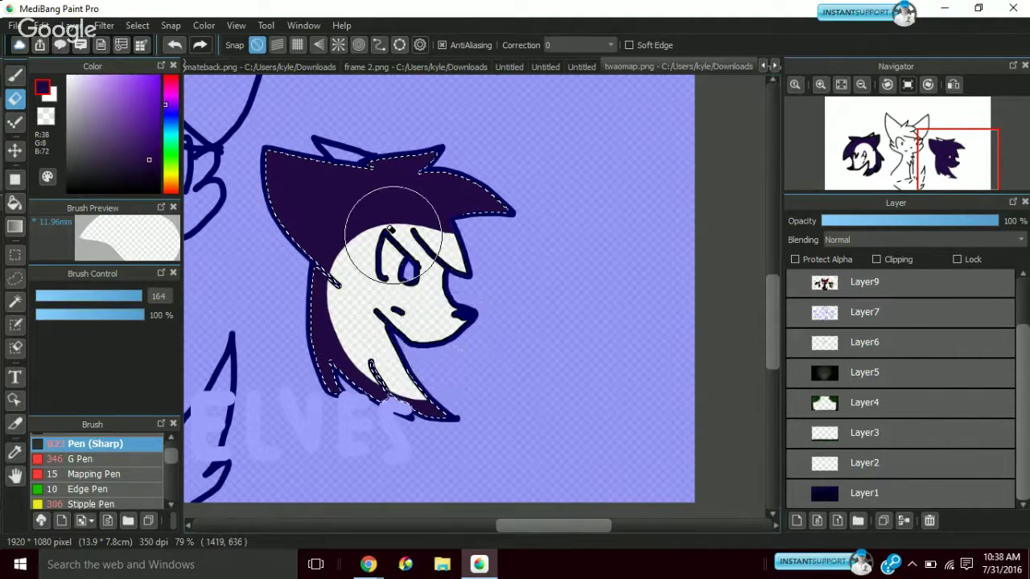
key("ctrl+z")
key("ctrl+z")
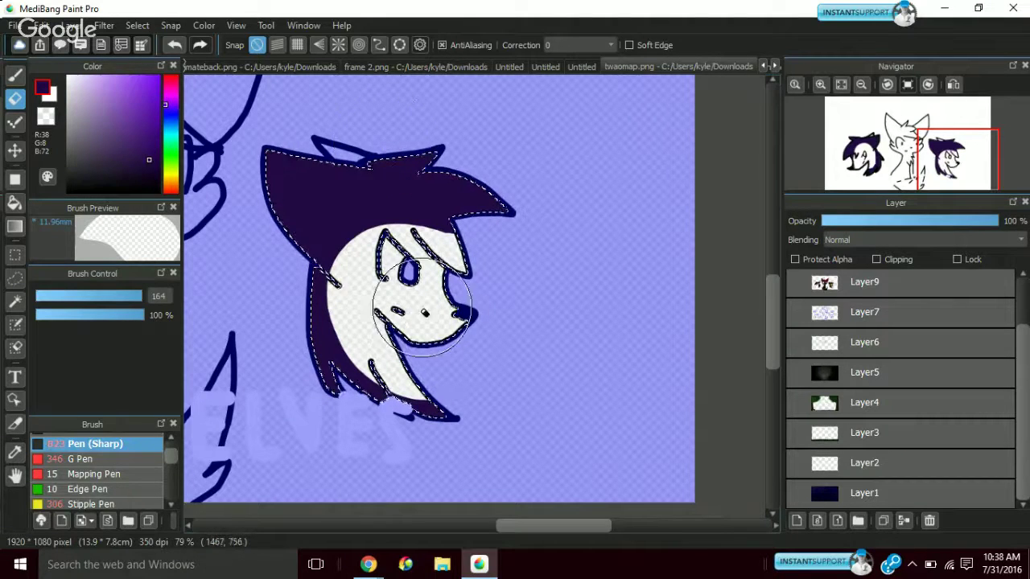
key("ctrl+y")
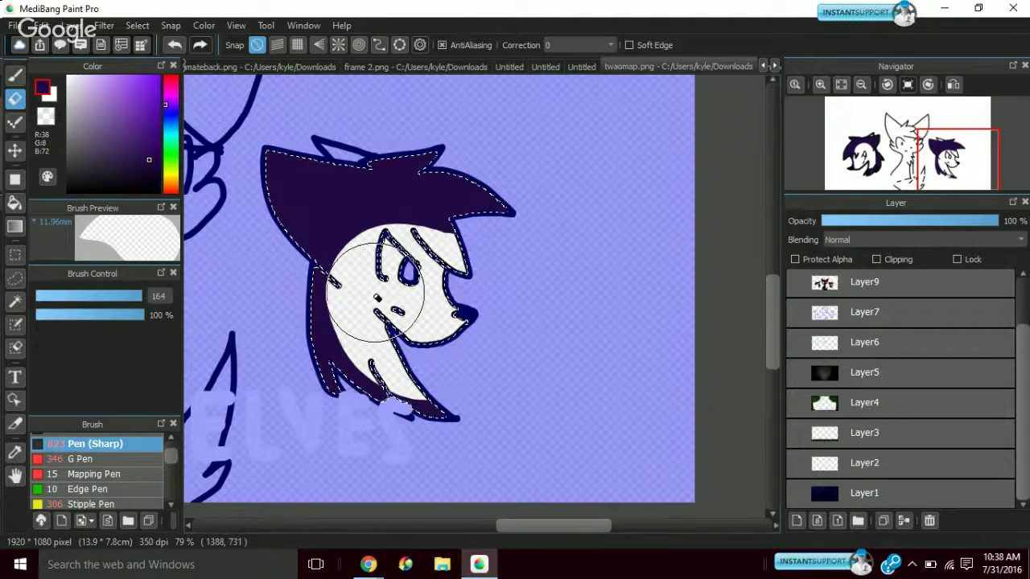
left_click(76, 97)
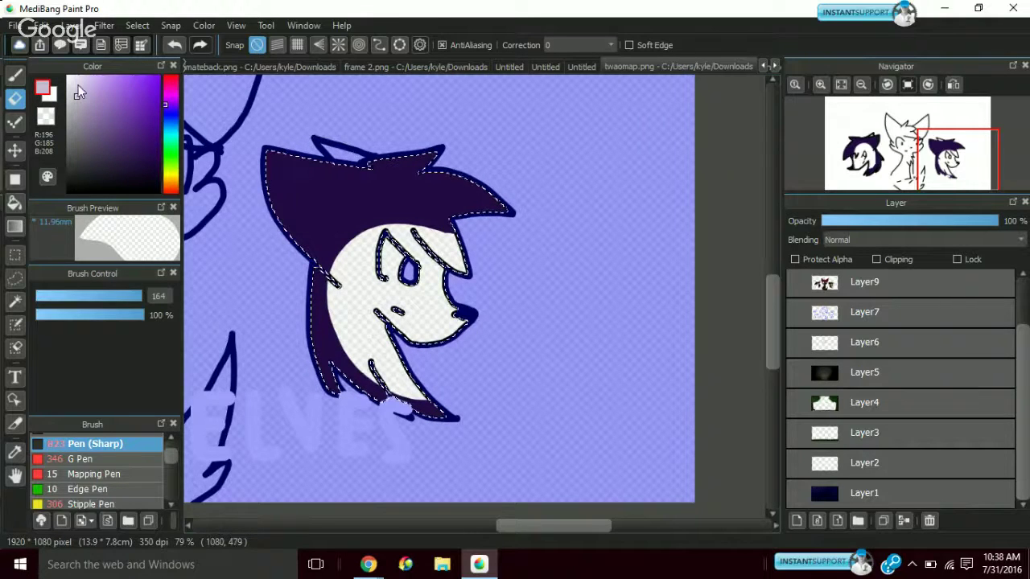
left_click(67, 78)
left_click(59, 297)
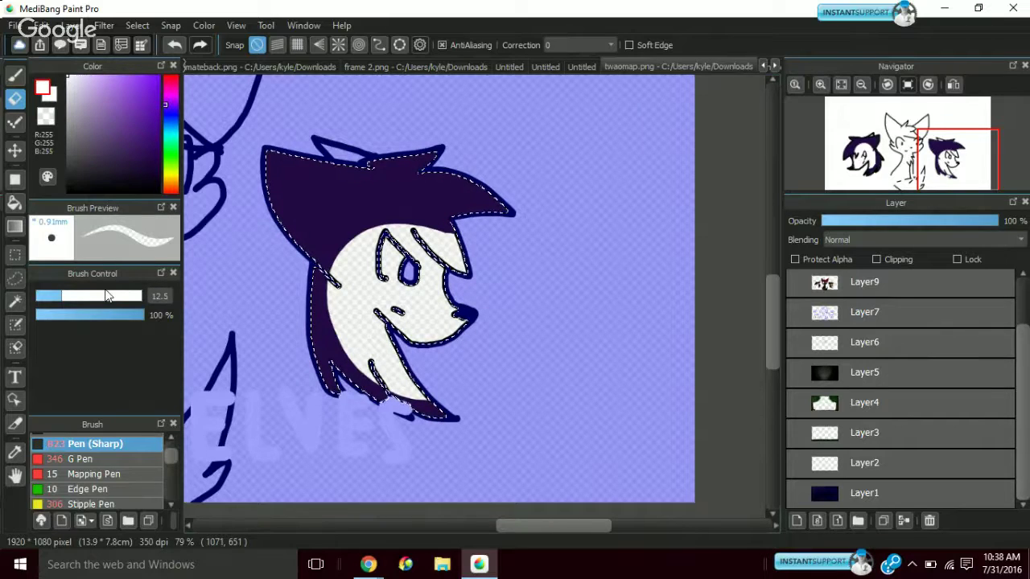
left_click(109, 297)
left_click_drag(292, 177, 314, 182)
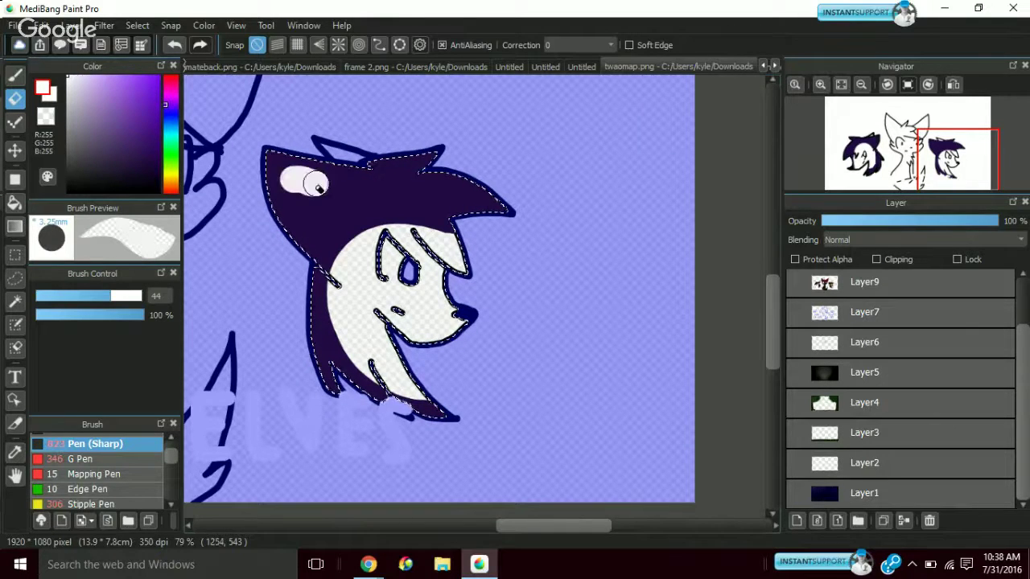
key("ctrl+z")
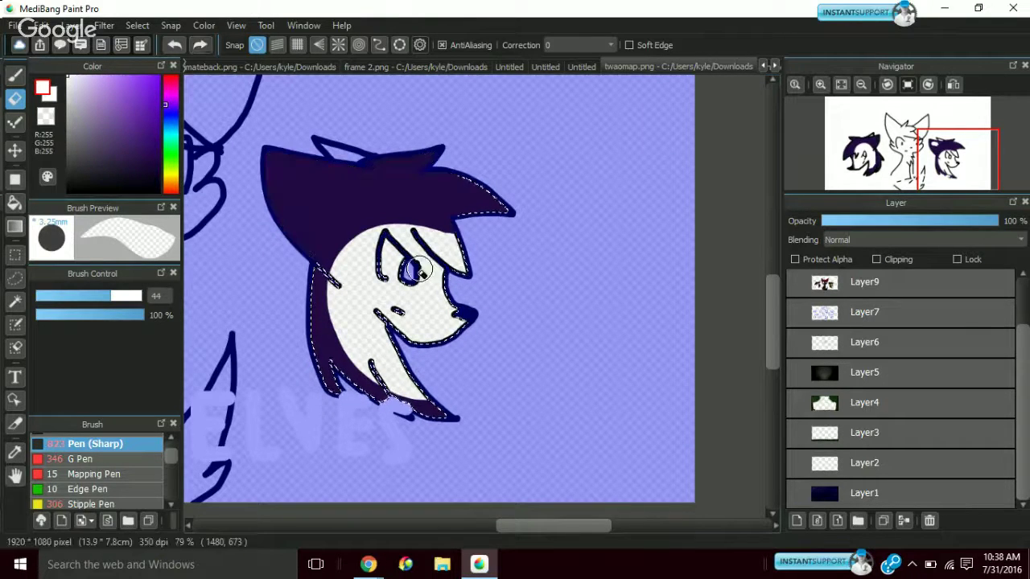
mouse_move(385, 230)
left_mouse_down()
mouse_move(419, 226)
mouse_move(410, 242)
mouse_move(499, 225)
mouse_move(344, 149)
left_mouse_up()
key("ctrl+z")
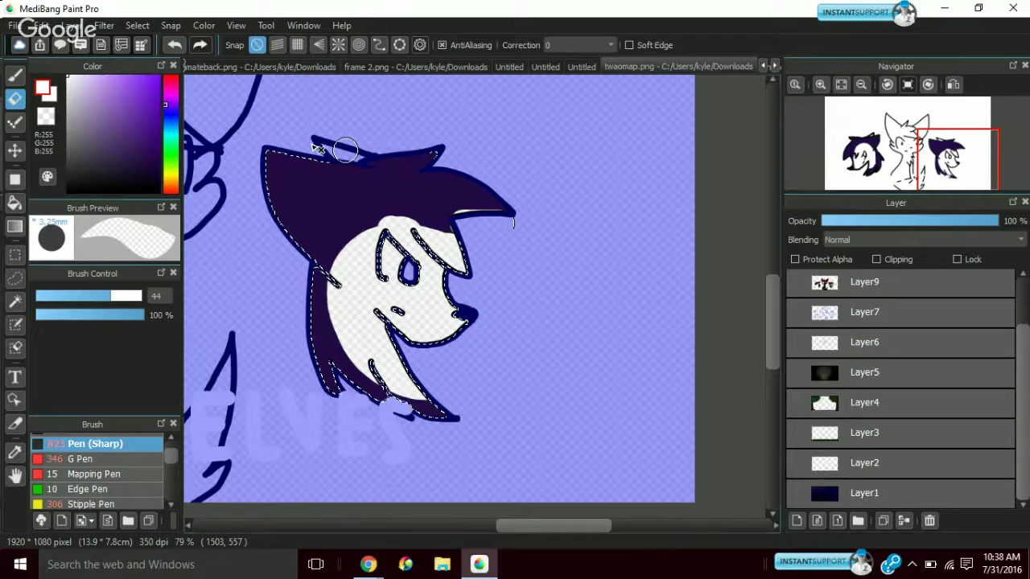
key("ctrl+z")
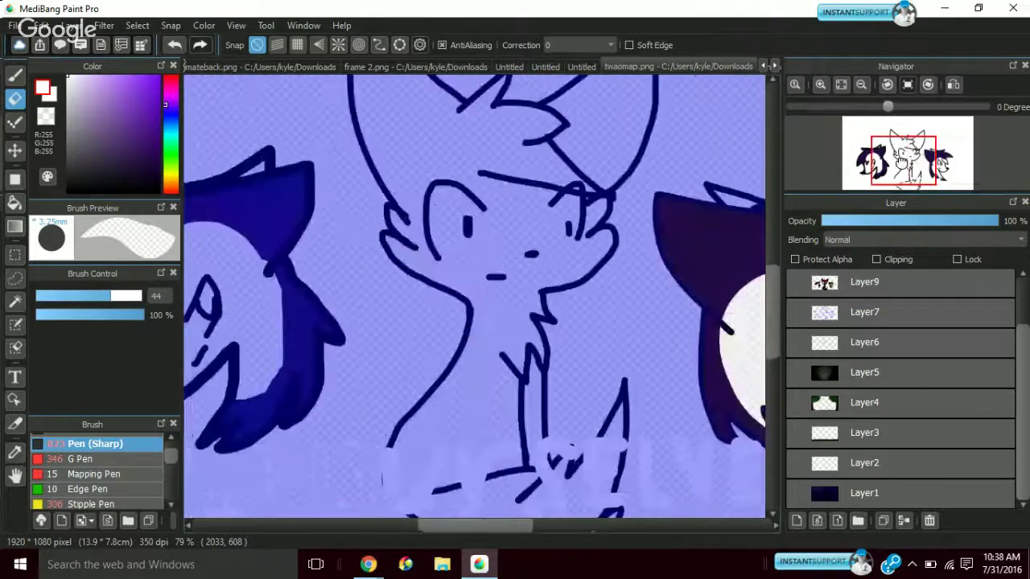
Select the middle character's head and body with the Magic Wand and fill them with dark purple (R39 G0 B83) using Pen (Sharp) at size 1000
left_click(14, 301)
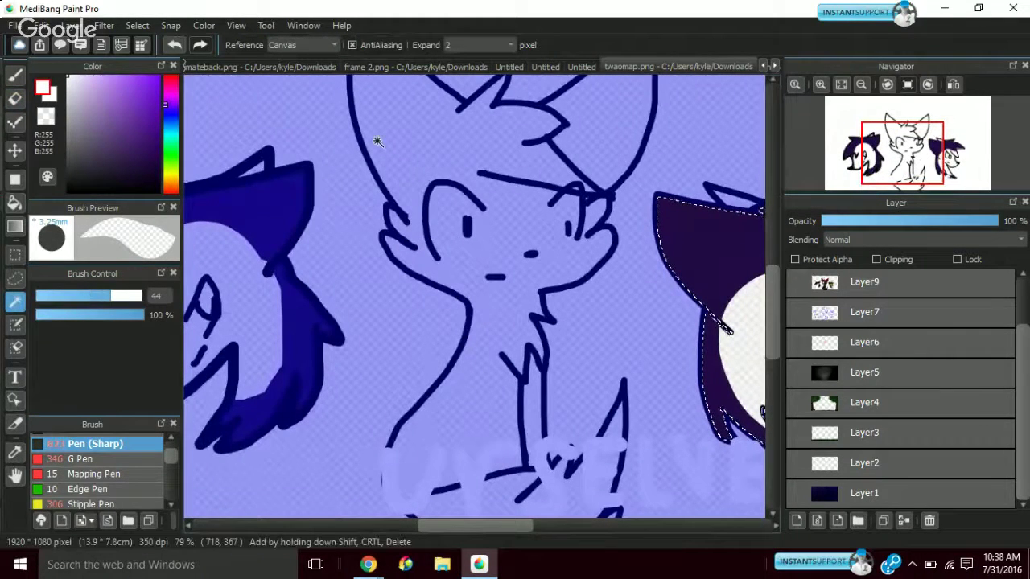
left_click(423, 178)
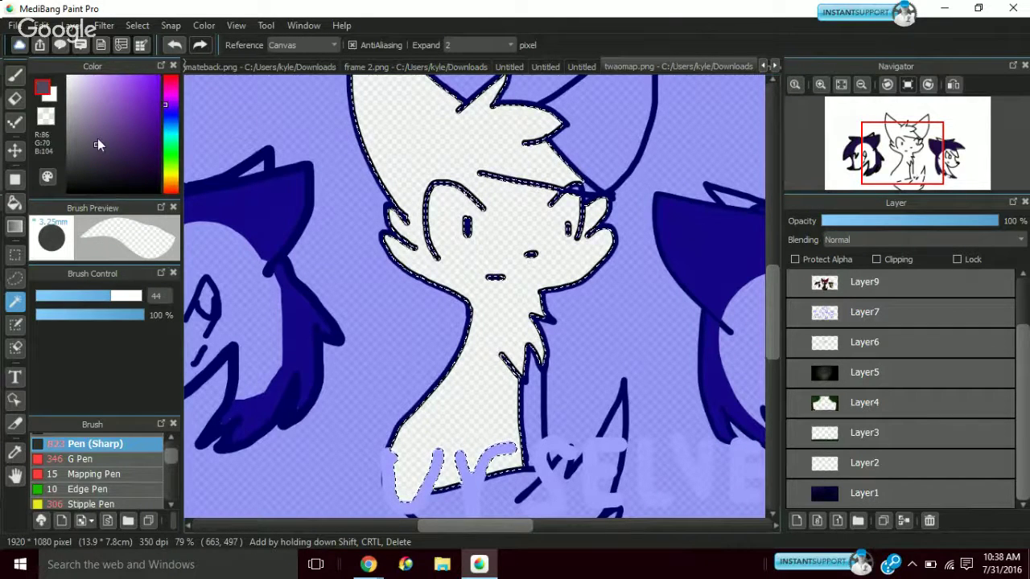
left_click(155, 153)
left_click(159, 153)
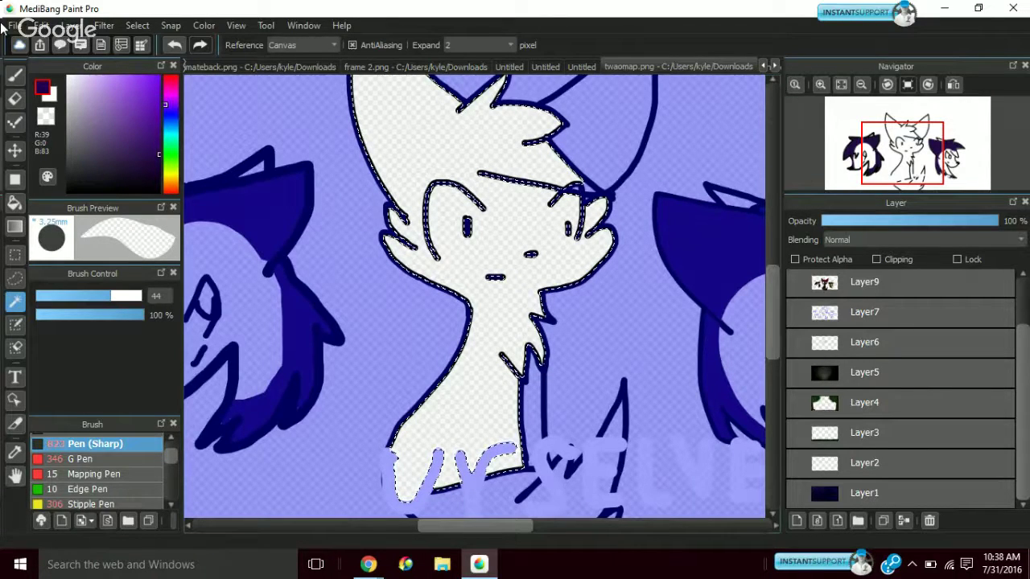
key("b")
left_click(391, 317)
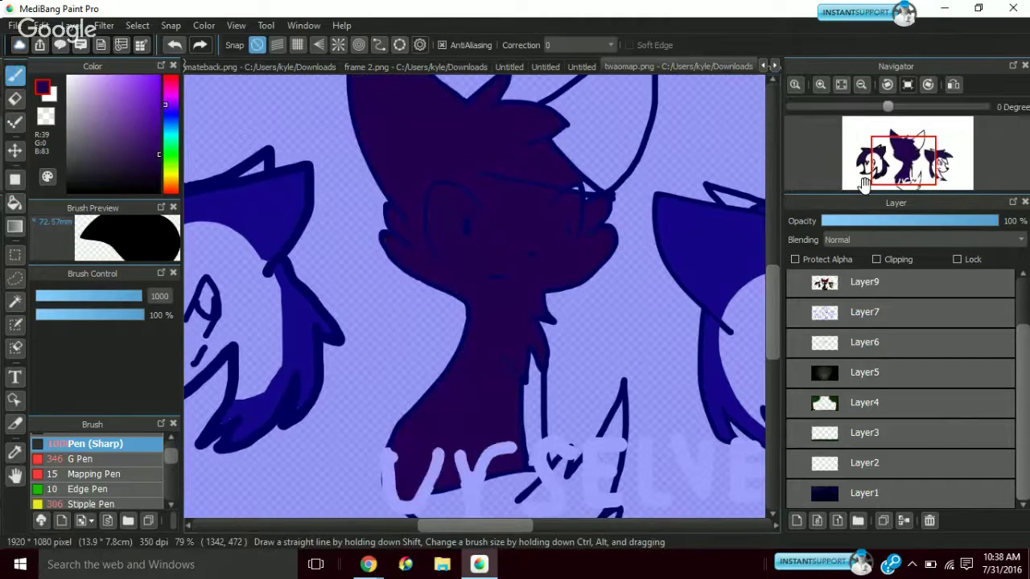
Select the middle character's unfilled ear with the Magic Wand and fill it with the same dark purple
left_click_drag(903, 161, 907, 150)
key("w")
left_click(459, 275)
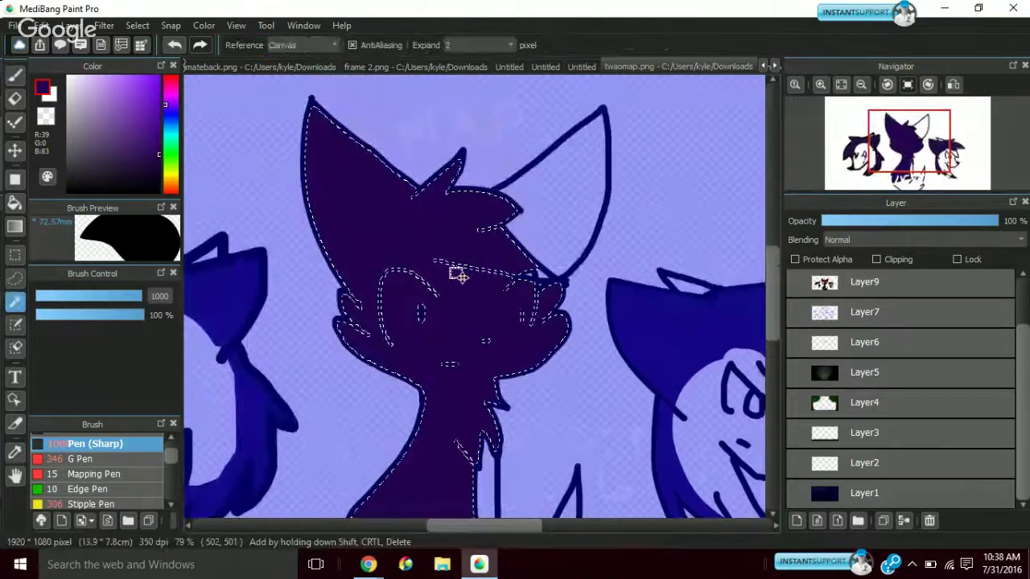
left_click(531, 211)
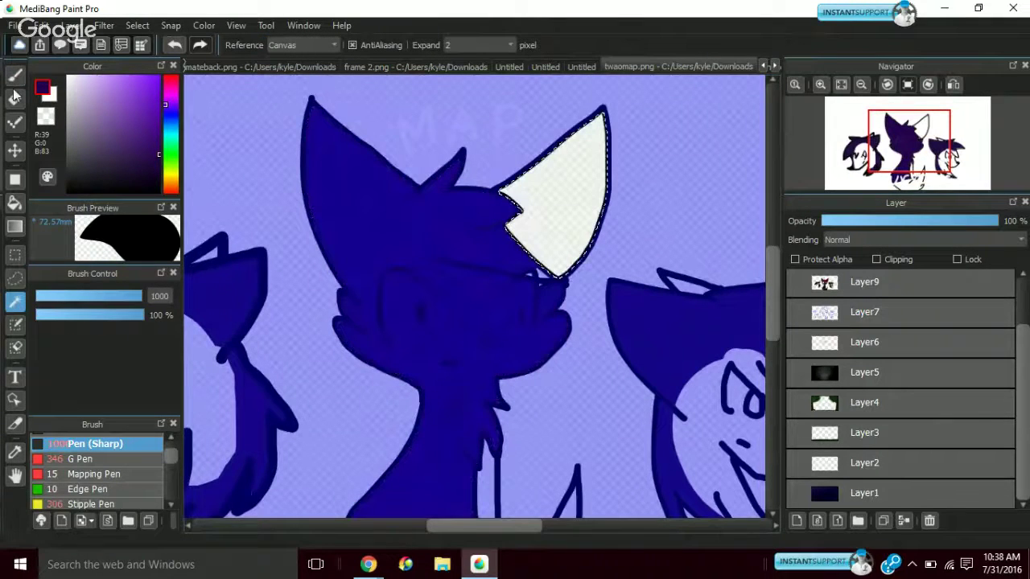
left_click(15, 74)
left_click_drag(554, 215, 595, 211)
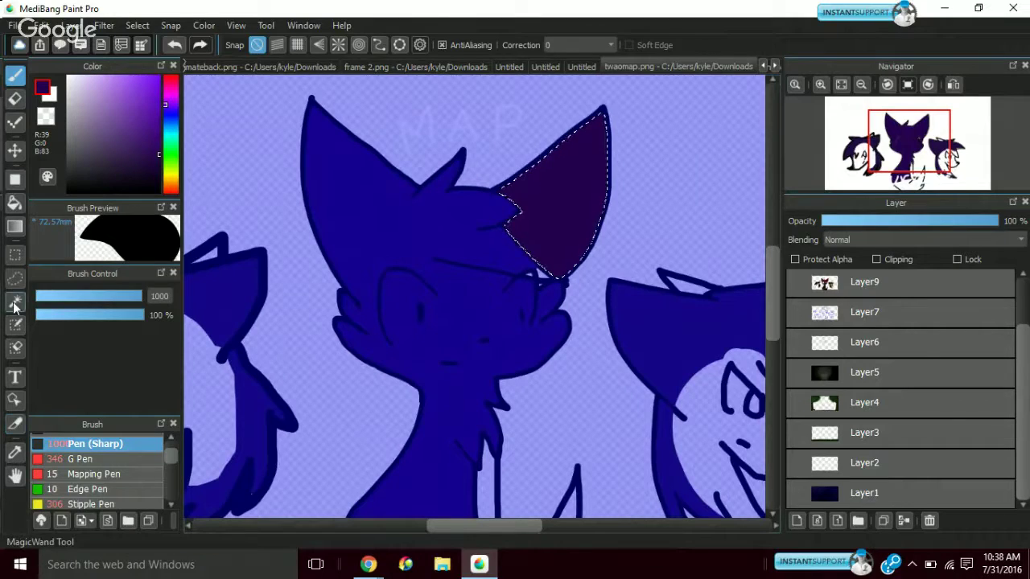
Fill the small gap at the base of the middle character's right-hand ear with dark purple and clear the selection
key("w")
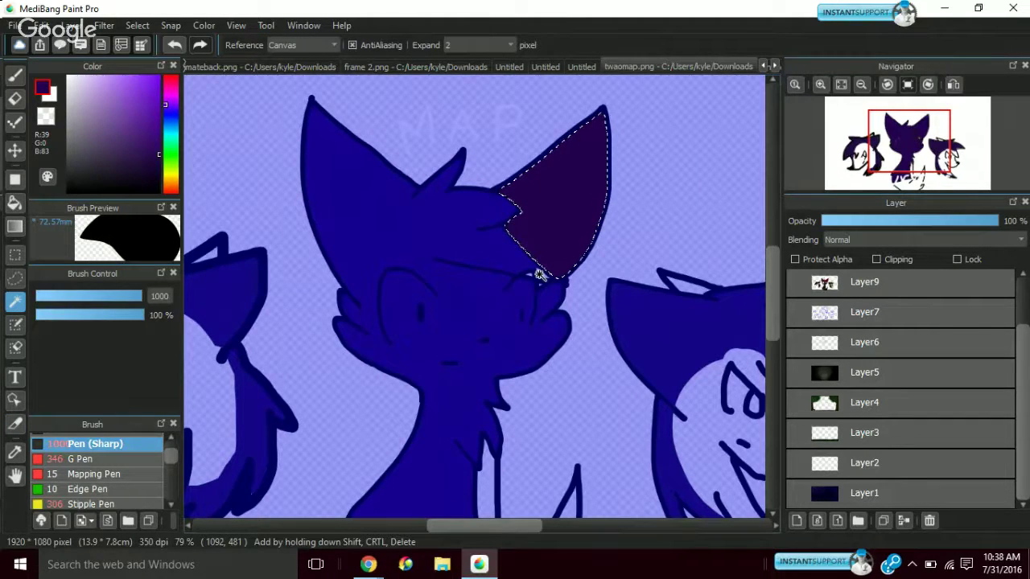
key("ctrl+z")
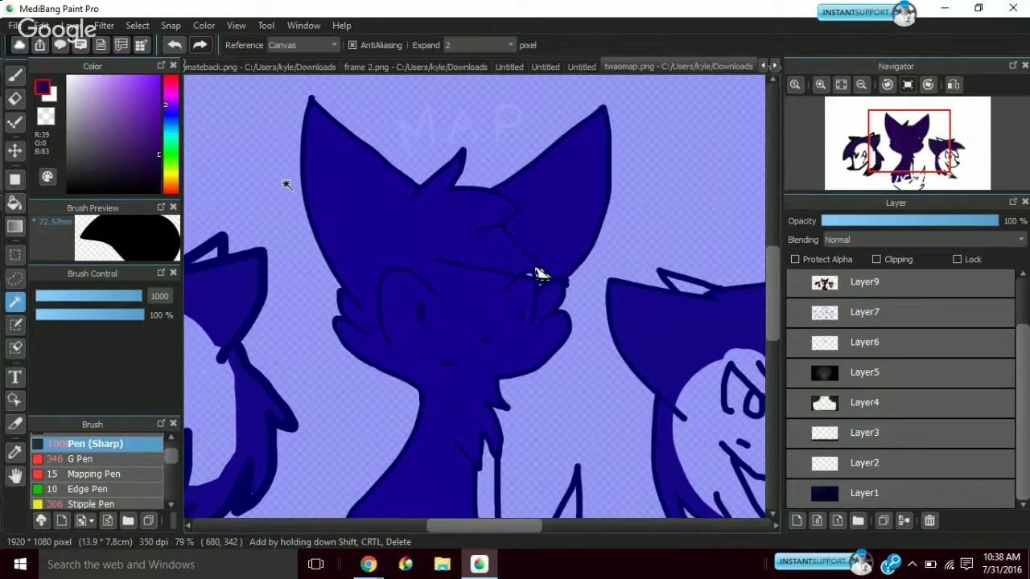
key("b")
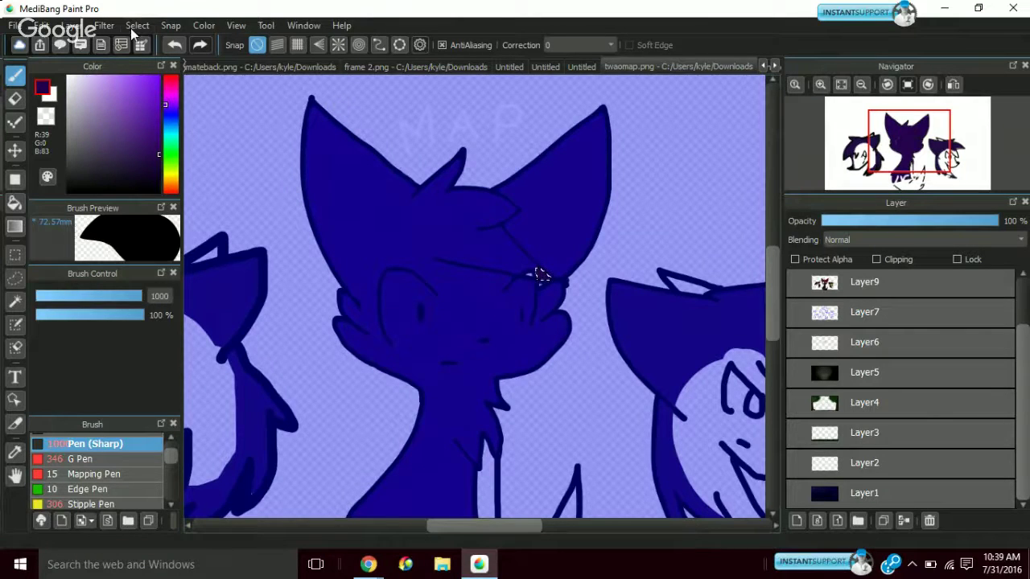
left_click(179, 42)
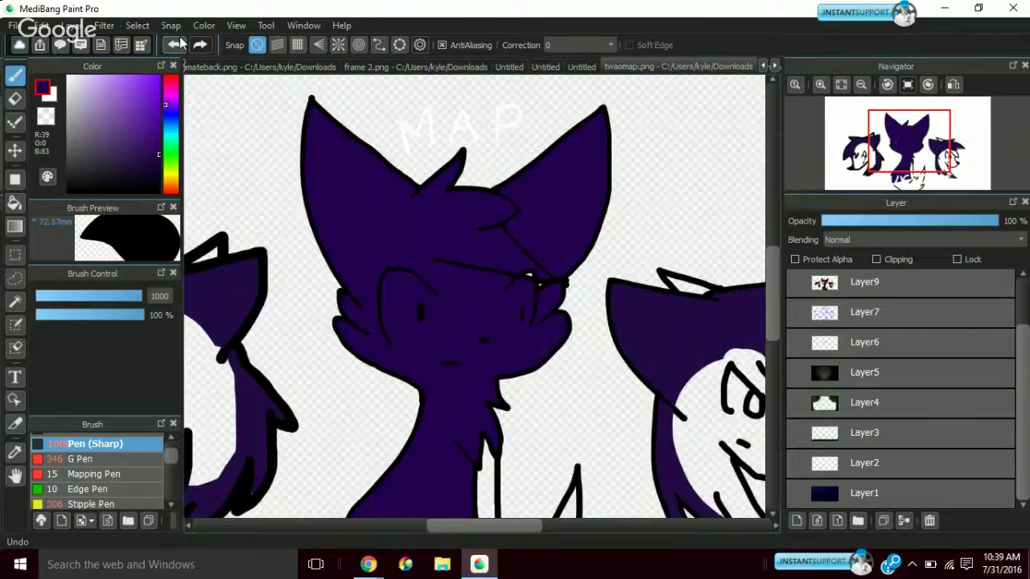
left_click(1025, 299)
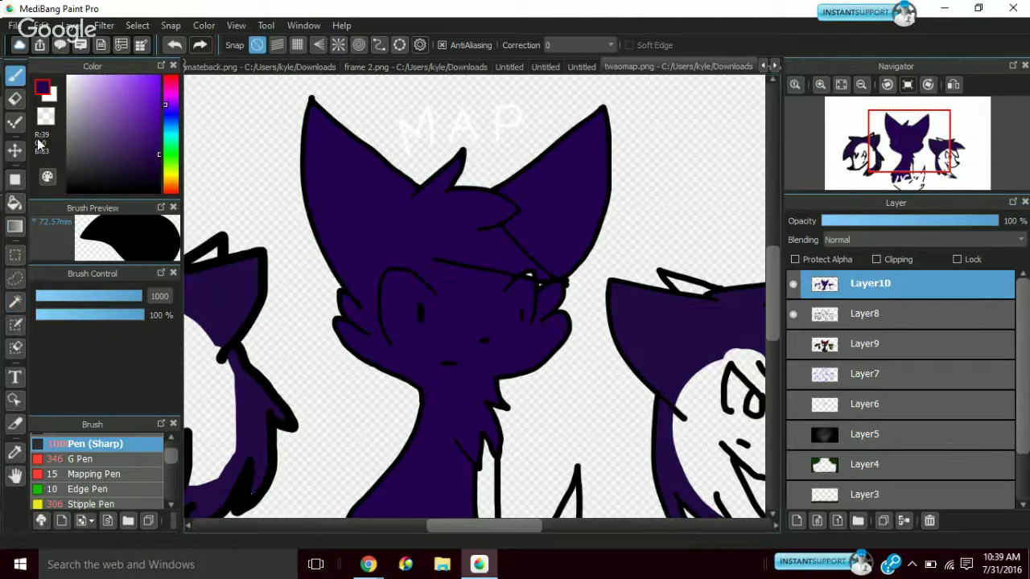
Erase the purple from the middle character's face with the Eraser at size 44, keeping it on the hair and cheek edge
key("e")
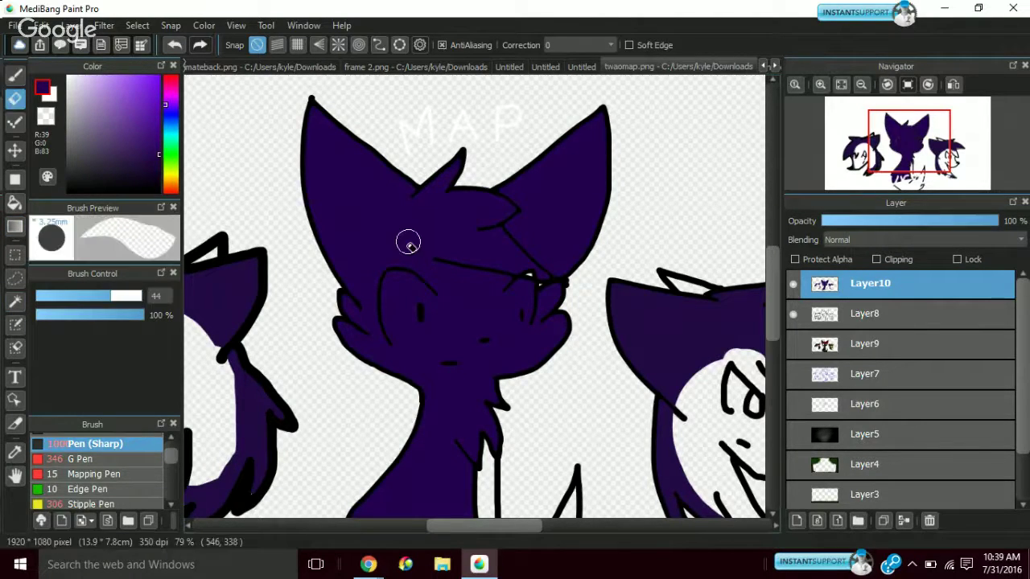
left_click_drag(402, 294, 499, 338)
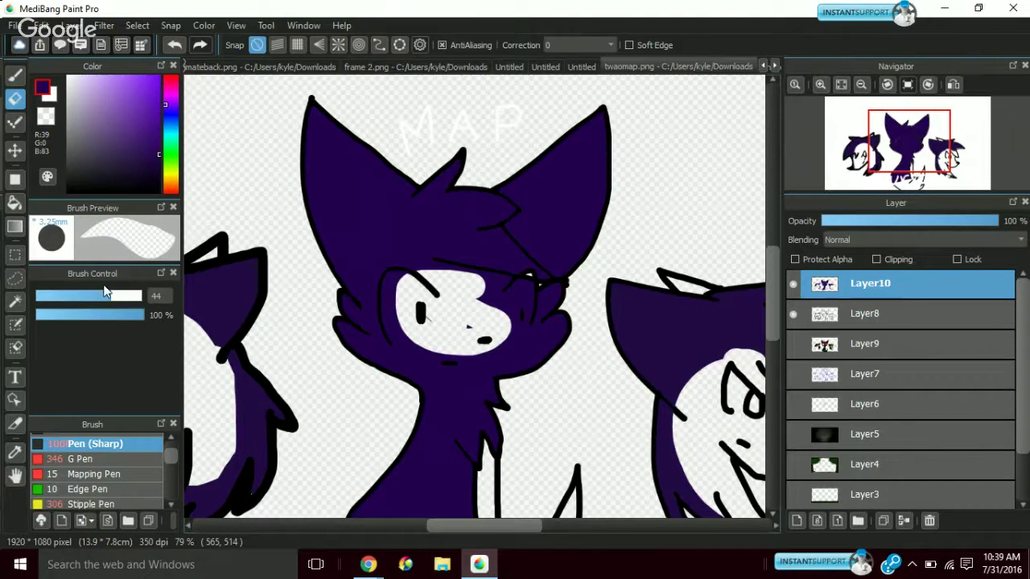
left_click_drag(93, 208, 163, 303)
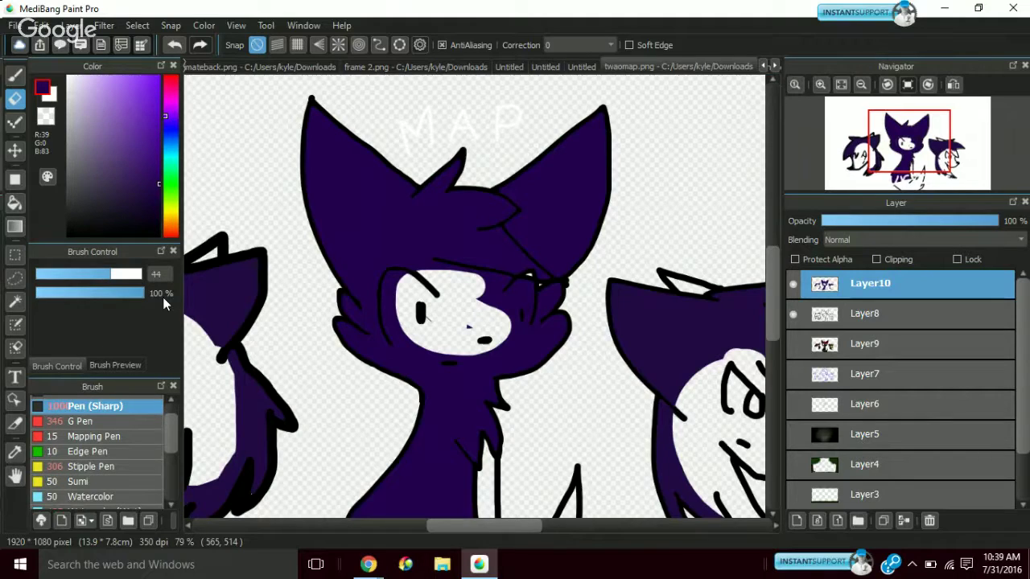
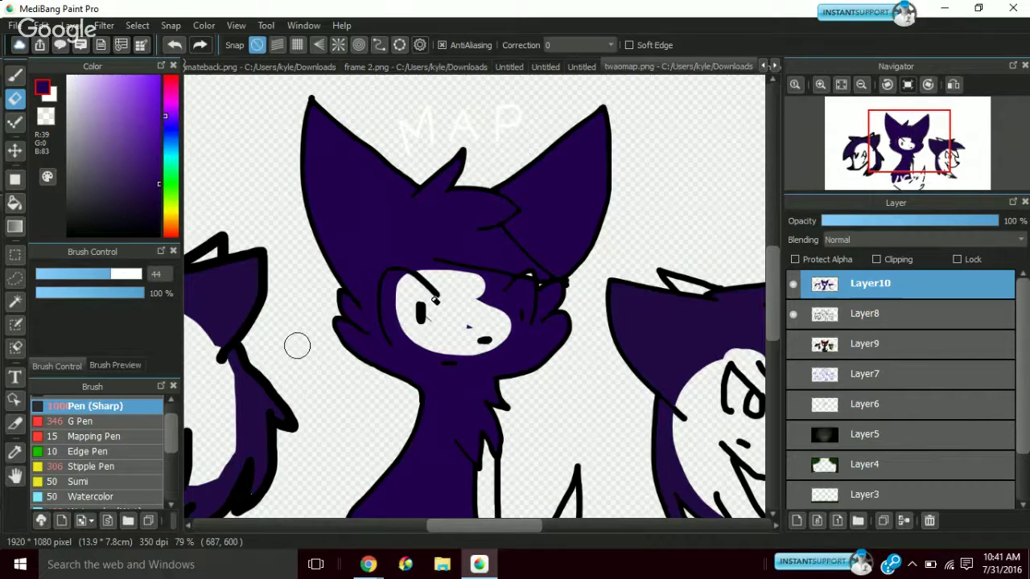
mouse_move(379, 280)
left_mouse_down()
mouse_move(368, 322)
mouse_move(453, 346)
mouse_move(379, 308)
mouse_move(401, 301)
mouse_move(371, 315)
mouse_move(368, 356)
mouse_move(534, 349)
mouse_move(486, 350)
mouse_move(523, 336)
mouse_move(555, 351)
left_mouse_up()
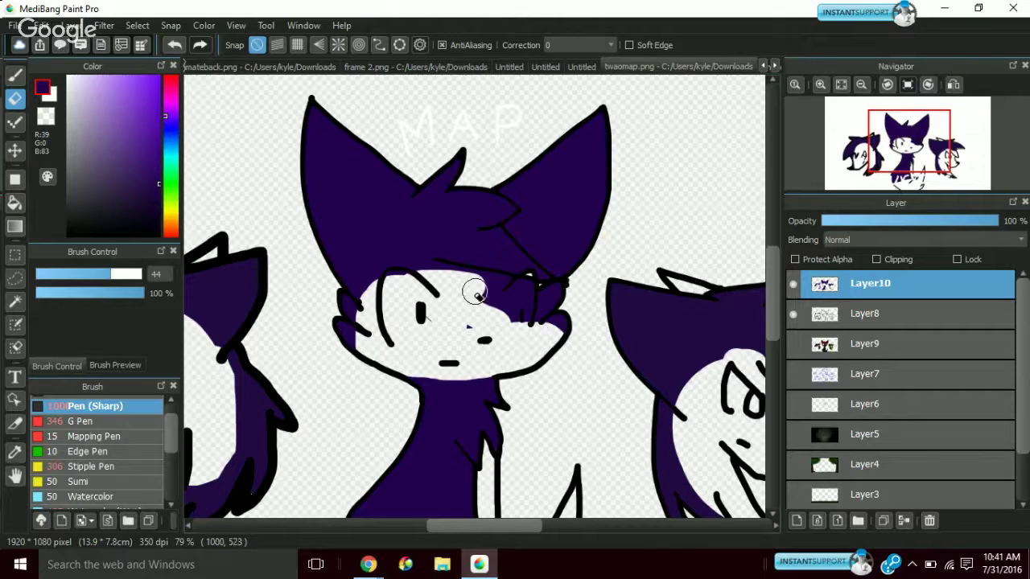
left_click_drag(472, 292, 564, 318)
mouse_move(486, 301)
left_mouse_down()
mouse_move(483, 288)
mouse_move(595, 317)
left_mouse_up()
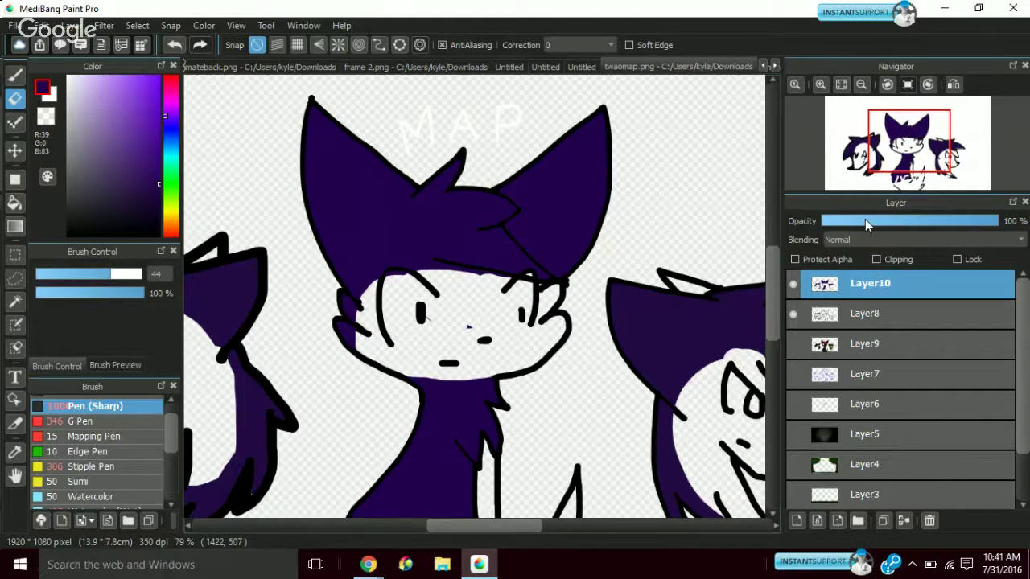
Erase the purple from the middle character's chest and front, leaving shading on the neck and along the back edge
left_click_drag(915, 165, 908, 171)
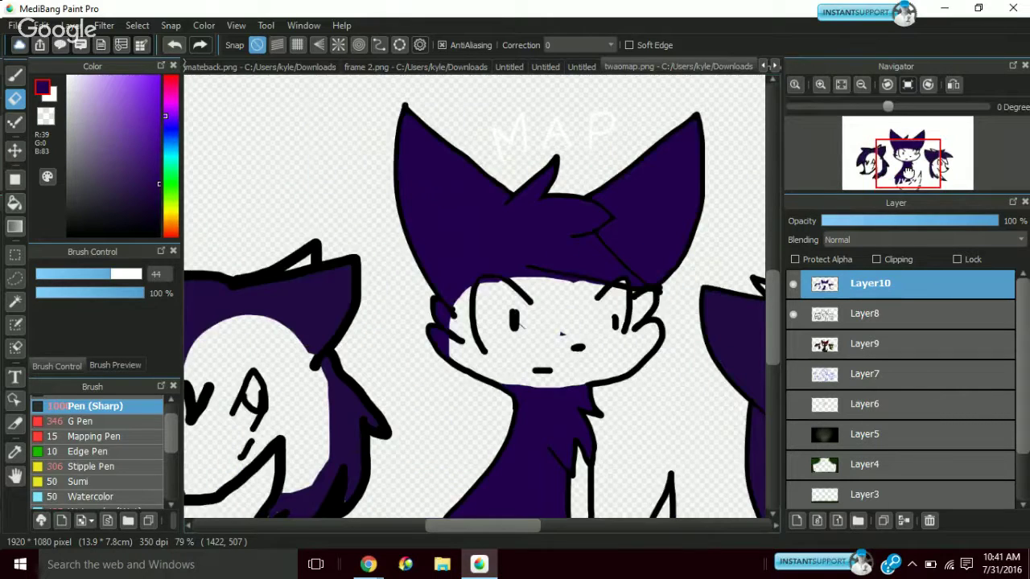
left_click_drag(908, 172, 921, 181)
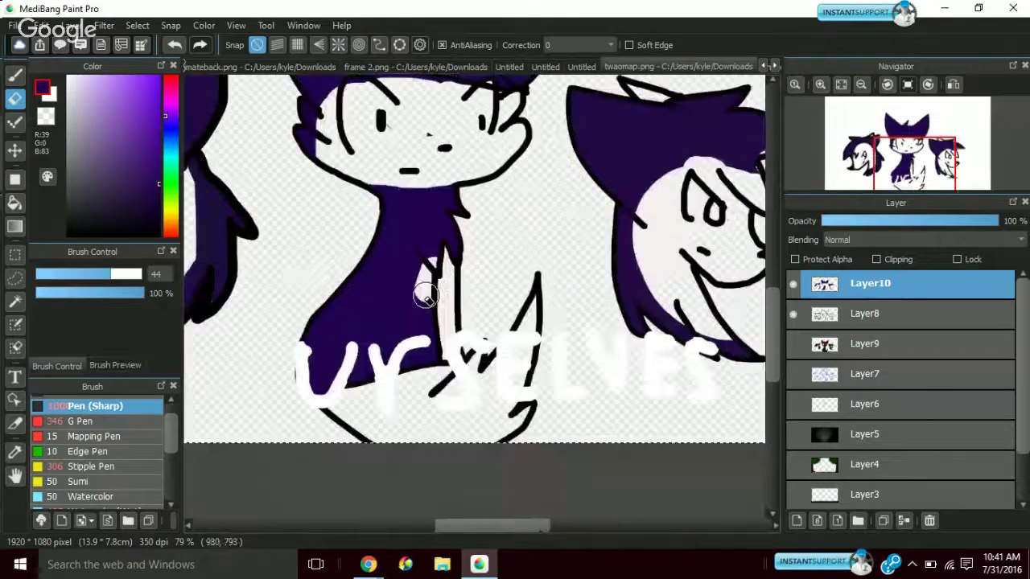
mouse_move(426, 296)
left_mouse_down()
mouse_move(438, 372)
mouse_move(451, 250)
mouse_move(428, 276)
mouse_move(412, 330)
left_mouse_up()
mouse_move(426, 256)
left_mouse_down()
mouse_move(369, 377)
mouse_move(467, 230)
mouse_move(424, 264)
mouse_move(453, 253)
mouse_move(451, 197)
mouse_move(437, 251)
left_mouse_up()
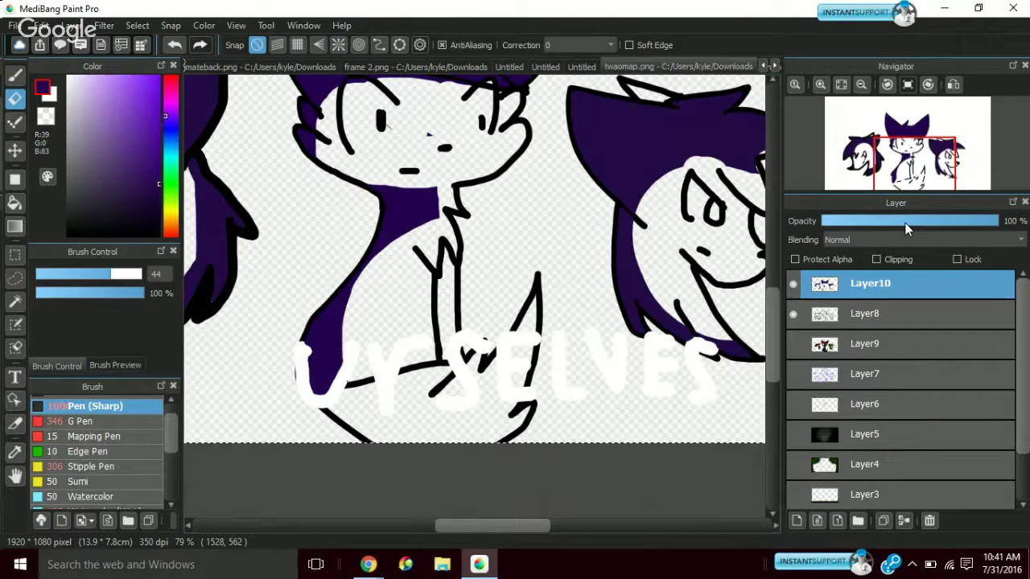
Erase the purple along the inner edge of the middle character's left-hand ear and the outer half of the right-hand ear
left_click(884, 142)
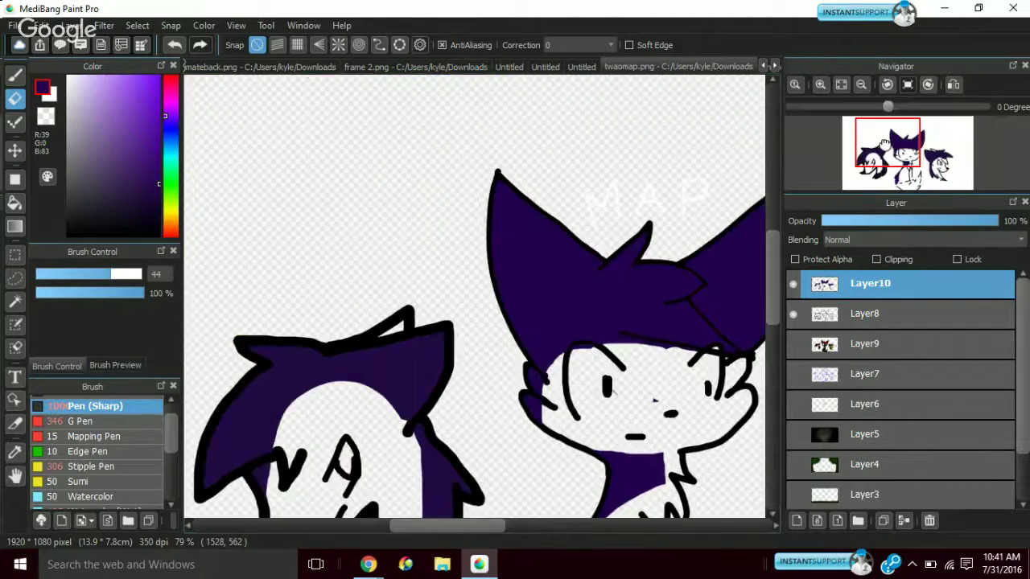
left_click(884, 142)
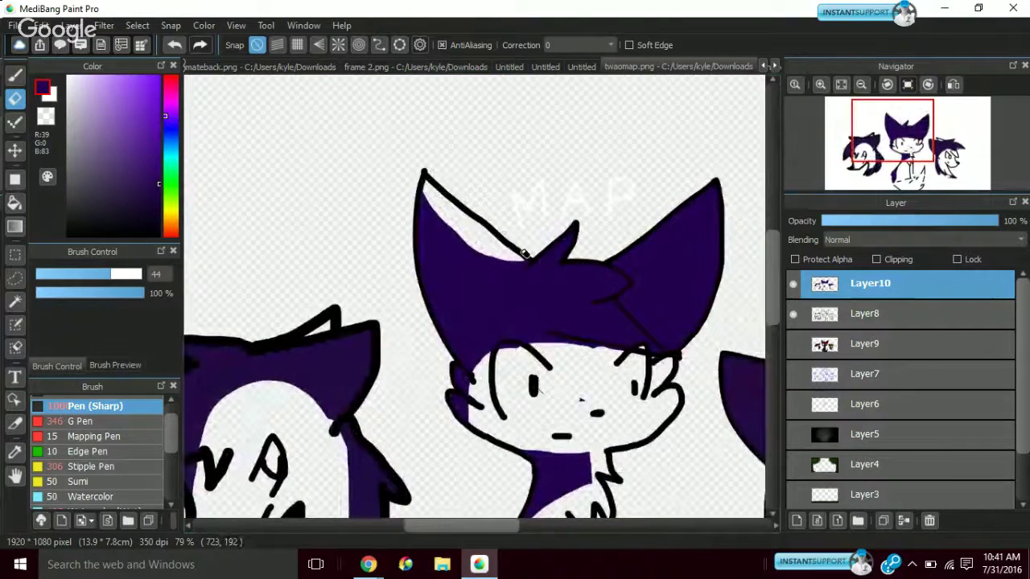
mouse_move(713, 190)
left_mouse_down()
mouse_move(692, 326)
mouse_move(696, 273)
mouse_move(702, 315)
mouse_move(710, 190)
mouse_move(690, 336)
left_mouse_up()
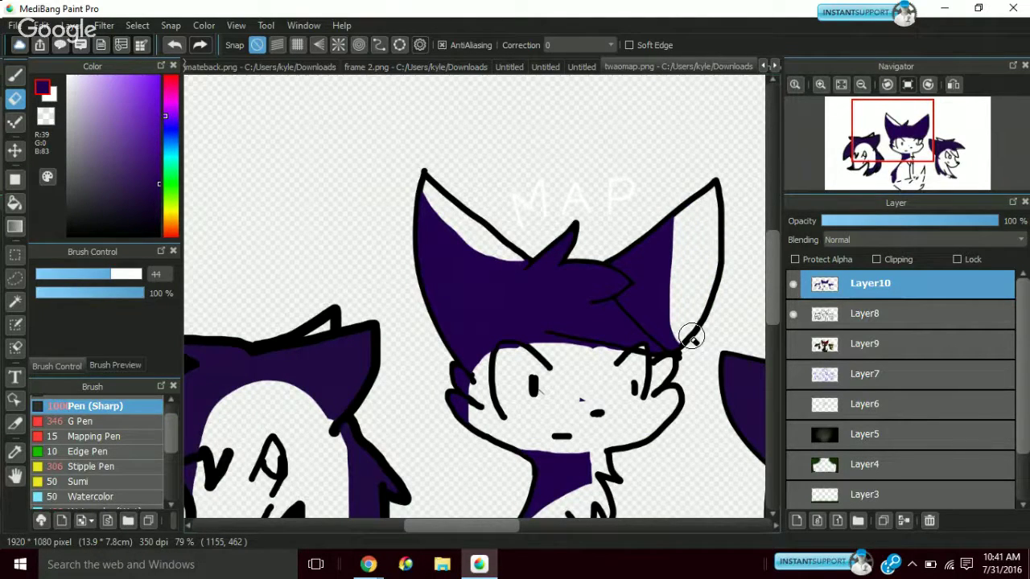
left_click(717, 375)
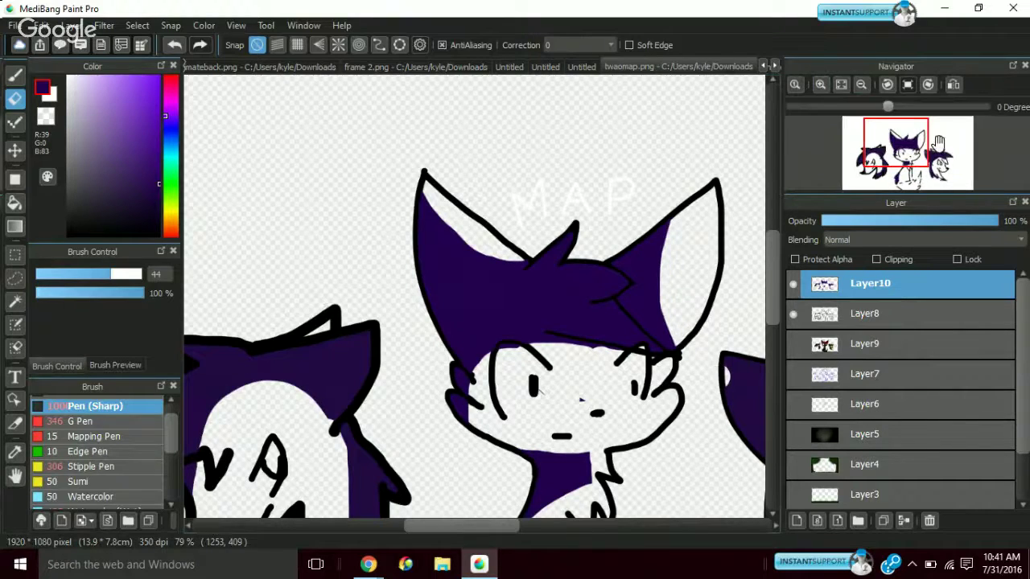
Lower Layer10's opacity to 16%
left_click(896, 153)
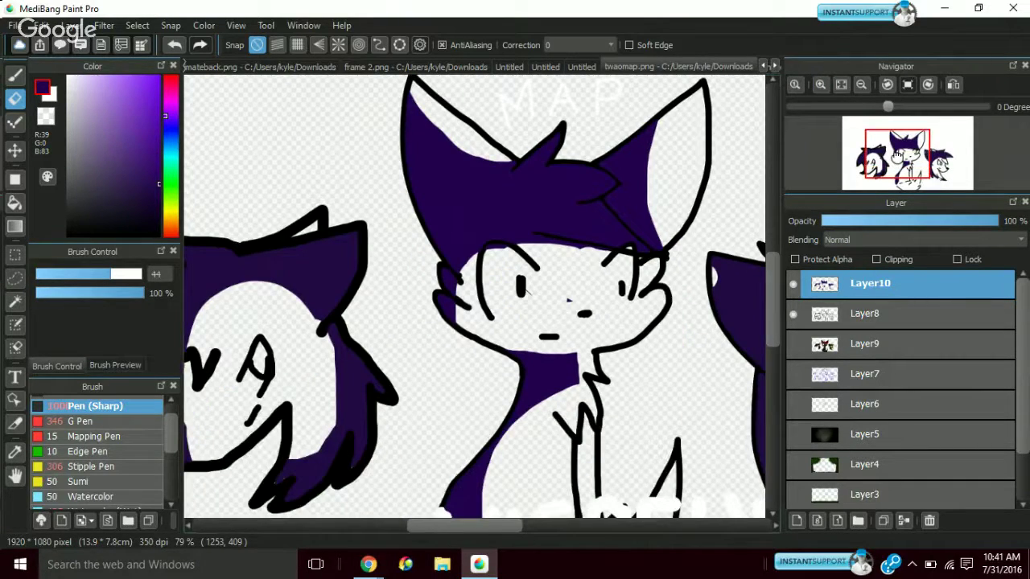
left_click(851, 222)
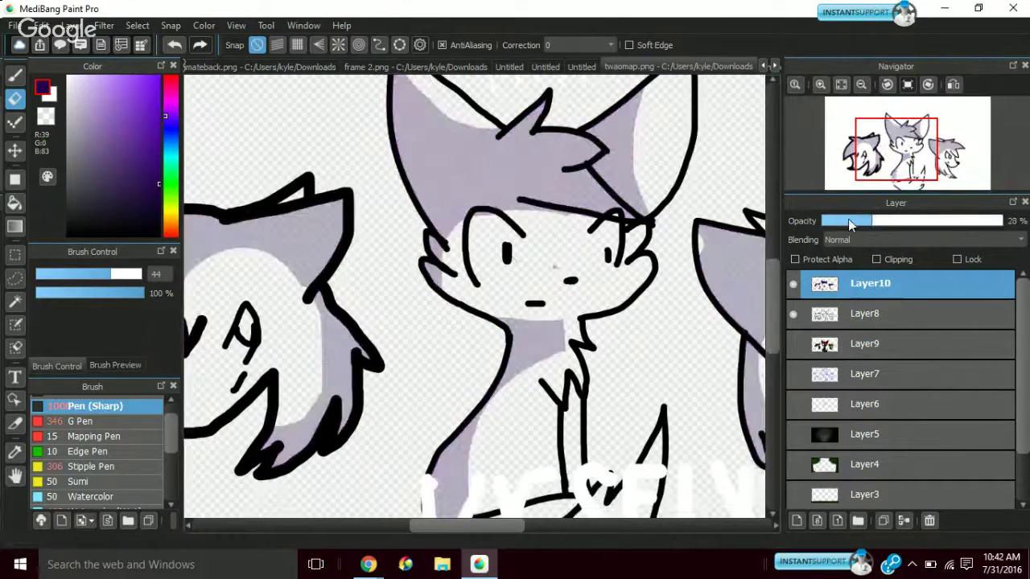
left_click(851, 222)
Show Layer9, Layer5, Layer4, Layer3 and Layer1 so the shading sits over the full coloured artwork
left_click(793, 344)
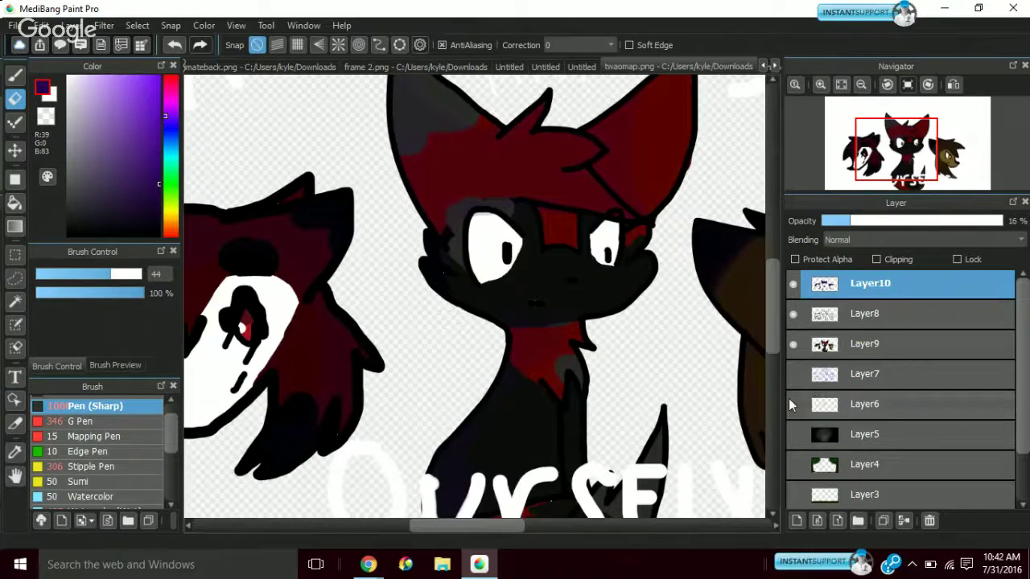
left_click(794, 434)
left_click_drag(1020, 322, 1020, 371)
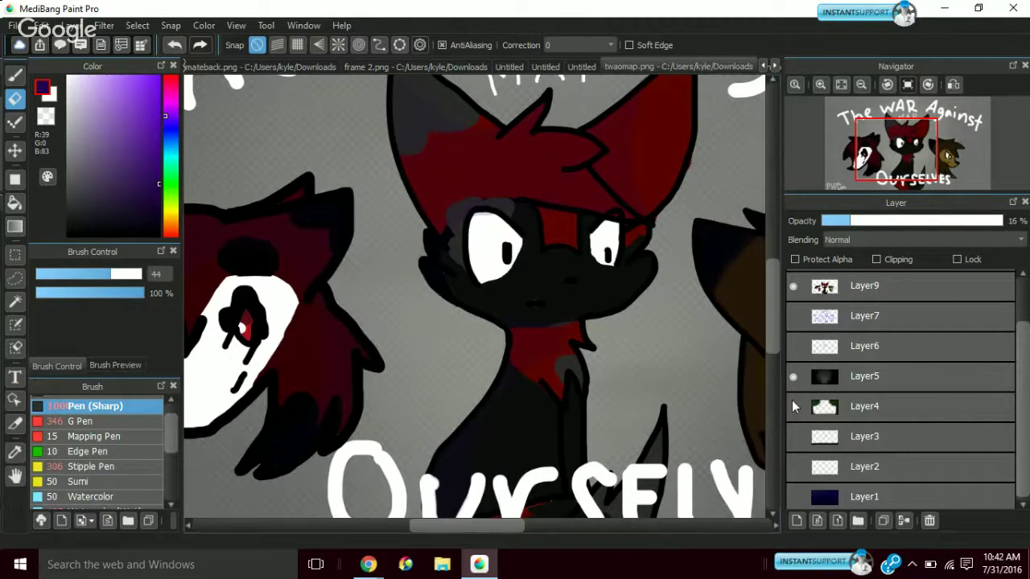
left_click(794, 407)
left_click(794, 436)
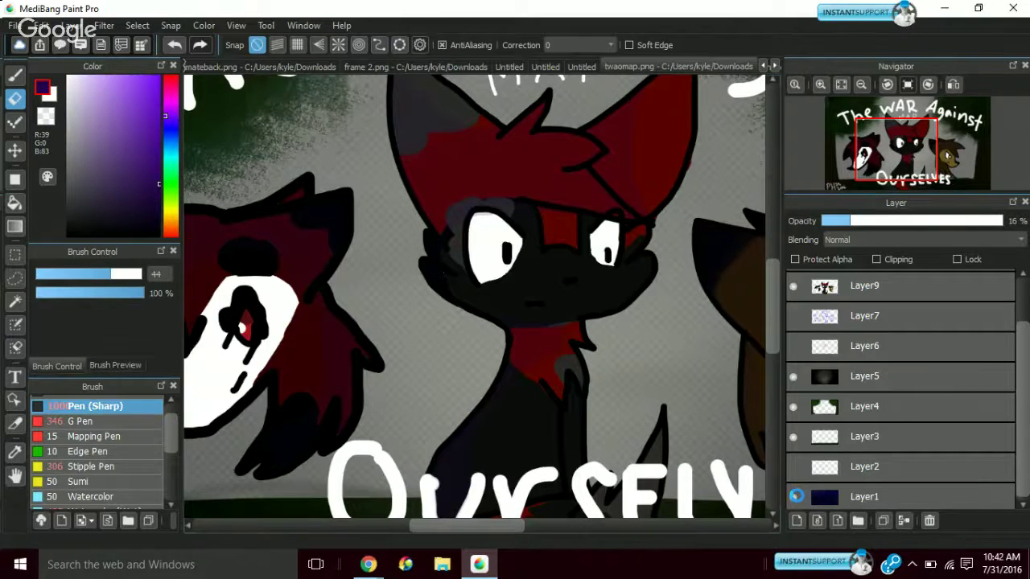
left_click(795, 497)
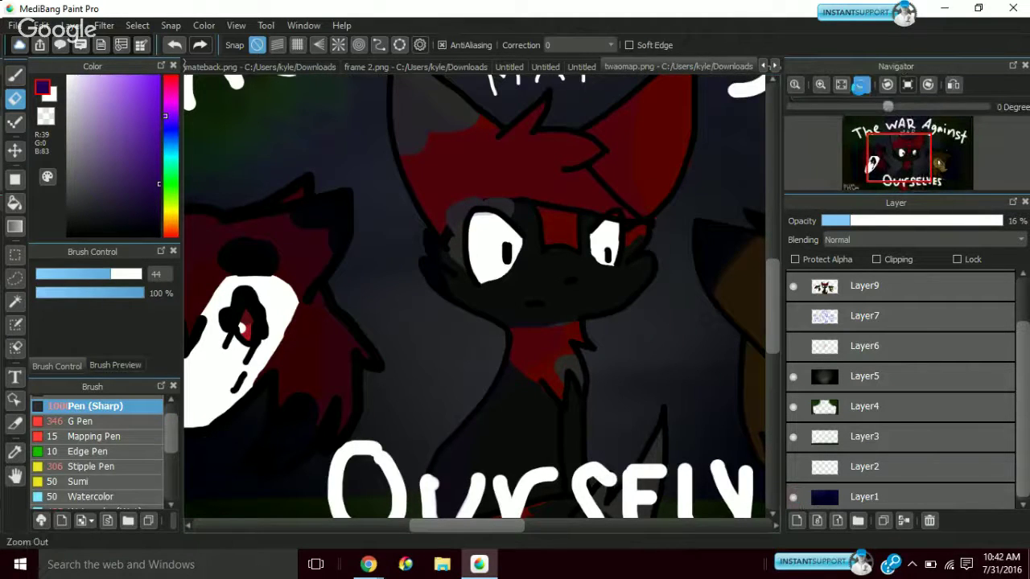
left_click(862, 86)
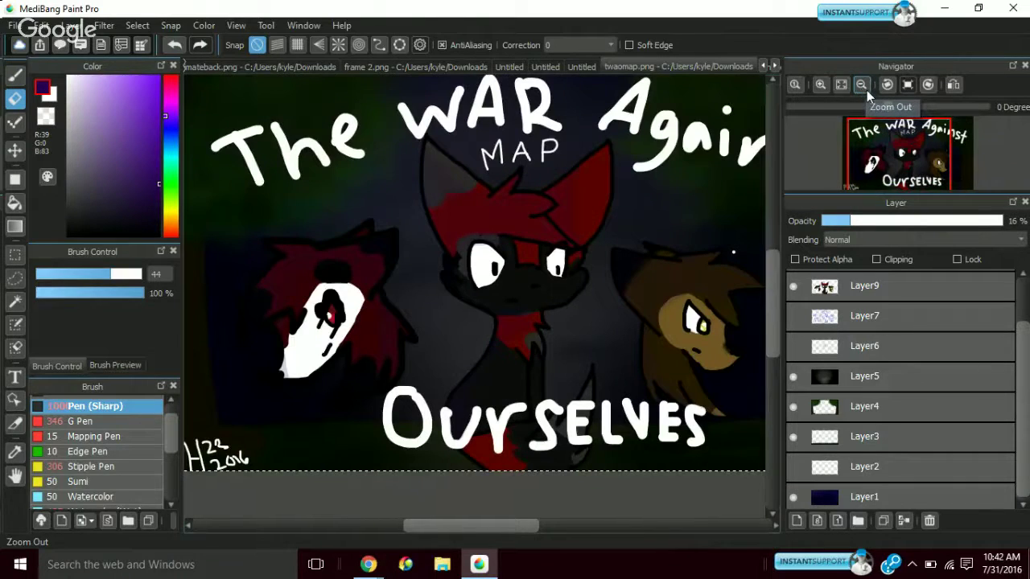
Sample the green from the forest background and darken the brush colour to R5 G17 B0
right_click(1019, 280)
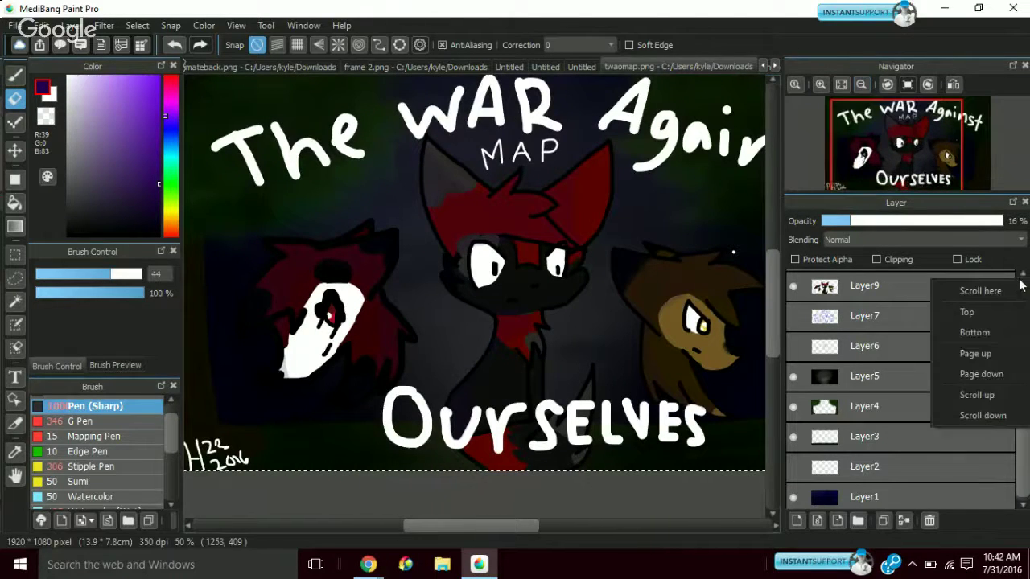
left_click(1020, 276)
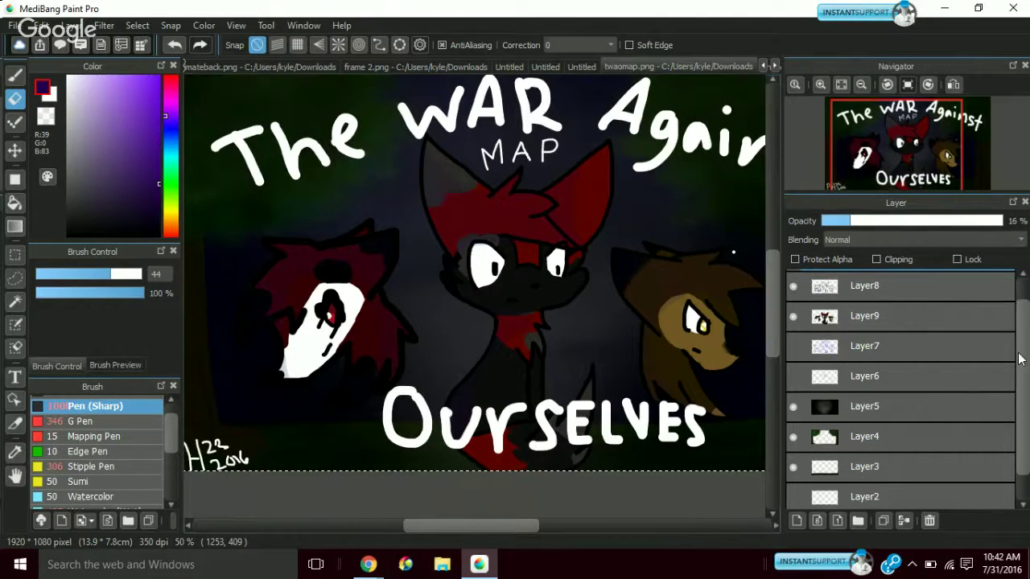
right_click(1018, 315)
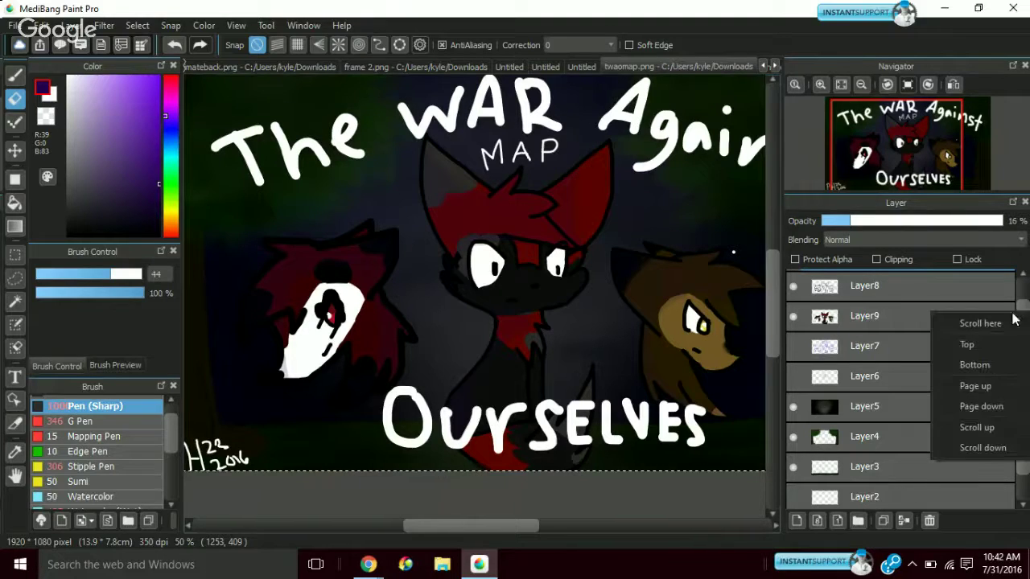
left_click(966, 344)
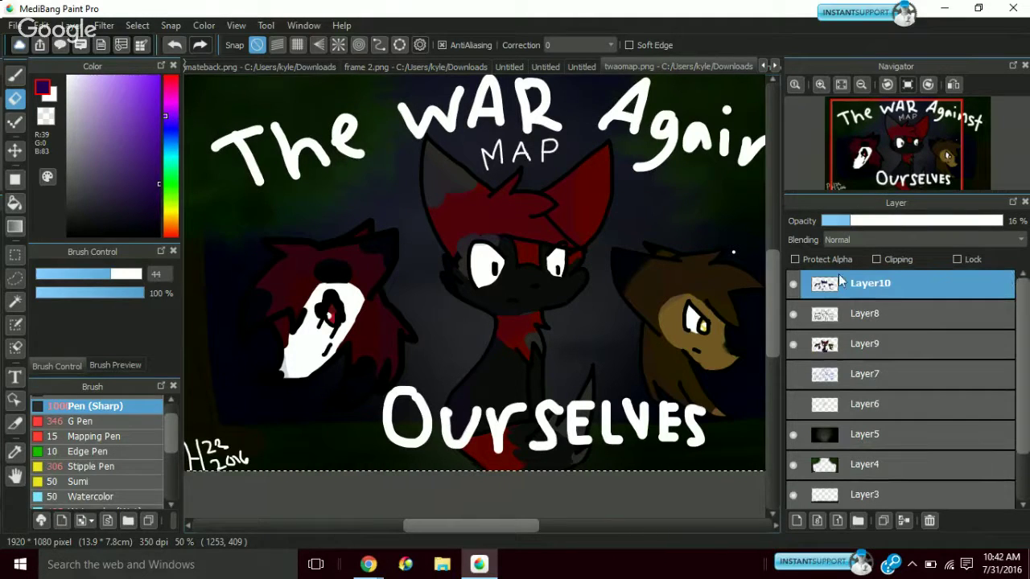
left_click(193, 167, "alt")
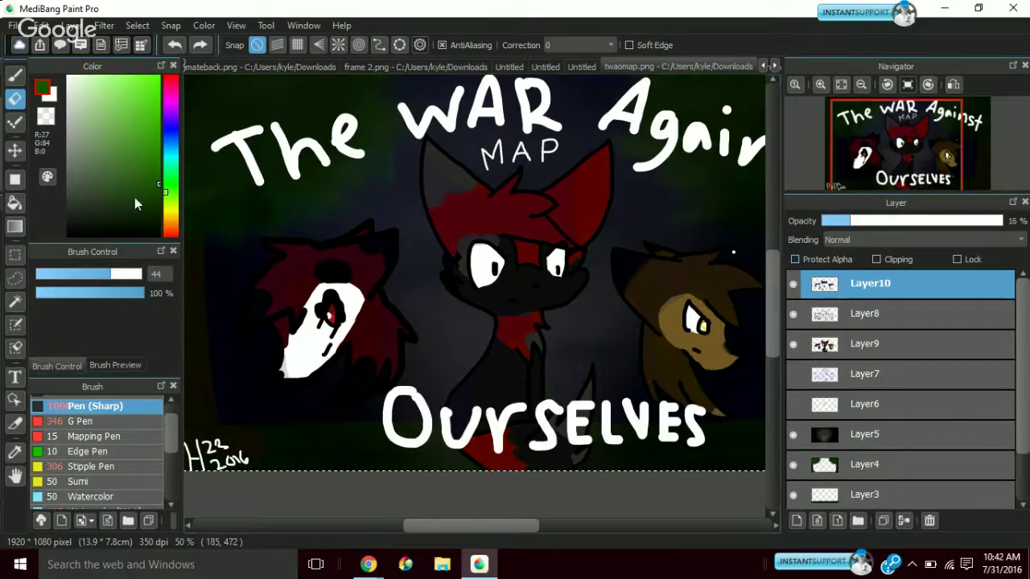
left_click_drag(135, 204, 159, 226)
Raise Layer10's opacity to 100% and try erasing a strip across the middle character's left-hand ear, undoing the stroke
left_click_drag(850, 221, 1015, 222)
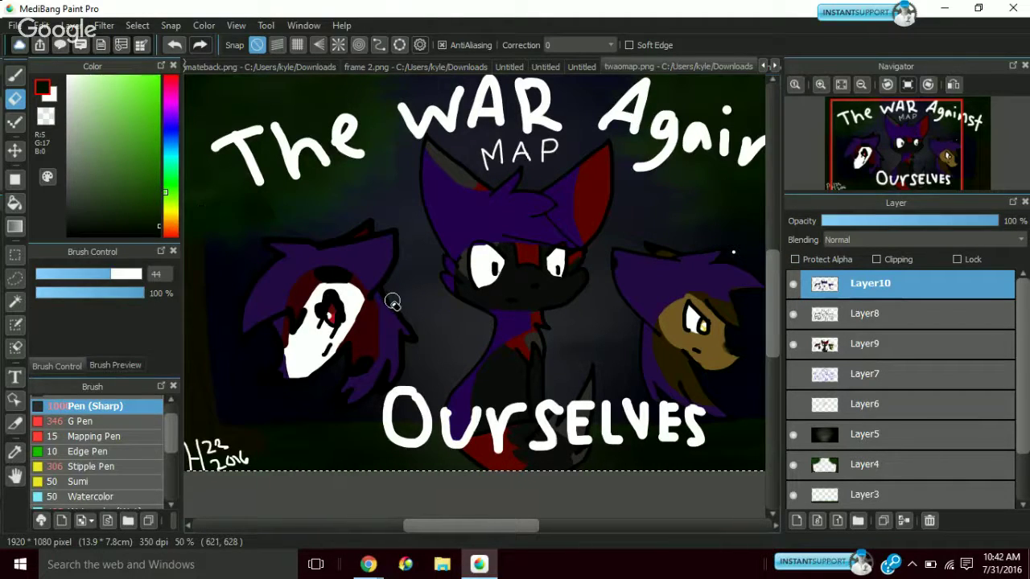
left_click_drag(459, 191, 427, 236)
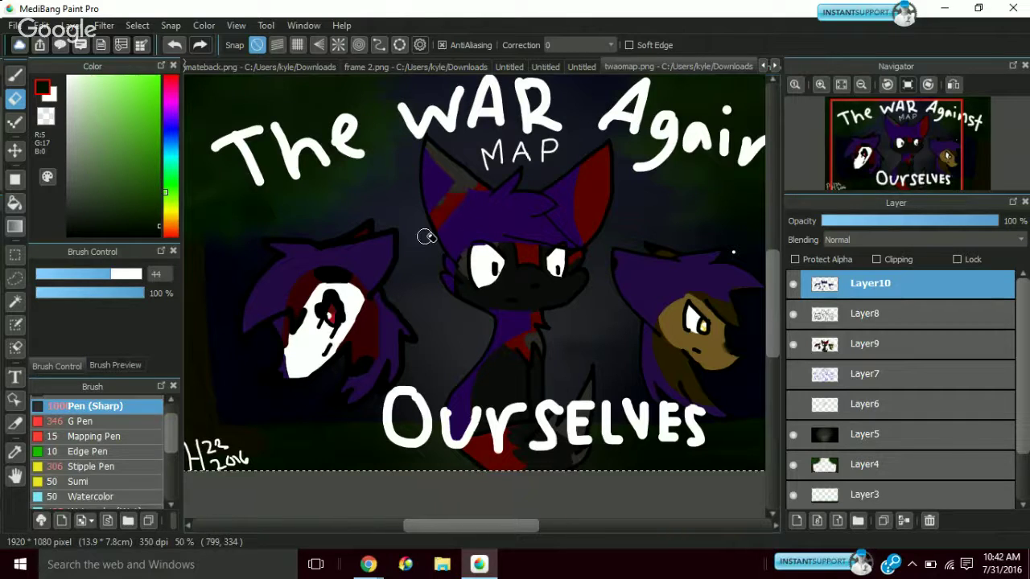
left_click(174, 45)
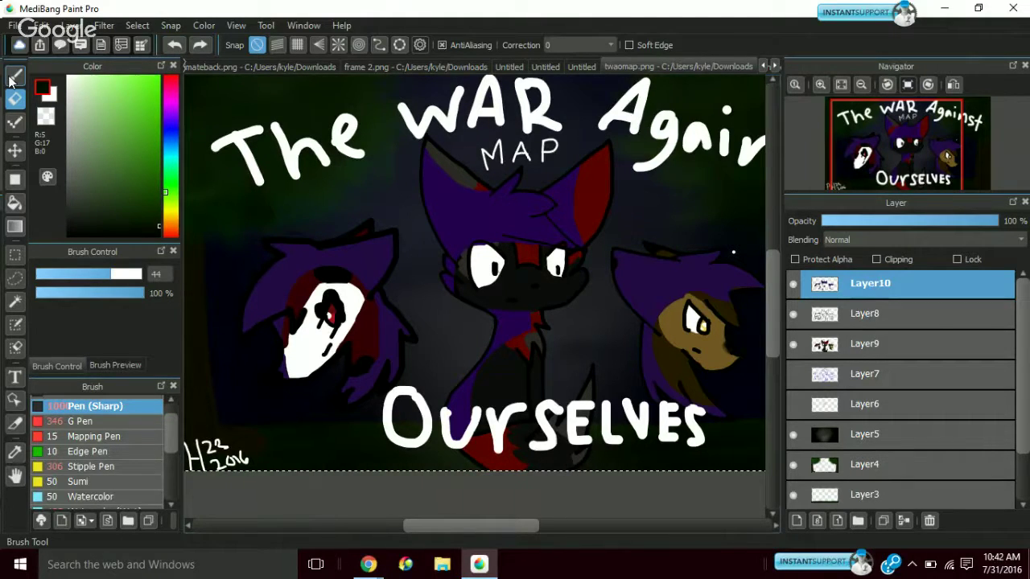
Recolour Layer10's shading dark green using Pen (Sharp) at size 1000 with Protect Alpha on, and set the layer's opacity to 45%
left_click(12, 79)
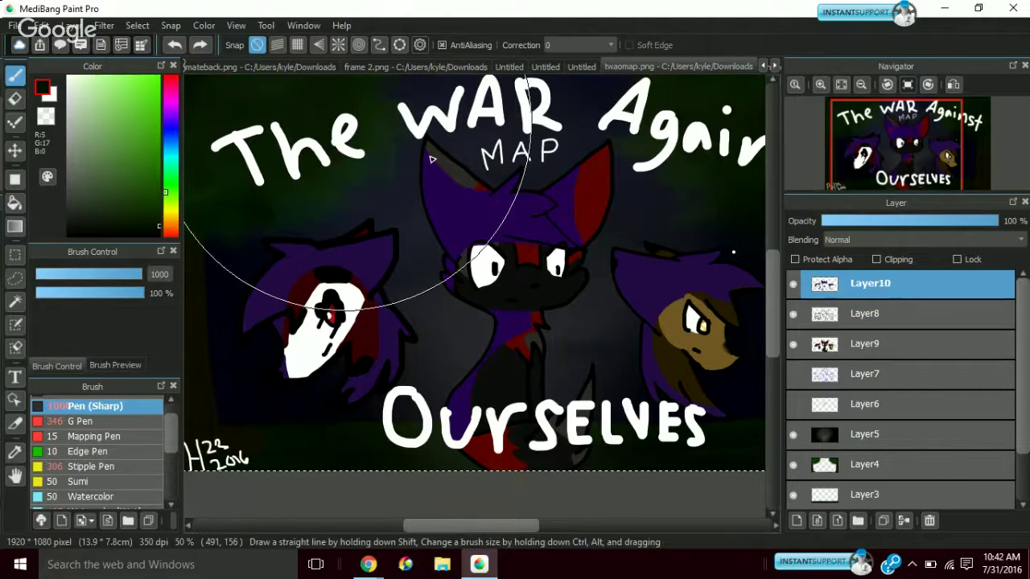
left_click(441, 219)
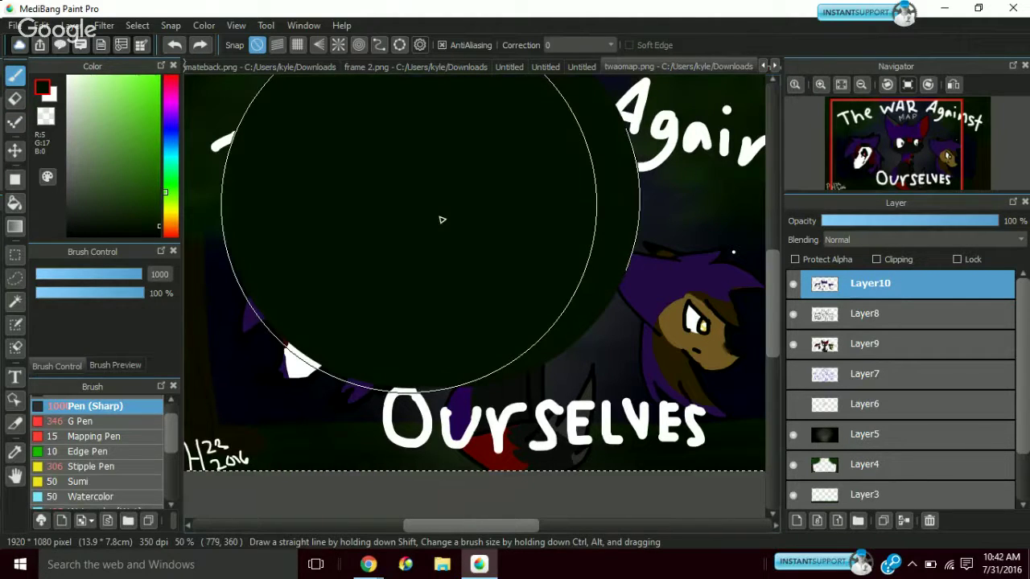
key("ctrl+z")
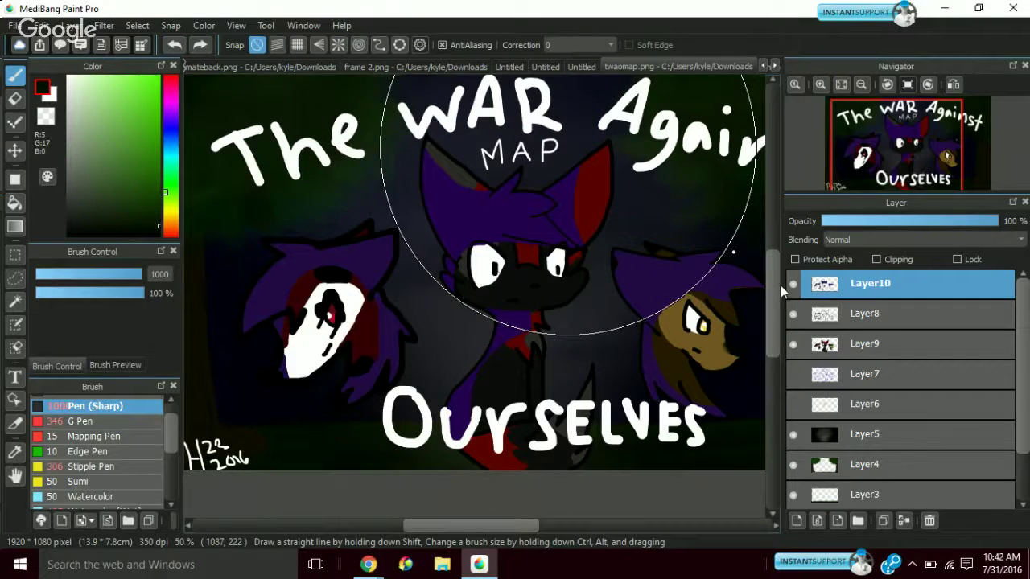
left_click(796, 260)
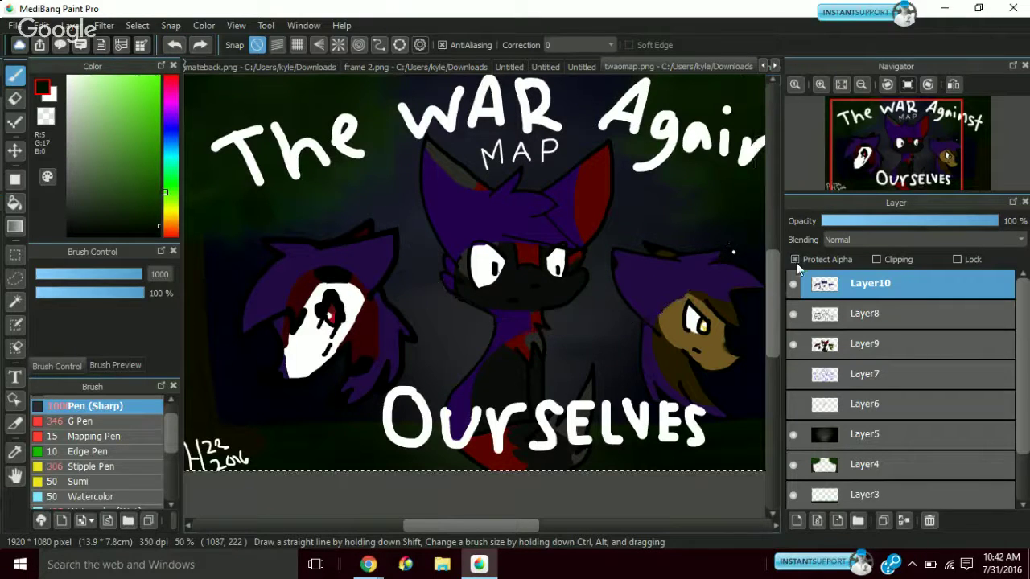
left_click_drag(394, 322, 625, 347)
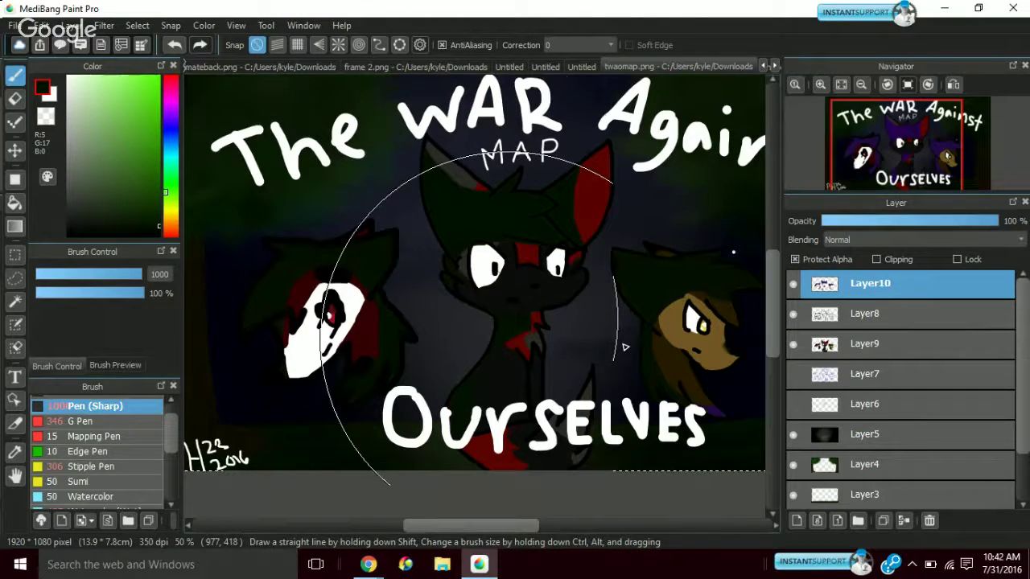
key("ctrl+z")
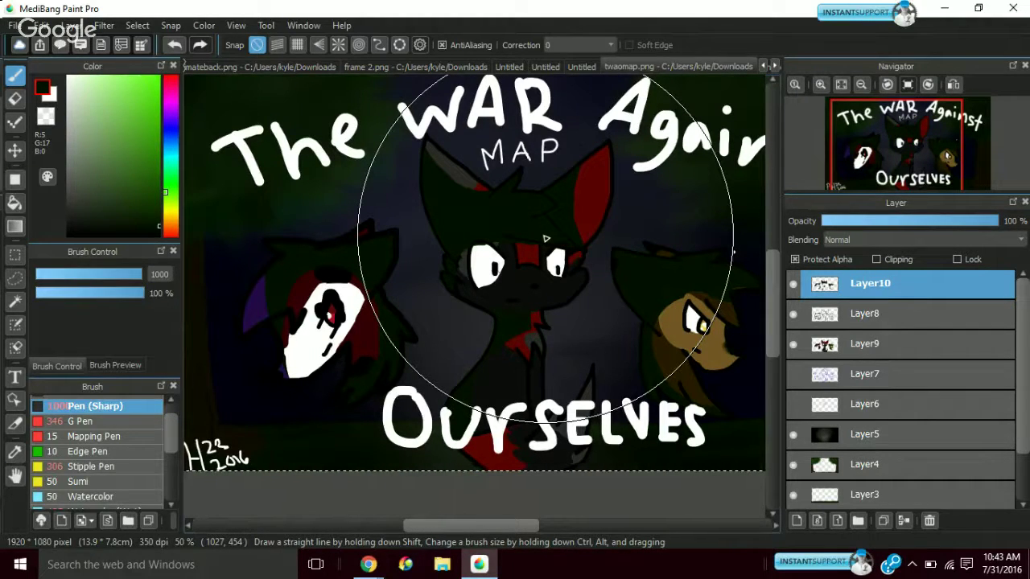
left_click(906, 221)
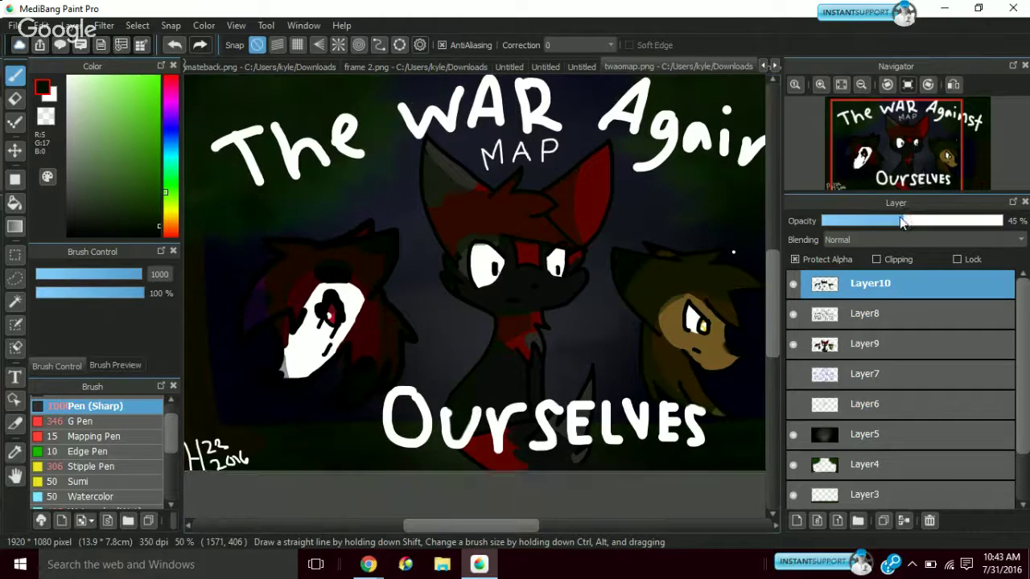
Set Layer10's opacity to 43%, switch to the Eraser with Protect Alpha off, and clear the selection
left_click_drag(905, 221, 900, 221)
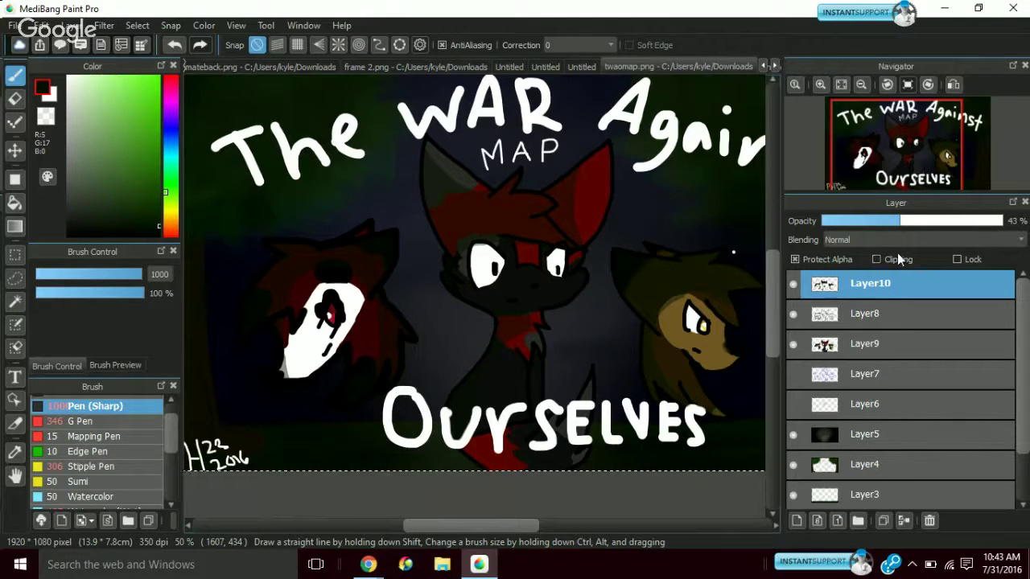
left_click(793, 257)
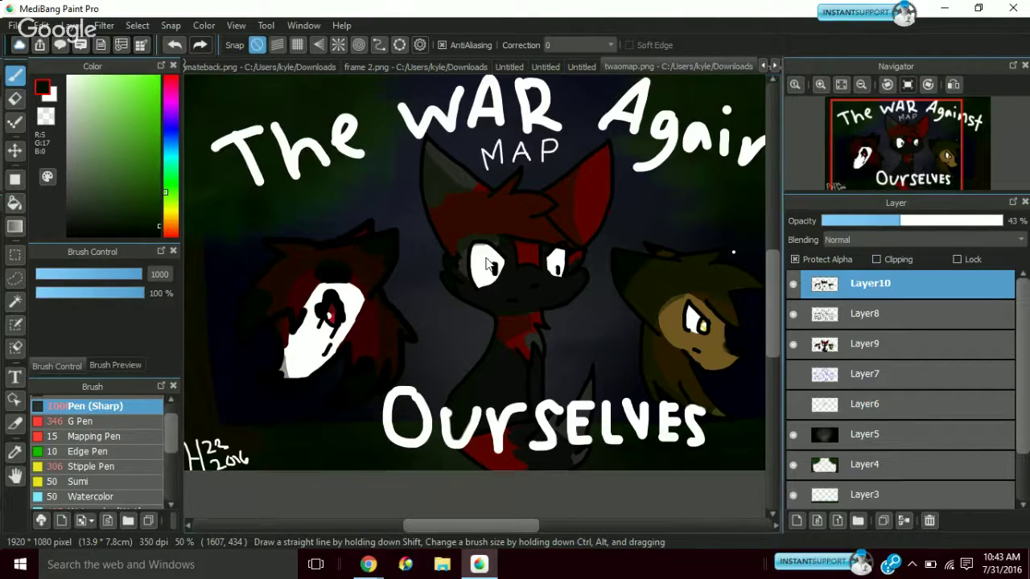
left_click(14, 99)
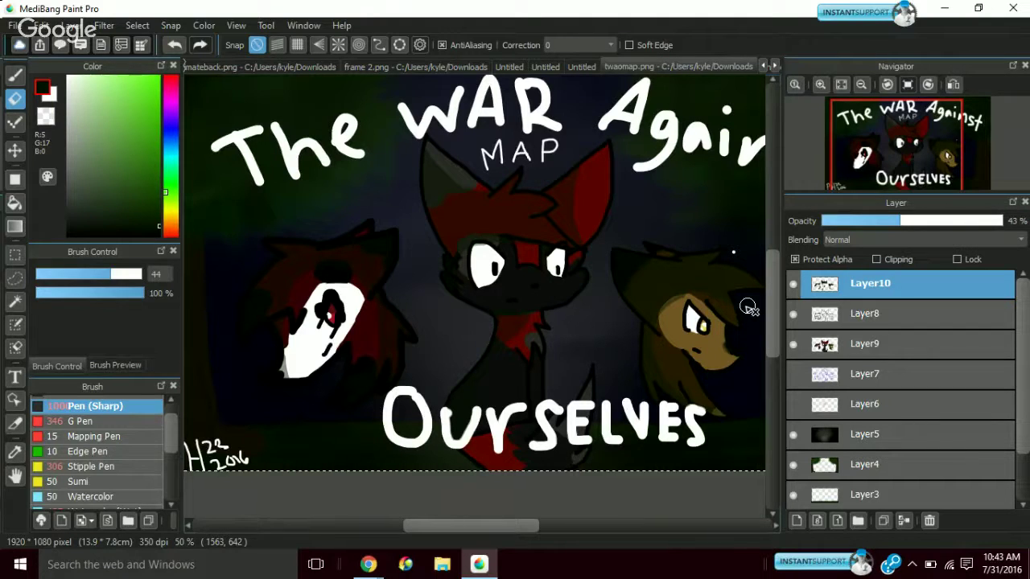
left_click(795, 259)
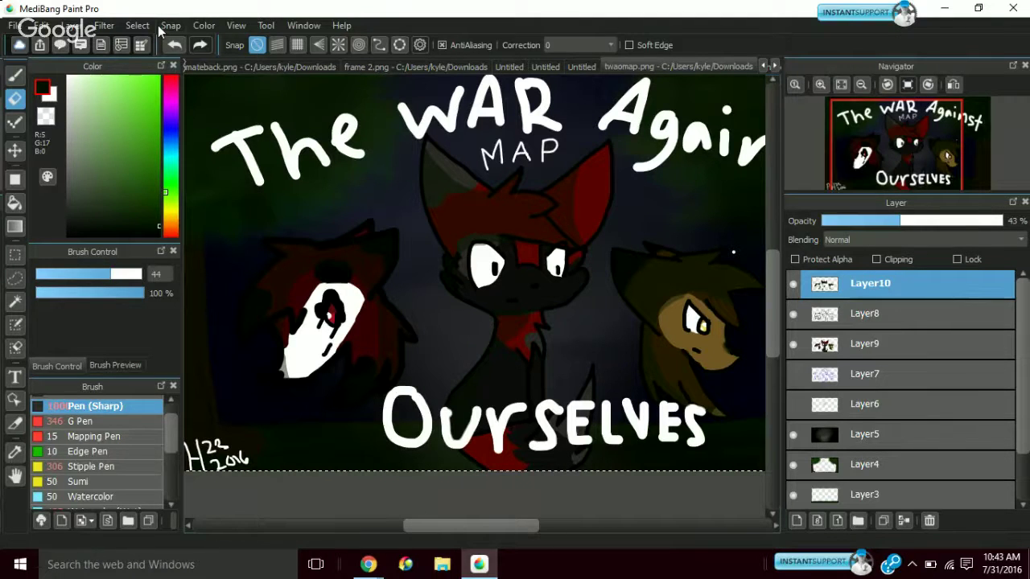
left_click(132, 27)
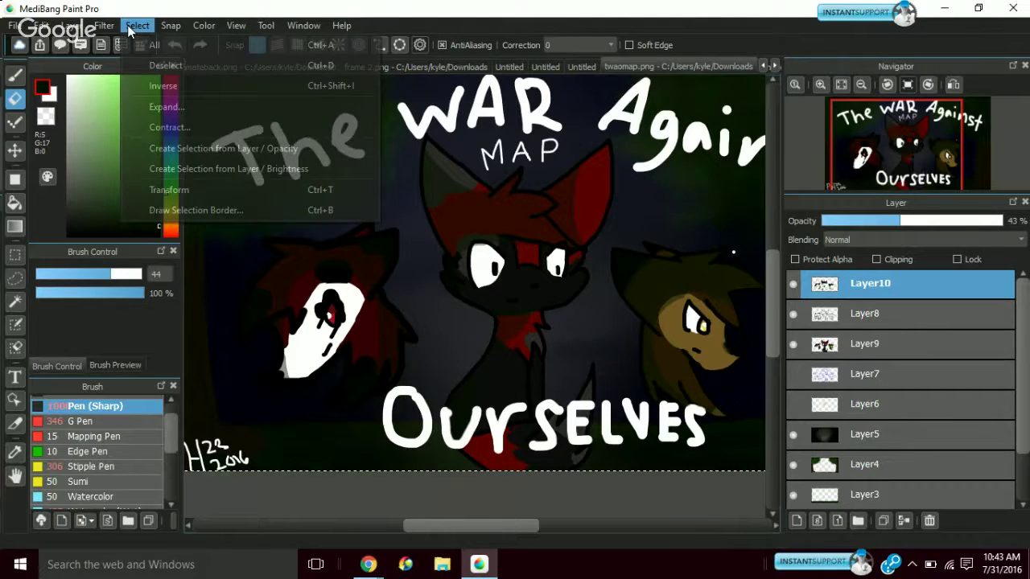
left_click(153, 65)
left_click(858, 82)
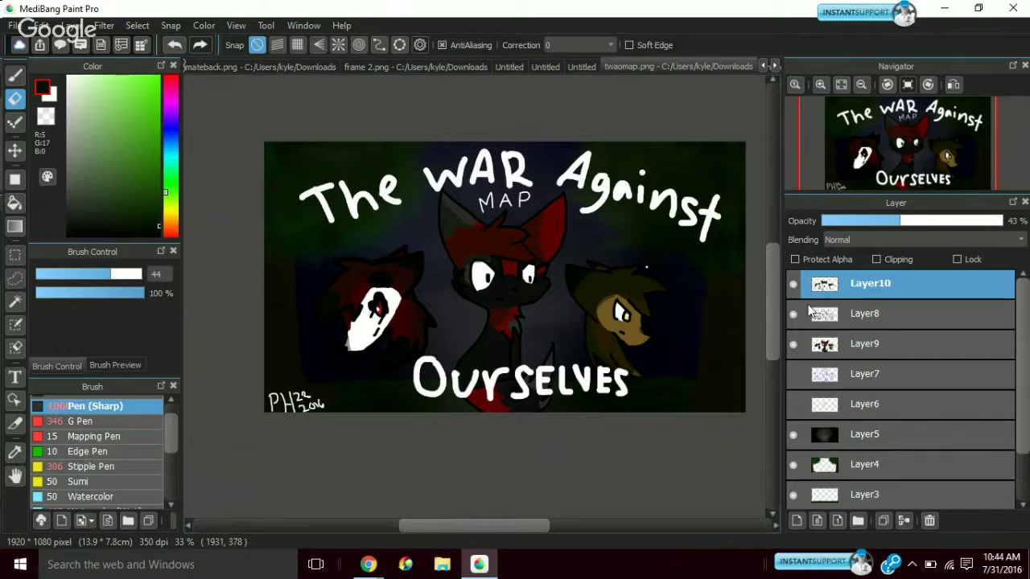
Add a new layer above Layer6, swap the brush colour to white, and set the eraser size to 352
left_click(843, 395)
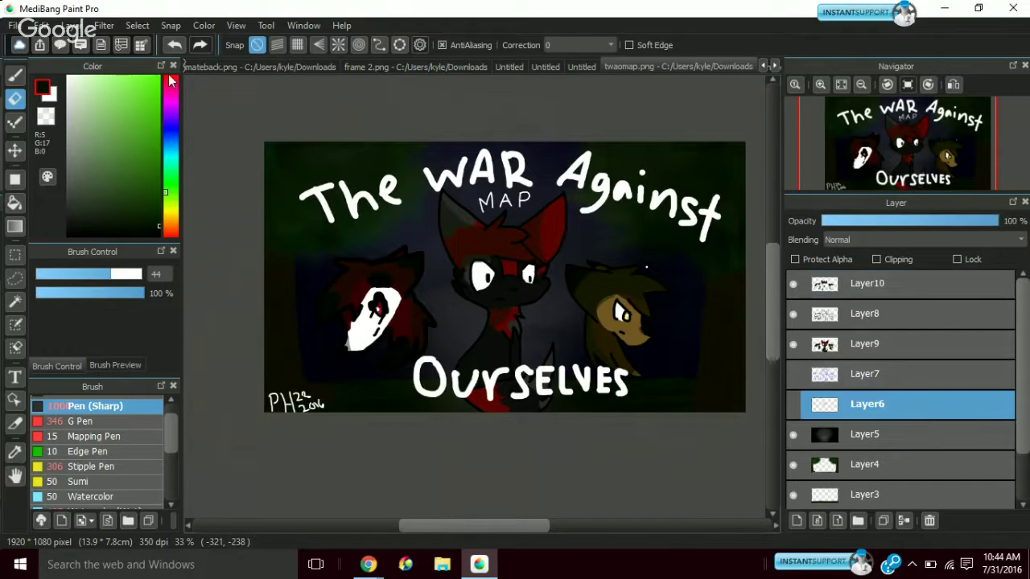
left_click(80, 48)
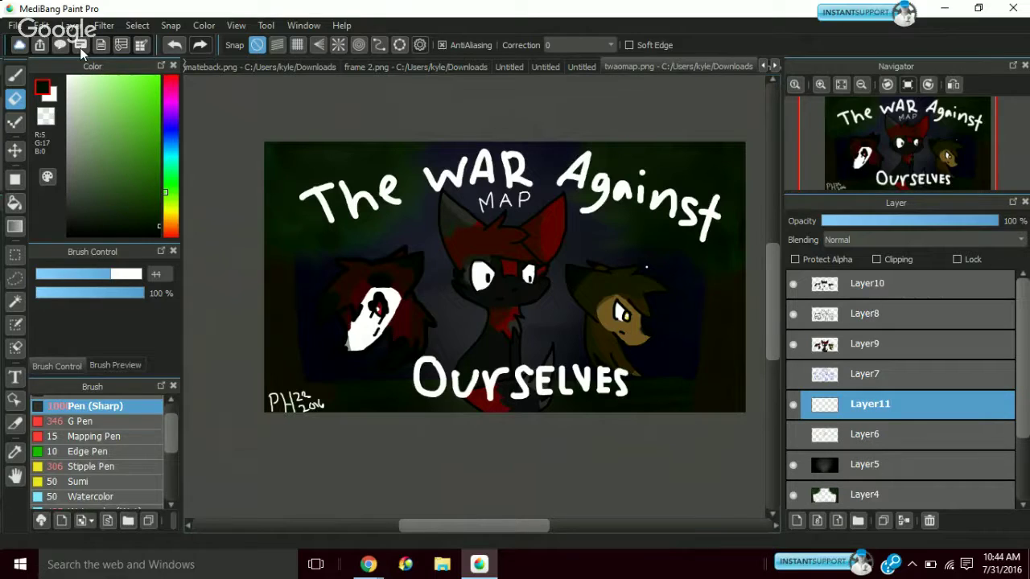
key("x")
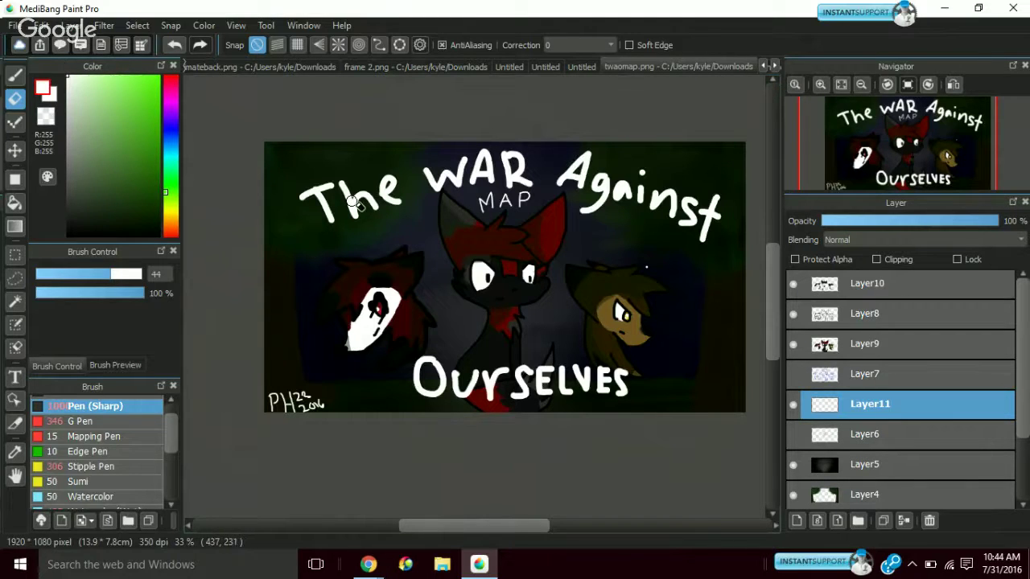
left_click(79, 274)
mouse_move(79, 275)
left_mouse_down()
mouse_move(181, 279)
mouse_move(172, 274)
left_mouse_up()
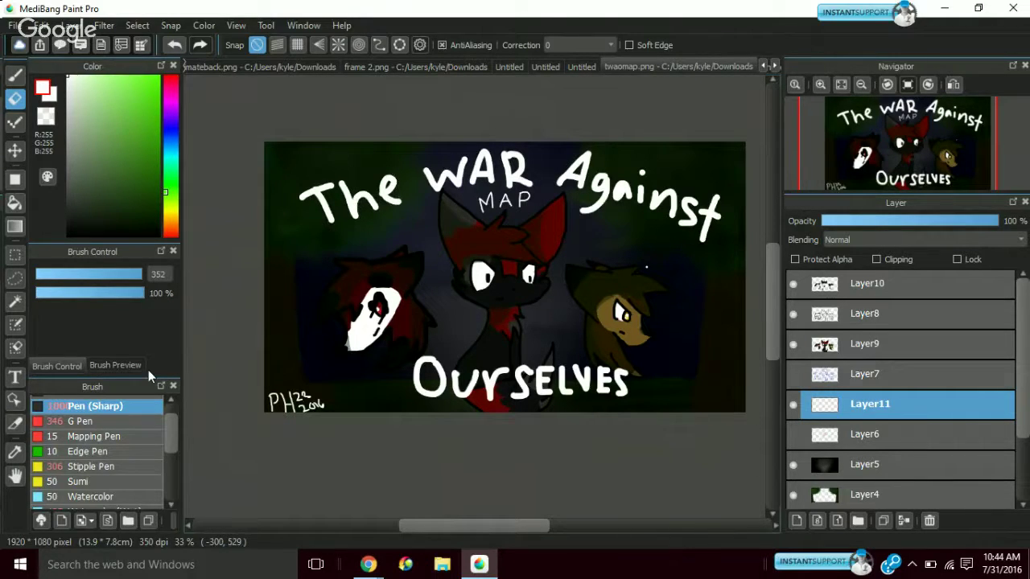
Add a new layer directly above Layer7, below Layer9, and make it the active layer
left_click(923, 379)
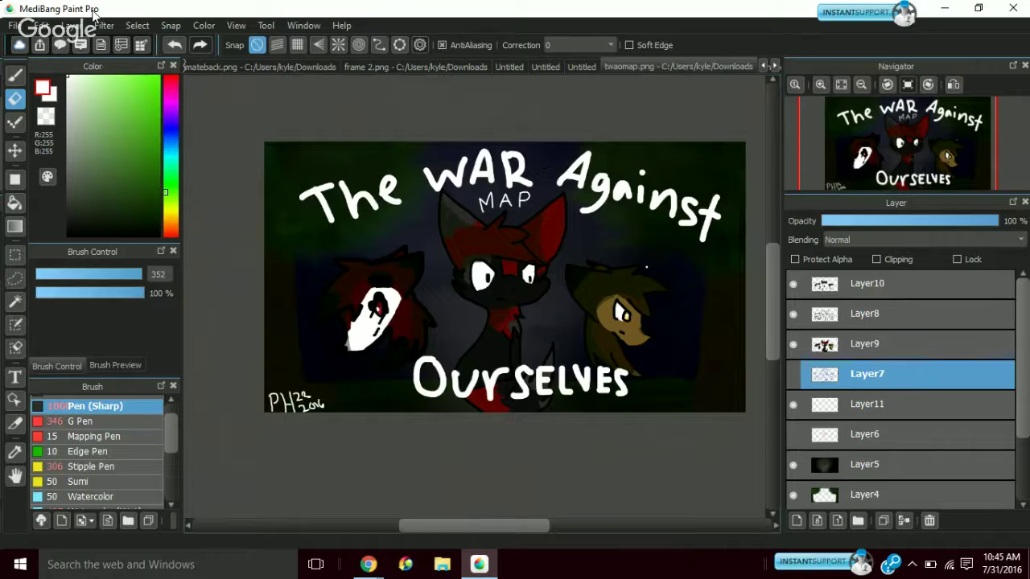
left_click(71, 25)
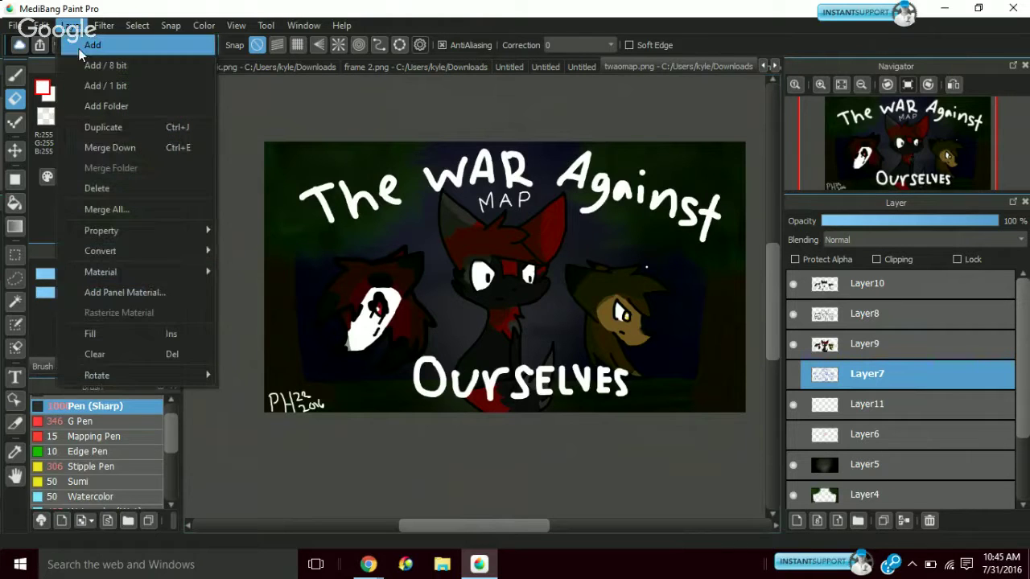
left_click(79, 53)
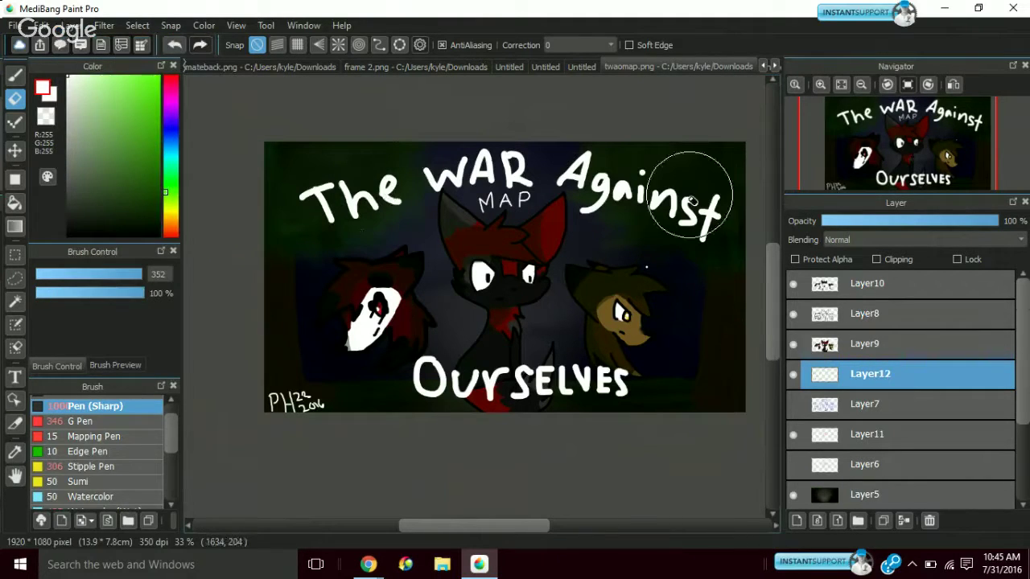
scroll(1022, 380, "down", 1)
left_click_drag(1022, 380, 1013, 422)
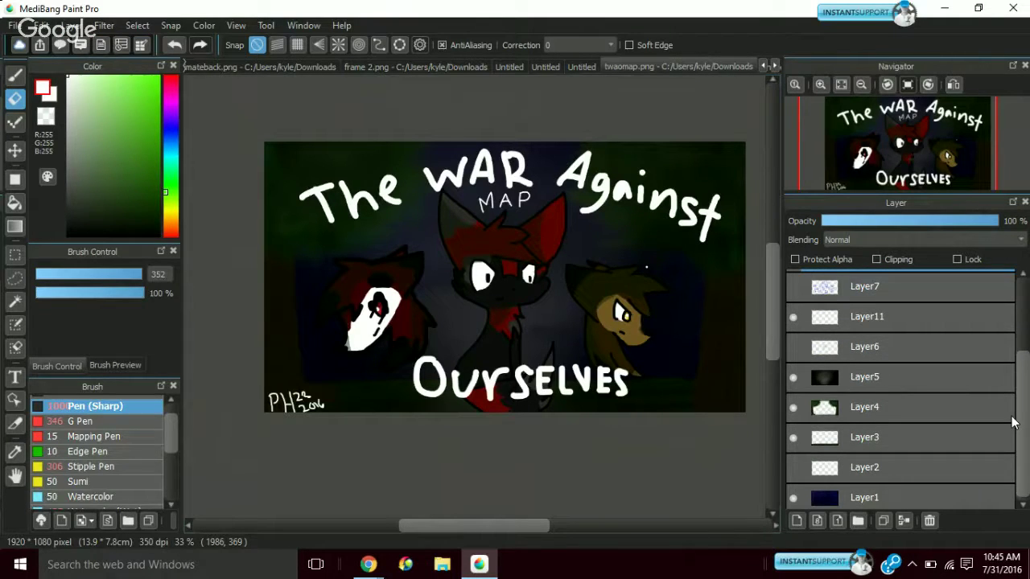
scroll(1006, 370, "up", 4)
left_click(1007, 342)
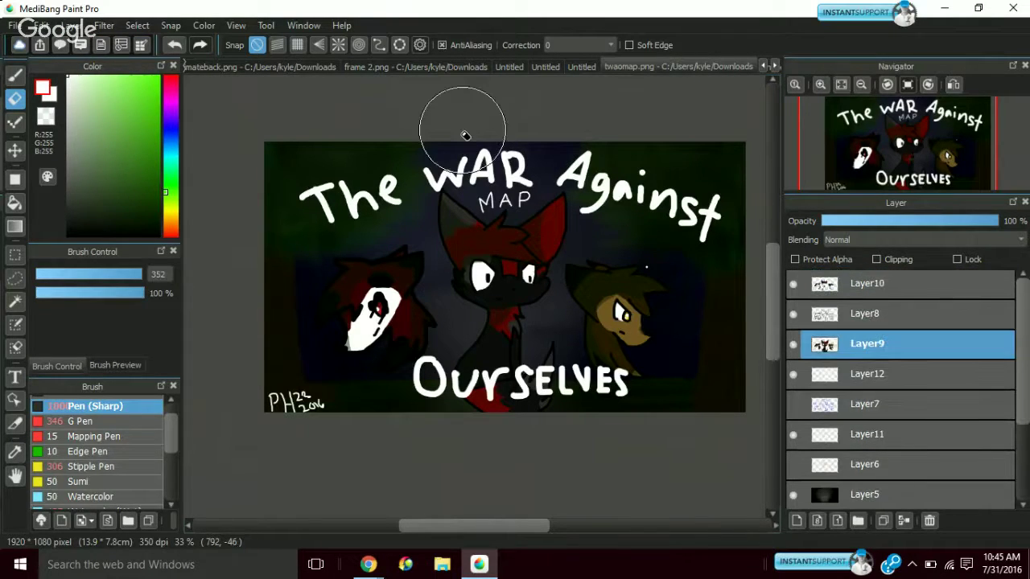
left_click(850, 372)
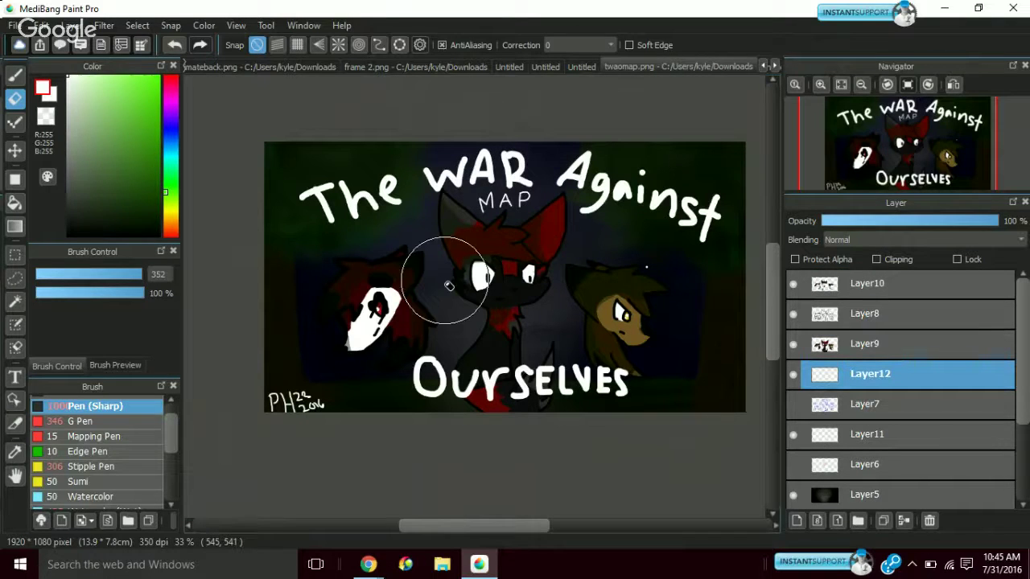
left_click(158, 77)
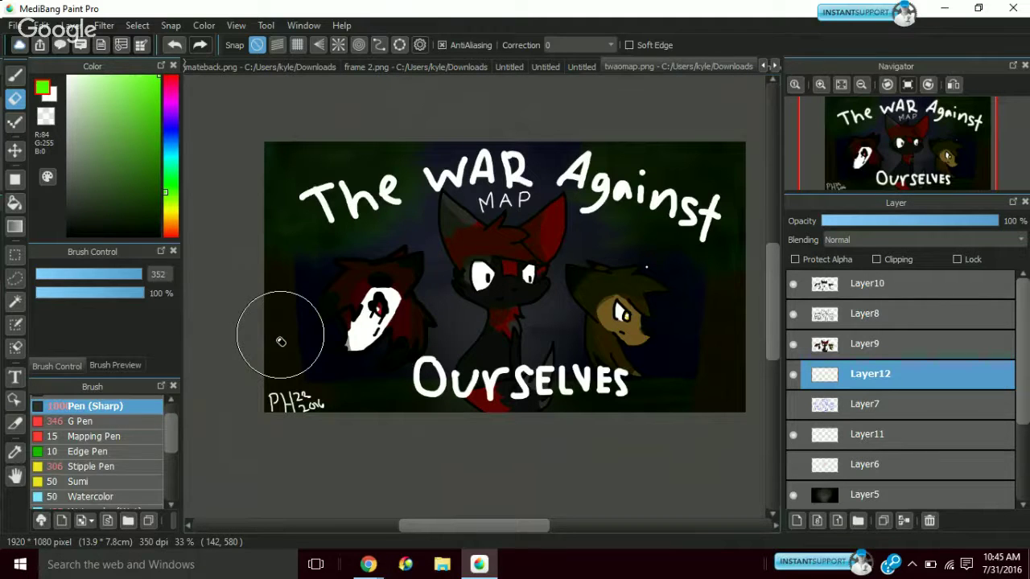
key("b")
left_click_drag(281, 341, 293, 172)
key("ctrl+z")
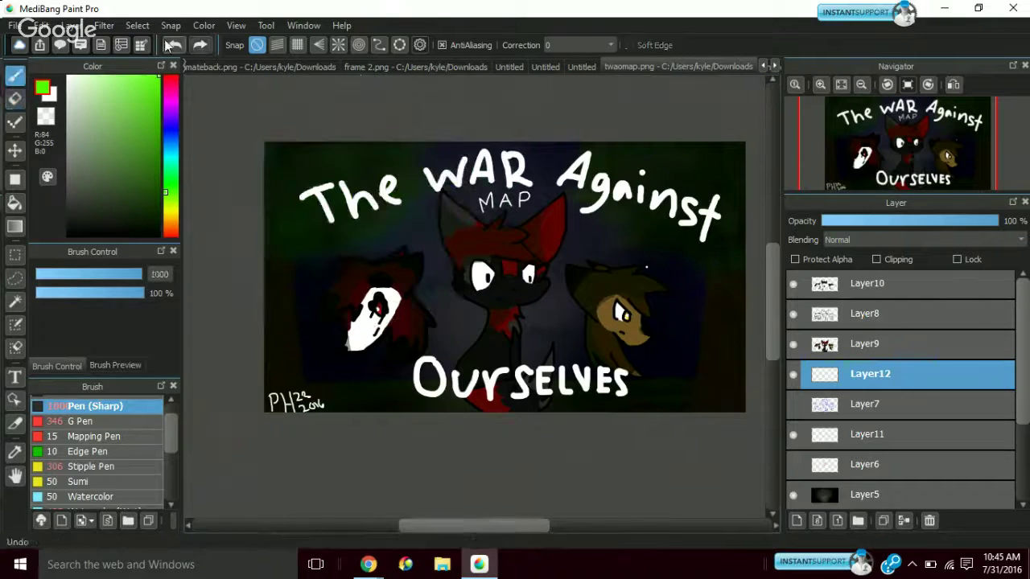
Airbrush a soft white glow on Layer12 behind the title and around the middle character, using size 584 and 2% opacity
left_click(65, 268)
left_click(68, 77)
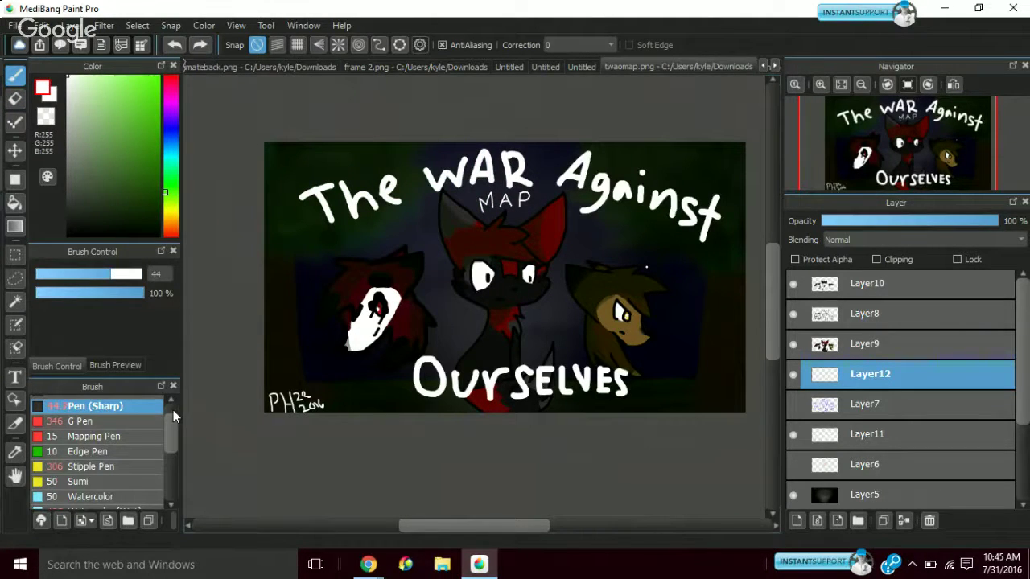
left_click_drag(173, 409, 156, 499)
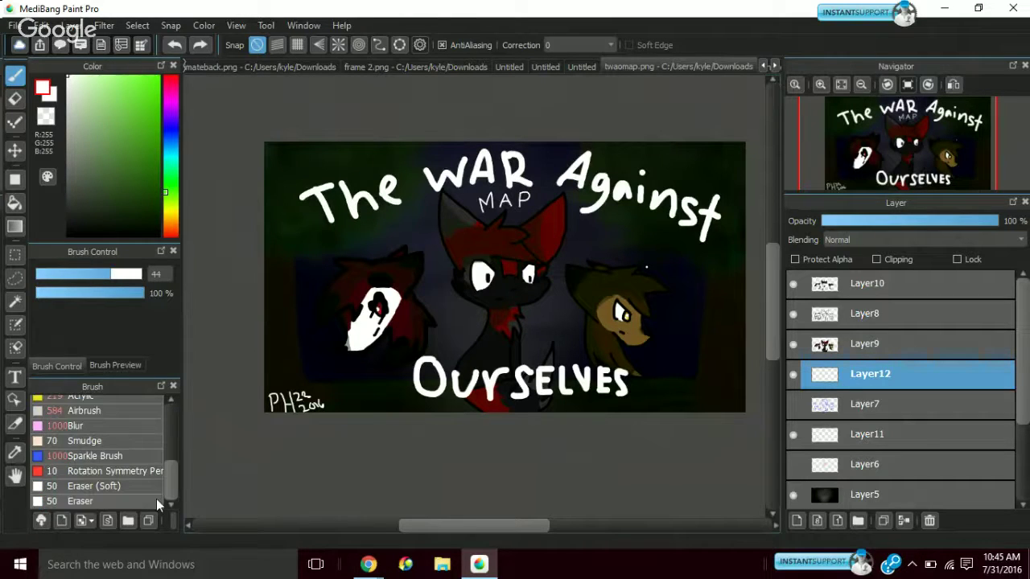
left_click(98, 411)
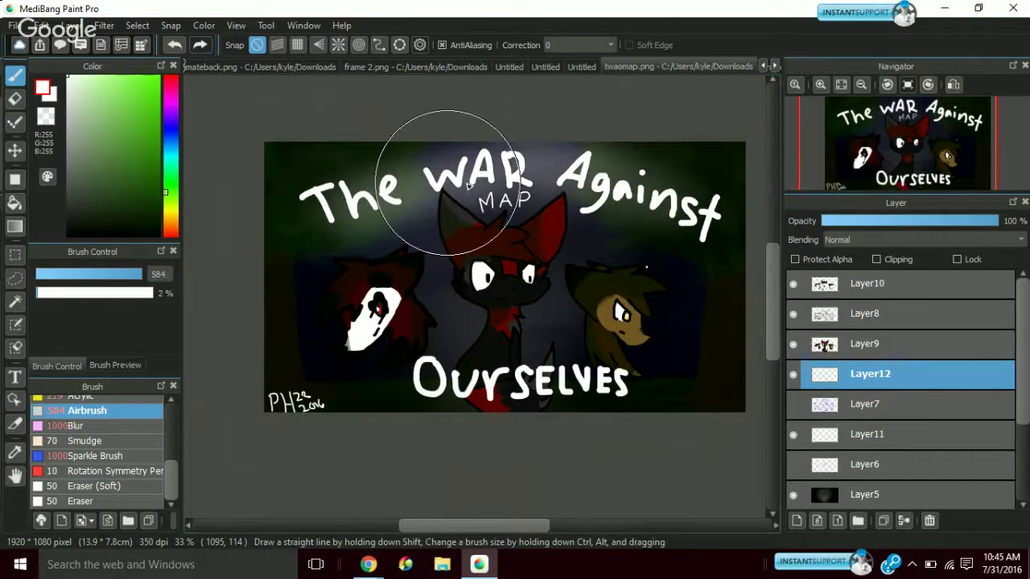
left_click_drag(468, 186, 463, 179)
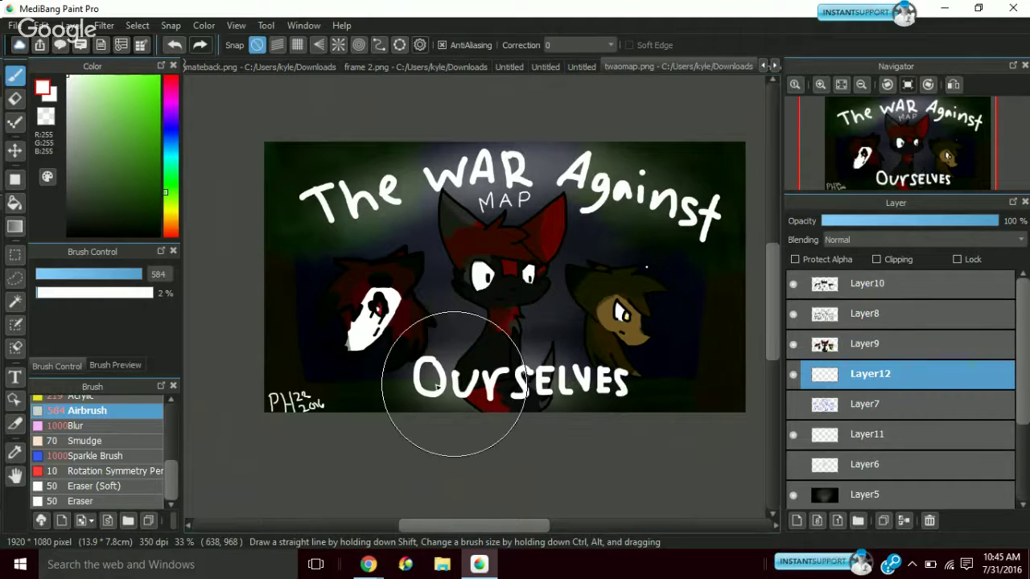
Add a new layer above Layer9 and airbrush soft white light over the middle character's body, undoing the last stroke
key("alt+bracketright")
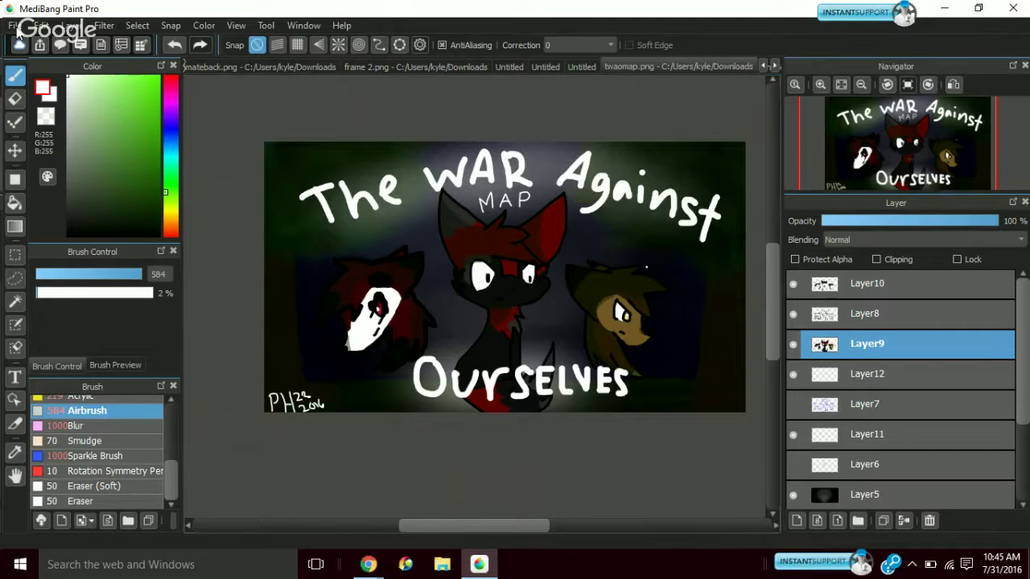
left_click(70, 27)
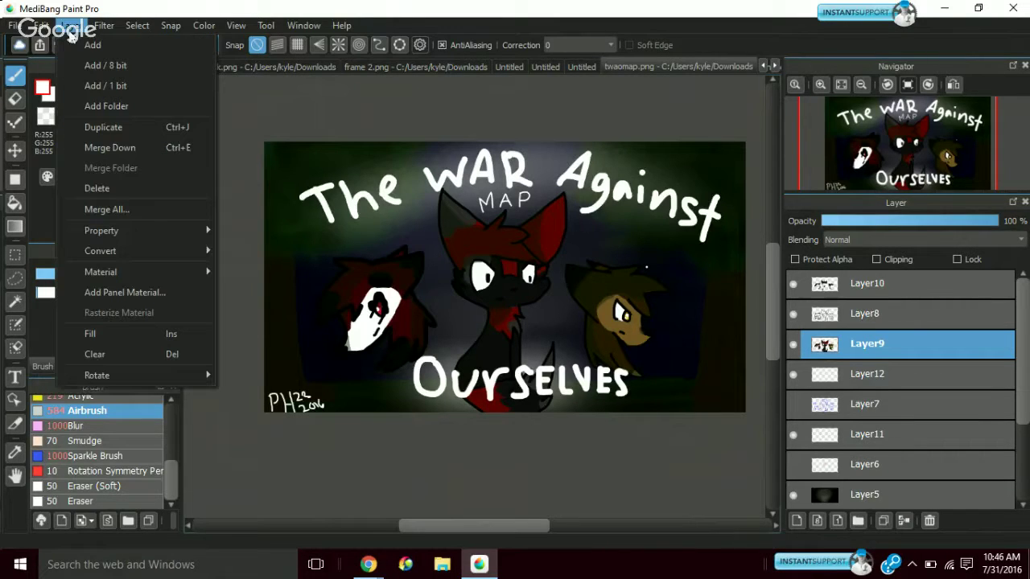
left_click(93, 45)
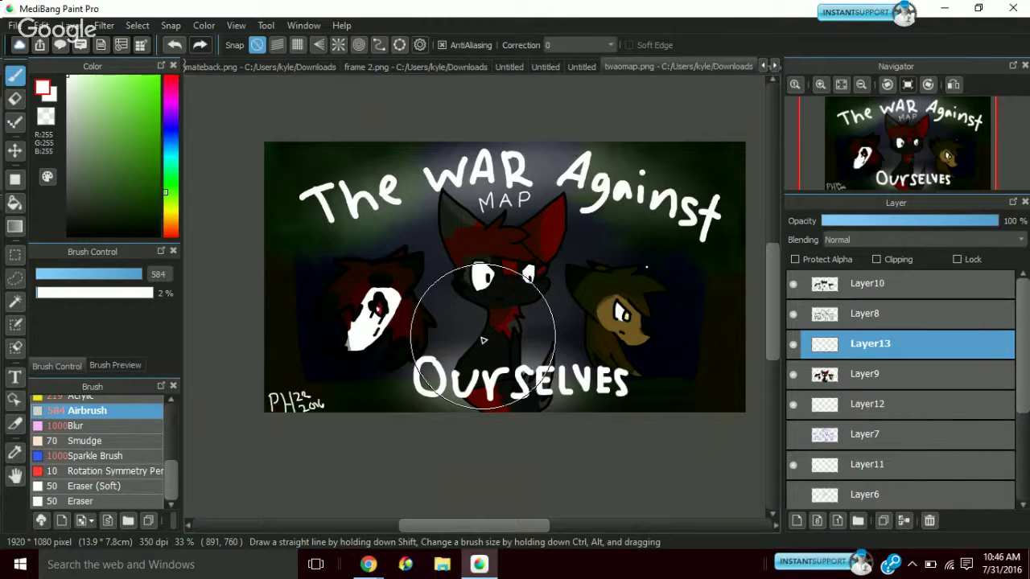
mouse_move(429, 372)
left_mouse_down()
mouse_move(568, 372)
mouse_move(527, 364)
left_mouse_up()
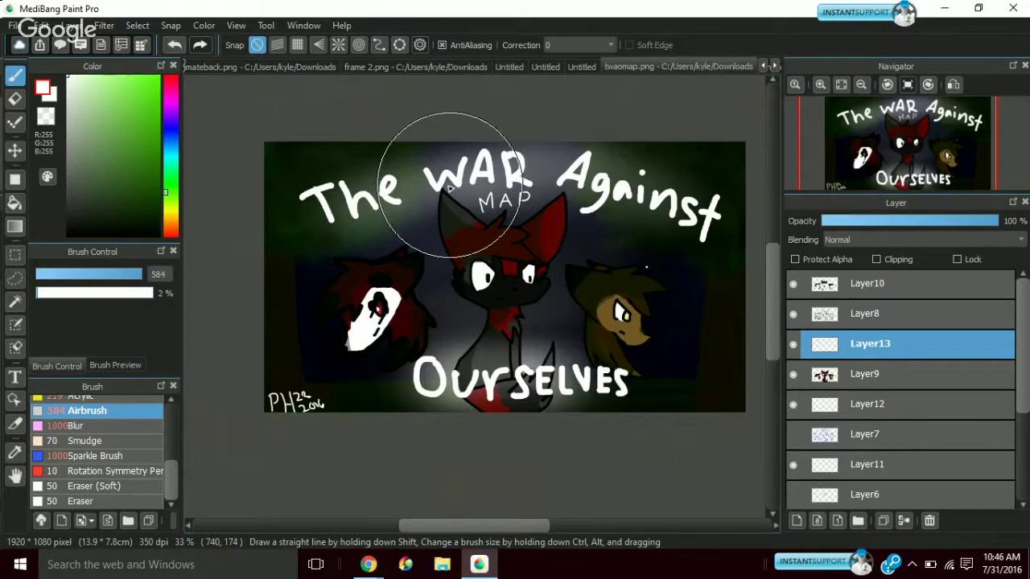
mouse_move(451, 188)
left_mouse_down()
mouse_move(461, 205)
mouse_move(342, 199)
left_mouse_up()
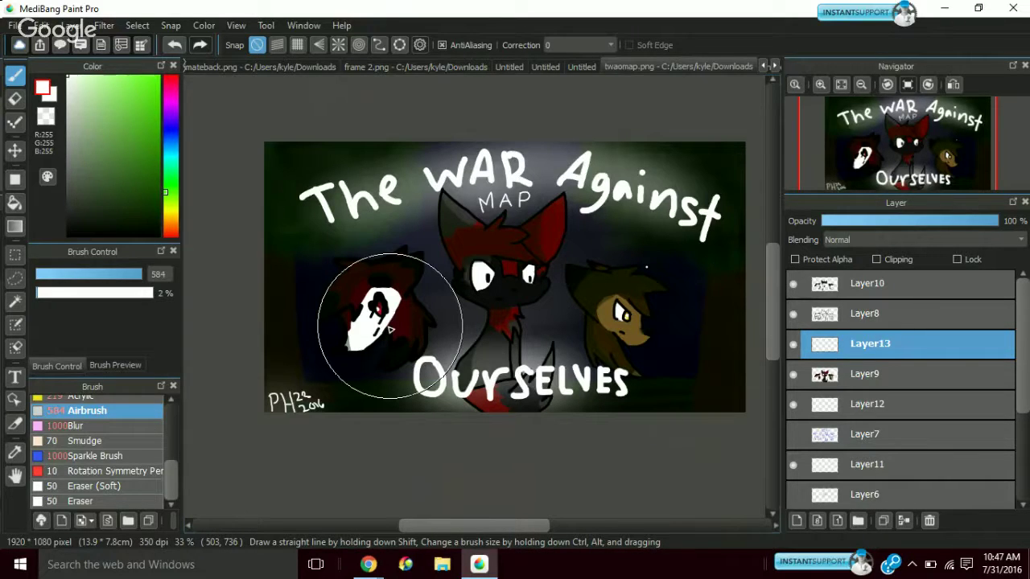
key("ctrl+z")
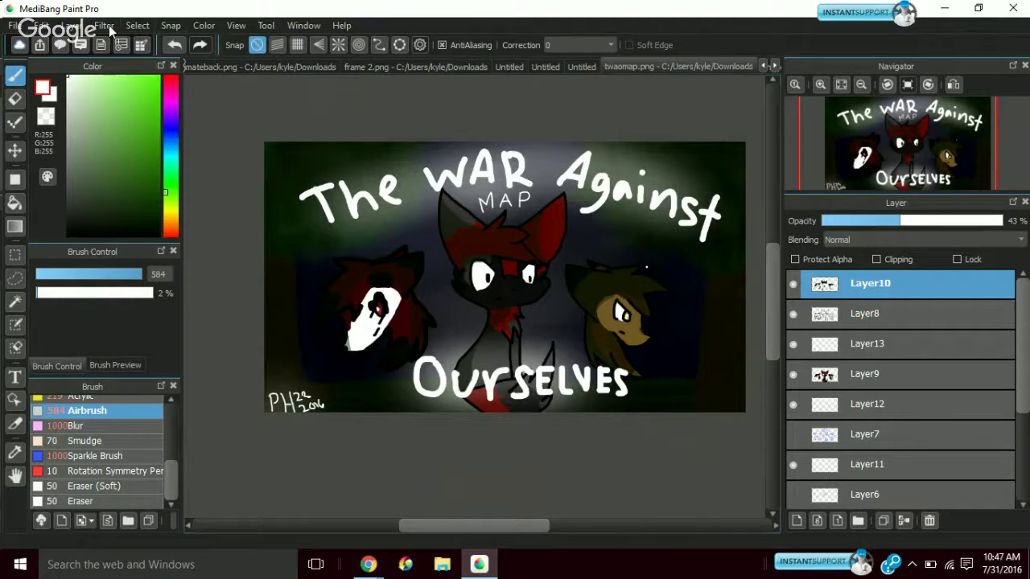
Add a new layer above Layer10 and set the brush colour to black (R0 G0 B0)
left_click(72, 25)
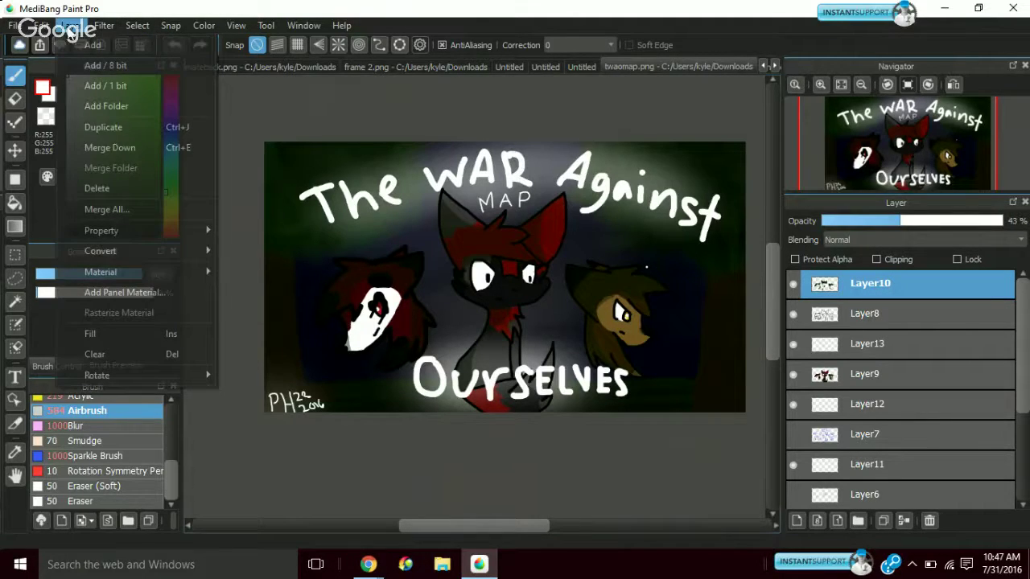
left_click(92, 45)
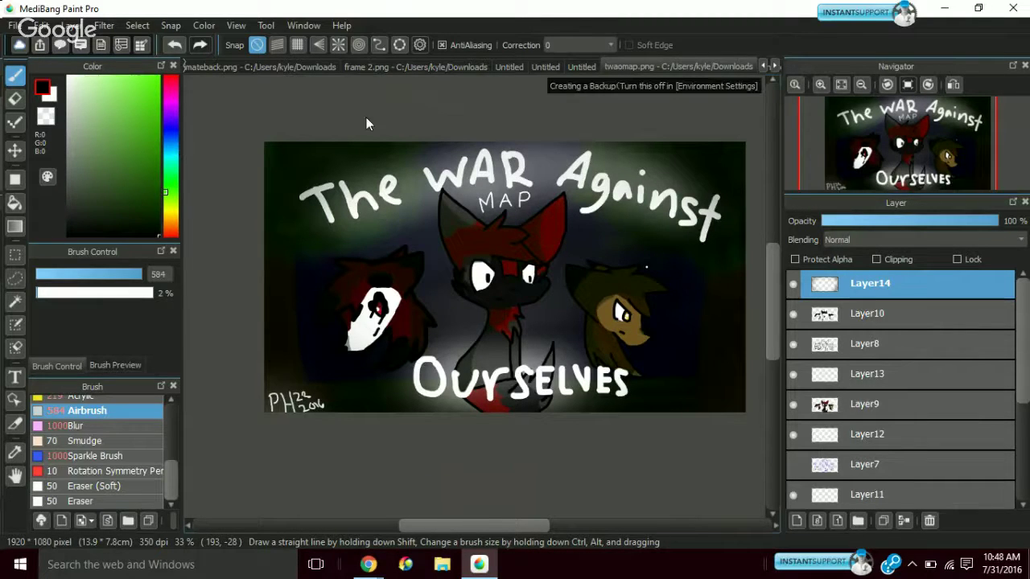
Create a new 1920 × 1080 pixel image at 350 dpi with a transparent background and a colour initial layer
left_click(15, 25)
left_click(29, 45)
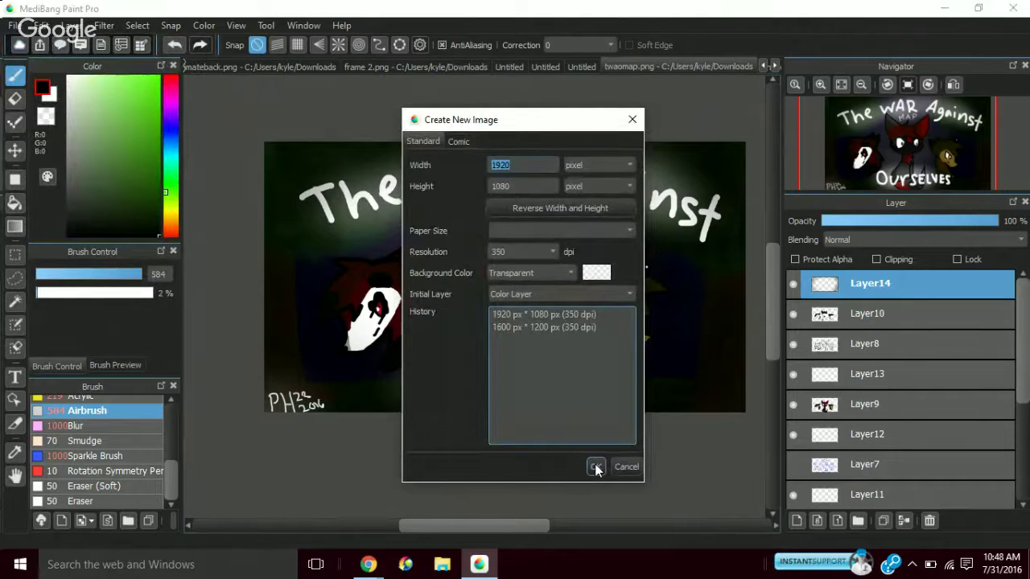
left_click(595, 468)
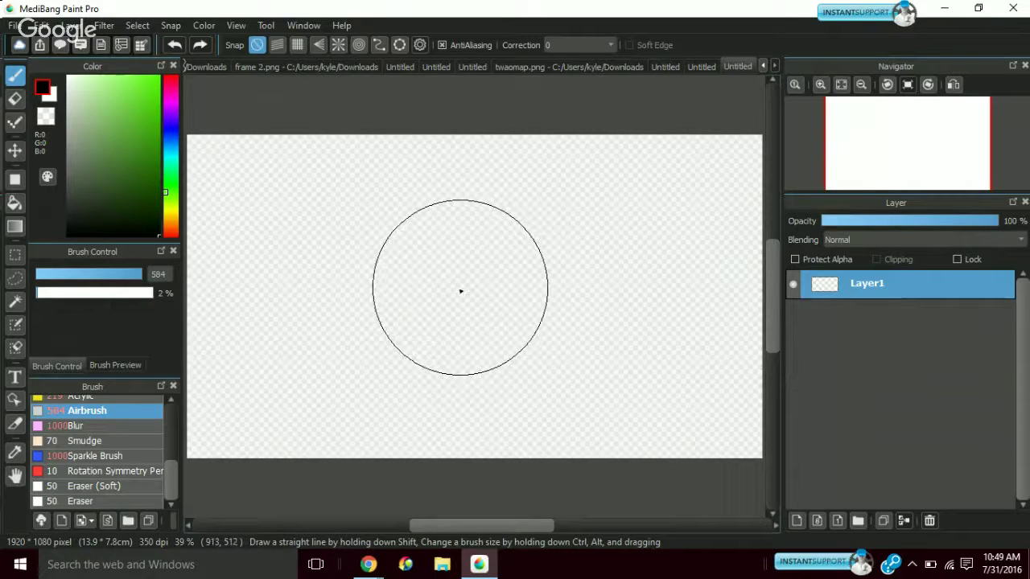
Airbrush a soft black spot near the centre of the blank canvas and add a new layer above Layer1
mouse_move(460, 289)
left_mouse_down()
mouse_move(451, 287)
mouse_move(461, 280)
mouse_move(462, 300)
mouse_move(462, 285)
mouse_move(444, 290)
mouse_move(461, 286)
left_mouse_up()
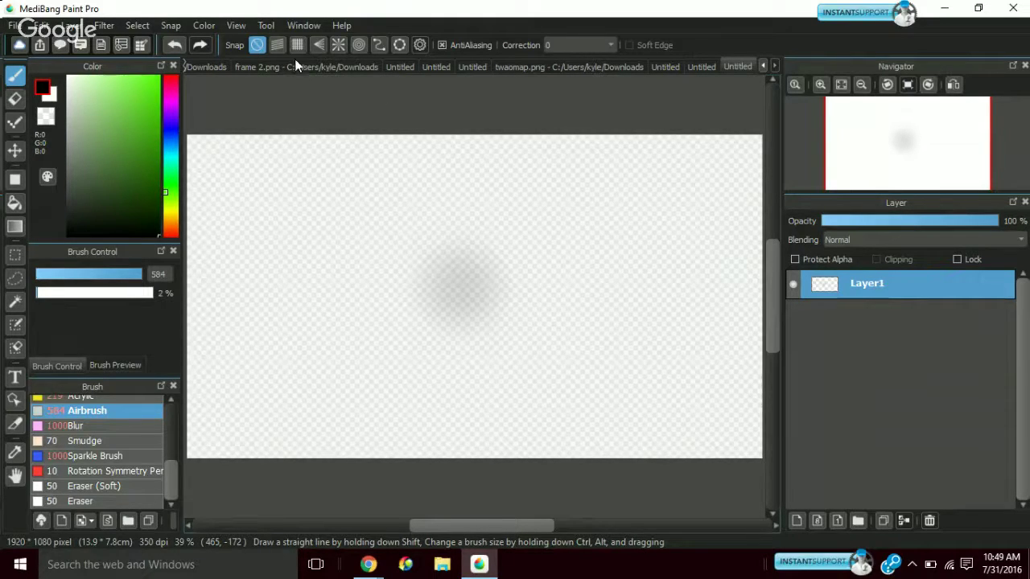
left_click(70, 29)
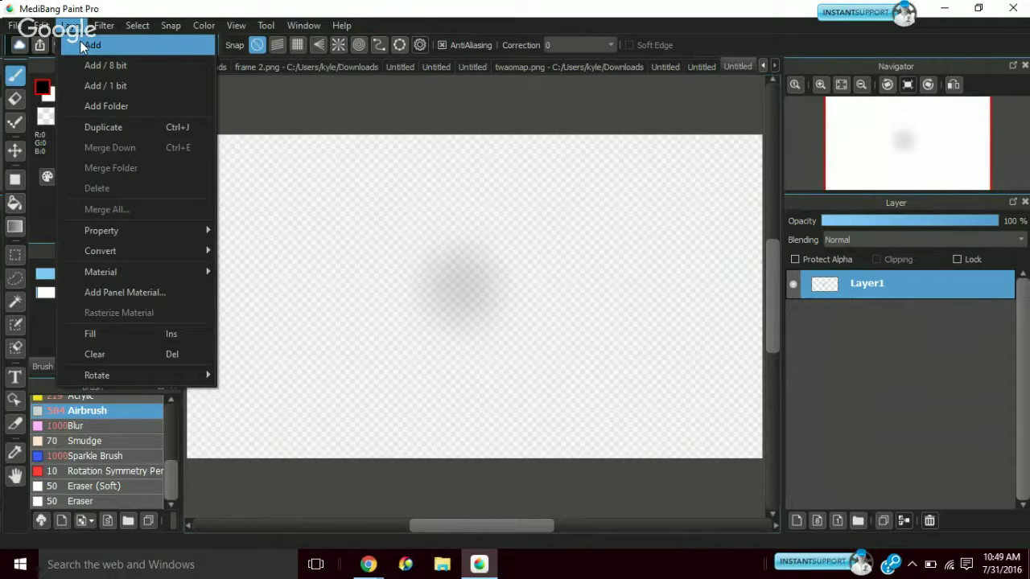
left_click(81, 45)
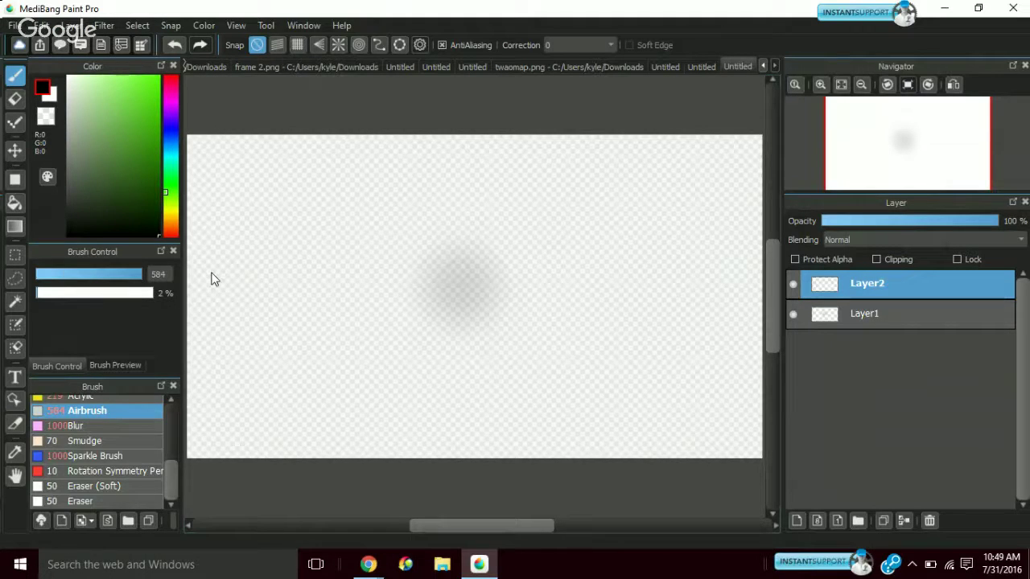
Set the brush colour to dark blue (R0 G14 B176) and sketch an eared head outline over the grey spot with the Pencil
scroll(170, 419, "up", 5)
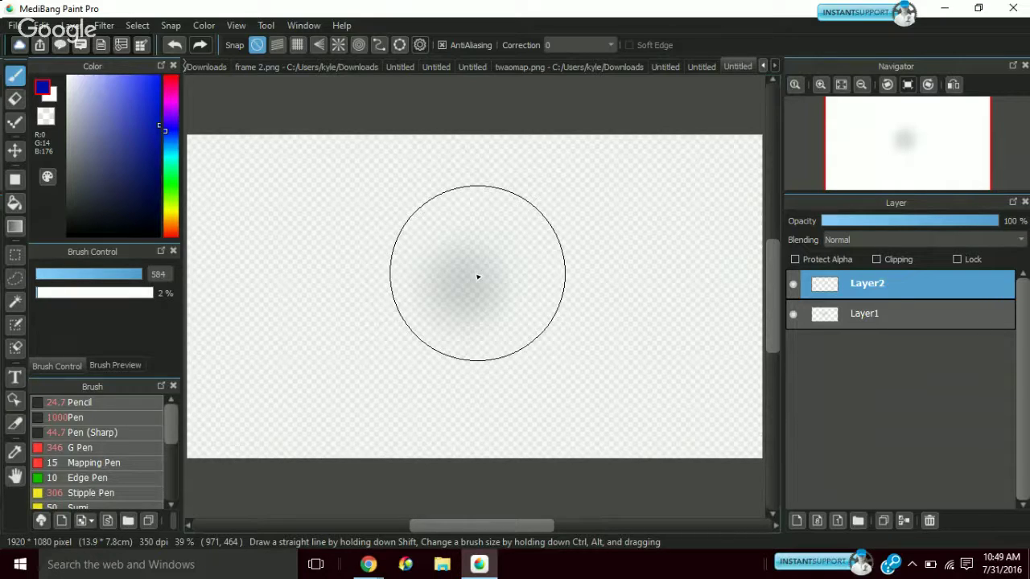
left_click(80, 403)
left_click_drag(494, 231, 591, 178)
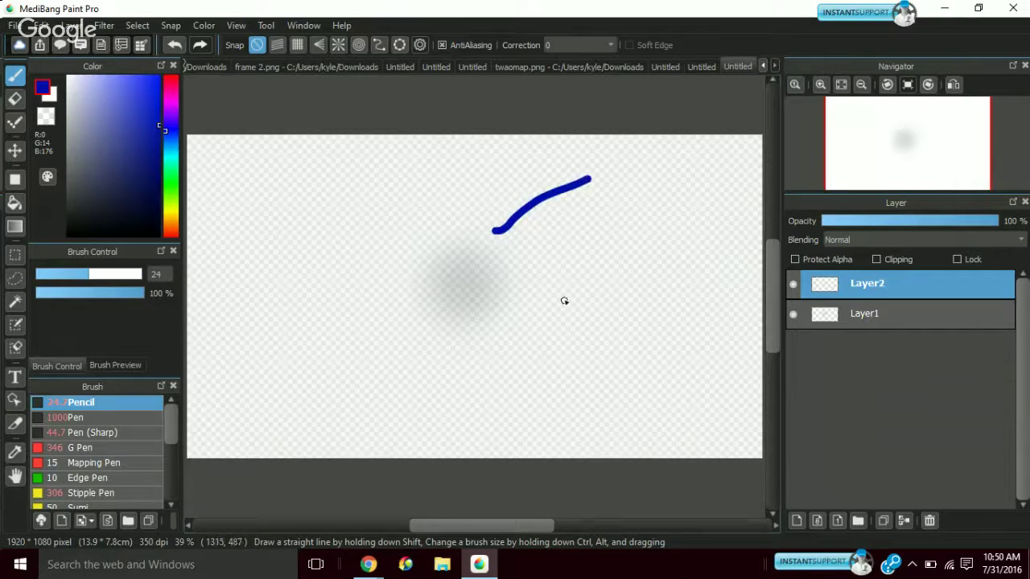
mouse_move(549, 303)
left_mouse_down()
mouse_move(573, 268)
mouse_move(590, 169)
left_mouse_up()
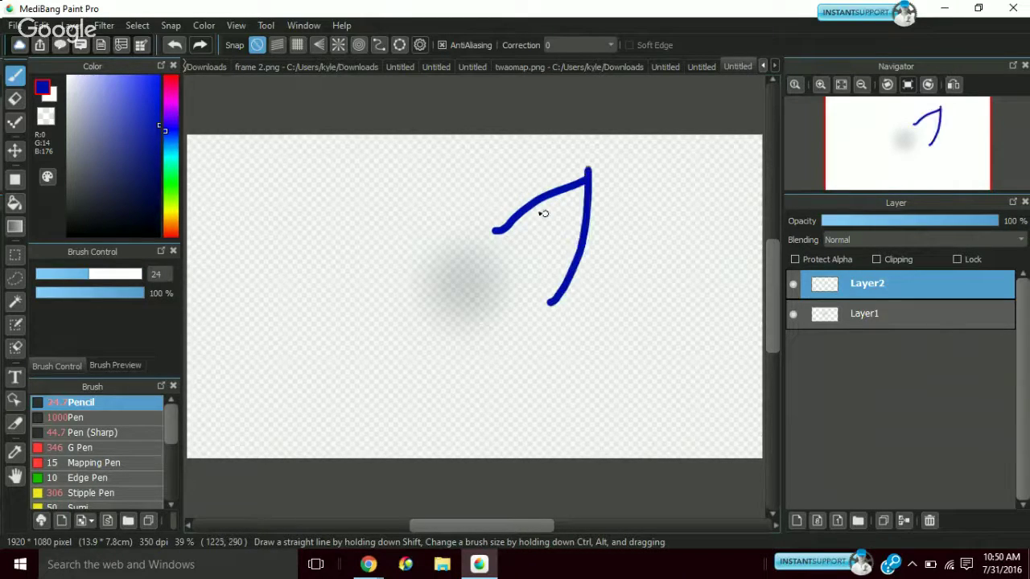
mouse_move(429, 239)
left_mouse_down()
mouse_move(468, 160)
mouse_move(499, 224)
mouse_move(433, 233)
mouse_move(449, 273)
mouse_move(497, 295)
left_mouse_up()
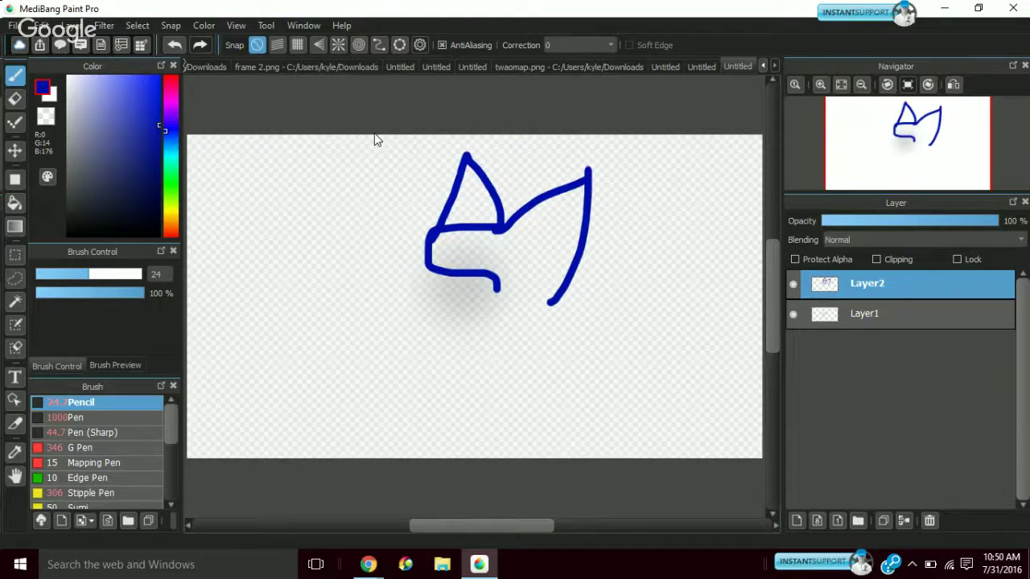
Undo all the blue sketch strokes, then try a single curved stroke beside the grey spot and undo it too
left_click(174, 47)
left_click(173, 47)
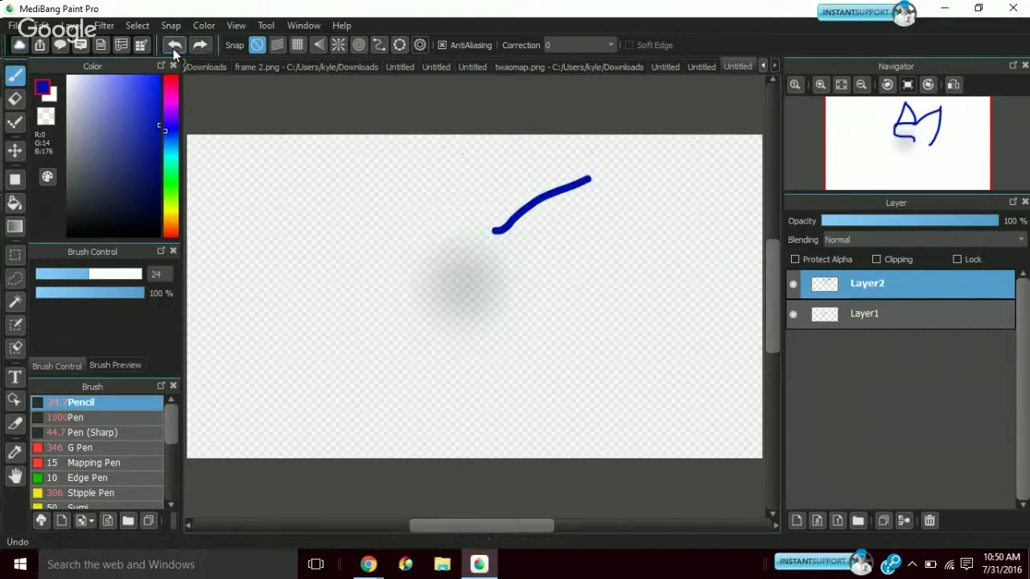
left_click(176, 51)
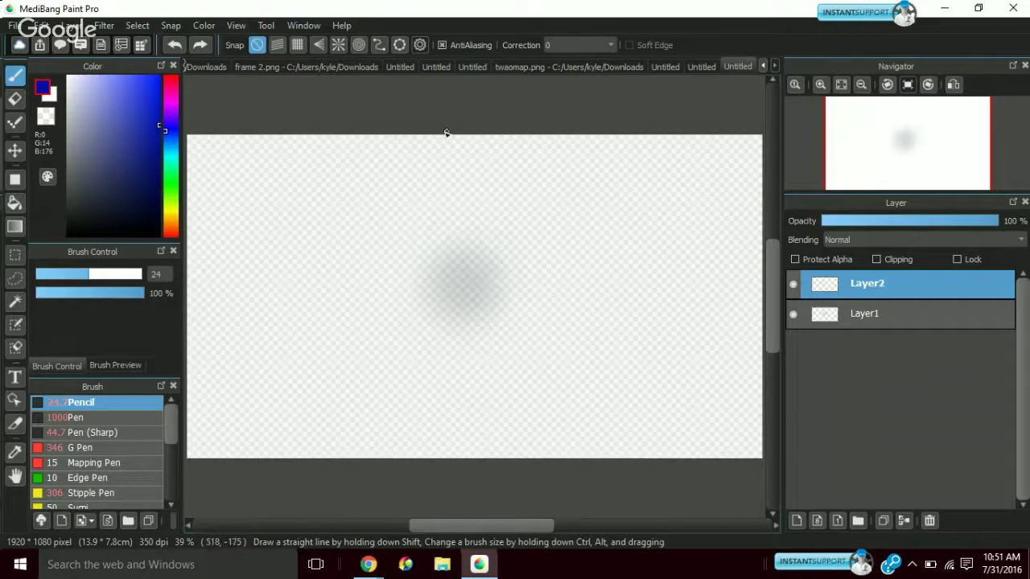
left_click_drag(504, 242, 531, 360)
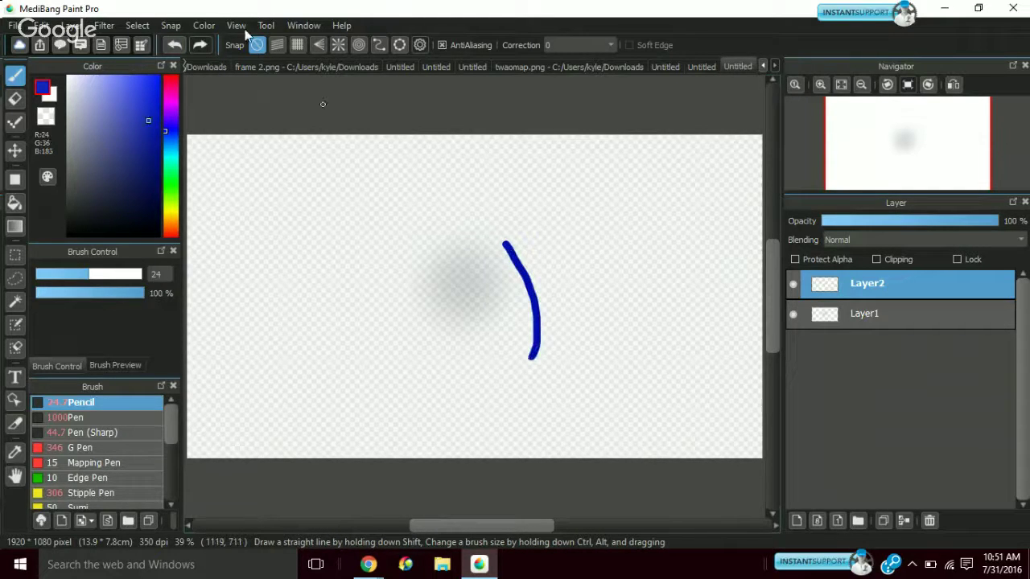
left_click(176, 44)
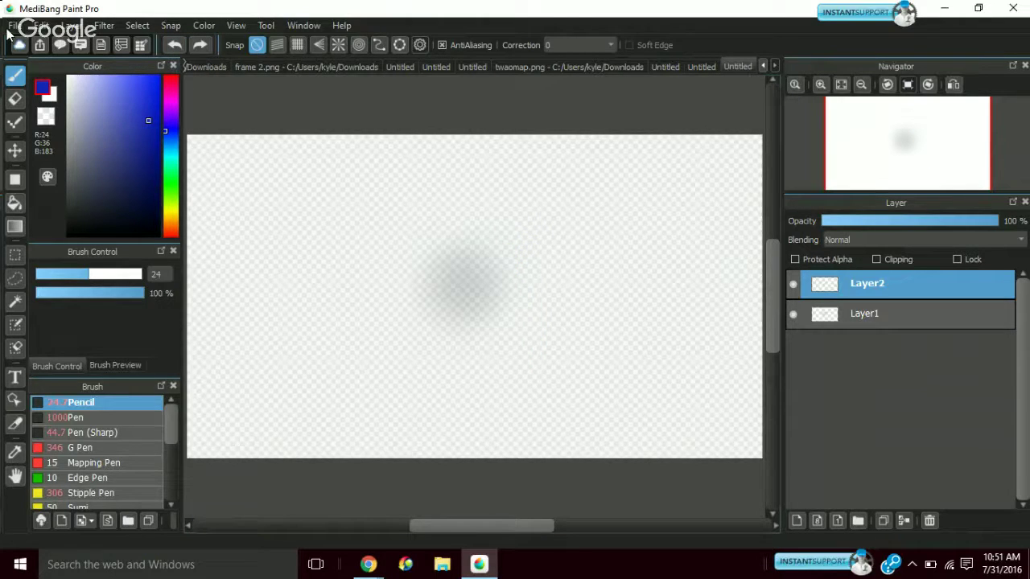
Create another new 1920 × 1080 pixel image at 350 dpi with a transparent background and a colour initial layer
key("e")
key("ctrl+n")
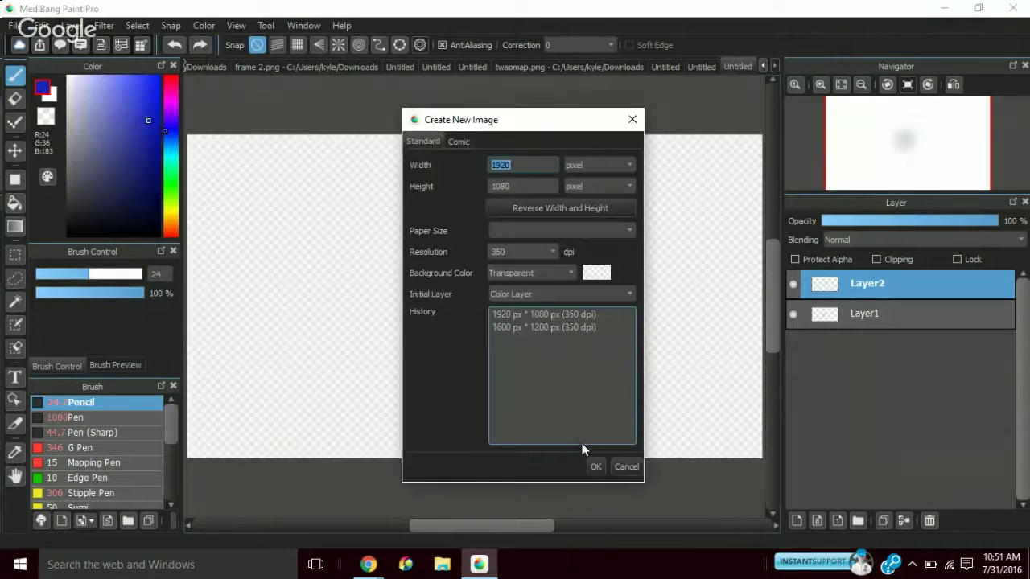
left_click(595, 468)
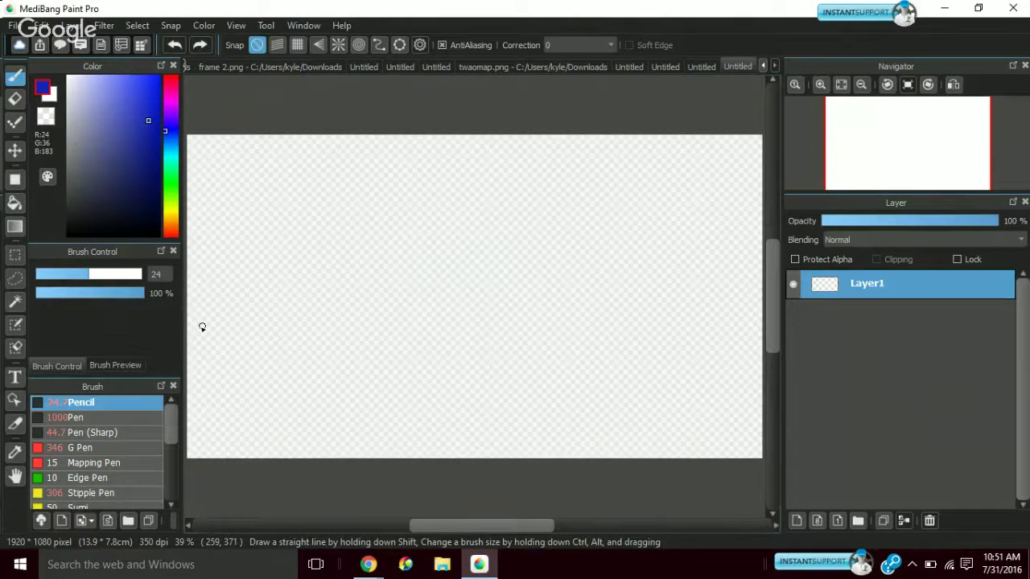
Switch to the Watercolor (Wet) brush, stamp a trial solid blue disc near the canvas centre and undo it
scroll(153, 434, "down", 4)
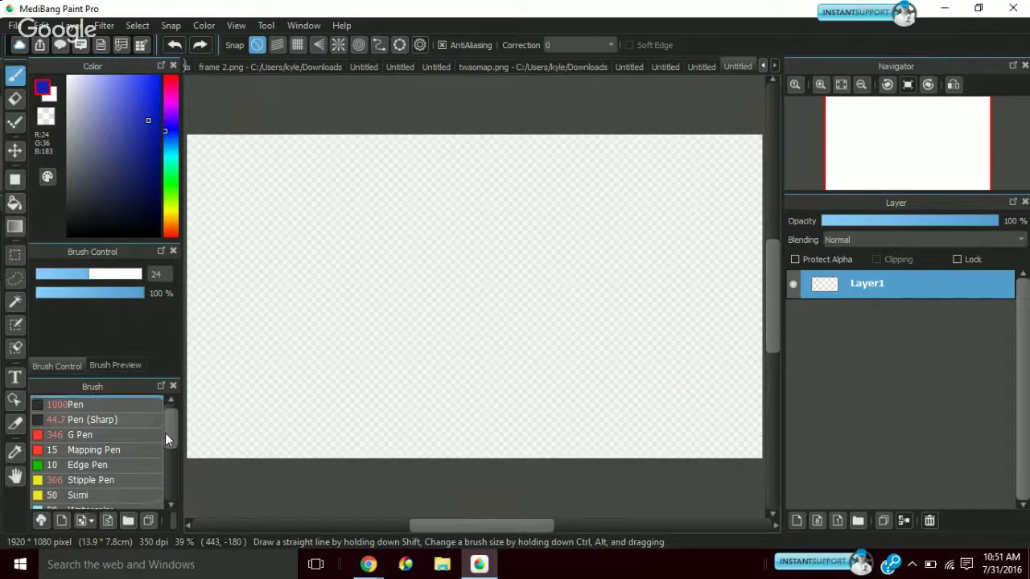
left_click(120, 452)
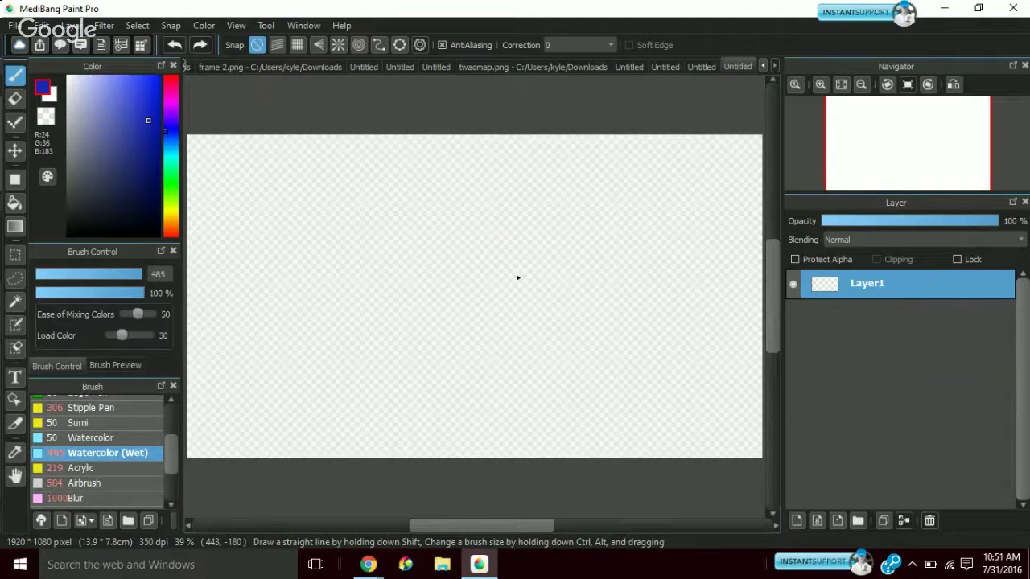
left_click(490, 272)
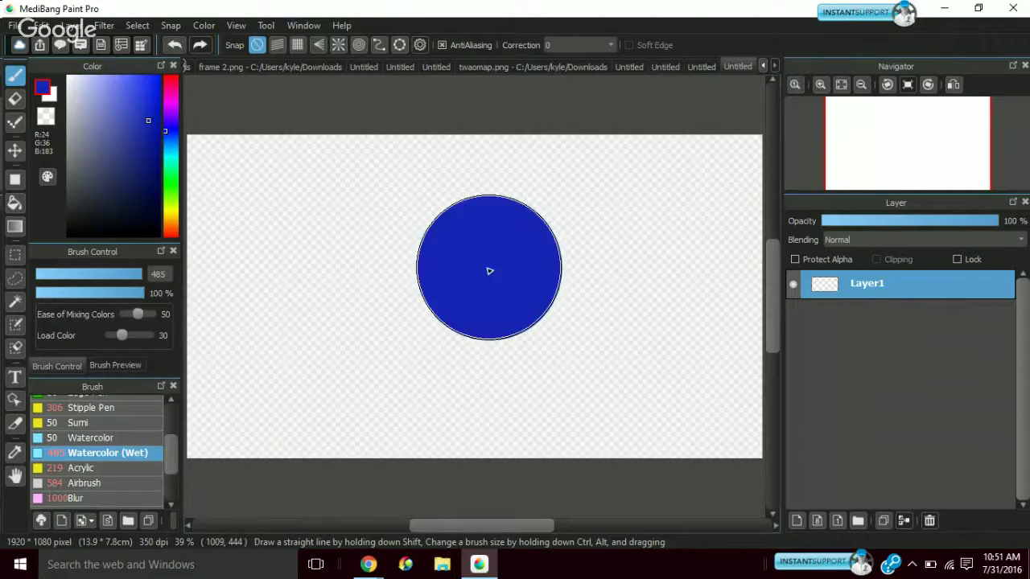
left_click(175, 45)
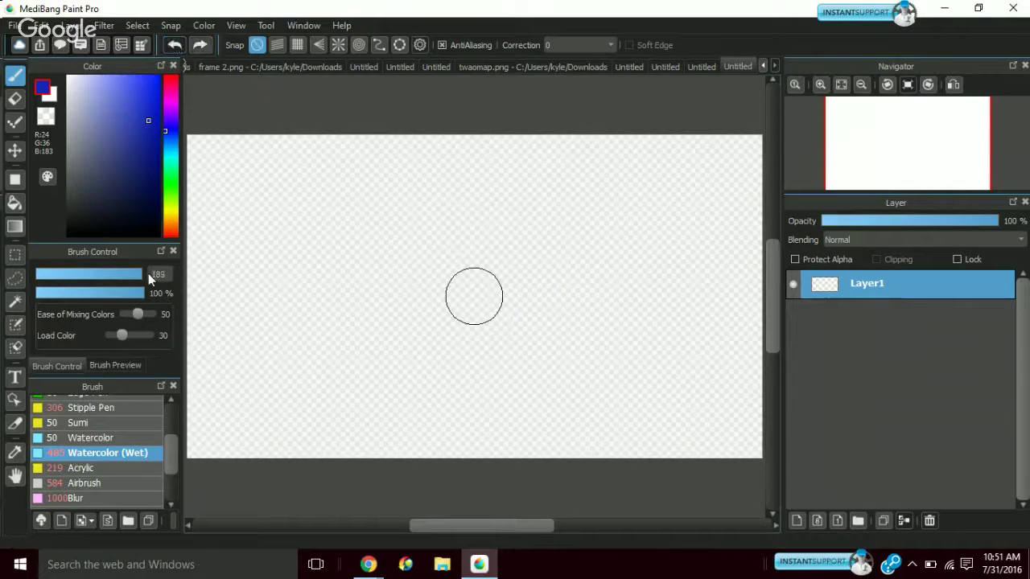
Set the brush size to 421 and its opacity to 42%, and stamp a translucent blue circle in the canvas's upper middle
left_click_drag(149, 278, 178, 272)
left_click(109, 294)
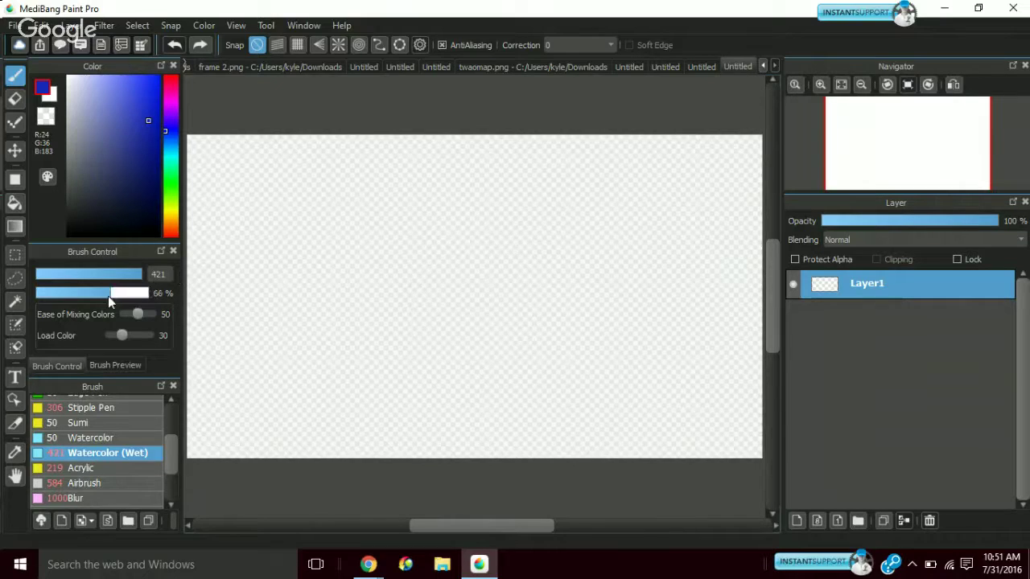
left_click_drag(108, 296, 81, 295)
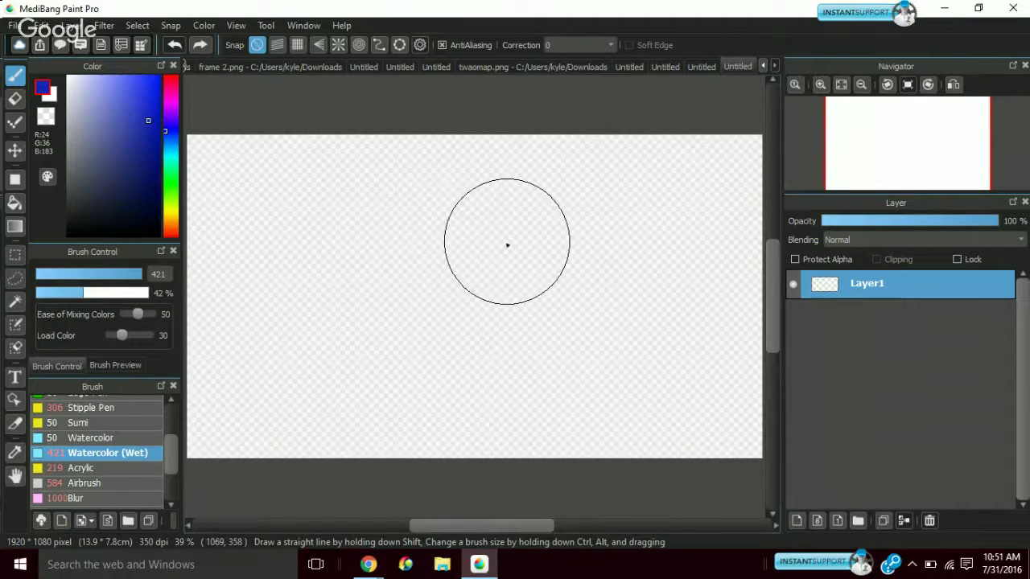
left_click_drag(470, 234, 467, 234)
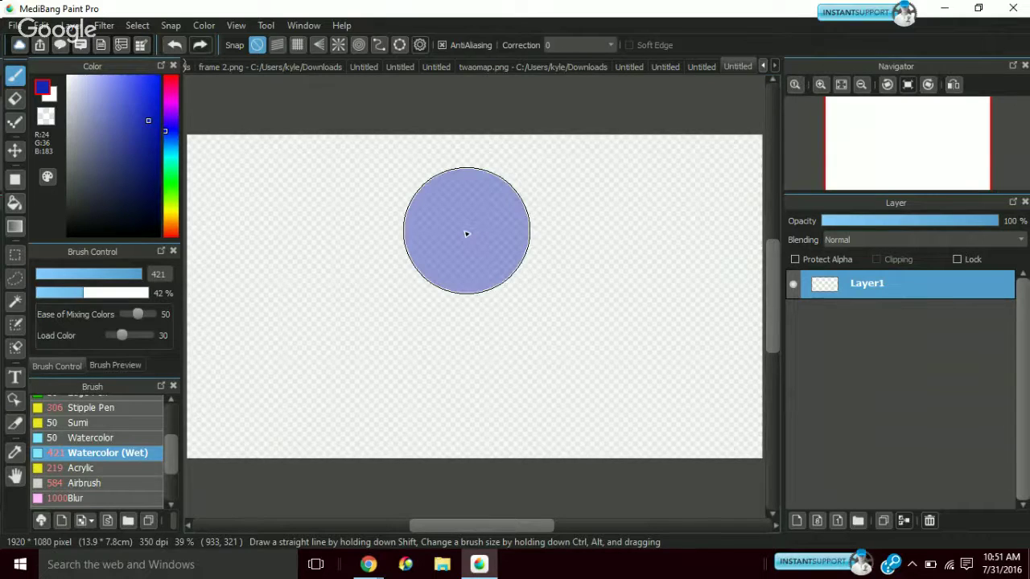
Add a new layer above Layer1 and switch to the Pencil in pure red (R255 G0 B0)
left_click(15, 25)
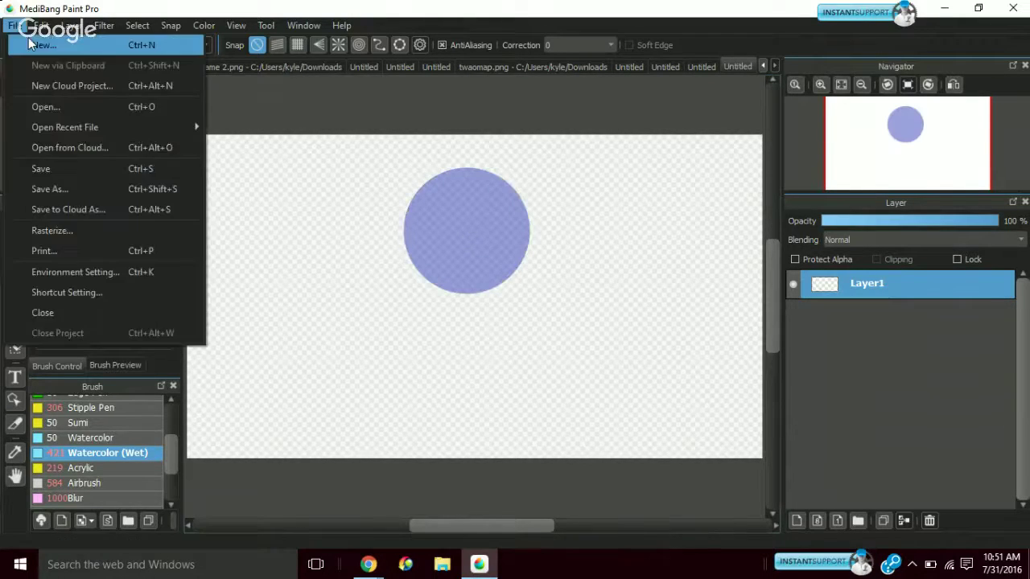
left_click(72, 39)
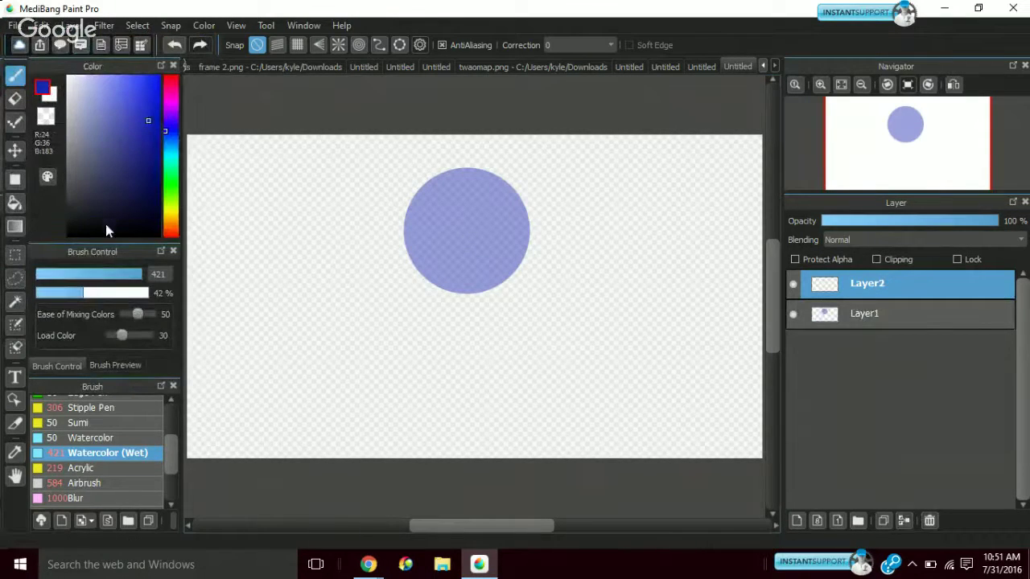
scroll(161, 444, "up", 3)
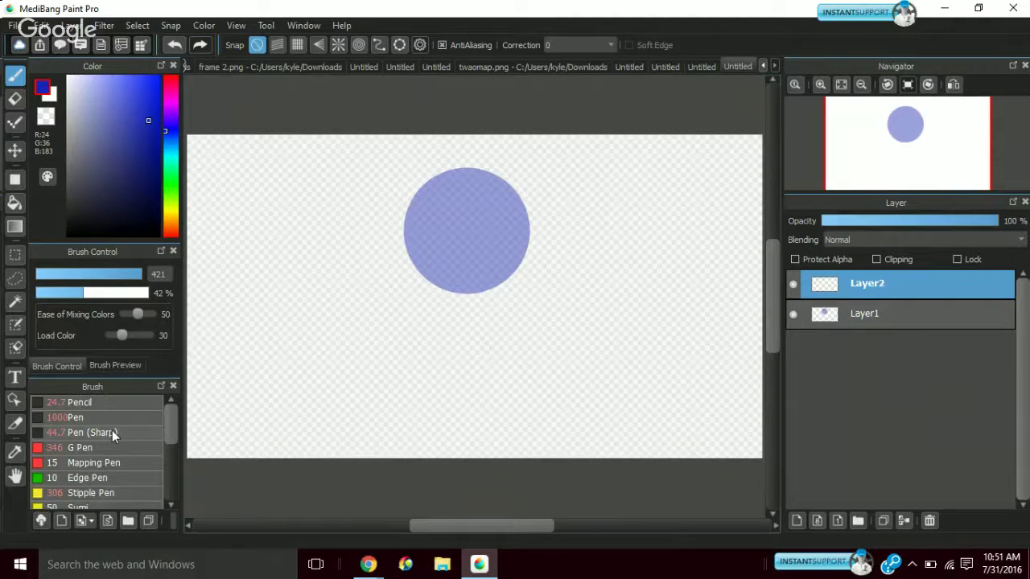
left_click(104, 404)
left_click(171, 78)
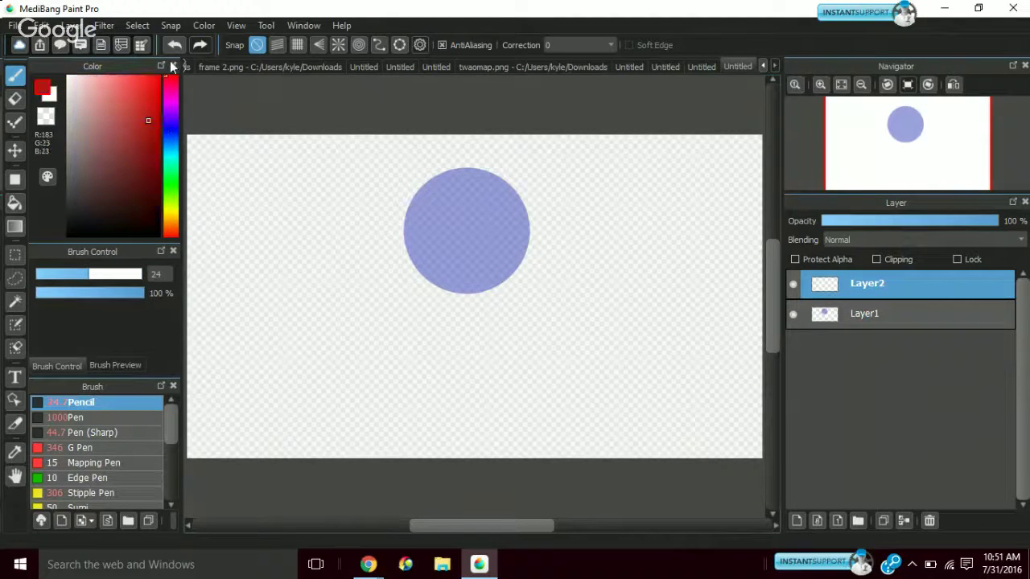
left_click(160, 76)
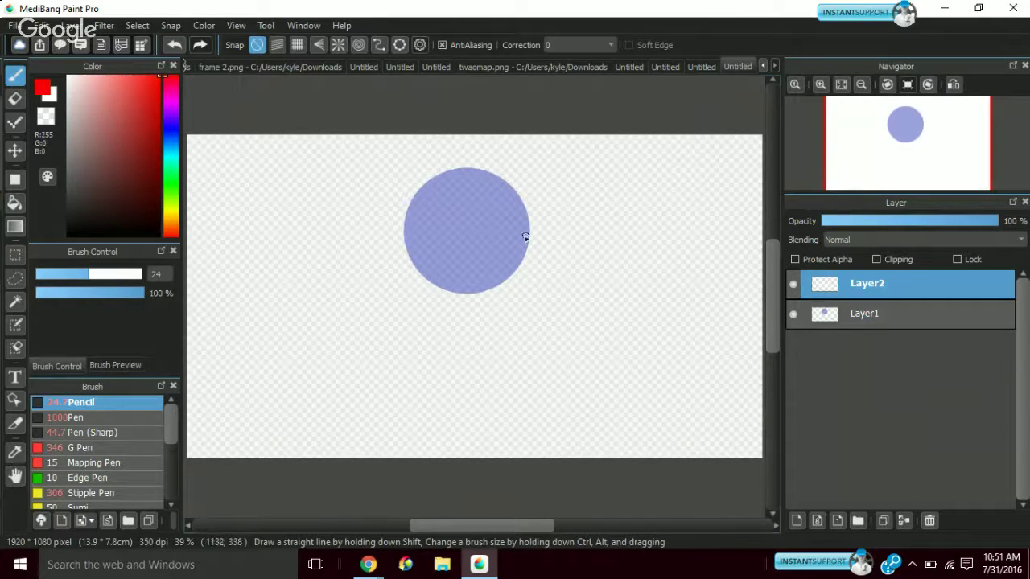
Sketch a red side-view animal around the blue circle, with a pointed ear, muzzle, jaw and curled body
left_click_drag(524, 236, 526, 138)
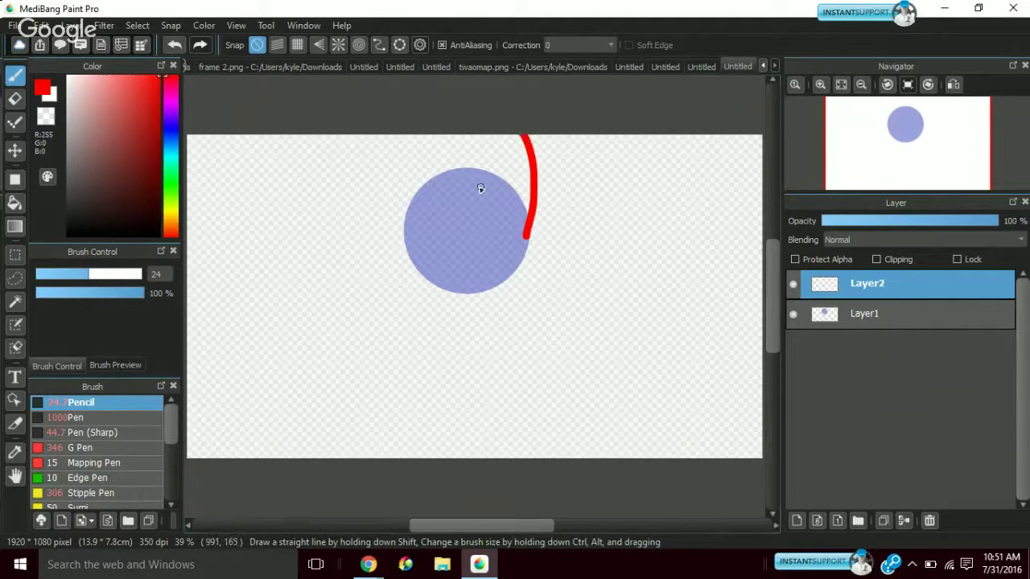
left_click_drag(466, 182, 517, 116)
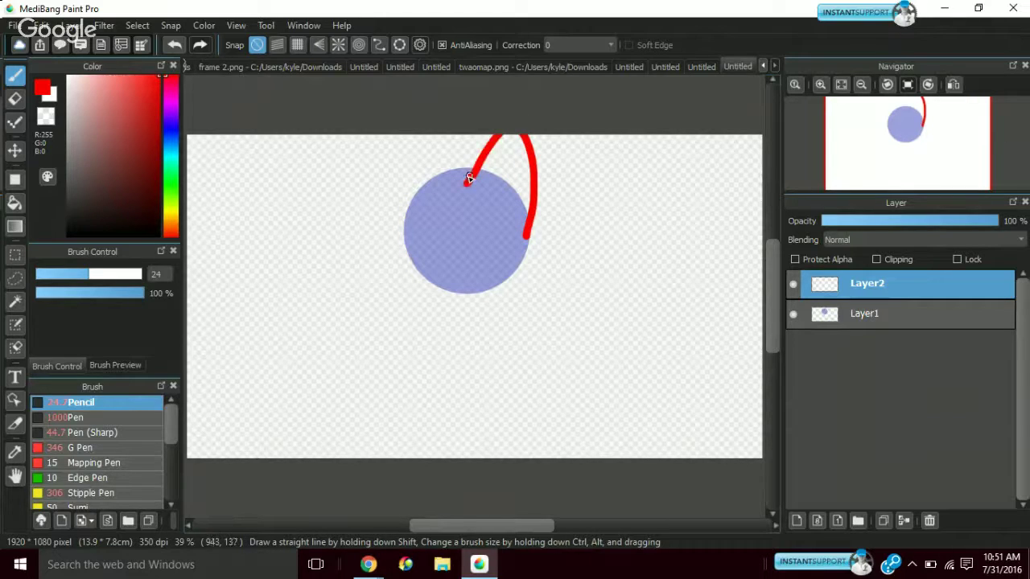
mouse_move(466, 181)
left_mouse_down()
mouse_move(383, 160)
mouse_move(418, 181)
mouse_move(359, 229)
mouse_move(354, 264)
mouse_move(427, 230)
mouse_move(406, 247)
mouse_move(443, 245)
mouse_move(408, 245)
mouse_move(409, 279)
mouse_move(387, 299)
mouse_move(431, 317)
mouse_move(487, 294)
left_mouse_up()
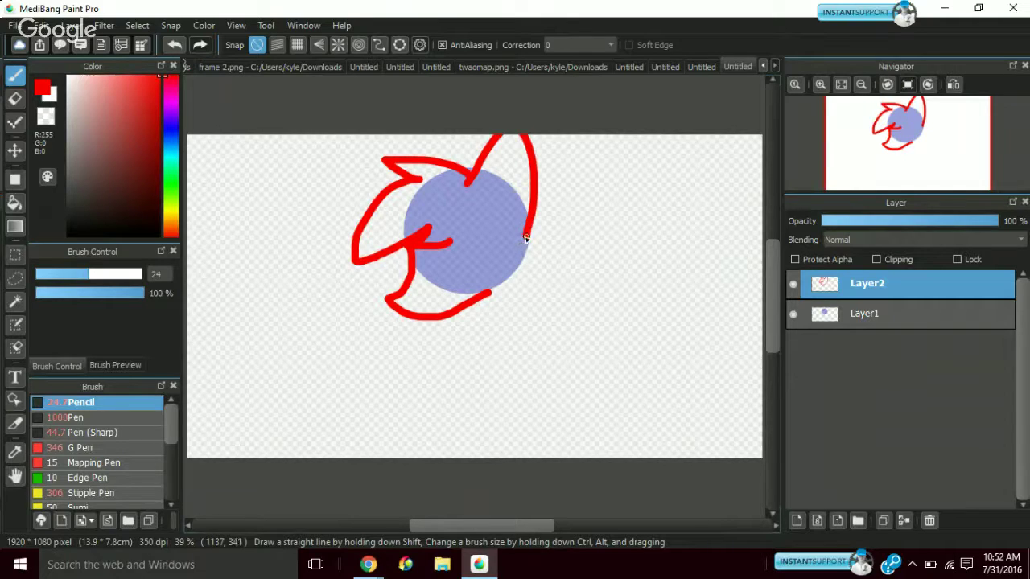
mouse_move(524, 233)
left_mouse_down()
mouse_move(601, 297)
mouse_move(622, 403)
mouse_move(603, 433)
mouse_move(541, 444)
mouse_move(459, 419)
mouse_move(437, 374)
mouse_move(480, 362)
mouse_move(528, 407)
mouse_move(583, 410)
left_mouse_up()
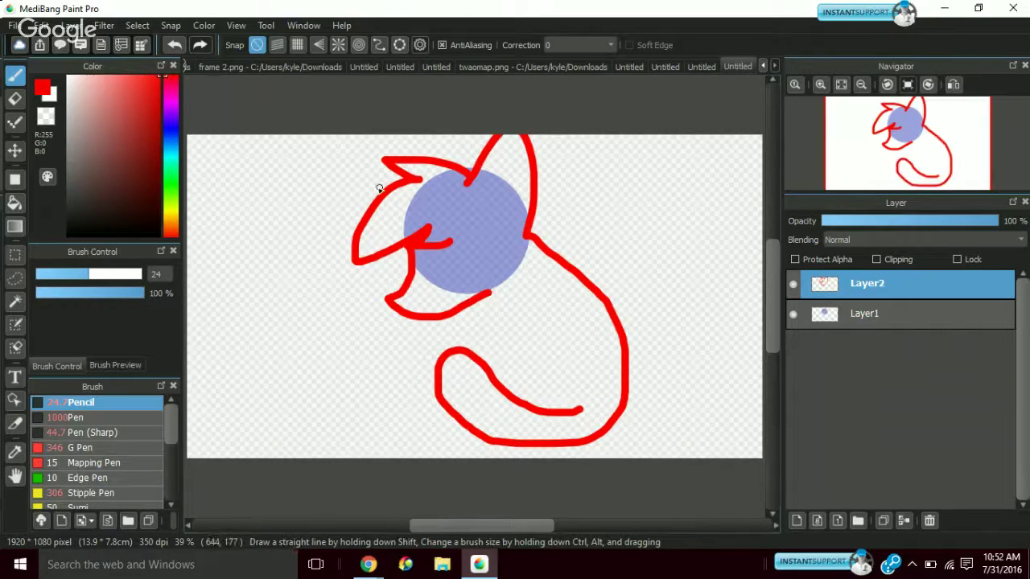
Undo all the red sketch strokes on Layer2
left_click(174, 45)
left_click(175, 45)
left_click(175, 45)
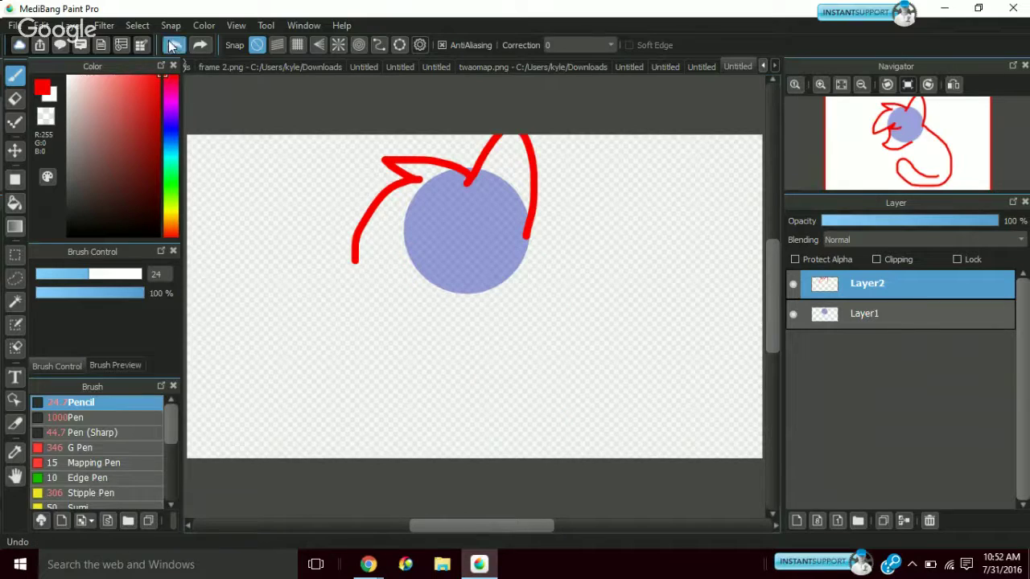
left_click(173, 45)
left_click(174, 45)
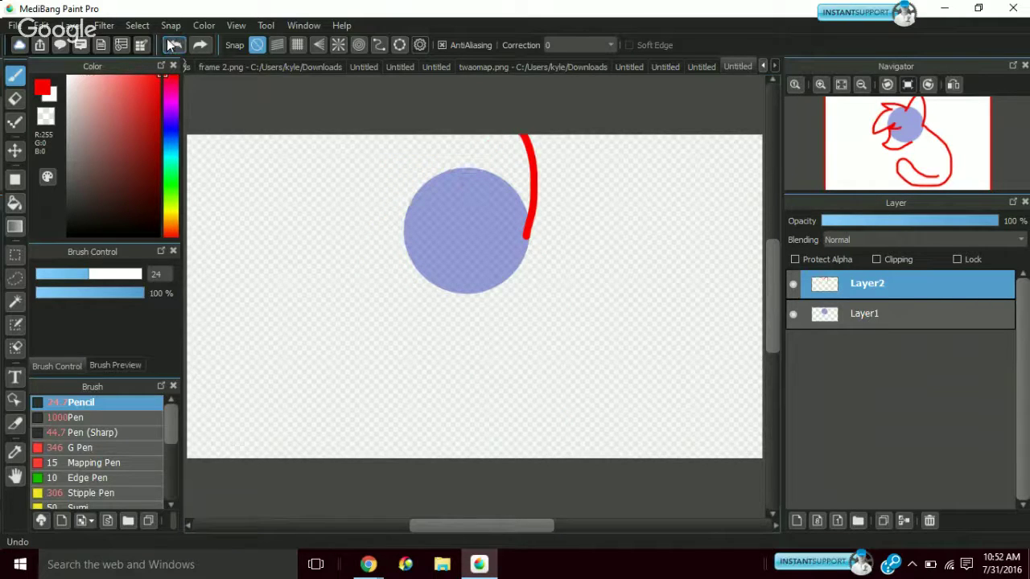
left_click(168, 42)
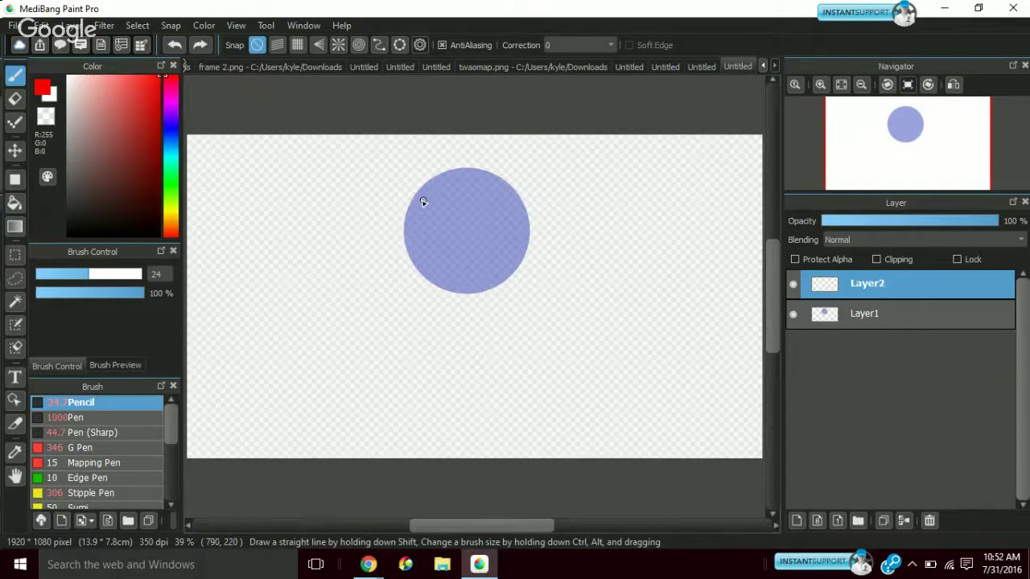
Draw red ear outlines on both sides of the blue circle, and try an eye outline inside it before undoing that stroke
mouse_move(434, 186)
left_mouse_down()
mouse_move(349, 237)
mouse_move(423, 271)
left_mouse_up()
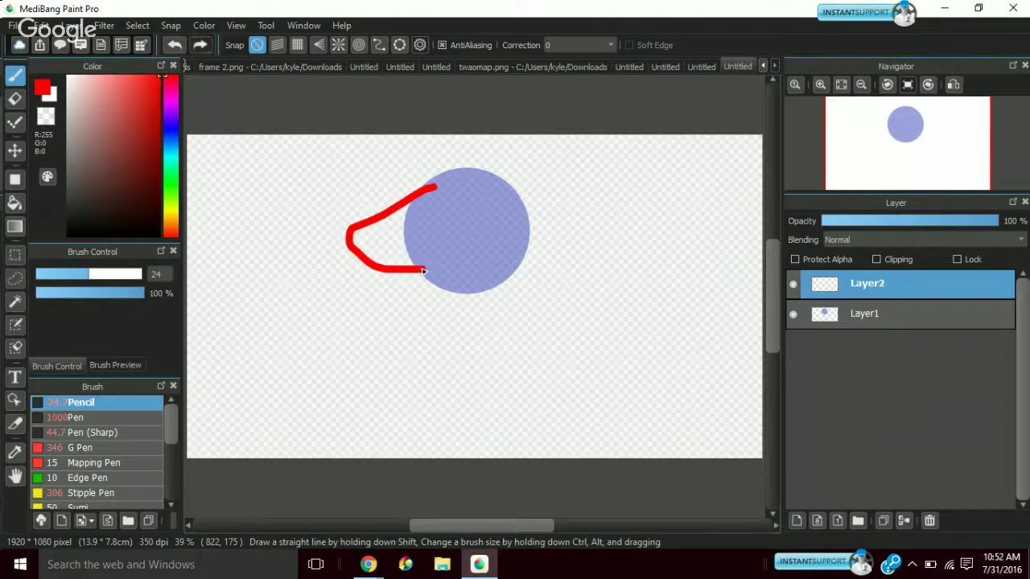
mouse_move(502, 187)
left_mouse_down()
mouse_move(553, 204)
mouse_move(541, 240)
mouse_move(510, 268)
left_mouse_up()
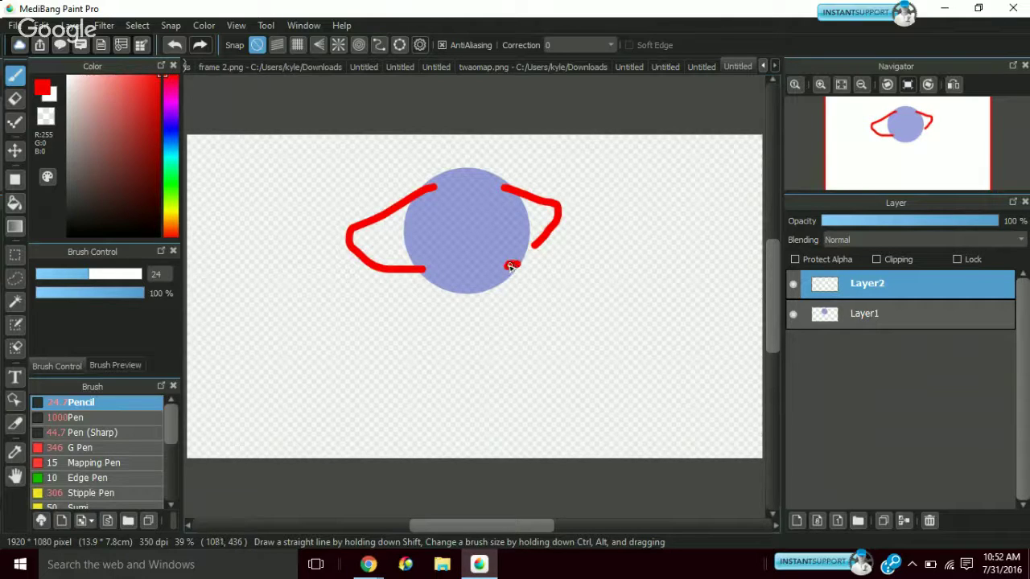
mouse_move(474, 235)
left_mouse_down()
mouse_move(446, 262)
mouse_move(471, 268)
left_mouse_up()
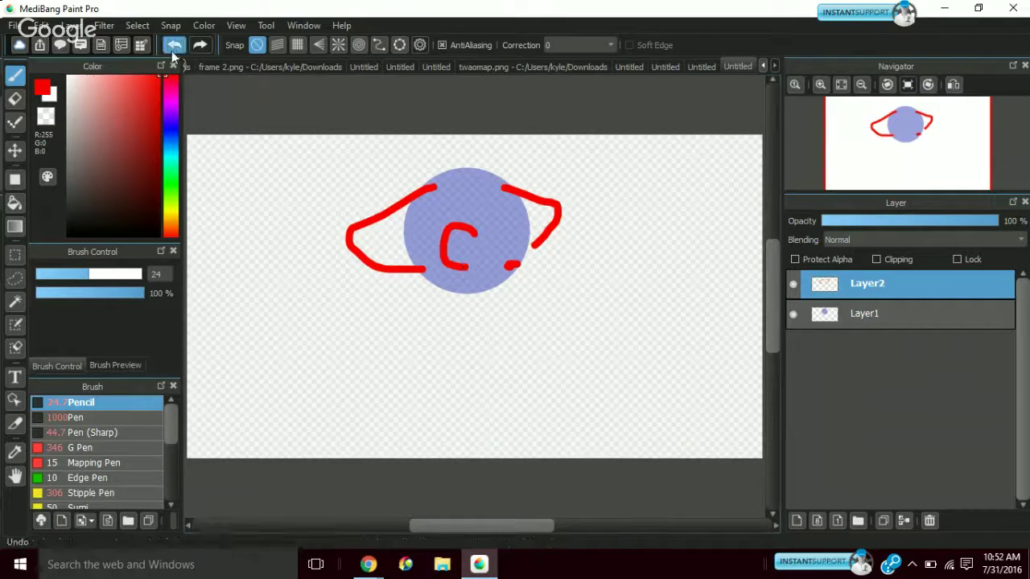
left_click(172, 49)
Draw both red eye outlines with pupils inside the circle and add a short mouth line below them
mouse_move(472, 230)
left_mouse_down()
mouse_move(460, 266)
mouse_move(472, 266)
left_mouse_up()
mouse_move(515, 223)
left_mouse_down()
mouse_move(530, 233)
mouse_move(528, 249)
left_mouse_up()
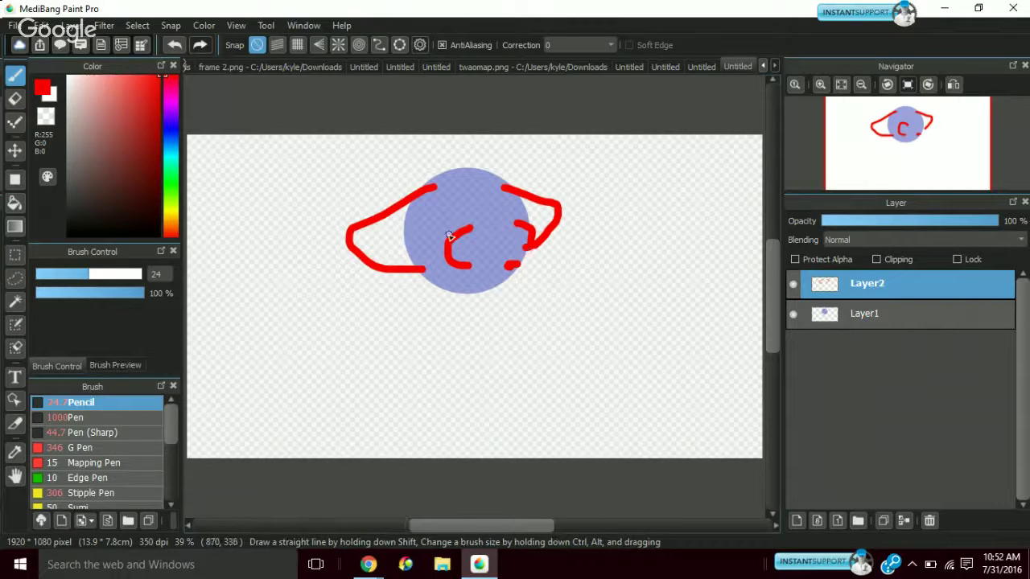
left_click_drag(466, 232, 466, 251)
left_click_drag(523, 229, 528, 240)
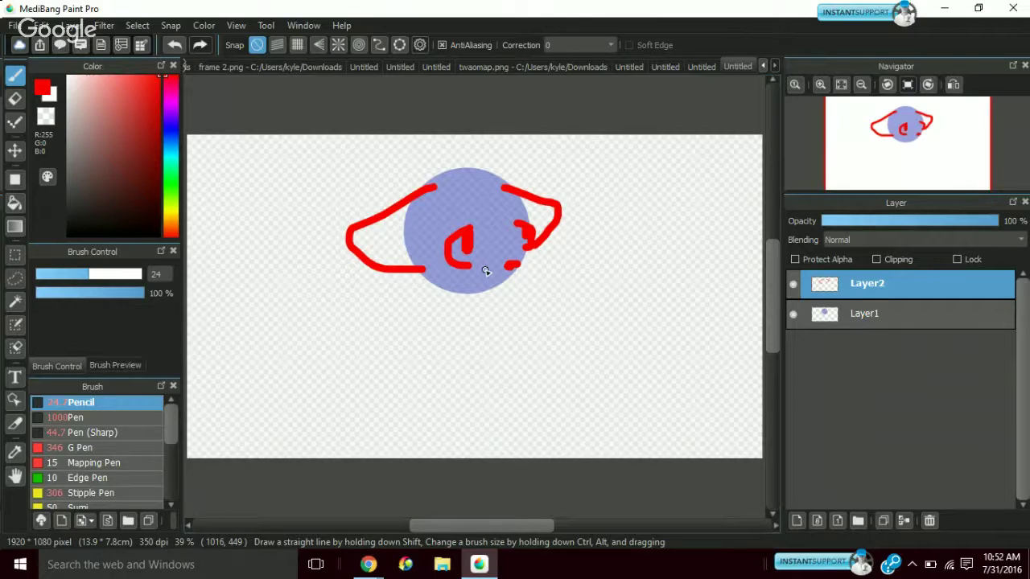
left_click_drag(471, 276, 488, 285)
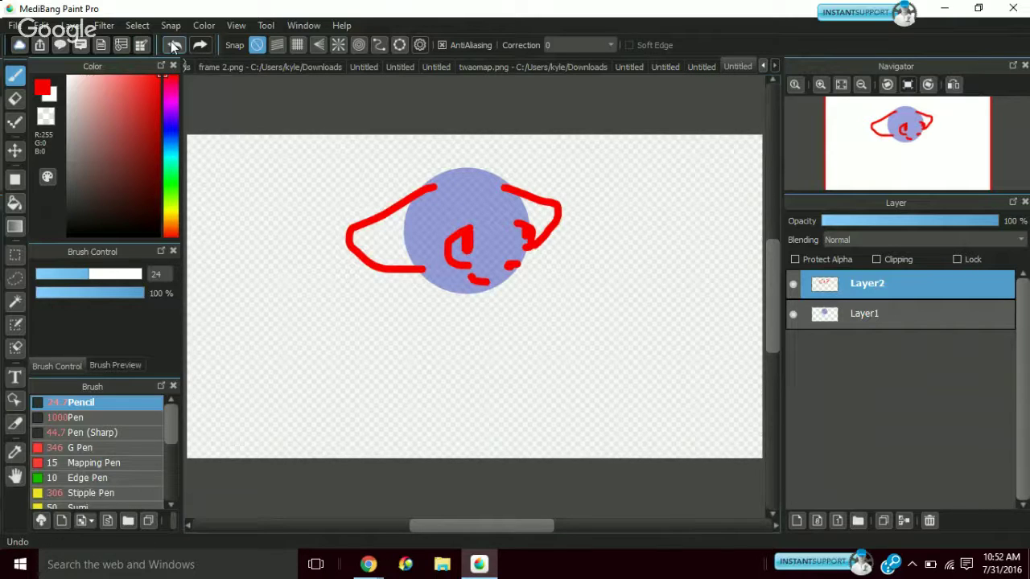
Draw red cheek outlines on both sides of the circle, and a spiky hair tuft with a fringe across the forehead
mouse_move(428, 277)
left_mouse_down()
mouse_move(413, 296)
mouse_move(455, 302)
left_mouse_up()
mouse_move(531, 248)
left_mouse_down()
mouse_move(538, 268)
mouse_move(506, 291)
left_mouse_up()
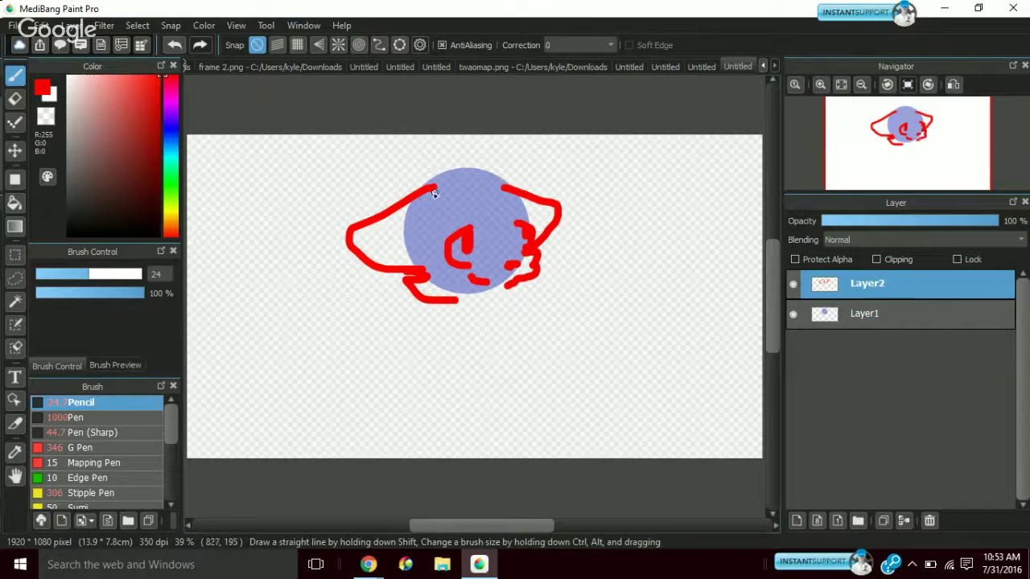
mouse_move(432, 184)
left_mouse_down()
mouse_move(480, 169)
mouse_move(492, 200)
mouse_move(503, 190)
mouse_move(515, 227)
mouse_move(441, 217)
left_mouse_up()
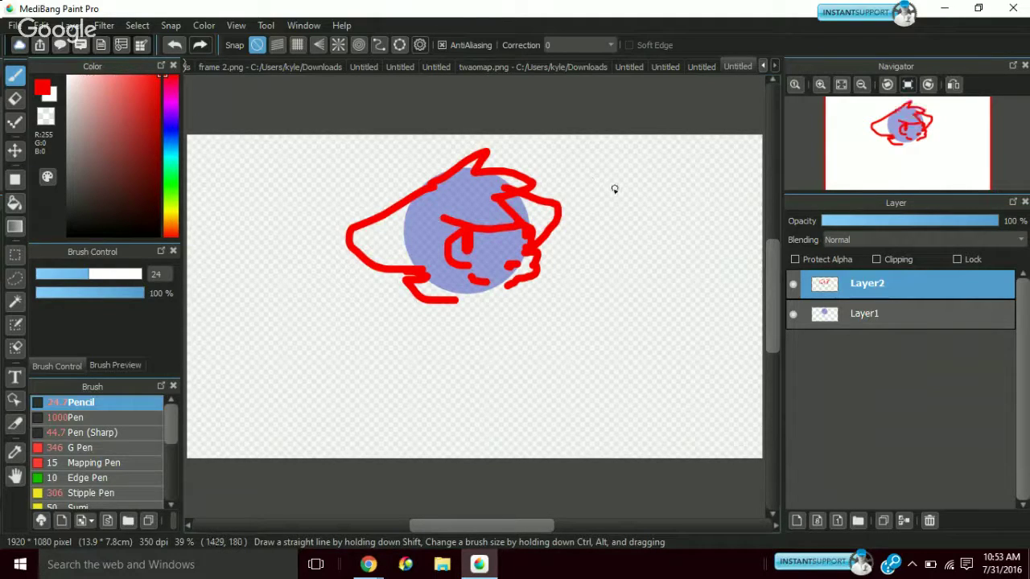
Sketch the red seated body below the head, with a curved back, long pointed tail, haunch line, chest and front legs
mouse_move(449, 295)
left_mouse_down()
mouse_move(468, 314)
mouse_move(418, 365)
mouse_move(400, 411)
mouse_move(480, 455)
mouse_move(632, 394)
mouse_move(612, 375)
mouse_move(528, 373)
mouse_move(428, 420)
left_mouse_up()
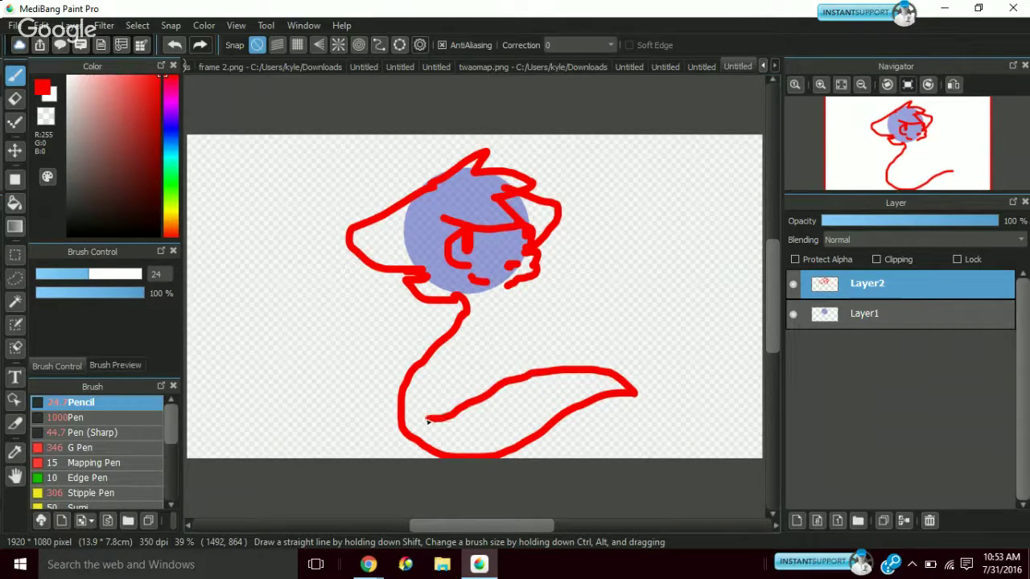
left_click_drag(456, 364, 478, 404)
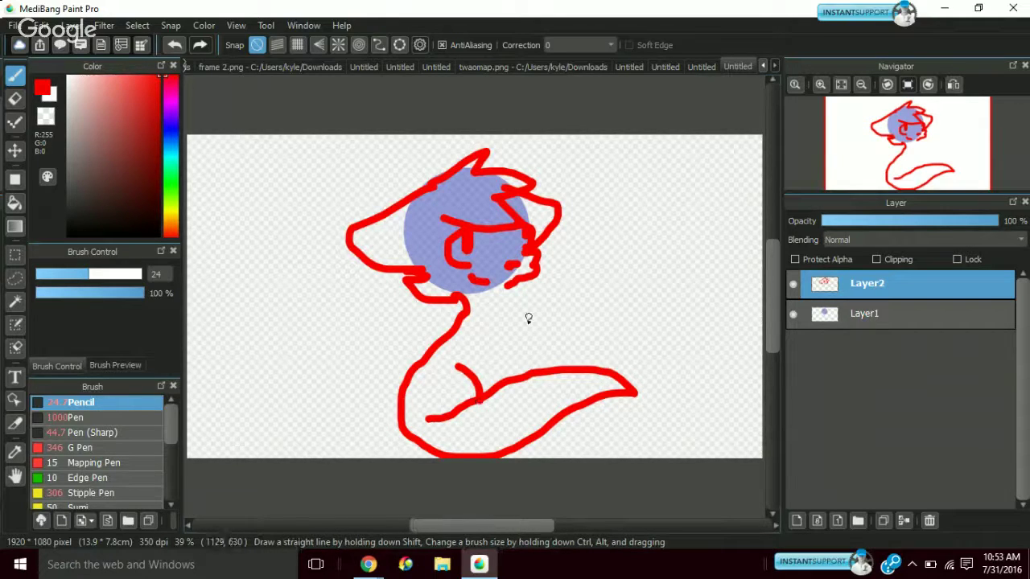
mouse_move(506, 280)
left_mouse_down()
mouse_move(499, 338)
mouse_move(491, 324)
mouse_move(491, 388)
left_mouse_up()
left_click_drag(473, 332, 473, 387)
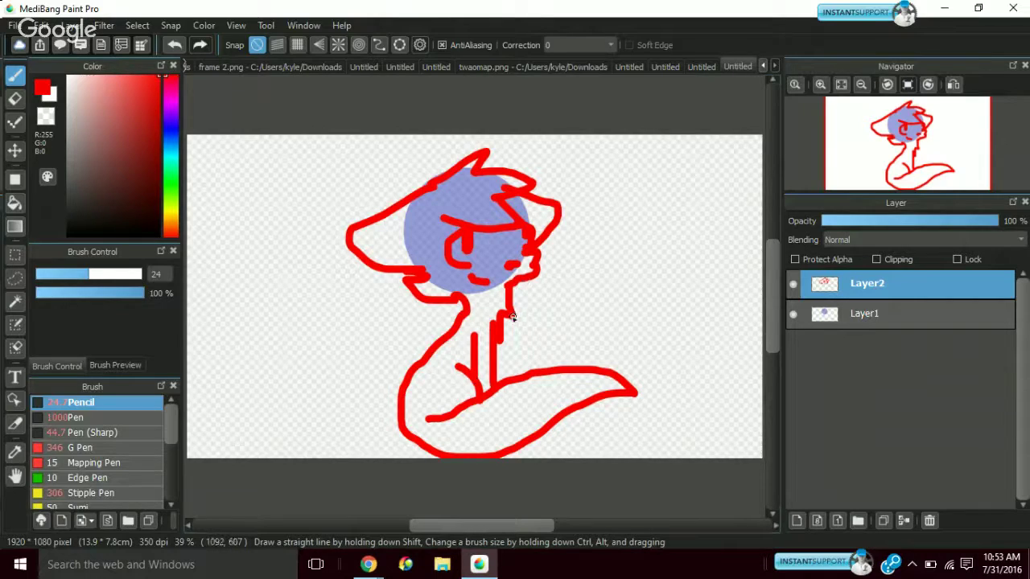
left_click_drag(506, 312, 519, 375)
left_click_drag(494, 360, 504, 390)
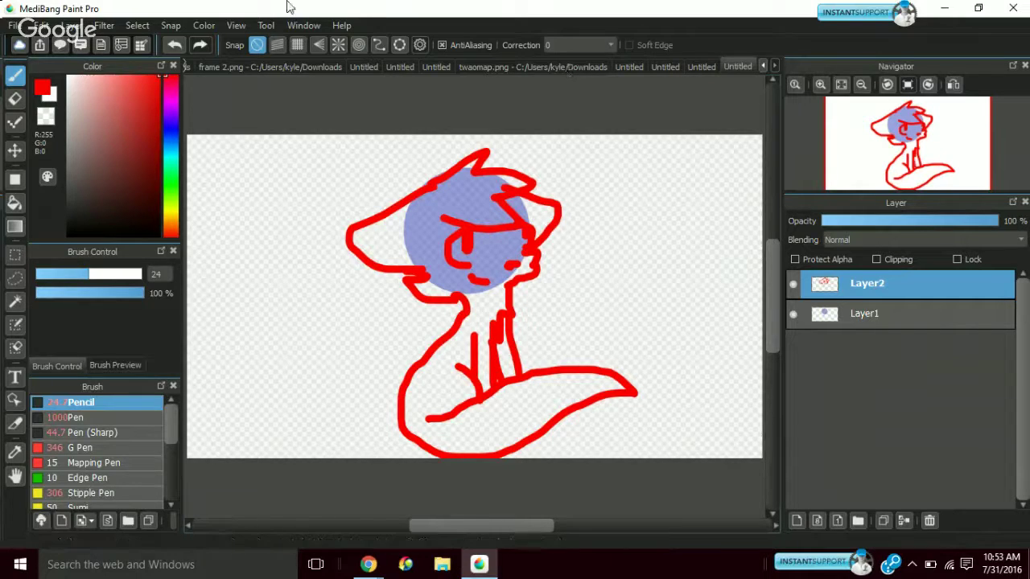
Create a new 1920 × 1080 pixel image at 350 dpi with a transparent background
left_click(38, 25)
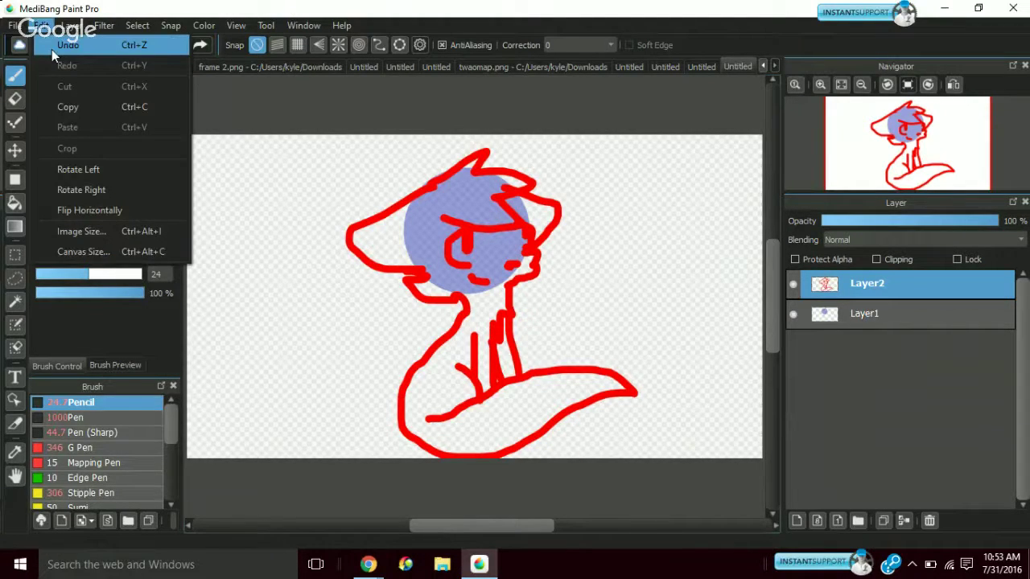
mouse_move(3, 30)
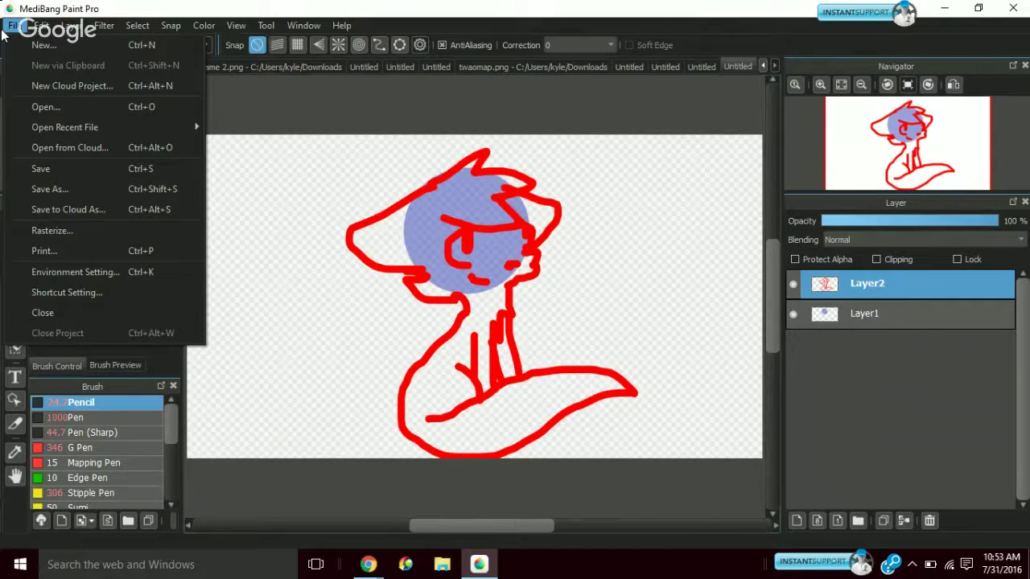
left_click(13, 45)
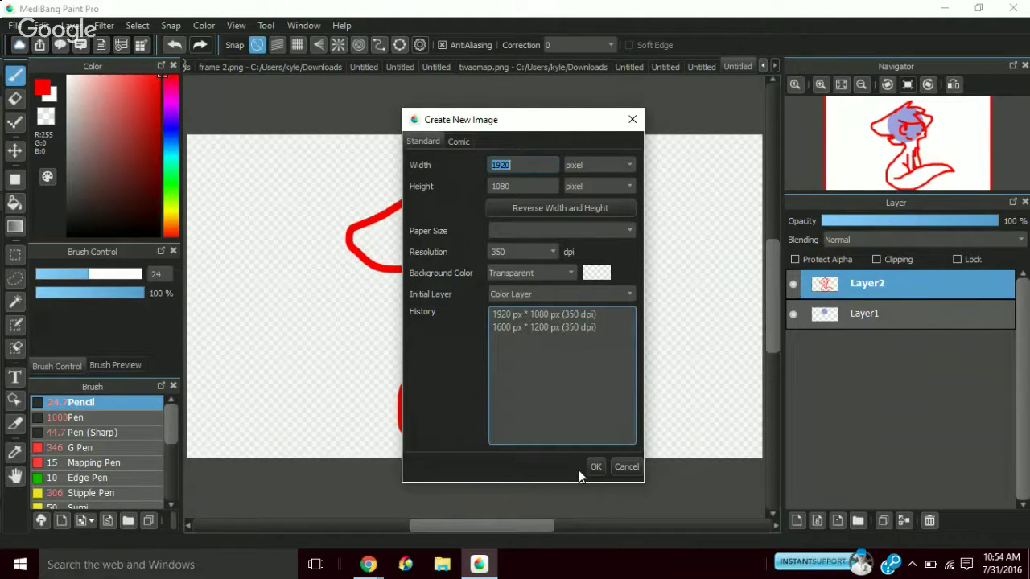
key("Escape")
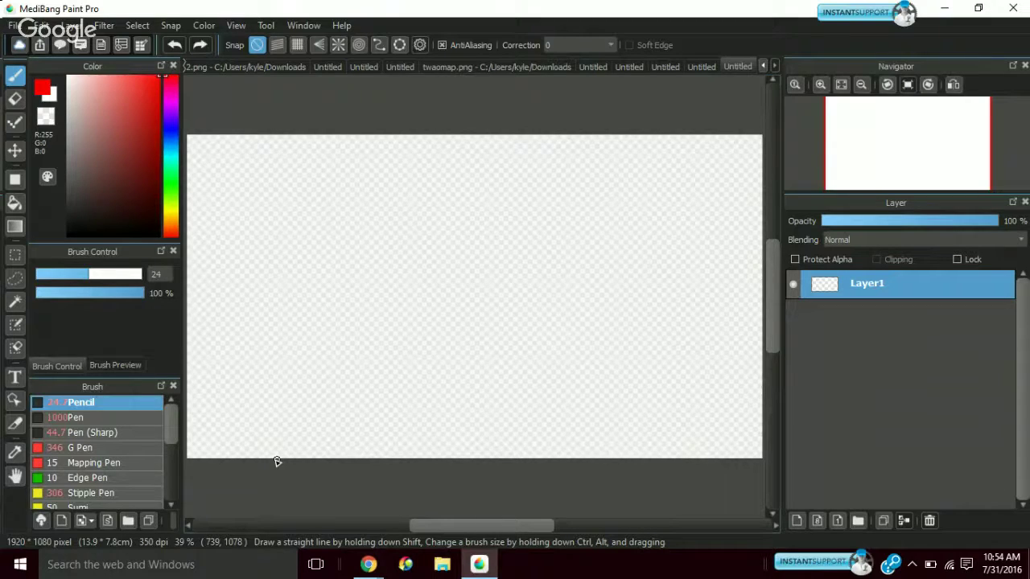
Choose the Pen brush and set its size to 460
left_click(72, 418)
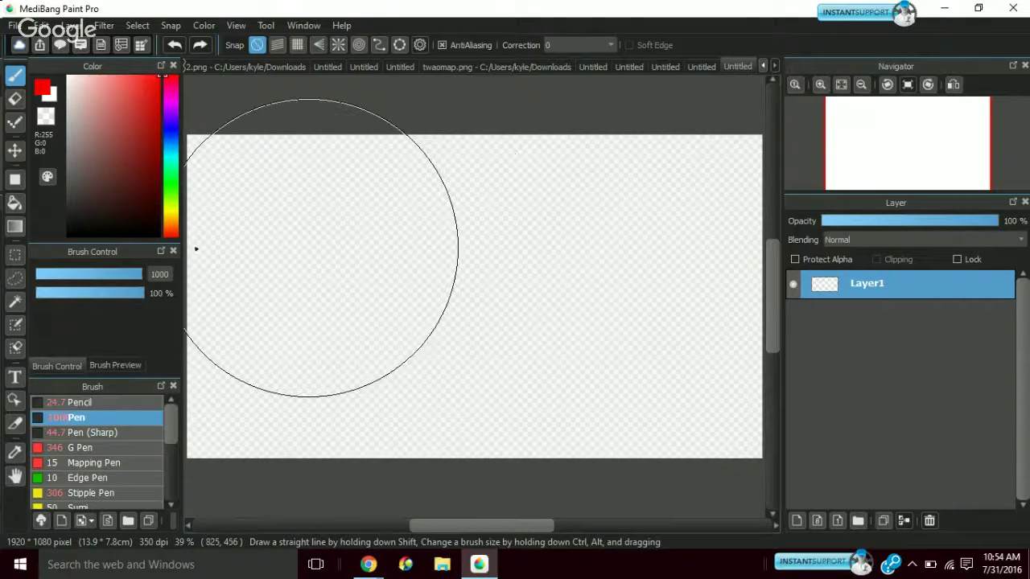
left_click(111, 274)
left_click_drag(111, 274, 135, 275)
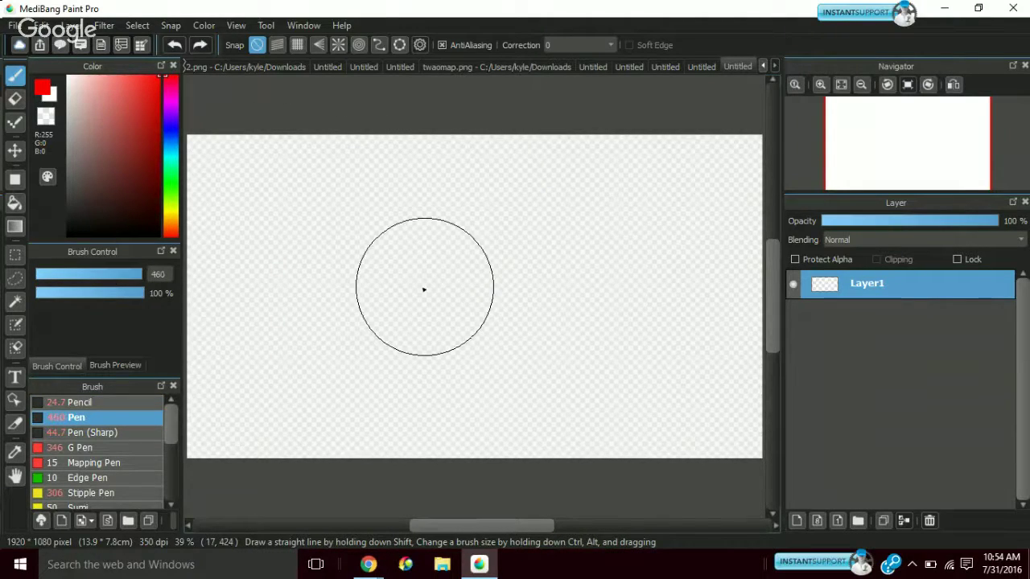
key("x")
left_click_drag(440, 279, 193, 211)
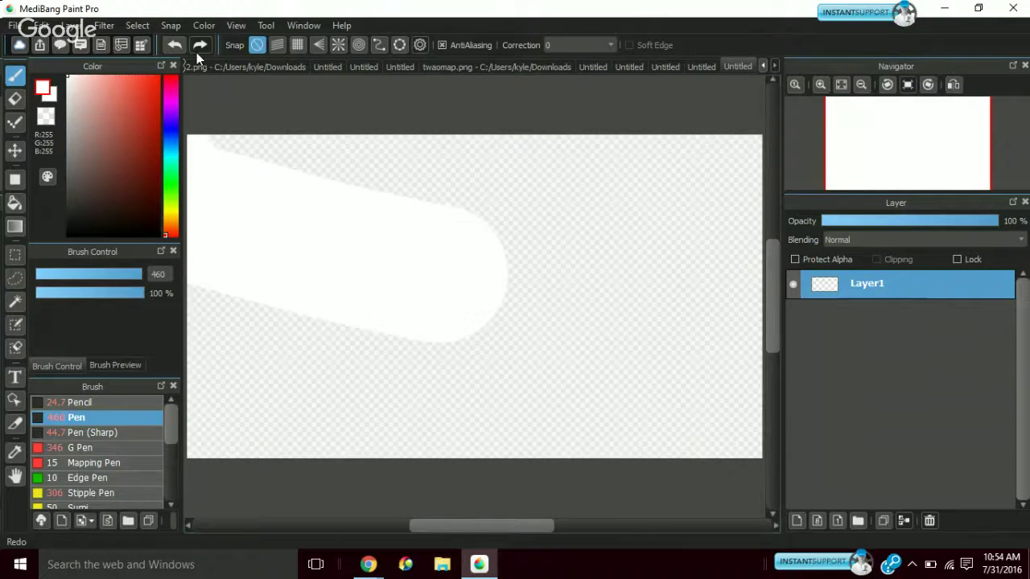
key("ctrl+z")
key("x")
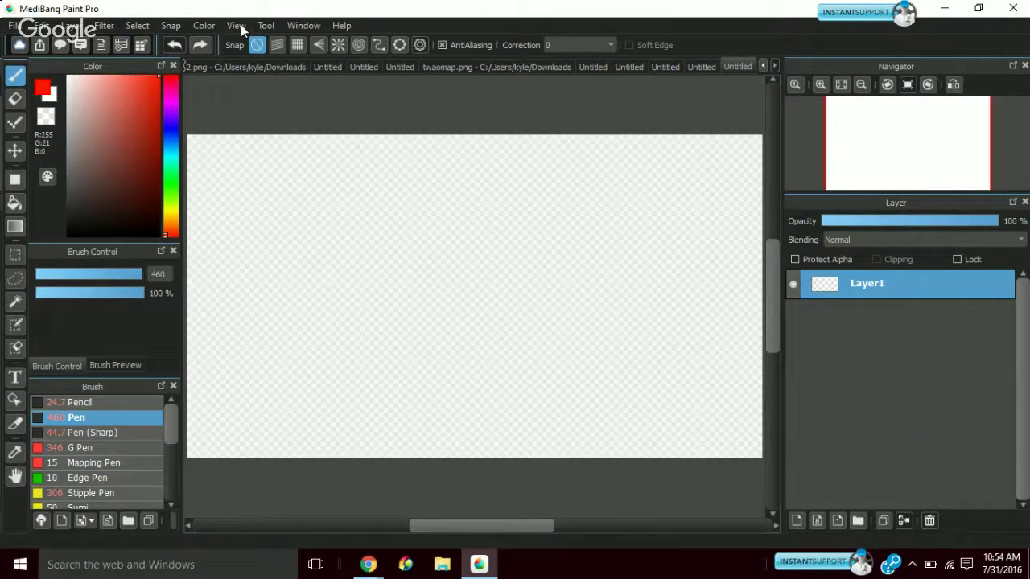
Place a single red dot slightly left of the canvas centre as the head guide, and set Layer1's opacity to 19%
left_click(438, 286)
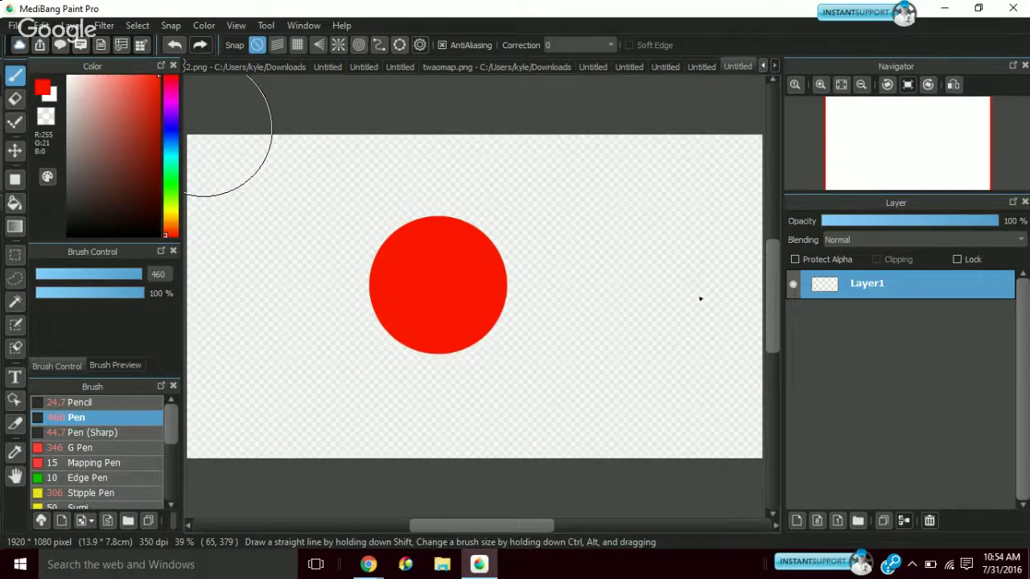
left_click(851, 220)
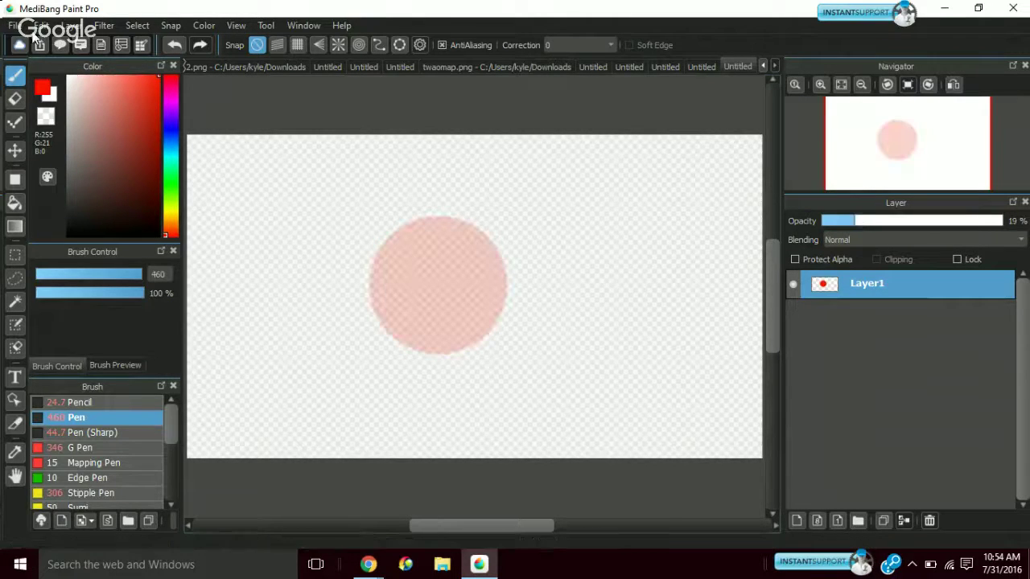
Add a new layer above the circle and set up the Pencil brush at size 12.8 in blue
left_click(73, 25)
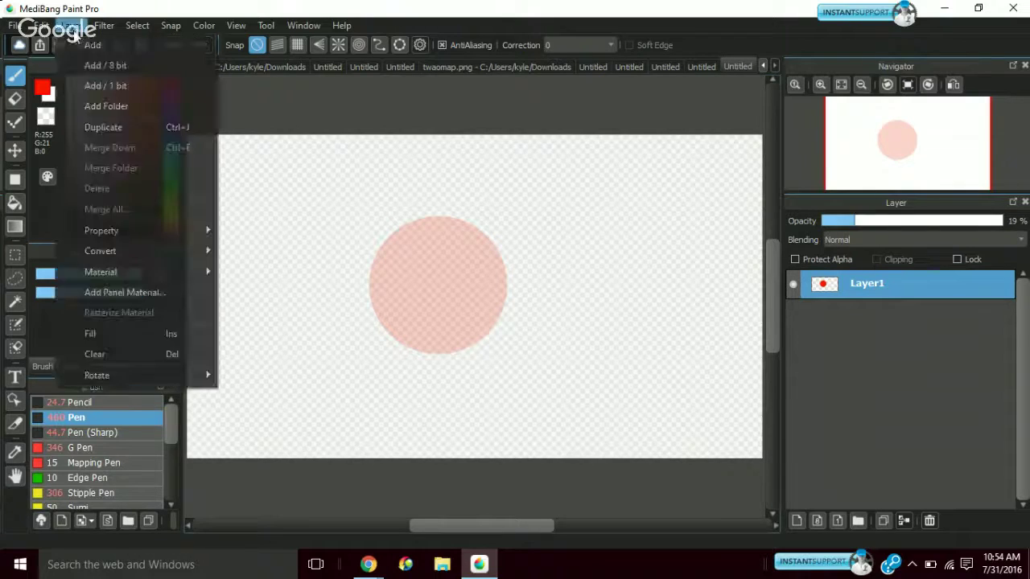
left_click(88, 50)
left_click(98, 403)
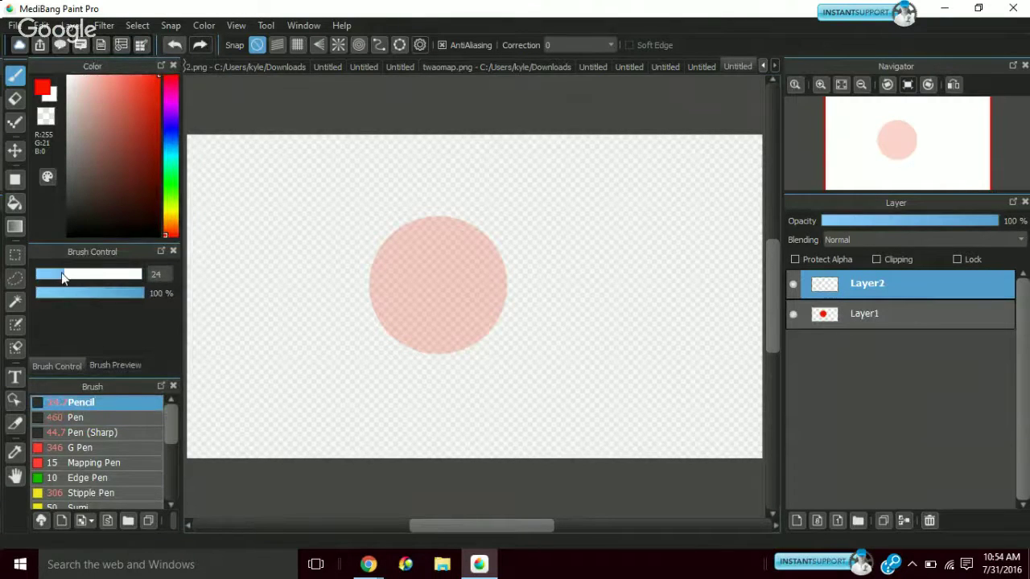
left_click(165, 126)
Draw blue spiky hair with a fringe over the circle, a large ear on its right and a small ear on its left
mouse_move(497, 248)
left_mouse_down()
mouse_move(408, 177)
mouse_move(434, 215)
mouse_move(342, 290)
mouse_move(383, 266)
mouse_move(361, 352)
mouse_move(465, 294)
left_mouse_up()
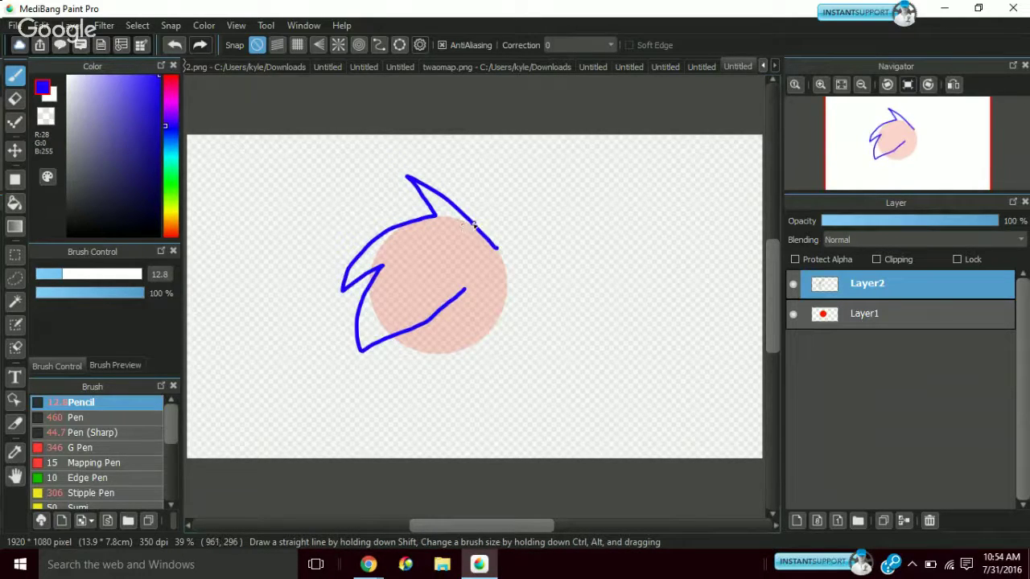
mouse_move(473, 226)
left_mouse_down()
mouse_move(580, 256)
mouse_move(574, 285)
mouse_move(536, 319)
mouse_move(493, 321)
left_mouse_up()
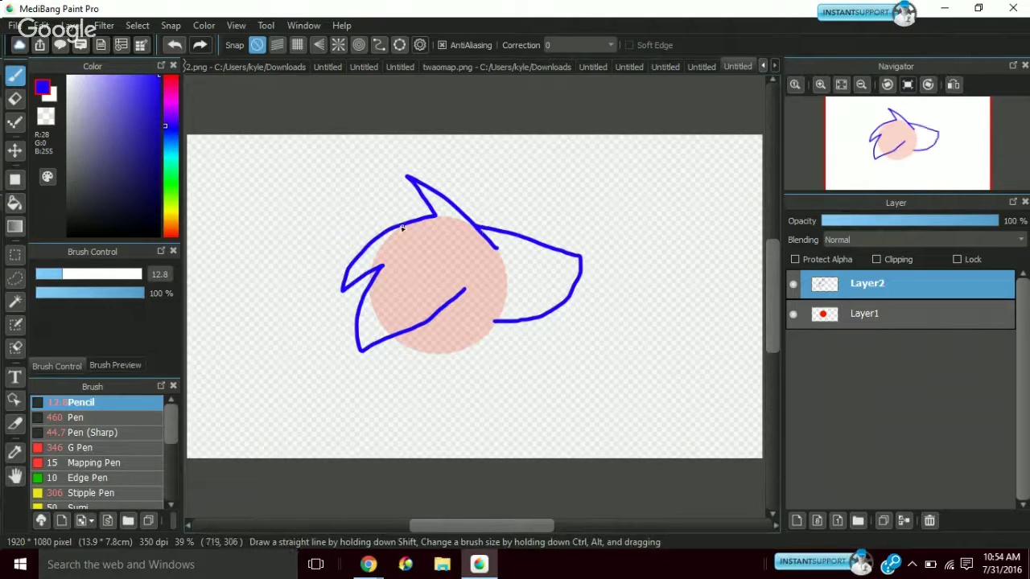
mouse_move(401, 229)
left_mouse_down()
mouse_move(327, 247)
mouse_move(344, 268)
left_mouse_up()
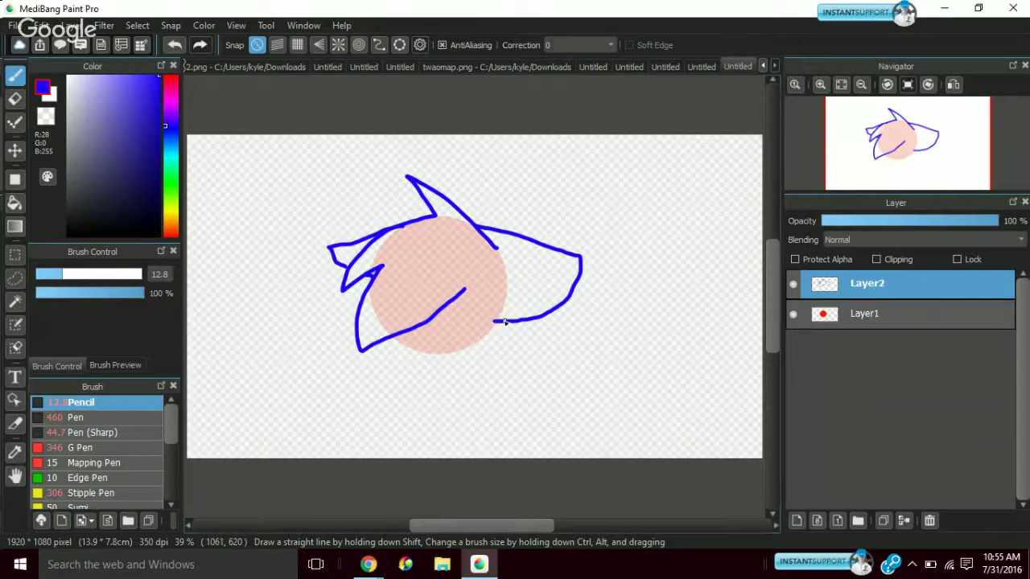
Draw the jagged right cheek line, then undo the first left cheek stroke and redraw it along the circle's lower edge
left_click_drag(505, 322, 459, 355)
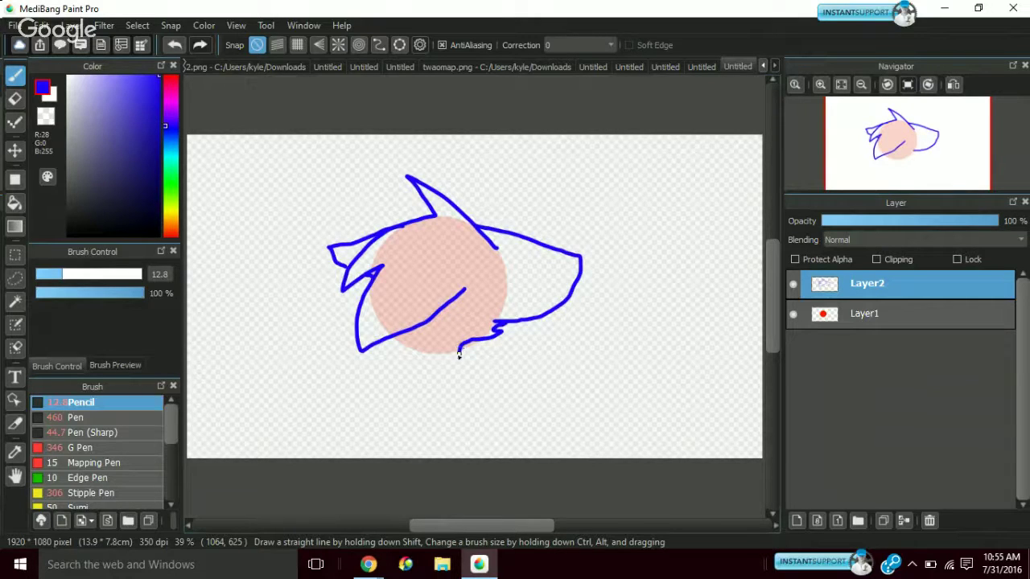
left_click_drag(388, 341, 400, 353)
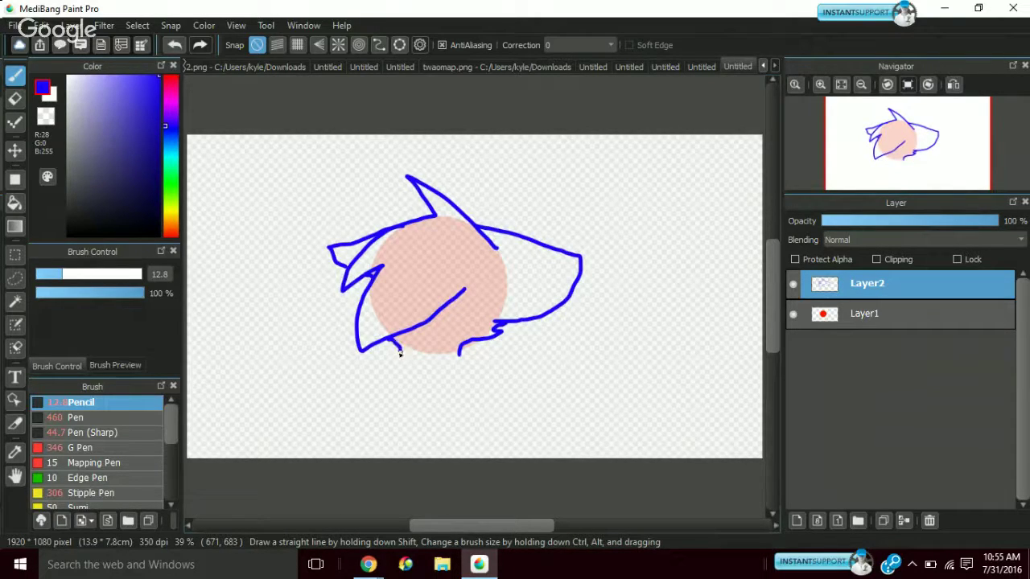
left_click(181, 44)
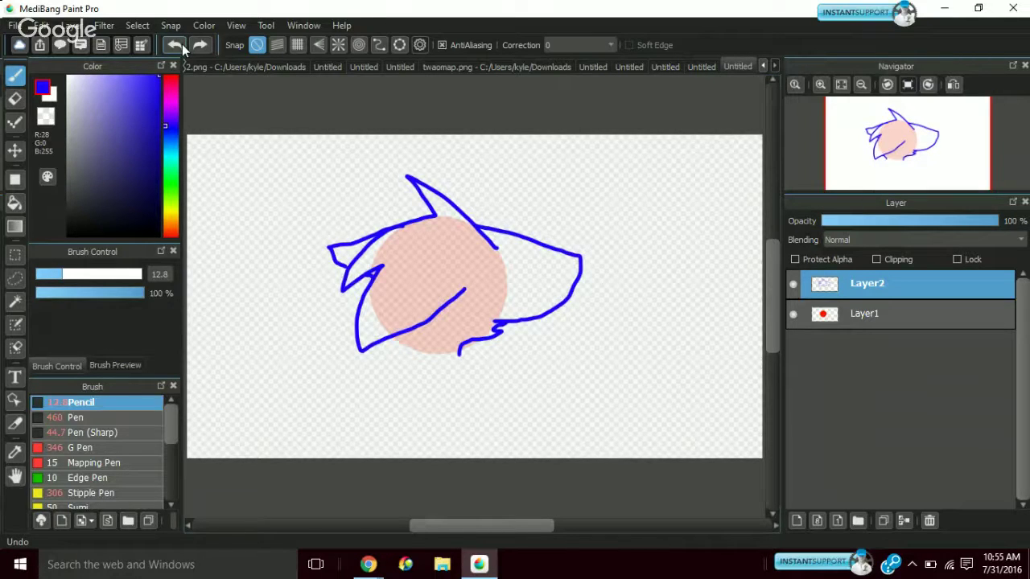
mouse_move(431, 357)
left_mouse_down()
mouse_move(370, 346)
mouse_move(407, 326)
mouse_move(418, 340)
mouse_move(379, 335)
left_mouse_up()
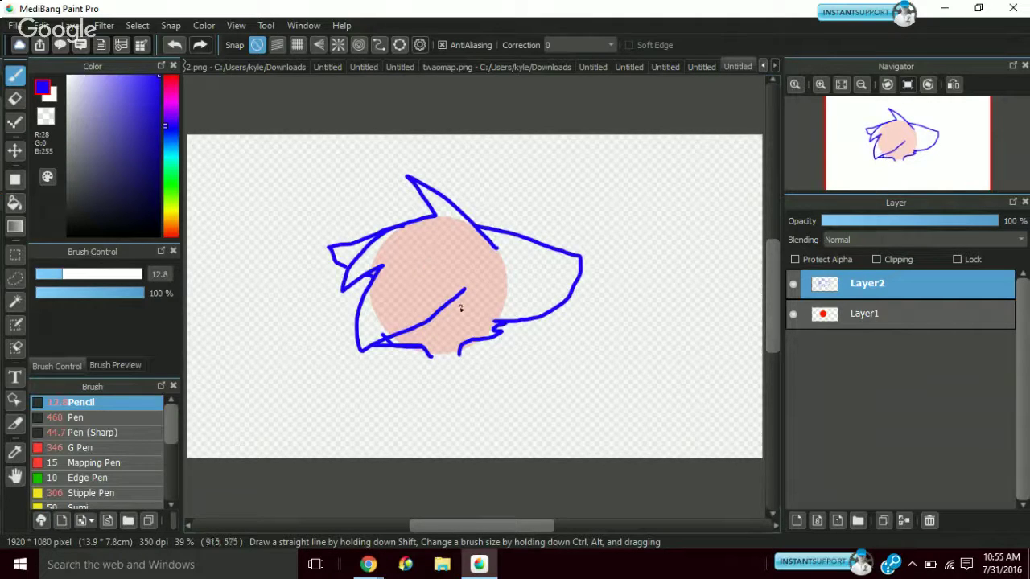
Draw the right eye with its pupil, and add short nose and mouth marks near the circle's lower edge
mouse_move(458, 307)
left_mouse_down()
mouse_move(488, 299)
mouse_move(487, 326)
mouse_move(475, 326)
left_mouse_up()
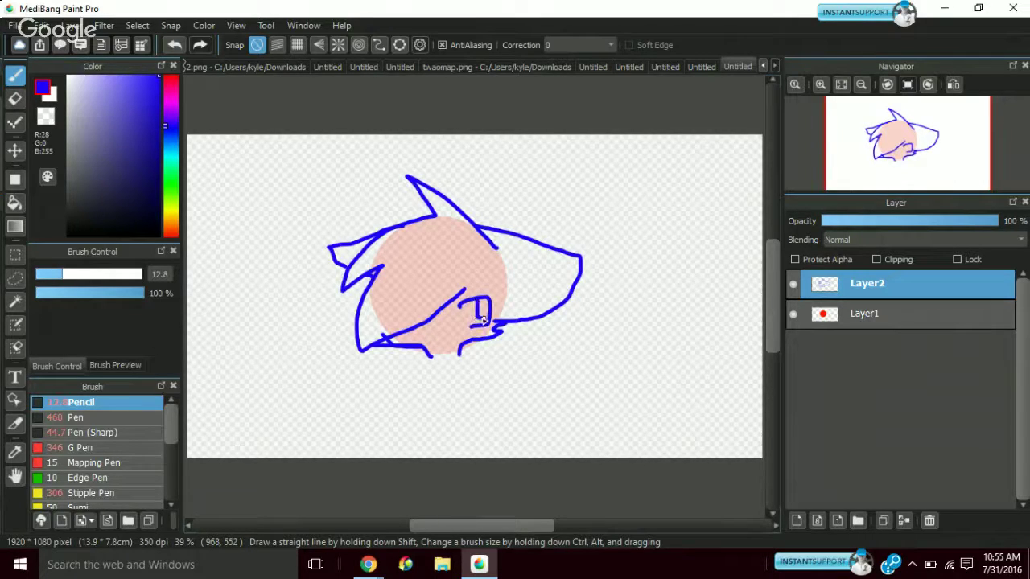
left_click_drag(440, 326, 448, 325)
left_click(441, 347)
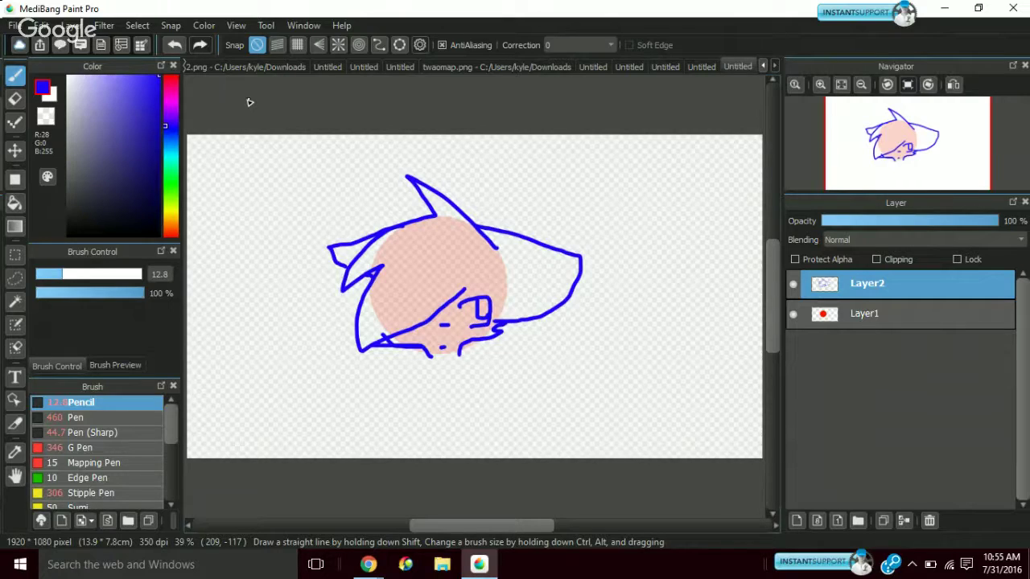
Create another blank 1920 × 1080 pixel image at 350 dpi with a transparent background
left_click(13, 26)
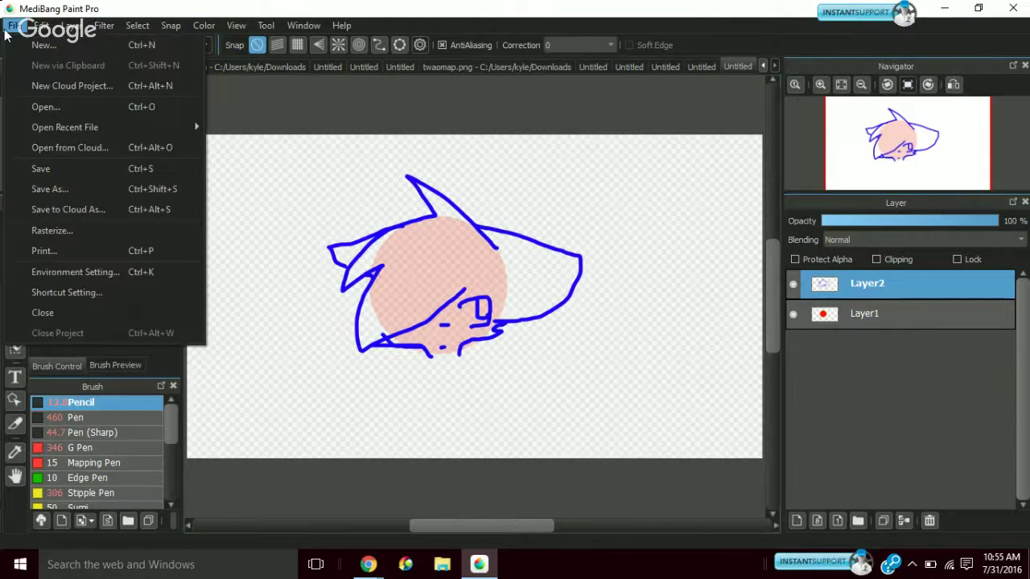
left_click(14, 26)
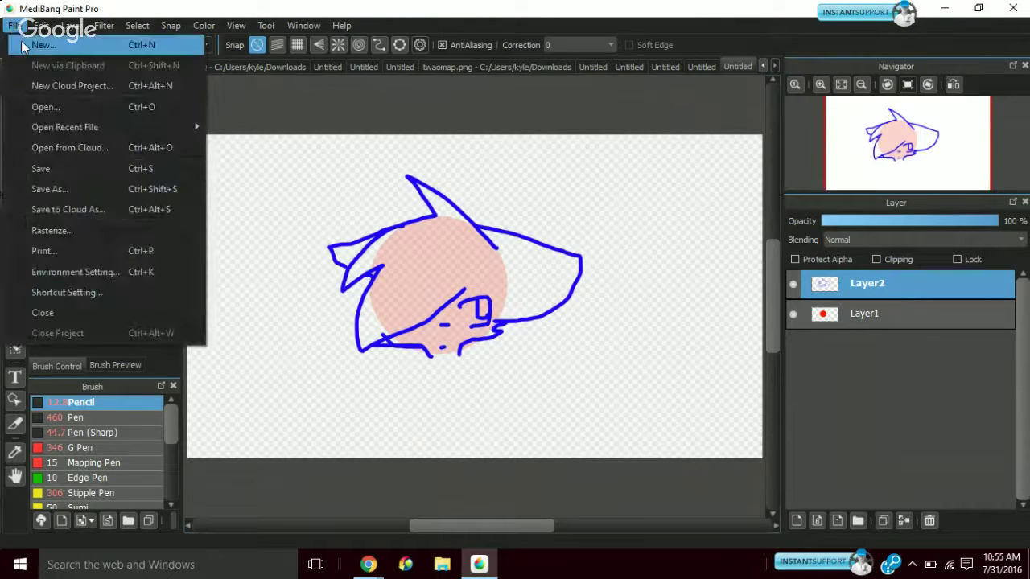
left_click(40, 46)
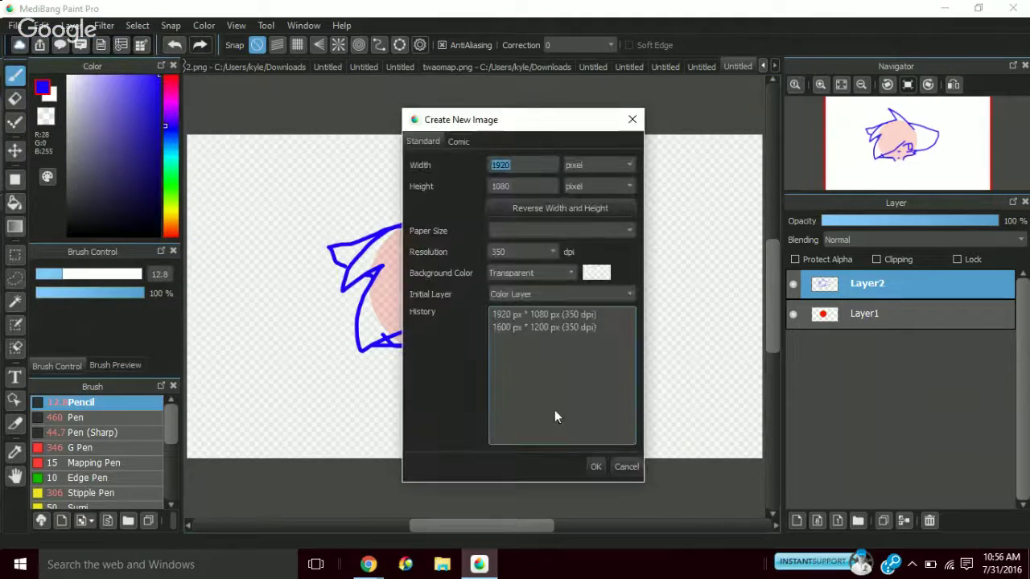
left_click(595, 466)
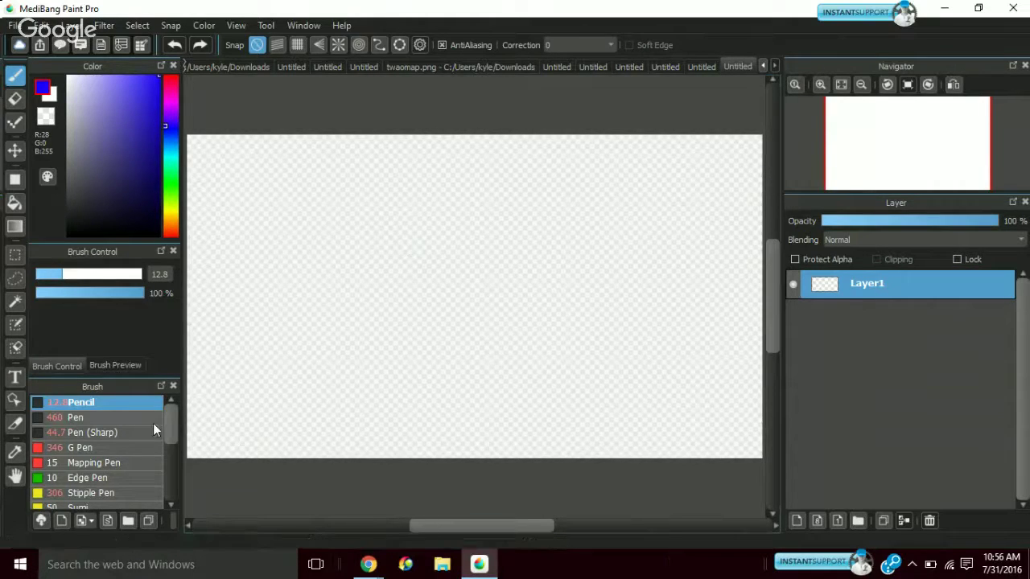
Place one round blue dot near the canvas centre with the Pen brush at size 460
left_click(125, 433)
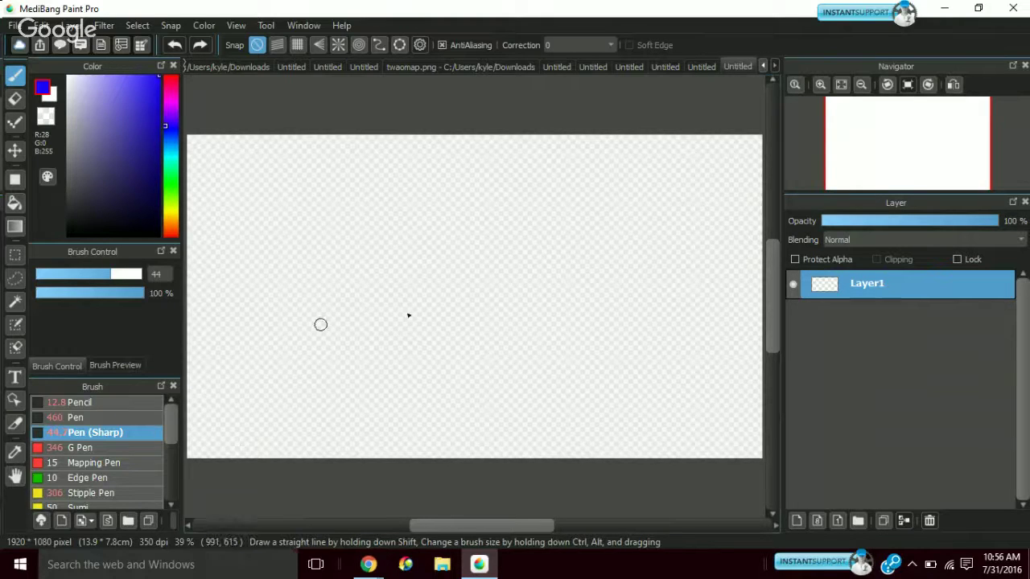
left_click(95, 417)
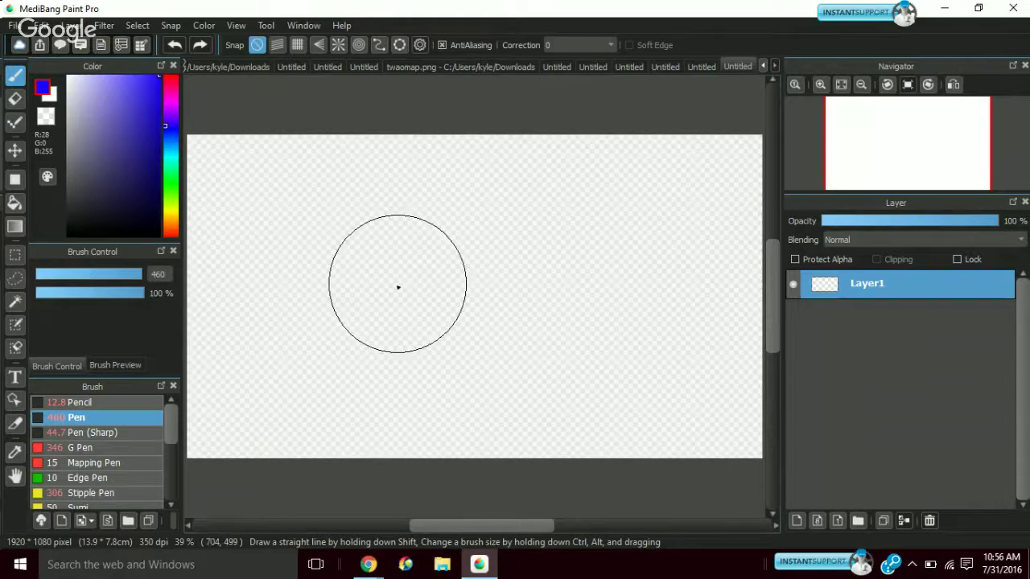
left_click(443, 288)
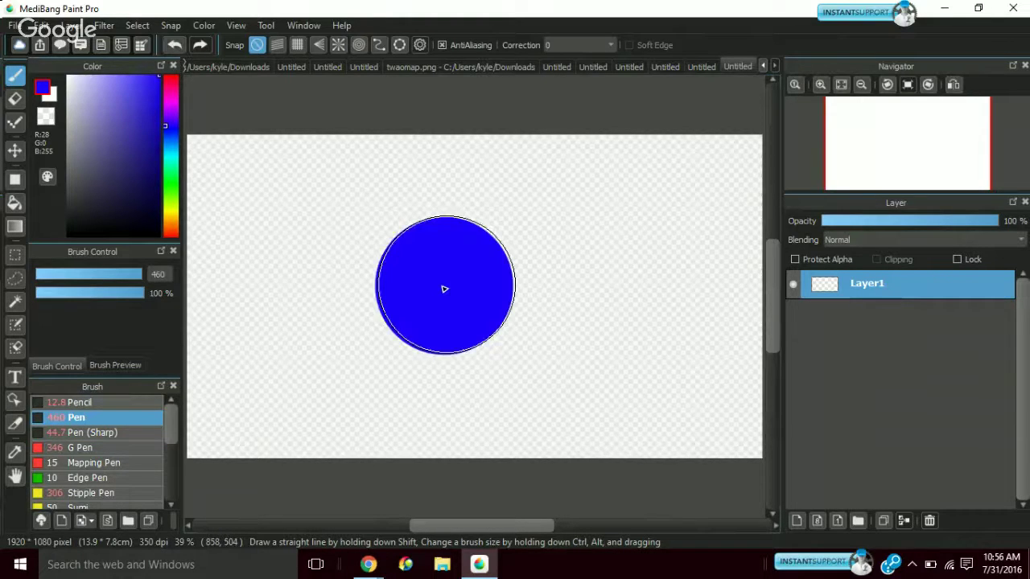
Lower the opacity of Layer1 to 13% so the blue circle becomes a faint guide
left_click(880, 224)
left_click_drag(827, 219, 826, 218)
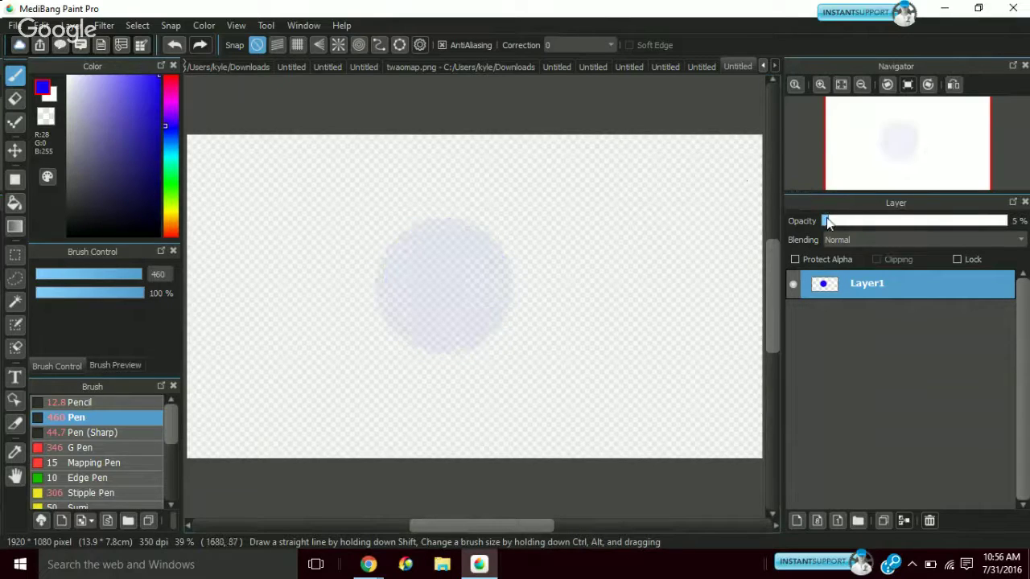
left_click(840, 223)
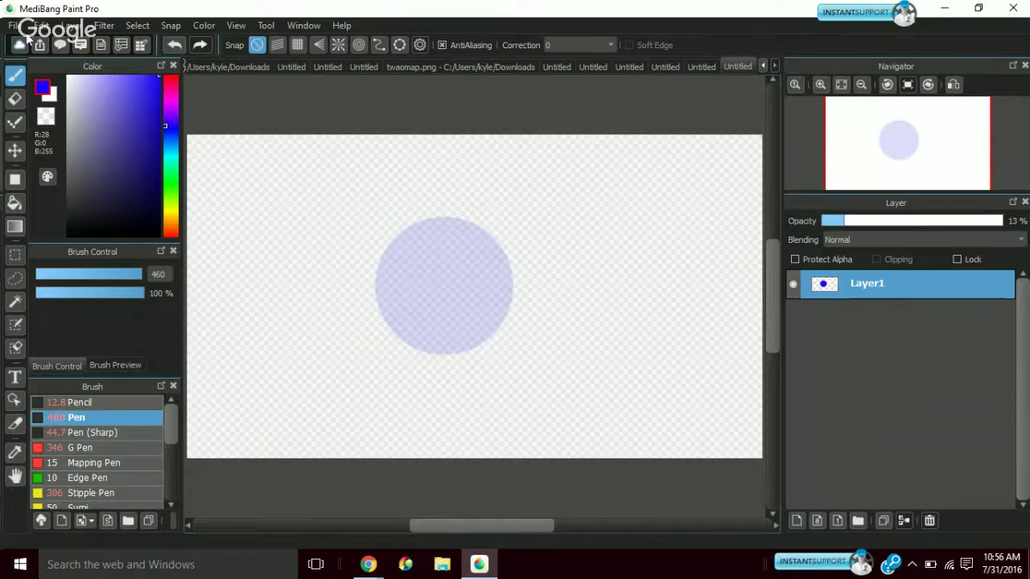
Add a new layer and draw a large pointed ear extending right from the guide circle, using the Pencil at size 17.9
left_click(72, 25)
left_click(74, 42)
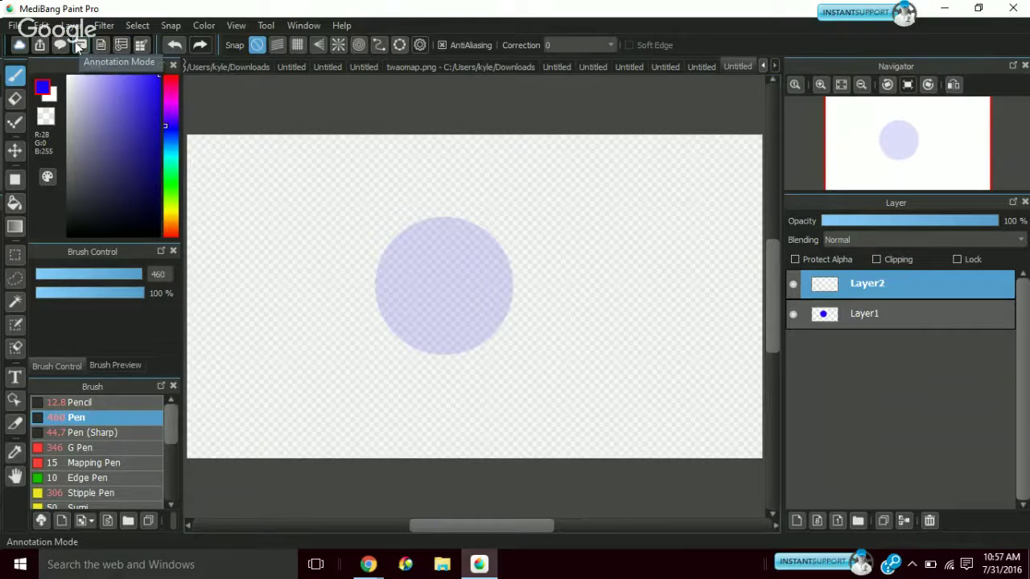
left_click(100, 404)
left_click(48, 278)
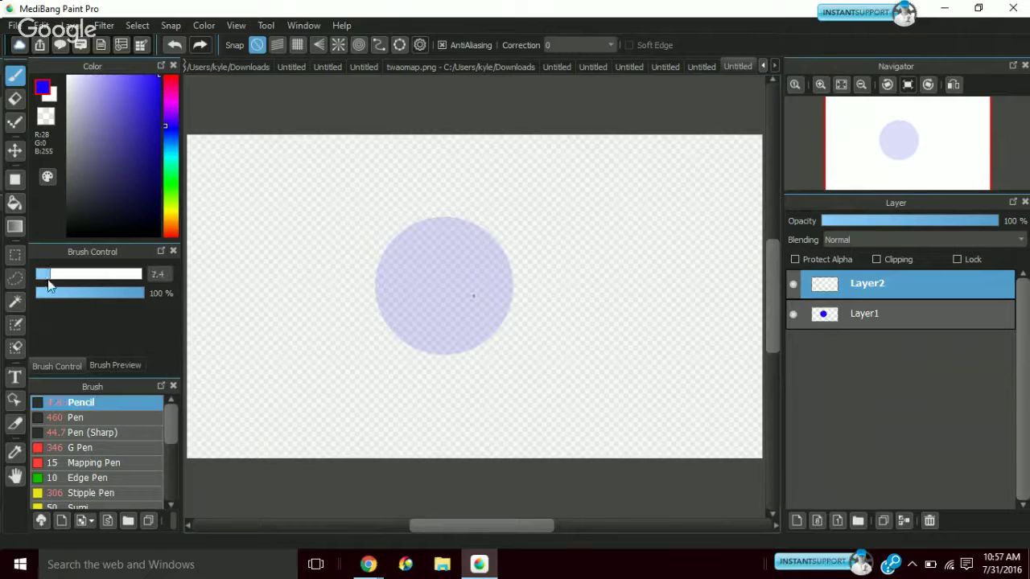
left_click_drag(50, 280, 70, 286)
mouse_move(481, 238)
left_mouse_down()
mouse_move(533, 256)
mouse_move(521, 314)
mouse_move(497, 317)
left_mouse_up()
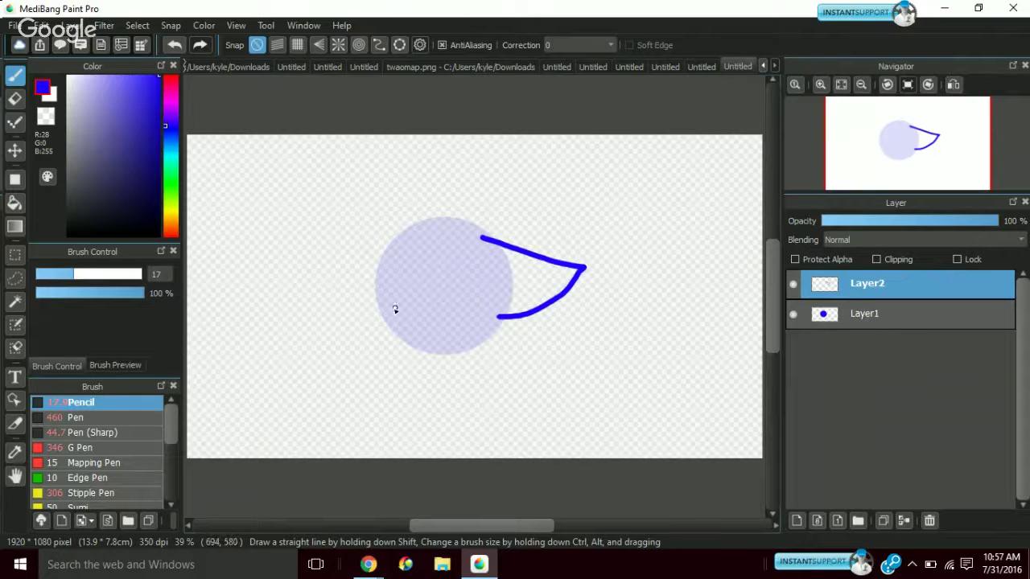
mouse_move(410, 309)
left_mouse_down()
mouse_move(362, 329)
mouse_move(420, 358)
mouse_move(459, 360)
left_mouse_up()
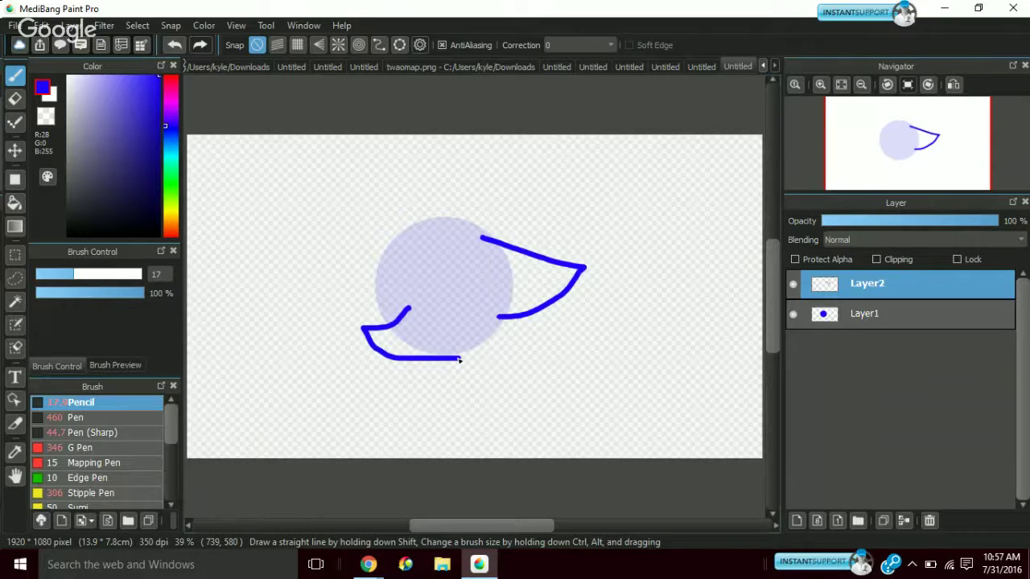
left_click(172, 49)
left_click_drag(497, 239, 547, 258)
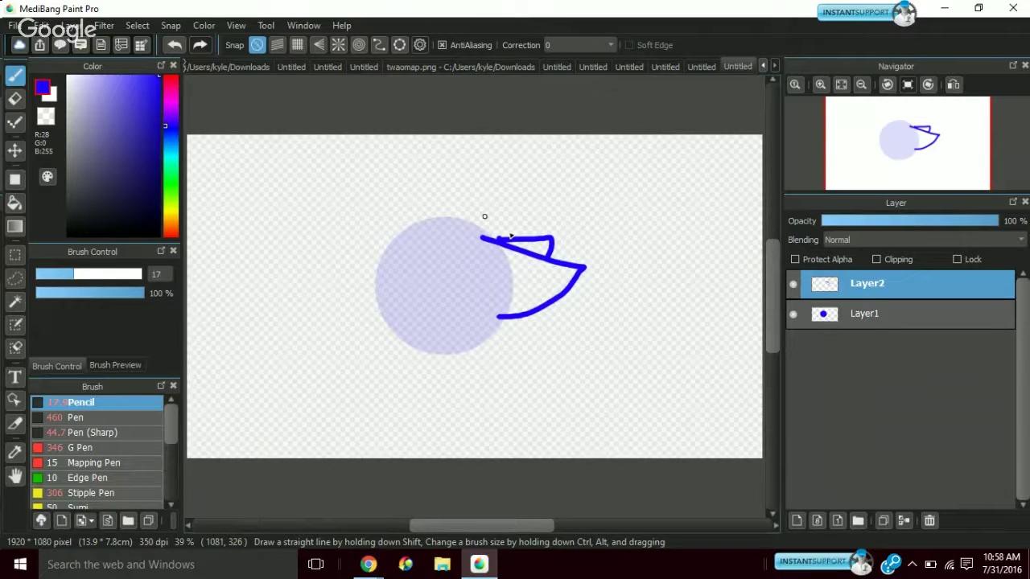
left_click(184, 47)
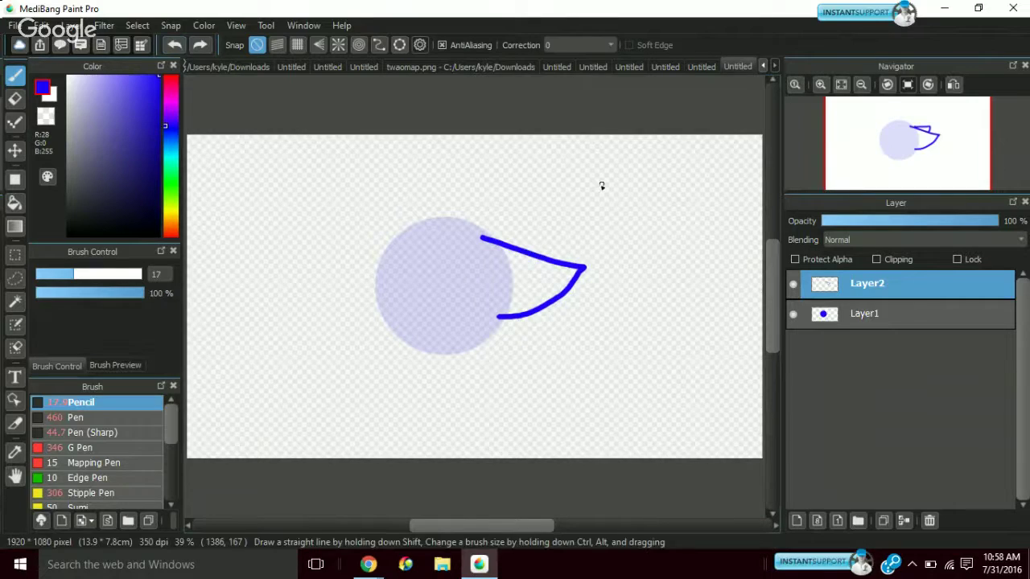
Draw a small second ear above the large one and a line from it up to the hair tuft's tip, undoing the muzzle and jaw strokes
mouse_move(500, 243)
left_mouse_down()
mouse_move(551, 235)
mouse_move(549, 262)
left_mouse_up()
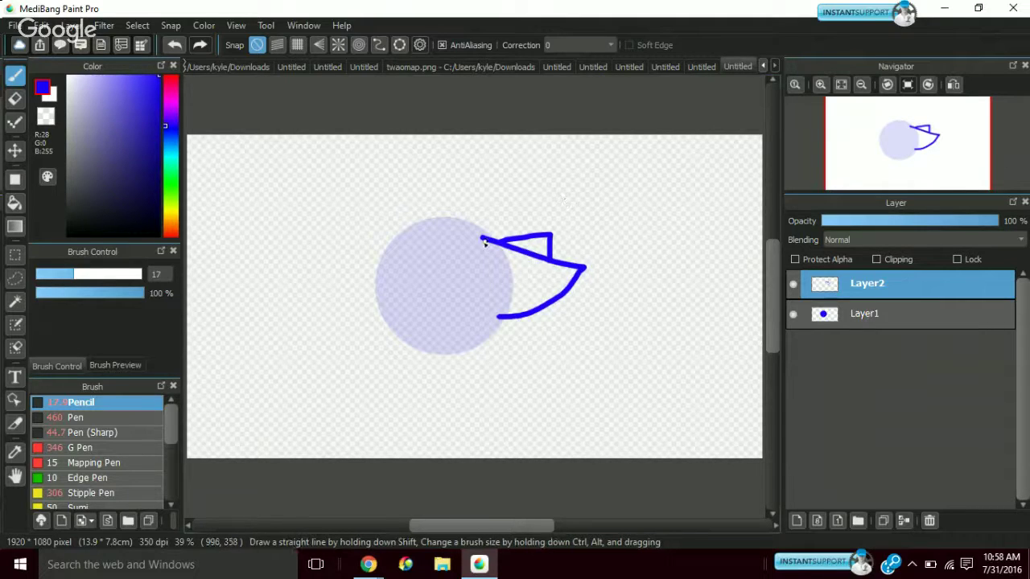
mouse_move(486, 243)
left_mouse_down()
mouse_move(440, 231)
mouse_move(334, 280)
mouse_move(429, 310)
left_mouse_up()
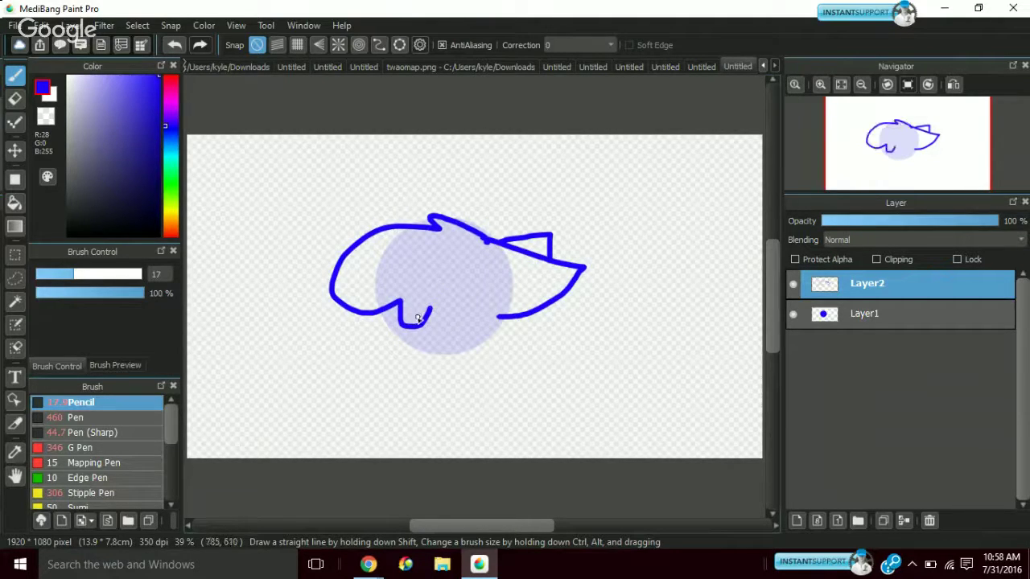
left_click(174, 45)
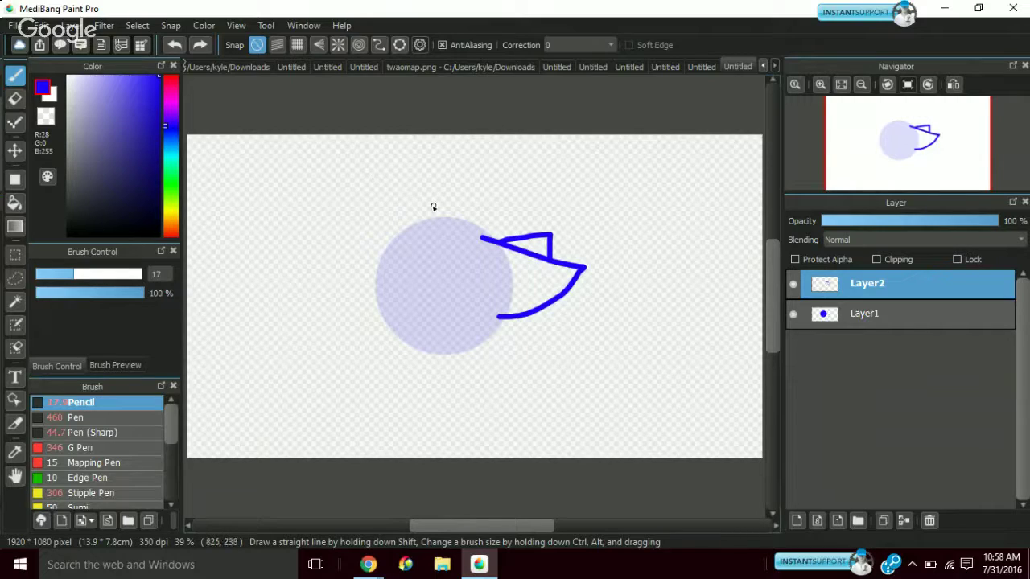
mouse_move(433, 207)
left_mouse_down()
mouse_move(503, 248)
mouse_move(420, 208)
mouse_move(443, 248)
mouse_move(388, 242)
mouse_move(355, 336)
mouse_move(407, 304)
mouse_move(368, 324)
mouse_move(461, 291)
left_mouse_up()
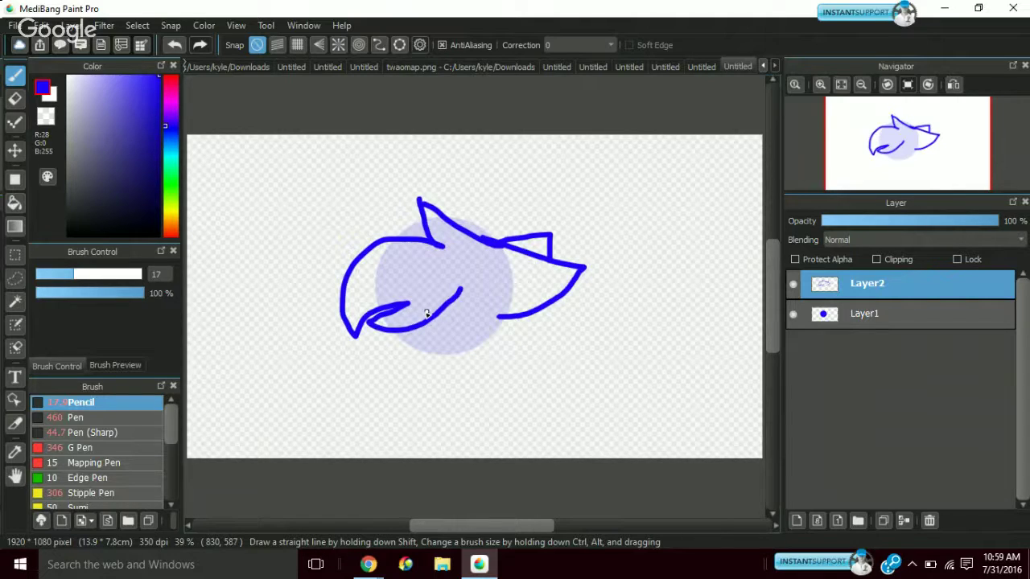
mouse_move(390, 330)
left_mouse_down()
mouse_move(363, 357)
mouse_move(372, 372)
mouse_move(475, 366)
left_mouse_up()
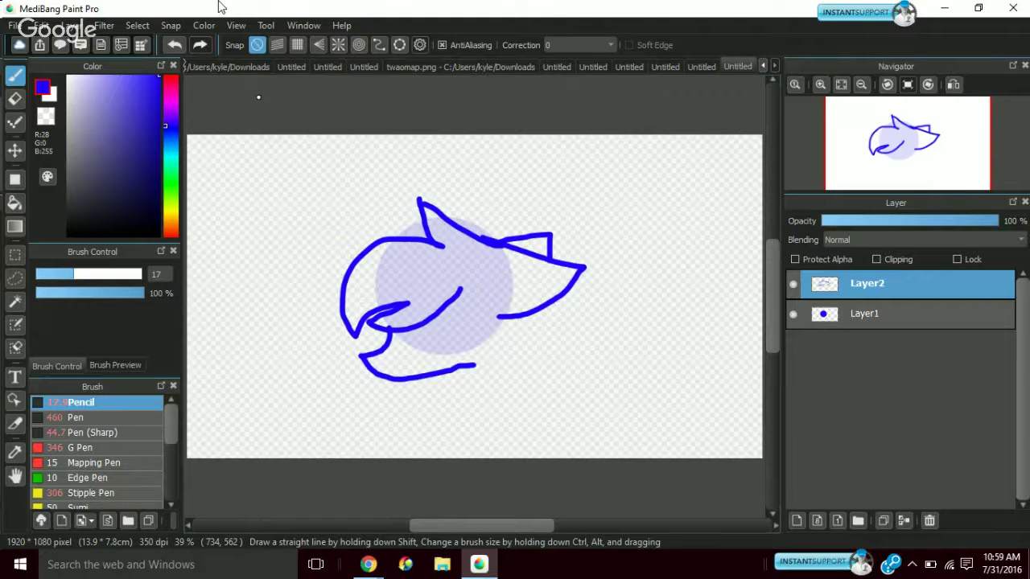
left_click_drag(221, 7, 364, 42)
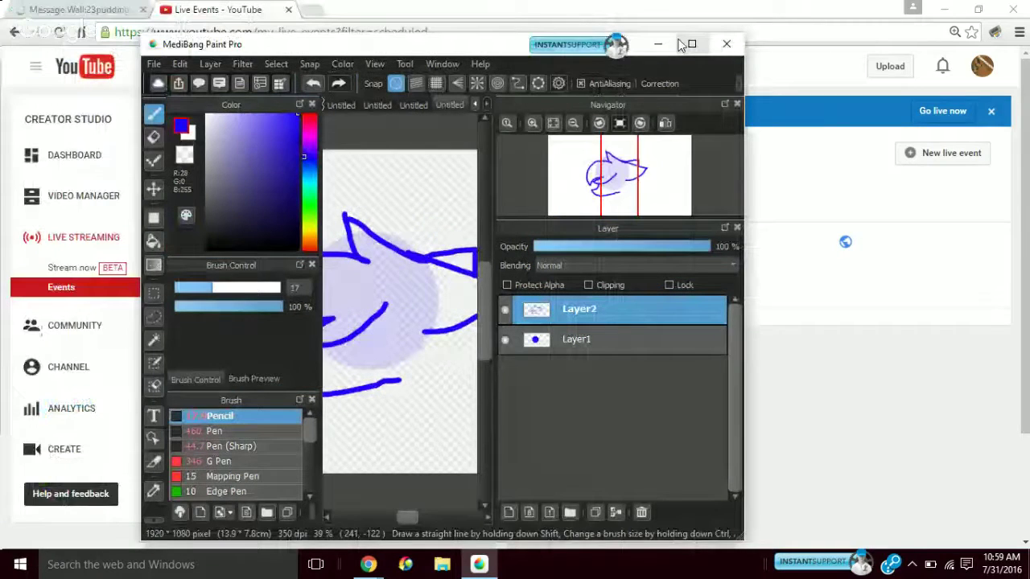
left_click(680, 45)
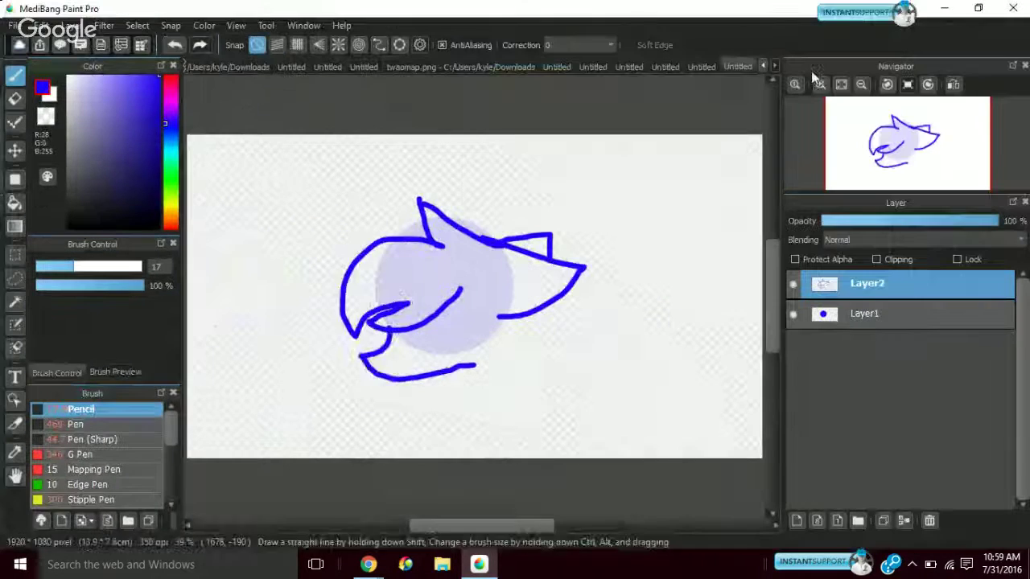
left_click(170, 47)
left_click(170, 47)
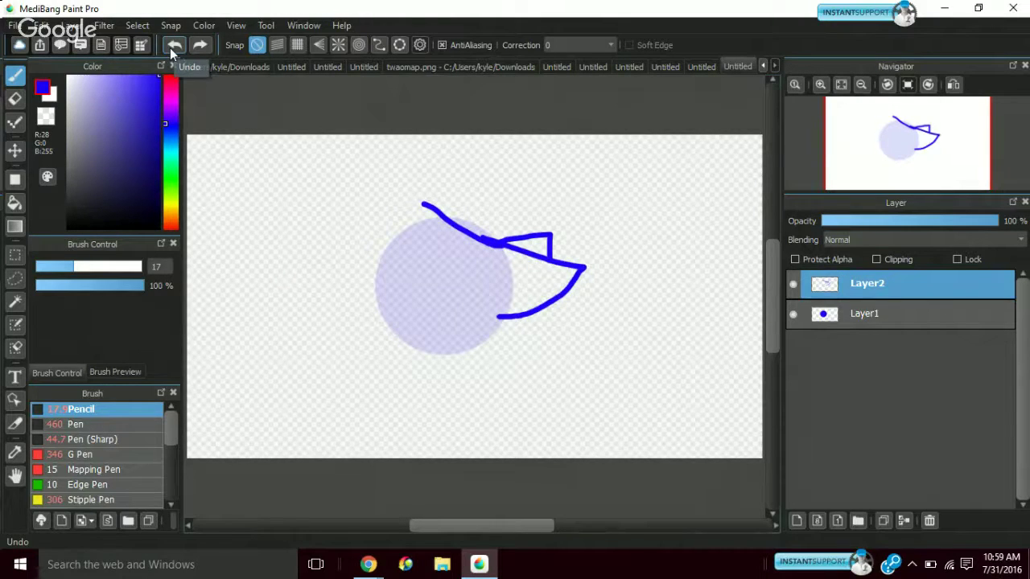
mouse_move(424, 205)
left_mouse_down()
mouse_move(445, 238)
mouse_move(339, 295)
mouse_move(348, 334)
mouse_move(377, 312)
mouse_move(454, 301)
left_mouse_up()
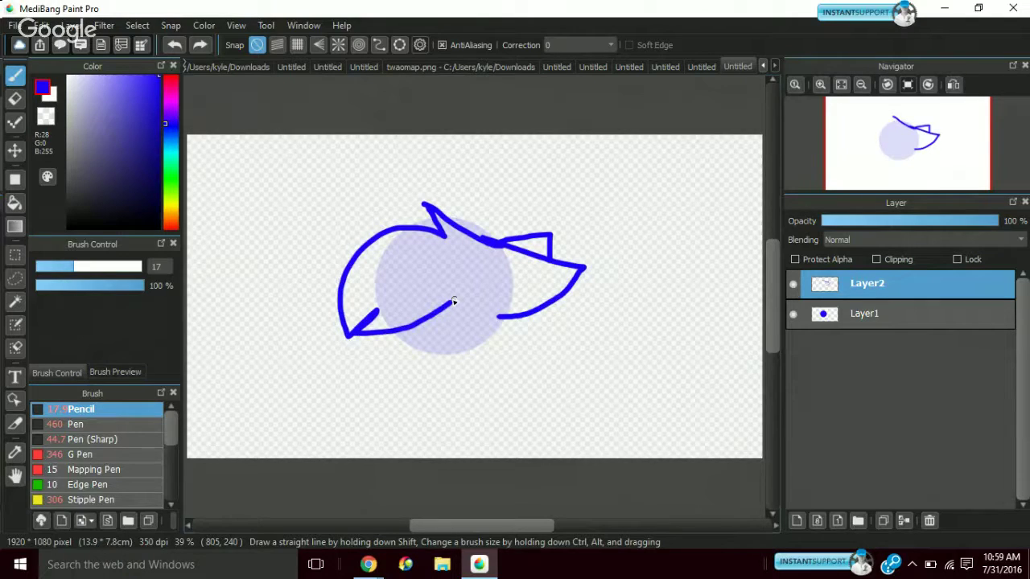
mouse_move(389, 334)
left_mouse_down()
mouse_move(333, 369)
mouse_move(385, 387)
mouse_move(474, 363)
left_mouse_up()
left_click(177, 44)
left_click(177, 44)
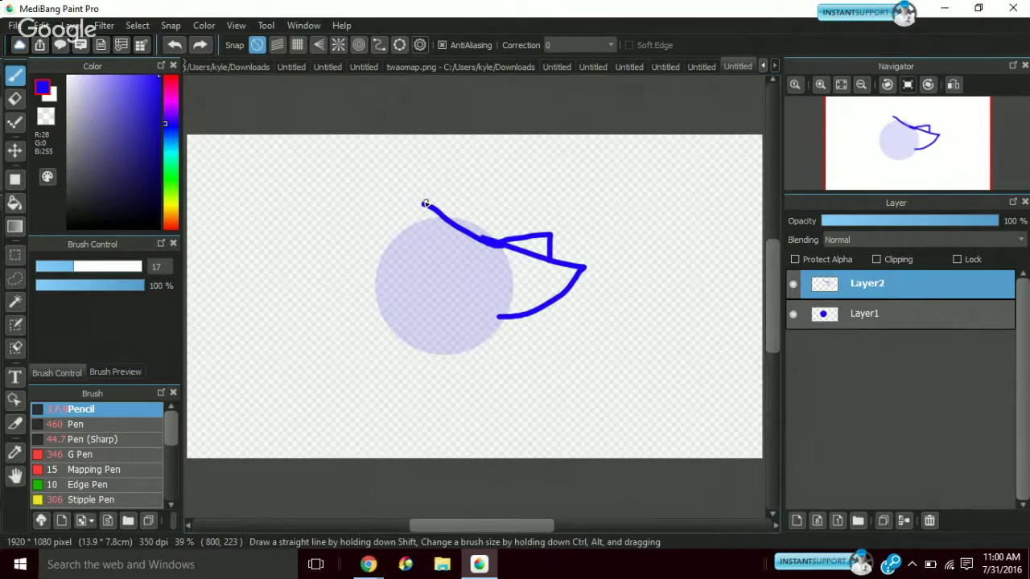
mouse_move(423, 199)
left_mouse_down()
mouse_move(447, 233)
mouse_move(334, 293)
left_mouse_up()
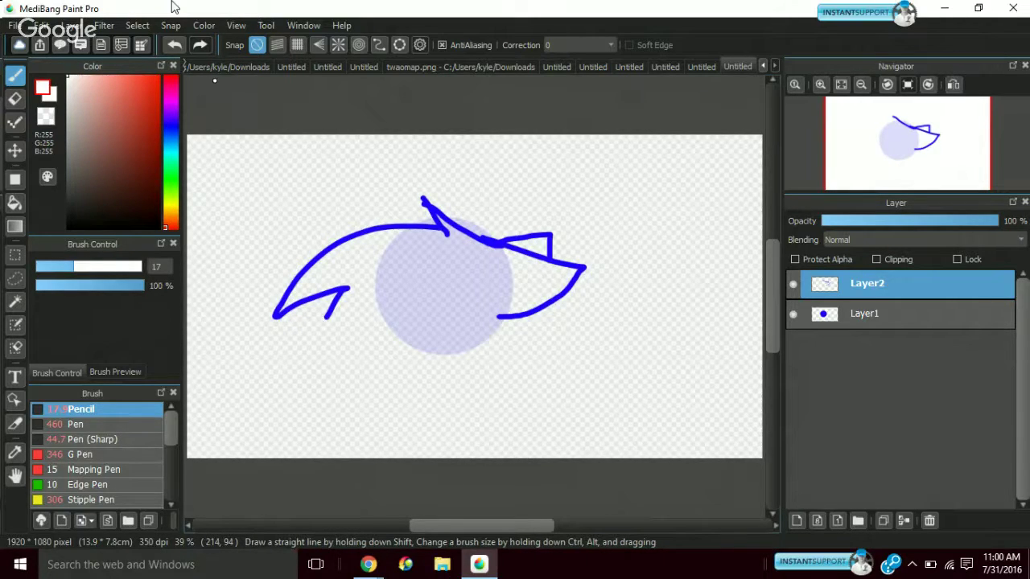
left_click(174, 44)
Undo the white forehead stroke and set the brush color to blue (R 0, G 39, B 255)
left_click_drag(445, 230, 338, 287)
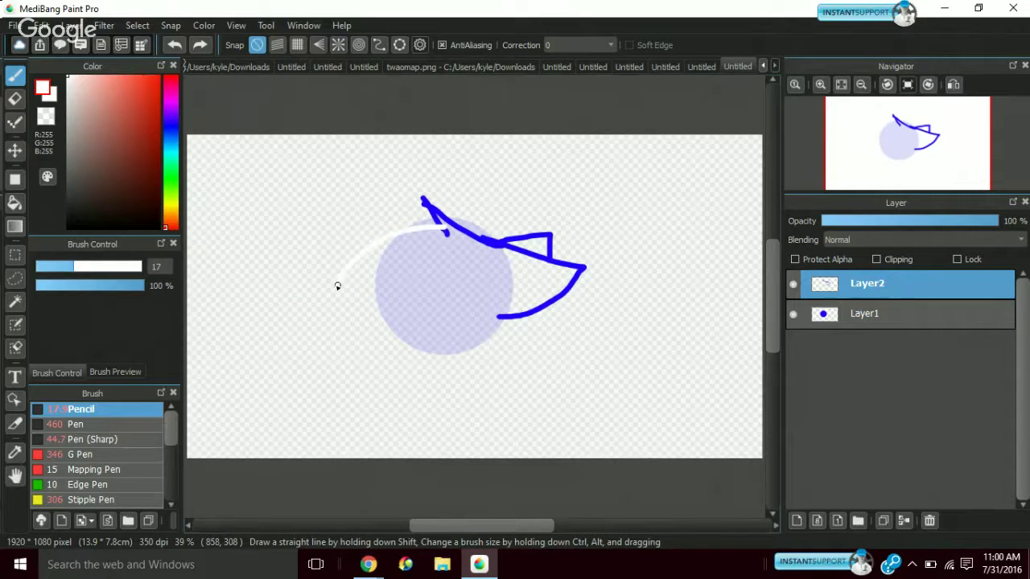
left_click(174, 45)
left_click(165, 128)
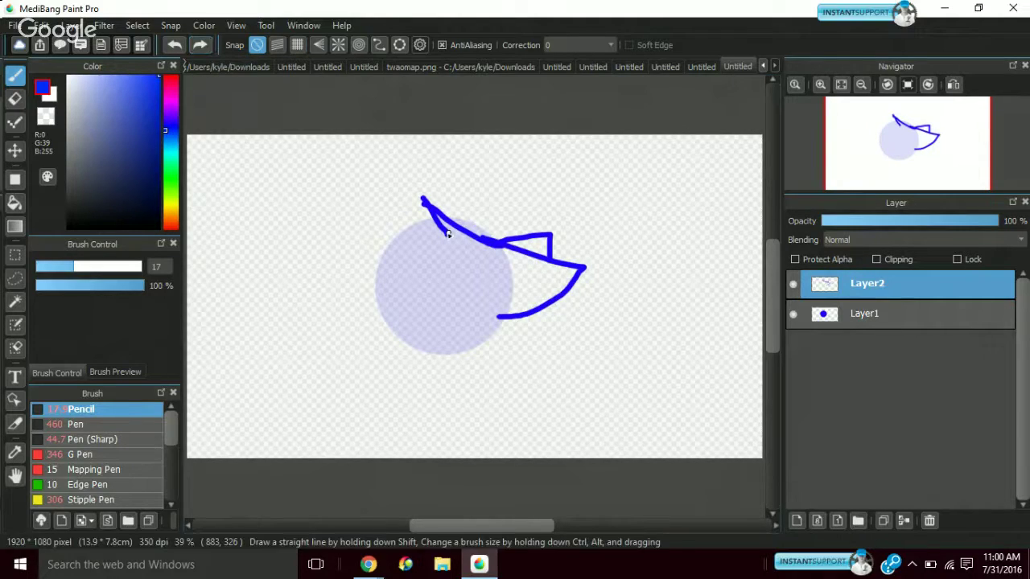
mouse_move(442, 233)
left_mouse_down()
mouse_move(326, 267)
mouse_move(326, 303)
mouse_move(445, 283)
mouse_move(452, 298)
left_mouse_up()
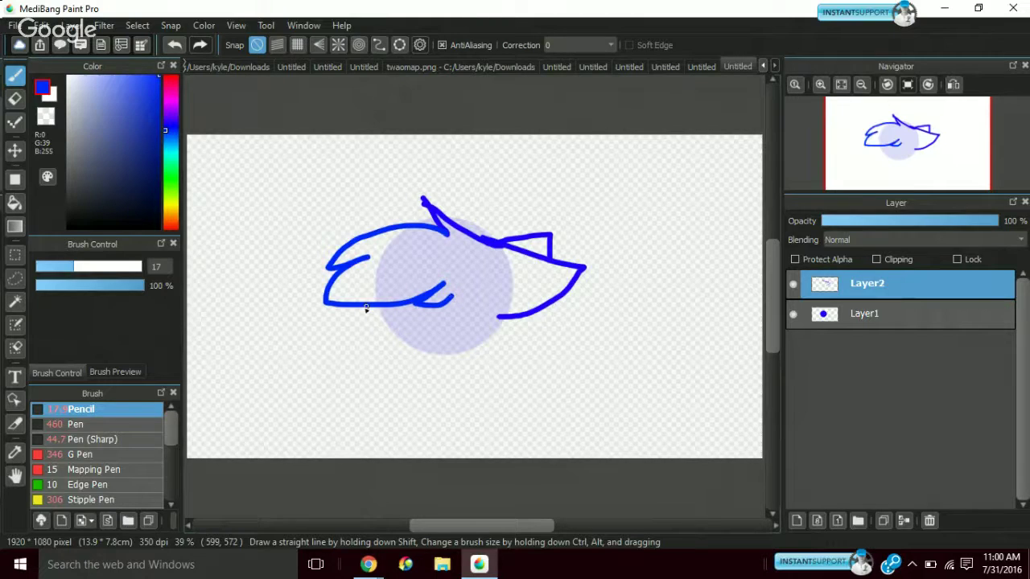
mouse_move(368, 306)
left_mouse_down()
mouse_move(345, 338)
mouse_move(316, 340)
mouse_move(343, 367)
mouse_move(418, 366)
left_mouse_up()
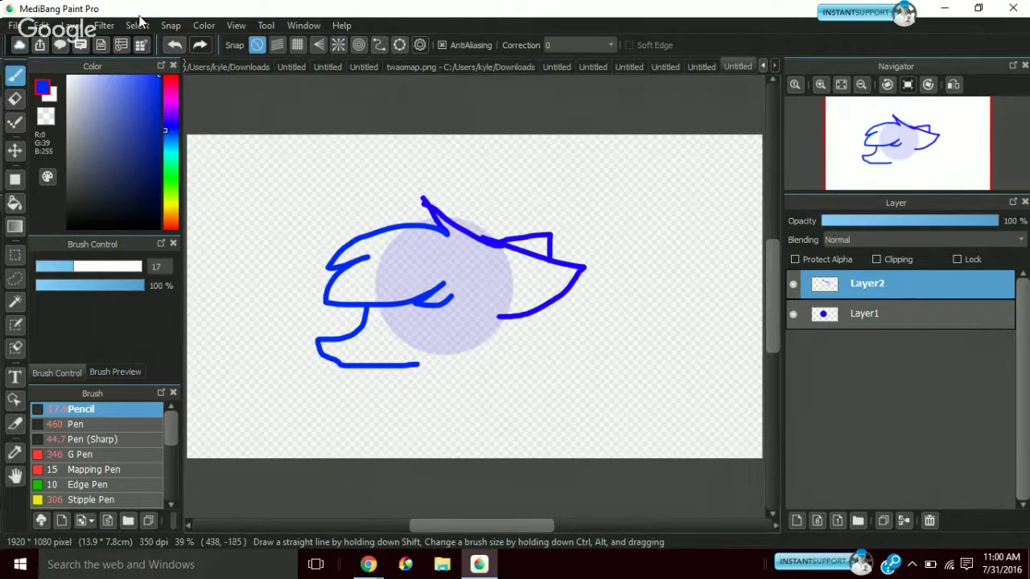
key("ctrl+z")
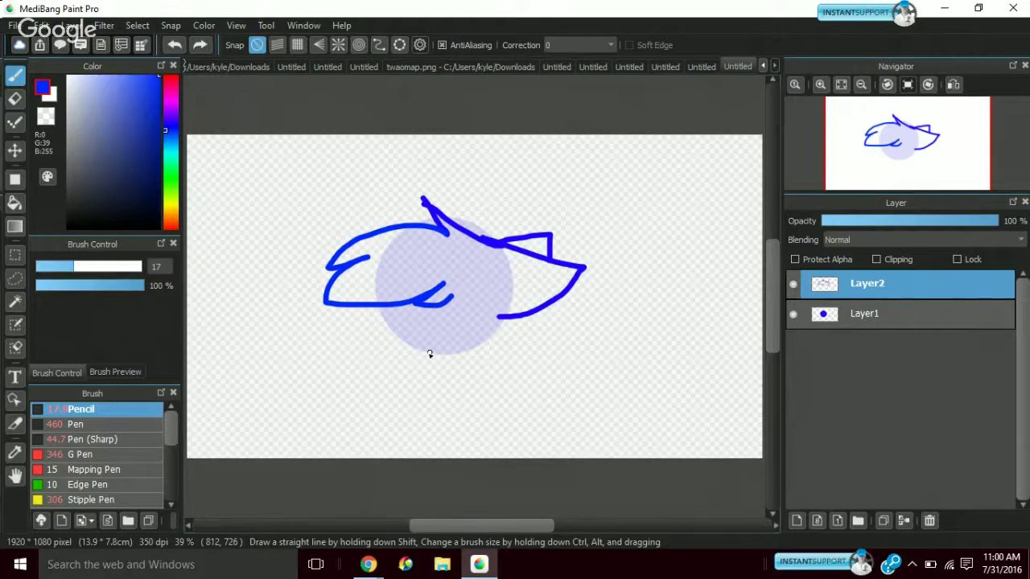
mouse_move(432, 354)
left_mouse_down()
mouse_move(362, 356)
mouse_move(318, 334)
mouse_move(381, 316)
mouse_move(380, 301)
left_mouse_up()
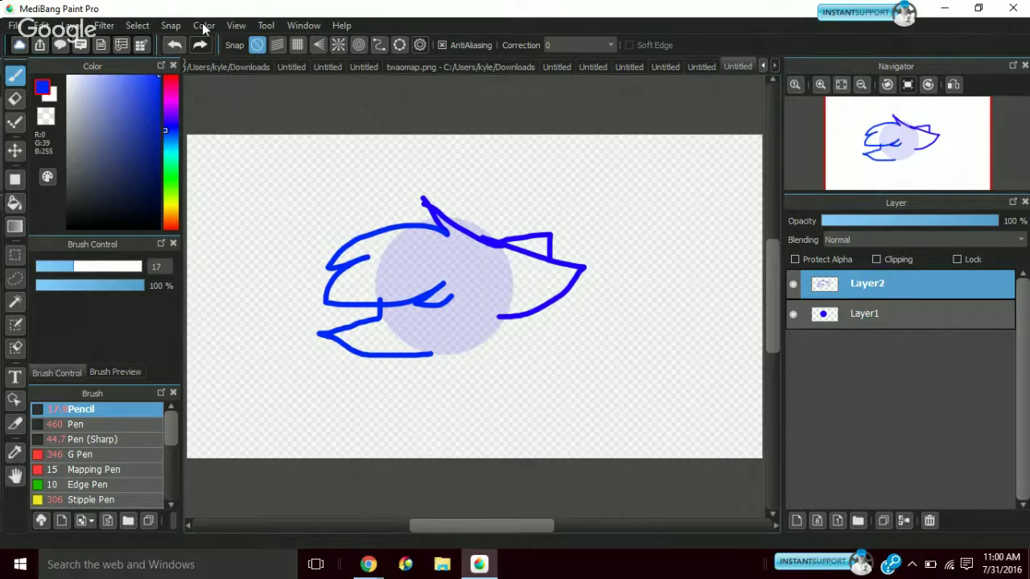
left_click(177, 47)
left_click(178, 48)
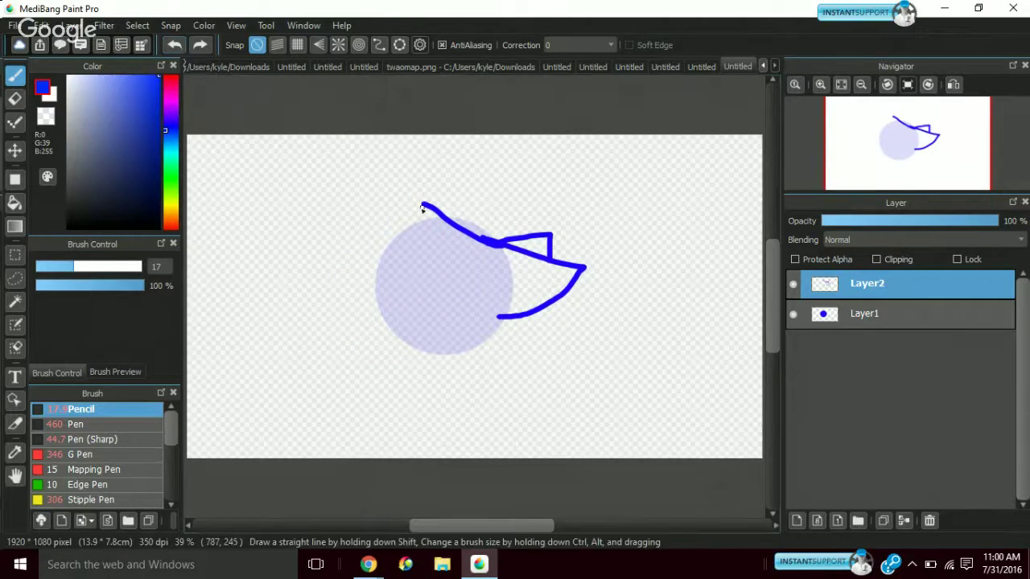
Draw the hair tuft, rounded forehead and curled mouth line around the guide circle, with a pointed lower jaw beneath
mouse_move(423, 206)
left_mouse_down()
mouse_move(447, 233)
mouse_move(402, 231)
mouse_move(365, 309)
mouse_move(373, 288)
mouse_move(370, 311)
mouse_move(460, 280)
mouse_move(442, 295)
mouse_move(459, 299)
mouse_move(480, 281)
left_mouse_up()
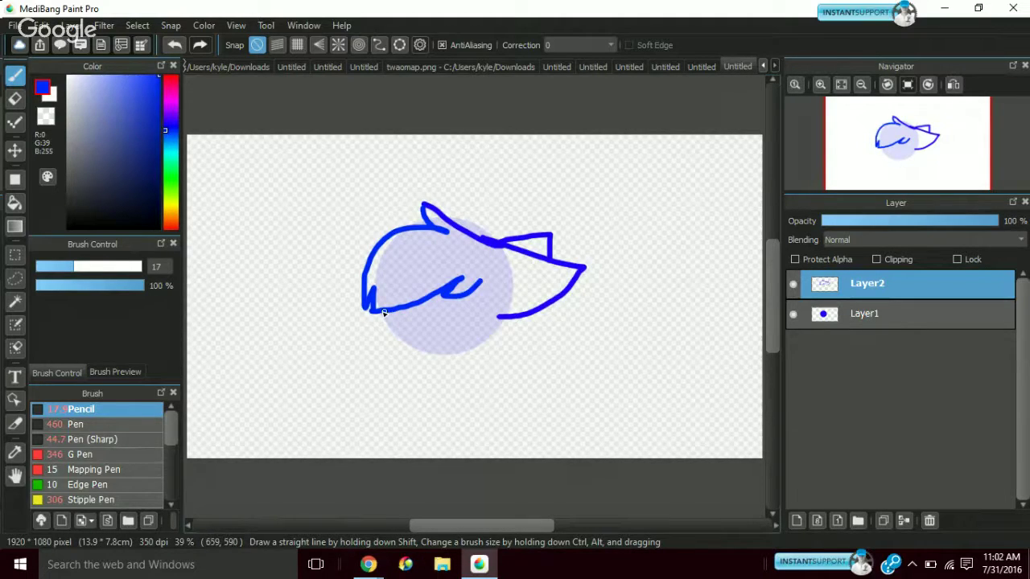
mouse_move(384, 313)
left_mouse_down()
mouse_move(329, 349)
mouse_move(393, 384)
mouse_move(460, 373)
left_mouse_up()
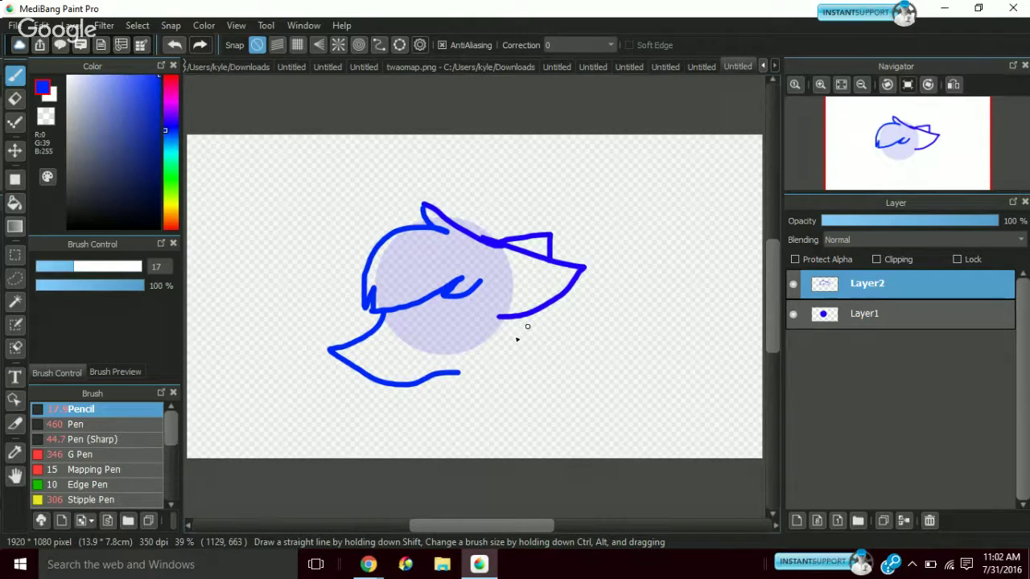
Draw the front of the neck, the jagged chest fur, and the back line from below the ear to the canvas's lower edge
mouse_move(461, 373)
left_mouse_down()
mouse_move(462, 397)
mouse_move(426, 448)
left_mouse_up()
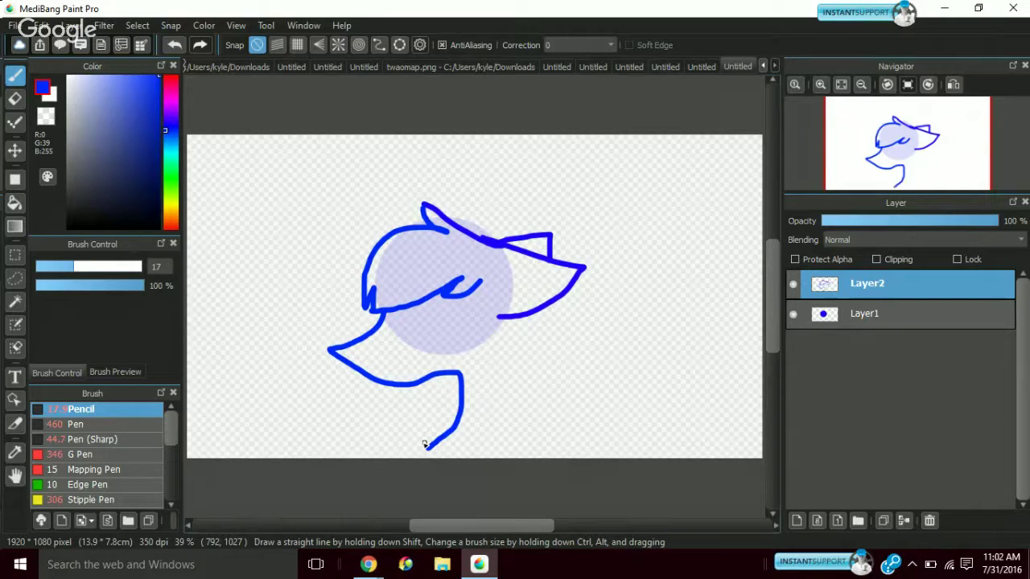
mouse_move(425, 449)
left_mouse_down()
mouse_move(514, 421)
mouse_move(518, 436)
mouse_move(538, 393)
mouse_move(537, 423)
mouse_move(550, 417)
mouse_move(539, 353)
mouse_move(508, 319)
left_mouse_up()
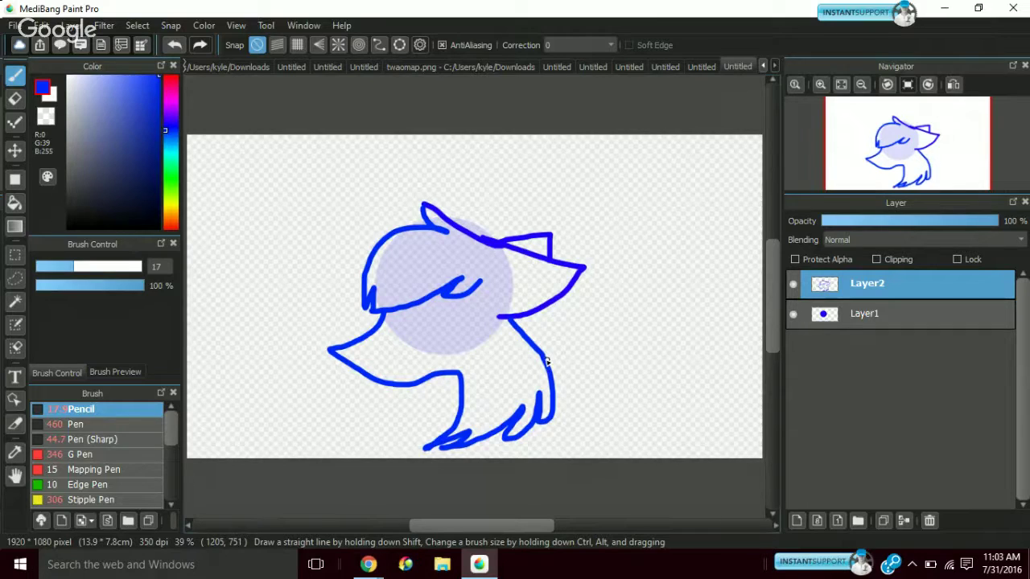
left_click_drag(547, 362, 587, 466)
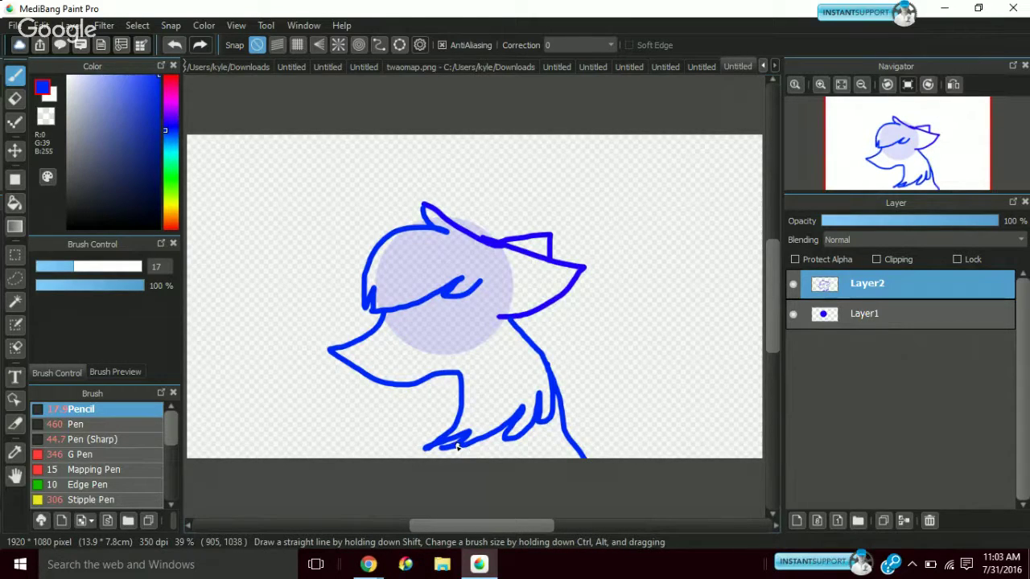
Draw three short leg lines from the chest fur down to the canvas's lower edge
left_click_drag(457, 448, 437, 494)
left_click_drag(505, 443, 505, 483)
left_click_drag(472, 440, 472, 485)
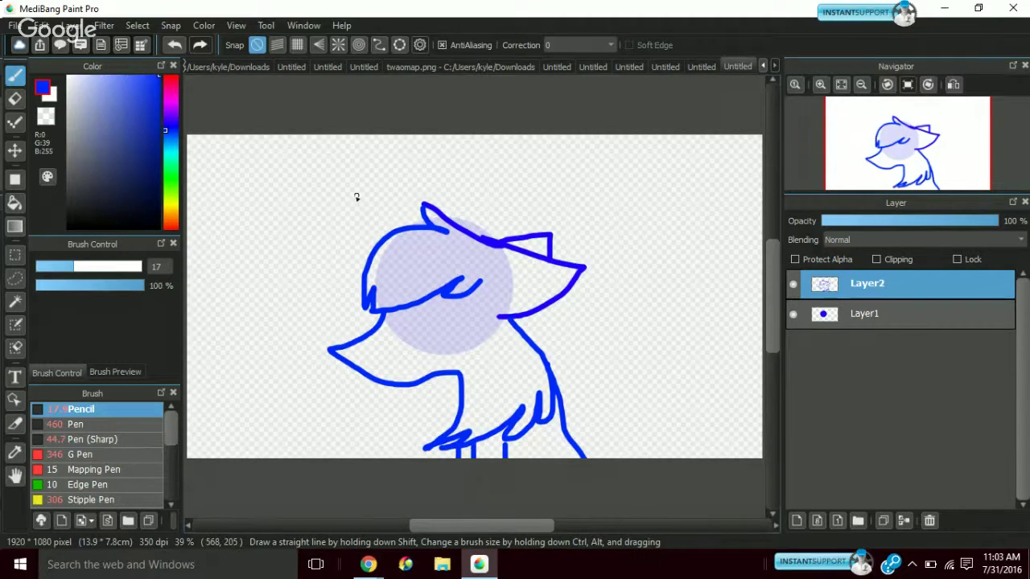
Undo the leg lines and redraw them from the chest fur to the canvas's lower edge, with slanted strokes at the front
left_click(175, 45)
left_click(174, 45)
left_click(175, 45)
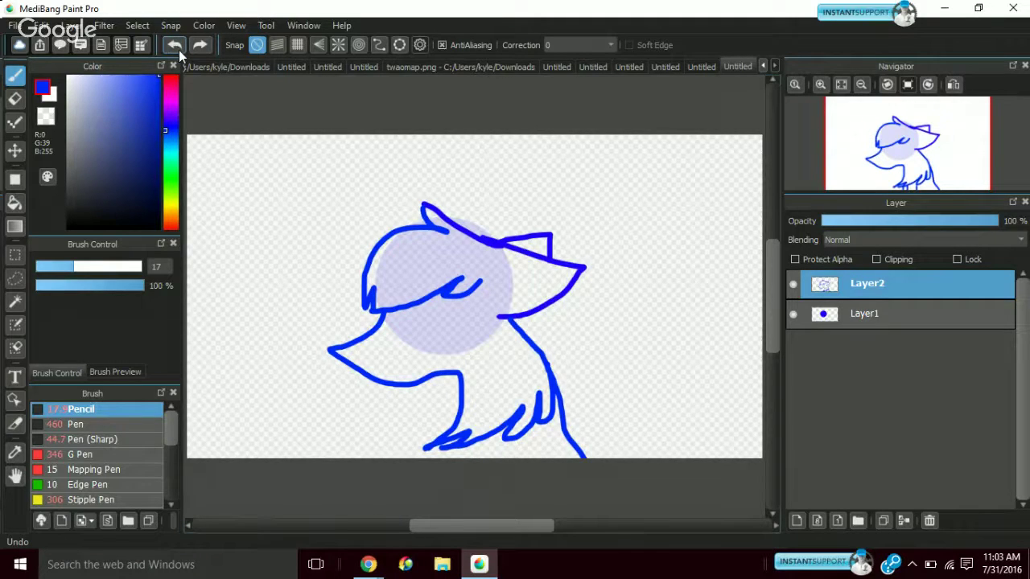
left_click_drag(457, 440, 407, 467)
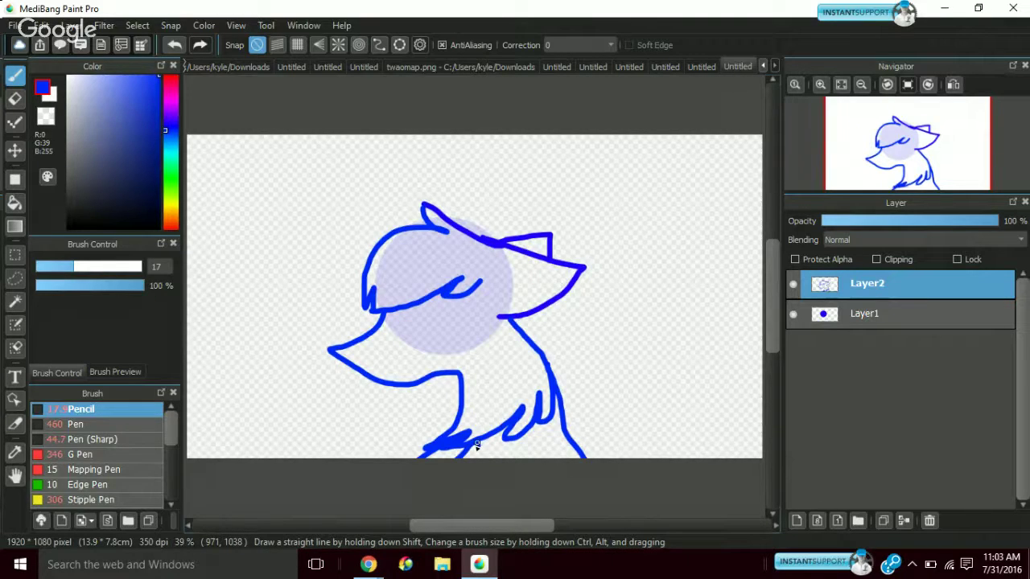
left_click_drag(512, 442, 510, 466)
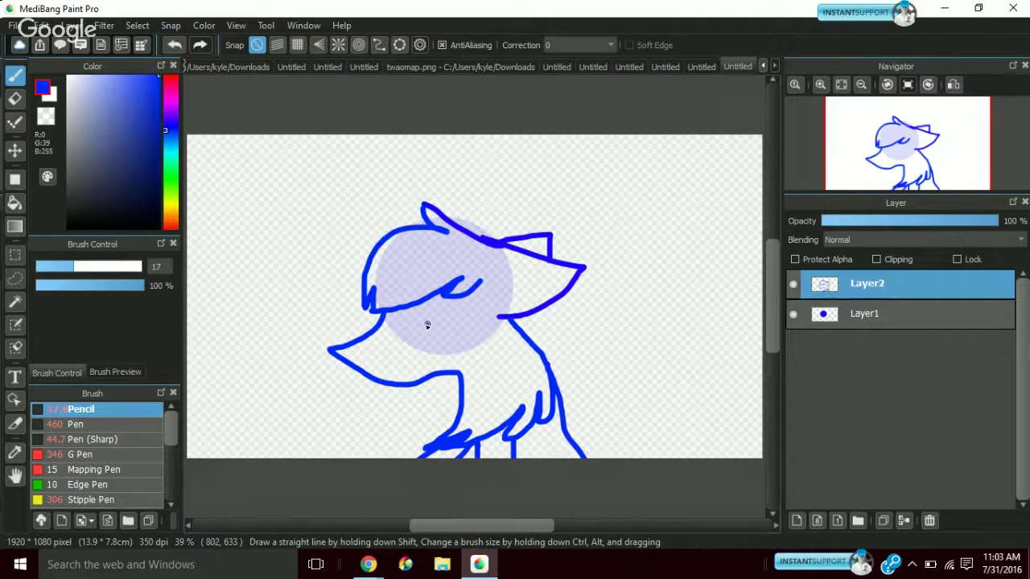
Draw a half-lidded eye with a slanted upper lid and small iris below the hair, undoing the first attempt
mouse_move(428, 325)
left_mouse_down()
mouse_move(464, 326)
mouse_move(444, 352)
left_mouse_up()
left_click(175, 45)
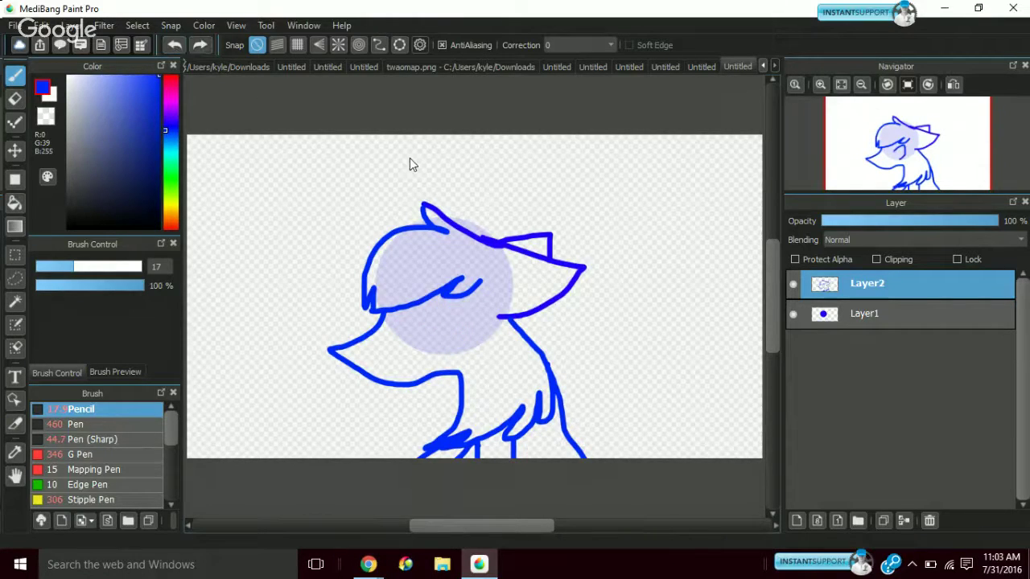
mouse_move(421, 321)
left_mouse_down()
mouse_move(469, 305)
mouse_move(453, 340)
left_mouse_up()
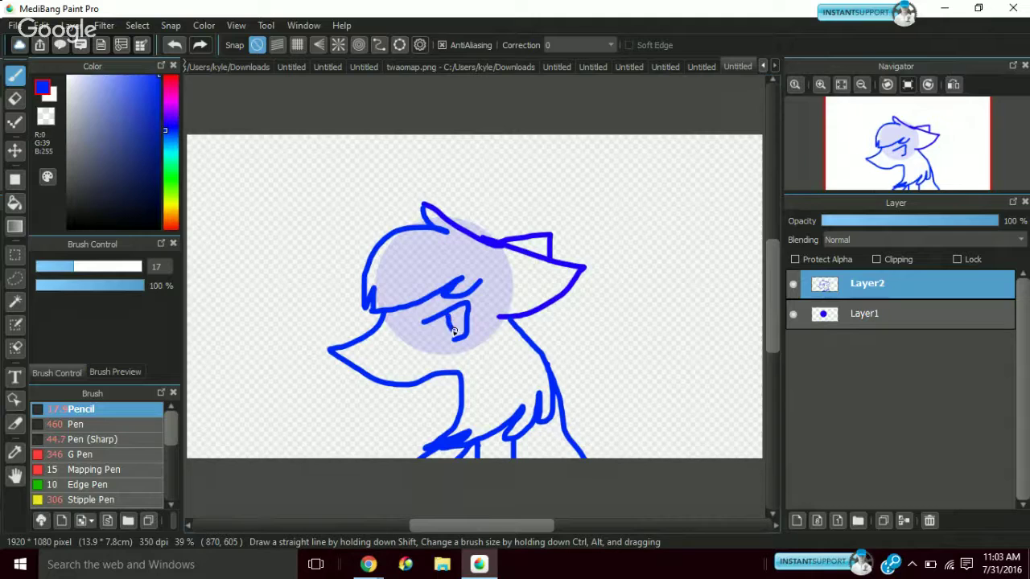
left_click_drag(448, 323, 461, 332)
Mark the nose at the muzzle tip, add a short mouth-corner stroke above the jaw, and draw another leg line beneath the rear chest fur
left_click_drag(346, 350, 349, 354)
left_click_drag(423, 375, 447, 362)
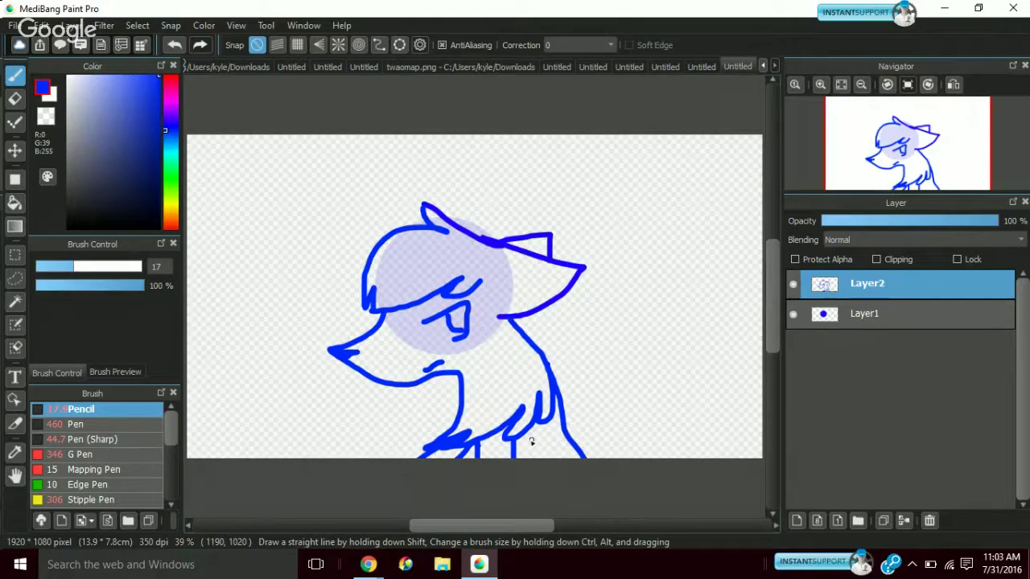
left_click_drag(531, 441, 544, 463)
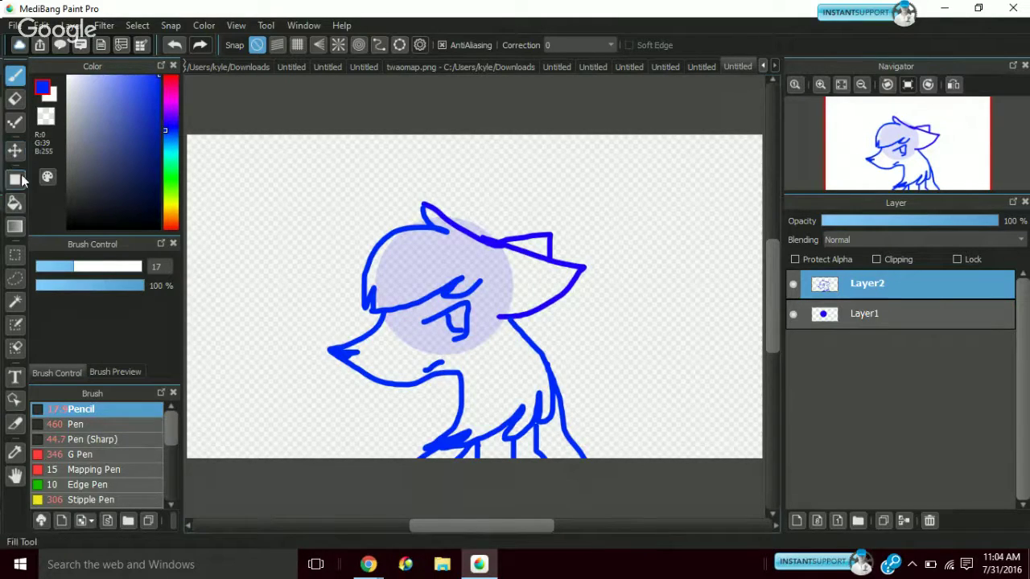
Set the eraser size to 18 and clean up the leg line just beneath the front chest fur
left_click(14, 100)
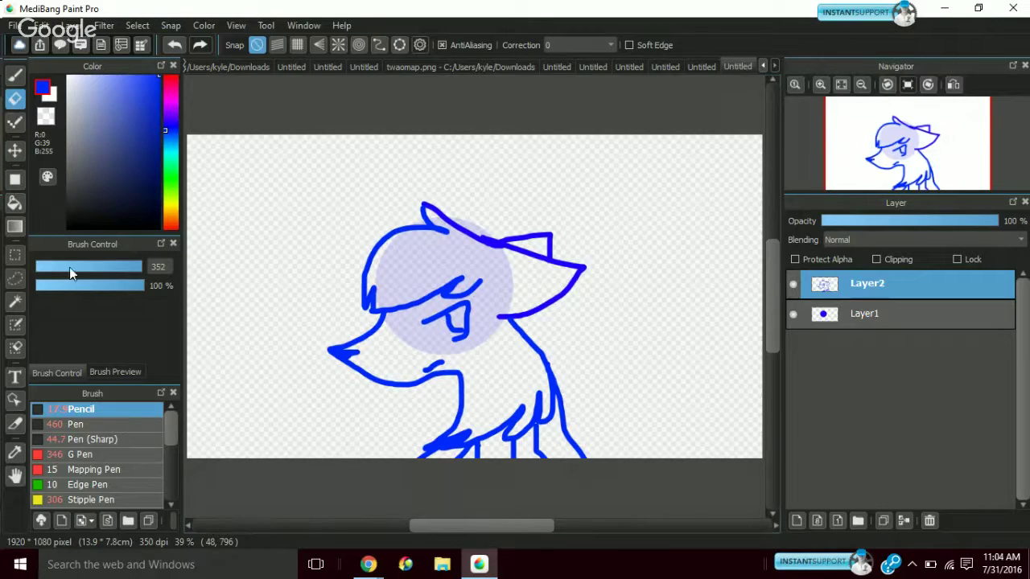
left_click_drag(69, 267, 46, 267)
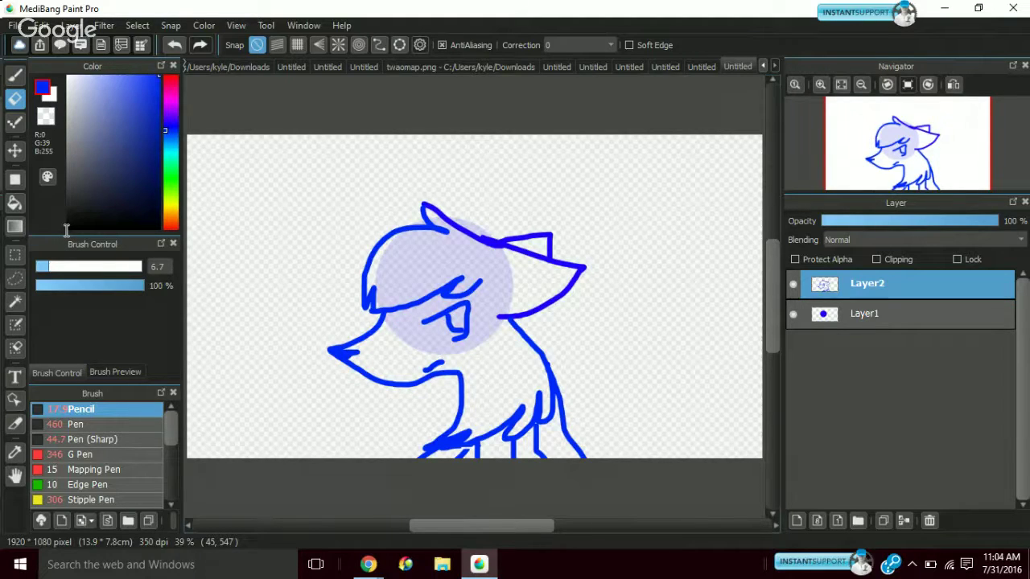
left_click(71, 269)
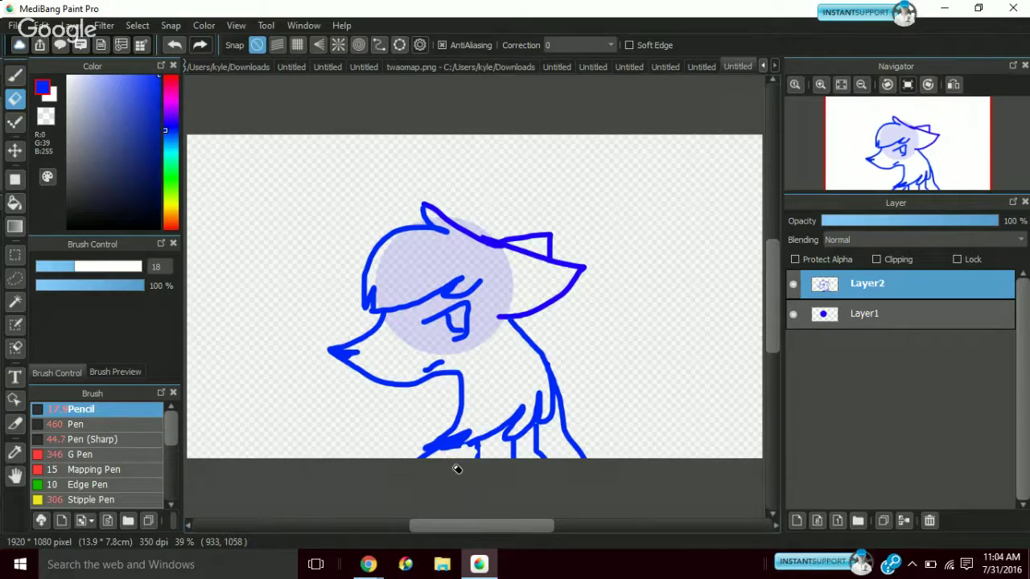
Add a new layer above the sketch and set the brush to black (R 0, G 0, B 0) at size 20
left_click(71, 26)
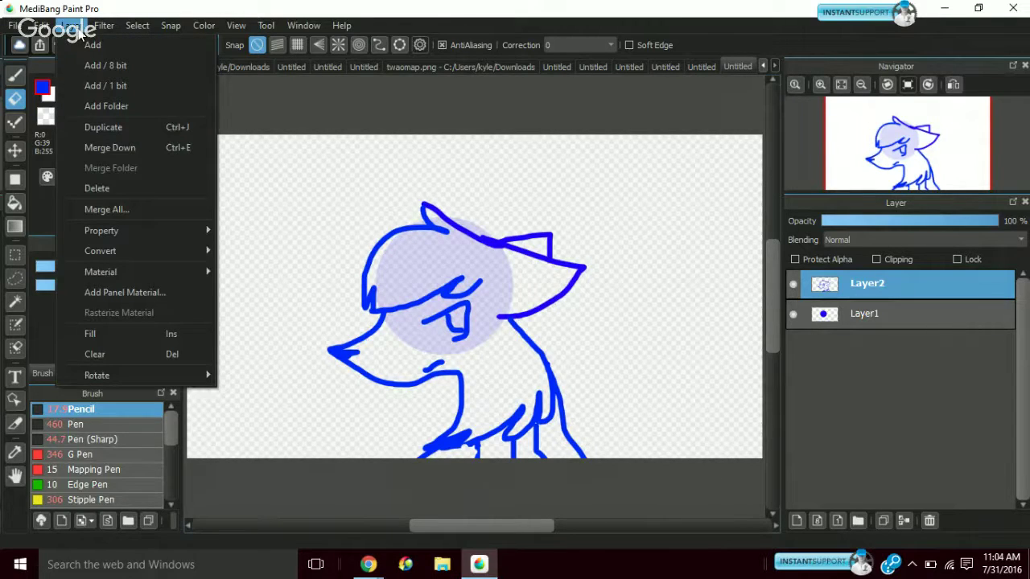
left_click(92, 45)
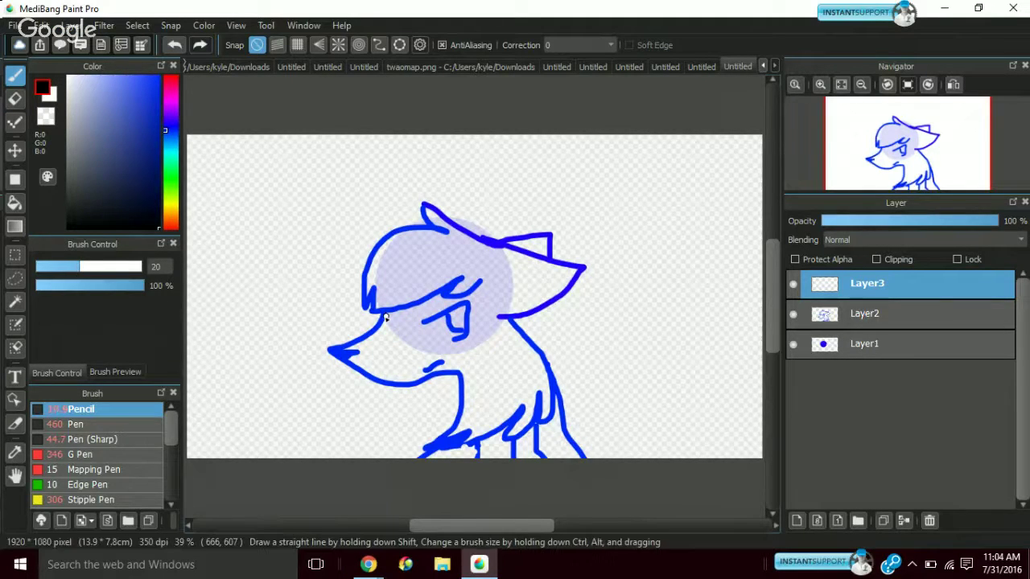
left_click_drag(384, 317, 342, 352)
key("ctrl+z")
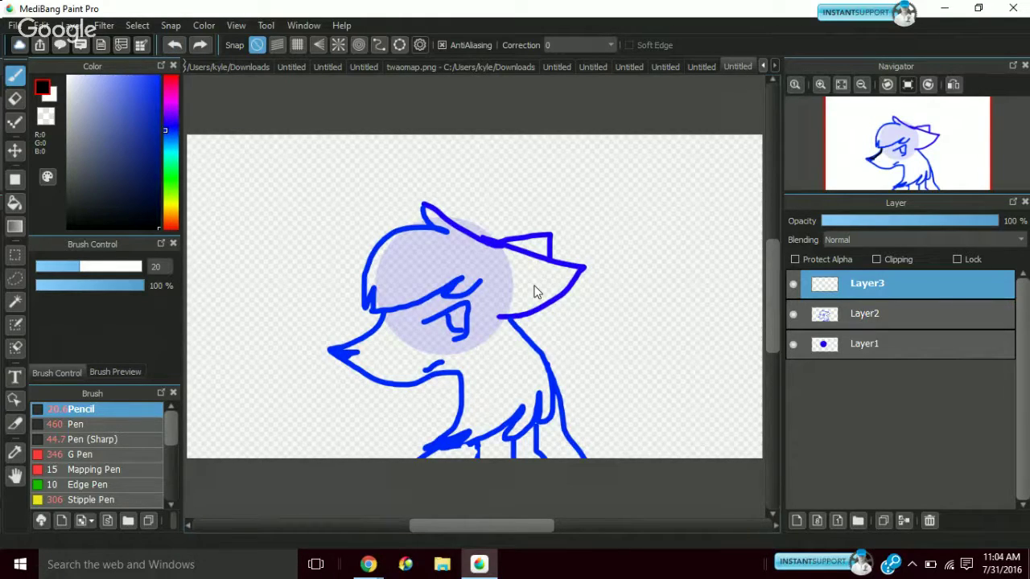
mouse_move(443, 292)
left_mouse_down()
mouse_move(482, 281)
mouse_move(464, 272)
left_mouse_up()
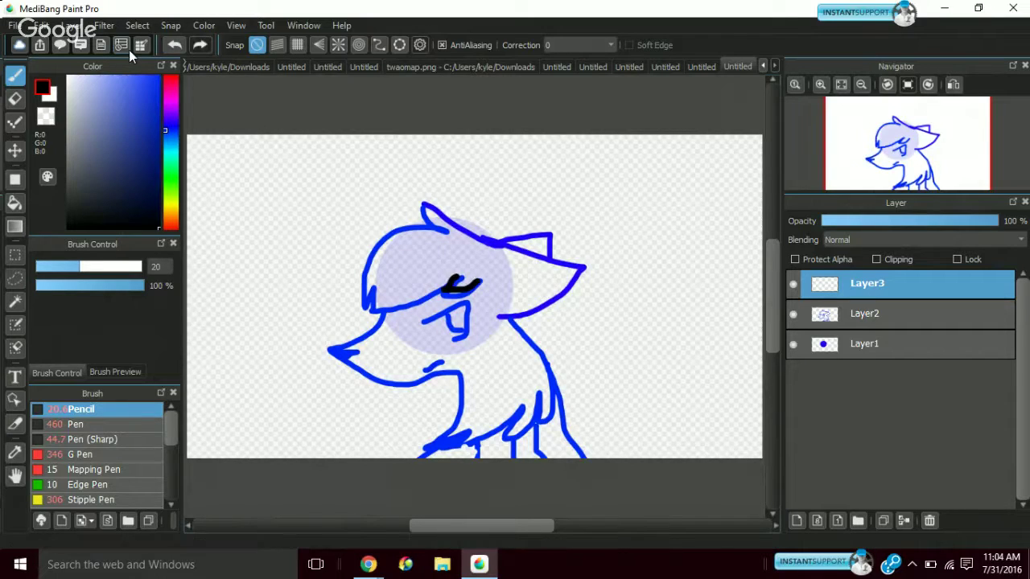
left_click(171, 46)
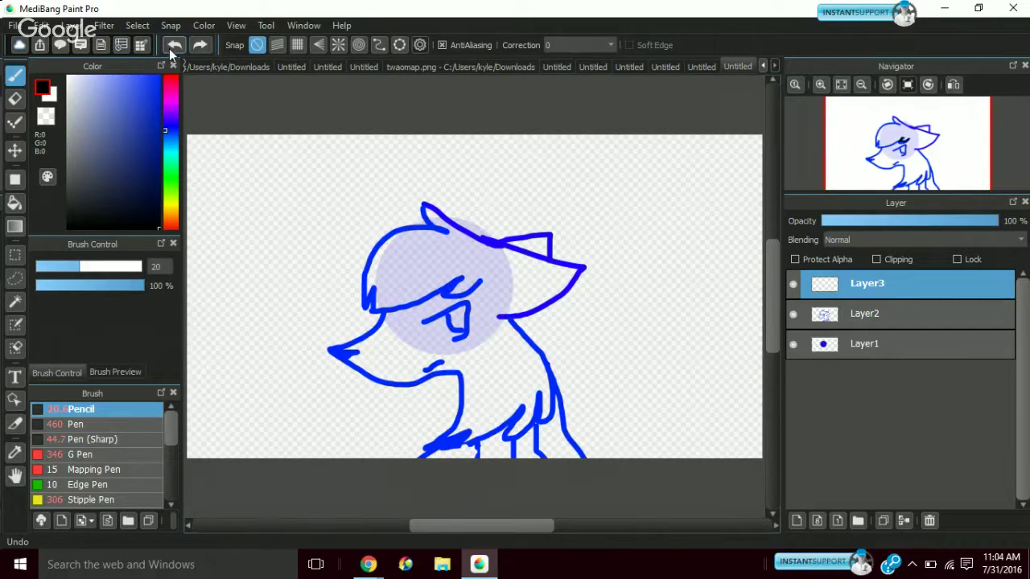
Trace the eye's upper lid, outer edge and iris in black on Layer3 at 200 % zoom
left_click(825, 86)
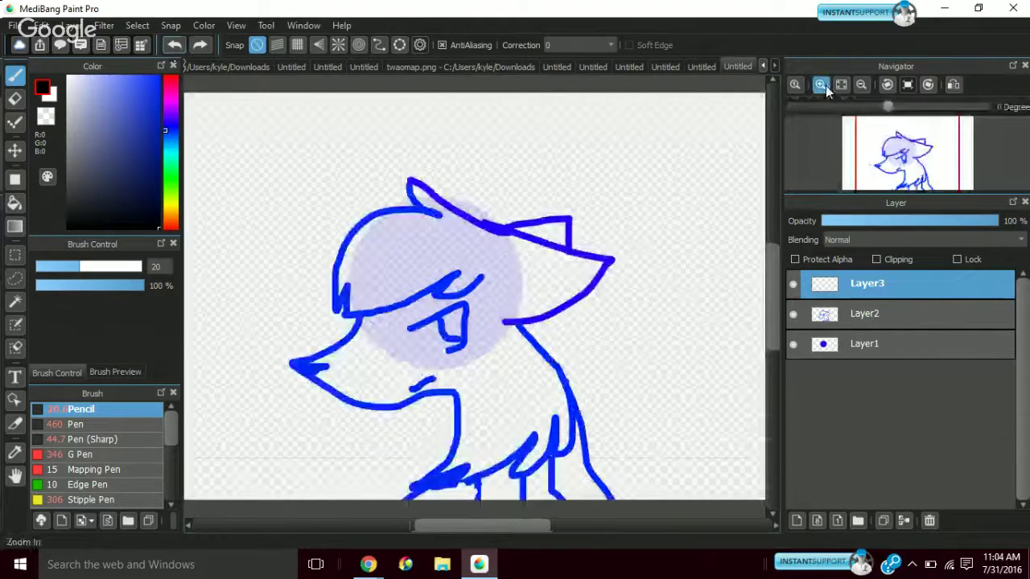
left_click(821, 85)
left_click(824, 84)
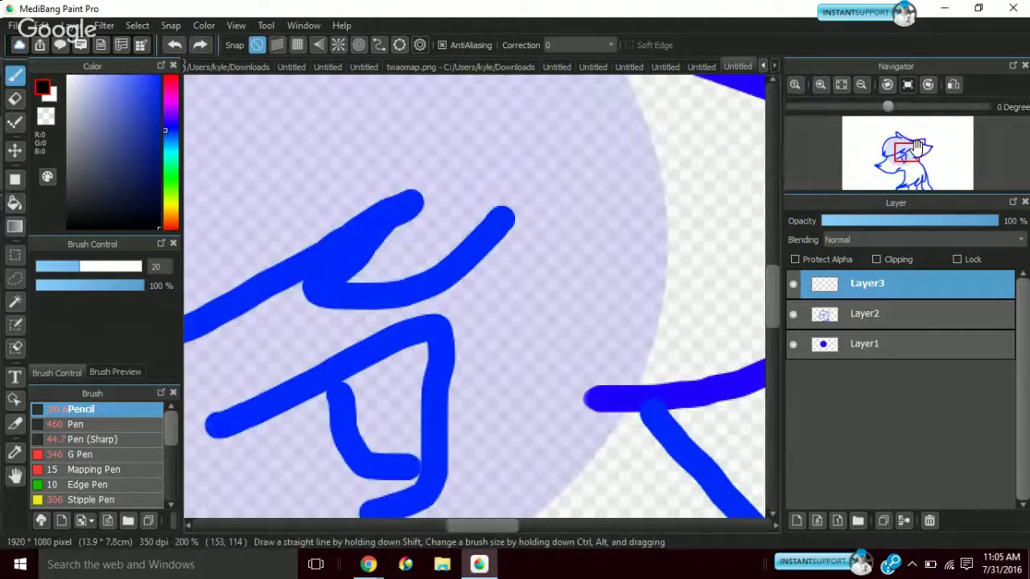
left_click_drag(917, 145, 904, 152)
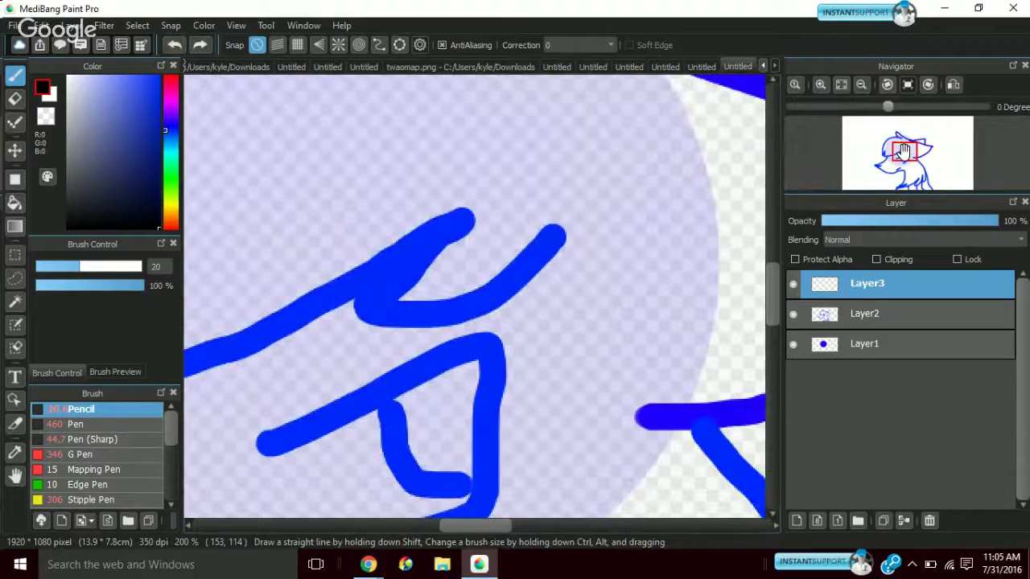
left_click_drag(903, 153, 903, 157)
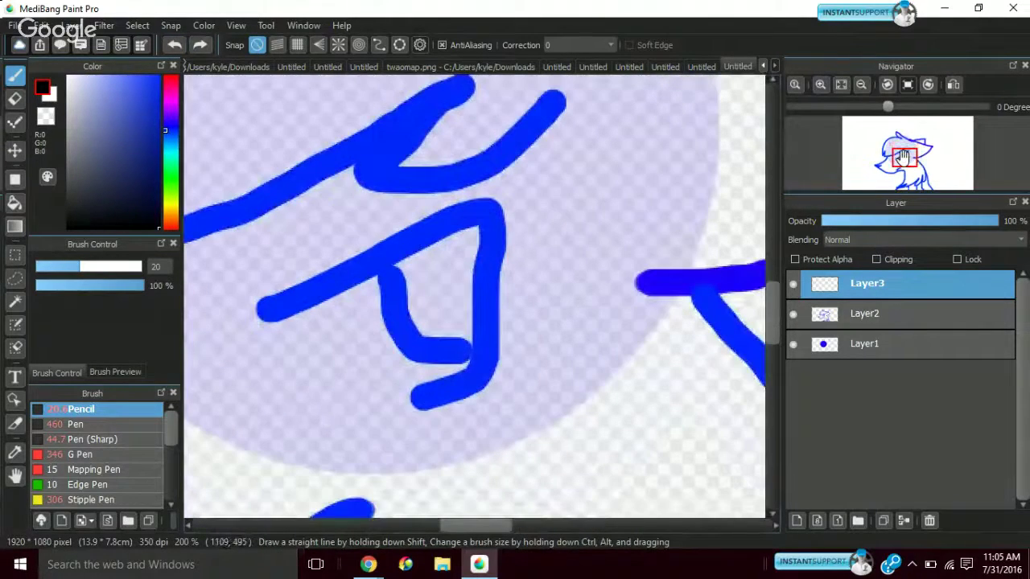
mouse_move(257, 305)
left_mouse_down()
mouse_move(398, 253)
mouse_move(478, 241)
mouse_move(384, 411)
left_mouse_up()
mouse_move(371, 259)
left_mouse_down()
mouse_move(376, 295)
mouse_move(433, 363)
mouse_move(466, 358)
left_mouse_up()
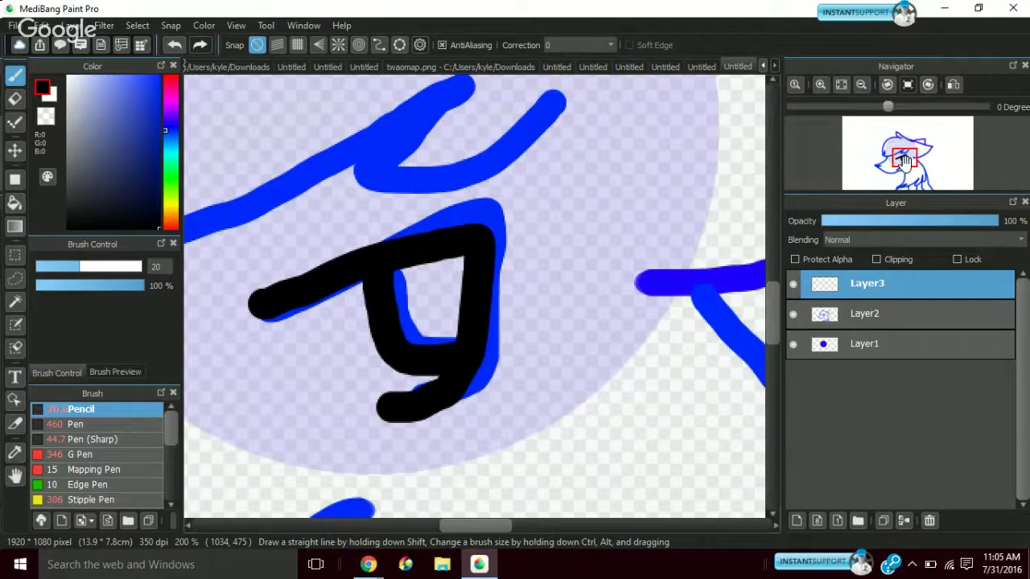
Set the brush size to 19, trace the top of the muzzle in black, and fill in the nose
left_click_drag(905, 161, 875, 157)
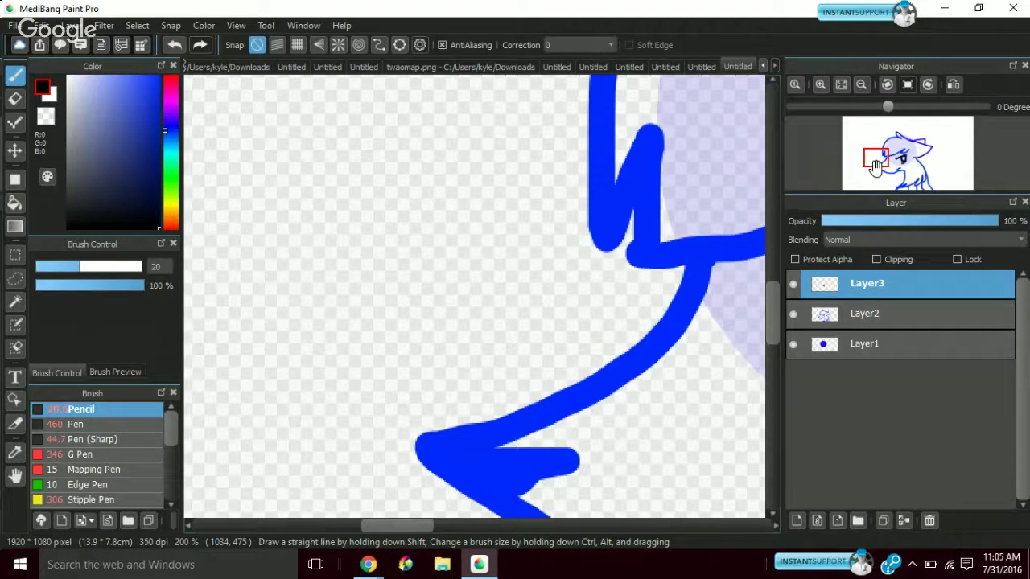
left_click_drag(876, 165, 879, 170)
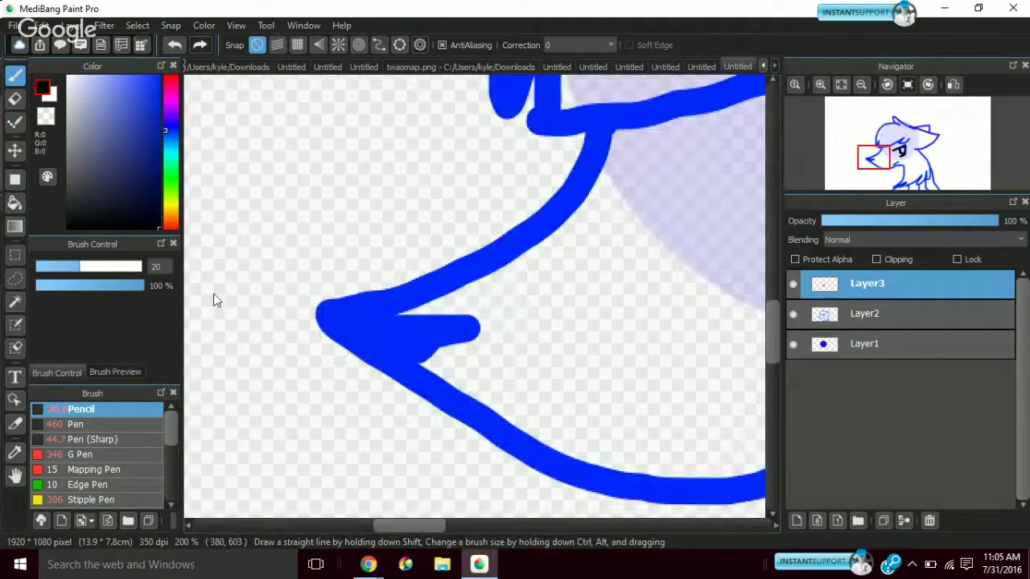
key("bracketleft")
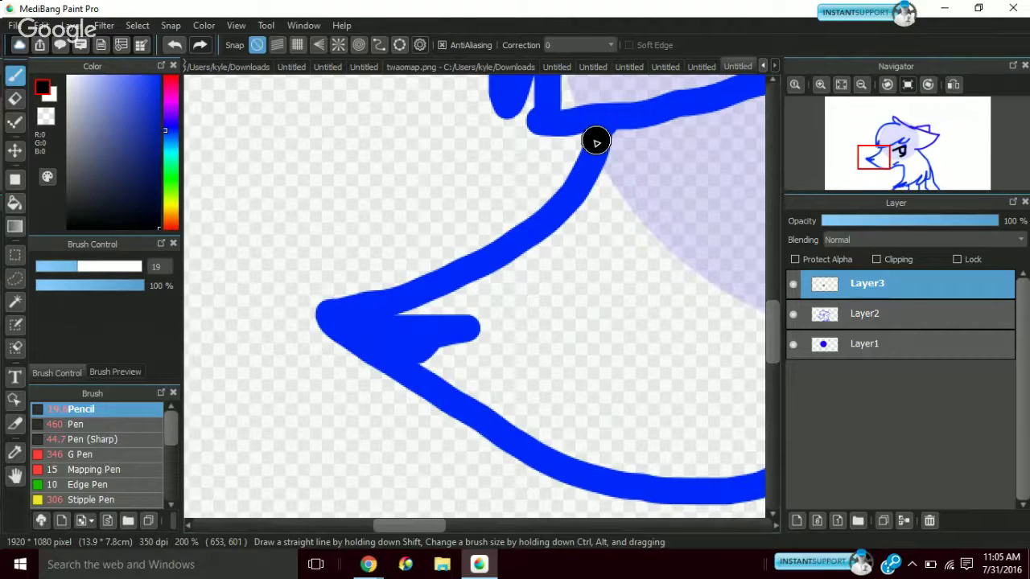
mouse_move(596, 142)
left_mouse_down()
mouse_move(320, 301)
mouse_move(481, 304)
mouse_move(425, 357)
mouse_move(314, 318)
mouse_move(314, 306)
mouse_move(450, 326)
mouse_move(357, 317)
mouse_move(340, 339)
left_mouse_up()
Trace the lower jaw from the nose backward and continue down the front of the neck in black
mouse_move(876, 153)
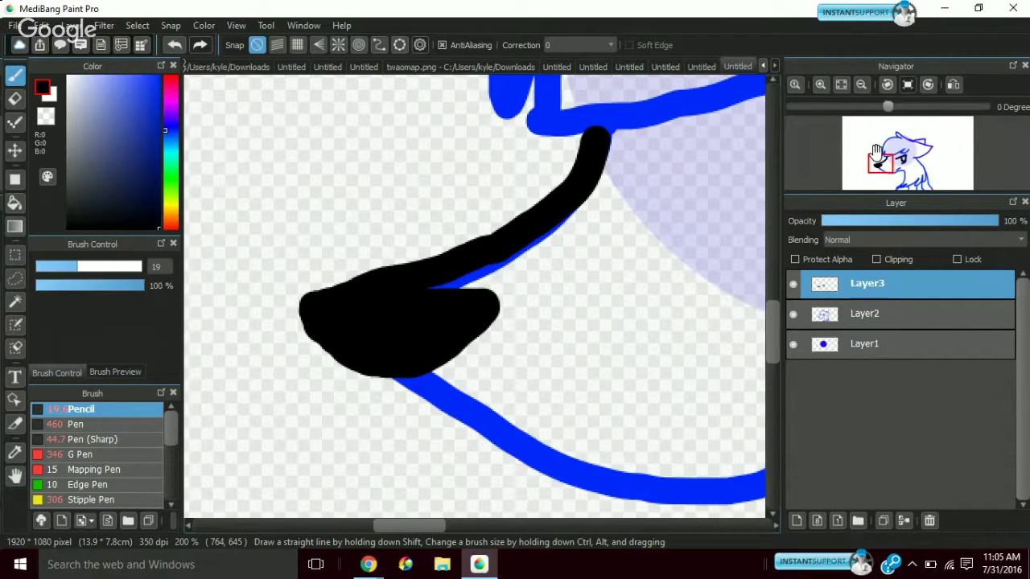
left_click_drag(876, 153, 894, 163)
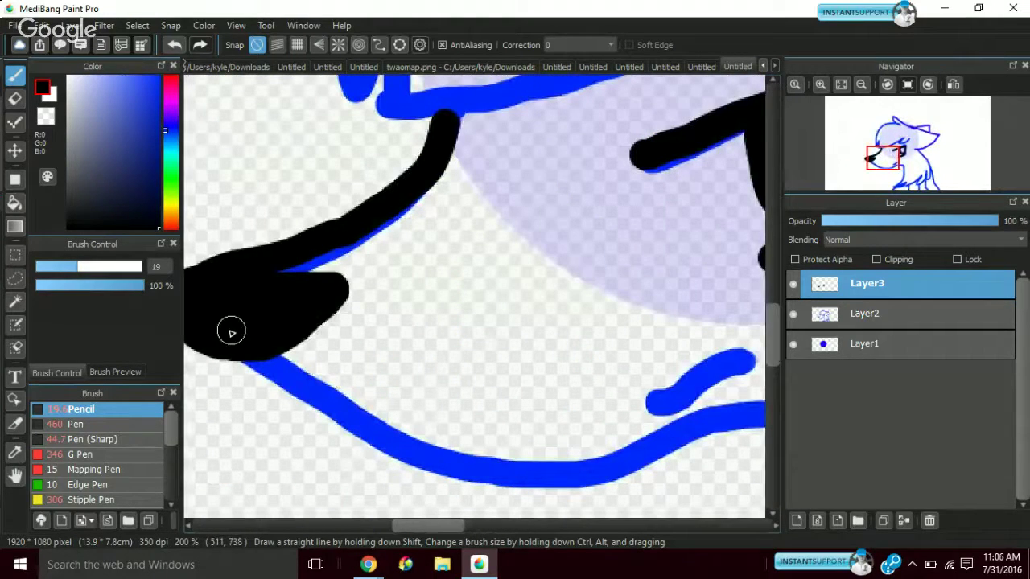
mouse_move(231, 331)
left_mouse_down()
mouse_move(386, 449)
mouse_move(708, 434)
left_mouse_up()
mouse_move(879, 171)
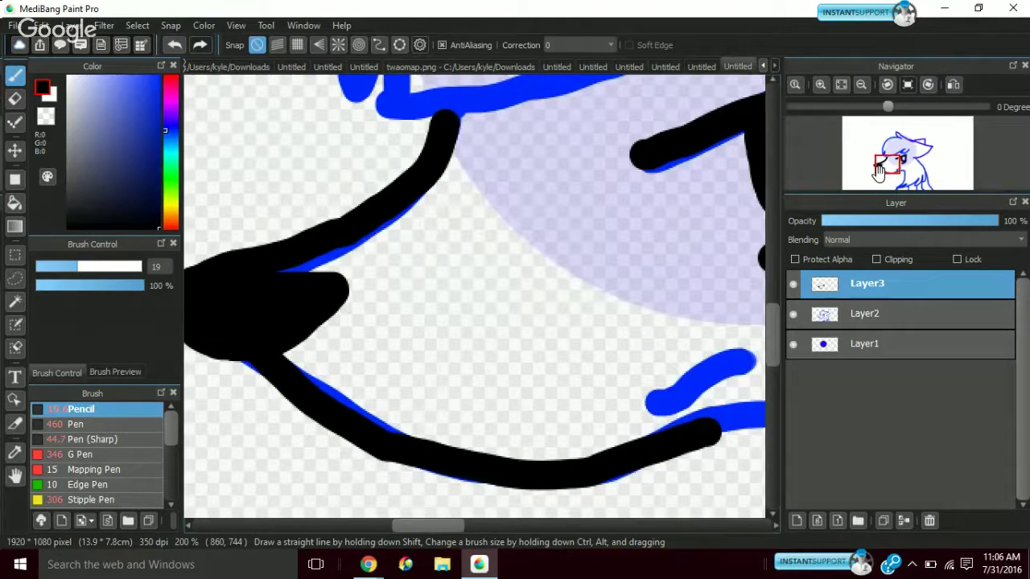
left_click_drag(879, 170, 895, 178)
mouse_move(322, 262)
left_mouse_down()
mouse_move(376, 251)
mouse_move(357, 547)
left_mouse_up()
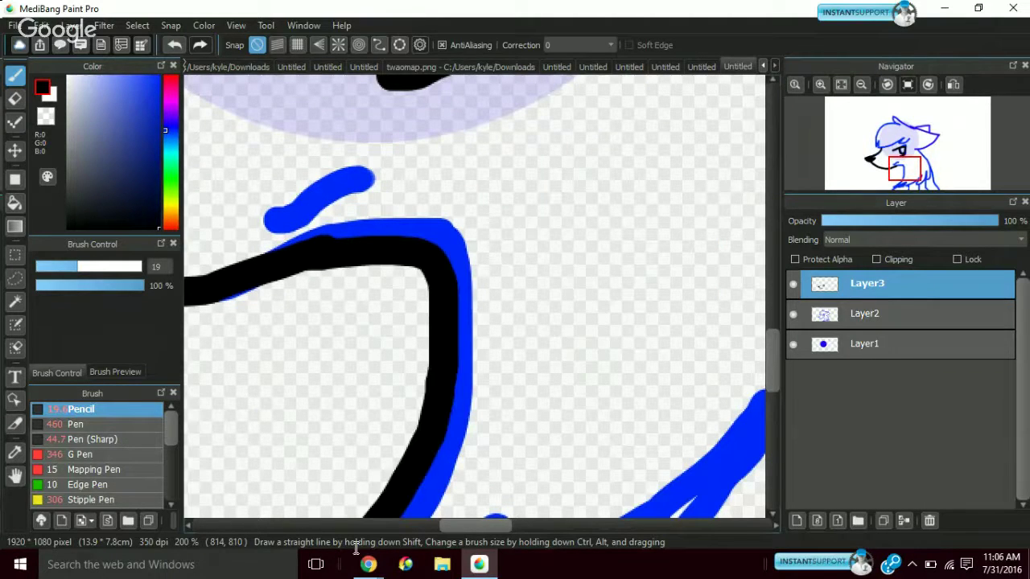
Trace the front chest fur spikes and the slanted leg line down to the canvas's lower edge in black
mouse_move(905, 181)
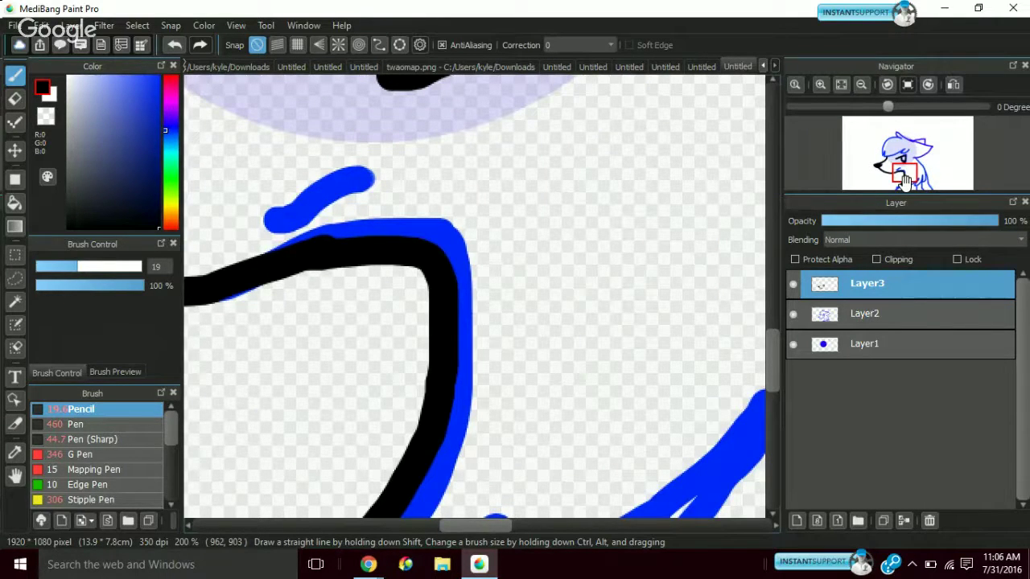
left_click_drag(905, 181, 900, 184)
mouse_move(306, 282)
left_mouse_down()
mouse_move(529, 188)
mouse_move(424, 278)
mouse_move(362, 283)
mouse_move(239, 351)
left_mouse_up()
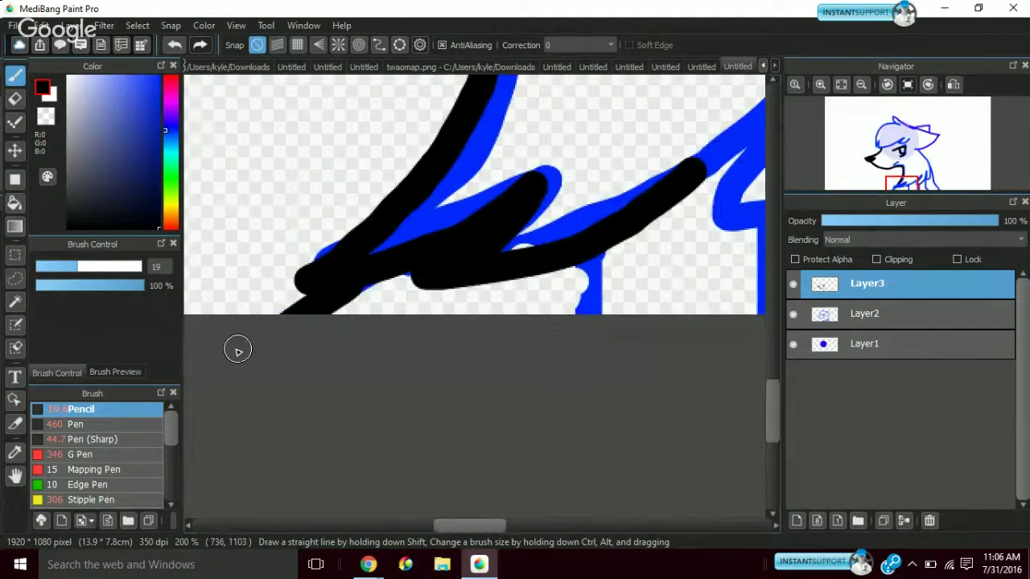
Trace the remaining chest fur tufts toward the back in black, undoing the first stroke and redrawing it
mouse_move(986, 173)
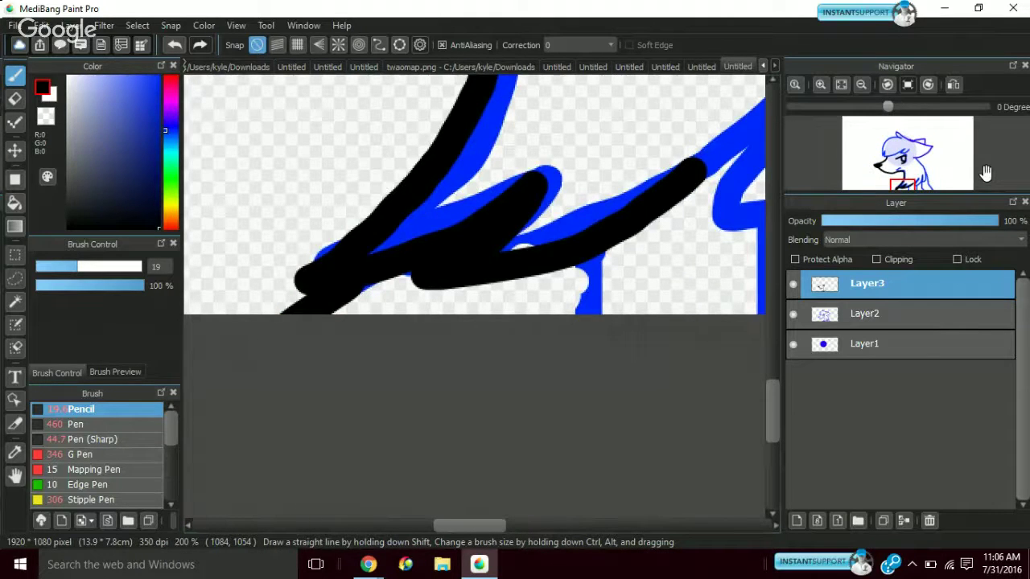
left_click(900, 185)
left_click(899, 185)
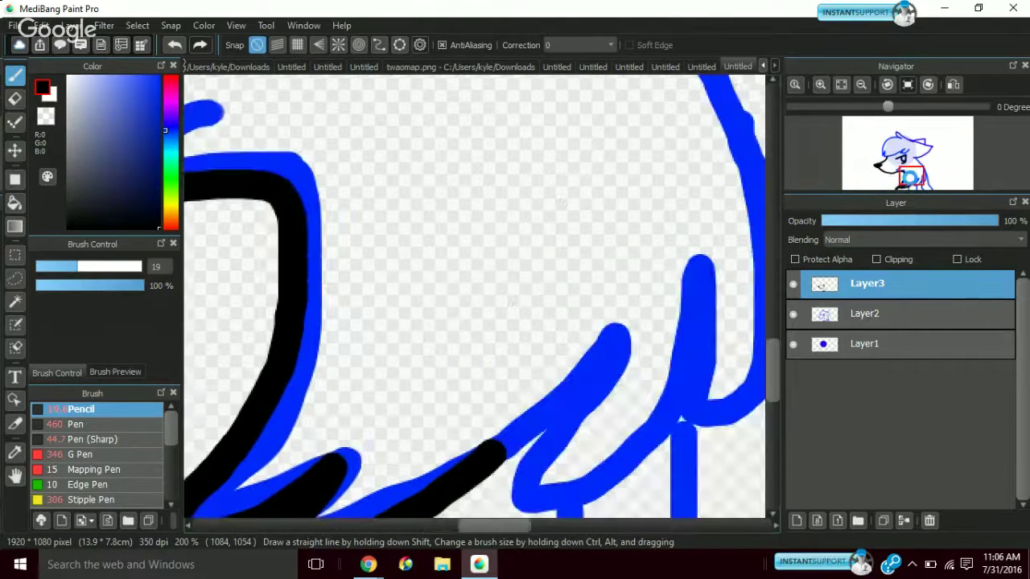
left_click_drag(615, 332, 458, 468)
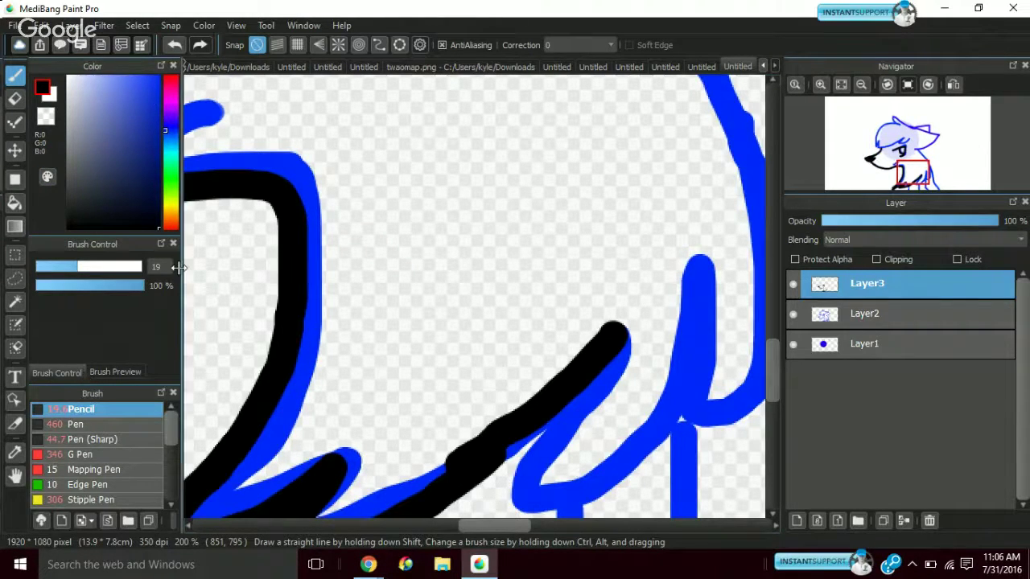
key("ctrl+z")
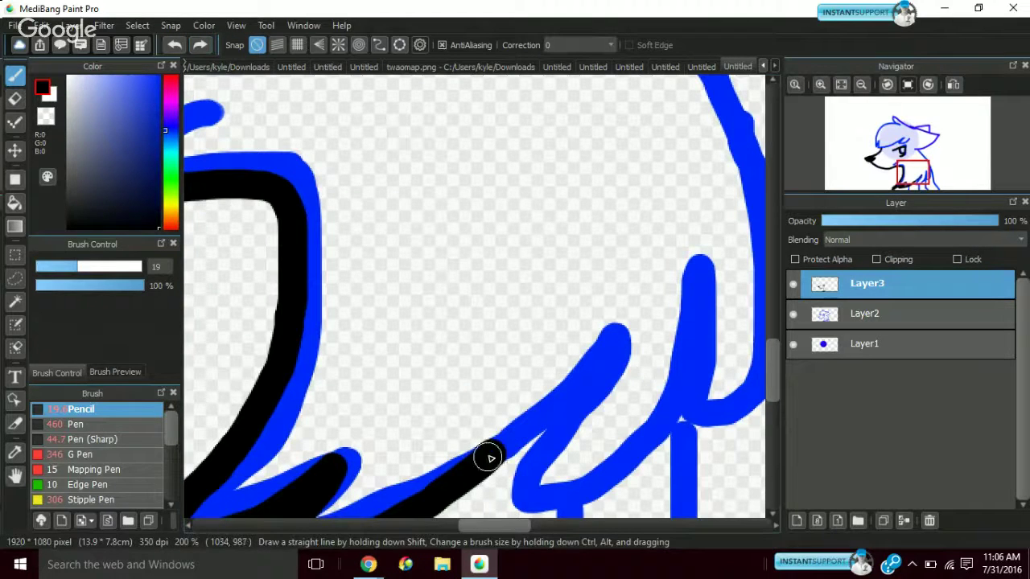
mouse_move(488, 458)
left_mouse_down()
mouse_move(592, 365)
mouse_move(607, 374)
mouse_move(517, 495)
mouse_move(682, 377)
mouse_move(709, 311)
mouse_move(715, 421)
mouse_move(753, 285)
left_mouse_up()
Trace the back of the neck in black from below the ear down to the rearmost chest fur tuft
left_click_drag(912, 175, 917, 165)
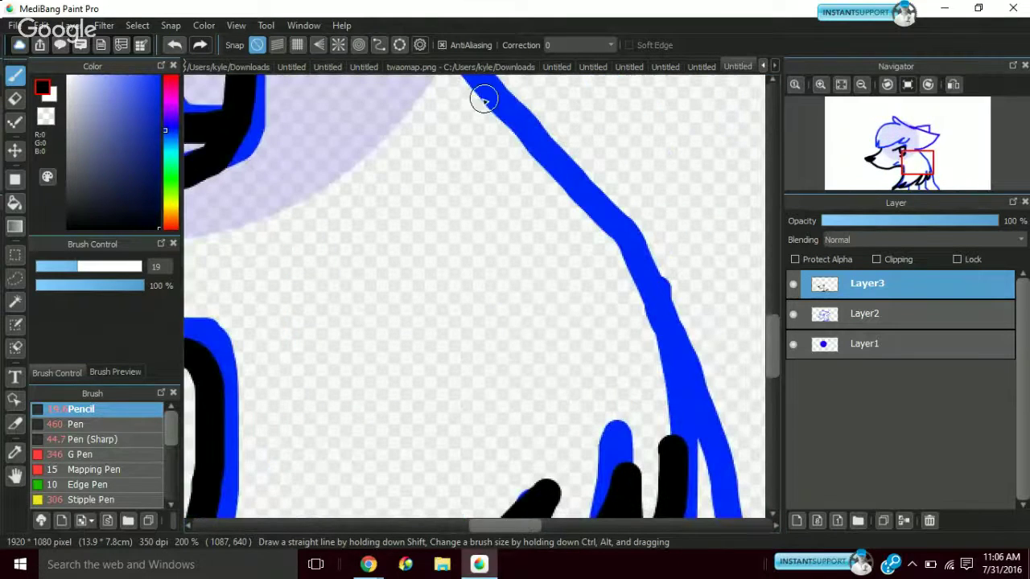
mouse_move(483, 100)
left_mouse_down()
mouse_move(608, 245)
mouse_move(655, 338)
mouse_move(678, 419)
mouse_move(677, 466)
left_mouse_up()
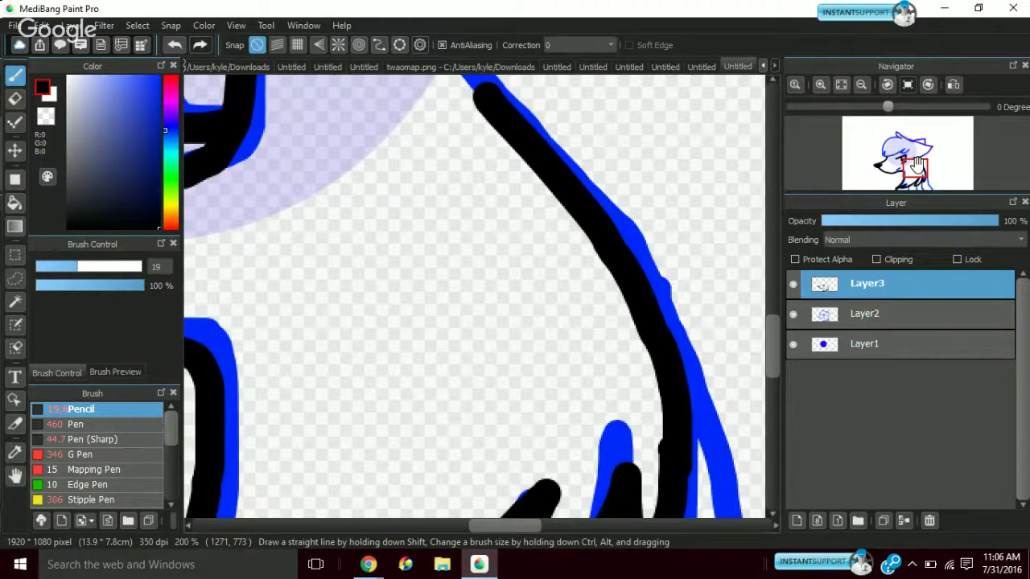
Trace the ear's lower and upper edges in black and add the second ear's outline behind it
mouse_move(916, 163)
left_mouse_down()
mouse_move(907, 144)
mouse_move(927, 147)
left_mouse_up()
left_click(860, 89)
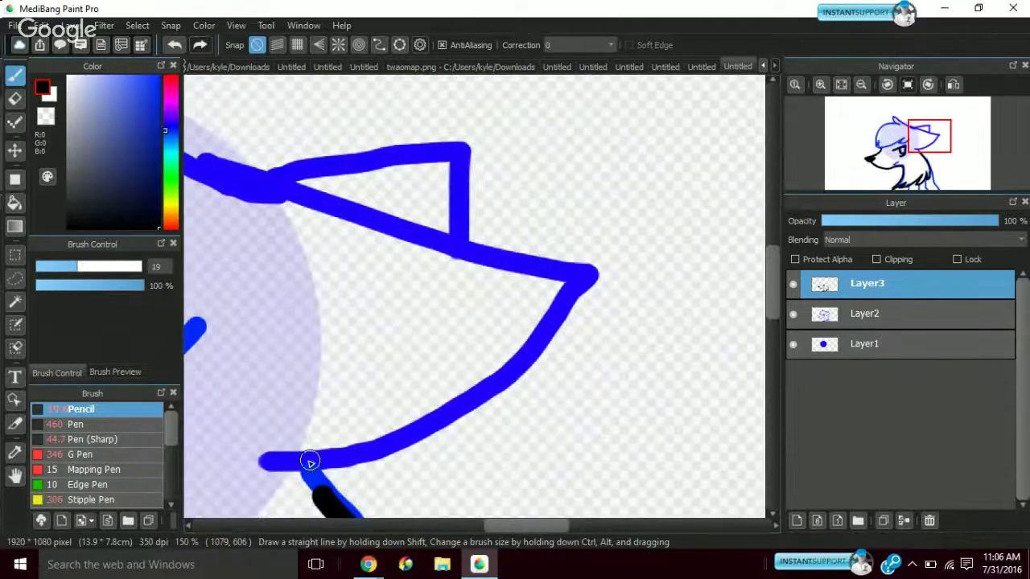
mouse_move(282, 485)
left_mouse_down()
mouse_move(340, 473)
mouse_move(486, 365)
mouse_move(583, 272)
left_mouse_up()
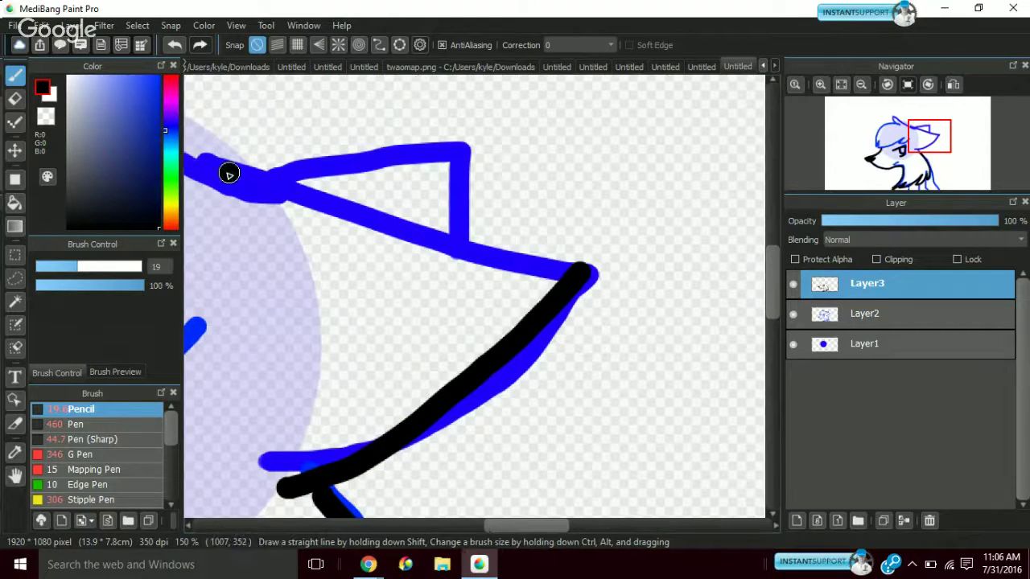
left_click_drag(228, 174, 553, 304)
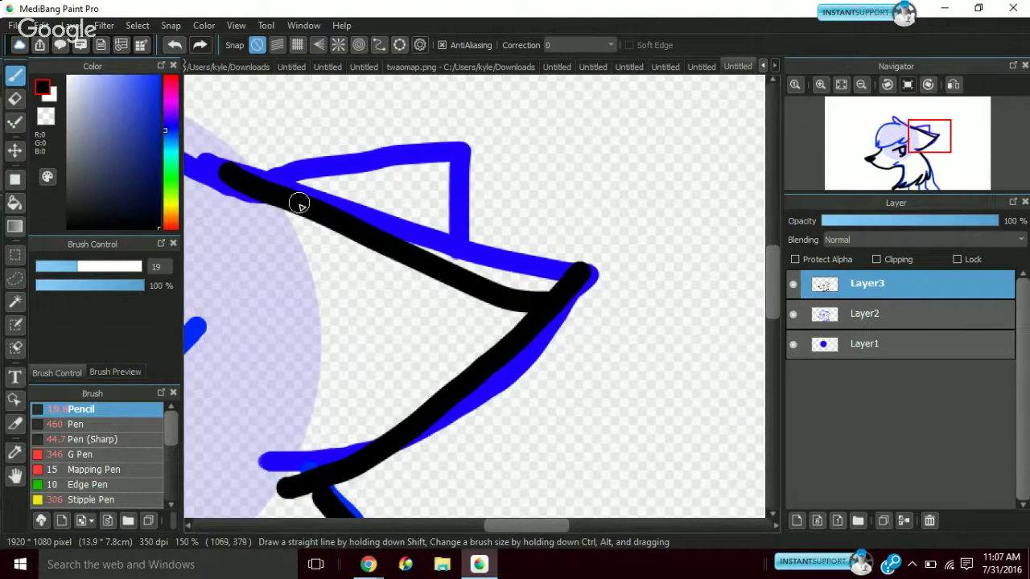
mouse_move(298, 205)
left_mouse_down()
mouse_move(513, 218)
mouse_move(463, 270)
left_mouse_up()
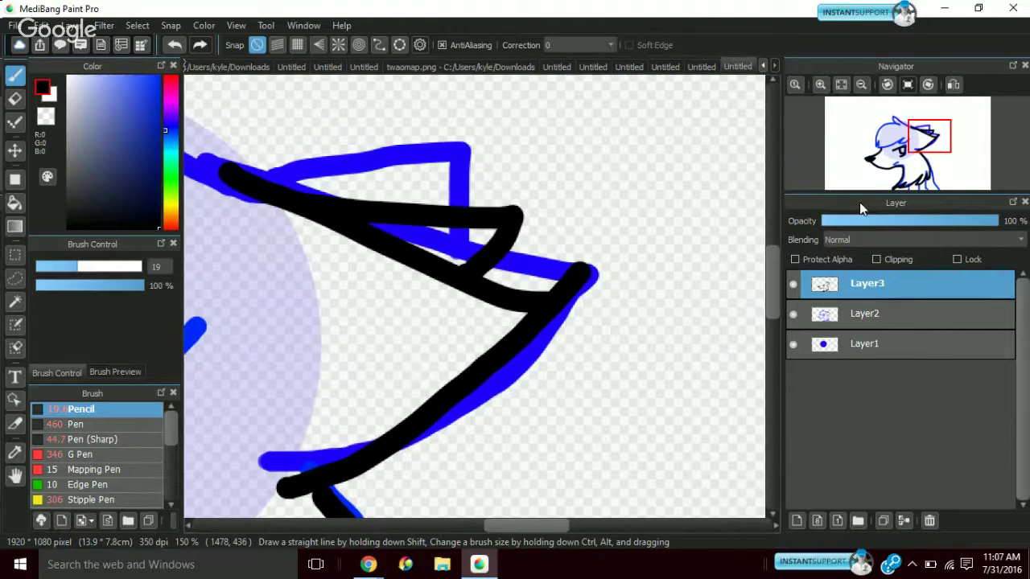
Trace the short cheek mark beneath the eye and a leg line from the middle chest fur tuft to the canvas's lower edge
left_click_drag(929, 136, 892, 147)
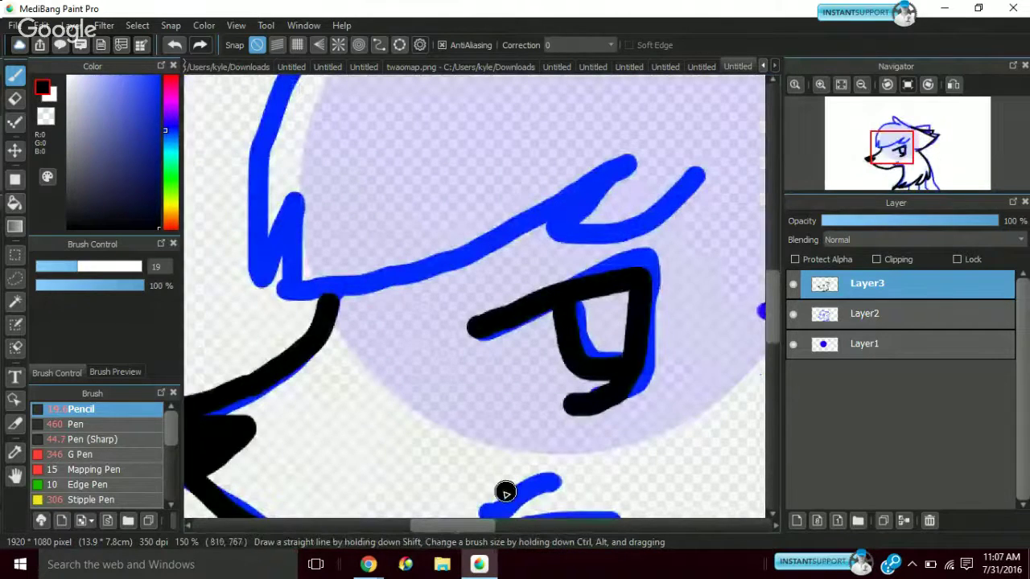
left_click_drag(505, 493, 555, 460)
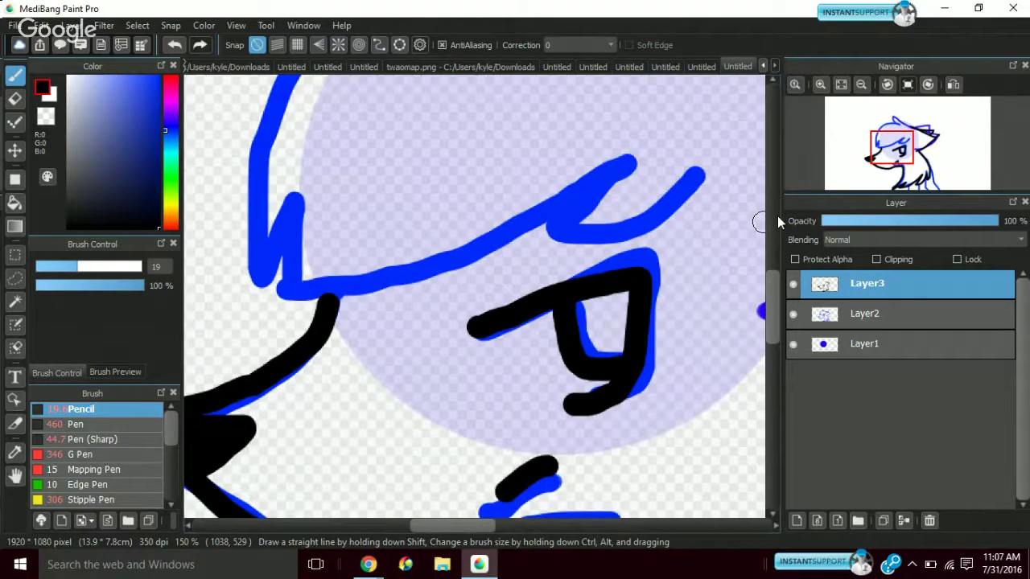
mouse_move(896, 165)
left_click_drag(895, 164, 911, 176)
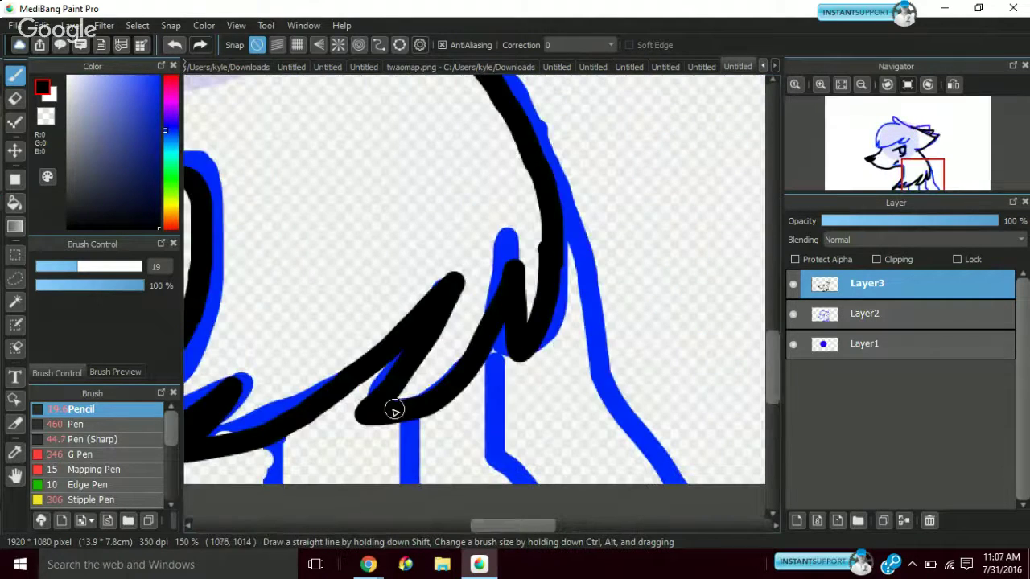
left_click_drag(394, 411, 377, 483)
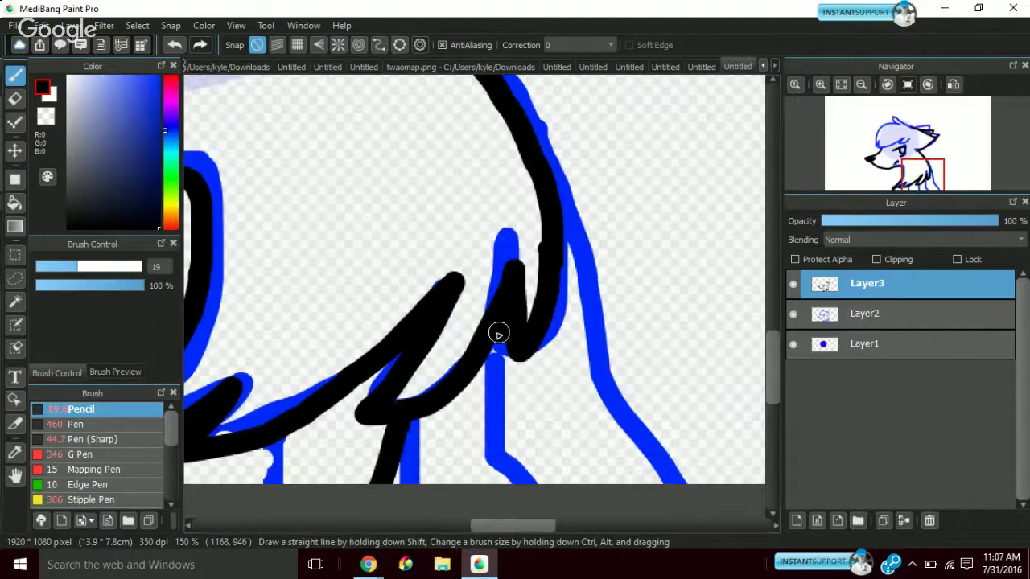
key("x")
left_click_drag(418, 306, 231, 241)
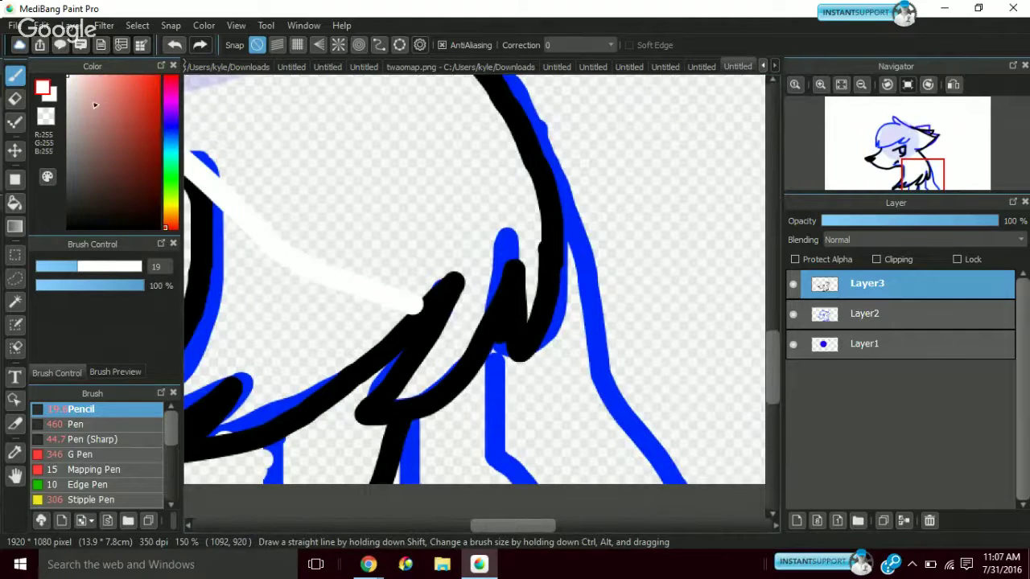
mouse_move(192, 184)
left_mouse_down()
mouse_move(229, 240)
mouse_move(245, 302)
left_mouse_up()
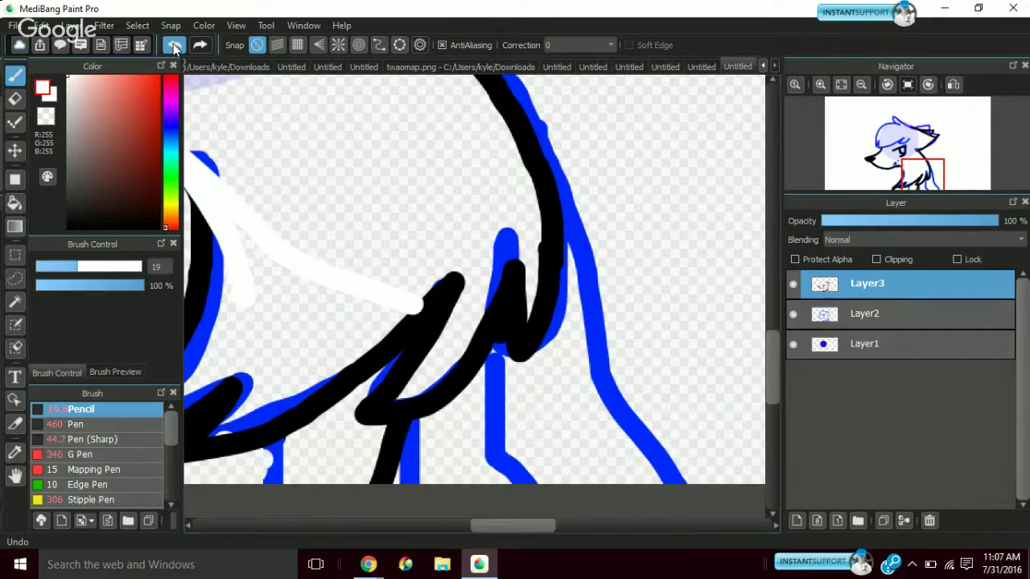
left_click(174, 46)
key("x")
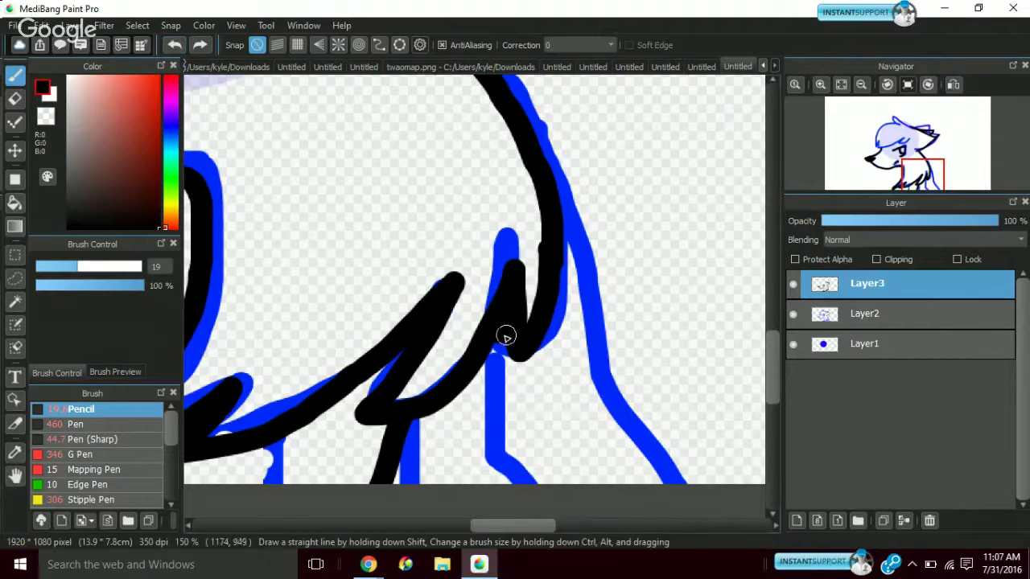
Trace the angled leg line below the rear chest tuft and the back line from the neck downward in black
left_click_drag(504, 344, 510, 492)
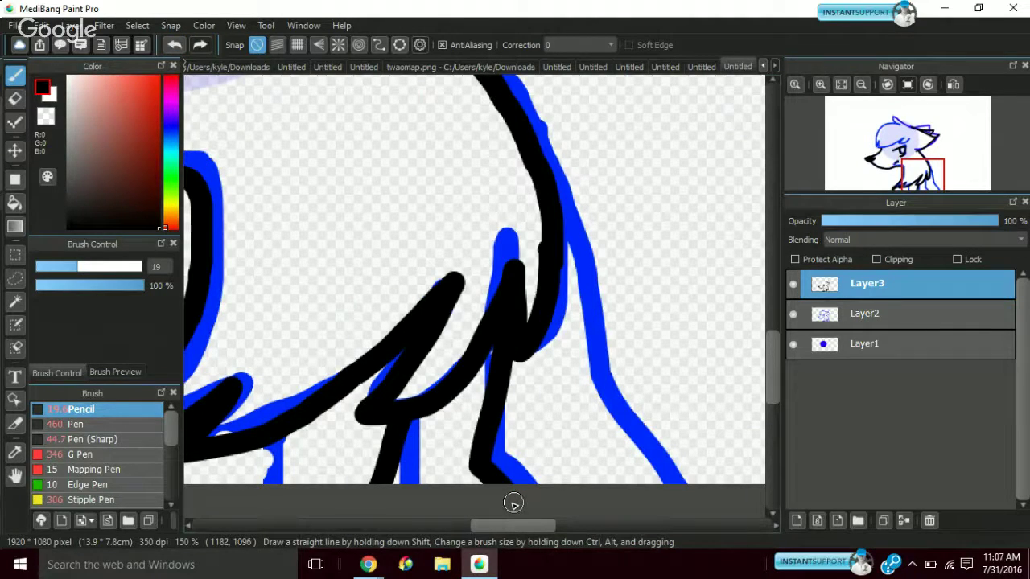
left_click_drag(553, 208, 558, 424)
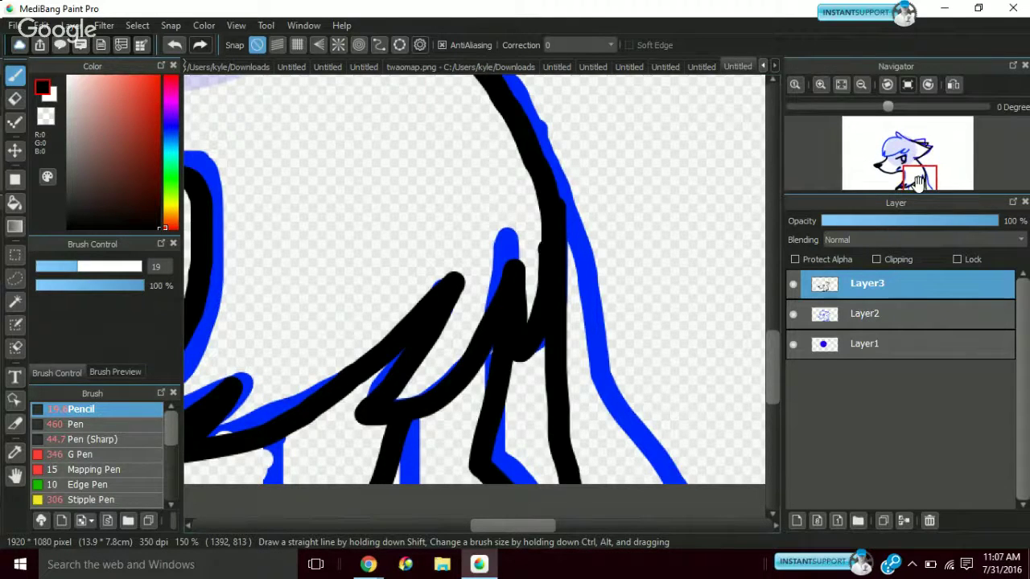
Trace the hair tuft, the top of the head and the fringe above the eye in black
left_click_drag(919, 178, 894, 187)
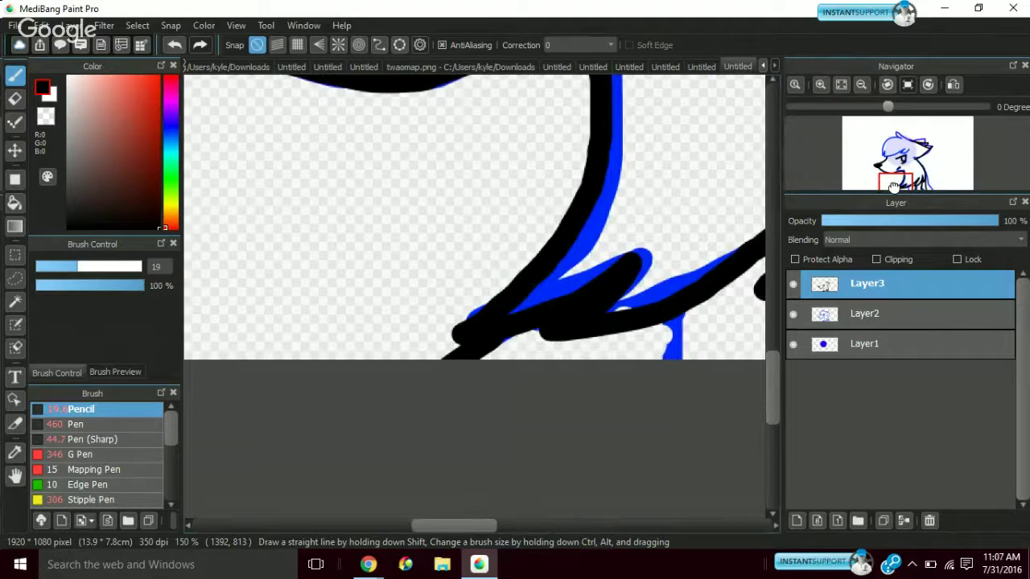
left_click_drag(894, 187, 903, 140)
mouse_move(366, 178)
left_mouse_down()
mouse_move(308, 112)
mouse_move(465, 210)
mouse_move(524, 219)
mouse_move(610, 258)
left_mouse_up()
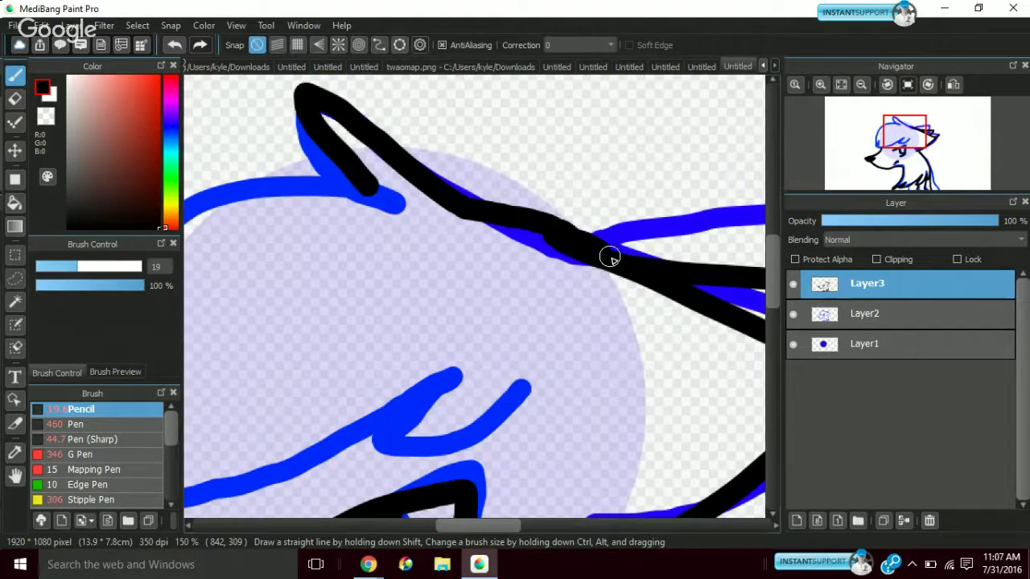
left_click(891, 152)
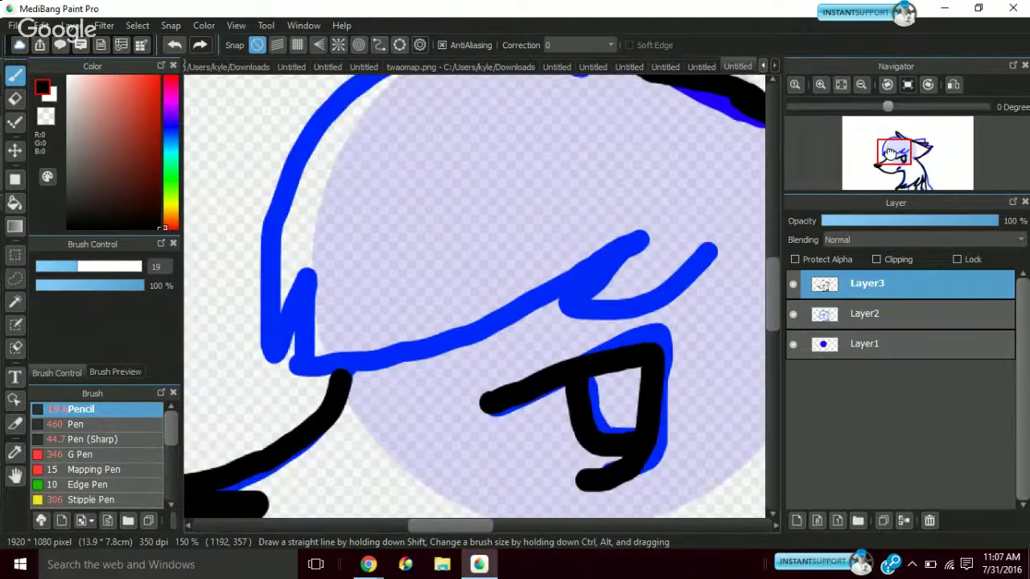
left_click_drag(891, 153, 881, 138)
mouse_move(424, 179)
left_mouse_down()
mouse_move(380, 392)
mouse_move(413, 350)
mouse_move(383, 431)
mouse_move(622, 375)
mouse_move(731, 294)
mouse_move(747, 359)
mouse_move(769, 336)
left_mouse_up()
Hide the blue sketch layer and the circle guide layer, Layer2 and Layer1
left_click_drag(871, 164, 926, 142)
left_click(793, 314)
left_click(793, 344)
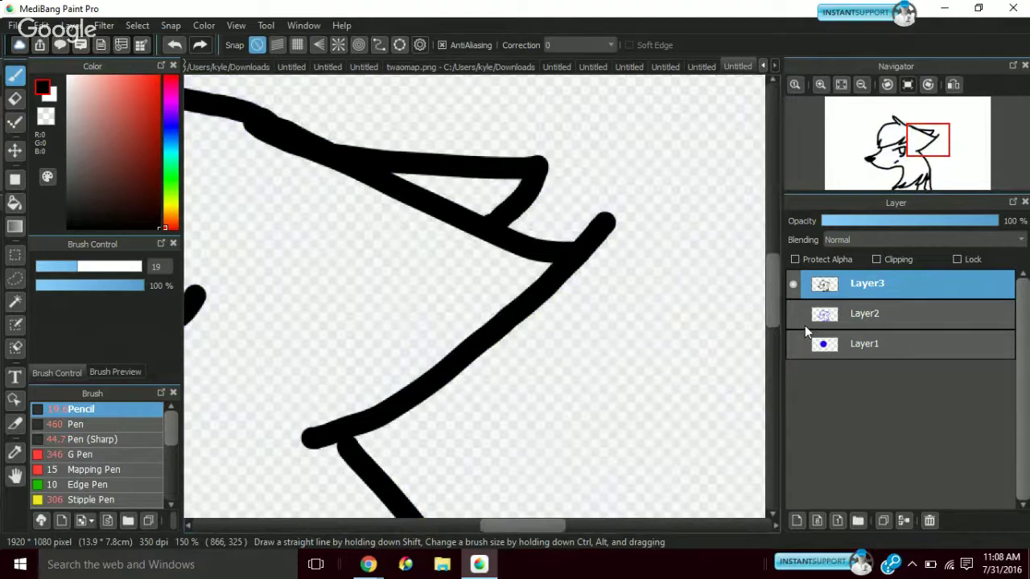
Erase the line overshooting the ear tip on Layer3 with the eraser at size 22
left_click(829, 316)
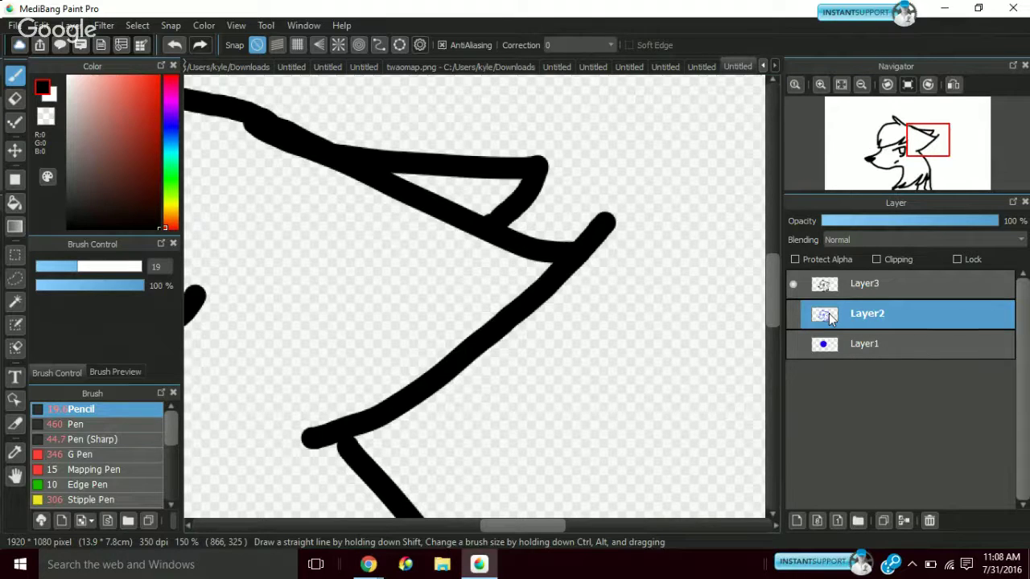
key("e")
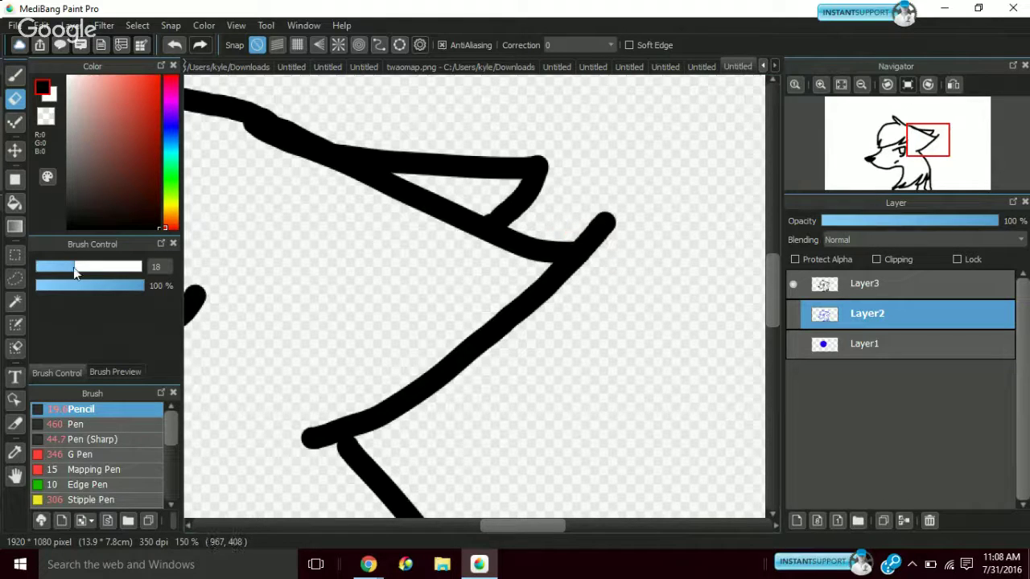
left_click_drag(73, 268, 81, 267)
left_click(865, 283)
left_click_drag(563, 223, 611, 244)
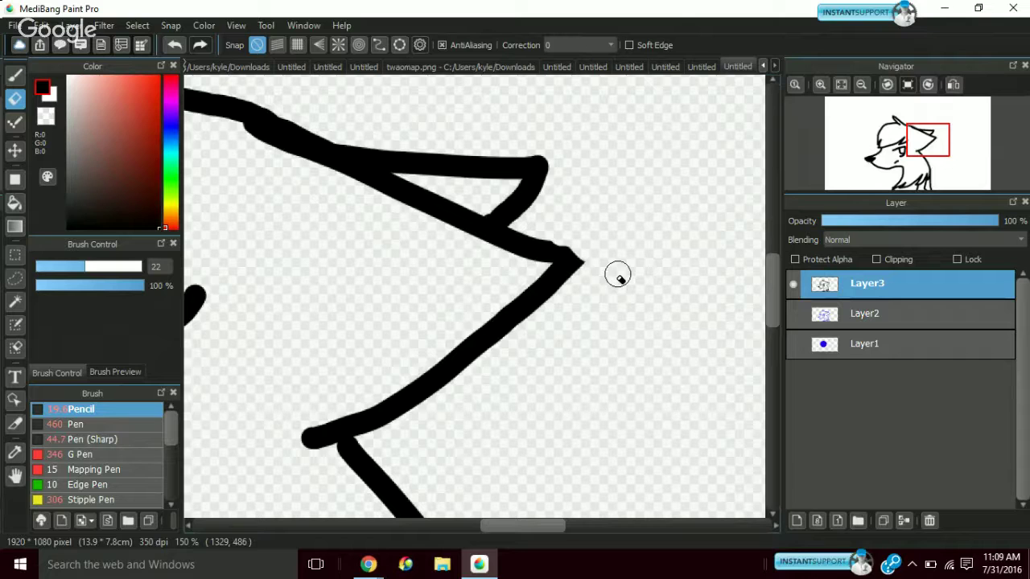
left_click(921, 159)
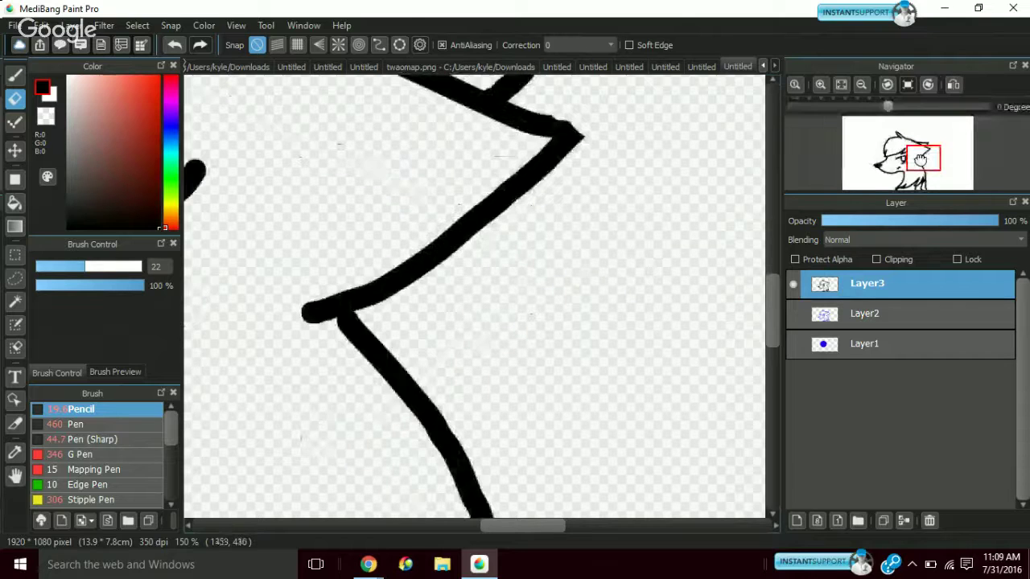
left_click_drag(921, 159, 885, 154)
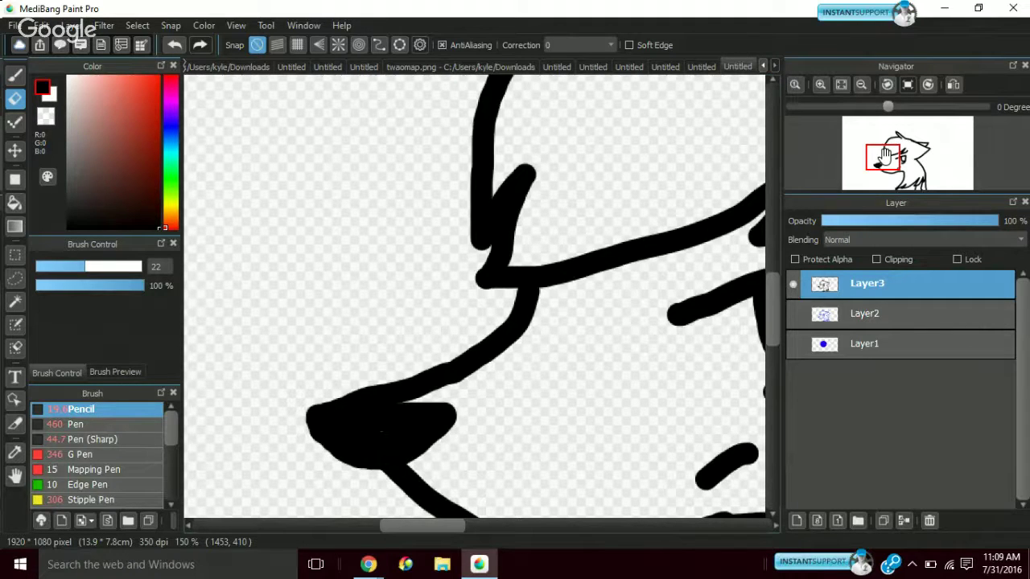
left_click(67, 215)
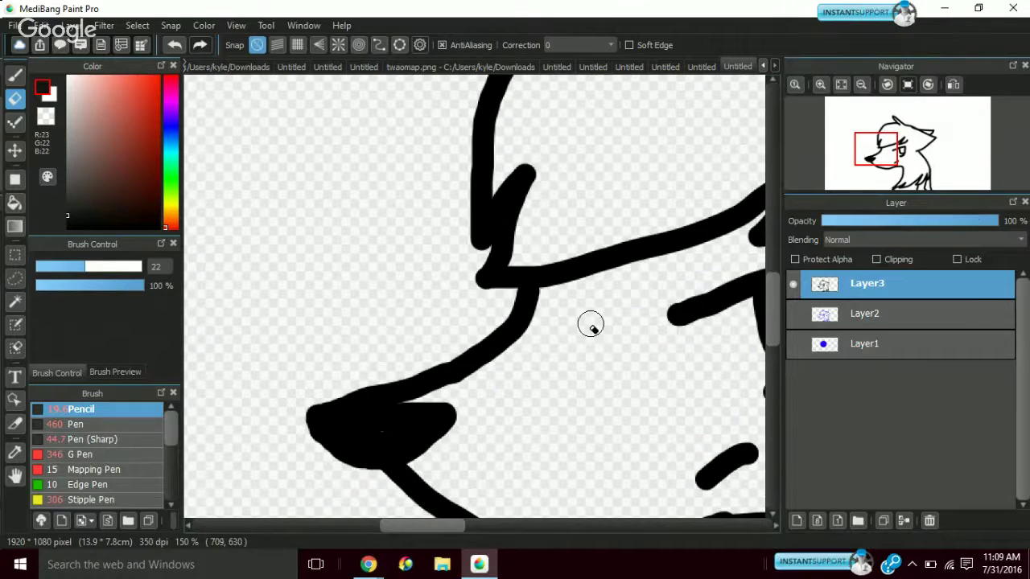
mouse_move(869, 153)
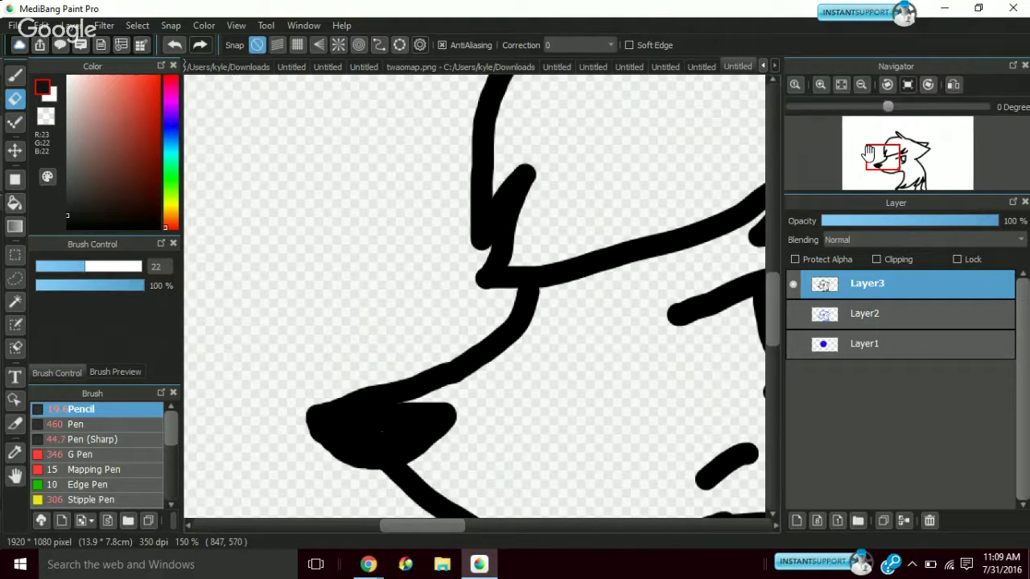
left_click_drag(869, 153, 922, 129)
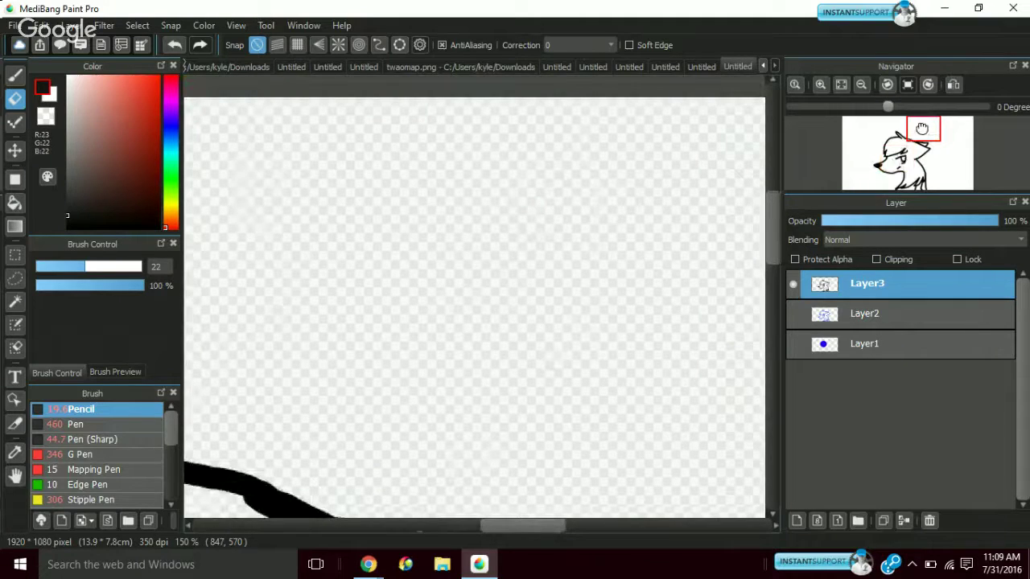
left_click_drag(923, 129, 905, 149)
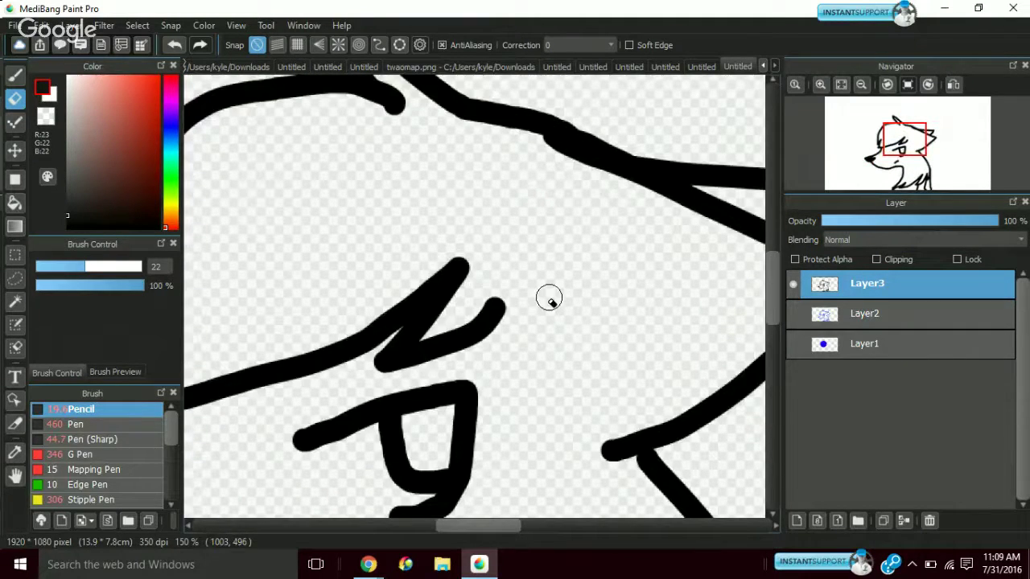
left_click_drag(903, 145, 904, 177)
left_click(418, 341)
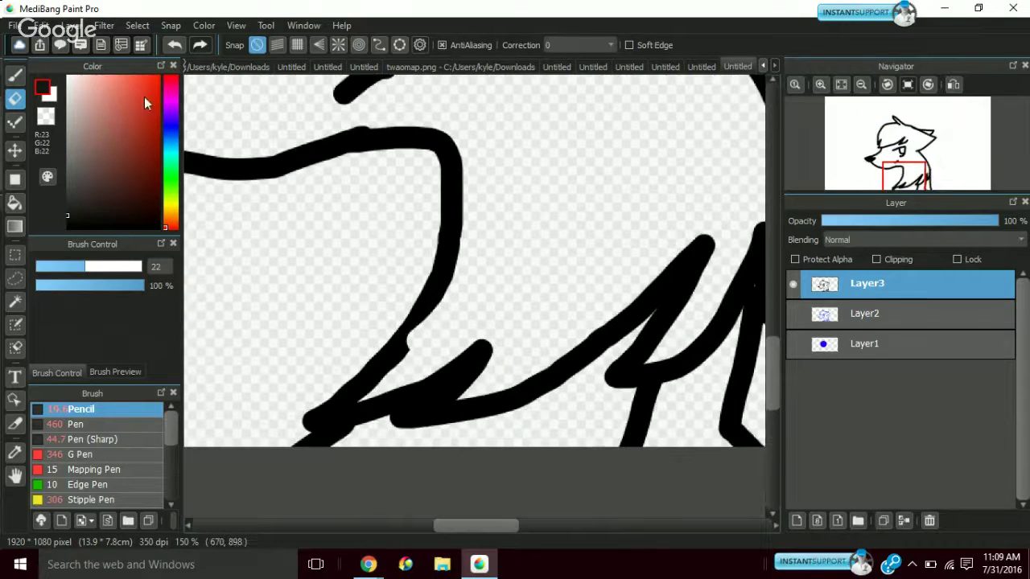
left_click(167, 53)
Add a new layer above Layer2, beneath the line art, and select the character's interior with the Magic Wand
left_click(15, 75)
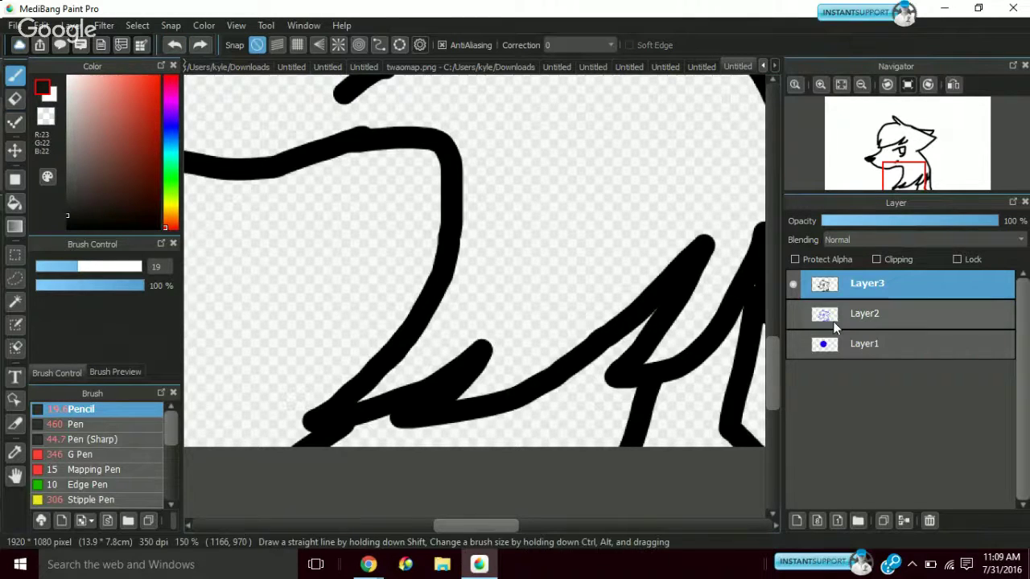
left_click(866, 314)
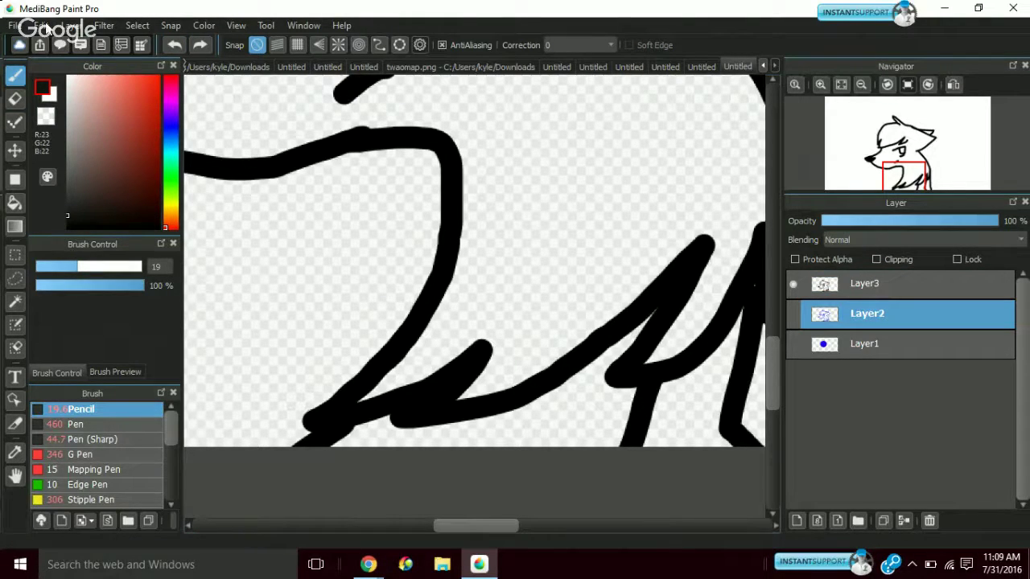
left_click(69, 25)
left_click(88, 45)
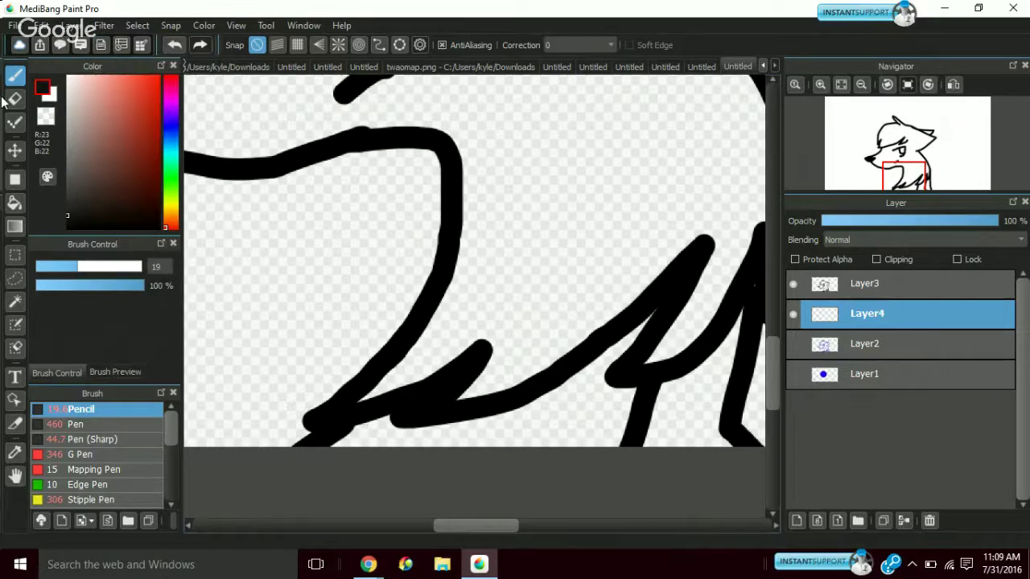
left_click(12, 312)
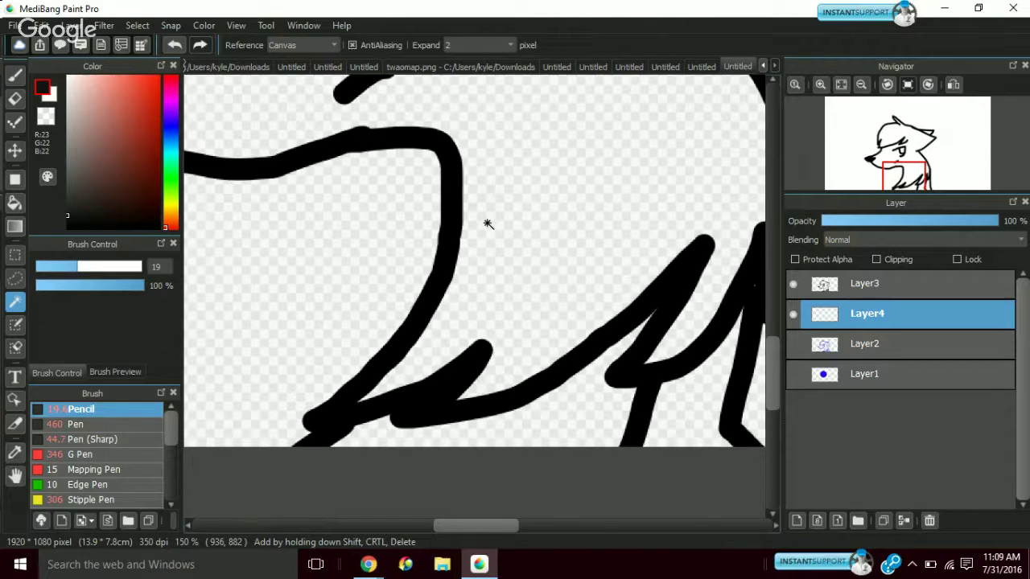
left_click(488, 224)
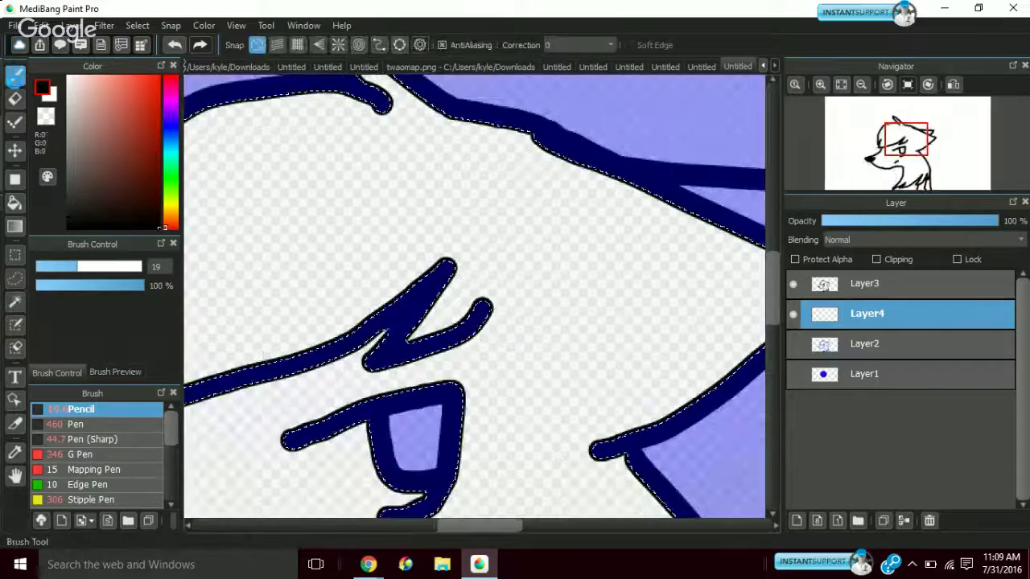
Draw a black line on Layer4 from the top of the head down to the ear's lower base
mouse_move(454, 119)
left_mouse_down()
mouse_move(478, 306)
mouse_move(585, 453)
mouse_move(602, 457)
left_mouse_up()
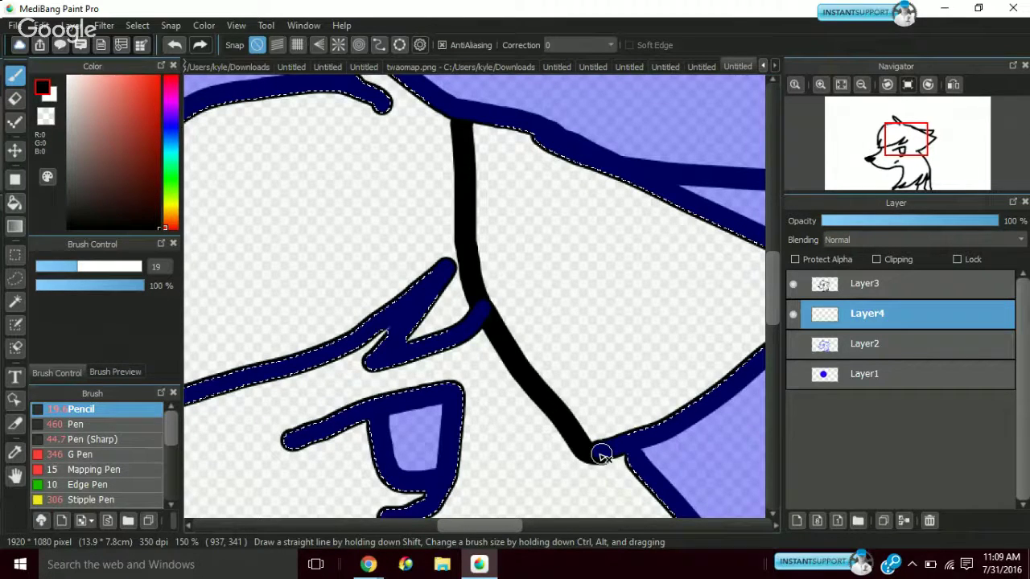
mouse_move(932, 126)
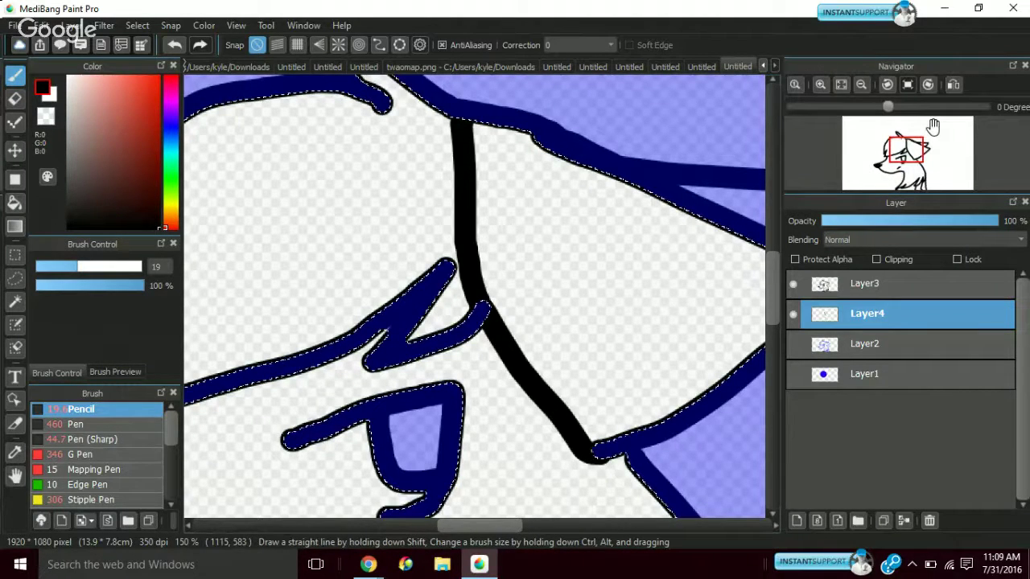
scroll(932, 127, "down", 4)
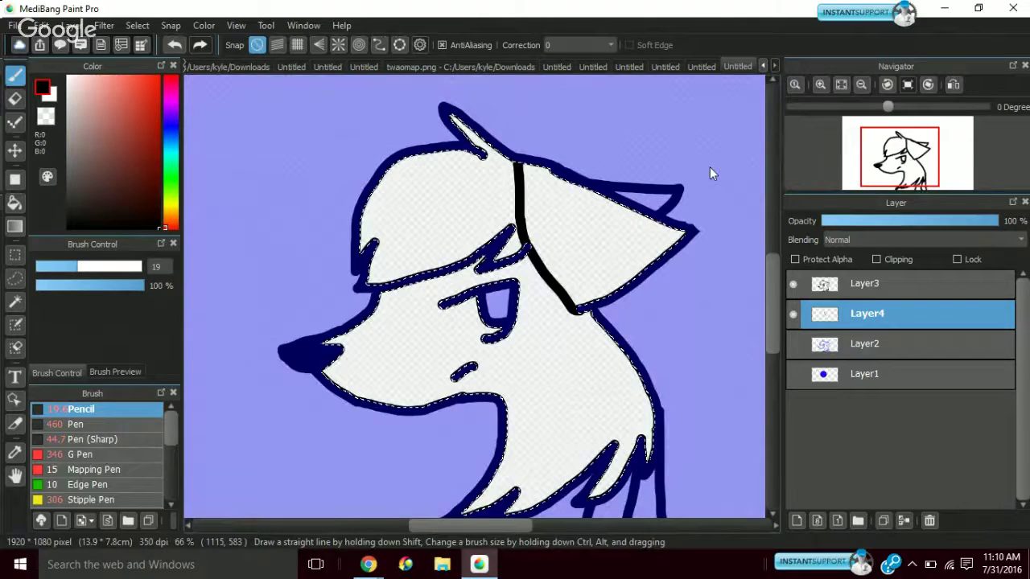
Fill the selected interior with black on Layer4 using the Pencil at size 1000, and choose white as the drawing colour
mouse_move(710, 167)
left_mouse_down()
mouse_move(474, 297)
mouse_move(611, 445)
left_mouse_up()
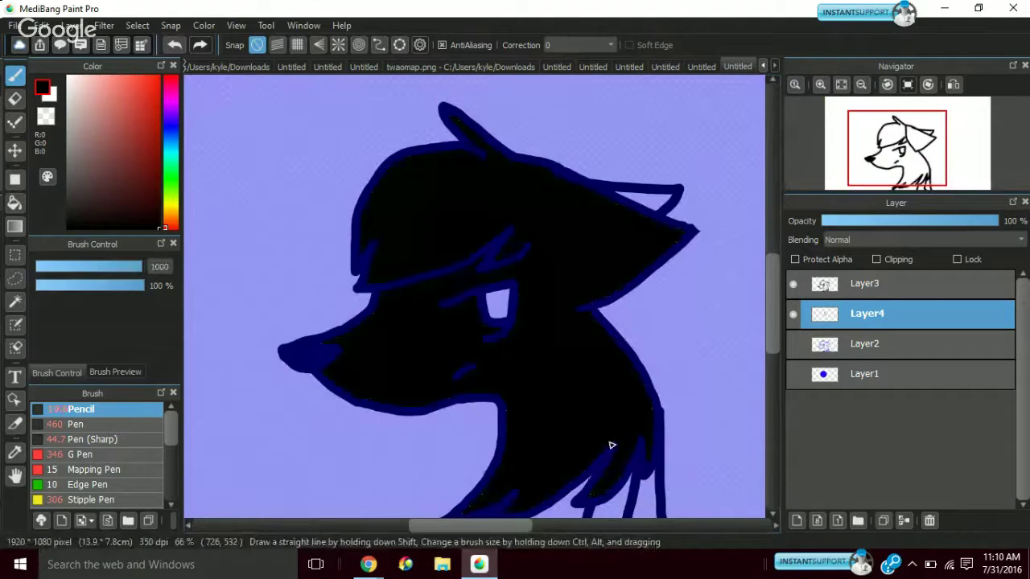
left_click(68, 78)
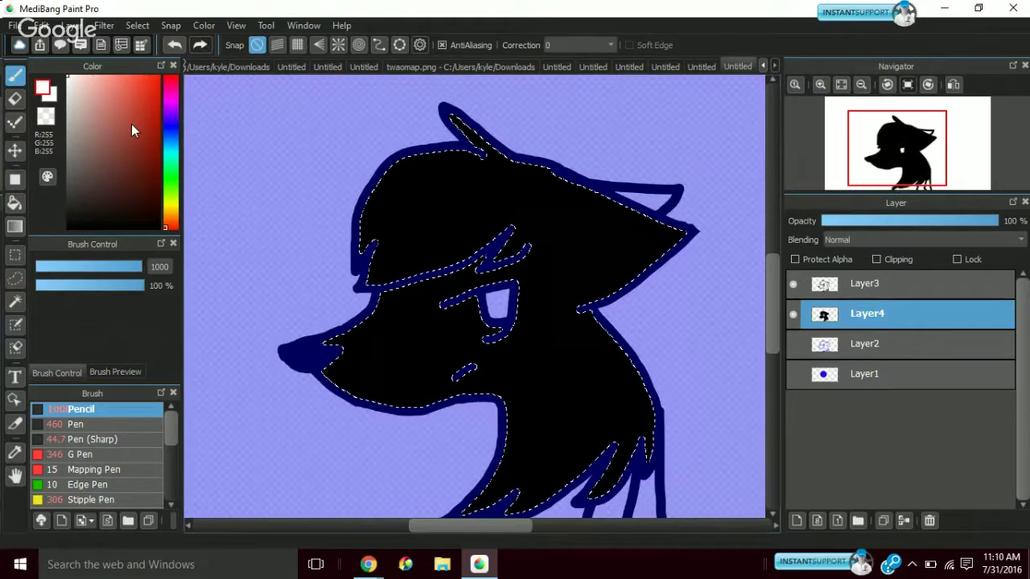
left_click(131, 125)
left_click(68, 78)
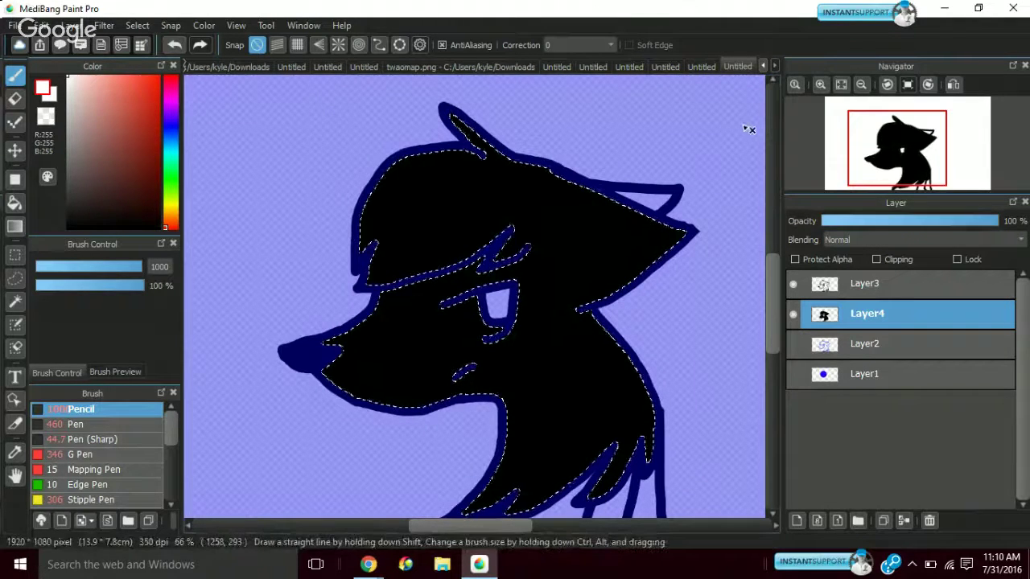
Paint the raised tuft and the upper front edge of the hair white with the Pencil at size 48
left_click(820, 87)
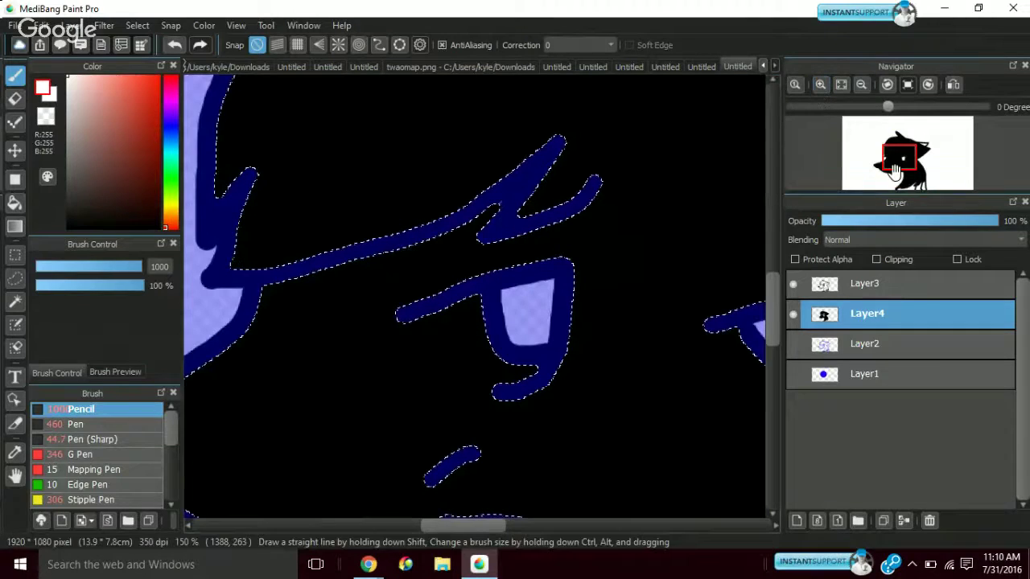
left_click_drag(895, 171, 898, 142)
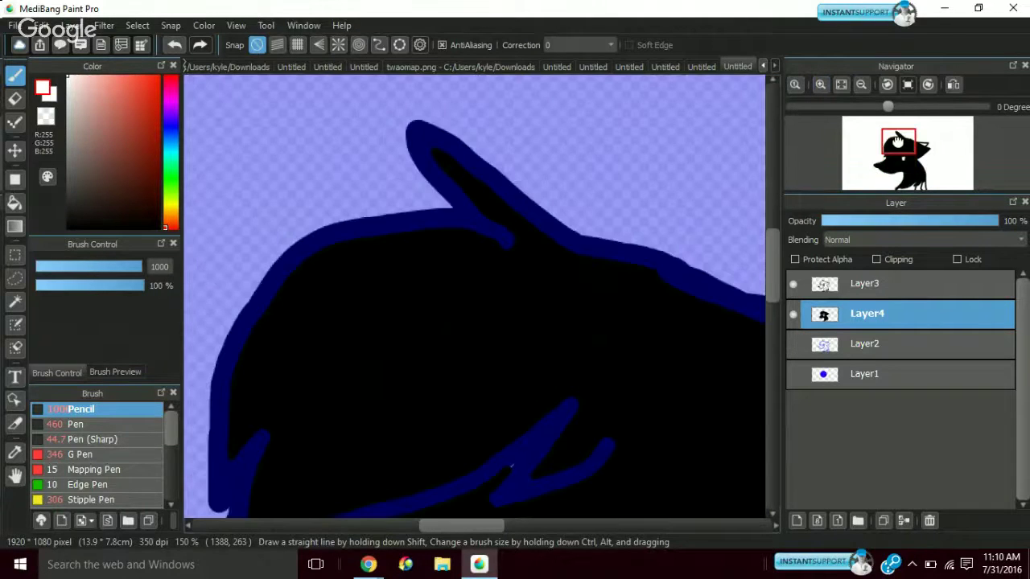
key("ctrl+z")
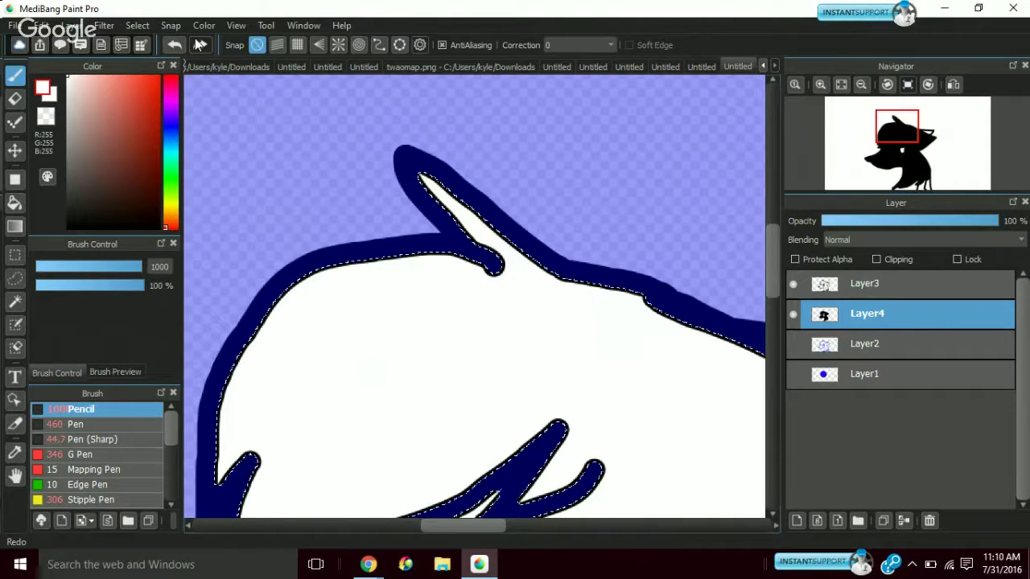
left_click(201, 45)
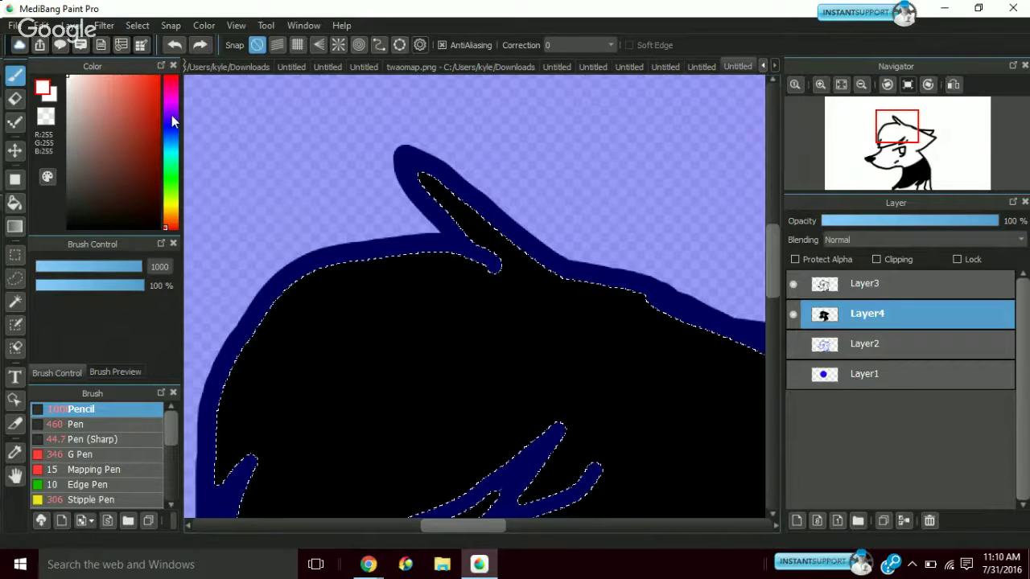
mouse_move(398, 274)
left_mouse_down()
mouse_move(217, 451)
mouse_move(176, 459)
left_mouse_up()
mouse_move(495, 238)
left_mouse_down()
mouse_move(472, 212)
mouse_move(437, 202)
mouse_move(523, 298)
mouse_move(425, 293)
left_mouse_up()
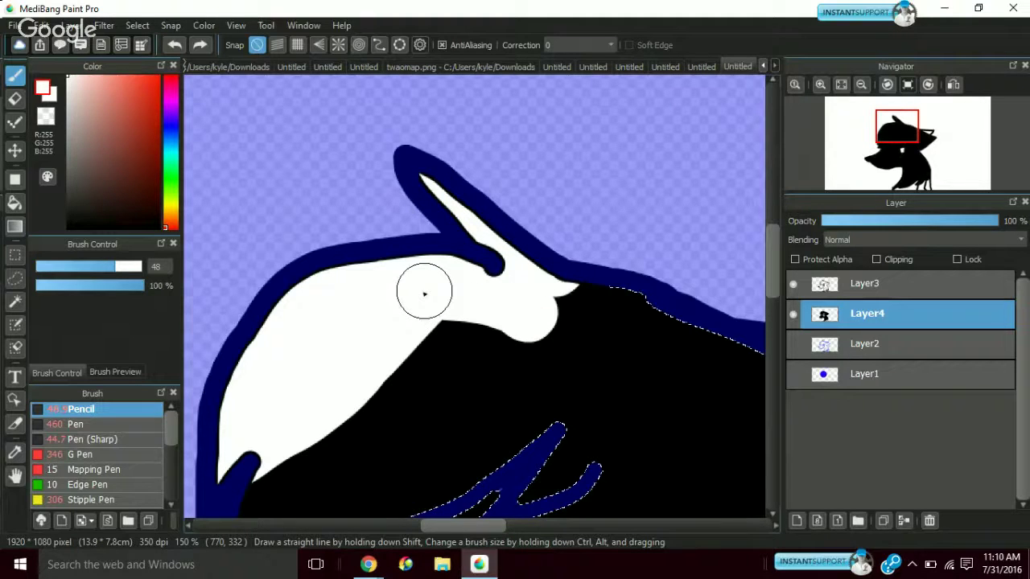
Paint the rest of the hair white down to the fringe's lower edge and back past its pointed locks
left_click(905, 139)
left_click_drag(901, 140, 898, 150)
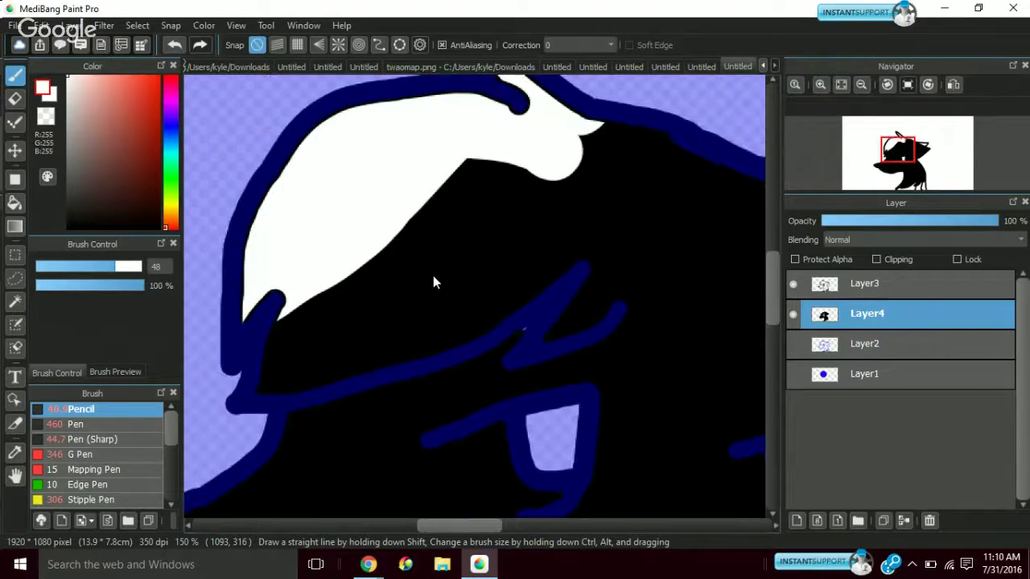
left_click_drag(274, 366, 522, 322)
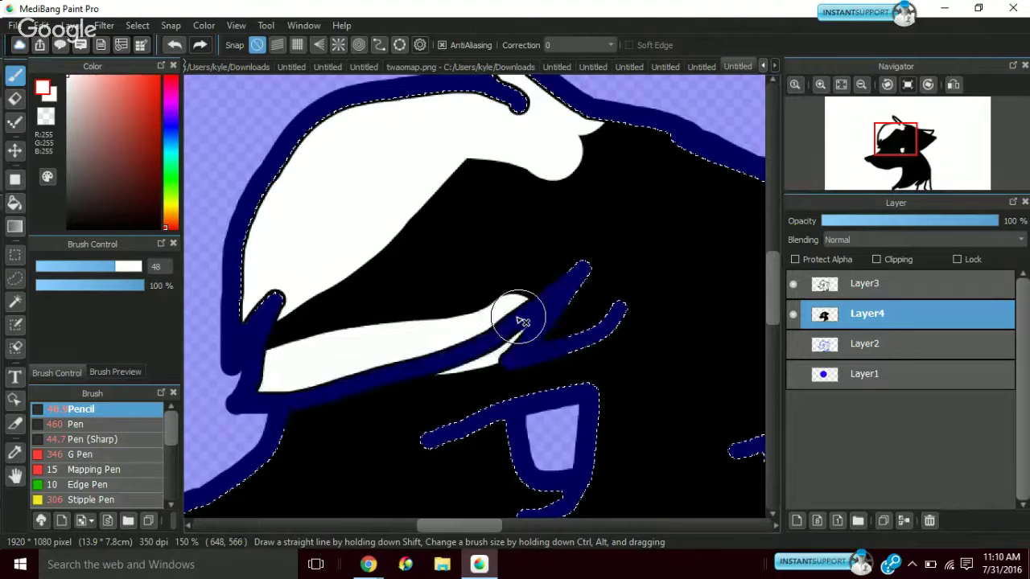
double_click(533, 7)
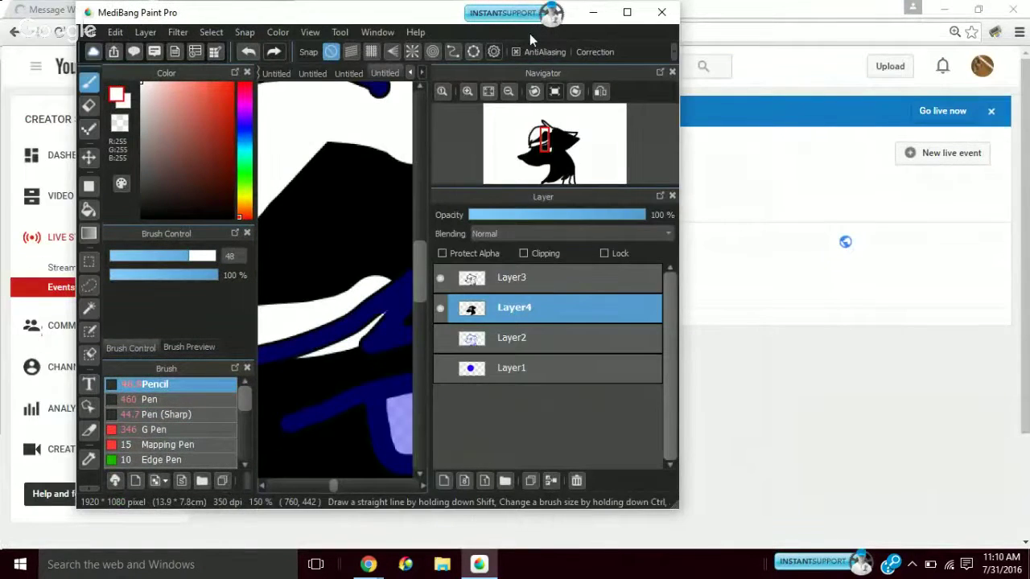
double_click(530, 33)
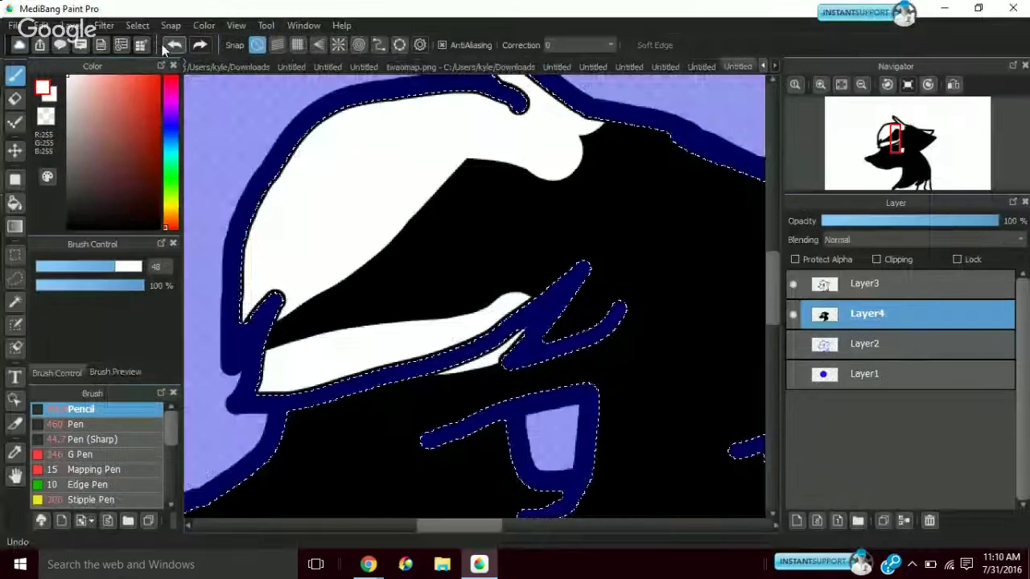
left_click(164, 46)
mouse_move(261, 322)
left_mouse_down()
mouse_move(276, 356)
mouse_move(333, 361)
mouse_move(437, 342)
mouse_move(581, 279)
mouse_move(560, 318)
mouse_move(616, 272)
mouse_move(650, 173)
mouse_move(632, 143)
mouse_move(351, 304)
mouse_move(450, 319)
mouse_move(573, 259)
left_mouse_up()
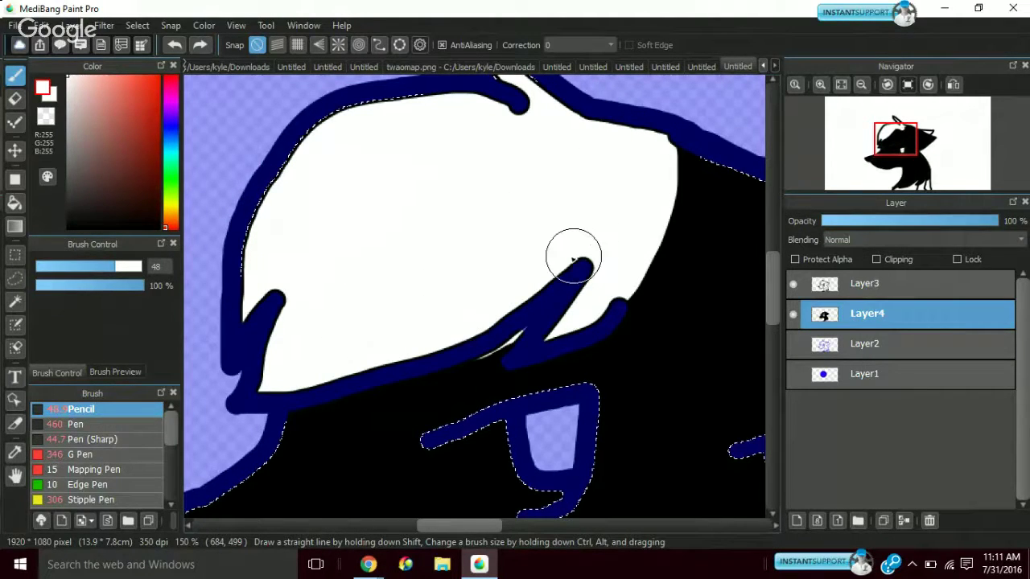
Paint the face below the fringe light grey (RGB 233, 233, 233) on Layer4, from the muzzle back to the cheek
left_click(68, 113)
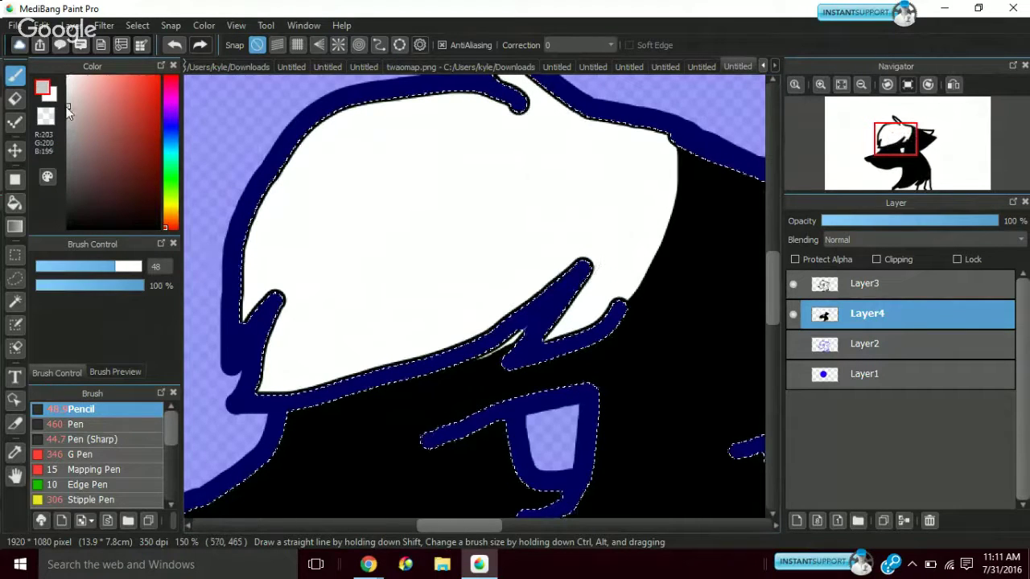
left_click(67, 113)
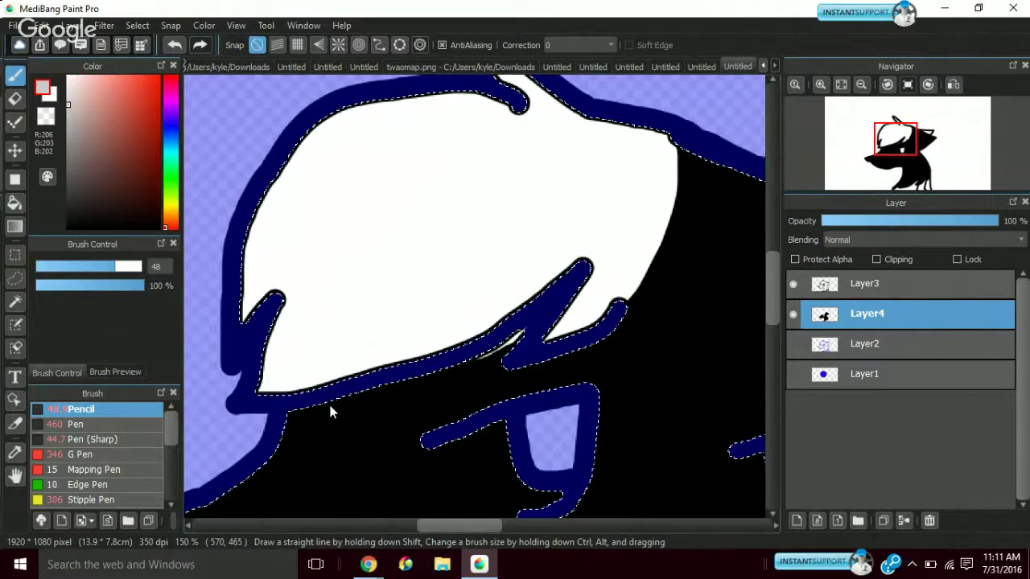
left_click_drag(891, 145, 909, 161)
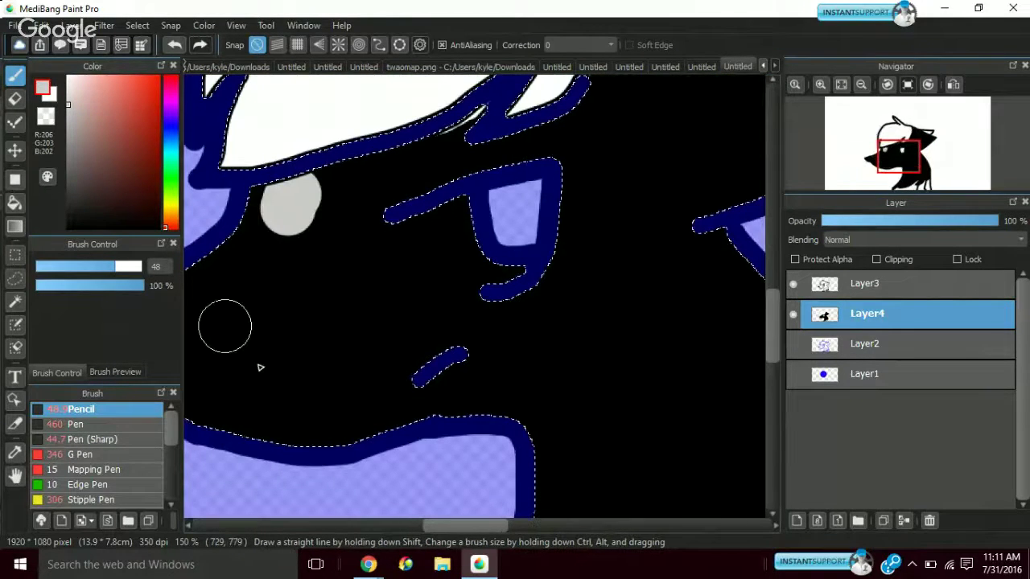
left_click(68, 88)
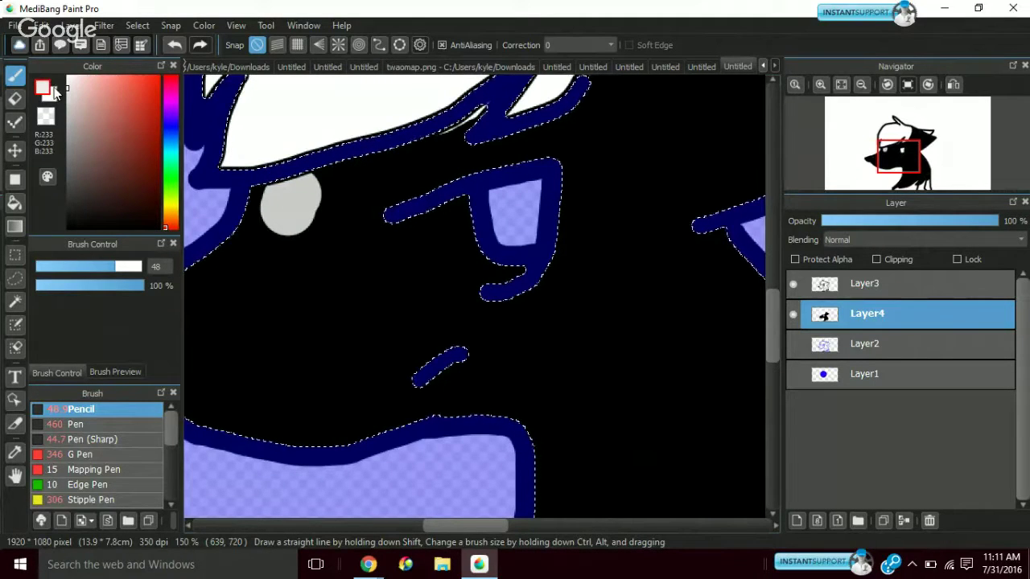
mouse_move(285, 278)
left_mouse_down()
mouse_move(260, 207)
mouse_move(407, 166)
mouse_move(467, 130)
mouse_move(510, 177)
mouse_move(522, 146)
mouse_move(679, 115)
mouse_move(684, 202)
mouse_move(668, 307)
left_mouse_up()
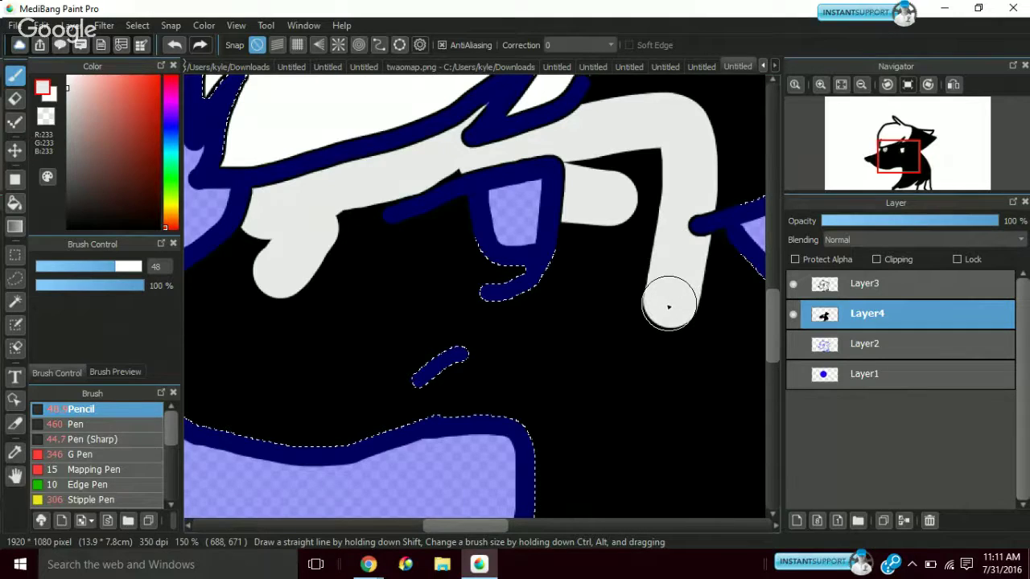
left_click_drag(668, 306, 377, 408)
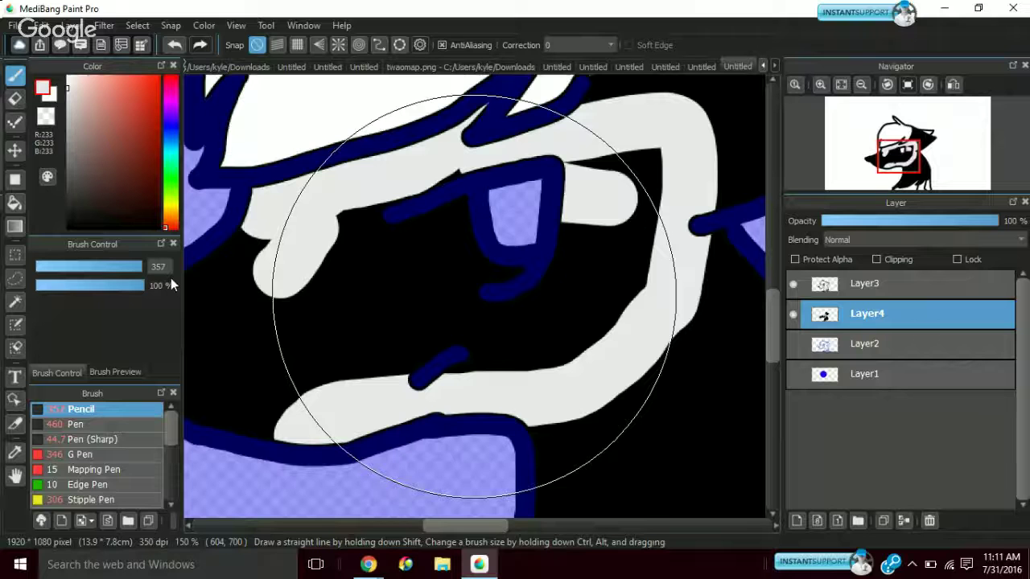
left_click_drag(414, 333, 189, 340)
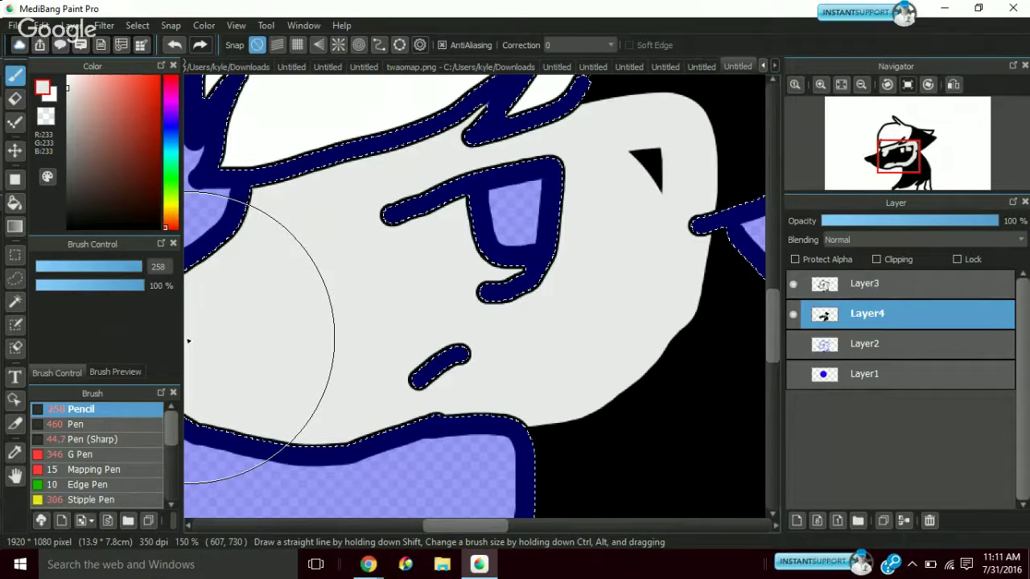
left_click_drag(644, 157, 644, 181)
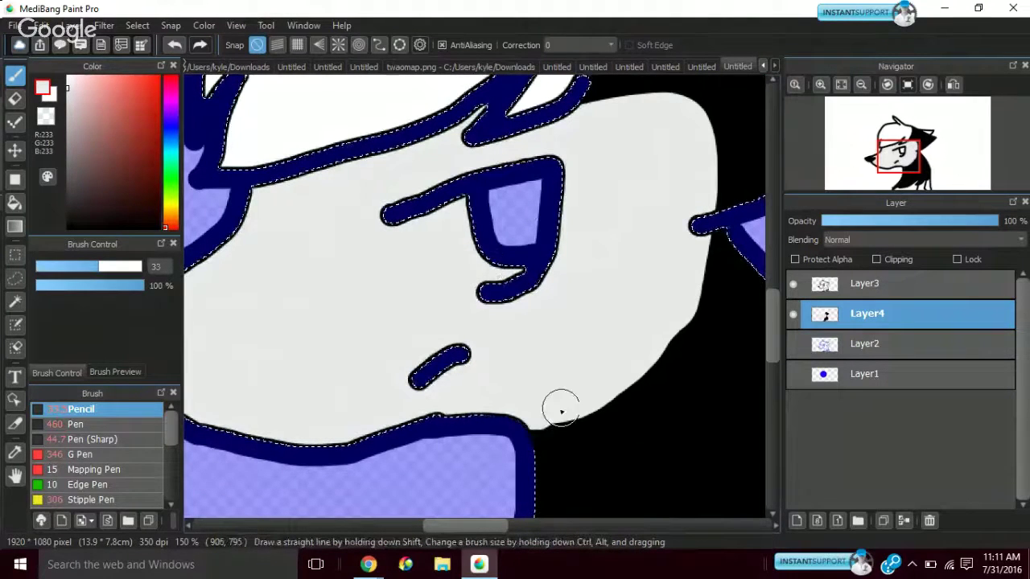
Extend the back of the cheek with light grey fur tufts beneath the ear, using the Pencil at size 33
mouse_move(556, 409)
left_mouse_down()
mouse_move(724, 322)
mouse_move(671, 305)
mouse_move(667, 329)
left_mouse_up()
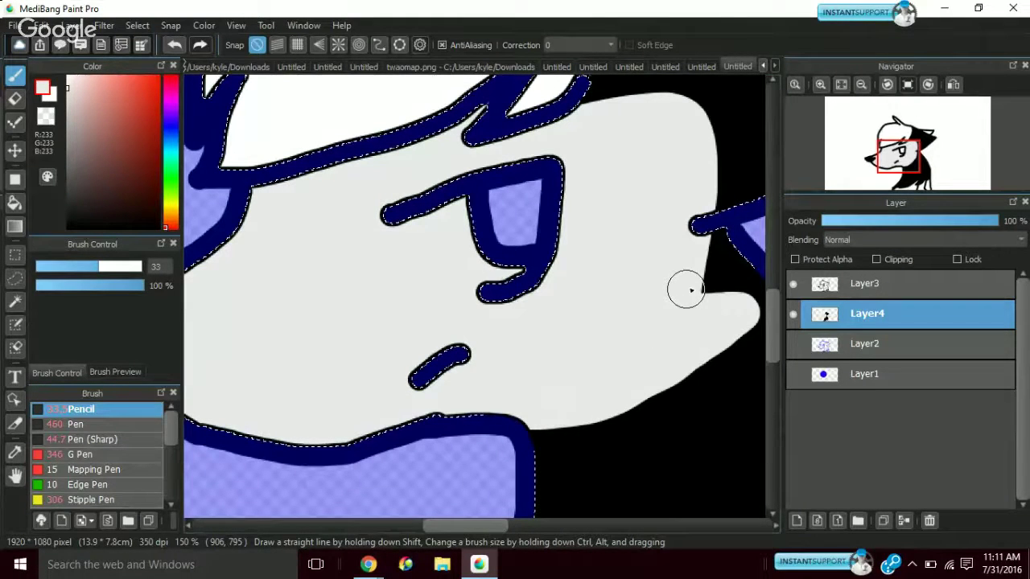
left_click_drag(687, 288, 706, 283)
mouse_move(871, 173)
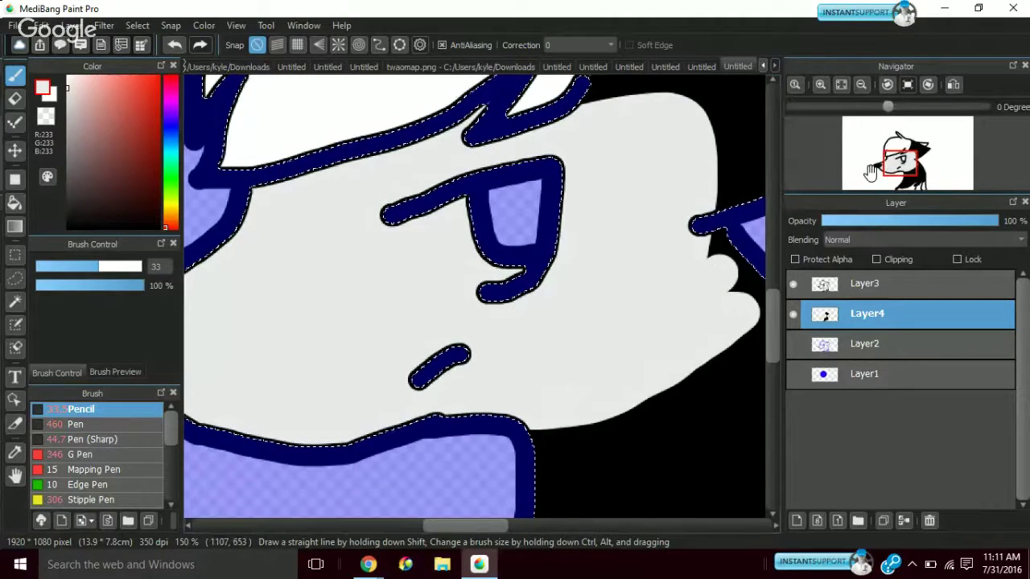
key("ctrl+d")
key("ctrl+z")
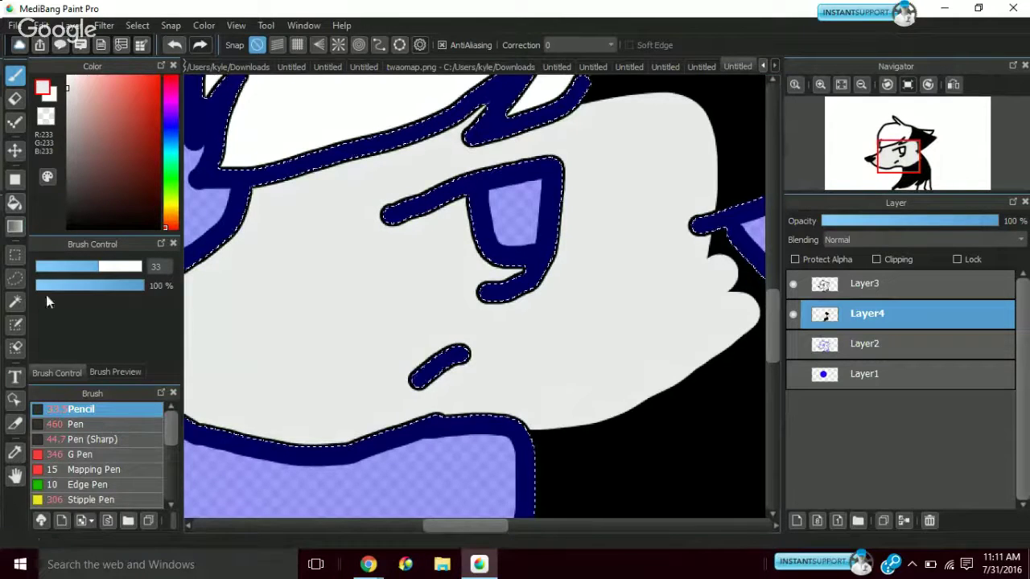
Select the eye's interior with the Magic Wand and paint it yellow (RGB 219, 200, 77), shading its upper half dark yellow (RGB 149, 131, 20)
left_click(15, 301)
left_click(524, 220)
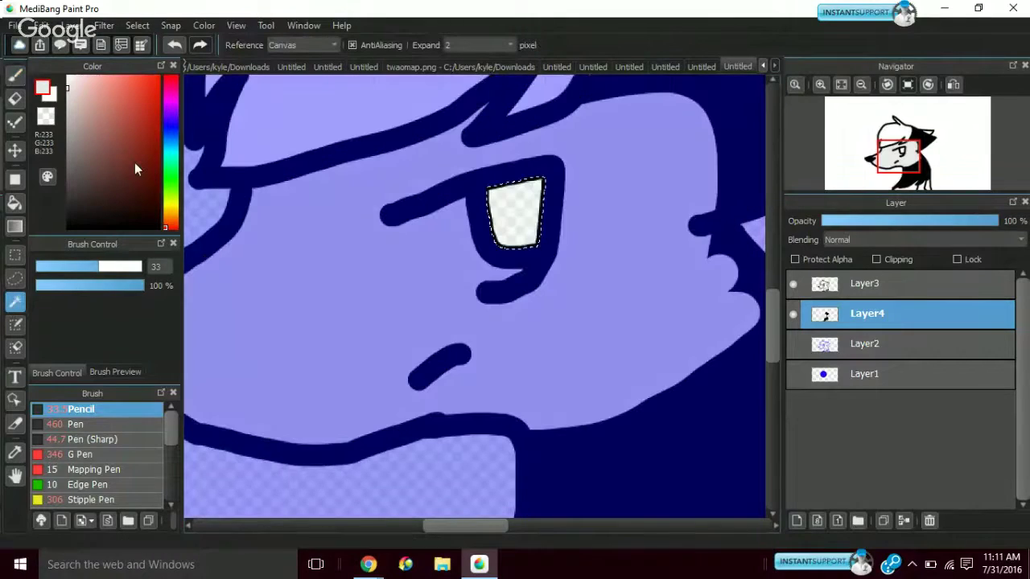
left_click(165, 207)
left_click(107, 115)
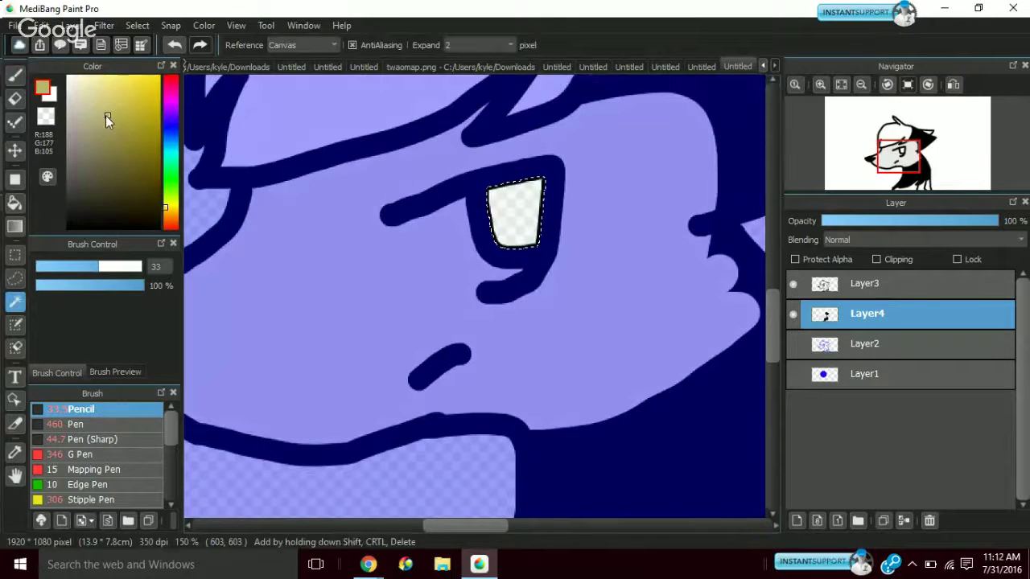
left_click(126, 96)
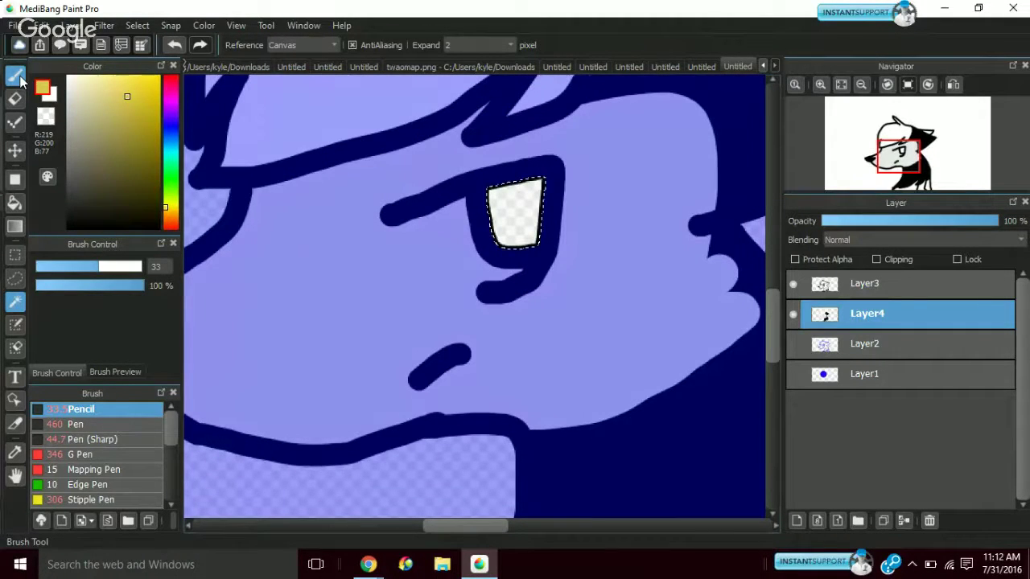
left_click(15, 75)
left_click_drag(519, 198, 462, 218)
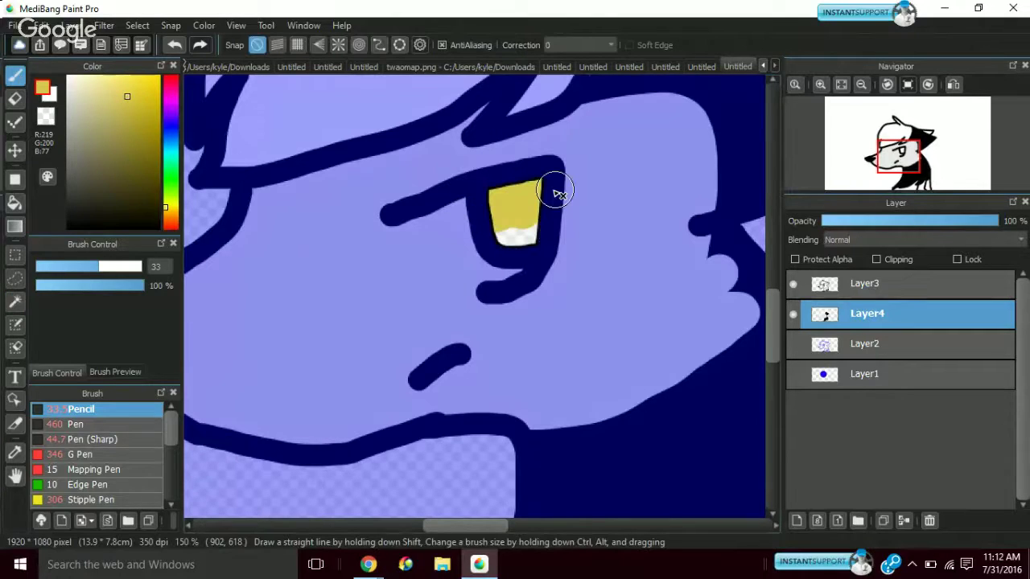
left_click(147, 143)
mouse_move(558, 193)
left_mouse_down()
mouse_move(515, 237)
mouse_move(513, 182)
left_mouse_up()
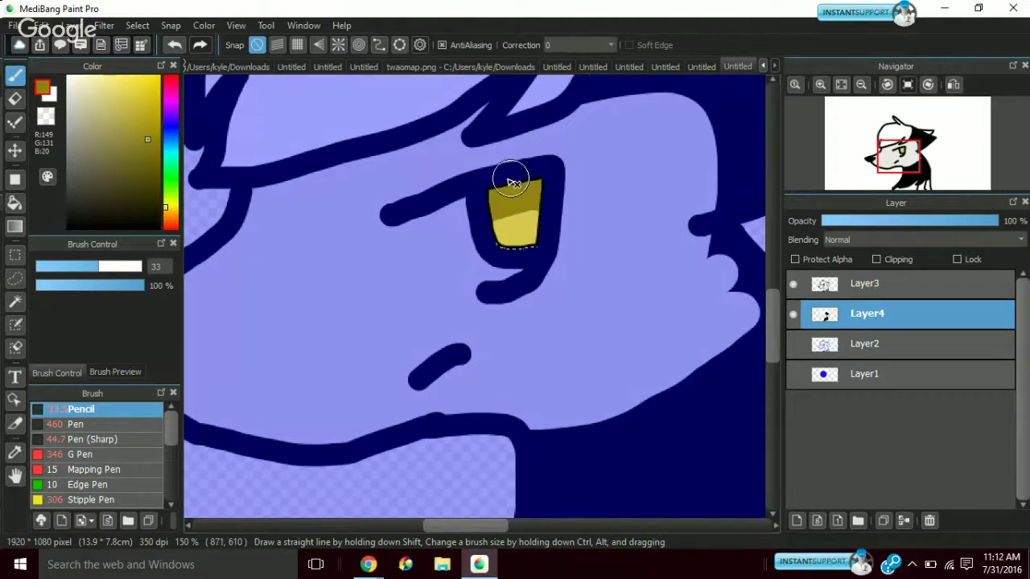
Paint a small white highlight at the front edge of the eye with the Pencil at size 12.2
key("x")
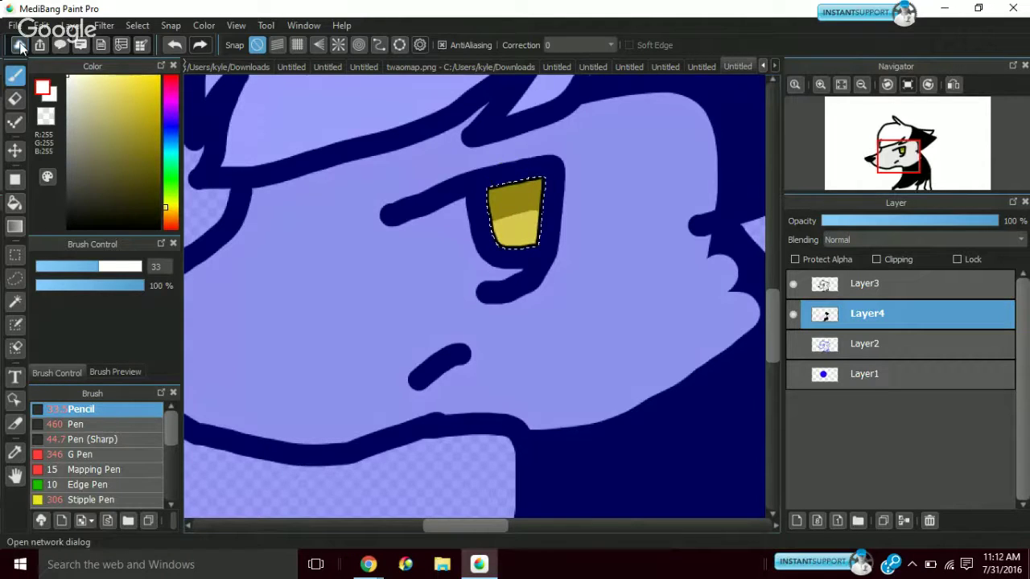
left_click(491, 221)
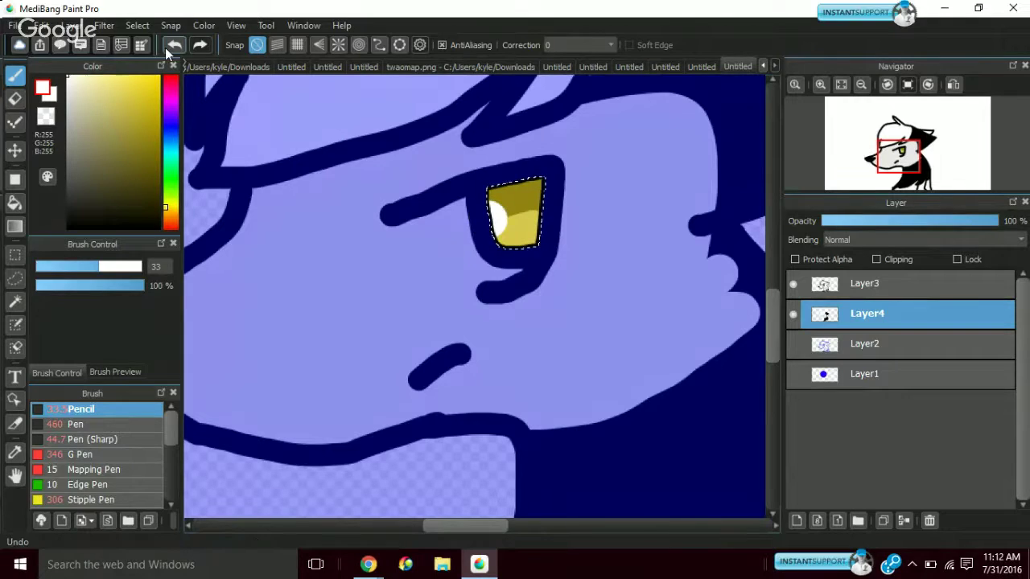
left_click(173, 45)
left_click(61, 267)
mouse_move(520, 205)
left_mouse_down()
mouse_move(501, 224)
mouse_move(510, 216)
left_mouse_up()
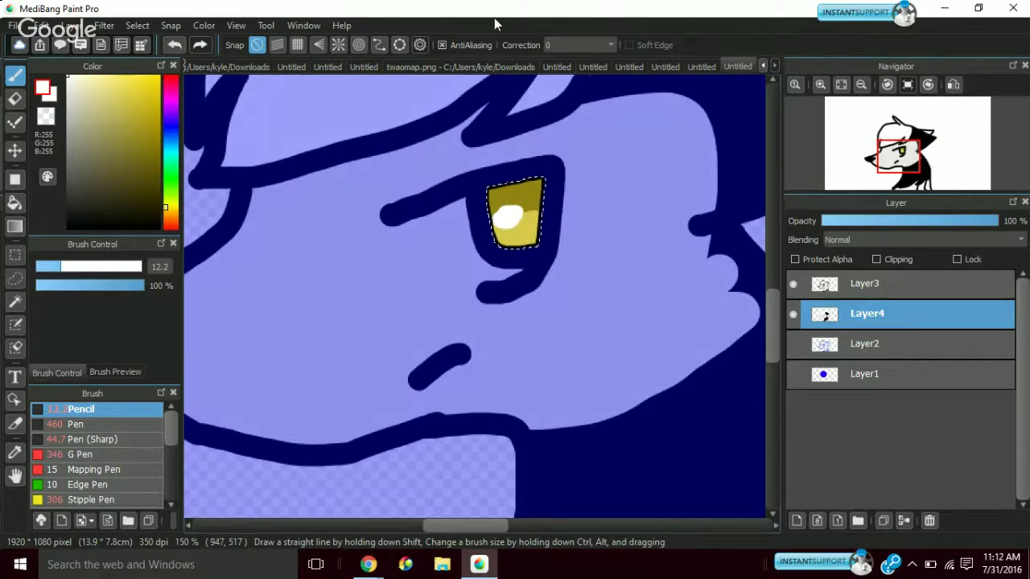
left_click(172, 45)
left_click(172, 45)
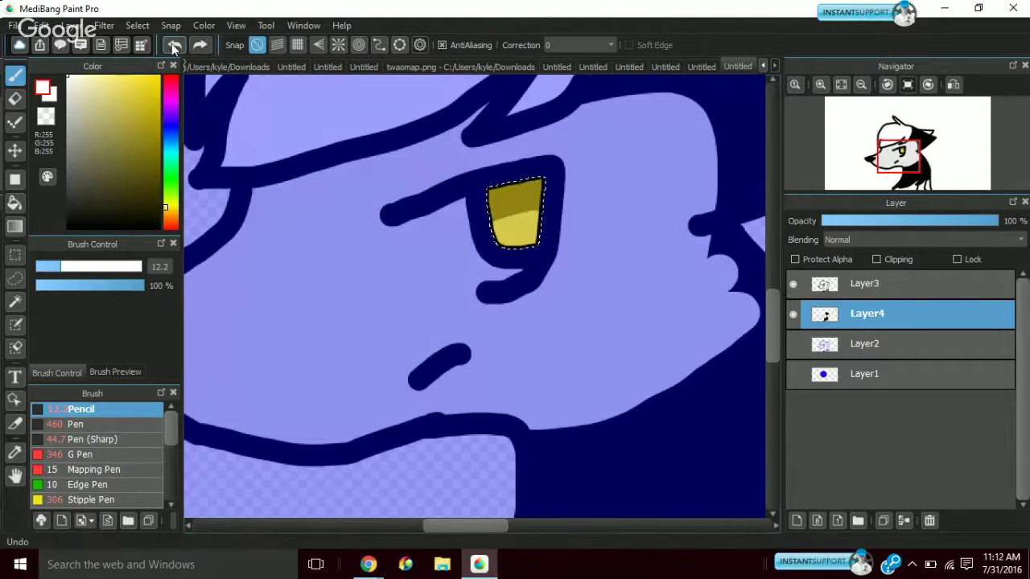
left_click(497, 207)
mouse_move(499, 209)
left_mouse_down()
mouse_move(482, 214)
mouse_move(492, 215)
left_mouse_up()
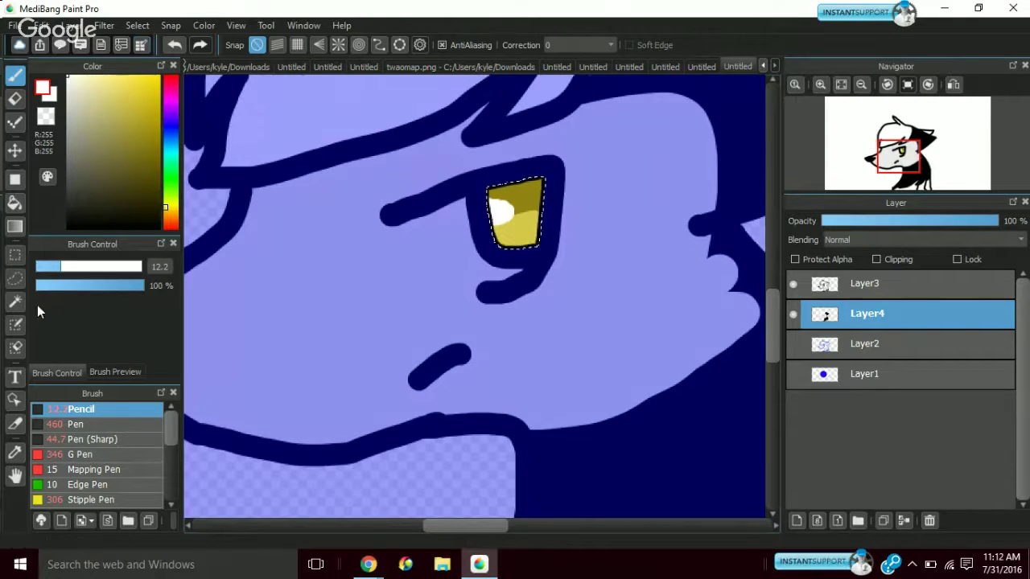
Select the light grey face with the Magic Wand and draw a curved black line across the muzzle with the Pencil at size 12.2
left_click(15, 302)
left_click(343, 317)
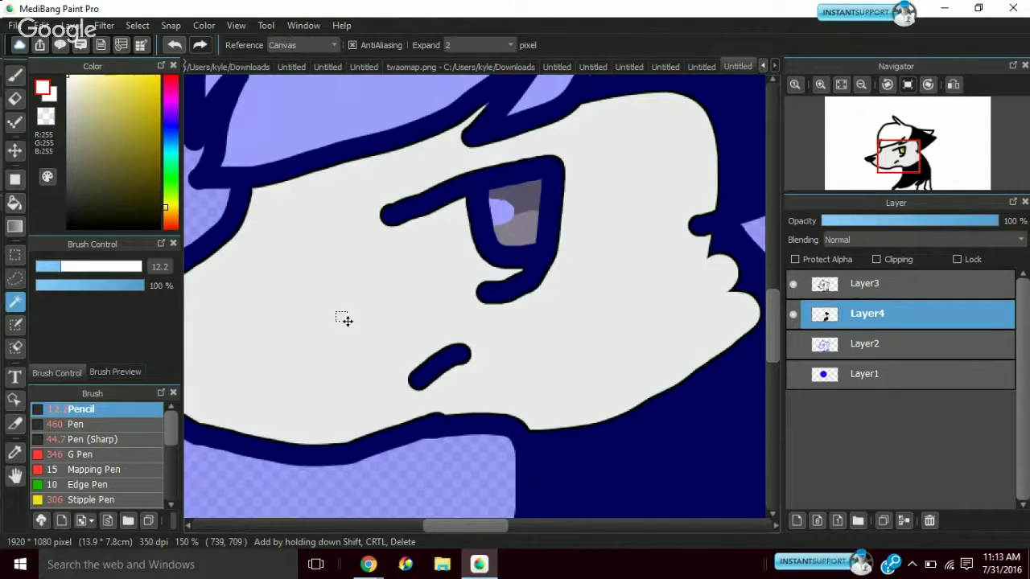
key("p")
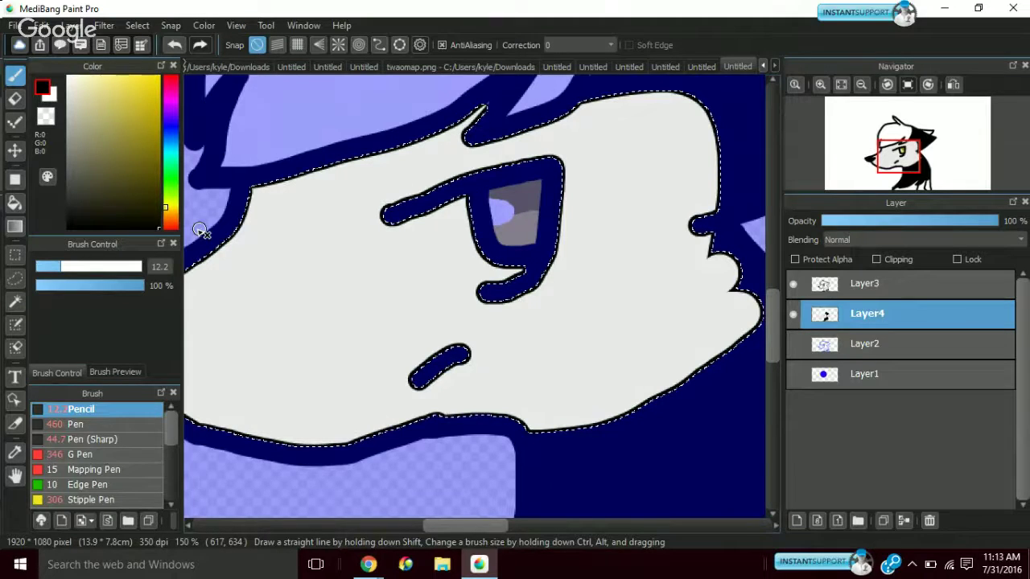
left_click_drag(202, 210, 409, 420)
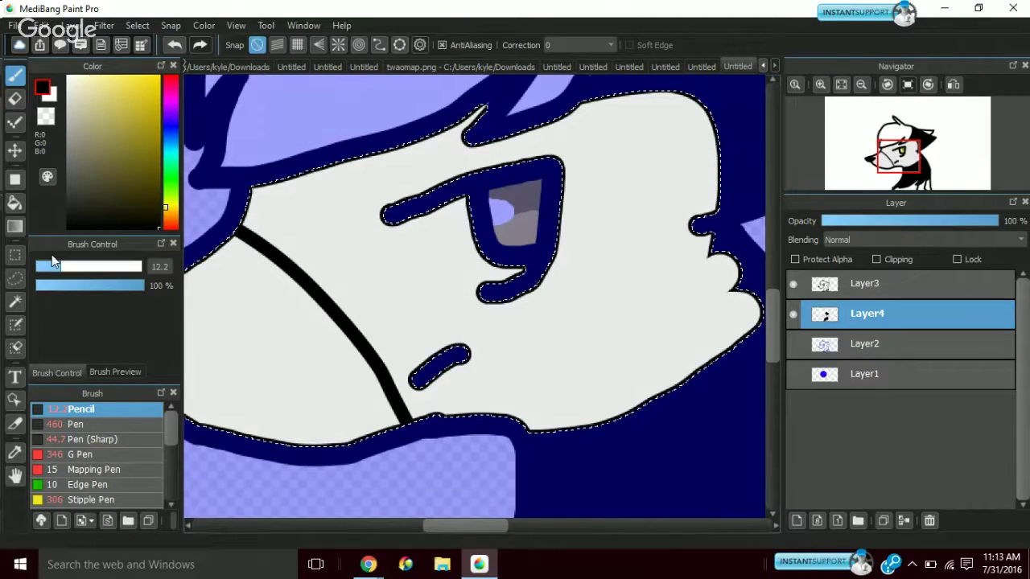
left_click_drag(51, 255, 130, 269)
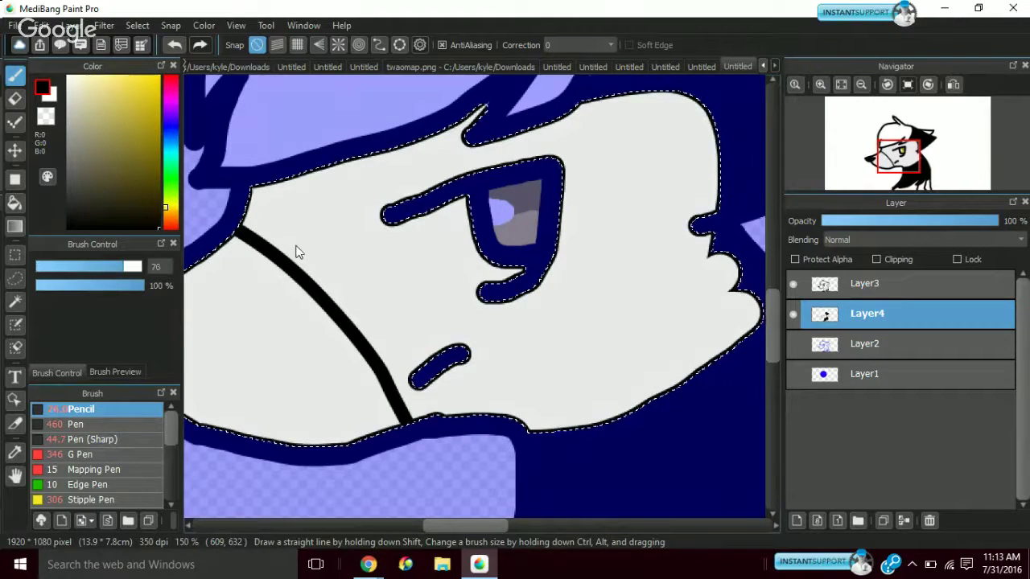
left_click(251, 258)
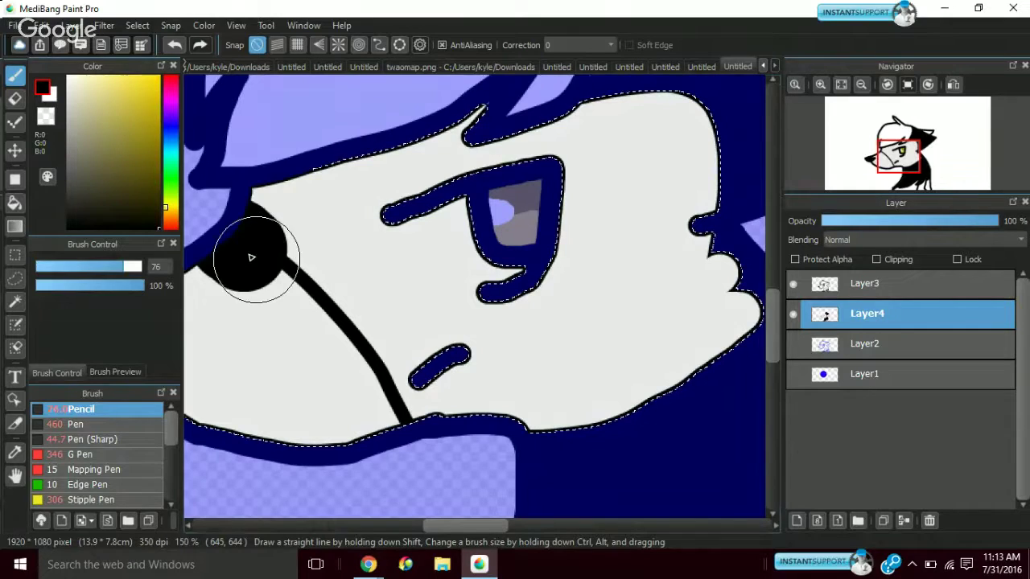
left_click_drag(251, 258, 366, 439)
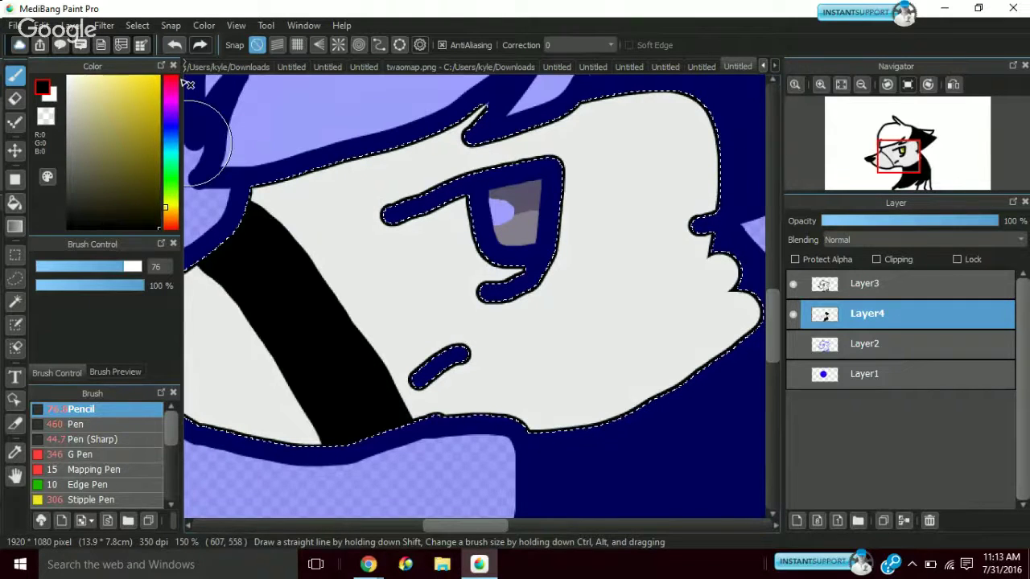
key("ctrl+z")
Paint a black band across the muzzle and another from the fringe past the eye's front edge to the jaw, with the Pencil at size 38
left_click(81, 266)
left_click(241, 224)
left_click_drag(242, 224, 451, 449)
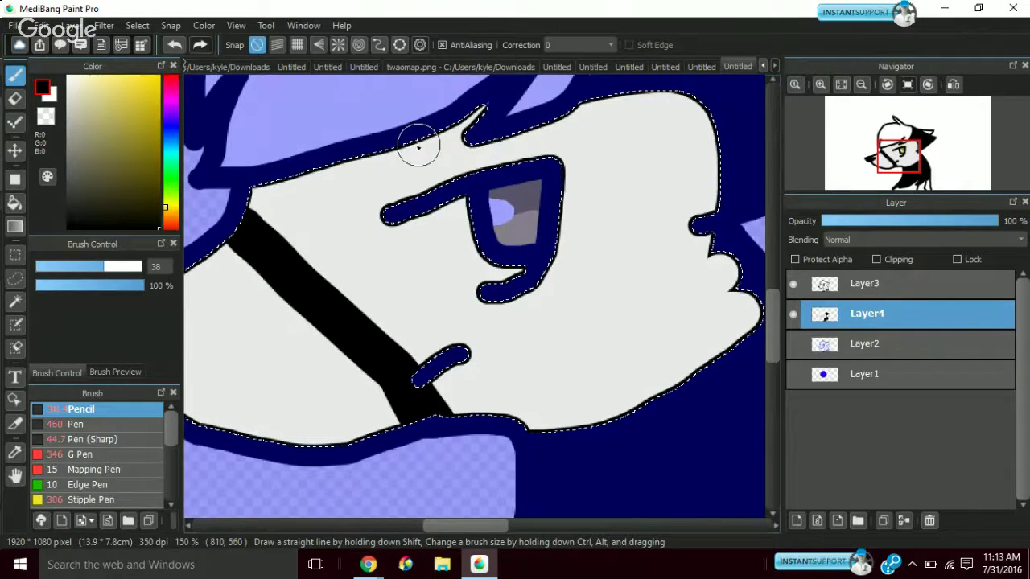
mouse_move(407, 143)
left_mouse_down()
mouse_move(494, 312)
mouse_move(506, 436)
left_mouse_up()
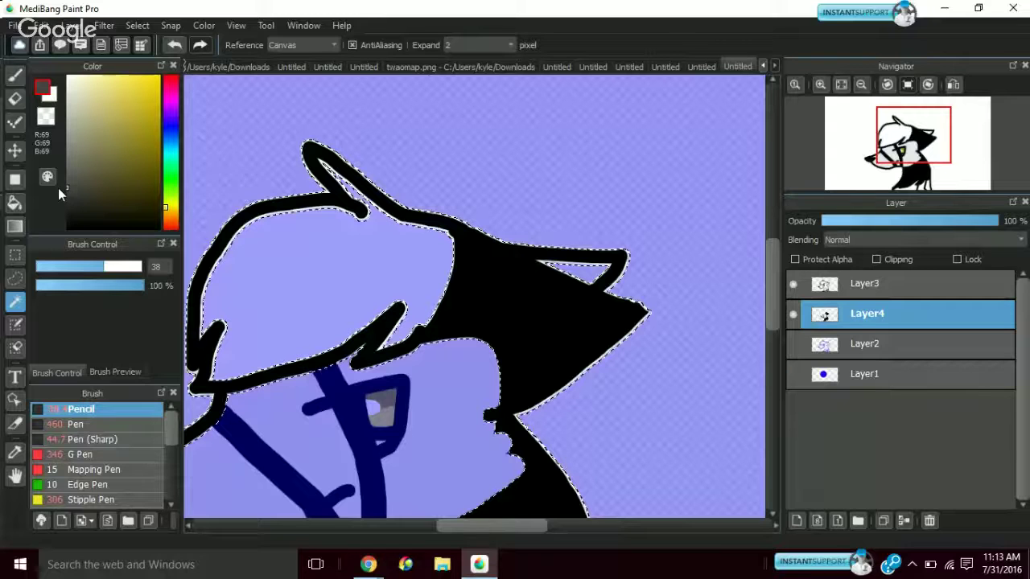
Paint the inside of the ear dark grey (RGB 84, 84, 84) on Layer4 with the Pencil at size 38
key("b")
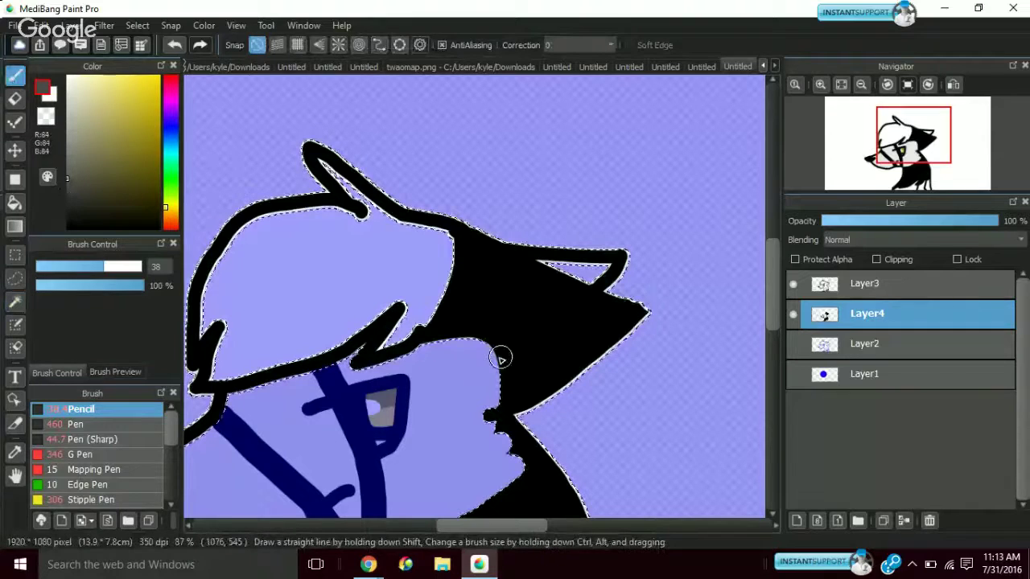
mouse_move(497, 359)
left_mouse_down()
mouse_move(517, 379)
mouse_move(558, 369)
mouse_move(625, 288)
left_mouse_up()
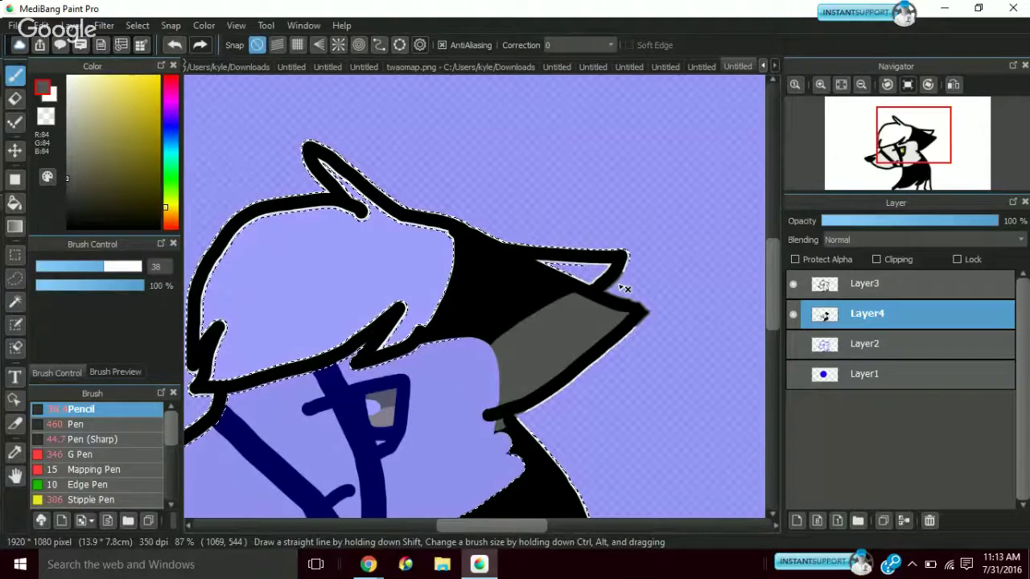
left_click(173, 48)
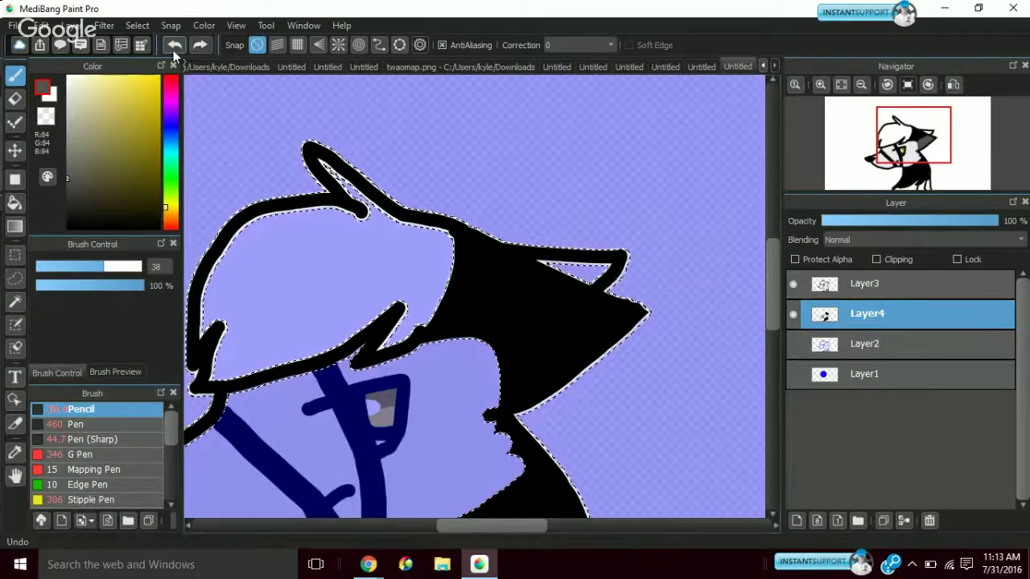
left_click_drag(485, 344, 634, 323)
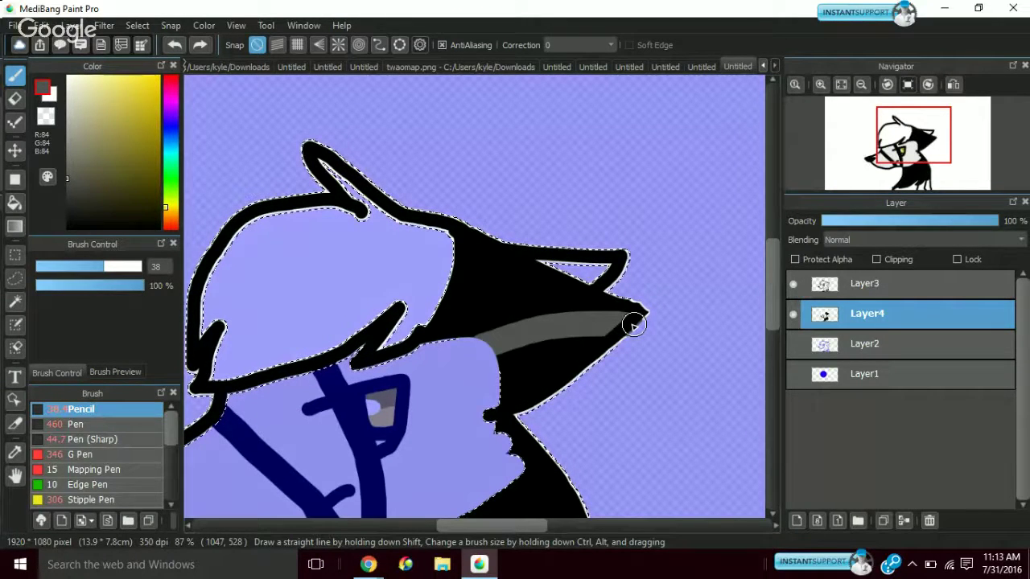
left_click_drag(633, 324, 483, 371)
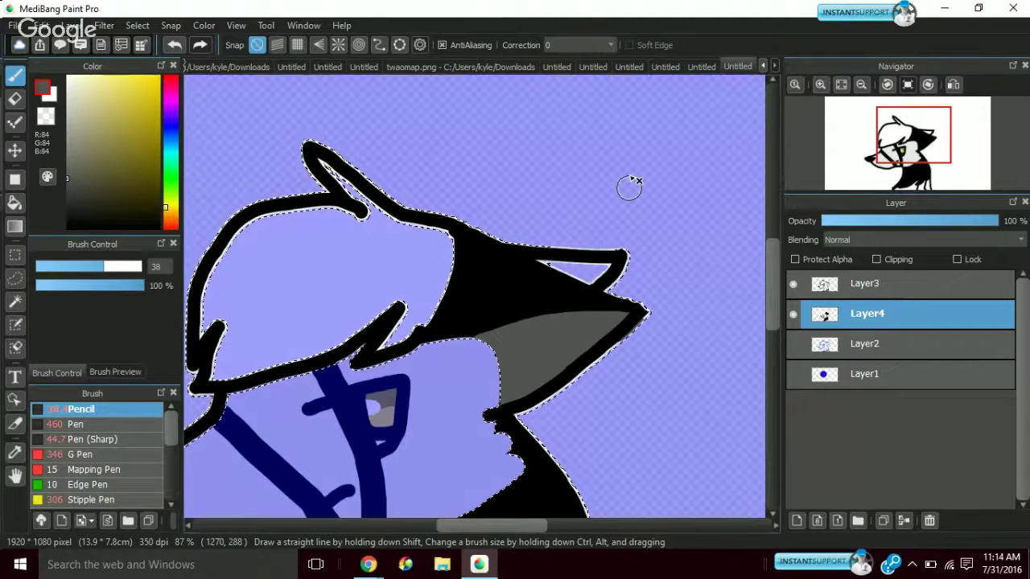
key("ctrl+d")
Select the black neck fur with the Magic Wand and ready the brush with white (RGB 255, 255, 255)
mouse_move(842, 158)
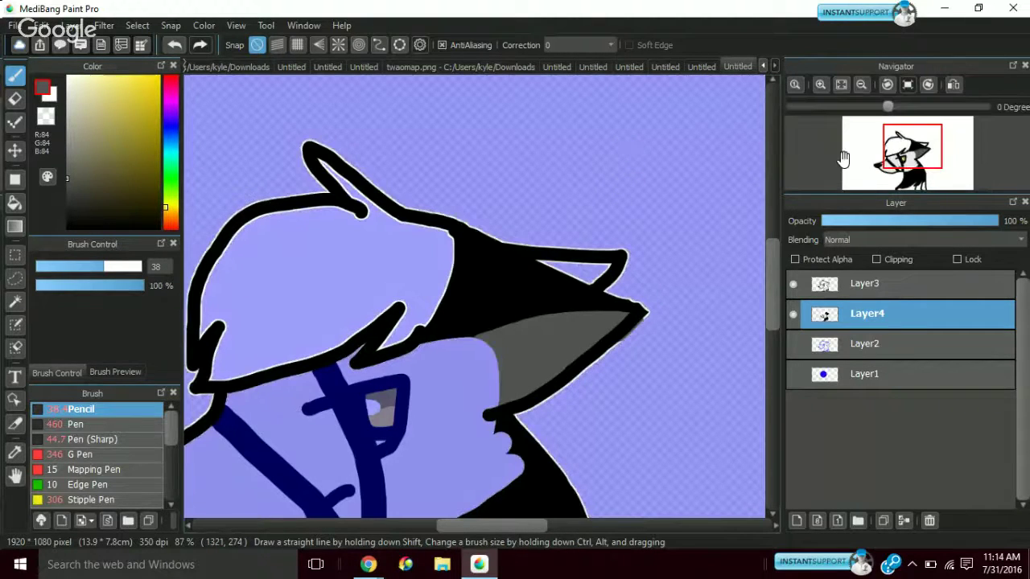
left_click(915, 153)
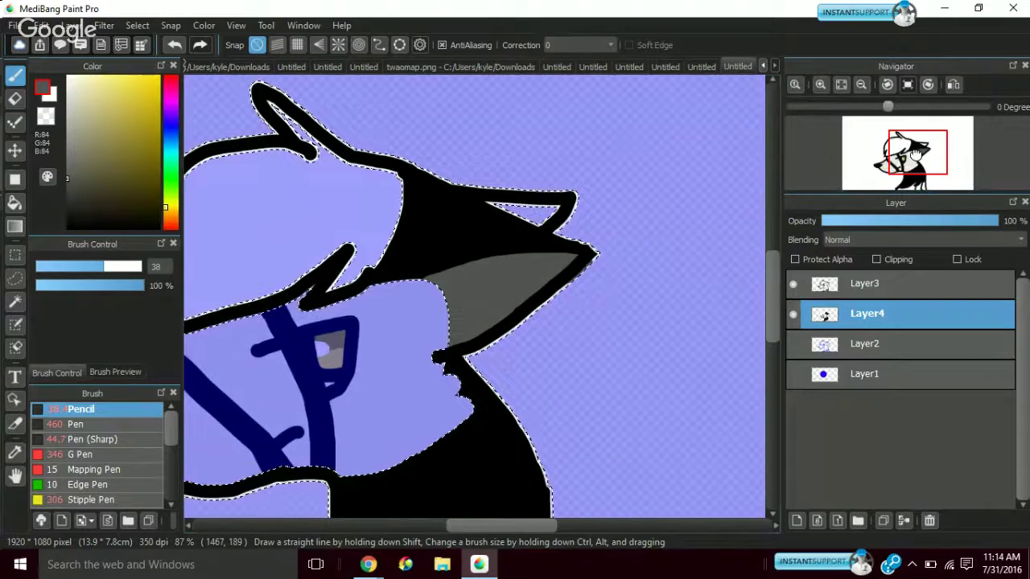
left_click_drag(915, 153, 905, 170)
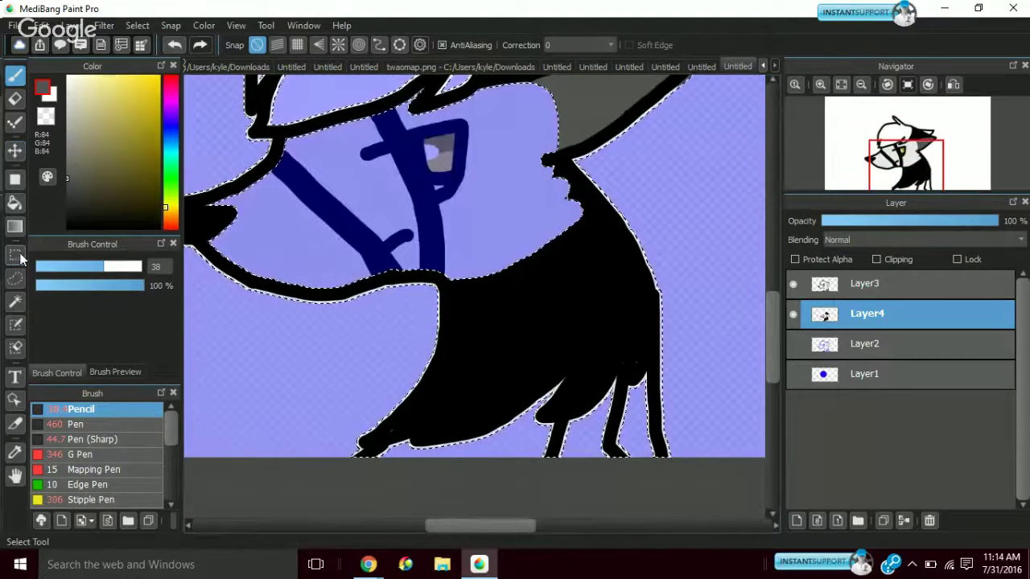
left_click(15, 301)
left_click(483, 346)
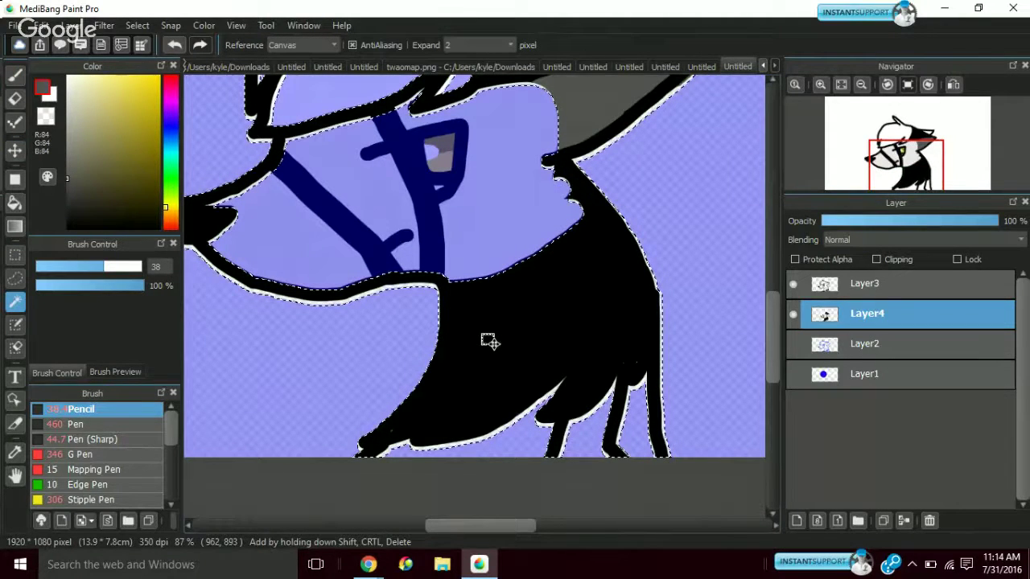
key("ctrl+d")
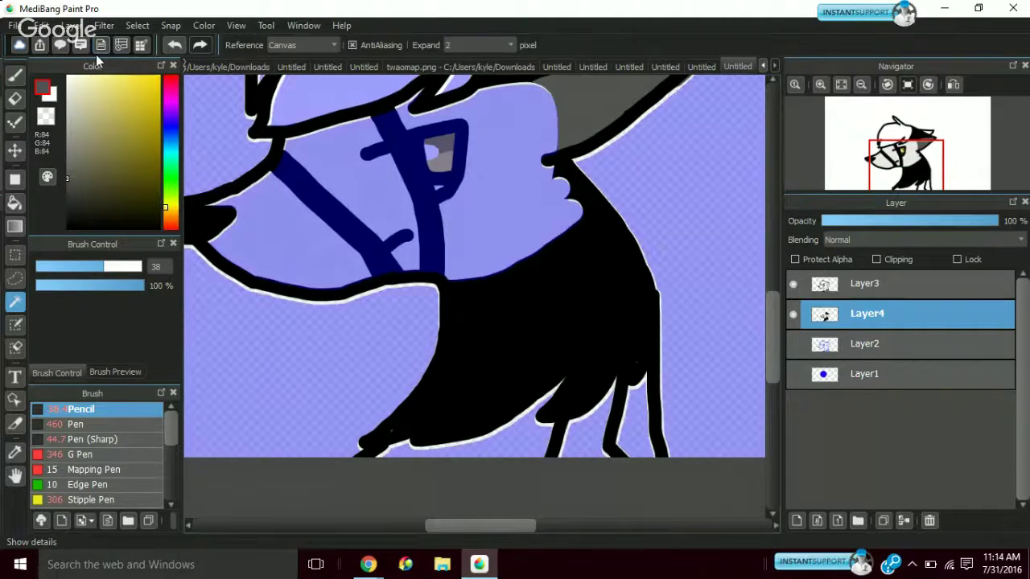
key("ctrl+z")
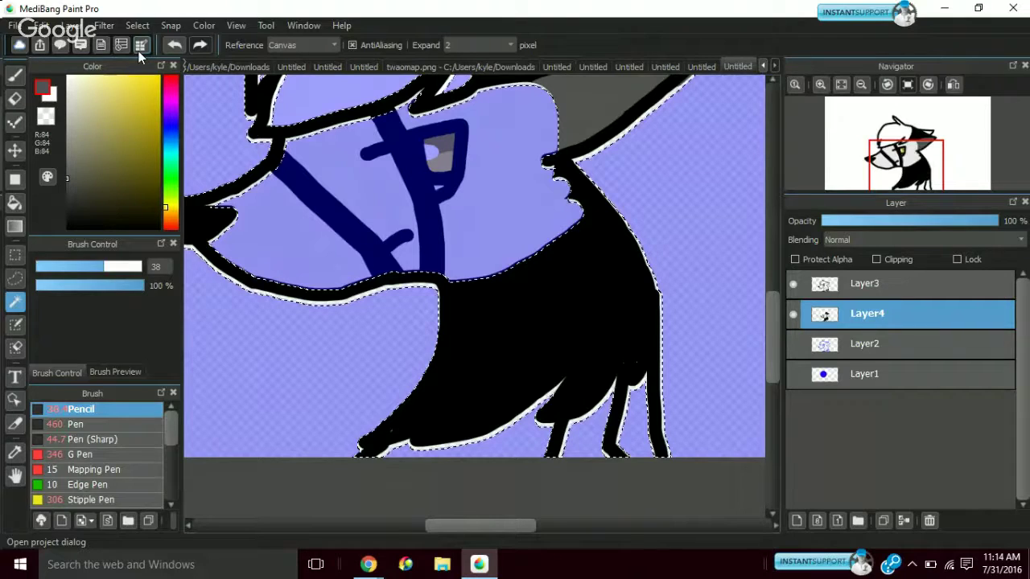
key("x")
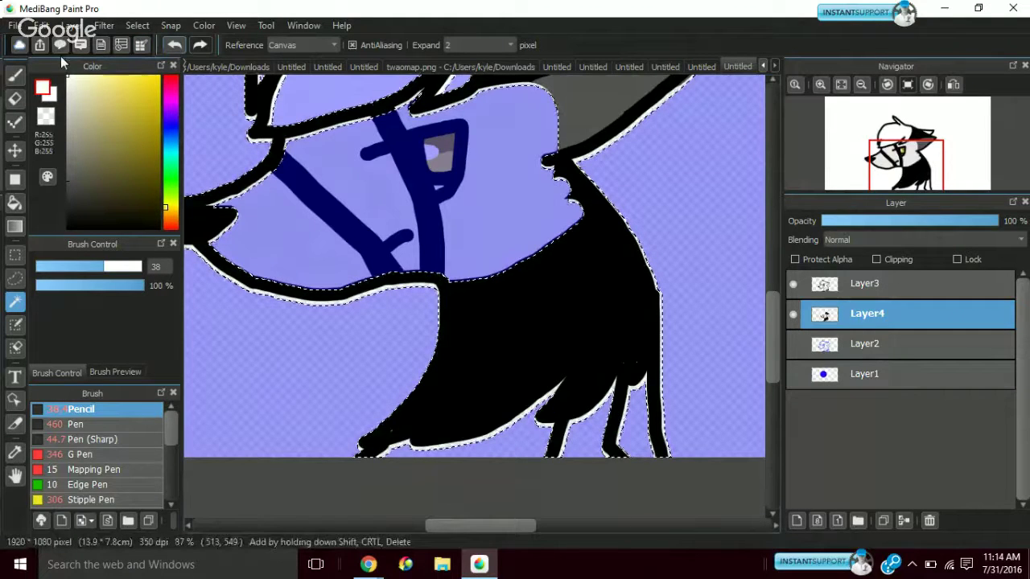
left_click(14, 74)
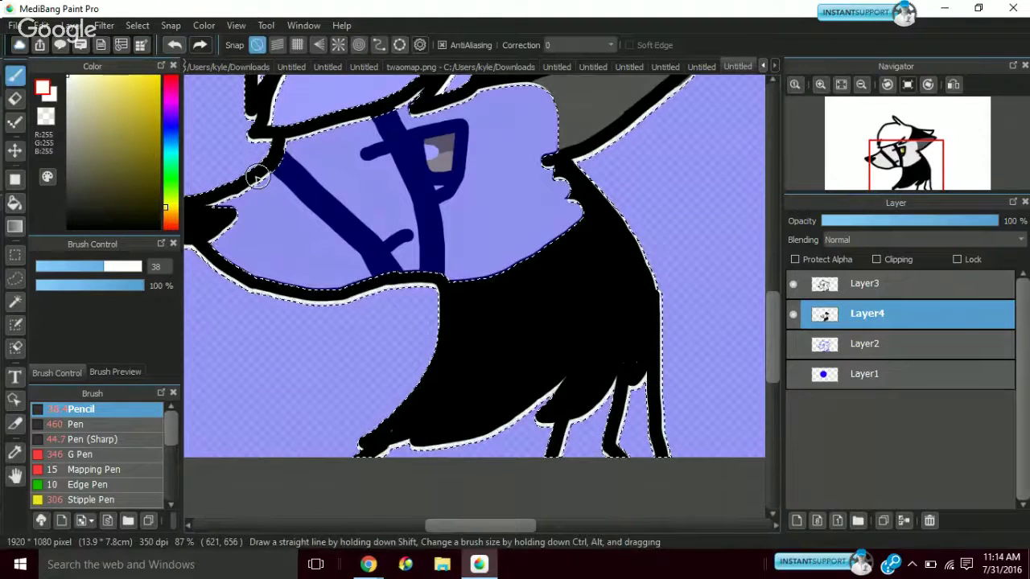
mouse_move(529, 296)
left_mouse_down()
mouse_move(529, 352)
mouse_move(565, 326)
left_mouse_up()
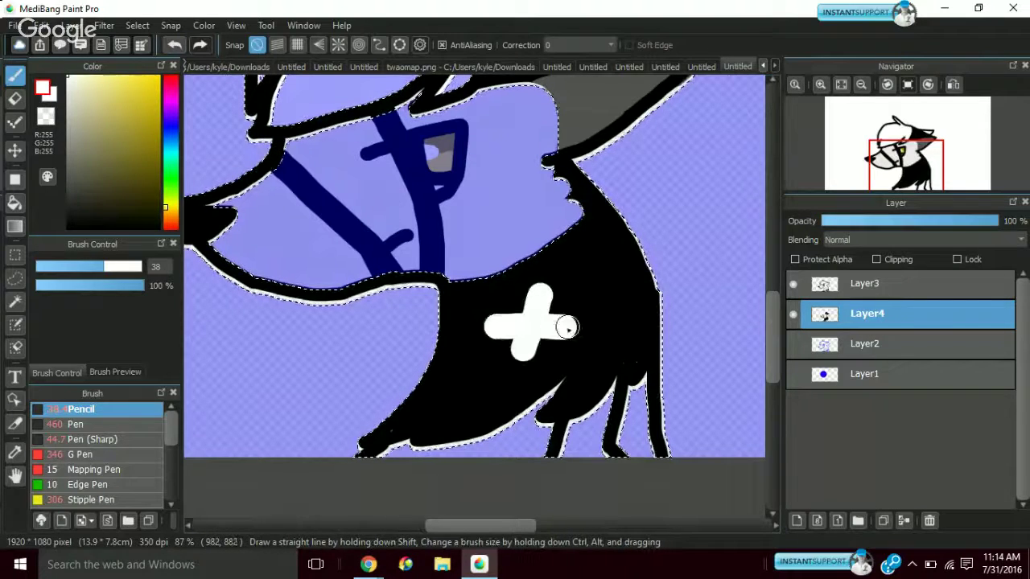
key("ctrl+d")
left_click(176, 46)
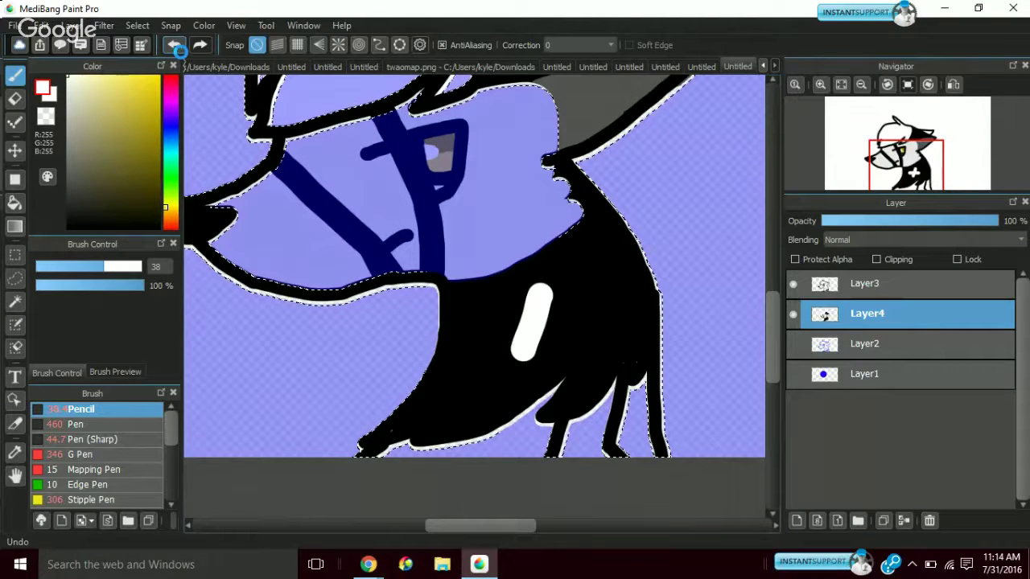
left_click(176, 46)
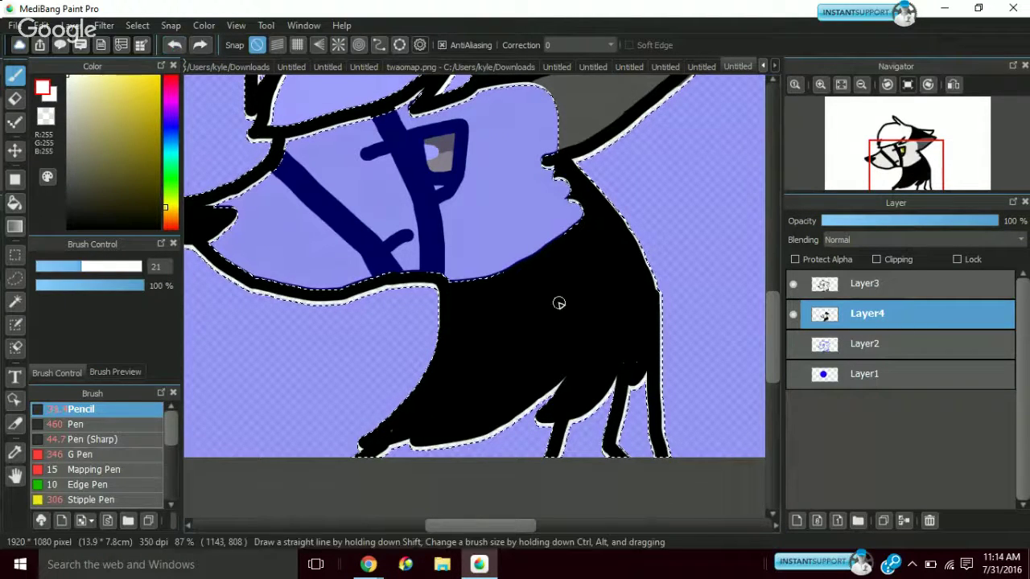
Paint a large slanted white cross on the black neck fur and a small one above it, with the Pencil at size 21
left_click_drag(551, 278, 496, 411)
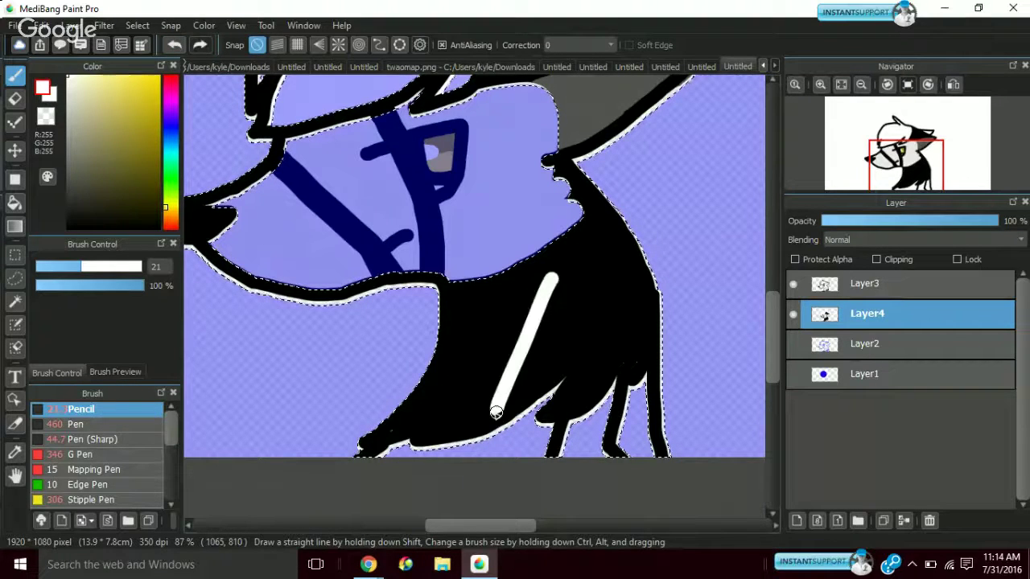
left_click_drag(464, 355, 580, 345)
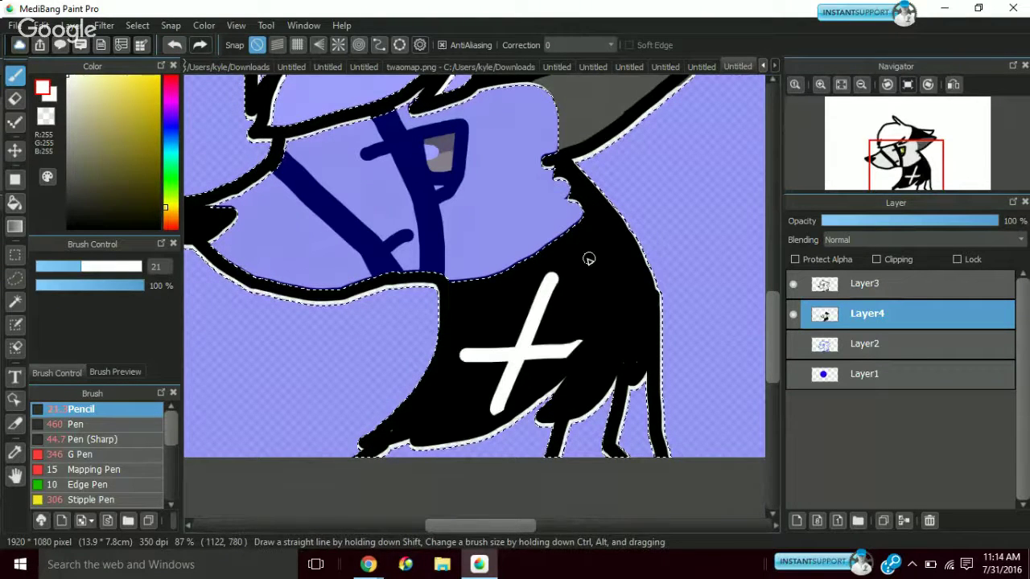
mouse_move(589, 256)
left_mouse_down()
mouse_move(589, 295)
mouse_move(605, 272)
left_mouse_up()
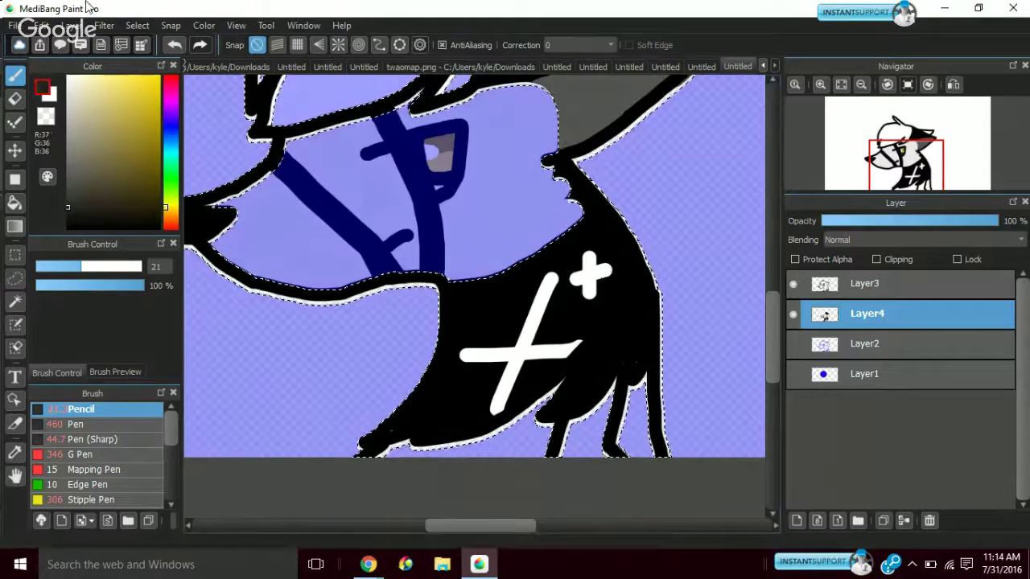
Select the chest area below the neck fur with the Magic Wand and paint it dark grey (RGB 50, 50, 50) with the Pencil at size 1000
left_click(14, 302)
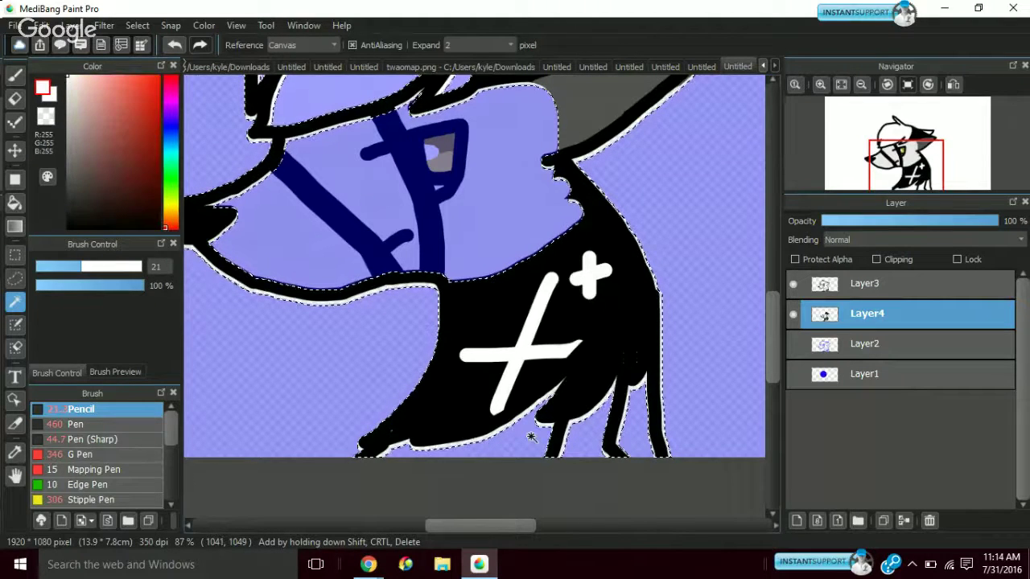
key("ctrl+z")
key("b")
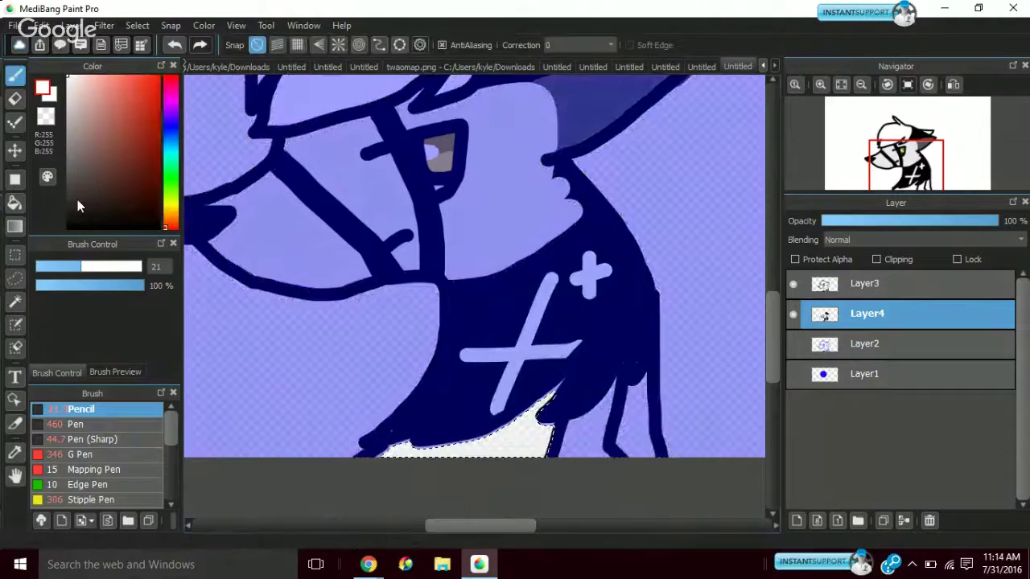
left_click(75, 199)
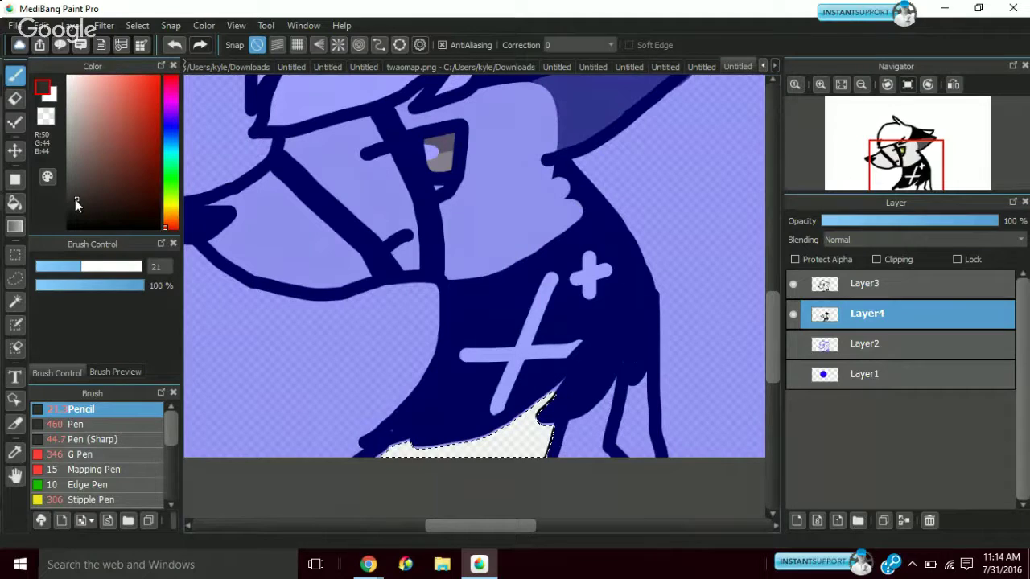
left_click_drag(75, 199, 57, 199)
key("ctrl+d")
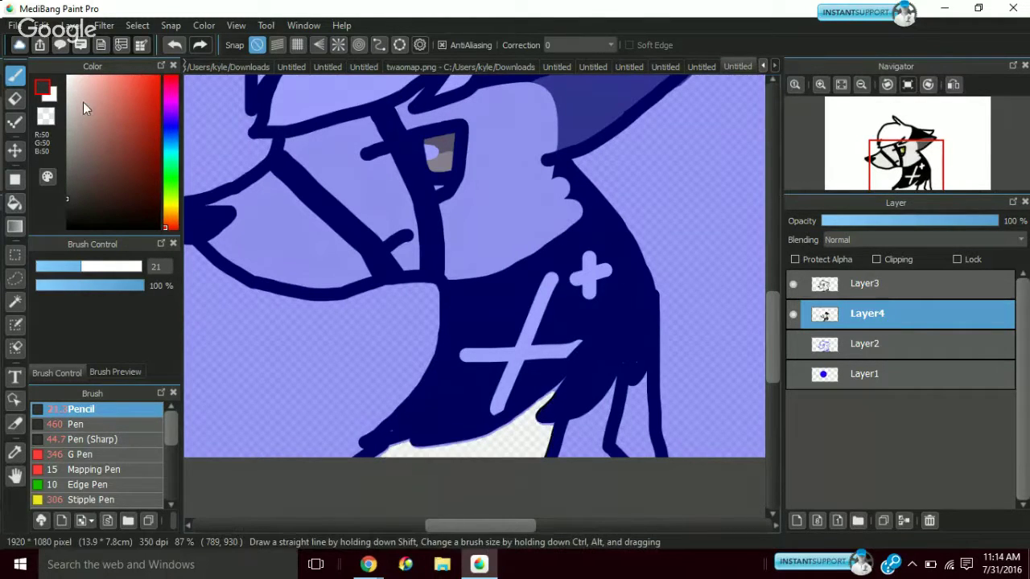
key("ctrl+z")
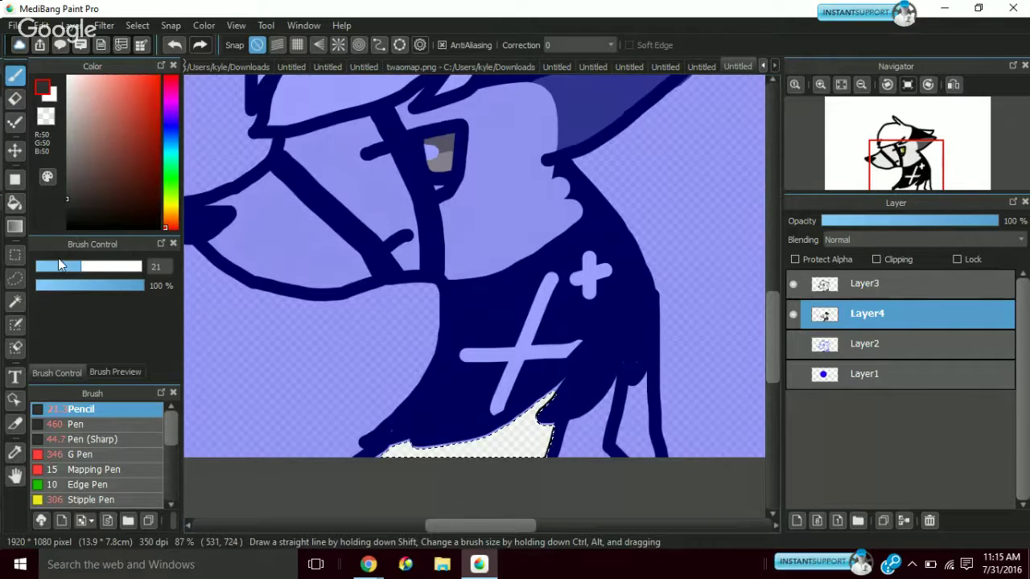
left_click_drag(58, 265, 408, 336)
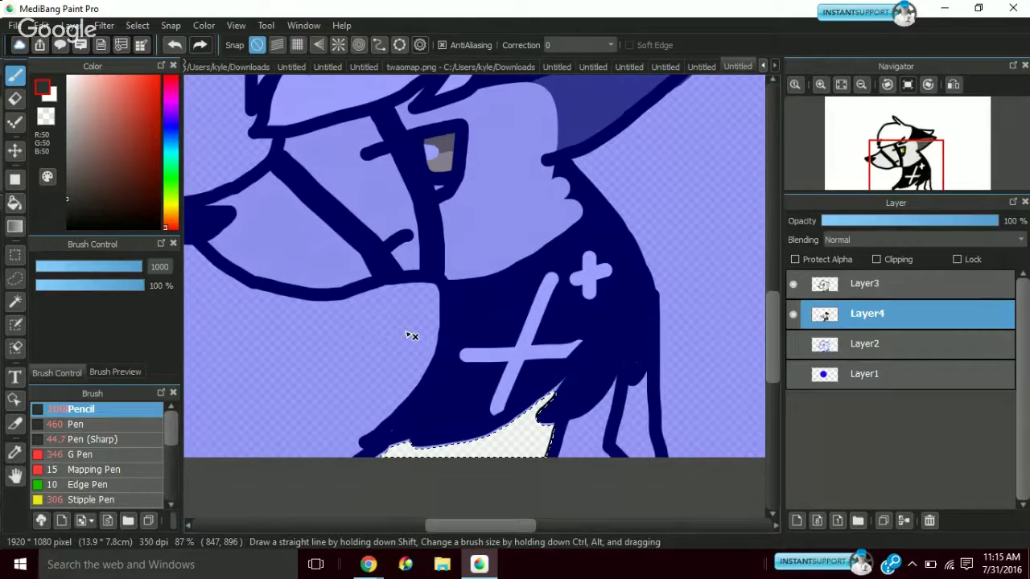
left_click(408, 336)
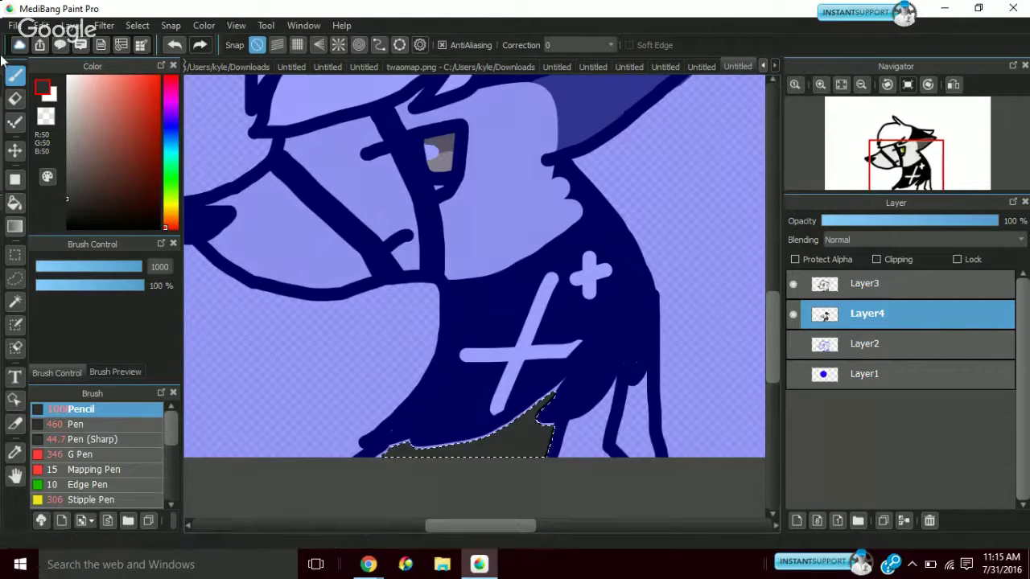
left_click(15, 301)
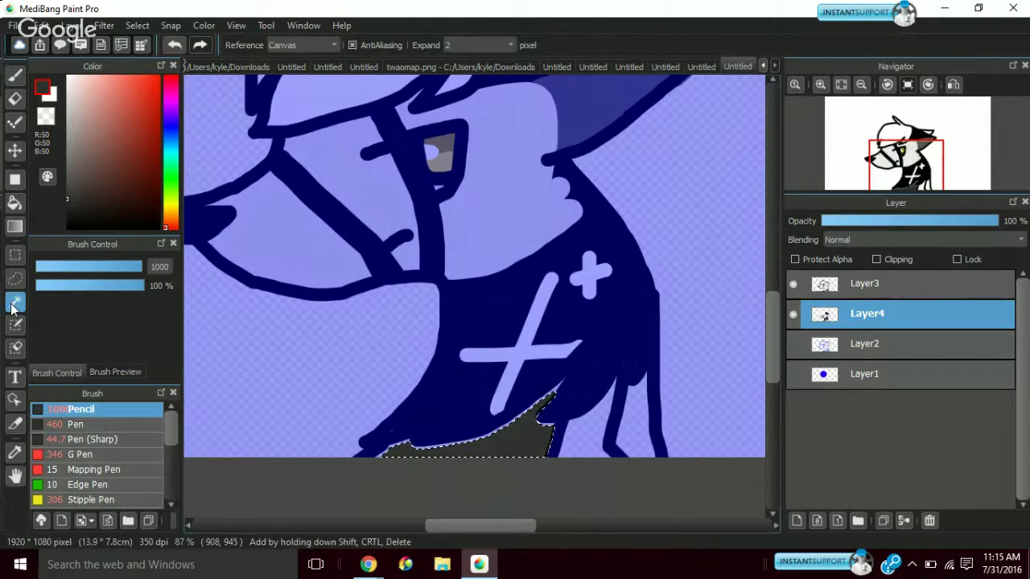
Select the two remaining body areas behind the chest with the Magic Wand, paint them dark grey (RGB 50, 50, 50) at size 1000, and deselect
left_click(598, 446)
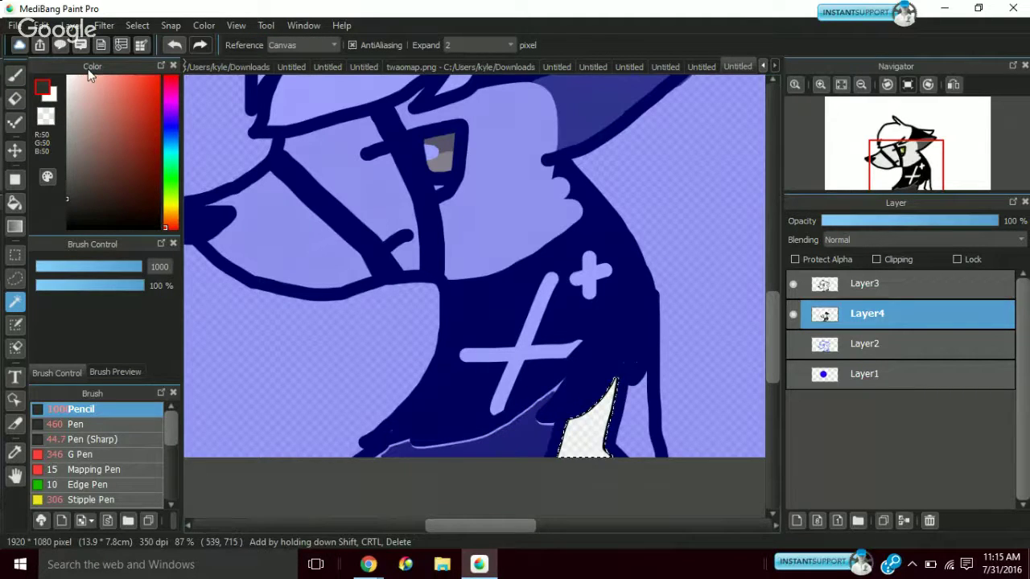
key("b")
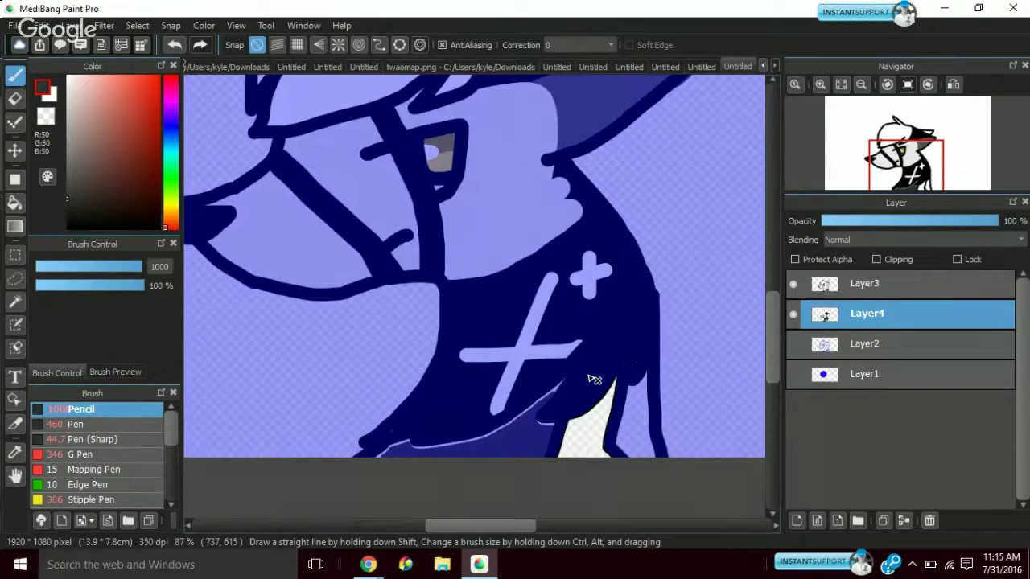
left_click(593, 379)
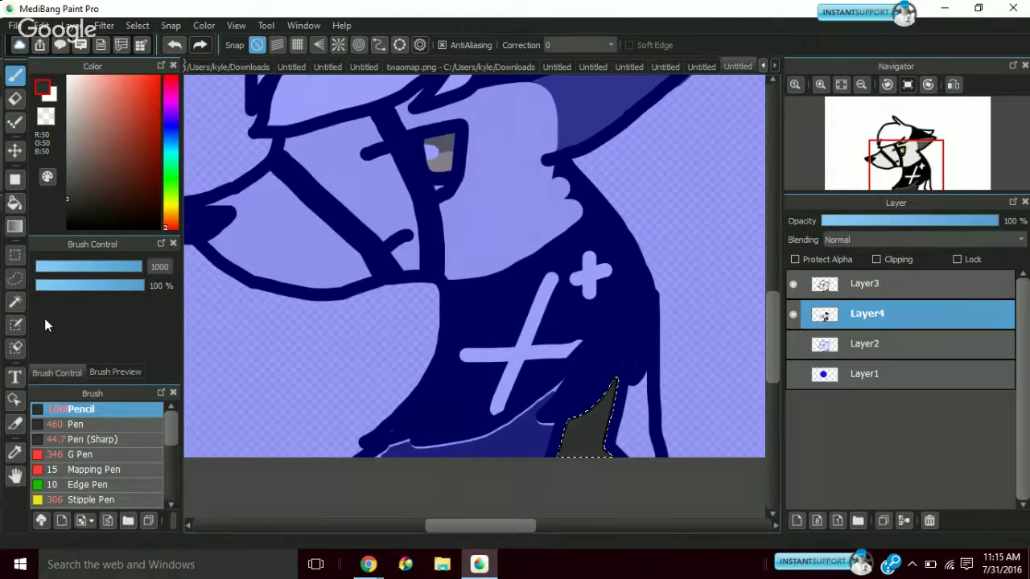
left_click(14, 304)
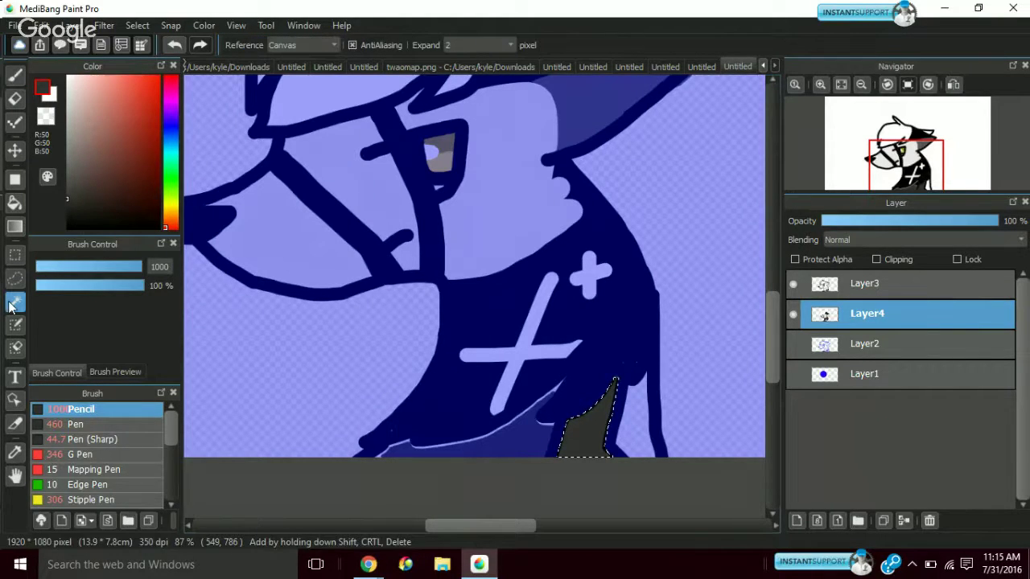
left_click(633, 416)
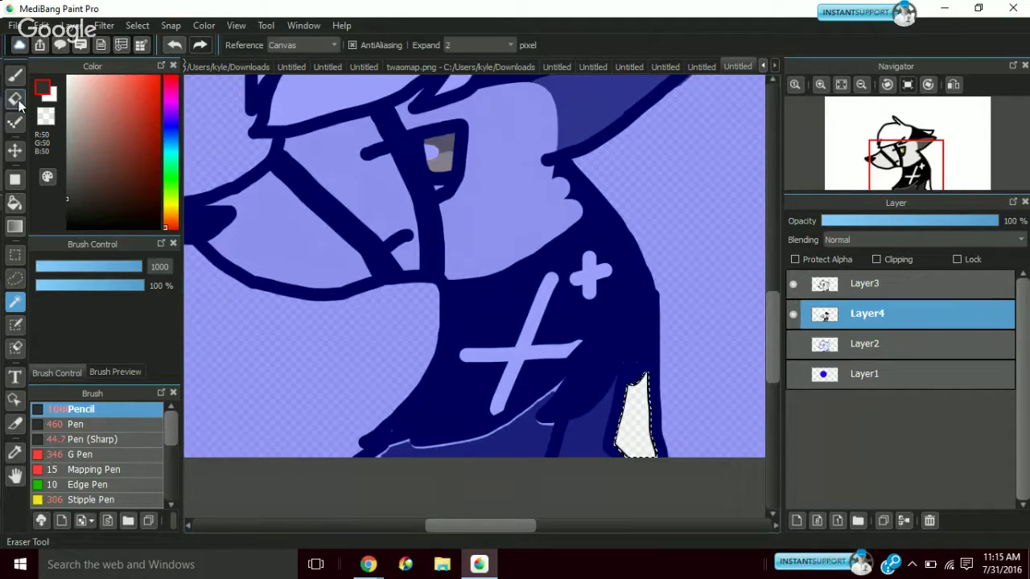
left_click(15, 75)
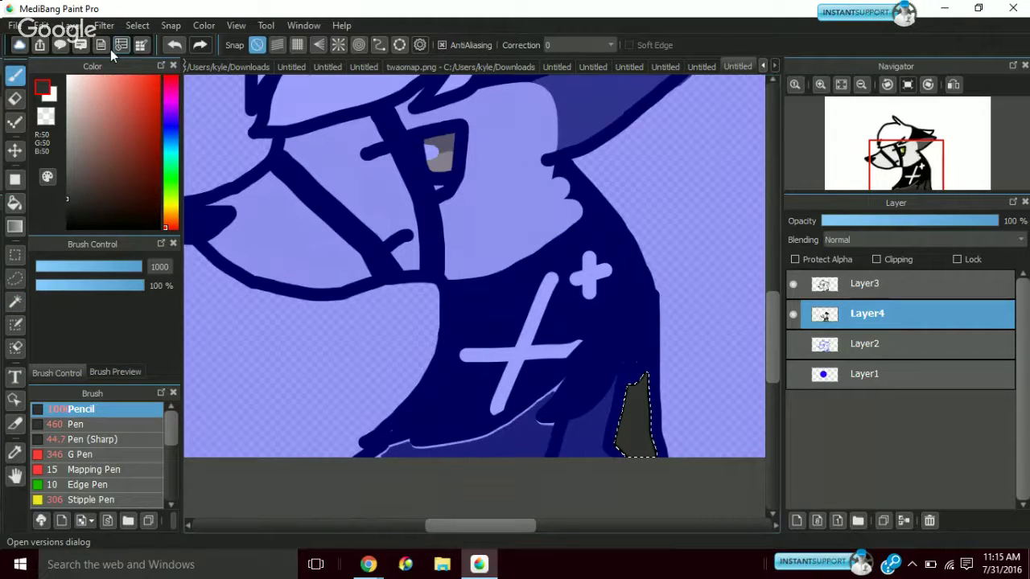
key("ctrl+d")
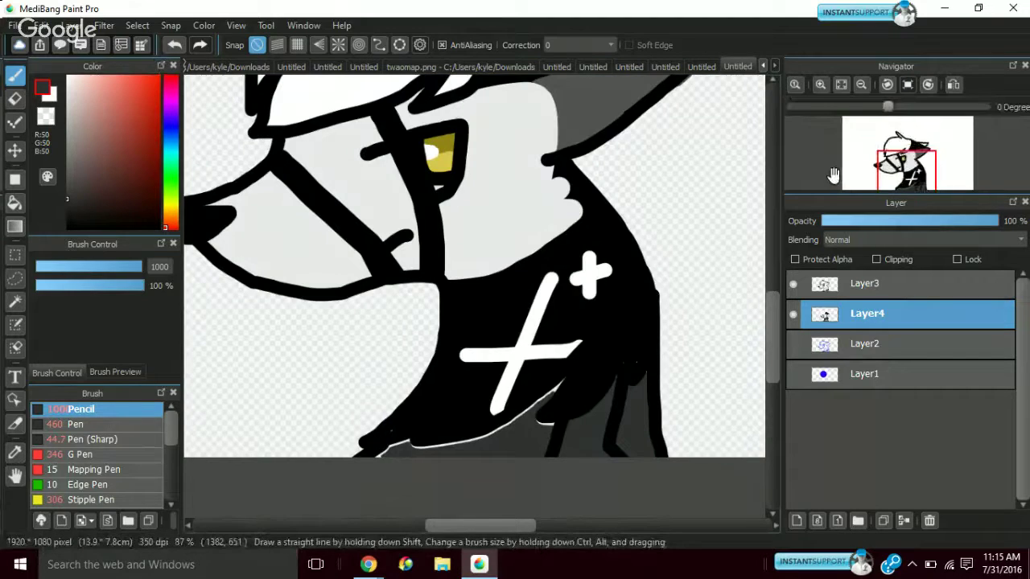
Paint a white patch (RGB 255, 255, 255) on the face in front of and below the eye with the Pencil at size 37
left_click(896, 173)
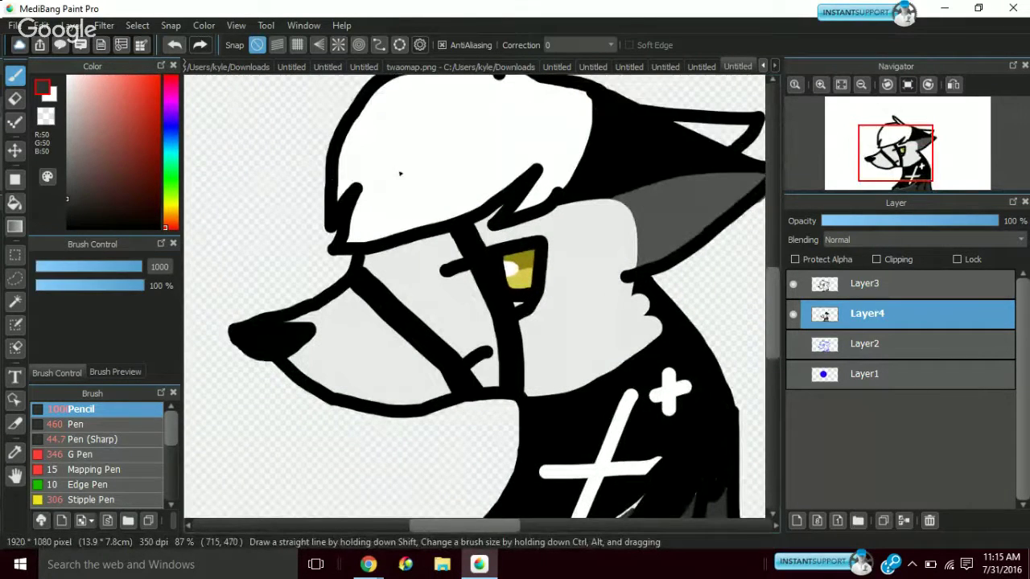
left_click(67, 79)
left_click(67, 78)
left_click(103, 267)
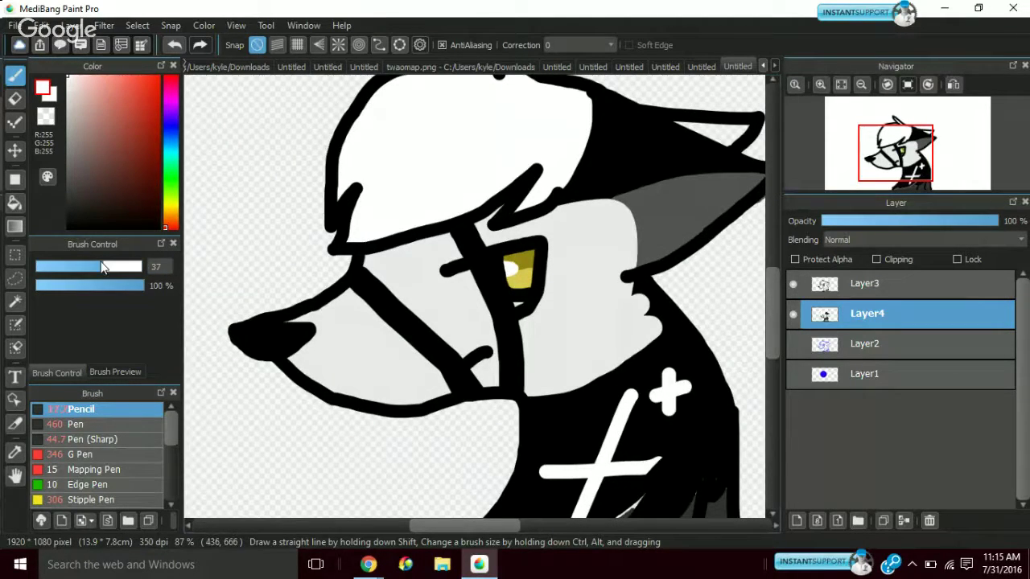
mouse_move(451, 287)
left_mouse_down()
mouse_move(506, 273)
mouse_move(456, 282)
mouse_move(512, 303)
mouse_move(455, 275)
left_mouse_up()
key("ctrl+z")
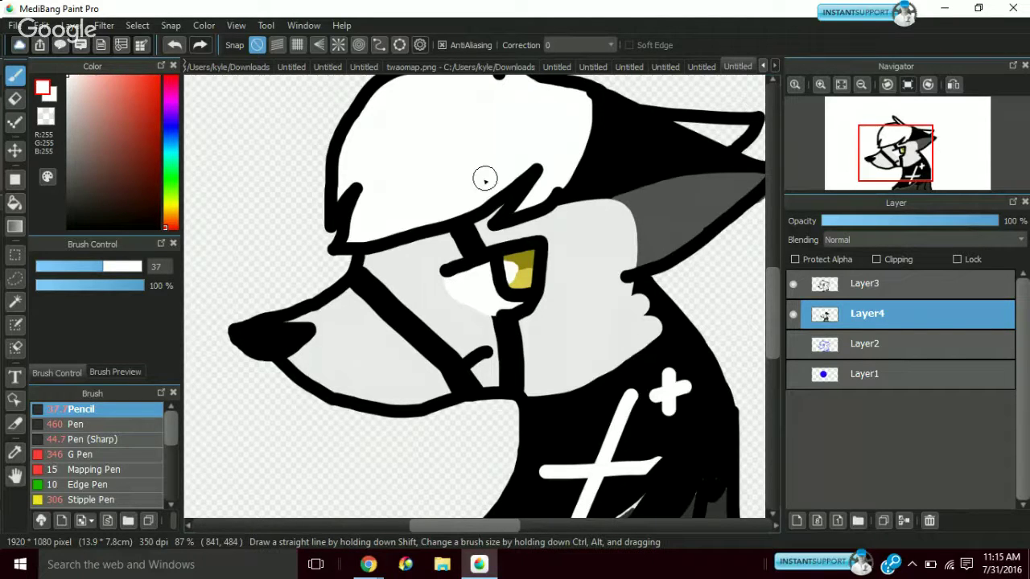
Add a new empty layer directly above Layer2, beneath the colour layer
left_click(858, 86)
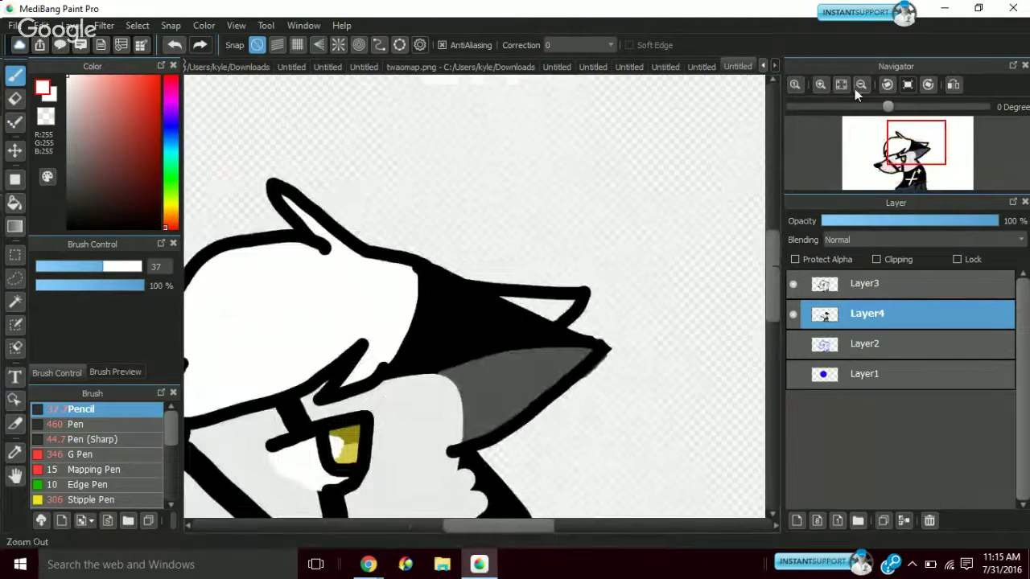
left_click(859, 85)
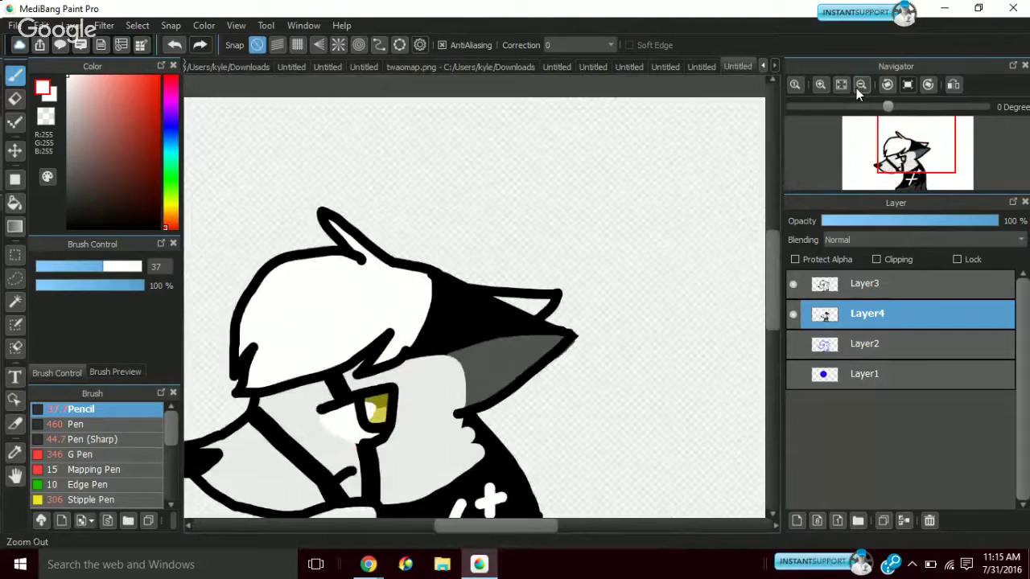
left_click(860, 85)
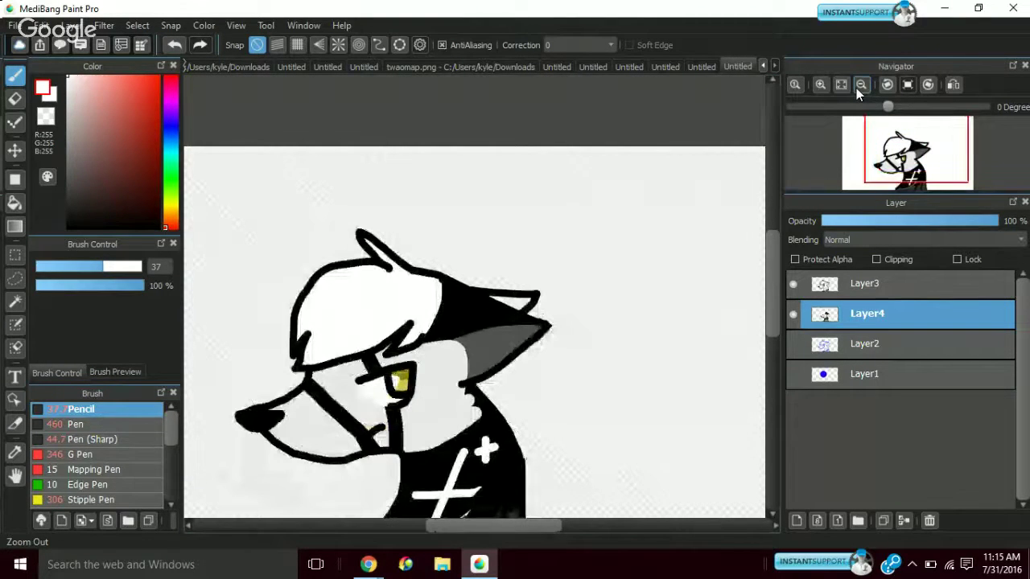
left_click(892, 153)
left_click(893, 153)
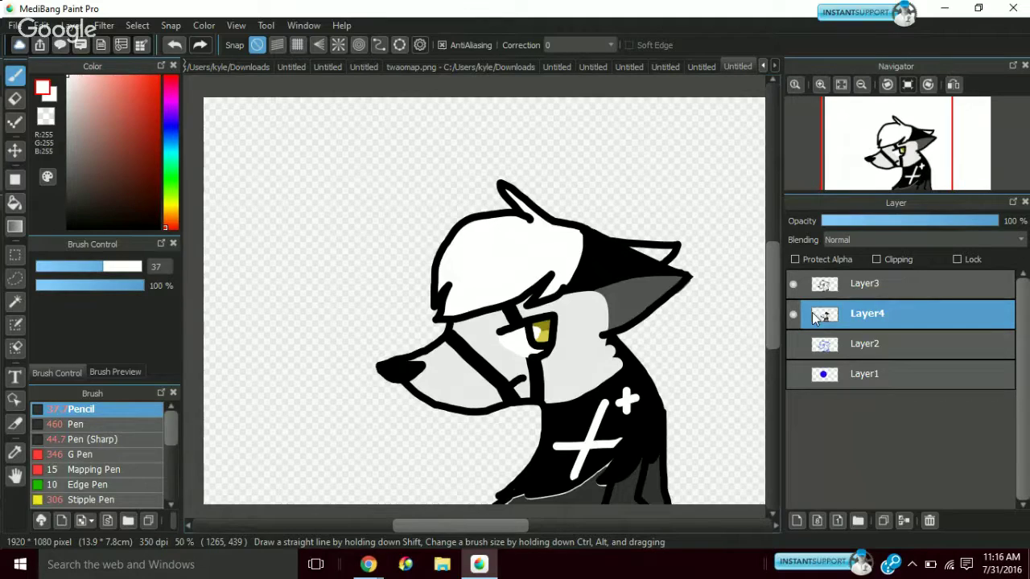
left_click(825, 354)
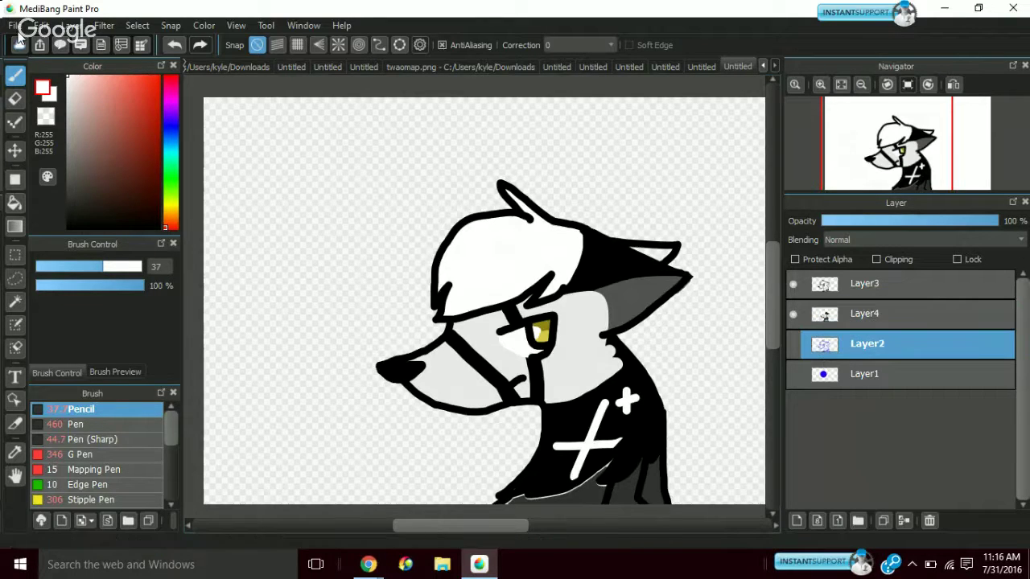
left_click(64, 25)
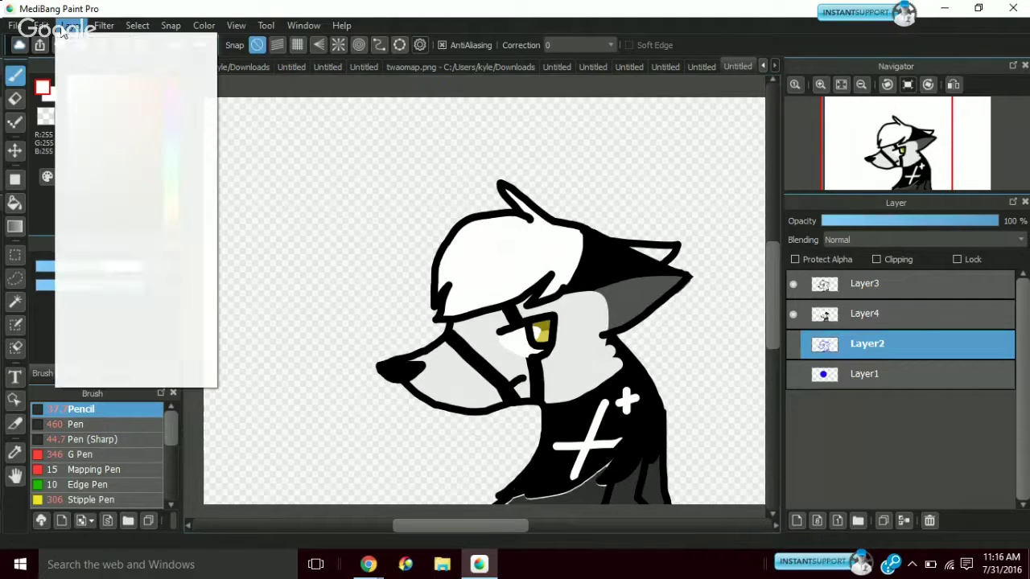
left_click(89, 41)
Cover the whole background on Layer5 with dark blue (RGB 0, 24, 75) using the Pencil at size 1000
left_click(860, 85)
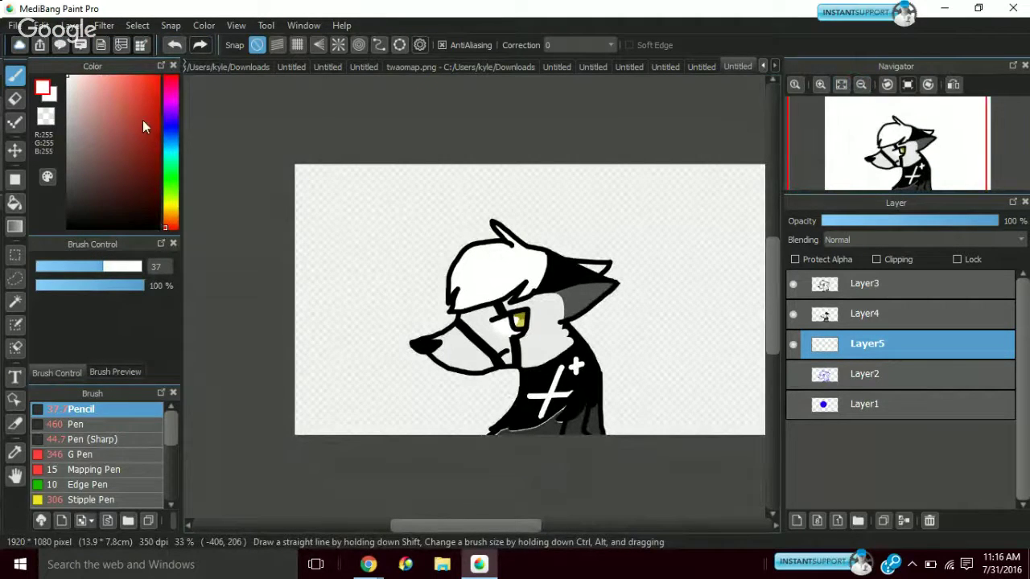
left_click(166, 134)
left_click(135, 171)
left_click(158, 198)
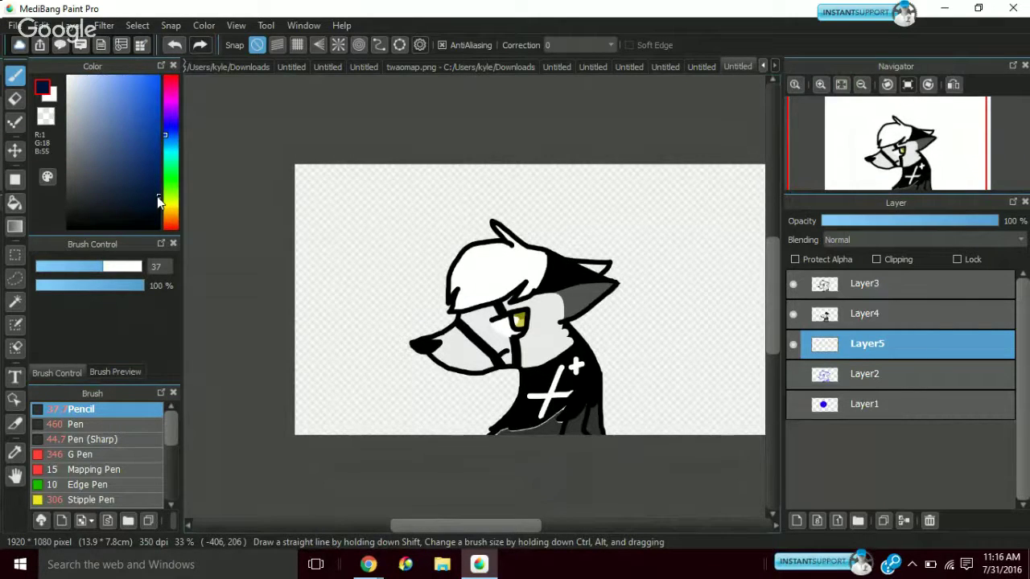
left_click(158, 184)
mouse_move(103, 266)
left_mouse_down()
mouse_move(352, 305)
mouse_move(161, 310)
left_mouse_up()
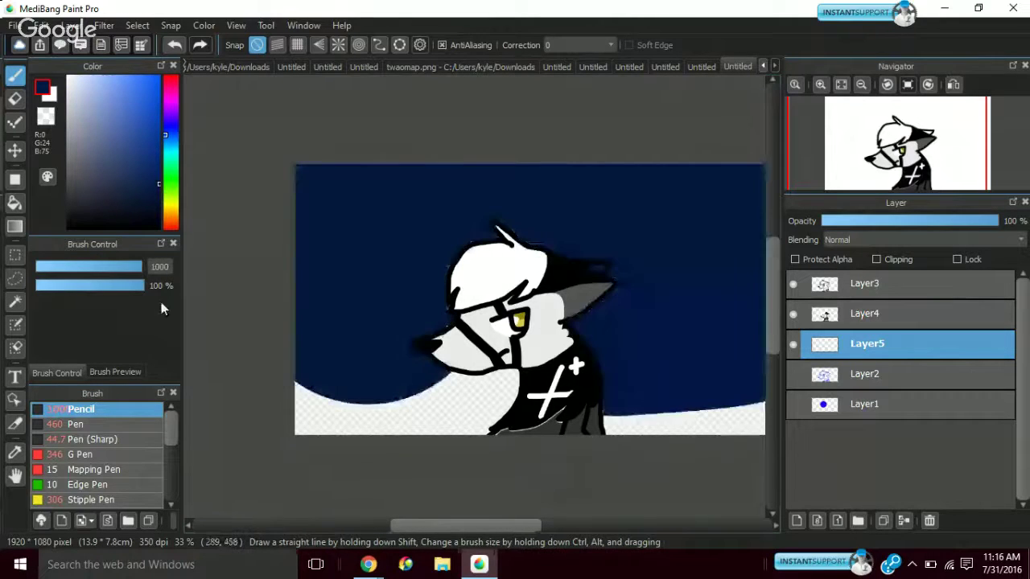
left_click_drag(338, 414, 684, 415)
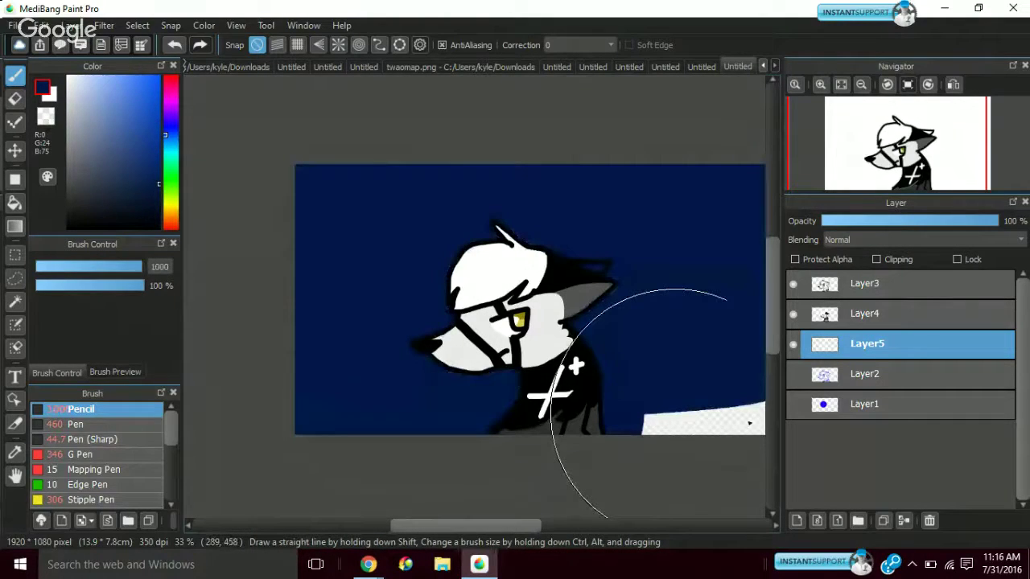
left_click_drag(749, 423, 724, 241)
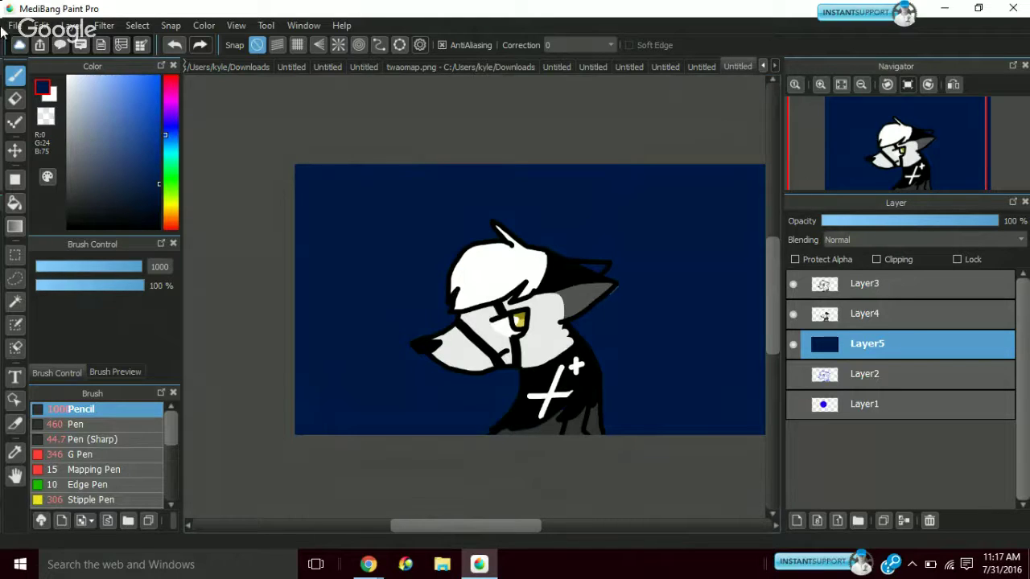
Draw a white crescent moon in the sky's upper-left corner with the Pen (Sharp) at size 44, following a circular snap guide
left_click(95, 439)
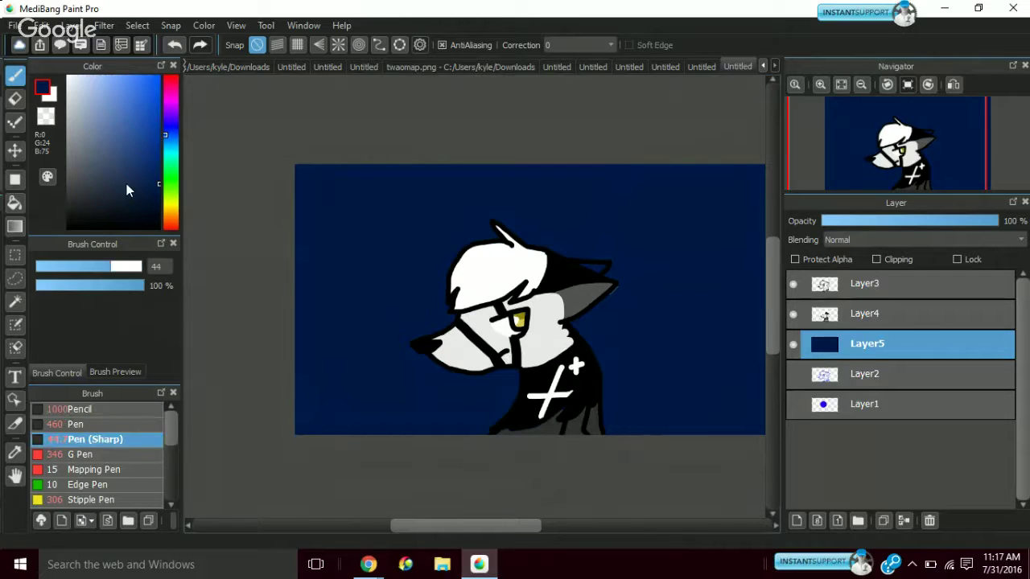
left_click(69, 77)
left_click(403, 47)
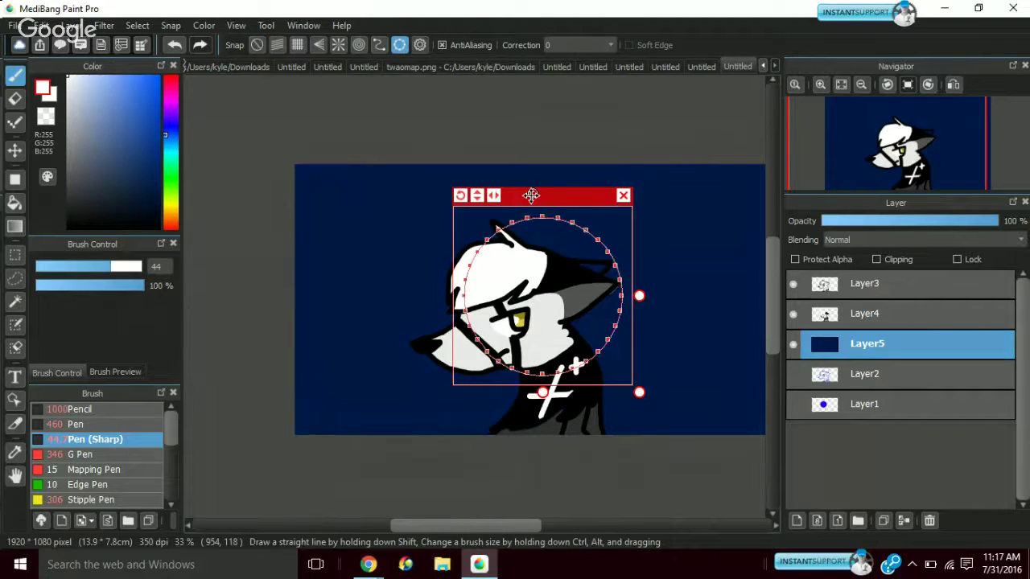
mouse_move(531, 195)
left_mouse_down()
mouse_move(377, 150)
mouse_move(394, 185)
mouse_move(380, 164)
mouse_move(392, 184)
mouse_move(309, 256)
mouse_move(382, 301)
left_mouse_up()
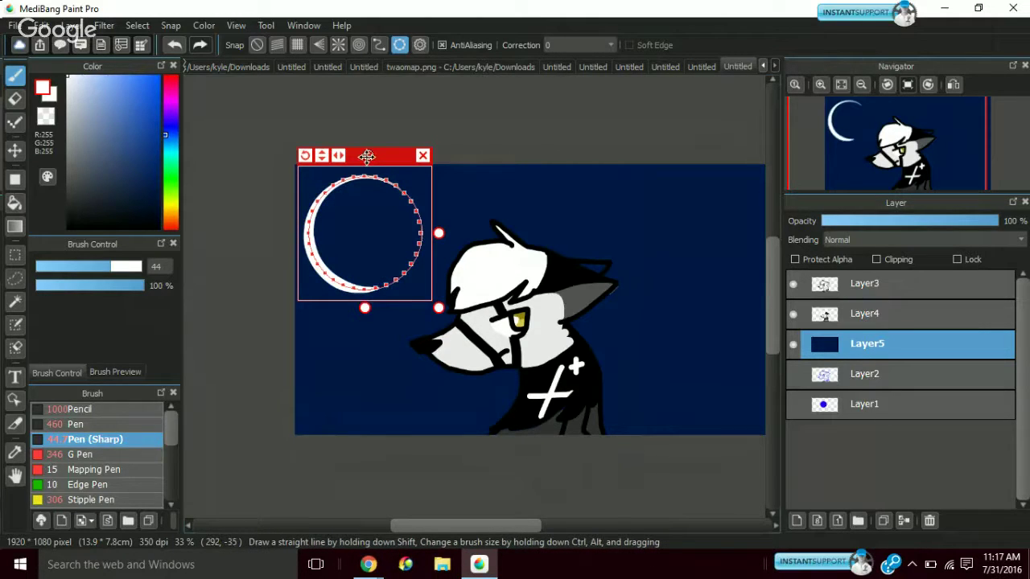
Try to thicken the crescent moon with a second inner arc and white fill strokes at sizes 138 and 104, and undo them
mouse_move(367, 156)
left_mouse_down()
mouse_move(388, 160)
mouse_move(296, 229)
mouse_move(314, 273)
left_mouse_up()
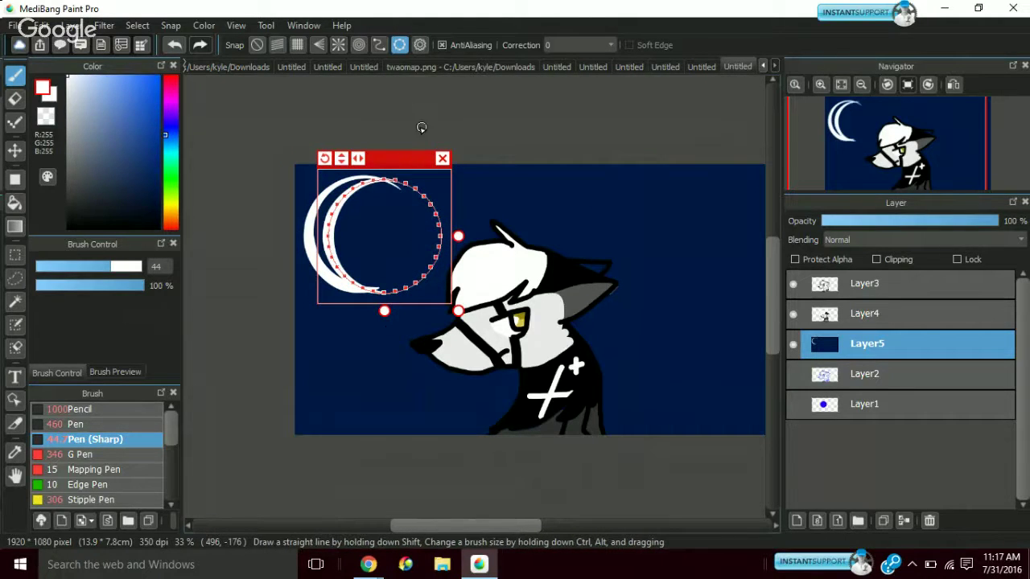
left_click(440, 158)
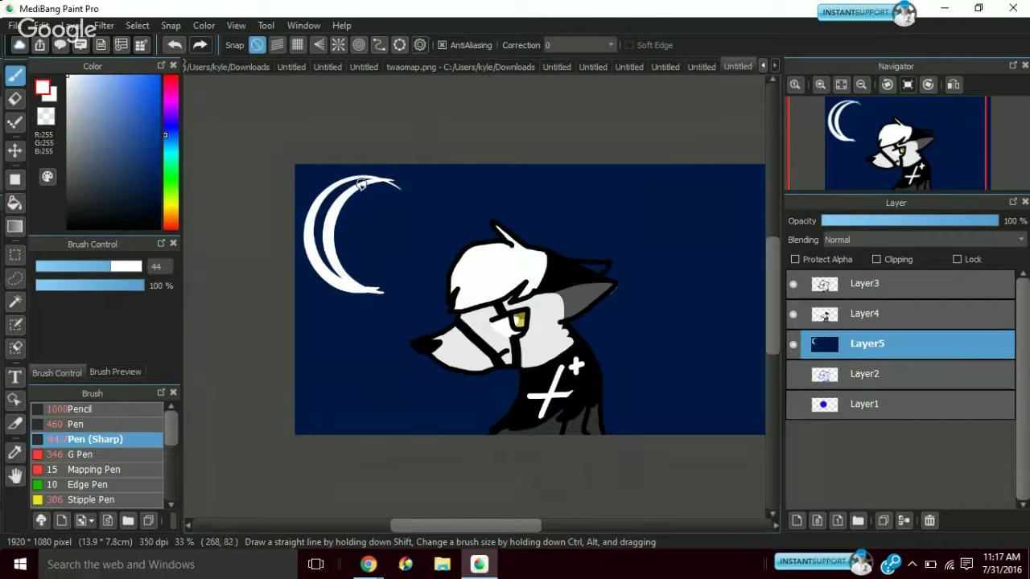
left_click_drag(366, 173, 310, 234)
left_click(172, 45)
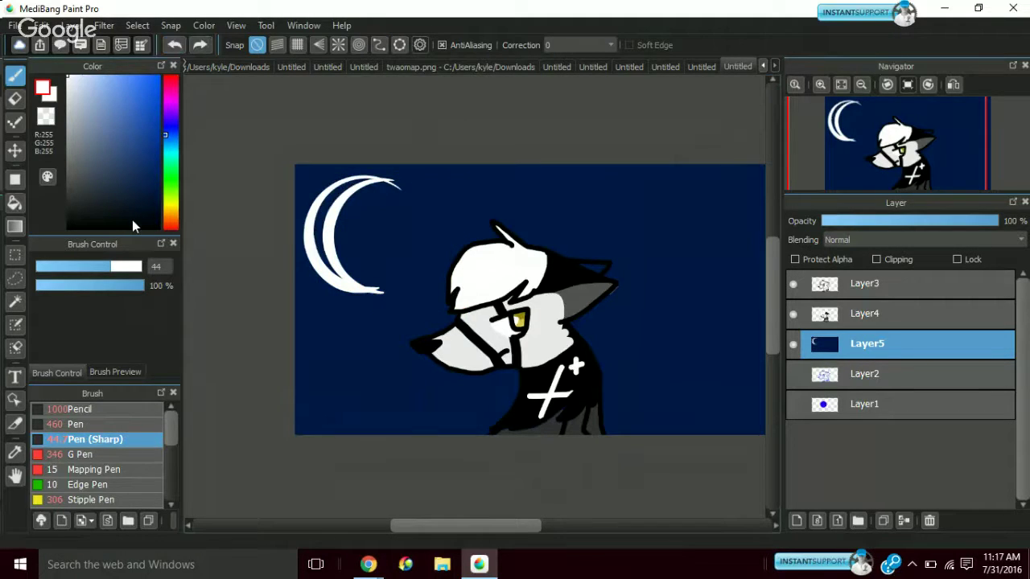
left_click_drag(90, 271, 135, 267)
mouse_move(342, 273)
left_mouse_down()
mouse_move(317, 265)
mouse_move(338, 258)
mouse_move(321, 249)
mouse_move(346, 179)
left_mouse_up()
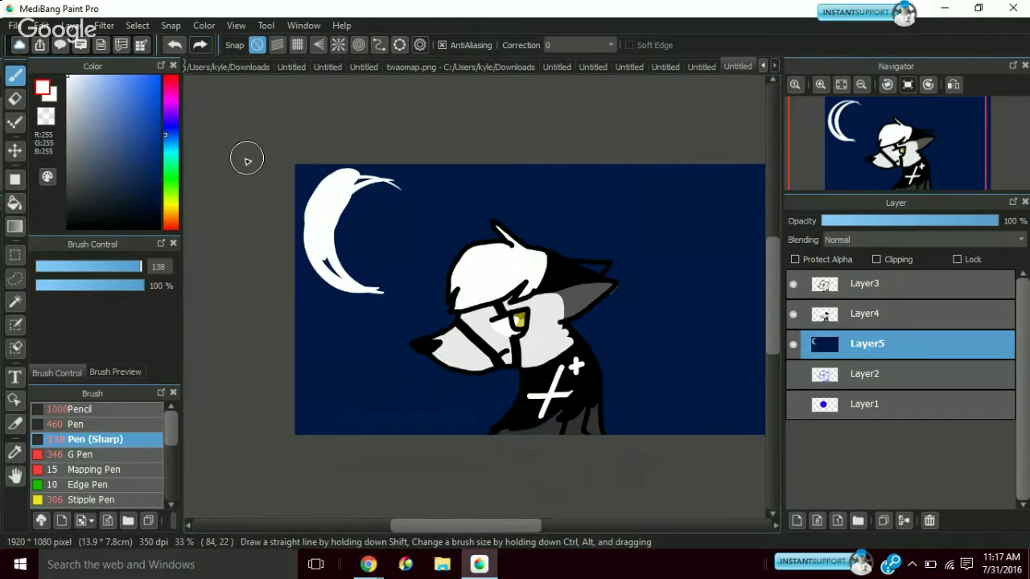
key("ctrl+z")
left_click(137, 271)
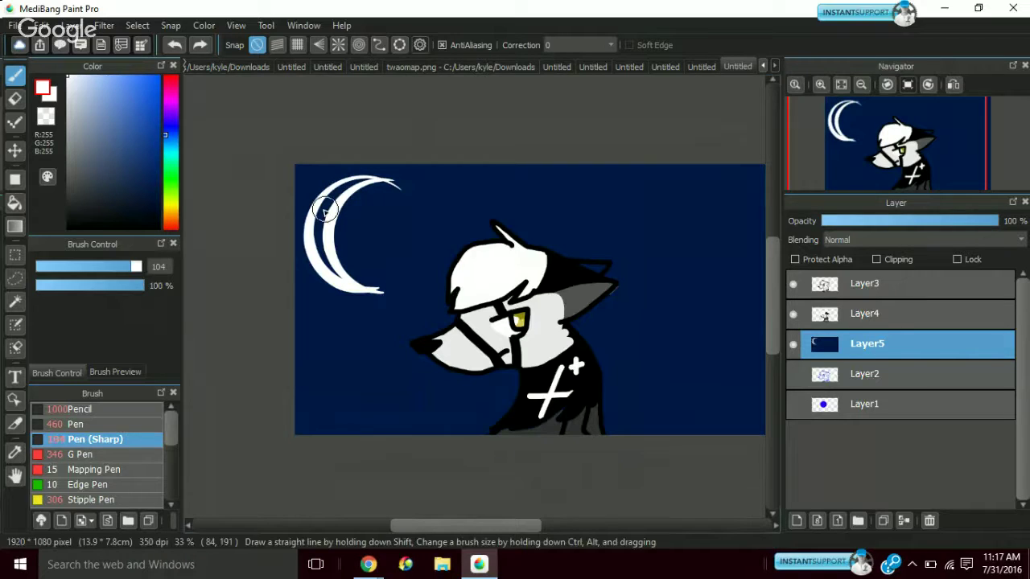
mouse_move(328, 203)
left_mouse_down()
mouse_move(319, 256)
mouse_move(346, 290)
left_mouse_up()
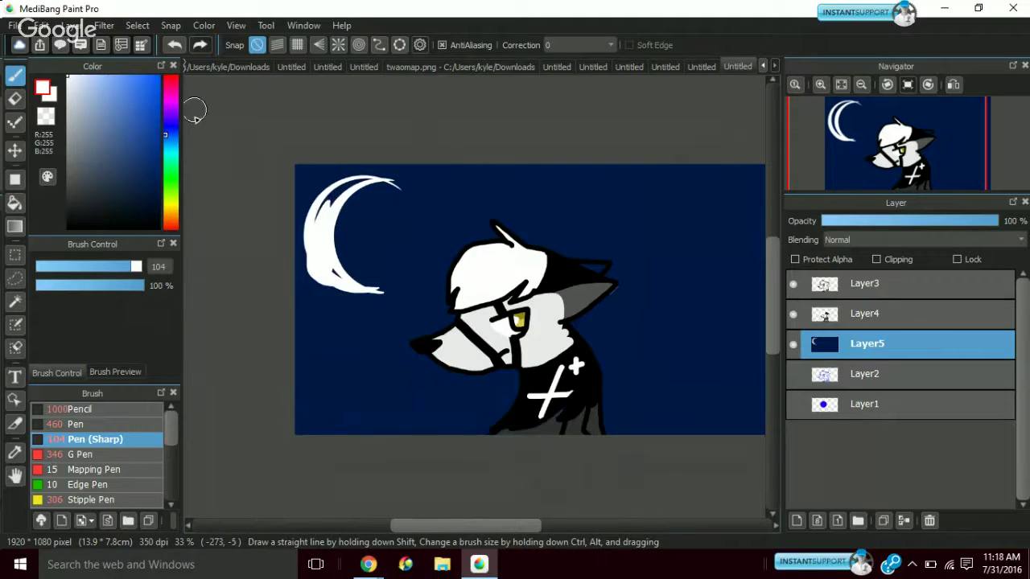
left_click(175, 46)
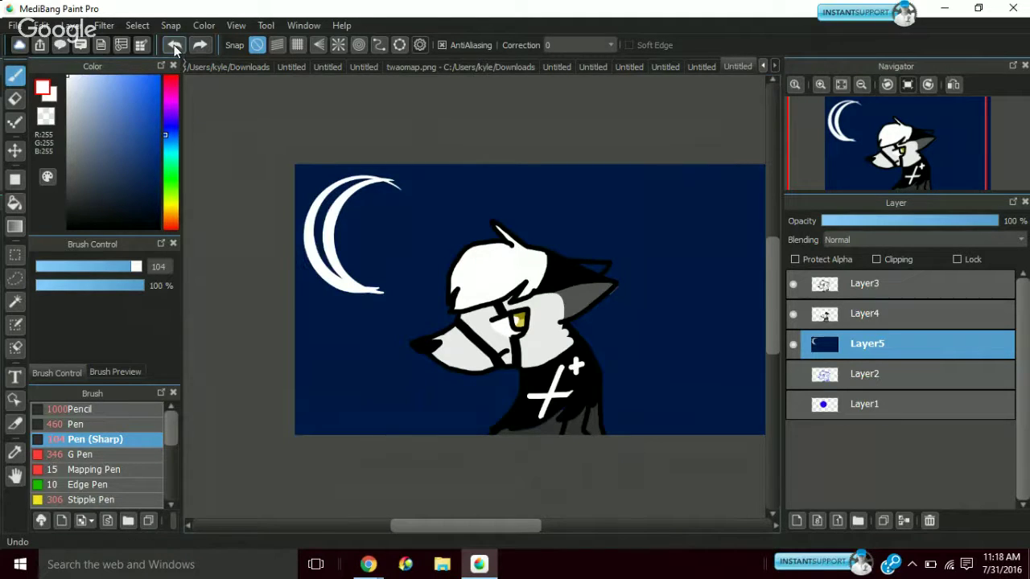
left_click(176, 46)
Dot small white stars in the sky above and behind the animal's head with the Pen at size 10.5
mouse_move(825, 95)
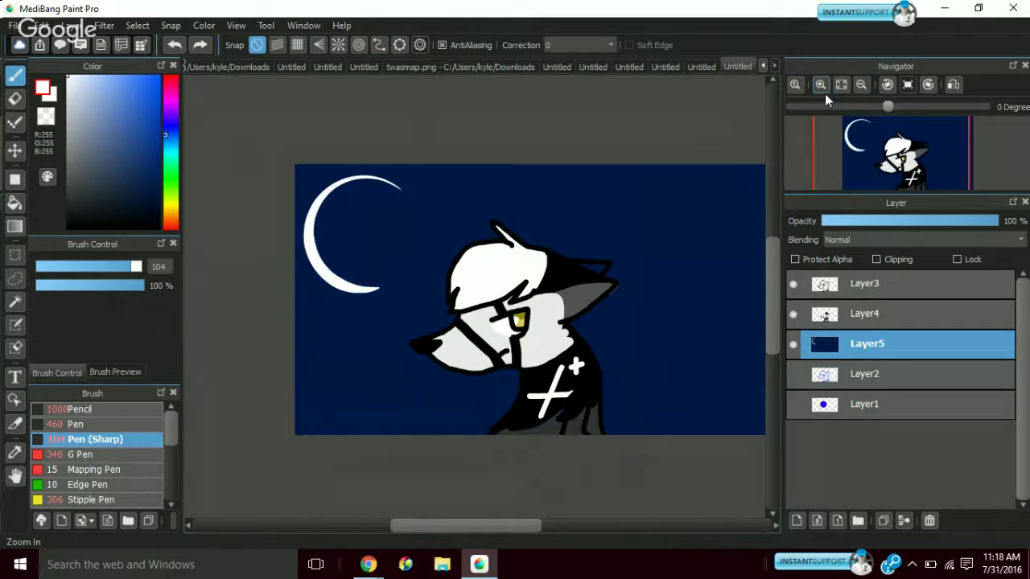
left_click(825, 93)
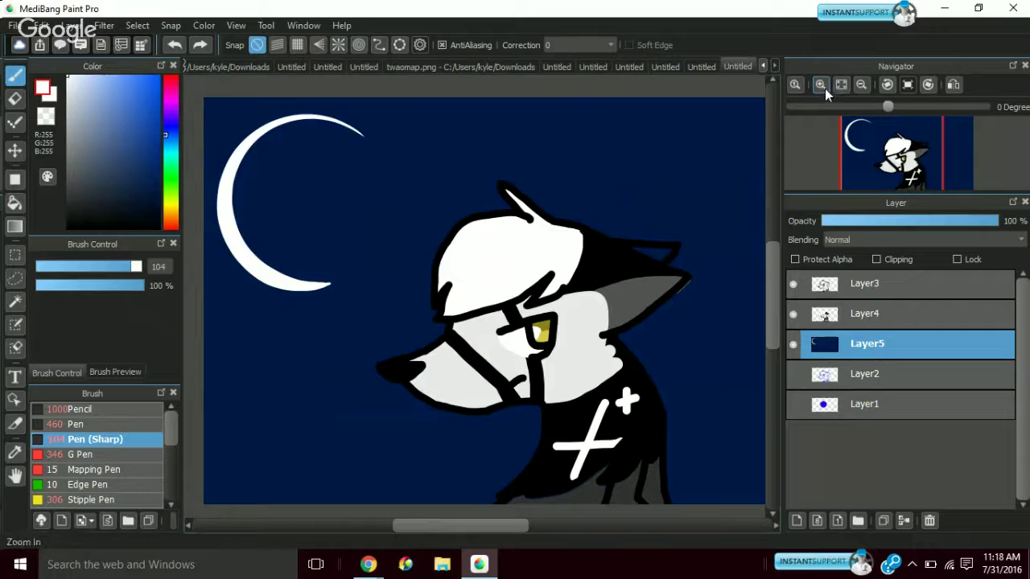
left_click(63, 270)
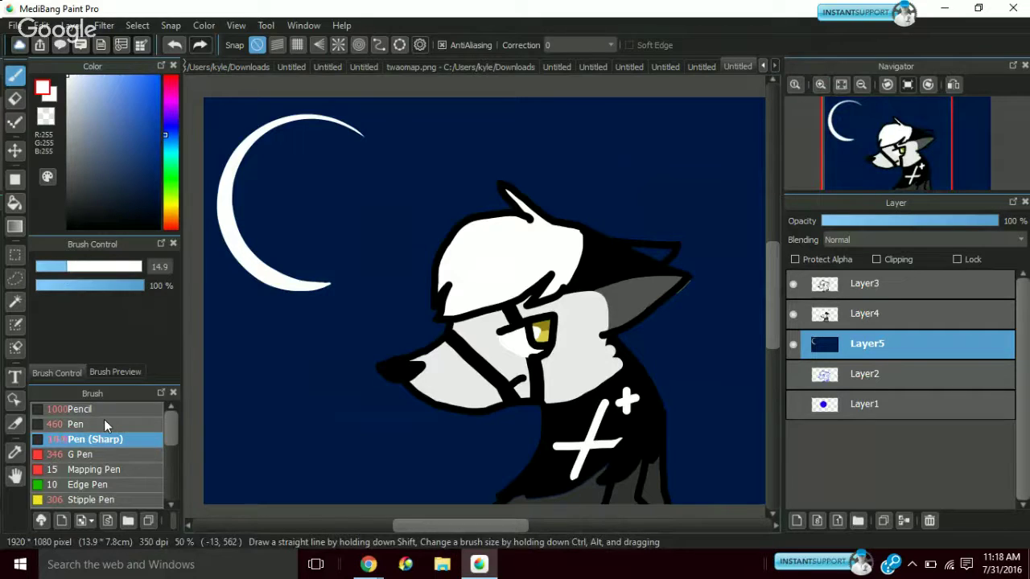
left_click(103, 424)
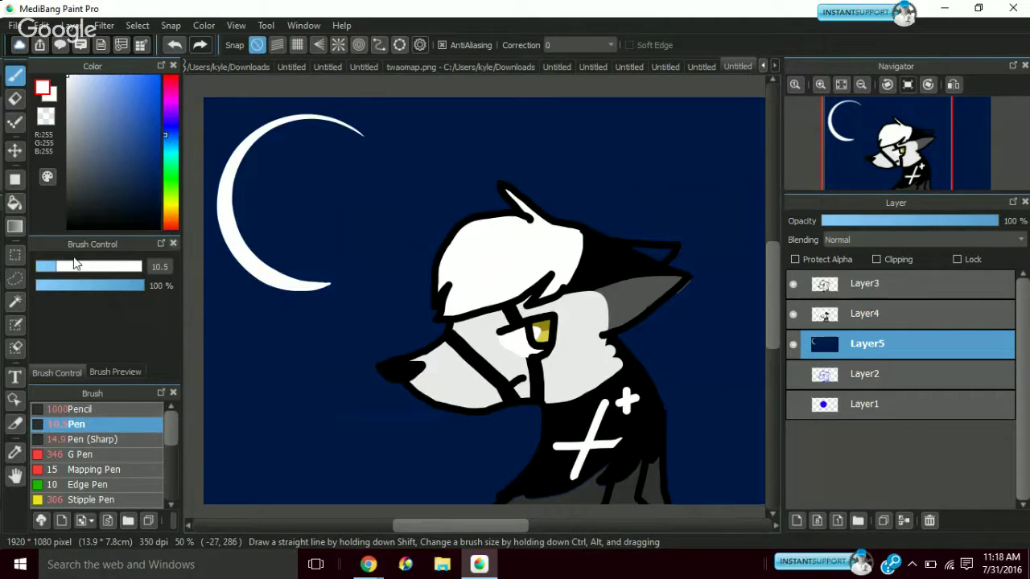
left_click(584, 150)
left_click(708, 171)
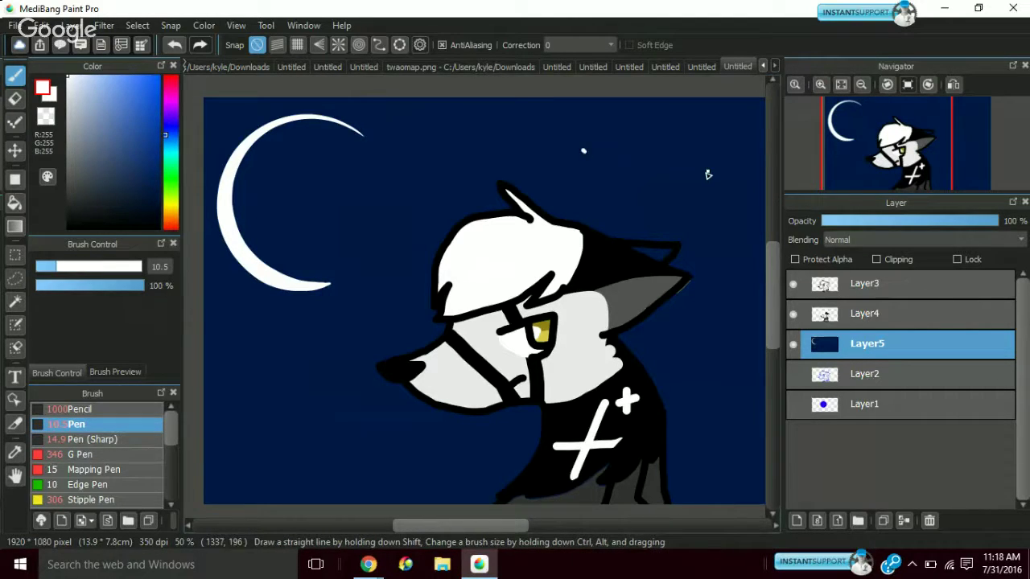
left_click(489, 141)
left_click(691, 125)
left_click(638, 203)
left_click(720, 293)
left_click(622, 286)
left_click(685, 224)
left_click(663, 144)
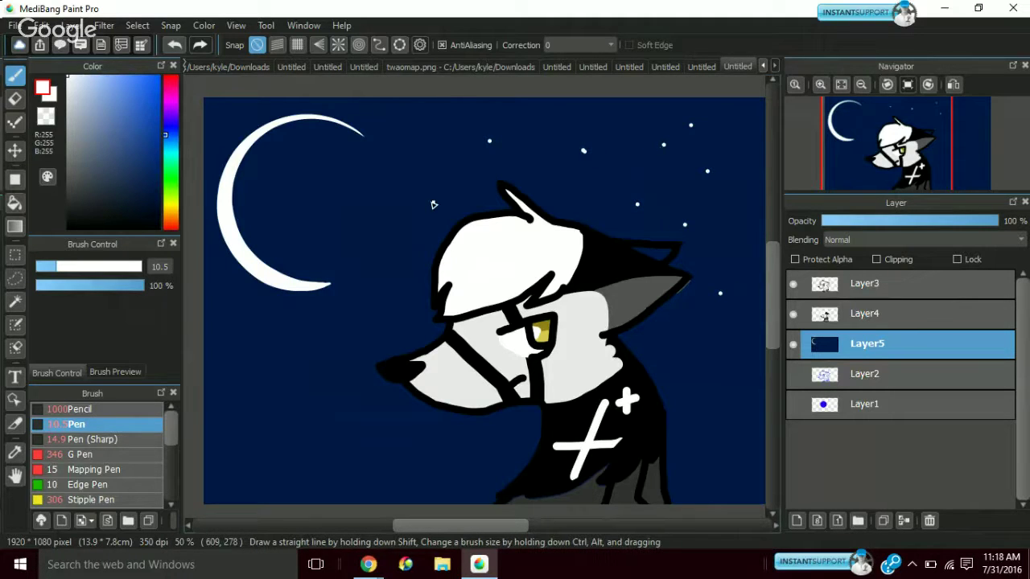
Scatter white star dots through the sky in front of the face, beneath the moon and below the muzzle
left_click(433, 202)
left_click(372, 302)
left_click(410, 255)
left_click(413, 321)
left_click(321, 351)
left_click(320, 406)
left_click(222, 399)
left_click(226, 367)
left_click(283, 379)
left_click(252, 296)
left_click(272, 323)
left_click(336, 438)
left_click(374, 406)
left_click(347, 364)
left_click(352, 331)
left_click(398, 445)
left_click(458, 445)
left_click(520, 460)
left_click(394, 478)
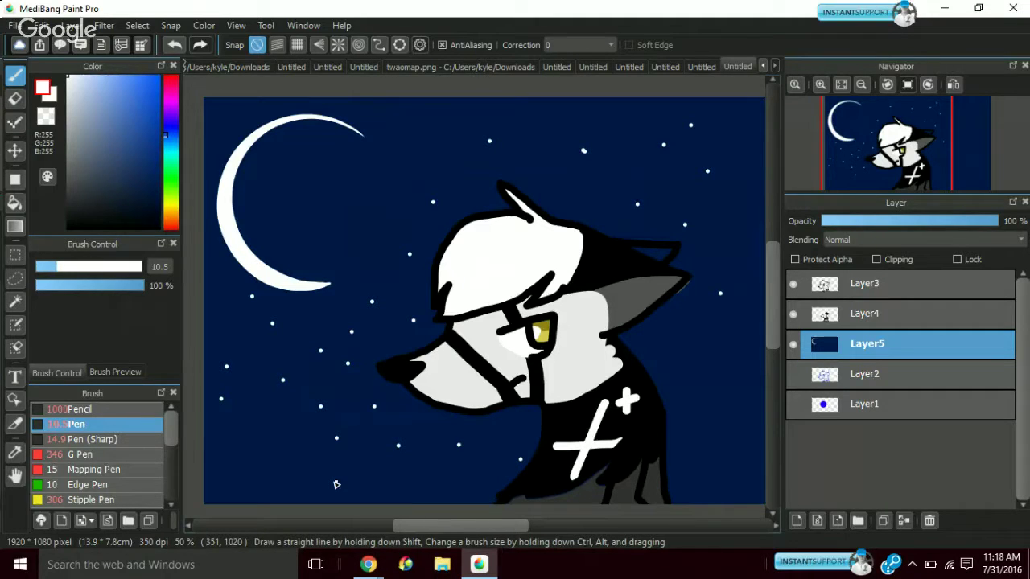
left_click(335, 481)
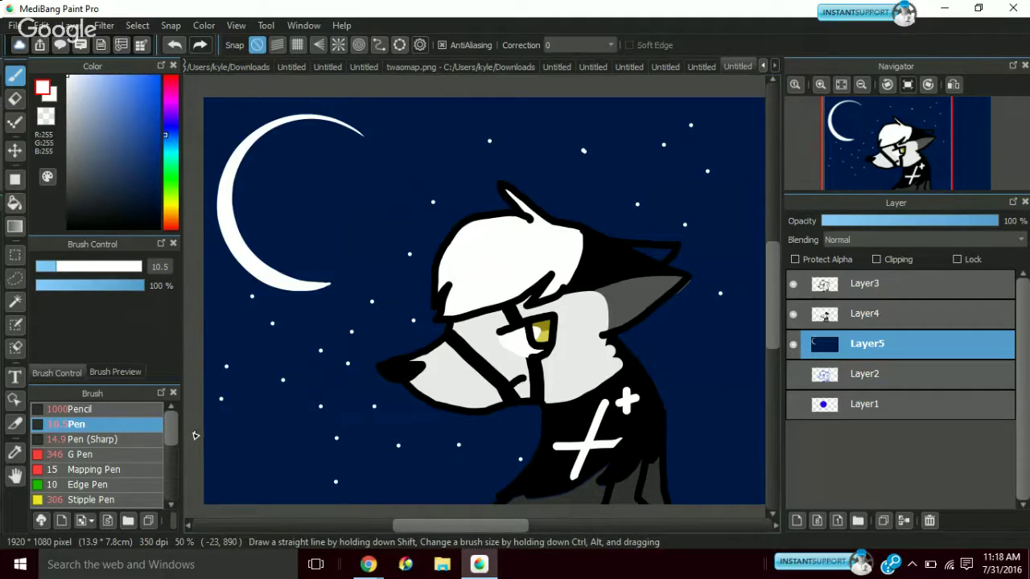
Fill the gaps with more white stars in the sky's lower-left corner, beside the moon and above the hair
left_click(235, 470)
left_click(266, 434)
left_click(359, 282)
left_click(358, 213)
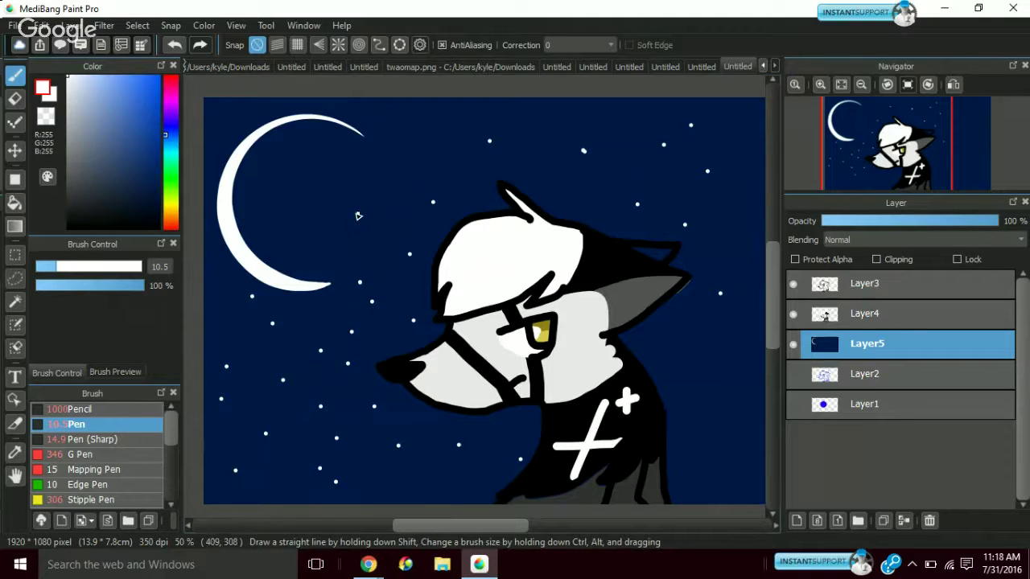
left_click(416, 160)
left_click(466, 132)
left_click(463, 171)
left_click(539, 167)
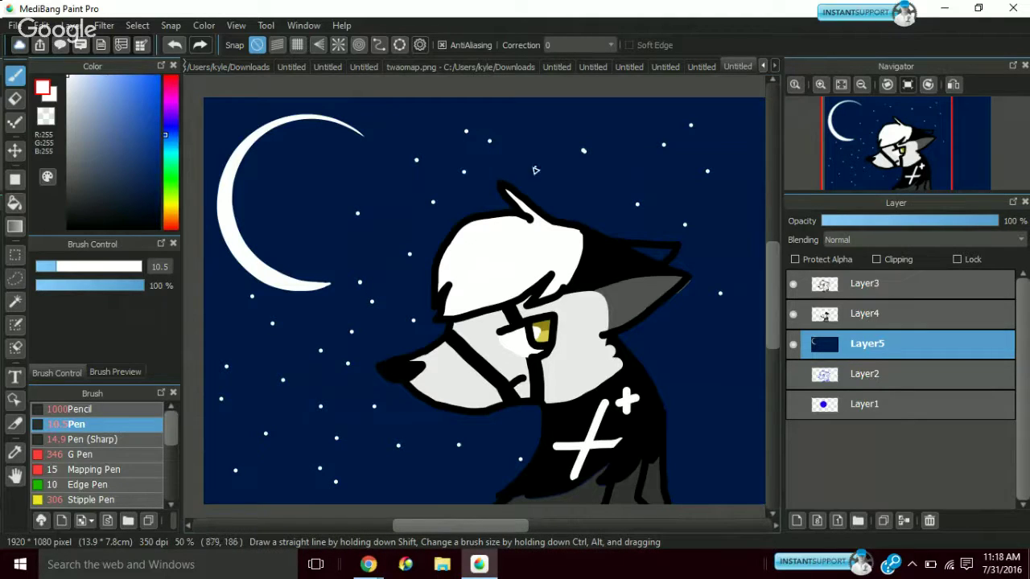
left_click(539, 116)
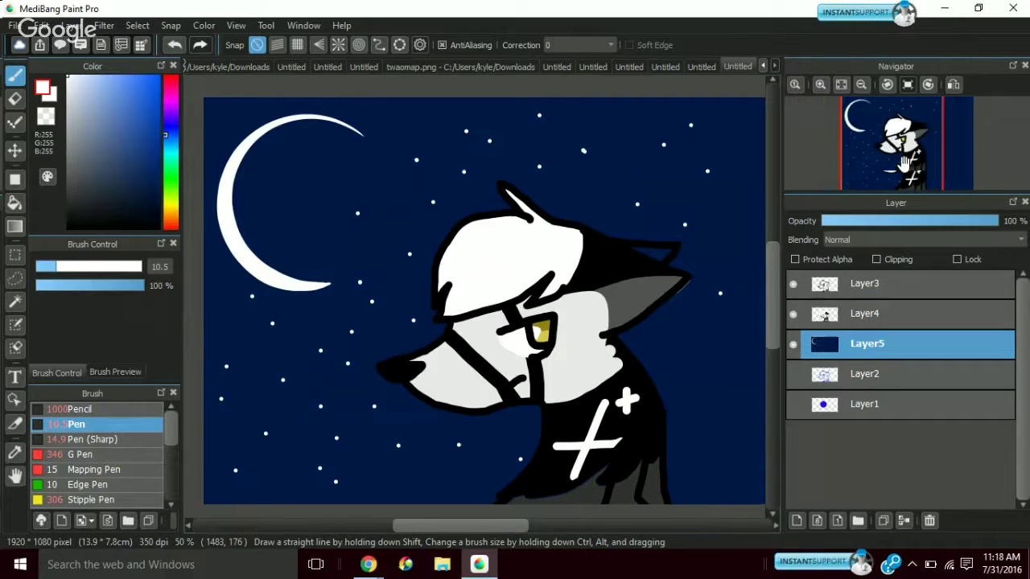
Dot white stars over the empty right-hand part of the sky, from the lower edge up to the upper corner
left_click_drag(904, 165, 943, 168)
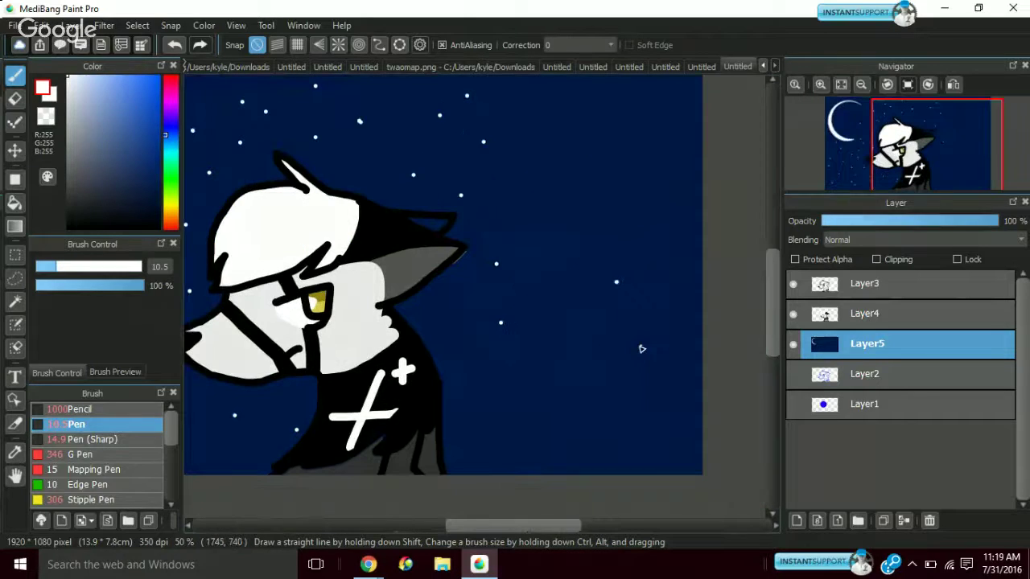
left_click(642, 348)
left_click(572, 263)
left_click(572, 318)
left_click(551, 376)
left_click(478, 424)
left_click(586, 439)
left_click(657, 415)
left_click(609, 379)
left_click(653, 218)
left_click(530, 233)
left_click(560, 174)
left_click(618, 165)
left_click(652, 120)
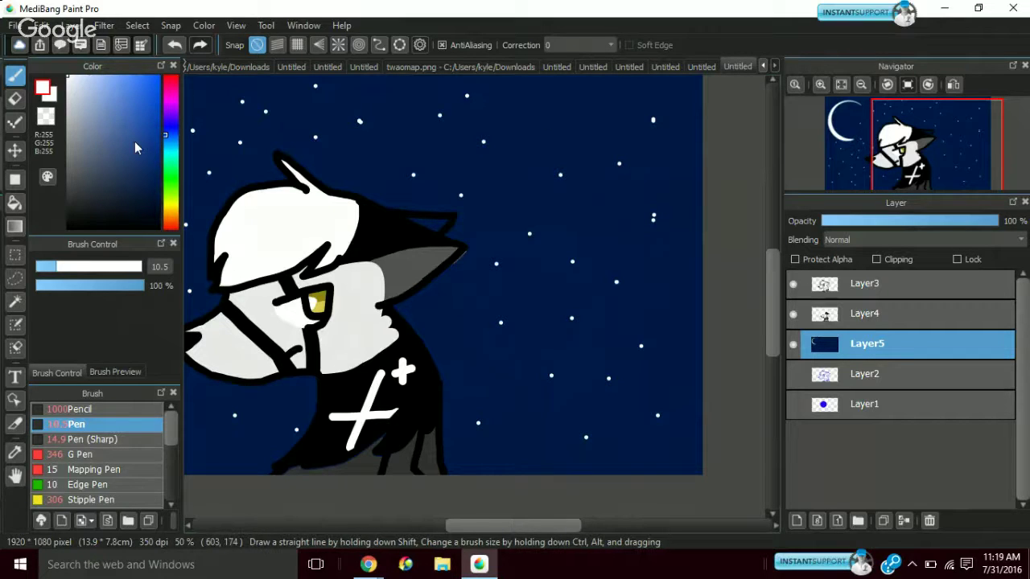
Airbrush a soft pink glow (RGB 255, 129, 235) in the sky's lower-right corner at size 584 and 2% opacity
left_click(170, 97)
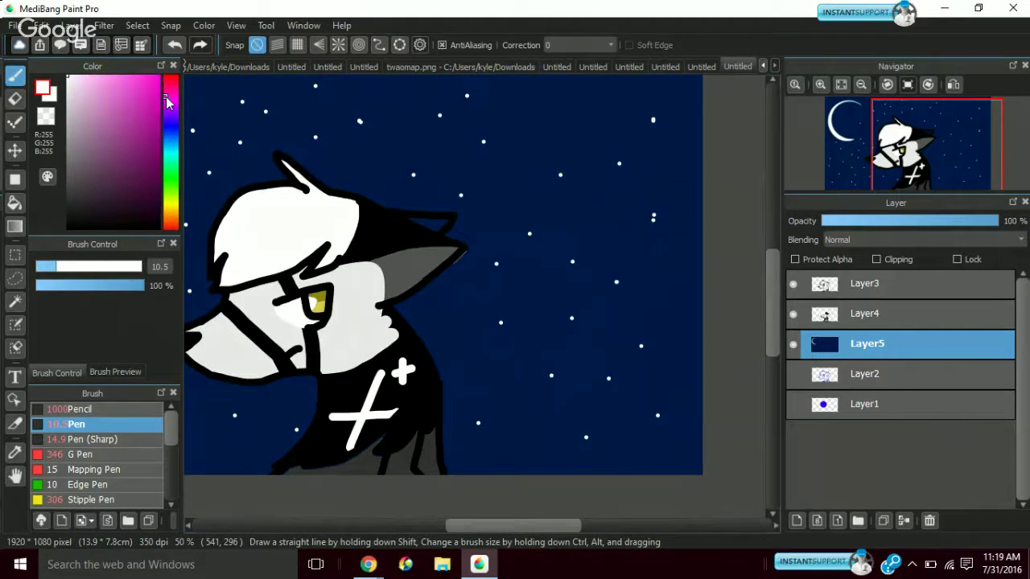
left_click_drag(102, 77, 111, 67)
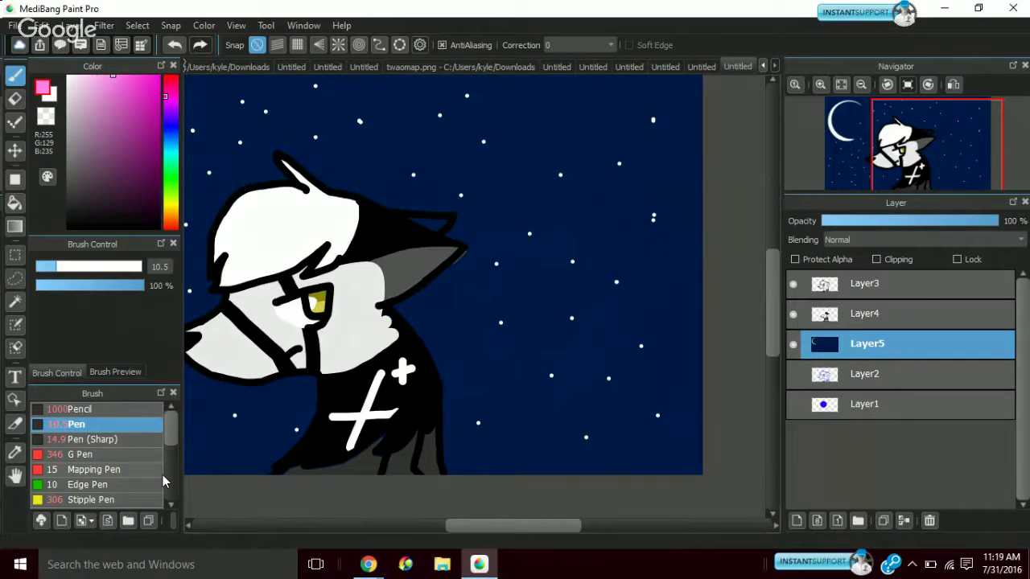
scroll(163, 475, "down", 3)
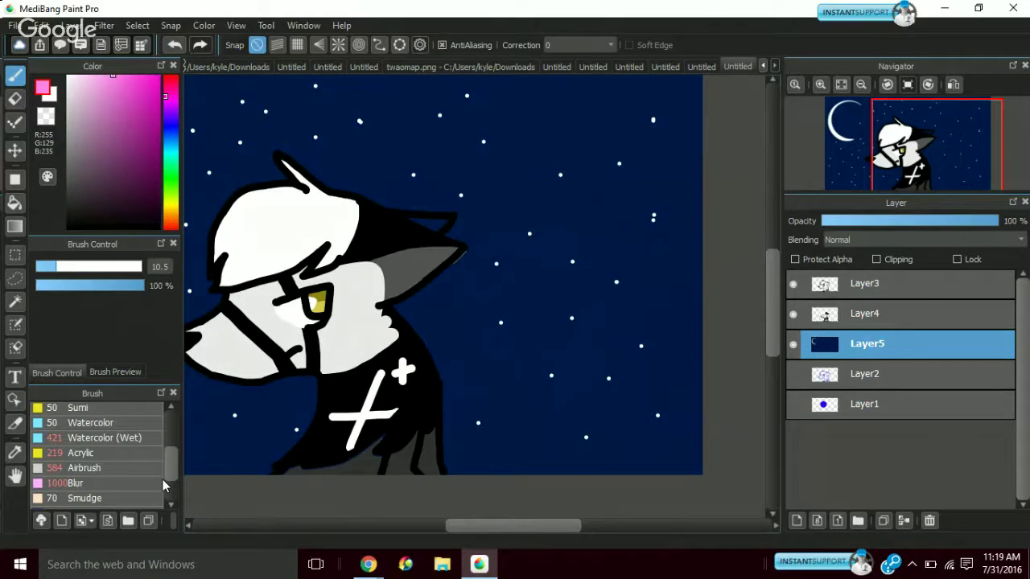
left_click(106, 470)
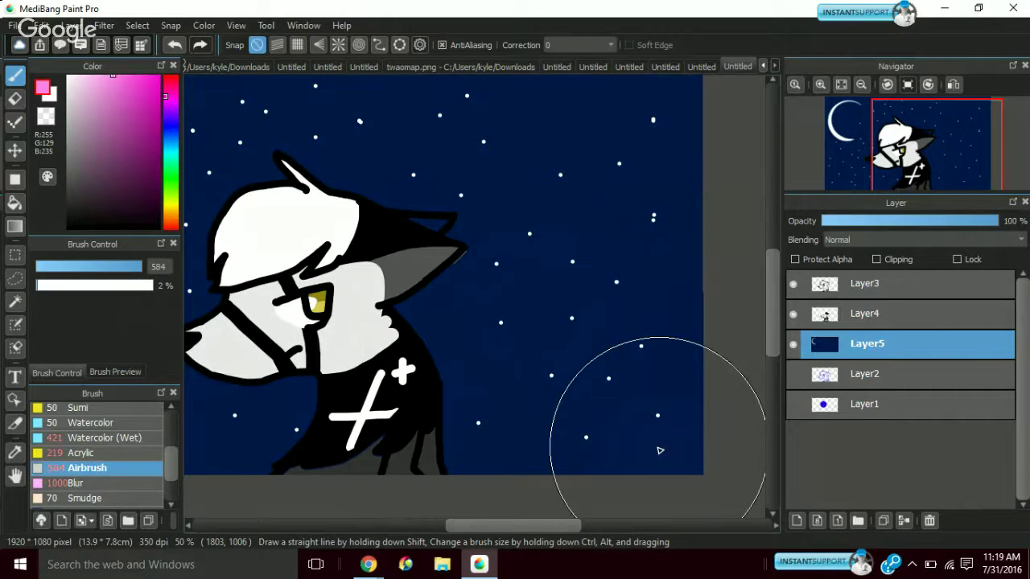
mouse_move(660, 450)
left_mouse_down()
mouse_move(744, 412)
mouse_move(635, 418)
left_mouse_up()
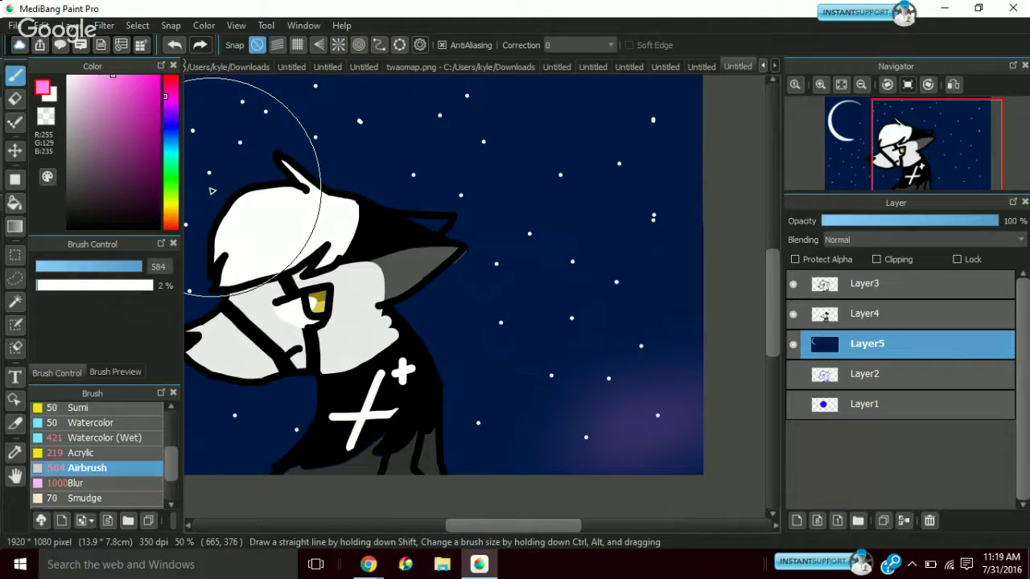
Airbrush soft dark patches into the sky with near-black blues such as RGB 5, 0, 50 and RGB 1, 5, 15
left_click(639, 416, "alt")
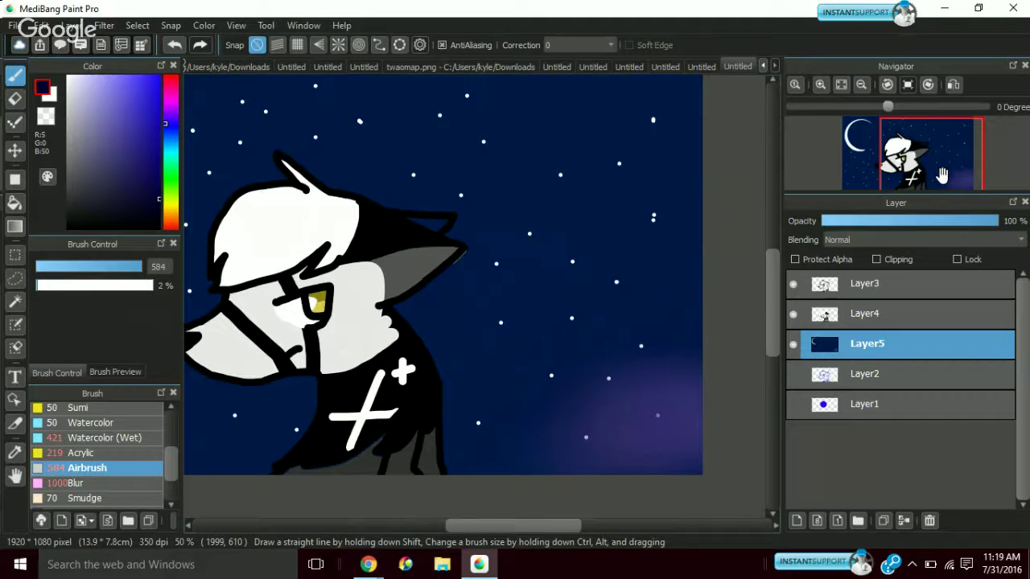
left_click_drag(942, 176, 895, 146)
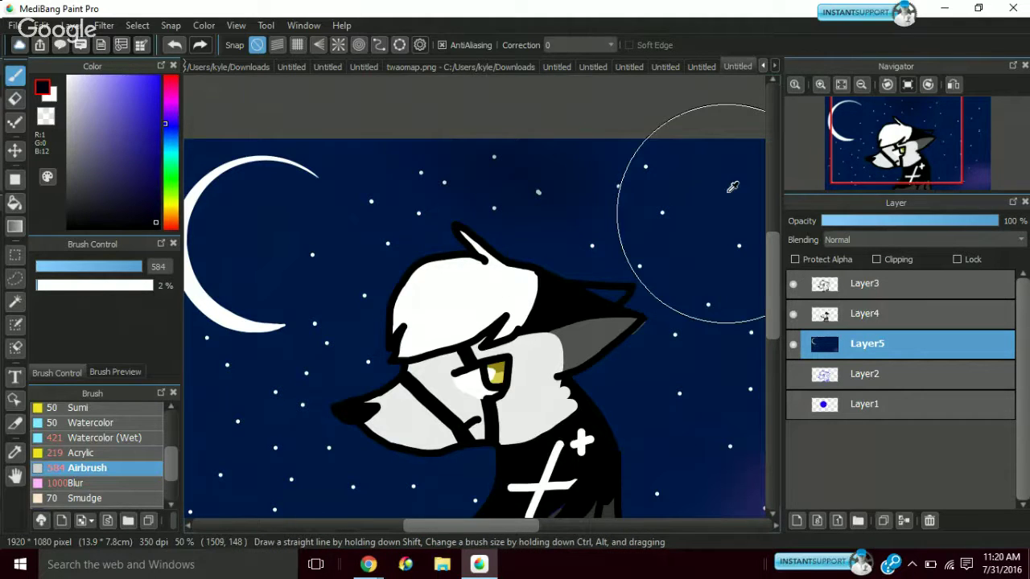
left_click(165, 135)
left_click(148, 223)
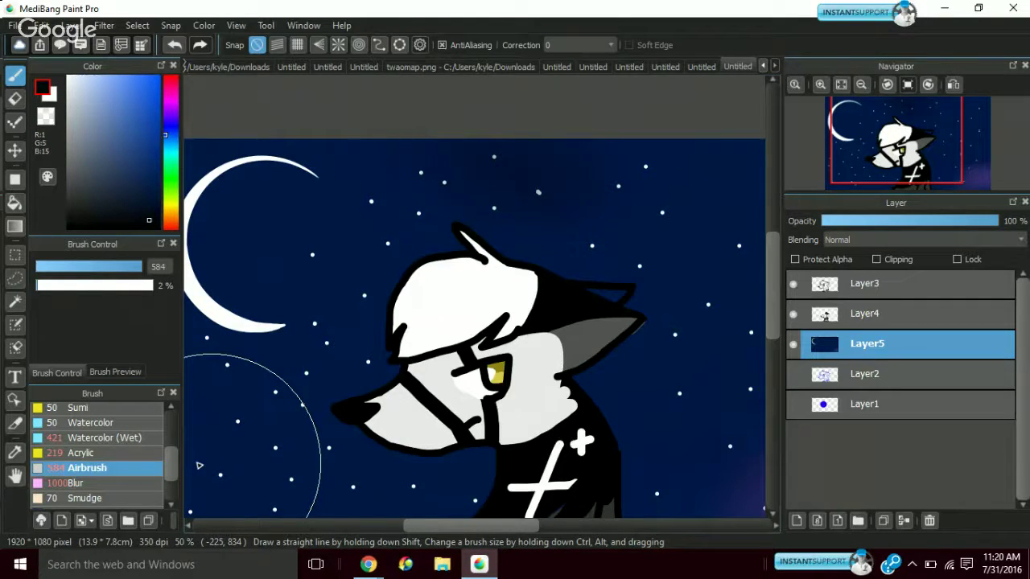
Airbrush faint black shading over the moon and sky, and add a pale blue haze (RGB 197, 211, 241) behind the ear
left_click(860, 85)
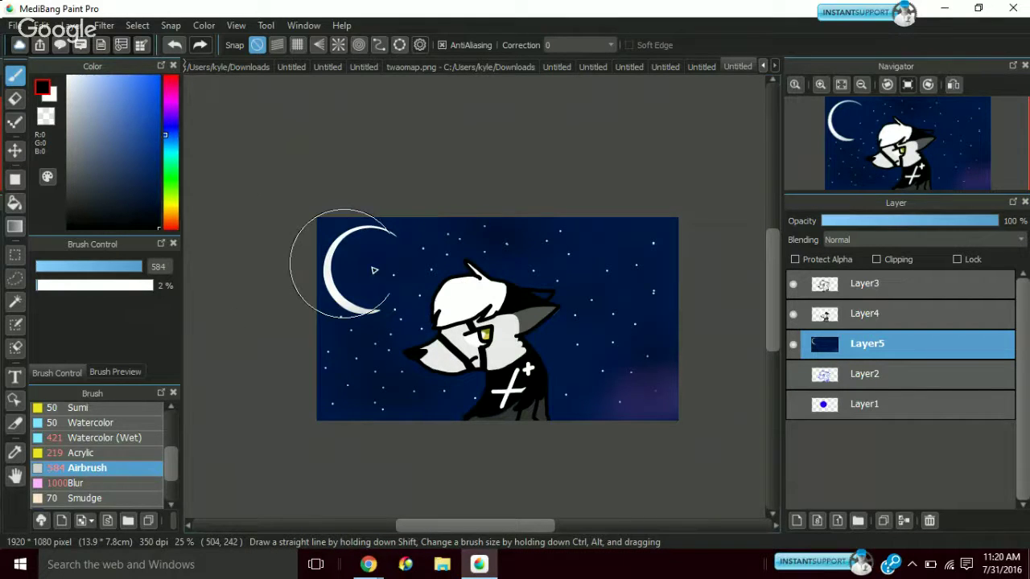
left_click_drag(374, 270, 347, 263)
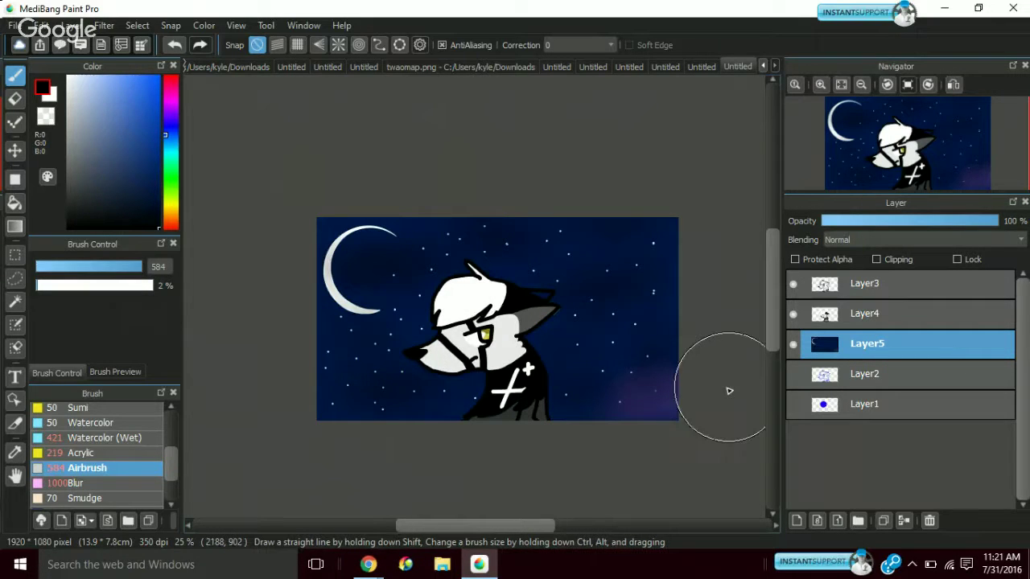
left_click(82, 86)
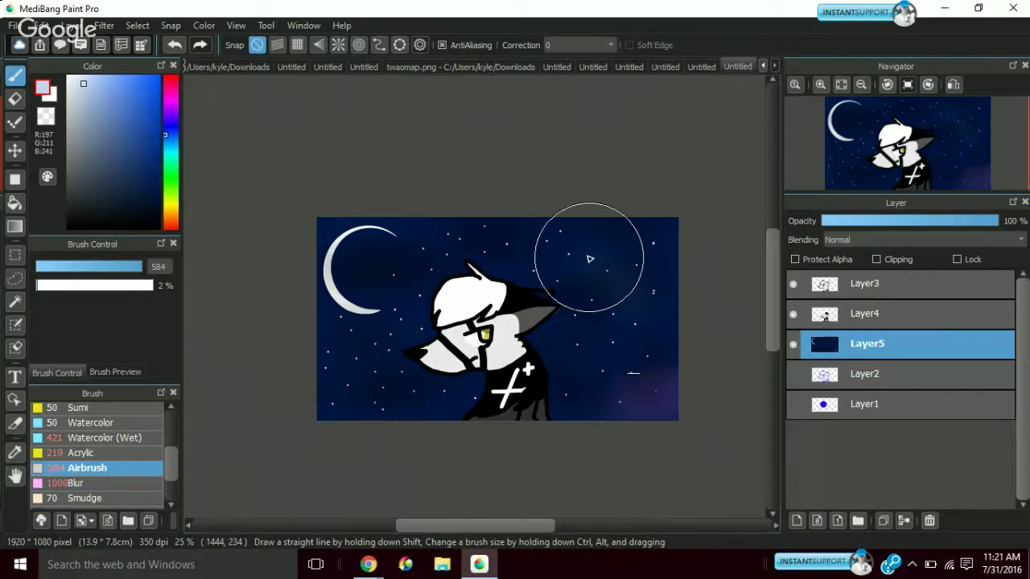
Create a new 1920 × 1080 pixel image at 350 dpi with a transparent background and a colour layer
mouse_move(837, 119)
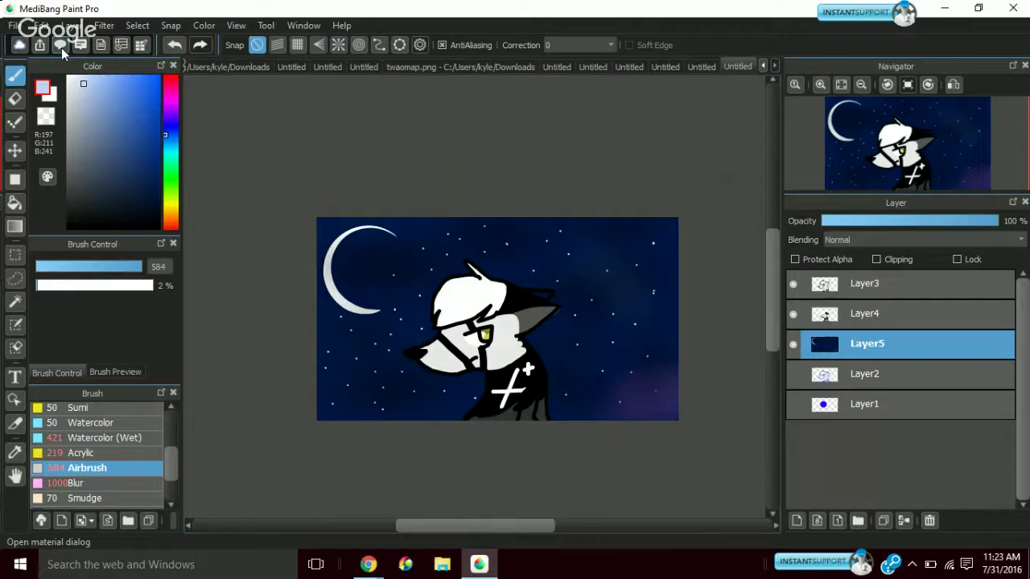
left_click(15, 25)
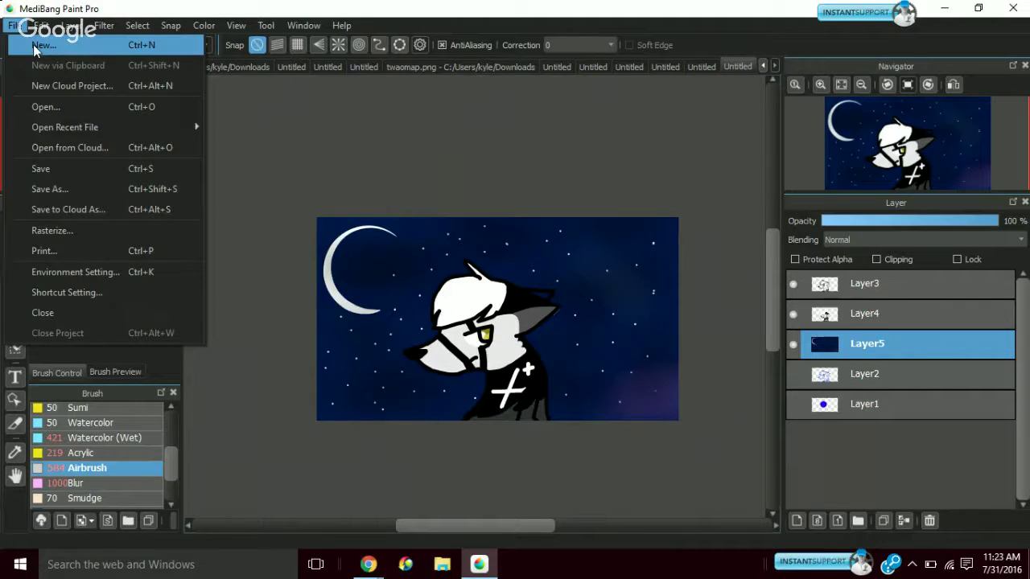
left_click(36, 46)
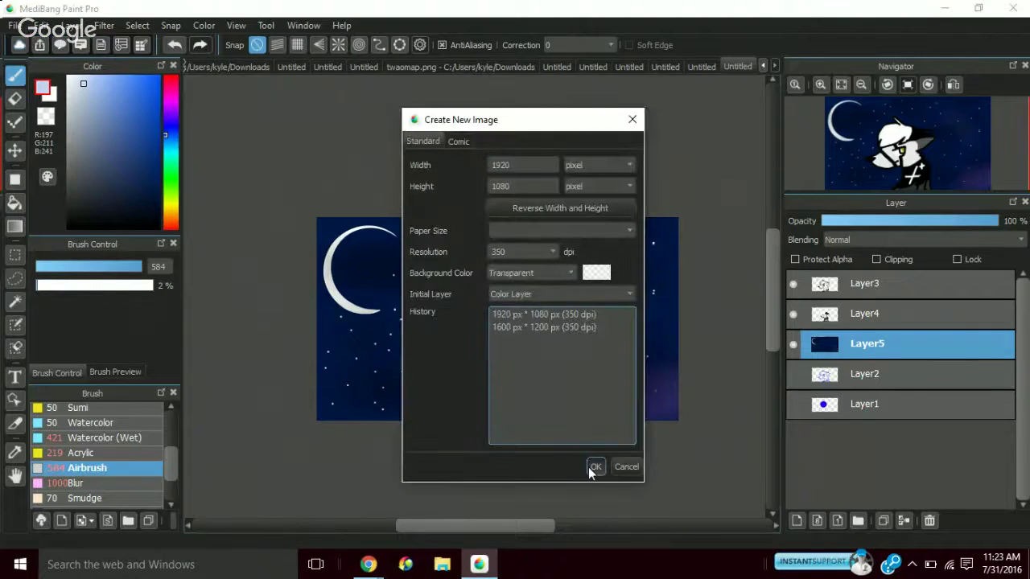
left_click(590, 467)
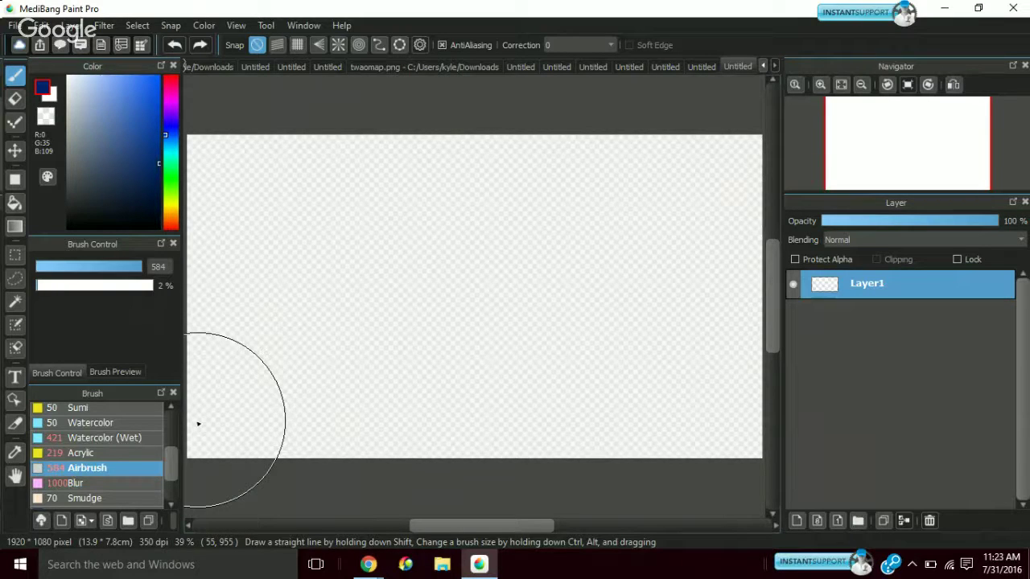
Cover the whole new canvas with dark blue (RGB 0, 35, 109) using the Pencil at size 1000
scroll(97, 451, "up", 5)
left_click(70, 411)
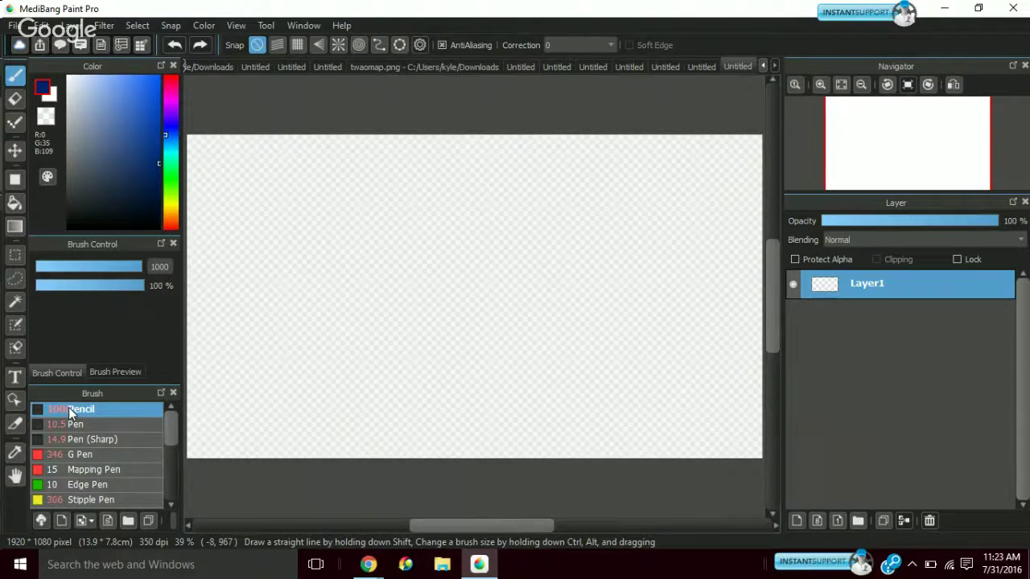
mouse_move(391, 341)
left_mouse_down()
mouse_move(311, 333)
mouse_move(609, 288)
mouse_move(604, 262)
mouse_move(650, 170)
mouse_move(523, 421)
mouse_move(458, 443)
left_mouse_up()
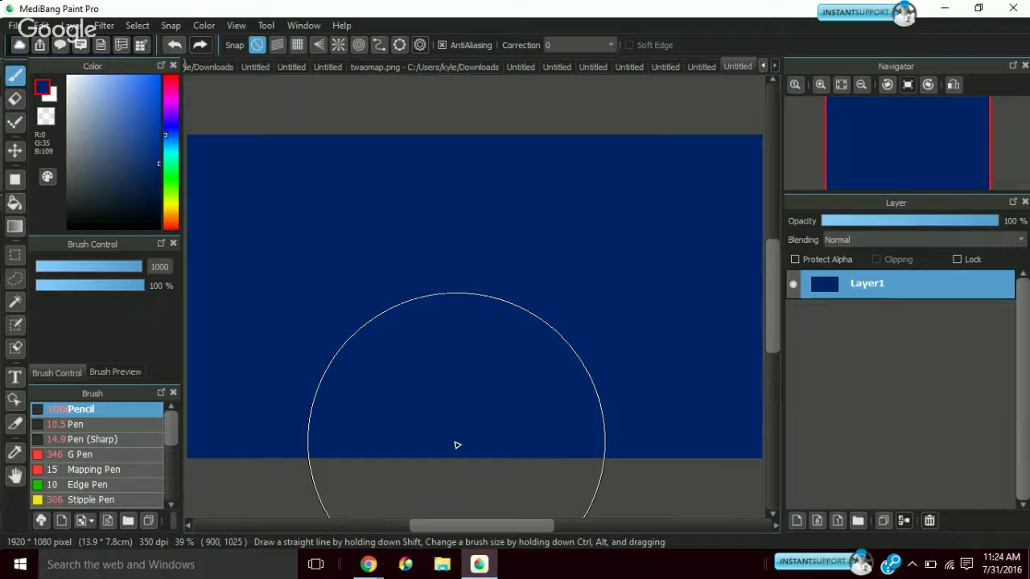
Try painting very dark blue (RGB 13, 24, 48) over the canvas's upper-left area with the Pencil, and undo the stroke
left_click(133, 200)
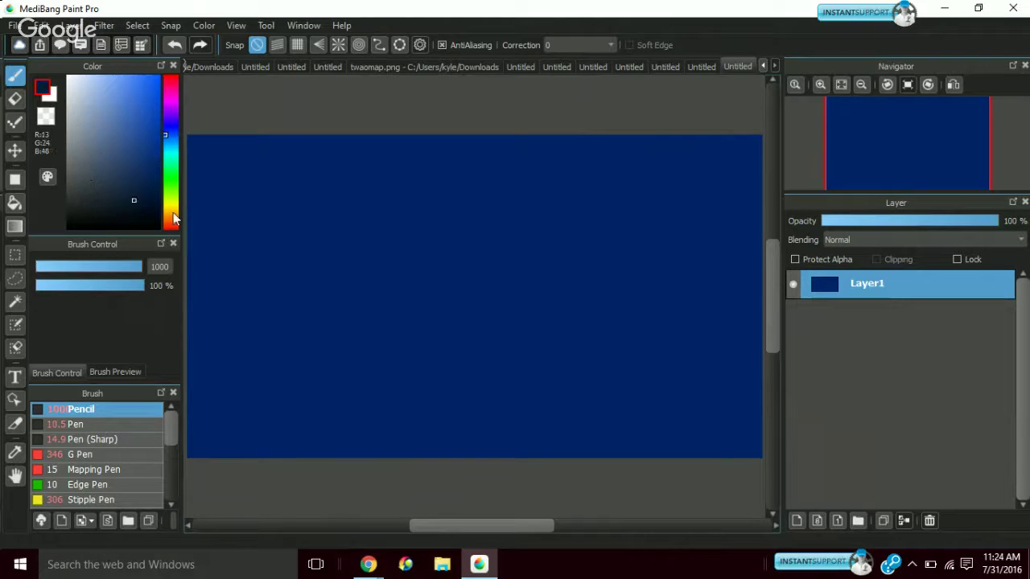
left_click_drag(173, 213, 311, 233)
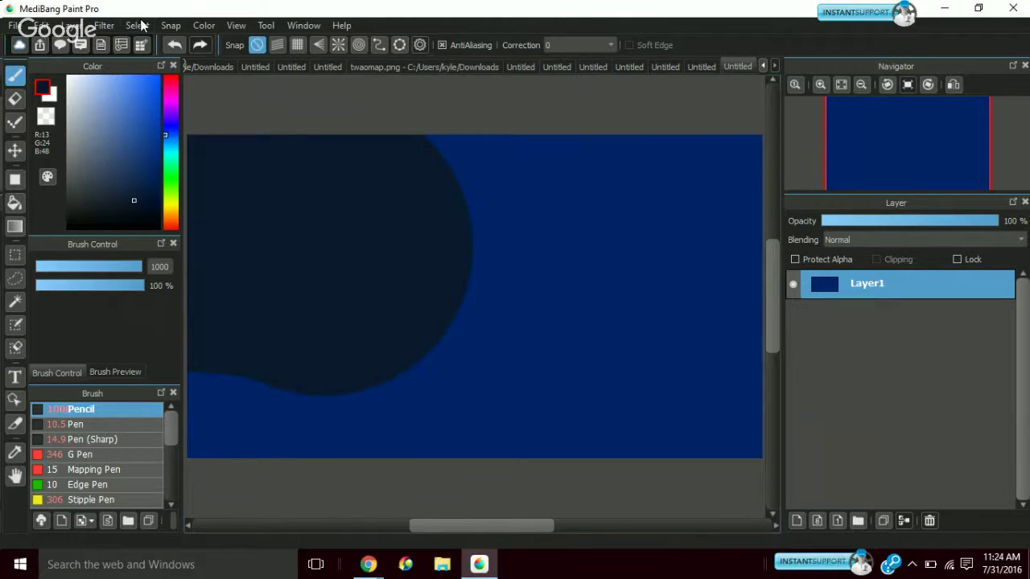
left_click(173, 46)
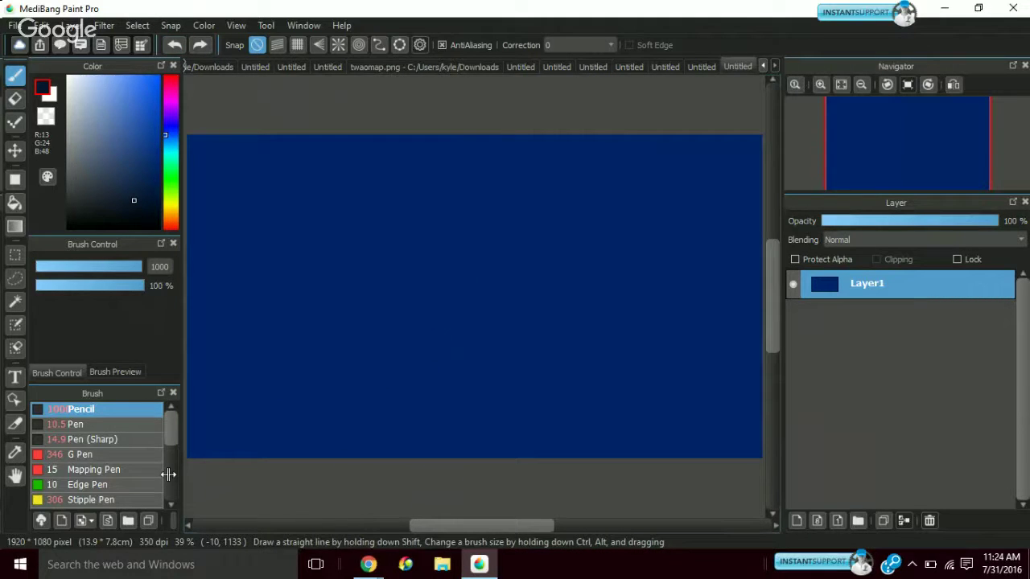
Airbrush very dark blue (RGB 0, 7, 22) patches across the blue canvas at size 669 and 2% opacity
scroll(117, 479, "down", 3)
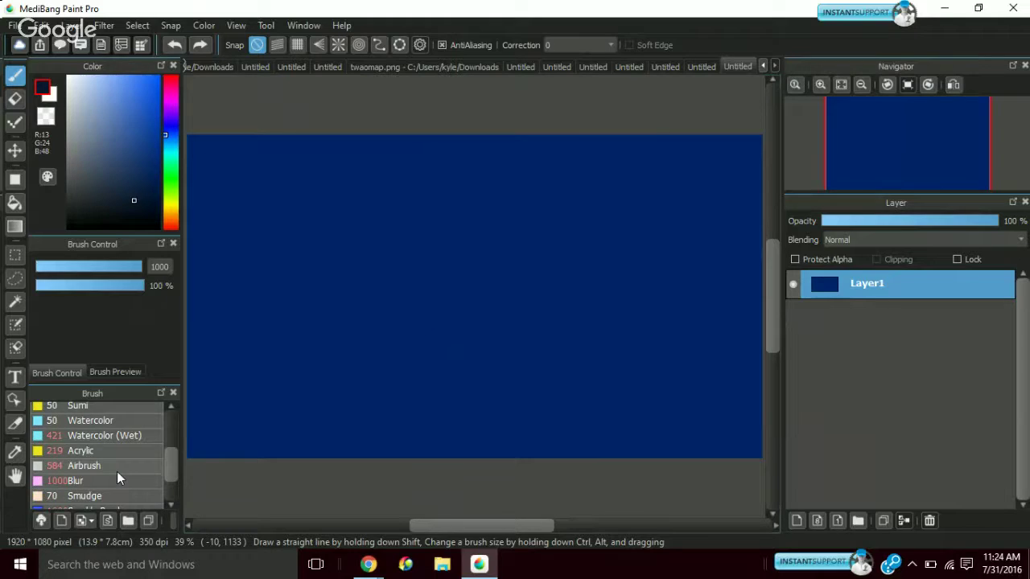
left_click(117, 471)
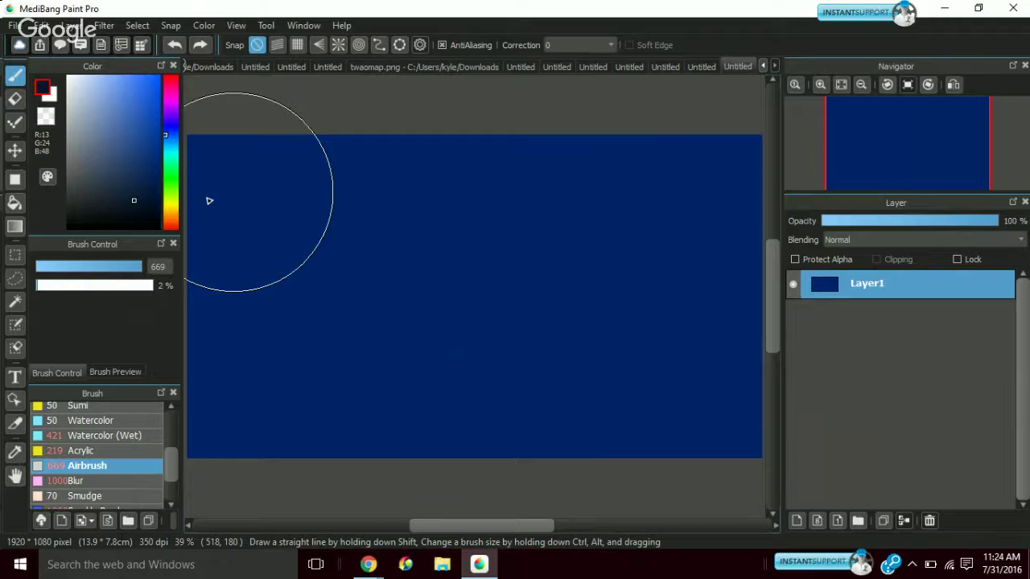
left_click_drag(209, 200, 329, 181)
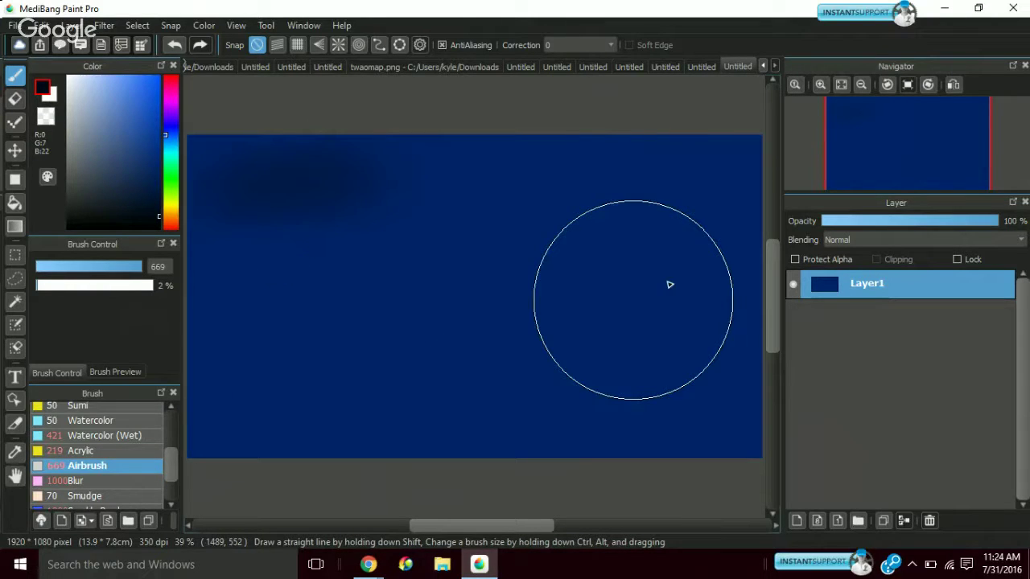
left_click_drag(669, 284, 789, 324)
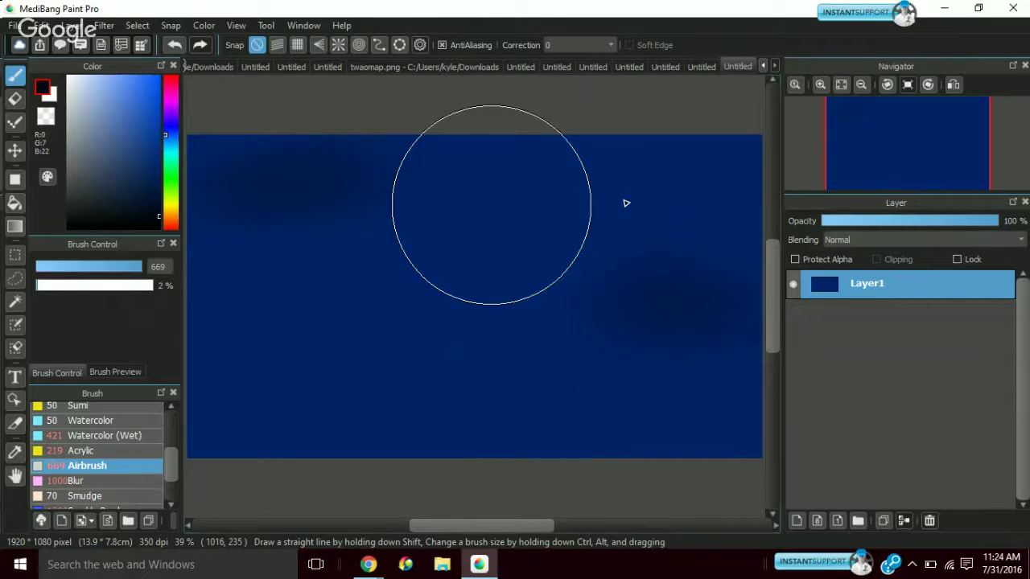
left_click_drag(626, 202, 574, 196)
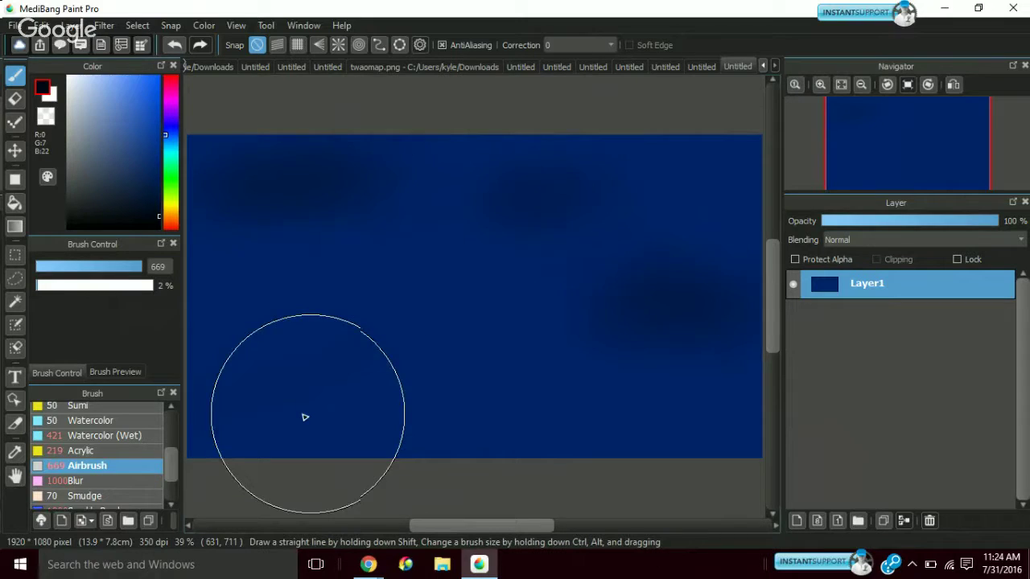
mouse_move(304, 417)
left_mouse_down()
mouse_move(242, 439)
mouse_move(230, 387)
mouse_move(382, 386)
left_mouse_up()
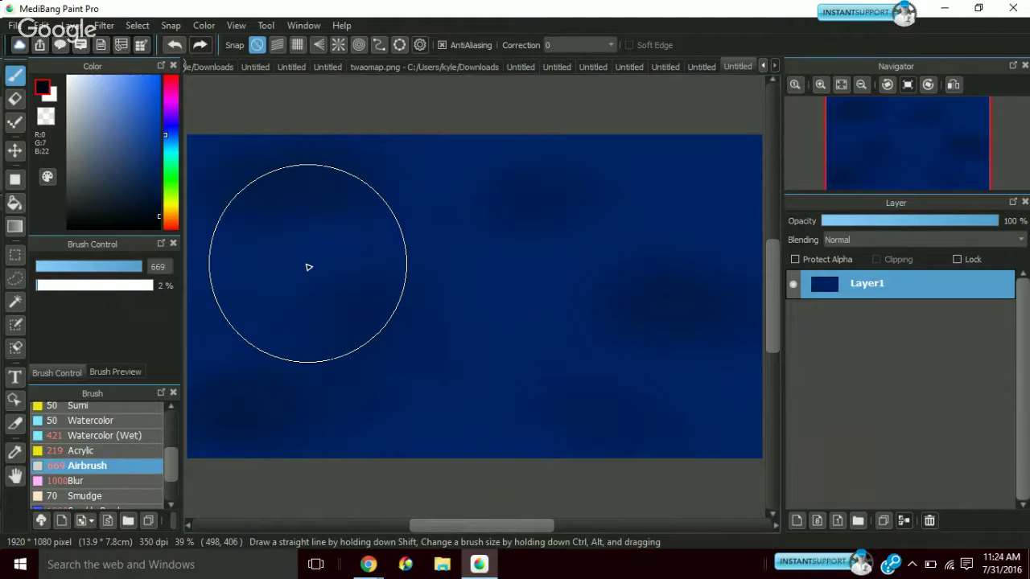
Airbrush faint grey-blue (RGB 60, 79, 119) haze and near-black (RGB 15, 16, 20) shading over the sky
left_click(113, 157)
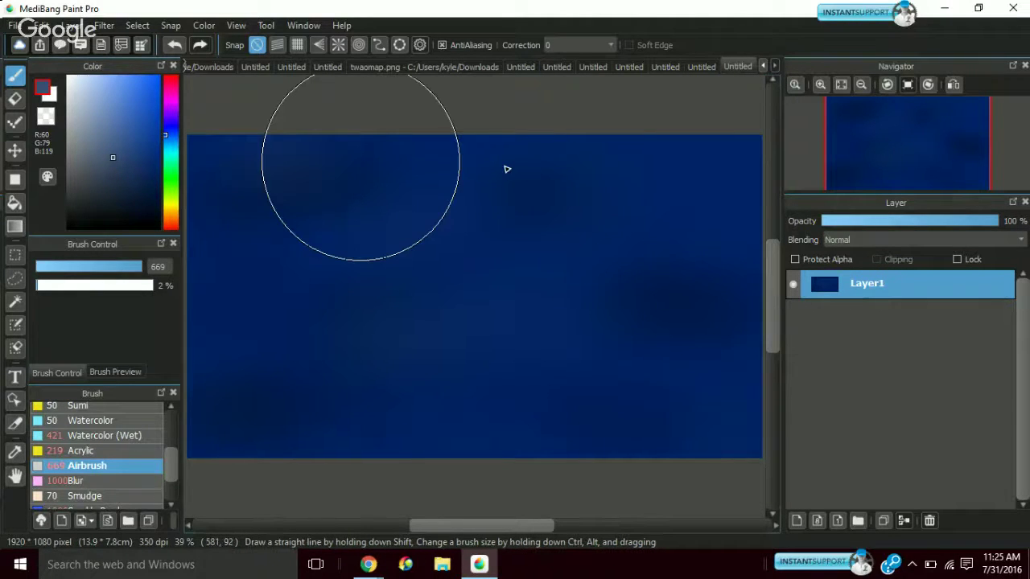
left_click(89, 219)
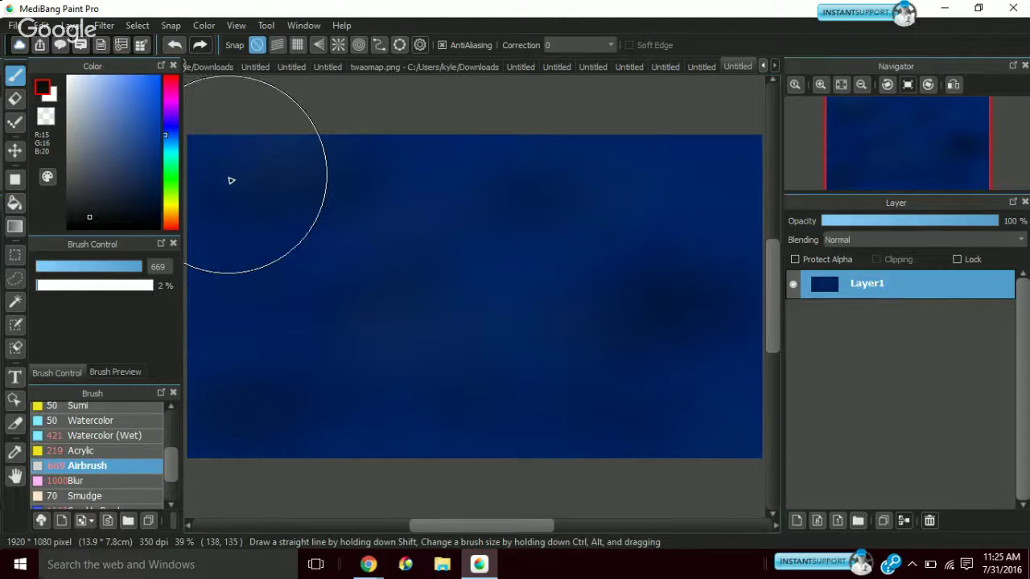
Try airbrushing a light grey (RGB 238, 238, 238) glow left of the canvas centre, and undo it
left_click(67, 94)
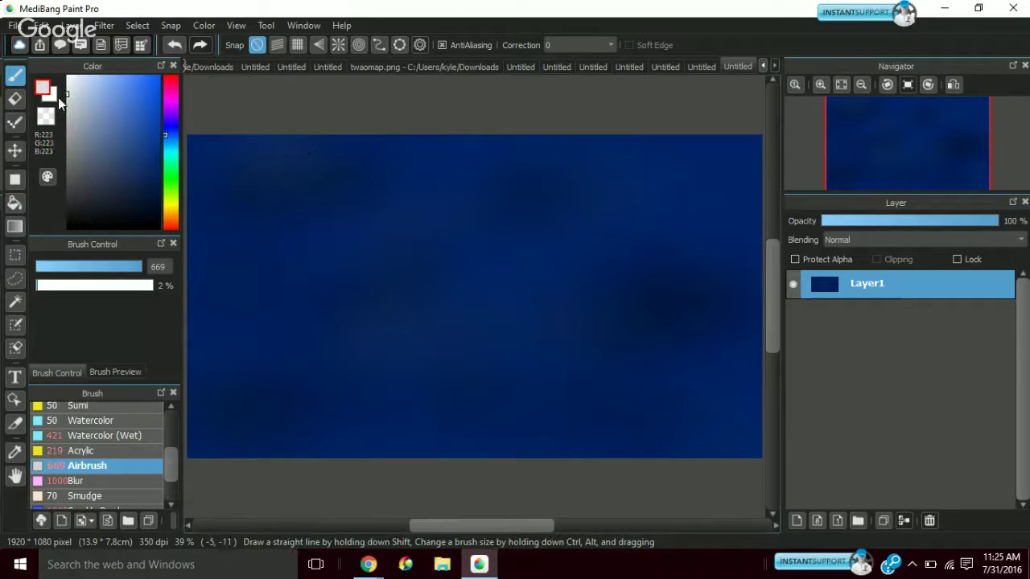
left_click(68, 84)
left_click(365, 256)
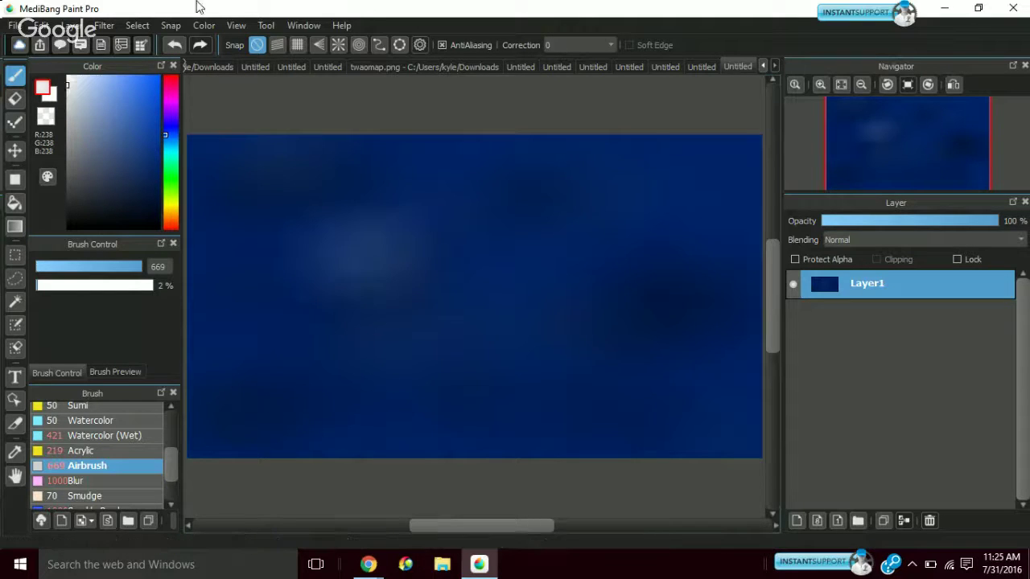
left_click(169, 44)
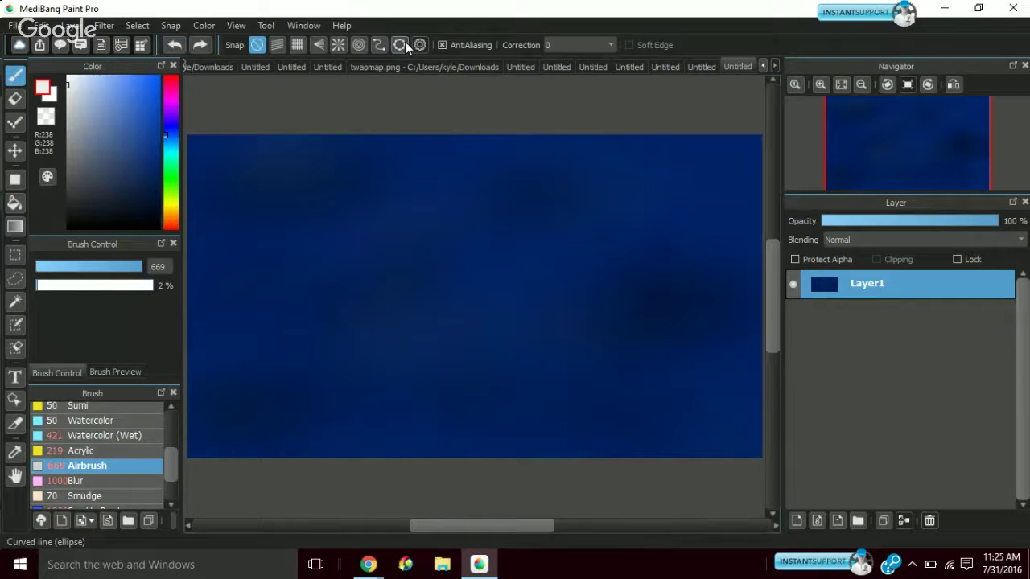
Airbrush blue (RGB 0, 64, 195) haze and black (RGB 0, 0, 0) shading over the sky
left_click(145, 214)
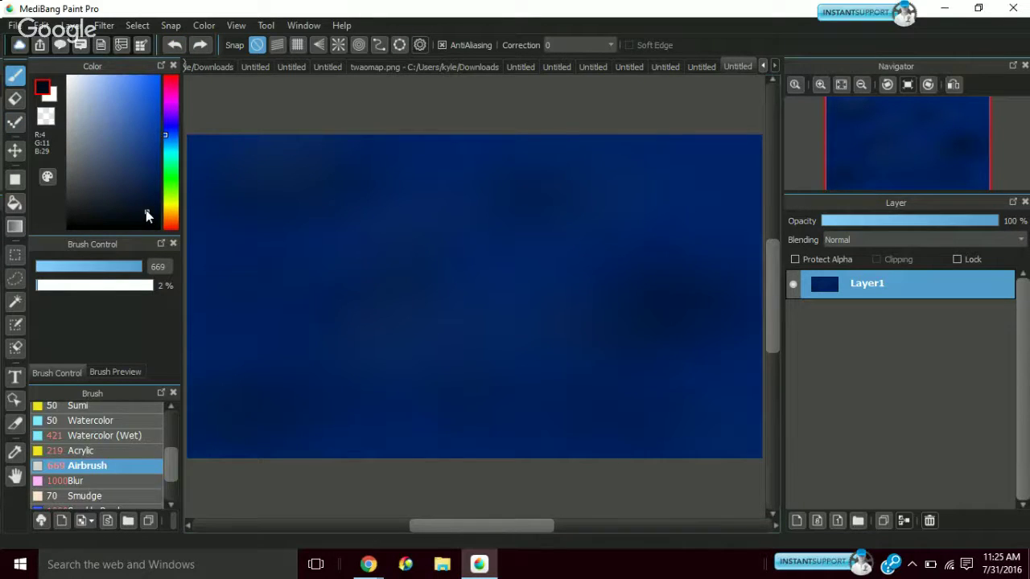
left_click_drag(146, 213, 173, 141)
left_click(160, 111)
left_click(435, 256)
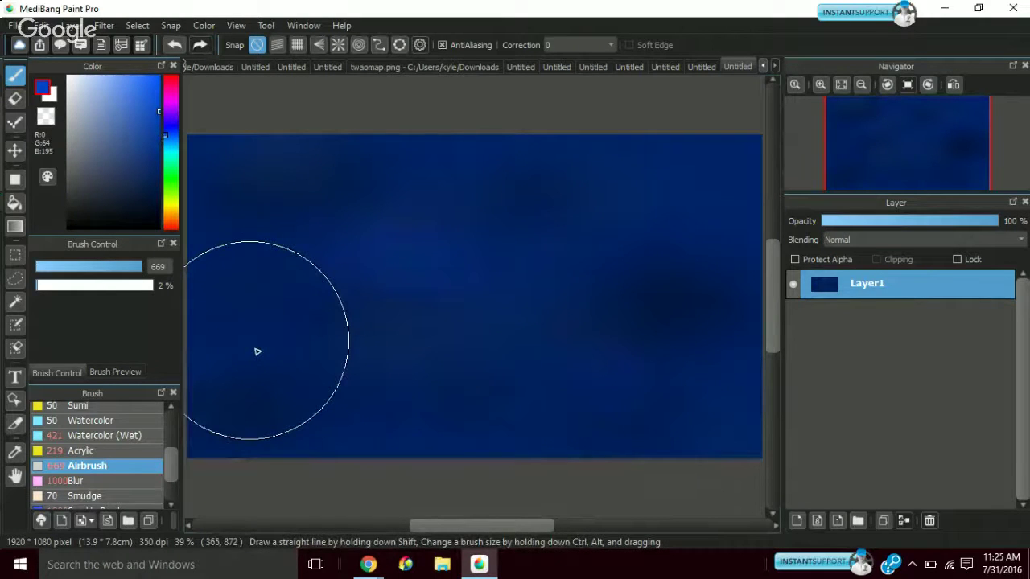
left_click_drag(87, 192, 239, 344)
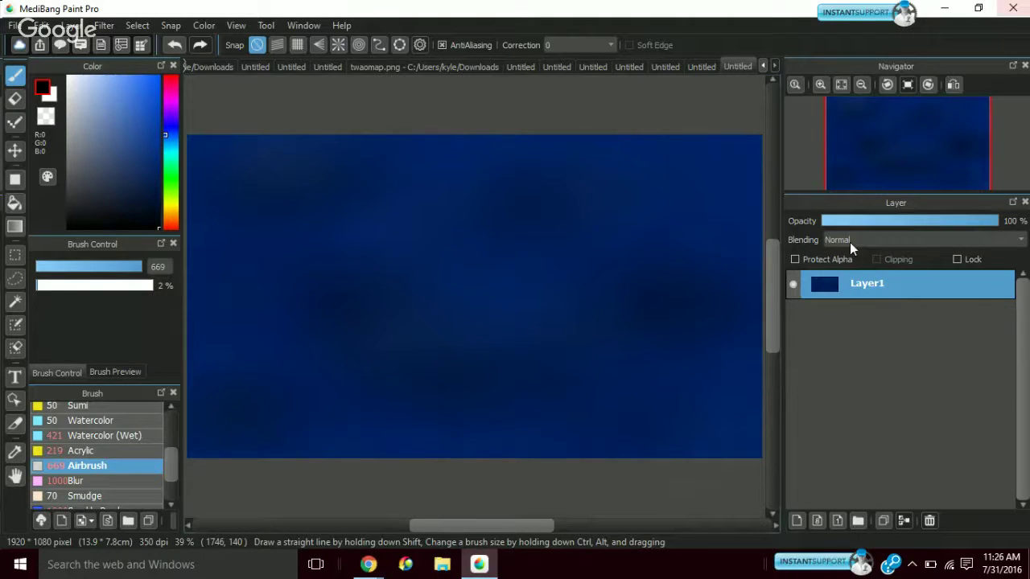
Add a new layer above the dark blue background layer
left_click(71, 24)
left_click(75, 41)
left_click(145, 91)
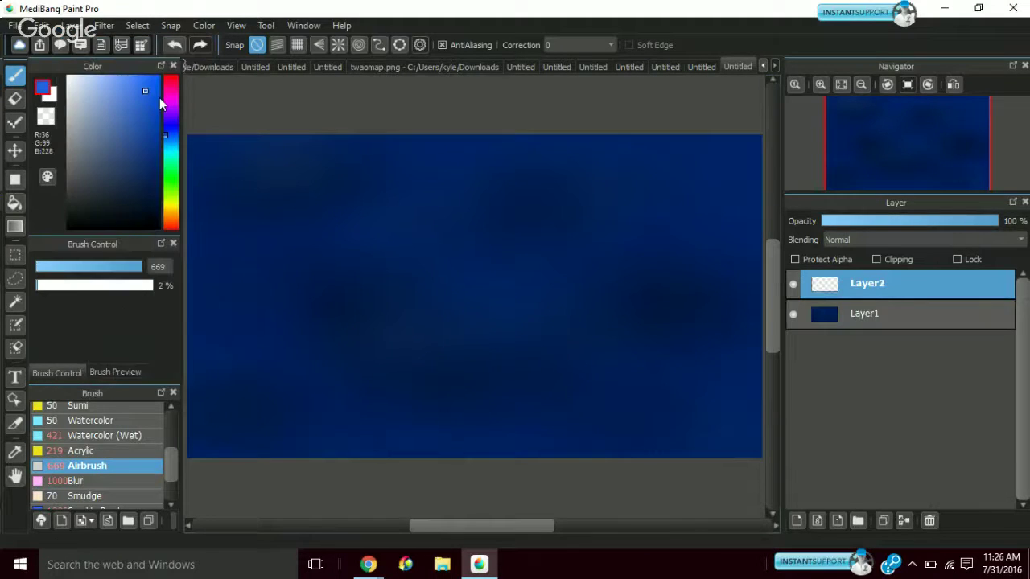
left_click(165, 100)
left_click(77, 77)
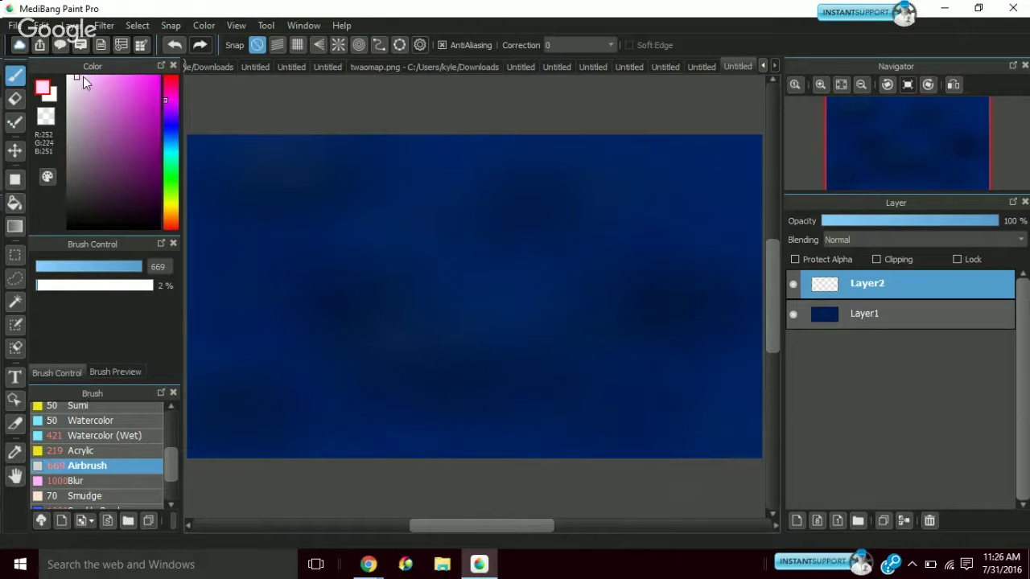
left_click(85, 88)
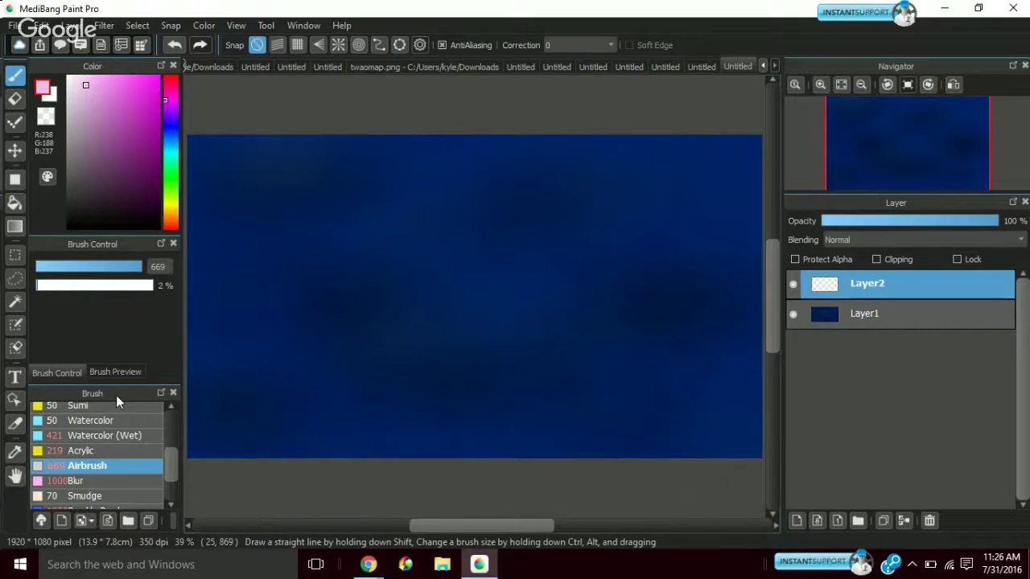
Try drawing a white (RGB 255, 255, 255) stroke on the new layer with the Pen at size 10.5, and undo it
scroll(84, 413, "up", 5)
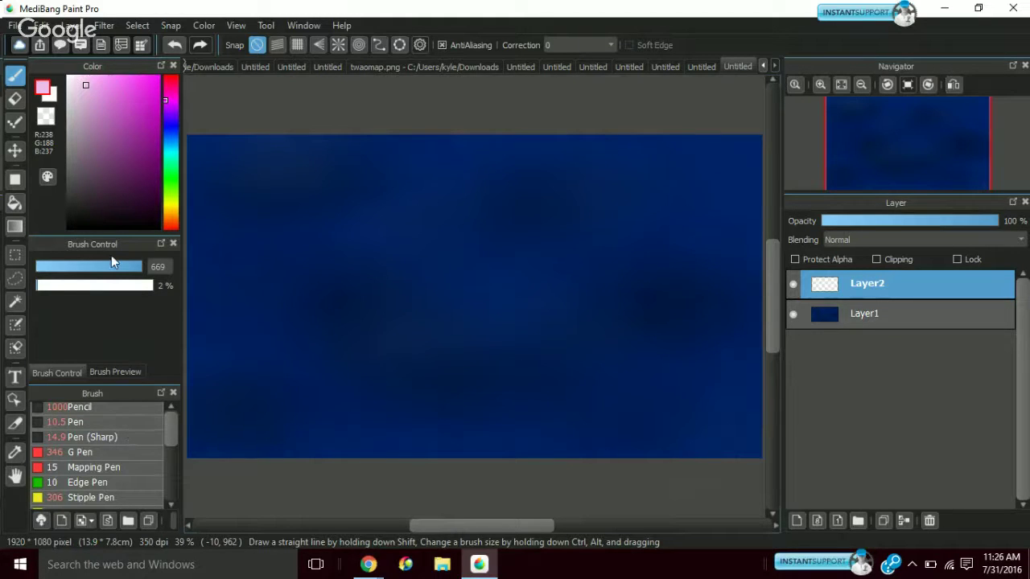
left_click_drag(70, 109, 68, 78)
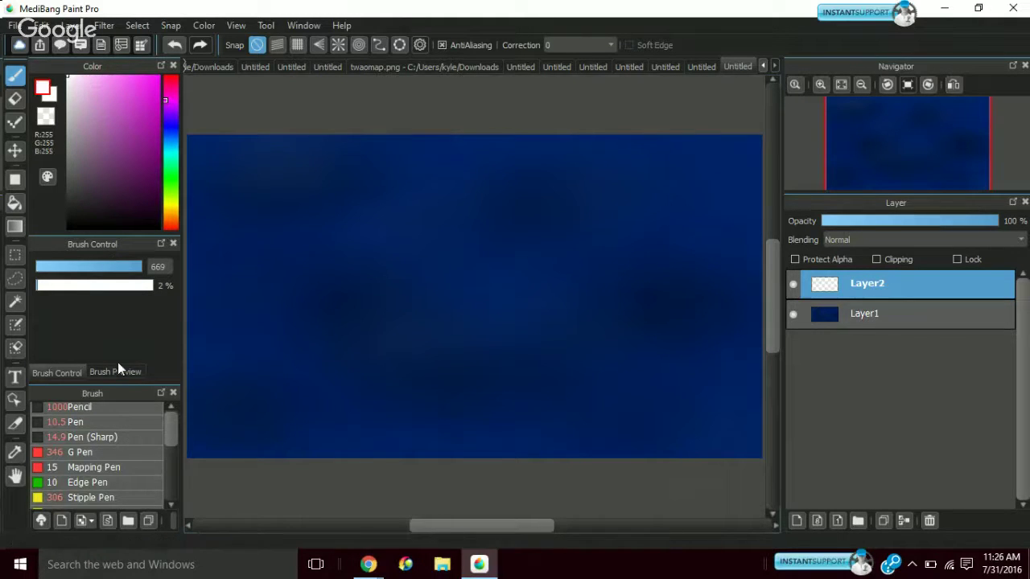
left_click(92, 406)
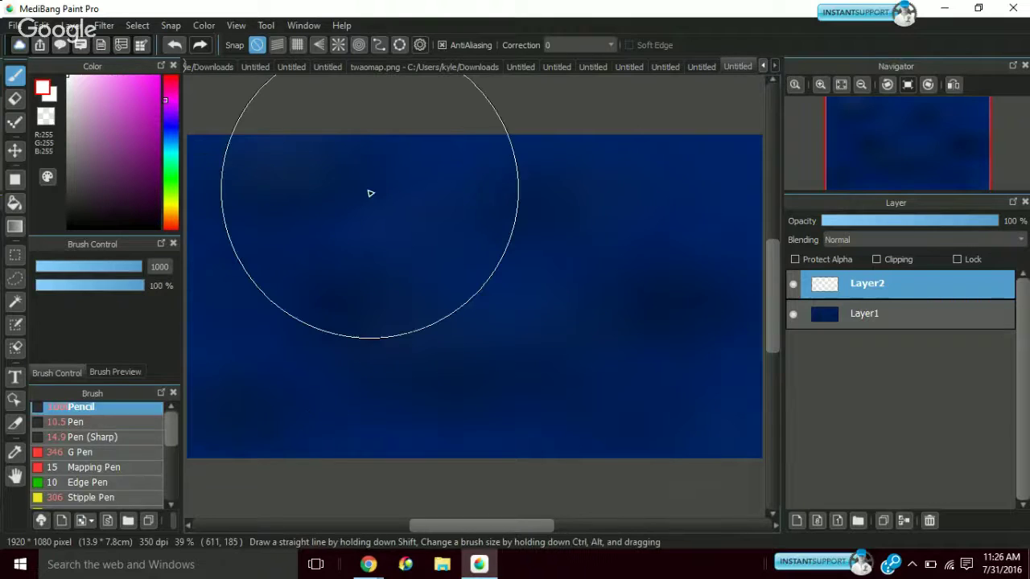
left_click(75, 420)
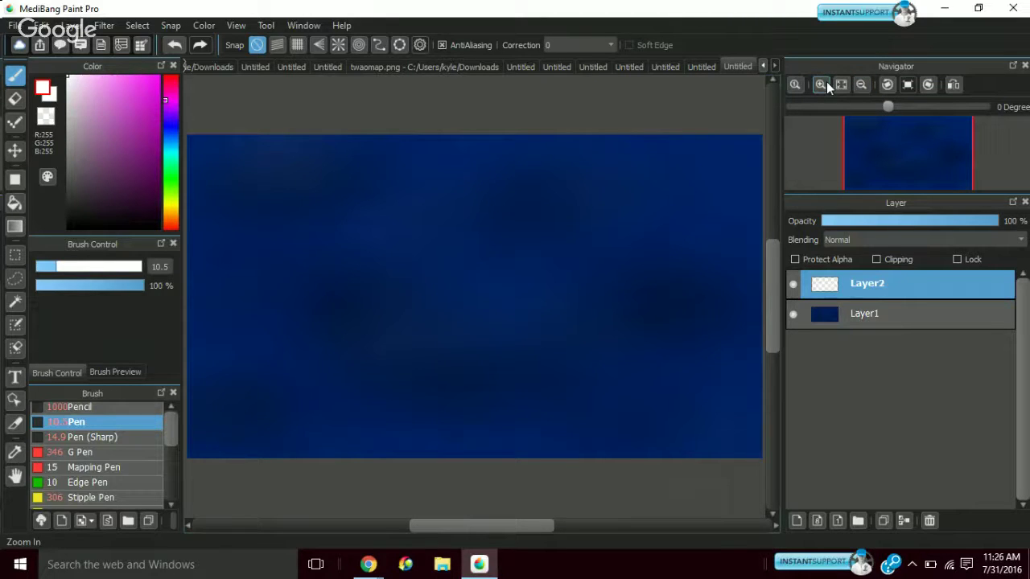
left_click(821, 84)
mouse_move(425, 345)
left_mouse_down()
mouse_move(540, 298)
mouse_move(636, 180)
mouse_move(337, 161)
left_mouse_up()
key("ctrl+z")
Try painting a white moon at the canvas centre with the Pen at size 366, and undo it
left_click(136, 267)
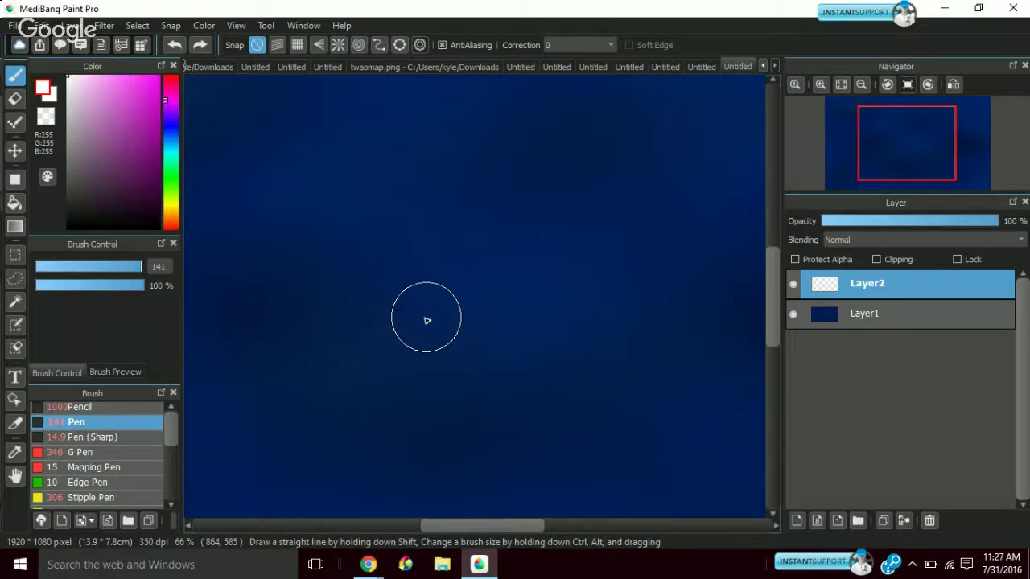
left_click_drag(474, 294, 172, 269)
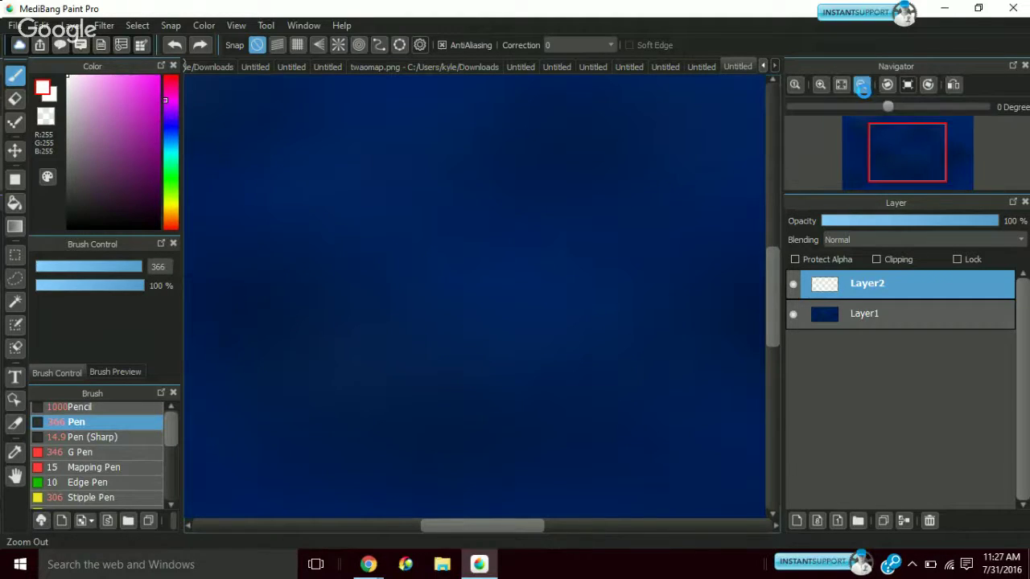
left_click(862, 87)
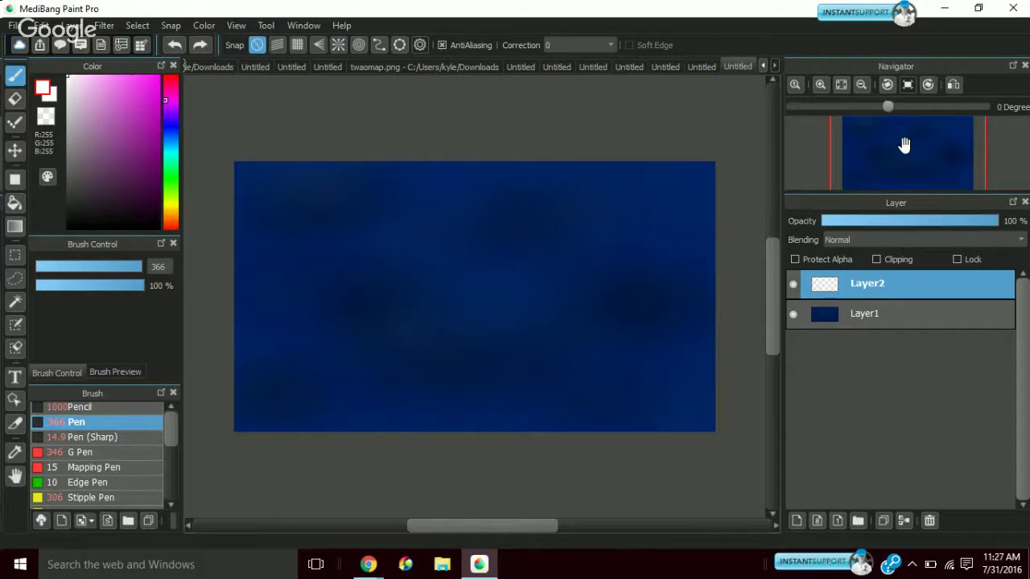
left_click(493, 292)
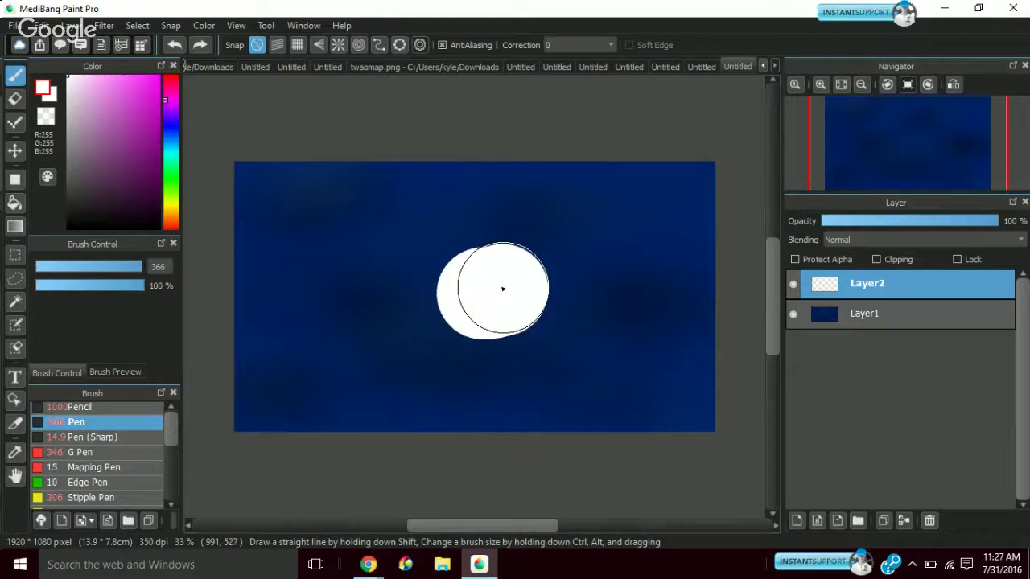
left_click_drag(503, 289, 492, 281)
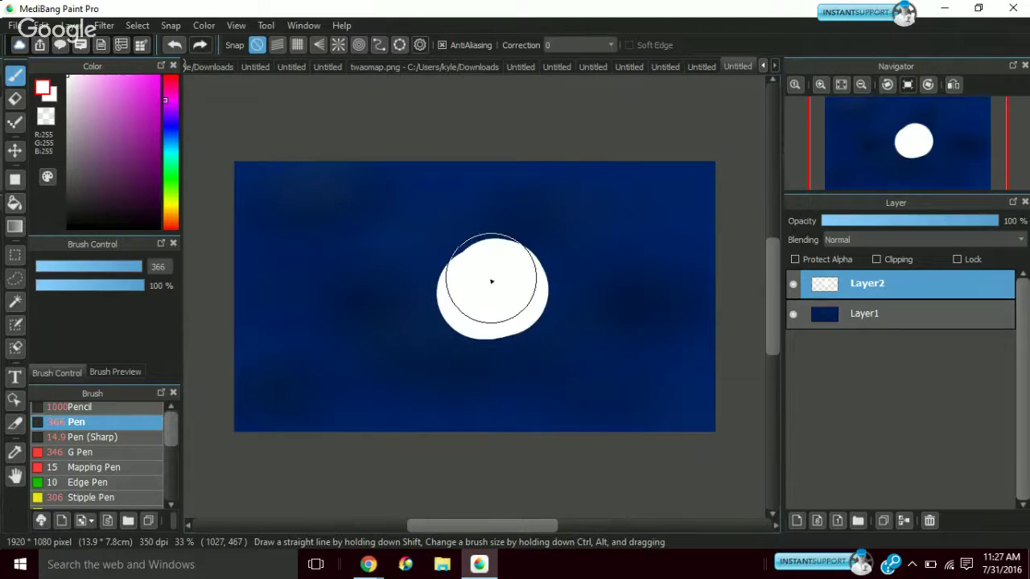
left_click(172, 45)
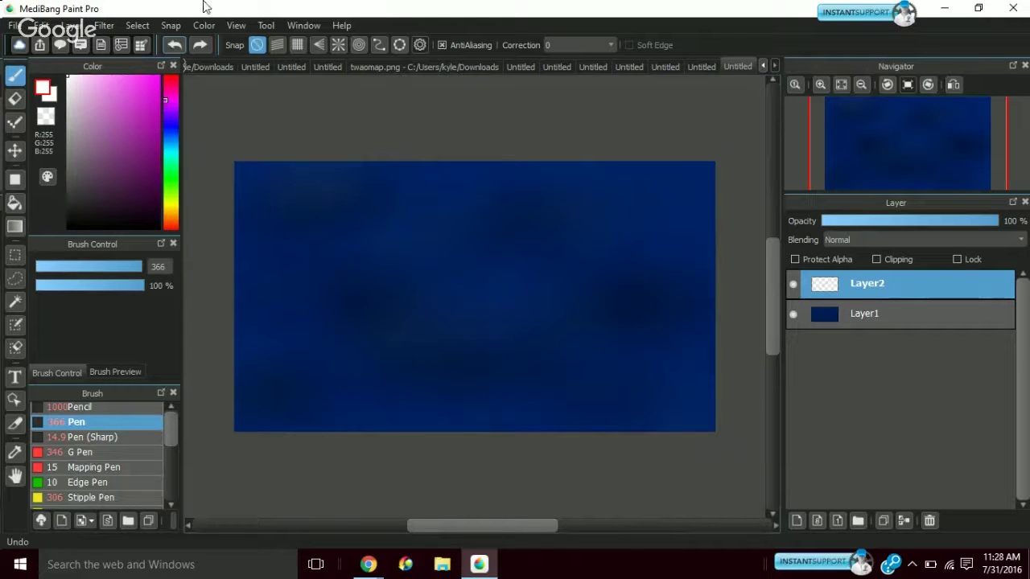
Try painting a yellow (RGB 217, 191, 29) moon in the canvas's upper-left area with the Pen at 34% opacity, and undo it
left_click(171, 207)
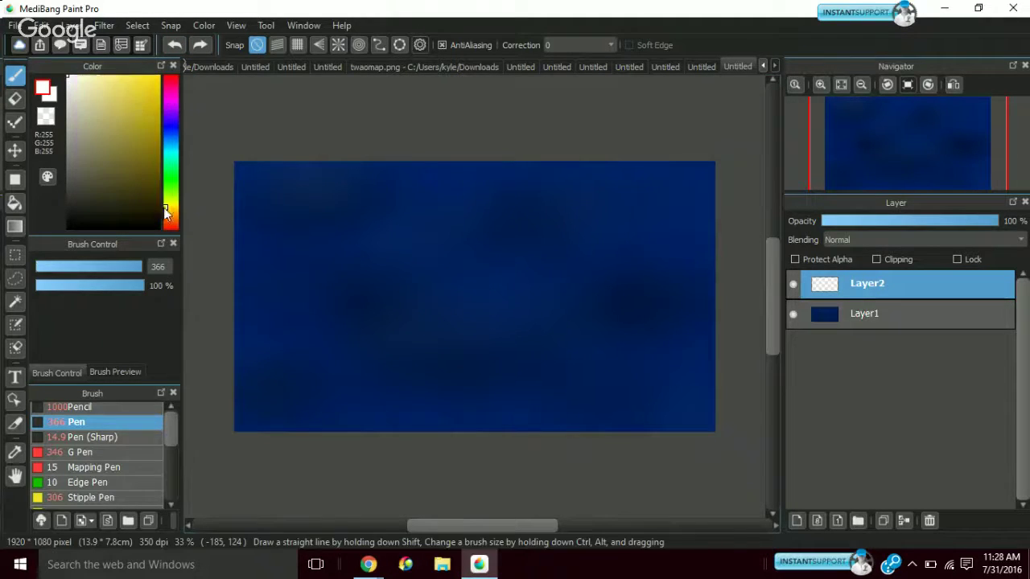
mouse_move(136, 114)
left_mouse_down()
mouse_move(139, 95)
mouse_move(148, 98)
left_mouse_up()
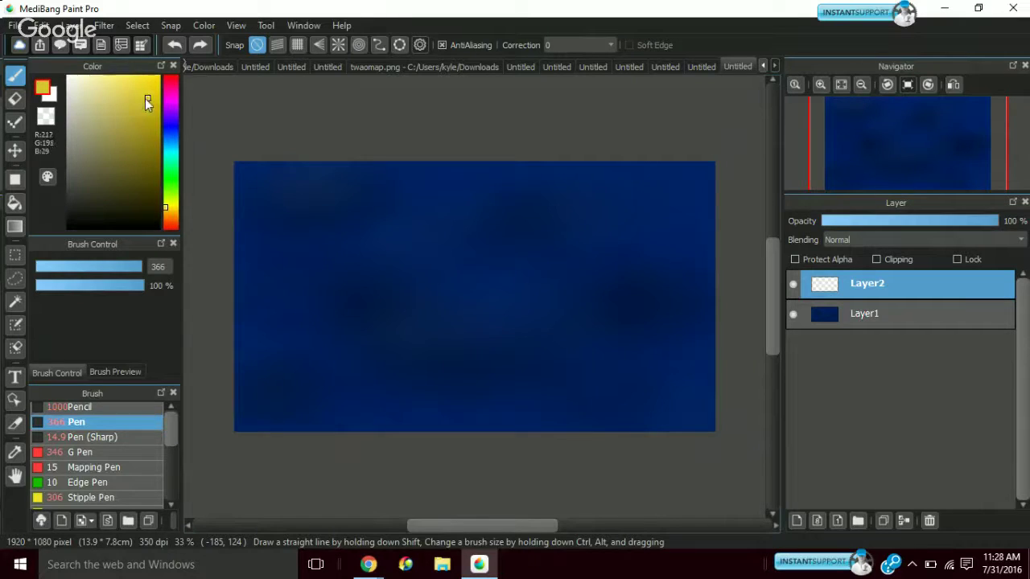
left_click(74, 285)
left_click(281, 235)
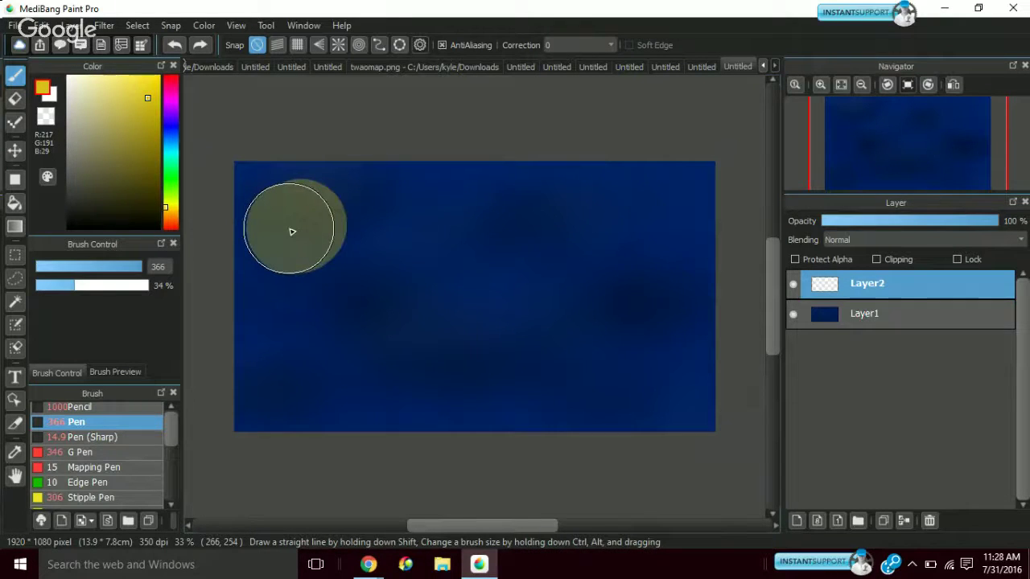
left_click(182, 40)
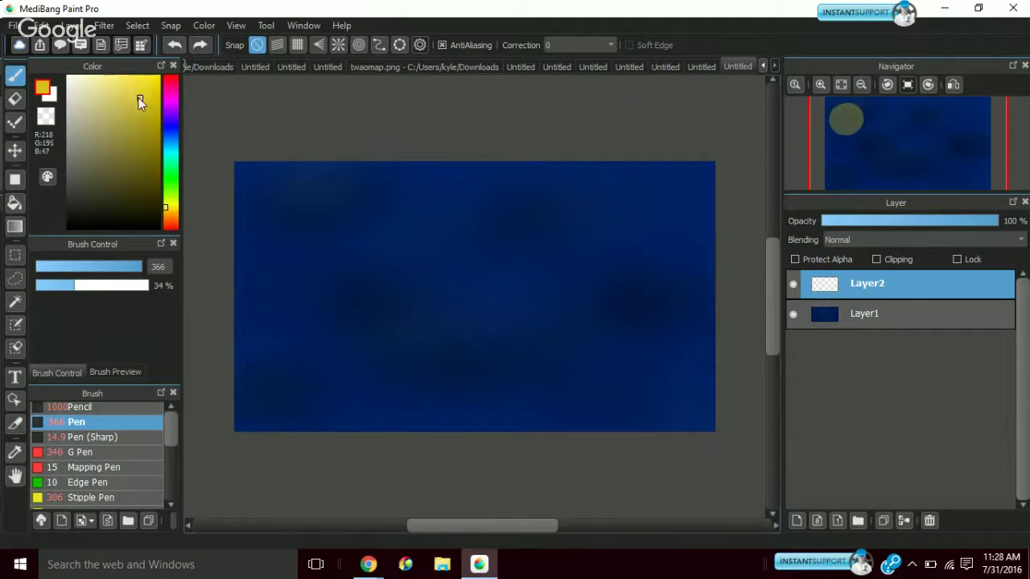
Try painting the moon in bright yellow (RGB 255, 222, 0) near the canvas's upper-left corner, and undo it
left_click_drag(138, 96, 200, 54)
left_click(200, 47)
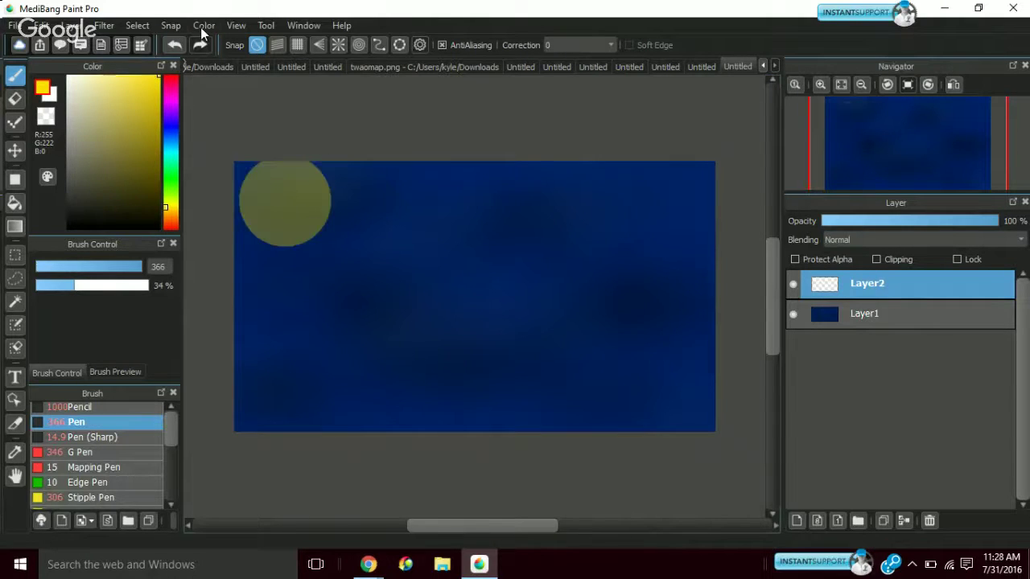
left_click(173, 44)
Airbrush a faint yellow (RGB 255, 222, 0) glow near the canvas's upper-left corner at size 669 and 2% opacity
left_click(111, 101)
left_click(95, 89)
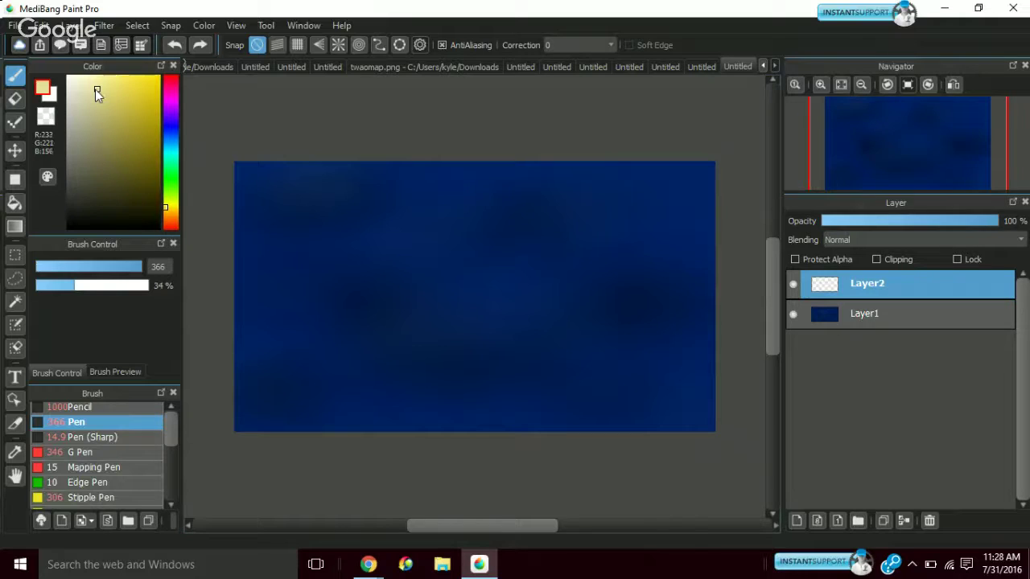
left_click_drag(95, 89, 201, 64)
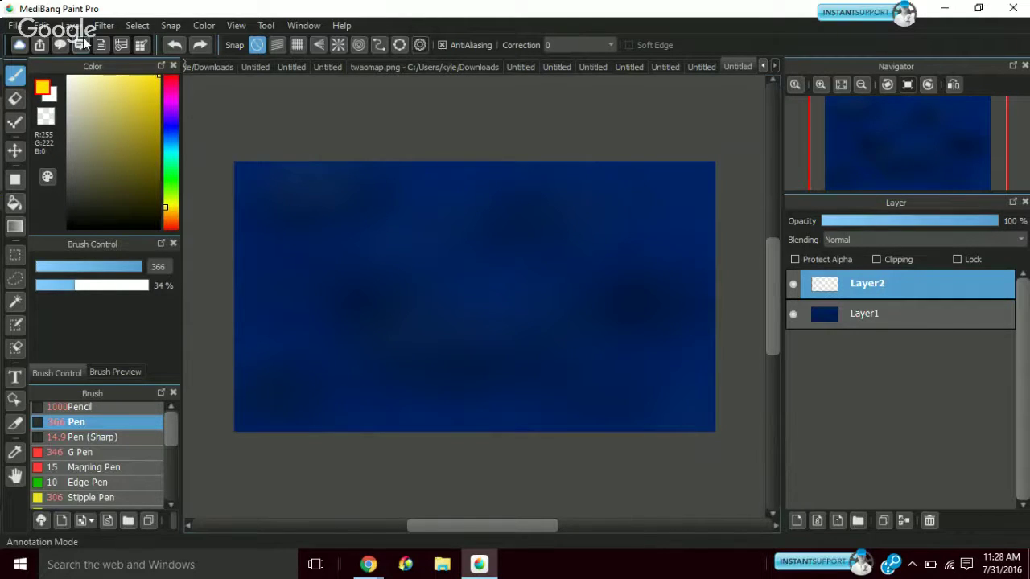
left_click(164, 469)
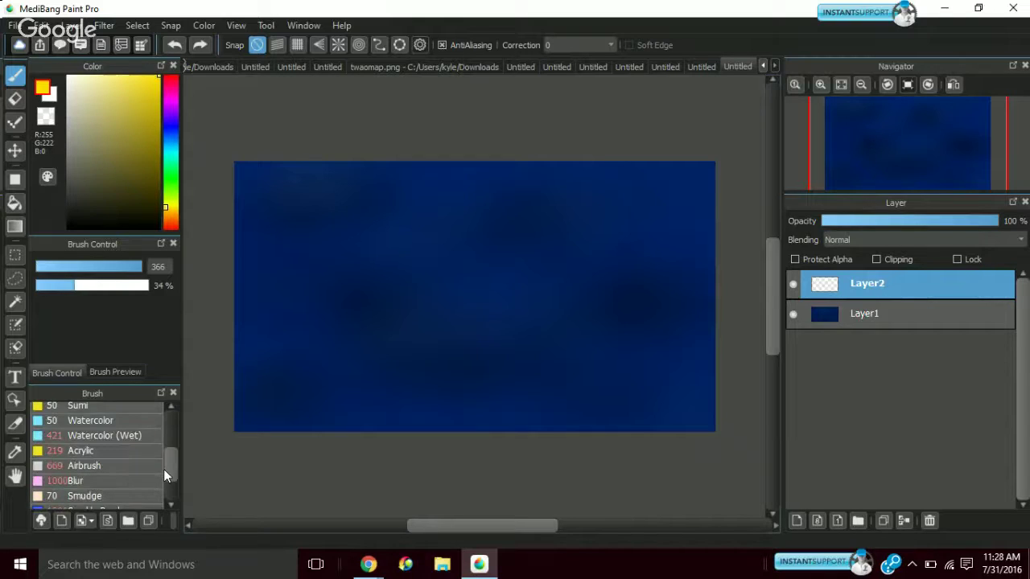
left_click(109, 468)
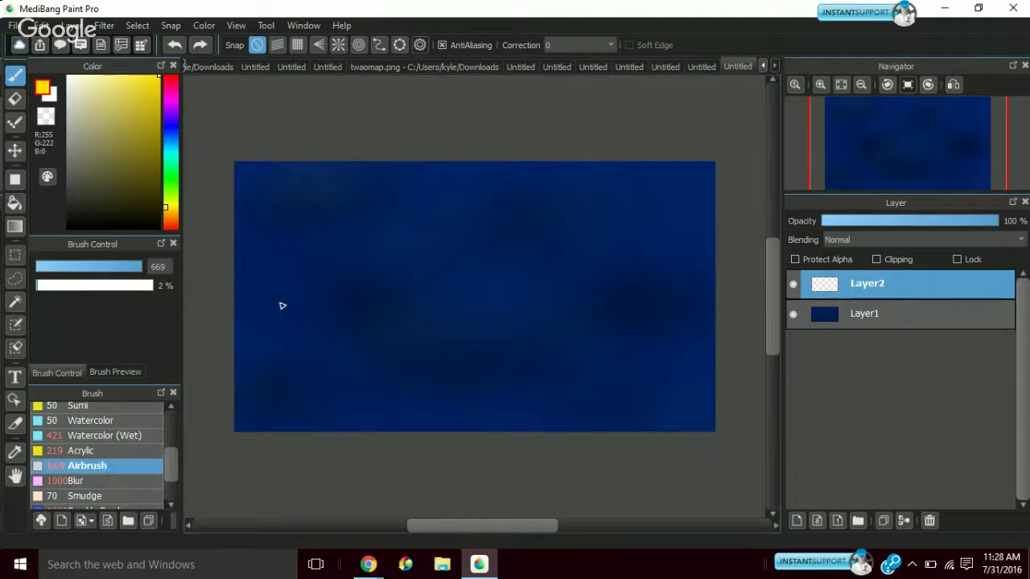
left_click(288, 210)
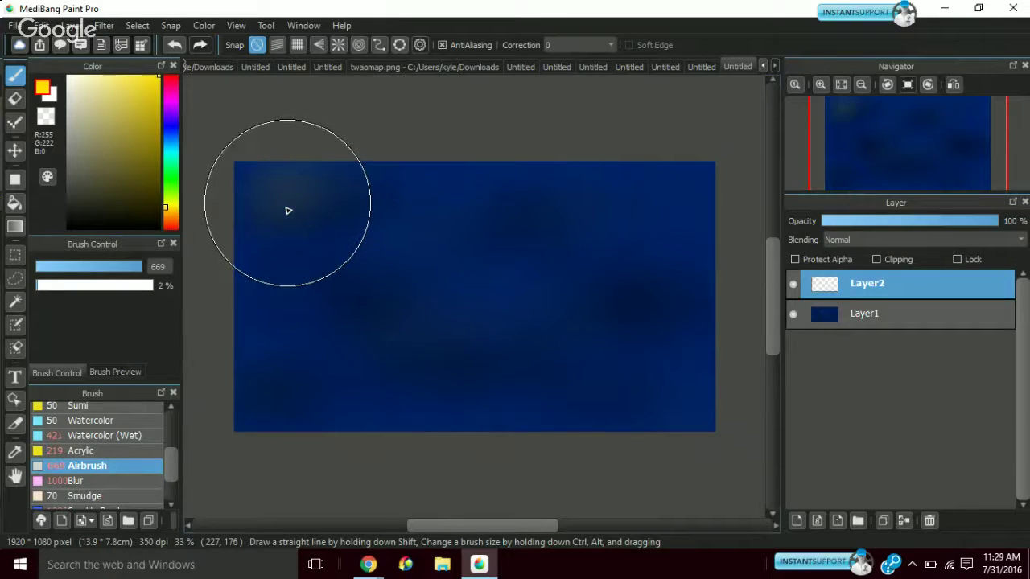
Airbrush a magenta (RGB 227, 0, 255) glow over the faint yellow one near the canvas's upper-left corner
left_click(165, 103)
left_click_drag(155, 112, 164, 70)
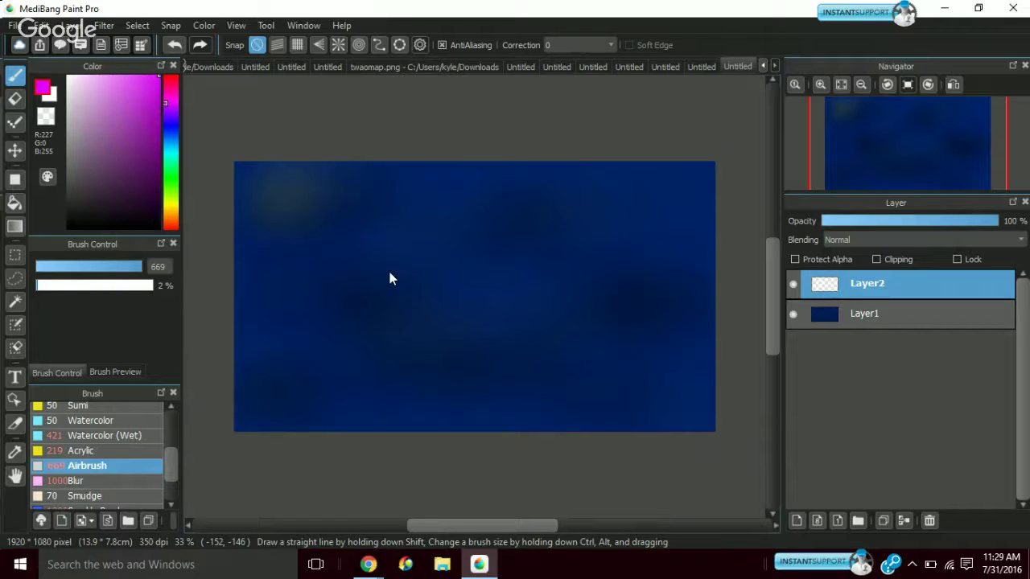
mouse_move(308, 201)
left_mouse_down()
mouse_move(292, 215)
mouse_move(271, 195)
left_mouse_up()
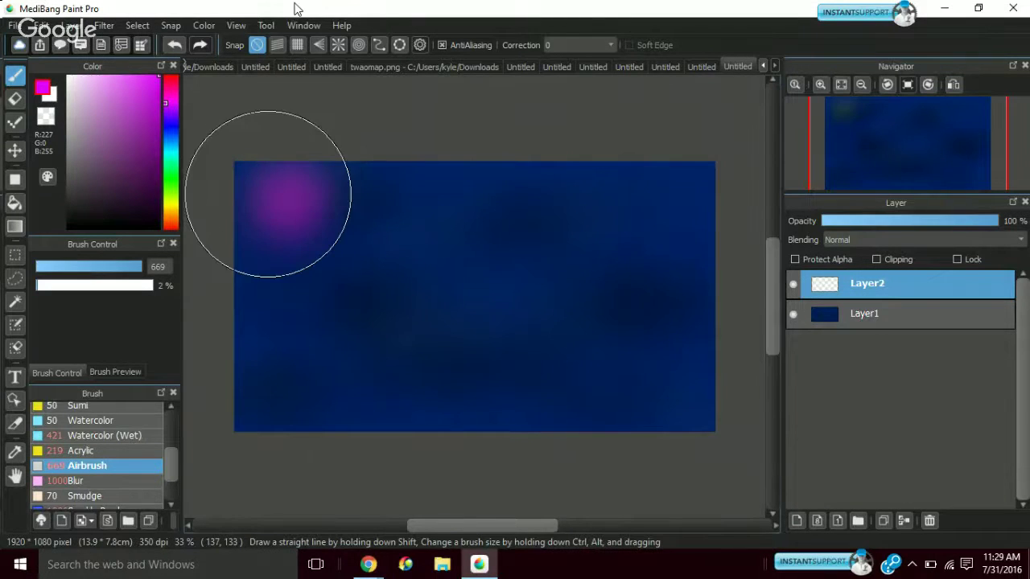
Try painting a magenta disc over the glow with the Pen at size 366 and 34% opacity, and undo it
scroll(166, 416, "up", 3)
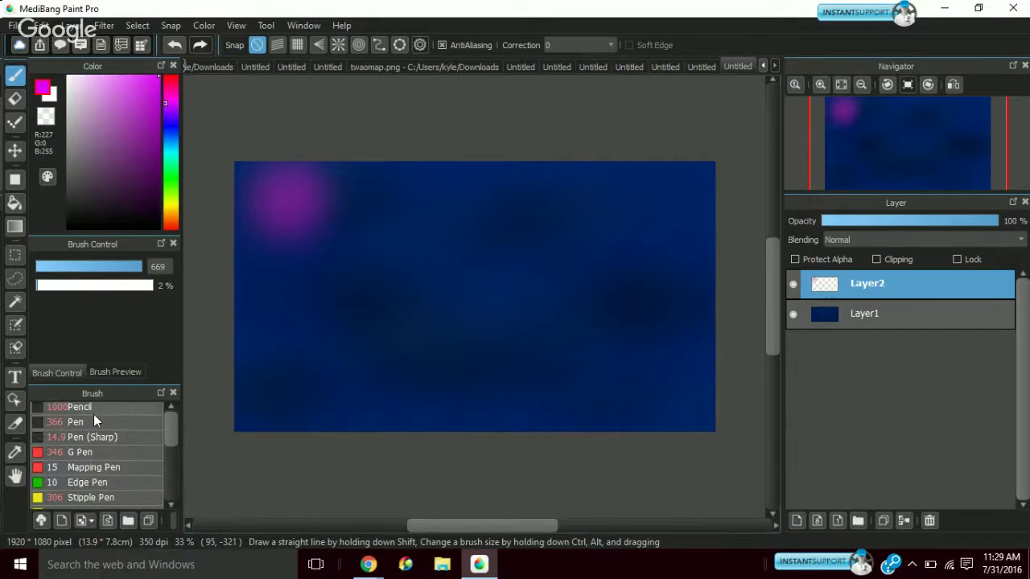
left_click(93, 422)
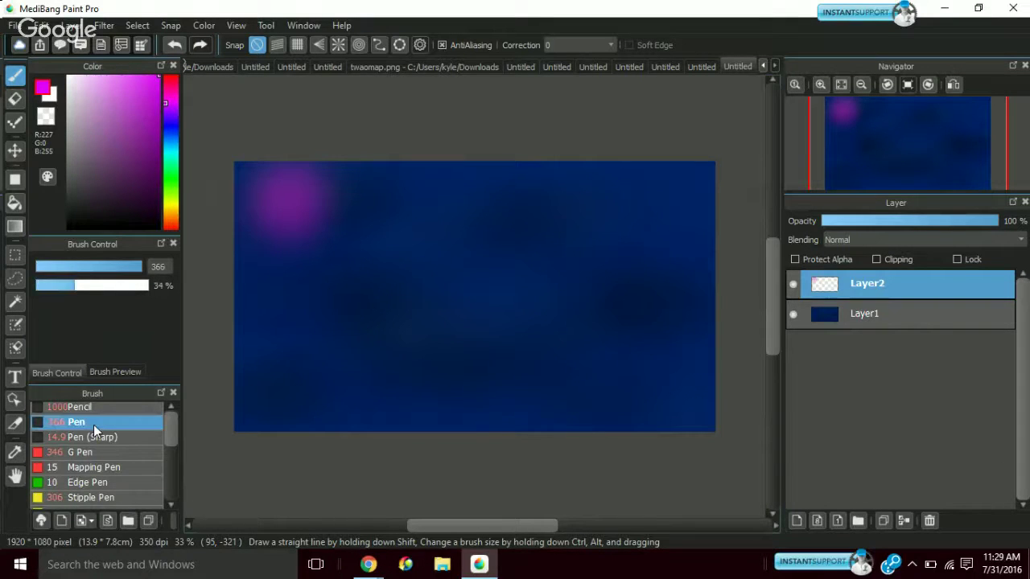
left_click(291, 202)
left_click(174, 44)
Outline the magenta glow with a closed pale pink (RGB 247, 208, 252) ring using the Pen at size 44 and 8% opacity
left_click_drag(74, 286, 39, 285)
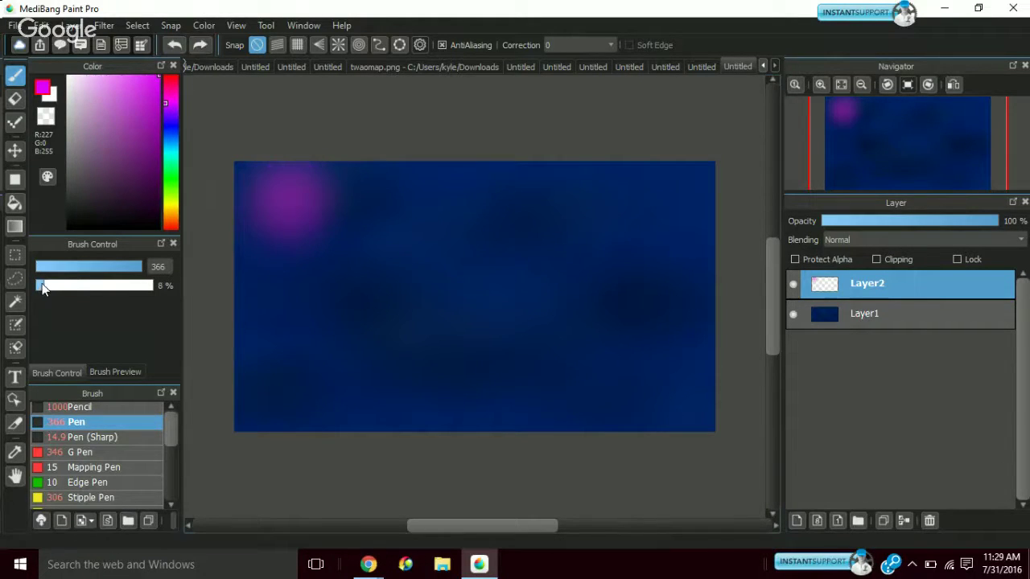
left_click(815, 82)
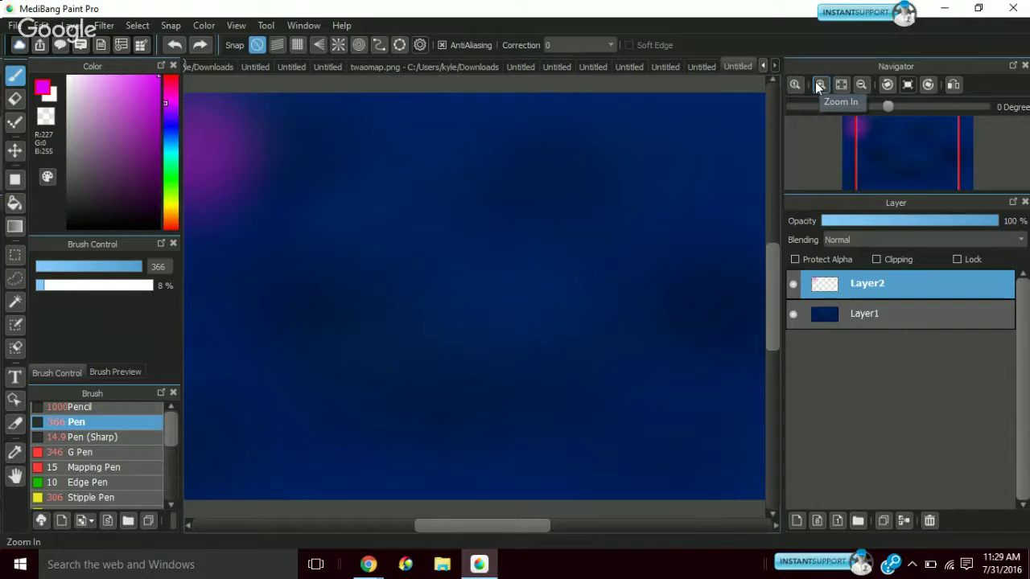
left_click(84, 77)
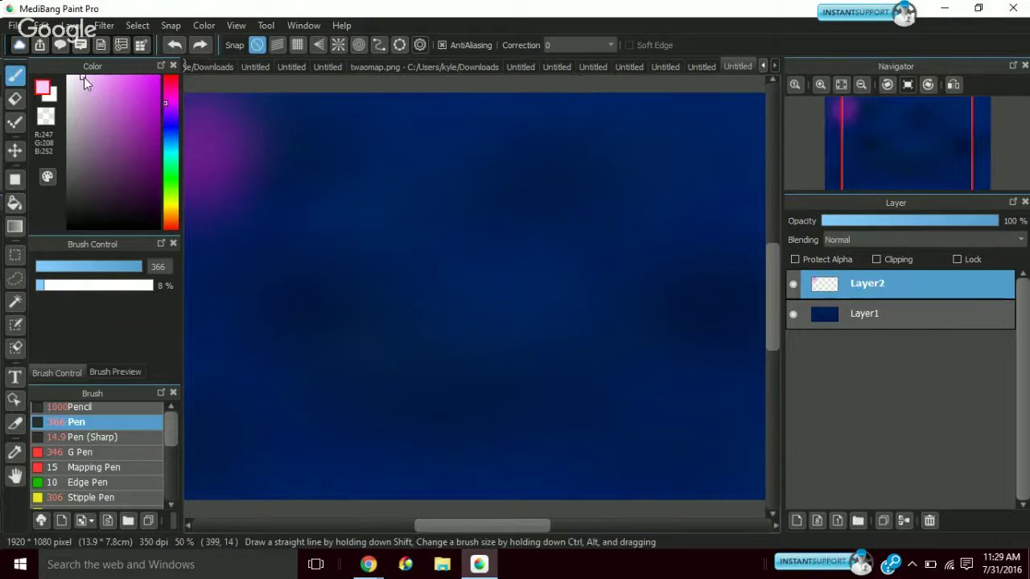
left_click(879, 165)
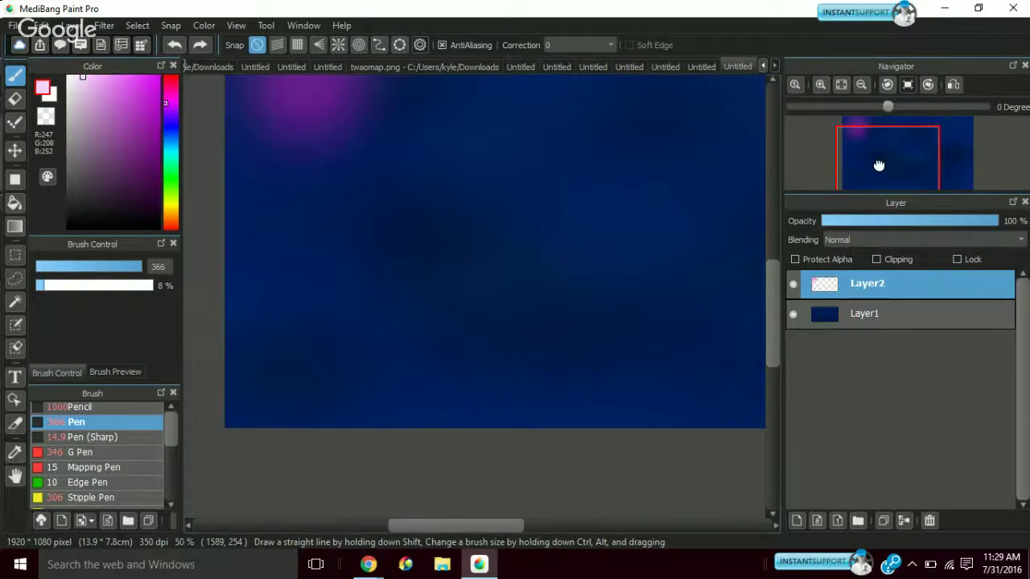
left_click_drag(878, 166, 841, 129)
left_click_drag(426, 233, 515, 202)
left_click(165, 46)
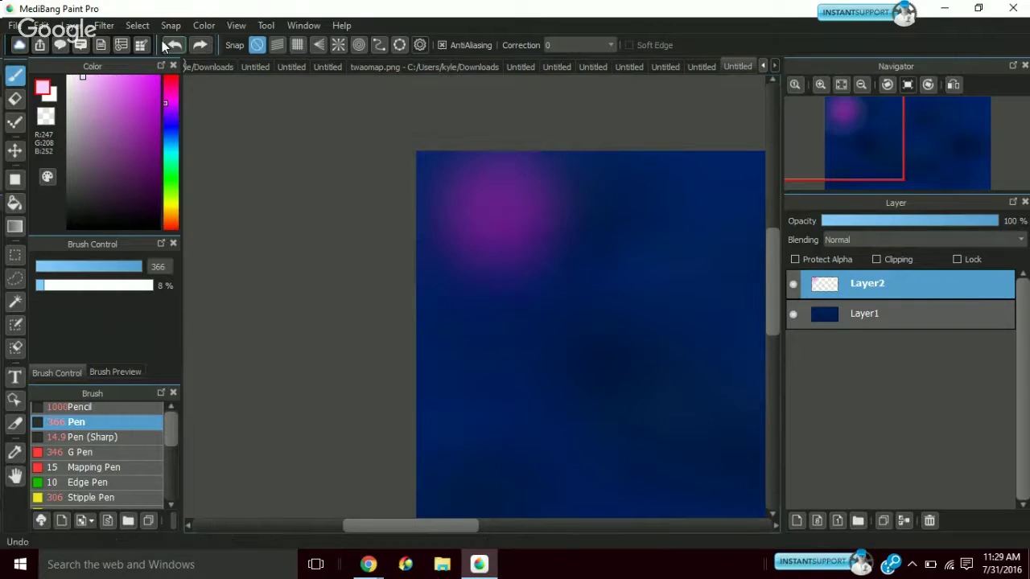
left_click(107, 265)
mouse_move(462, 285)
left_mouse_down()
mouse_move(503, 268)
mouse_move(564, 213)
mouse_move(550, 176)
mouse_move(485, 163)
mouse_move(466, 174)
mouse_move(456, 194)
mouse_move(460, 282)
left_mouse_up()
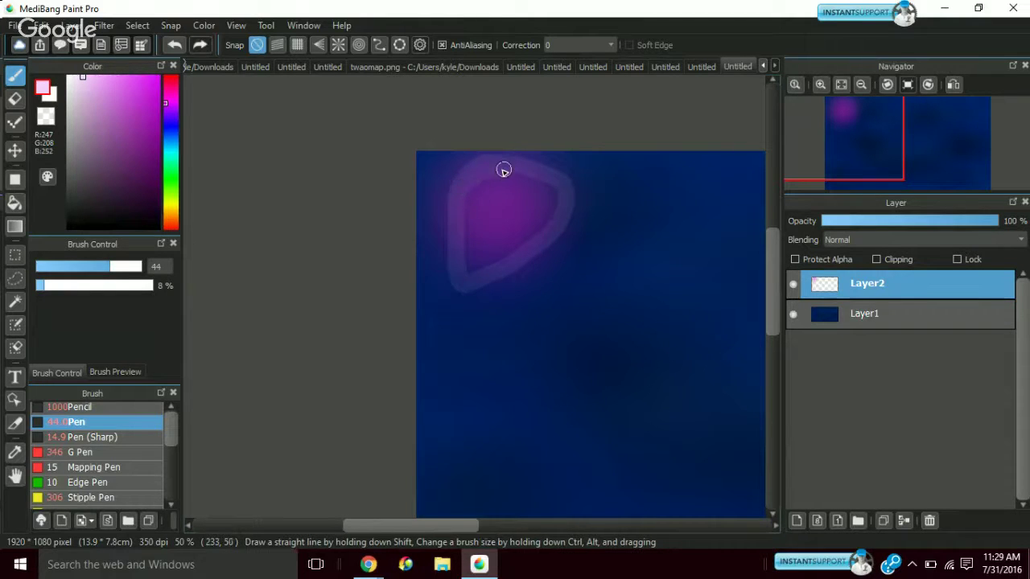
Try painting pale pink strokes over the outlined moon with the Pen at size 147, and undo each one
left_click_drag(99, 268, 138, 268)
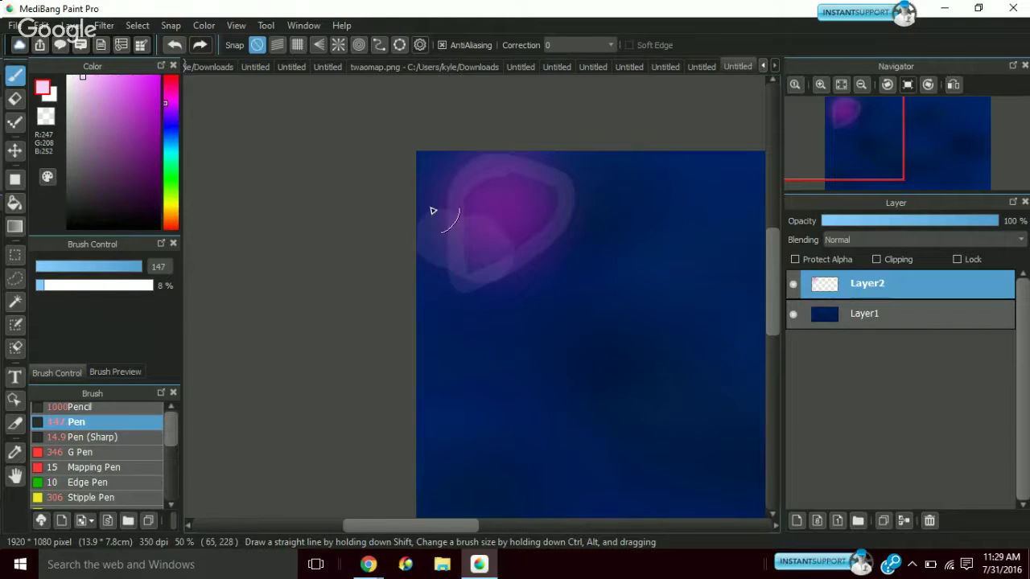
left_click_drag(432, 212, 213, 58)
left_click(175, 46)
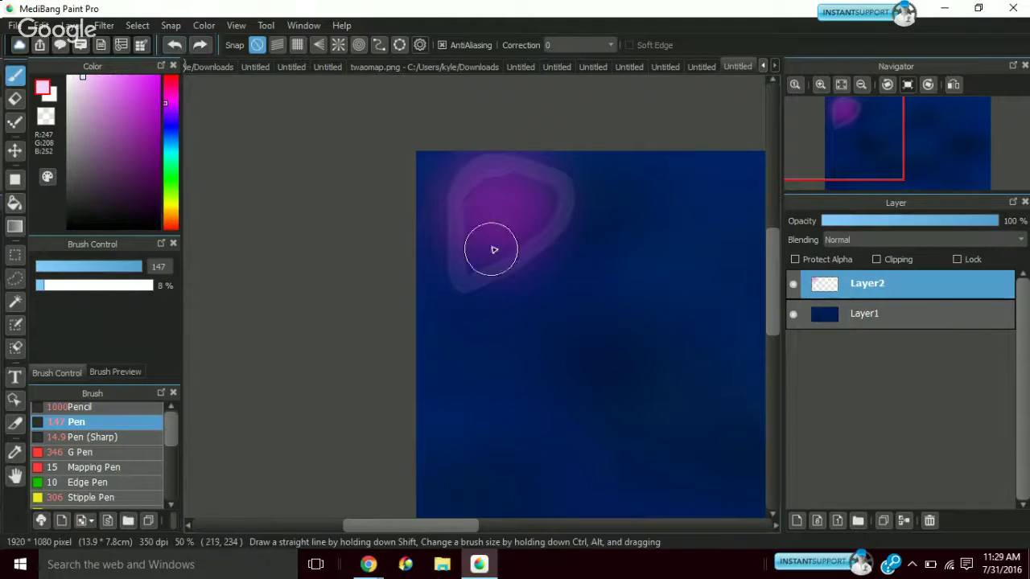
mouse_move(479, 258)
left_mouse_down()
mouse_move(484, 212)
mouse_move(475, 209)
mouse_move(482, 242)
mouse_move(493, 224)
mouse_move(552, 193)
left_mouse_up()
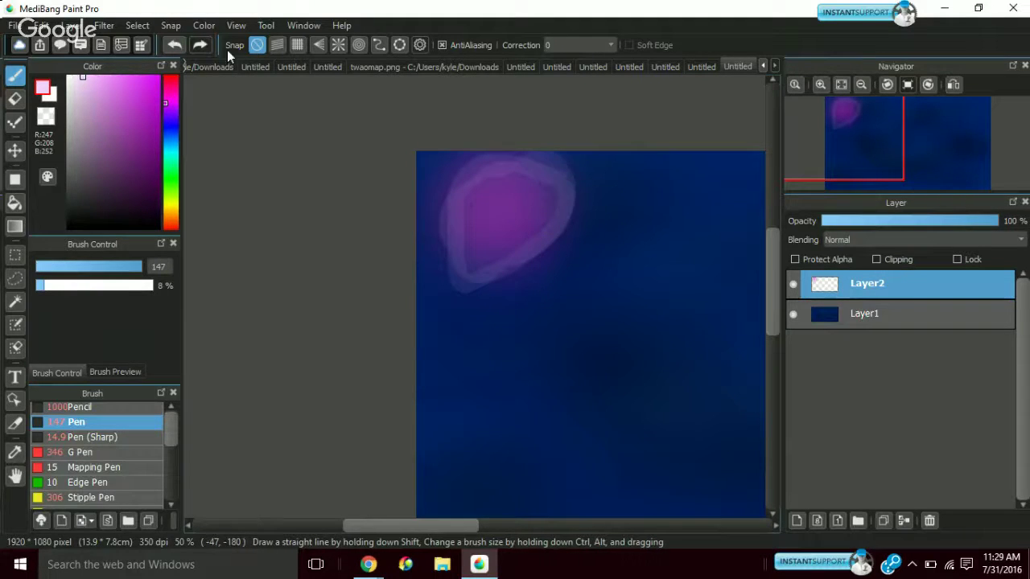
left_click(173, 45)
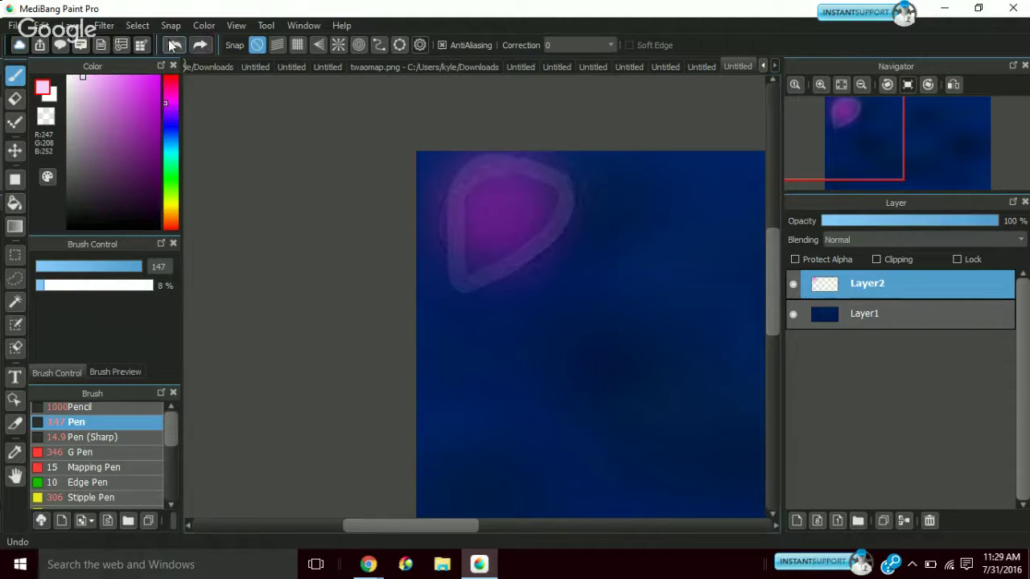
left_click(172, 45)
left_click_drag(511, 210, 483, 214)
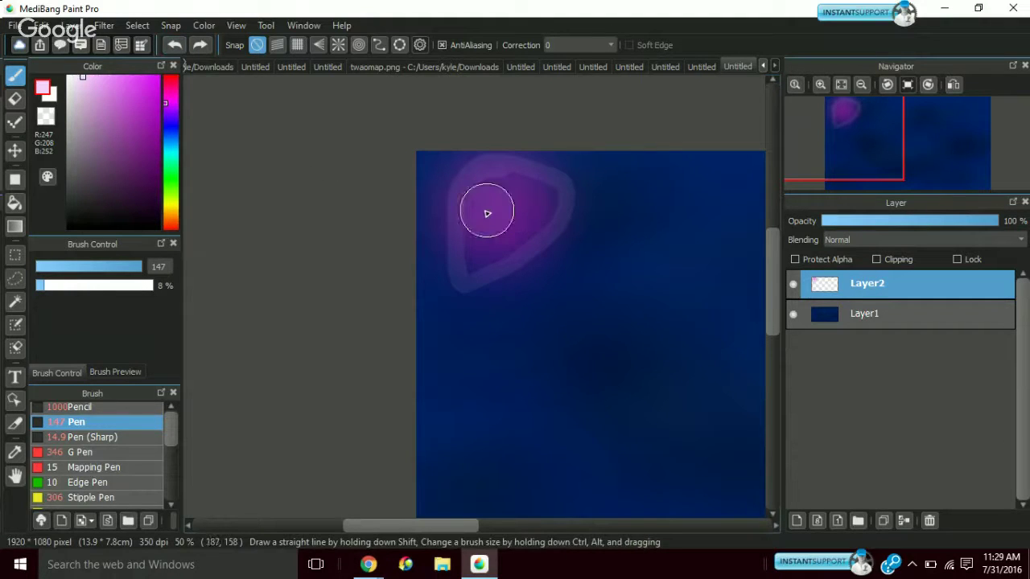
left_click(174, 46)
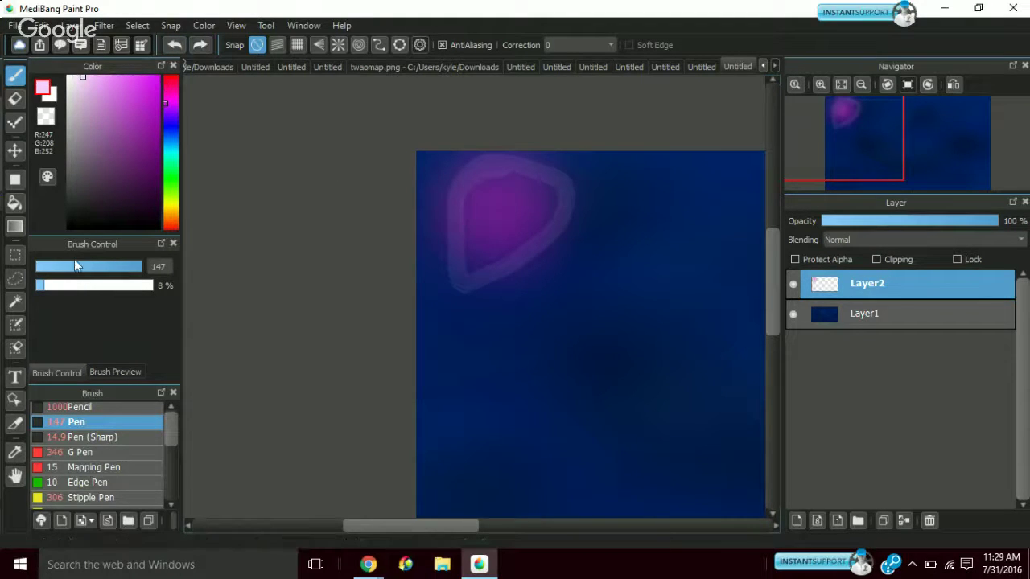
Try filling the inside of the outlined moon with the Pen at size 62, and undo the stroke
left_click_drag(74, 268, 86, 272)
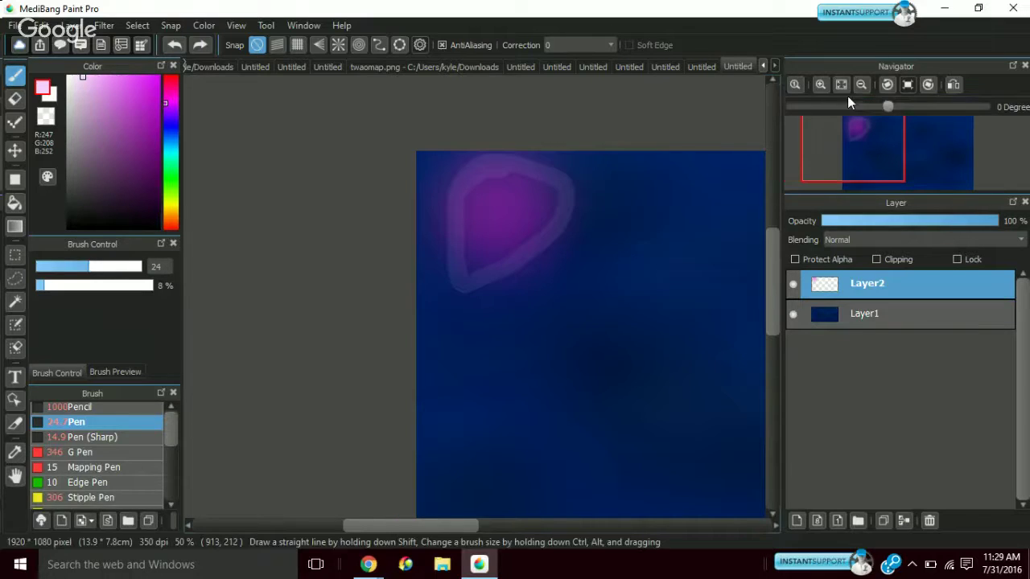
left_click(821, 84)
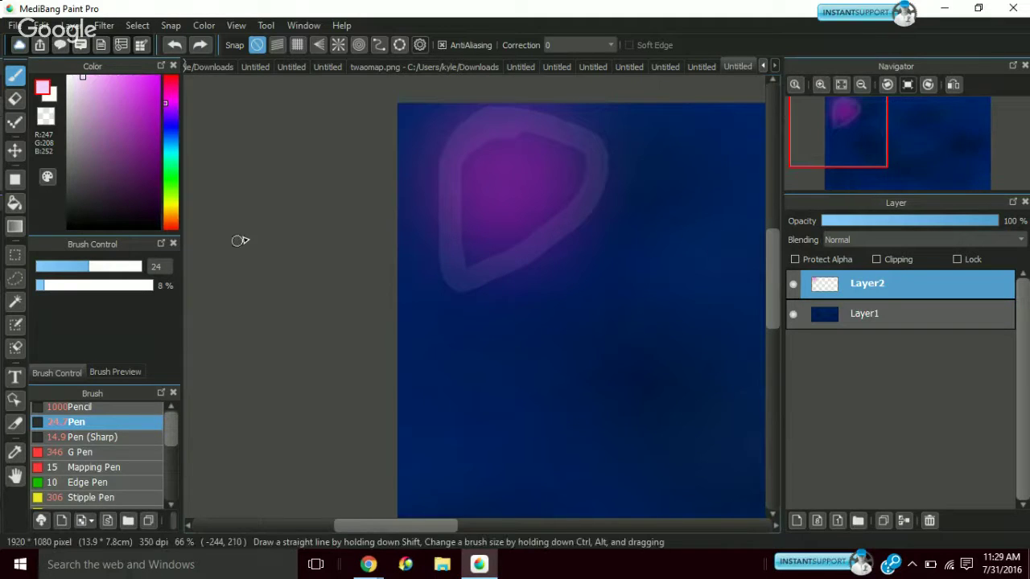
left_click(120, 266)
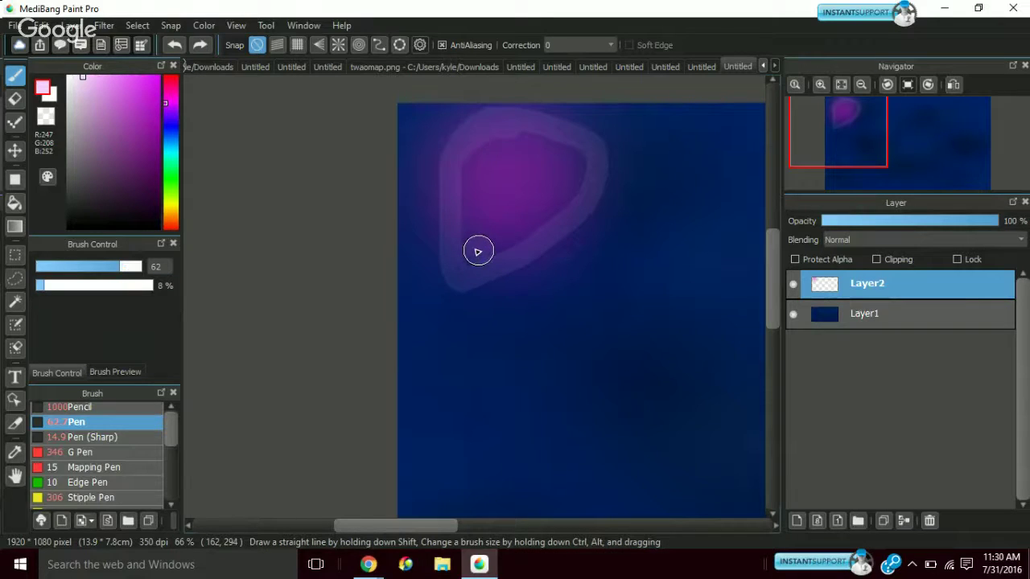
mouse_move(476, 249)
left_mouse_down()
mouse_move(525, 153)
mouse_move(479, 153)
mouse_move(463, 284)
mouse_move(452, 261)
mouse_move(452, 146)
mouse_move(489, 115)
left_mouse_up()
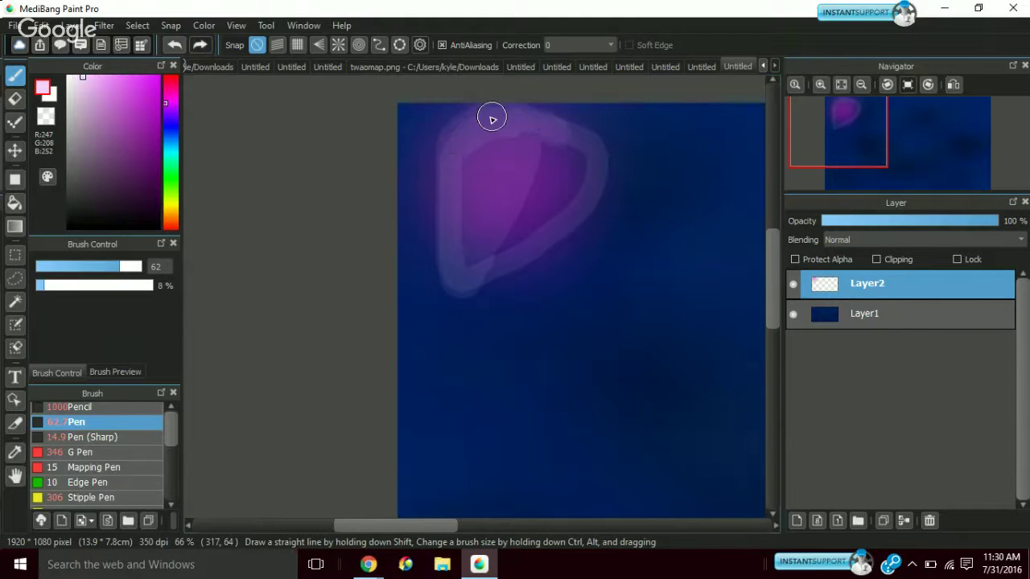
left_click(166, 49)
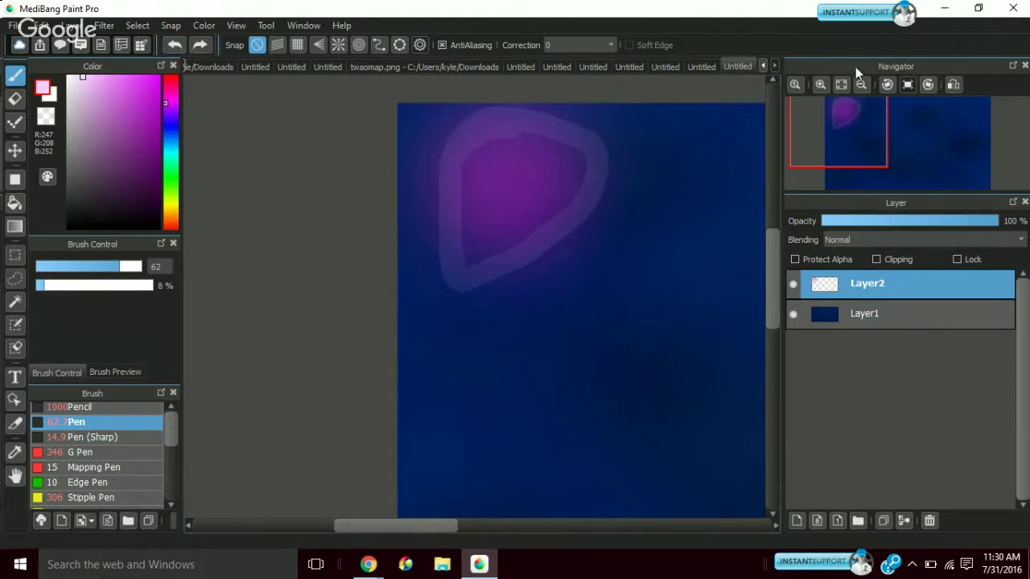
Fill the outlined moon and widen its rim with translucent pale pink strokes, using the Pen at size 62 and 8% opacity
left_click(813, 82)
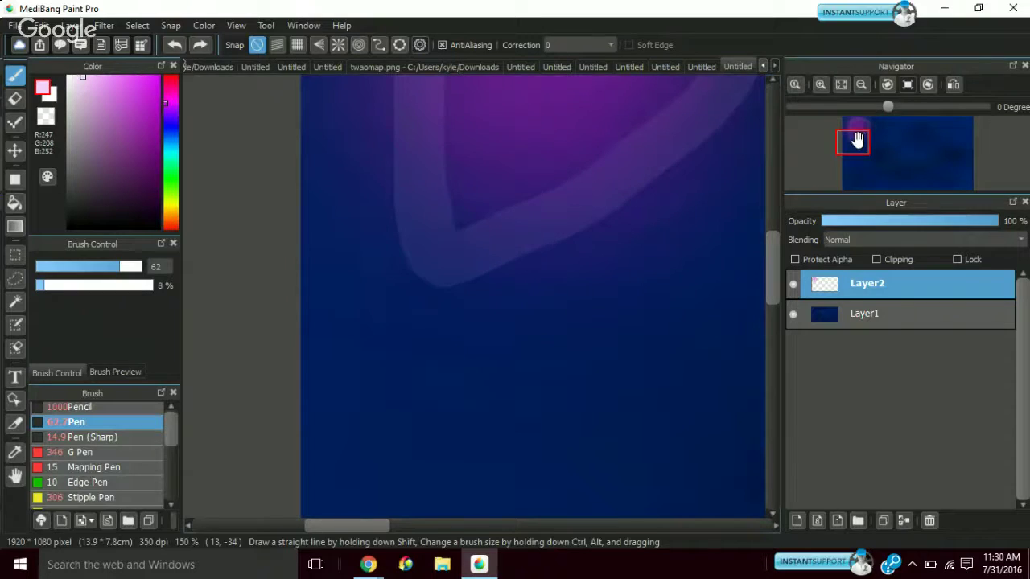
left_click_drag(855, 138, 853, 127)
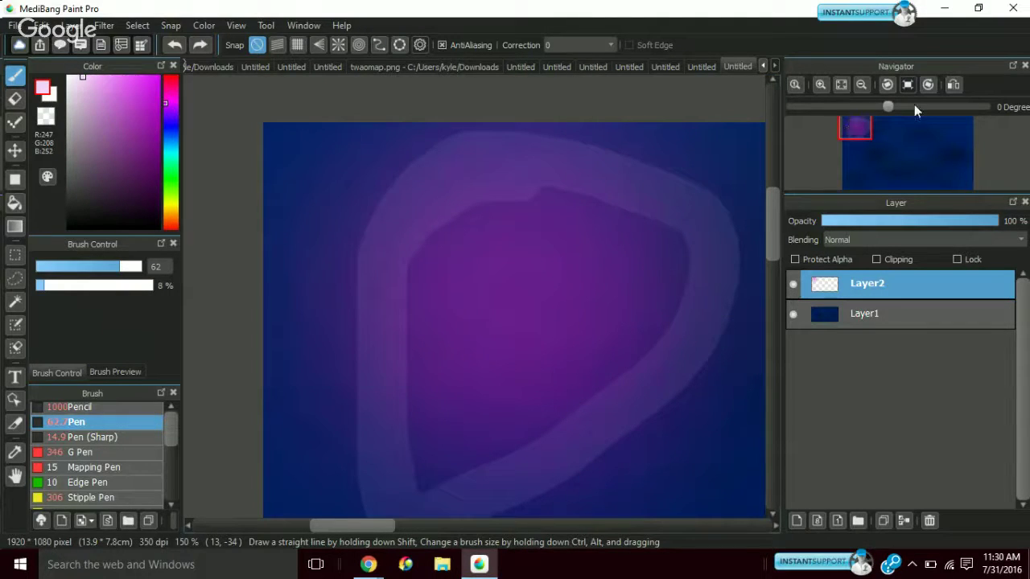
mouse_move(486, 249)
left_mouse_down()
mouse_move(474, 242)
mouse_move(571, 223)
mouse_move(635, 256)
mouse_move(570, 396)
mouse_move(448, 462)
left_mouse_up()
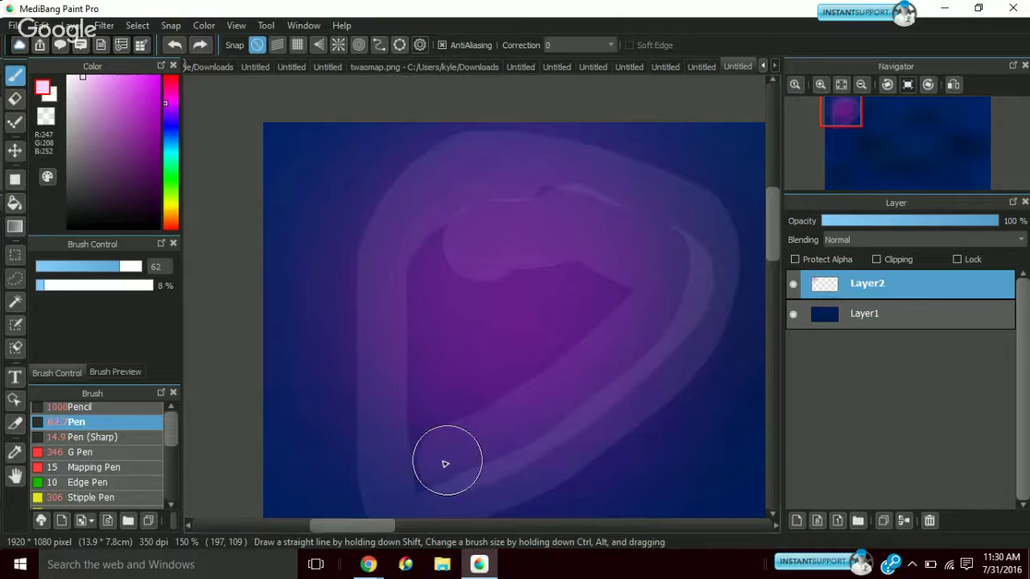
mouse_move(424, 386)
left_mouse_down()
mouse_move(429, 476)
mouse_move(394, 305)
mouse_move(417, 254)
mouse_move(483, 230)
mouse_move(534, 264)
mouse_move(458, 354)
mouse_move(520, 309)
mouse_move(452, 401)
mouse_move(635, 261)
mouse_move(475, 373)
mouse_move(416, 297)
mouse_move(417, 269)
mouse_move(405, 311)
mouse_move(391, 285)
mouse_move(431, 175)
mouse_move(575, 158)
mouse_move(710, 235)
mouse_move(675, 366)
mouse_move(604, 447)
mouse_move(452, 521)
mouse_move(411, 512)
mouse_move(385, 430)
mouse_move(383, 334)
mouse_move(414, 202)
mouse_move(450, 155)
mouse_move(400, 203)
mouse_move(378, 267)
mouse_move(379, 459)
mouse_move(400, 532)
mouse_move(486, 516)
mouse_move(606, 427)
mouse_move(707, 273)
mouse_move(709, 202)
mouse_move(665, 173)
mouse_move(606, 155)
mouse_move(519, 188)
left_mouse_up()
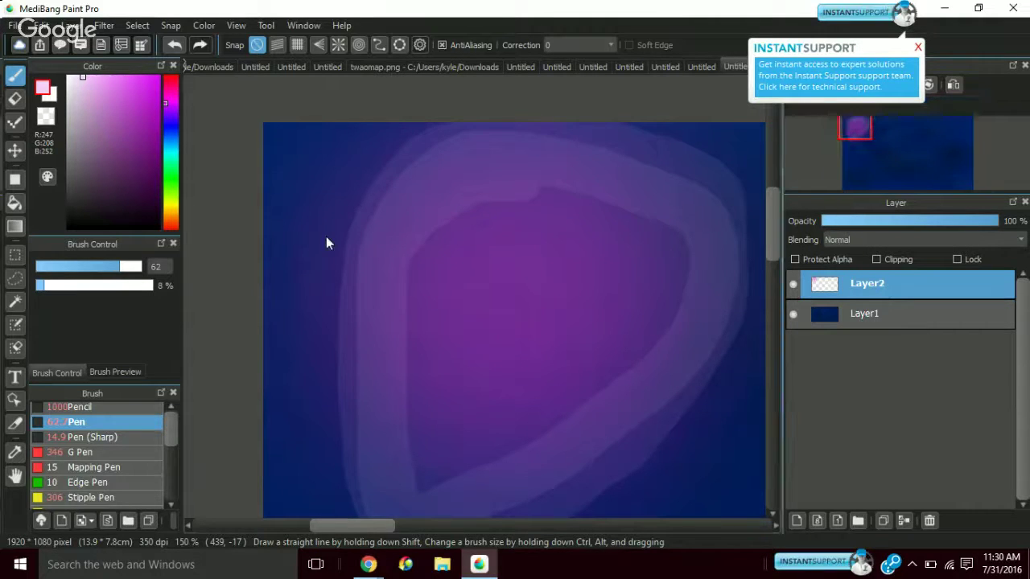
Shade the moon's lower-right edge with a translucent pinkish-red (RGB 255, 0, 111) Pen stroke
left_click(165, 91)
left_click_drag(128, 76, 157, 68)
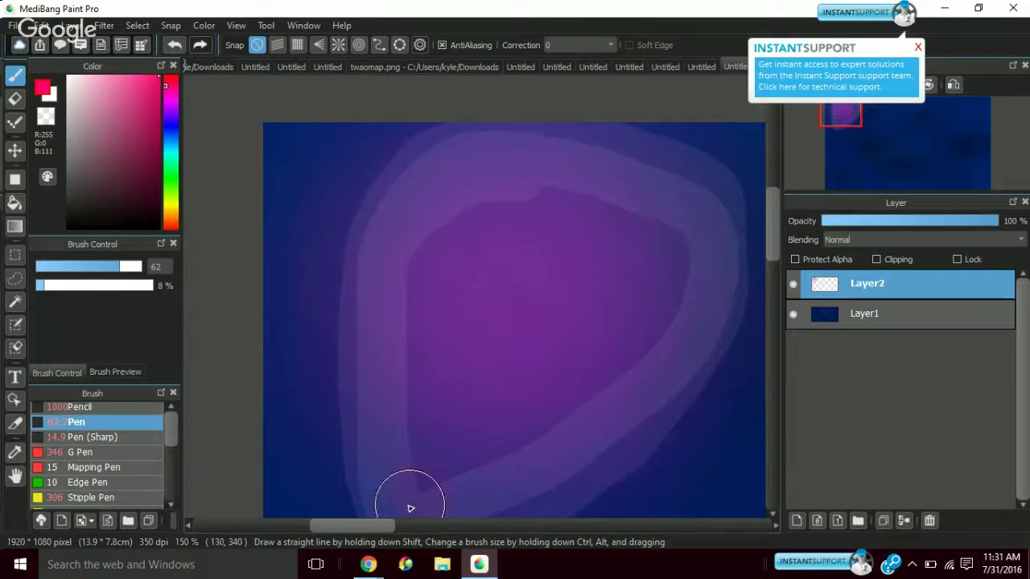
mouse_move(409, 506)
left_mouse_down()
mouse_move(487, 485)
mouse_move(635, 361)
left_mouse_up()
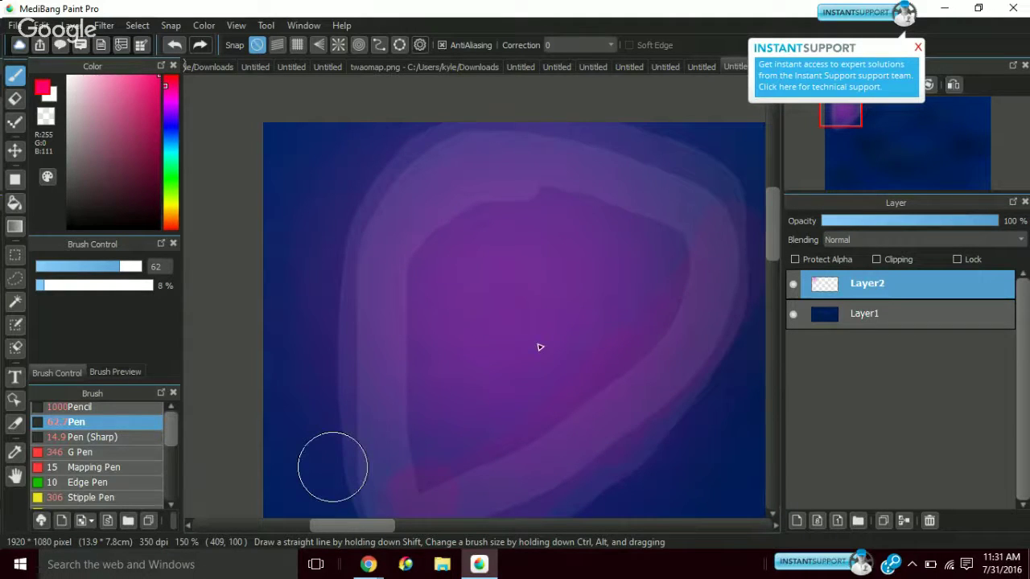
Try painting a pinkish-red stroke over the moon's lower tip with the Pencil at size 15 and 85% opacity
left_click(113, 408)
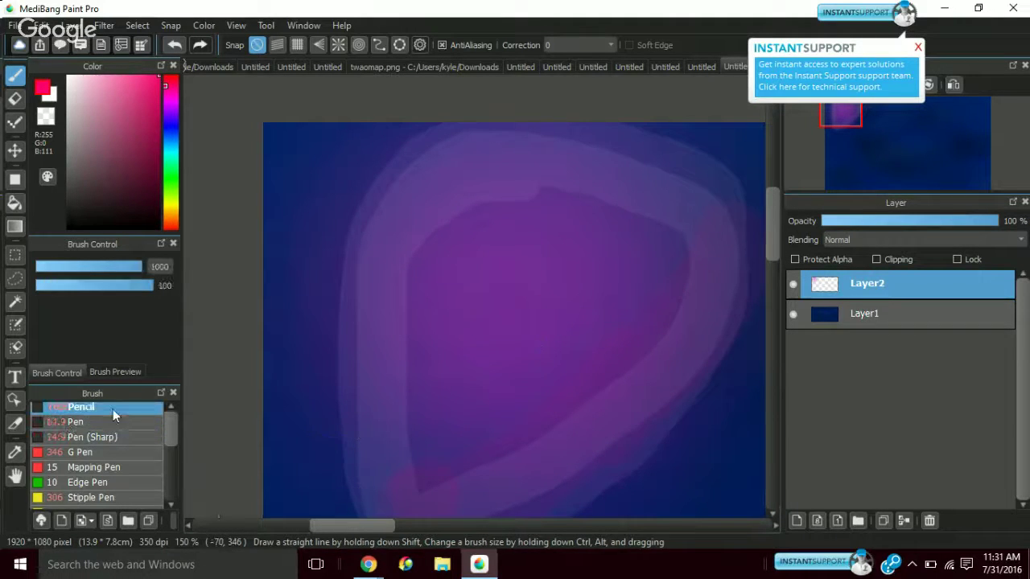
left_click(69, 268)
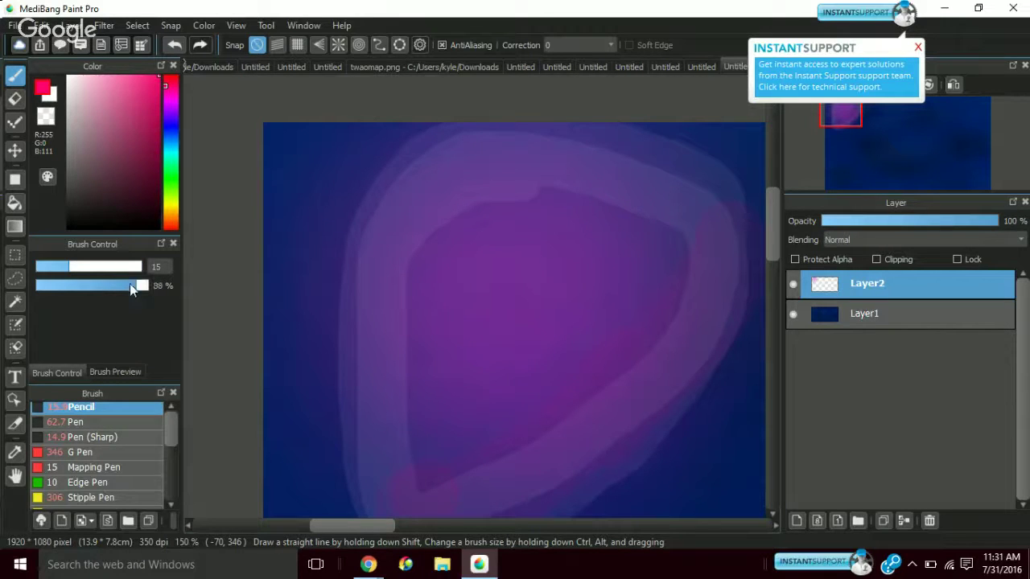
left_click(130, 284)
left_click(838, 131)
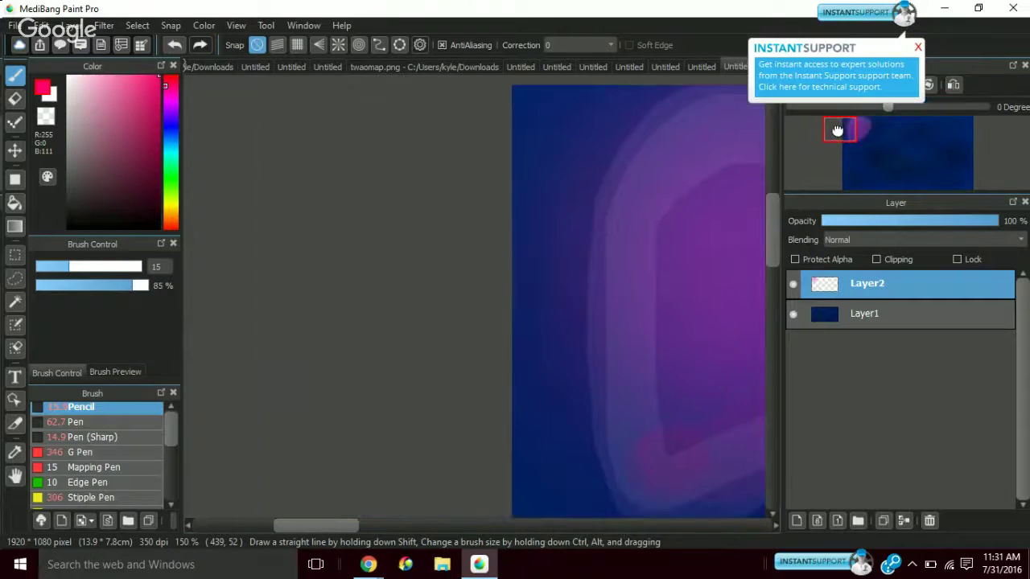
left_click_drag(838, 131, 855, 141)
mouse_move(330, 294)
left_mouse_down()
mouse_move(328, 338)
mouse_move(334, 305)
left_mouse_up()
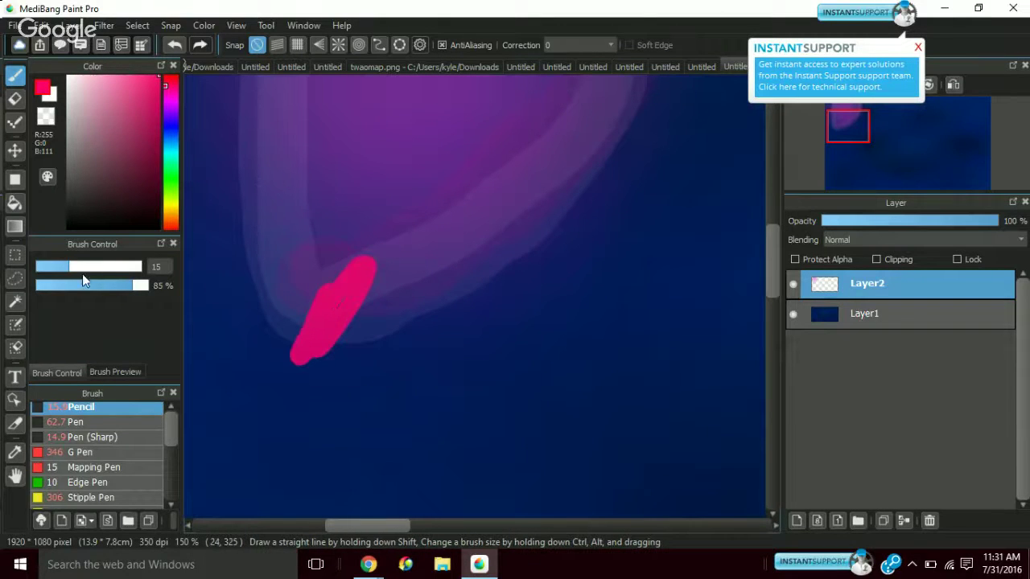
Try covering the moon's lower edge and upper-right corner with broad pinkish-red strokes, using the Pencil at size 76
left_click_drag(95, 271, 122, 268)
mouse_move(298, 282)
left_mouse_down()
mouse_move(356, 287)
mouse_move(306, 366)
mouse_move(363, 315)
mouse_move(391, 357)
left_mouse_up()
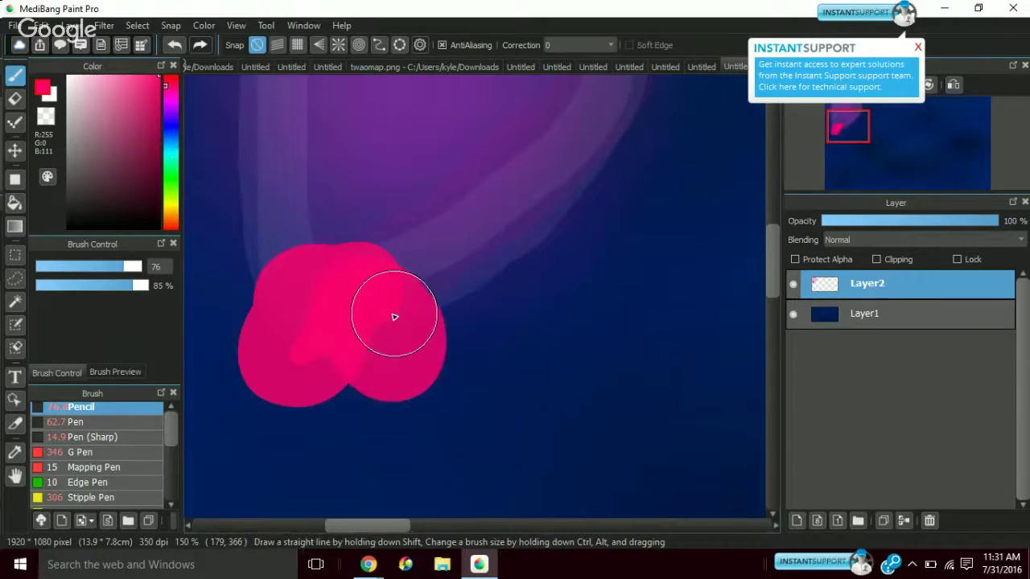
mouse_move(364, 299)
left_mouse_down()
mouse_move(425, 291)
mouse_move(404, 268)
mouse_move(462, 304)
mouse_move(483, 249)
mouse_move(470, 238)
mouse_move(520, 226)
left_mouse_up()
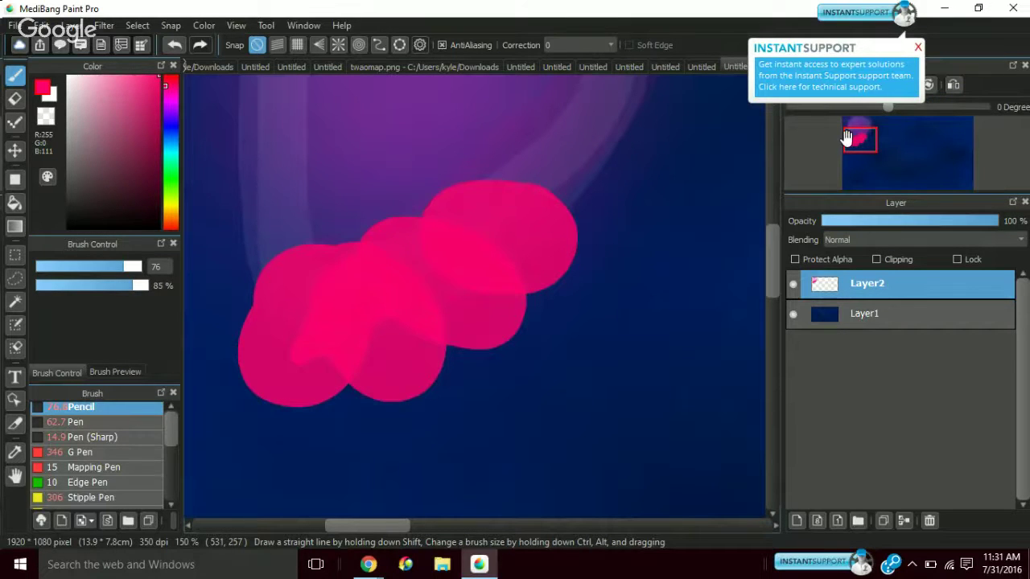
left_click_drag(847, 139, 851, 125)
left_click_drag(579, 210, 628, 186)
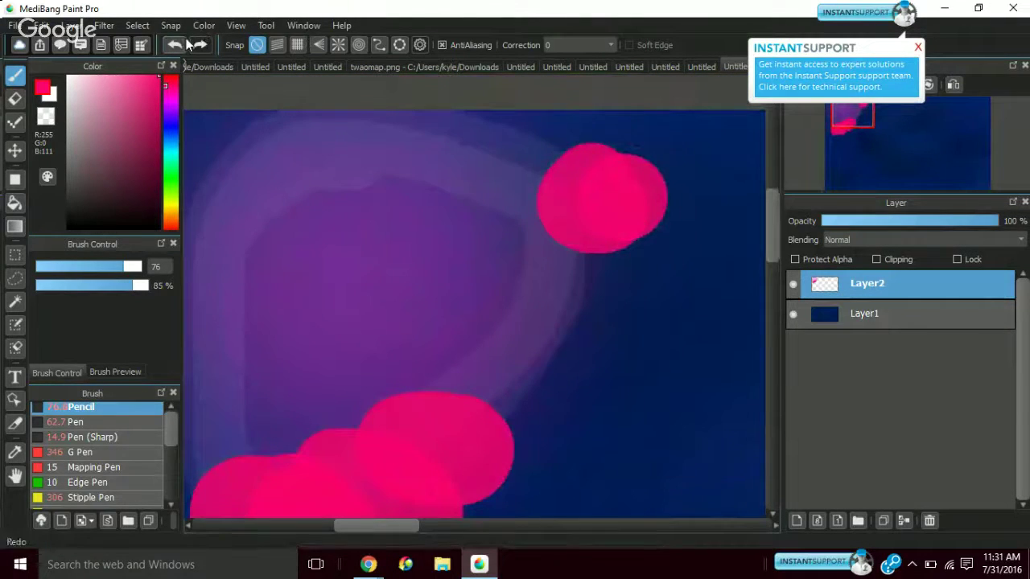
Undo the pinkish-red Pencil strokes and the moon's earlier rim, fill and pink-purple painting on Layer2
double_click(166, 47)
double_click(166, 47)
left_click(167, 47)
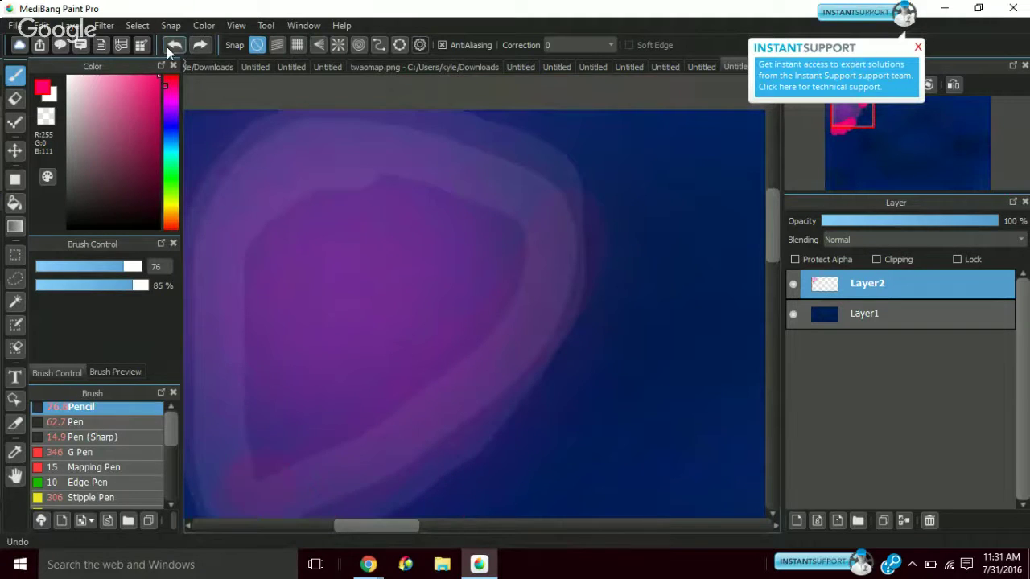
left_click(168, 45)
left_click(168, 47)
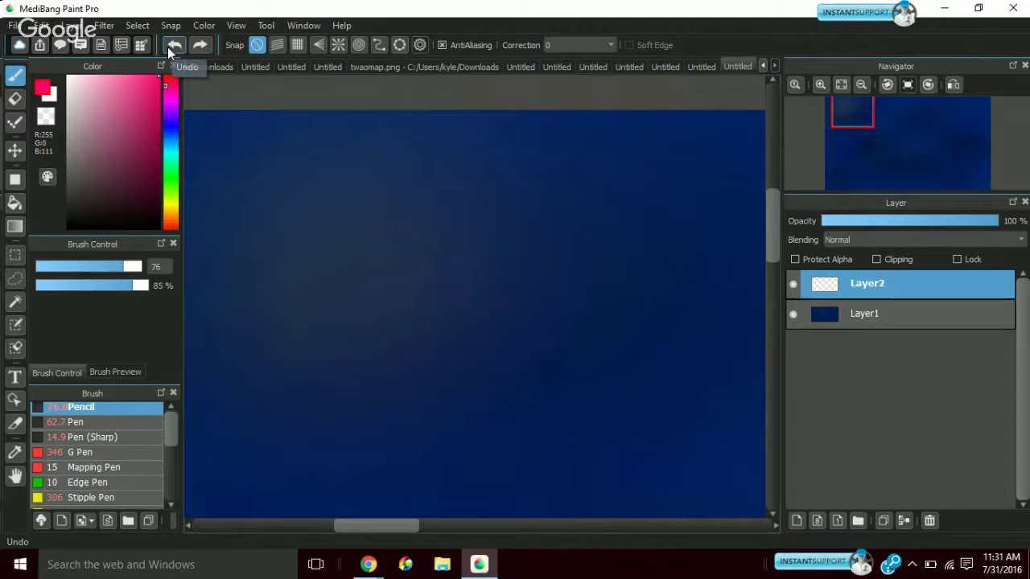
Change the brush colour to pure white
left_click(165, 153)
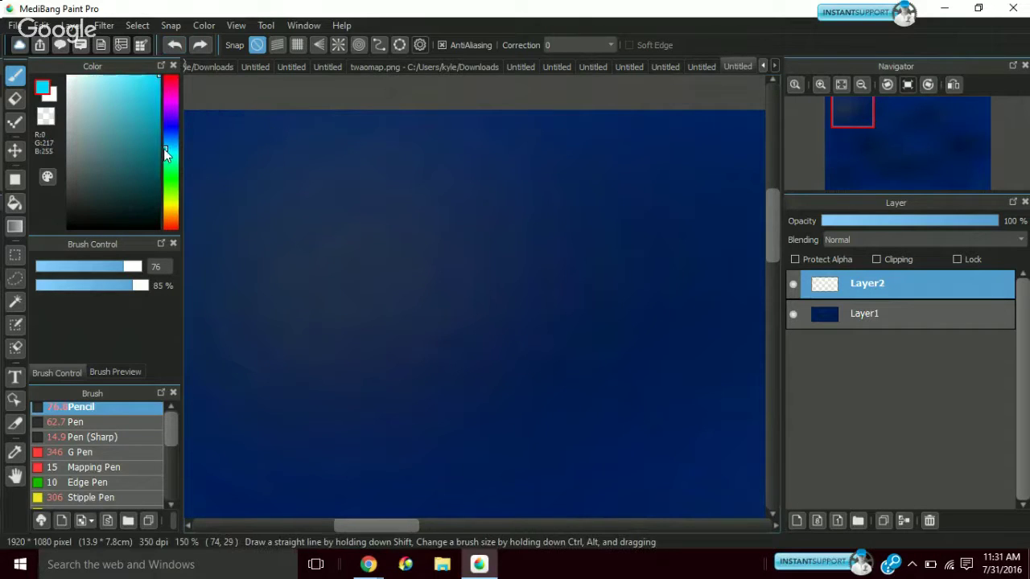
left_click(81, 78)
left_click(67, 77)
left_click(317, 219)
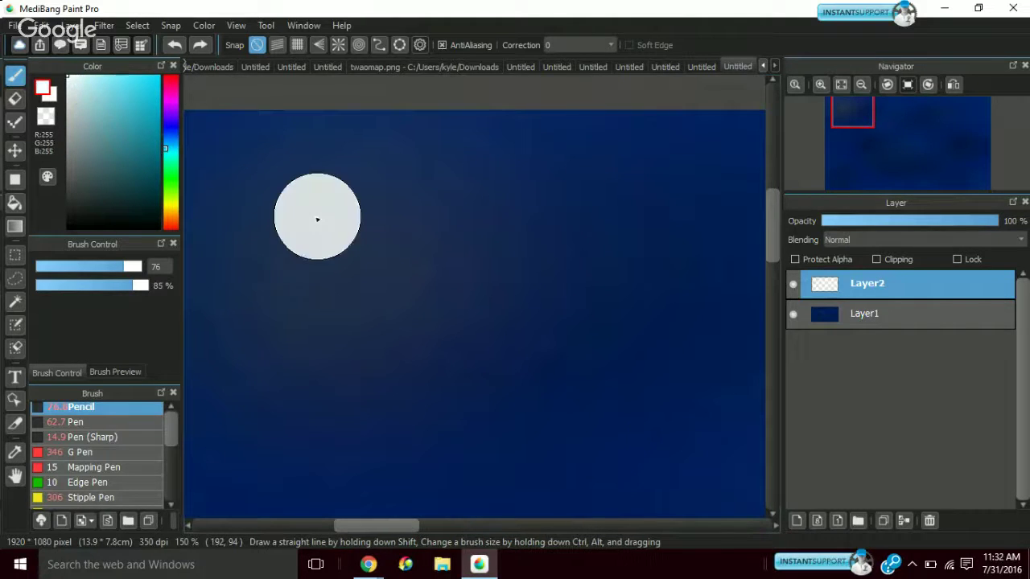
left_click(372, 299)
left_click(172, 45)
left_click(172, 44)
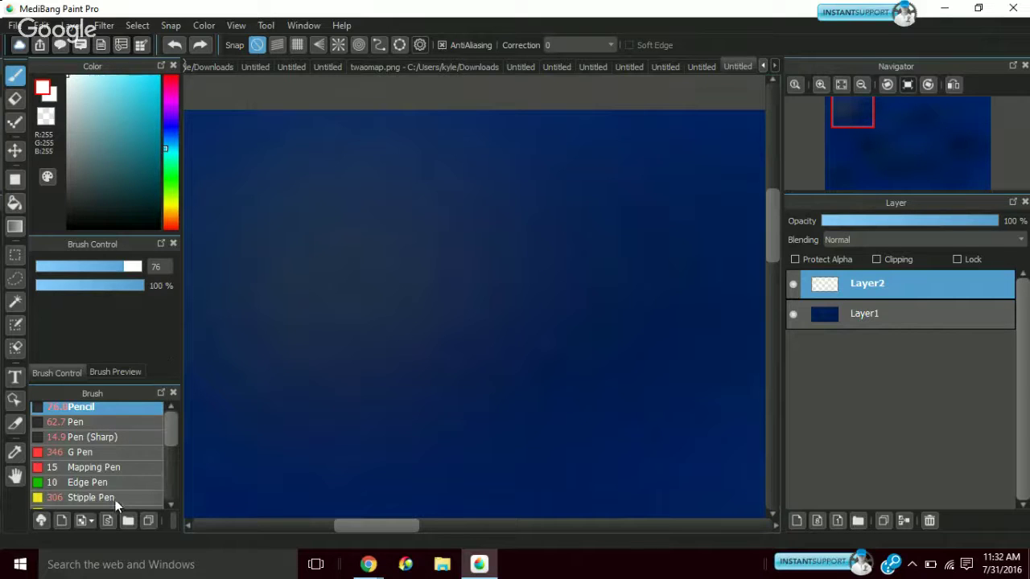
Paint a soft white round glow with the Airbrush near the upper-left corner of the canvas on Layer2
scroll(169, 490, "down", 3)
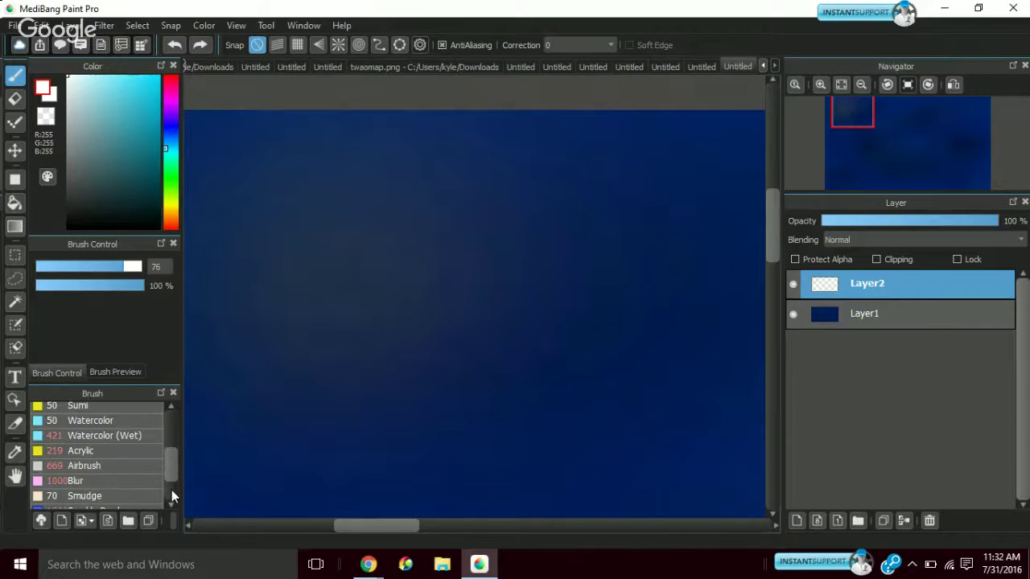
scroll(171, 491, "down", 2)
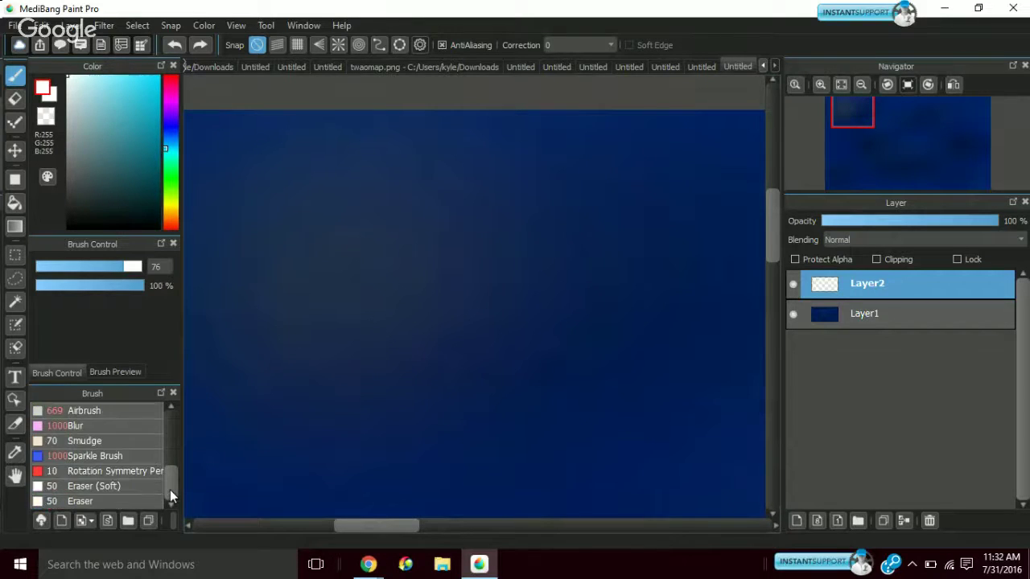
left_click(105, 411)
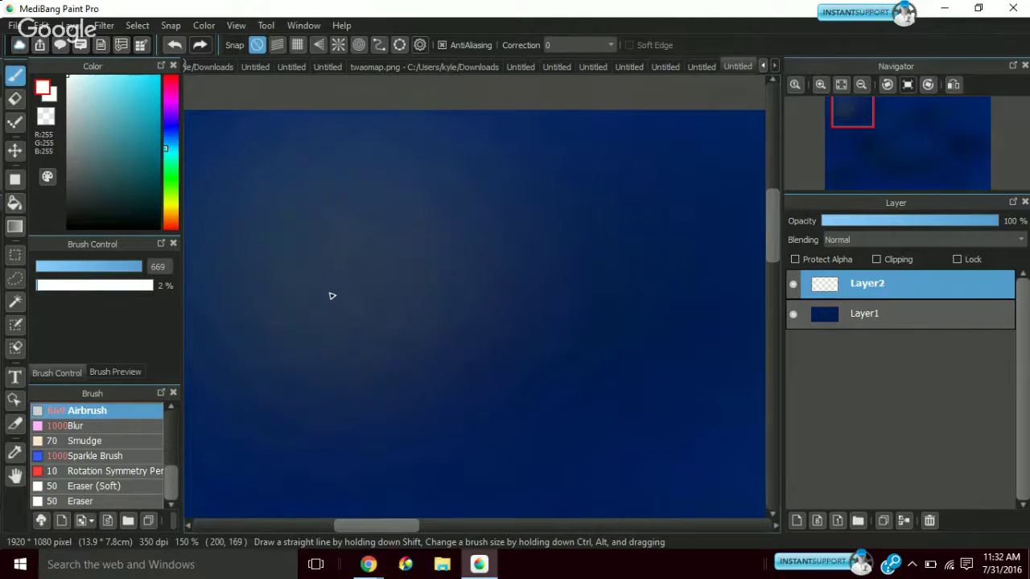
mouse_move(331, 295)
left_mouse_down()
mouse_move(414, 255)
mouse_move(411, 269)
left_mouse_up()
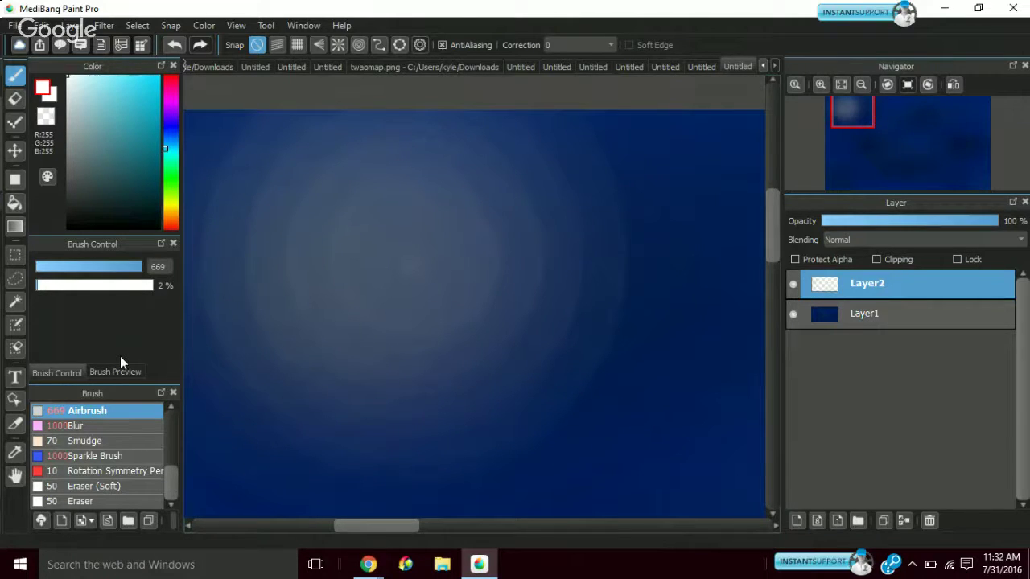
Draw the curved lower-right edge of a jellyfish bell around the glow with the white Pen (Sharp) brush
scroll(166, 426, "up", 3)
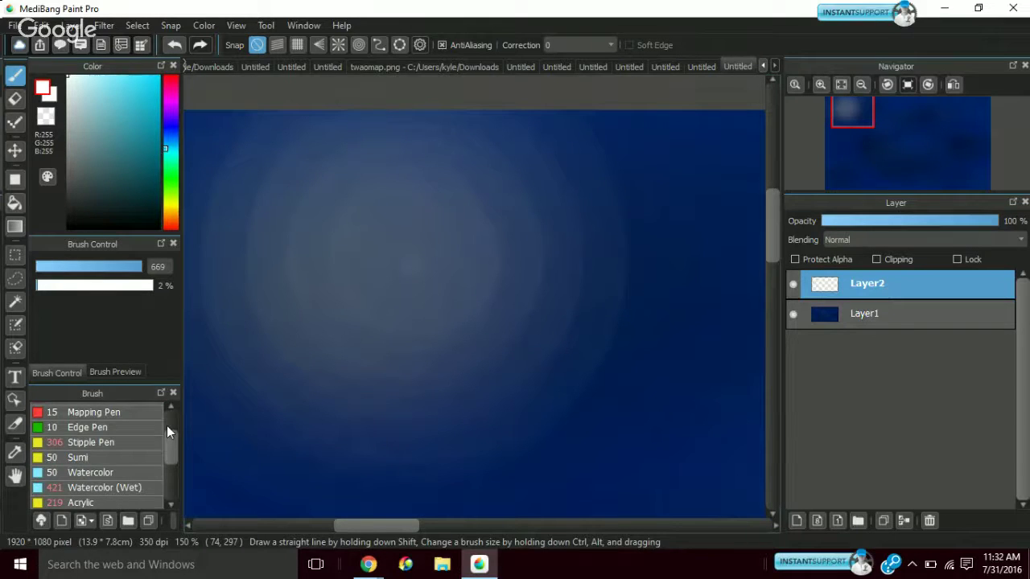
scroll(167, 425, "up", 2)
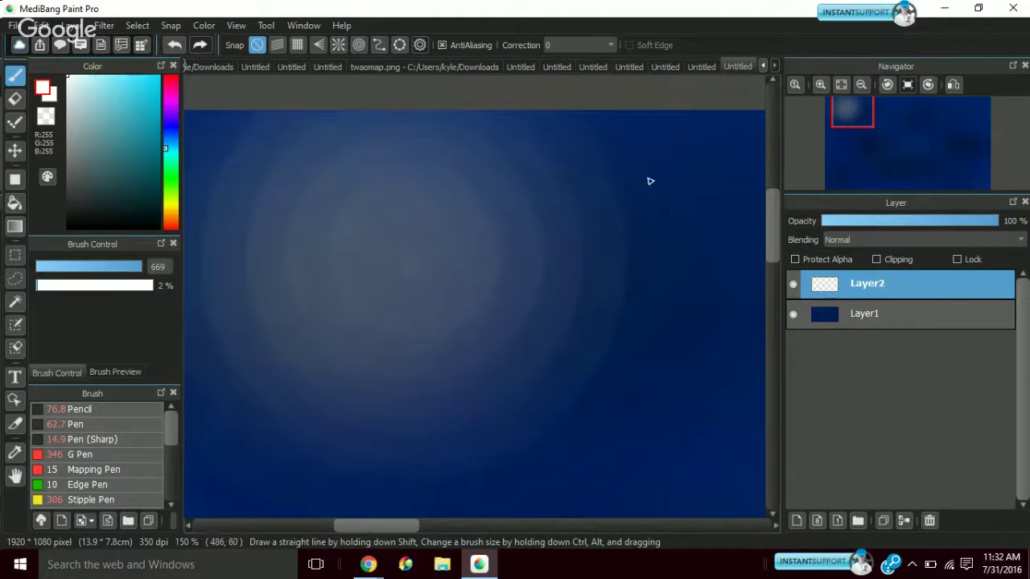
left_click(861, 85)
left_click(859, 84)
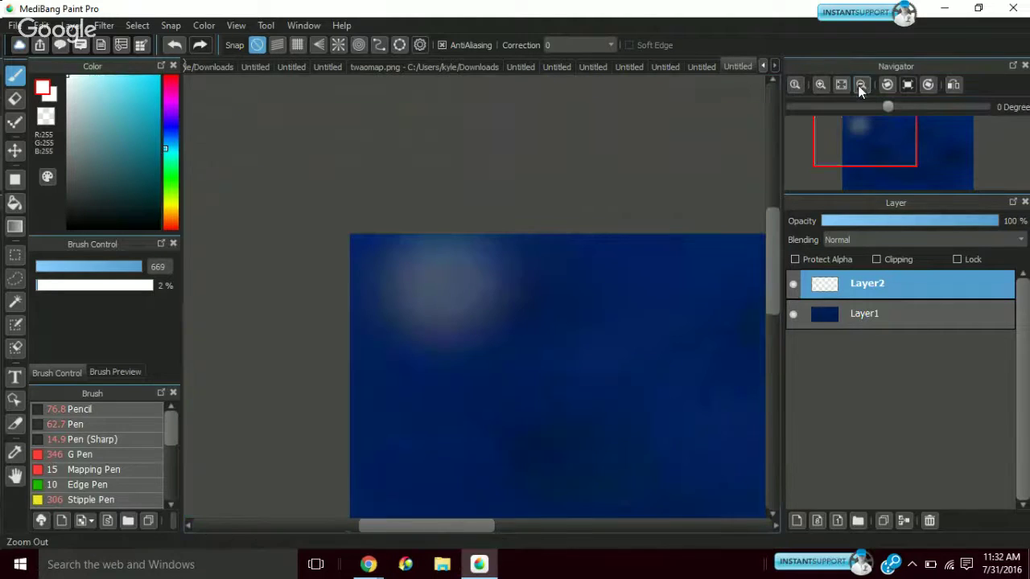
left_click(858, 86)
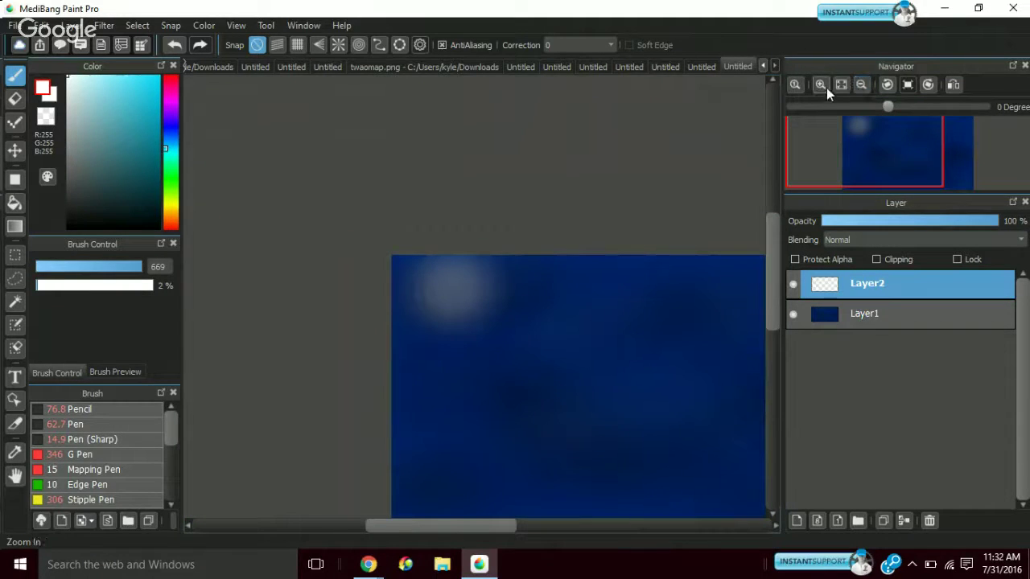
left_click(826, 88)
left_click(828, 89)
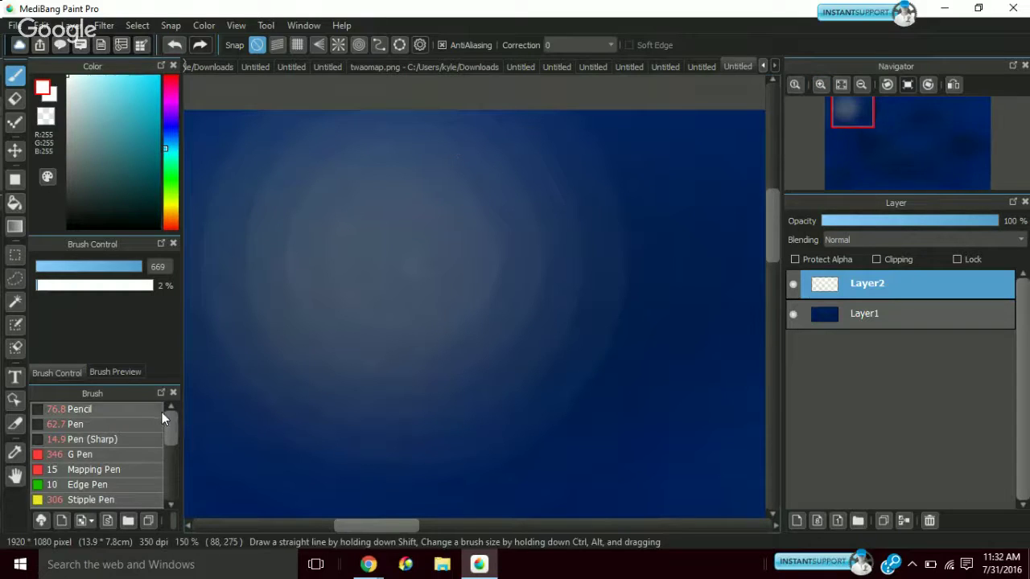
left_click(114, 441)
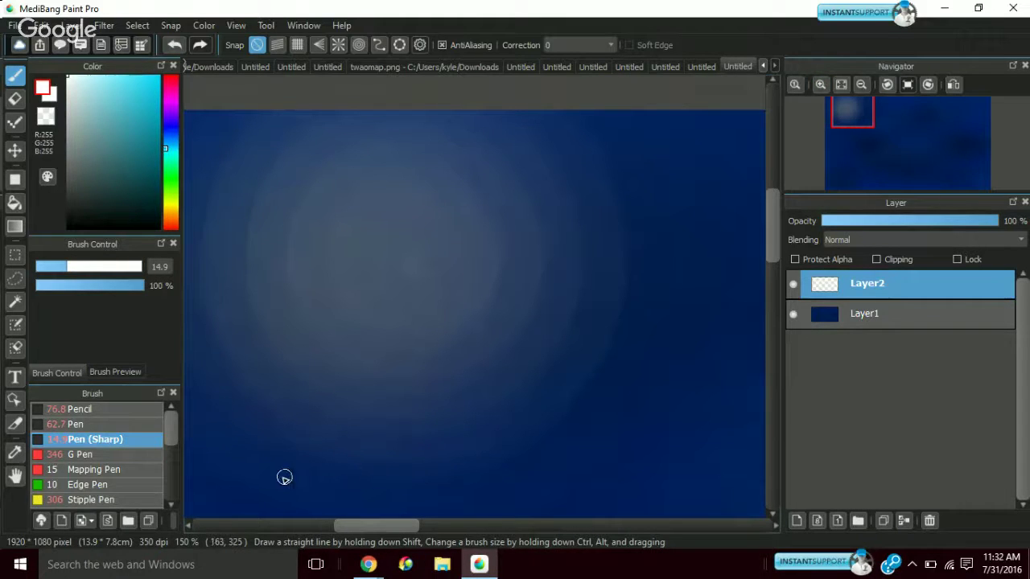
mouse_move(246, 488)
left_mouse_down()
mouse_move(464, 437)
mouse_move(561, 356)
mouse_move(609, 271)
mouse_move(631, 196)
mouse_move(630, 161)
mouse_move(585, 111)
left_mouse_up()
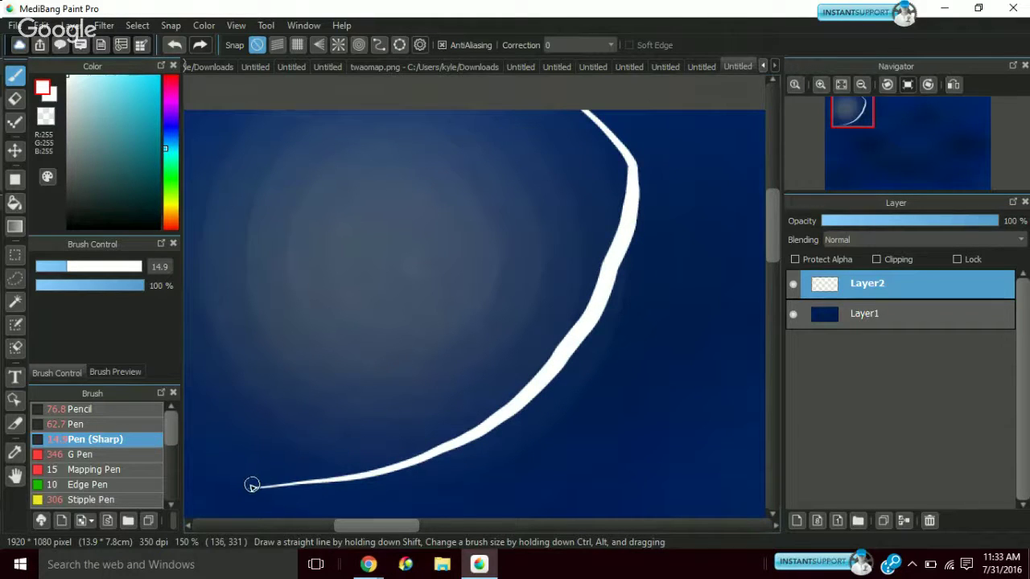
Draw the left edge of the bell outline, curving from its lower tip up to the canvas's top edge
mouse_move(246, 485)
left_mouse_down()
mouse_move(233, 461)
mouse_move(224, 307)
mouse_move(285, 204)
left_mouse_up()
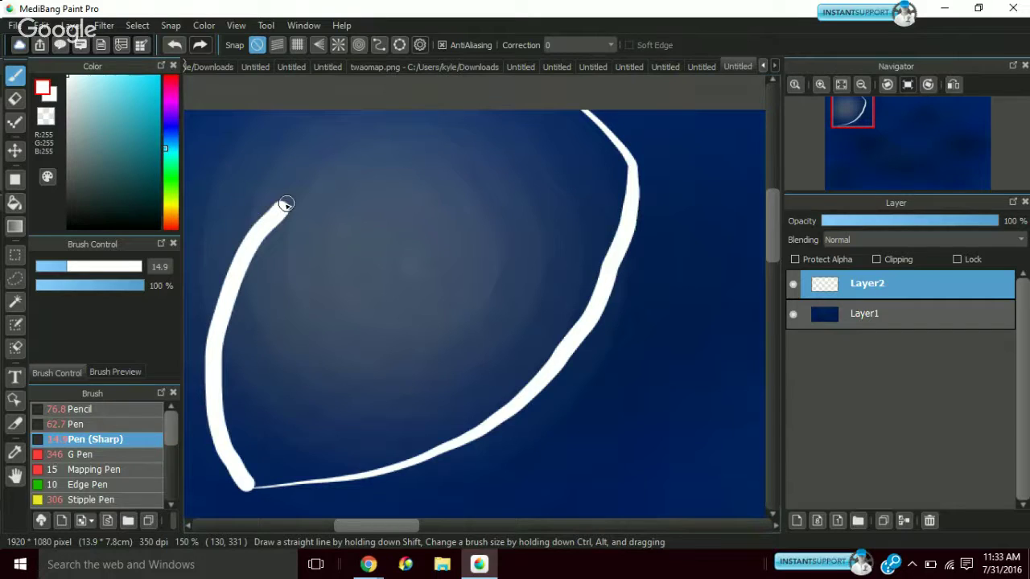
left_click(176, 44)
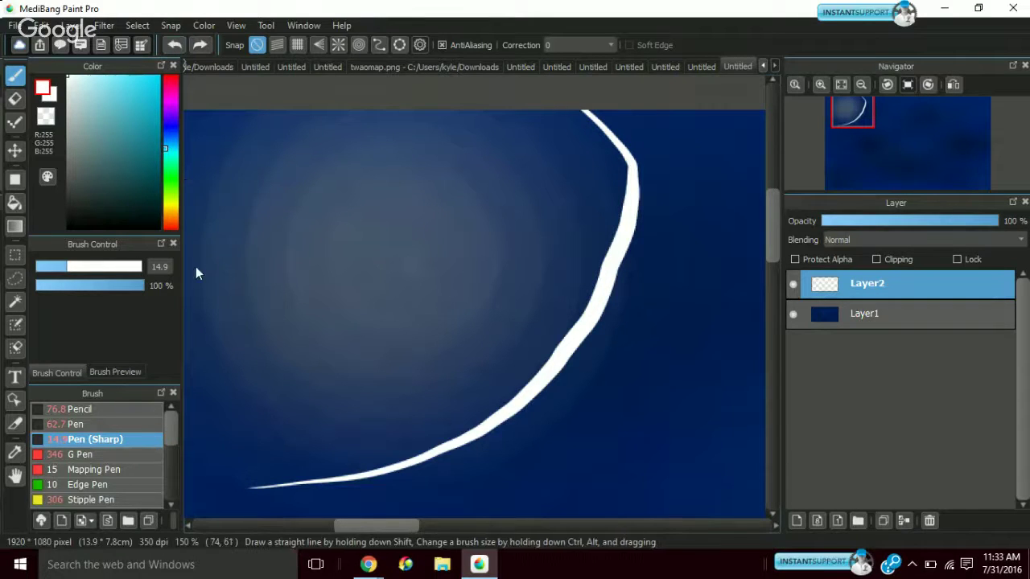
mouse_move(855, 116)
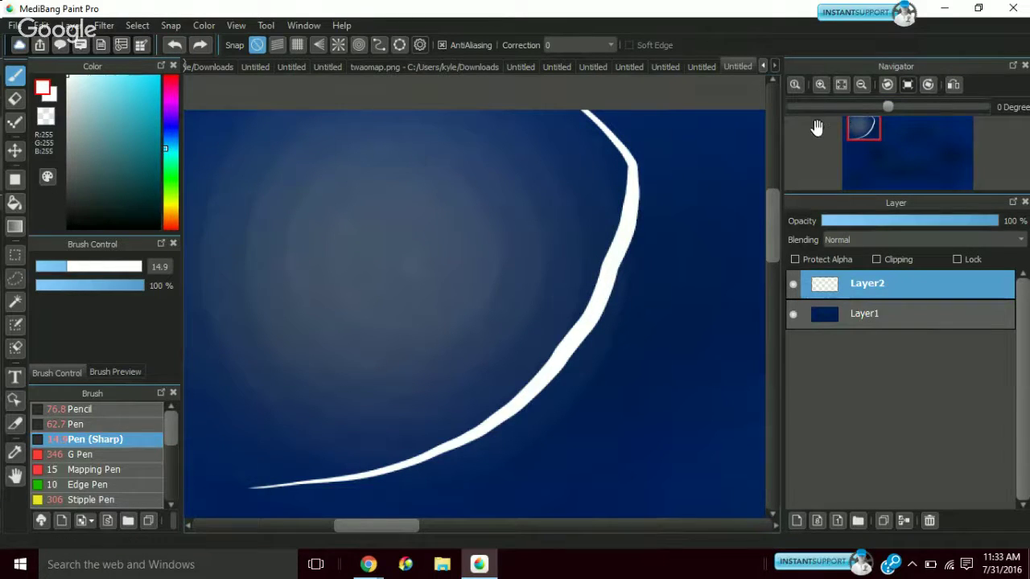
mouse_move(858, 131)
left_mouse_down()
mouse_move(837, 132)
mouse_move(854, 121)
left_mouse_up()
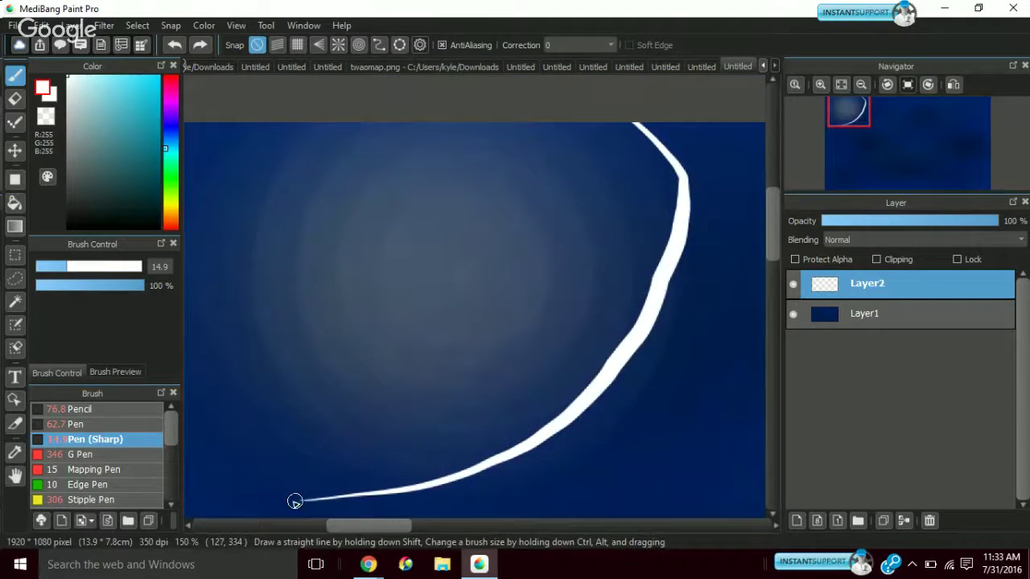
mouse_move(296, 499)
left_mouse_down()
mouse_move(276, 470)
mouse_move(247, 316)
mouse_move(284, 202)
mouse_move(345, 140)
mouse_move(492, 111)
left_mouse_up()
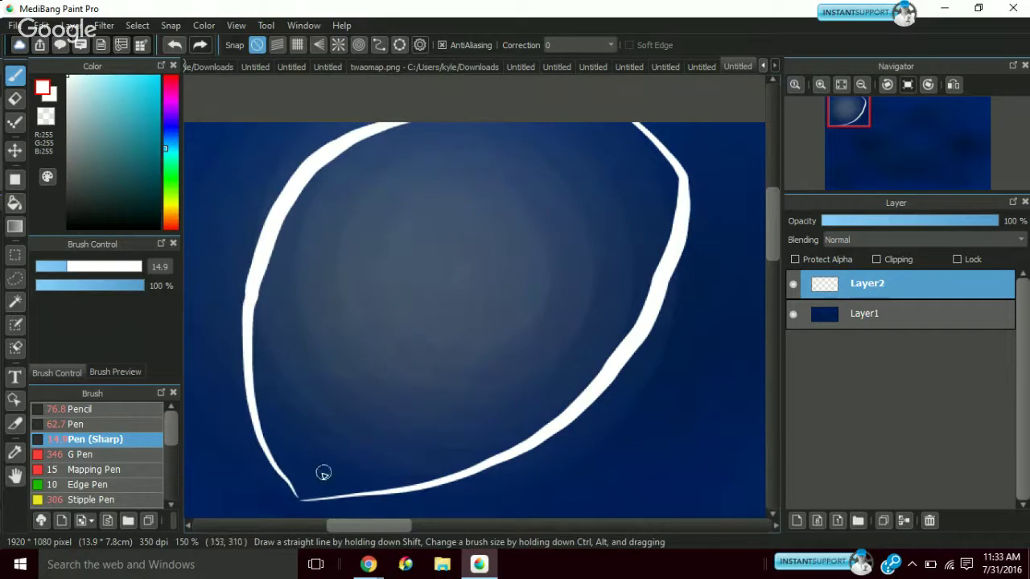
Thicken the lower-left edge of the bell outline with overlapping white strokes down to the lower tip
mouse_move(292, 487)
left_mouse_down()
mouse_move(327, 499)
mouse_move(271, 450)
mouse_move(253, 386)
left_mouse_up()
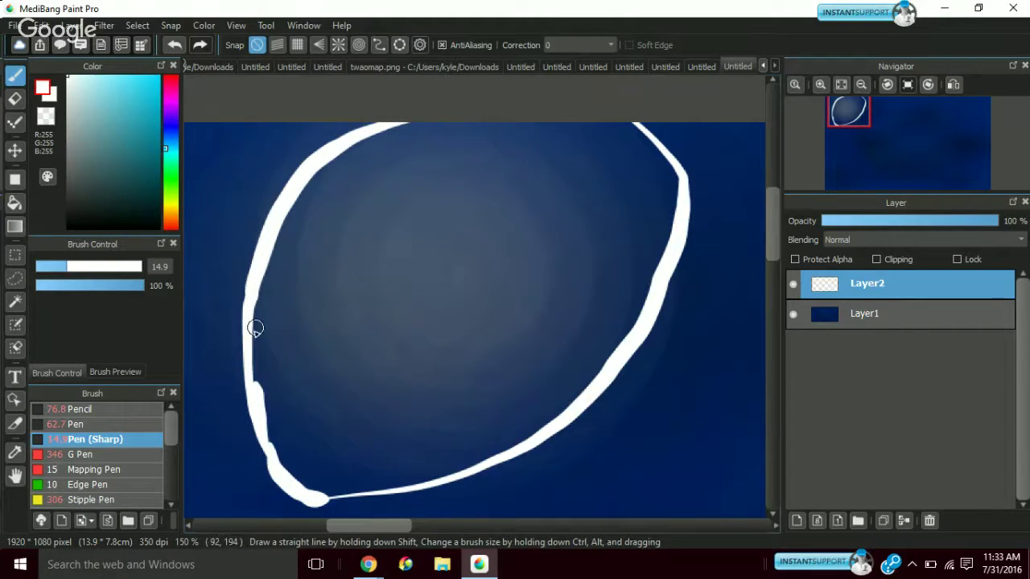
left_click_drag(255, 281, 250, 426)
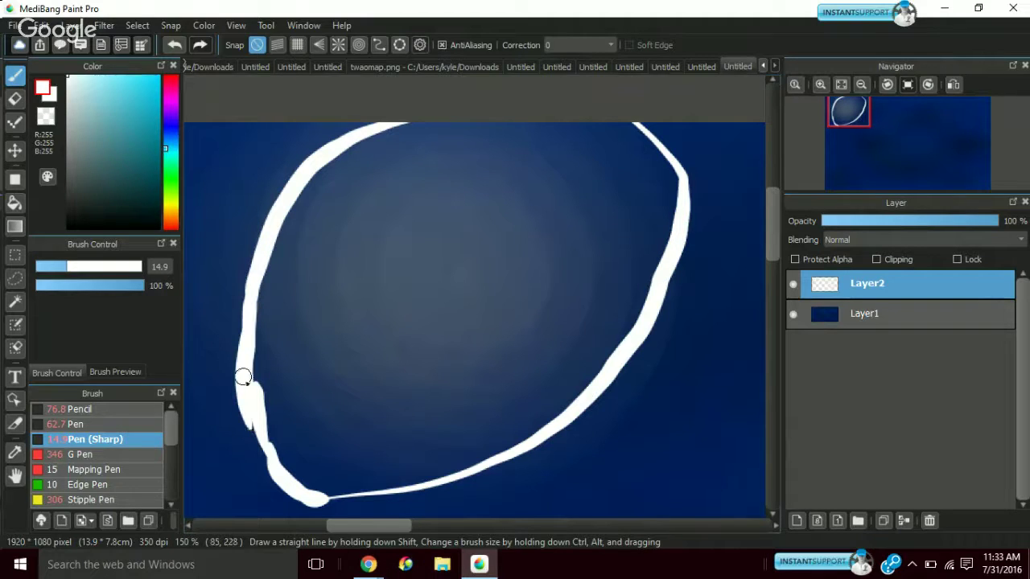
left_click_drag(242, 375, 274, 513)
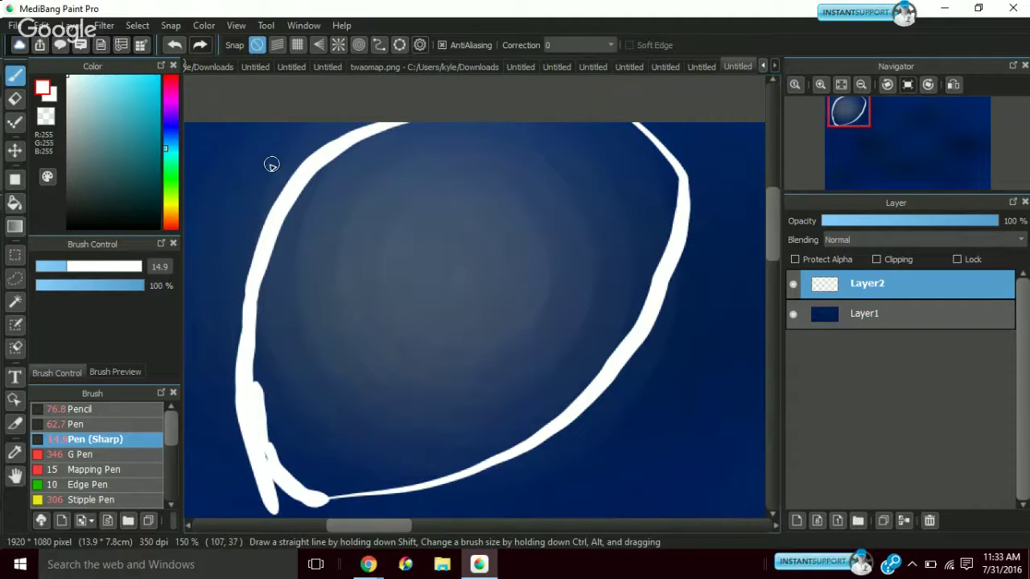
left_click(175, 45)
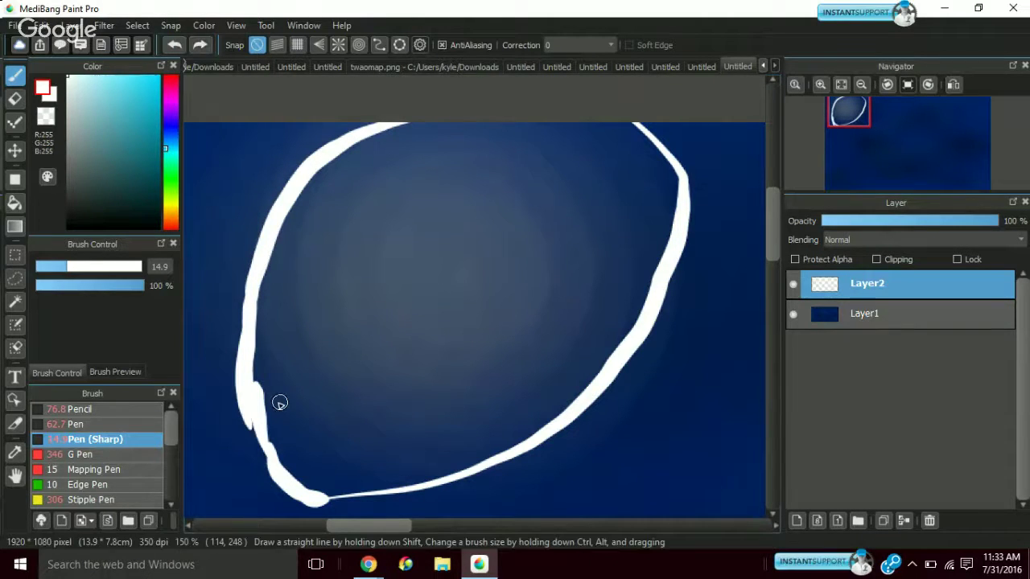
left_click_drag(246, 396, 271, 472)
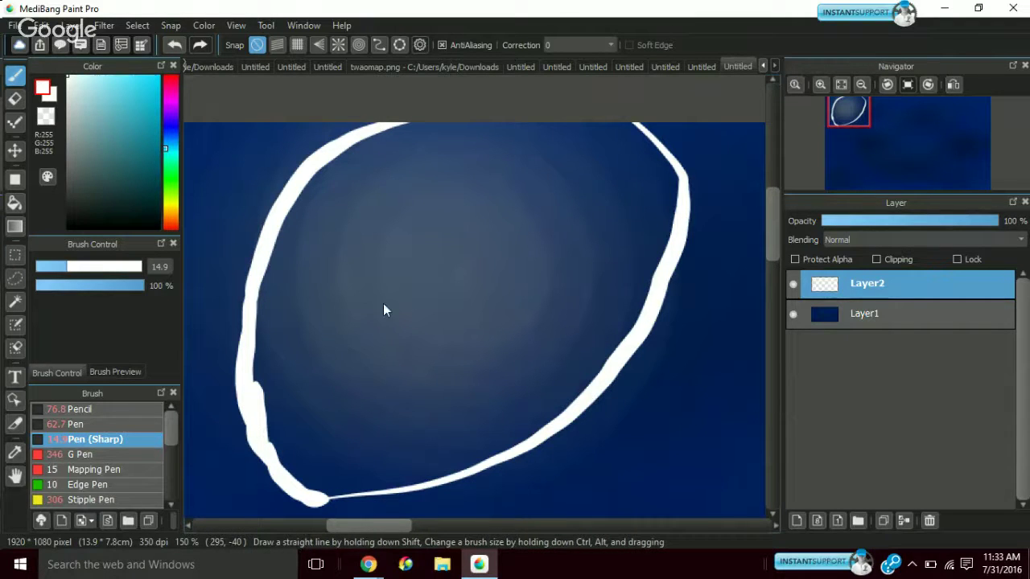
mouse_move(258, 391)
left_mouse_down()
mouse_move(326, 501)
mouse_move(249, 404)
mouse_move(298, 480)
left_mouse_up()
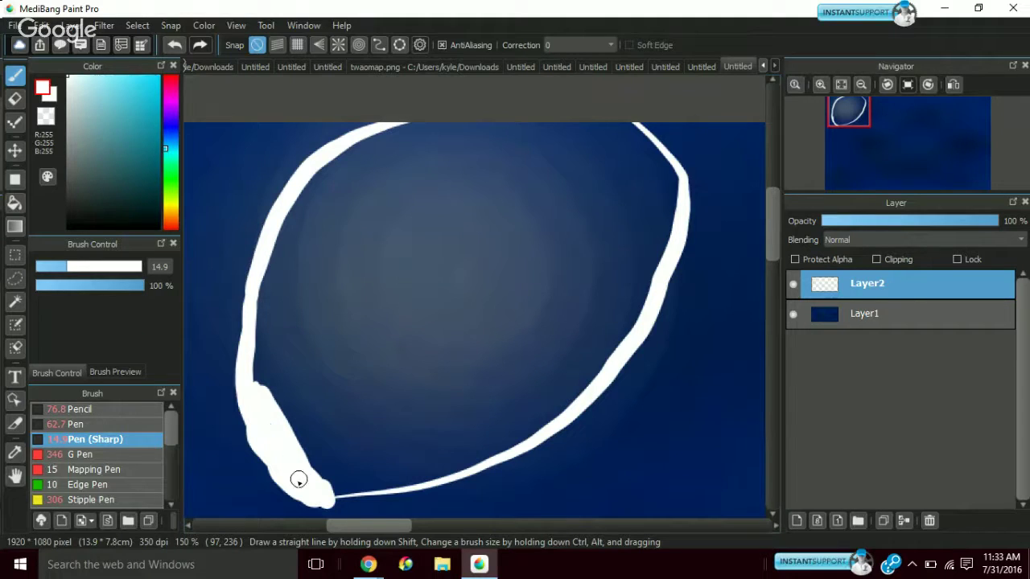
mouse_move(247, 391)
left_mouse_down()
mouse_move(254, 299)
mouse_move(280, 423)
mouse_move(257, 266)
left_mouse_up()
key("ctrl+z")
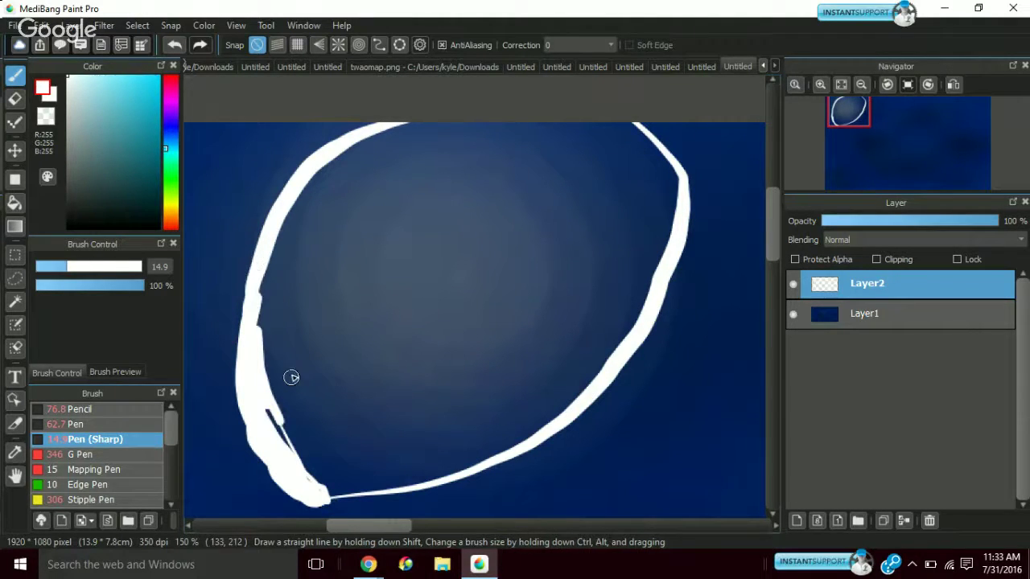
mouse_move(260, 398)
left_mouse_down()
mouse_move(317, 491)
mouse_move(252, 292)
mouse_move(257, 271)
mouse_move(253, 341)
left_mouse_up()
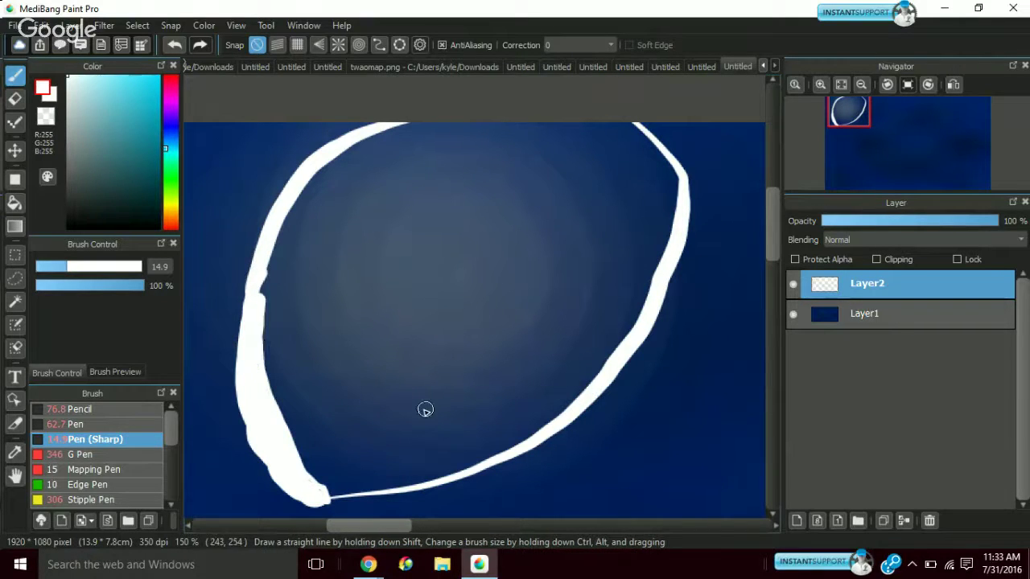
Draw four petal-like loops inside the lower-right part of the bell
mouse_move(478, 378)
left_mouse_down()
mouse_move(401, 423)
mouse_move(451, 419)
mouse_move(510, 343)
mouse_move(514, 372)
mouse_move(487, 374)
mouse_move(491, 335)
mouse_move(534, 302)
mouse_move(493, 347)
mouse_move(417, 384)
mouse_move(466, 364)
left_mouse_up()
key("ctrl+z")
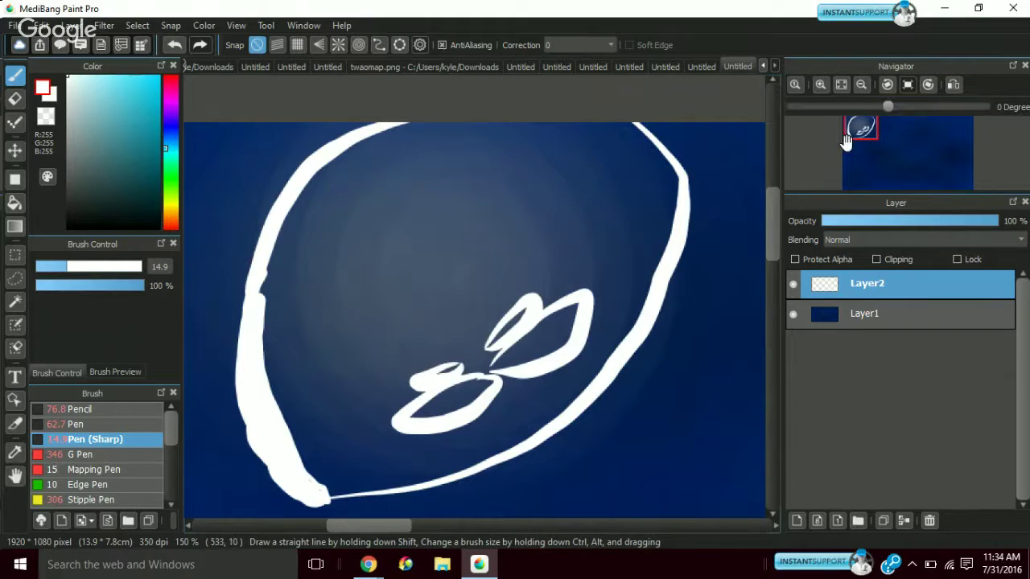
Draw a curved white tentacle hanging down from the lower tip of the bell
mouse_move(856, 127)
left_mouse_down()
mouse_move(847, 147)
mouse_move(857, 142)
left_mouse_up()
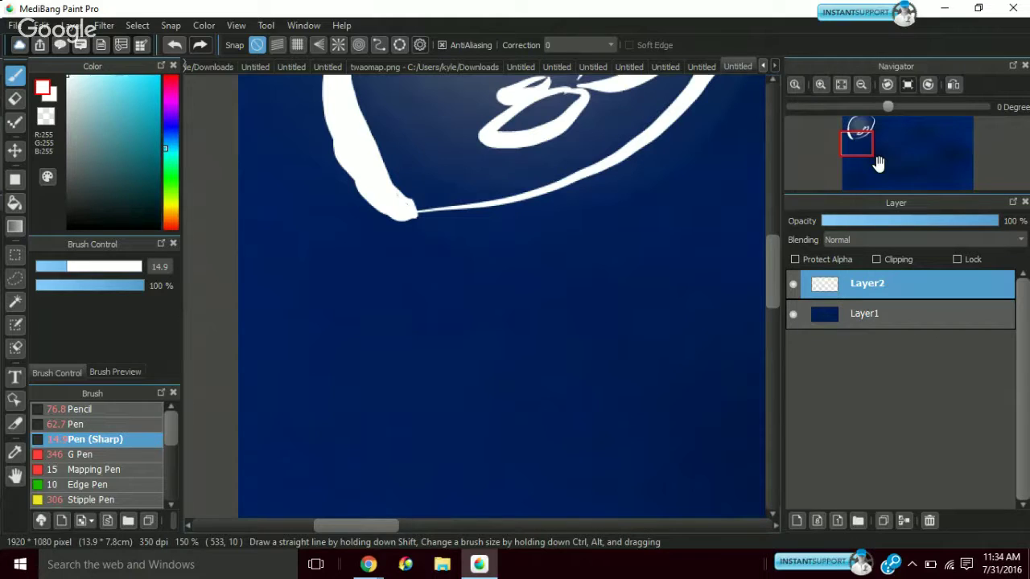
left_click(861, 87)
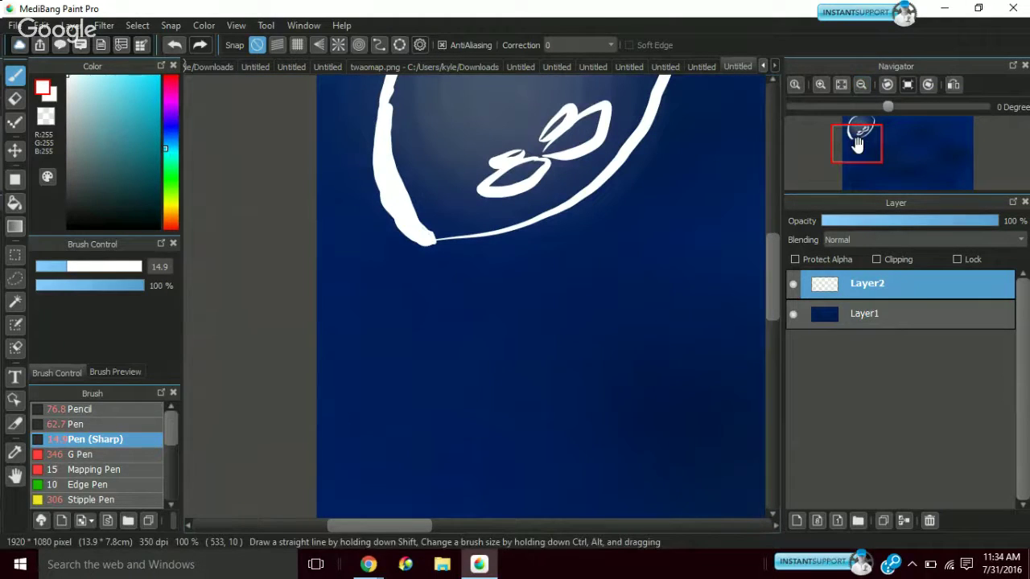
left_click_drag(857, 143, 852, 123)
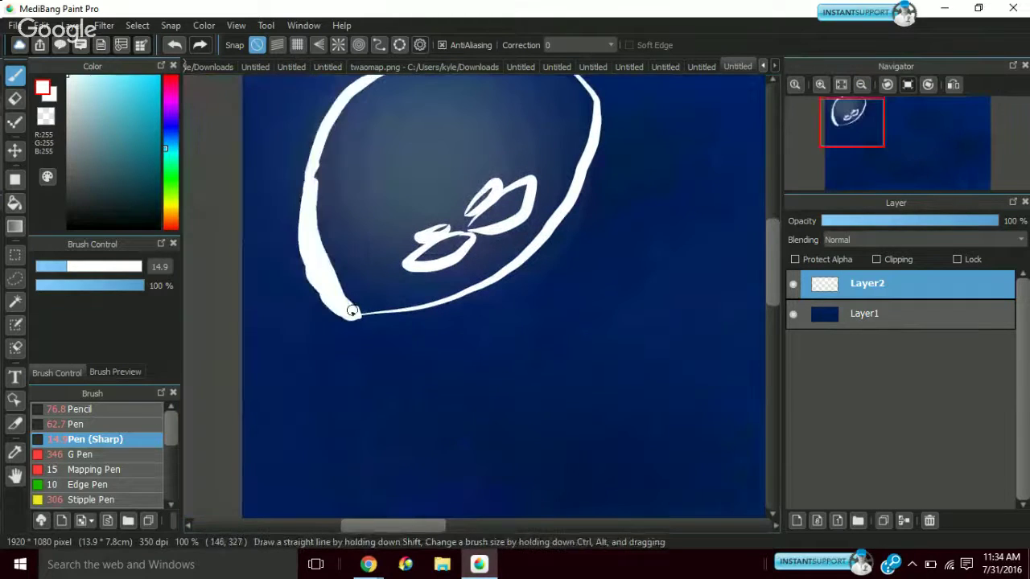
mouse_move(352, 311)
left_mouse_down()
mouse_move(419, 394)
mouse_move(402, 487)
left_mouse_up()
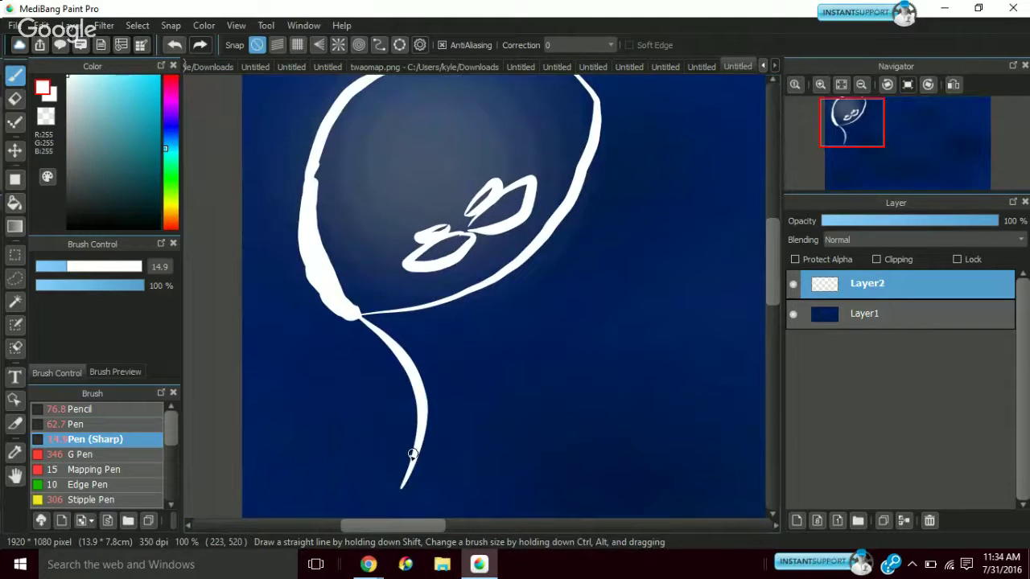
left_click_drag(422, 420, 406, 518)
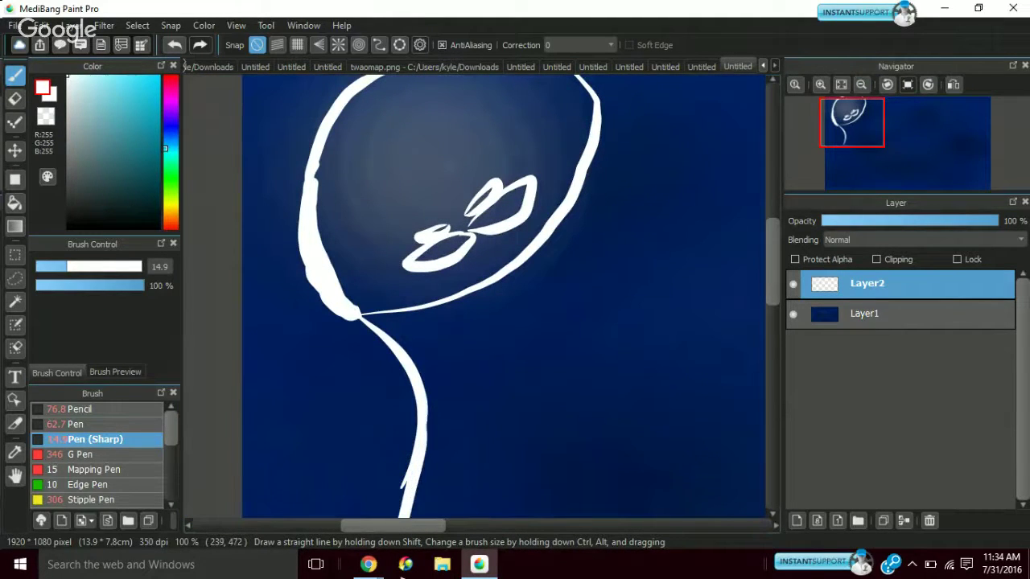
Draw a wavy white tentacle extending rightward from the right corner of the bell
mouse_move(851, 128)
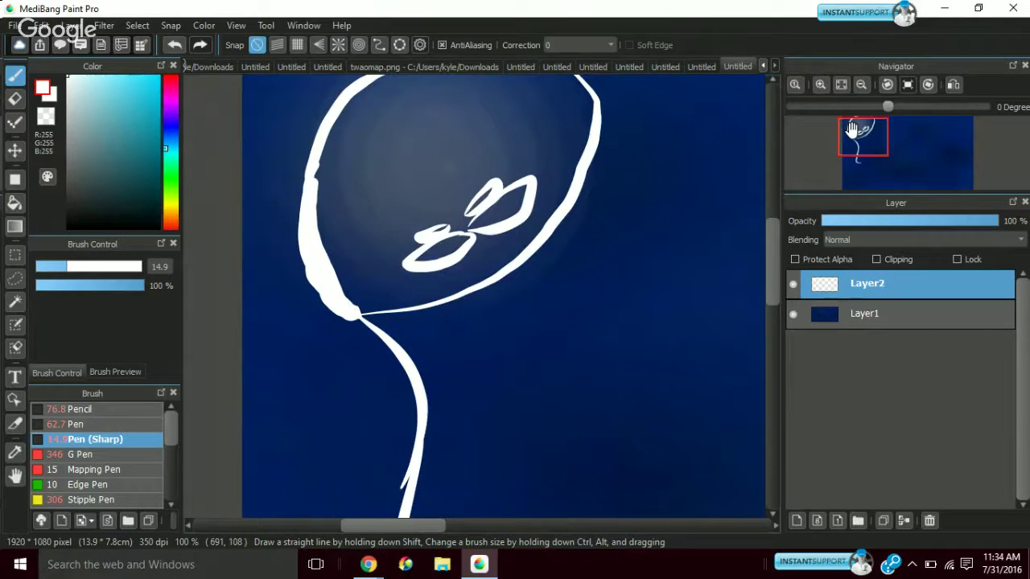
left_click_drag(851, 128, 861, 126)
mouse_move(492, 146)
left_mouse_down()
mouse_move(513, 173)
mouse_move(764, 237)
left_mouse_up()
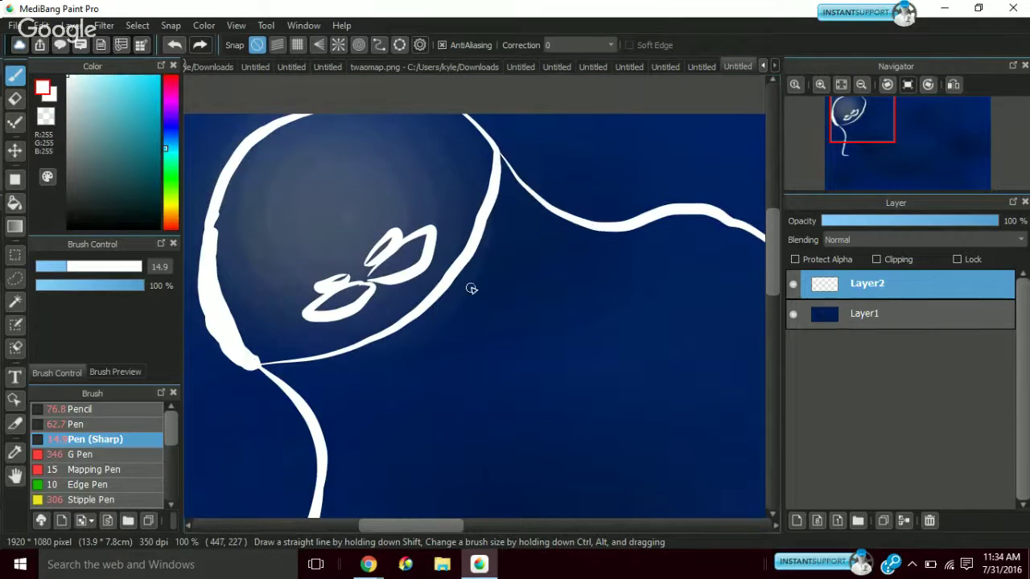
mouse_move(450, 284)
left_mouse_down()
mouse_move(476, 284)
mouse_move(441, 291)
left_mouse_up()
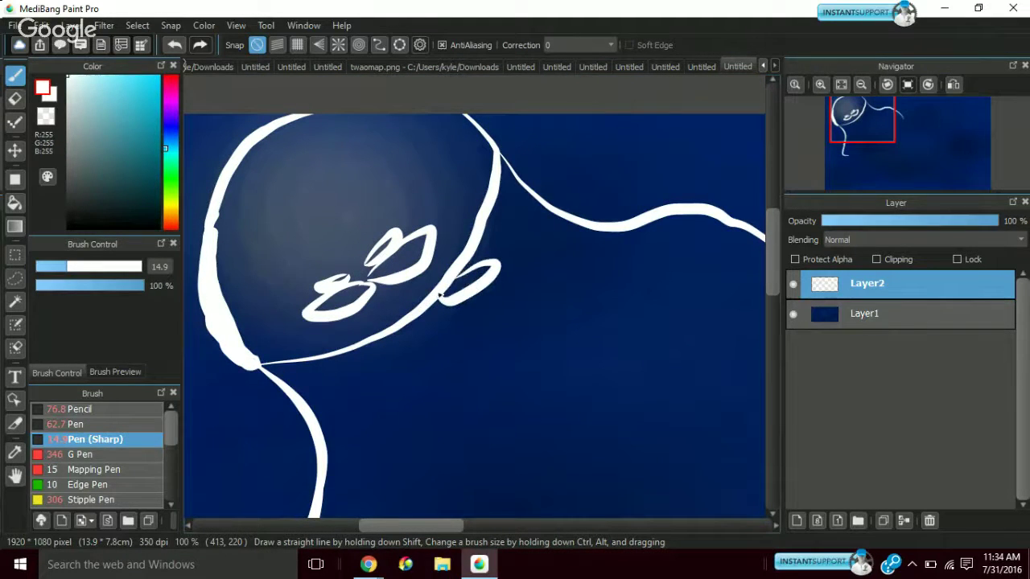
left_click(176, 44)
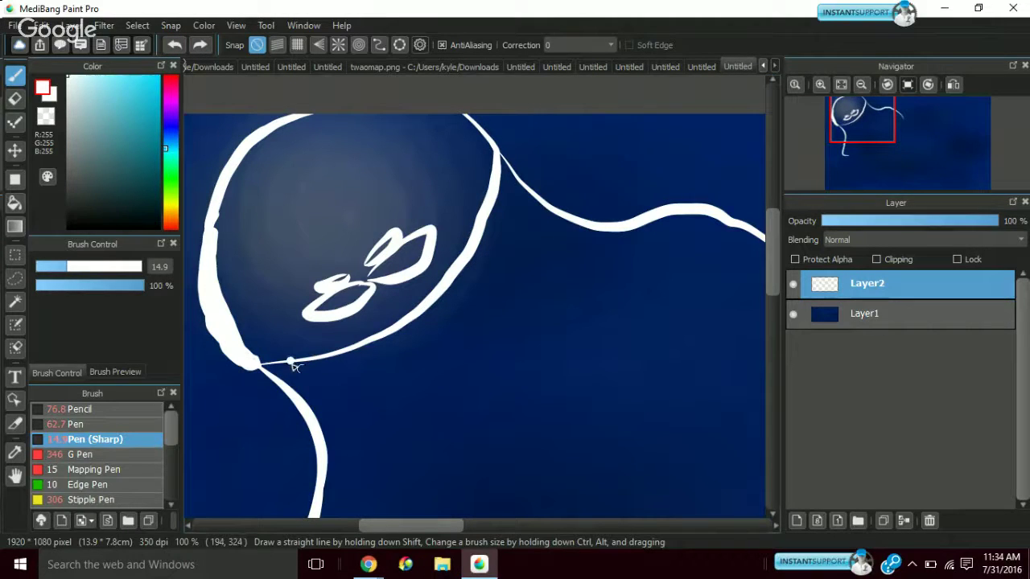
left_click(862, 140)
left_click_drag(862, 140, 865, 145)
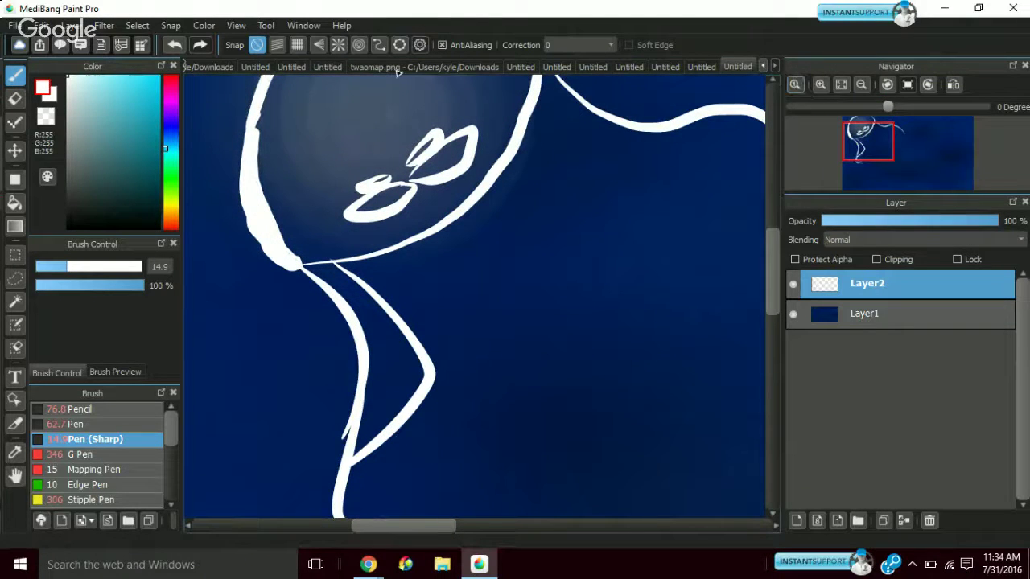
left_click(173, 44)
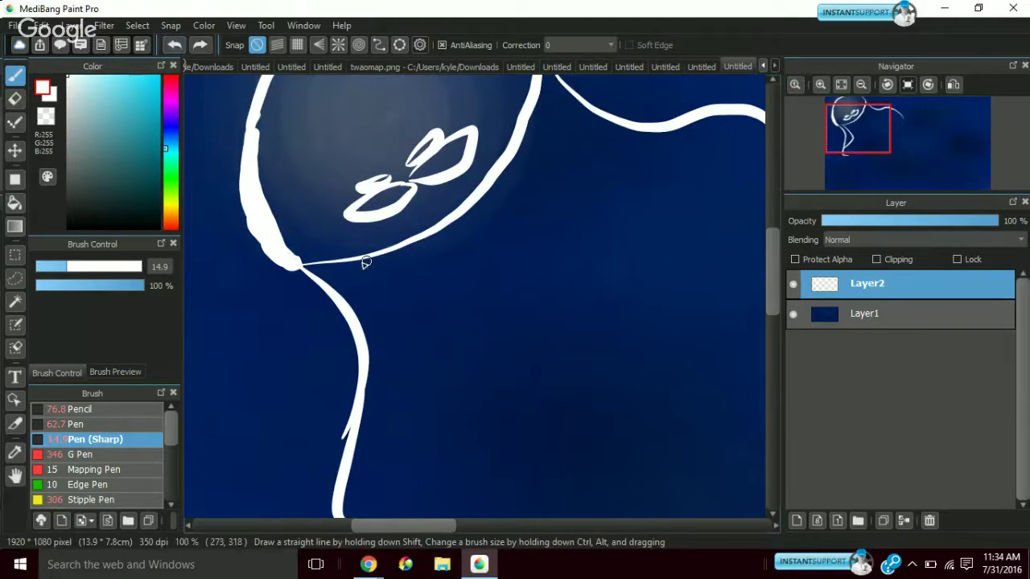
mouse_move(330, 263)
left_mouse_down()
mouse_move(454, 414)
mouse_move(435, 516)
left_mouse_up()
left_click(174, 46)
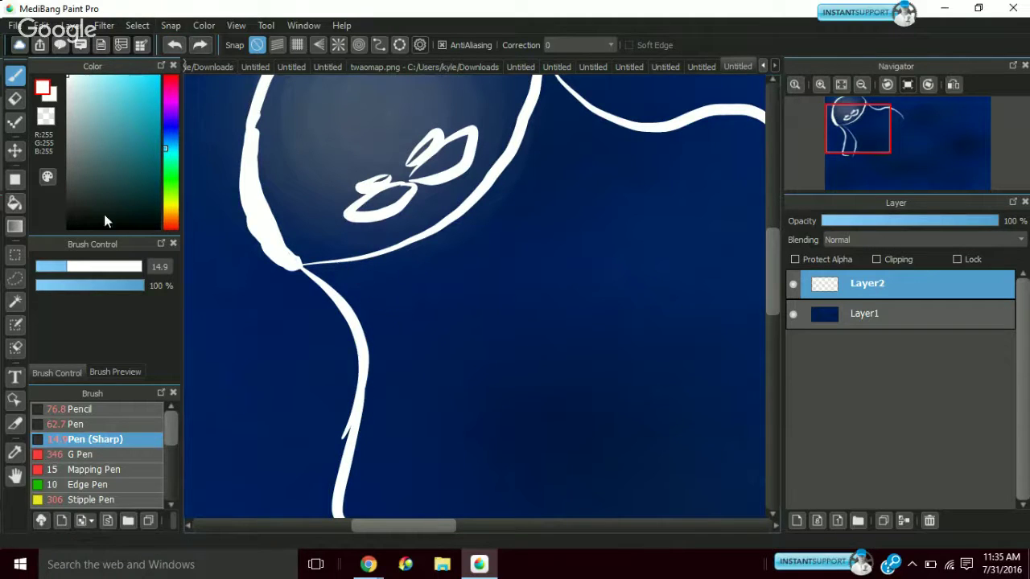
left_click_drag(66, 267, 141, 256)
mouse_move(361, 279)
left_mouse_down()
mouse_move(373, 419)
mouse_move(345, 523)
left_mouse_up()
key("ctrl+z")
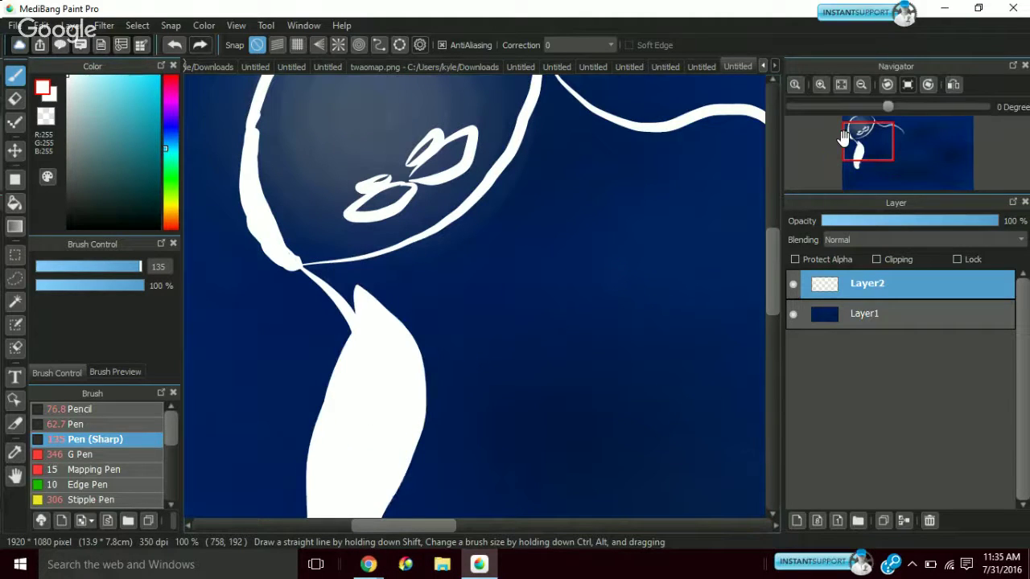
left_click_drag(844, 137, 816, 130)
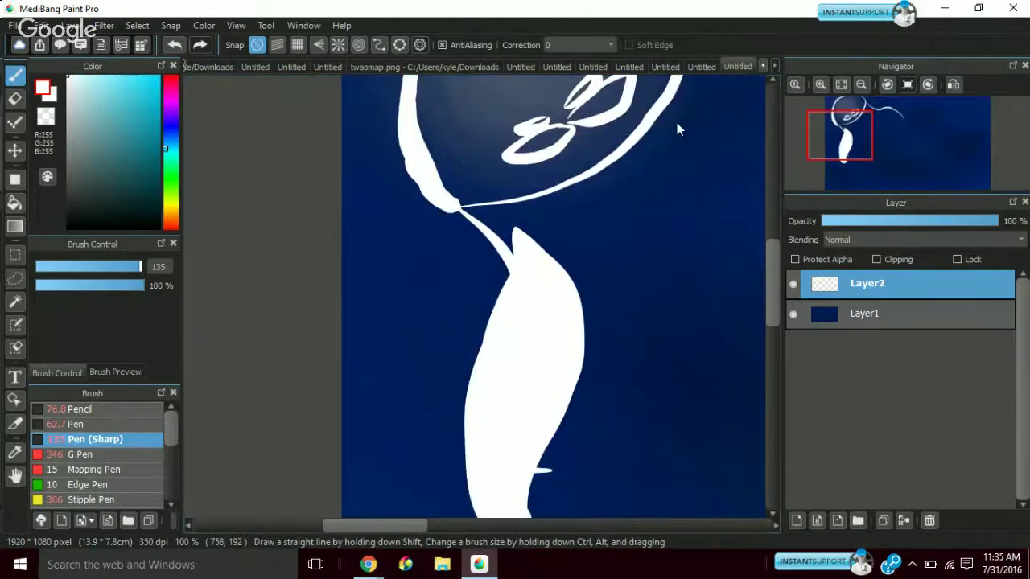
left_click(174, 45)
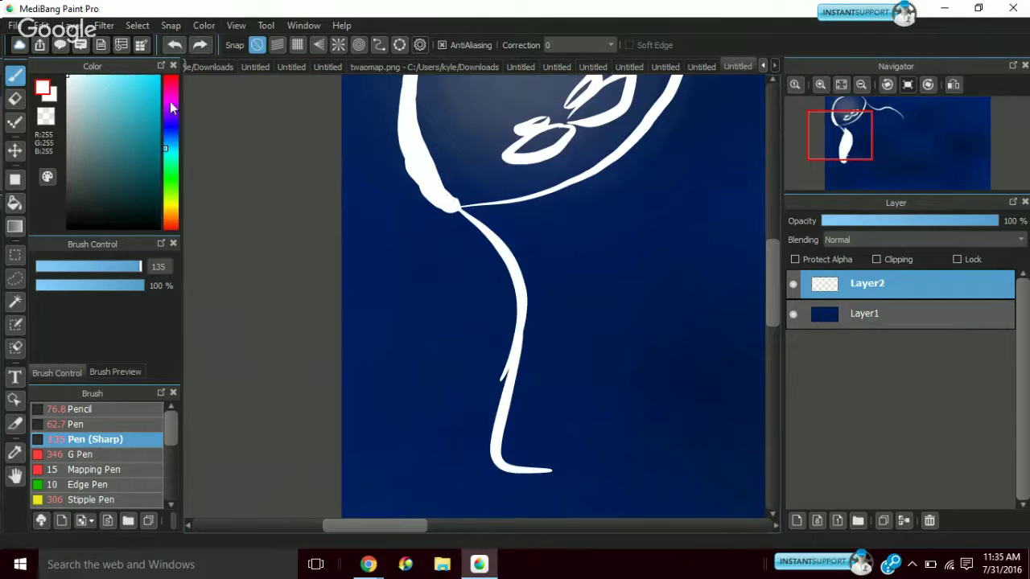
Set the brush size to 28 and thicken the tentacle hanging from the bell's lower tip with overlapping white strokes
left_click(93, 266)
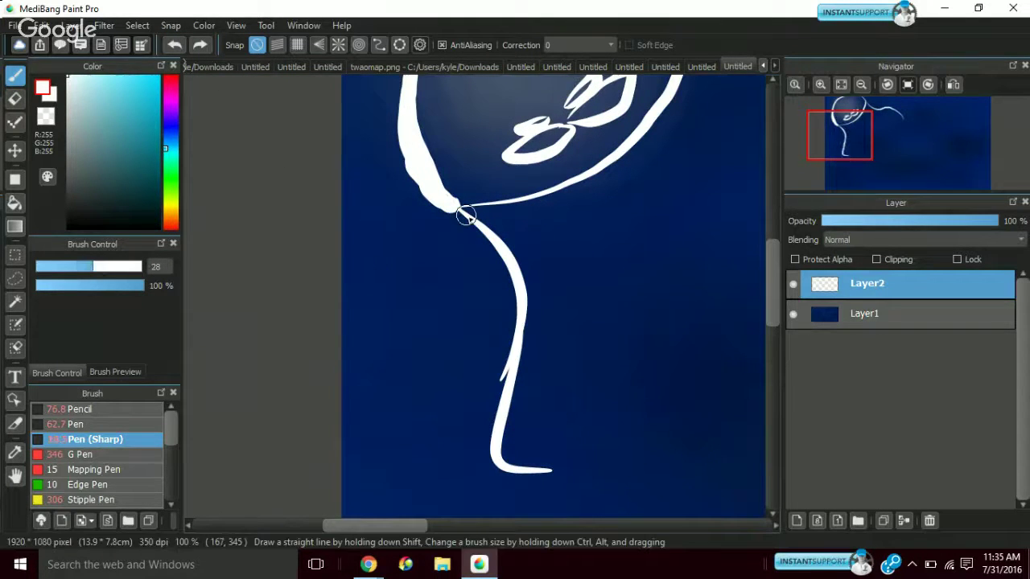
mouse_move(459, 215)
left_mouse_down()
mouse_move(507, 309)
mouse_move(496, 432)
mouse_move(541, 476)
left_mouse_up()
left_click_drag(506, 267, 512, 371)
Draw two more curved white tentacles hanging side by side from the bell's lower edge
left_click_drag(524, 202, 589, 429)
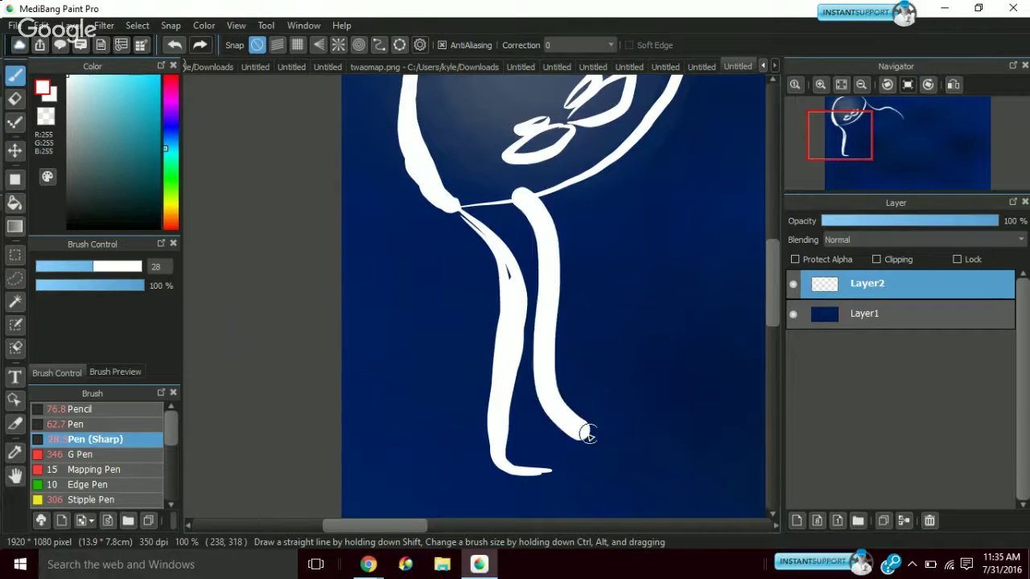
mouse_move(569, 179)
left_mouse_down()
mouse_move(592, 204)
mouse_move(669, 404)
left_mouse_up()
left_click(828, 191)
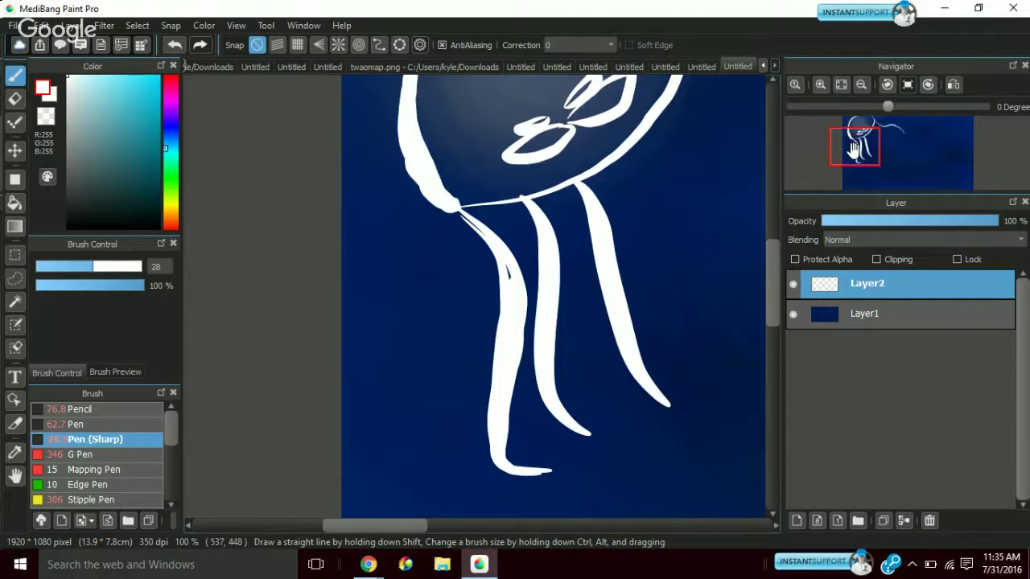
Draw white tentacles sweeping down to the right from the bell's right edge, two sharing one base and one starting lower
mouse_move(855, 151)
left_mouse_down()
mouse_move(890, 151)
mouse_move(875, 139)
left_mouse_up()
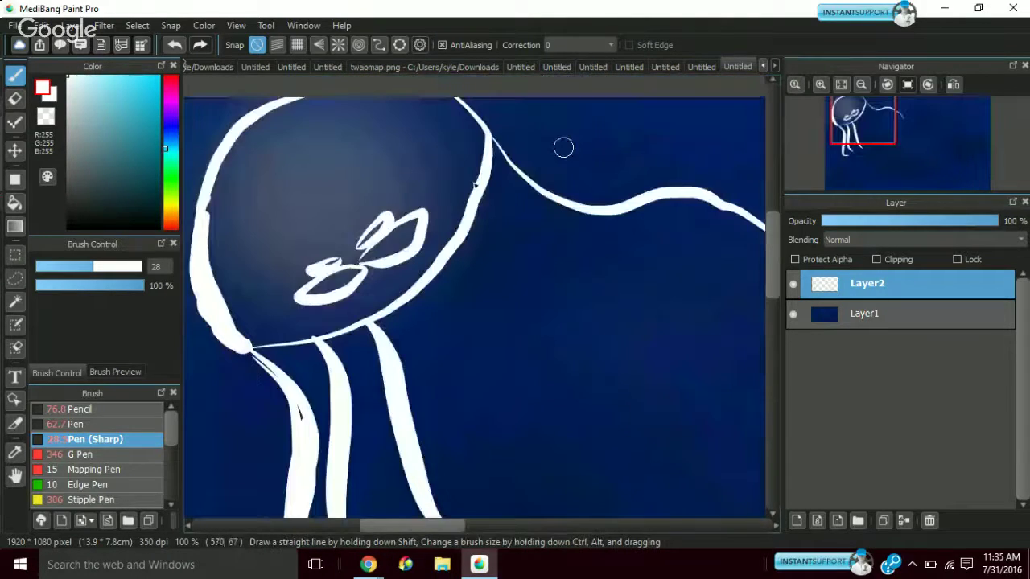
left_click_drag(483, 212, 658, 283)
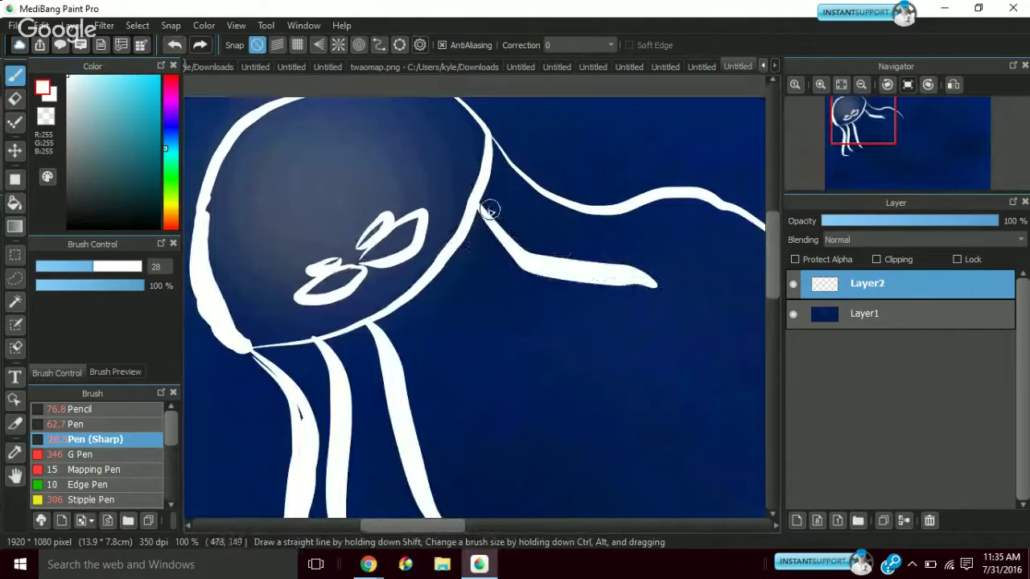
mouse_move(488, 211)
left_mouse_down()
mouse_move(574, 286)
mouse_move(768, 393)
left_mouse_up()
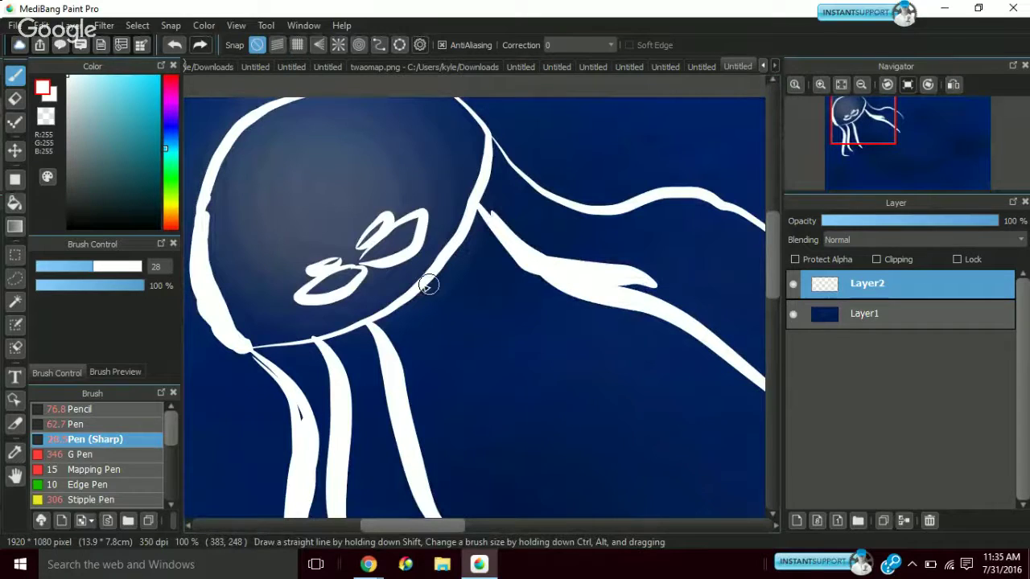
mouse_move(429, 285)
left_mouse_down()
mouse_move(587, 424)
mouse_move(730, 490)
left_mouse_up()
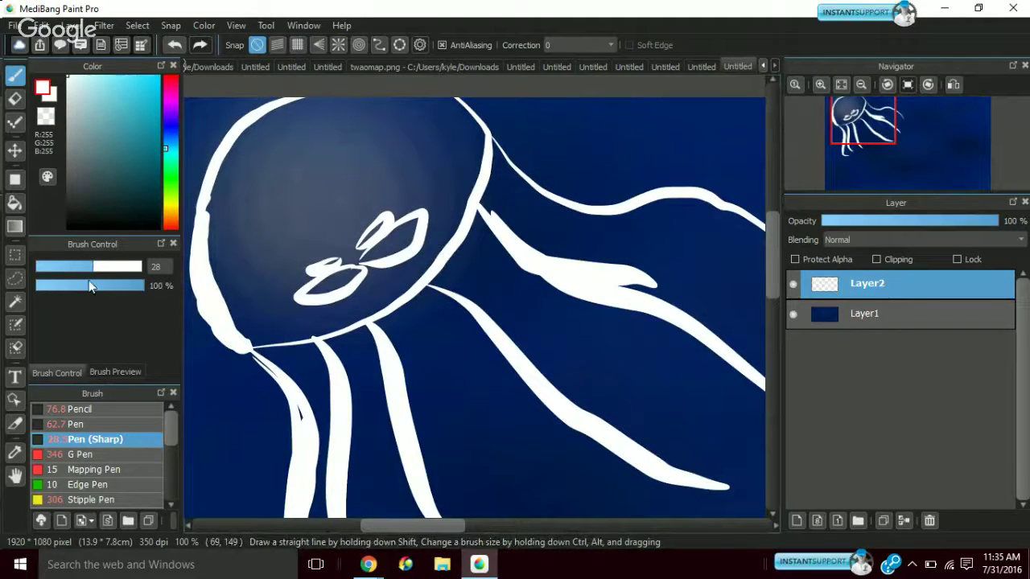
Dab translucent white spots at the base of the lower-right tentacle with Pen (Sharp) at size 48 and 40% opacity
left_click_drag(88, 284, 81, 284)
left_click_drag(472, 294, 472, 295)
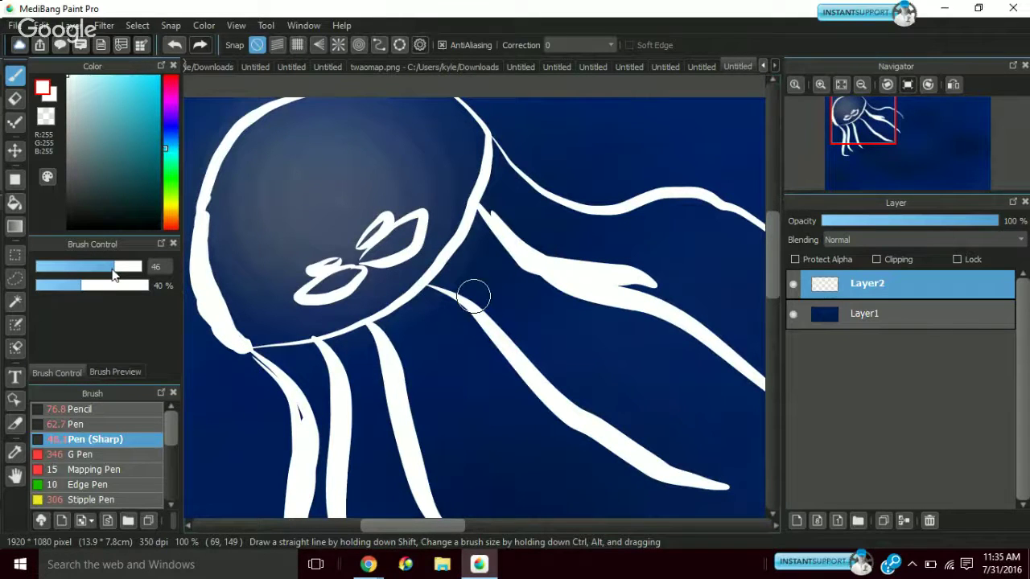
left_click(433, 301)
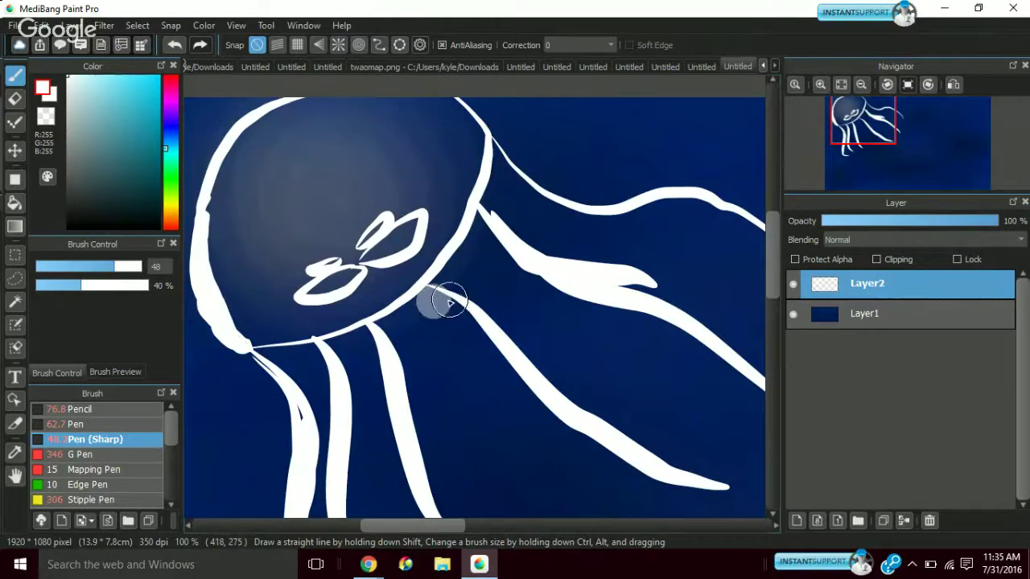
left_click_drag(449, 301, 451, 314)
left_click(449, 319)
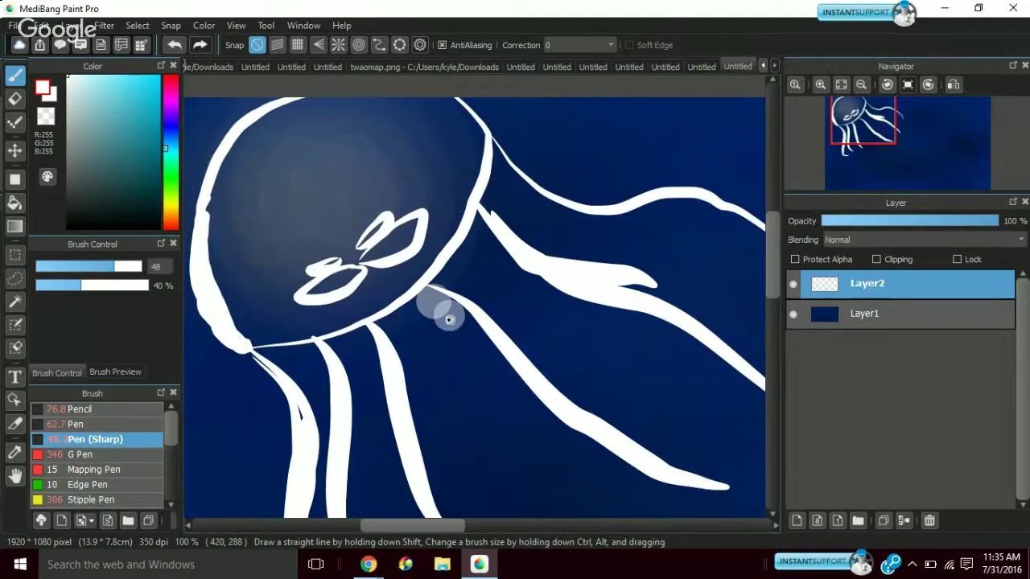
Dab overlapping translucent white circles along the upper part of the lower-right tentacle with the Pencil at size 76 and 59% opacity
left_click(100, 411)
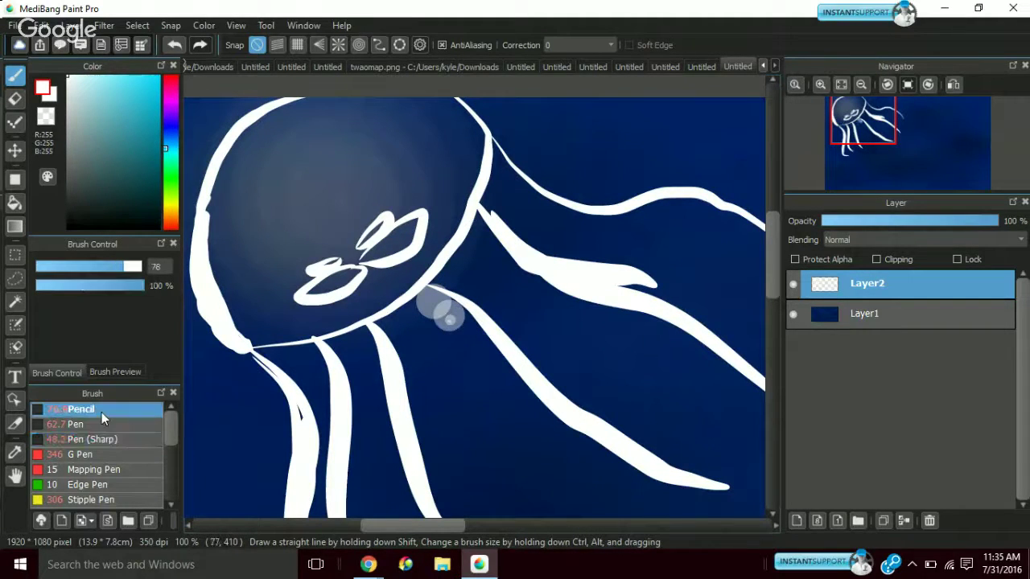
left_click(118, 266)
left_click(103, 285)
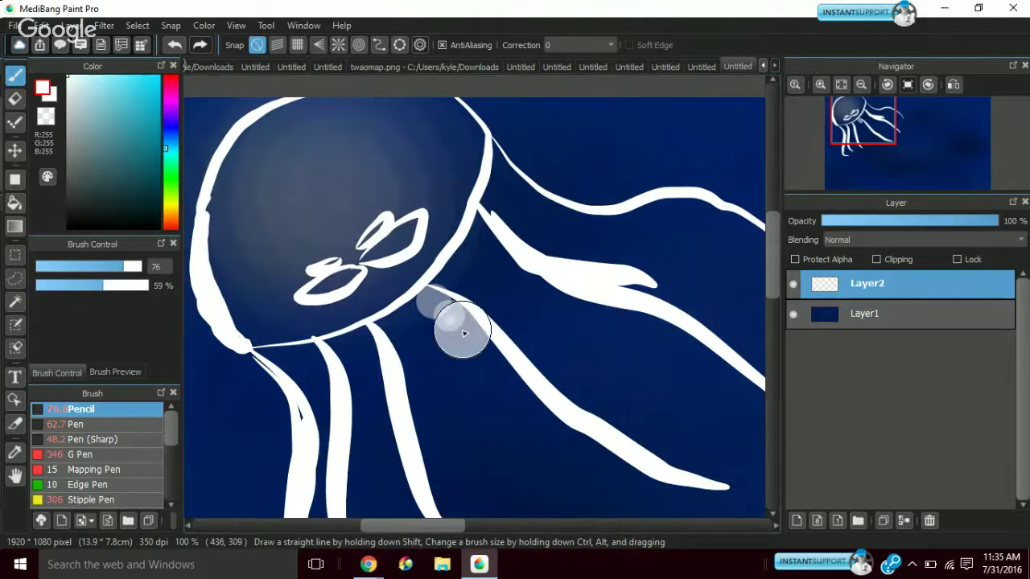
mouse_move(463, 333)
left_mouse_down()
mouse_move(435, 305)
mouse_move(461, 304)
mouse_move(452, 297)
mouse_move(482, 361)
mouse_move(519, 362)
left_mouse_up()
left_click(521, 363, "alt")
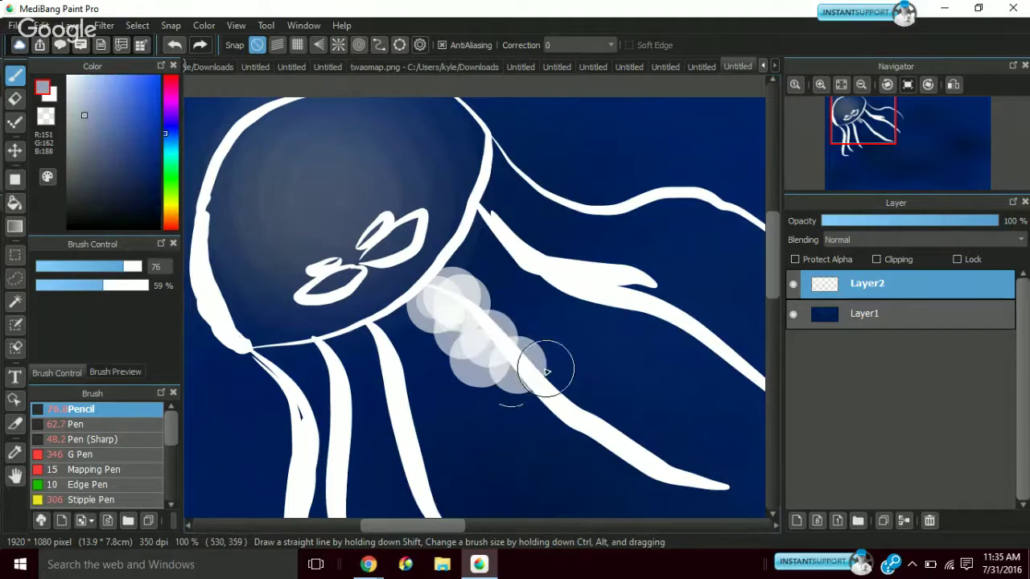
left_click(517, 409)
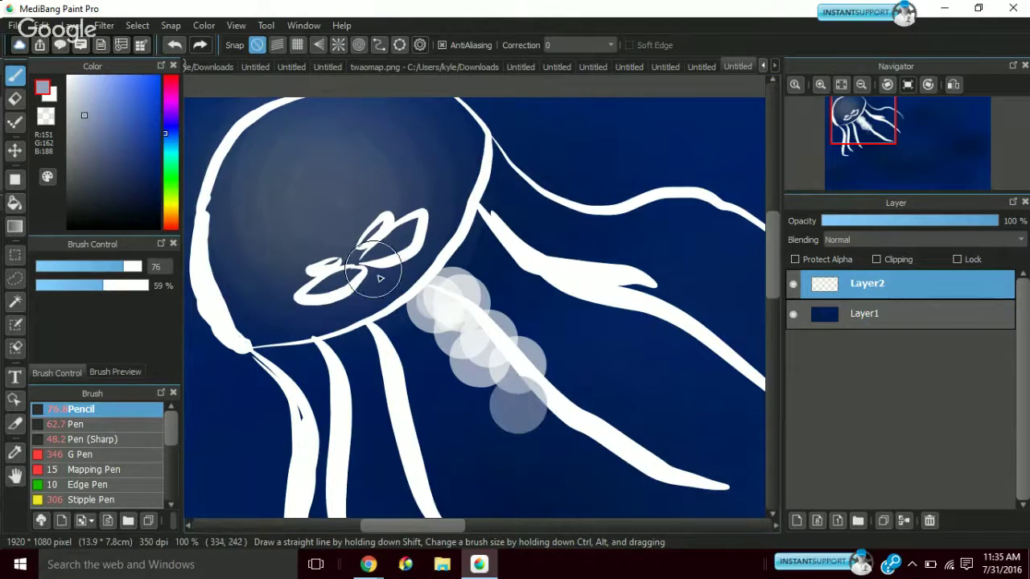
left_click(175, 44)
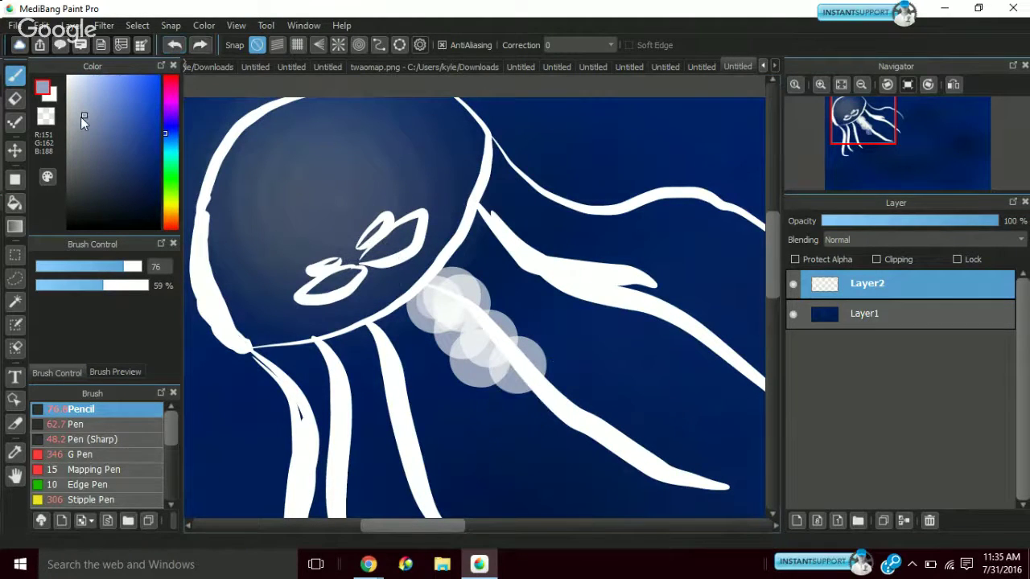
left_click_drag(81, 117, 68, 77)
Continue the overlapping translucent white circles along the middle of the lower-right tentacle
left_click(487, 393)
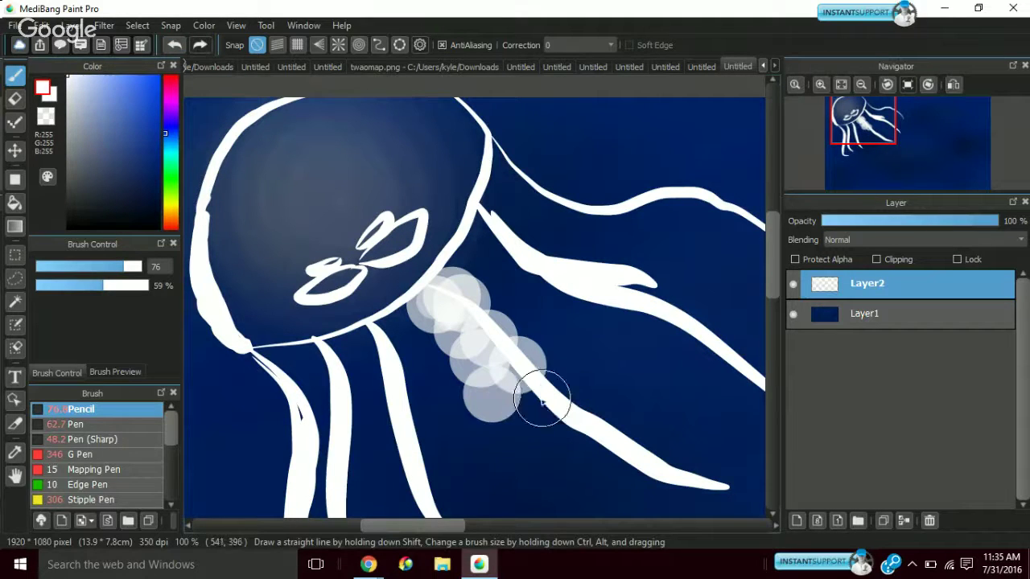
left_click(544, 396)
left_click(522, 417)
left_click(555, 431)
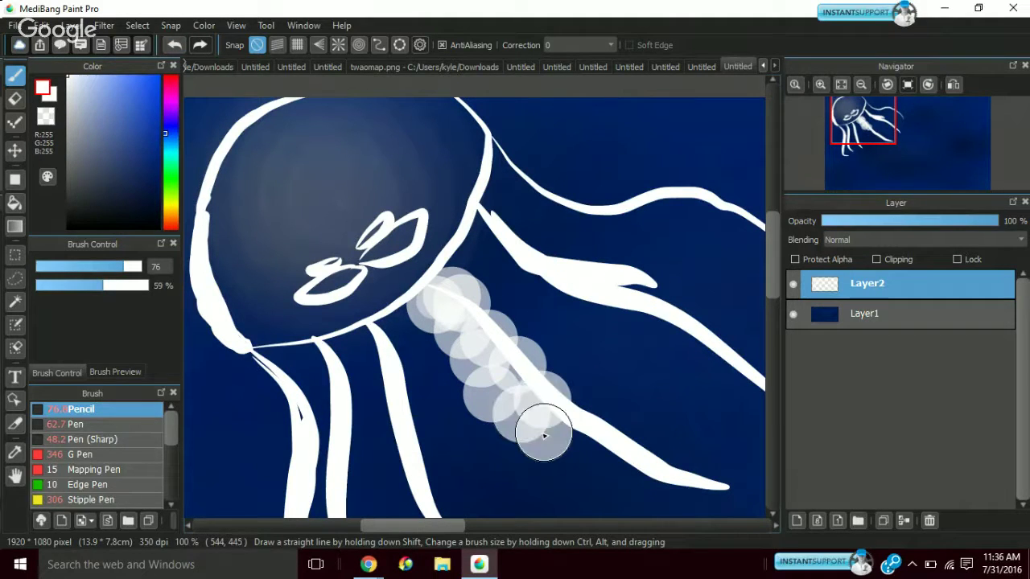
left_click(575, 457)
left_click(587, 444)
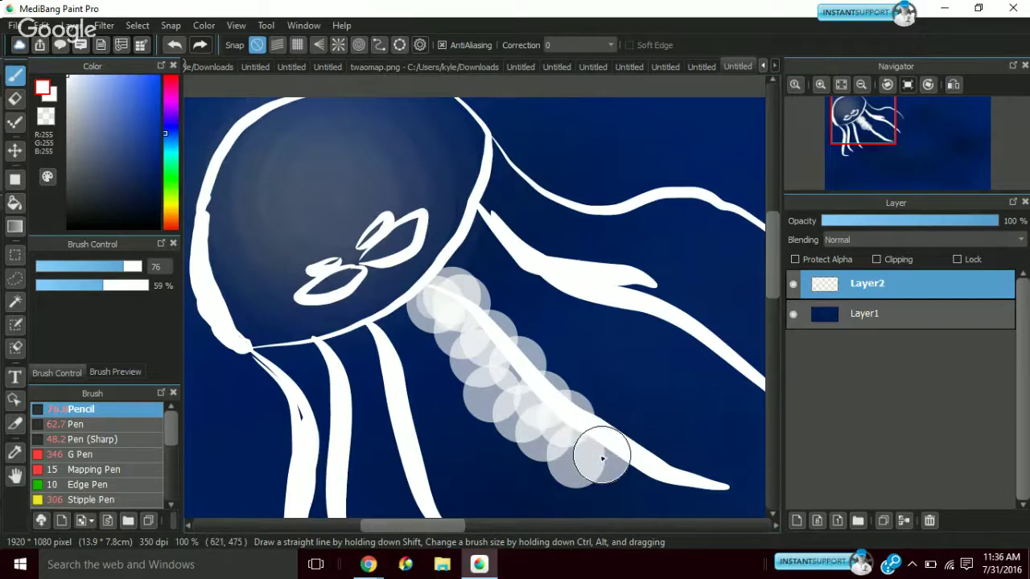
left_click(601, 457)
Sample the dark blue background and dab two translucent circles near the lower-right tentacle's far end
left_click(625, 471, "alt")
left_click(640, 465)
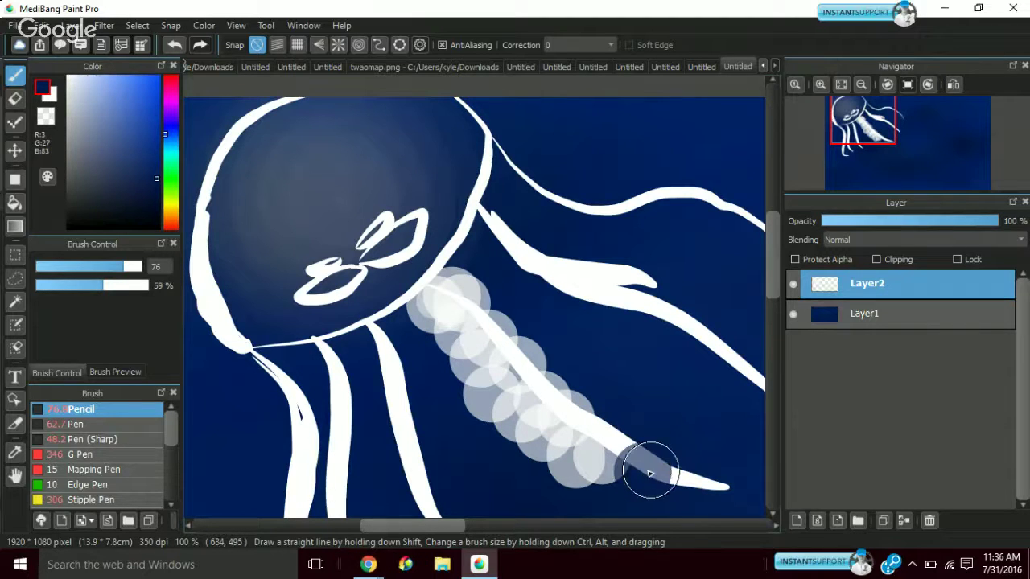
left_click(654, 475)
Set the colour back to white and cover the lower-right tentacle's far end with overlapping translucent circles down to its tip
left_click(70, 81)
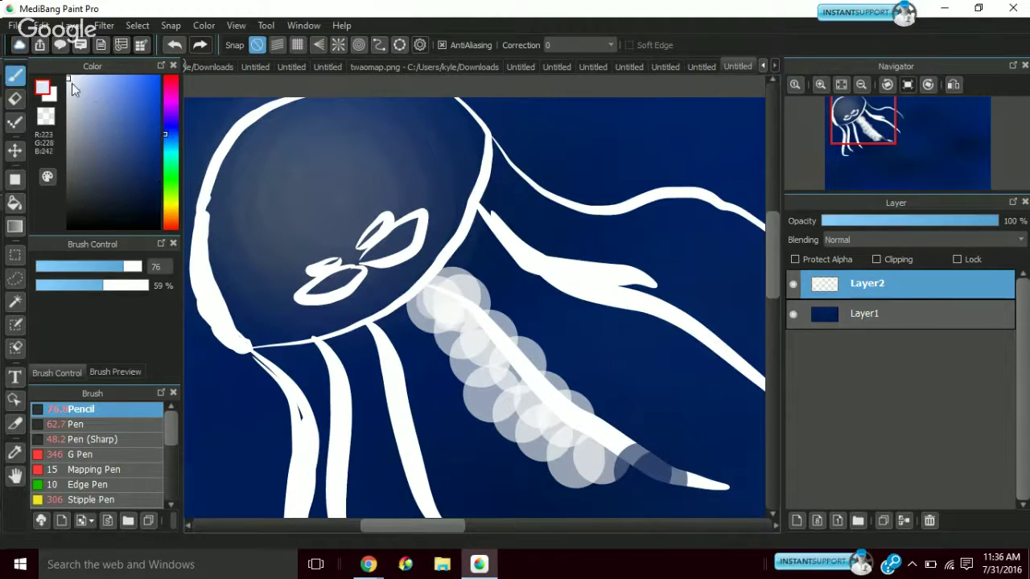
left_click(652, 473)
left_click(613, 460)
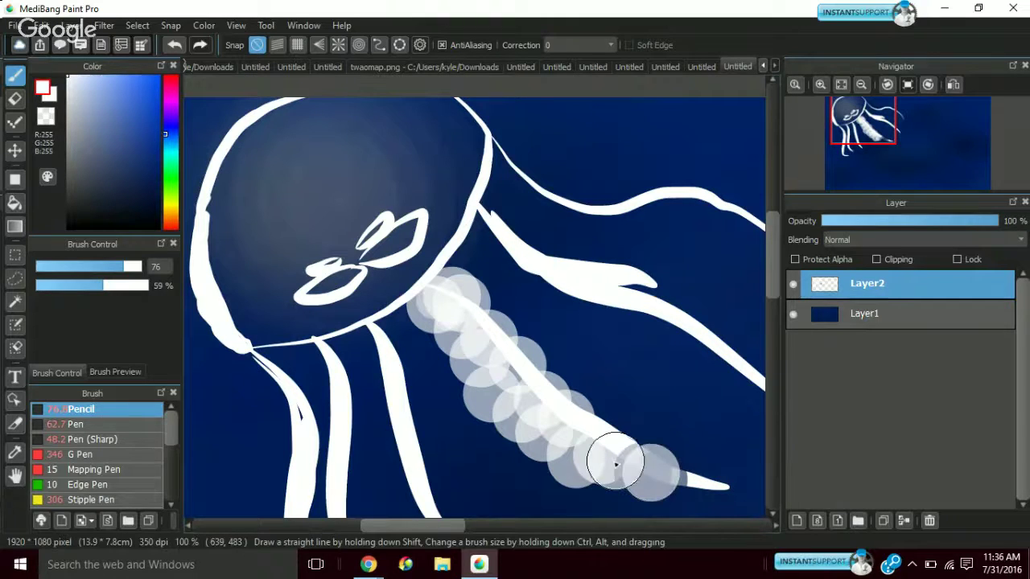
left_click(632, 462)
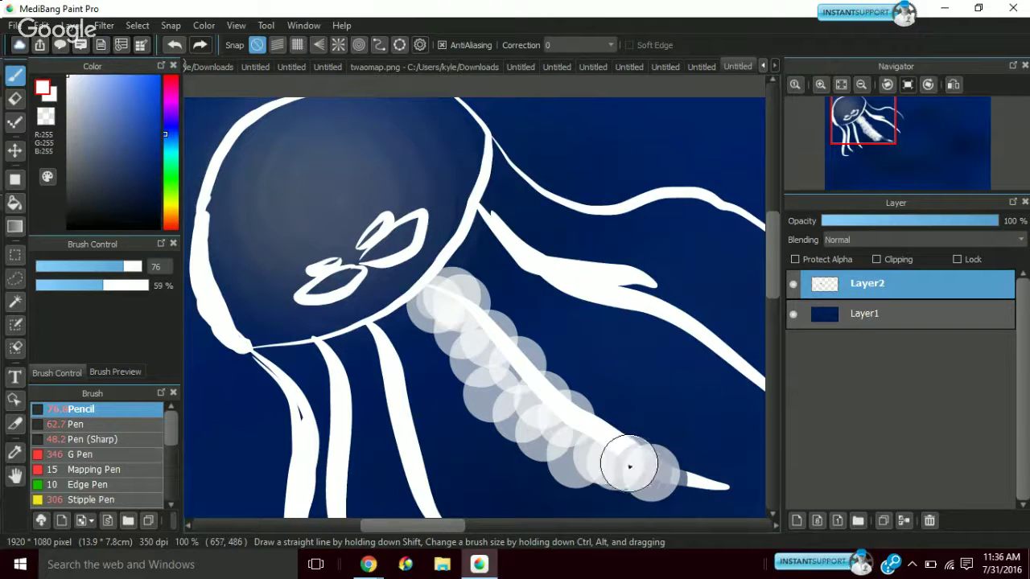
left_click(680, 476)
left_click(702, 484)
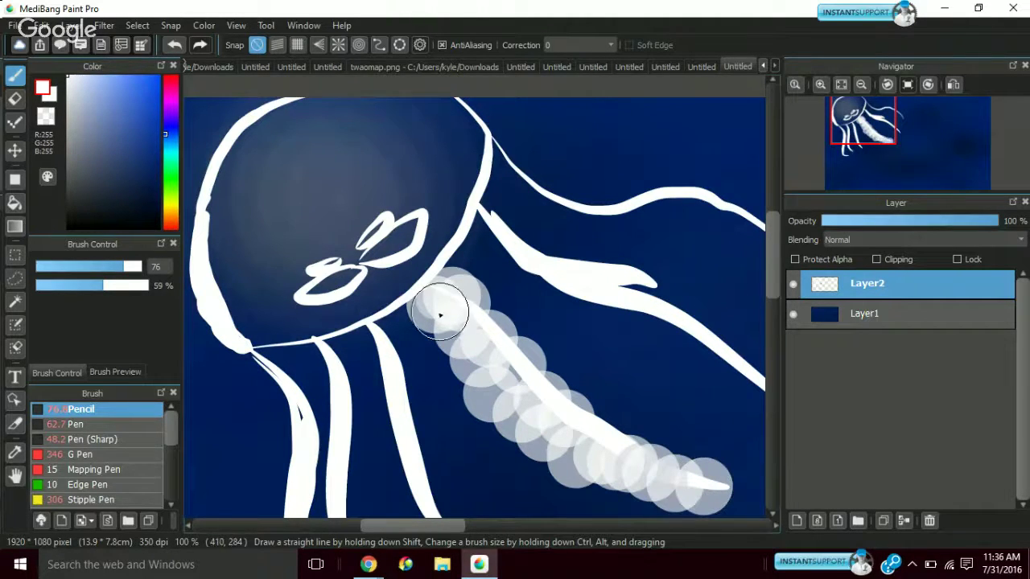
Add a second row of translucent white circles along the left side of the lower-right tentacle near the bell
mouse_move(439, 313)
left_mouse_down()
mouse_move(429, 306)
mouse_move(455, 391)
mouse_move(487, 410)
left_mouse_up()
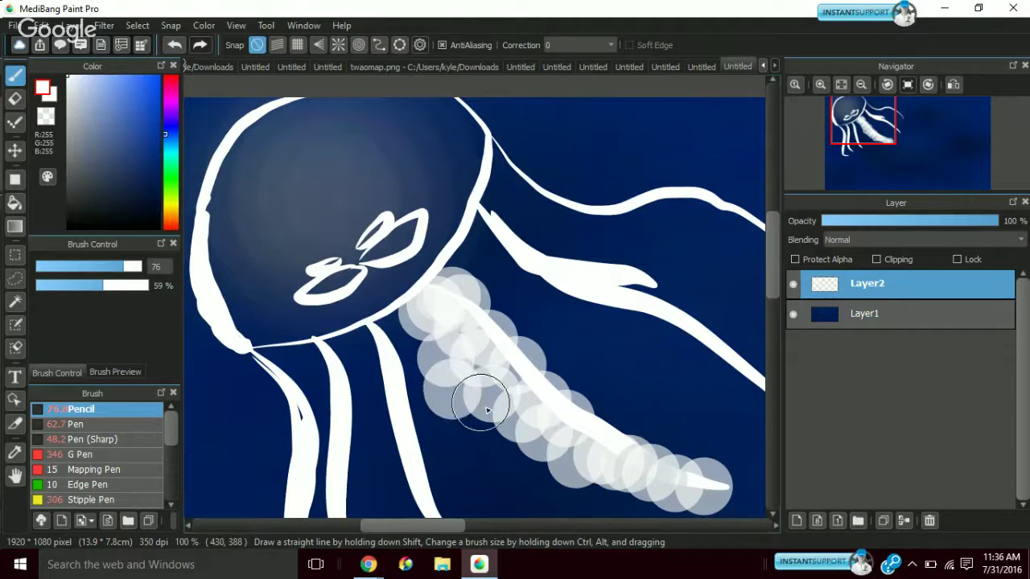
left_click(486, 411, "alt")
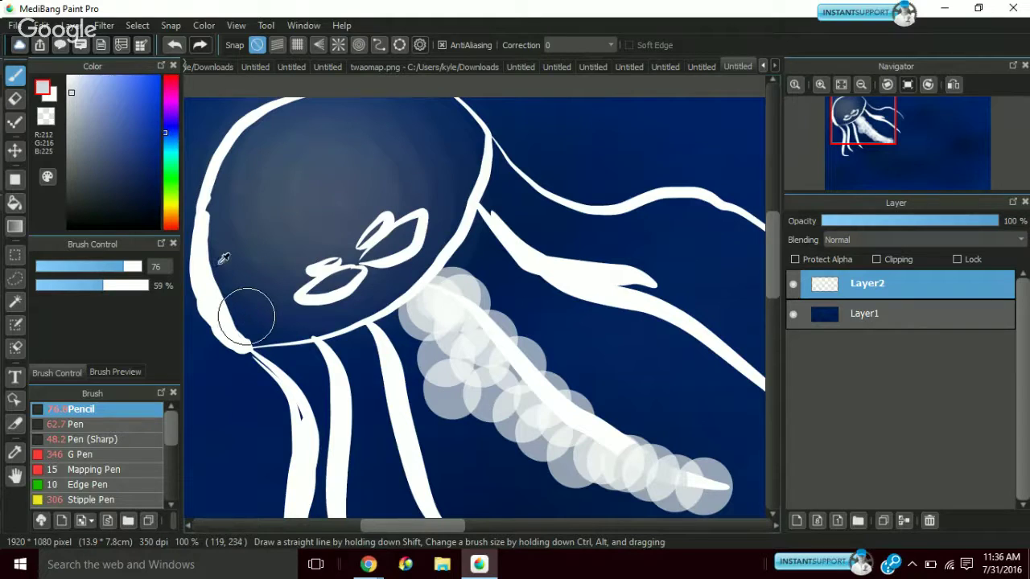
Restore white as the colour and brush a broad translucent zigzag across the inside of the bell
left_click(84, 92)
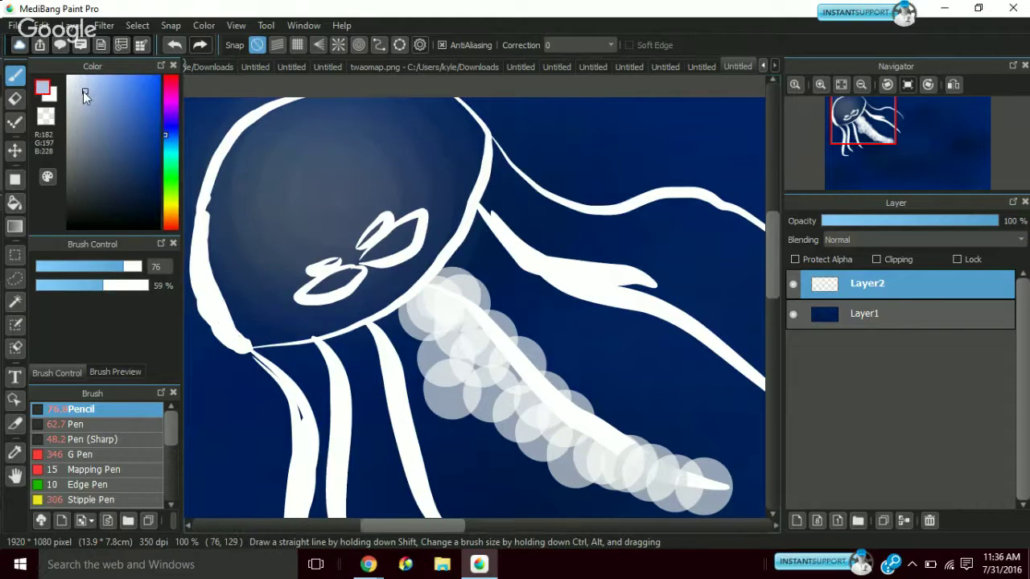
left_click(67, 77)
mouse_move(322, 161)
left_mouse_down()
mouse_move(340, 154)
mouse_move(214, 237)
mouse_move(395, 214)
left_mouse_up()
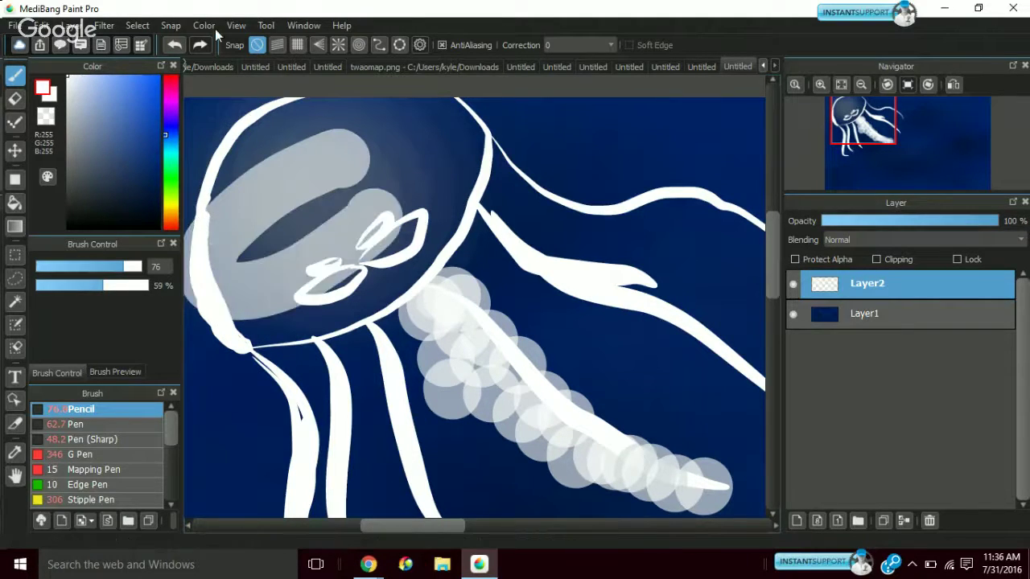
Undo the zigzag inside the bell and fill it with large translucent white Pencil dabs at size 278 and 17% opacity
left_click(173, 45)
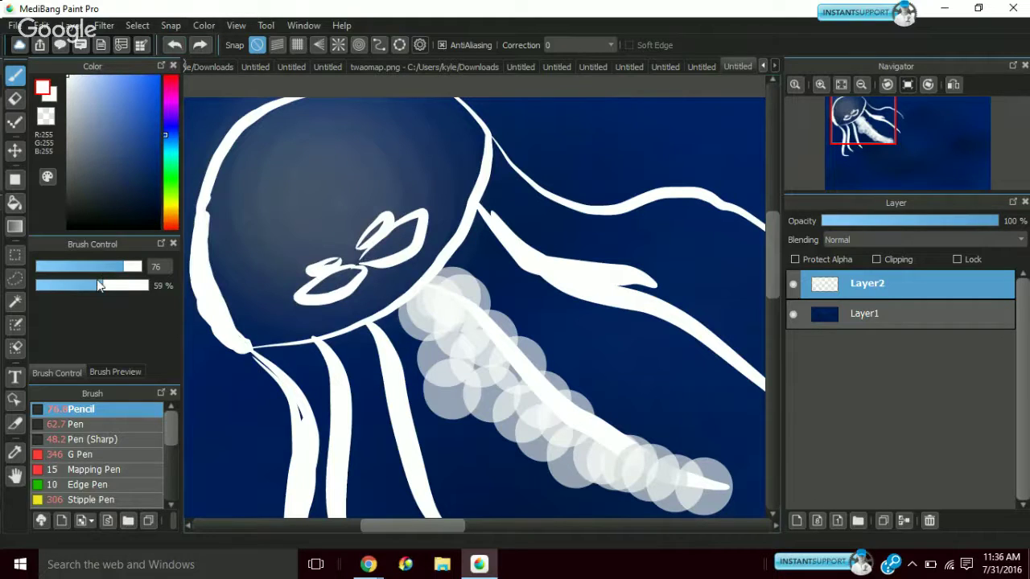
left_click_drag(96, 280, 76, 276)
left_click_drag(142, 270, 160, 264)
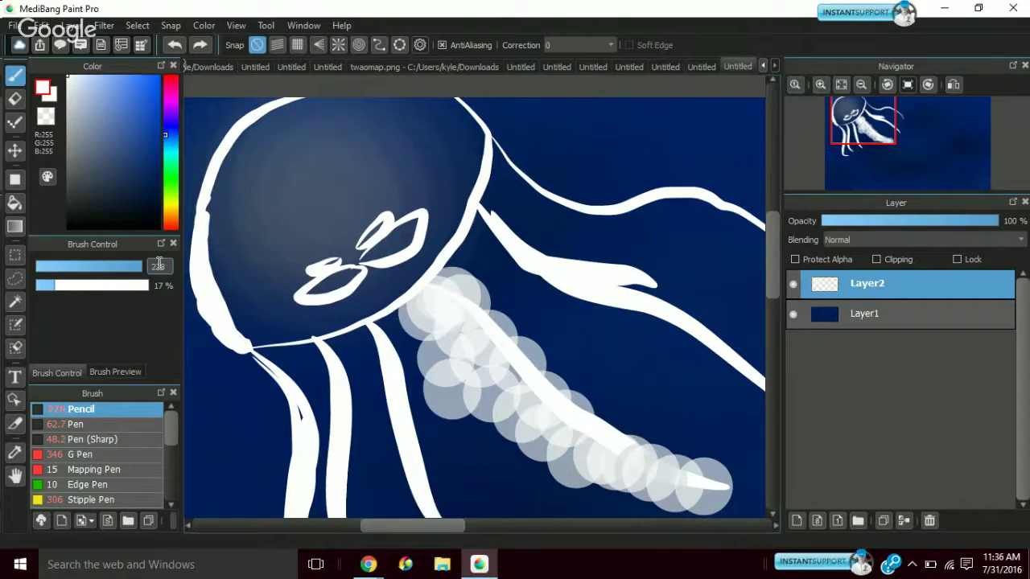
left_click(295, 211)
left_click(333, 233)
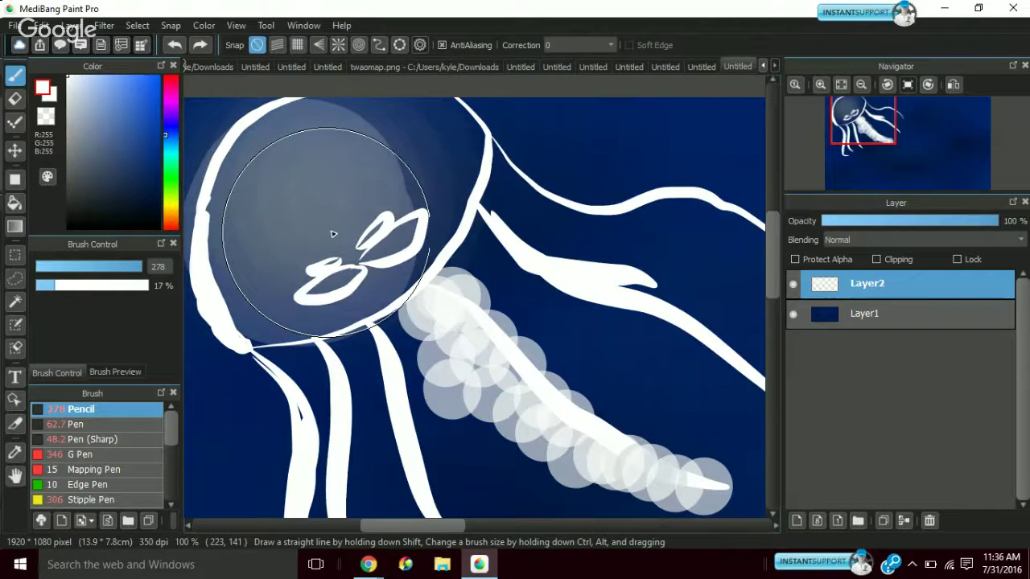
left_click(314, 190)
left_click(381, 163)
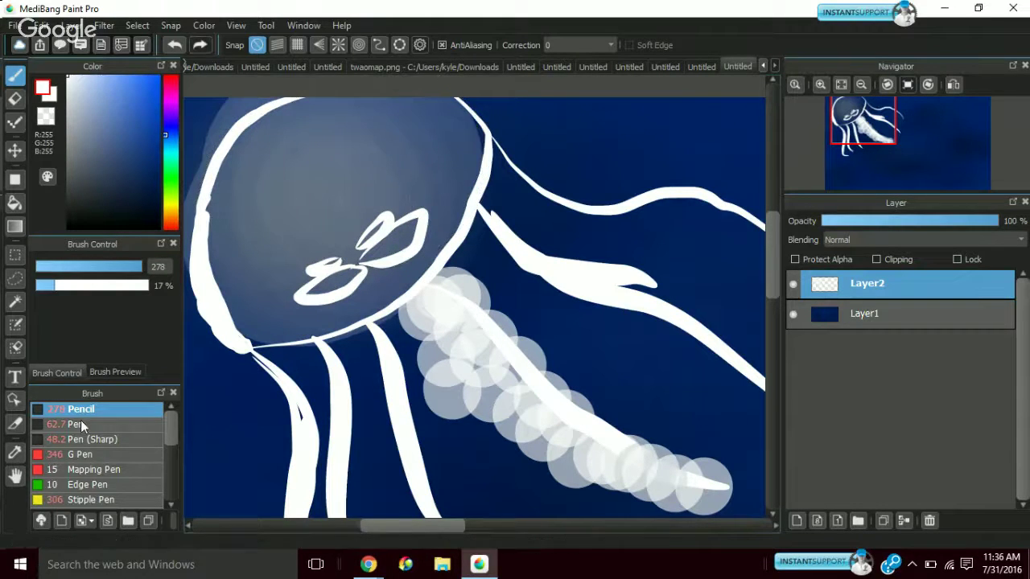
Airbrush a soft white glow over the jellyfish's bell at size 669 and 2% opacity, then view the whole canvas
right_click(167, 474)
key("Escape")
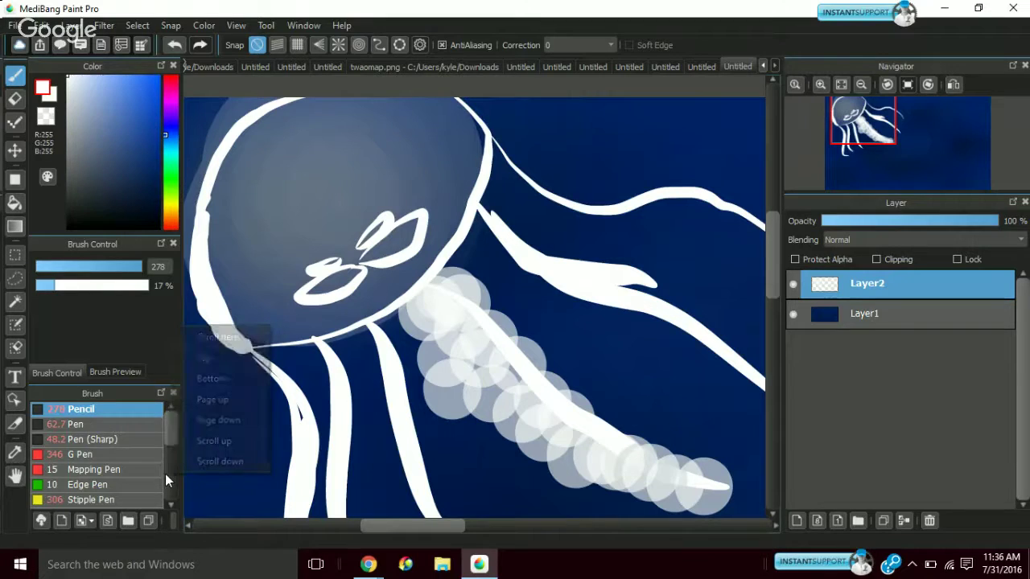
scroll(167, 445, "down", 3)
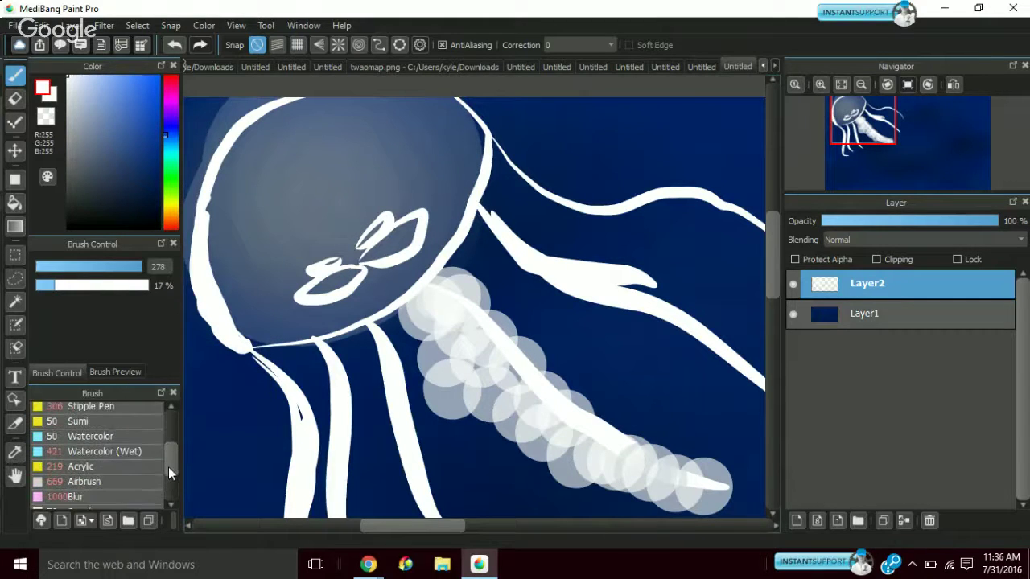
left_click(108, 480)
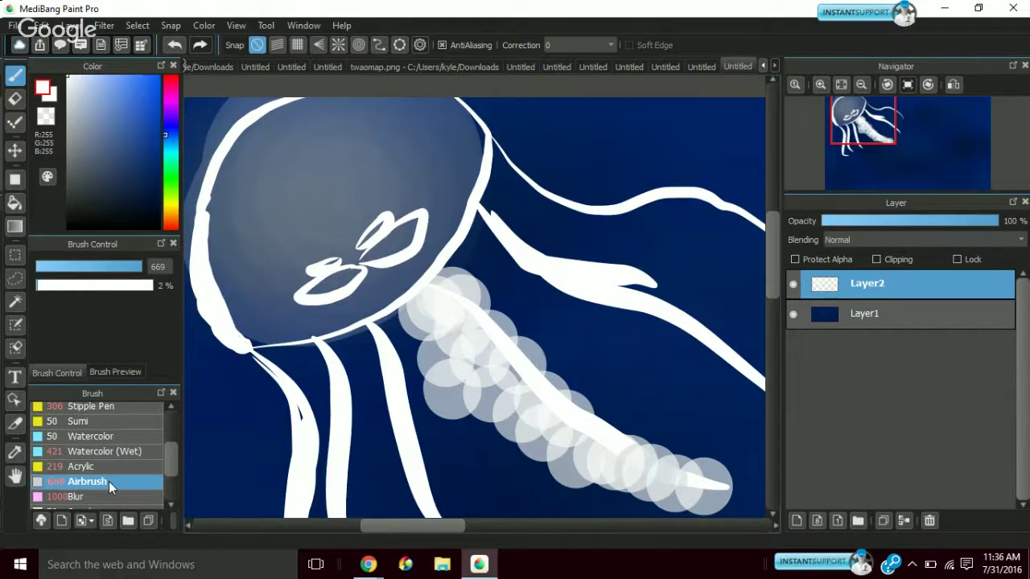
left_click(276, 214)
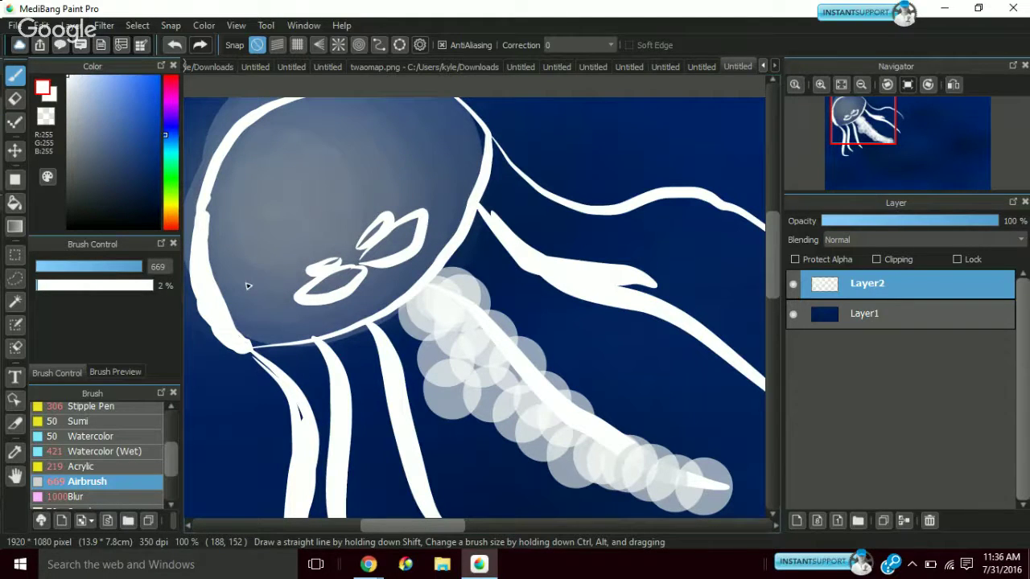
left_click(450, 68)
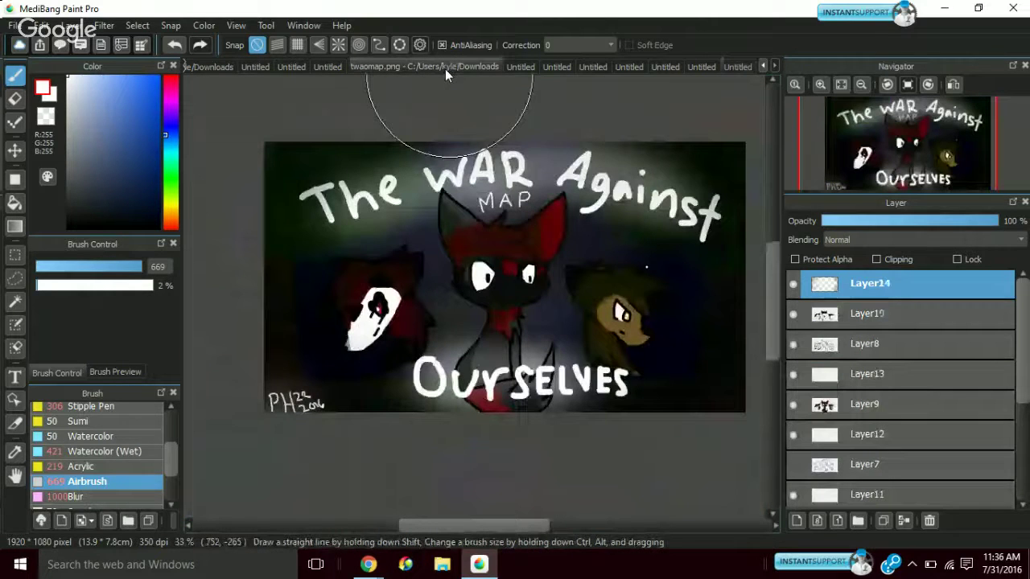
left_click(731, 67)
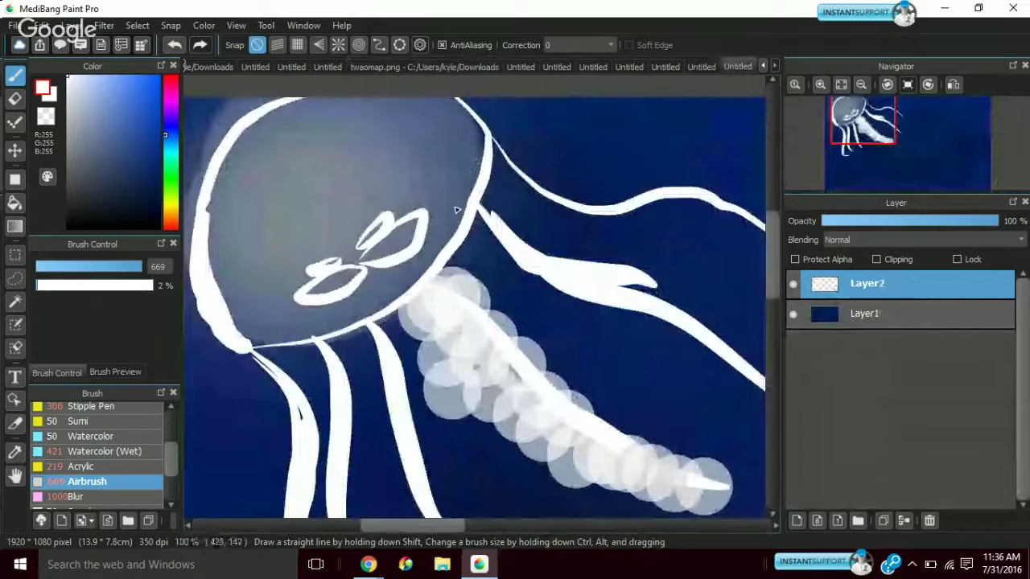
key("ctrl+z")
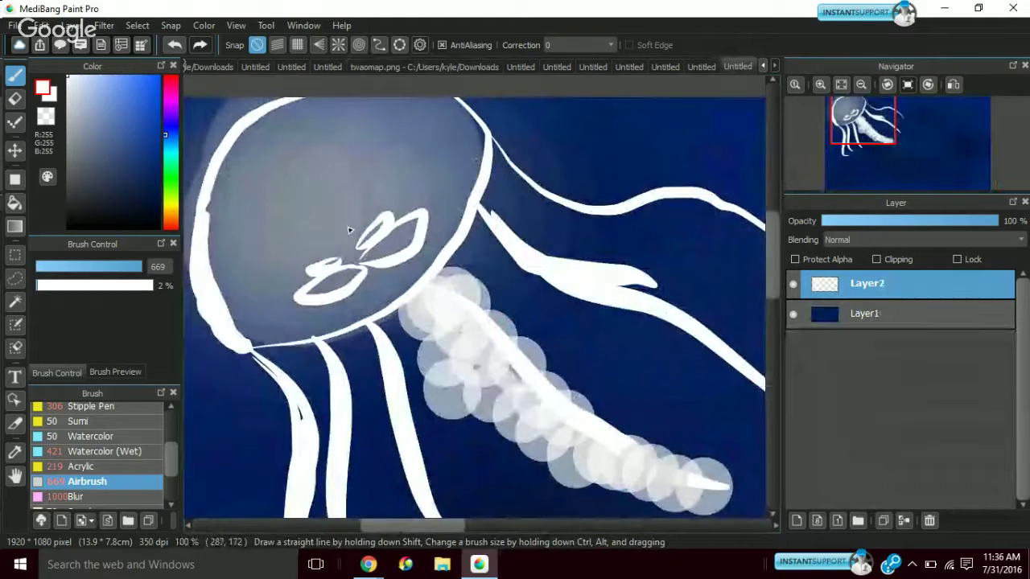
left_click(860, 86)
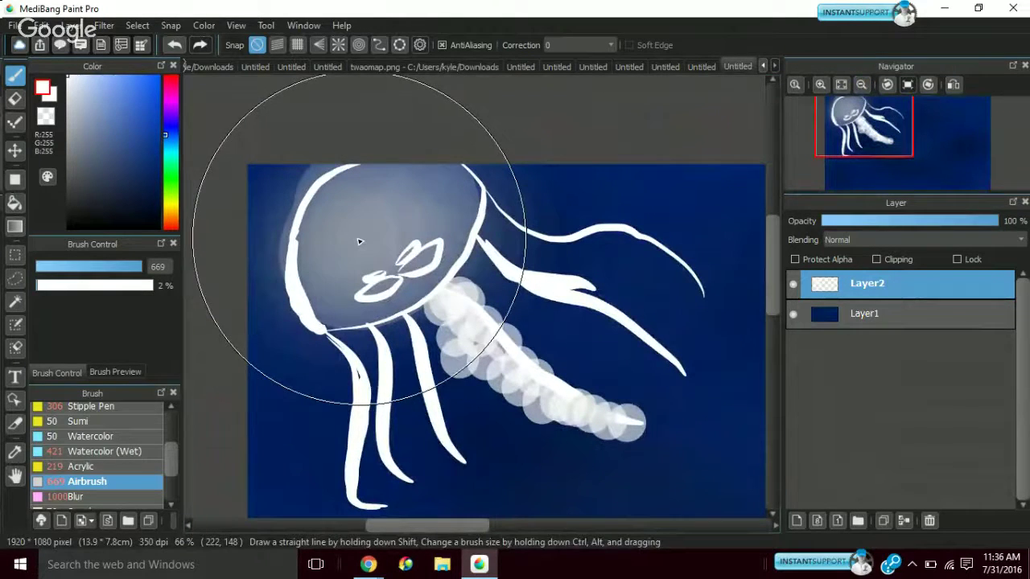
left_click(845, 87)
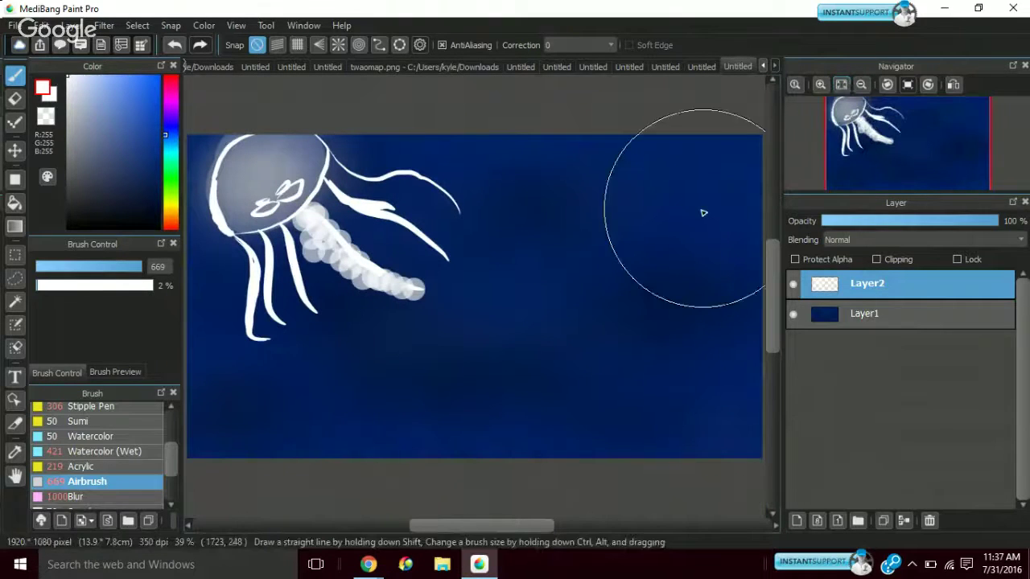
left_click(557, 63)
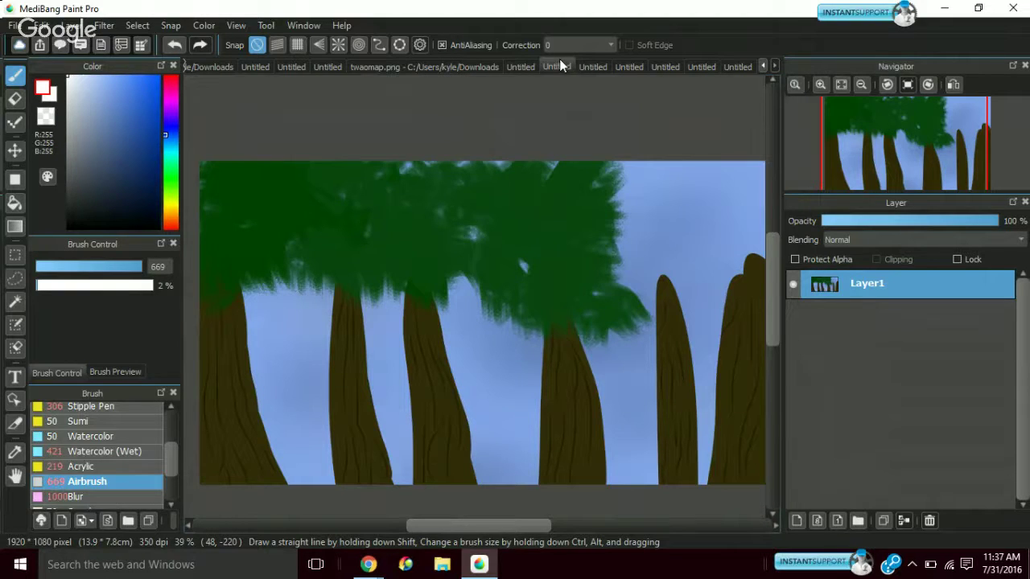
left_click(515, 64)
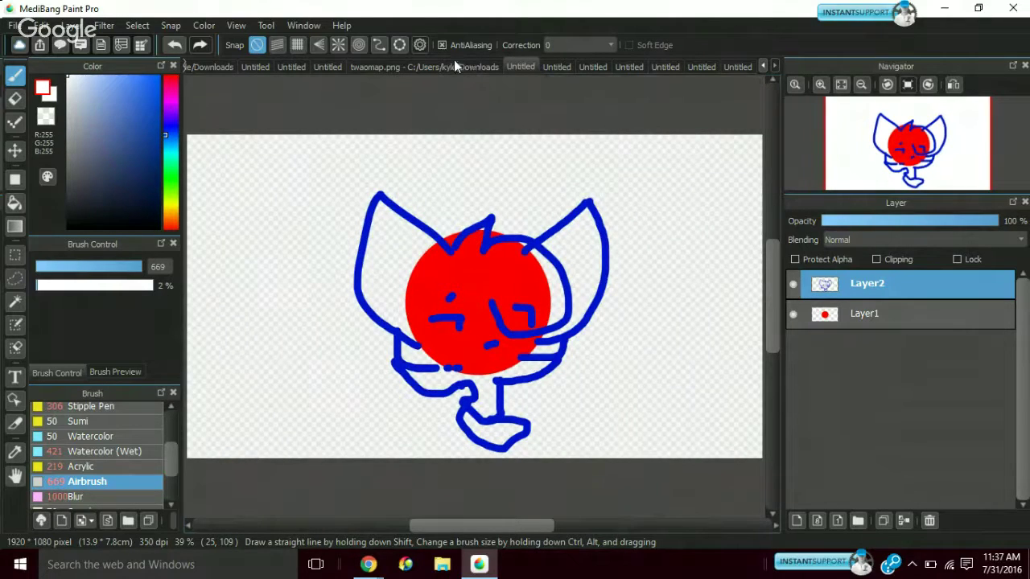
left_click(374, 67)
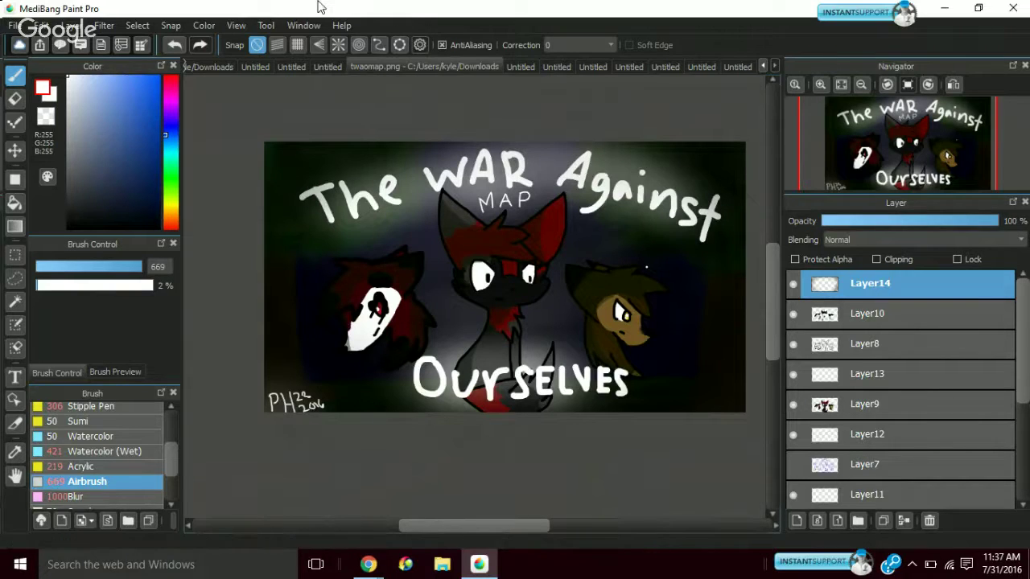
Create a new 1920 by 1080 pixel image at 350 dpi with a transparent background and keep it as the active drawing
left_click(14, 25)
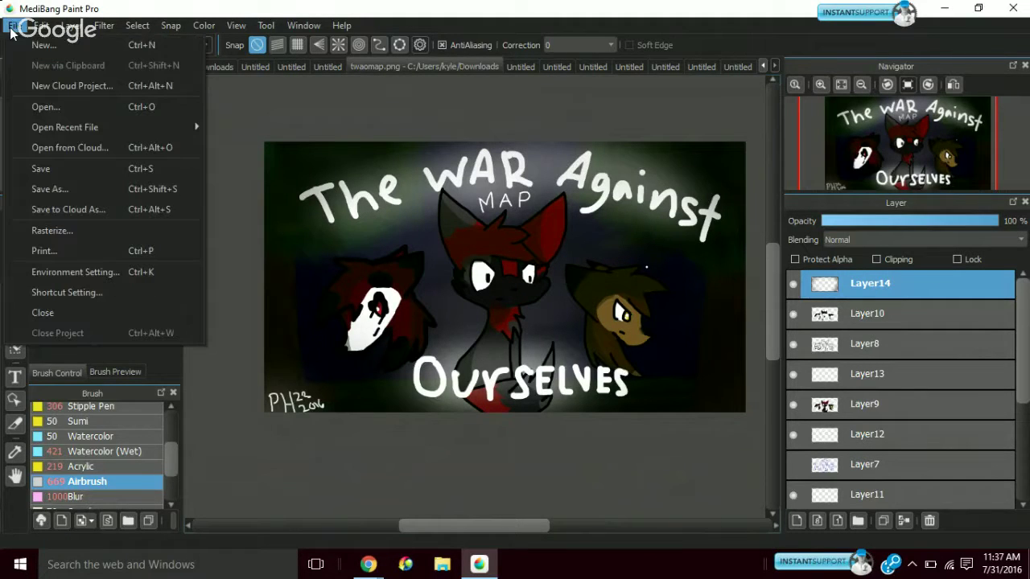
left_click(30, 43)
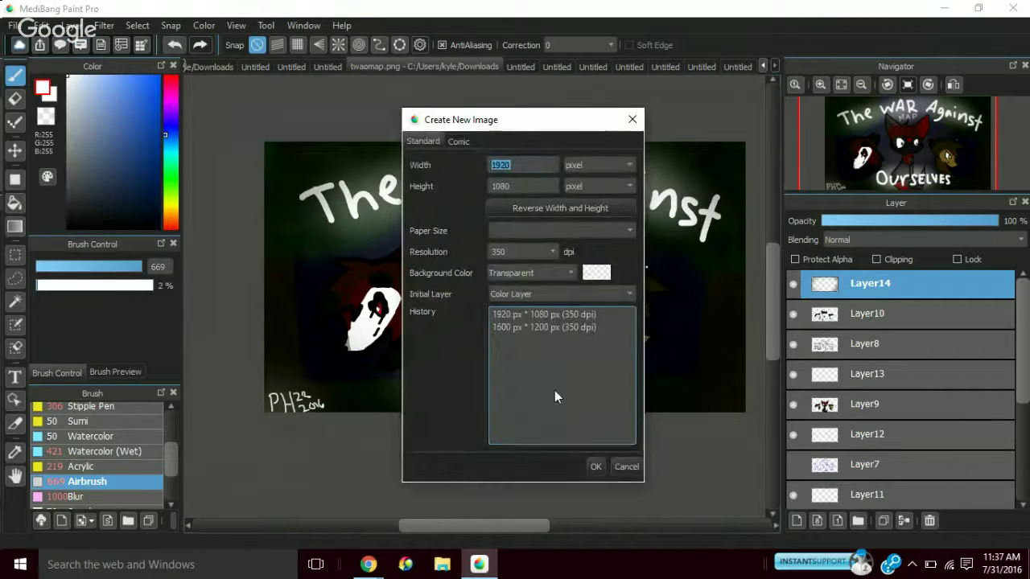
left_click(596, 468)
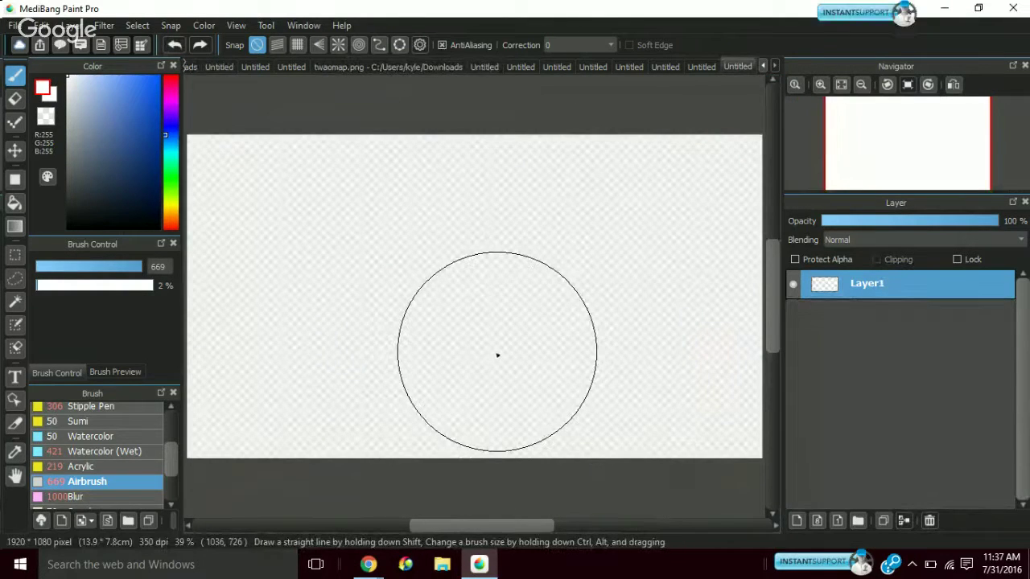
left_click(518, 65)
left_click(476, 65)
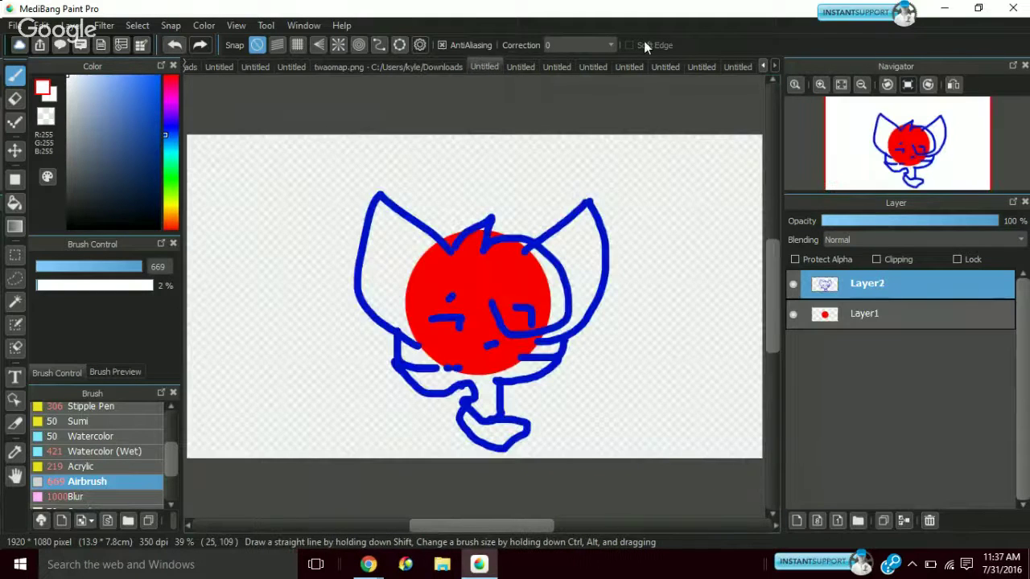
left_click(737, 67)
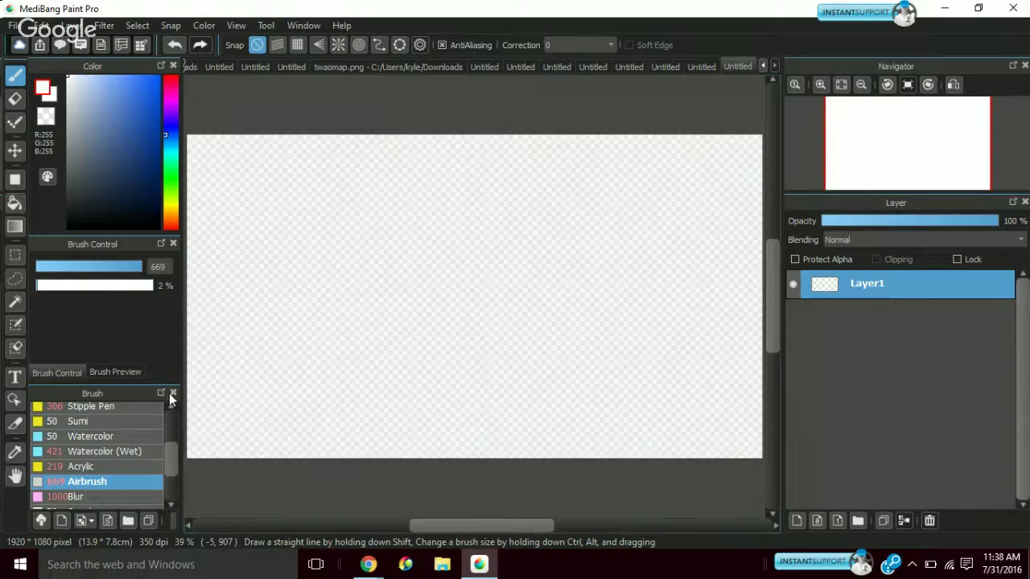
Airbrush a soft bright blue circle (RGB 0, 84, 255) at the centre of the blank canvas with size 1000 and 100% opacity
left_click(127, 90)
left_click_drag(127, 90, 189, 74)
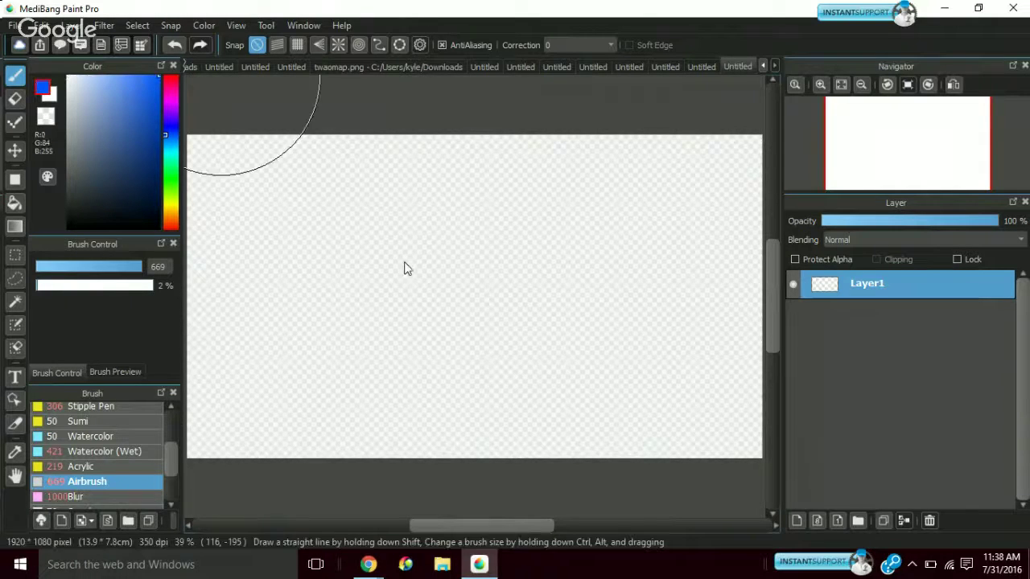
scroll(171, 405, "up", 2)
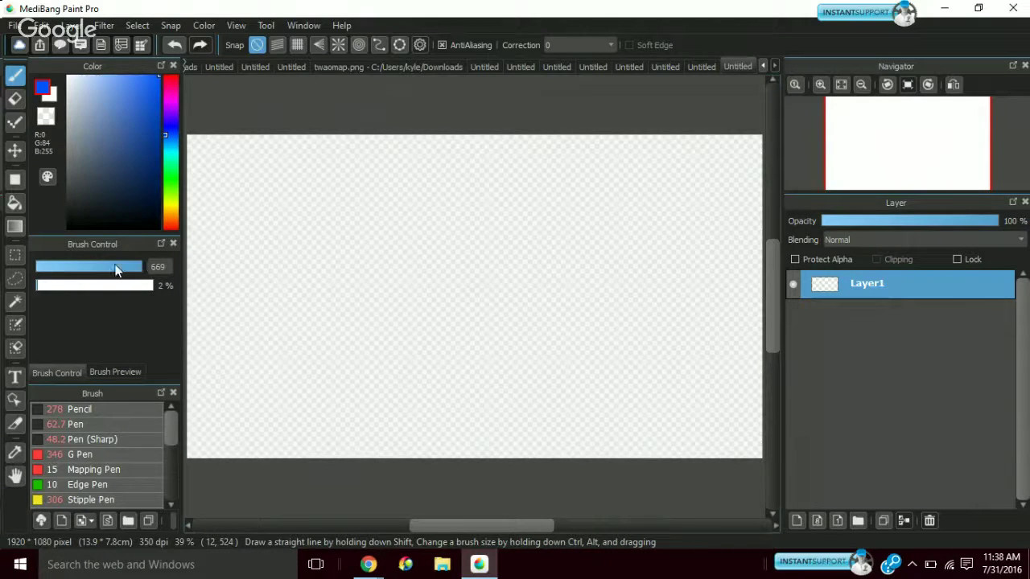
left_click_drag(115, 271, 218, 272)
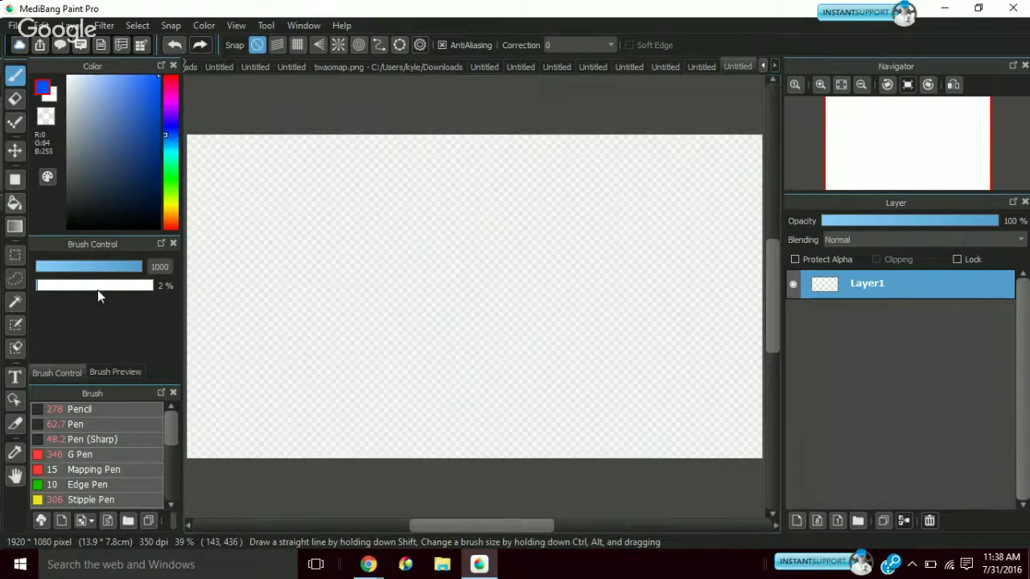
left_click_drag(97, 291, 149, 288)
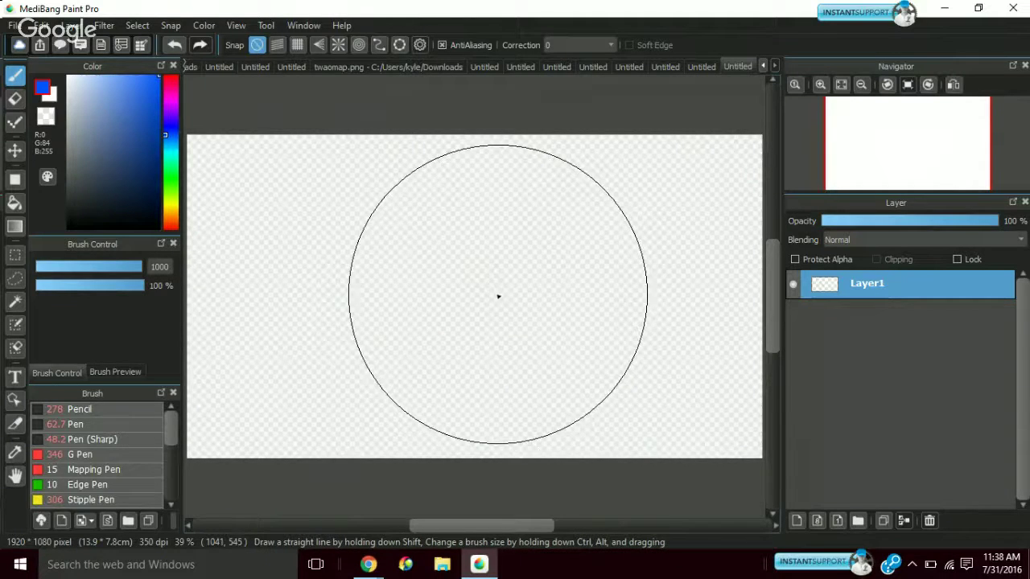
left_click_drag(483, 295, 483, 296)
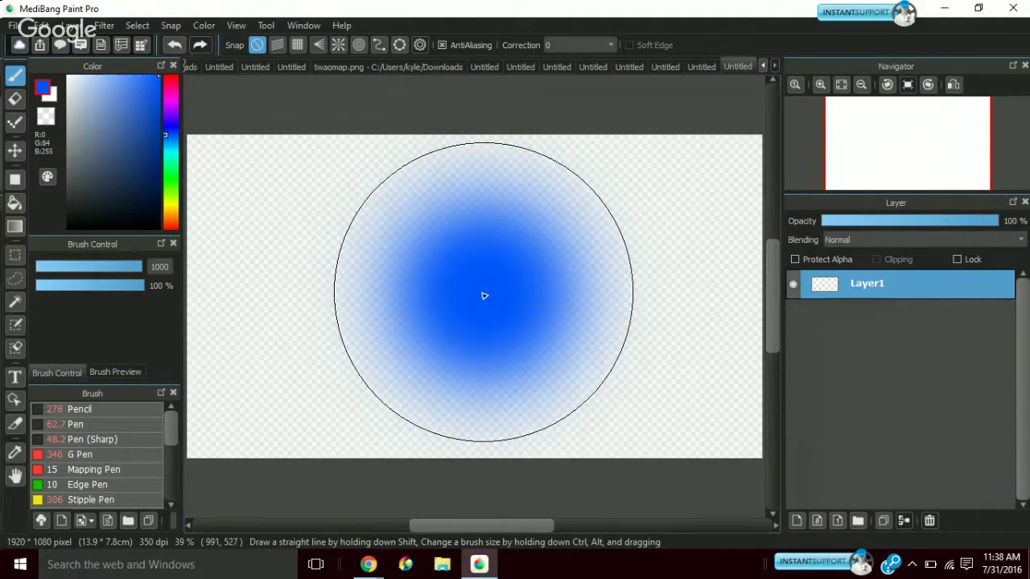
Switch to the Pen brush, undo a faint black test stroke, and set the colour to pure red with 100% opacity
left_click(108, 228)
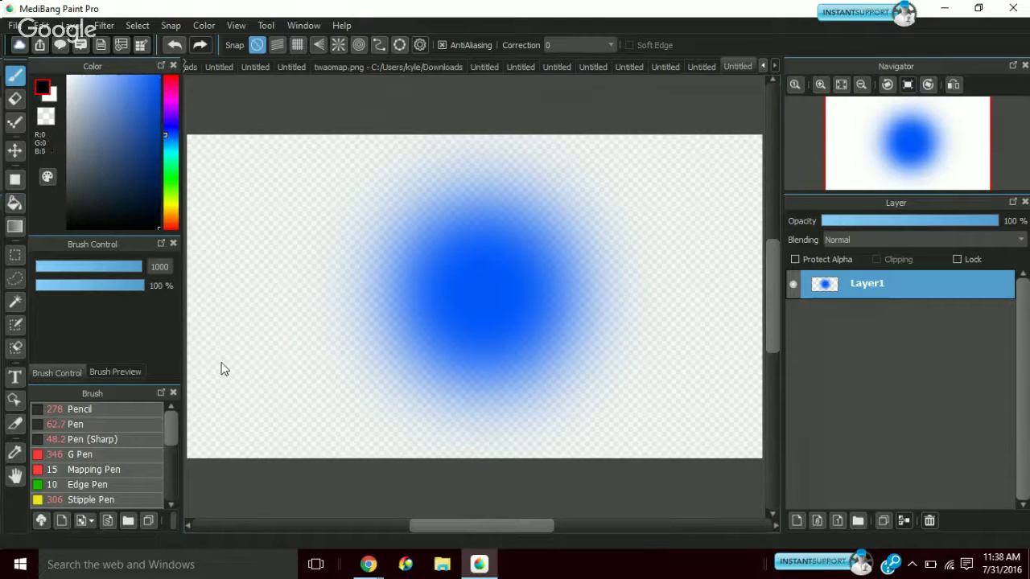
left_click(100, 427)
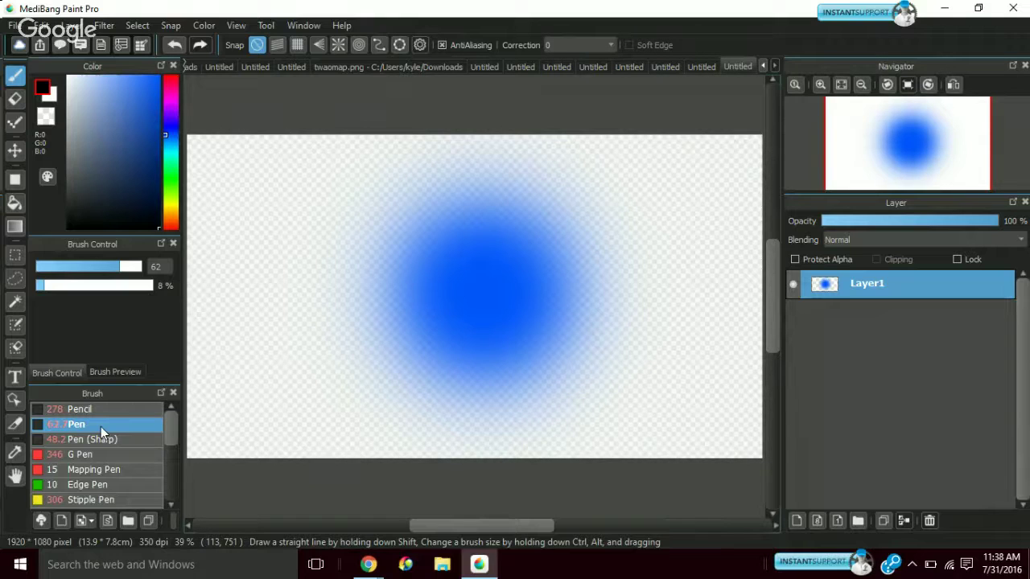
left_click(169, 80)
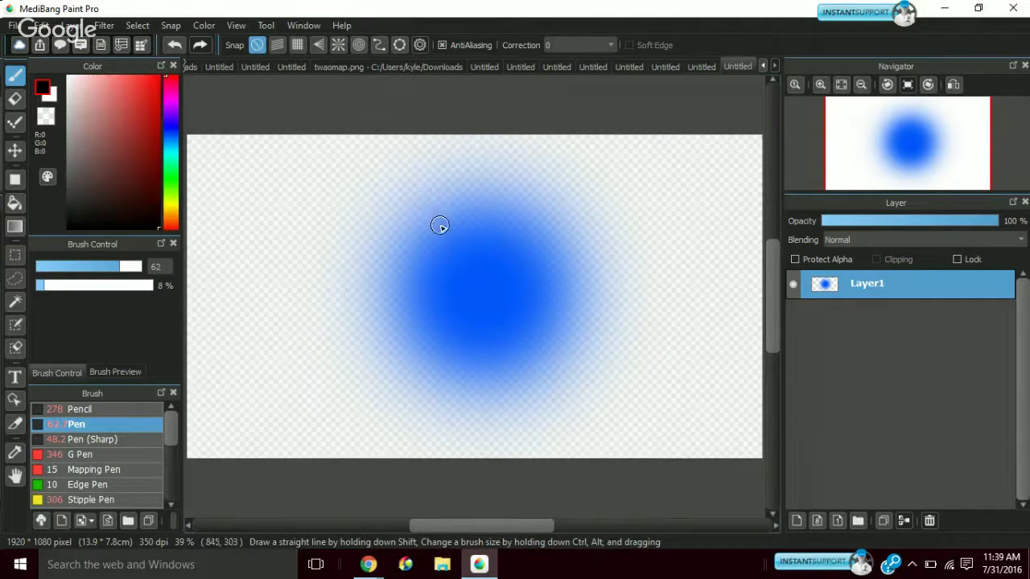
left_click_drag(439, 225, 201, 111)
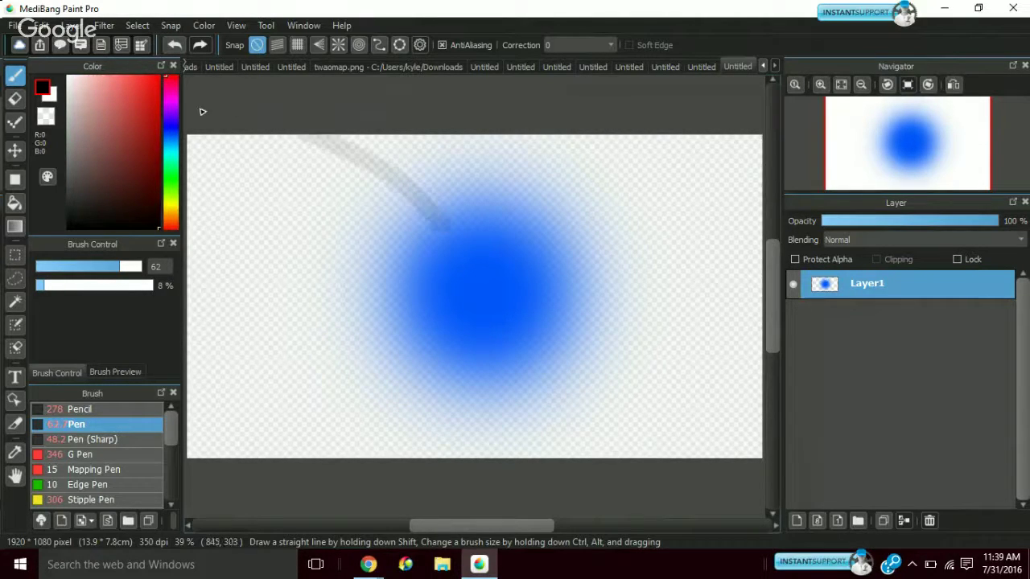
left_click(172, 49)
left_click(160, 77)
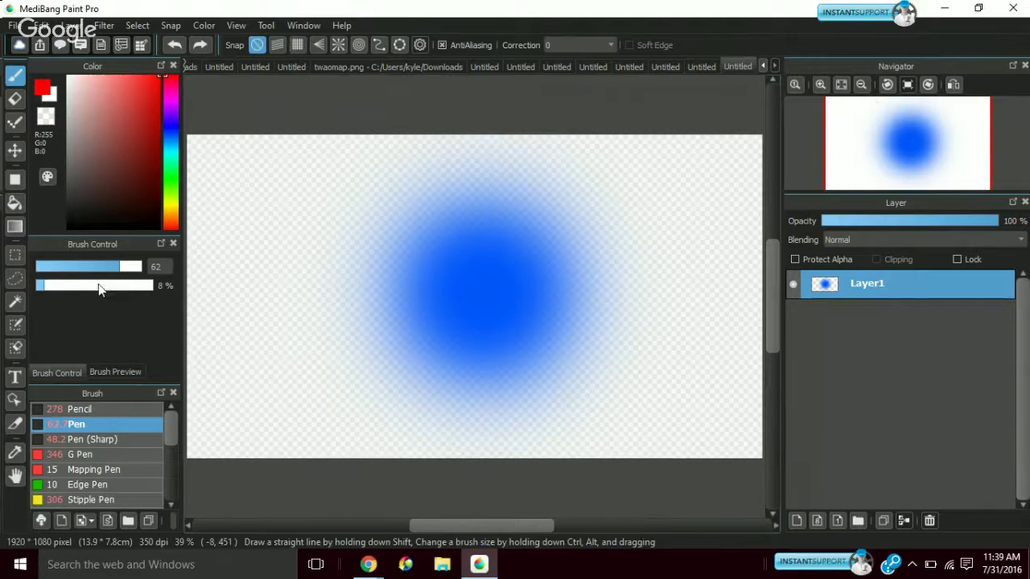
left_click_drag(45, 287, 155, 286)
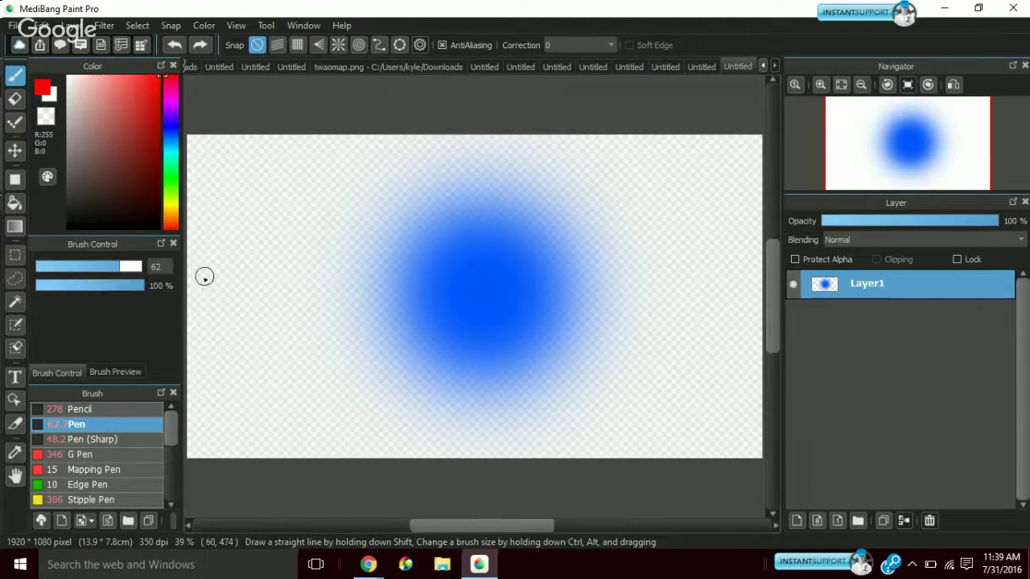
Undo the red test dot and first stroke, and draw a thick red line from the blue circle's upper-left edge to the canvas's top edge
left_click(204, 277)
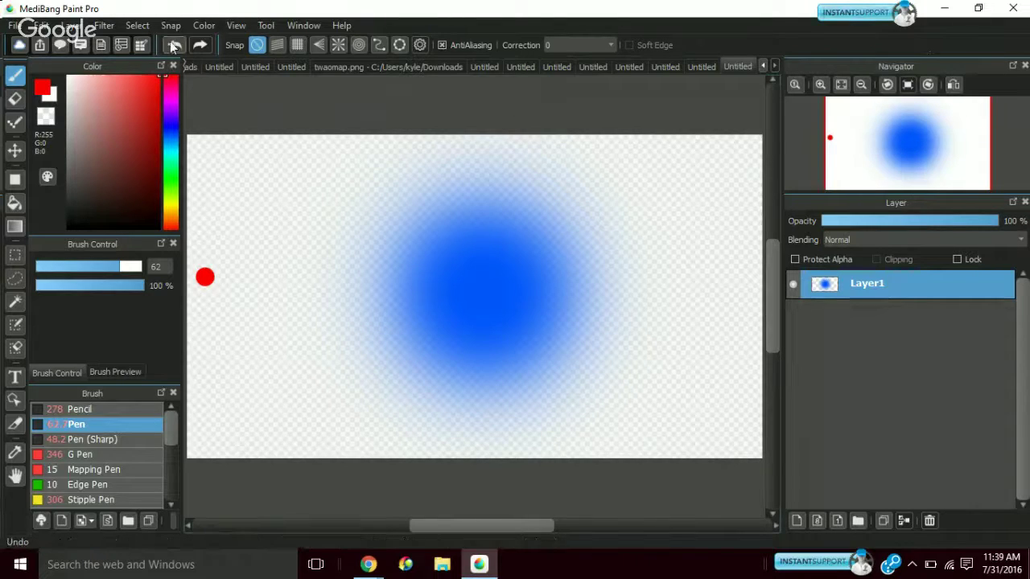
key("ctrl+z")
left_click_drag(426, 197, 176, 275)
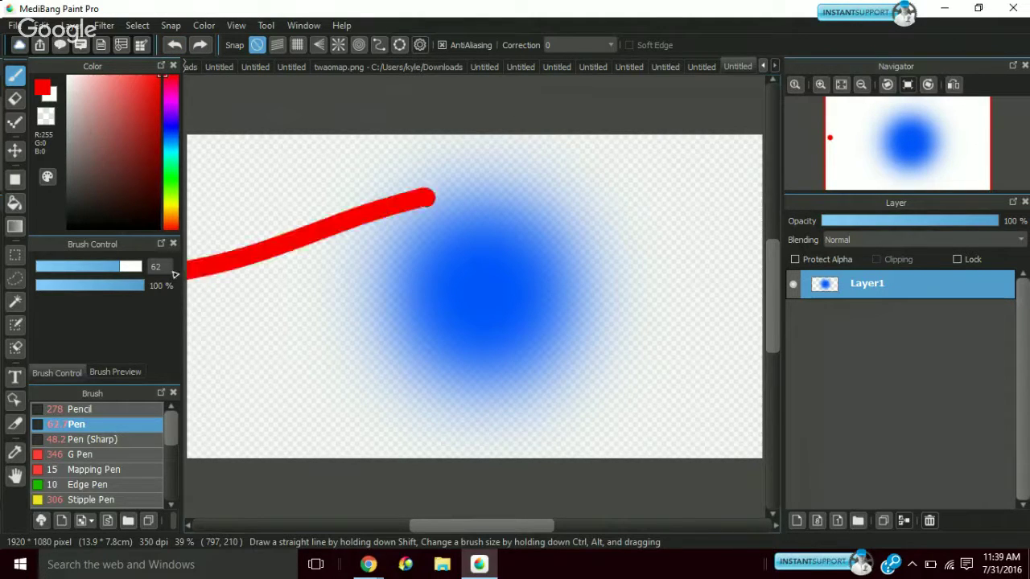
left_click(176, 45)
left_click_drag(441, 209, 338, 115)
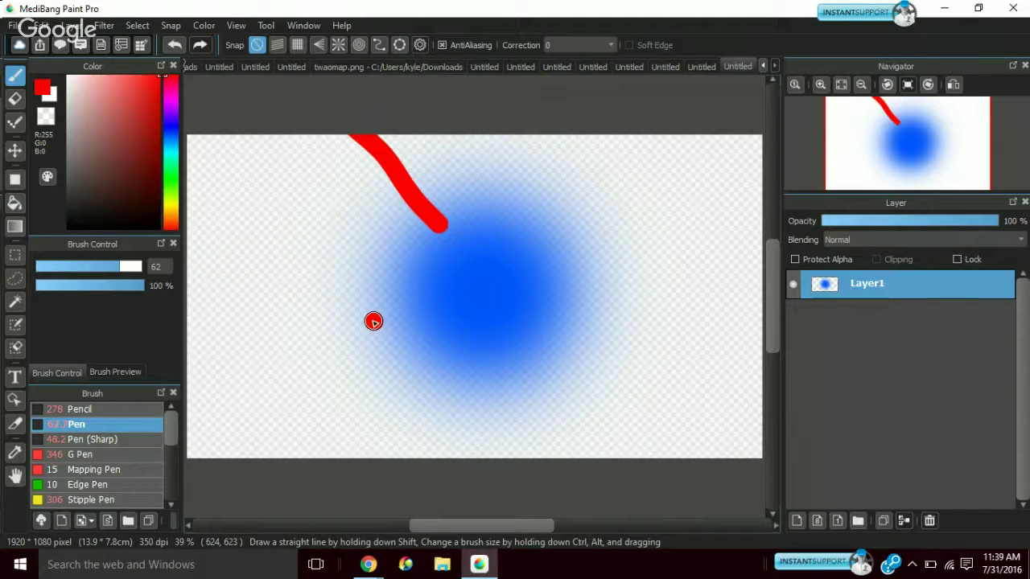
Undo the trial second red line and the earlier red line above the blue circle
left_click_drag(373, 322, 277, 130)
left_click(173, 45)
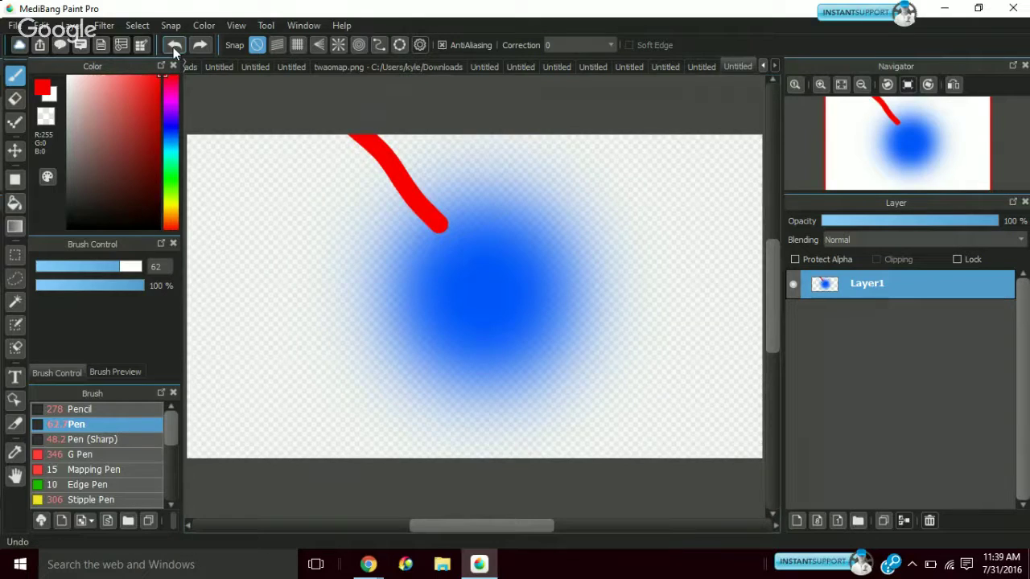
left_click(173, 46)
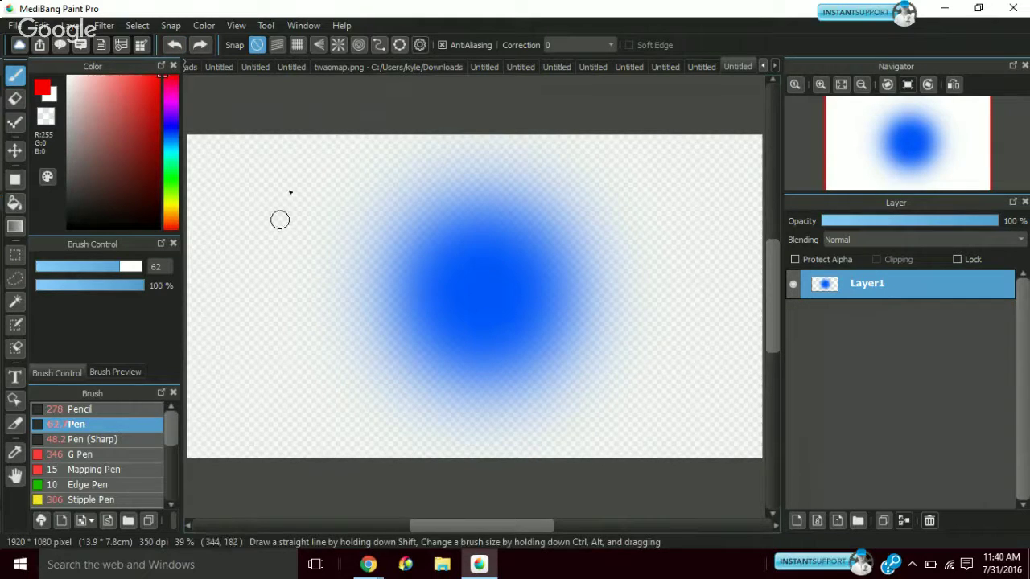
Draw two large red ear outlines with the Pen at size 48, running from the blue circle's edges to the canvas's top edge
mouse_move(472, 206)
left_mouse_down()
mouse_move(451, 211)
mouse_move(374, 128)
left_mouse_up()
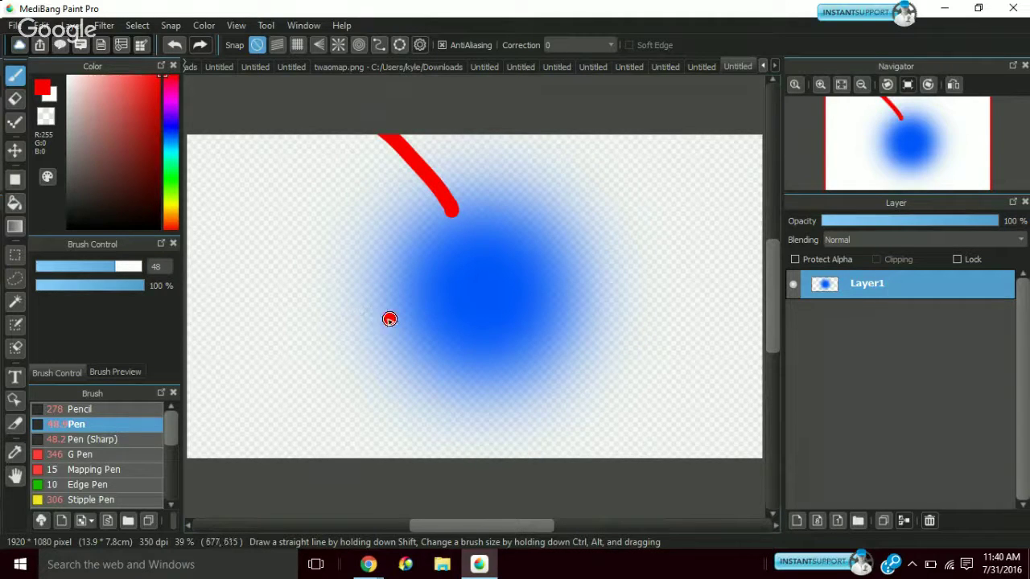
left_click_drag(390, 320, 356, 86)
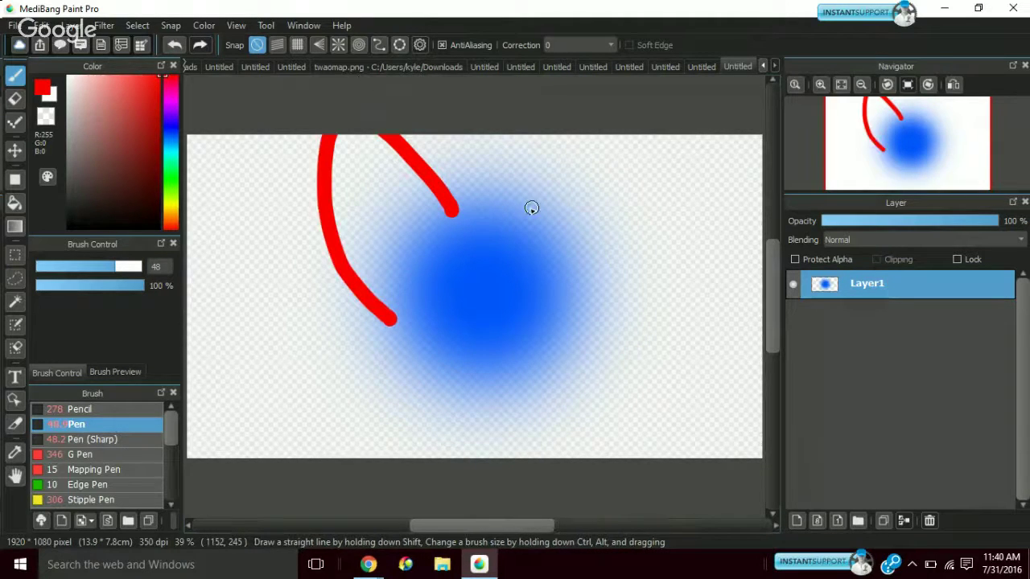
left_click_drag(531, 209, 626, 123)
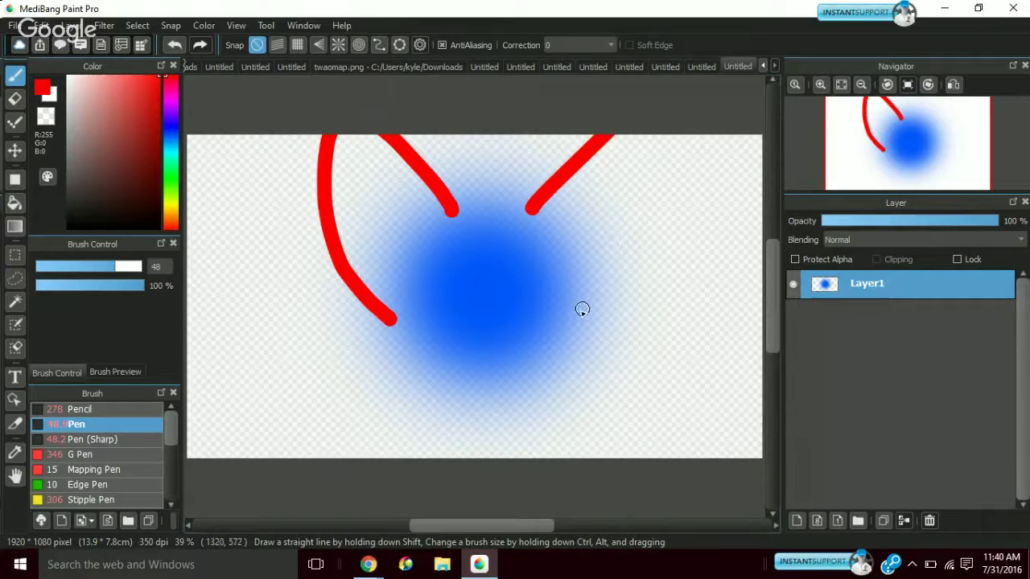
mouse_move(582, 319)
left_mouse_down()
mouse_move(667, 276)
mouse_move(745, 130)
left_mouse_up()
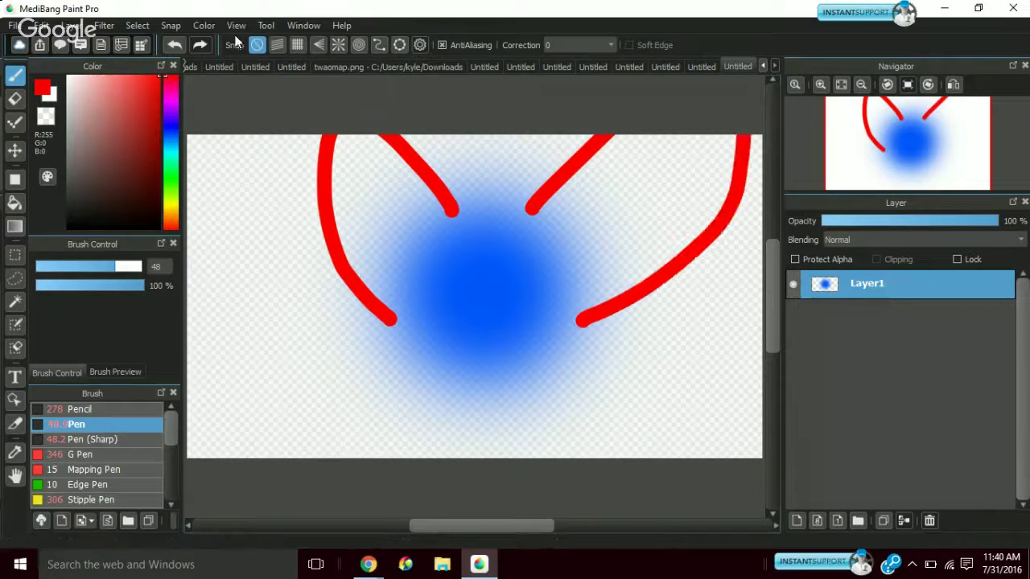
left_click(174, 44)
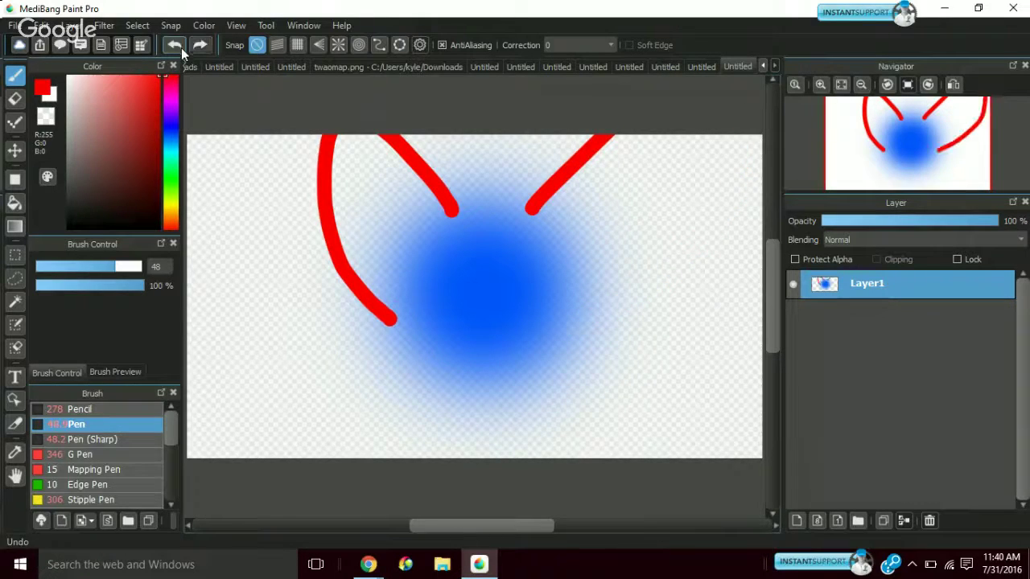
left_click(586, 313)
left_click_drag(587, 313, 708, 136)
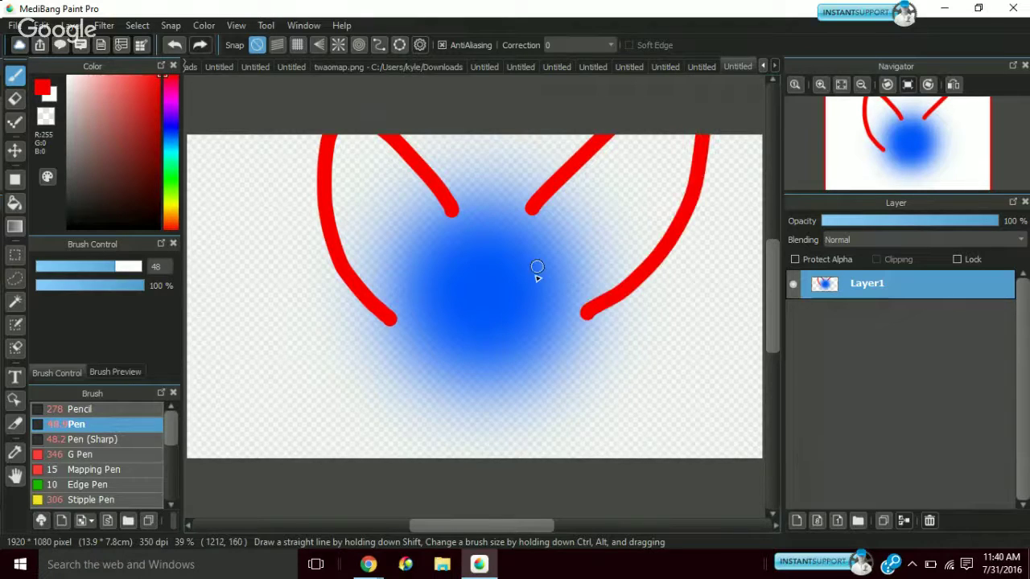
Draw a red face on the blue circle with two angular eyes, the right one filled in, and two short dashes below them
left_click_drag(479, 326, 448, 327)
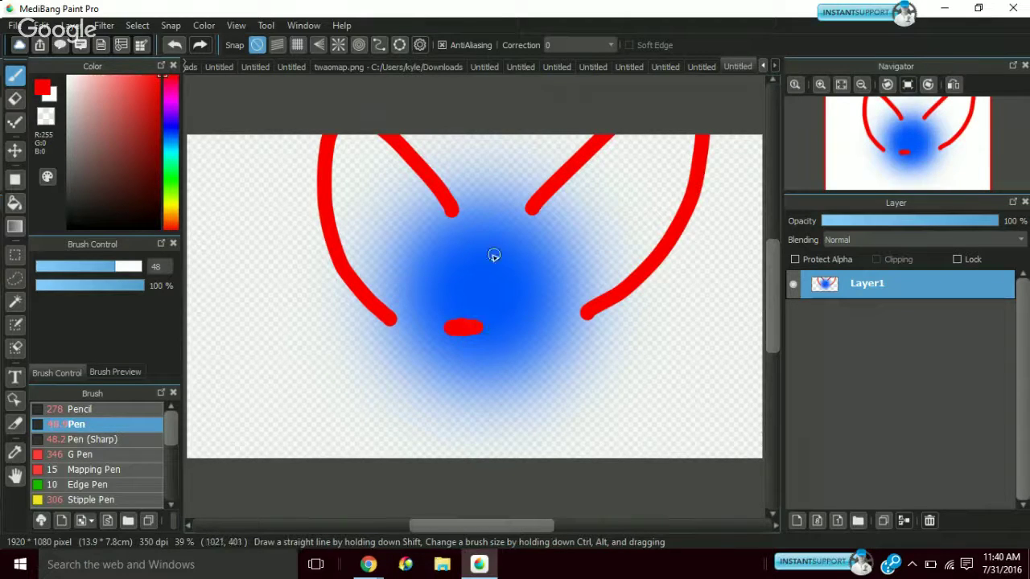
left_click(513, 277)
mouse_move(512, 276)
left_mouse_down()
mouse_move(575, 273)
mouse_move(545, 327)
mouse_move(531, 326)
left_mouse_up()
mouse_move(435, 280)
left_mouse_down()
mouse_move(395, 271)
mouse_move(408, 311)
mouse_move(421, 285)
mouse_move(439, 288)
left_mouse_up()
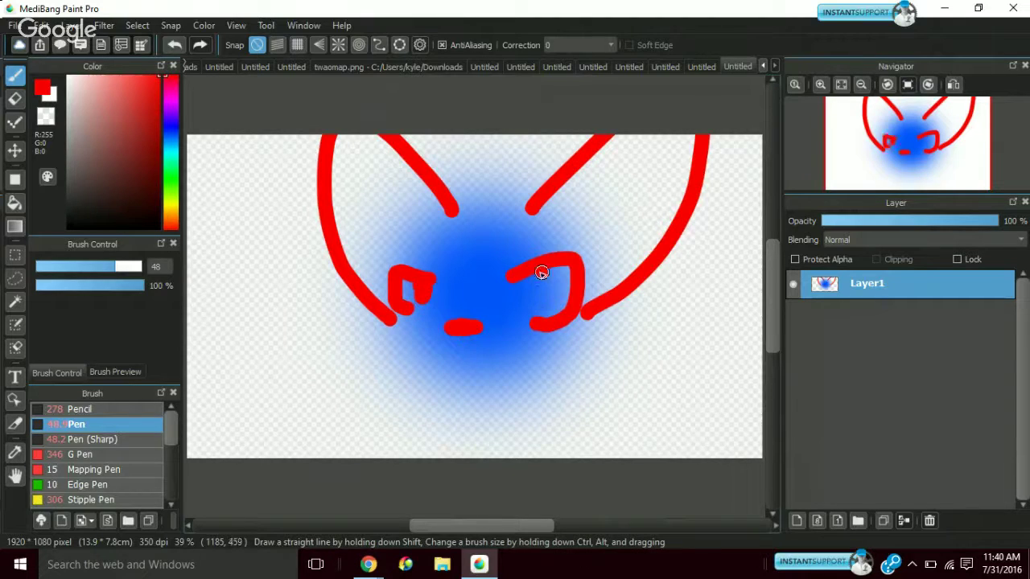
mouse_move(541, 278)
left_mouse_down()
mouse_move(544, 290)
mouse_move(541, 279)
mouse_move(555, 276)
mouse_move(563, 289)
mouse_move(556, 262)
mouse_move(547, 299)
mouse_move(547, 269)
mouse_move(576, 310)
left_mouse_up()
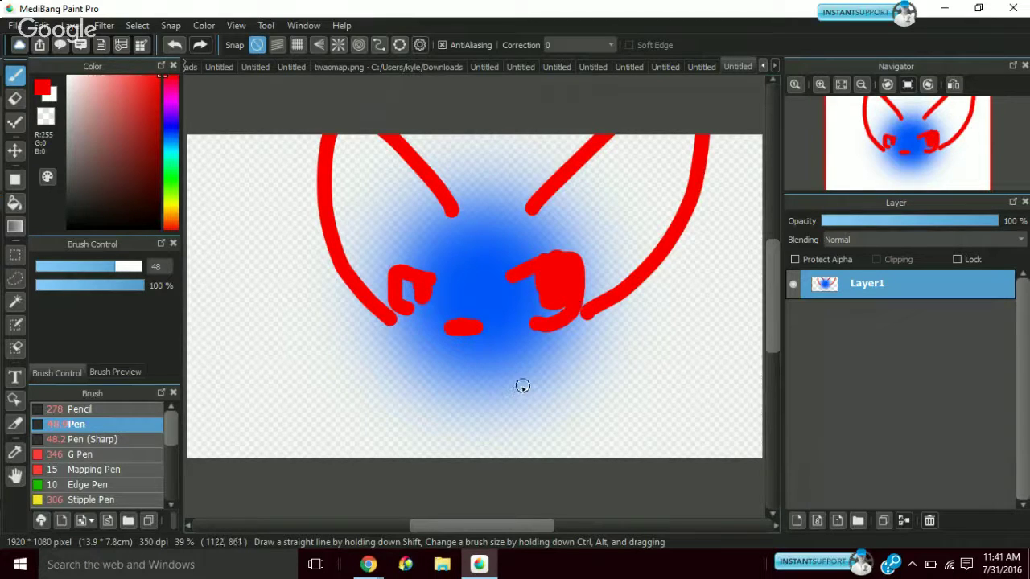
left_click_drag(500, 370, 525, 369)
Outline the head in red with jagged fur on both cheeks, a curled tuft between the ears and two curved neck lines
mouse_move(386, 315)
left_mouse_down()
mouse_move(379, 324)
mouse_move(363, 315)
mouse_move(378, 348)
mouse_move(411, 376)
mouse_move(440, 377)
left_mouse_up()
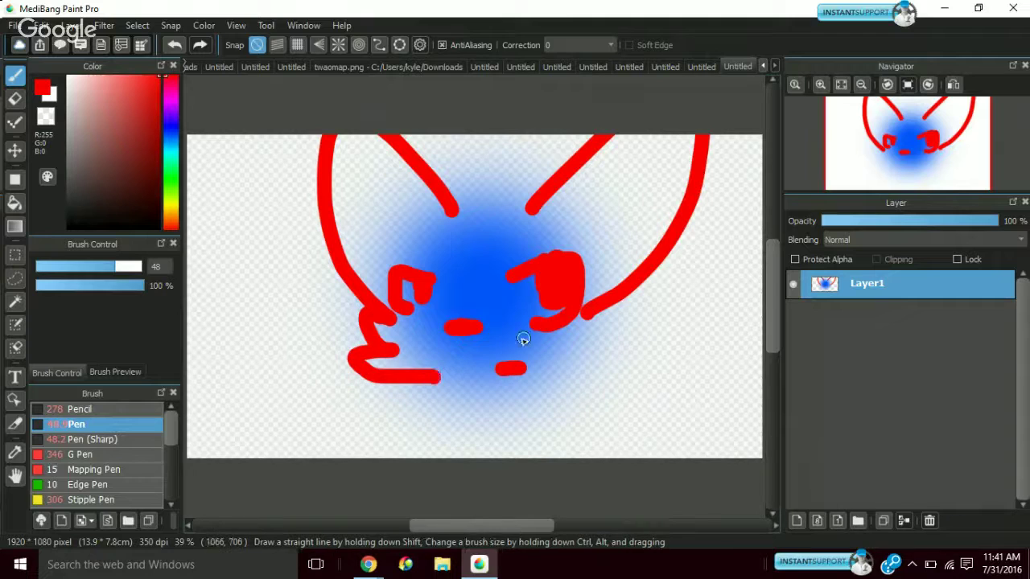
mouse_move(585, 315)
left_mouse_down()
mouse_move(624, 312)
mouse_move(609, 324)
mouse_move(628, 323)
mouse_move(622, 347)
mouse_move(558, 372)
left_mouse_up()
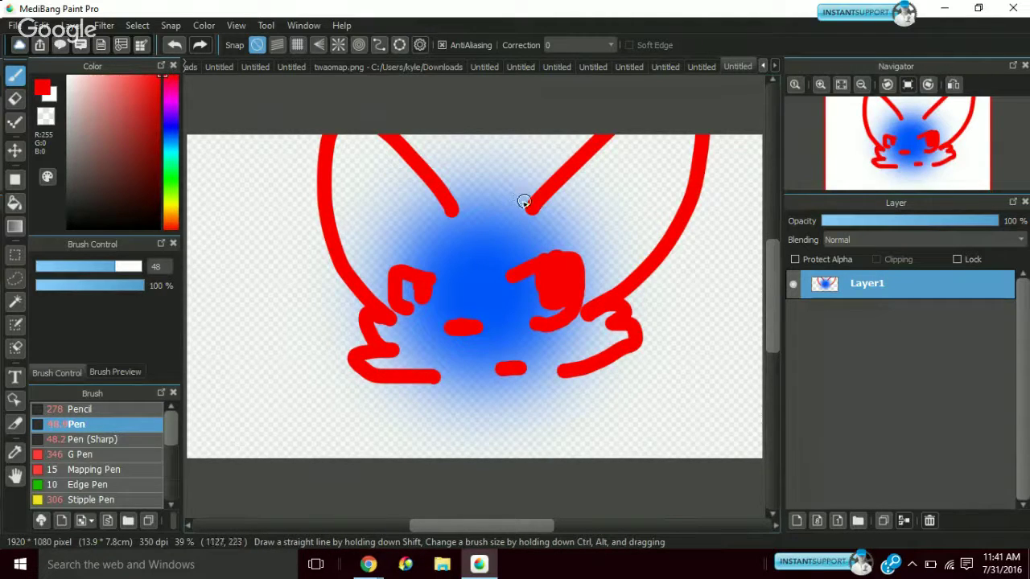
mouse_move(529, 202)
left_mouse_down()
mouse_move(475, 175)
mouse_move(454, 192)
mouse_move(470, 210)
mouse_move(449, 215)
mouse_move(480, 260)
mouse_move(505, 239)
left_mouse_up()
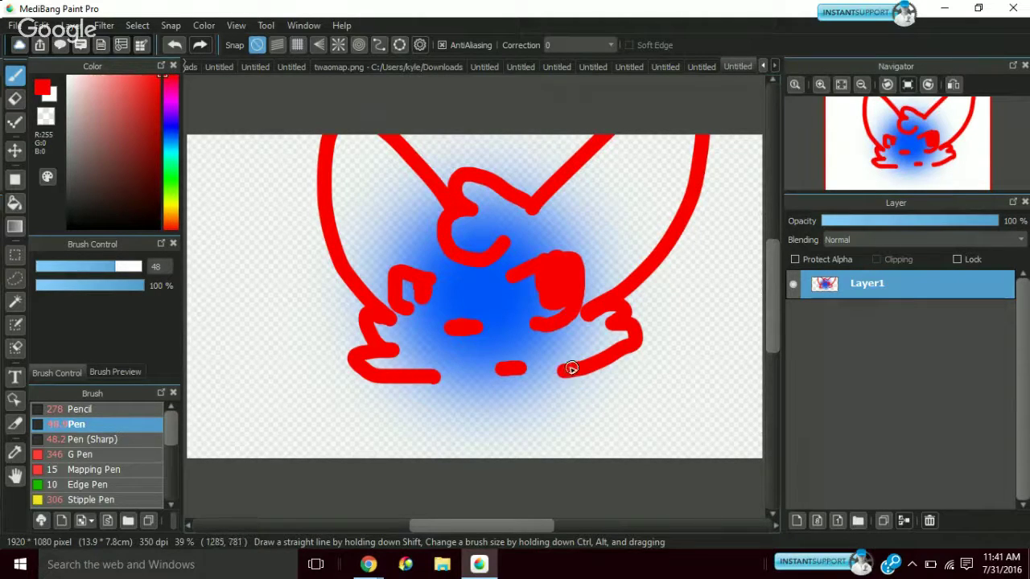
mouse_move(572, 367)
left_mouse_down()
mouse_move(546, 394)
mouse_move(568, 410)
left_mouse_up()
mouse_move(423, 375)
left_mouse_down()
mouse_move(442, 379)
mouse_move(474, 421)
mouse_move(465, 439)
left_mouse_up()
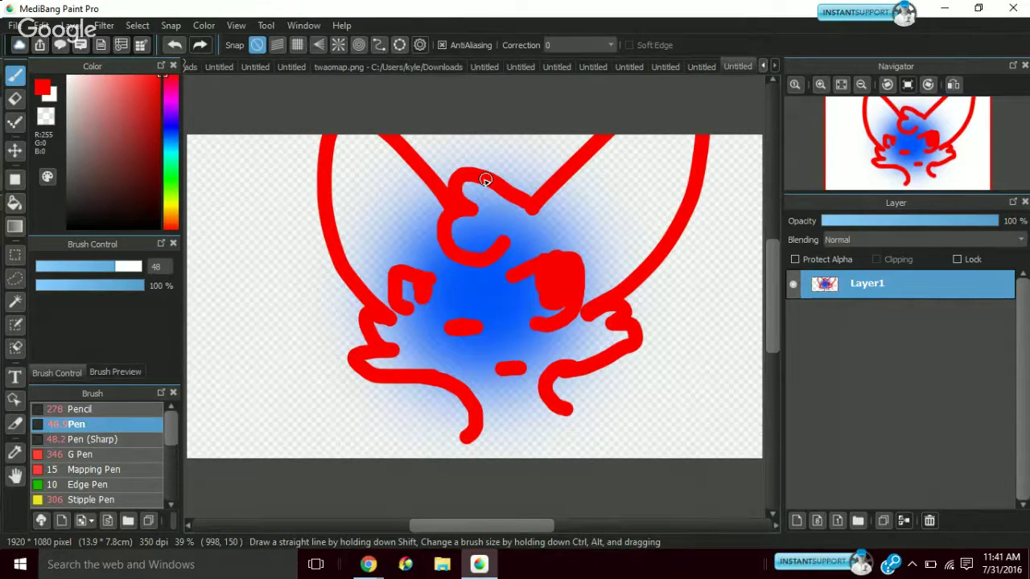
Change the Pen colour to black and trace the left ear's inner red line up to the canvas's top edge
key("x")
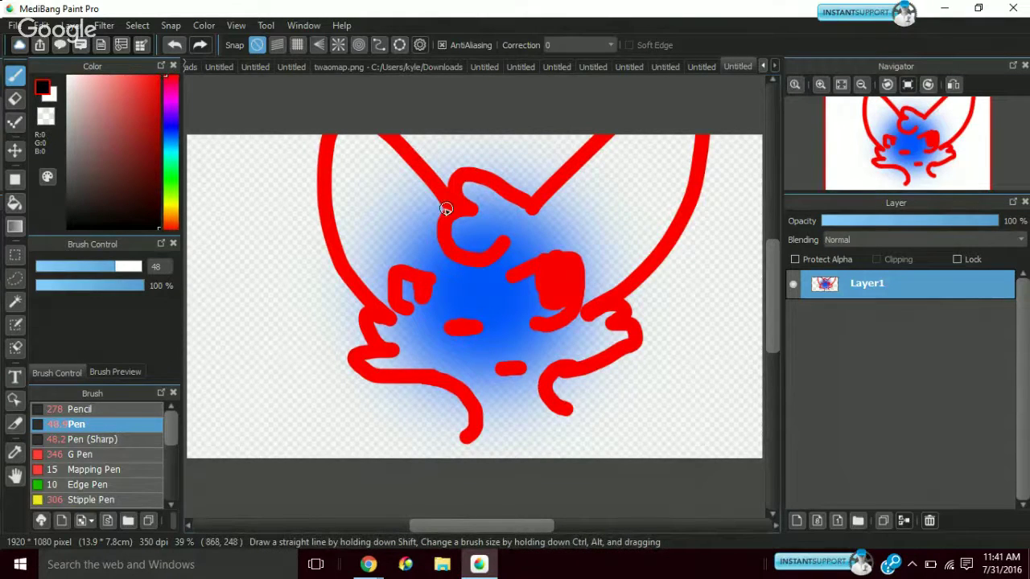
left_click_drag(446, 210, 386, 131)
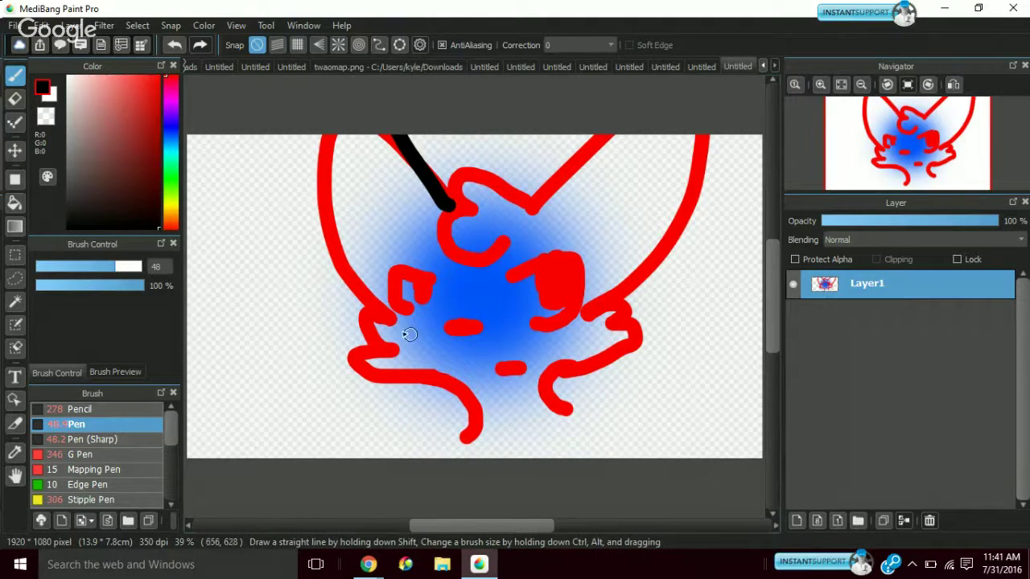
mouse_move(395, 317)
left_mouse_down()
mouse_move(359, 265)
mouse_move(312, 133)
left_mouse_up()
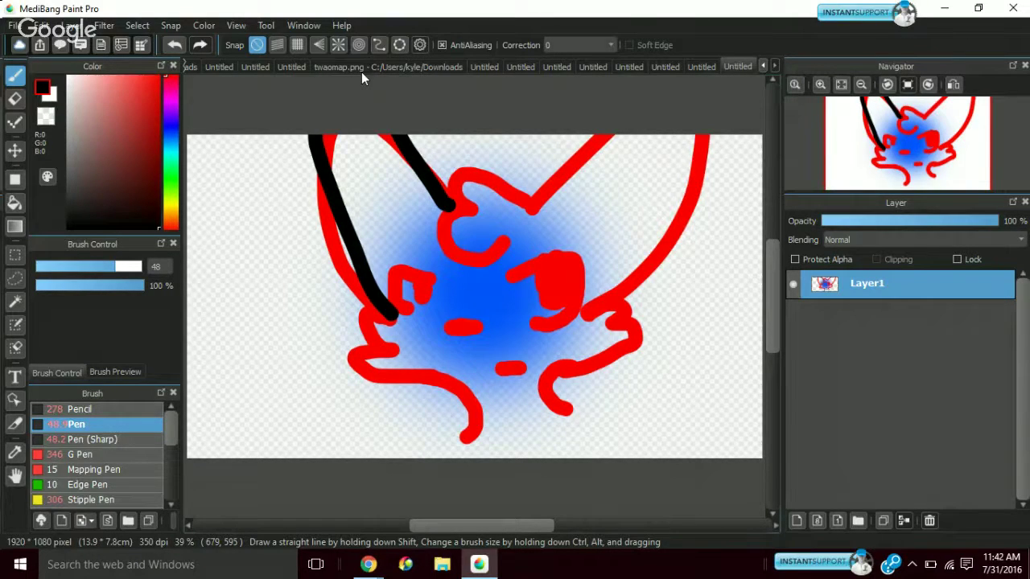
left_click(174, 44)
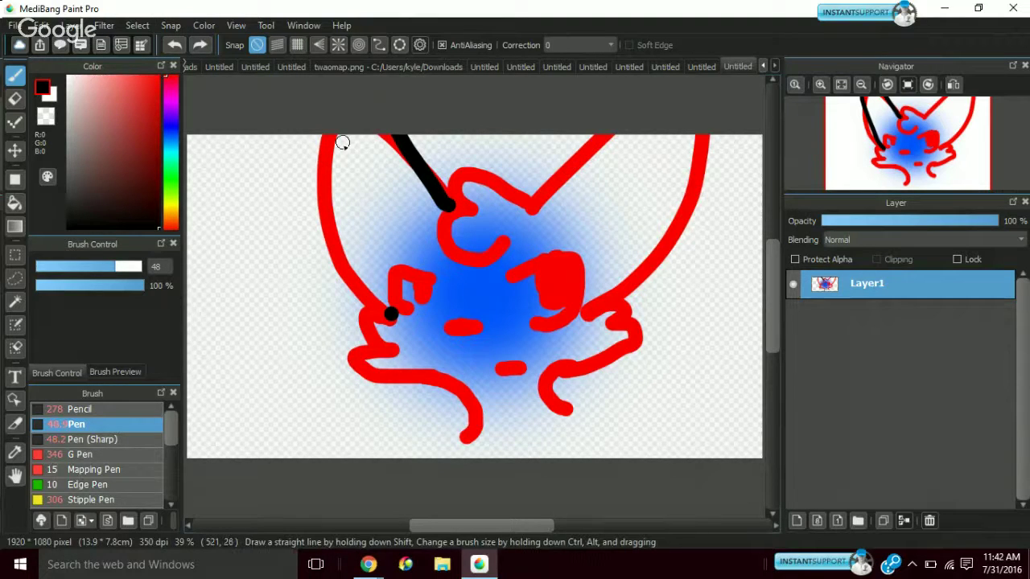
left_click_drag(333, 137, 312, 198)
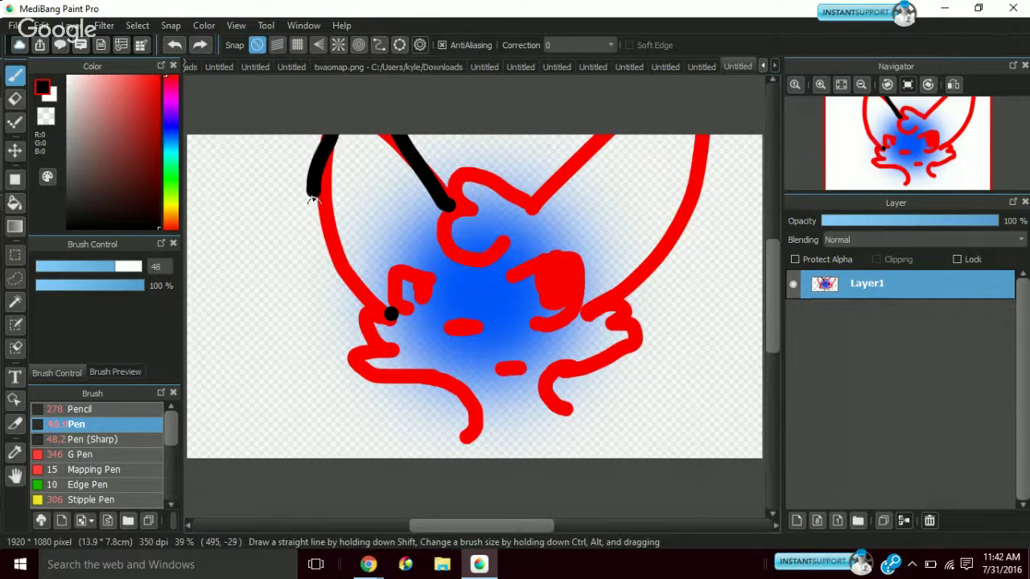
left_click(173, 46)
left_click(173, 46)
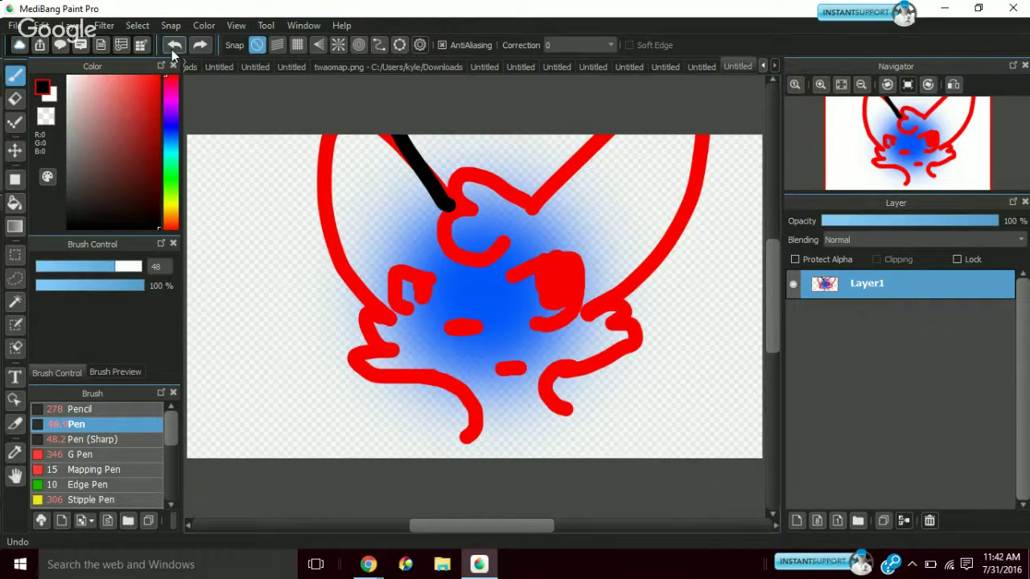
mouse_move(392, 321)
left_mouse_down()
mouse_move(303, 198)
mouse_move(322, 120)
left_mouse_up()
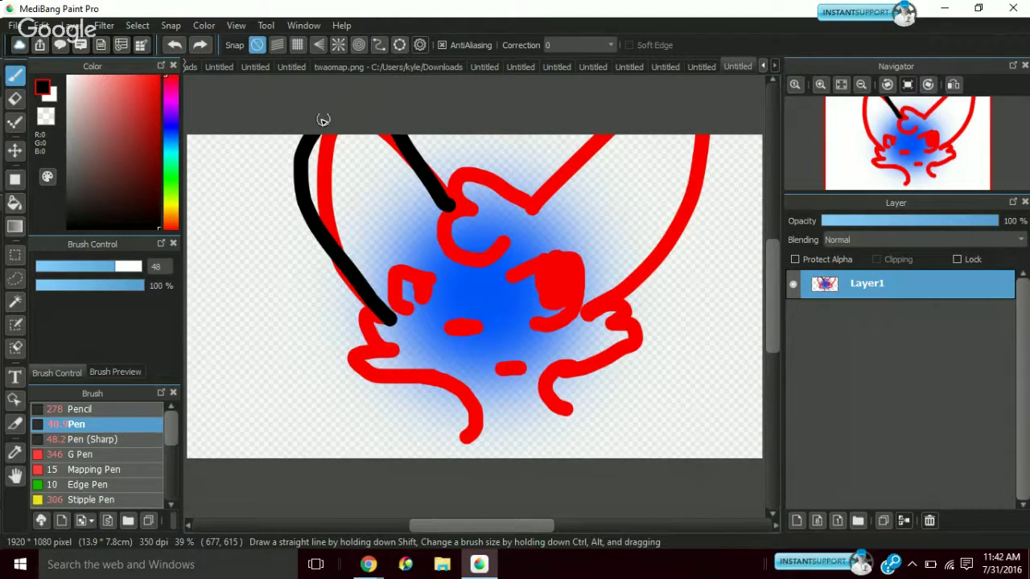
left_click(175, 45)
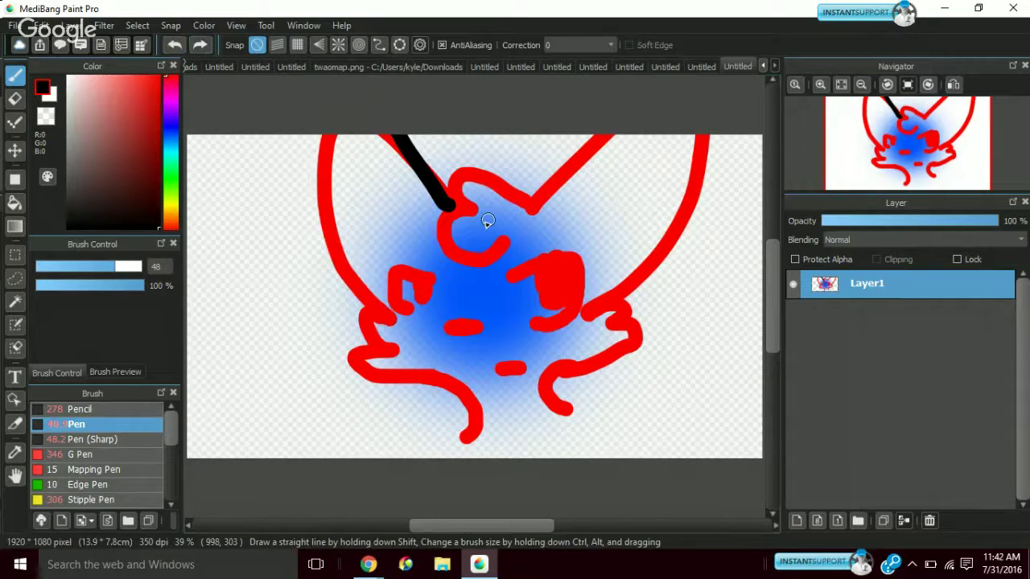
Trace the curled hair tuft and the right eye in black, and fill the eye with black
mouse_move(538, 208)
left_mouse_down()
mouse_move(479, 160)
mouse_move(448, 170)
mouse_move(482, 206)
mouse_move(443, 218)
mouse_move(494, 275)
mouse_move(523, 230)
left_mouse_up()
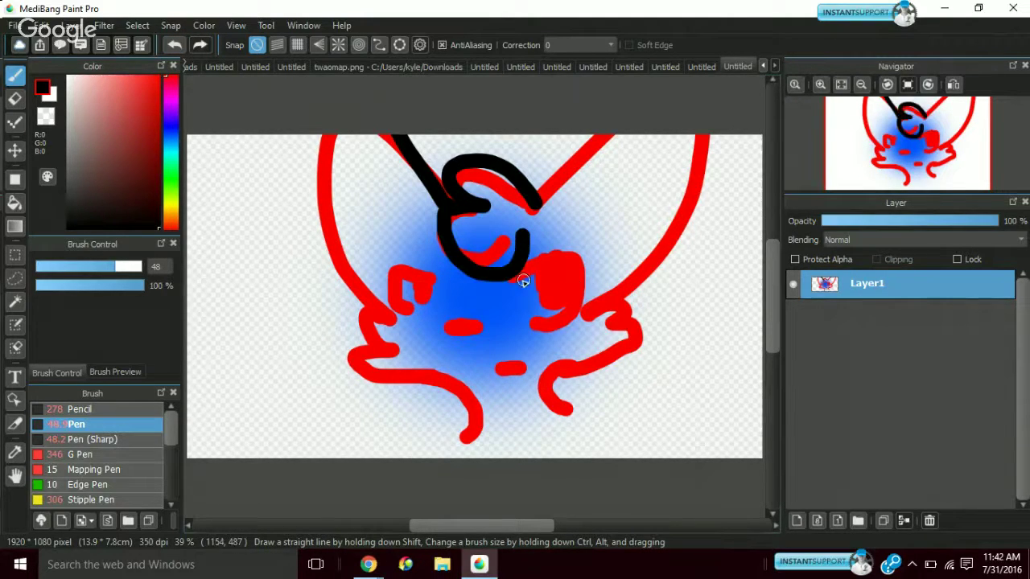
mouse_move(524, 281)
left_mouse_down()
mouse_move(527, 267)
mouse_move(575, 260)
mouse_move(582, 299)
mouse_move(522, 338)
left_mouse_up()
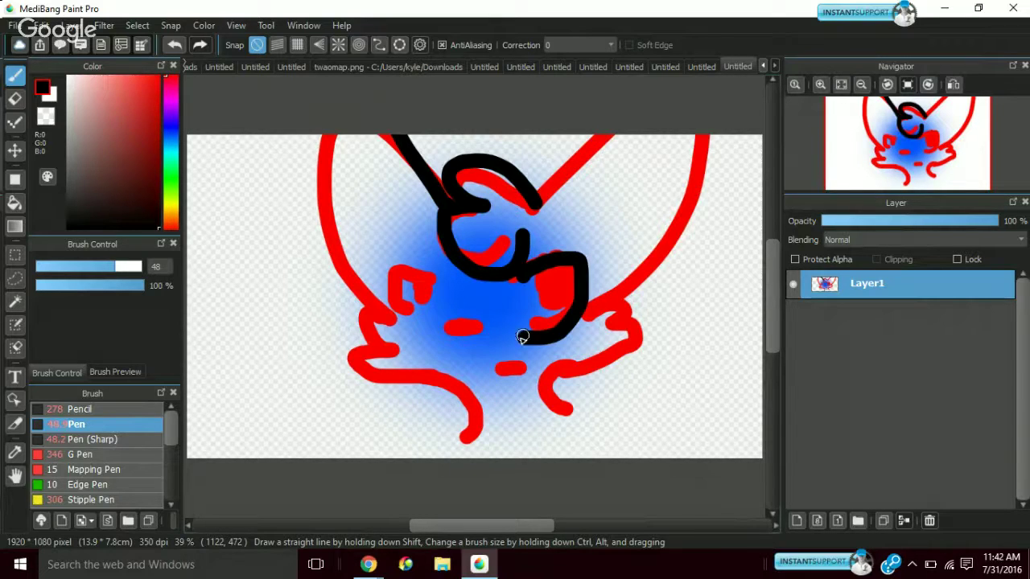
mouse_move(543, 273)
left_mouse_down()
mouse_move(548, 313)
mouse_move(569, 313)
mouse_move(572, 266)
mouse_move(545, 267)
mouse_move(543, 282)
mouse_move(558, 309)
mouse_move(558, 257)
mouse_move(552, 283)
mouse_move(565, 260)
mouse_move(559, 306)
left_mouse_up()
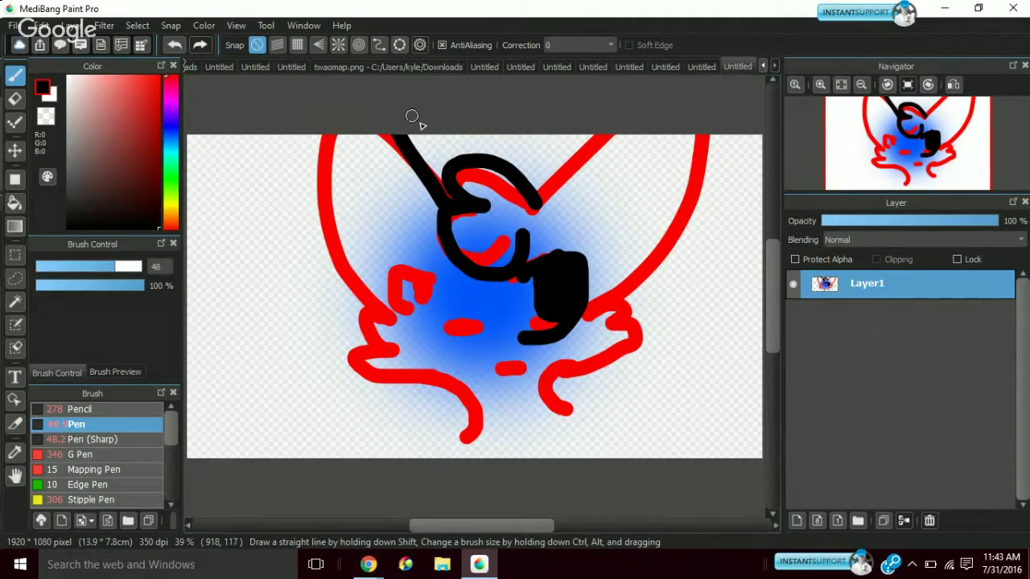
Create a new 1920 by 1080 pixel image at 350 dpi with a transparent background
left_click(18, 27)
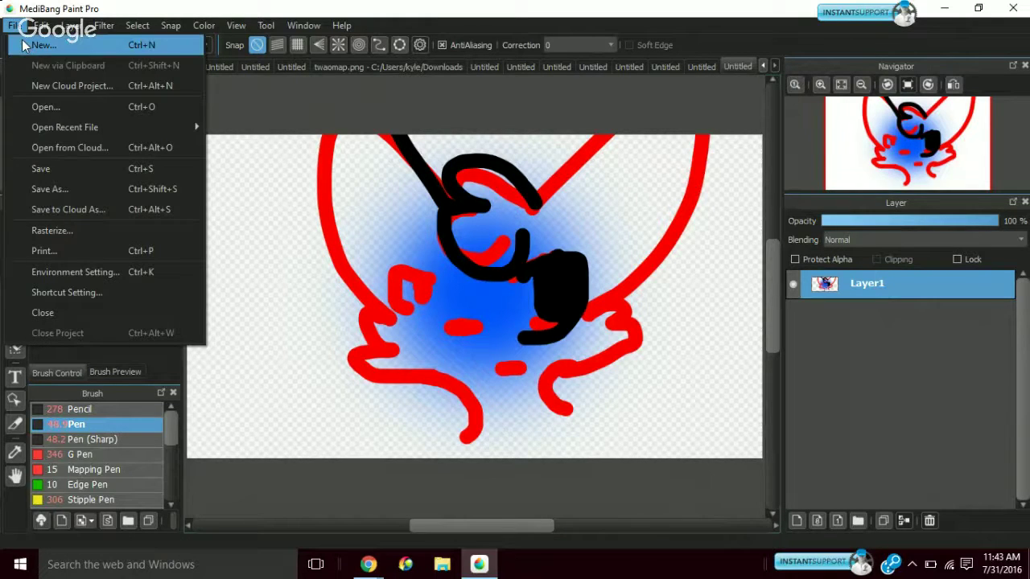
left_click(32, 45)
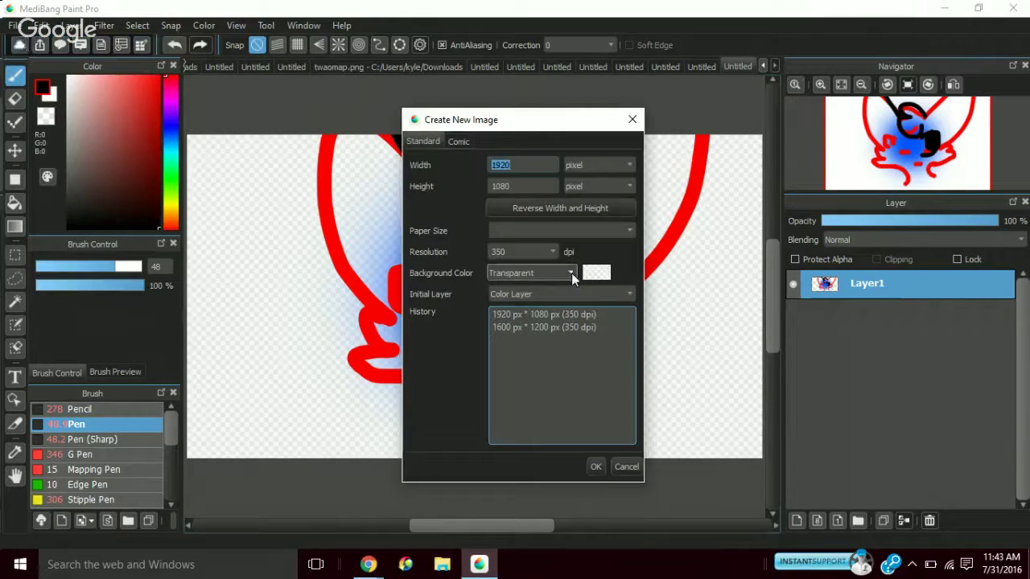
left_click(595, 467)
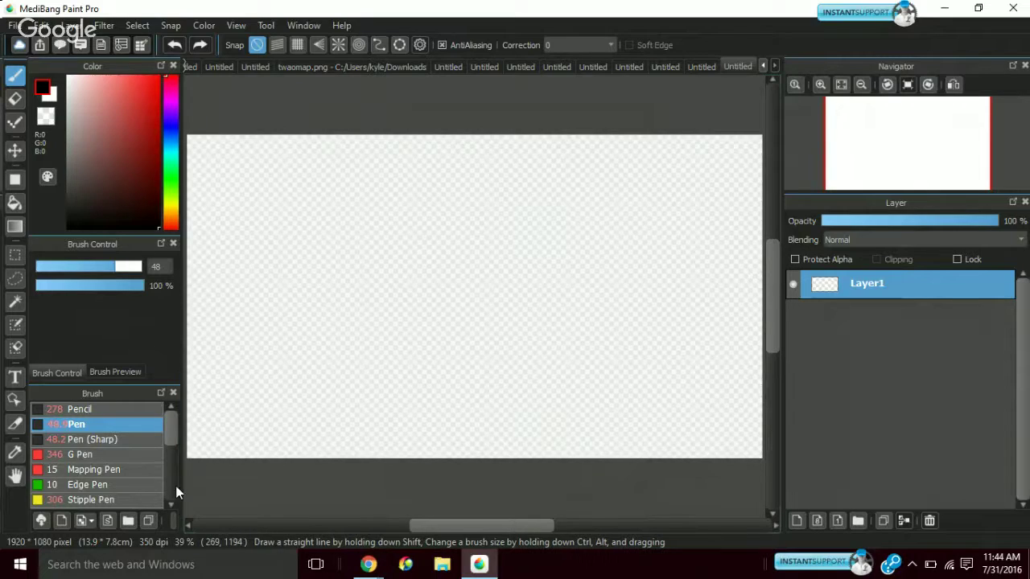
Stamp a solid black circle slightly left of the canvas centre with the Pen at size 612, and lower the layer's opacity to 14%
left_click(93, 271)
mouse_move(94, 271)
left_mouse_down()
mouse_move(299, 285)
mouse_move(120, 269)
mouse_move(191, 282)
left_mouse_up()
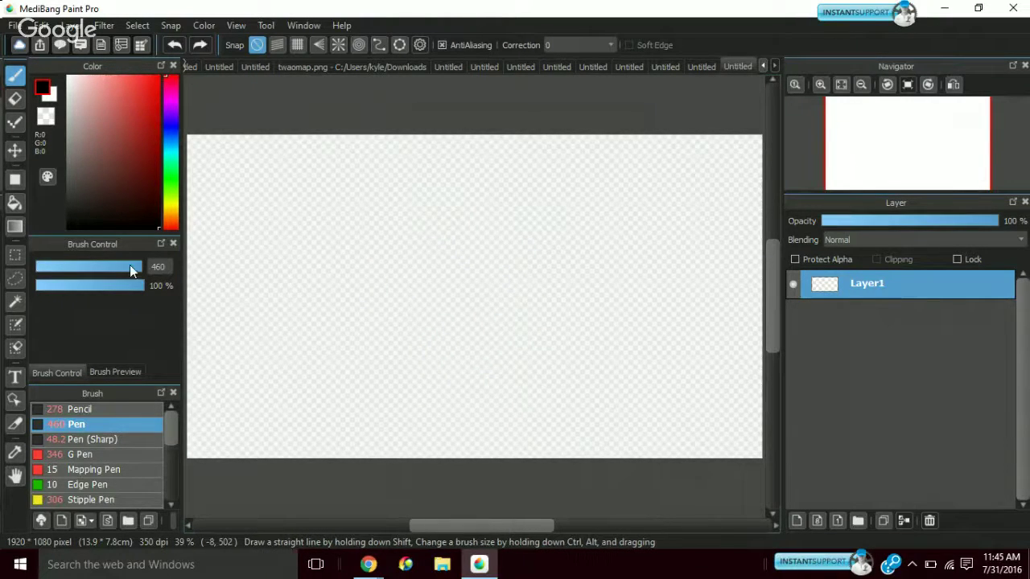
left_click_drag(129, 265, 209, 275)
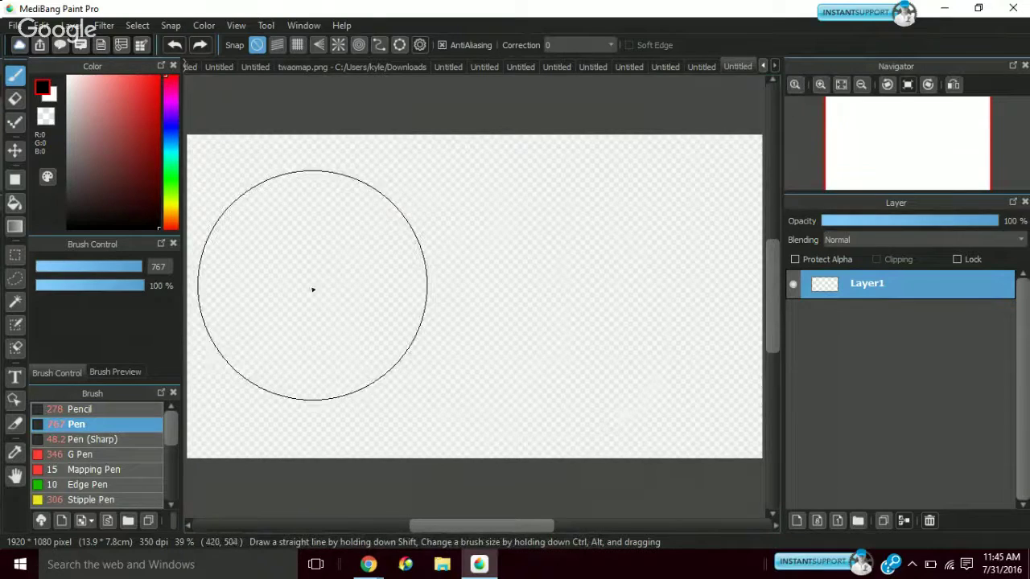
mouse_move(126, 271)
left_mouse_down()
mouse_move(206, 269)
mouse_move(195, 270)
left_mouse_up()
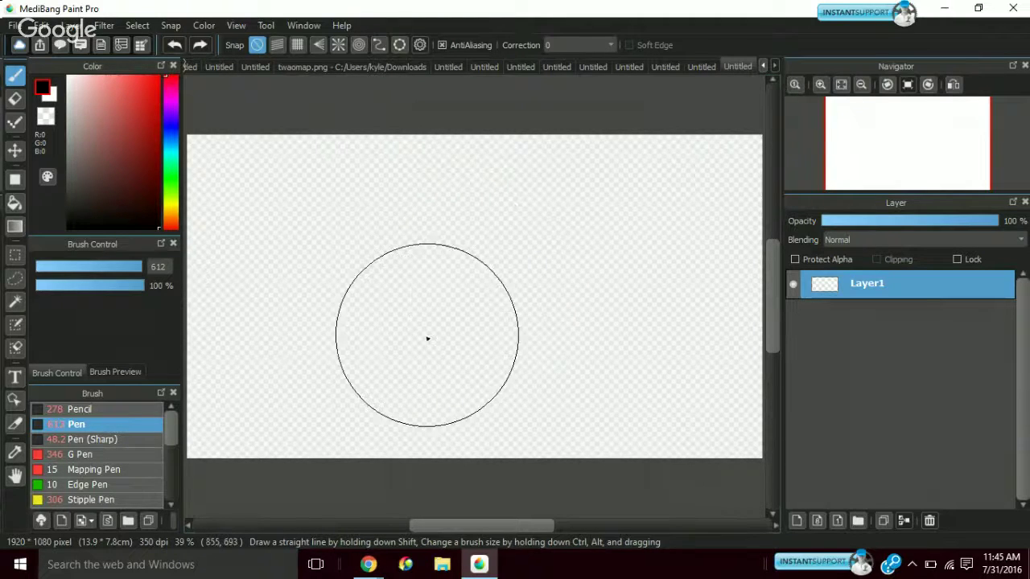
left_click(416, 295)
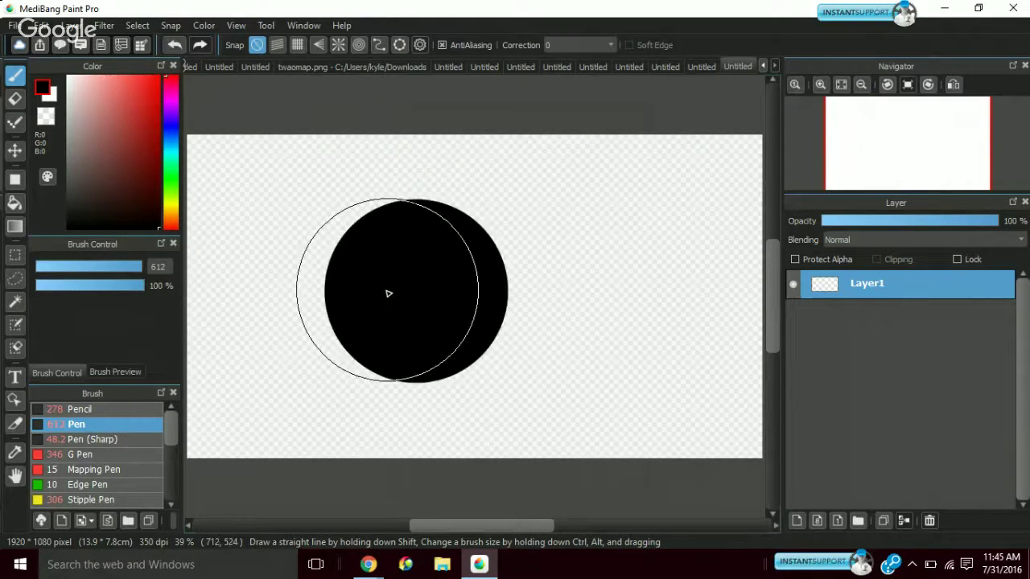
left_click(843, 220)
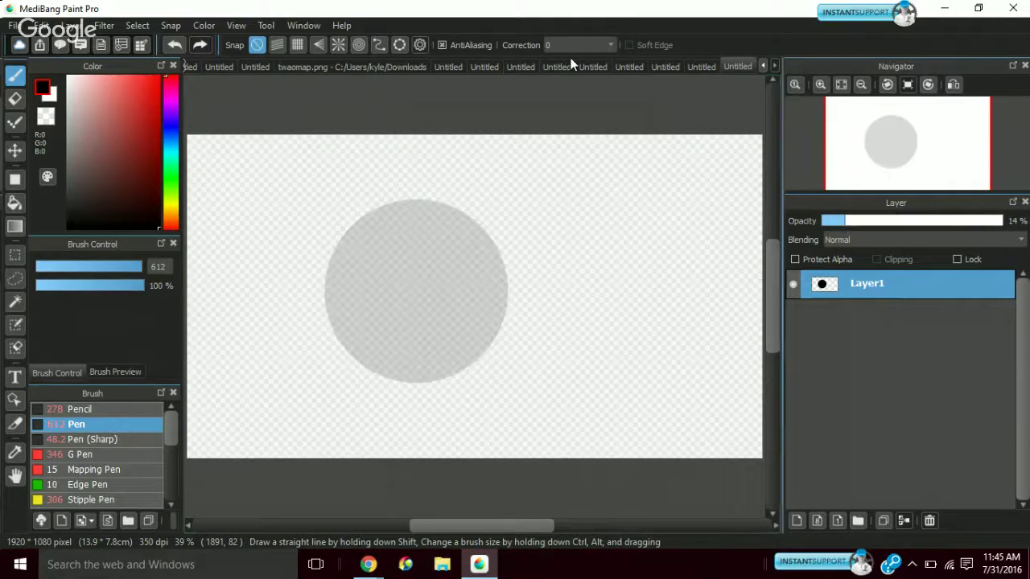
Set up the Pencil brush at size 37 in red and add a new layer above the circle guide
left_click(108, 410)
left_click_drag(66, 266, 102, 266)
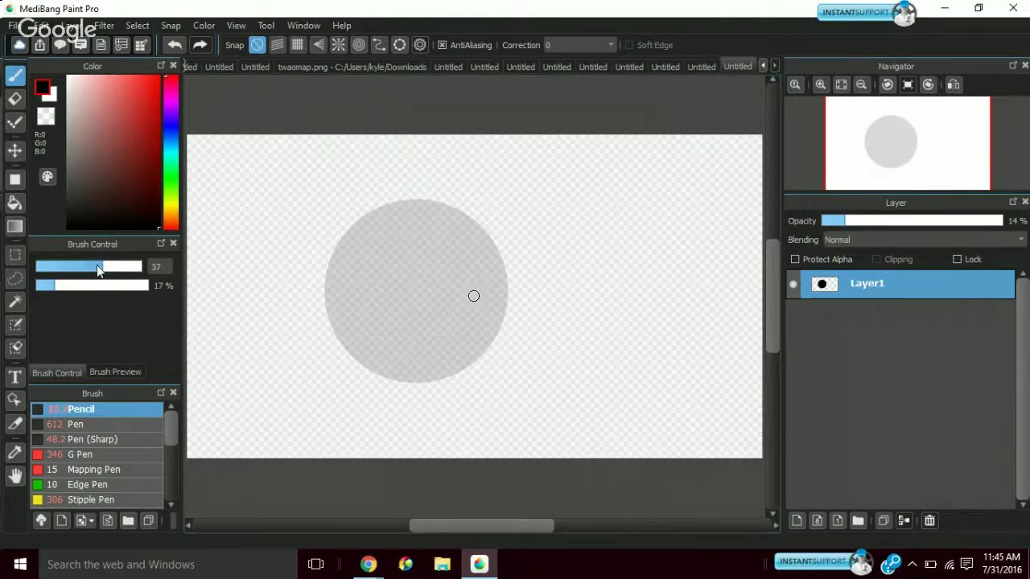
left_click(160, 77)
left_click(71, 26)
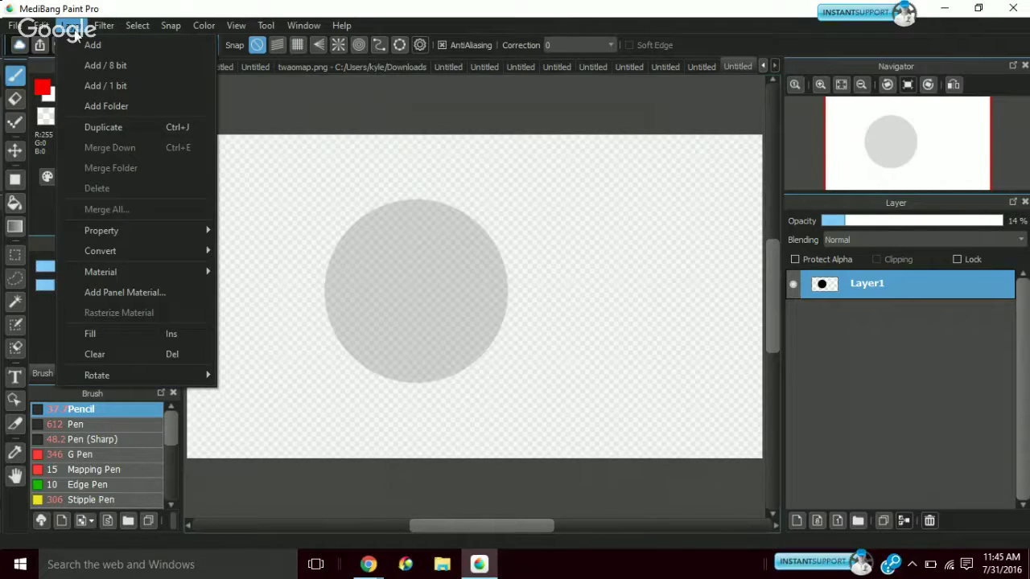
left_click(93, 45)
left_click_drag(379, 149, 346, 313)
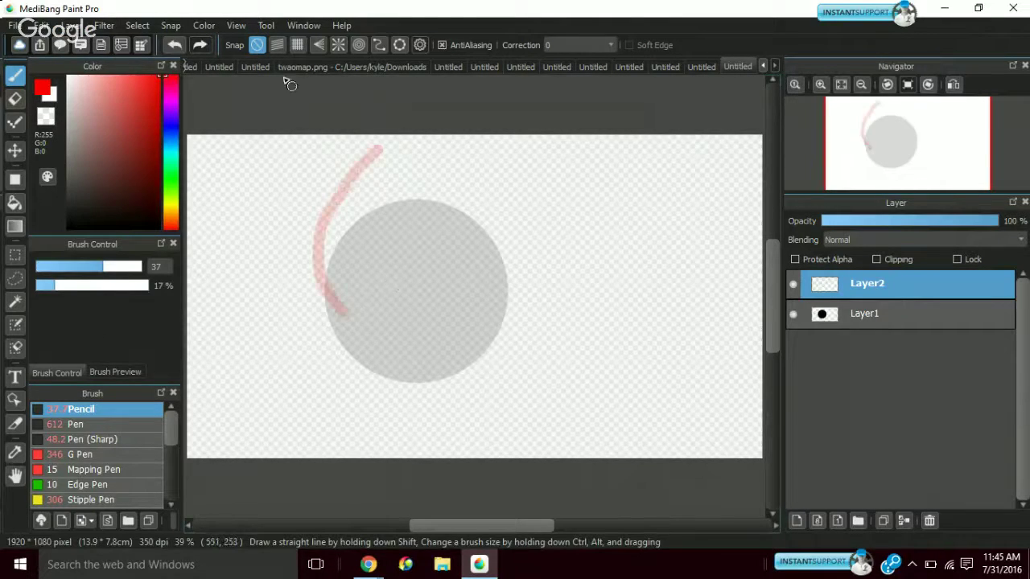
left_click(174, 45)
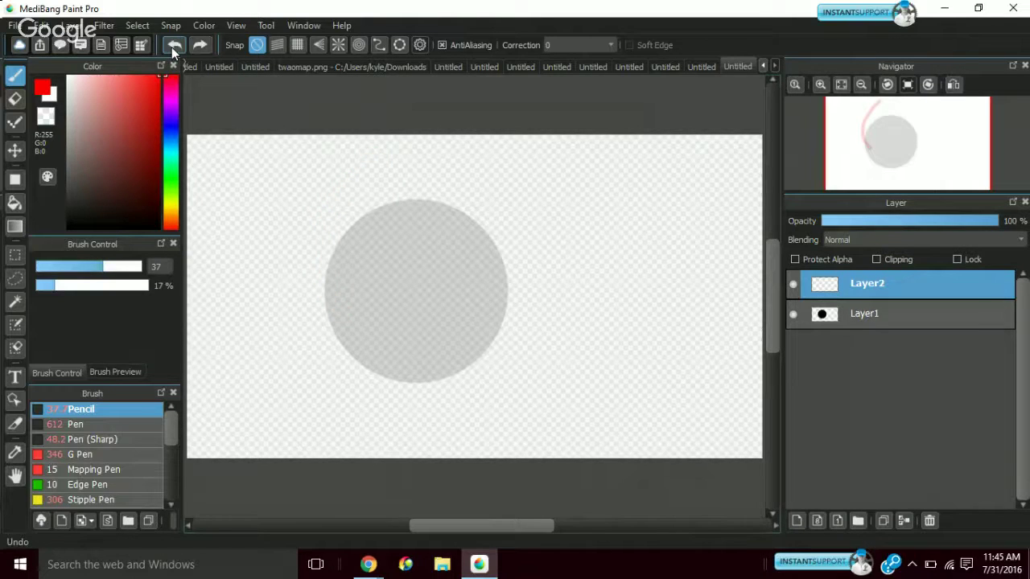
mouse_move(343, 234)
left_mouse_down()
mouse_move(322, 223)
mouse_move(333, 201)
left_mouse_up()
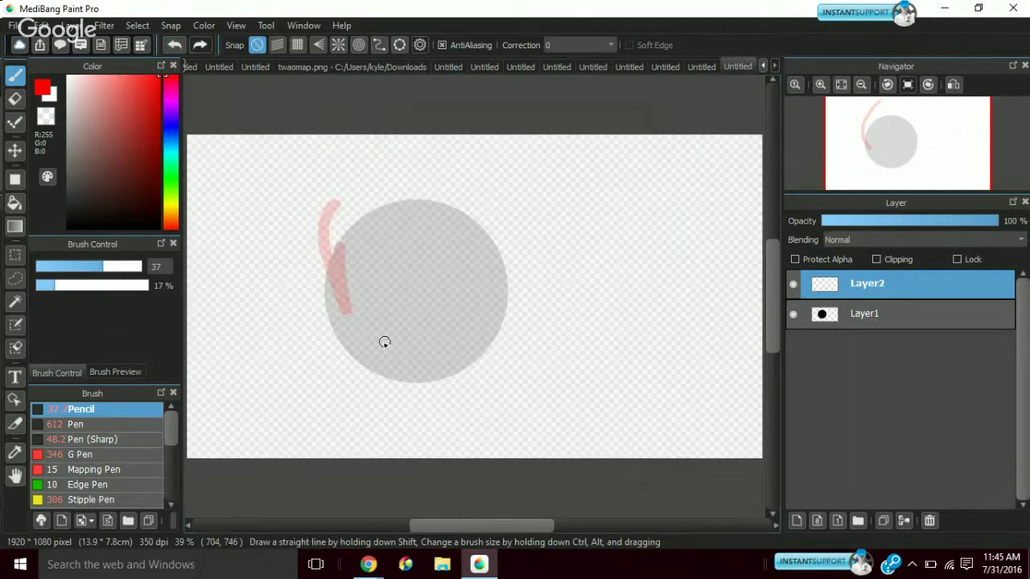
left_click(175, 44)
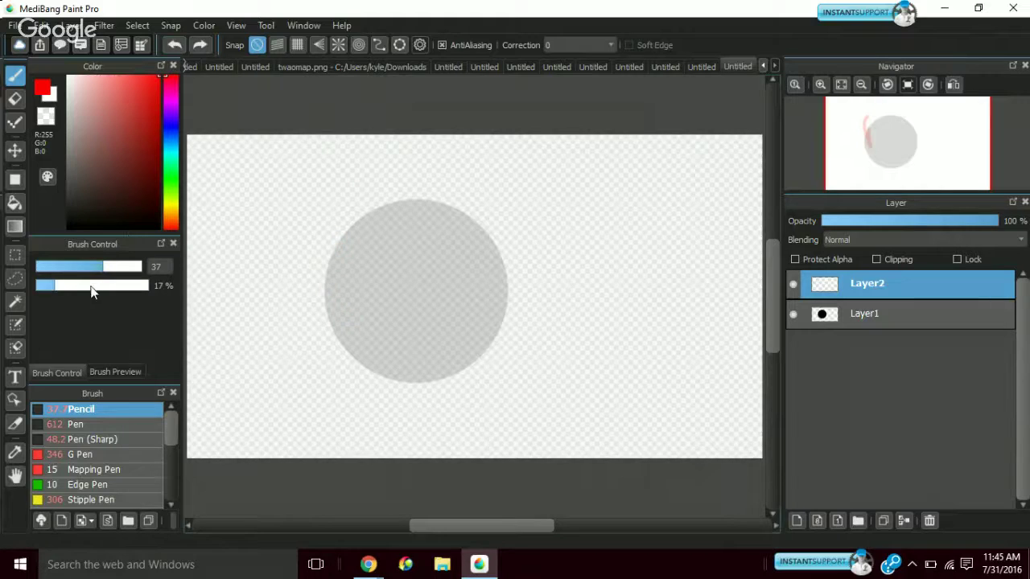
Set the Pencil's opacity to 100%
left_click_drag(91, 292, 161, 291)
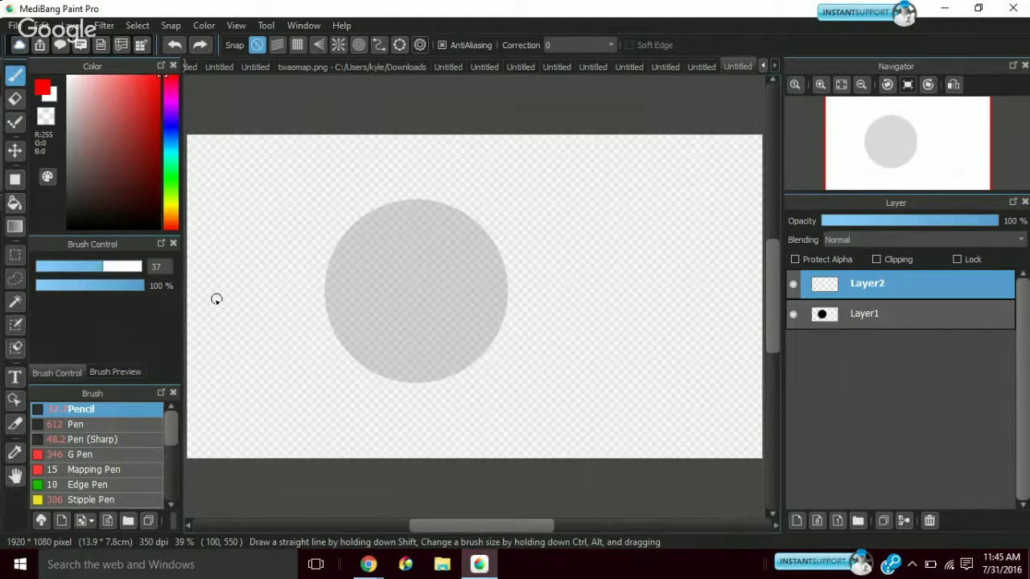
left_click(217, 300)
key("ctrl+z")
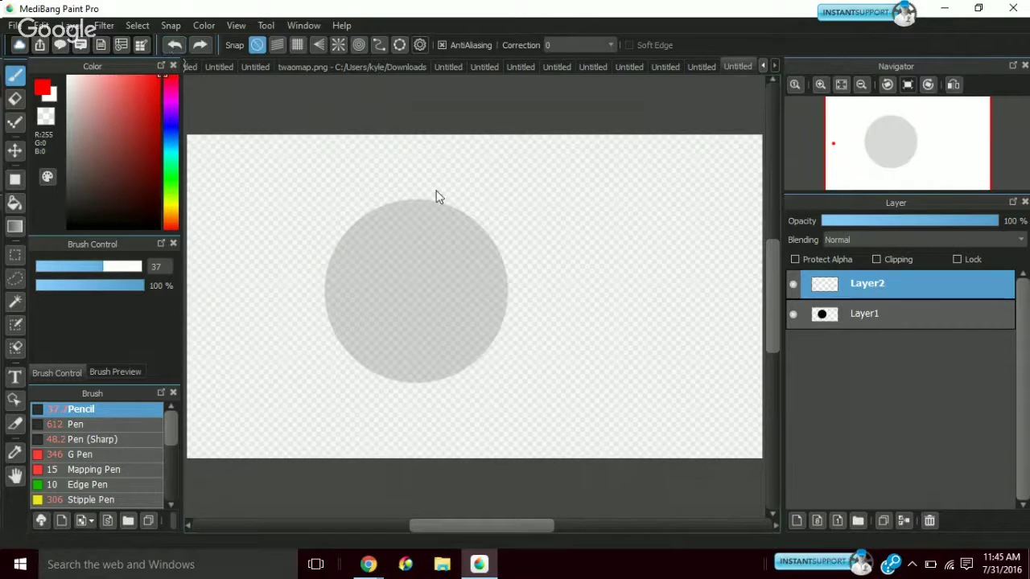
left_click(335, 298)
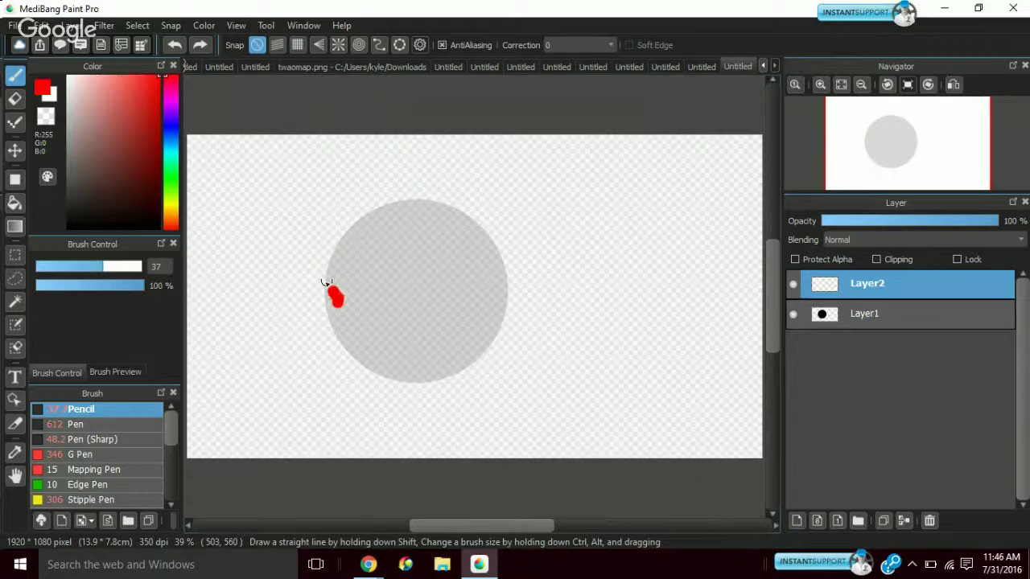
mouse_move(337, 300)
left_mouse_down()
mouse_move(408, 133)
mouse_move(402, 243)
mouse_move(525, 311)
mouse_move(414, 281)
mouse_move(519, 254)
left_mouse_up()
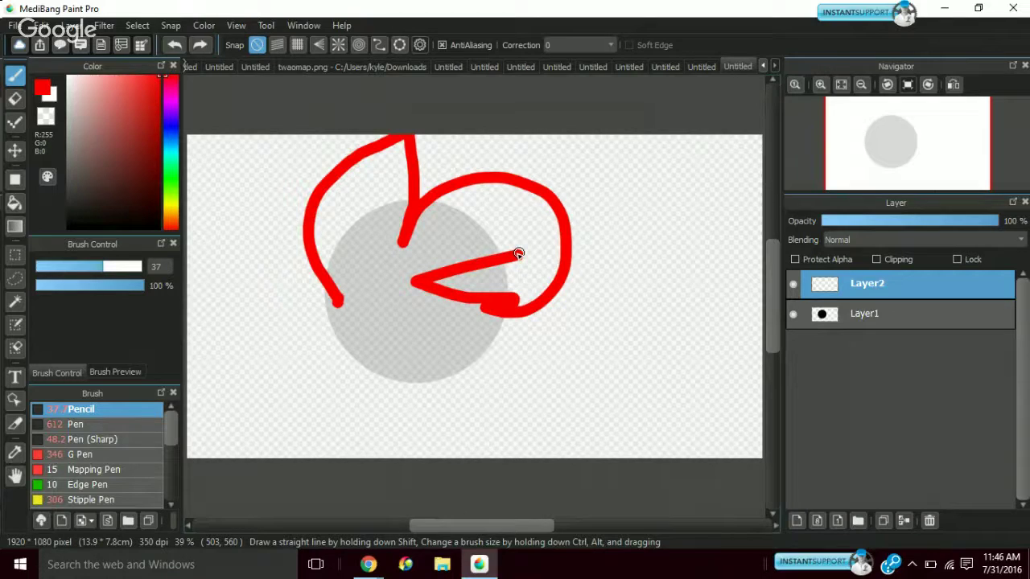
left_click(174, 46)
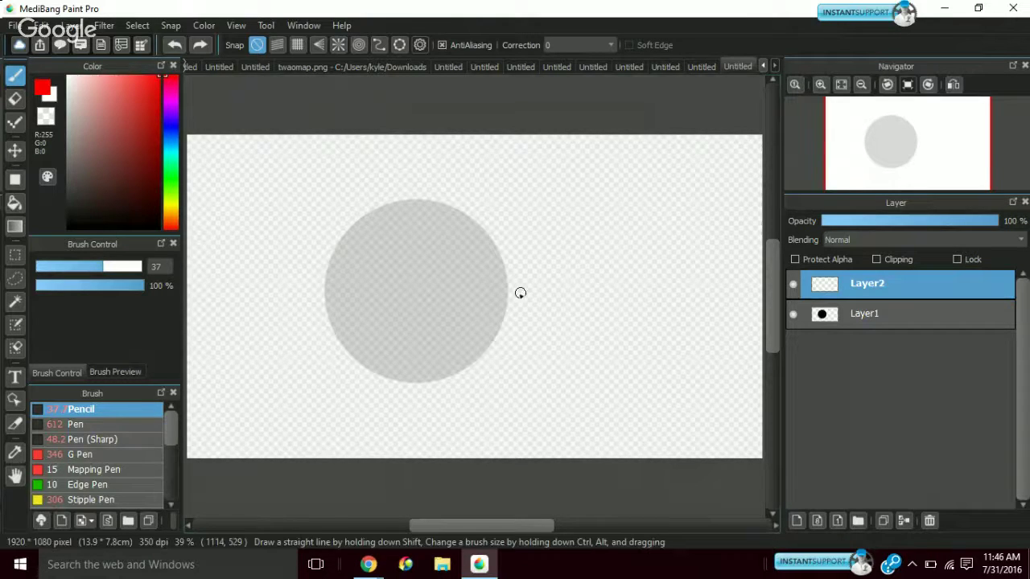
Sketch the pointed muzzle with its jaw line, the jagged back of the neck and the chest line in red around the guide circle
mouse_move(499, 333)
left_mouse_down()
mouse_move(569, 358)
mouse_move(516, 407)
mouse_move(385, 412)
left_mouse_up()
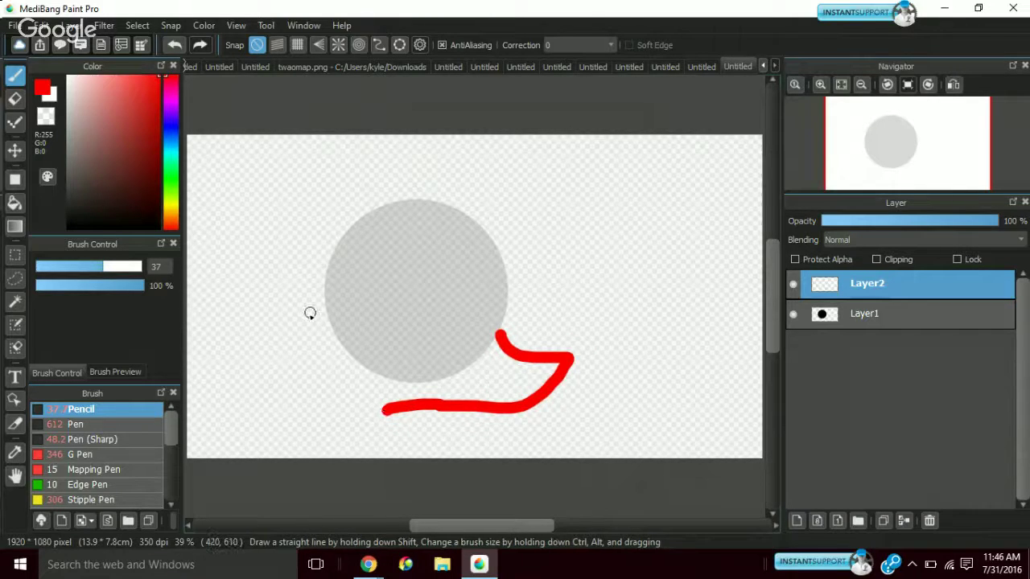
mouse_move(318, 271)
left_mouse_down()
mouse_move(272, 389)
mouse_move(295, 380)
mouse_move(287, 451)
mouse_move(306, 456)
left_mouse_up()
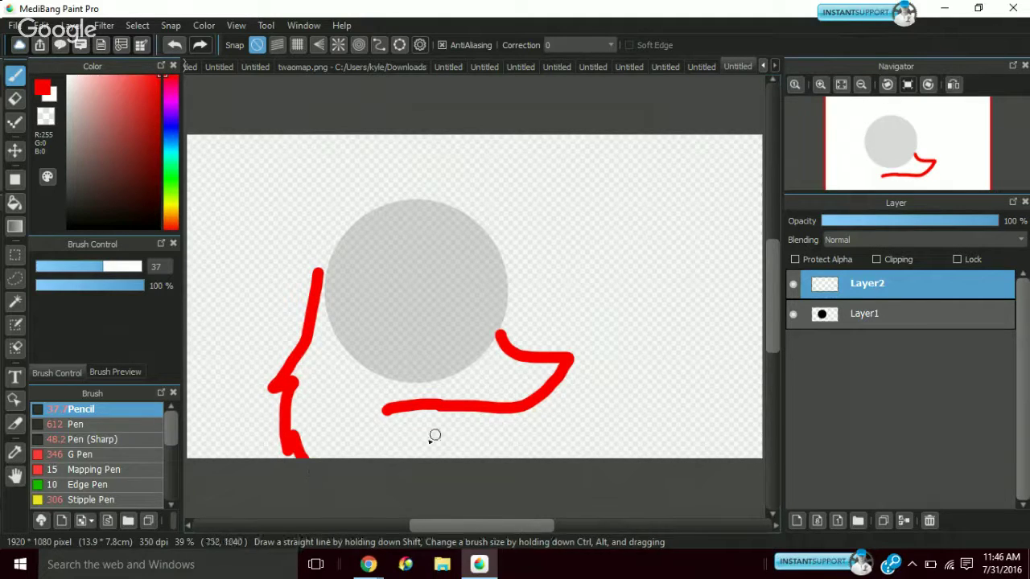
mouse_move(438, 406)
left_mouse_down()
mouse_move(618, 460)
mouse_move(646, 482)
left_mouse_up()
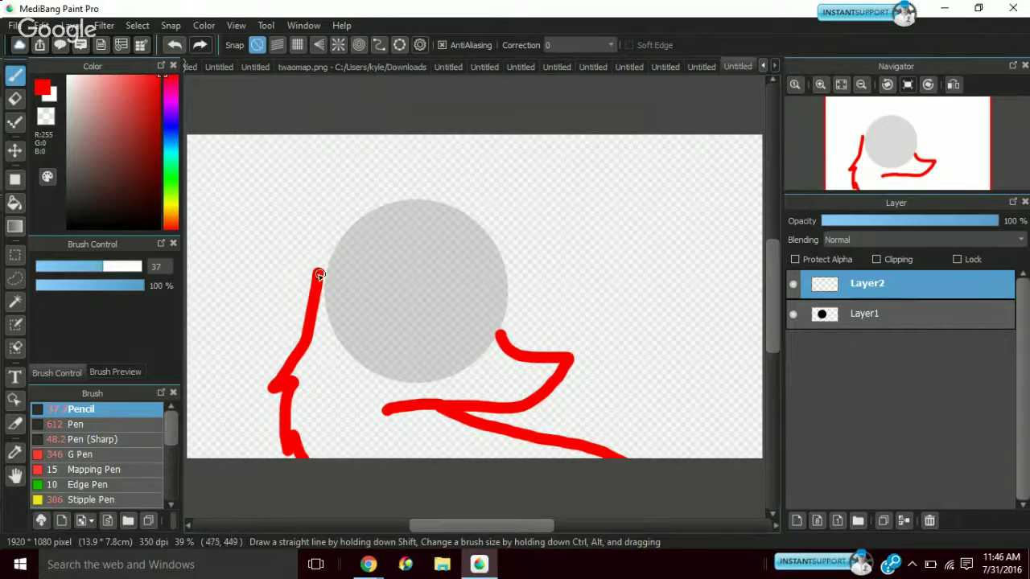
Sketch the large near ear running off the canvas's top edge and a small pointed far ear beside it
mouse_move(333, 297)
left_mouse_down()
mouse_move(298, 220)
mouse_move(330, 146)
mouse_move(386, 110)
left_mouse_up()
left_click(173, 45)
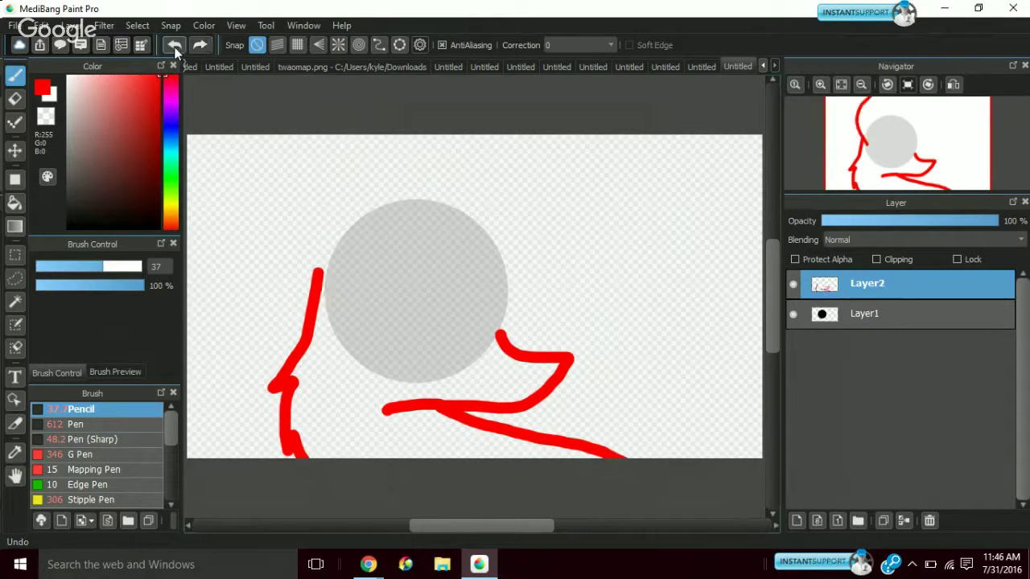
mouse_move(320, 278)
left_mouse_down()
mouse_move(293, 256)
mouse_move(342, 135)
left_mouse_up()
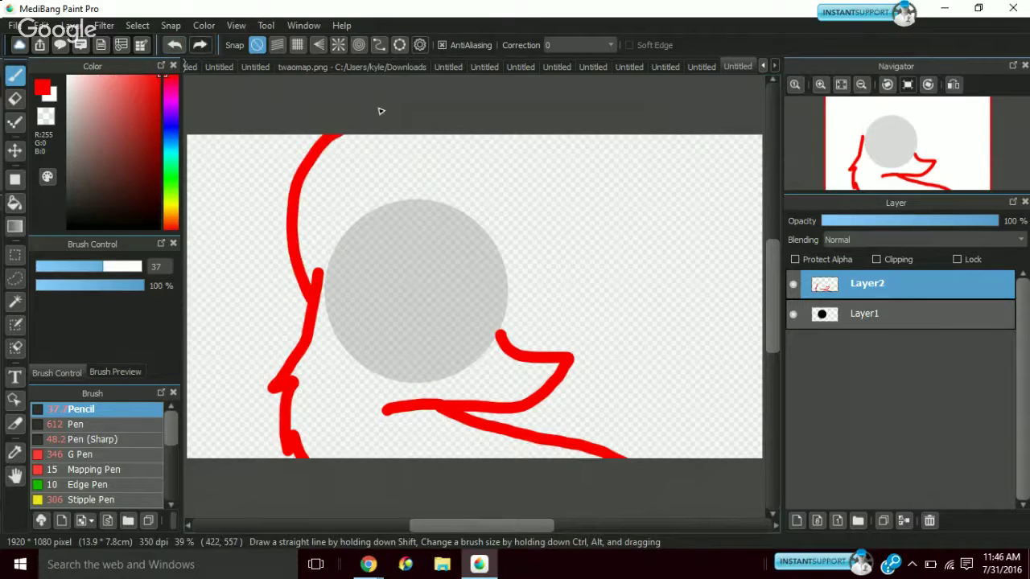
left_click_drag(416, 254, 384, 135)
mouse_move(423, 184)
left_mouse_down()
mouse_move(447, 148)
mouse_move(453, 219)
left_mouse_up()
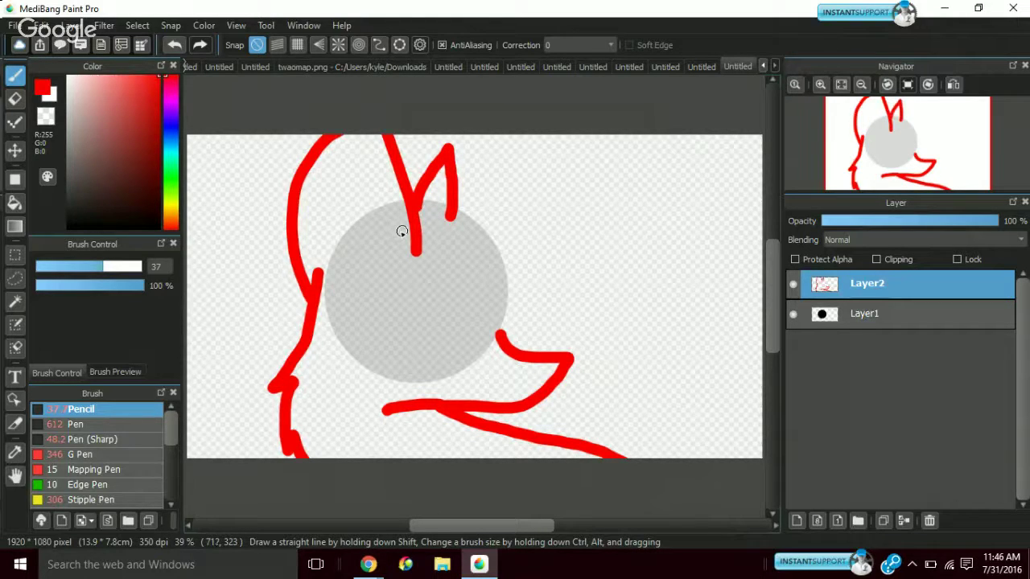
Sketch the spiky hair fringe from the ear base down to the muzzle, and add a short nose mark at the muzzle tip
mouse_move(410, 212)
left_mouse_down()
mouse_move(484, 229)
mouse_move(465, 238)
mouse_move(501, 247)
mouse_move(560, 290)
mouse_move(492, 292)
mouse_move(501, 360)
mouse_move(403, 309)
left_mouse_up()
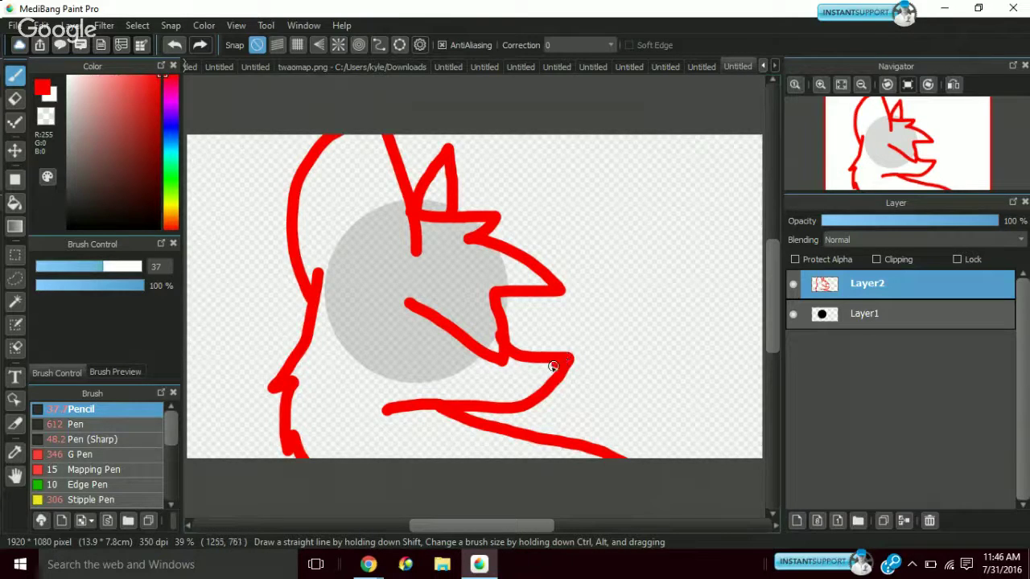
left_click_drag(553, 367, 536, 372)
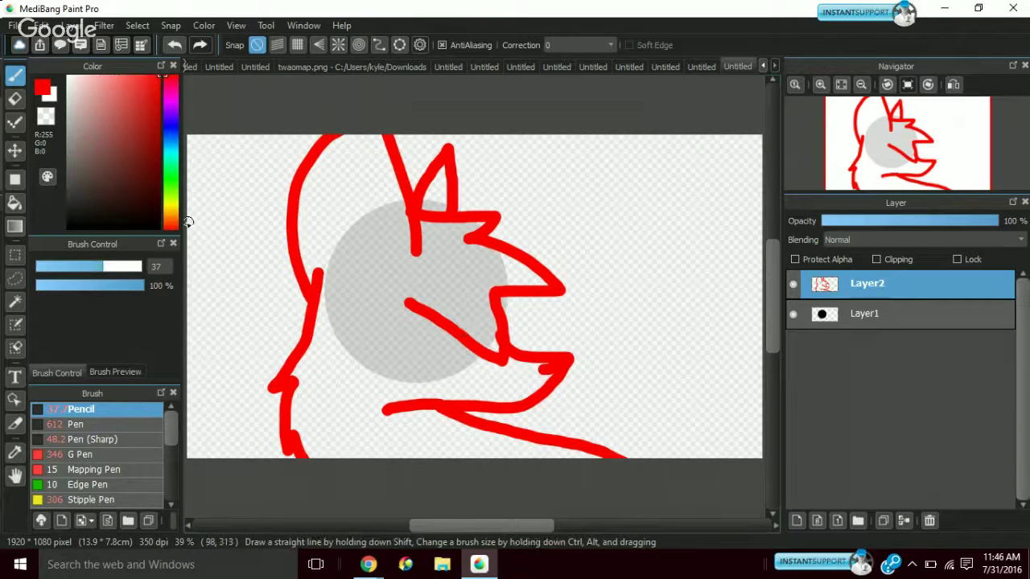
left_click(78, 98)
key("ctrl+z")
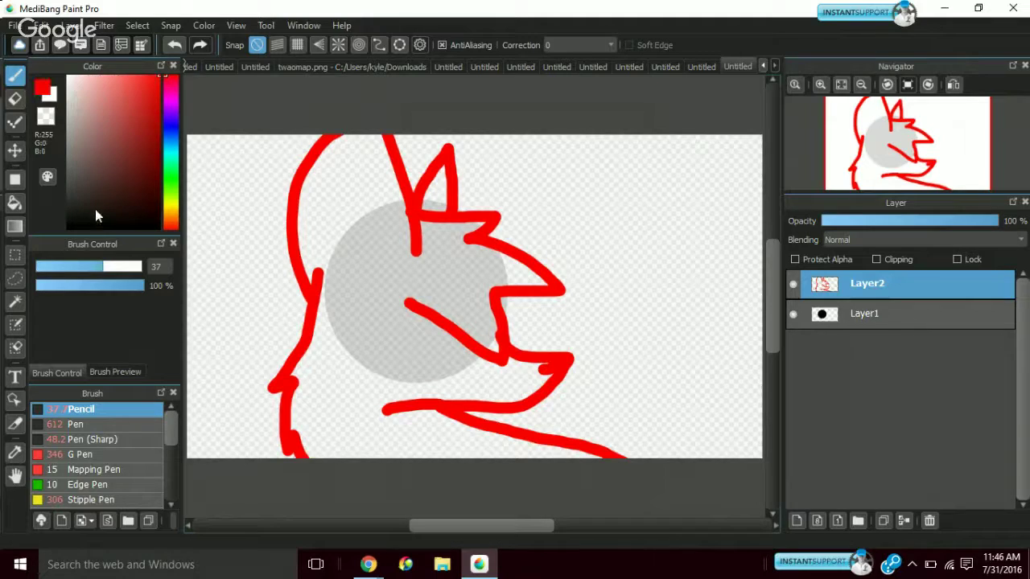
Reduce the Pencil to size 15 and sketch the wide near eye and the narrower far eye under the fringe
left_click(68, 266)
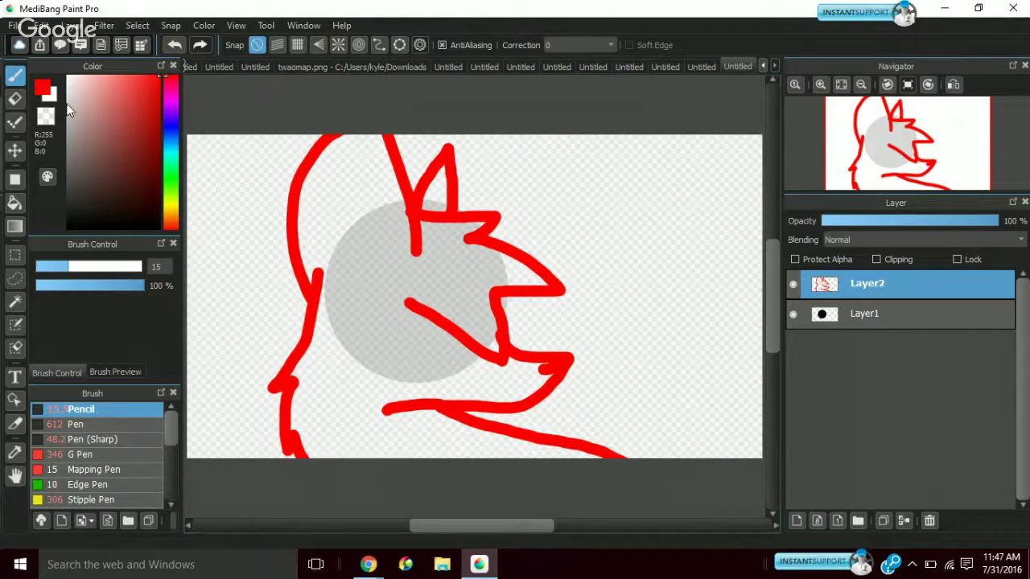
left_click(813, 83)
left_click(812, 83)
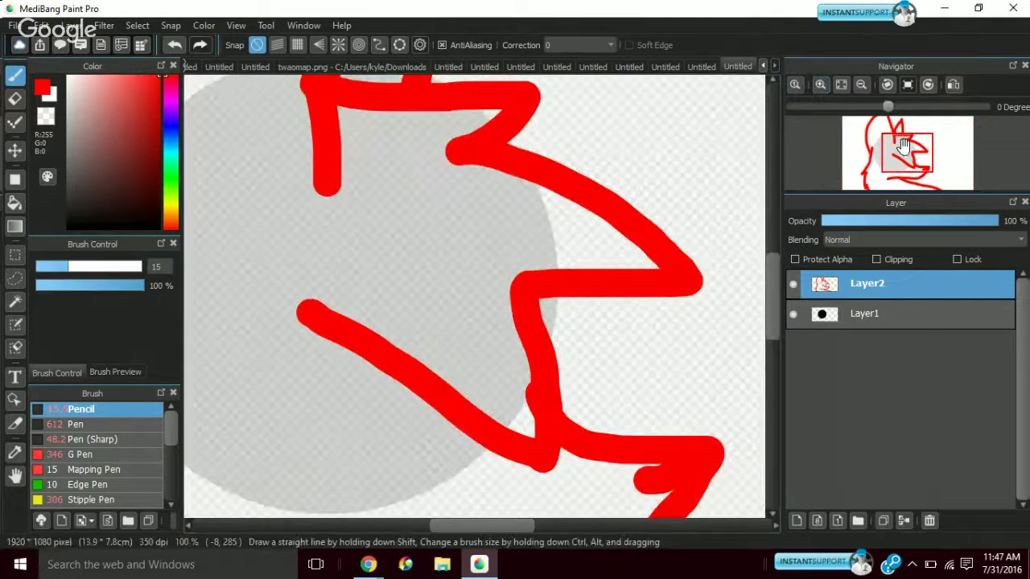
left_click_drag(904, 145, 897, 158)
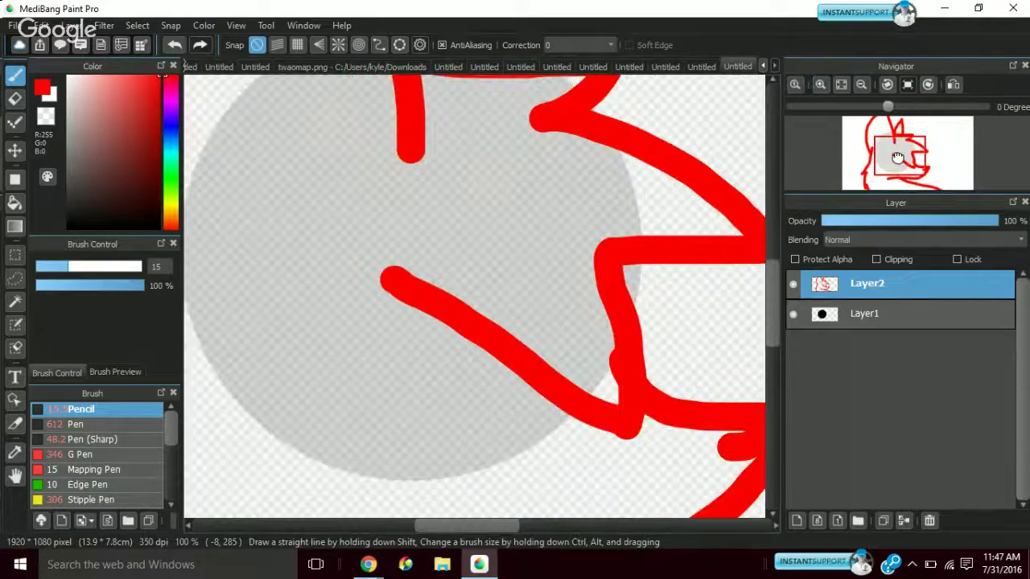
mouse_move(481, 370)
left_mouse_down()
mouse_move(337, 293)
mouse_move(290, 305)
mouse_move(273, 366)
mouse_move(321, 414)
mouse_move(357, 424)
left_mouse_up()
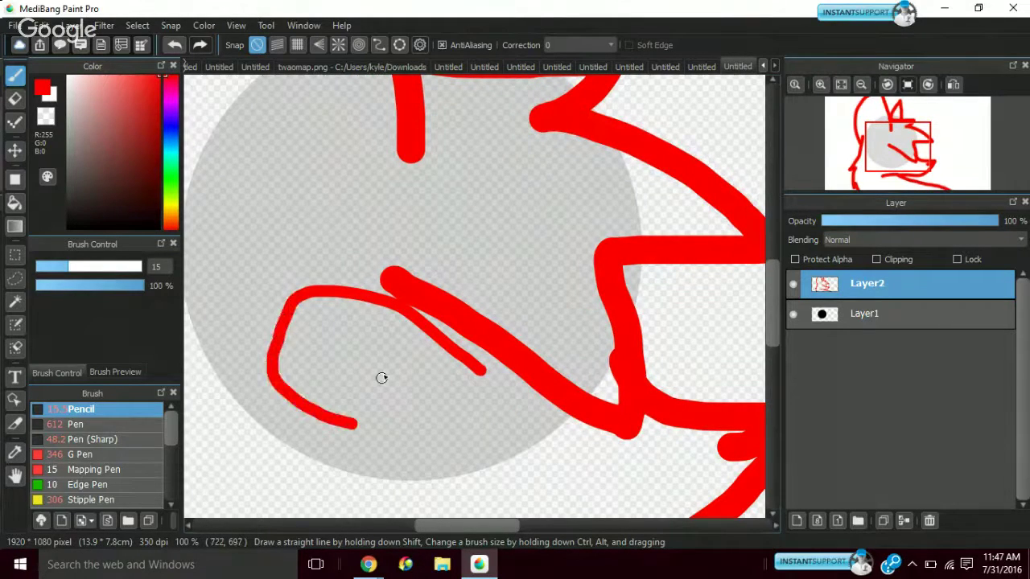
mouse_move(408, 313)
left_mouse_down()
mouse_move(356, 421)
mouse_move(416, 471)
left_mouse_up()
left_click(176, 45)
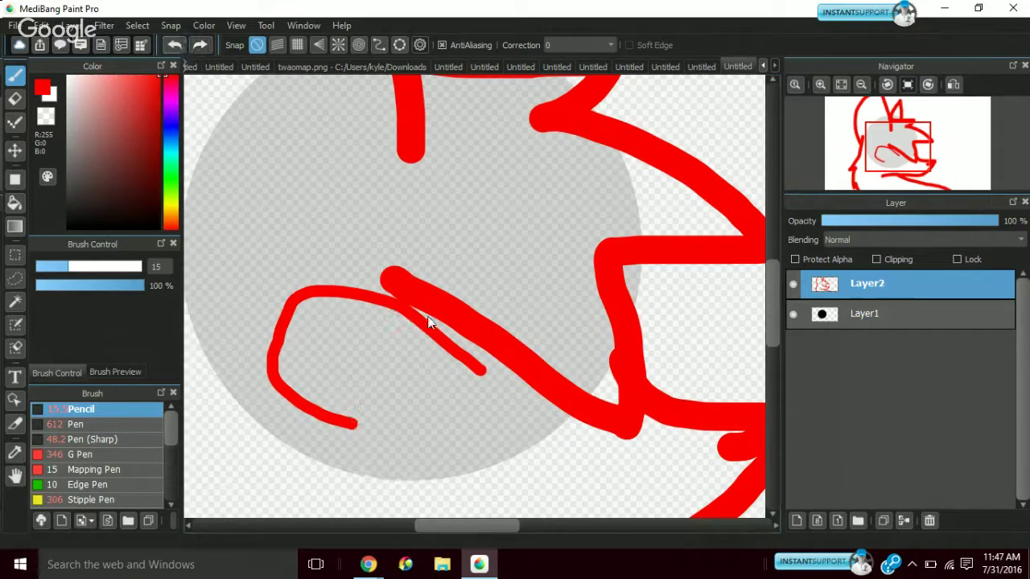
mouse_move(410, 317)
left_mouse_down()
mouse_move(394, 411)
mouse_move(416, 429)
mouse_move(430, 437)
mouse_move(466, 416)
mouse_move(485, 370)
left_mouse_up()
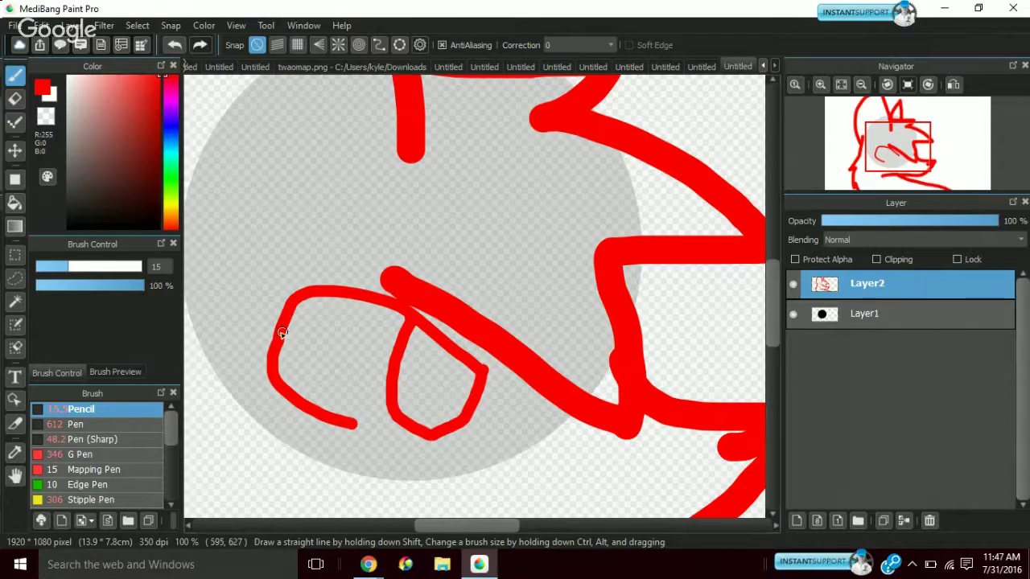
Thicken the near eye's outer edge and build a solid pointed lash at its upper outer corner
mouse_move(268, 356)
left_mouse_down()
mouse_move(272, 271)
mouse_move(286, 306)
mouse_move(278, 292)
mouse_move(276, 362)
mouse_move(288, 276)
mouse_move(299, 287)
mouse_move(282, 304)
mouse_move(270, 263)
mouse_move(290, 295)
mouse_move(277, 373)
mouse_move(342, 412)
left_mouse_up()
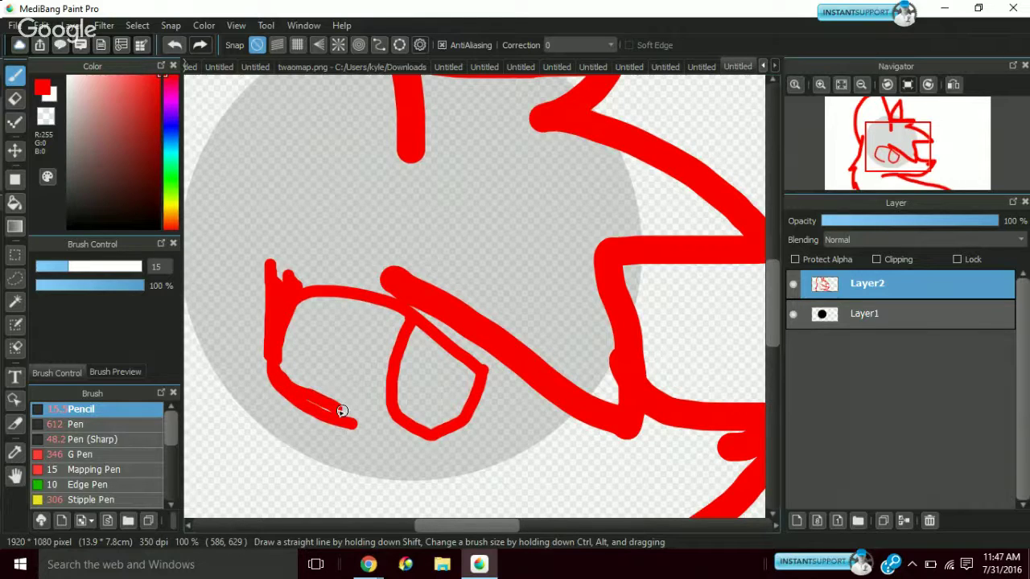
left_click(174, 45)
left_click_drag(272, 347, 278, 386)
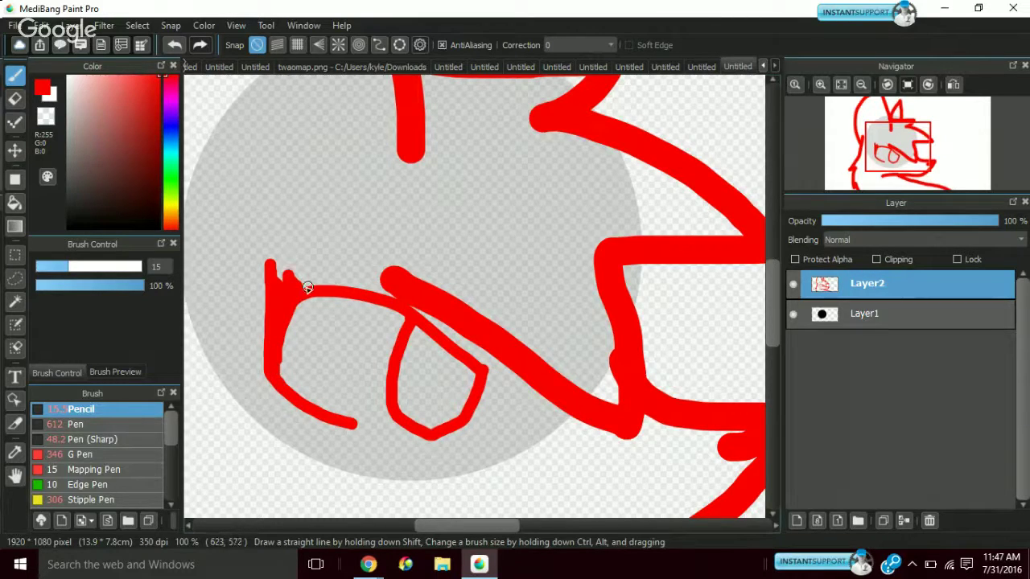
mouse_move(293, 287)
left_mouse_down()
mouse_move(277, 273)
mouse_move(305, 280)
left_mouse_up()
mouse_move(265, 260)
left_mouse_down()
mouse_move(332, 288)
mouse_move(260, 266)
left_mouse_up()
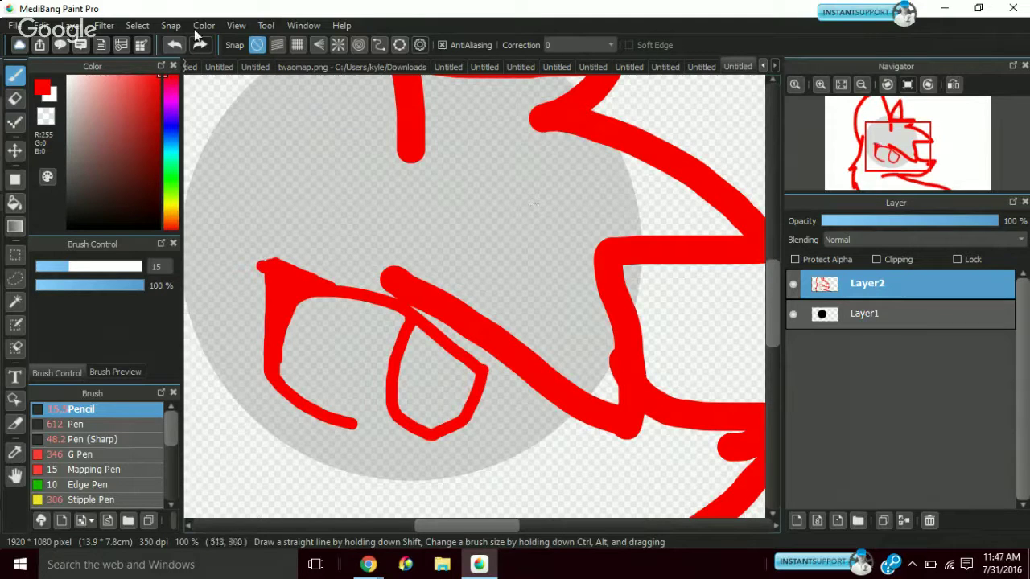
left_click(174, 45)
mouse_move(270, 264)
left_mouse_down()
mouse_move(333, 287)
mouse_move(297, 265)
mouse_move(337, 293)
left_mouse_up()
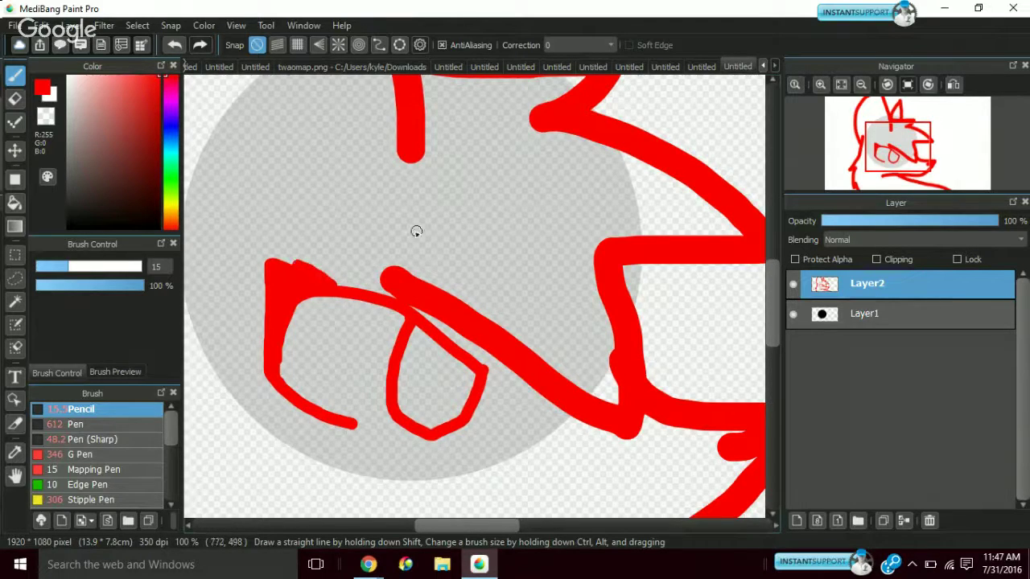
Draw a short horizontal mark on the muzzle between the far eye and the jaw line
mouse_move(898, 155)
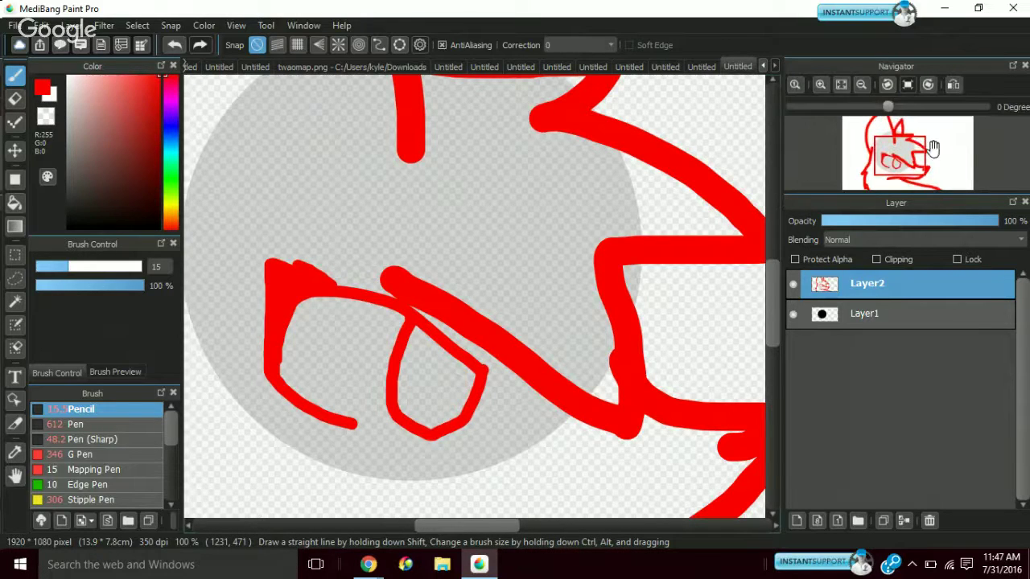
left_click_drag(898, 156, 902, 166)
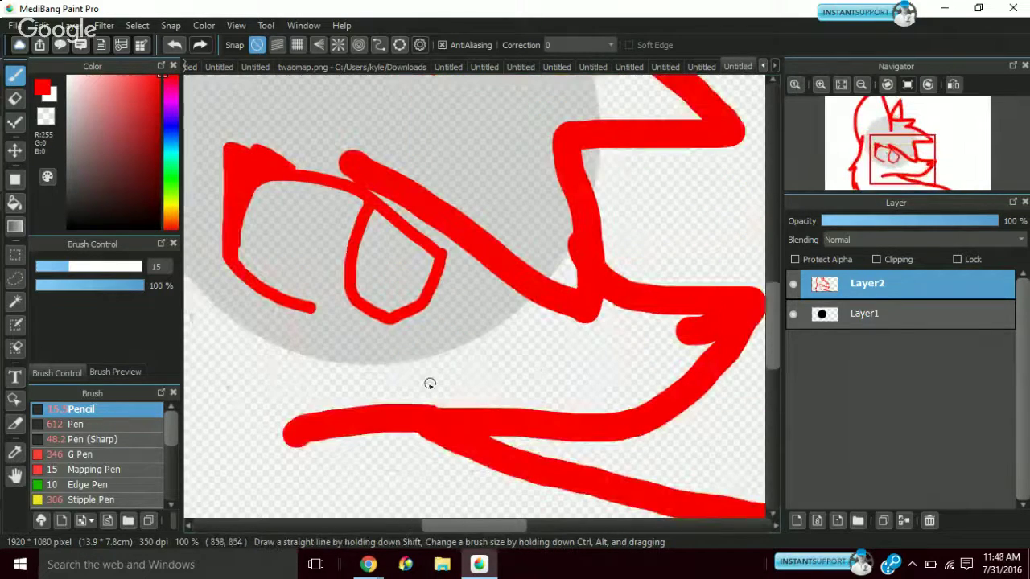
left_click_drag(413, 384, 462, 383)
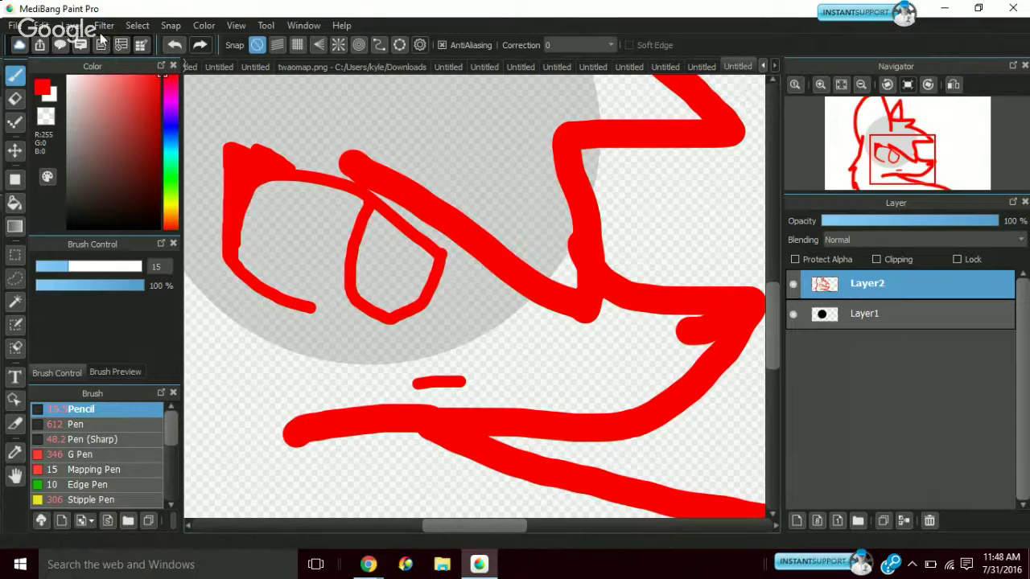
left_click(861, 84)
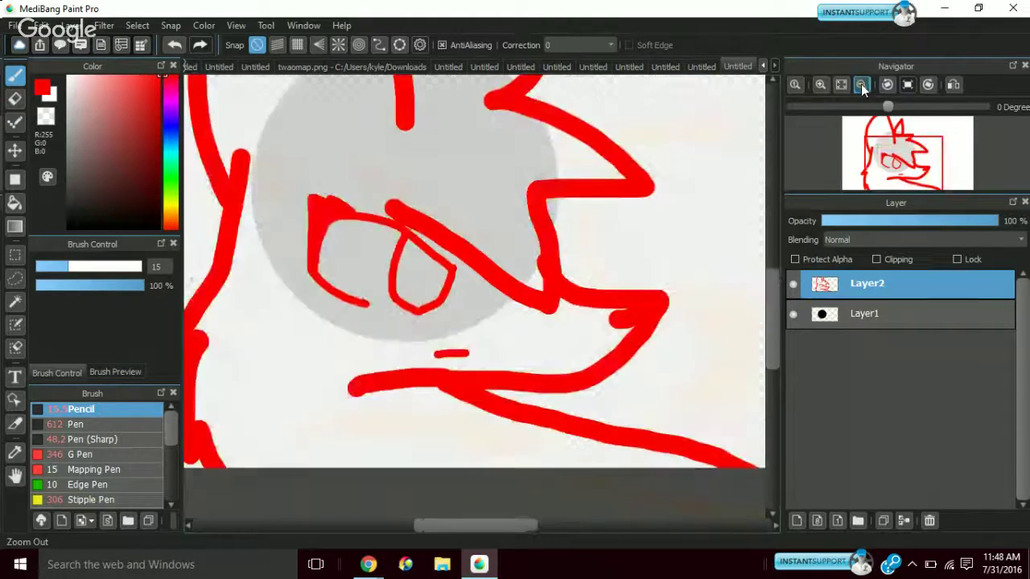
left_click(861, 84)
left_click(861, 84)
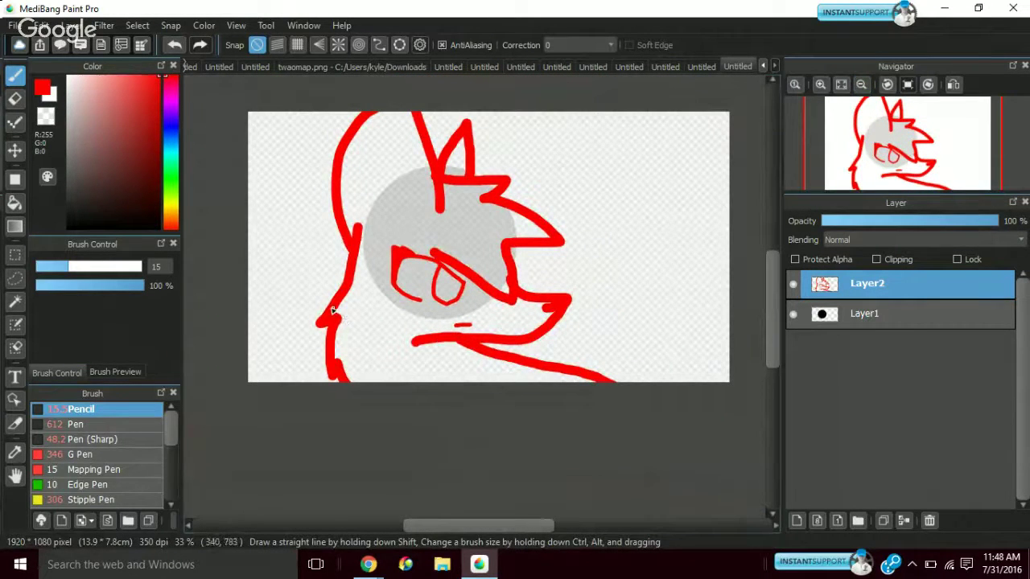
Sketch a thin jagged fur line down the neck from the cheek tuft, and add fur details inside both ears
mouse_move(338, 306)
left_mouse_down()
mouse_move(363, 292)
mouse_move(359, 306)
mouse_move(371, 285)
mouse_move(378, 330)
mouse_move(378, 307)
mouse_move(401, 354)
left_mouse_up()
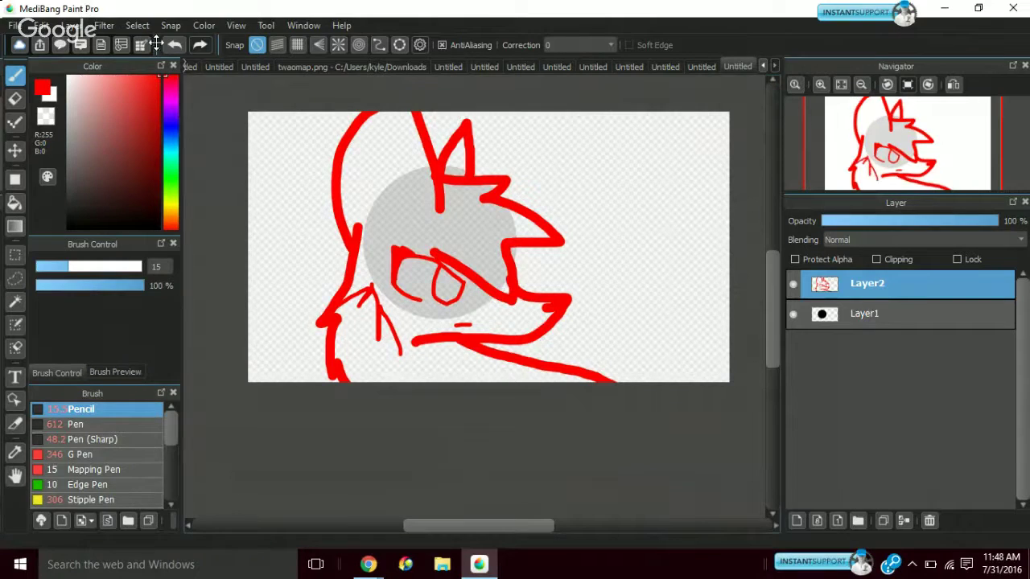
left_click(173, 51)
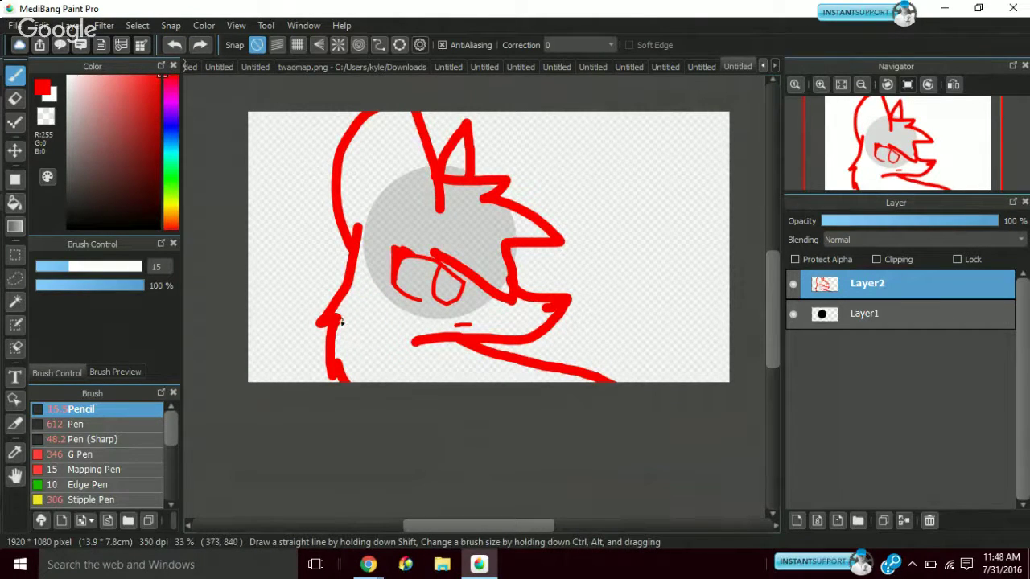
left_click_drag(340, 319, 379, 385)
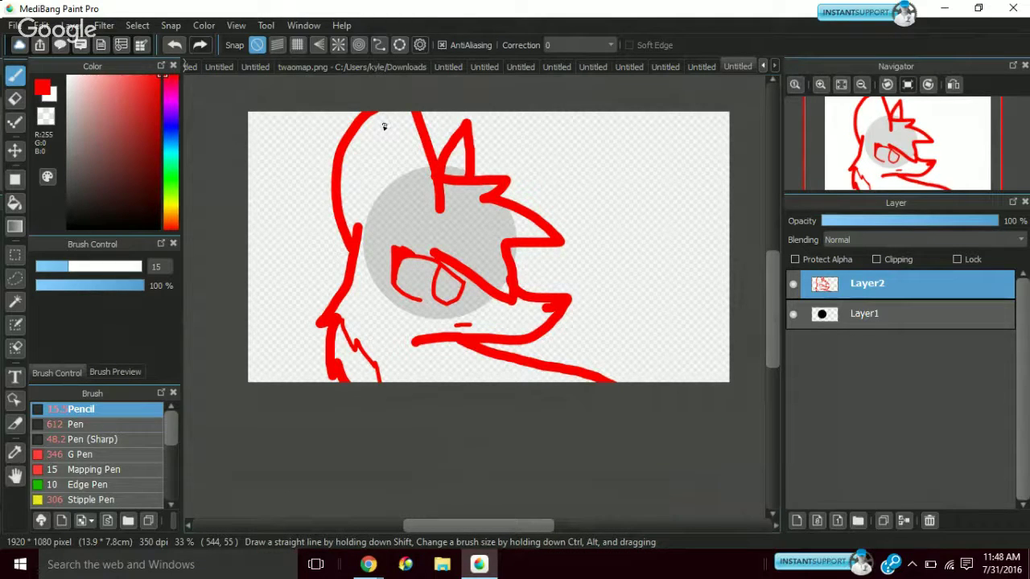
mouse_move(384, 126)
left_mouse_down()
mouse_move(412, 199)
mouse_move(387, 172)
mouse_move(404, 200)
mouse_move(390, 208)
mouse_move(400, 206)
left_mouse_up()
mouse_move(457, 149)
left_mouse_down()
mouse_move(456, 179)
mouse_move(461, 169)
left_mouse_up()
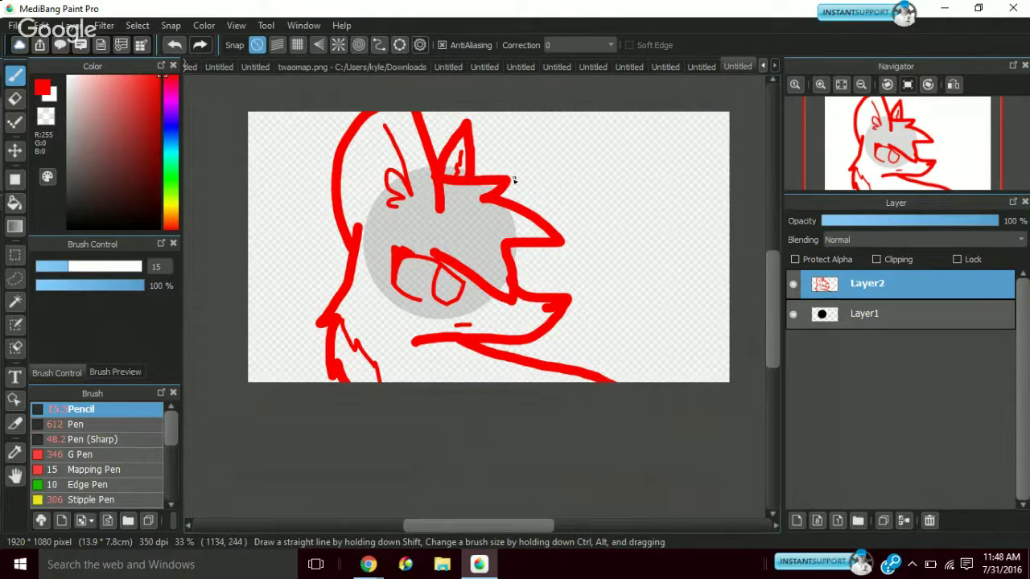
left_click(822, 84)
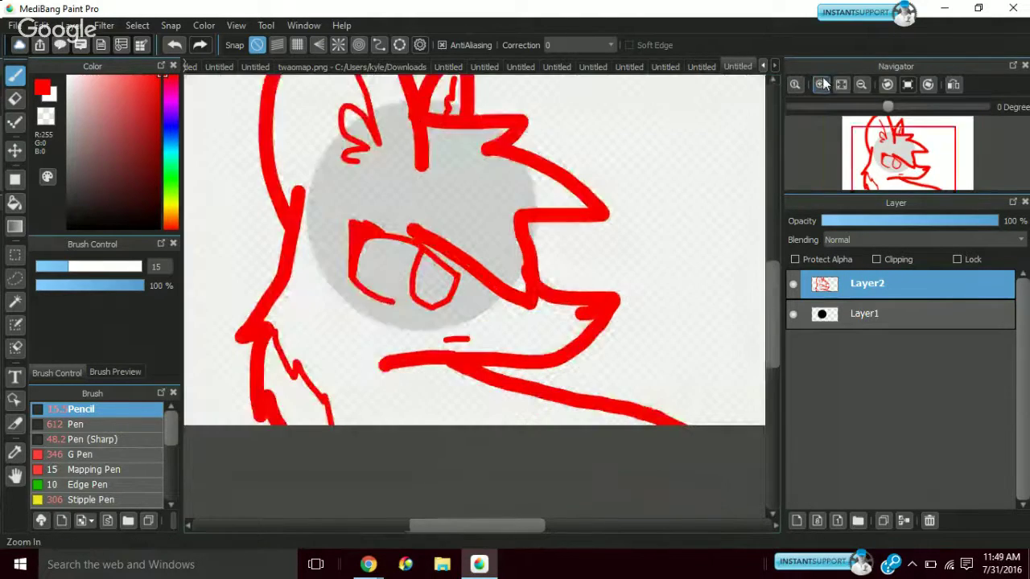
left_click(916, 145)
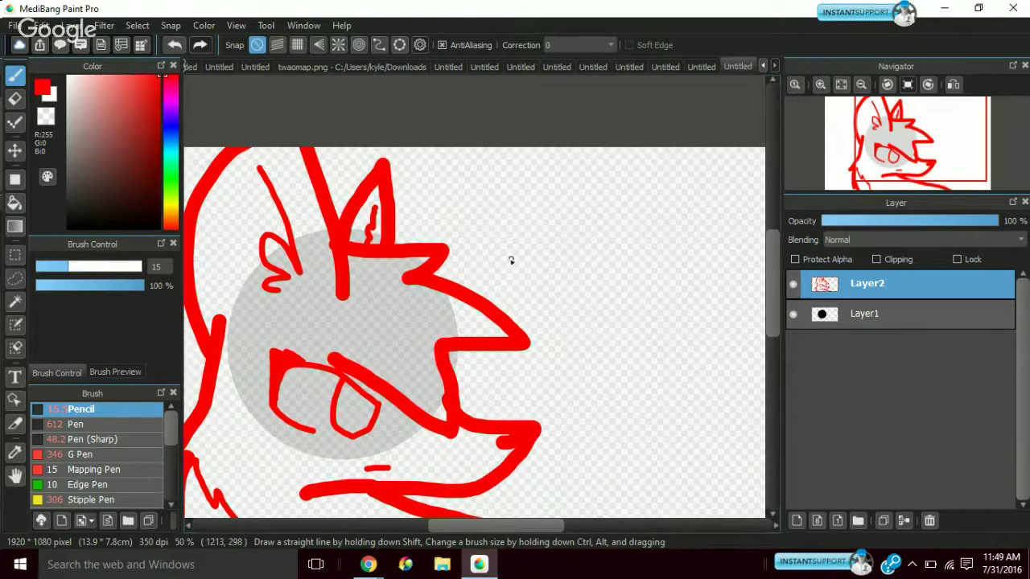
left_click_drag(472, 196, 482, 260)
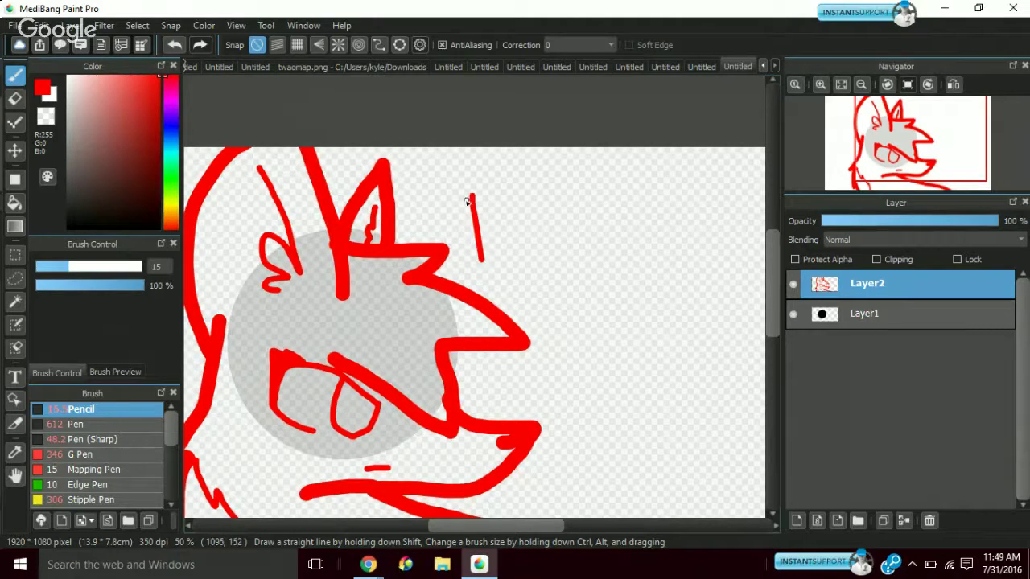
mouse_move(471, 196)
left_mouse_down()
mouse_move(521, 238)
mouse_move(527, 187)
left_mouse_up()
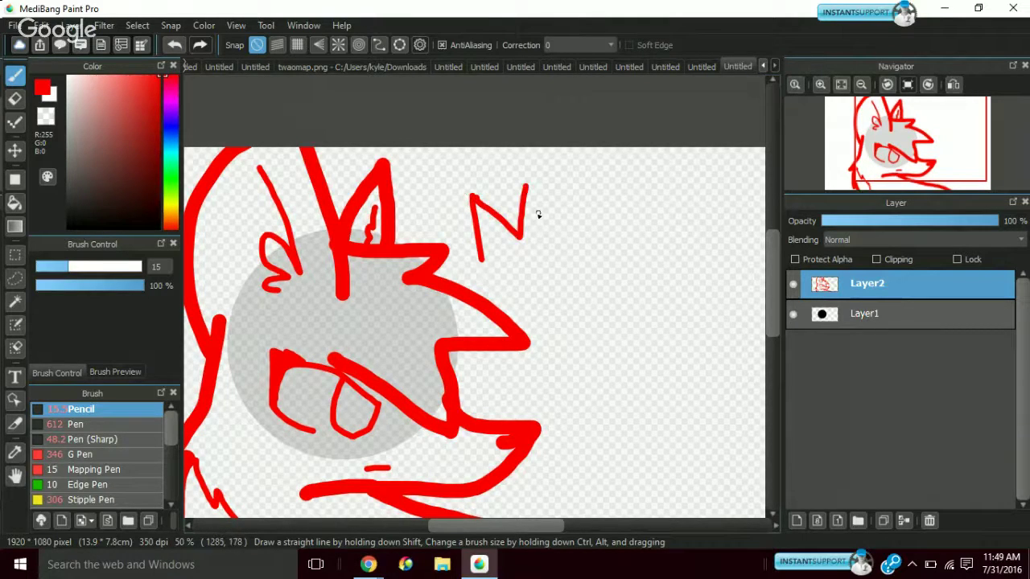
left_click_drag(538, 226, 538, 229)
left_click_drag(540, 193, 540, 198)
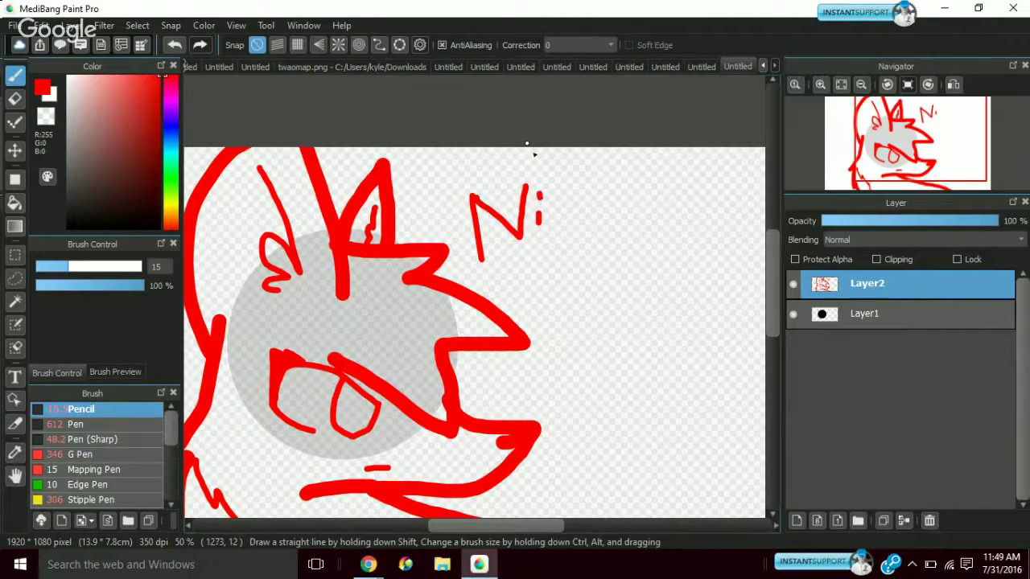
left_click(176, 43)
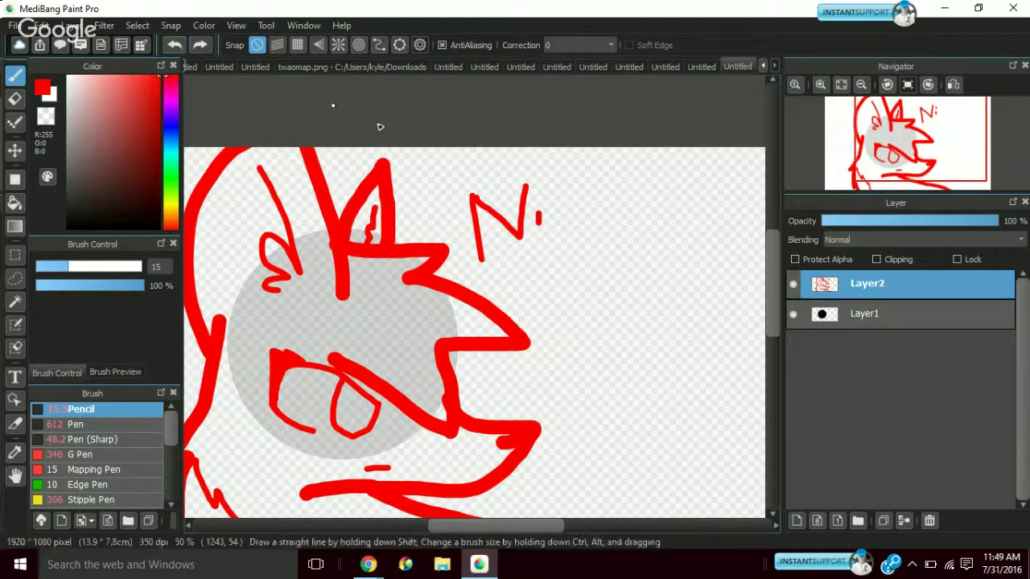
left_click(176, 45)
left_click(174, 46)
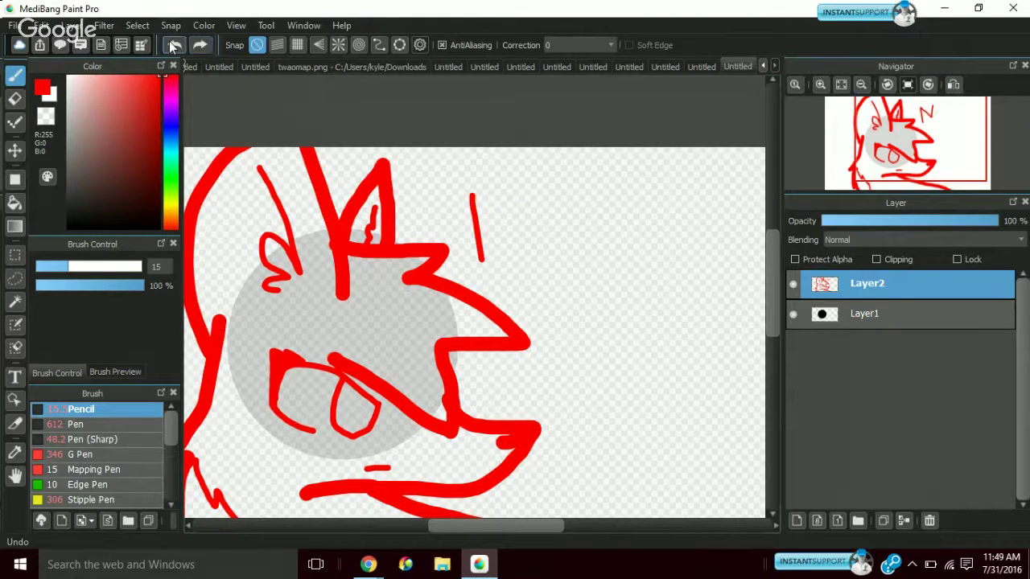
left_click(173, 46)
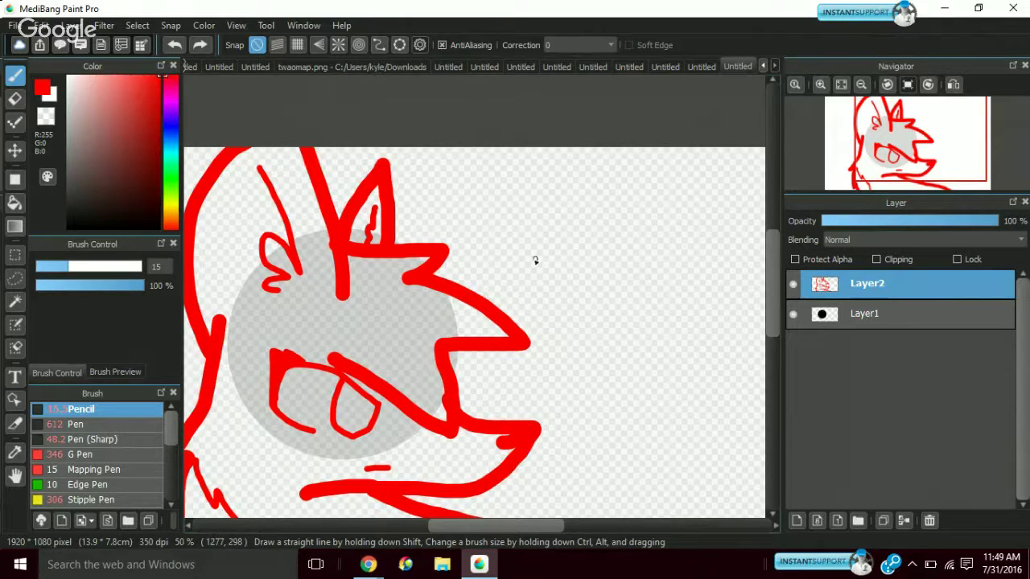
Hand-letter the name in the empty area in front of the character's forehead and underline it with a long straight stroke
mouse_move(476, 238)
left_mouse_down()
mouse_move(481, 274)
mouse_move(508, 264)
mouse_move(518, 187)
mouse_move(528, 264)
mouse_move(546, 185)
left_mouse_up()
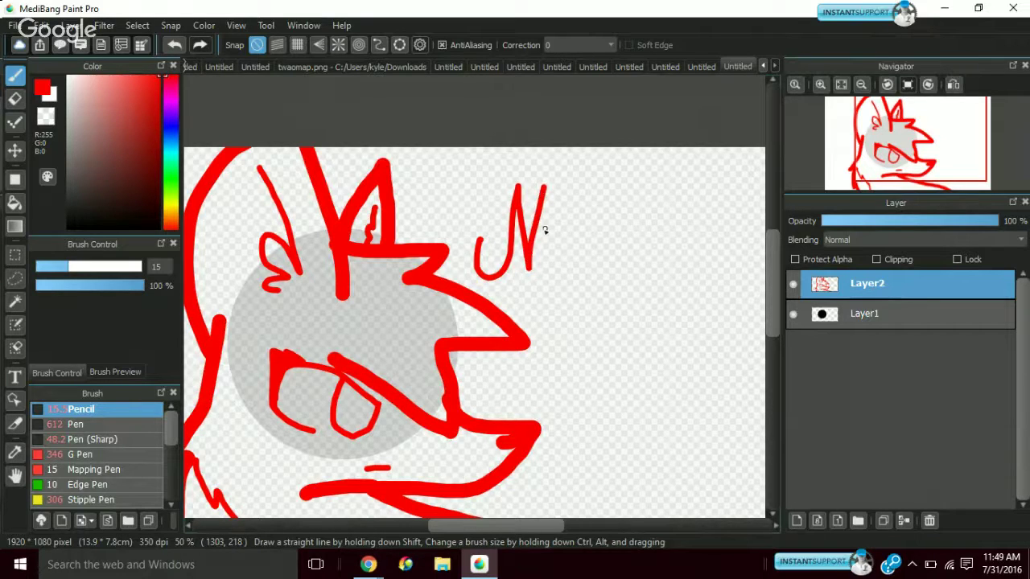
left_click_drag(548, 233, 550, 262)
left_click(555, 207)
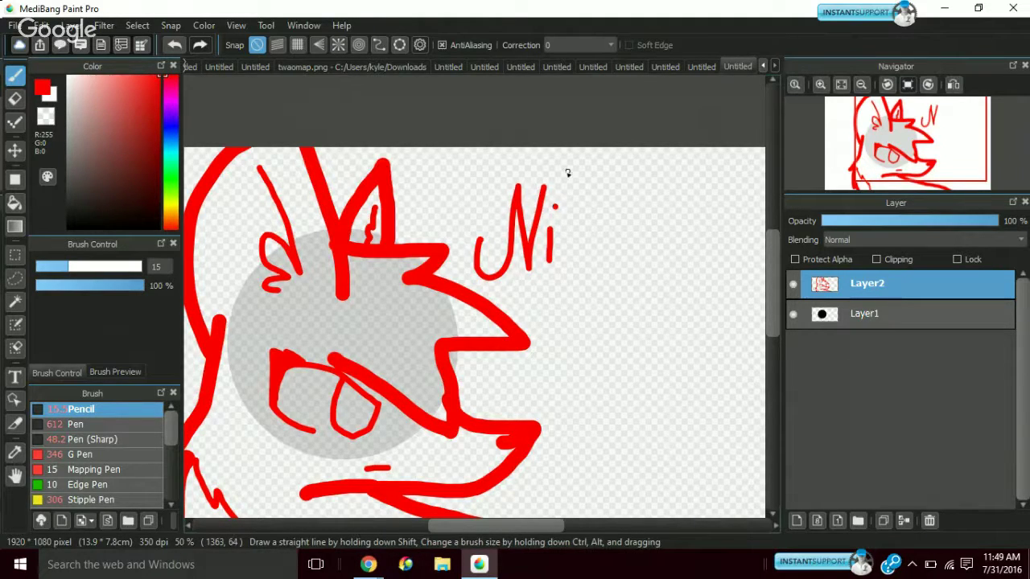
left_click_drag(568, 173, 568, 285)
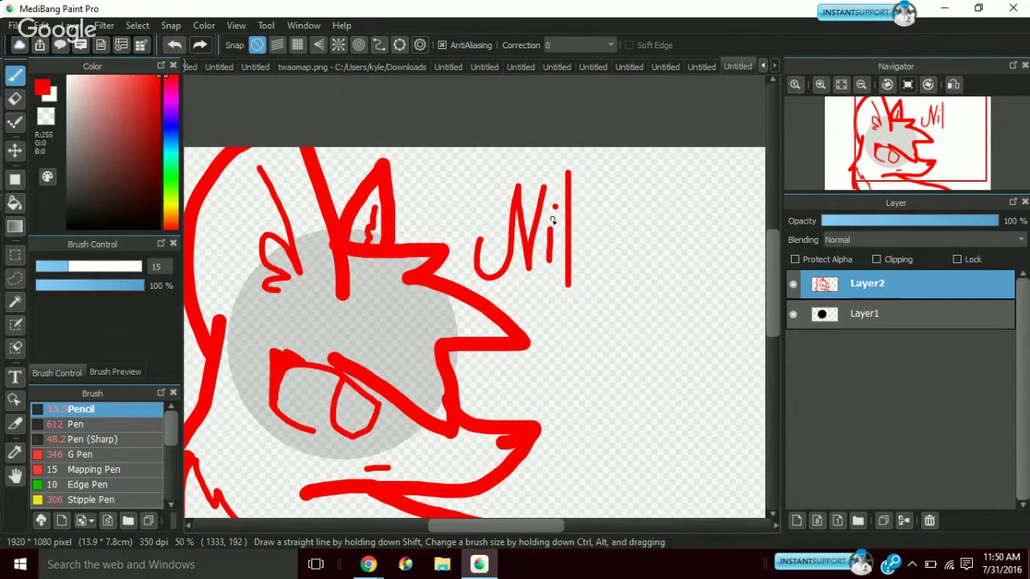
left_click_drag(548, 219, 593, 216)
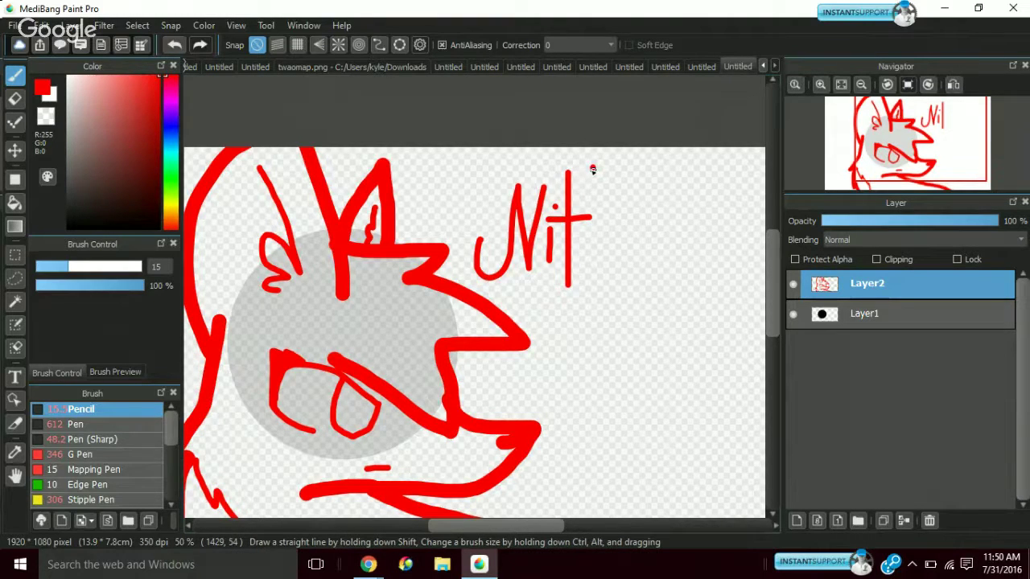
left_click_drag(593, 169, 627, 275)
mouse_move(630, 215)
left_mouse_down()
mouse_move(632, 232)
mouse_move(655, 206)
mouse_move(661, 345)
left_mouse_up()
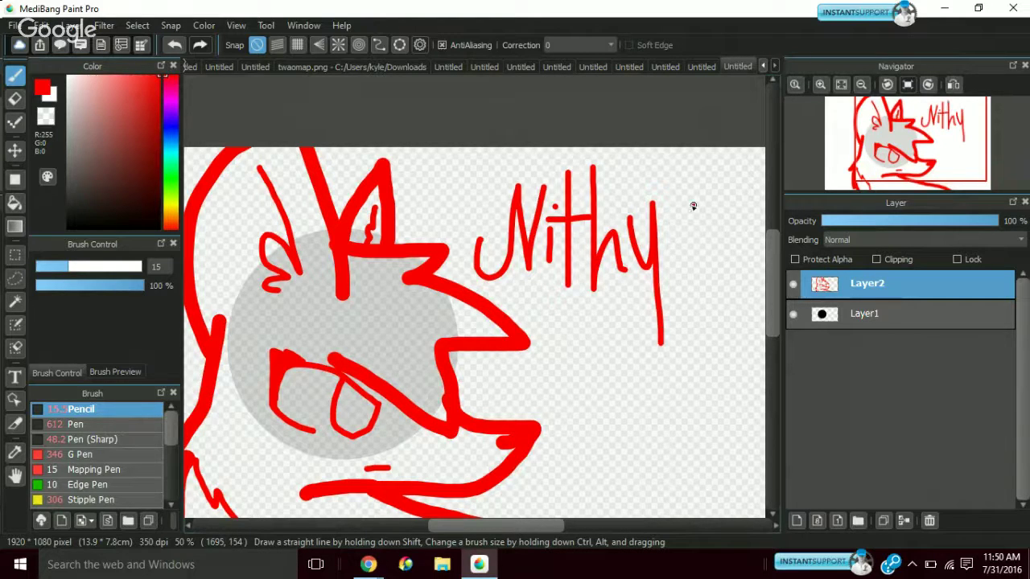
mouse_move(693, 206)
left_mouse_down()
mouse_move(683, 266)
mouse_move(697, 208)
mouse_move(718, 254)
mouse_move(748, 208)
left_mouse_up()
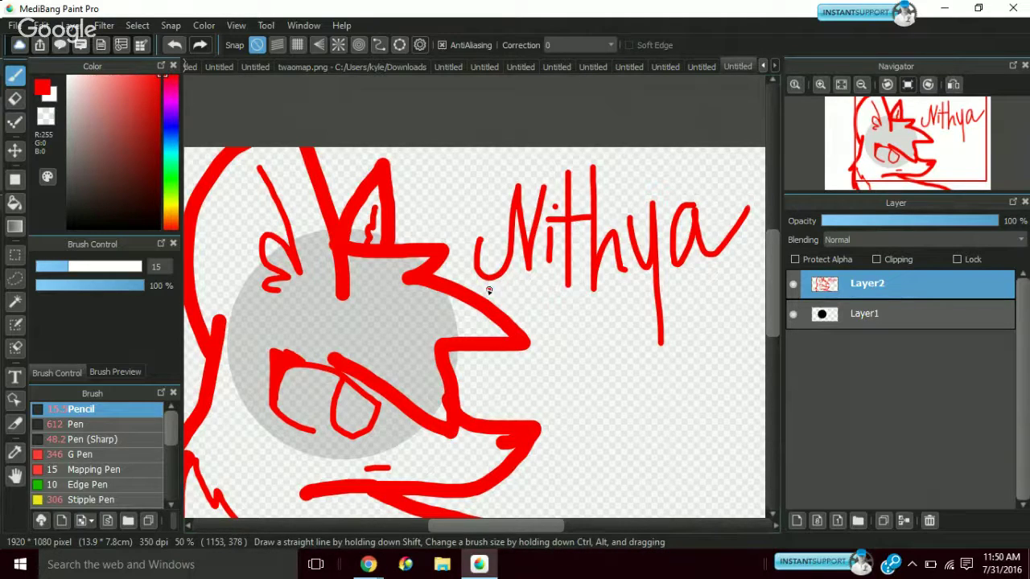
left_click_drag(488, 291, 882, 246)
left_click(175, 44)
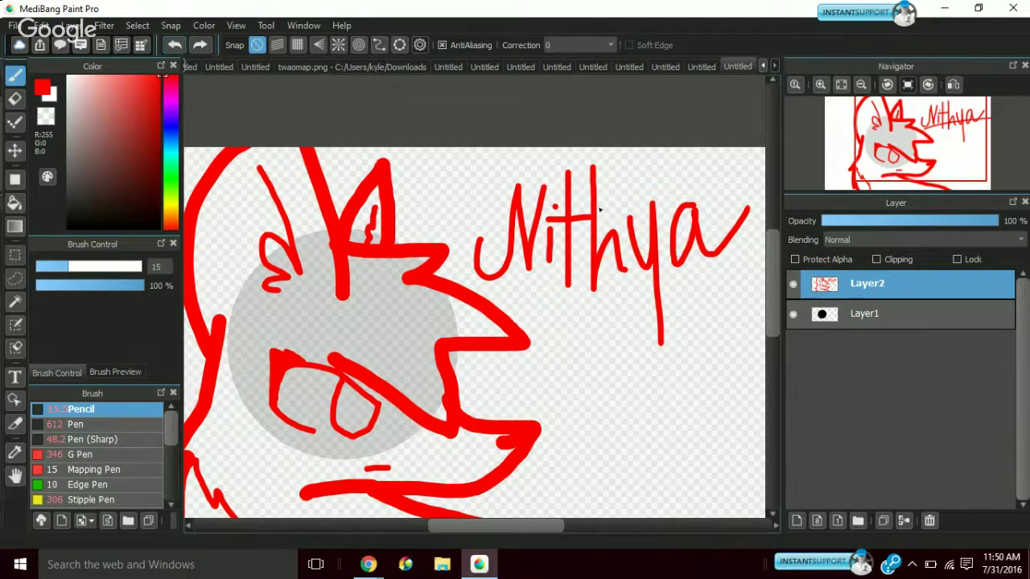
left_click_drag(487, 292, 879, 277)
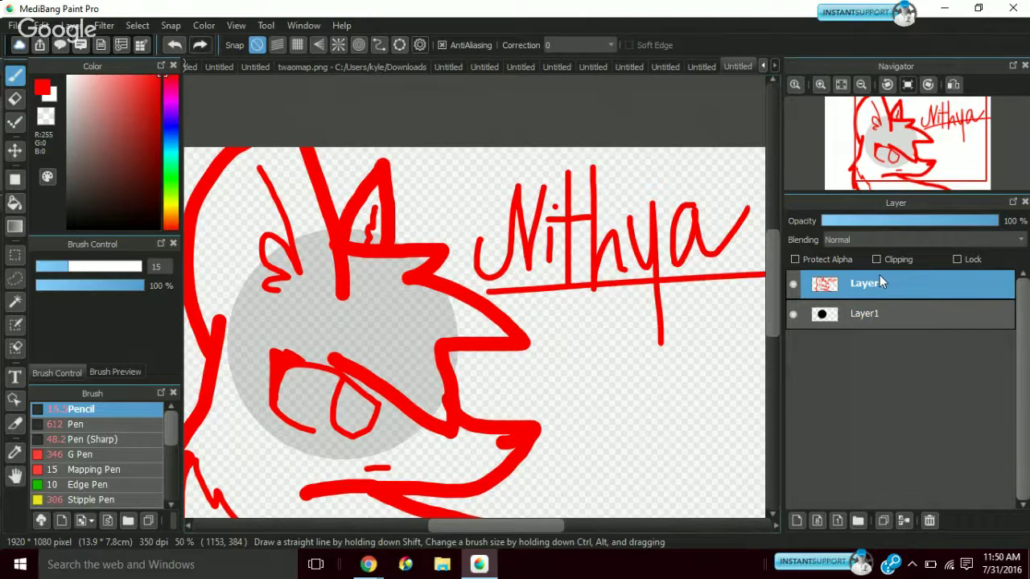
Hide the circle guide on Layer1 and recolour all Layer2 line art and lettering black with Protect Alpha and a size 485 Pencil
left_click(793, 314)
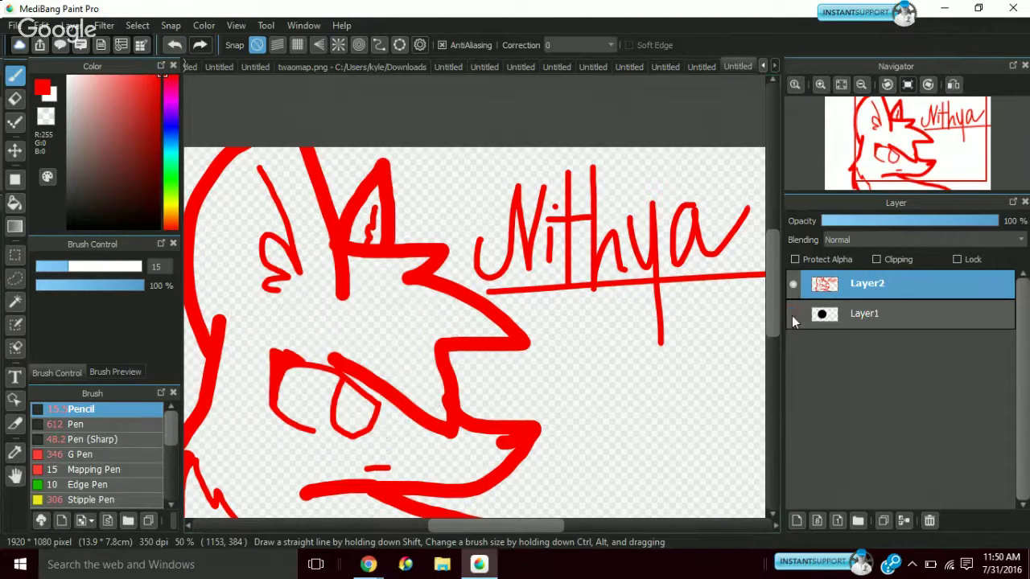
left_click(861, 84)
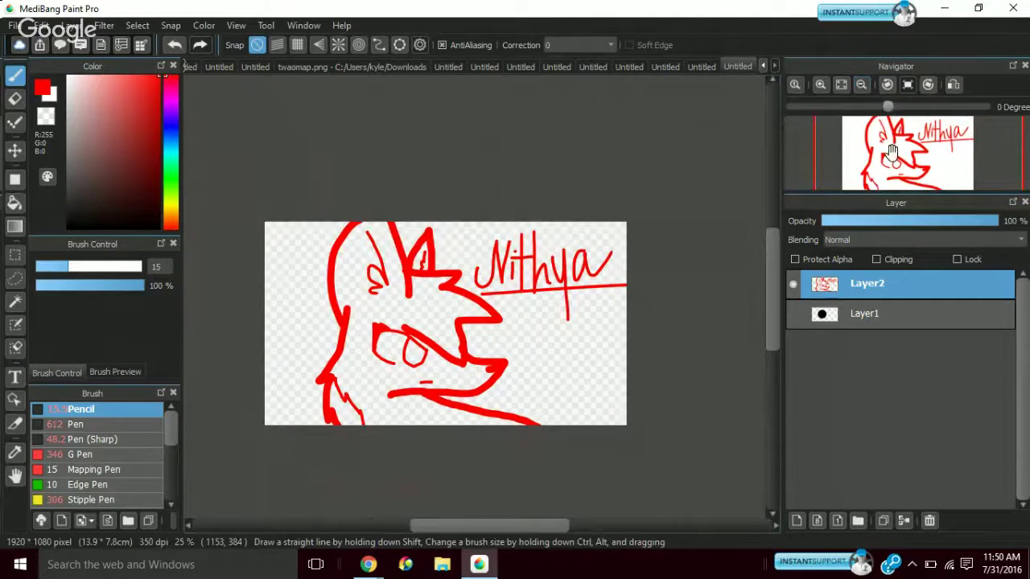
left_click(793, 258)
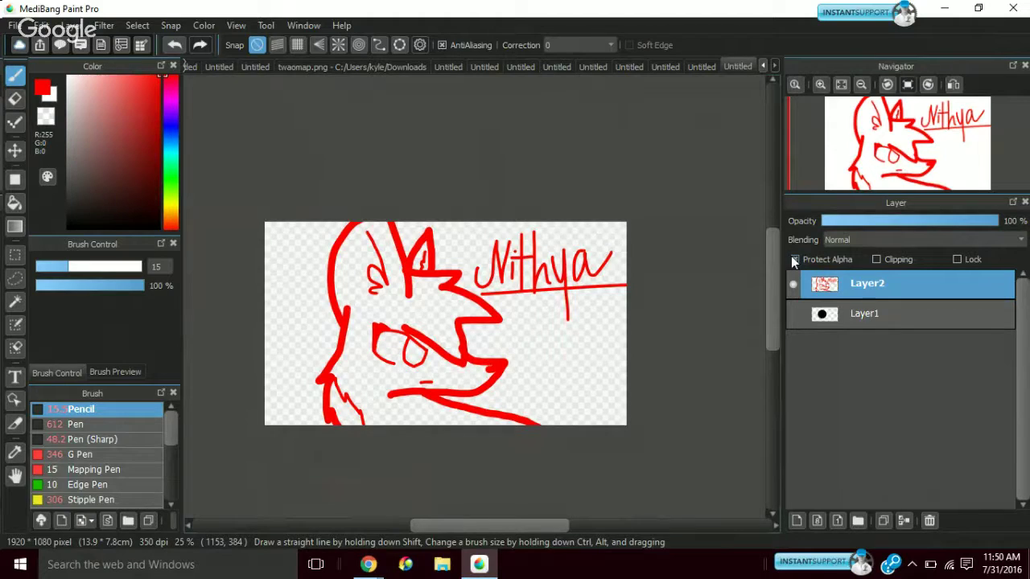
left_click(162, 227)
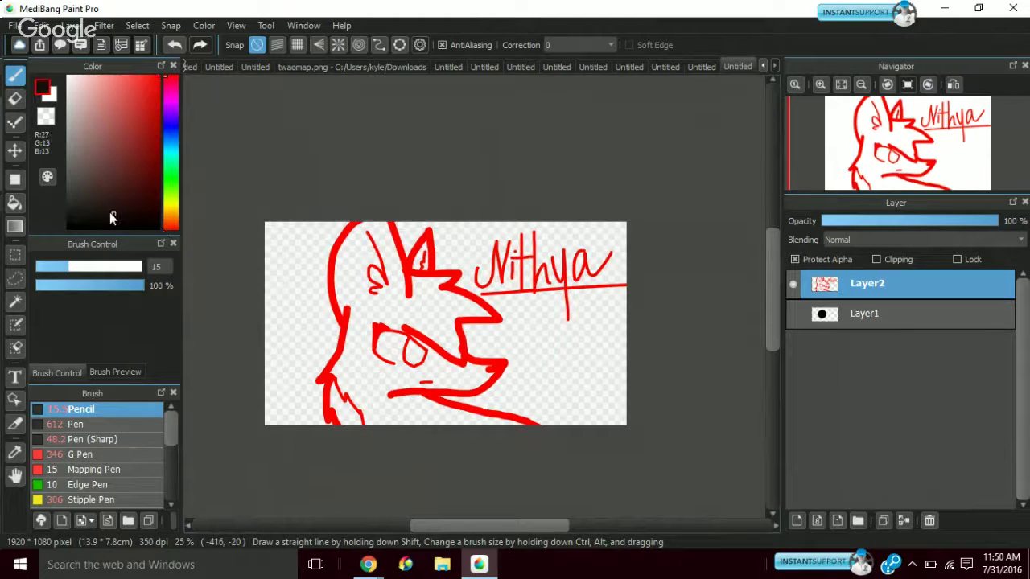
left_click_drag(73, 267, 186, 280)
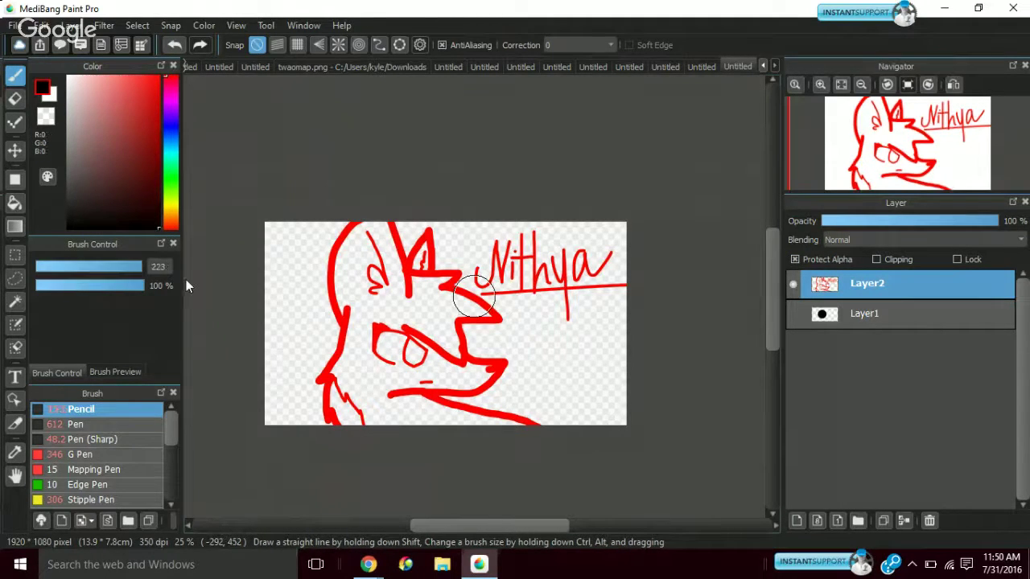
mouse_move(483, 274)
left_mouse_down()
mouse_move(437, 293)
mouse_move(344, 230)
mouse_move(458, 232)
mouse_move(592, 278)
left_mouse_up()
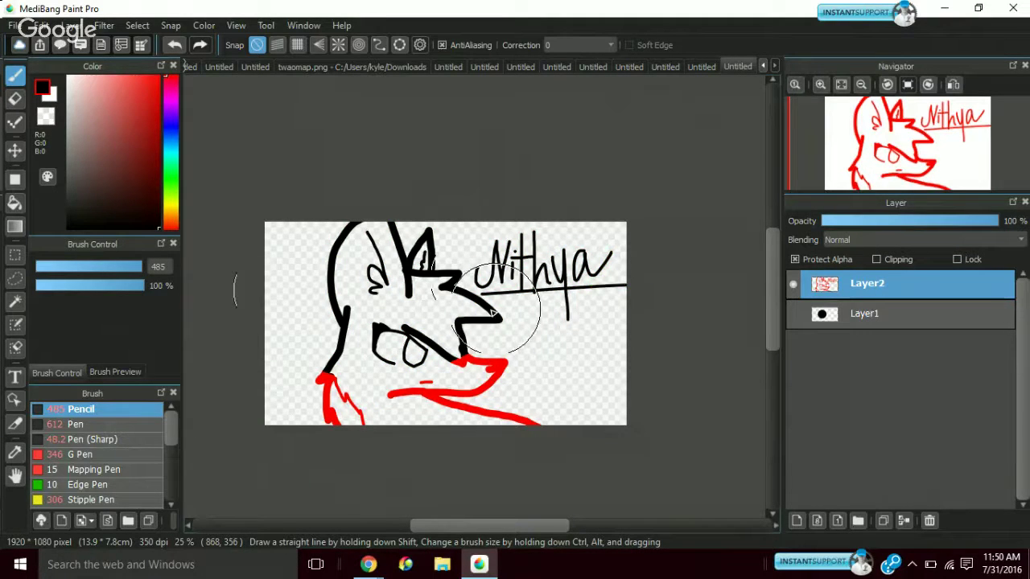
mouse_move(663, 311)
left_mouse_down()
mouse_move(431, 350)
mouse_move(390, 433)
mouse_move(322, 415)
left_mouse_up()
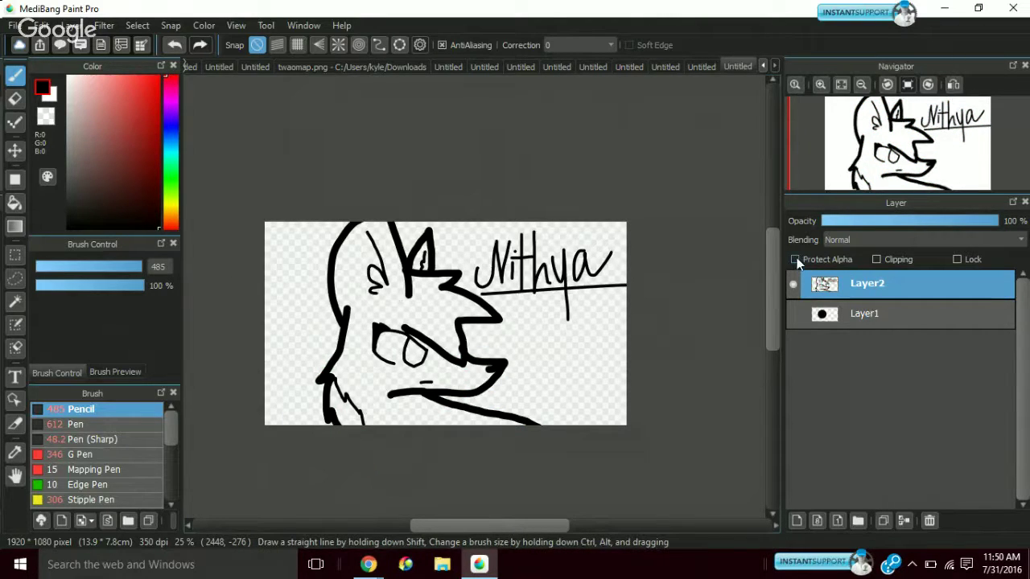
Try a light tan, RGB 211, 176, 142, as the drawing colour
left_click(811, 82)
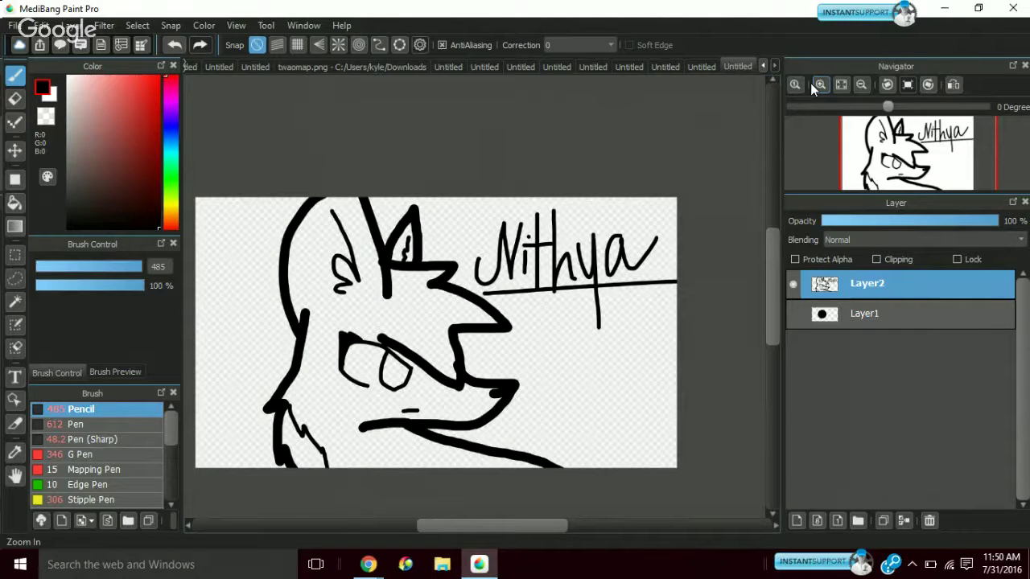
left_click(812, 83)
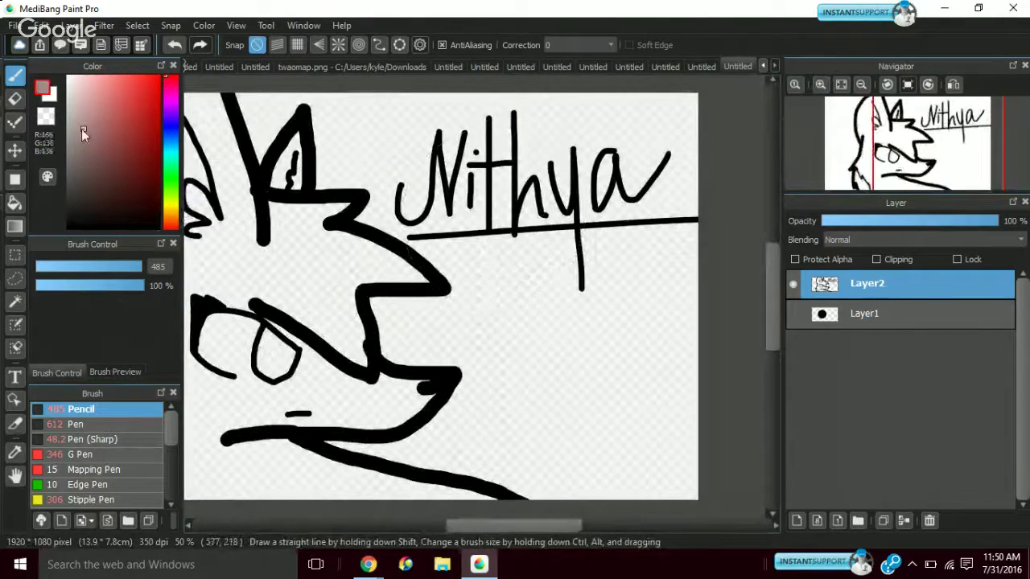
left_click(79, 118)
left_click(81, 118)
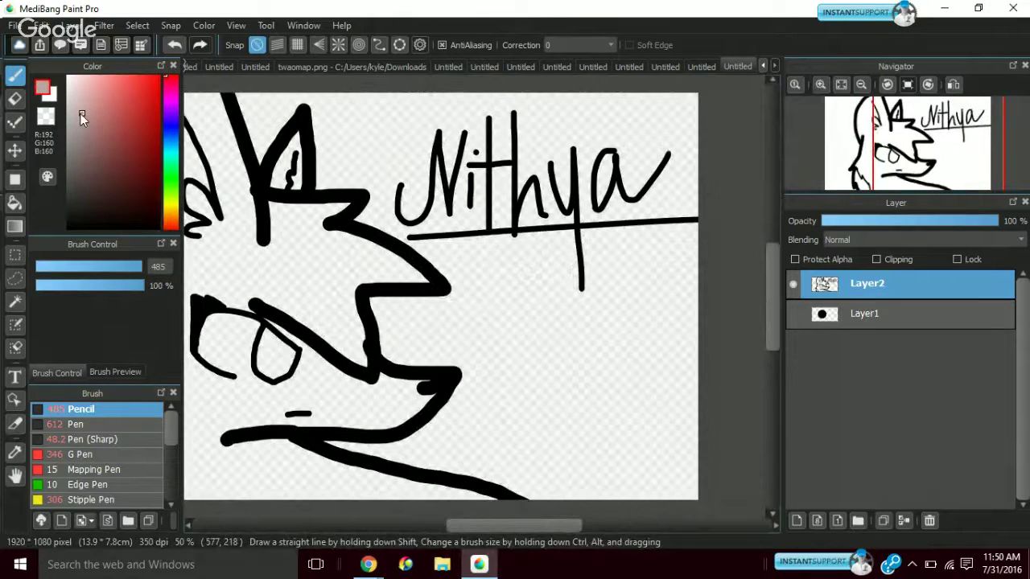
left_click_drag(80, 114, 68, 104)
left_click_drag(158, 196, 165, 210)
left_click(80, 90)
left_click(91, 78)
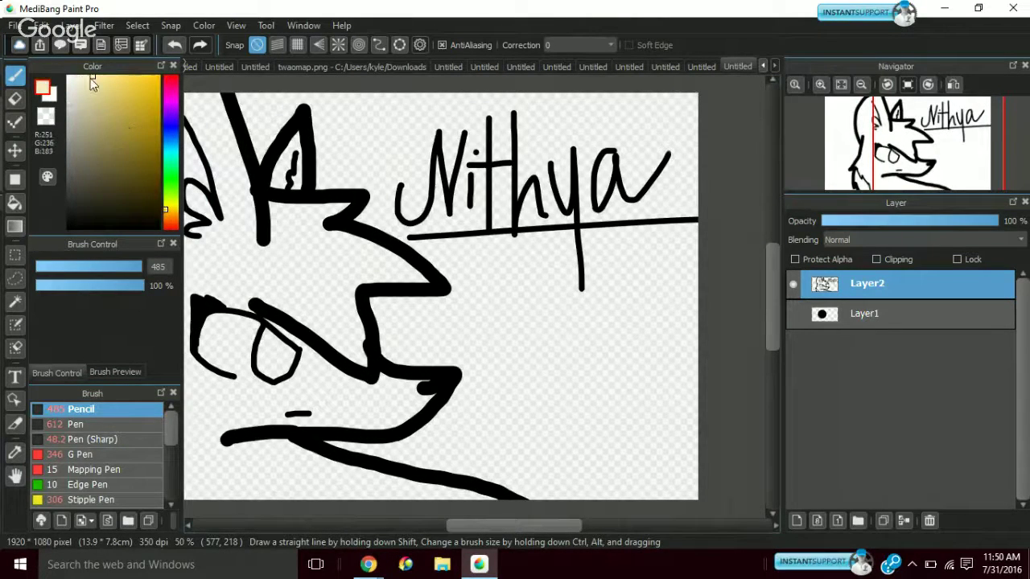
left_click_drag(90, 78, 93, 101)
left_click(107, 103)
left_click(95, 101)
left_click(169, 218)
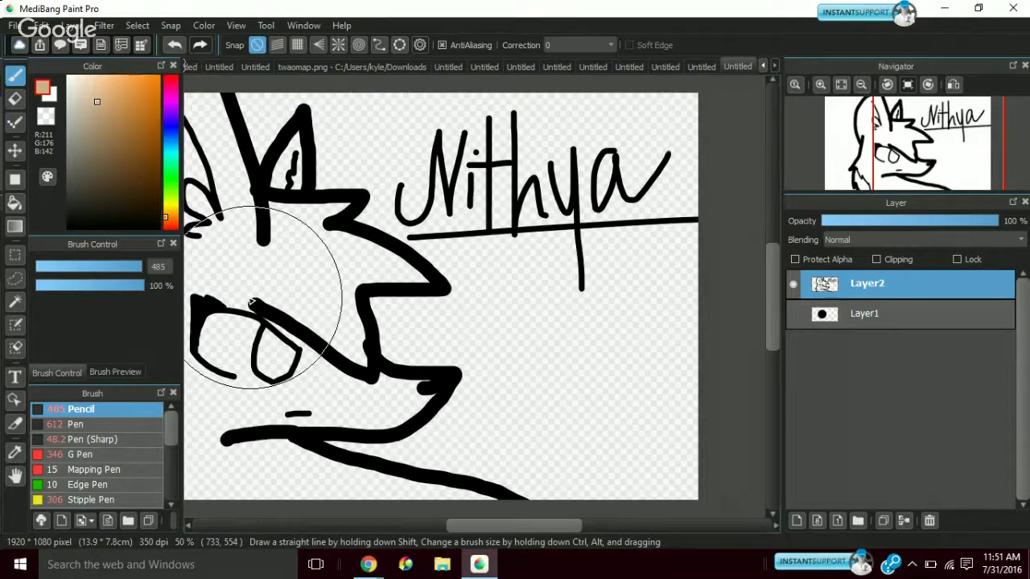
Set the drawing colour to pale sand yellow, RGB 229, 214, 161, and dab it once over the hair fringe with the size 485 Pencil
left_click(89, 103)
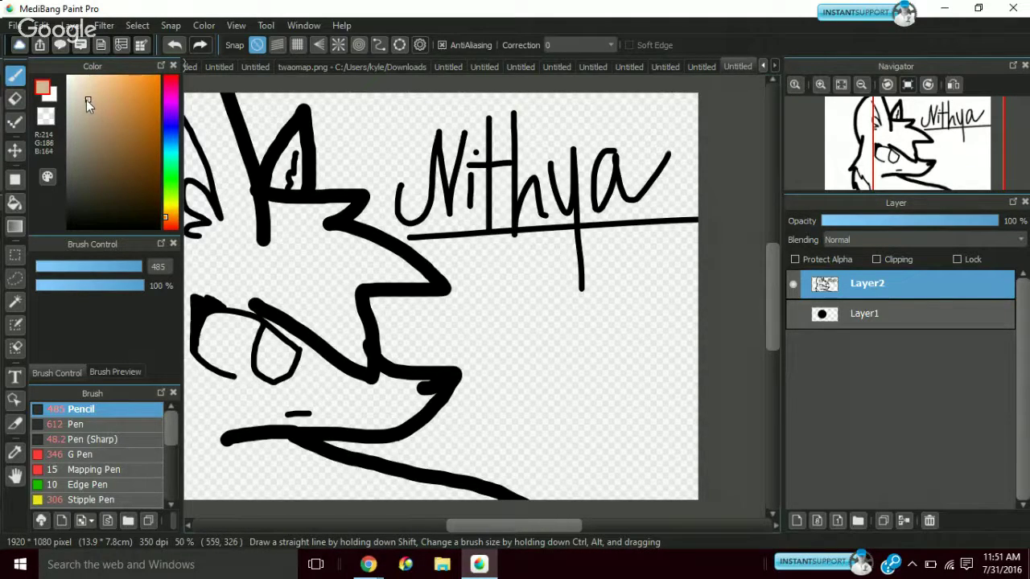
left_click_drag(86, 100, 94, 94)
left_click_drag(169, 203, 167, 210)
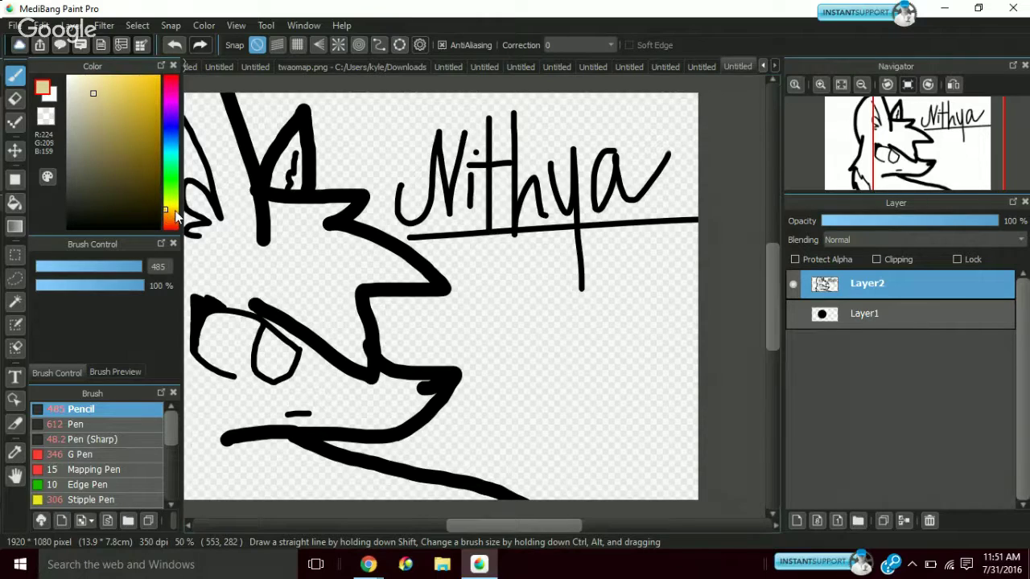
left_click_drag(92, 94, 92, 90)
left_click(327, 285)
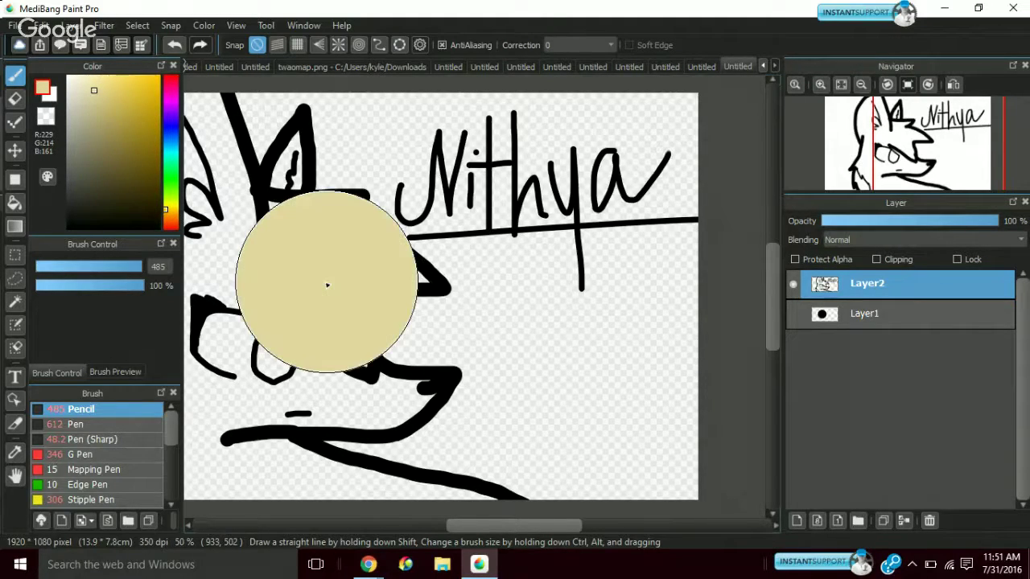
Undo the large dab over the hair fringe and paint a small sand yellow swatch below the name with a size 59 Pencil
left_click(172, 46)
left_click(73, 267)
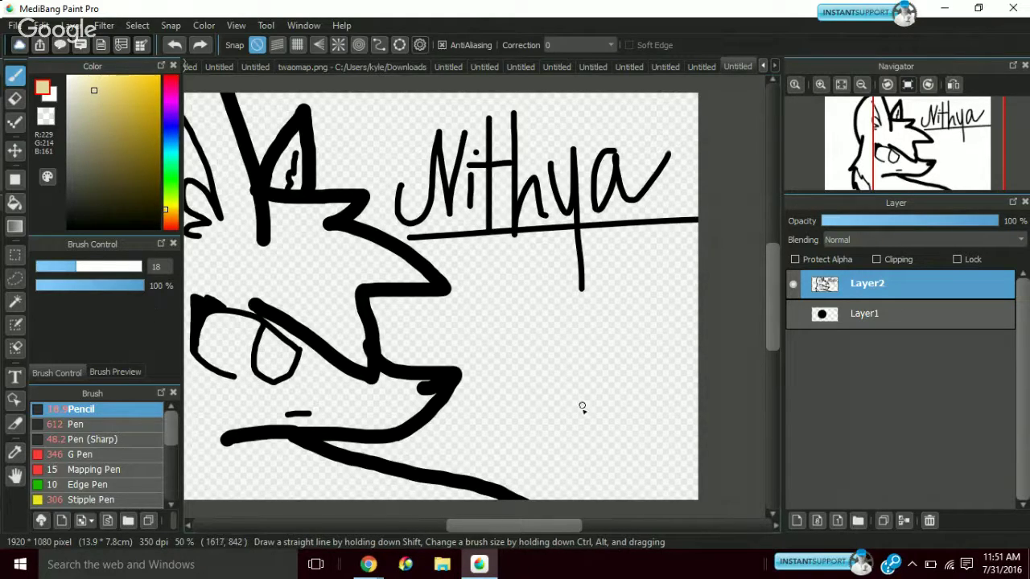
left_click_drag(73, 266, 112, 267)
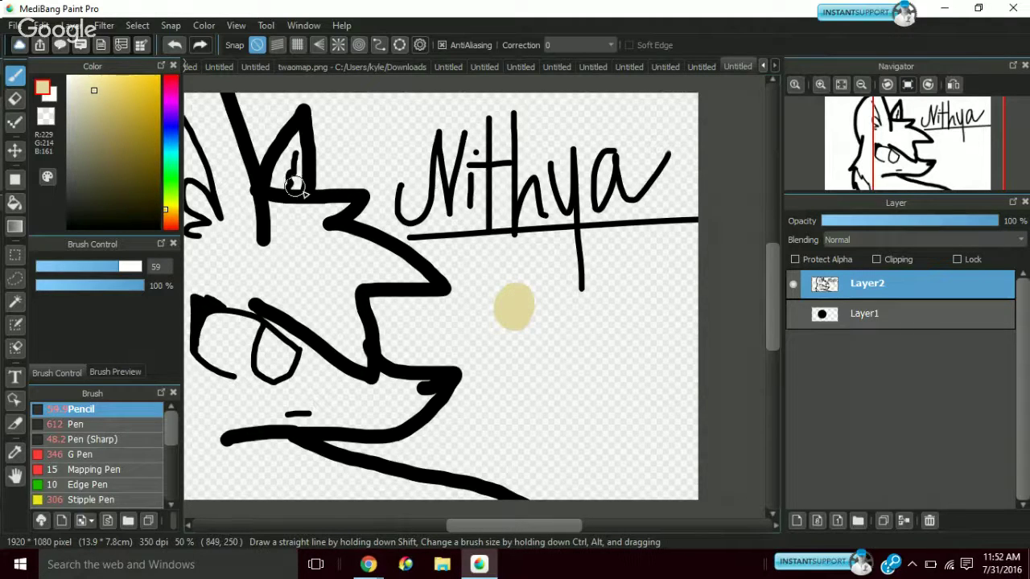
Set the drawing colour to light grey, RGB 212, 212, 212, and paint a swatch overlapping the sand yellow one
left_click(65, 107)
left_click(66, 102)
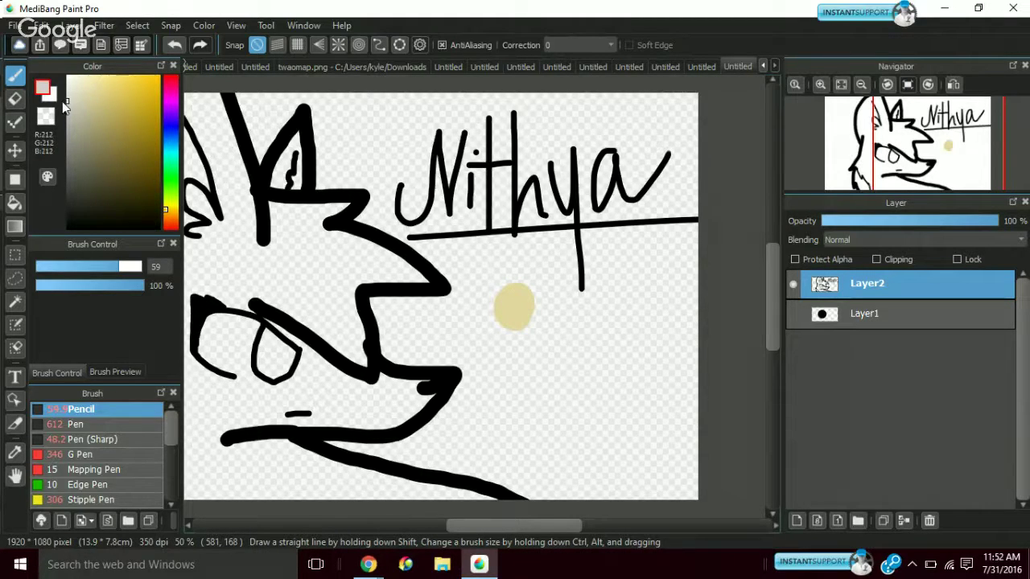
mouse_move(534, 307)
left_mouse_down()
mouse_move(525, 320)
mouse_move(545, 315)
left_mouse_up()
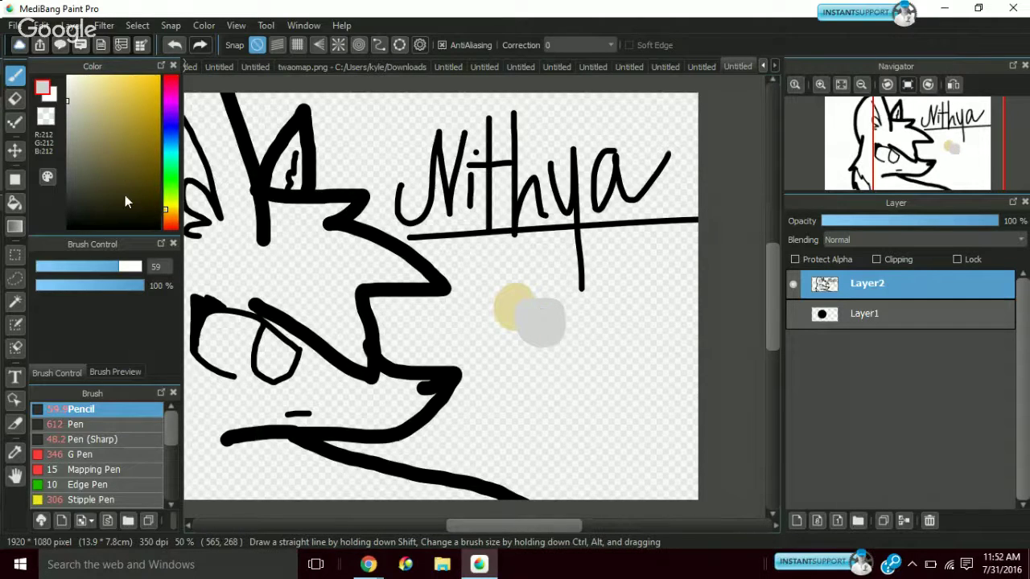
Set the drawing colour to pale aqua, RGB 175, 231, 224, and paint a swatch just above the grey one
mouse_move(125, 195)
left_mouse_down()
mouse_move(143, 200)
mouse_move(141, 185)
left_mouse_up()
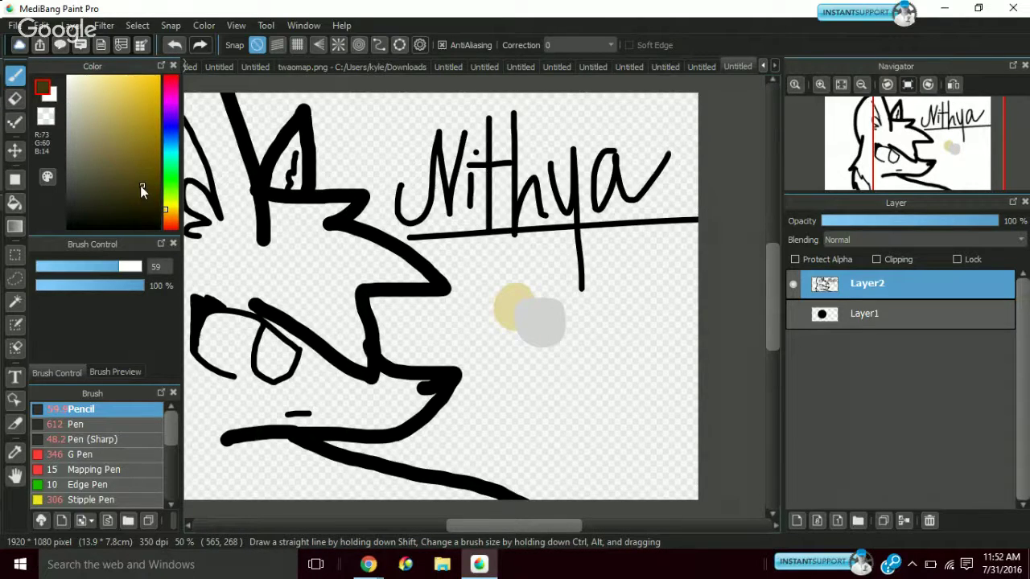
left_click(172, 155)
left_click(92, 81)
left_click_drag(92, 82, 89, 91)
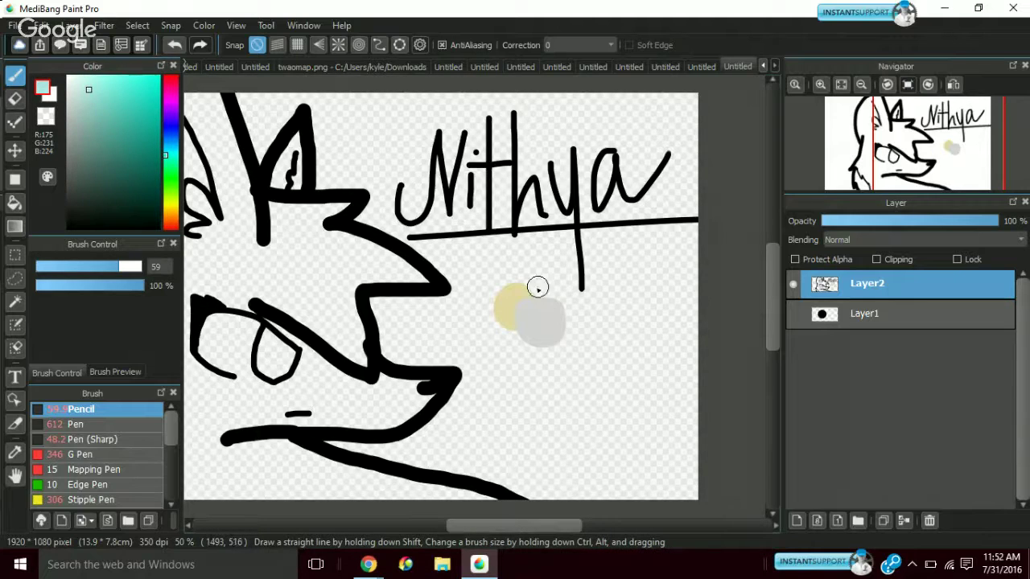
mouse_move(538, 287)
left_mouse_down()
mouse_move(559, 292)
mouse_move(541, 281)
left_mouse_up()
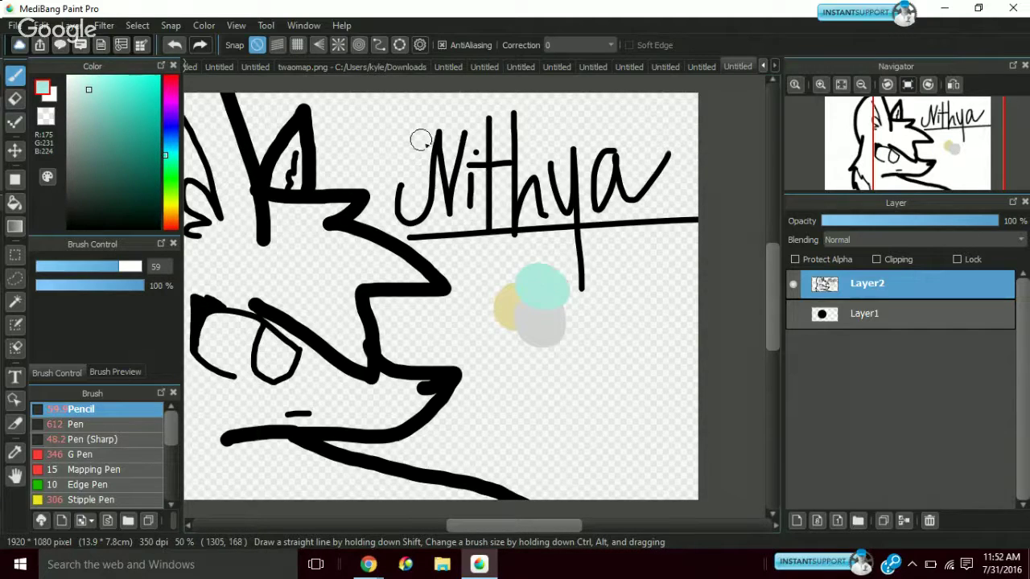
Paint a white swatch below the sand yellow one and set the drawing colour to light aqua, RGB 184, 237, 230
left_click(67, 77)
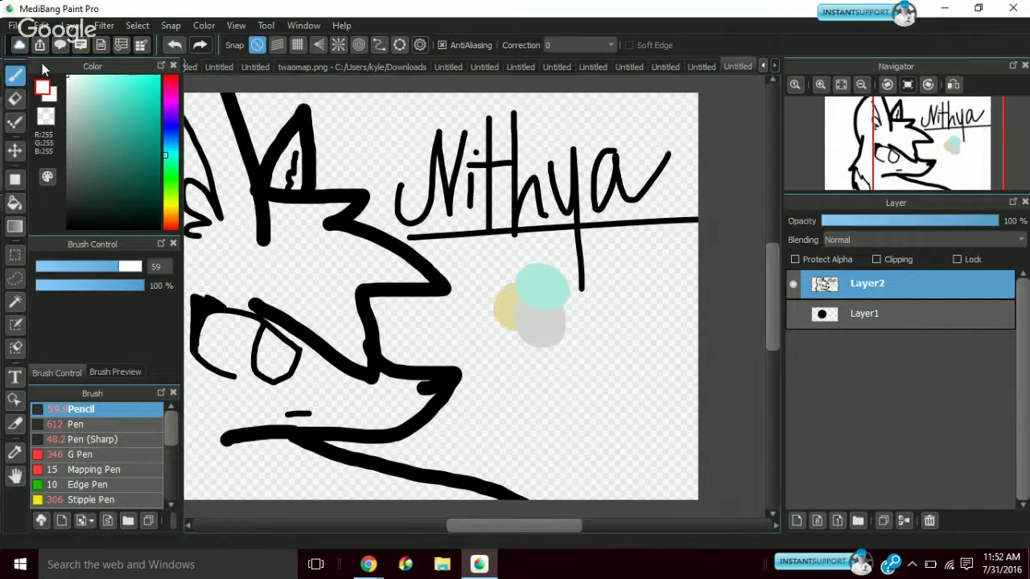
mouse_move(507, 341)
left_mouse_down()
mouse_move(485, 349)
mouse_move(499, 342)
left_mouse_up()
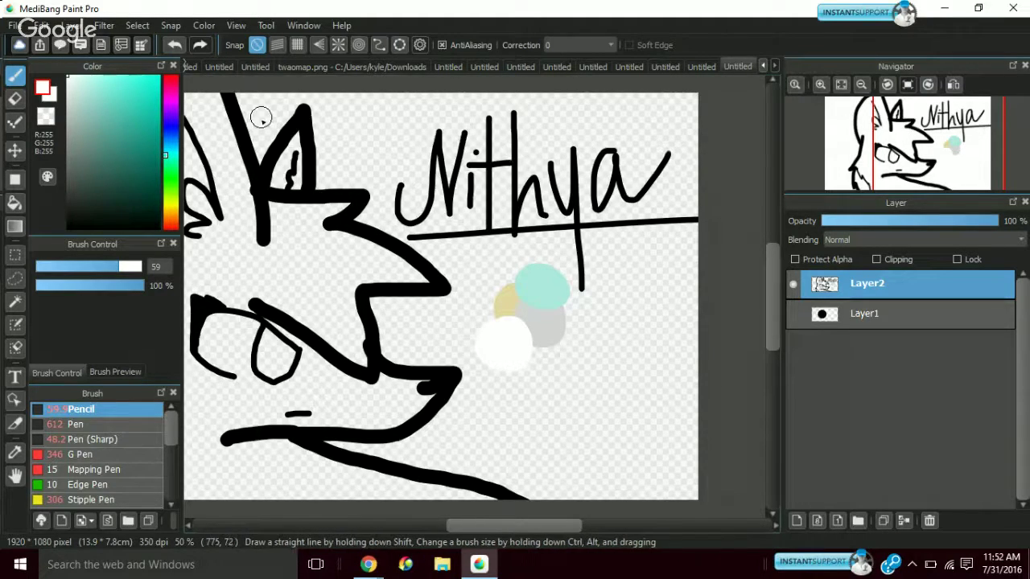
left_click(108, 93)
left_click(87, 86)
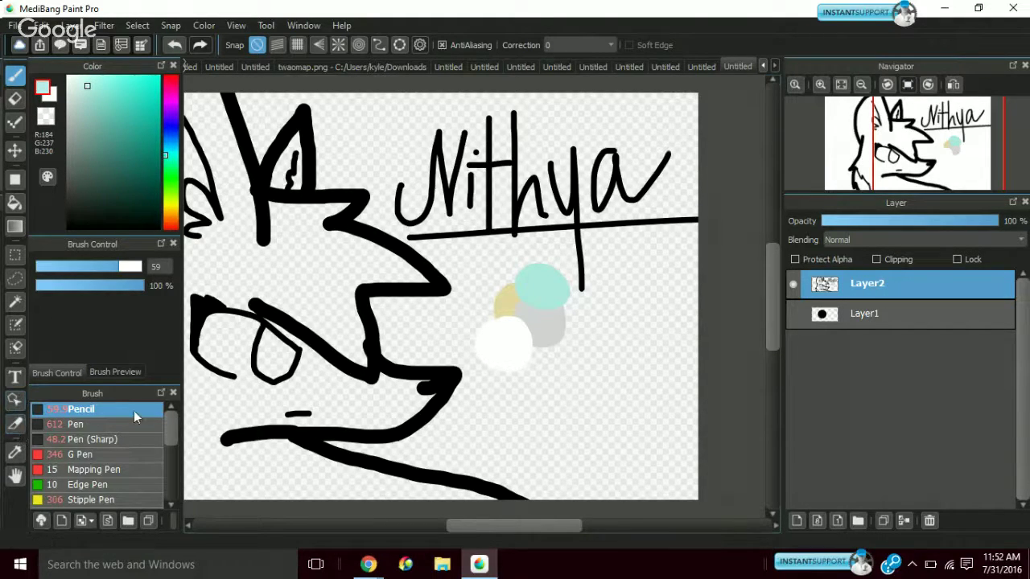
Add a new layer between the line art on Layer2 and the circle guide on Layer1
key("ctrl+Down")
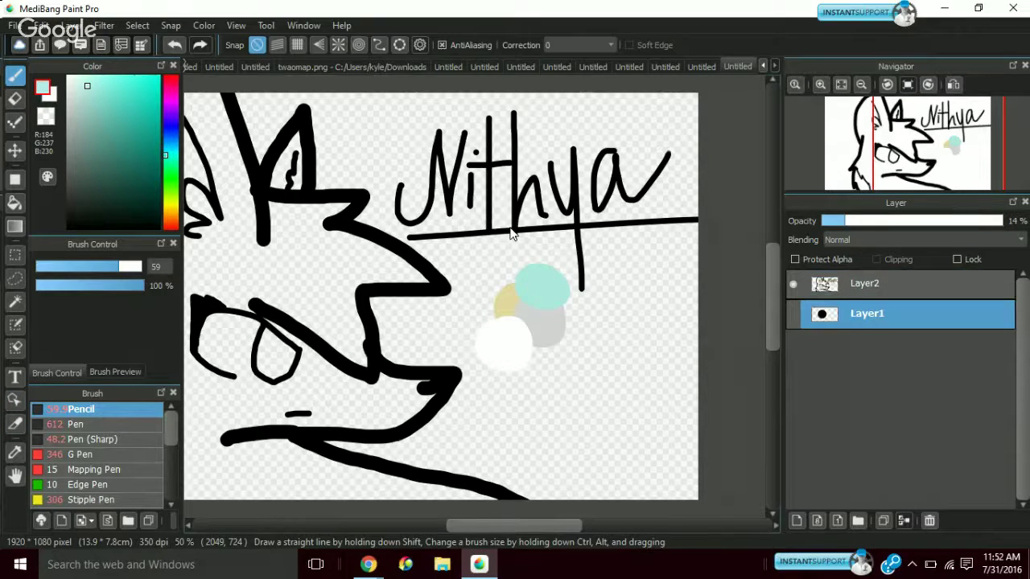
left_click(16, 27)
mouse_move(71, 25)
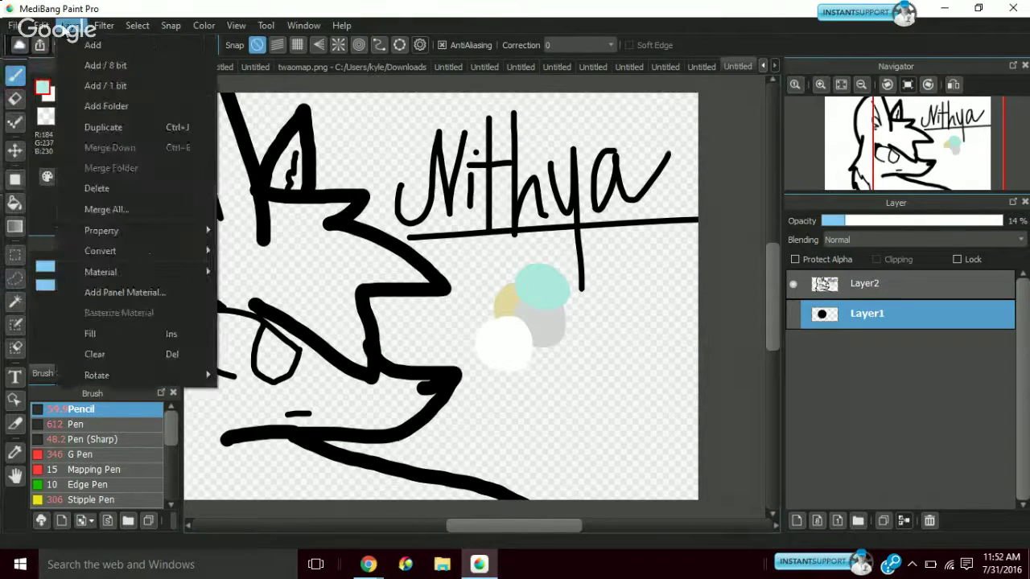
left_click(90, 45)
Sample white from the swatches and select the character's ear, face and neck area with the Magic Wand, expanded by 2 pixels
left_click(15, 452)
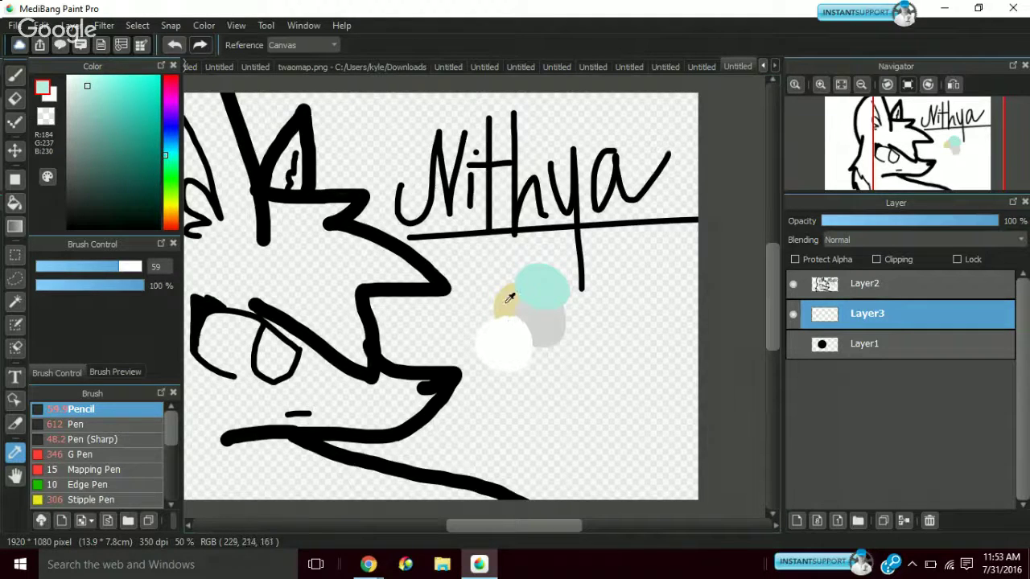
left_click(509, 330)
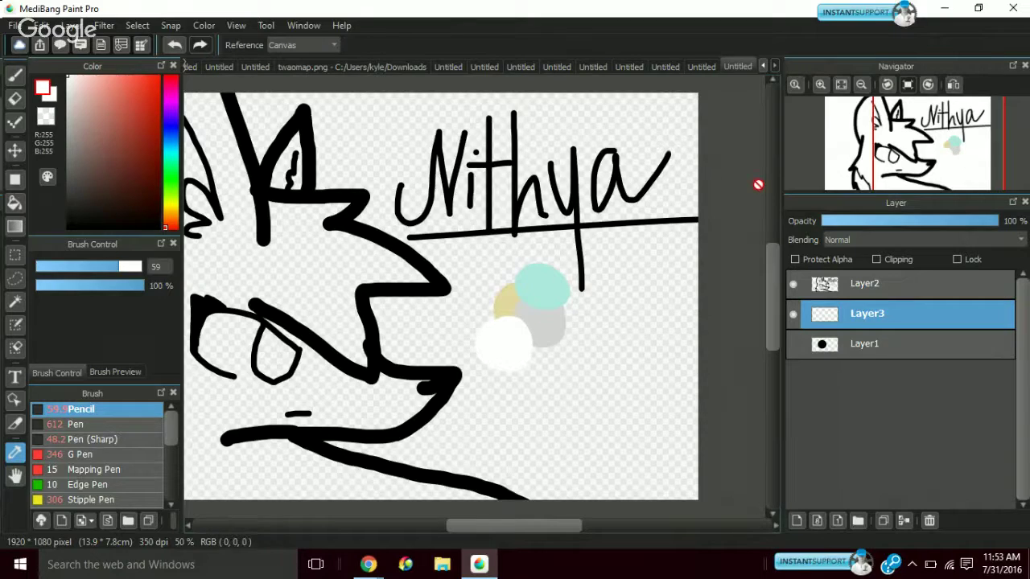
left_click(861, 86)
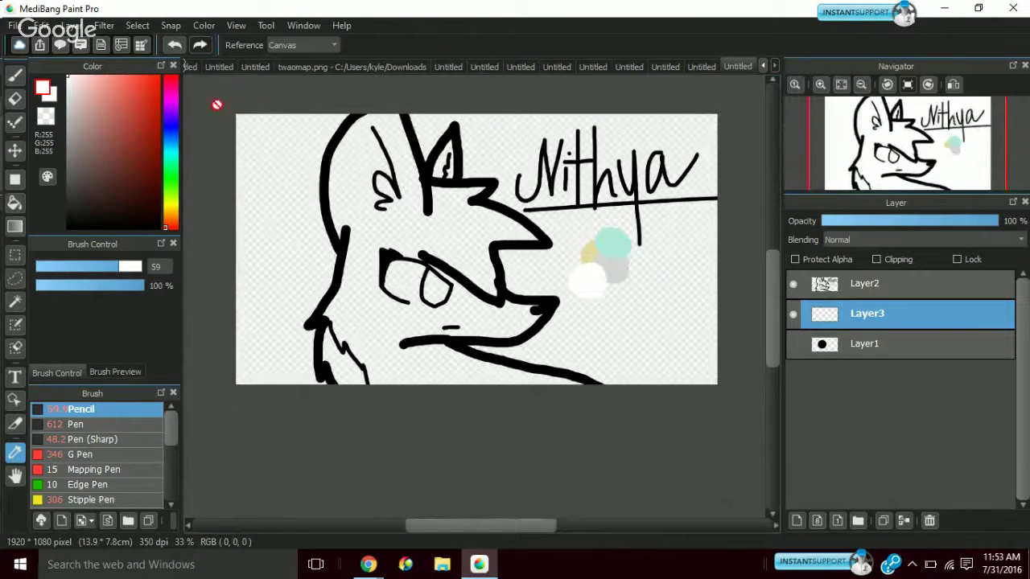
left_click(14, 301)
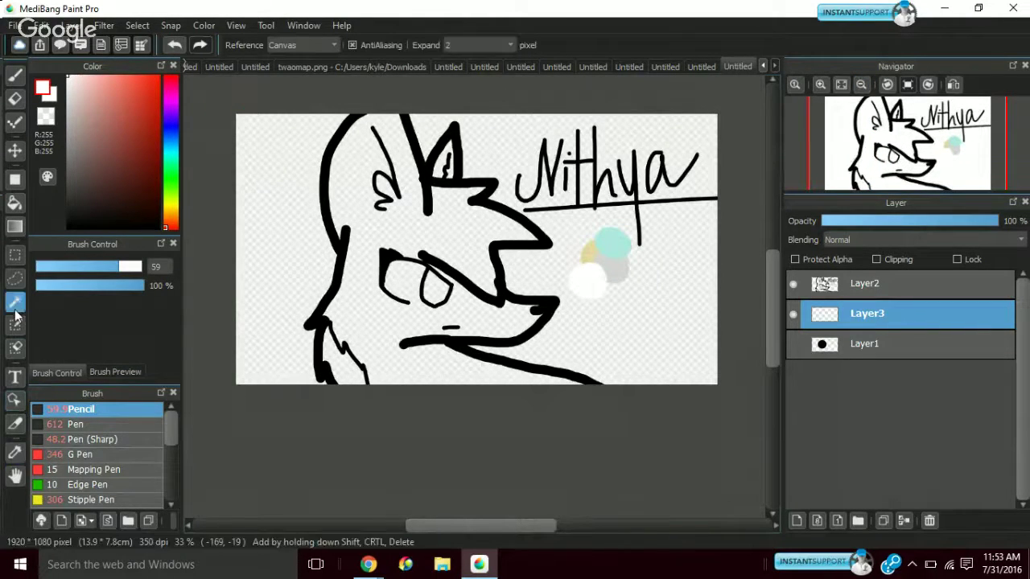
left_click(371, 226)
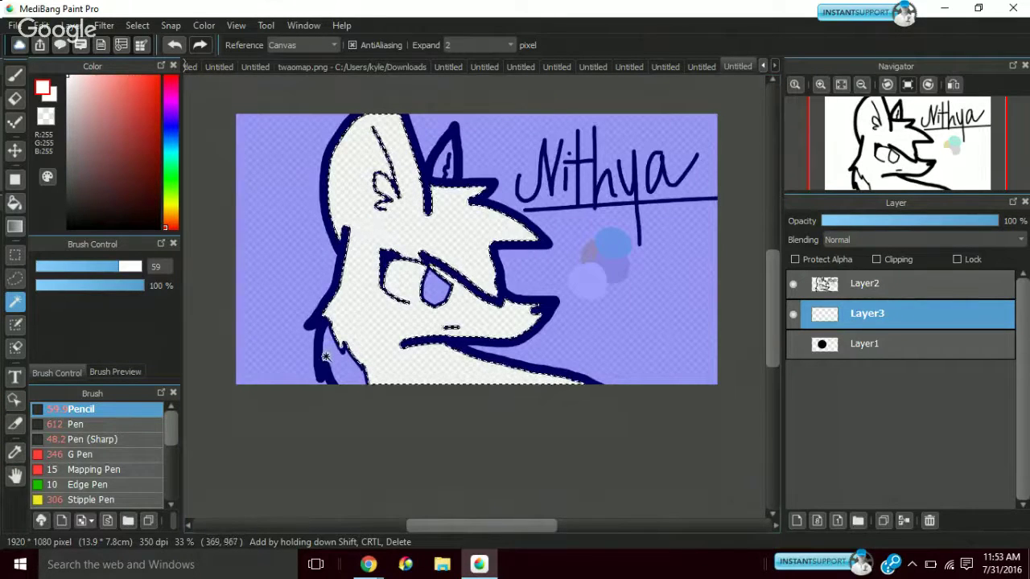
left_click(15, 73)
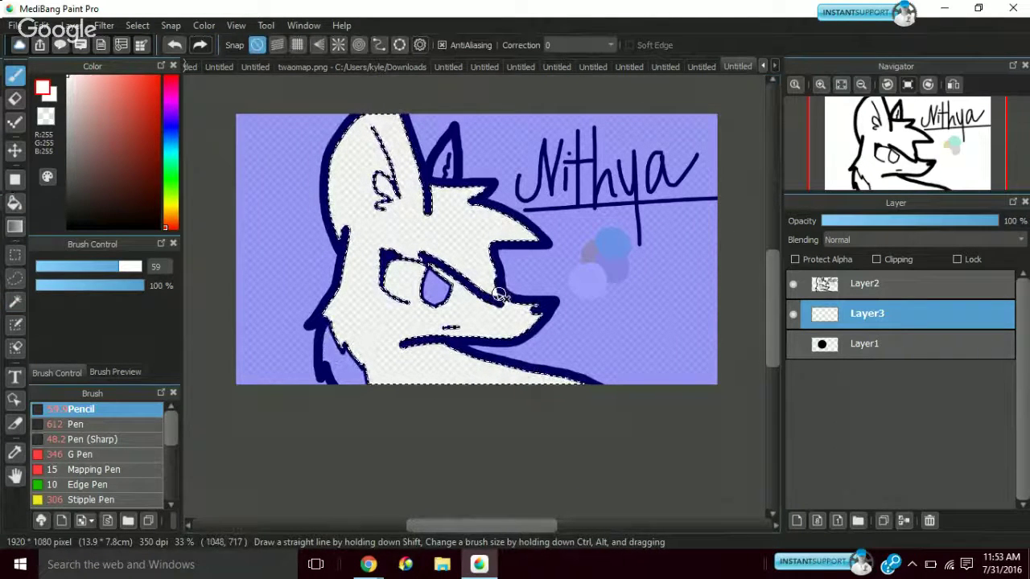
mouse_move(499, 294)
left_mouse_down()
mouse_move(448, 294)
mouse_move(430, 338)
mouse_move(469, 289)
mouse_move(434, 334)
mouse_move(403, 322)
left_mouse_up()
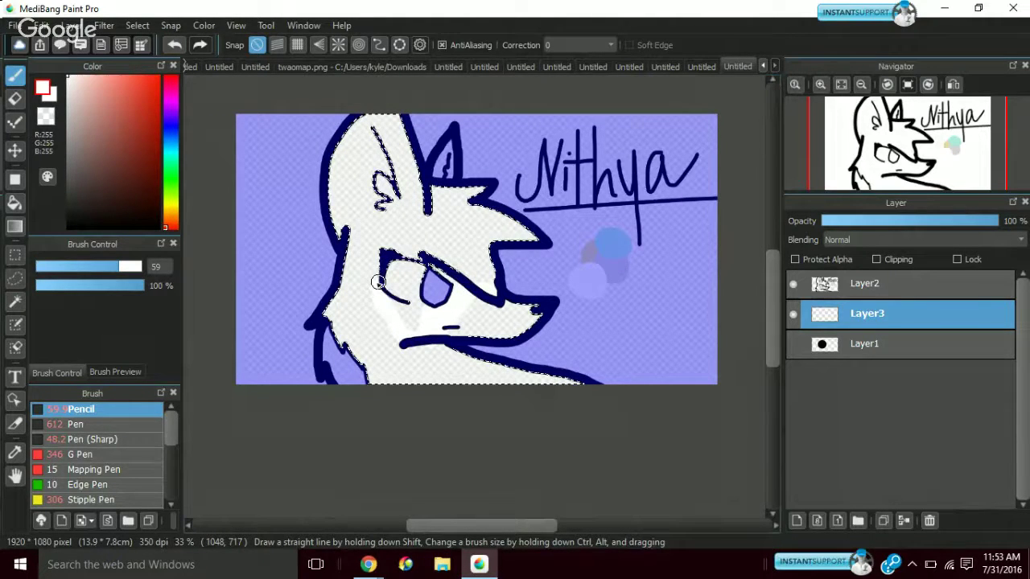
left_click_drag(377, 283, 455, 274)
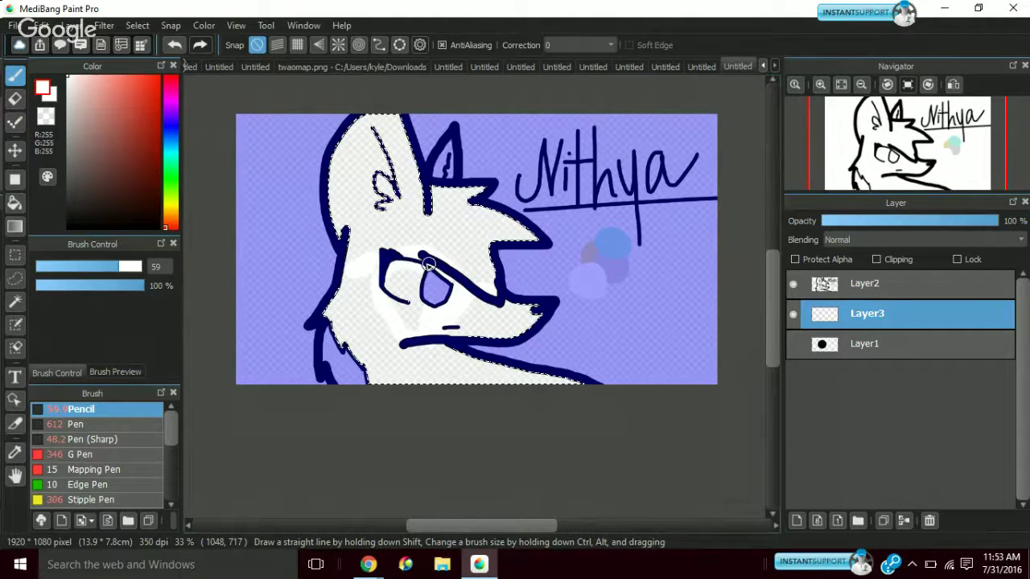
key("ctrl+z")
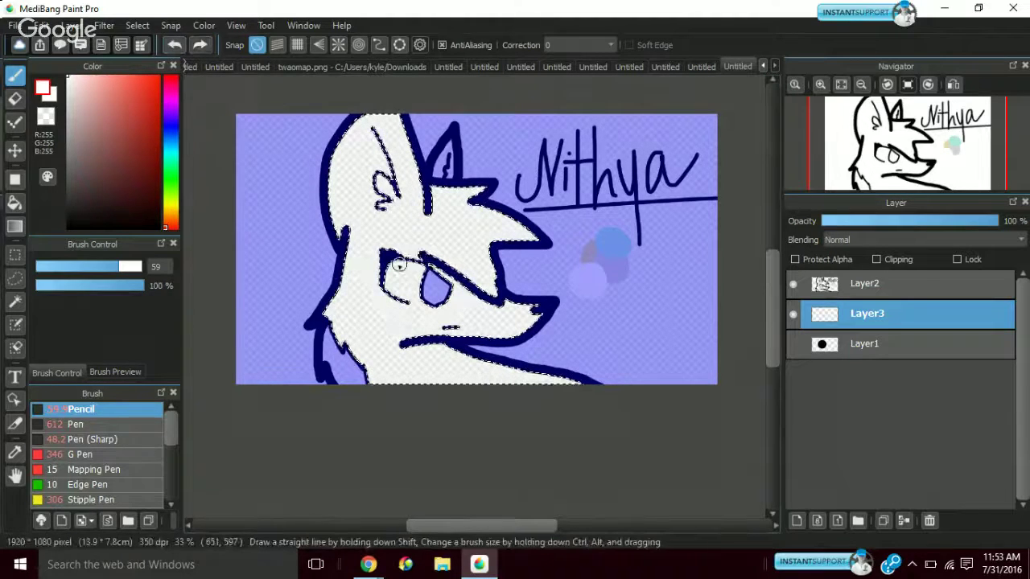
left_click_drag(386, 251, 515, 306)
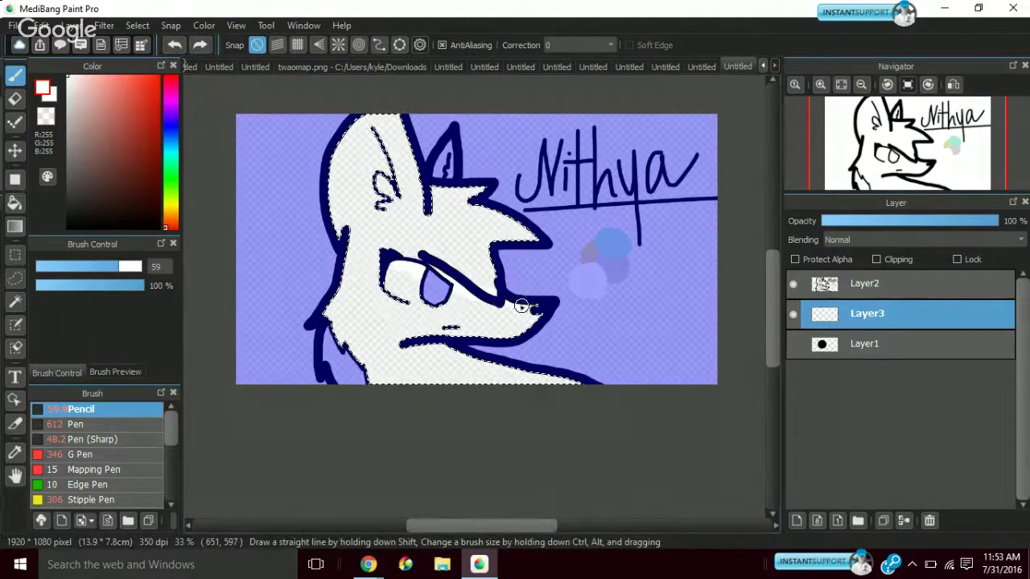
left_click(173, 45)
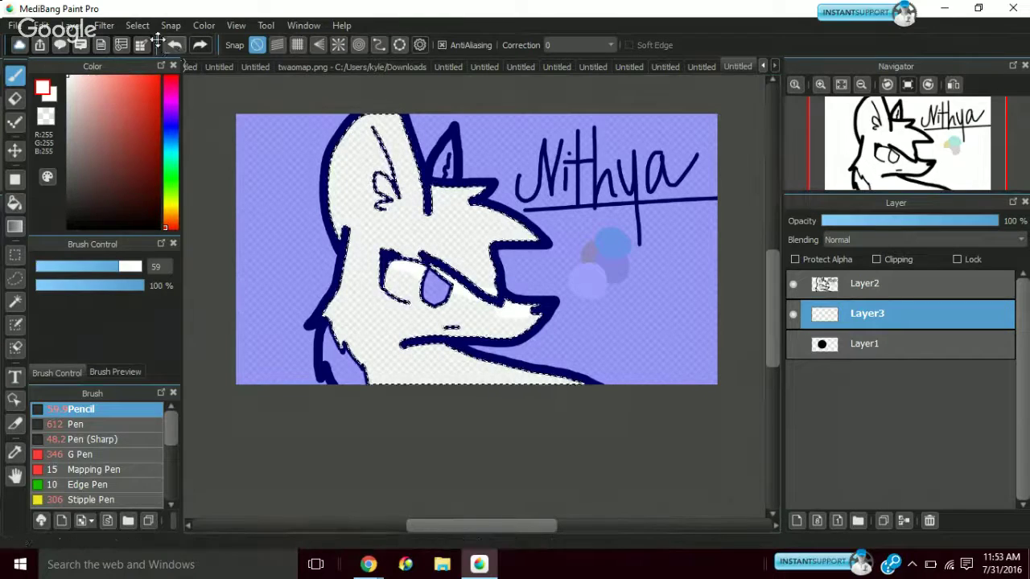
left_click(174, 45)
left_click(174, 45)
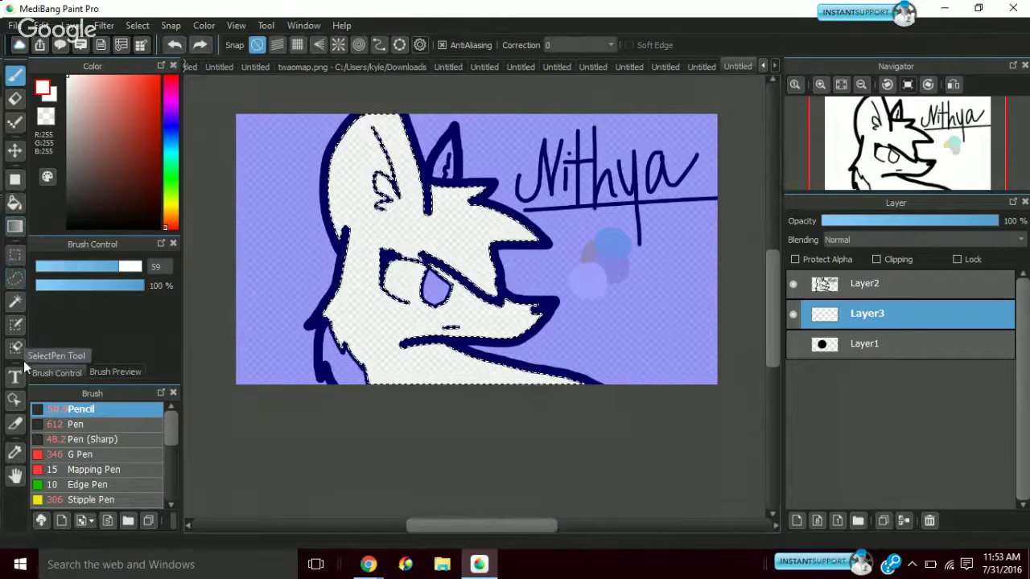
Sample the sand yellow swatch and paint the whole selected ear, face and neck with it, raising the Pencil size to 1000
left_click(16, 453)
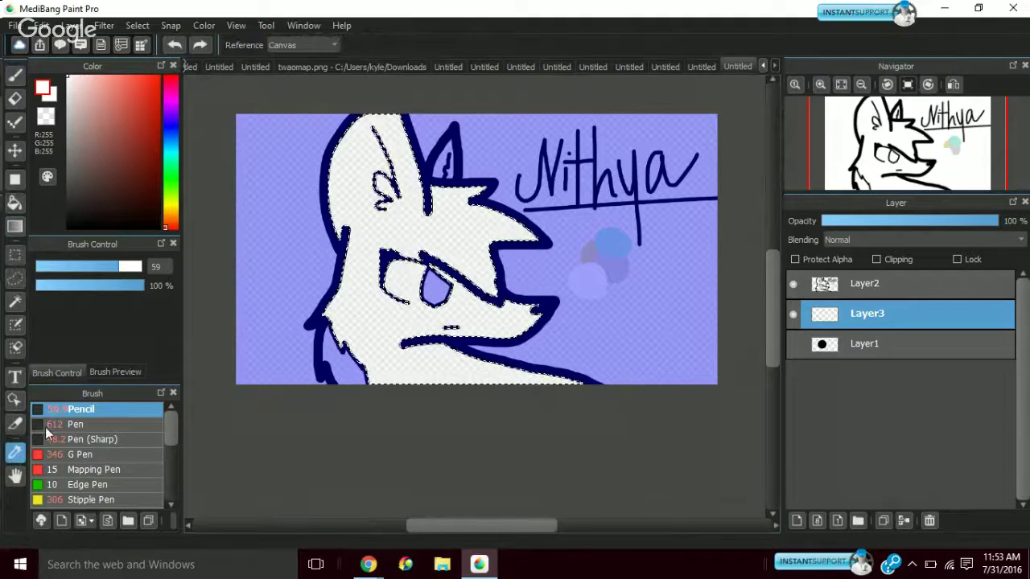
left_click(593, 247)
key("b")
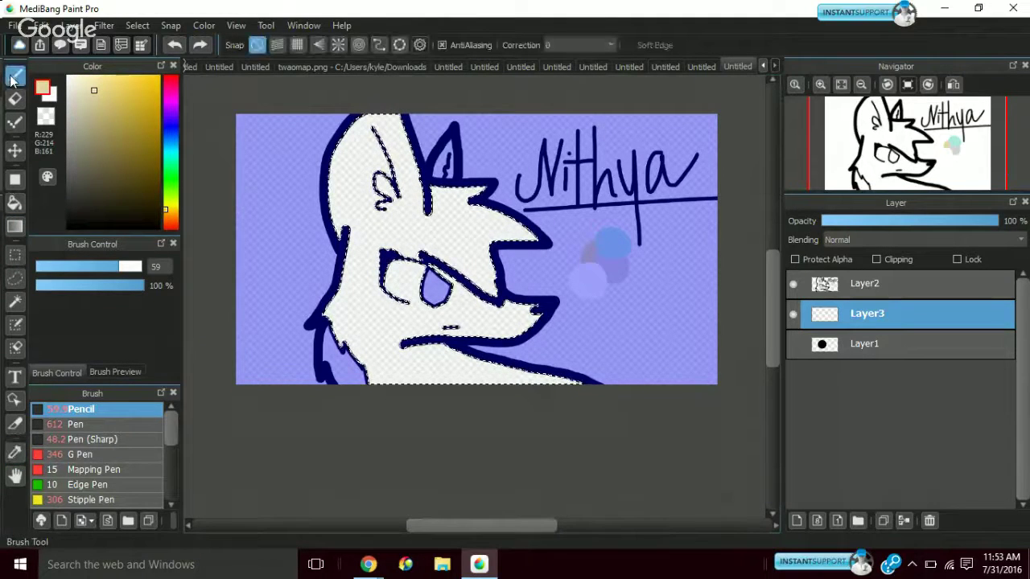
key("ctrl+d")
left_click_drag(434, 271, 354, 346)
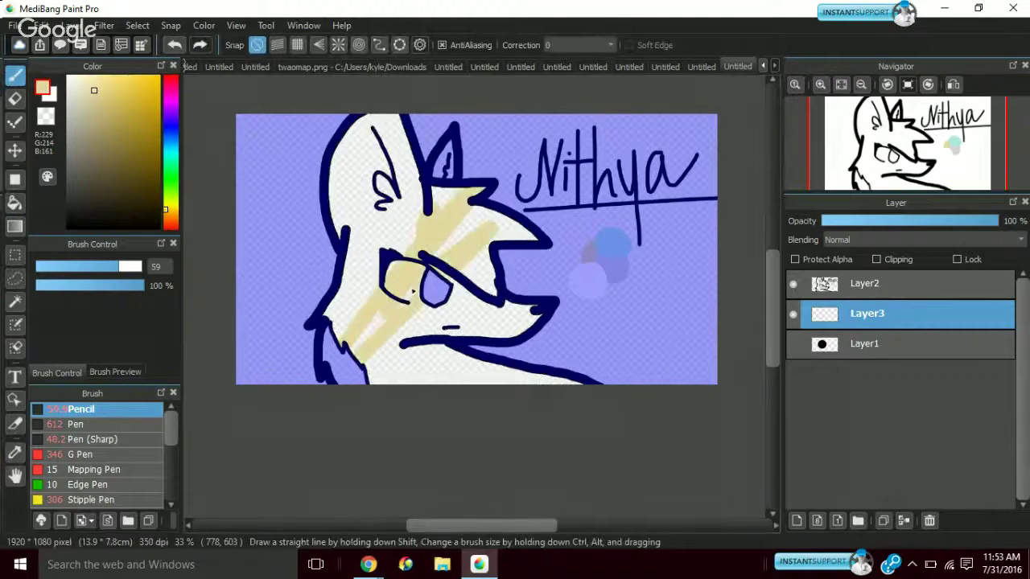
mouse_move(83, 258)
left_mouse_down()
mouse_move(79, 268)
mouse_move(292, 279)
mouse_move(469, 322)
mouse_move(437, 138)
mouse_move(361, 105)
left_mouse_up()
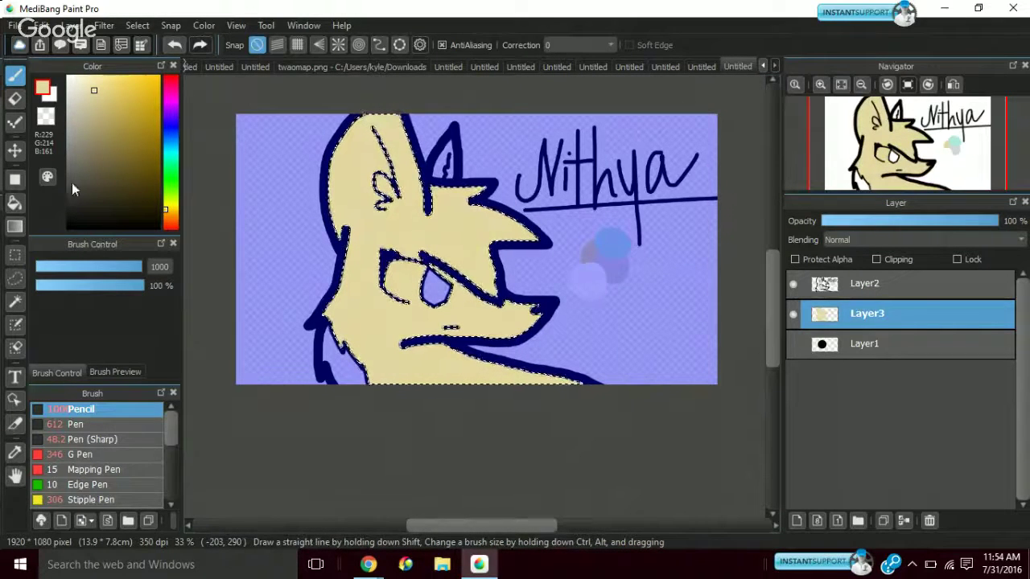
Sample the light grey swatch, try a size 1000 Pencil dab over the face, and undo the dab
left_click(14, 453)
left_click(622, 256)
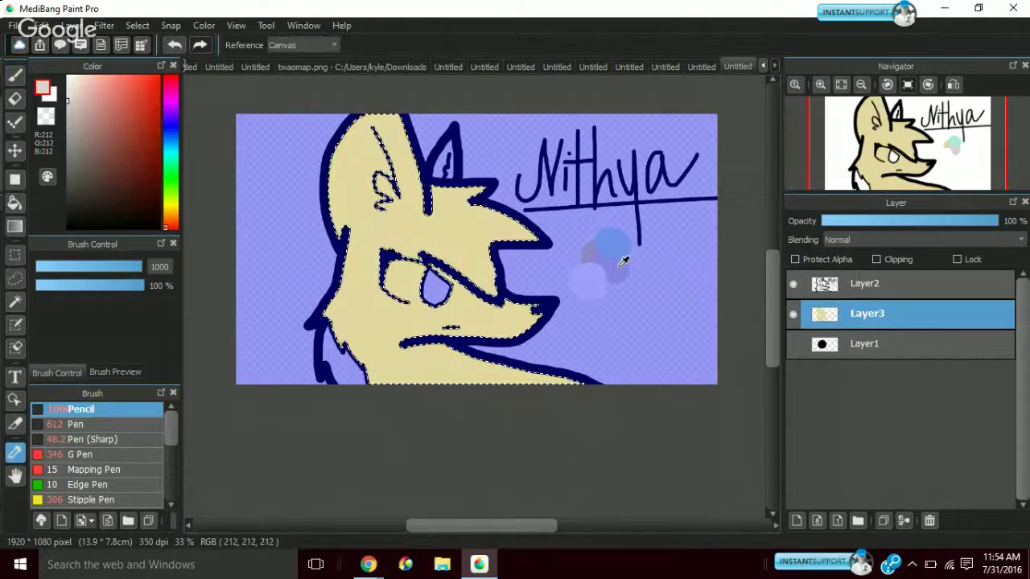
left_click(14, 74)
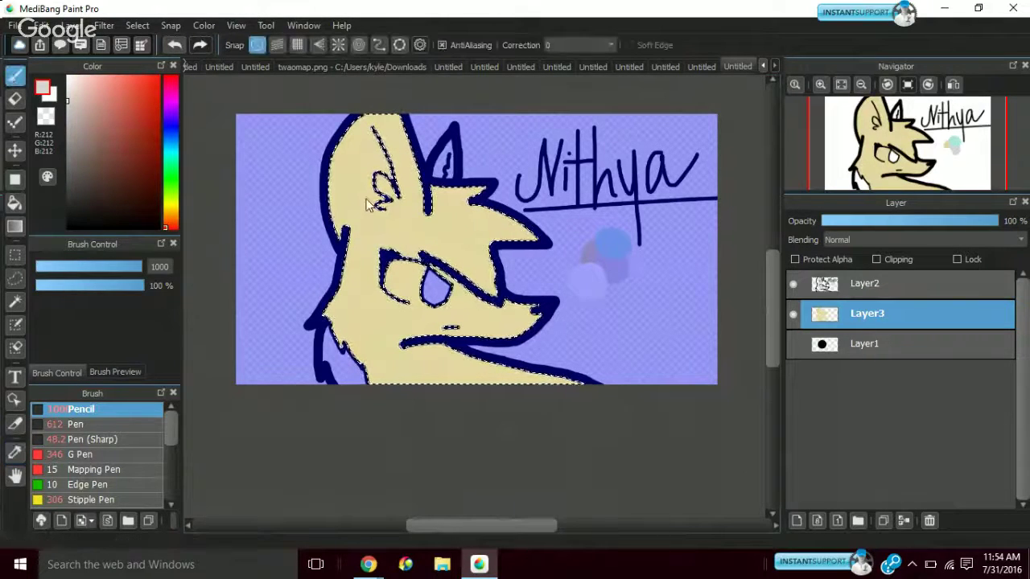
left_click_drag(466, 230, 456, 228)
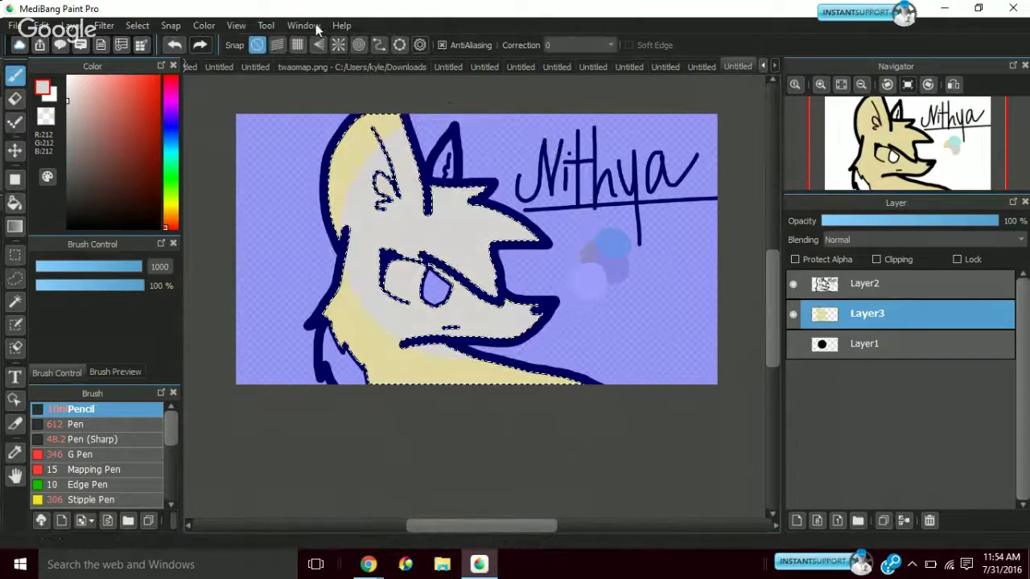
left_click(173, 45)
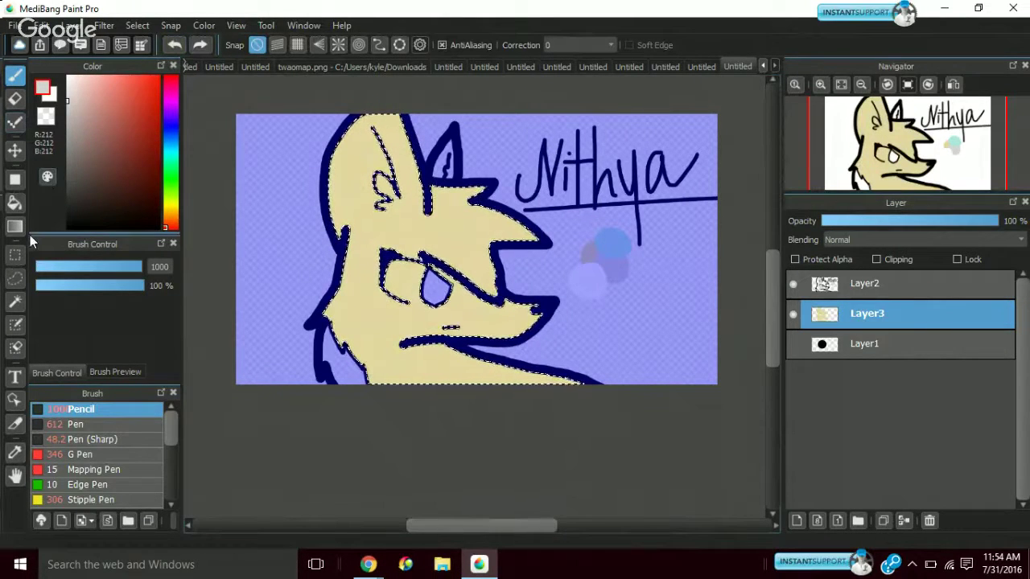
Outline light grey markings across the large ear, hair fringe and lower neck with the Pencil at size 18
left_click(72, 268)
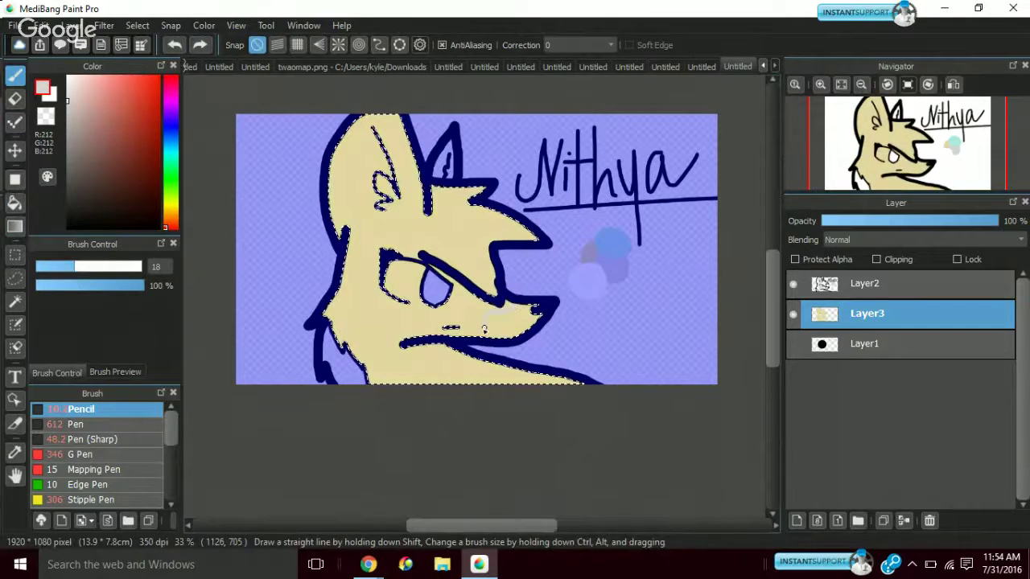
left_click(177, 48)
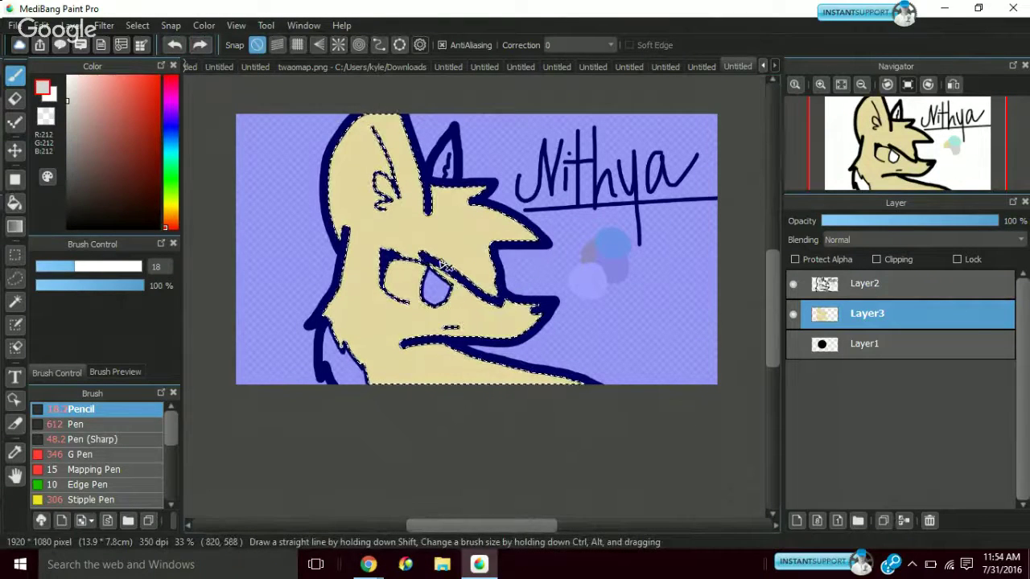
left_click_drag(509, 230, 531, 234)
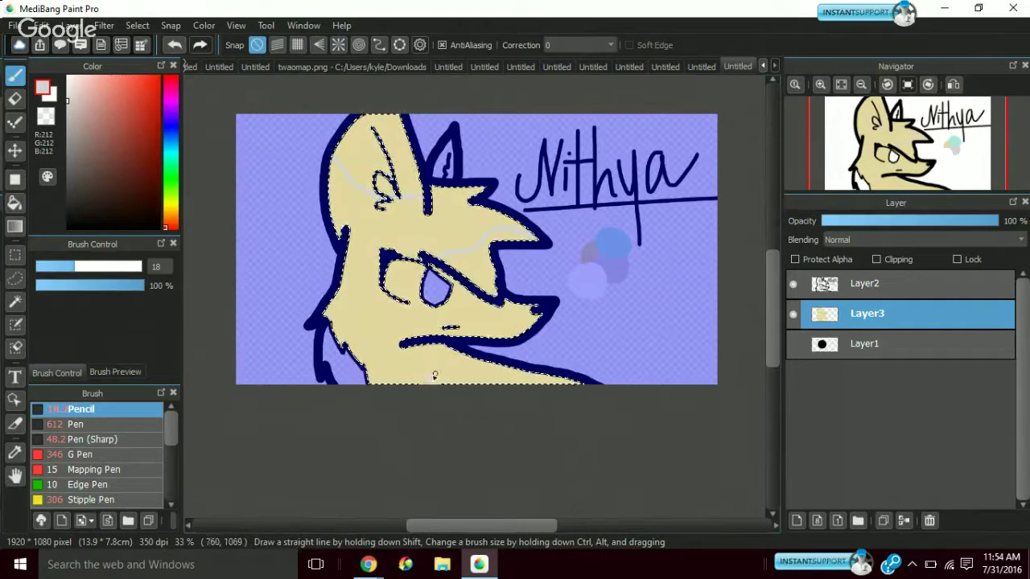
key("ctrl+d")
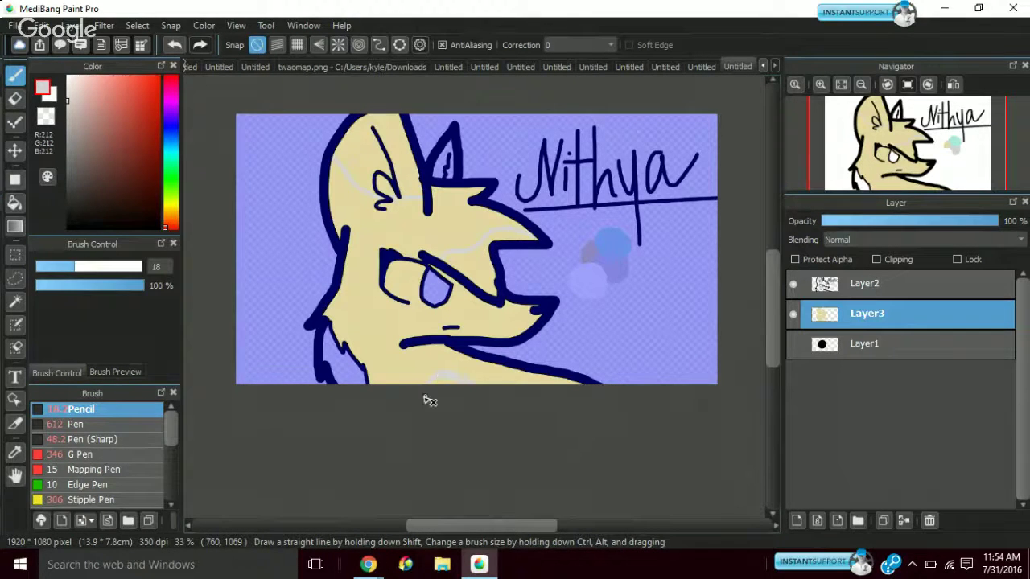
key("ctrl+z")
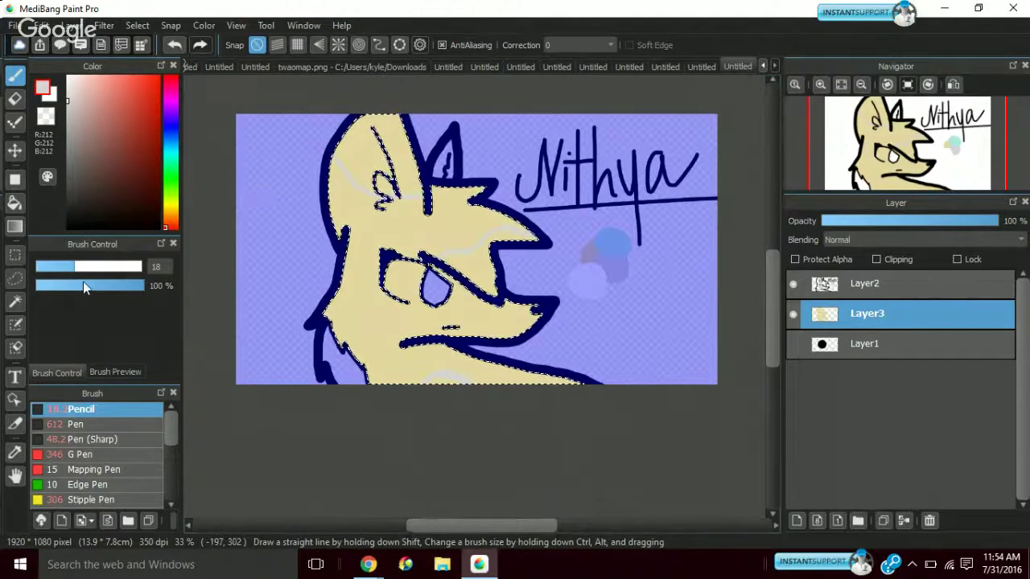
Fill the outlined neck spot, large ear's upper part and hair fringe light grey, using Pencil sizes 38, 164 and 93
left_click(103, 267)
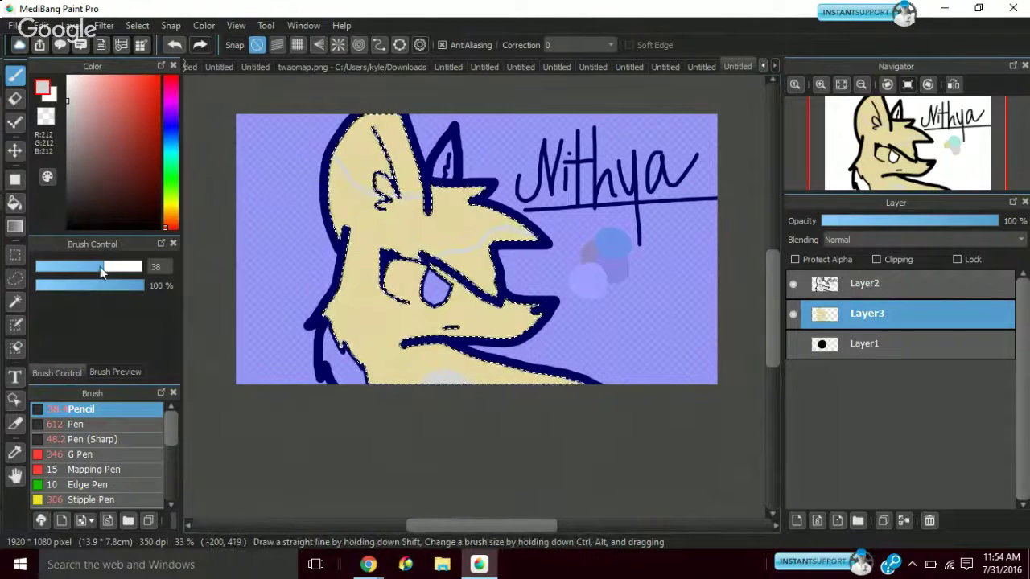
key("ctrl+d")
mouse_move(94, 268)
left_mouse_down()
mouse_move(170, 269)
mouse_move(130, 268)
mouse_move(142, 268)
left_mouse_up()
left_click_drag(345, 142, 345, 150)
mouse_move(406, 182)
left_mouse_down()
mouse_move(368, 126)
mouse_move(409, 104)
left_mouse_up()
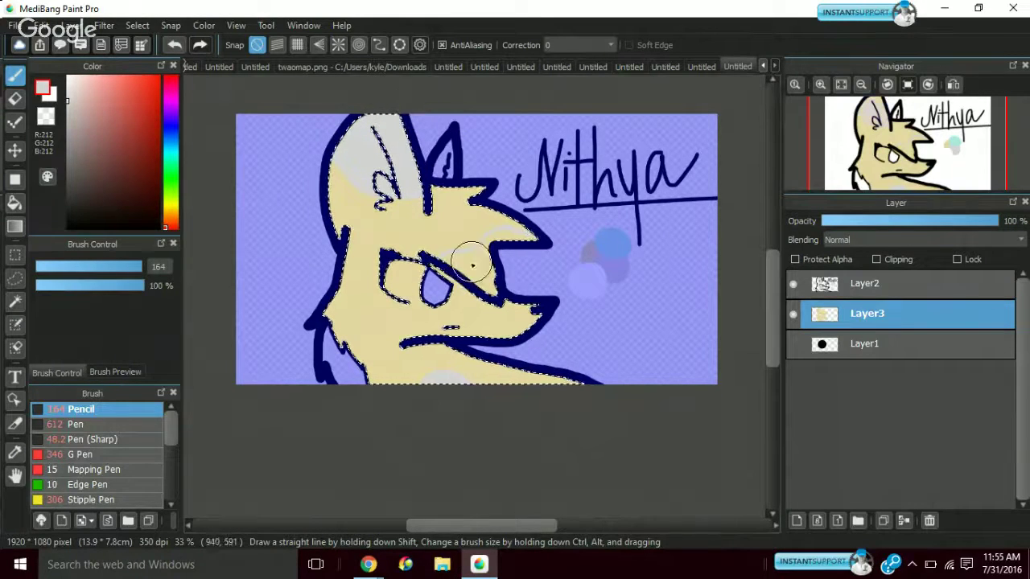
mouse_move(487, 294)
left_mouse_down()
mouse_move(494, 281)
mouse_move(501, 288)
mouse_move(507, 235)
mouse_move(483, 259)
mouse_move(496, 259)
mouse_move(447, 258)
mouse_move(482, 271)
mouse_move(472, 266)
mouse_move(478, 246)
left_mouse_up()
key("ctrl+z")
key("ctrl+z")
key("ctrl+z")
key("ctrl+z")
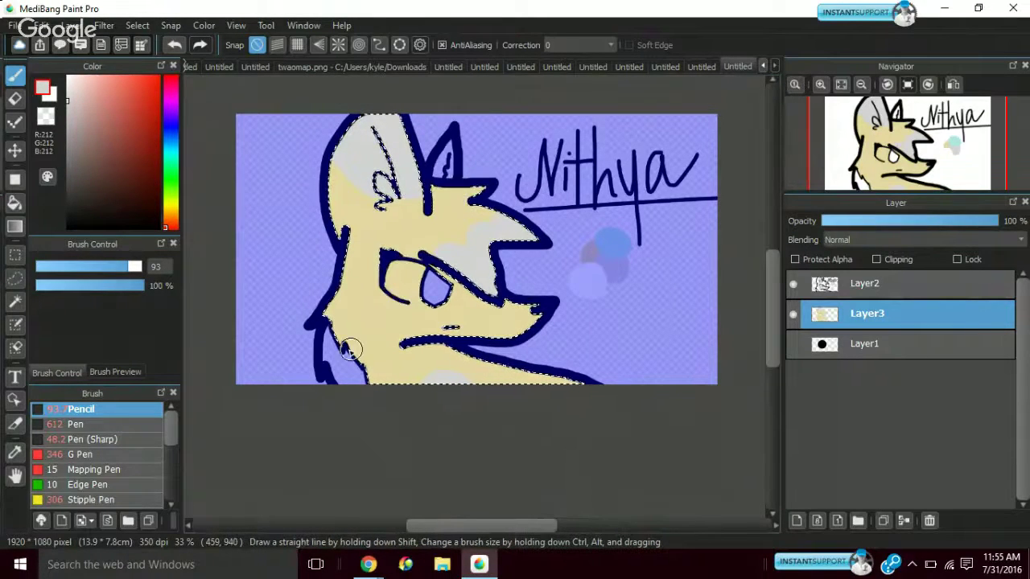
key("ctrl+y")
key("ctrl+y")
key("ctrl+y")
key("ctrl+y")
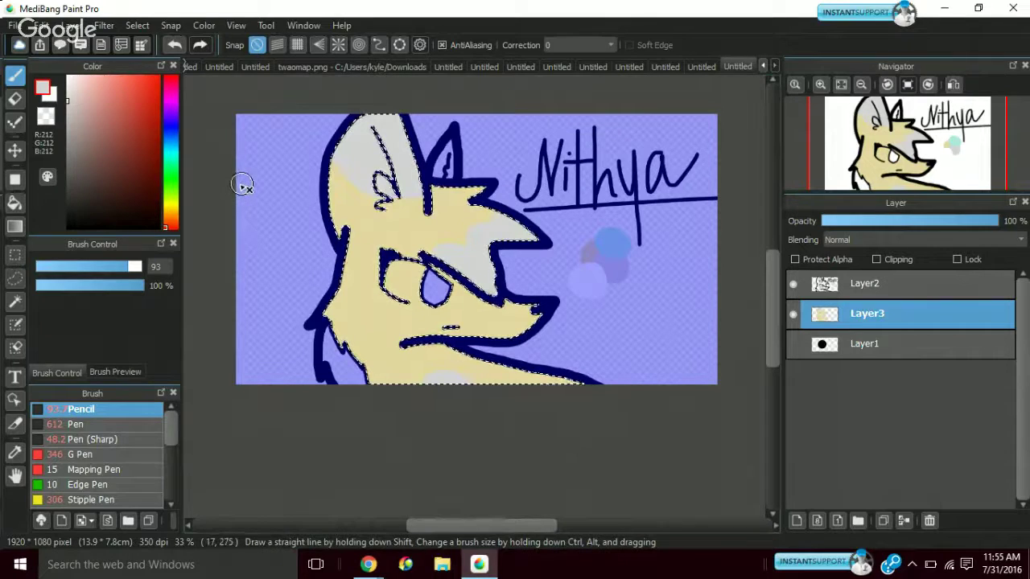
key("ctrl+z")
key("ctrl+z")
key("ctrl+z")
key("ctrl+z")
key("ctrl+z")
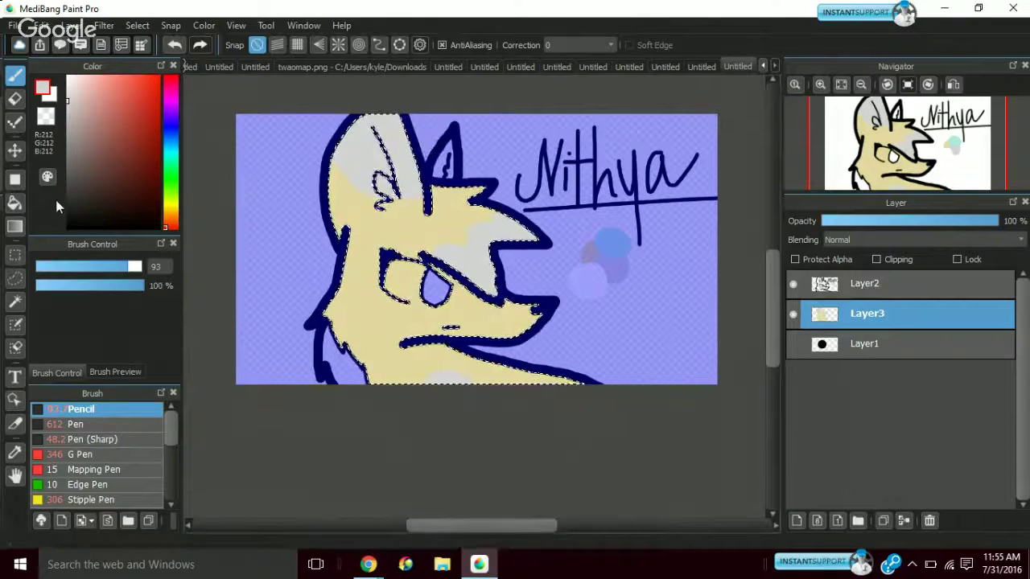
Select the inside of the small far ear with the Magic Wand and paint it light grey at size 93
left_click(17, 303)
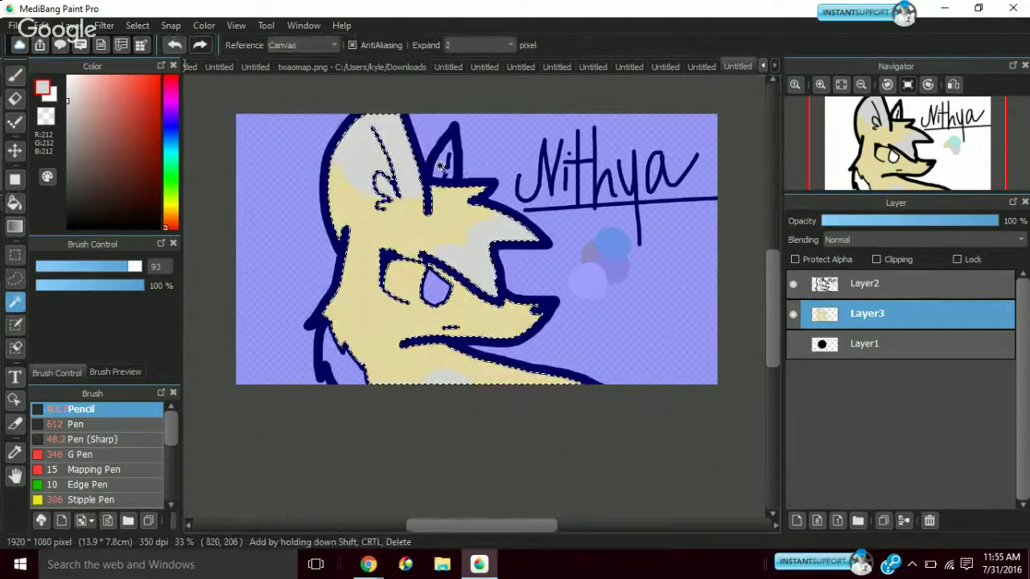
key("Delete")
key("ctrl+d")
key("b")
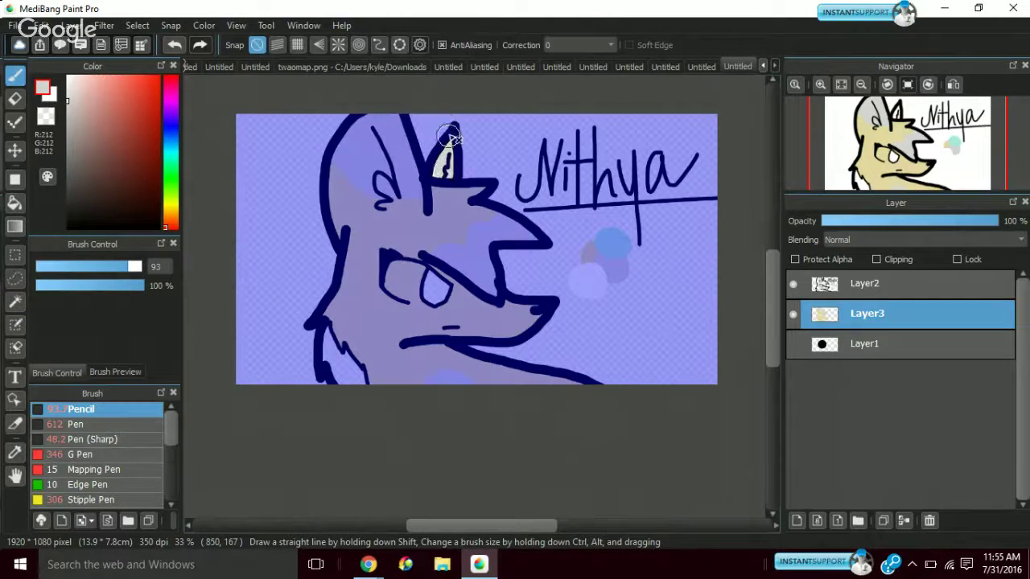
left_click_drag(442, 171, 445, 149)
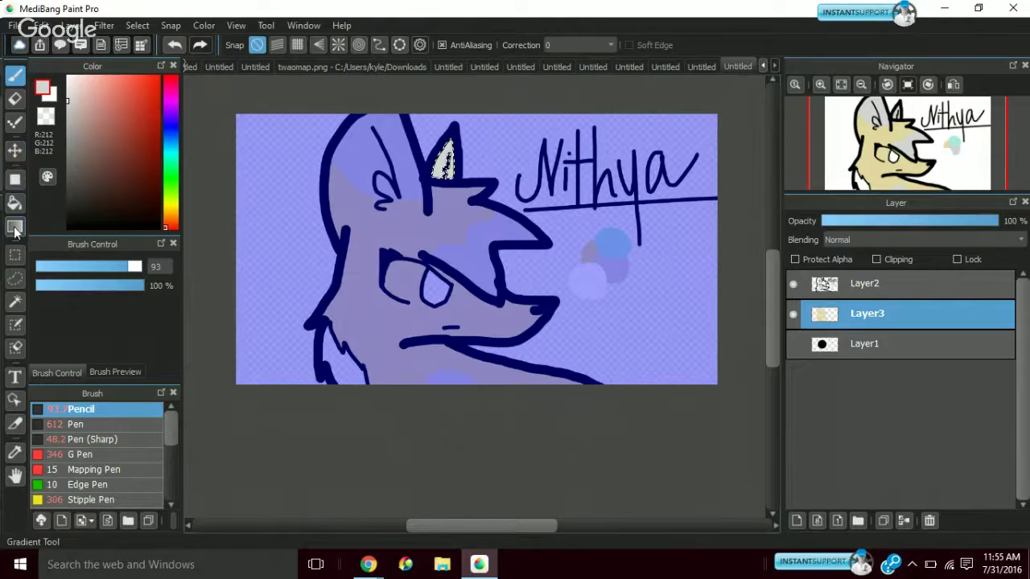
Select the fur tuft behind the neck with the Magic Wand, sample the white swatch and paint the tuft white
left_click(15, 301)
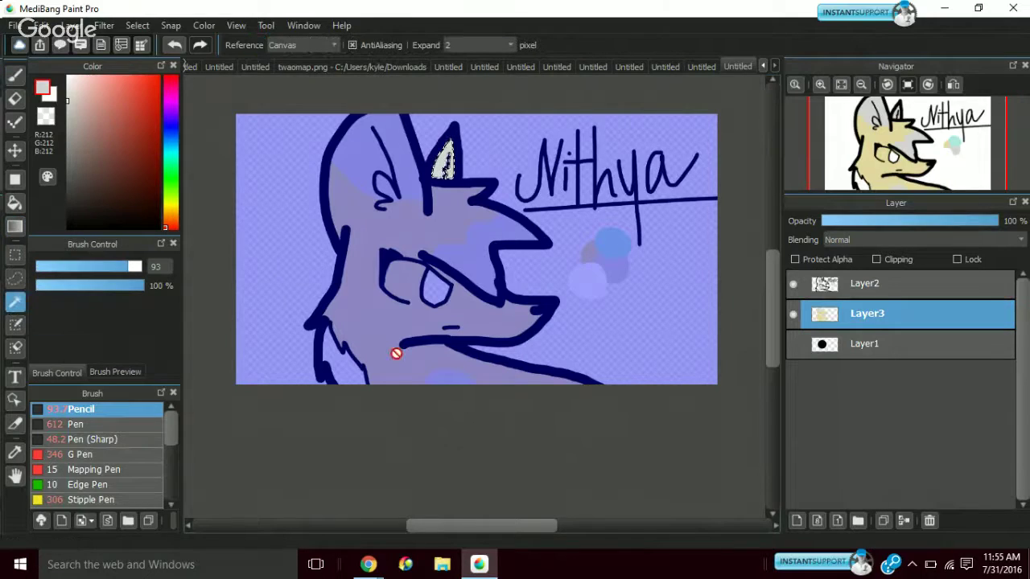
left_click(351, 370)
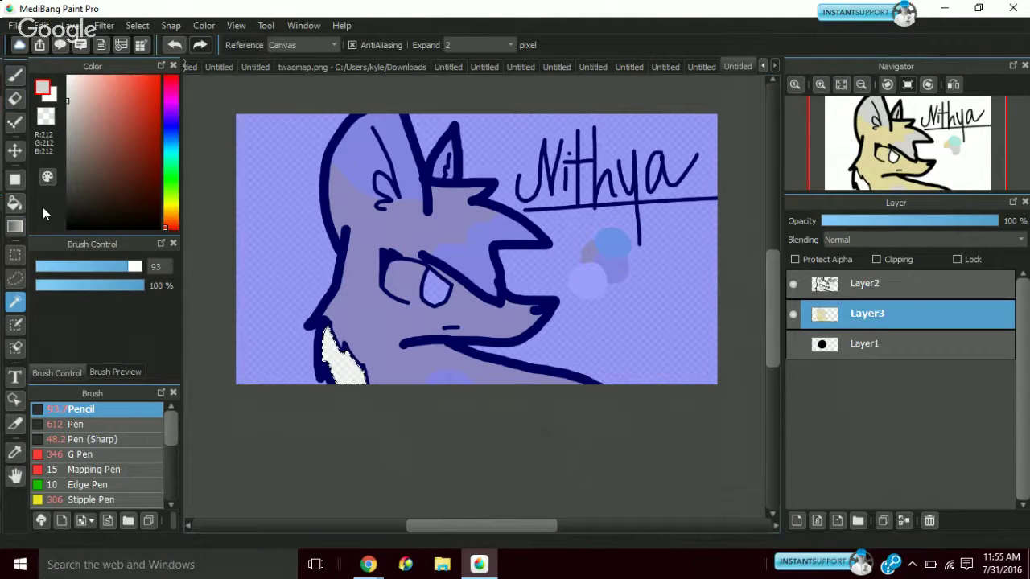
left_click(15, 453)
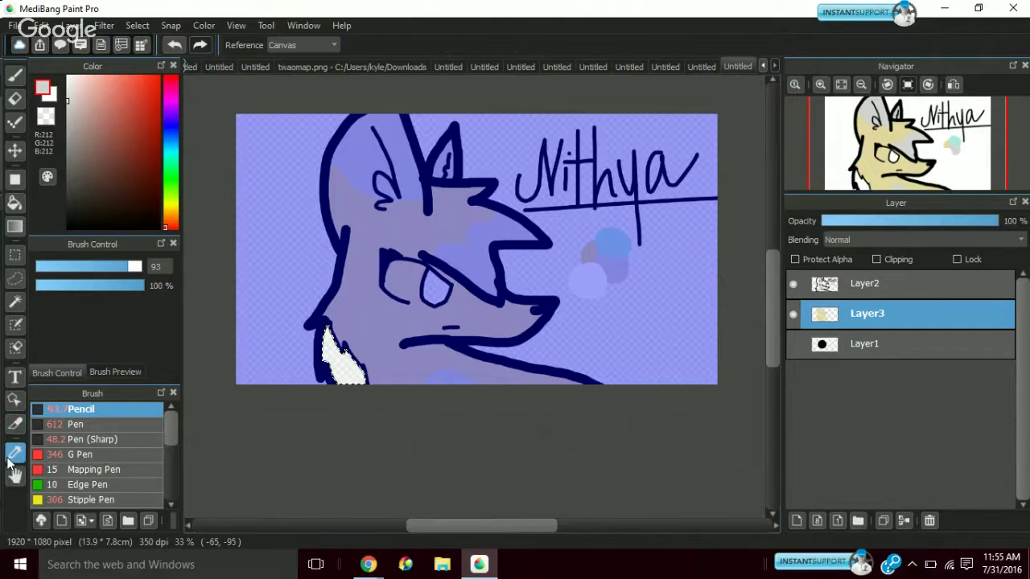
left_click(592, 277)
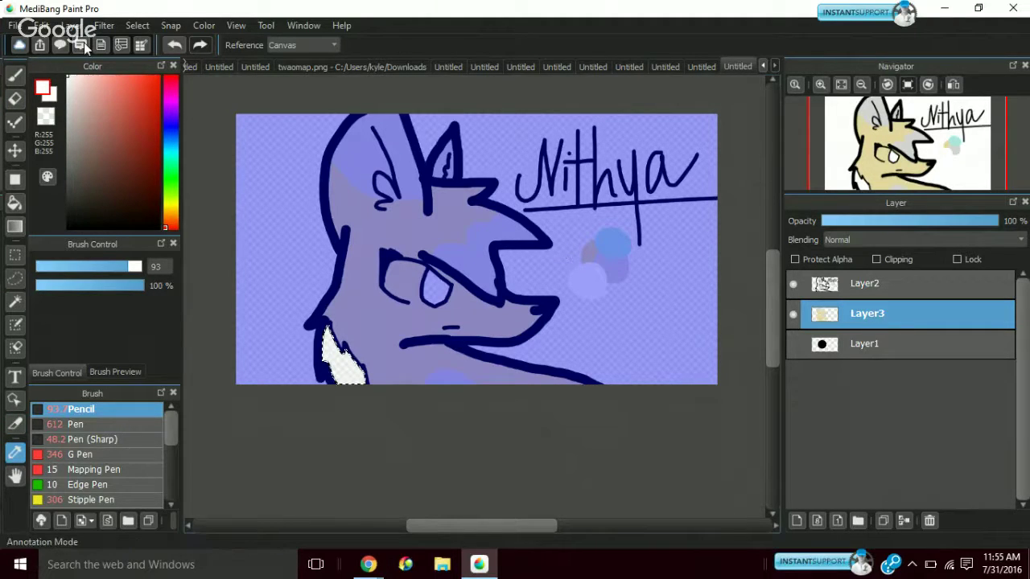
left_click(13, 77)
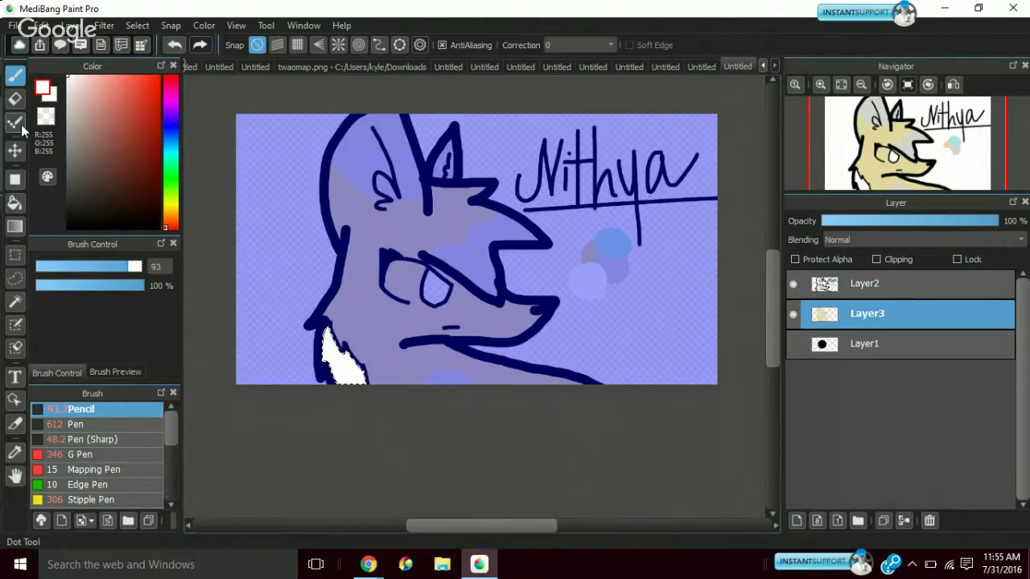
Select the sand yellow fur, paint the muzzle, eye area, upper hair tuft tip and a neck patch white, and deselect
left_click(15, 452)
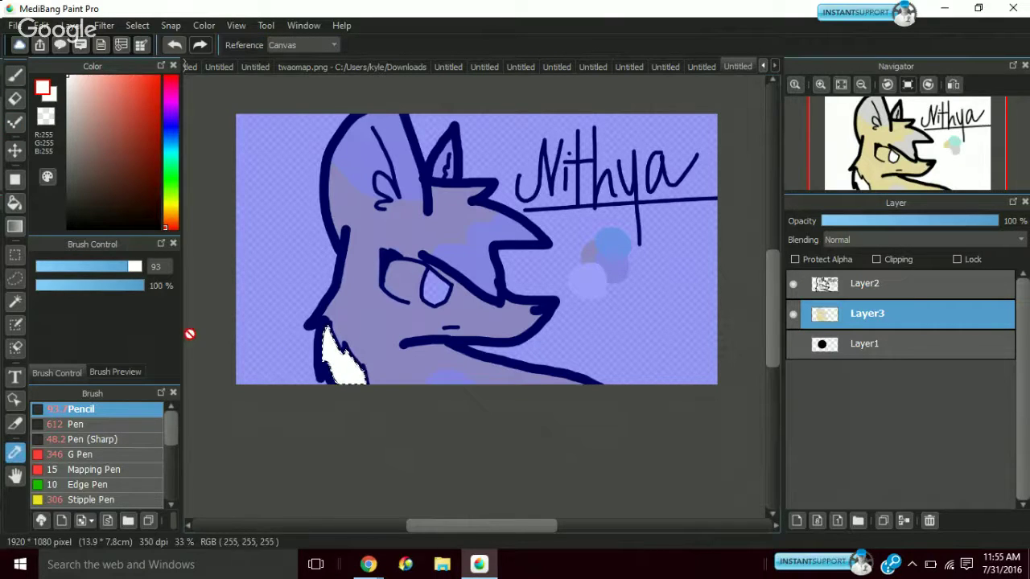
left_click(14, 301)
left_click(448, 377)
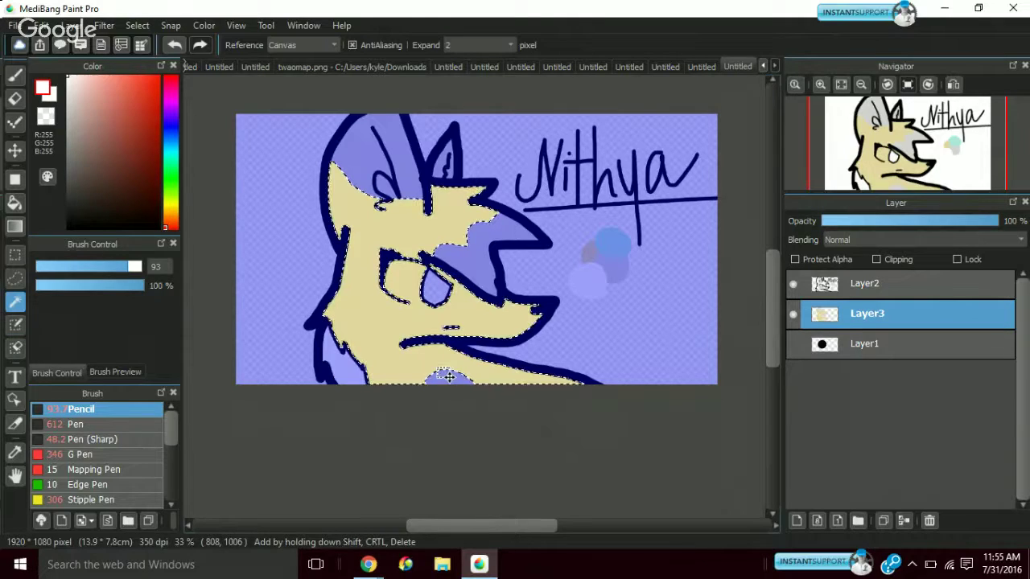
left_click(14, 75)
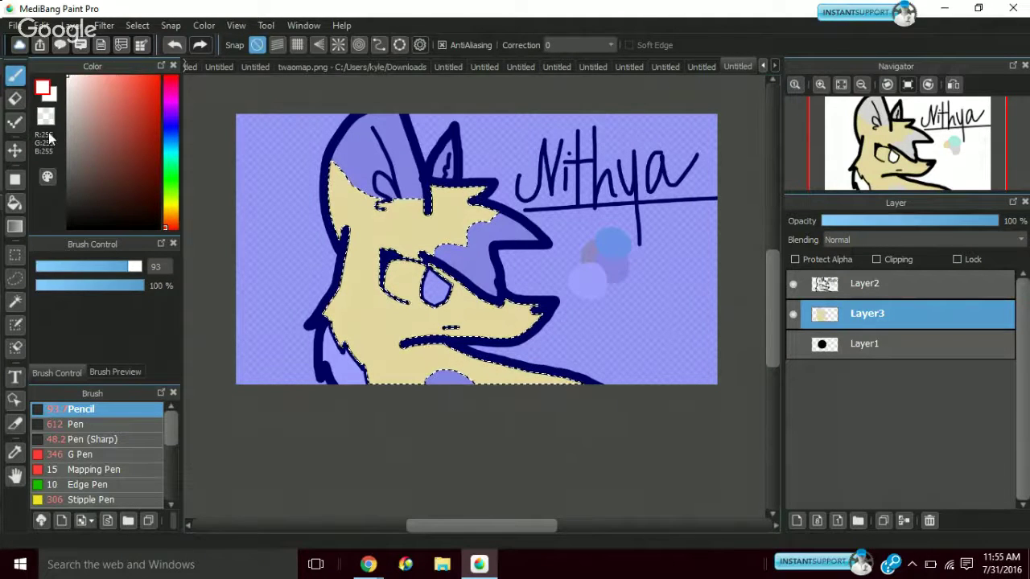
mouse_move(408, 328)
left_mouse_down()
mouse_move(404, 285)
mouse_move(459, 279)
mouse_move(409, 280)
mouse_move(429, 320)
mouse_move(449, 324)
mouse_move(413, 326)
mouse_move(530, 316)
mouse_move(466, 325)
mouse_move(406, 297)
mouse_move(501, 322)
mouse_move(516, 304)
mouse_move(529, 307)
mouse_move(499, 306)
left_mouse_up()
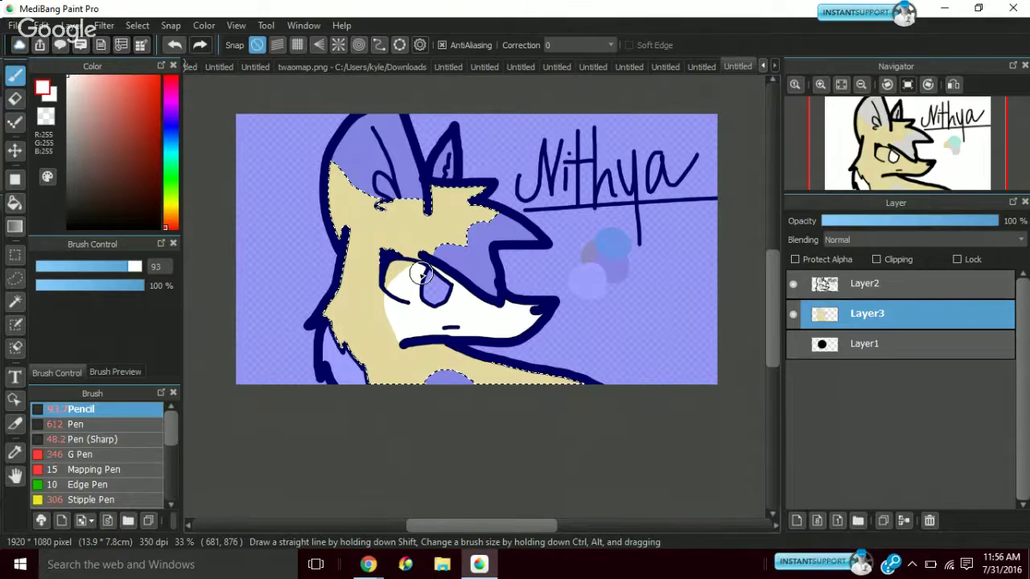
left_click_drag(412, 272, 456, 322)
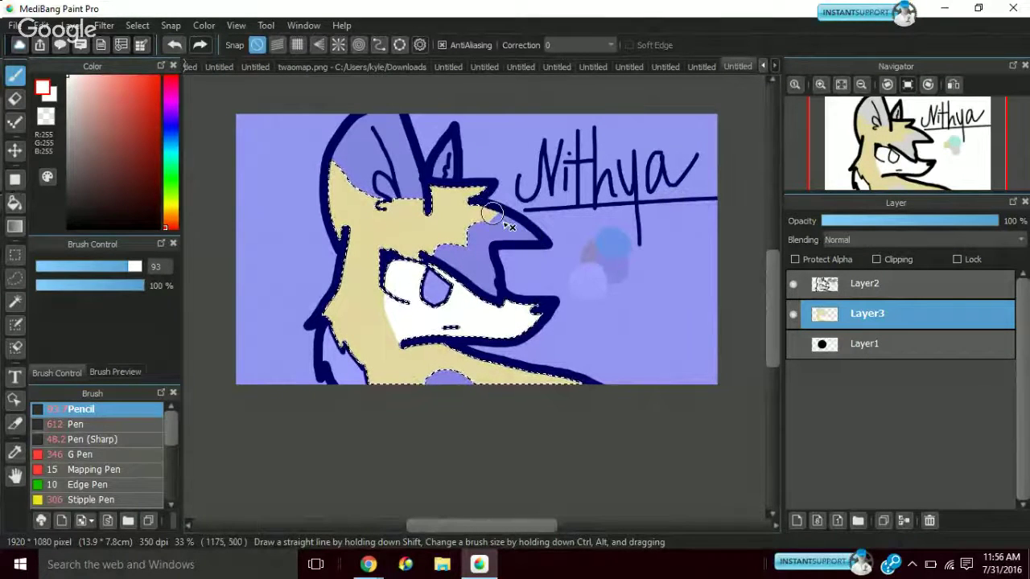
mouse_move(463, 195)
left_mouse_down()
mouse_move(475, 191)
mouse_move(456, 192)
left_mouse_up()
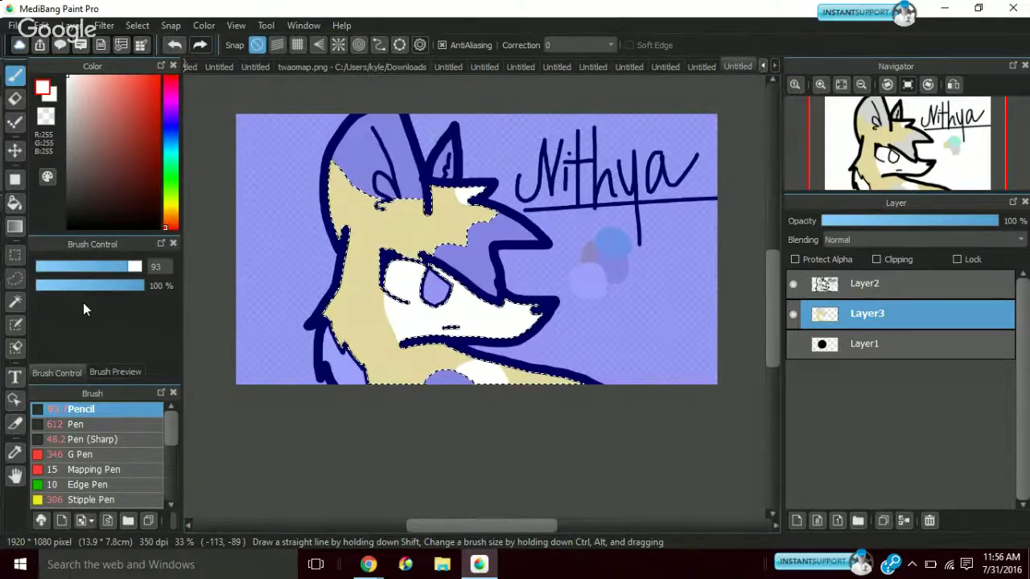
left_click(136, 25)
left_click(165, 65)
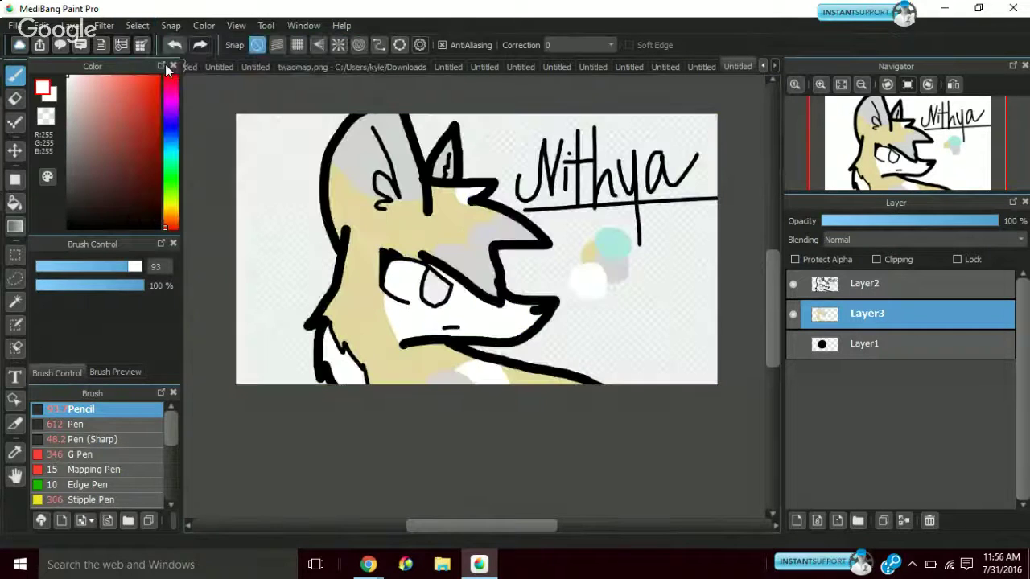
Select the iris with the Magic Wand, sample the light teal swatch (175, 231, 224) and paint the iris with it
left_click(13, 301)
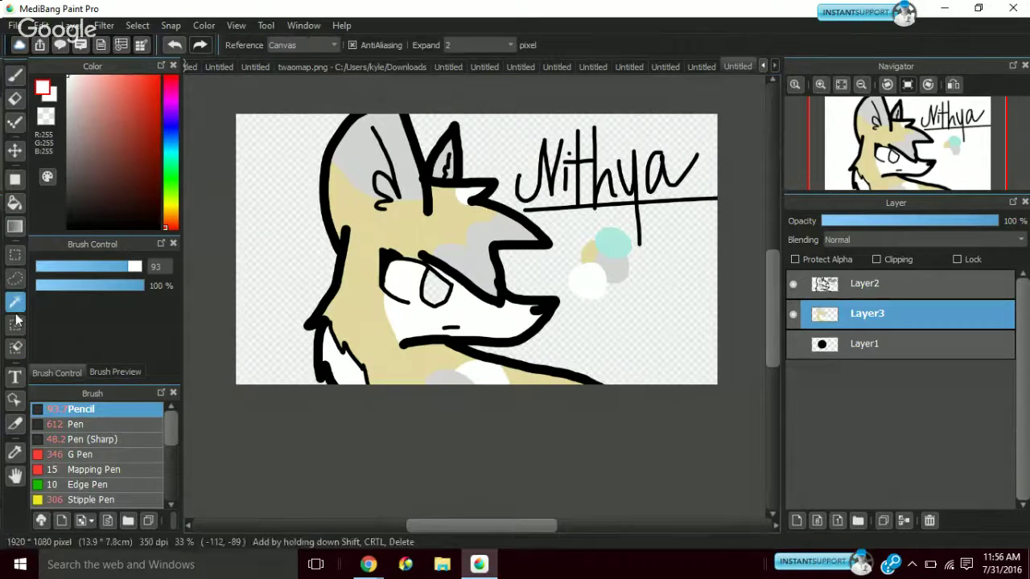
left_click(433, 289)
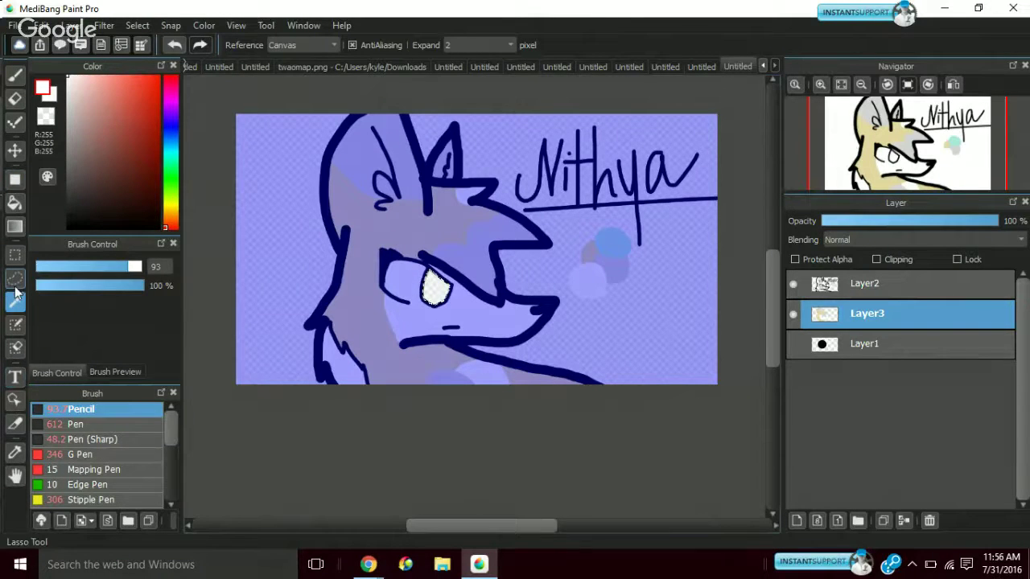
left_click(14, 452)
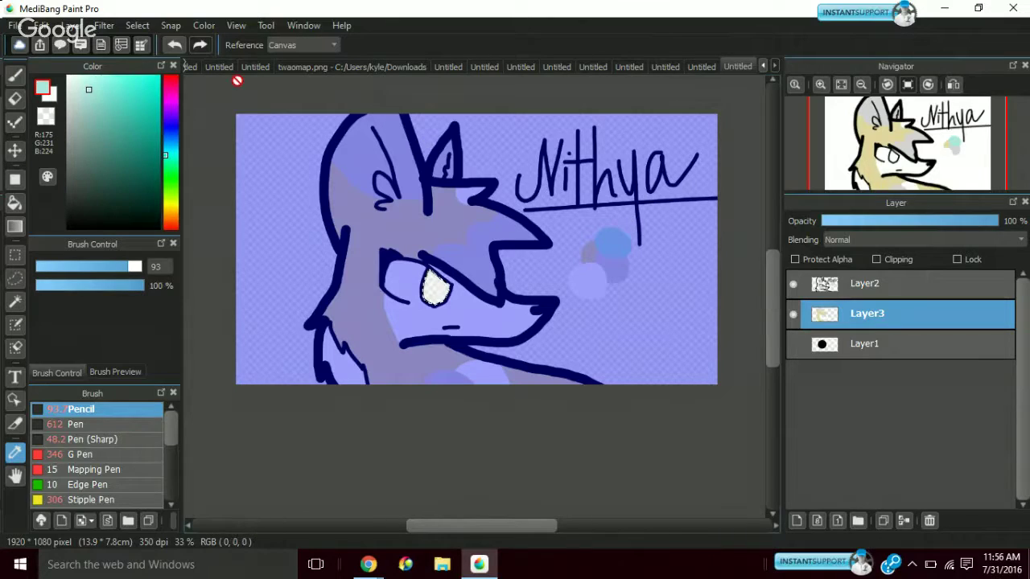
left_click(101, 102)
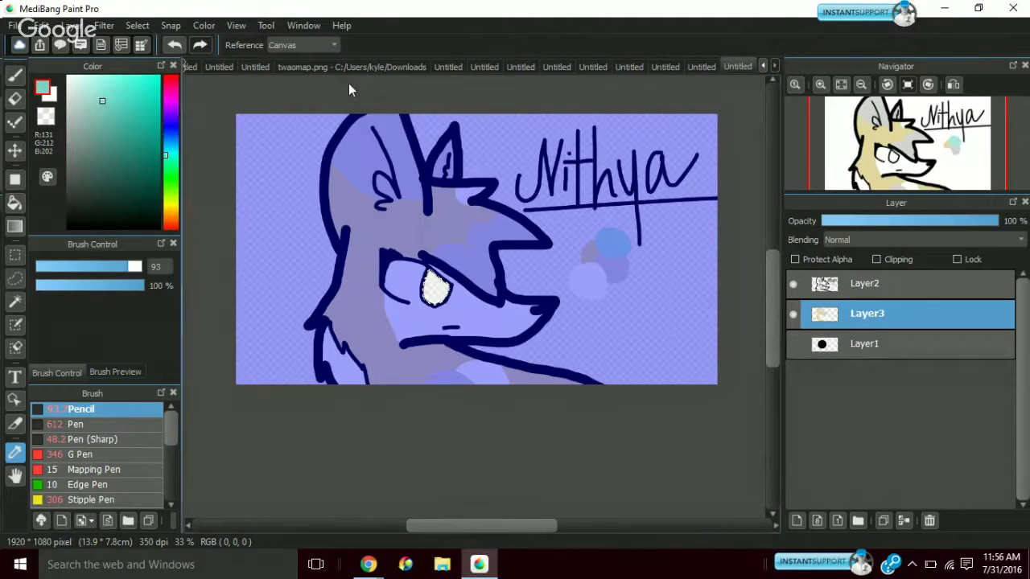
left_click(391, 153)
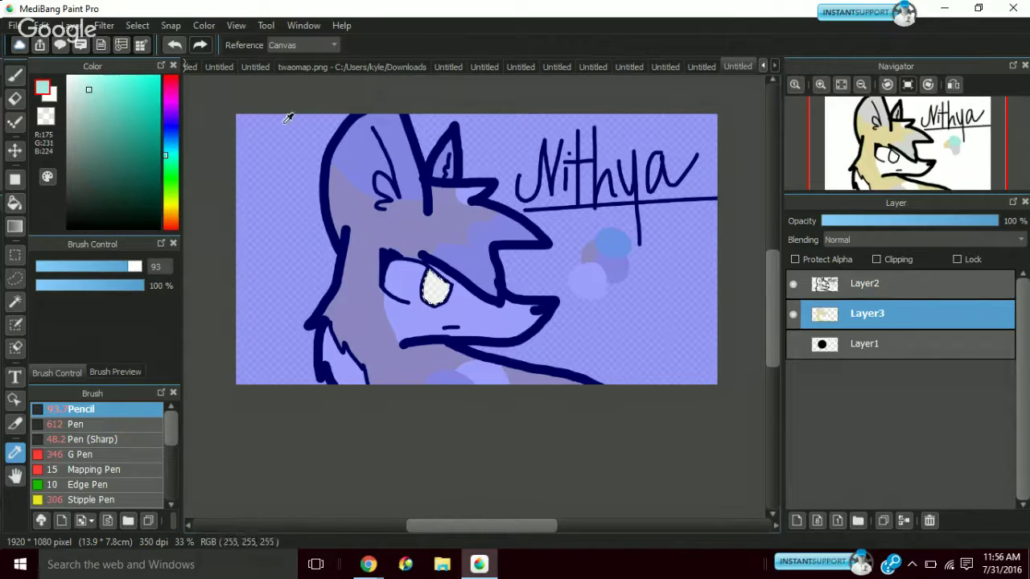
key("b")
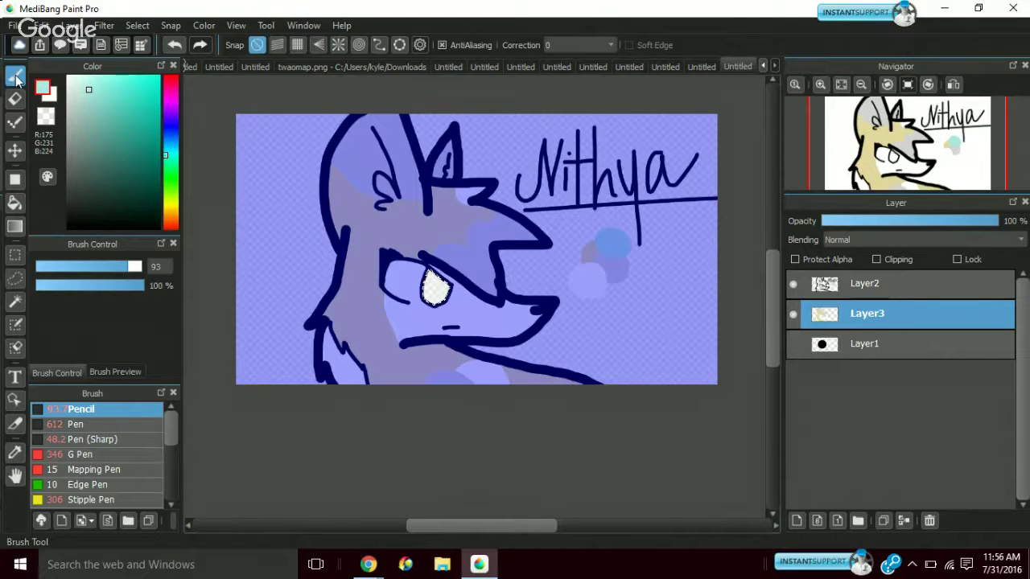
left_click(435, 277)
Shade the upper iris with teal (118, 217, 205) and add dark teal (4, 81, 71) inside the eye
left_click(92, 101)
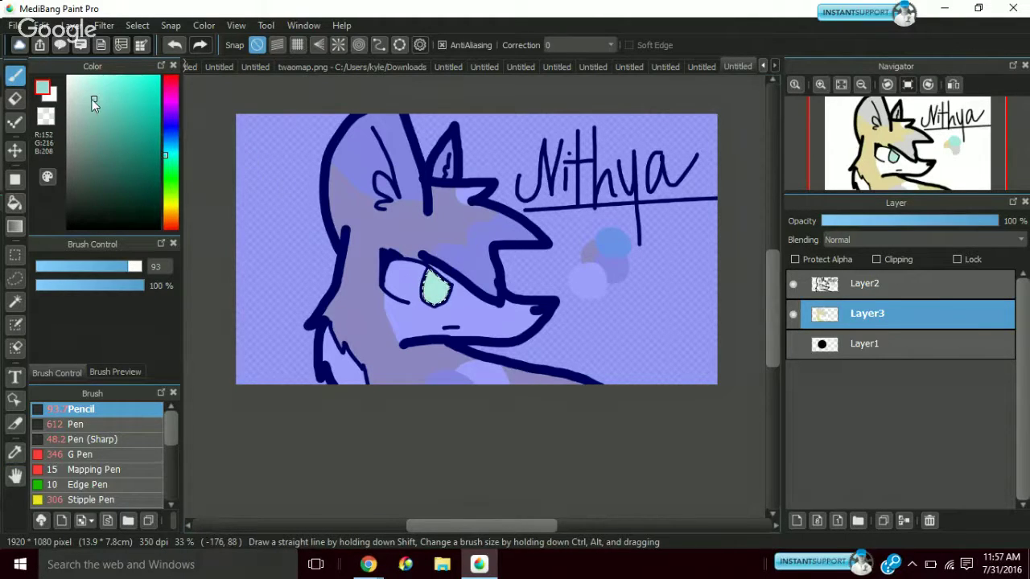
left_click_drag(93, 100, 108, 100)
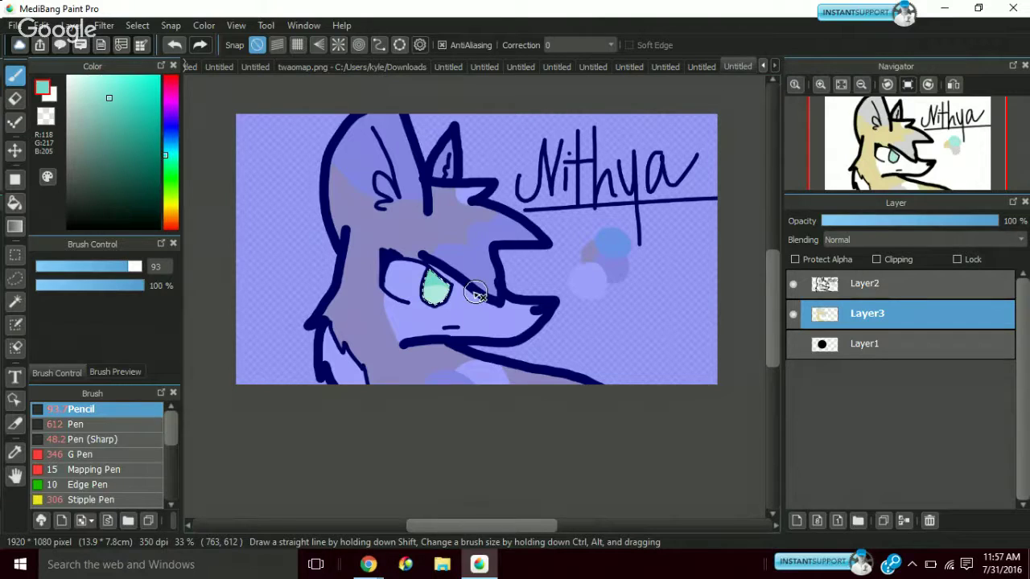
left_click_drag(120, 169, 153, 180)
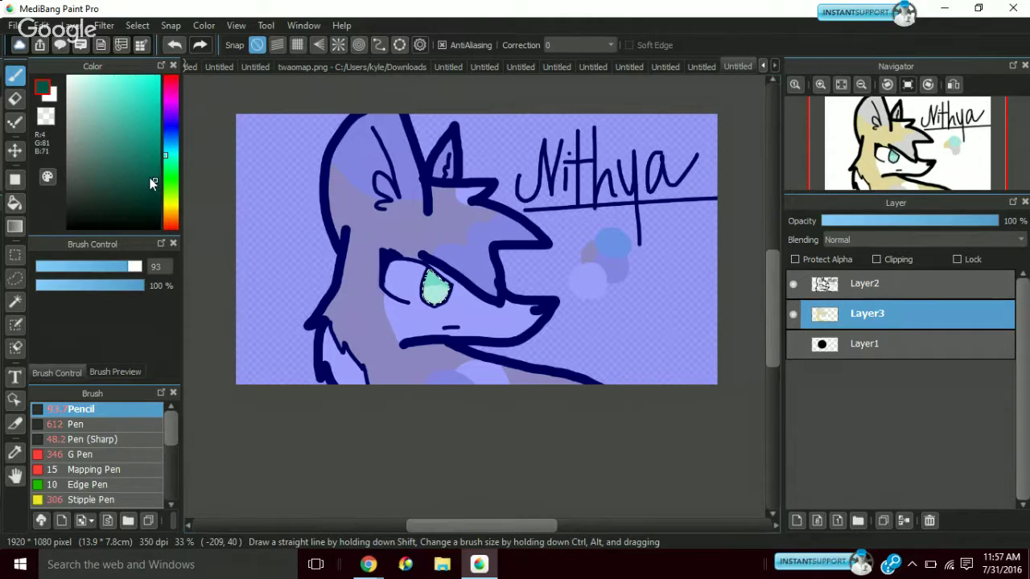
left_click_drag(452, 274, 429, 282)
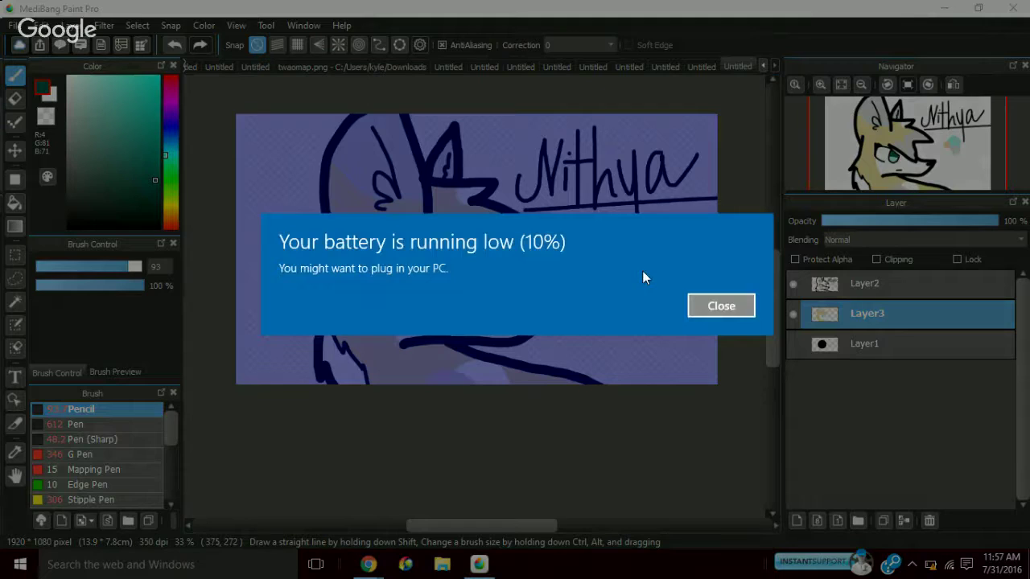
Dismiss the low battery notice, paint a white highlight in the iris with an 18 px Pencil, and deselect
left_click(642, 271)
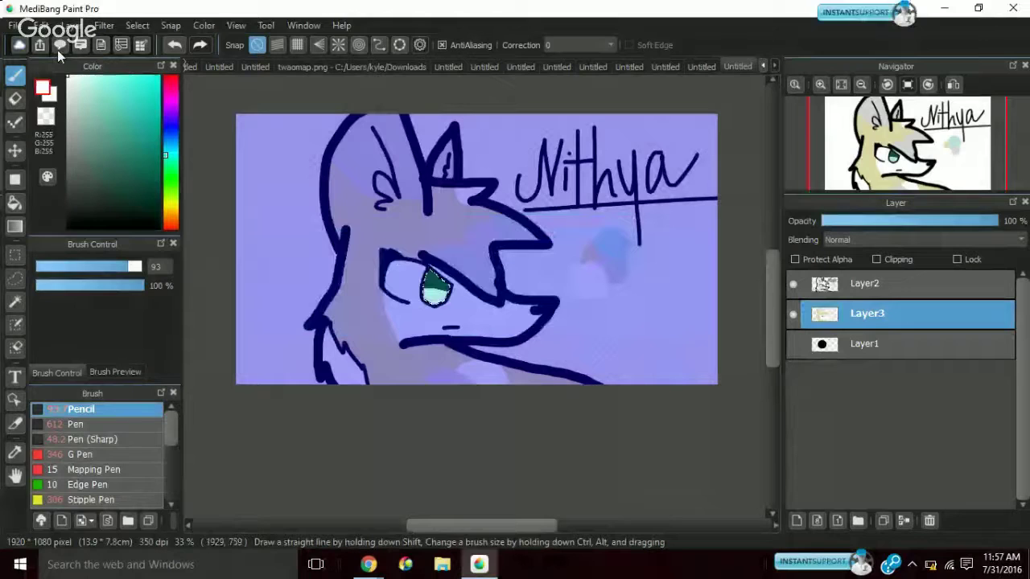
key("x")
left_click(74, 267)
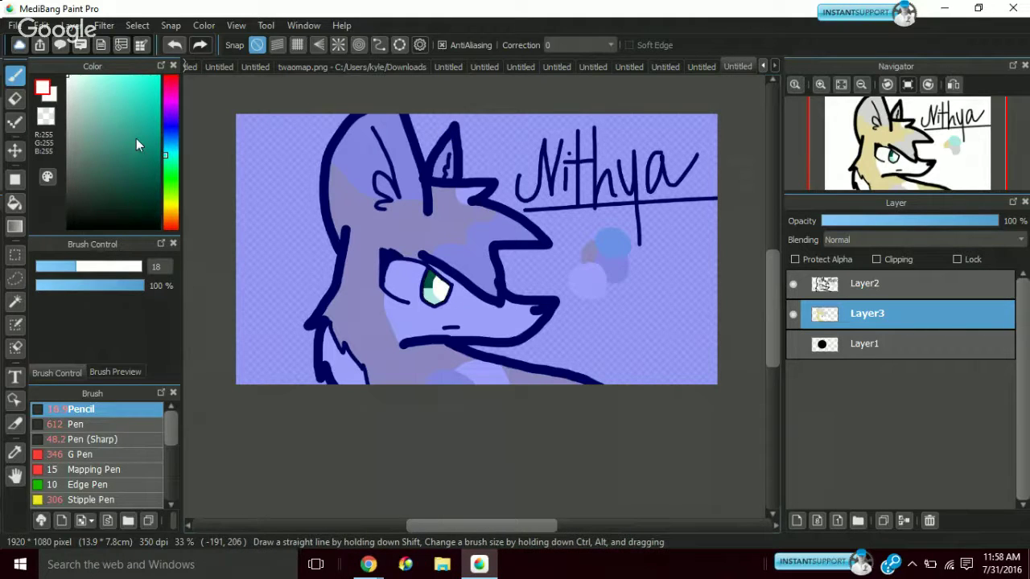
left_click(137, 26)
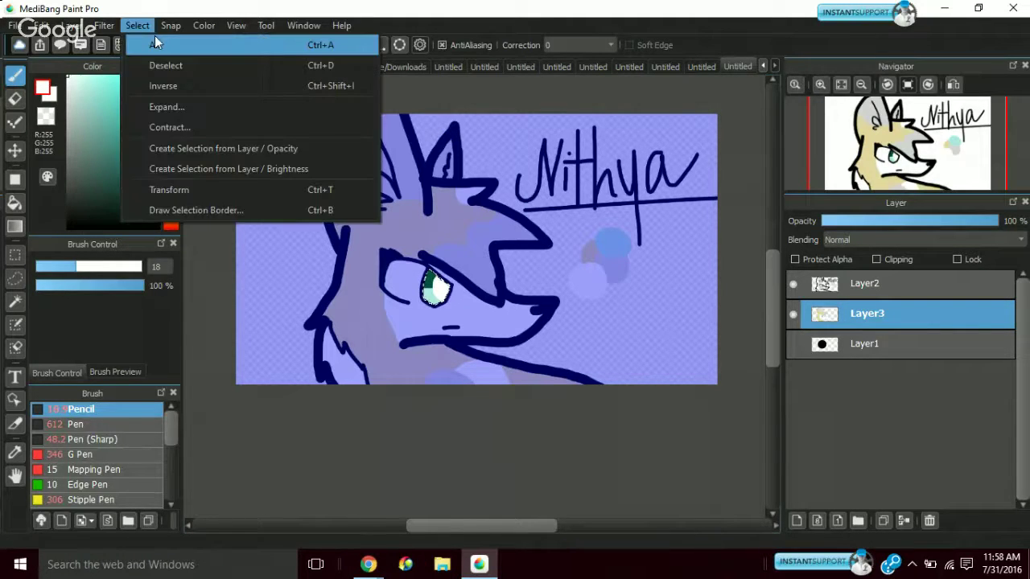
left_click(155, 42)
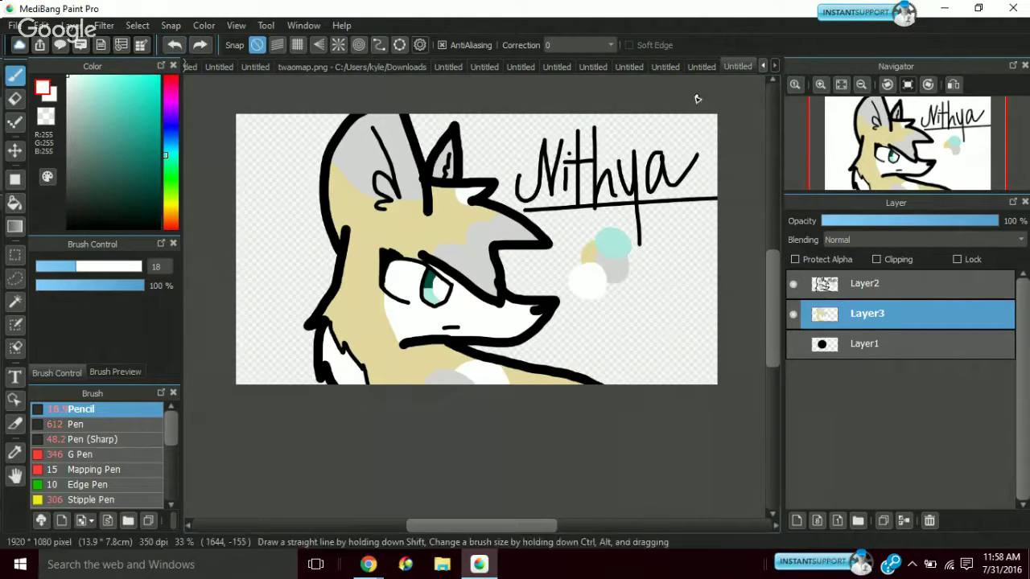
Hand-letter a white word starting with "PH" along the outer edge of the large ear, using the 18 px Pencil
left_click(806, 91)
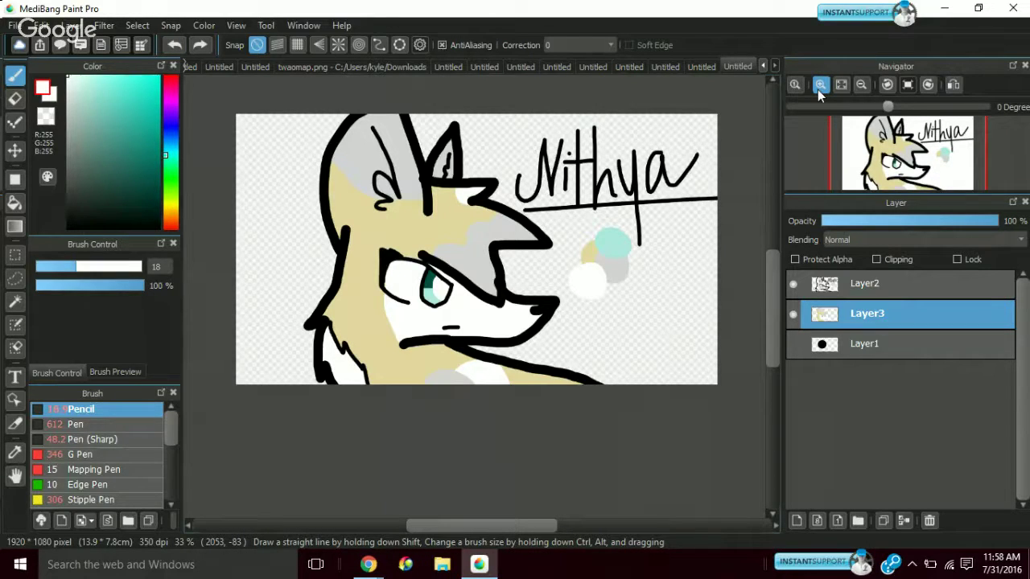
left_click(818, 89)
left_click(848, 120)
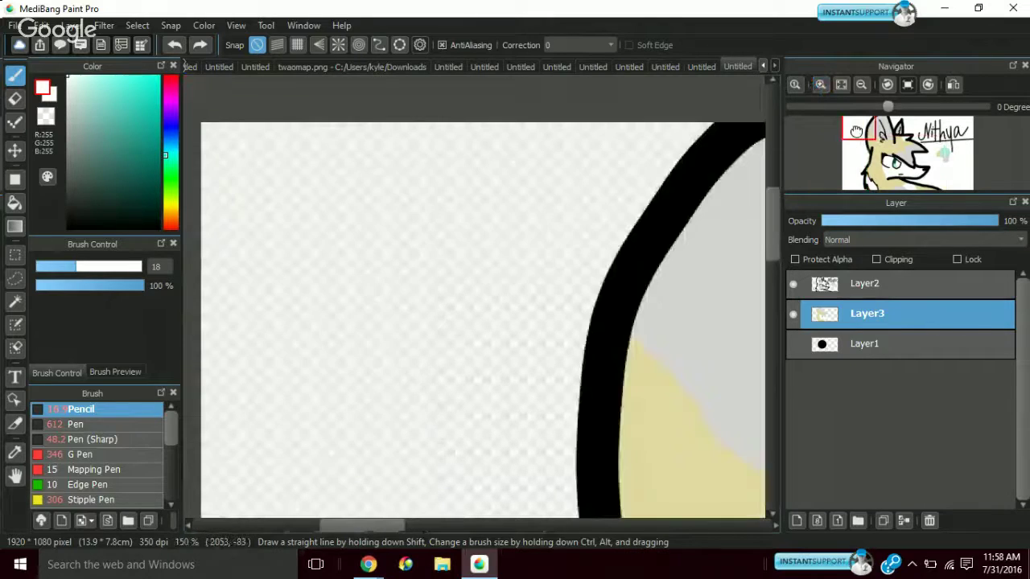
left_click_drag(499, 230, 596, 291)
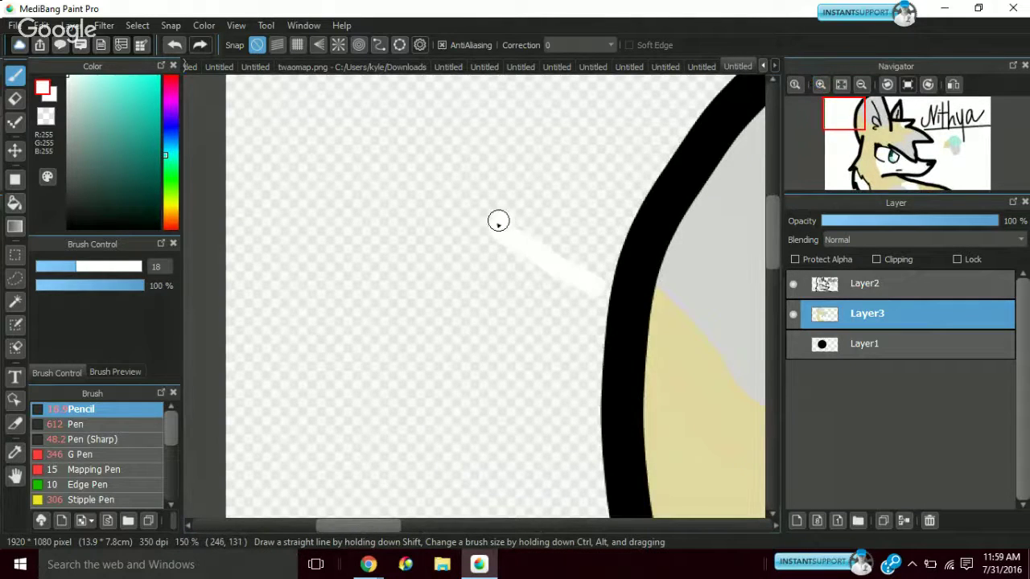
mouse_move(499, 220)
left_mouse_down()
mouse_move(535, 190)
mouse_move(534, 242)
left_mouse_up()
left_click_drag(524, 163, 616, 220)
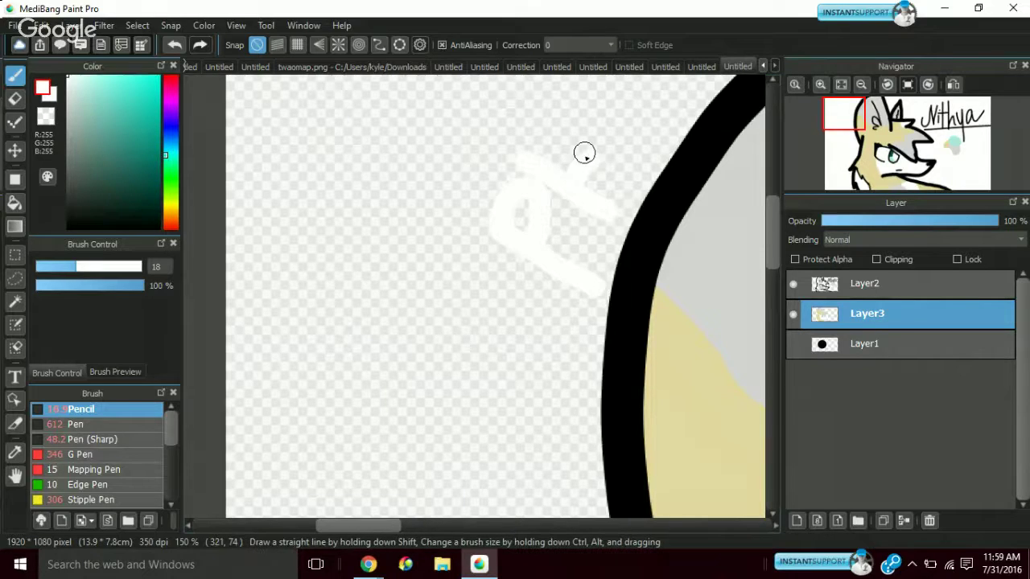
left_click_drag(532, 113, 634, 170)
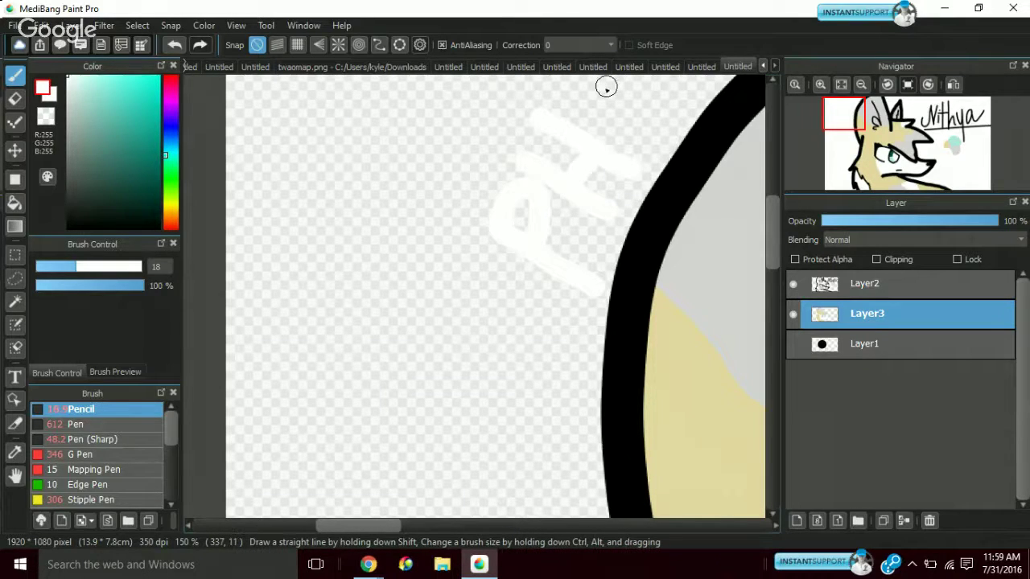
left_click_drag(577, 96, 644, 139)
mouse_move(855, 126)
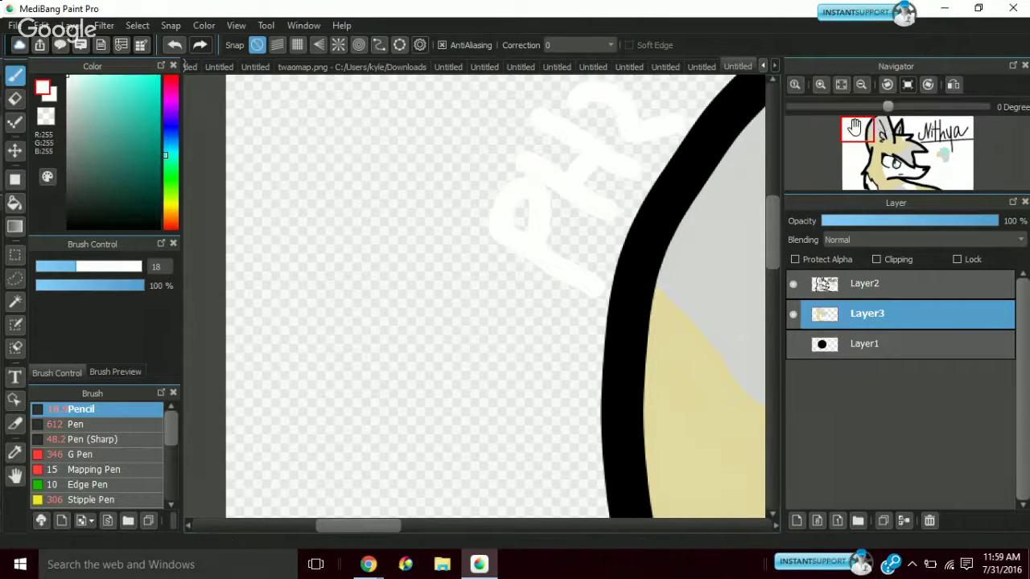
left_click_drag(855, 126, 864, 116)
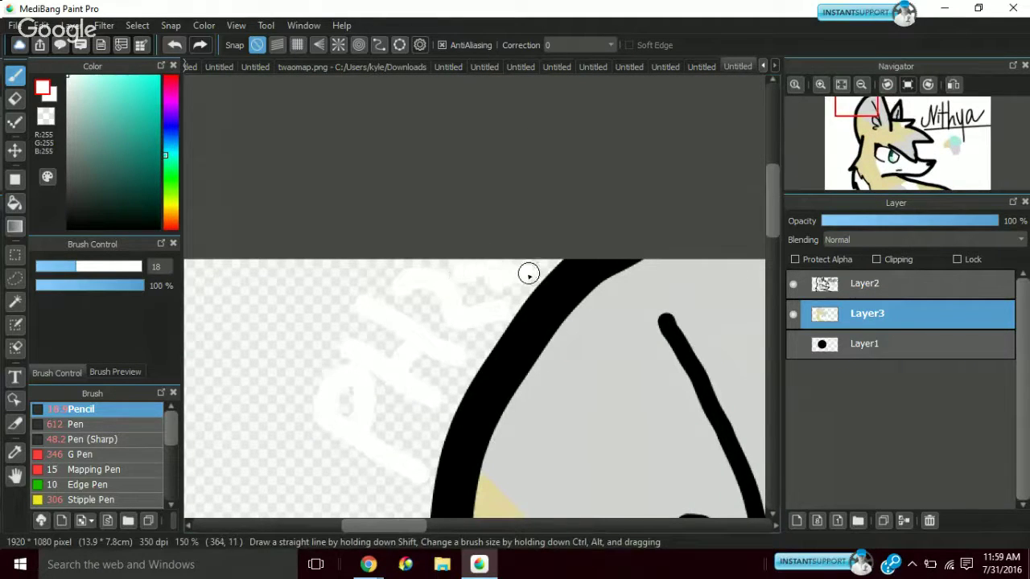
mouse_move(857, 181)
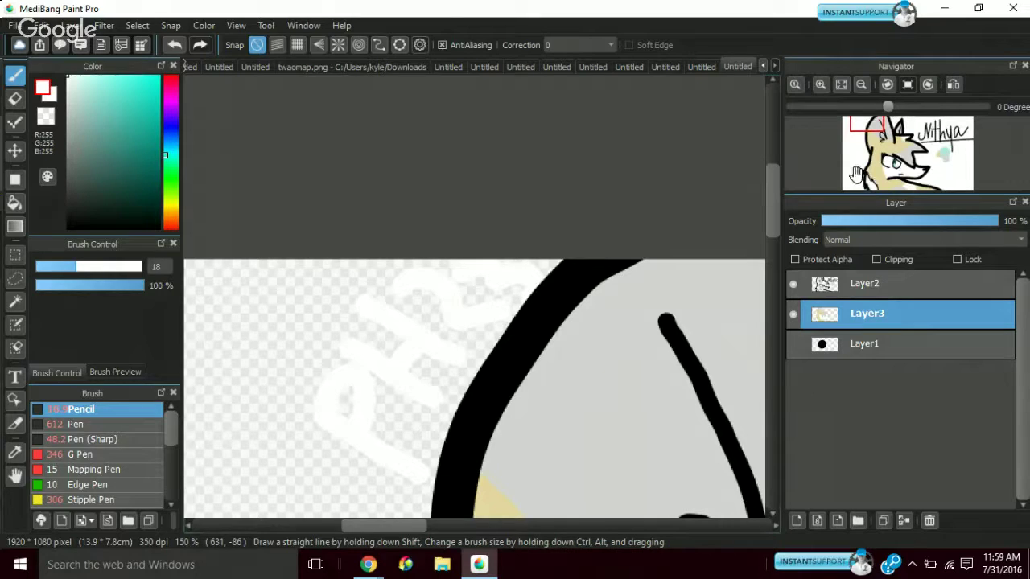
Examine the whole coloured character together with the white lettering beside its ear
left_click(862, 85)
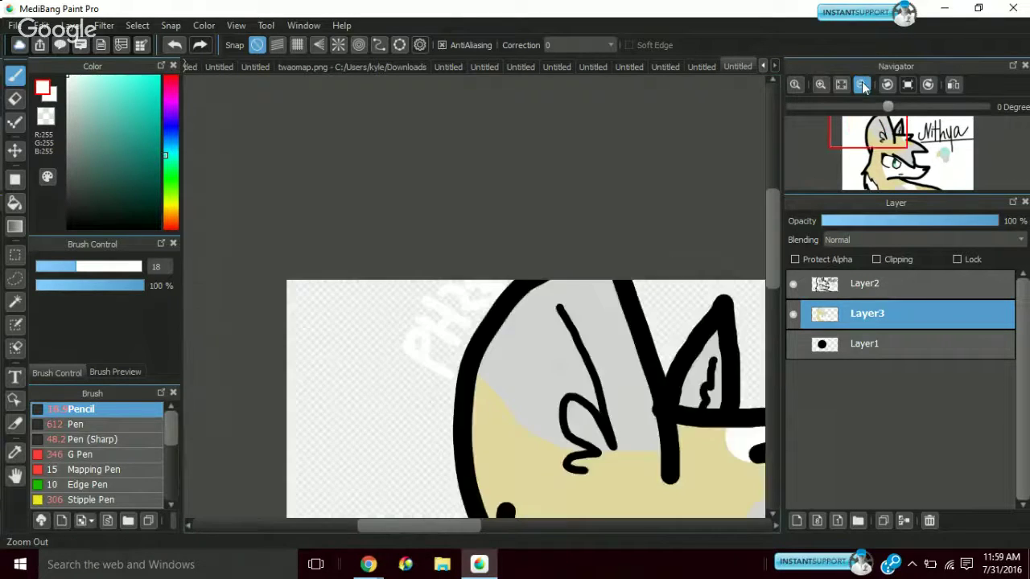
left_click(863, 85)
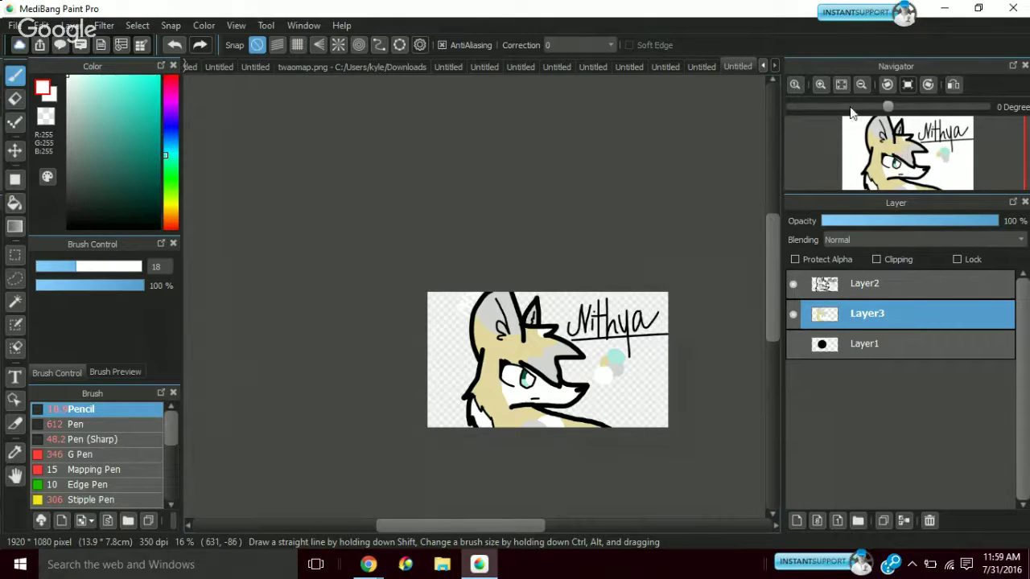
left_click(813, 88)
left_click(889, 145)
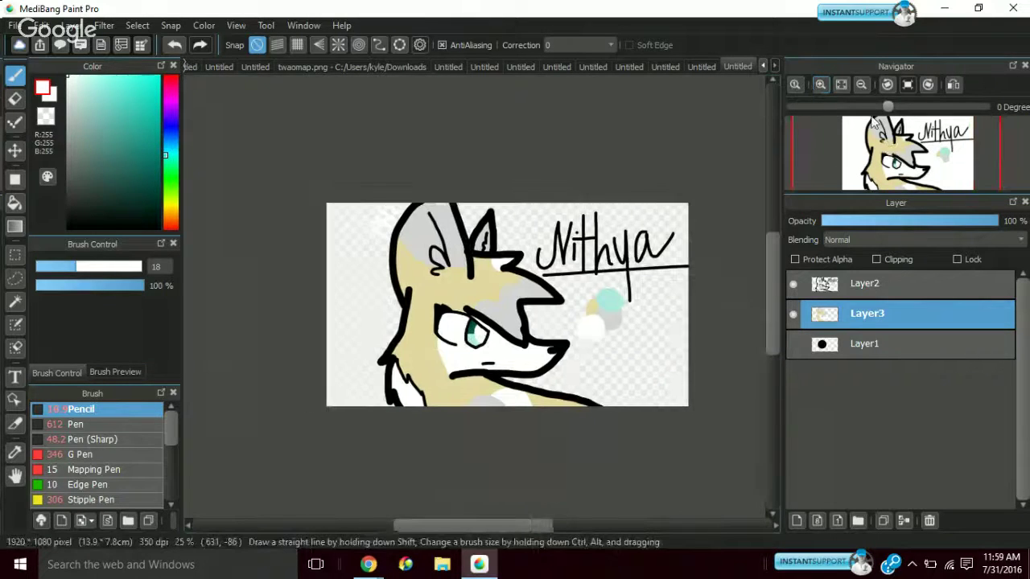
left_click(820, 88)
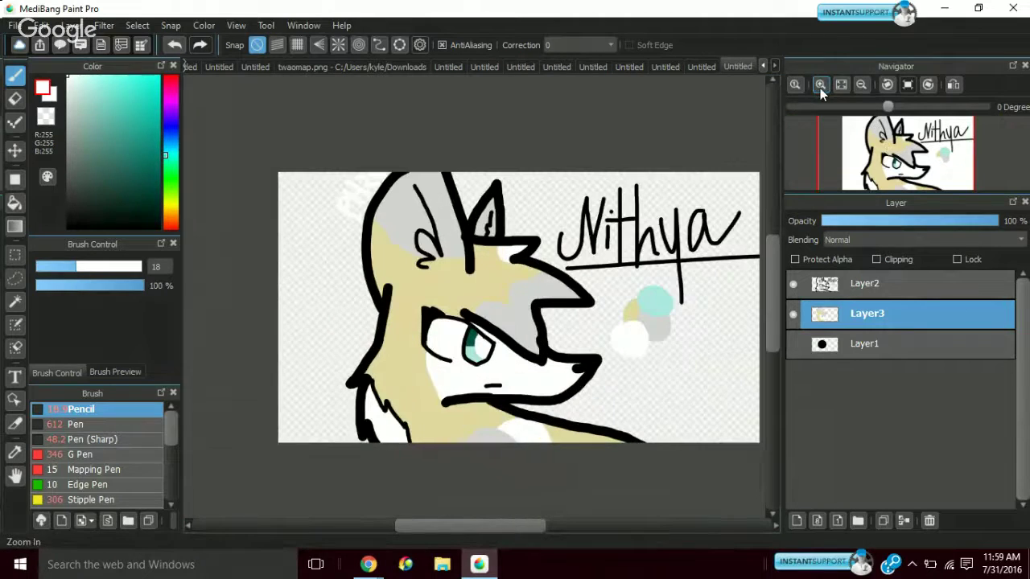
left_click(820, 86)
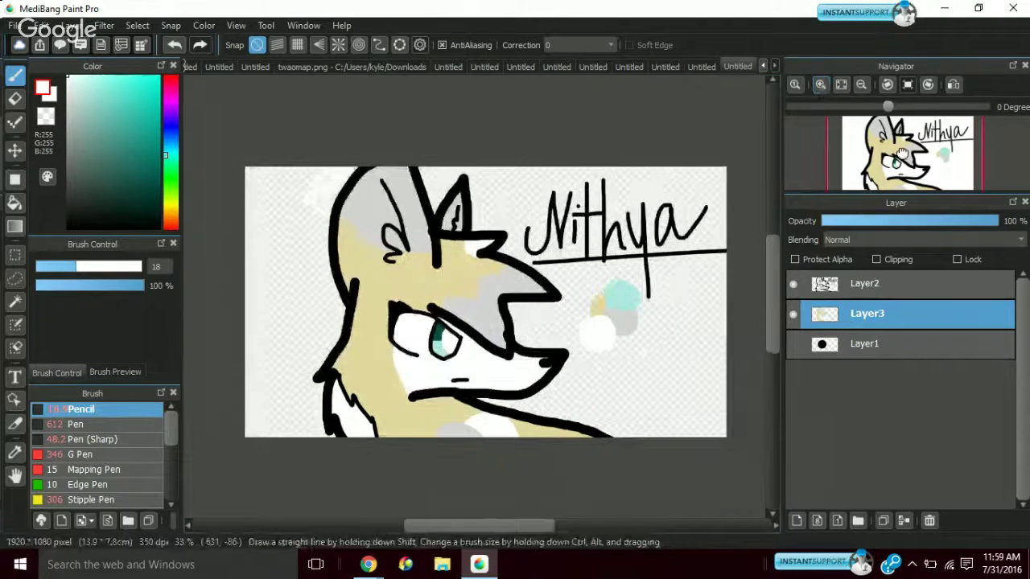
left_click(820, 85)
left_click(861, 85)
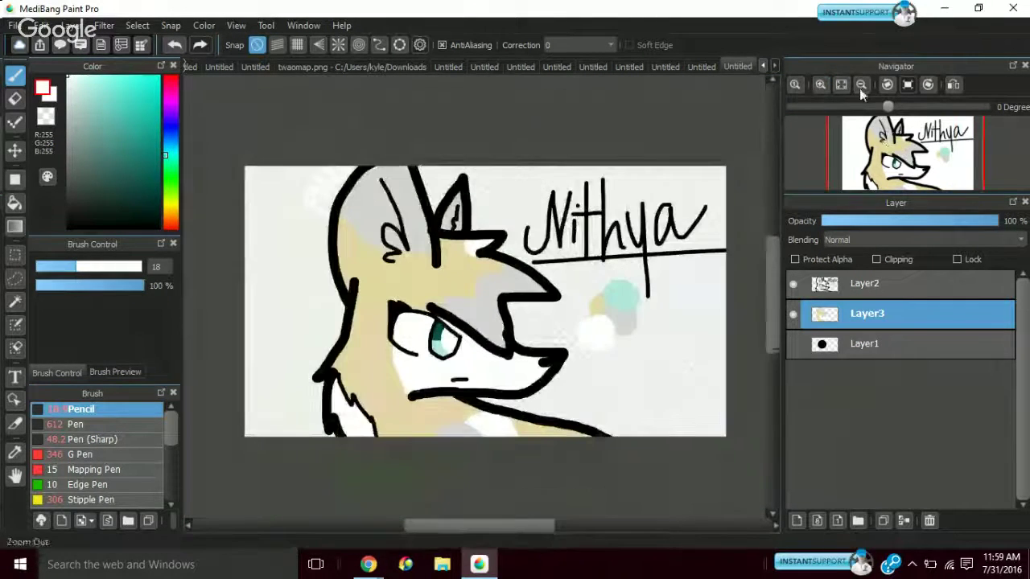
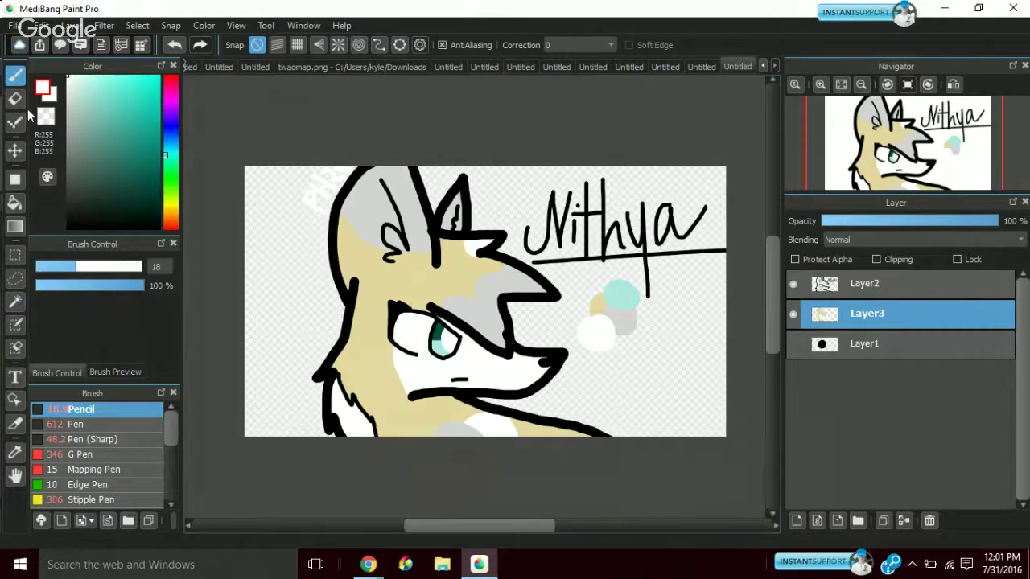
Add a new layer above Layer3 and hide Layer3
left_click(134, 26)
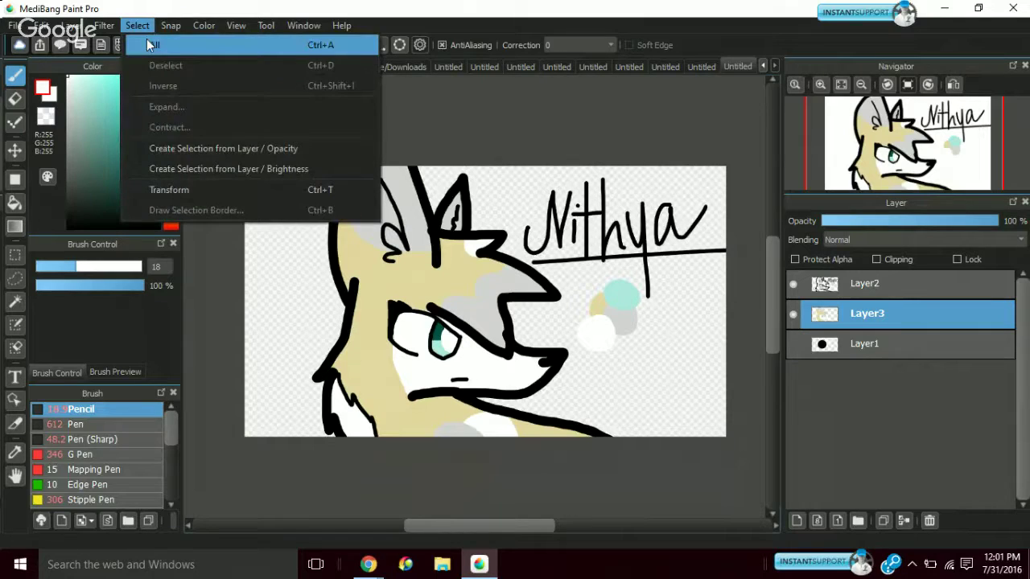
left_click(105, 27)
left_click(71, 26)
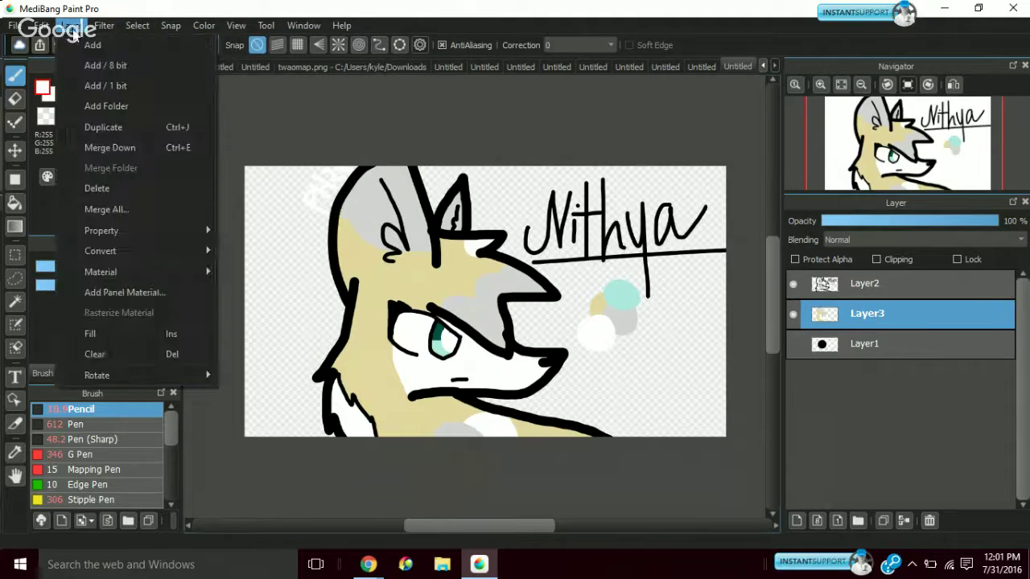
left_click(73, 40)
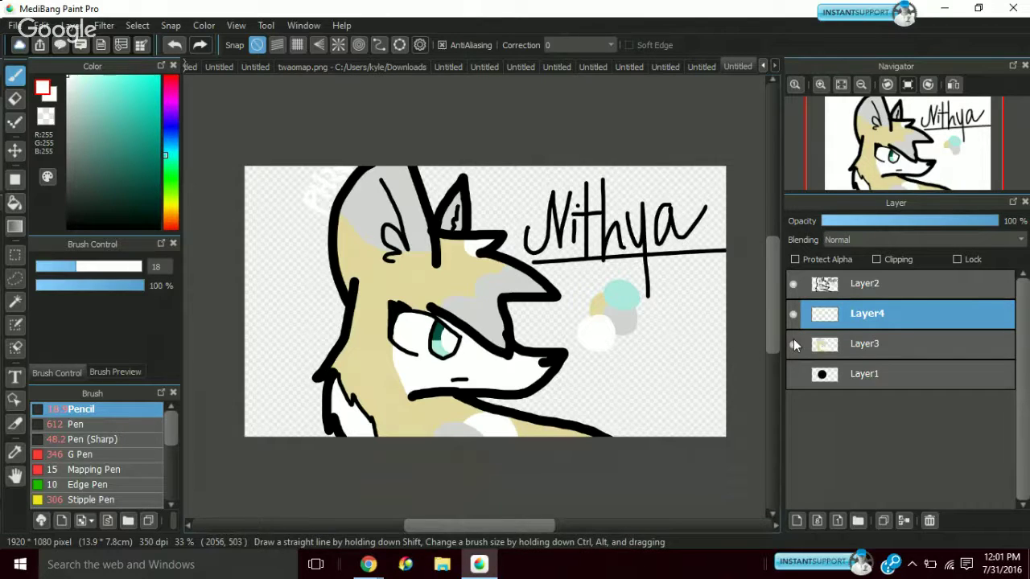
left_click(794, 345)
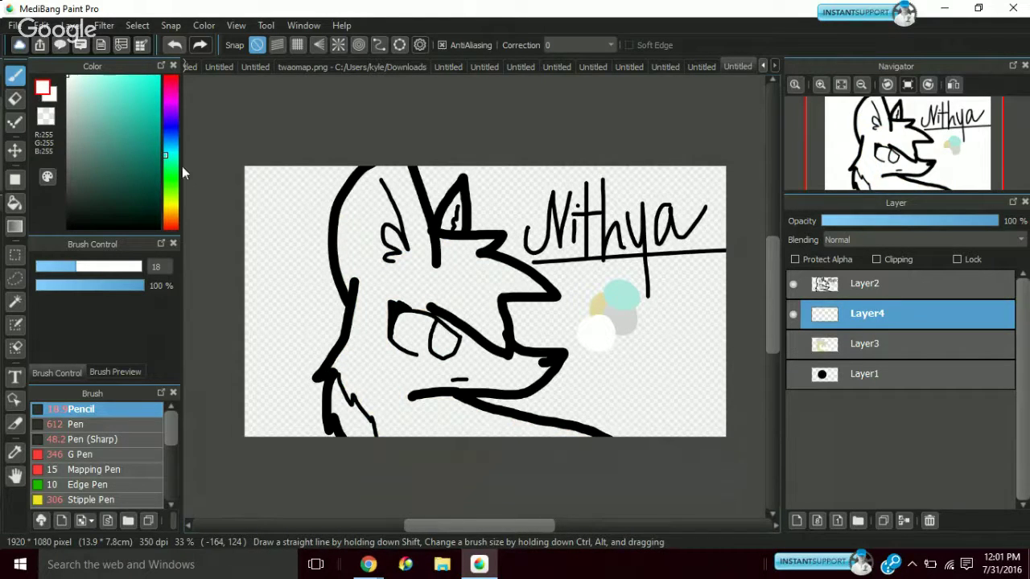
Select the head and body with the Magic Wand and paint them dark blue (18, 38, 102) with a 781 px Pencil
left_click(166, 134)
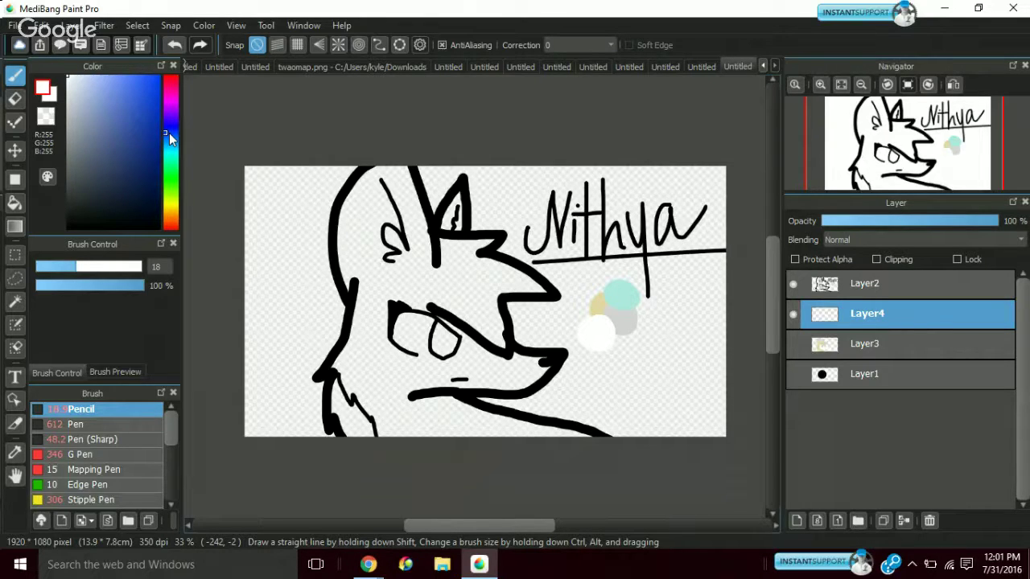
left_click_drag(157, 143, 138, 170)
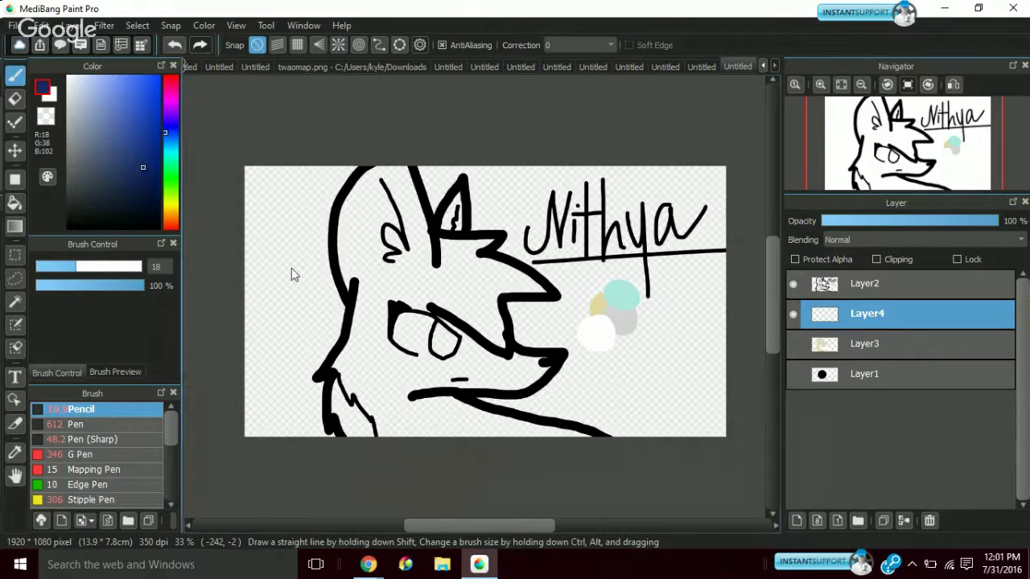
key("w")
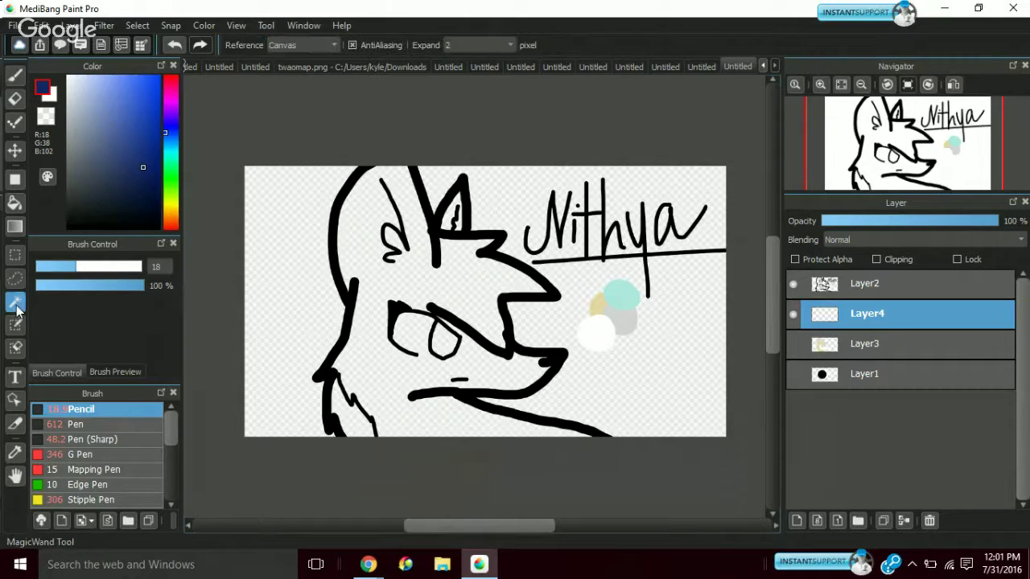
left_click(375, 287)
key("b")
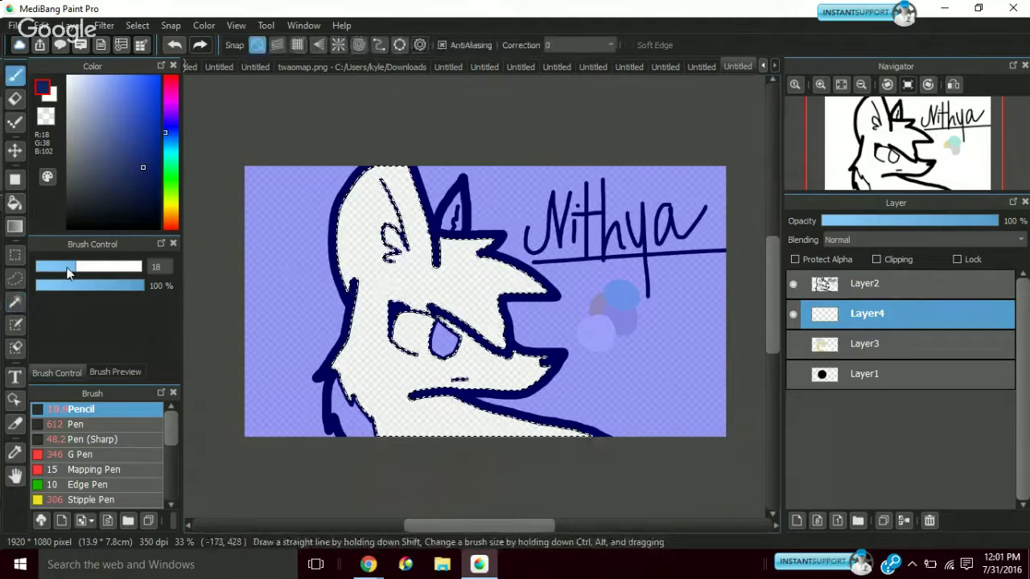
left_click_drag(80, 271, 142, 268)
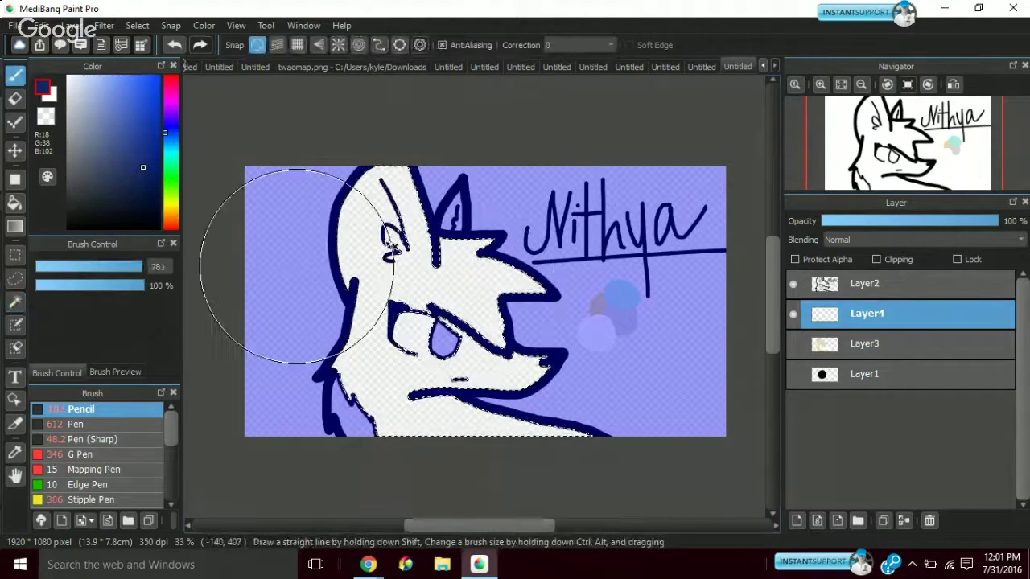
mouse_move(299, 223)
left_mouse_down()
mouse_move(408, 178)
mouse_move(331, 431)
mouse_move(536, 449)
left_mouse_up()
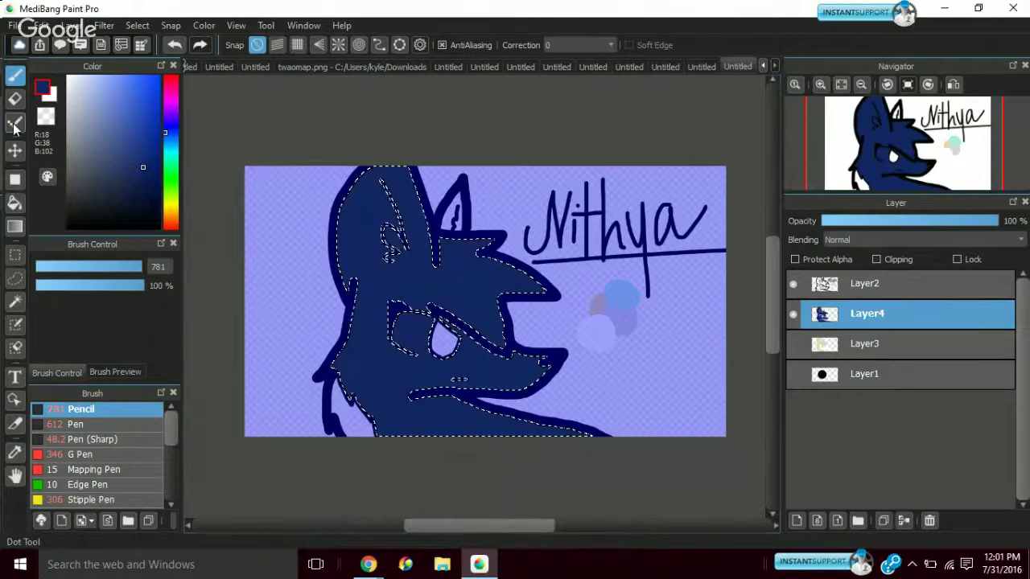
Select the fur tuft behind the neck with the Magic Wand, paint it the same dark blue, and deselect
left_click(16, 303)
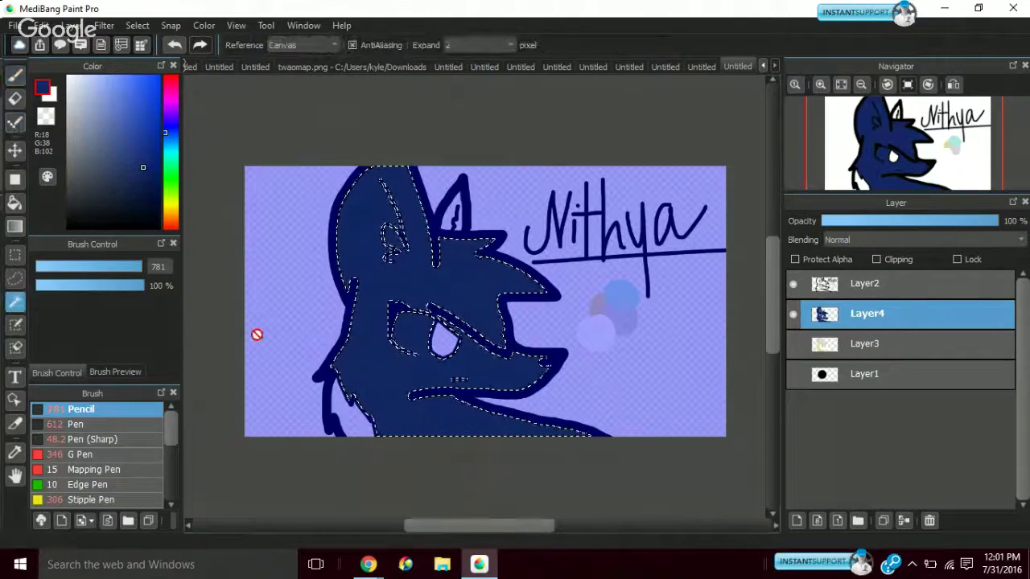
key("ctrl+d")
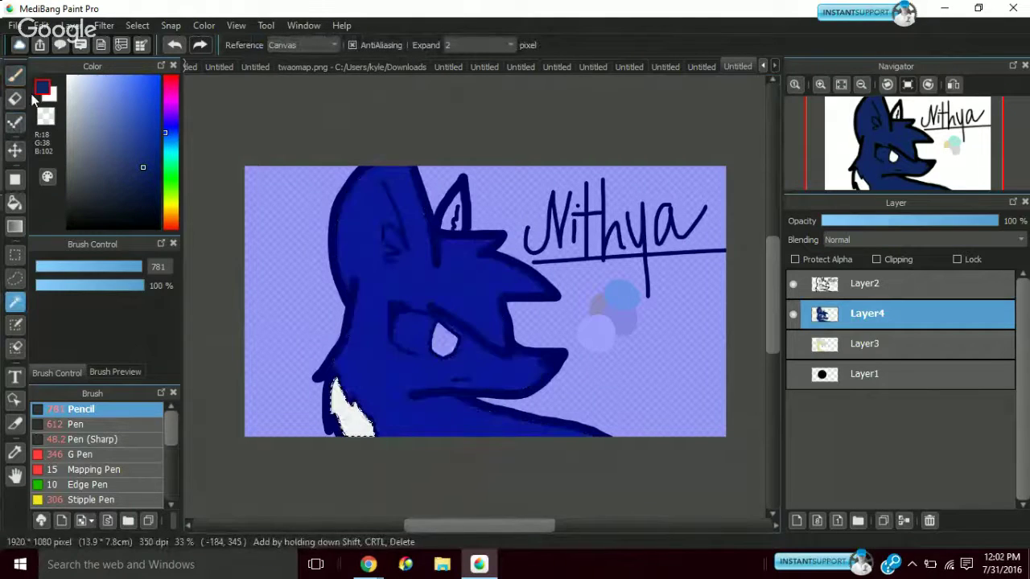
key("b")
left_click_drag(329, 349, 375, 463)
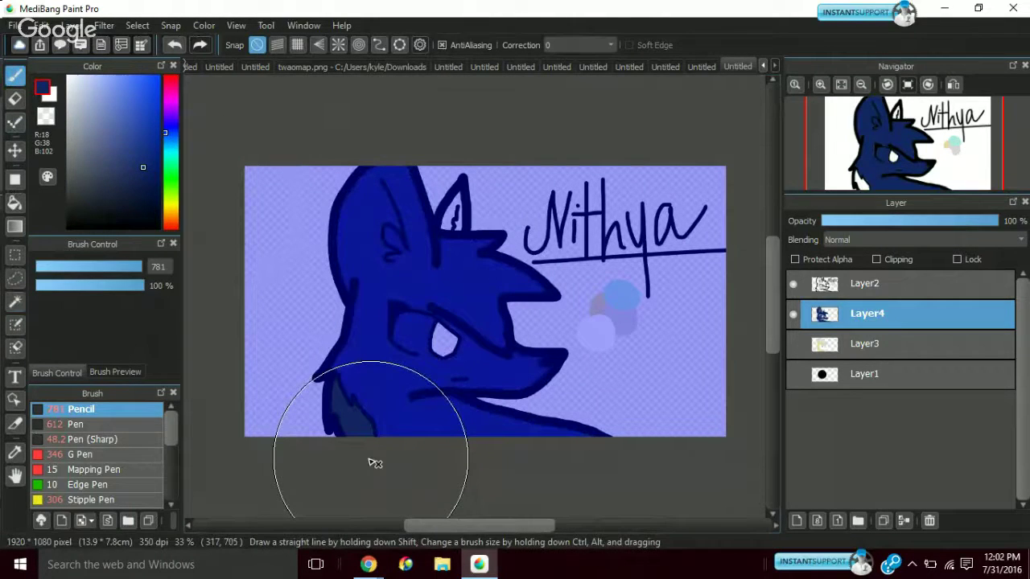
key("ctrl+z")
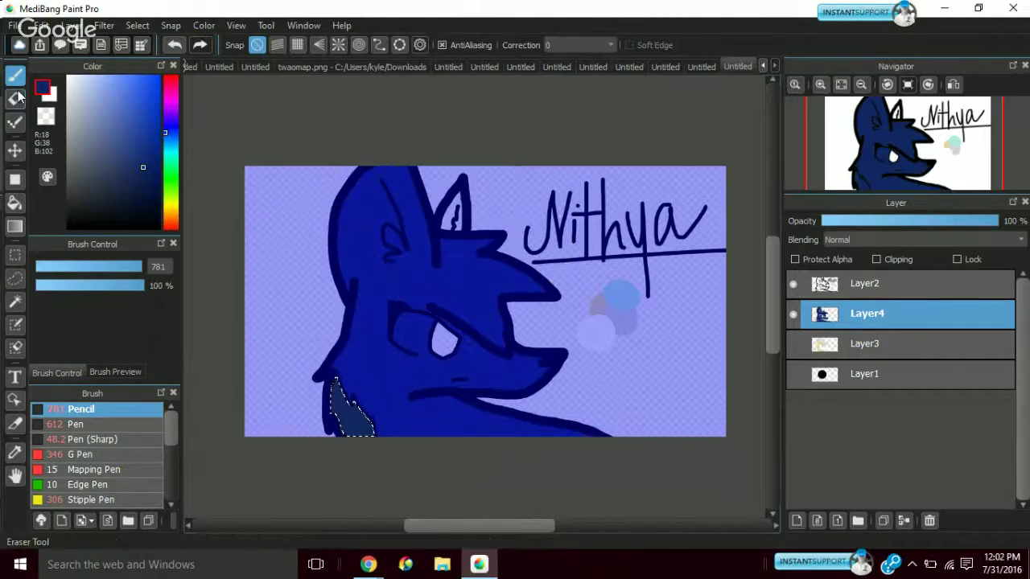
left_click(129, 25)
left_click(143, 46)
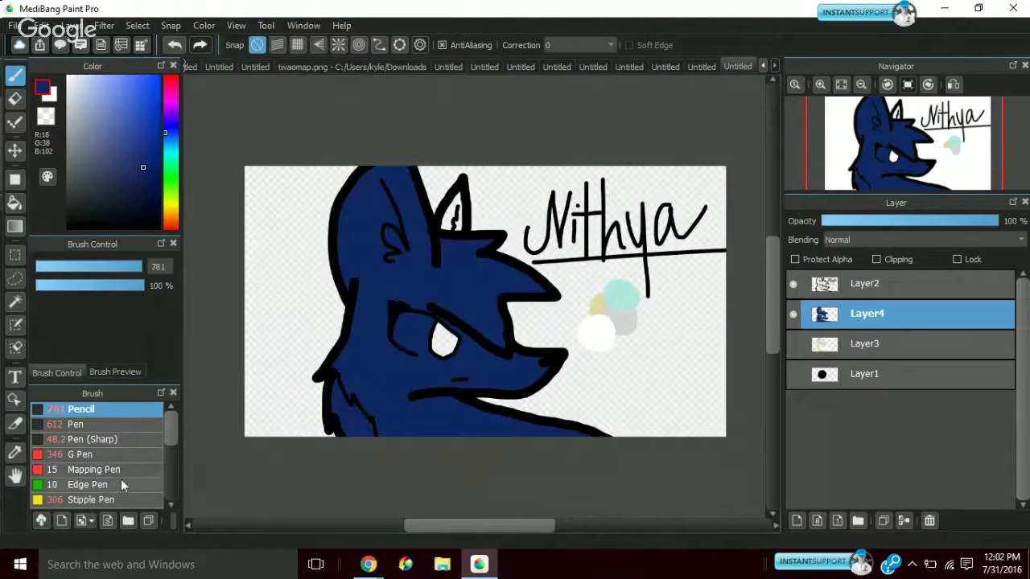
Look through the brush list for another brush type
scroll(165, 477, "down", 3)
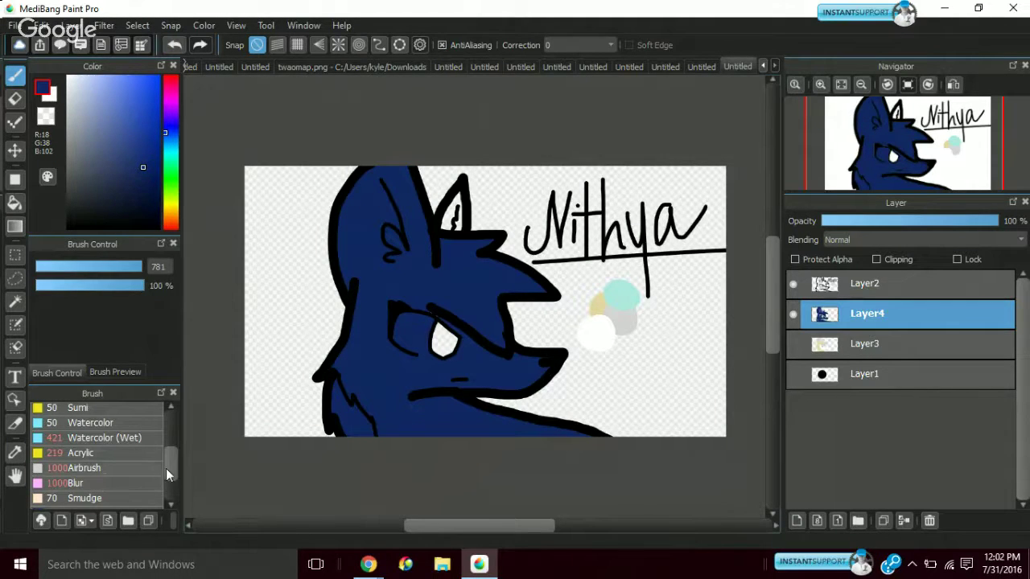
Erase a curved line in Layer4's blue shading from the jaw down the neck, using the Eraser at size 22
scroll(162, 475, "down", 2)
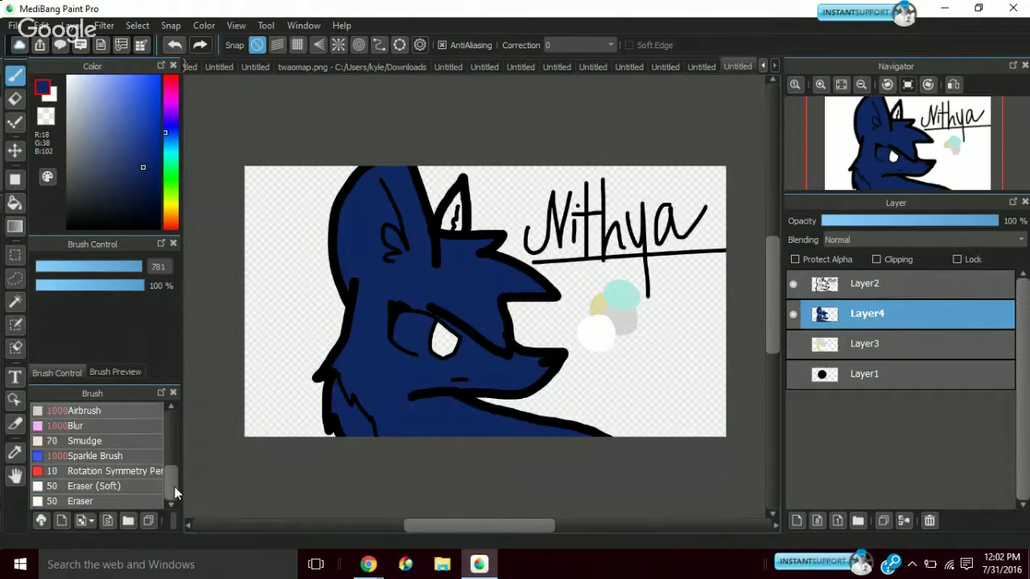
left_click(98, 488)
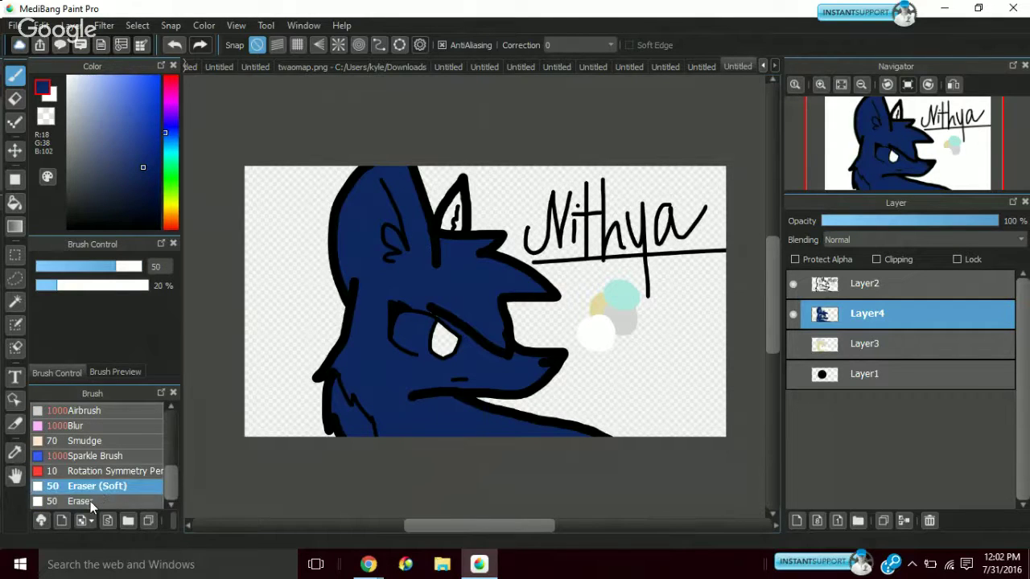
left_click(90, 501)
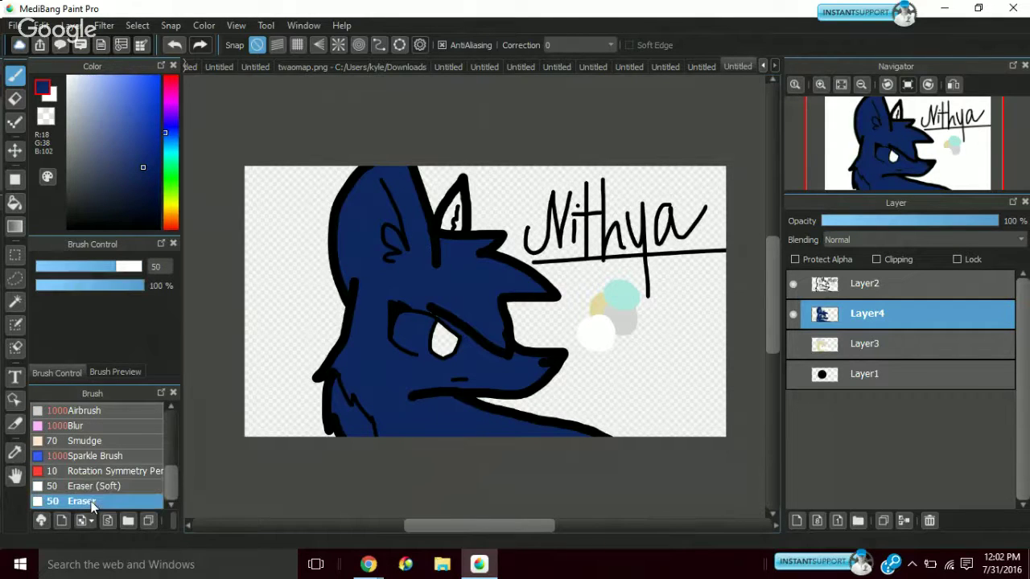
left_click(15, 98)
left_click_drag(418, 394, 419, 438)
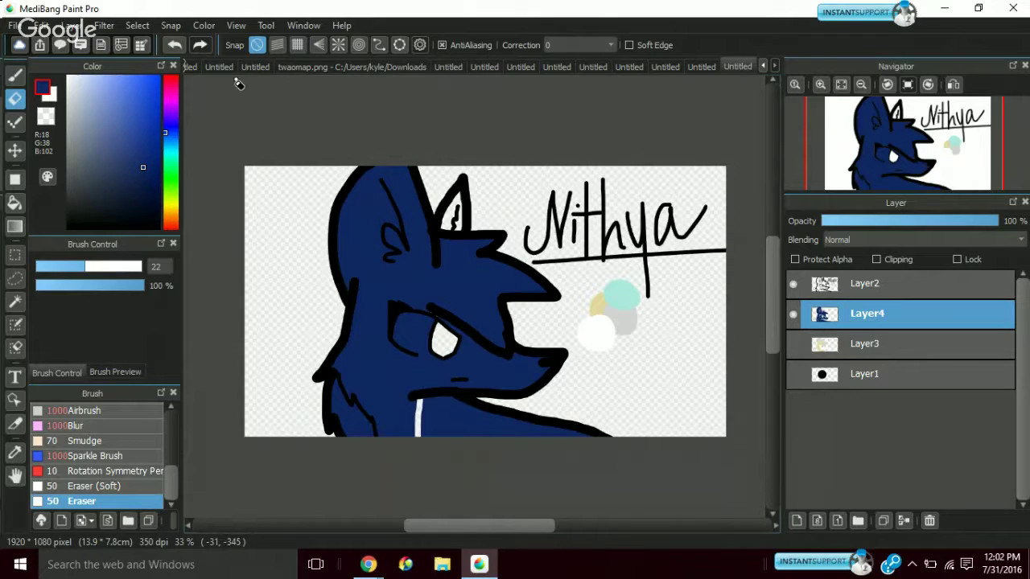
left_click(170, 47)
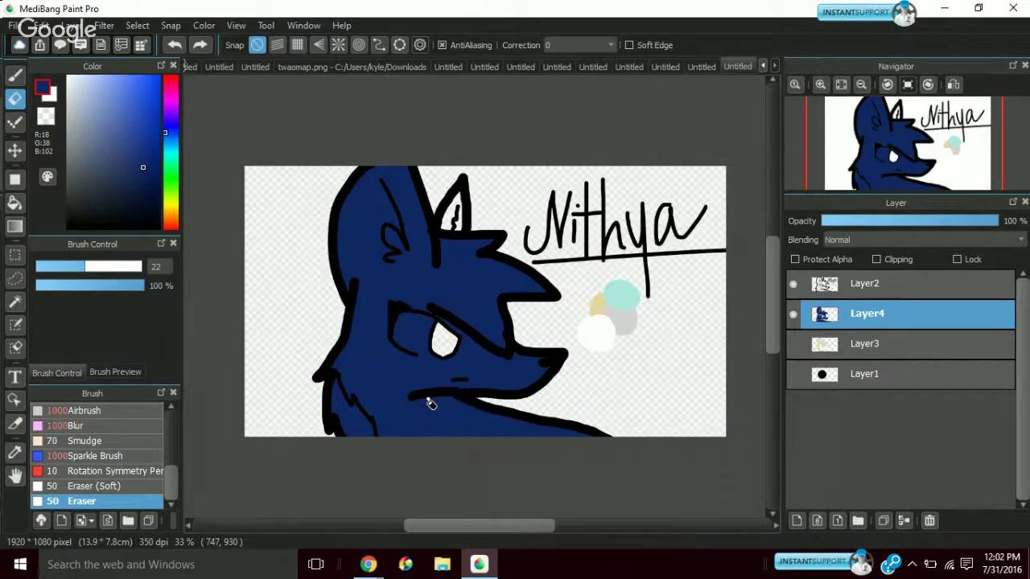
mouse_move(418, 401)
left_mouse_down()
mouse_move(427, 420)
mouse_move(482, 451)
left_mouse_up()
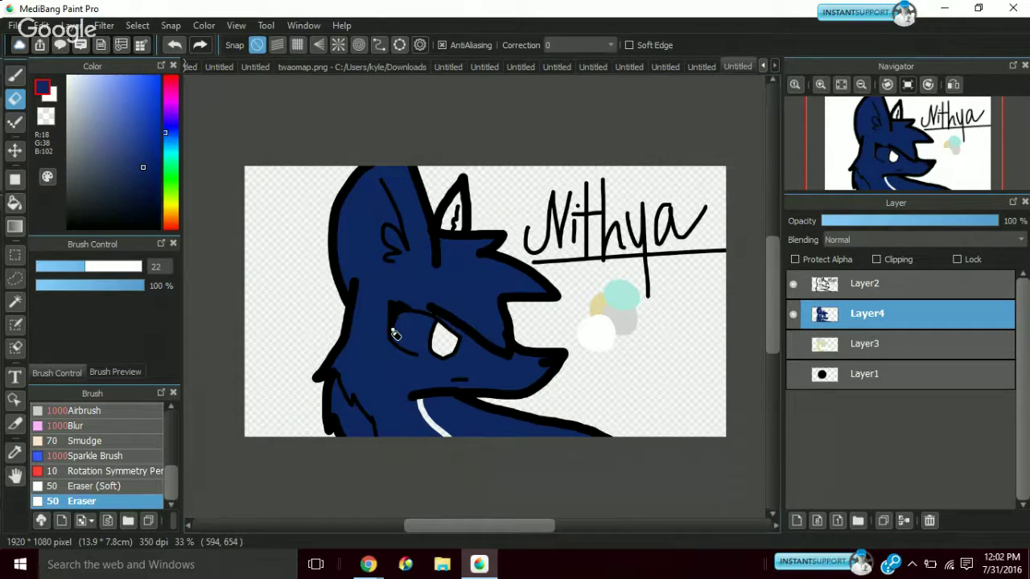
Erase the blue shading from the white of the eye beside the iris
mouse_move(397, 334)
left_mouse_down()
mouse_move(428, 331)
mouse_move(429, 357)
mouse_move(395, 336)
mouse_move(415, 333)
mouse_move(422, 354)
mouse_move(402, 330)
mouse_move(433, 329)
mouse_move(419, 330)
mouse_move(418, 343)
mouse_move(396, 333)
mouse_move(412, 330)
mouse_move(405, 325)
left_mouse_up()
key("ctrl+z")
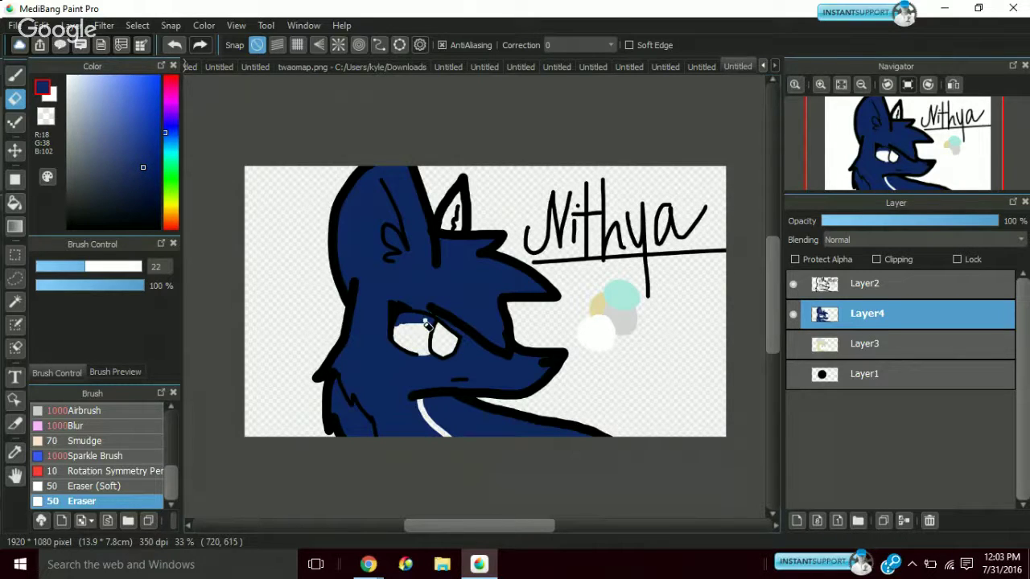
left_click(173, 46)
mouse_move(529, 362)
left_mouse_down()
mouse_move(545, 362)
mouse_move(524, 366)
mouse_move(516, 355)
mouse_move(525, 367)
mouse_move(539, 364)
mouse_move(519, 355)
mouse_move(548, 362)
mouse_move(452, 363)
left_mouse_up()
left_click(171, 46)
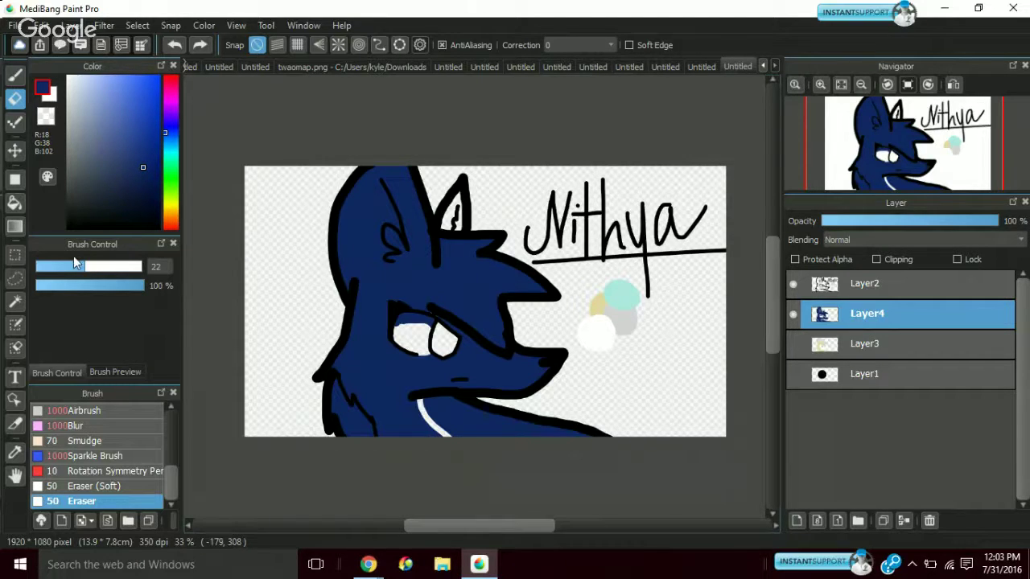
With the eraser at size 79, remove the blue from the neck, face, hair tips, back cheek, eye and inner ear
left_click_drag(72, 270, 125, 267)
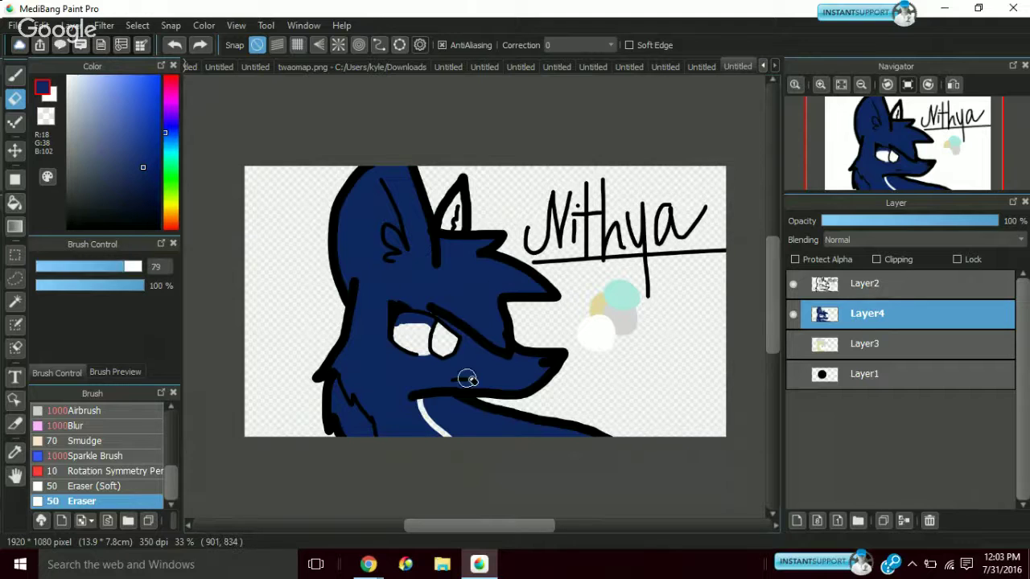
mouse_move(425, 395)
left_mouse_down()
mouse_move(451, 298)
mouse_move(542, 275)
mouse_move(433, 355)
mouse_move(431, 384)
mouse_move(455, 291)
mouse_move(461, 314)
mouse_move(421, 377)
mouse_move(532, 279)
mouse_move(465, 344)
mouse_move(513, 309)
mouse_move(494, 336)
mouse_move(478, 338)
mouse_move(438, 402)
mouse_move(454, 355)
mouse_move(430, 384)
mouse_move(444, 415)
mouse_move(426, 401)
mouse_move(493, 449)
mouse_move(430, 410)
mouse_move(512, 447)
mouse_move(428, 394)
mouse_move(547, 445)
mouse_move(393, 385)
mouse_move(412, 367)
mouse_move(406, 414)
mouse_move(436, 449)
mouse_move(400, 394)
mouse_move(410, 363)
mouse_move(391, 413)
mouse_move(415, 448)
left_mouse_up()
mouse_move(354, 358)
left_mouse_down()
mouse_move(346, 345)
mouse_move(345, 354)
mouse_move(354, 321)
mouse_move(336, 380)
left_mouse_up()
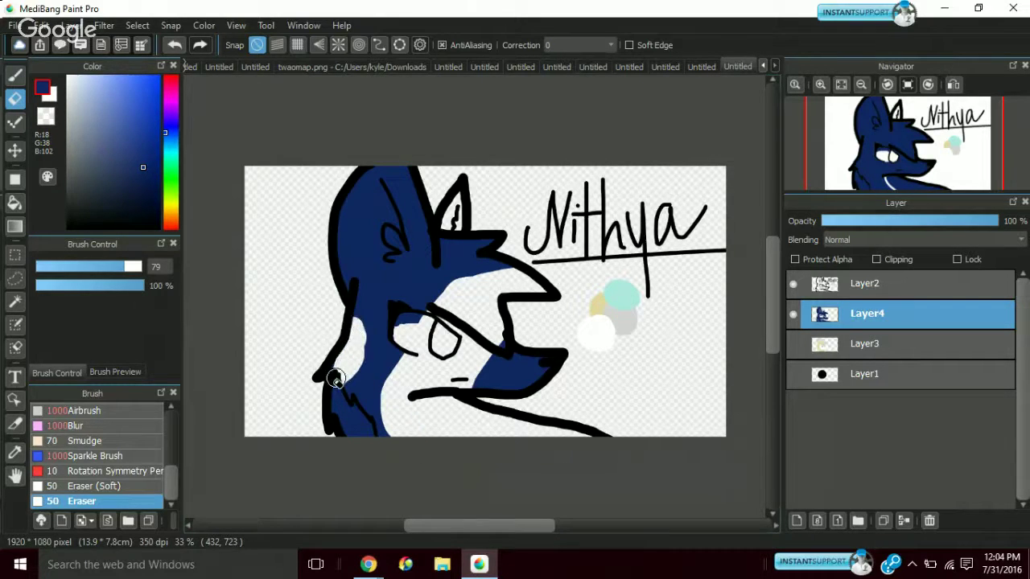
left_click_drag(408, 336, 402, 326)
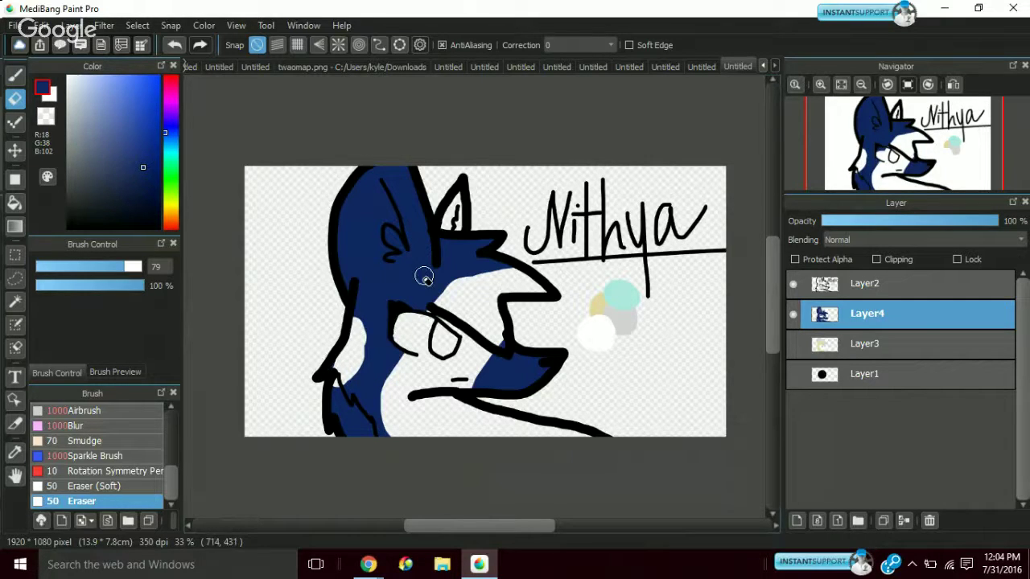
mouse_move(372, 161)
left_mouse_down()
mouse_move(417, 259)
mouse_move(430, 265)
mouse_move(400, 146)
mouse_move(421, 238)
mouse_move(395, 147)
mouse_move(393, 204)
mouse_move(416, 248)
mouse_move(403, 239)
mouse_move(395, 174)
mouse_move(389, 215)
mouse_move(420, 263)
mouse_move(394, 213)
left_mouse_up()
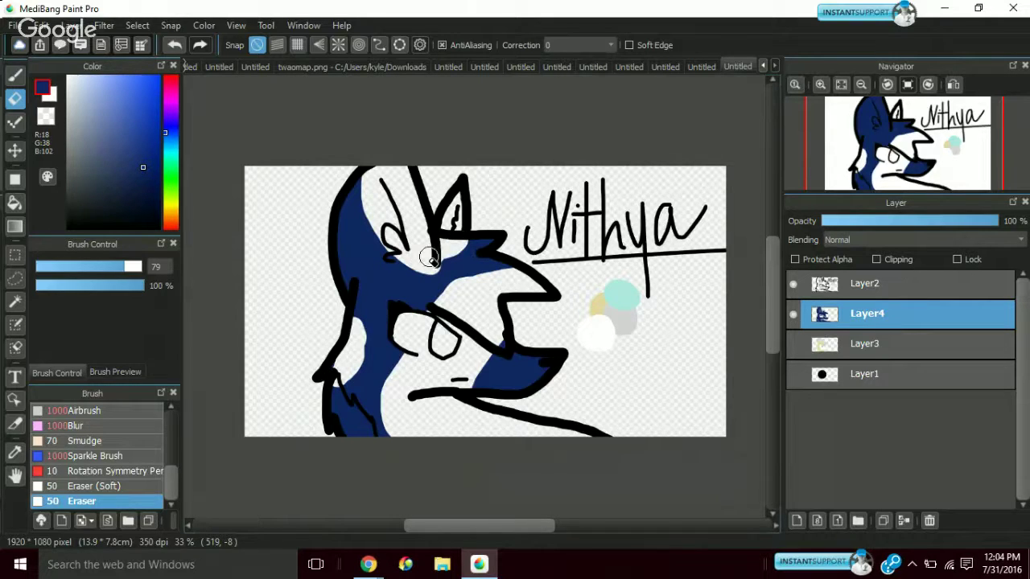
left_click_drag(448, 248, 414, 266)
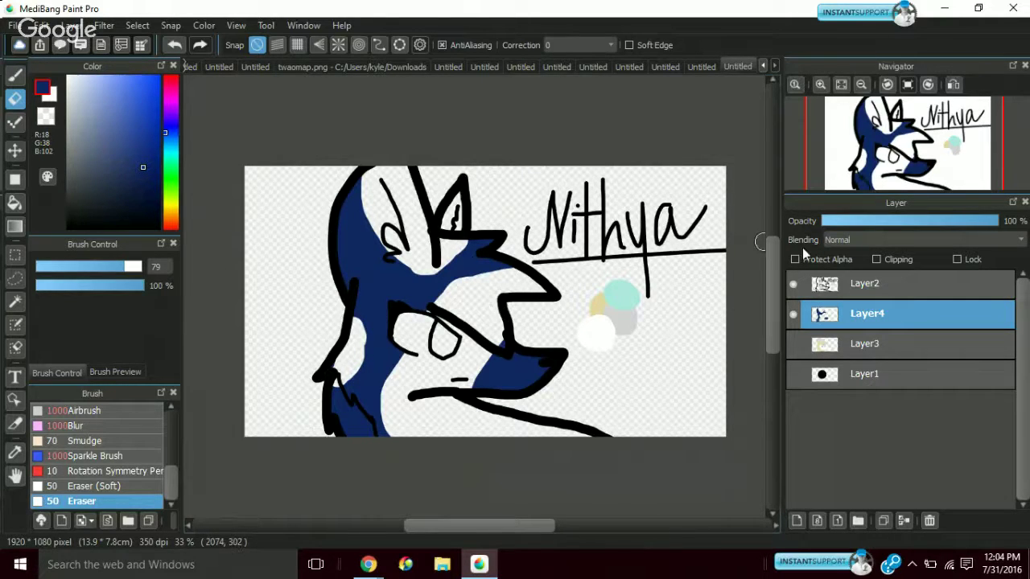
Lower Layer4's opacity to 23% and make Layer3 with the base colors visible
left_click(859, 220)
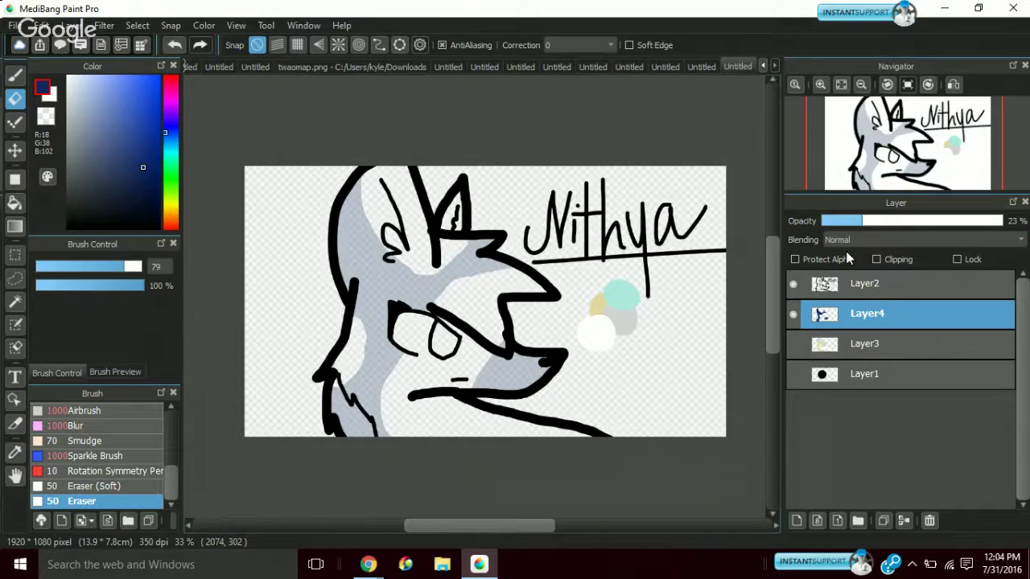
left_click(793, 345)
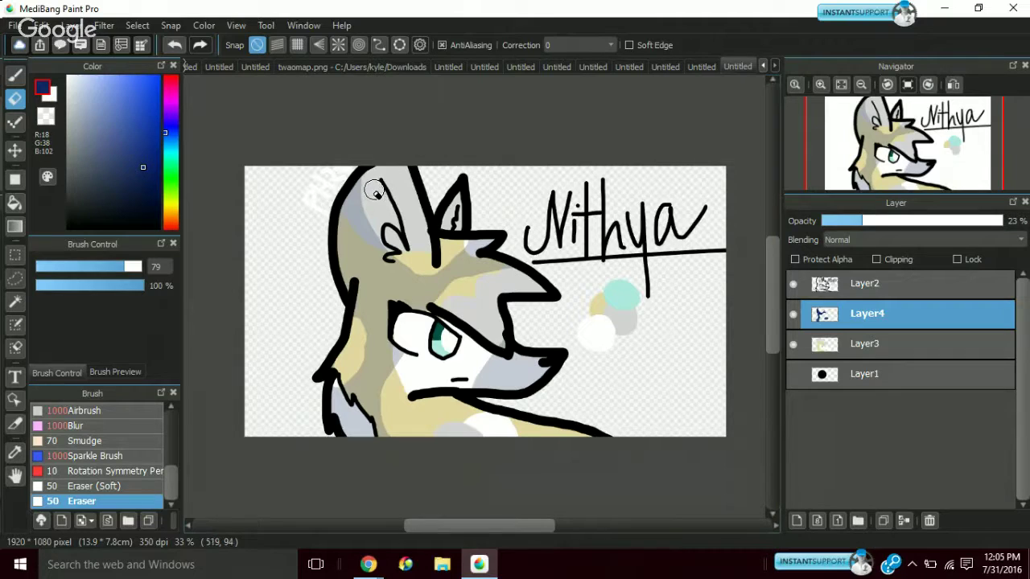
Erase the leftover shading inside the large ear and across the muzzle up to the nose
left_click_drag(373, 179, 392, 239)
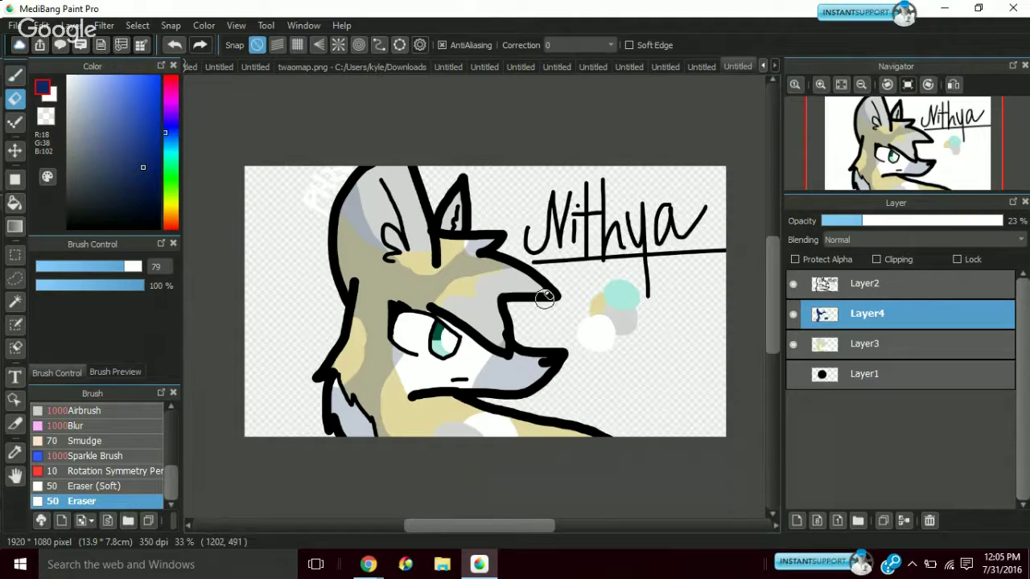
left_click(513, 381)
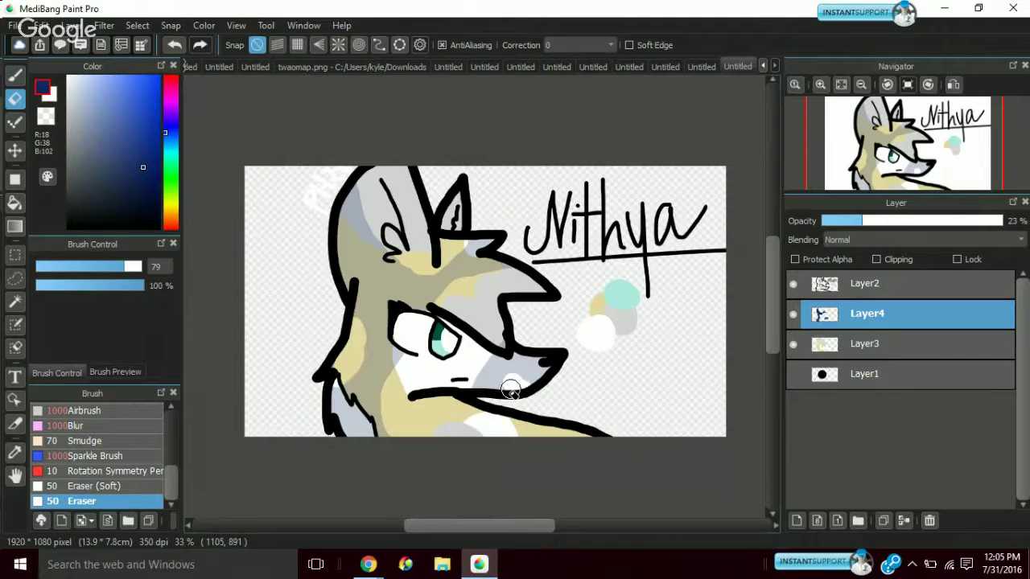
left_click_drag(512, 389, 523, 366)
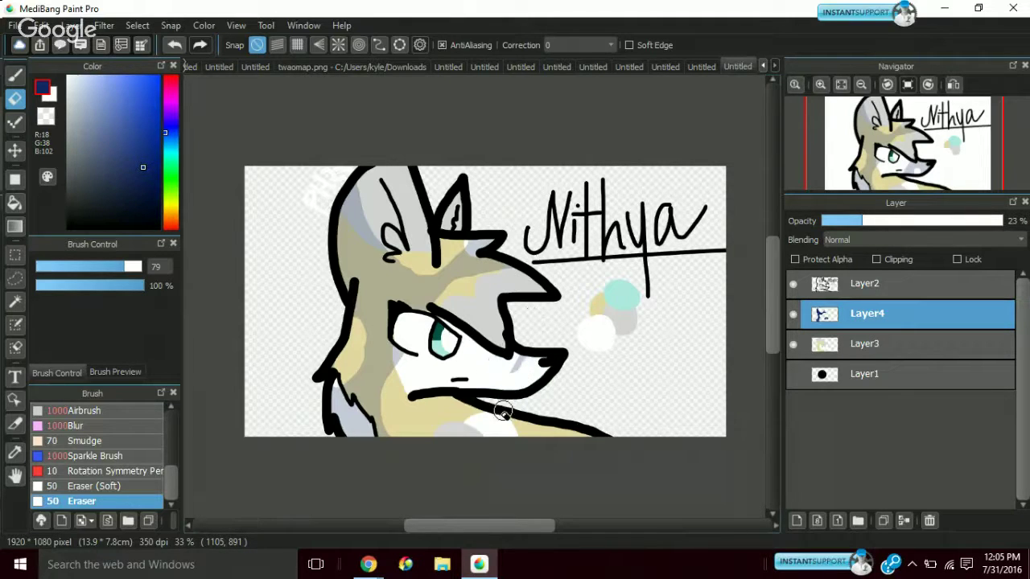
left_click(173, 47)
left_click(175, 47)
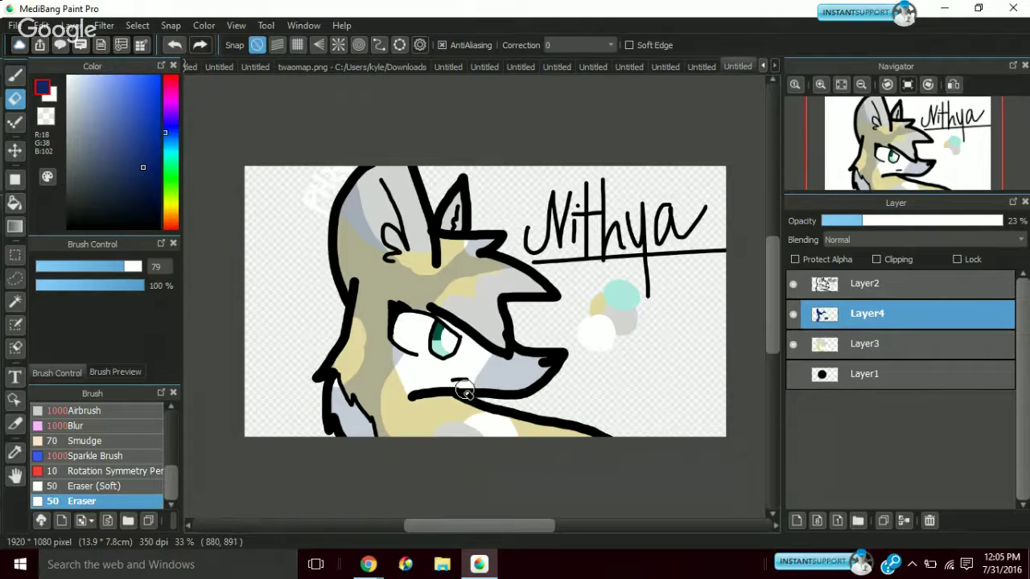
mouse_move(467, 390)
left_mouse_down()
mouse_move(552, 370)
mouse_move(482, 394)
mouse_move(556, 372)
mouse_move(490, 386)
mouse_move(458, 383)
mouse_move(449, 364)
mouse_move(506, 361)
left_mouse_up()
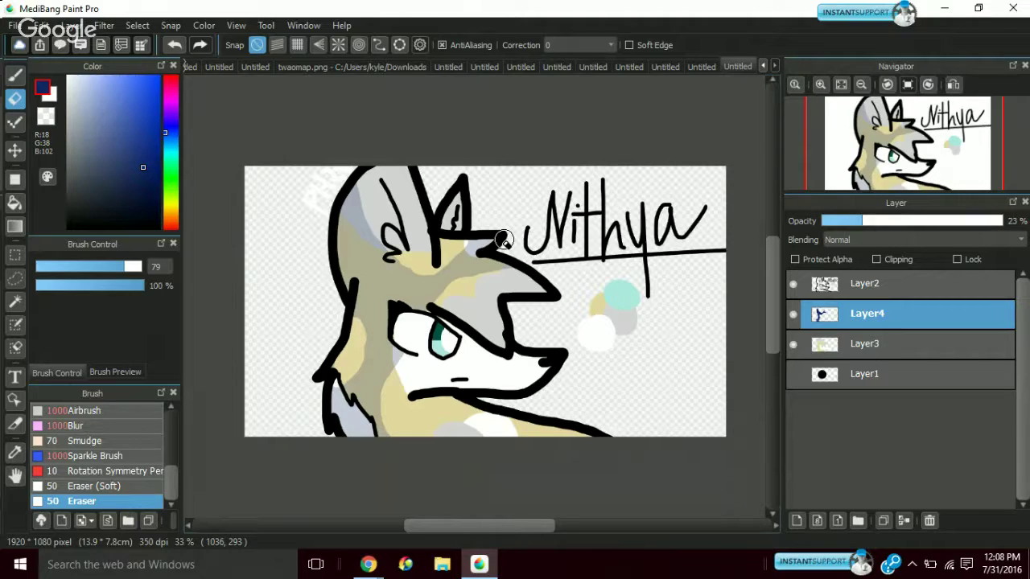
Add a new layer directly above Layer1
left_click(846, 383)
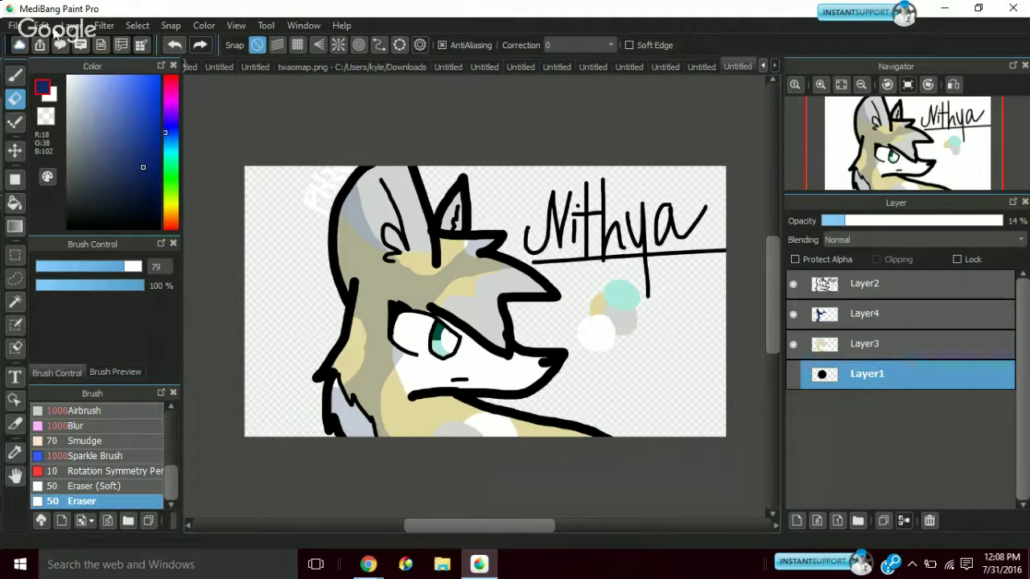
left_click(74, 25)
left_click(94, 48)
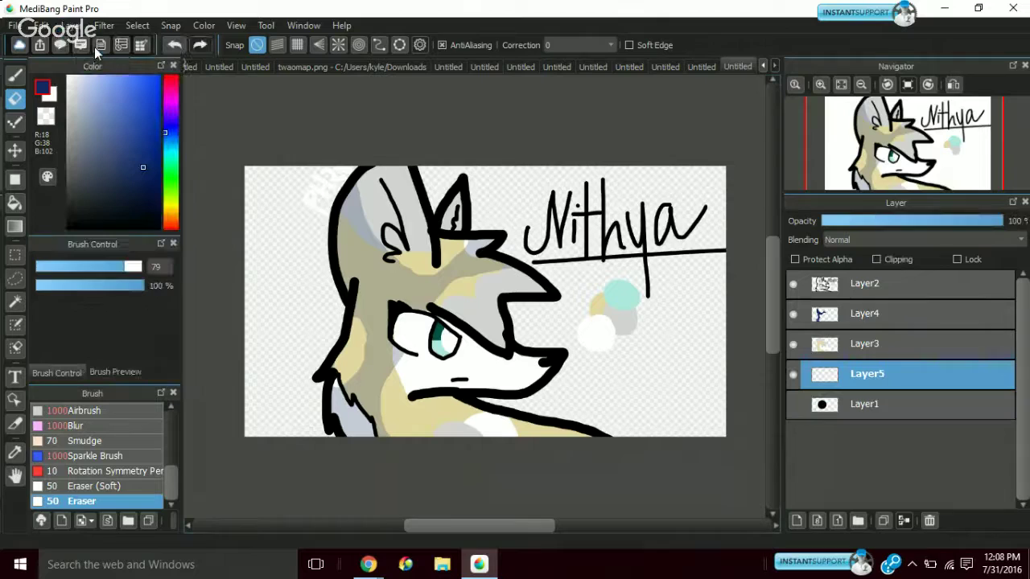
Set the drawing color to white (255, 255, 255) and activate the Airbrush with the Brush Tool
left_click(91, 119)
left_click_drag(89, 119, 64, 74)
left_click(107, 411)
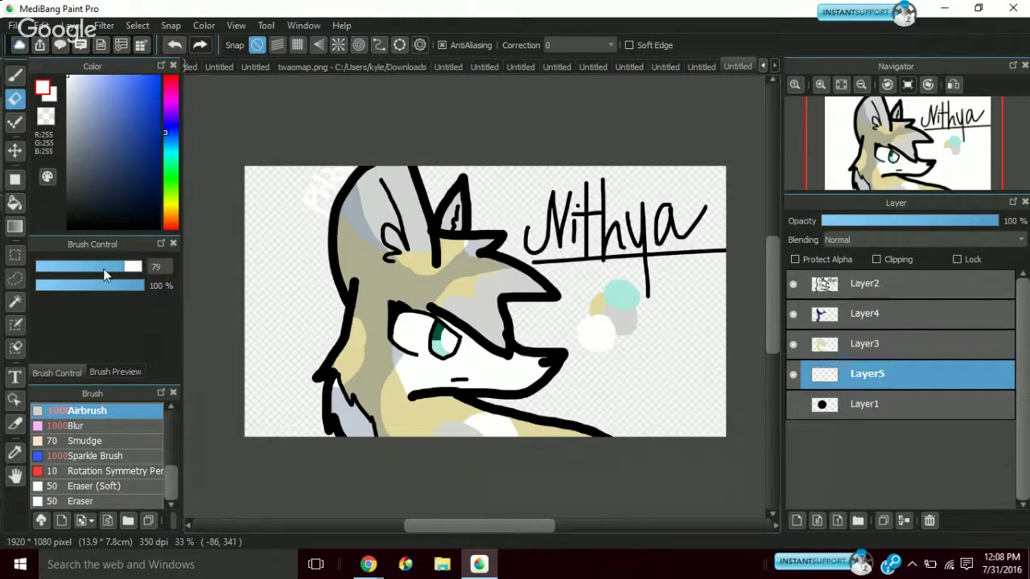
mouse_move(133, 266)
left_mouse_down()
mouse_move(148, 268)
mouse_move(81, 266)
mouse_move(219, 282)
left_mouse_up()
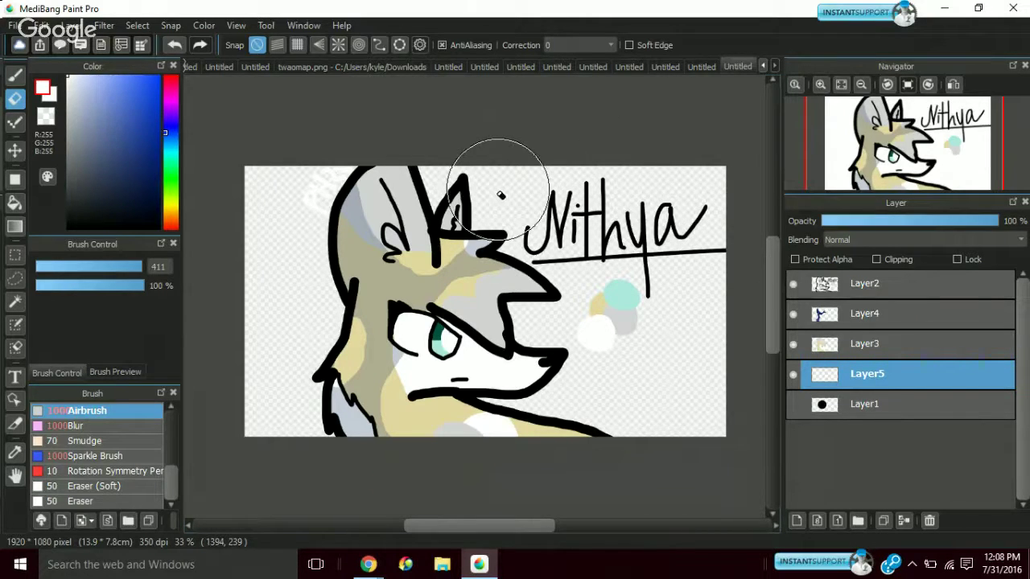
left_click(90, 117)
left_click(121, 130)
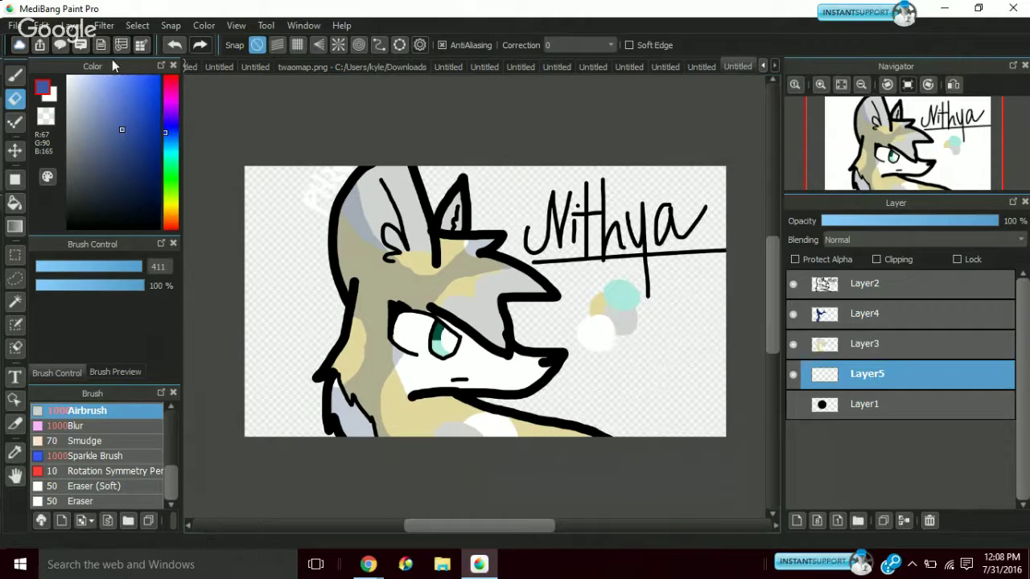
left_click(69, 77)
left_click(14, 76)
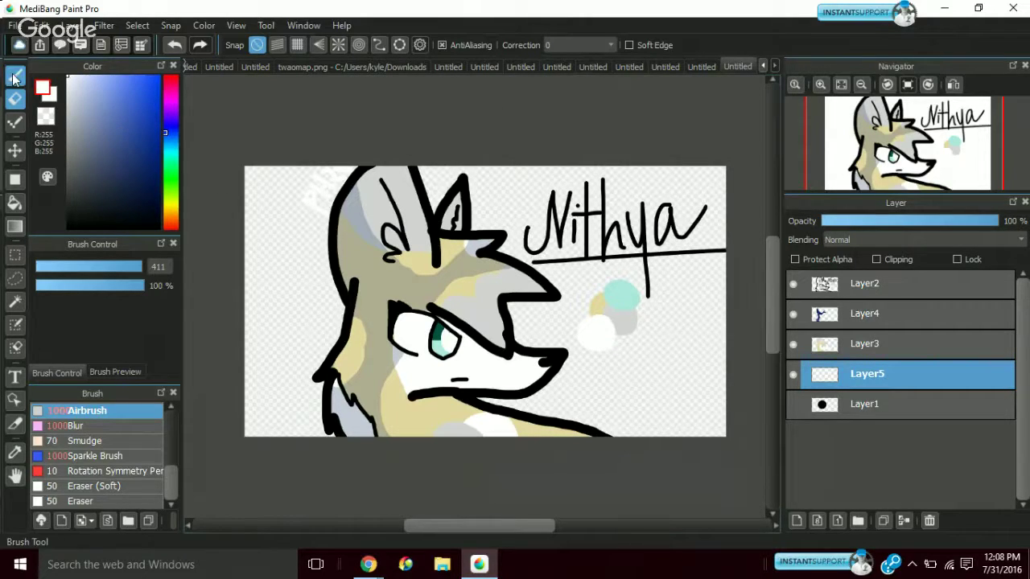
left_click(15, 76)
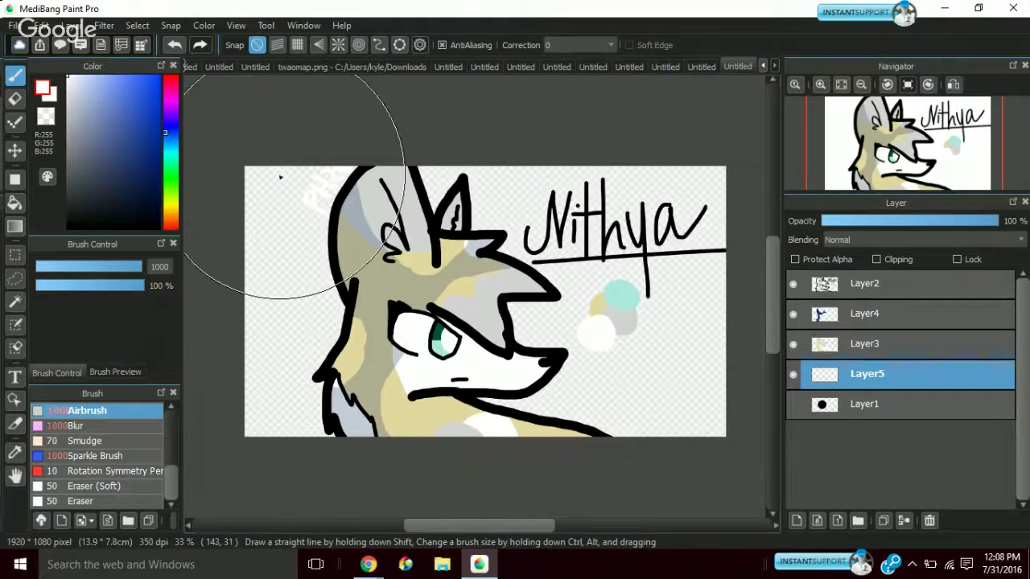
Airbrush a white glow behind the name lettering at brush size 297 and set the layer's opacity to 80%
left_click(128, 269)
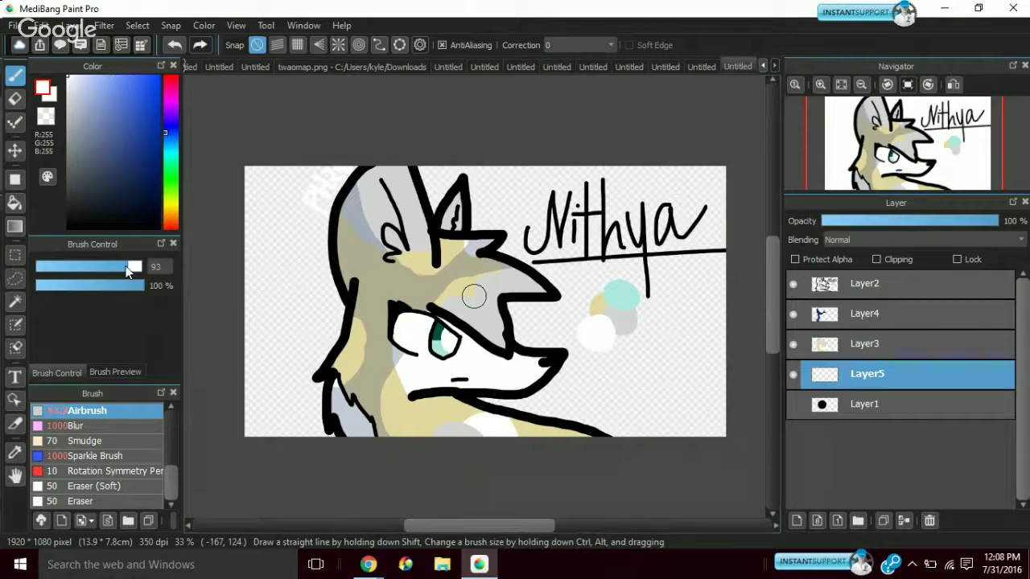
left_click_drag(128, 272, 159, 267)
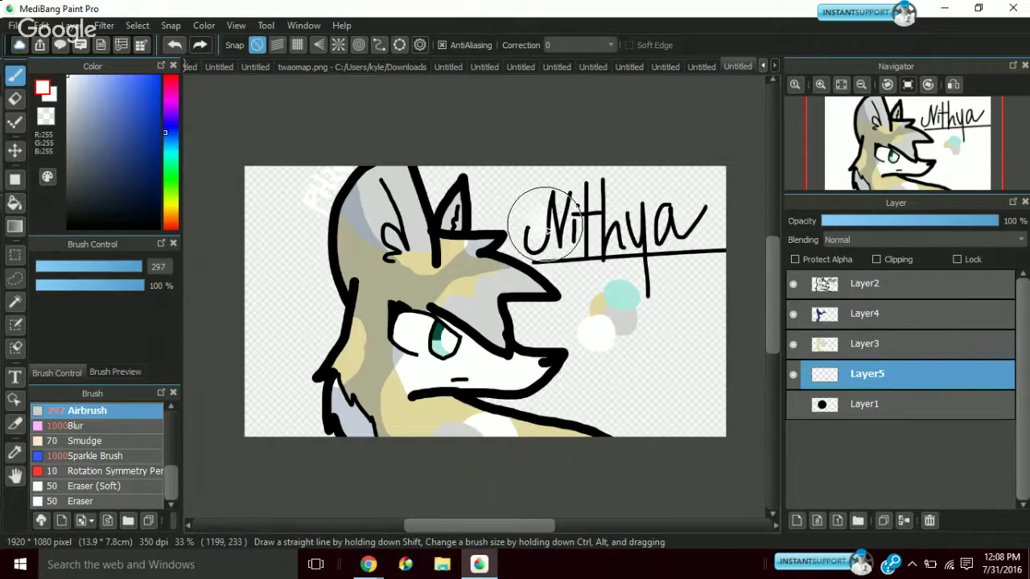
mouse_move(563, 221)
left_mouse_down()
mouse_move(734, 232)
mouse_move(684, 294)
mouse_move(690, 227)
left_mouse_up()
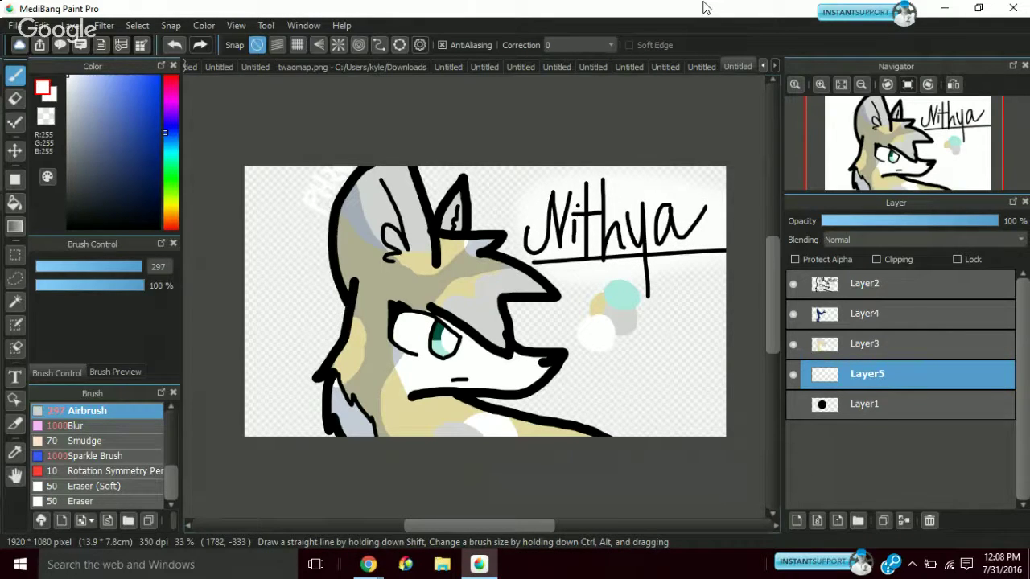
left_click(854, 222)
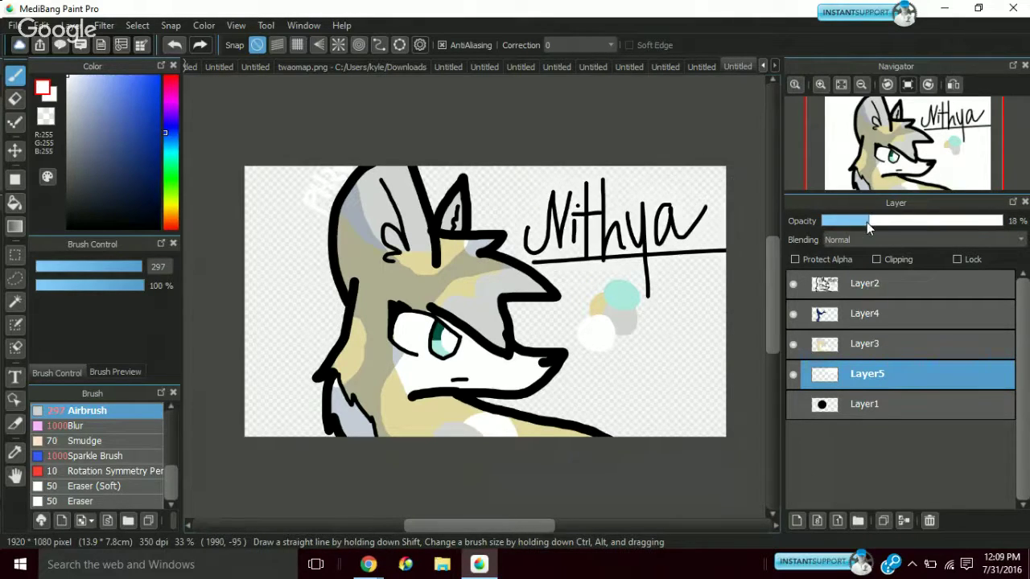
left_click_drag(868, 226, 966, 226)
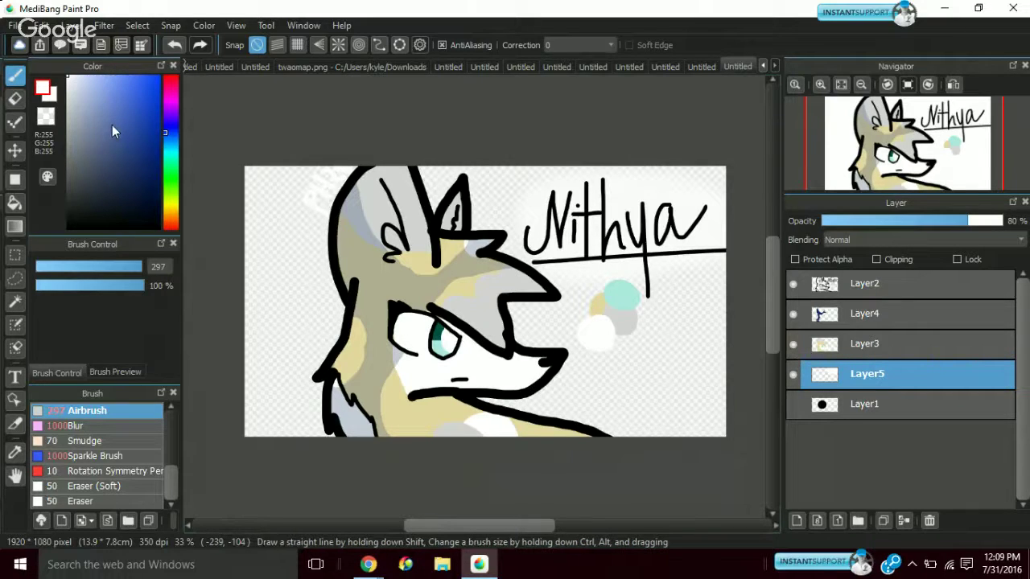
Pick light pink (249, 177, 246) and airbrush a glow along the back of the head and neck
left_click(169, 99)
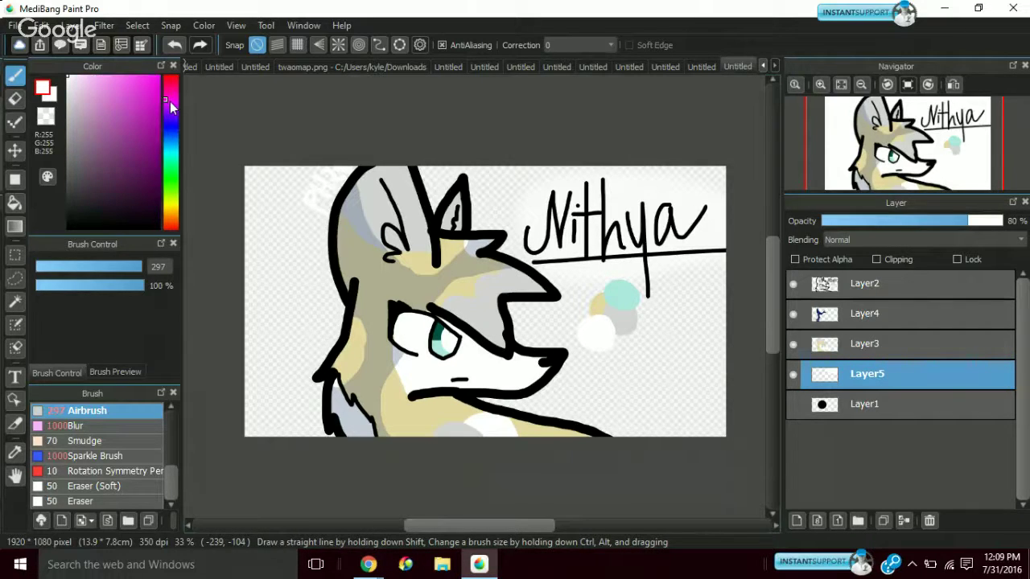
left_click_drag(98, 99, 93, 78)
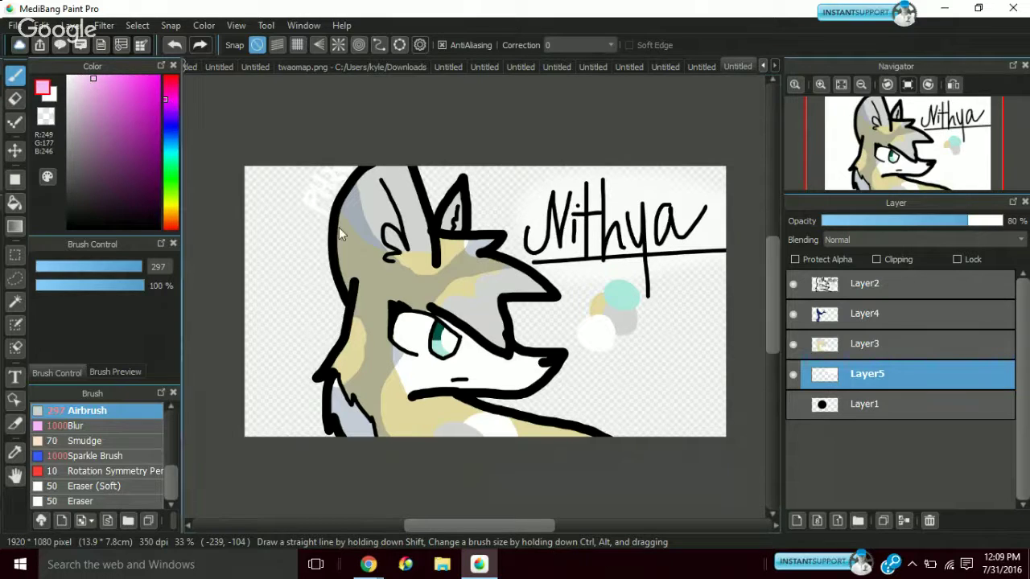
mouse_move(346, 172)
left_mouse_down()
mouse_move(322, 215)
mouse_move(347, 313)
mouse_move(329, 378)
mouse_move(352, 453)
left_mouse_up()
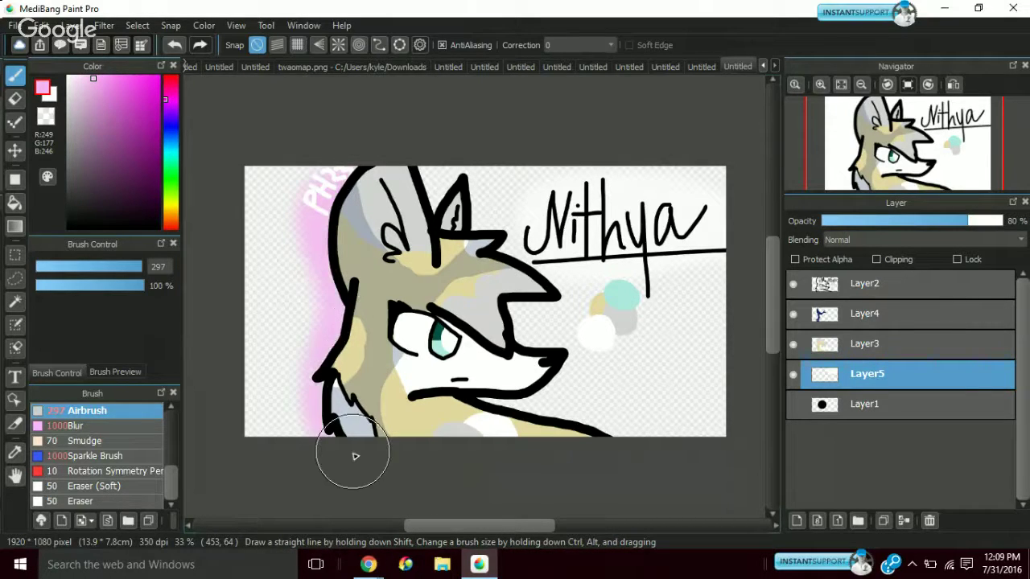
Airbrush a light pink glow along the neck, face and small ear and behind the name lettering, and make Layer4 active
mouse_move(552, 448)
left_mouse_down()
mouse_move(571, 421)
mouse_move(453, 356)
left_mouse_up()
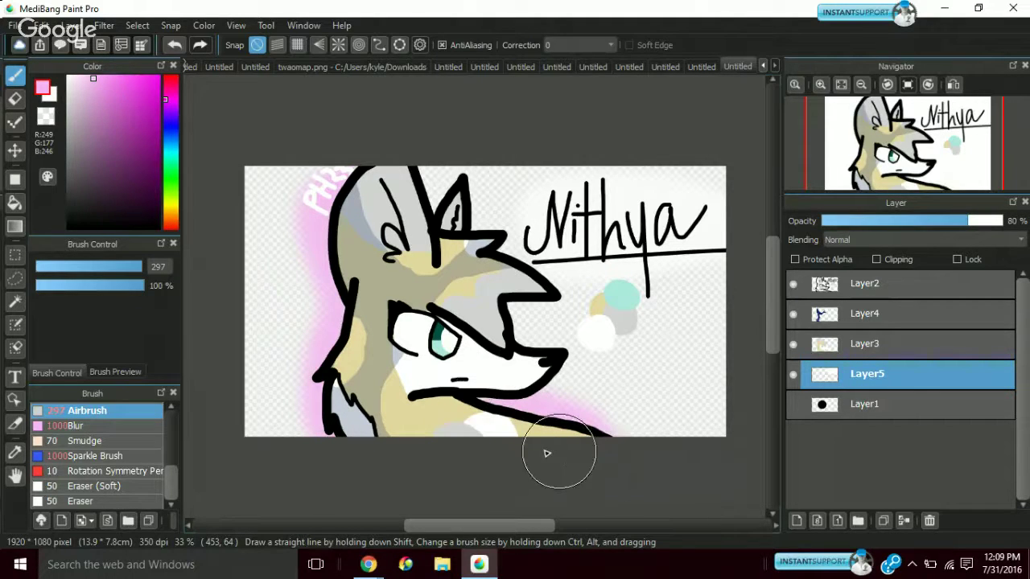
left_click_drag(546, 344, 523, 338)
left_click_drag(471, 226, 503, 189)
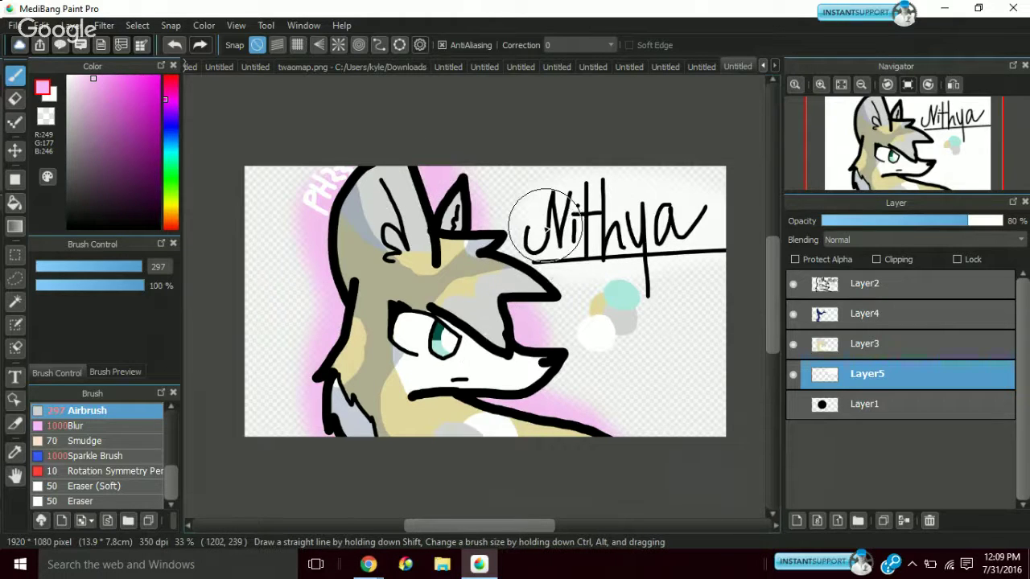
left_click_drag(547, 225, 704, 213)
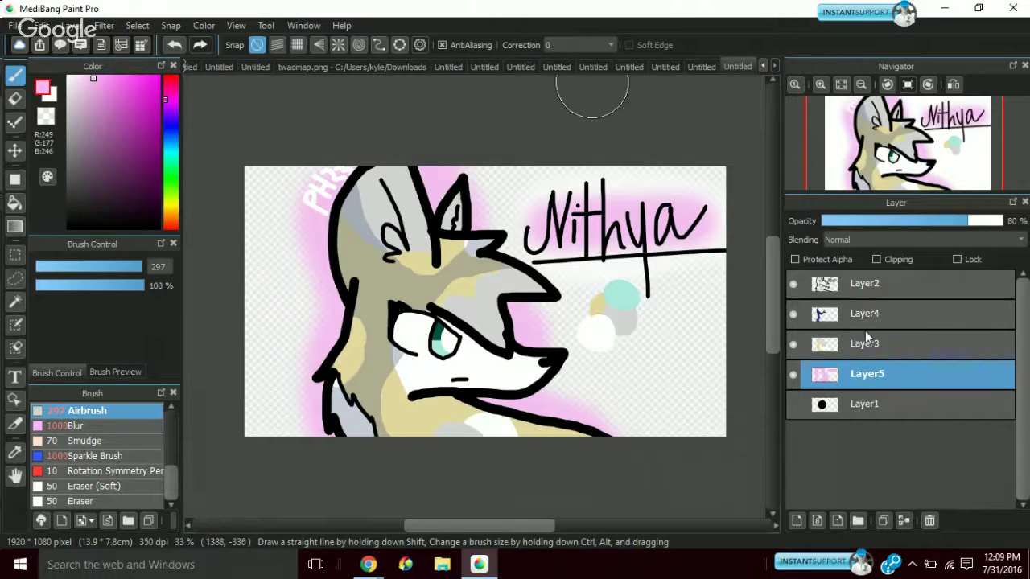
left_click(831, 319)
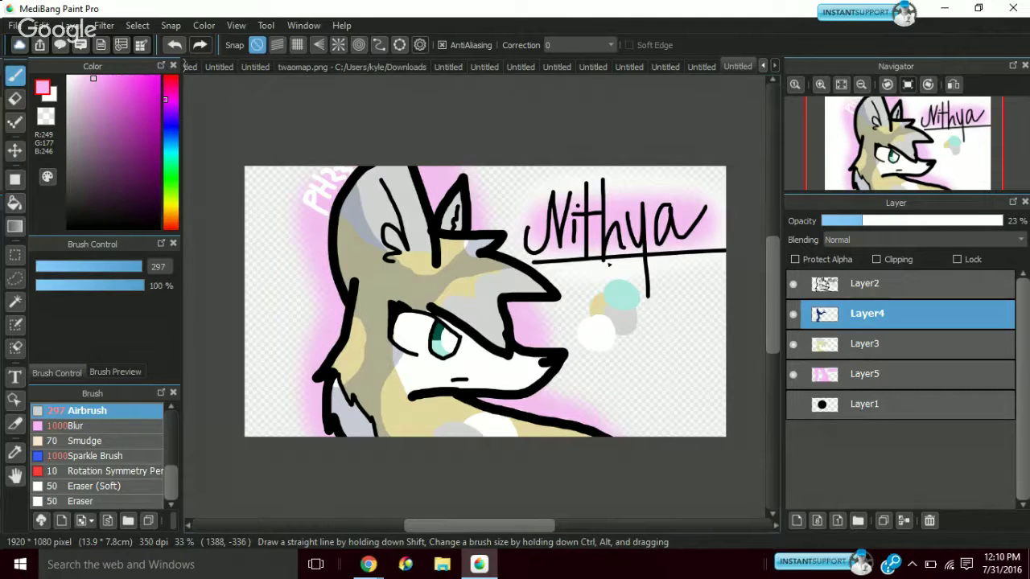
Save the artwork in Downloads as a PNG file named nithyaart, accepting the export options
left_click(14, 25)
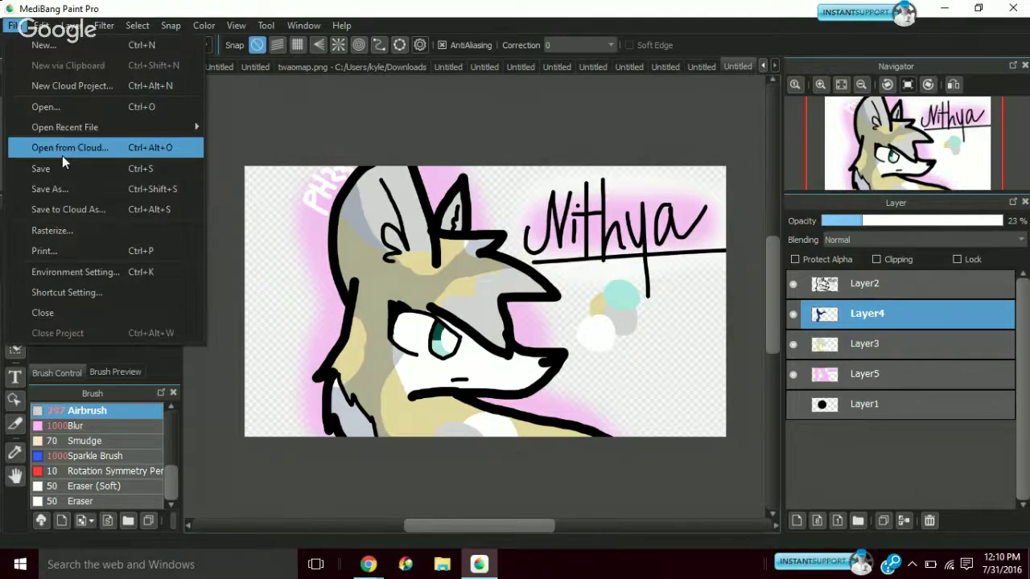
left_click(62, 196)
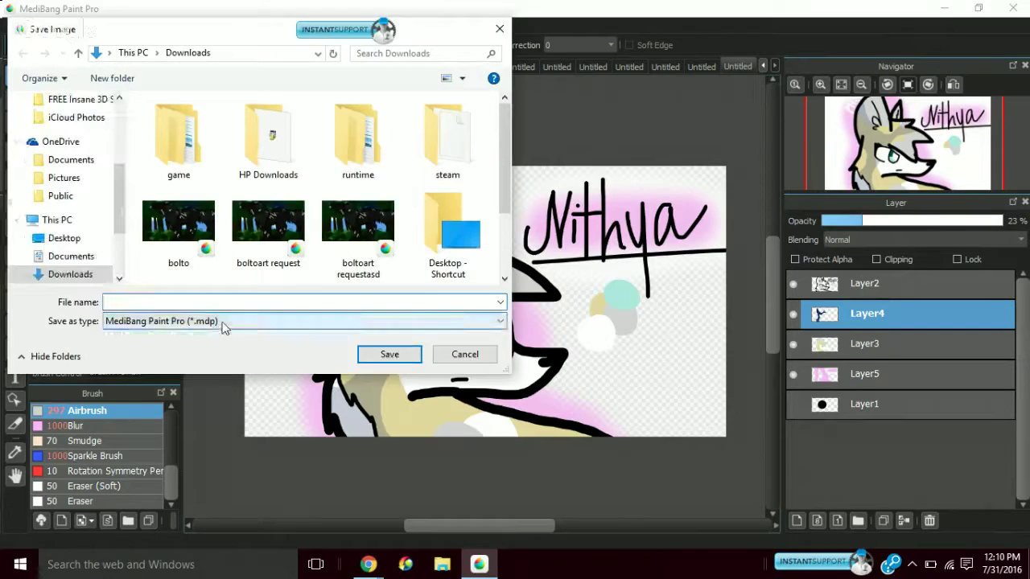
left_click(223, 323)
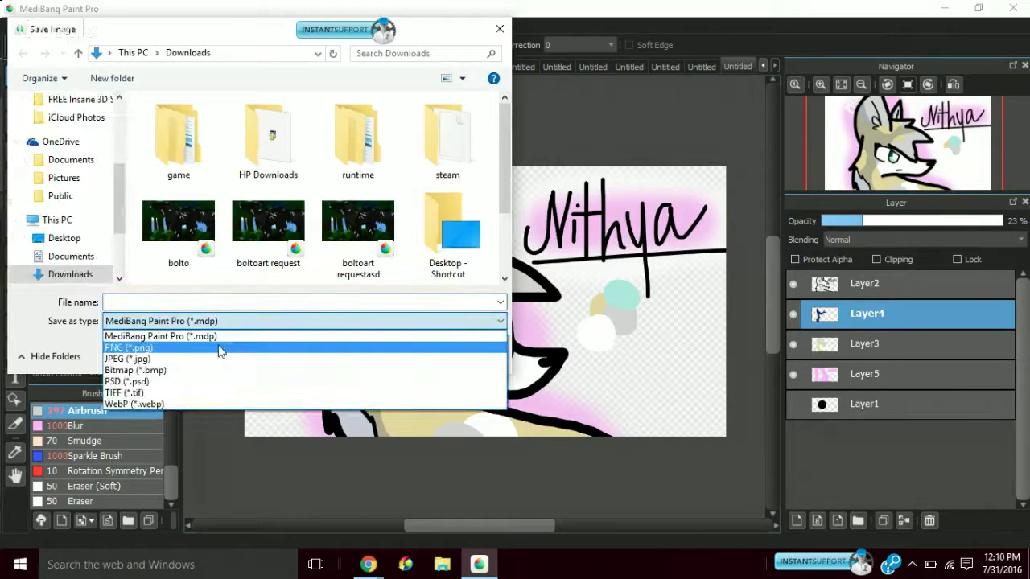
left_click(217, 344)
left_click(194, 308)
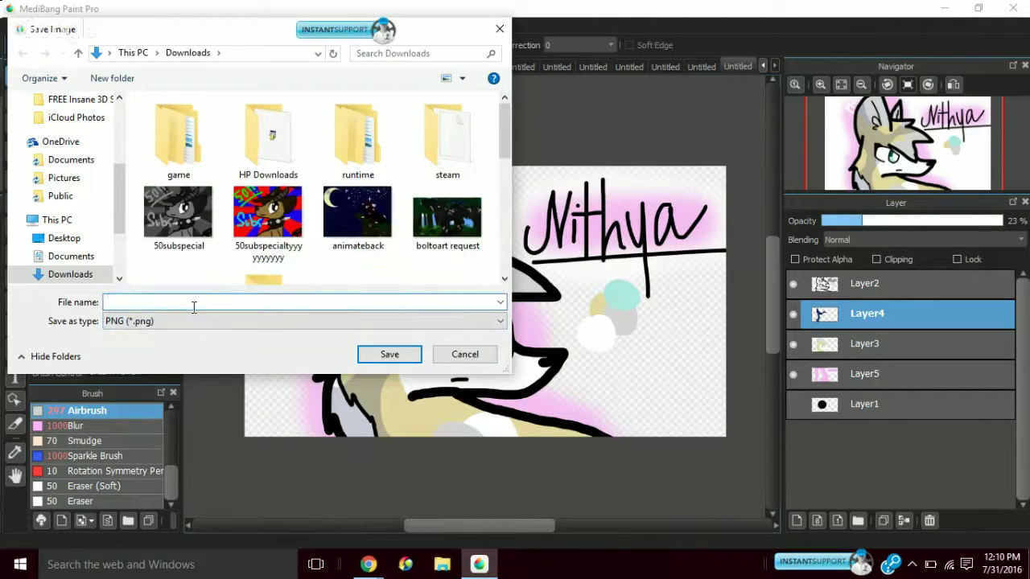
type("nithyaart")
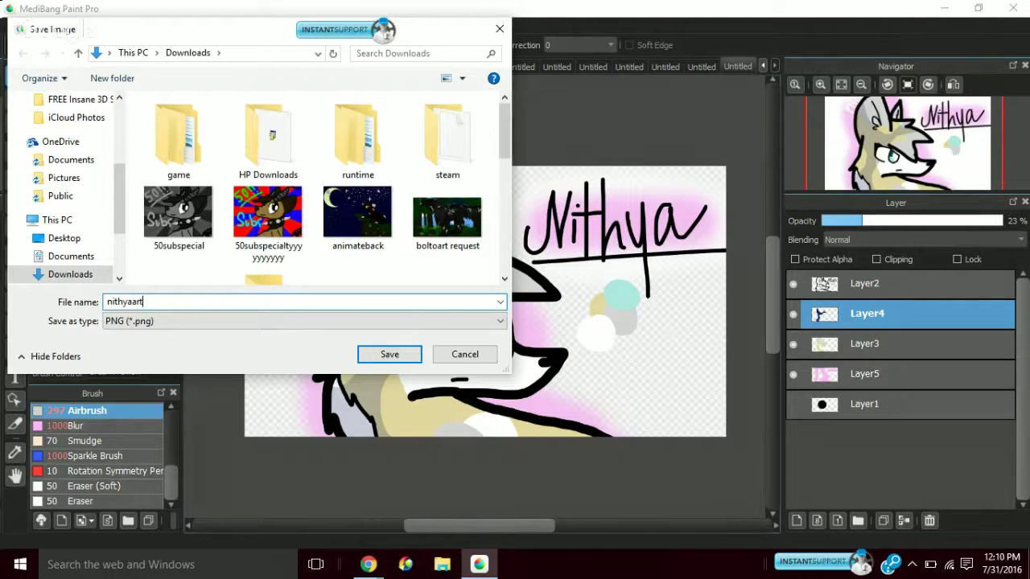
left_click(387, 354)
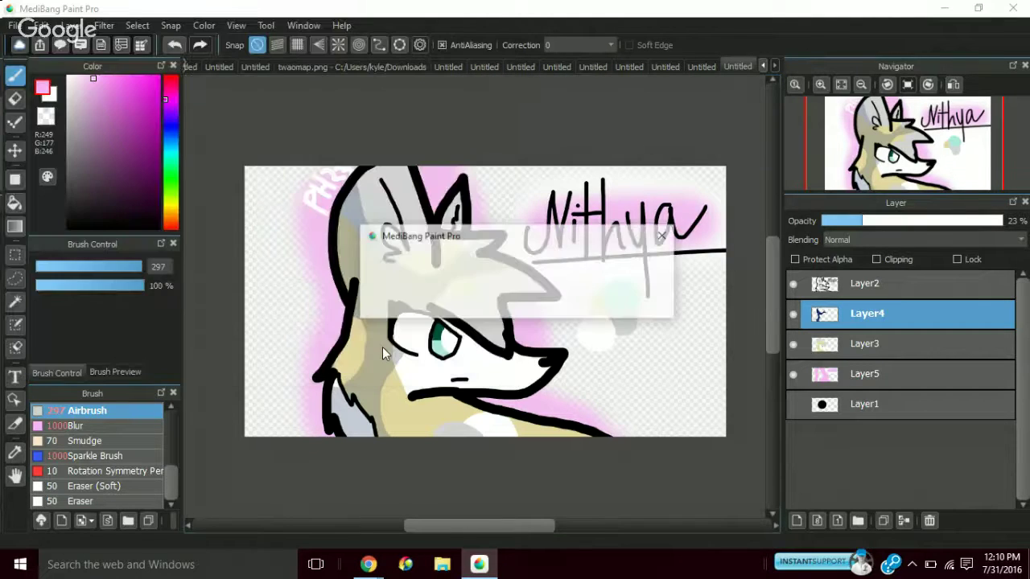
left_click(591, 299)
left_click(541, 336)
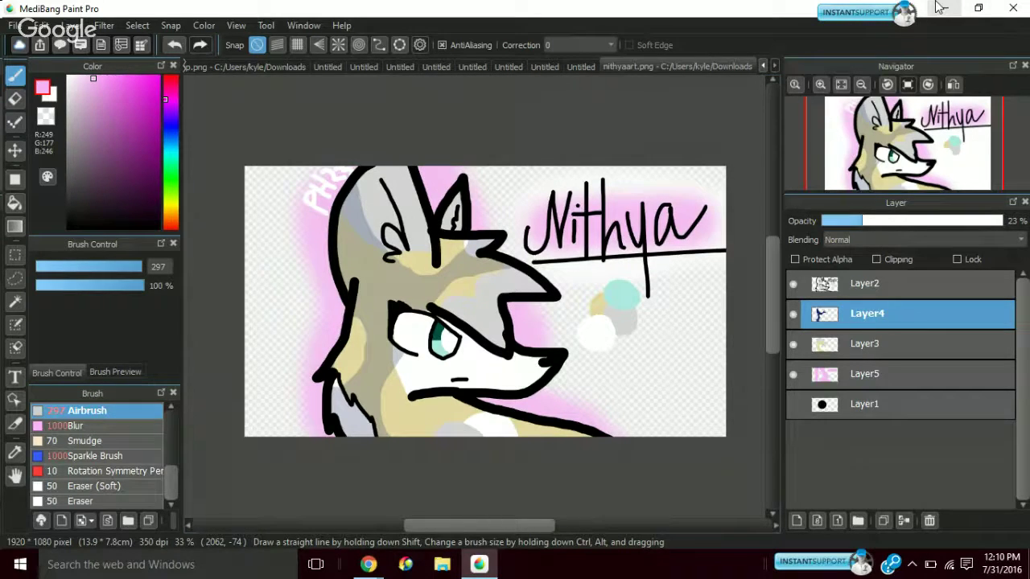
Switch to the Wikia message wall in the browser and title a new message "nithya art request"
left_click(941, 7)
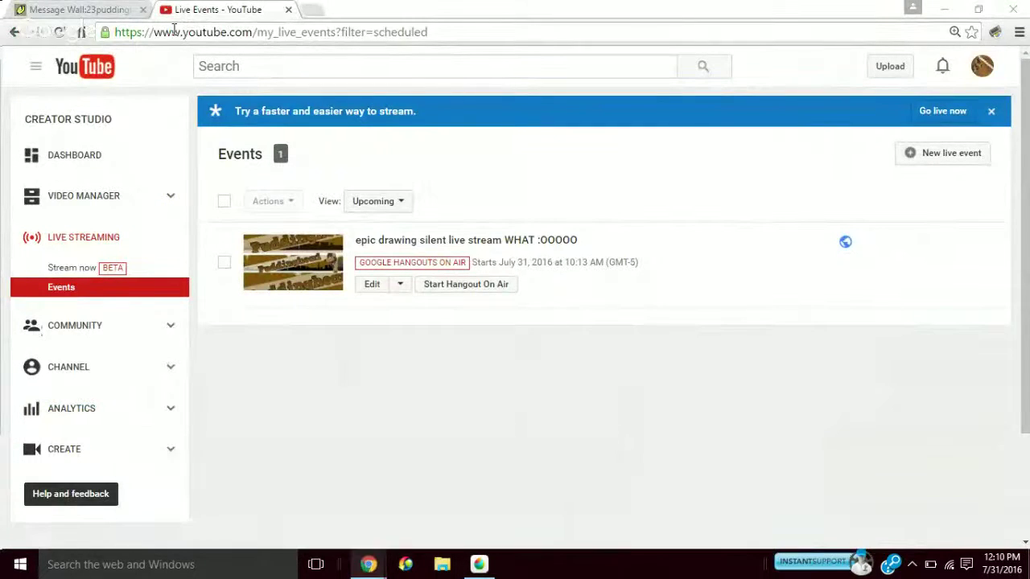
left_click(124, 8)
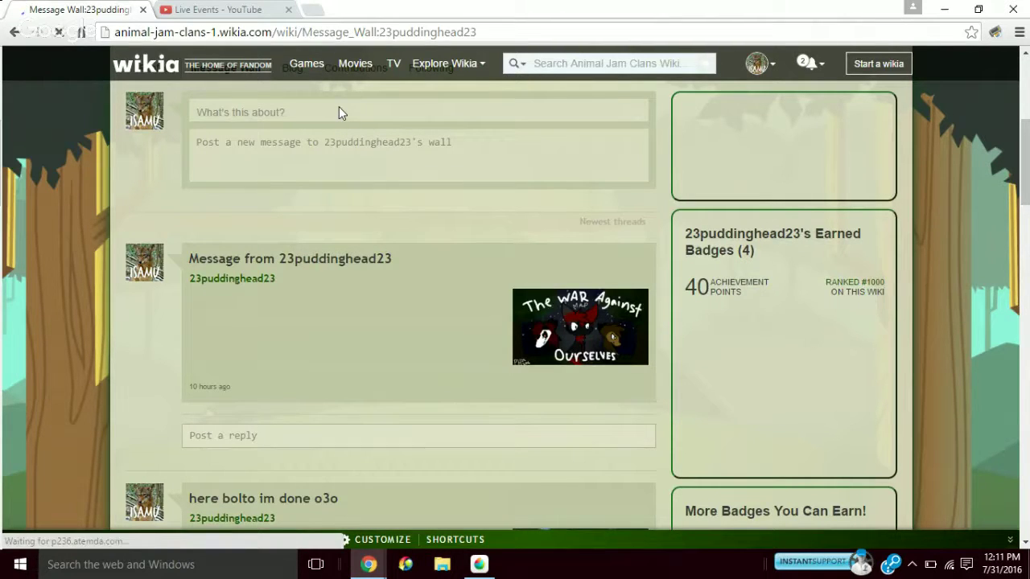
left_click(338, 107)
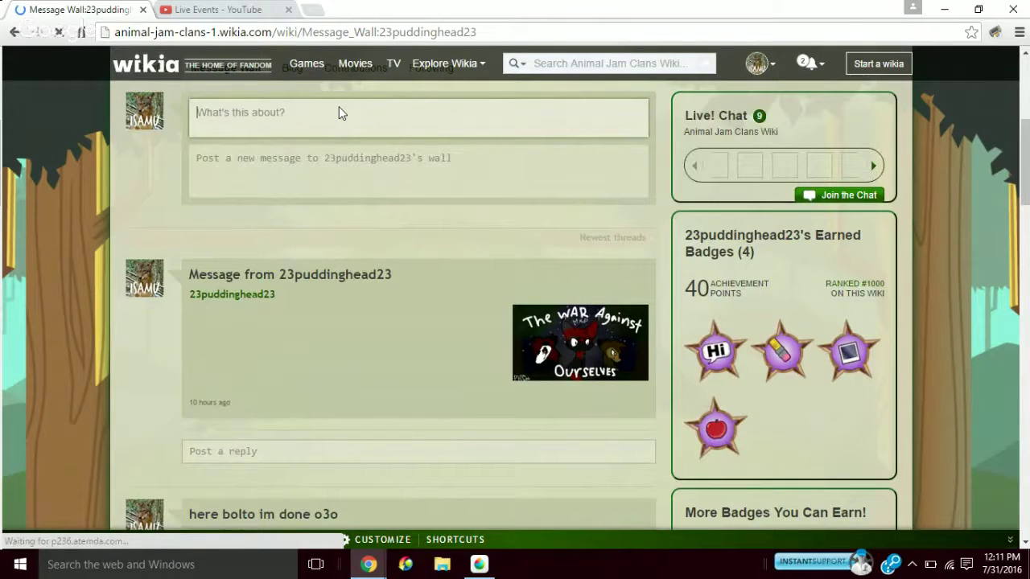
type("nithya a")
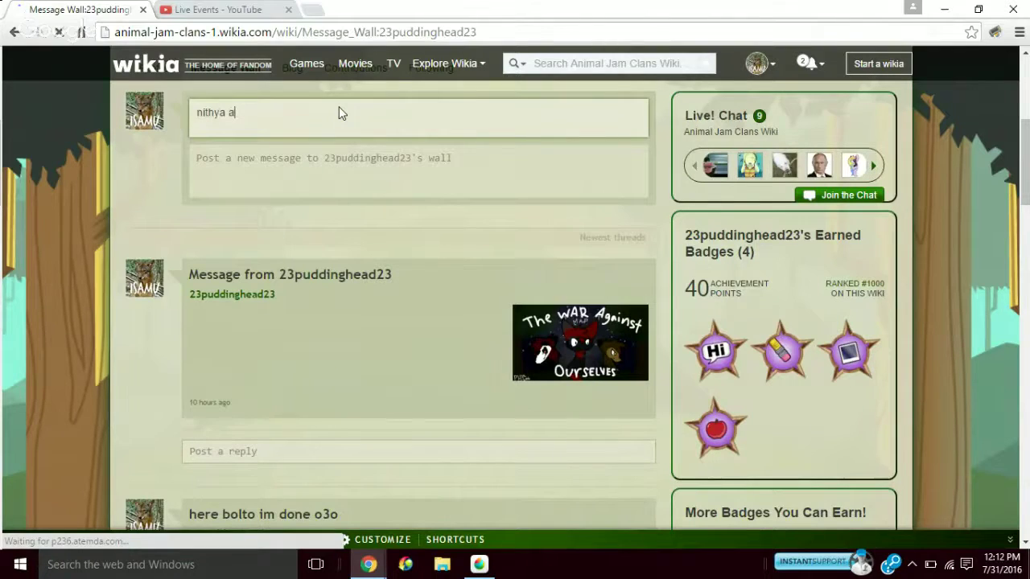
type("rt r")
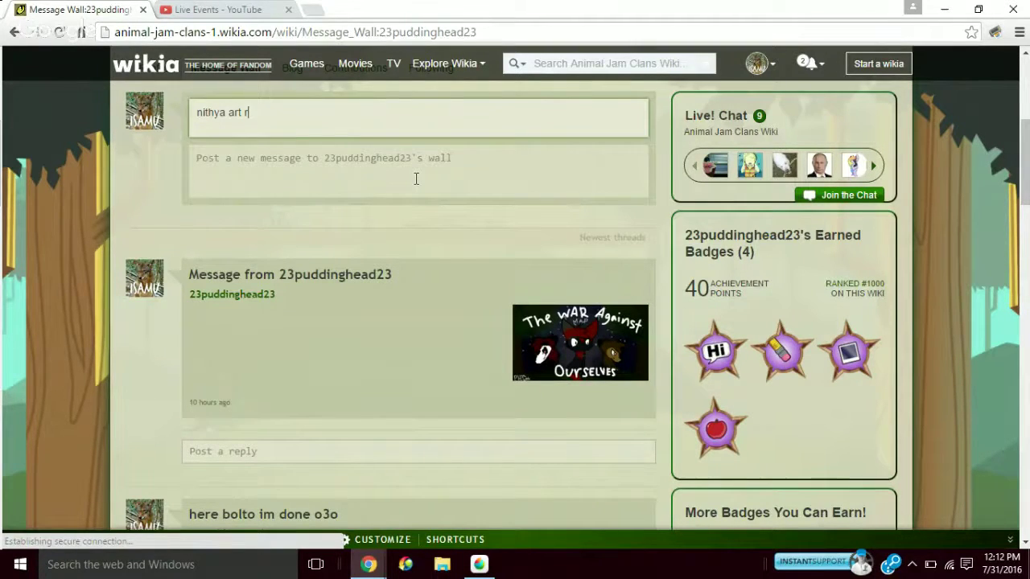
type("equest")
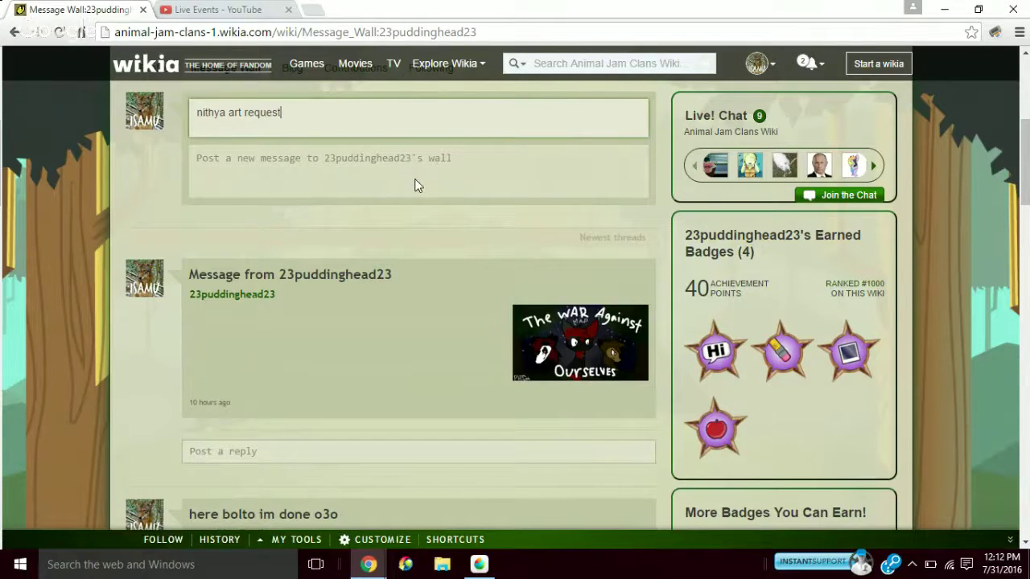
Start adding a photo to the message body and choose nithyaart.png from Downloads as the file
left_click(416, 184)
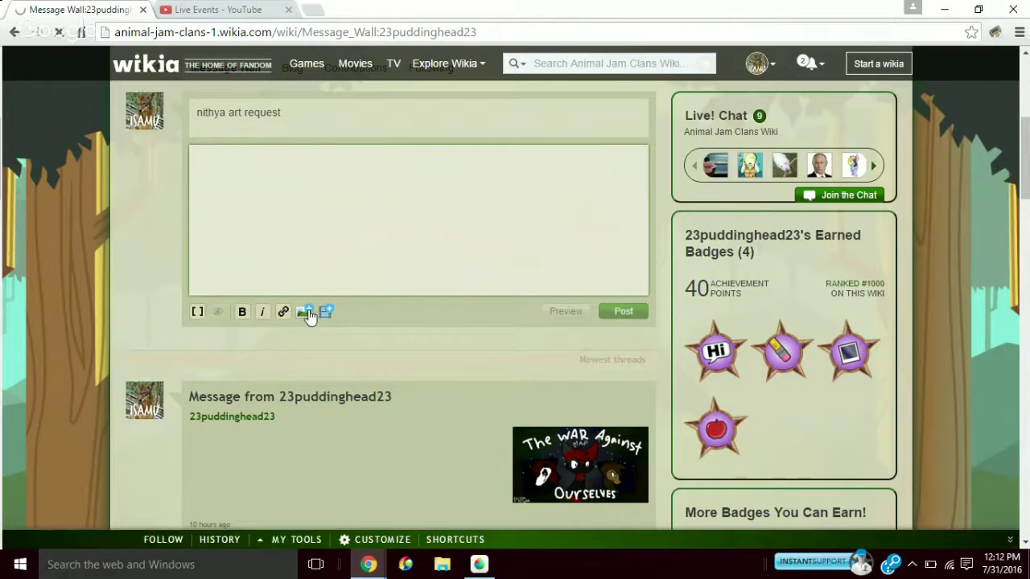
left_click(310, 314)
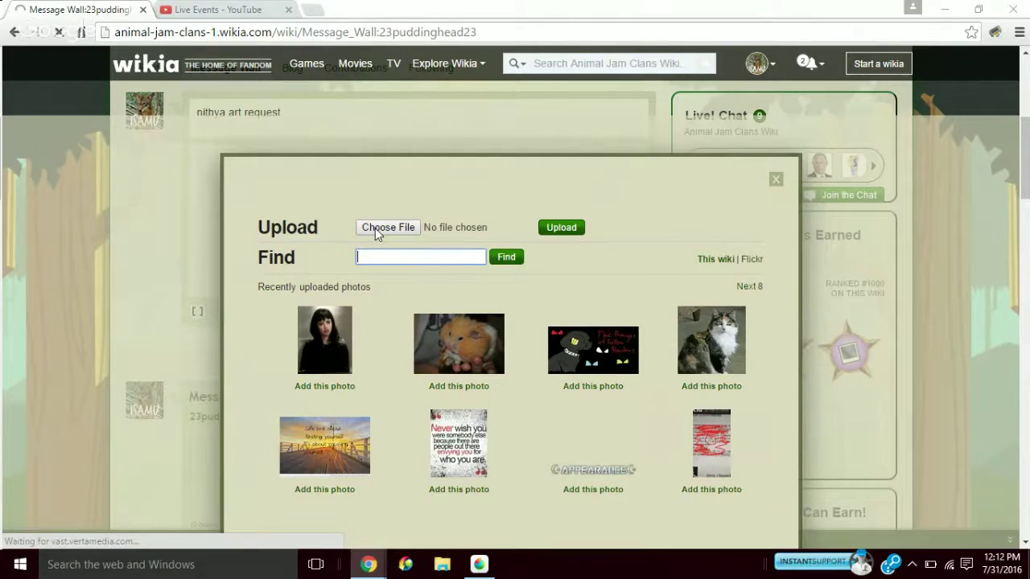
left_click(375, 228)
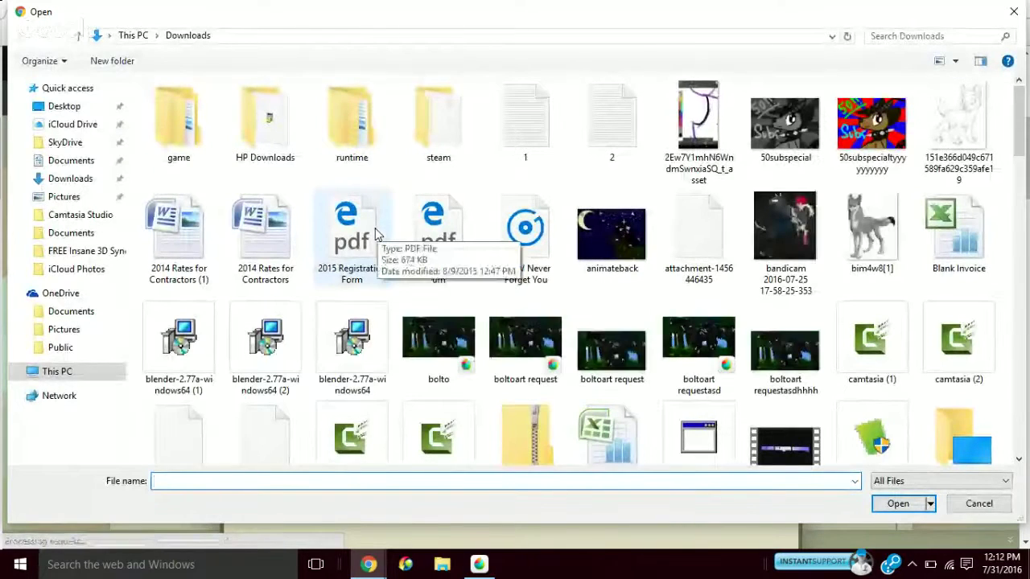
type("nithy")
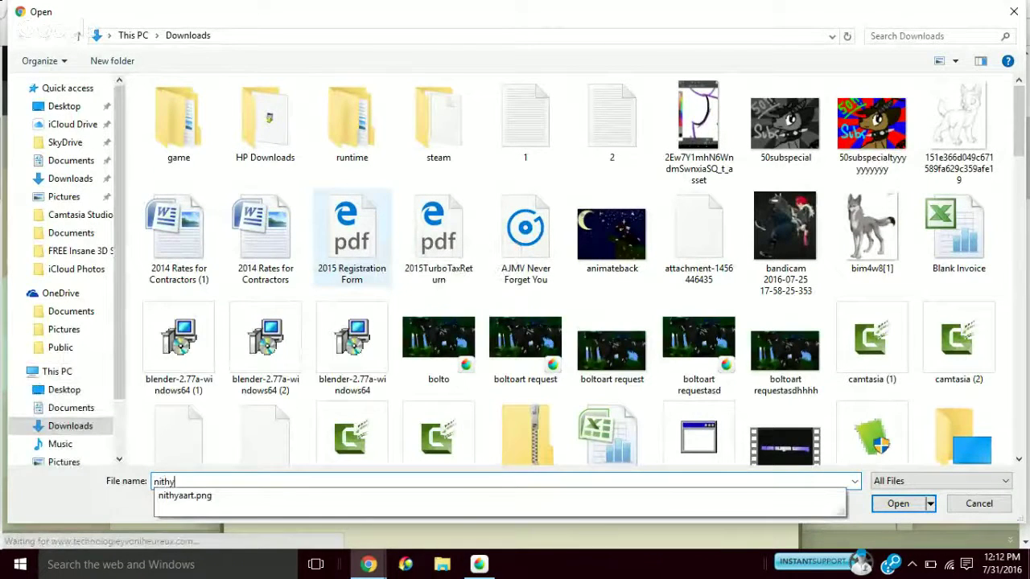
left_click(736, 494)
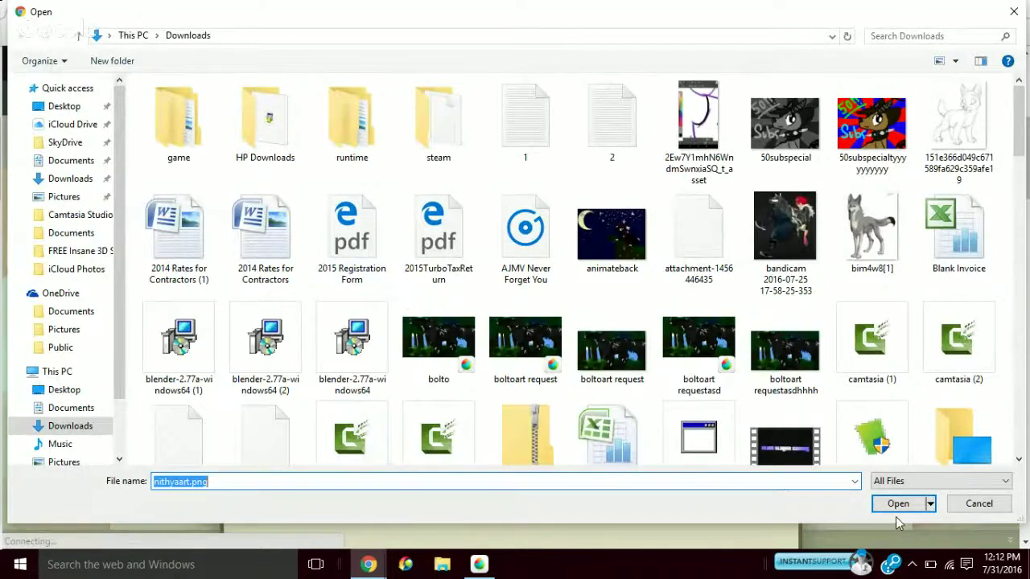
left_click(913, 506)
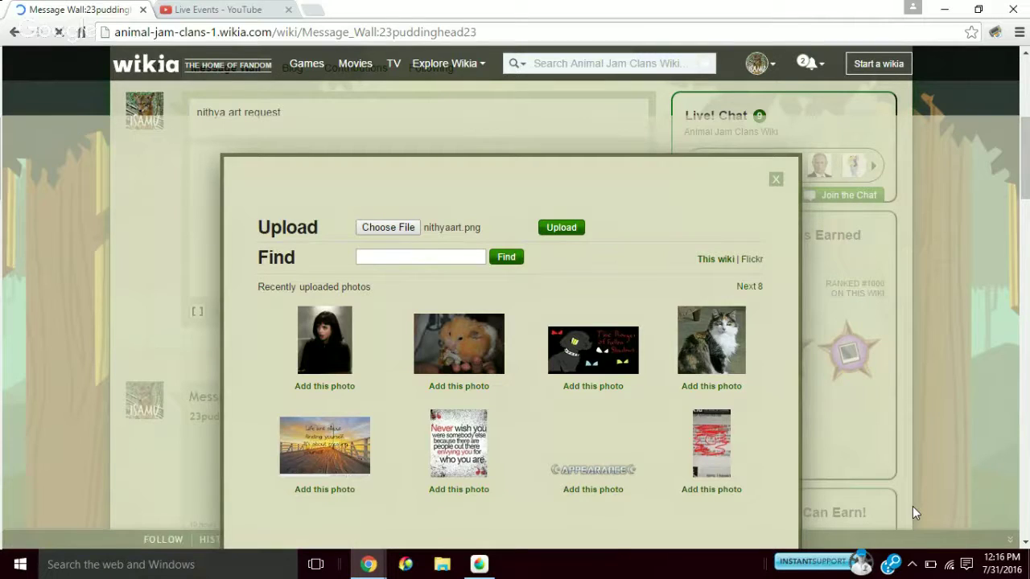
Upload the chosen photo, add it to the message as a 250 px thumbnail, and return to editing
left_click(561, 229)
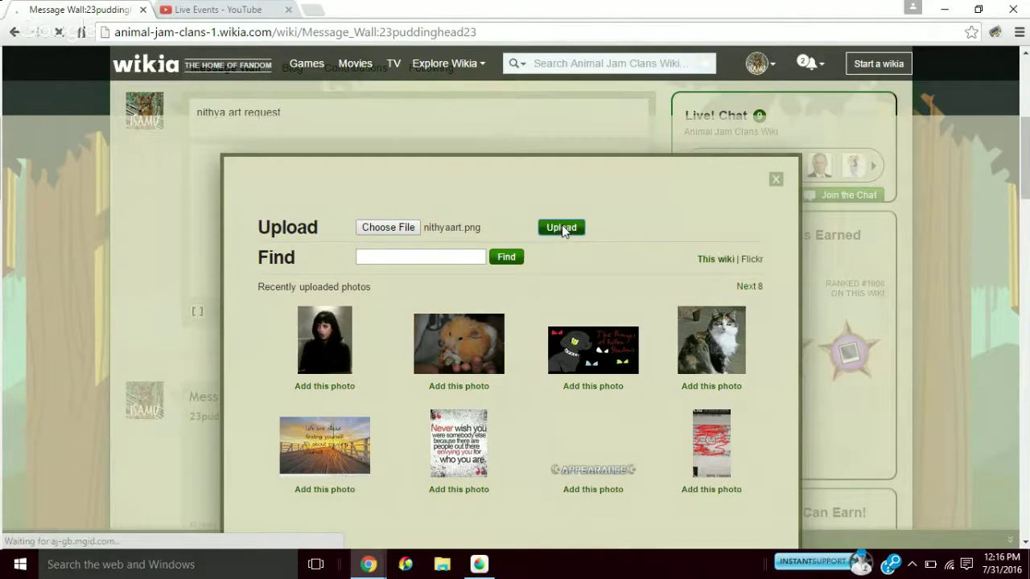
left_click(562, 228)
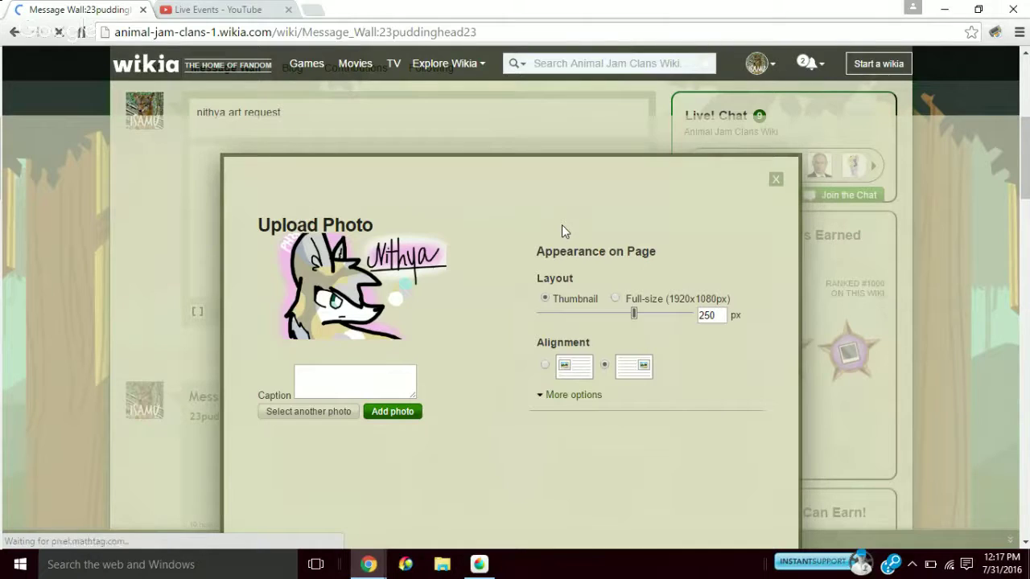
left_click(387, 414)
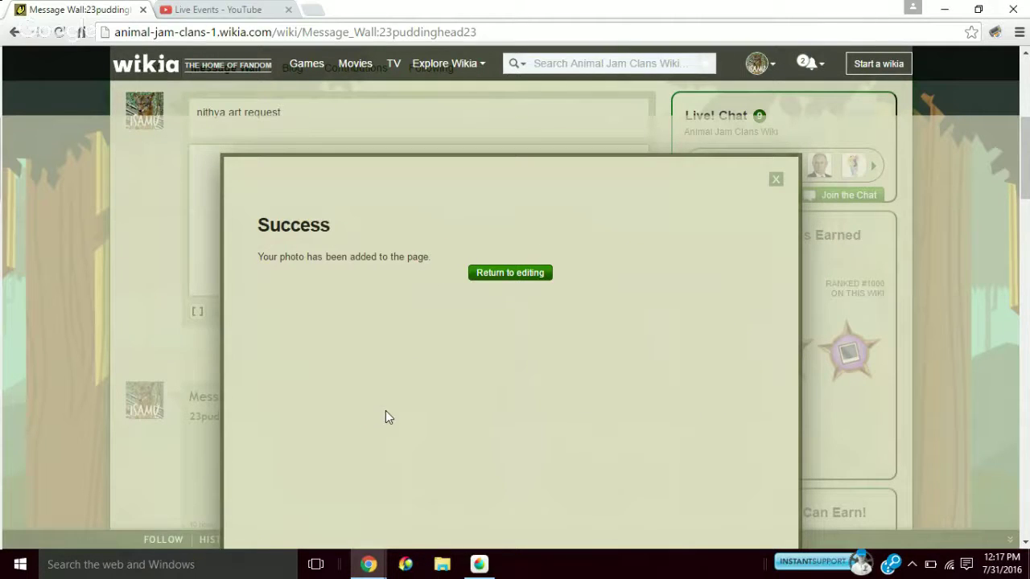
left_click(511, 271)
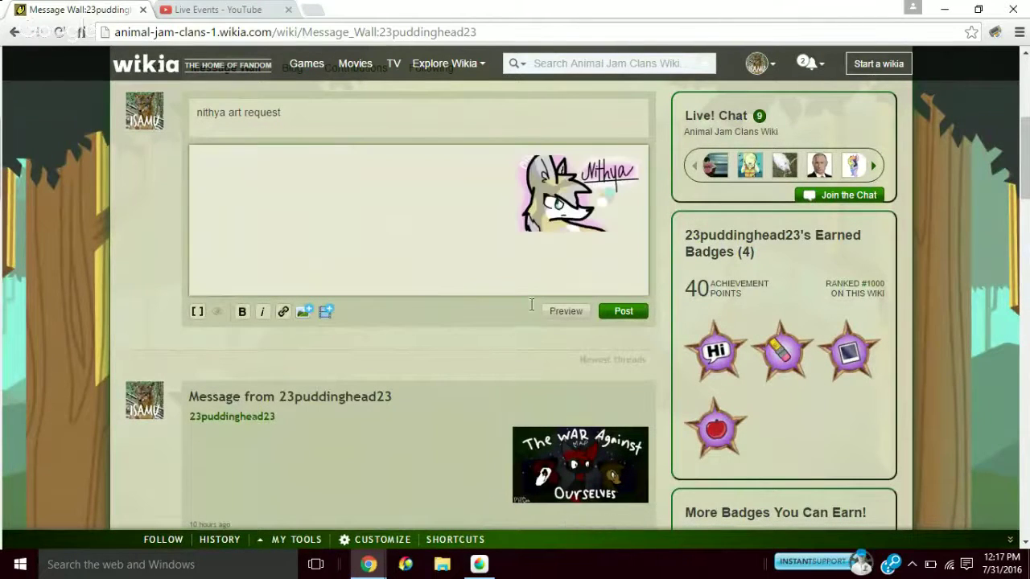
Write "nithya art request" as the message text and post the message to the wall
left_click(378, 235)
type("nithya art req")
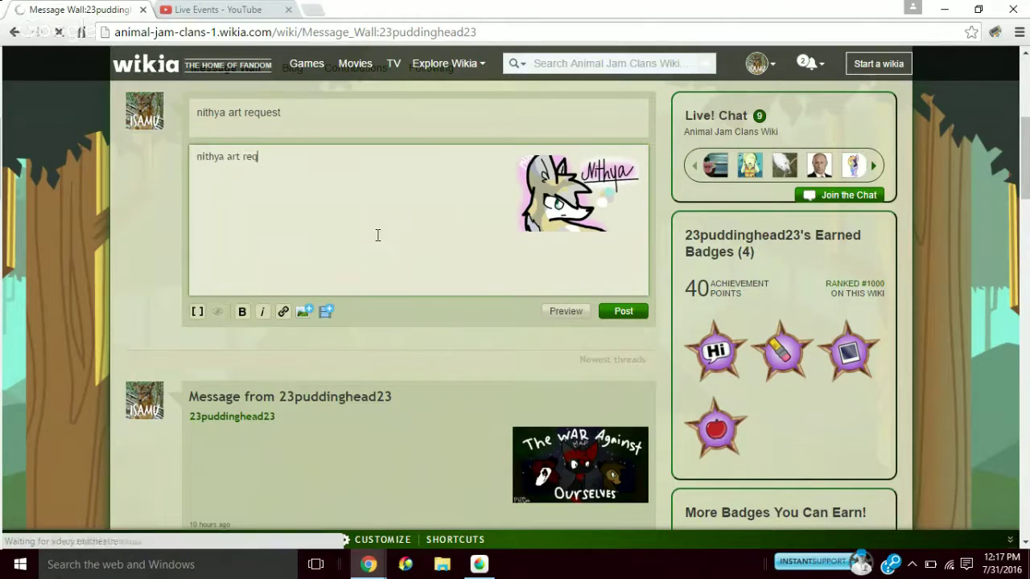
type("uest")
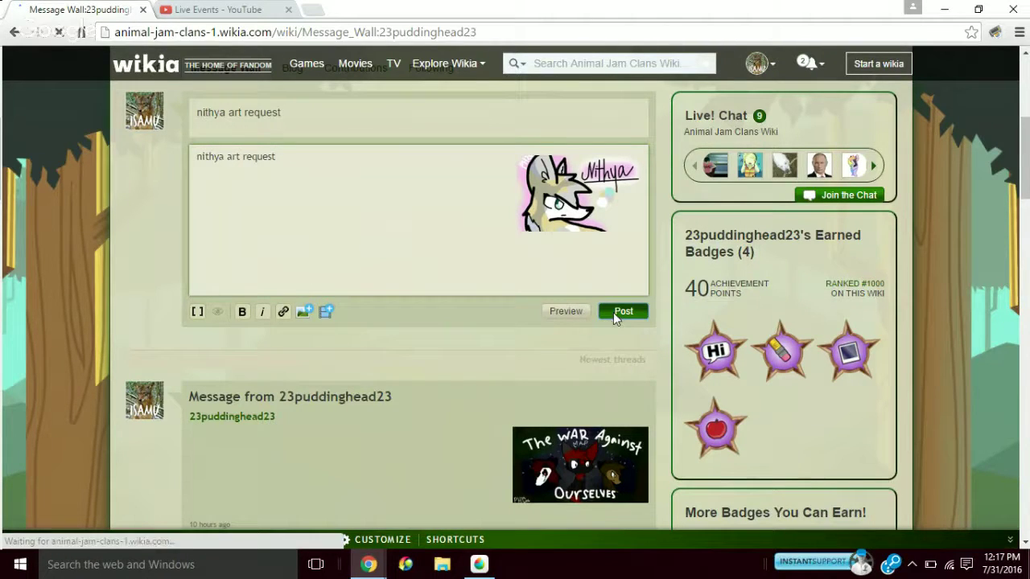
left_click(616, 312)
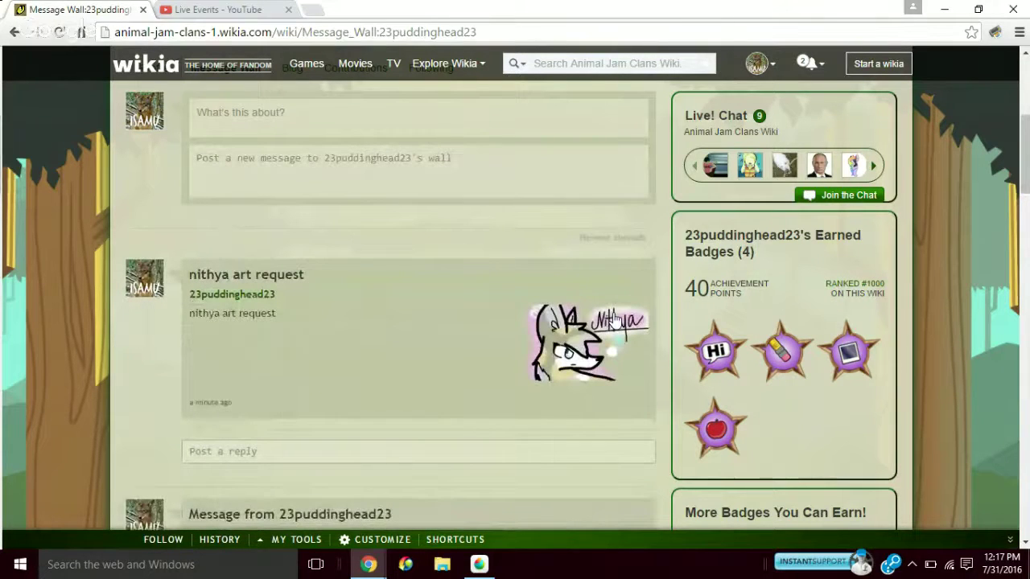
Open the artwork in the new wall post in its enlarged view
left_click(615, 318)
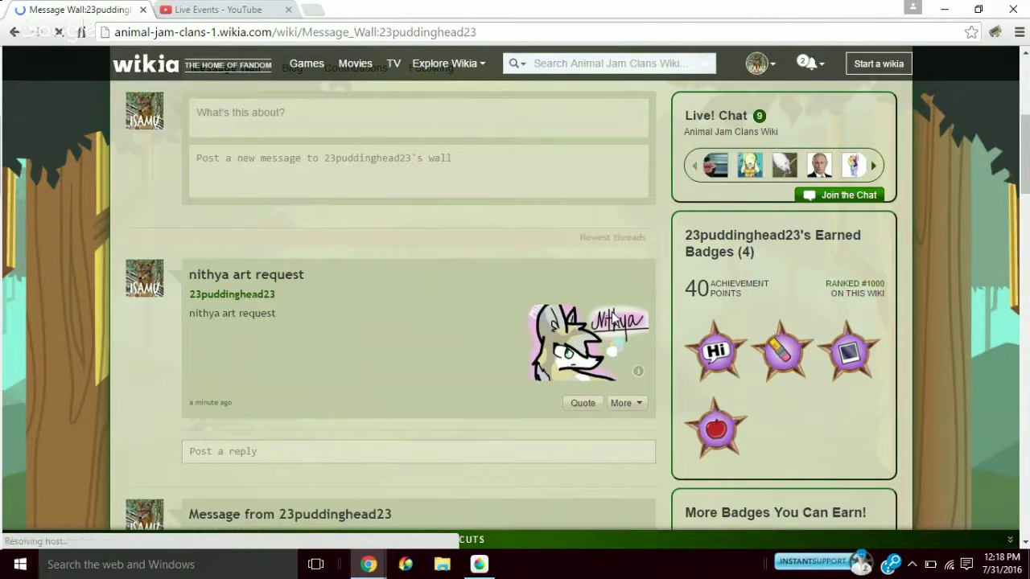
left_click(611, 315)
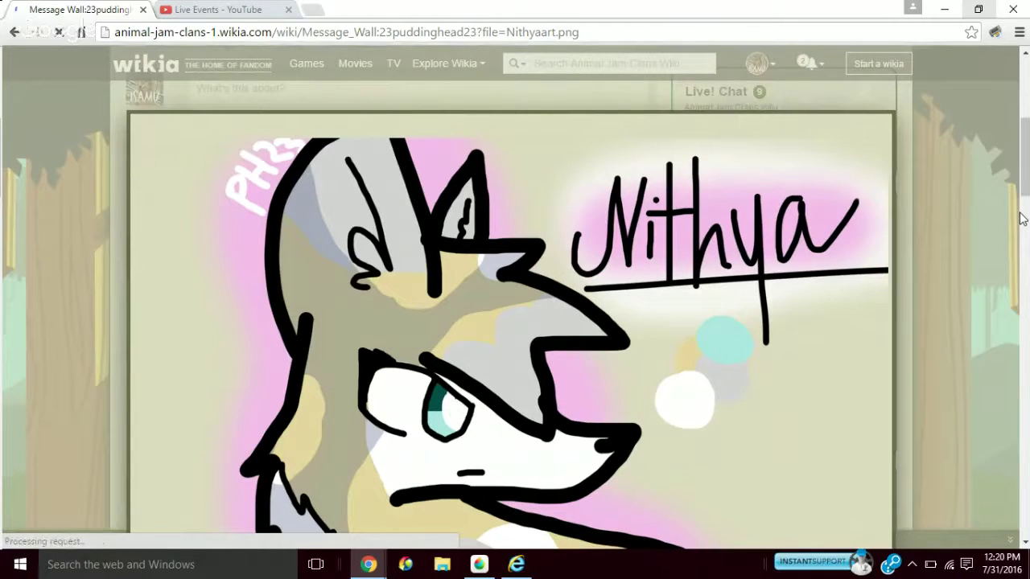
key("alt+space")
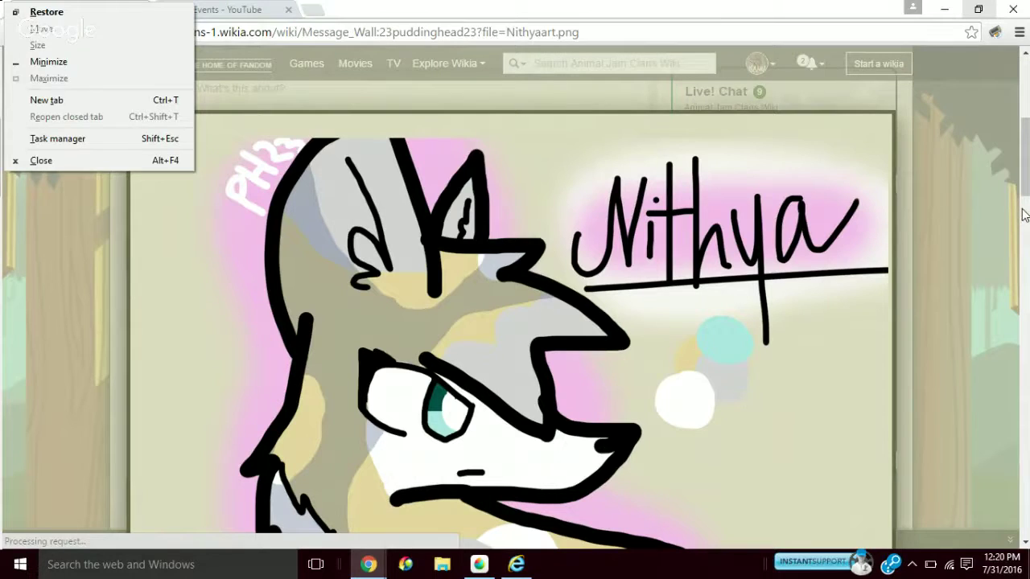
key("Escape")
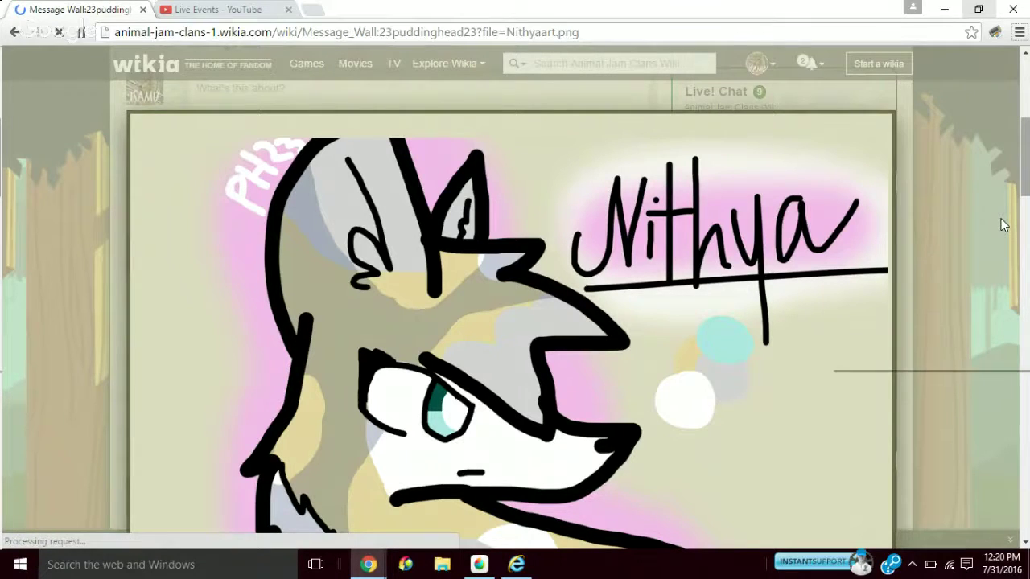
key("alt+f")
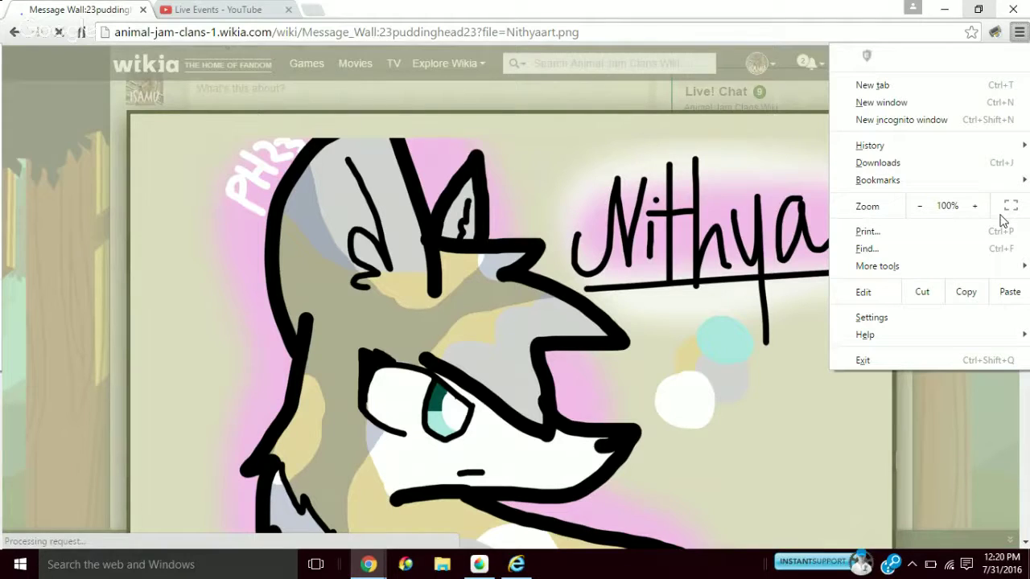
View the enlarged artwork in full screen and look through the wall page below it
left_click(1010, 207)
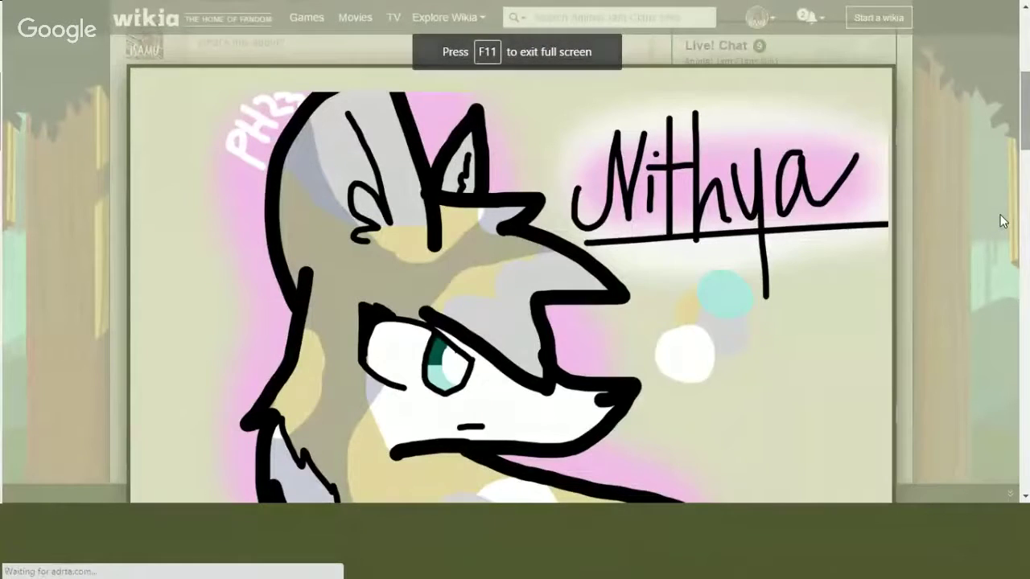
scroll(1001, 221, "down", 5)
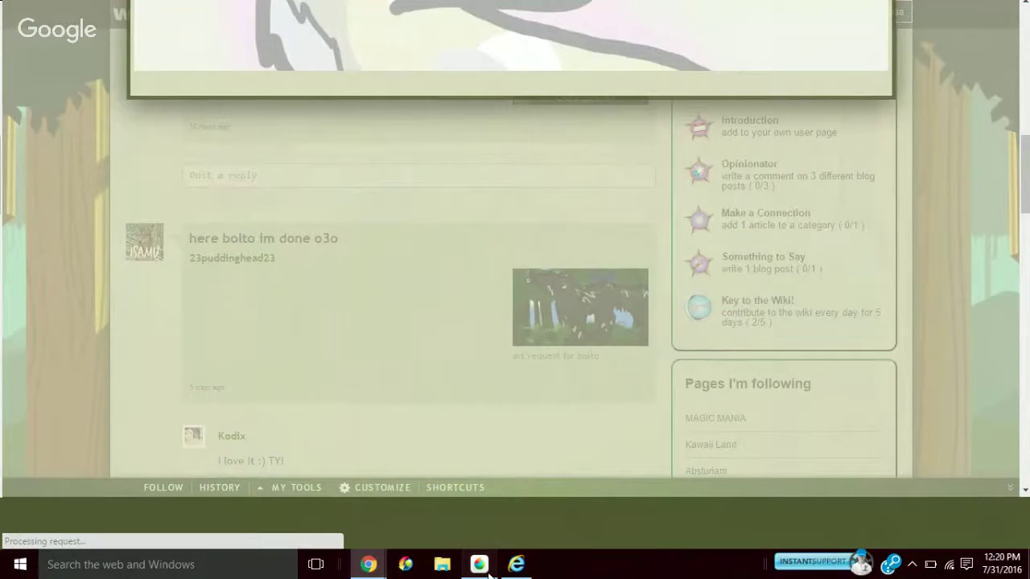
Switch to MediBang Paint Pro and create a new 1920 x 1080 px image at 350 dpi with a transparent background
left_click(489, 571)
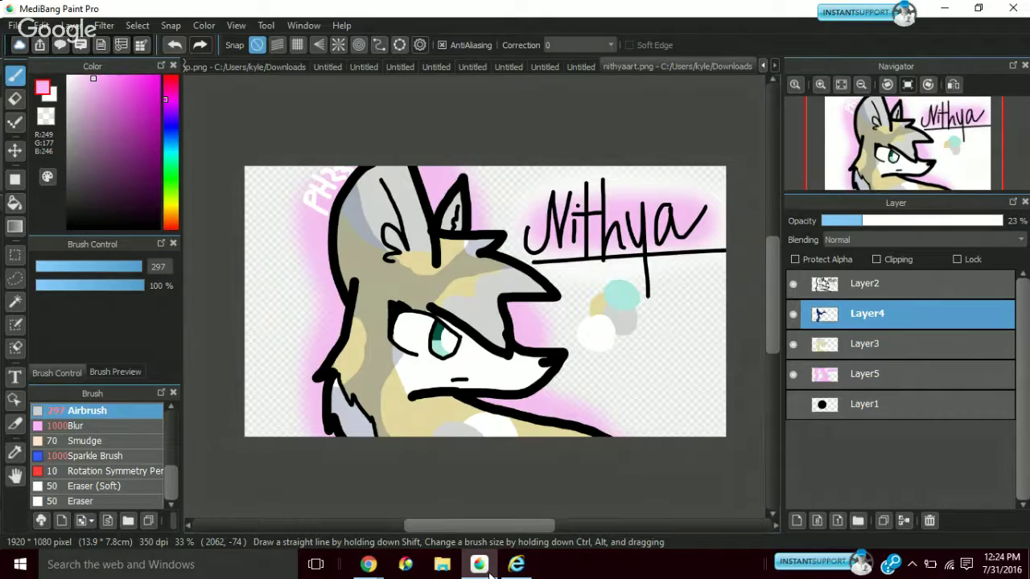
left_click(14, 25)
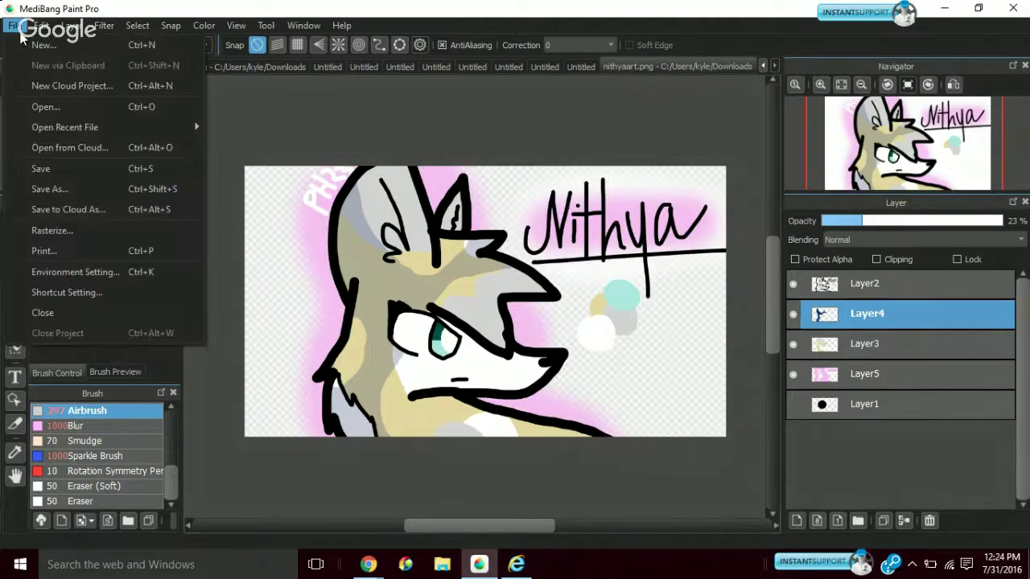
key("Escape")
left_click(38, 46)
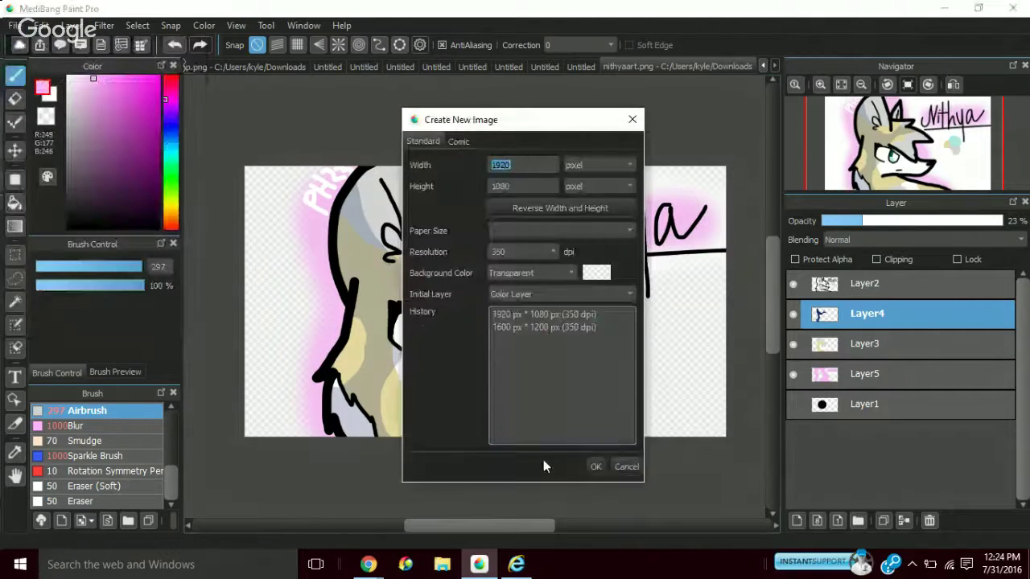
left_click(593, 467)
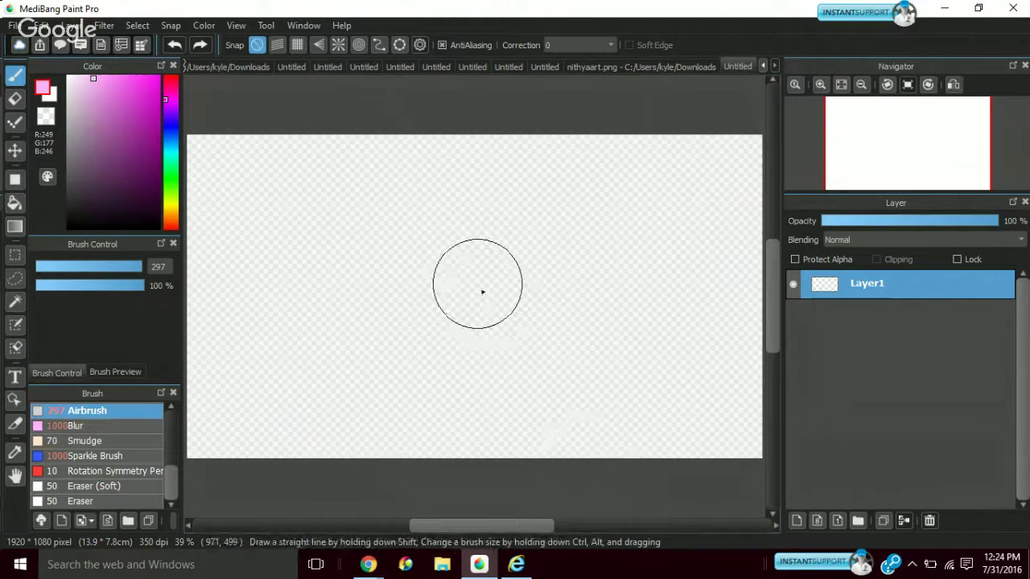
Stamp a light pink circle on the canvas with the Pen at size 612 and set its layer opacity to 49%
left_click(104, 89)
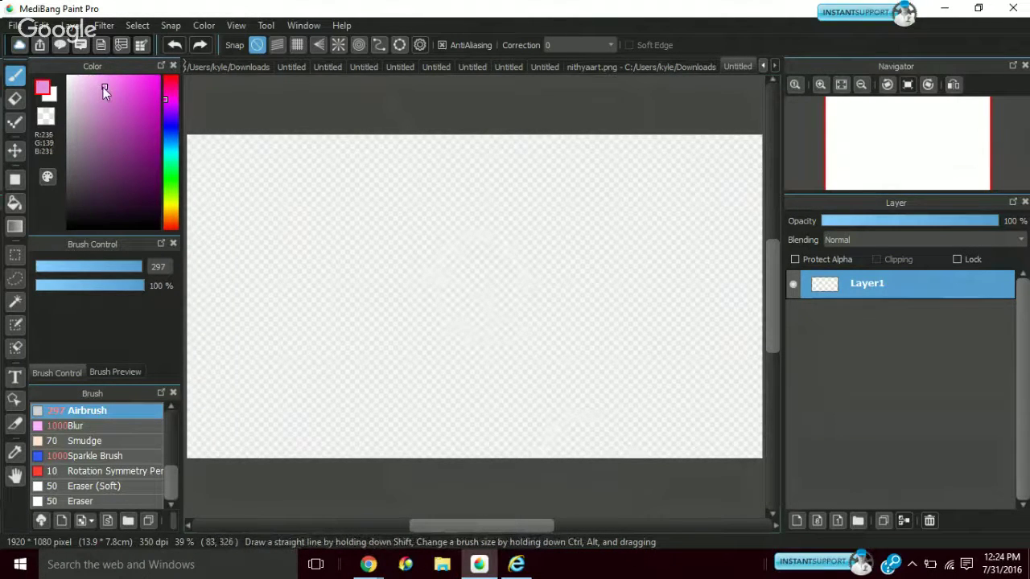
left_click(98, 114)
left_click(95, 82)
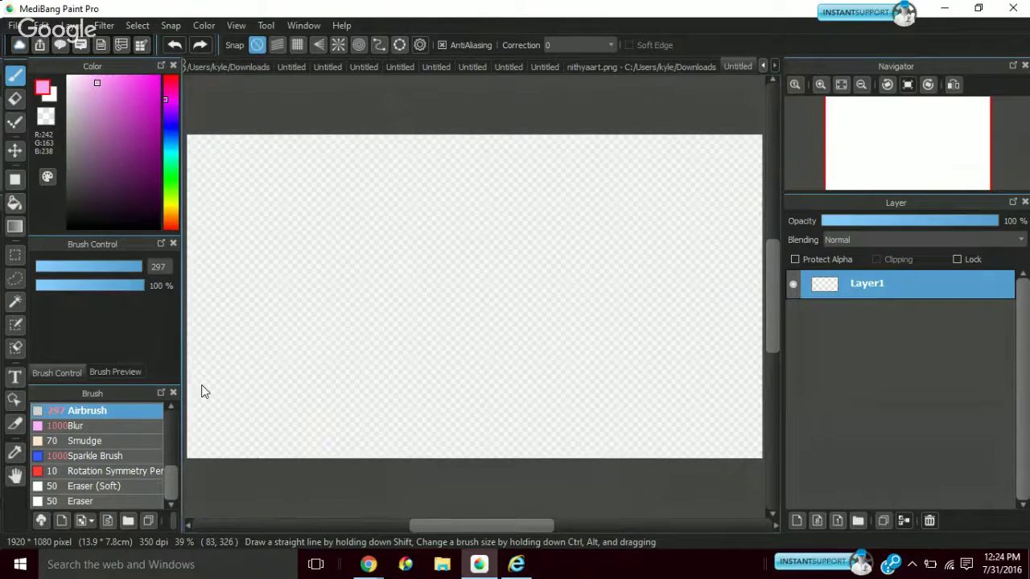
left_click(172, 440)
left_click_drag(172, 440, 170, 421)
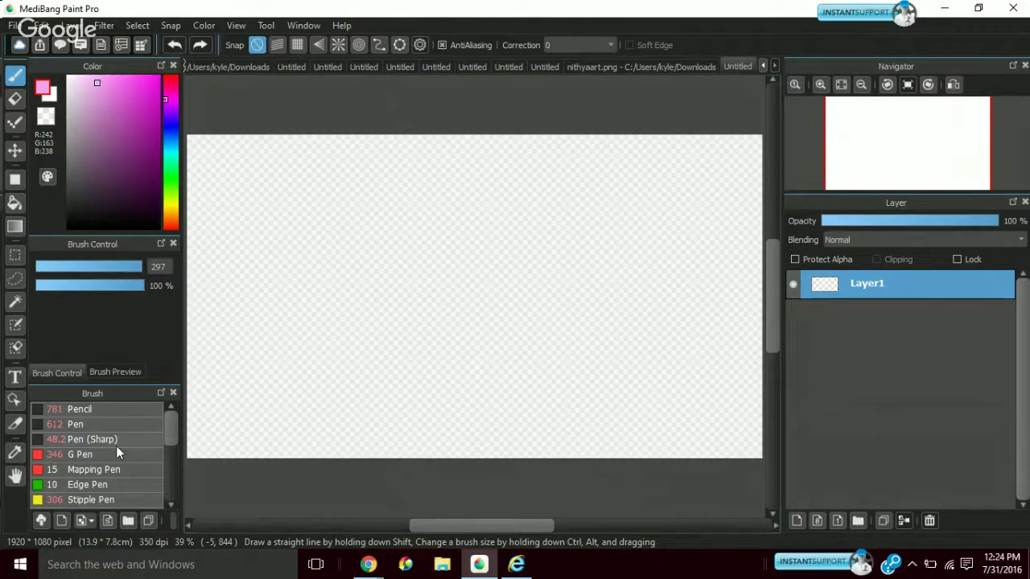
left_click(103, 421)
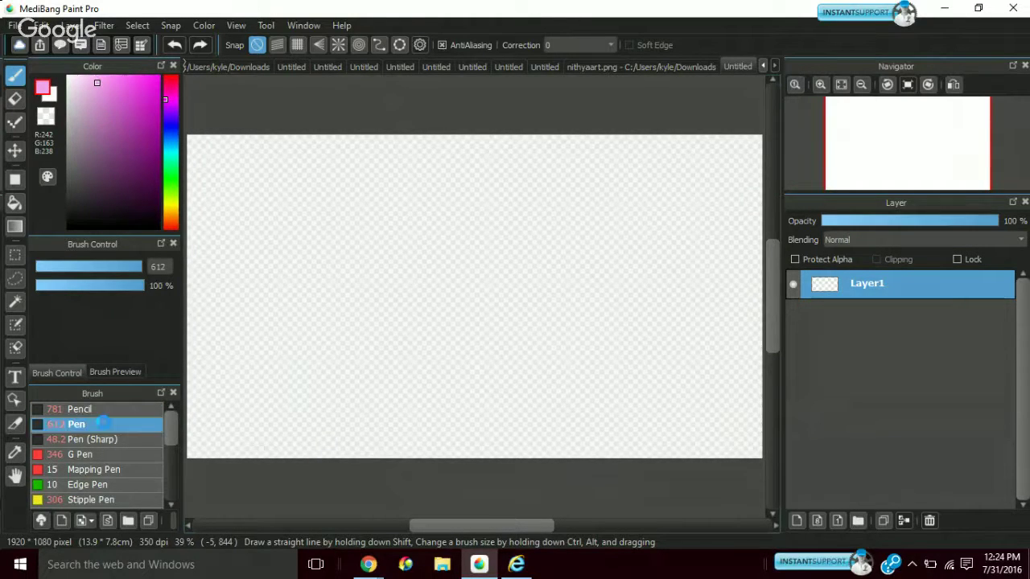
left_click(399, 277)
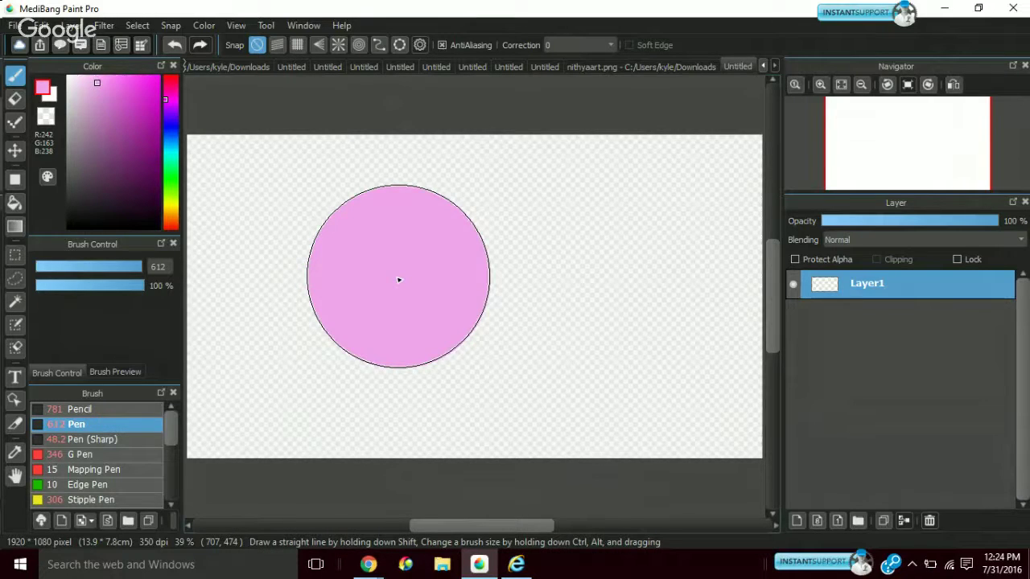
left_click(910, 221)
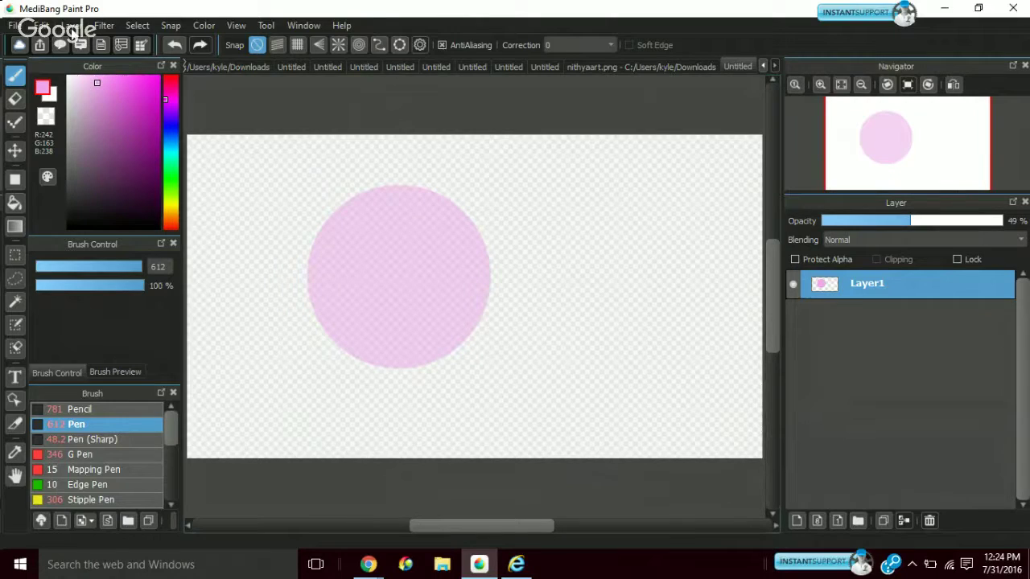
Add a new layer and try a black Pencil stroke at size 19 across the circle
left_click(72, 26)
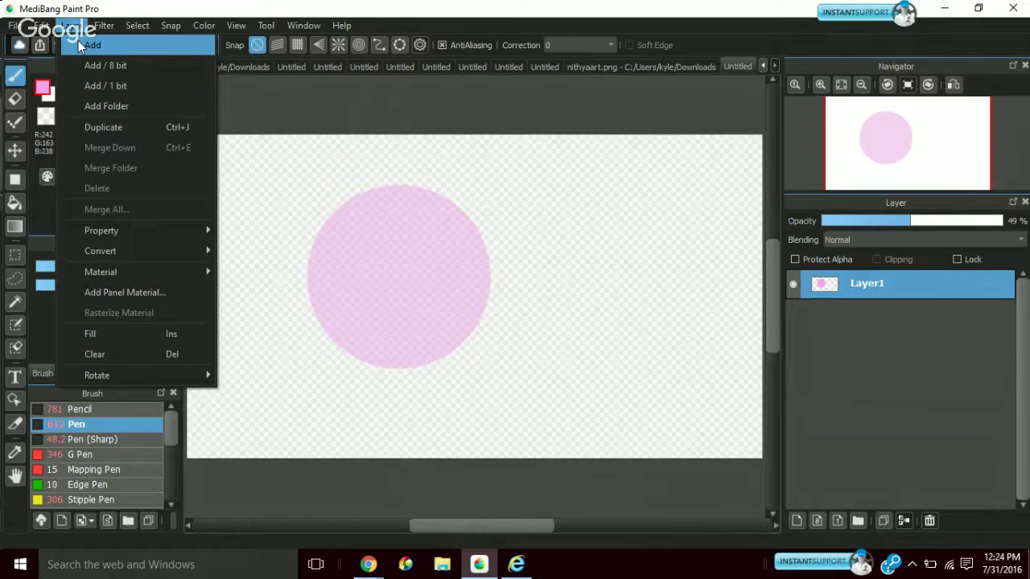
left_click(88, 45)
left_click(85, 409)
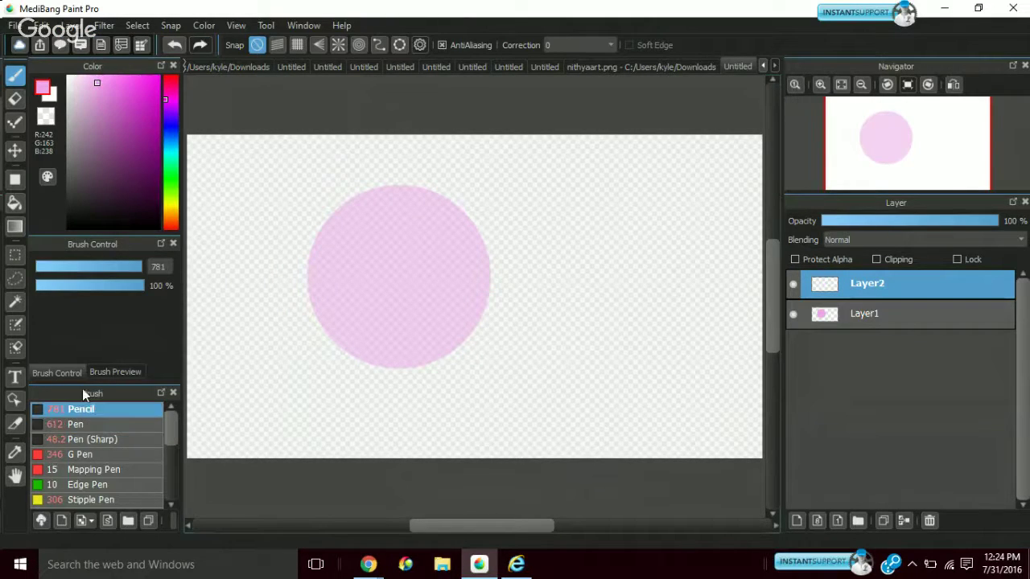
left_click(62, 270)
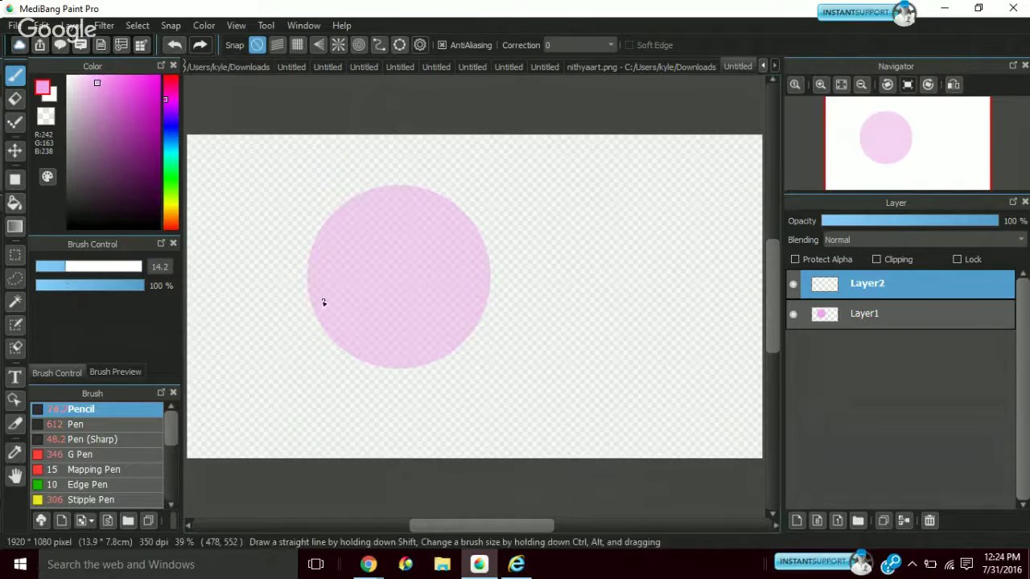
left_click(75, 266)
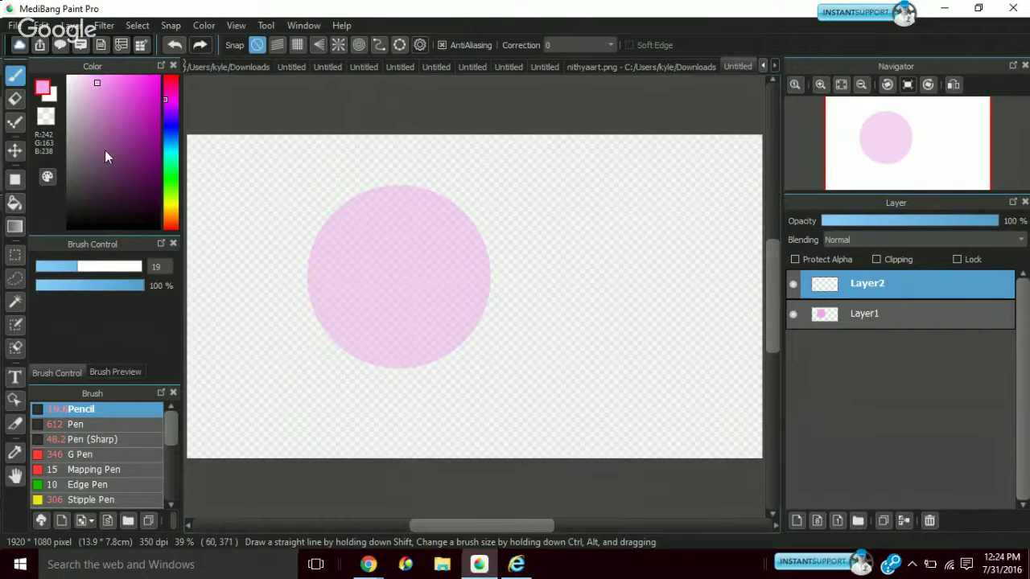
left_click(160, 220)
left_click_drag(162, 220, 161, 229)
mouse_move(326, 292)
left_mouse_down()
mouse_move(334, 133)
mouse_move(384, 158)
mouse_move(428, 265)
mouse_move(428, 276)
mouse_move(390, 276)
mouse_move(331, 222)
mouse_move(339, 206)
mouse_move(497, 148)
mouse_move(343, 423)
mouse_move(552, 318)
left_mouse_up()
left_click(166, 45)
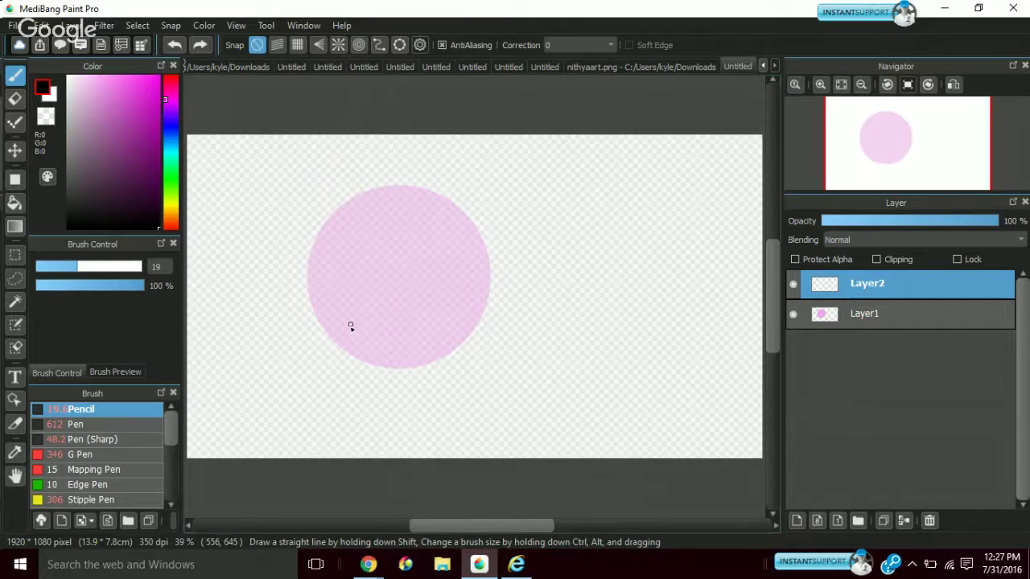
Sketch a curved muzzle line, an angular eye and a small mark below the muzzle line in black over the circle
left_click_drag(346, 333, 401, 323)
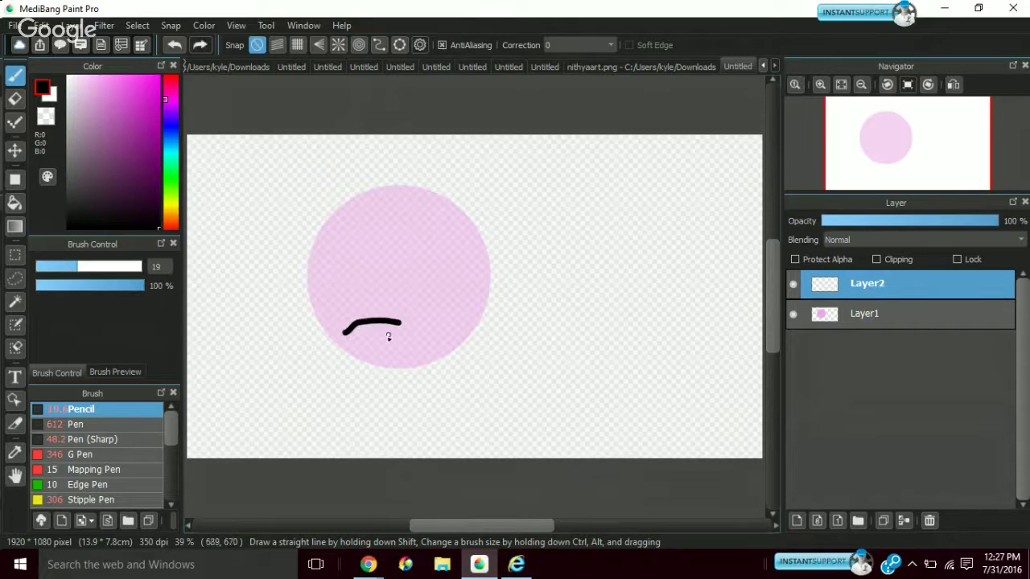
mouse_move(415, 277)
left_mouse_down()
mouse_move(479, 243)
mouse_move(477, 288)
mouse_move(450, 304)
left_mouse_up()
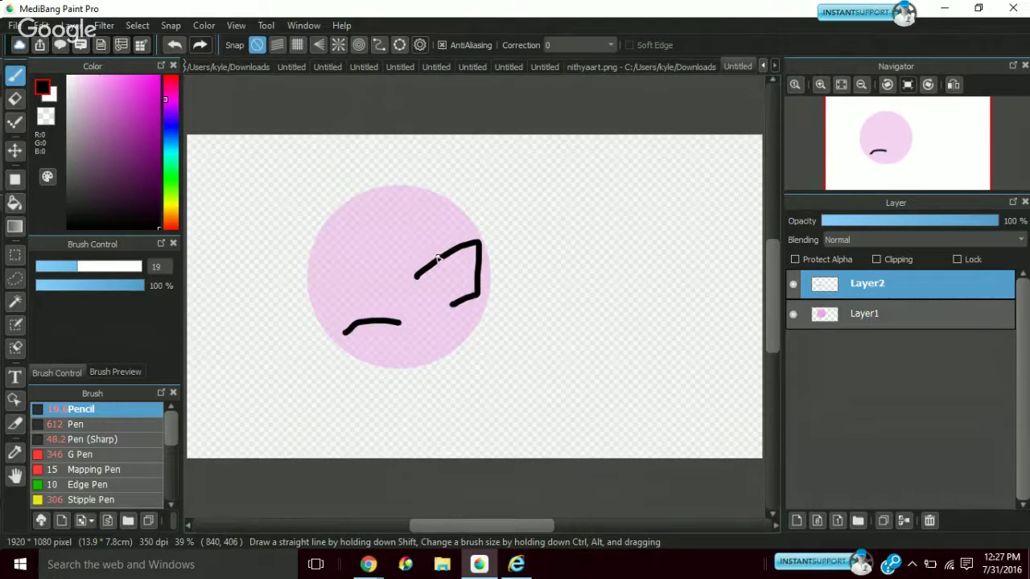
mouse_move(440, 260)
left_mouse_down()
mouse_move(440, 288)
mouse_move(477, 282)
left_mouse_up()
mouse_move(372, 341)
left_mouse_down()
mouse_move(383, 338)
mouse_move(370, 342)
left_mouse_up()
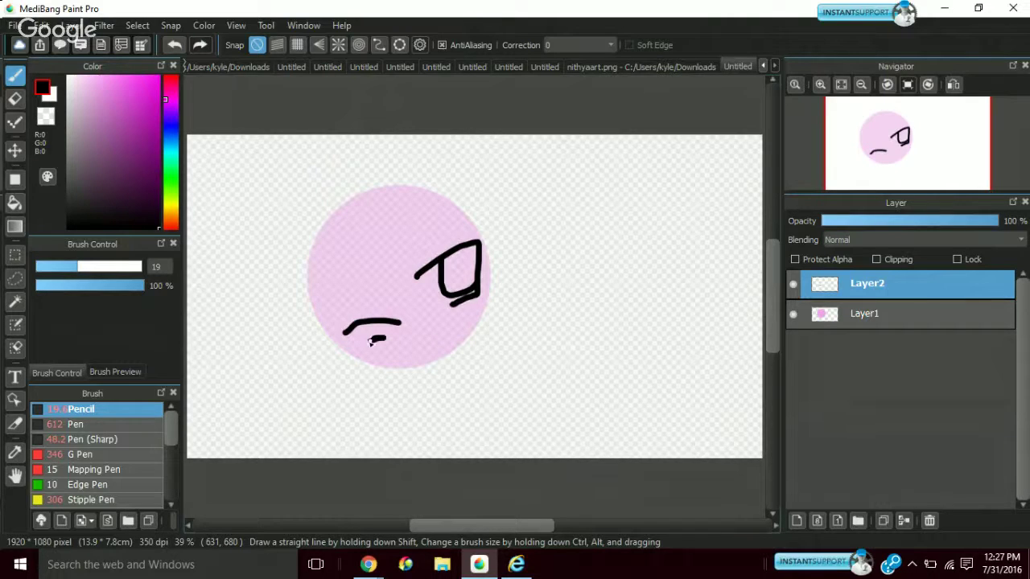
Undo the black face sketch strokes and the added layer
left_click(175, 46)
left_click(175, 46)
left_click(175, 46)
left_click(175, 46)
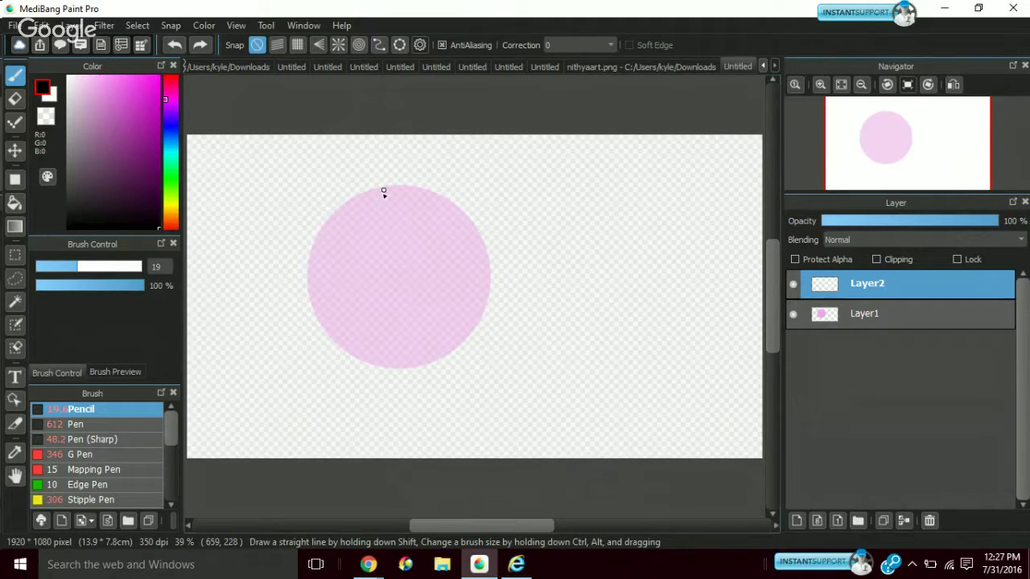
key("ctrl+z")
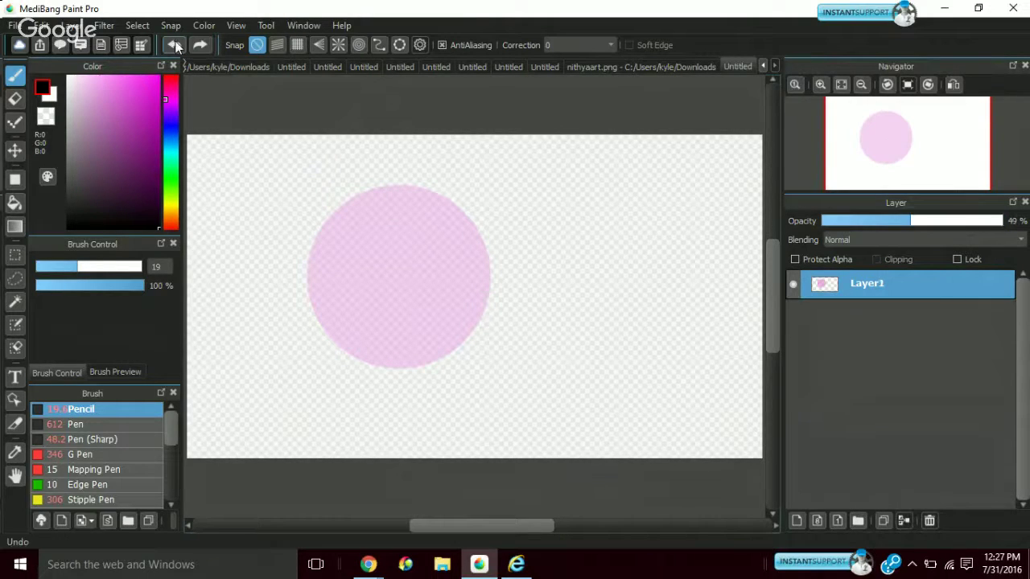
Undo the opacity change and the pink circle, and choose the Pen with bright magenta (RGB 255, 0, 245)
left_click(111, 426)
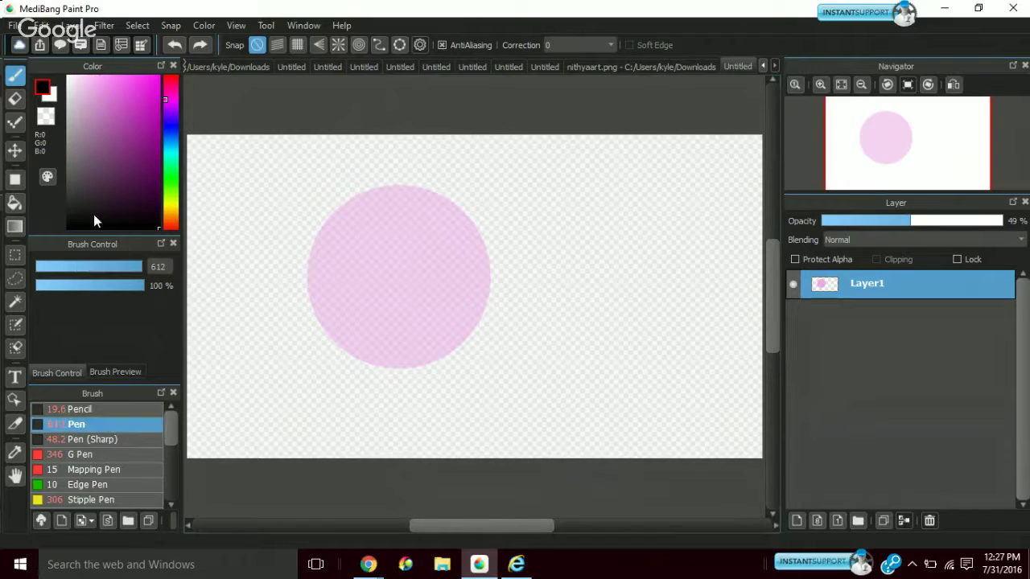
left_click(173, 46)
left_click(123, 107)
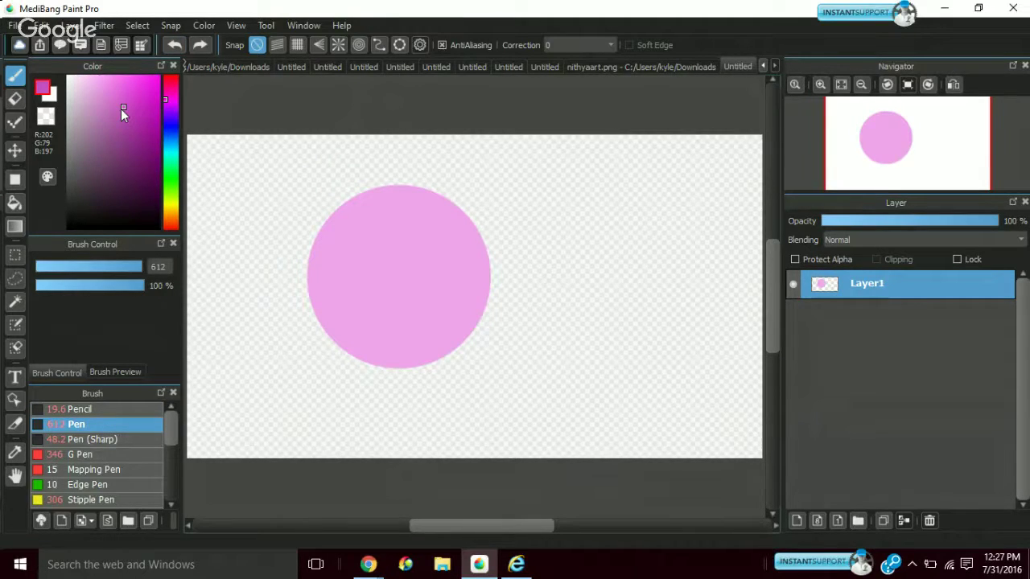
left_click_drag(120, 108, 173, 46)
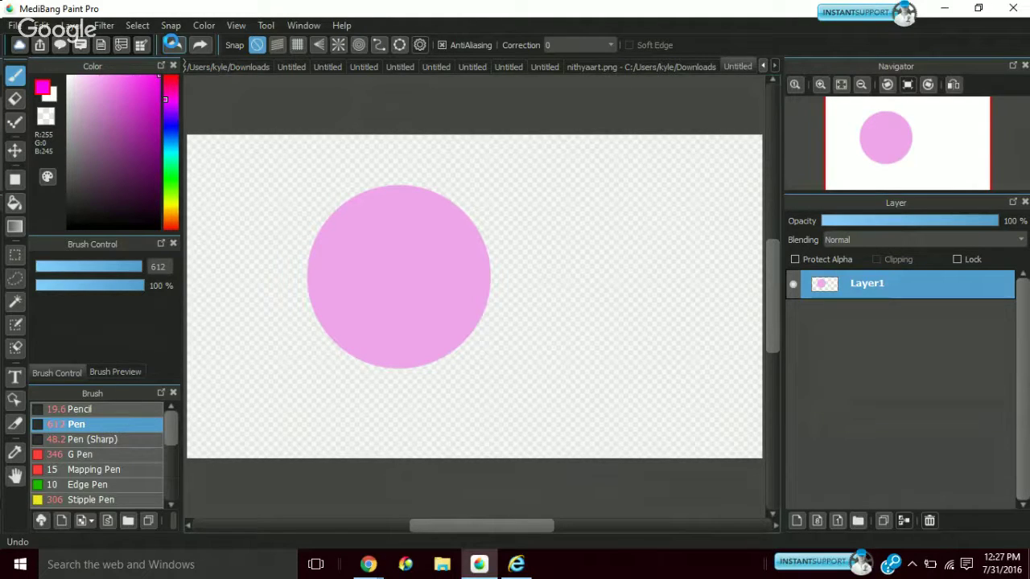
left_click(173, 45)
Stamp a magenta circle in the middle of the canvas with the Pen at size 1000 and set the layer opacity to 24%
left_click_drag(460, 271, 234, 276)
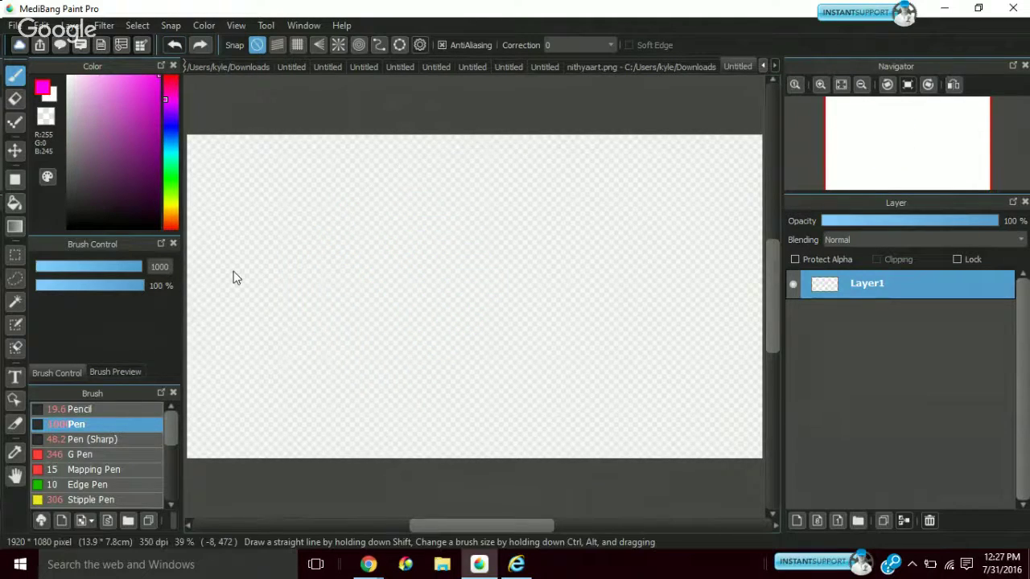
left_click(239, 273)
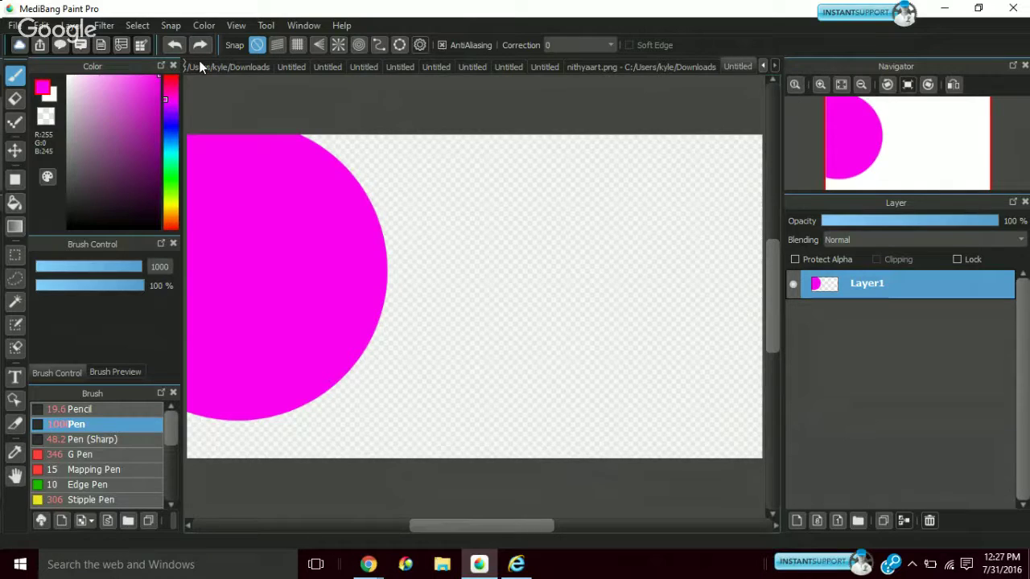
key("ctrl+z")
left_click(473, 295)
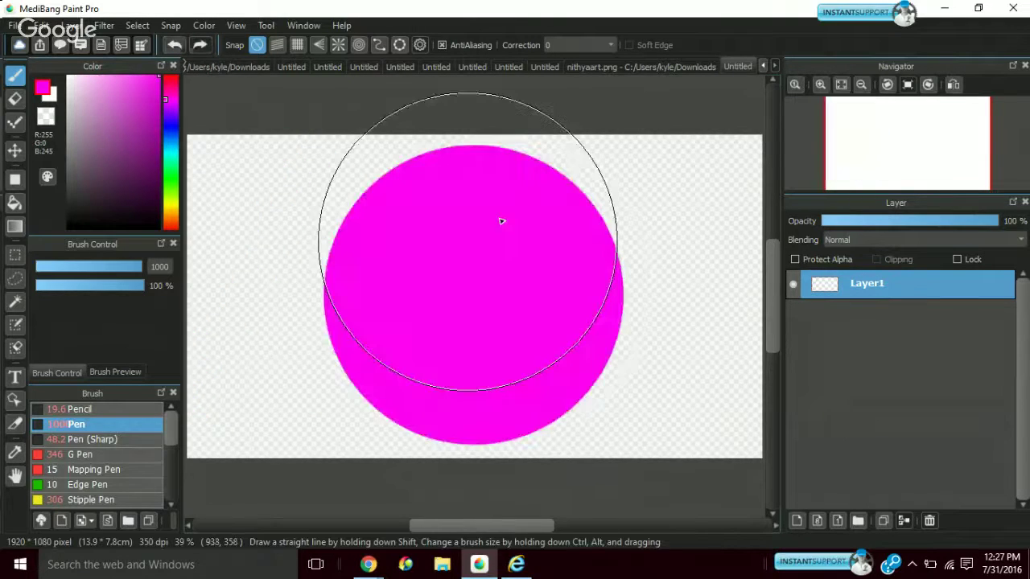
left_click(862, 223)
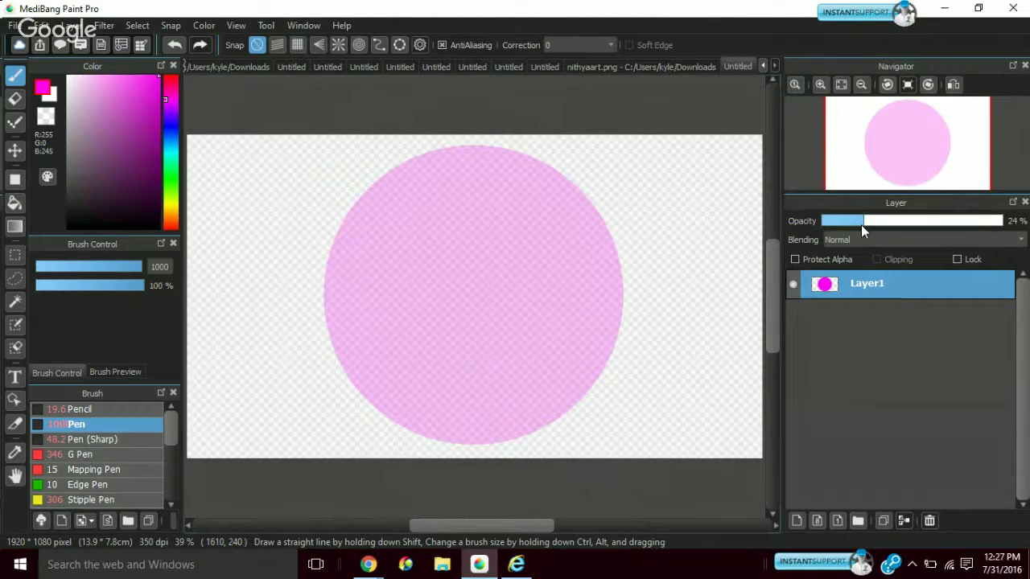
Add a layer above the circle and set up the Pencil at size 29 in blue (RGB 0, 61, 255)
left_click(71, 25)
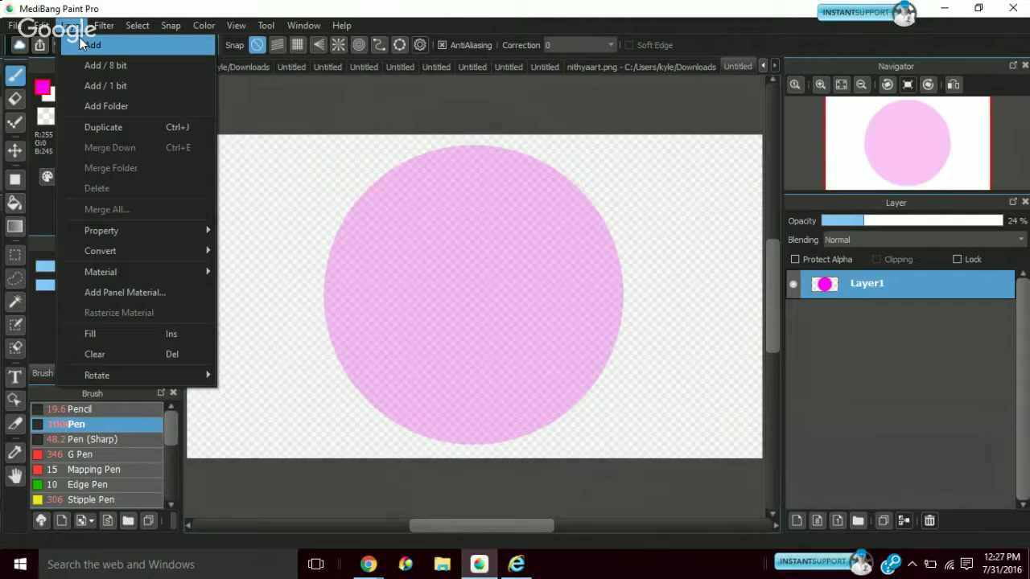
left_click(89, 45)
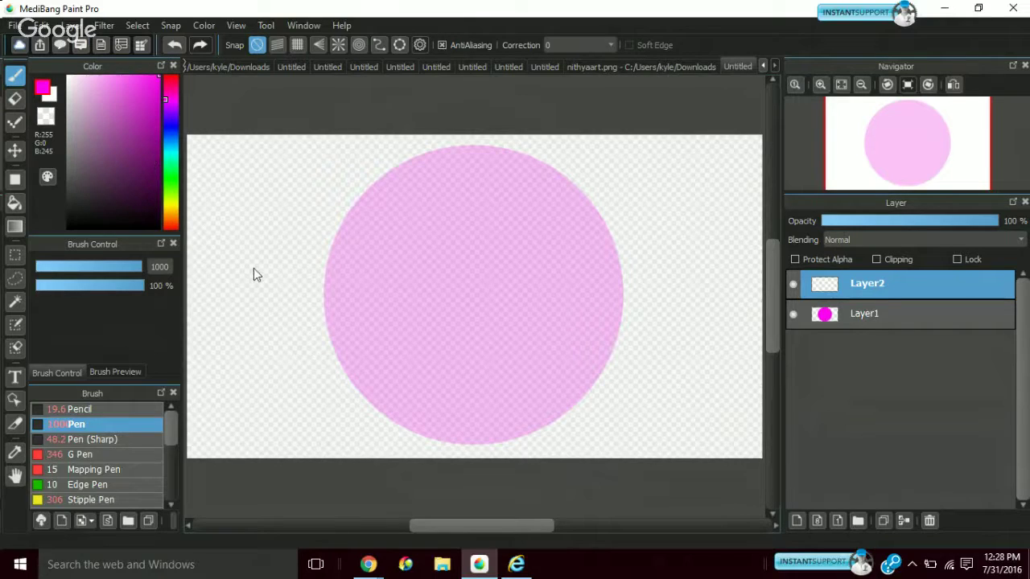
scroll(102, 128, "down", 3)
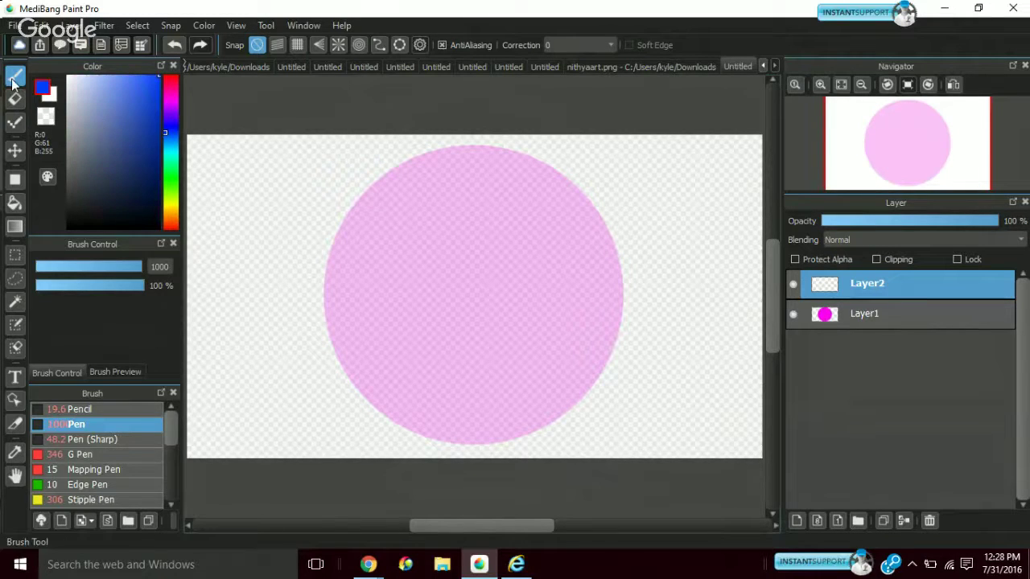
left_click(104, 410)
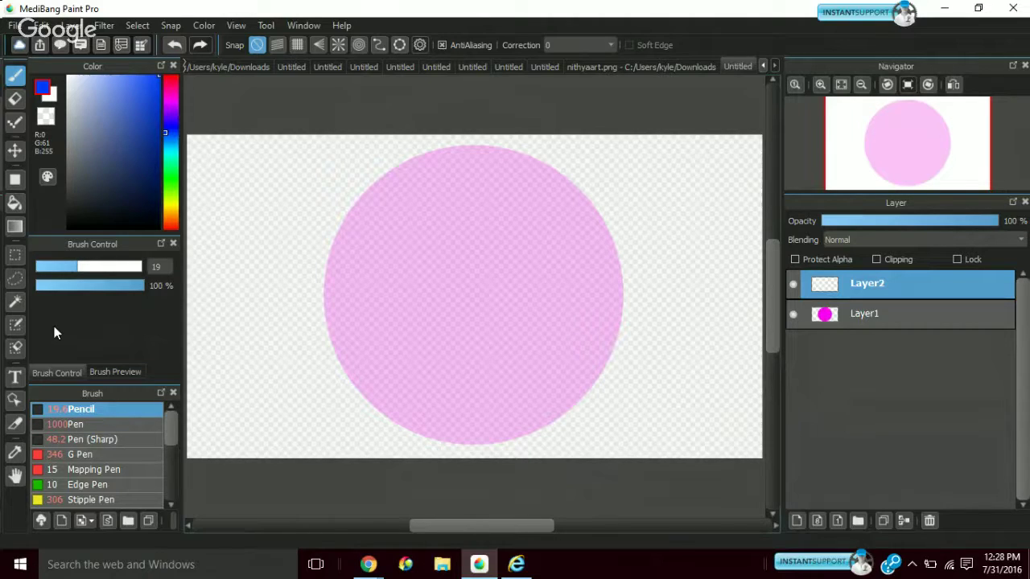
left_click_drag(80, 267, 94, 266)
left_click_drag(418, 190, 346, 129)
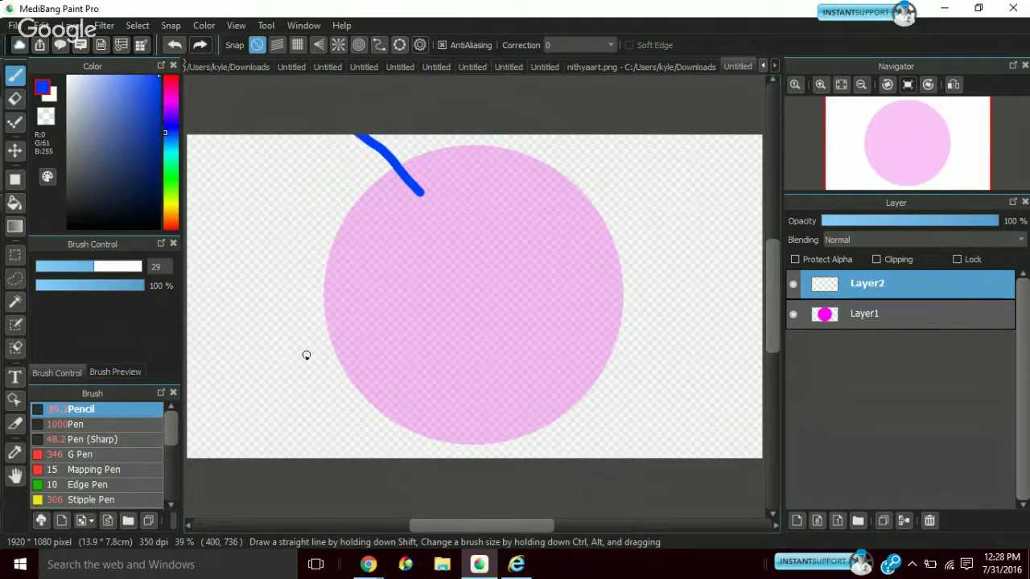
left_click_drag(322, 361, 288, 111)
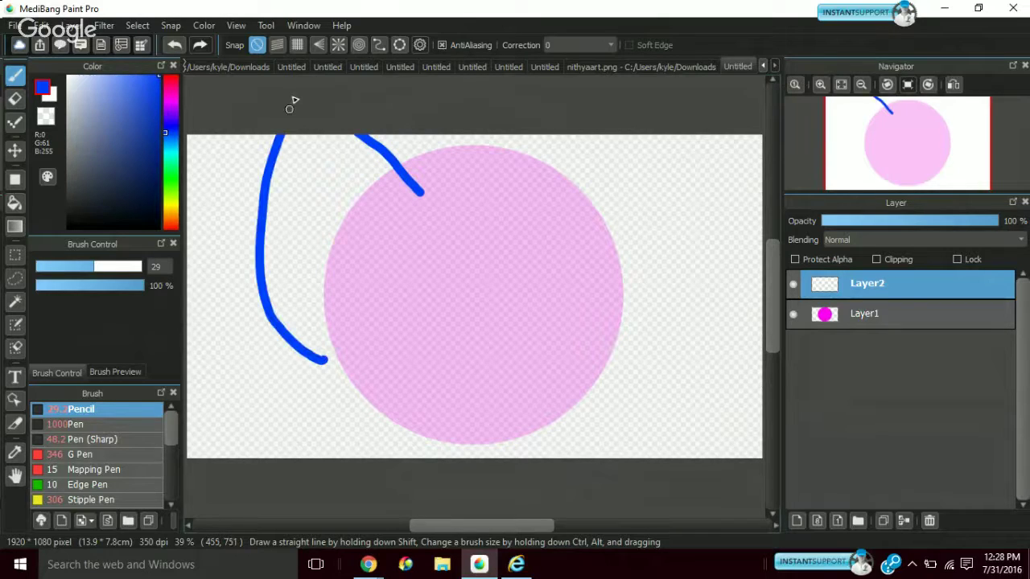
left_click(175, 45)
left_click(174, 45)
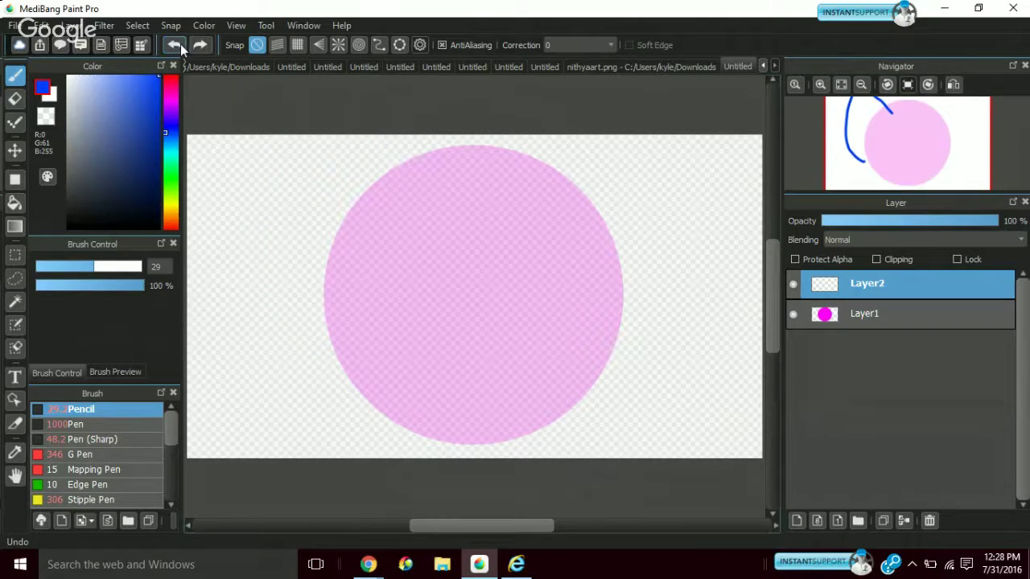
Draw a vertical blue line down through the circle's centre with Crisscross Snap, and turn snapping off
left_click(300, 49)
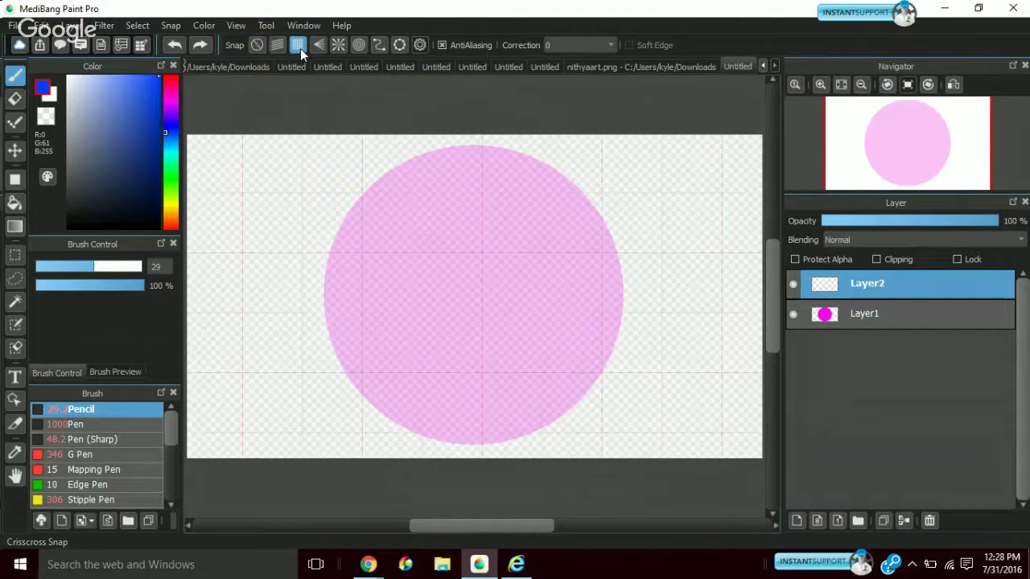
left_click_drag(473, 135, 484, 513)
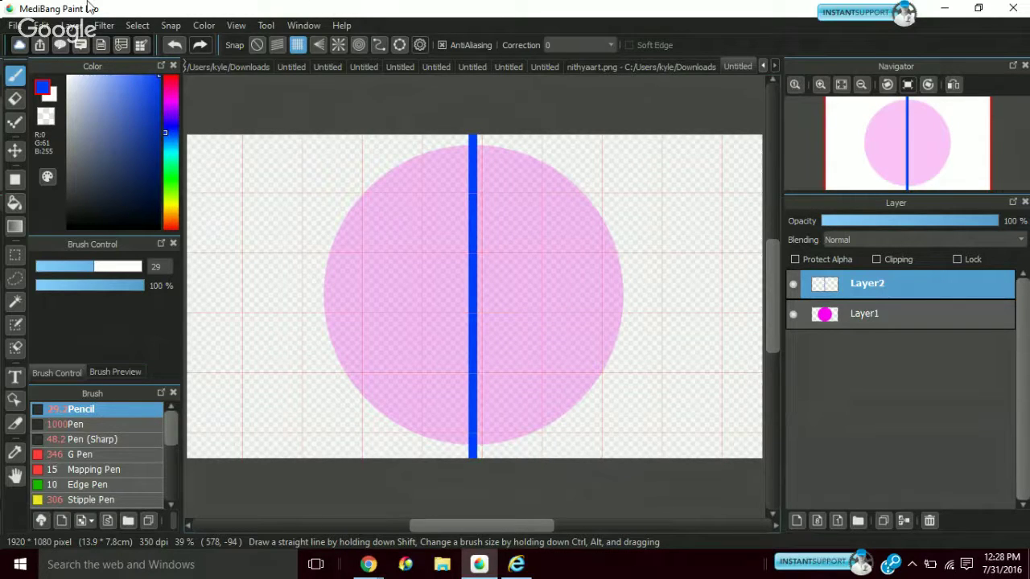
left_click(255, 46)
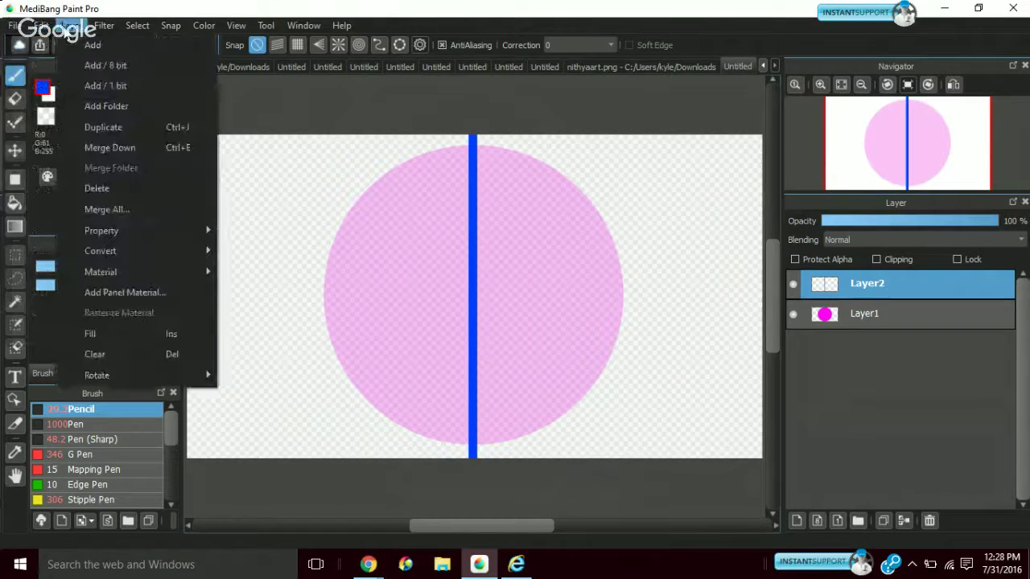
Add another layer on top and switch the drawing color to pure red (RGB 255, 0, 0)
left_click(69, 25)
left_click(69, 45)
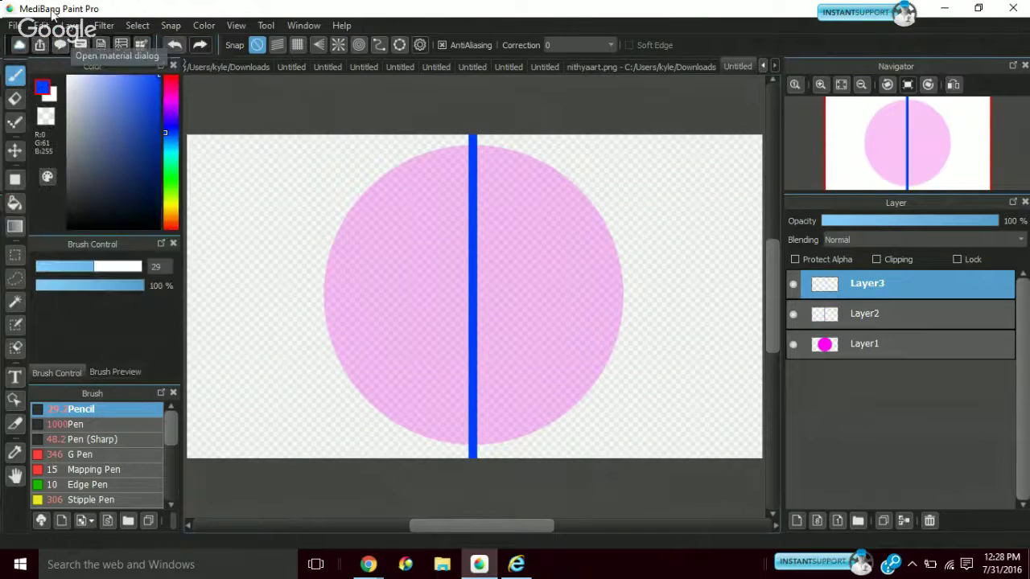
left_click(169, 85)
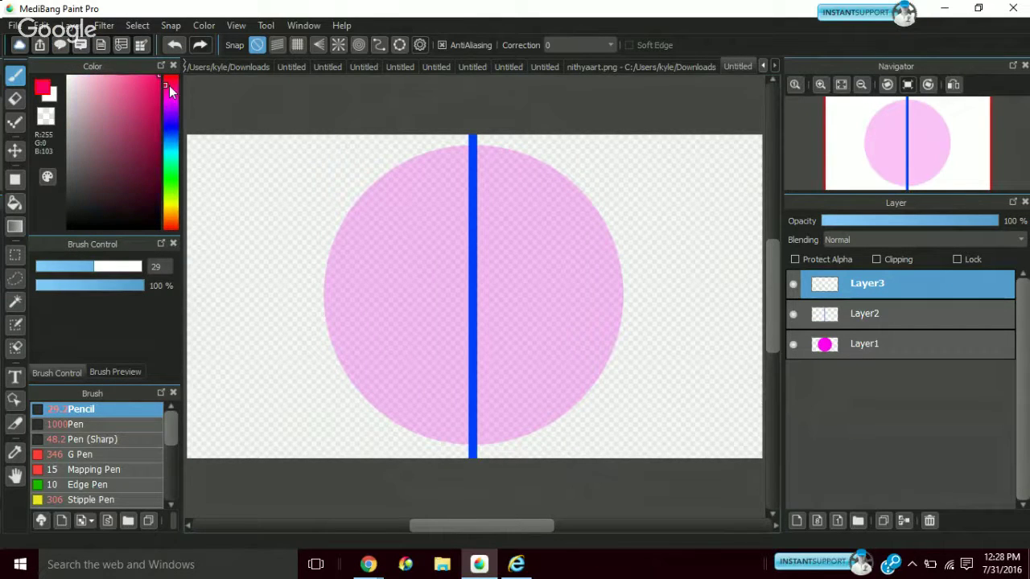
left_click_drag(169, 86, 169, 74)
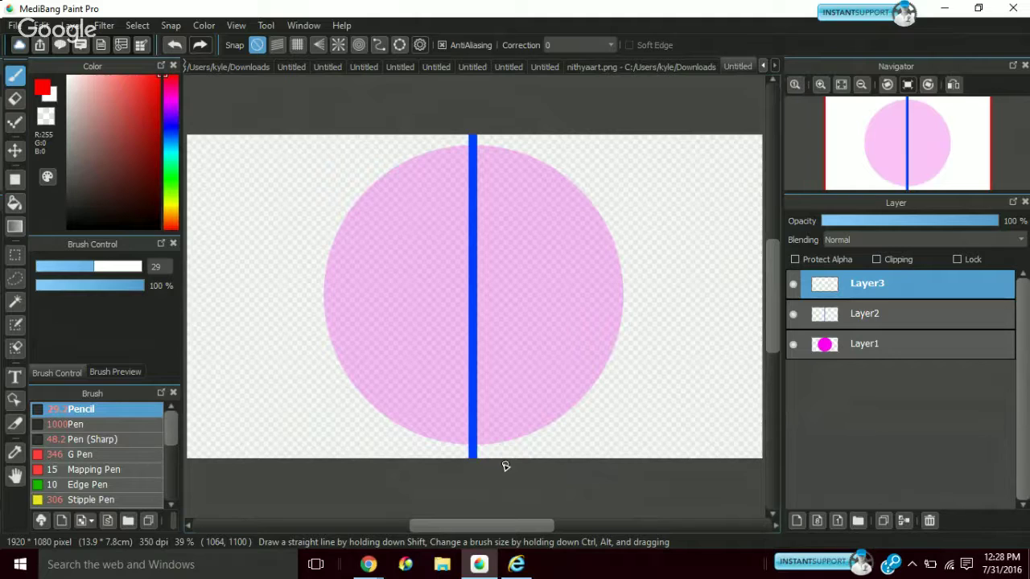
mouse_move(423, 440)
left_mouse_down()
mouse_move(278, 319)
mouse_move(323, 300)
mouse_move(300, 134)
left_mouse_up()
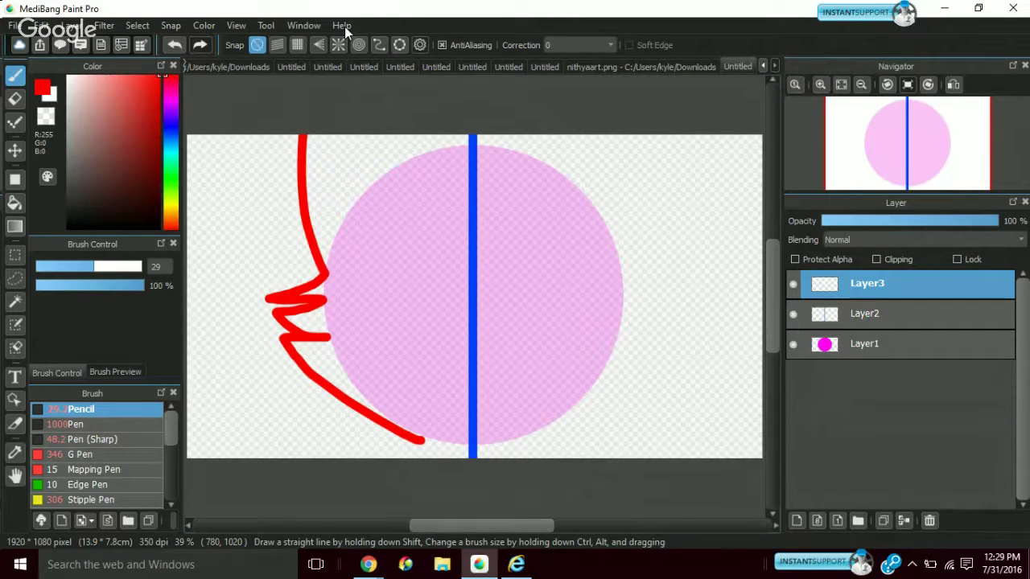
left_click(176, 46)
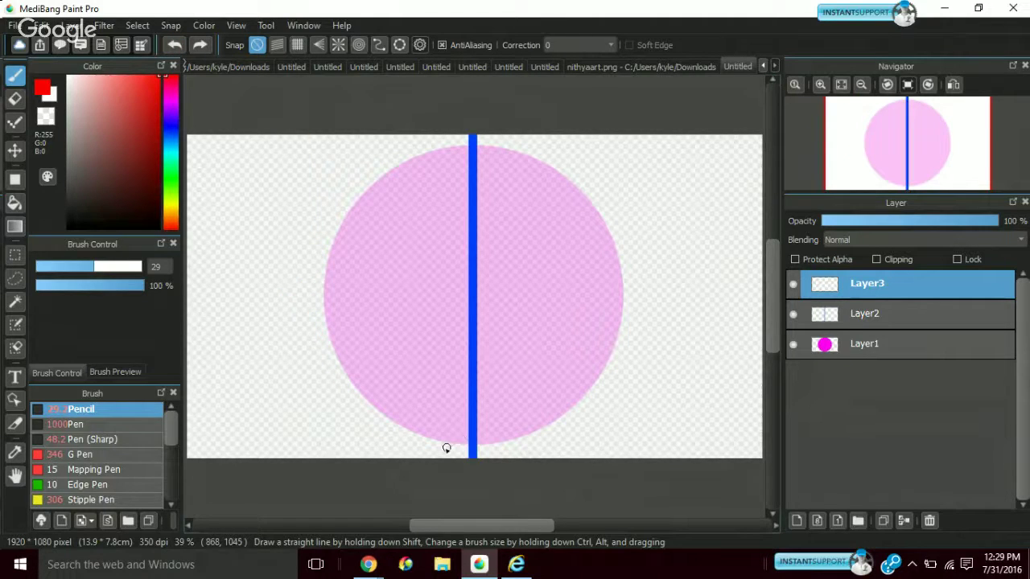
mouse_move(448, 448)
left_mouse_down()
mouse_move(328, 440)
mouse_move(333, 410)
mouse_move(264, 443)
mouse_move(282, 381)
mouse_move(271, 391)
mouse_move(314, 311)
mouse_move(255, 193)
mouse_move(424, 185)
left_mouse_up()
mouse_move(474, 147)
left_mouse_down()
mouse_move(528, 153)
mouse_move(496, 187)
mouse_move(478, 314)
mouse_move(442, 248)
mouse_move(351, 299)
left_mouse_up()
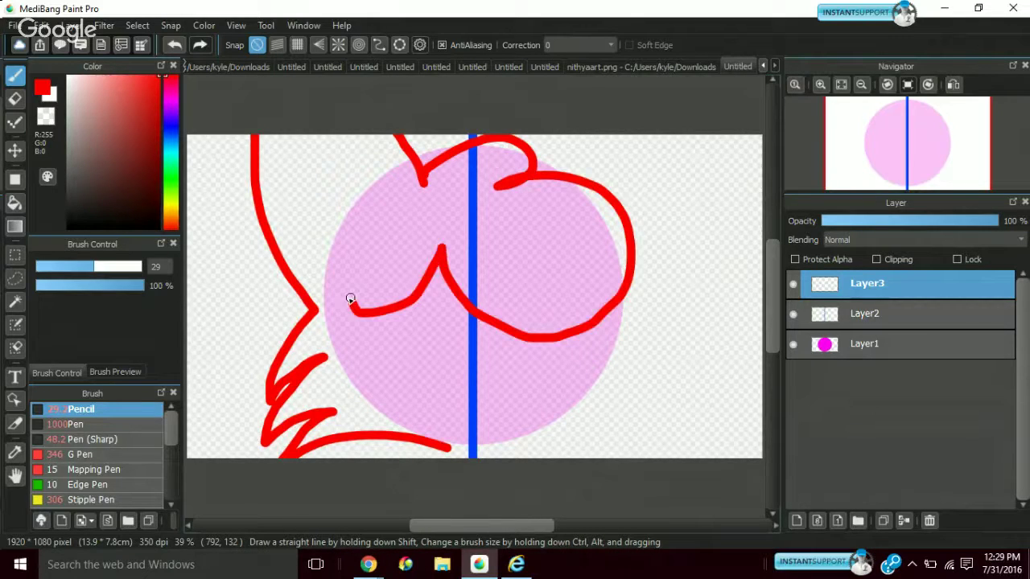
left_click(171, 48)
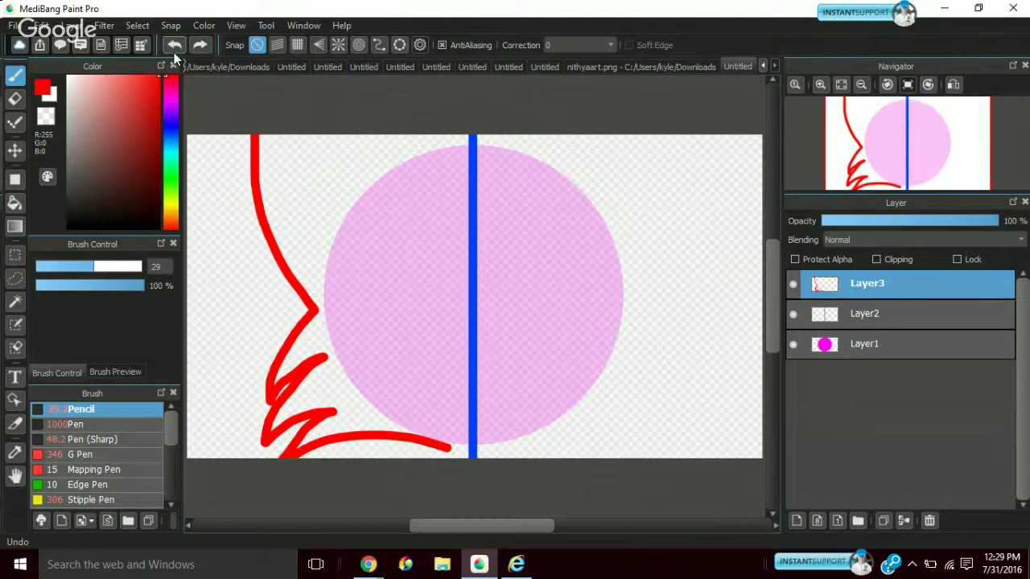
left_click(174, 52)
left_click(198, 49)
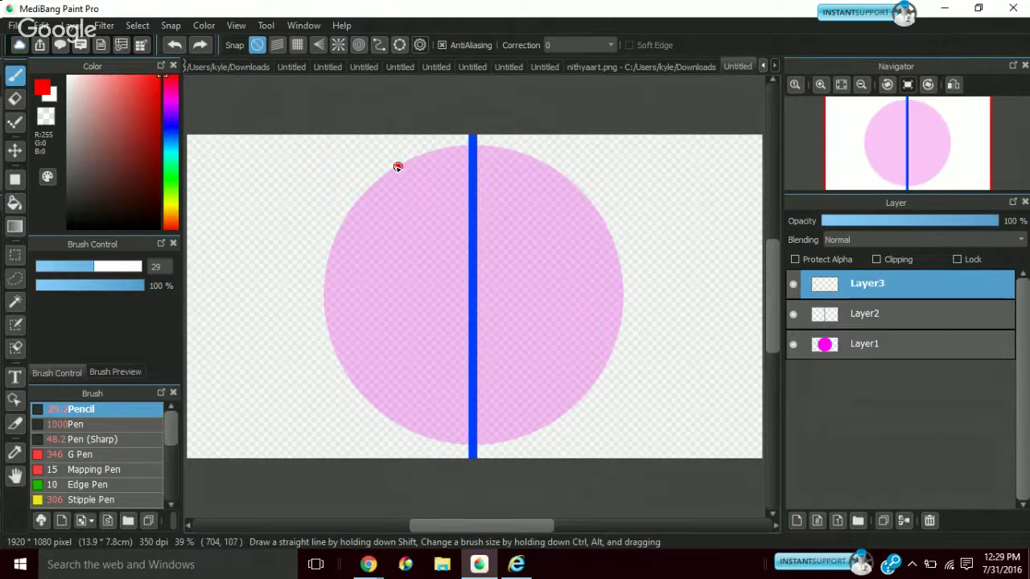
Sketch the snout, jaw with cheek fluff, and curled hair fringe in red over the circle, undoing the stray back line
mouse_move(399, 167)
left_mouse_down()
mouse_move(203, 244)
mouse_move(214, 292)
mouse_move(375, 360)
mouse_move(294, 371)
mouse_move(331, 397)
mouse_move(364, 444)
mouse_move(407, 427)
mouse_move(444, 482)
left_mouse_up()
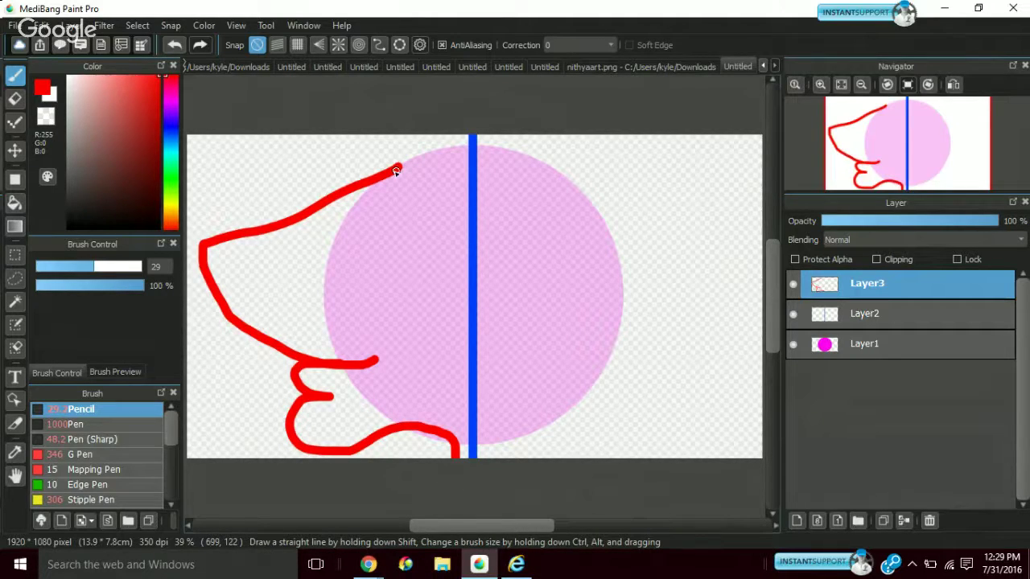
mouse_move(397, 170)
left_mouse_down()
mouse_move(513, 185)
mouse_move(534, 330)
mouse_move(443, 258)
mouse_move(395, 237)
left_mouse_up()
left_click_drag(554, 158, 721, 183)
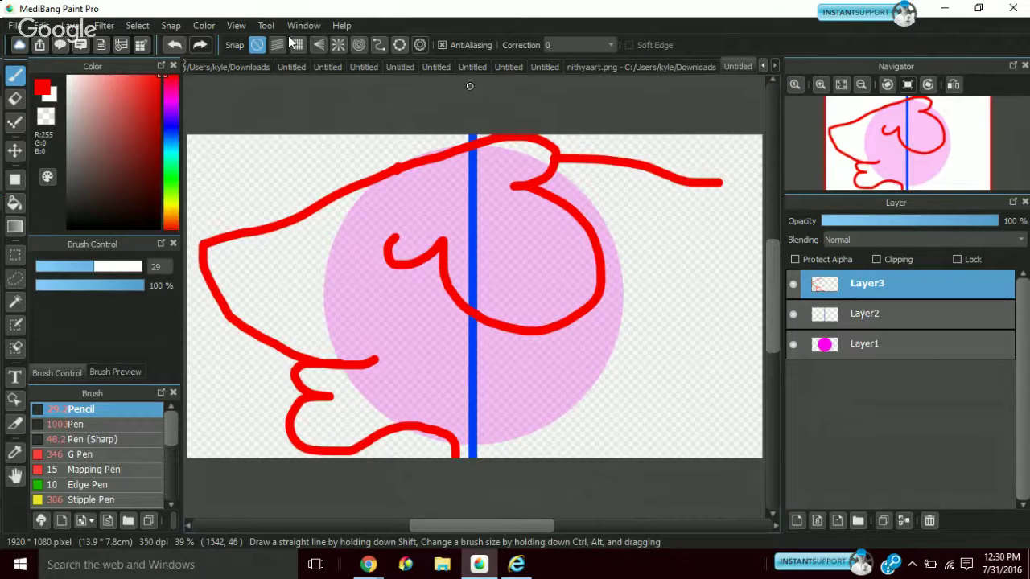
left_click(166, 45)
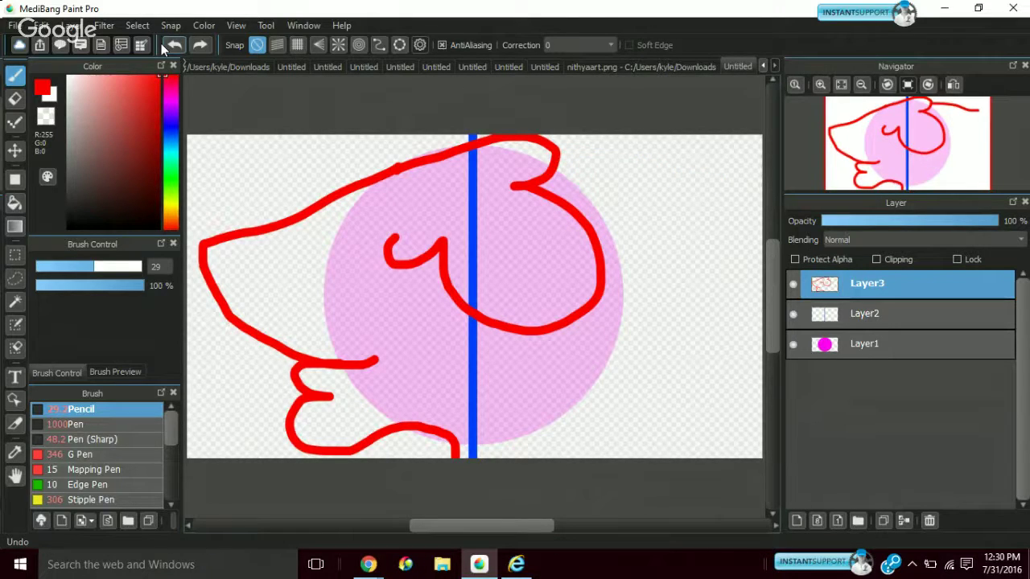
Sketch an ear tip behind the fringe, a narrow eye with filled pupil, small cheek marks and a large pointed shape behind the head
left_click_drag(529, 347, 621, 285)
left_click_drag(622, 285, 567, 380)
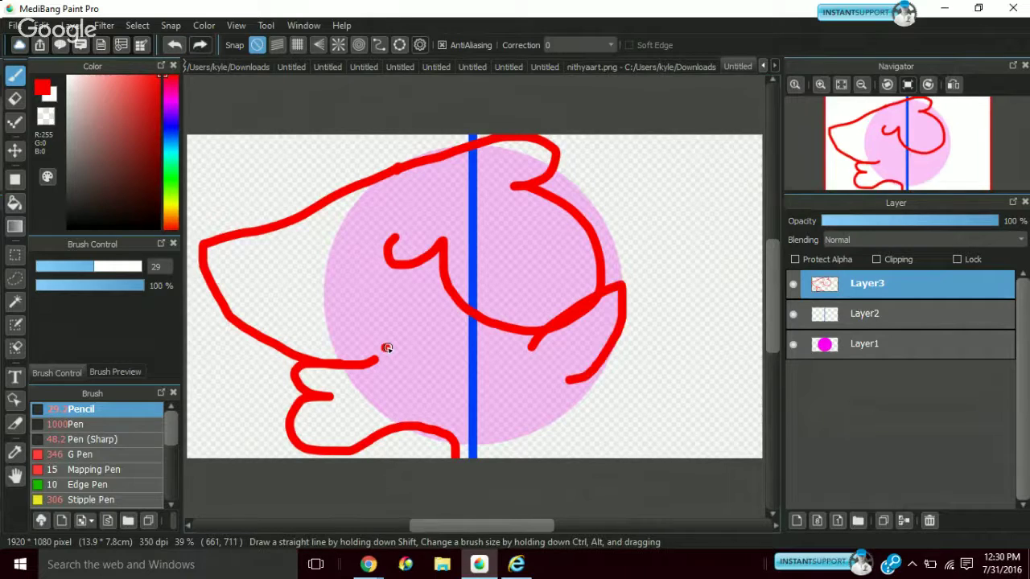
left_click_drag(383, 348, 453, 347)
mouse_move(383, 370)
left_mouse_down()
mouse_move(454, 369)
mouse_move(441, 363)
left_mouse_up()
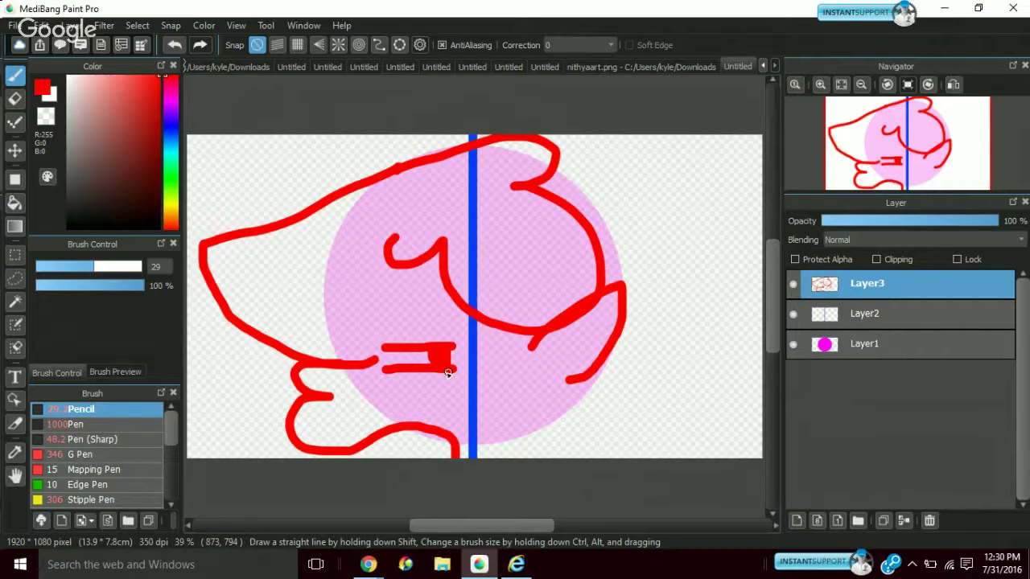
mouse_move(590, 312)
left_mouse_down()
mouse_move(585, 355)
mouse_move(597, 295)
left_mouse_up()
mouse_move(483, 402)
left_mouse_down()
mouse_move(472, 402)
mouse_move(558, 423)
left_mouse_up()
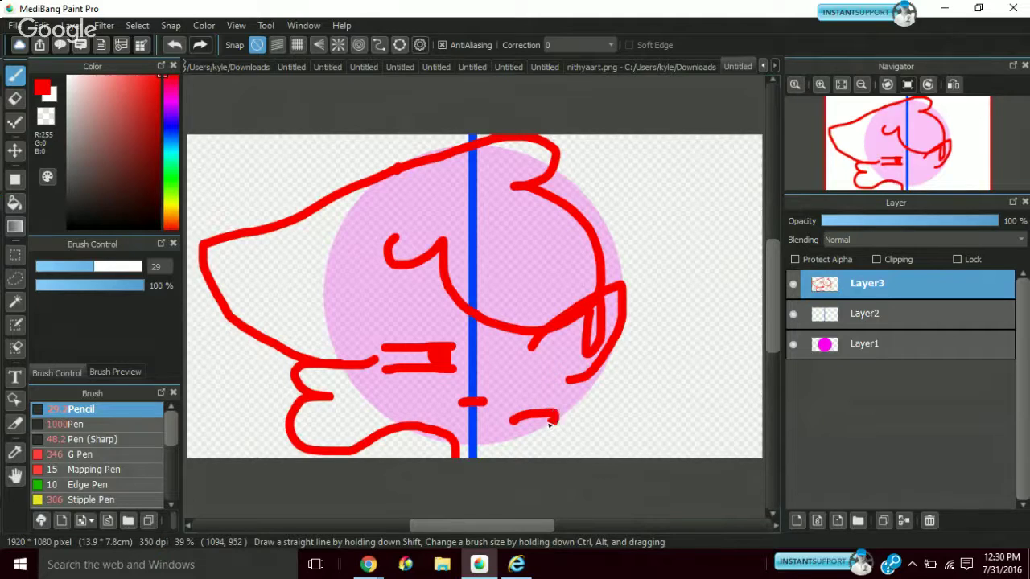
mouse_move(547, 168)
left_mouse_down()
mouse_move(650, 320)
mouse_move(636, 333)
left_mouse_up()
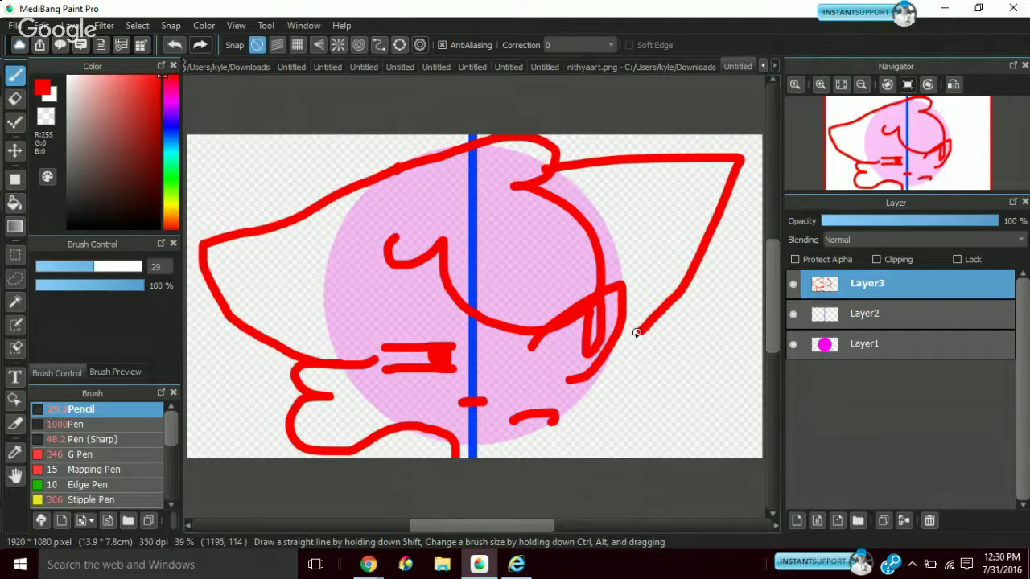
Undo the red head sketch, the blue centre line, the added layers and the magenta circle
double_click(174, 46)
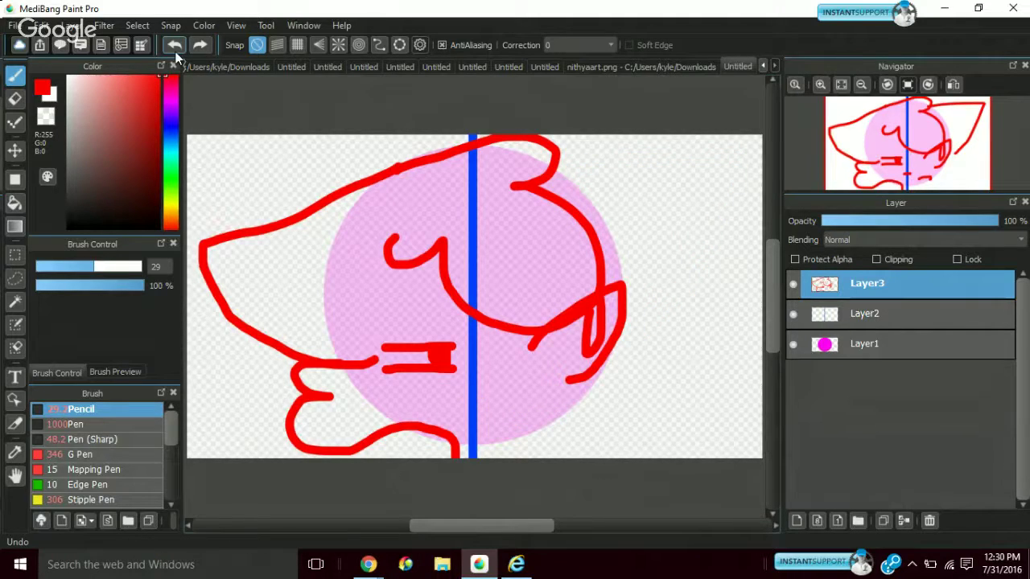
left_click(175, 54)
double_click(175, 54)
double_click(175, 54)
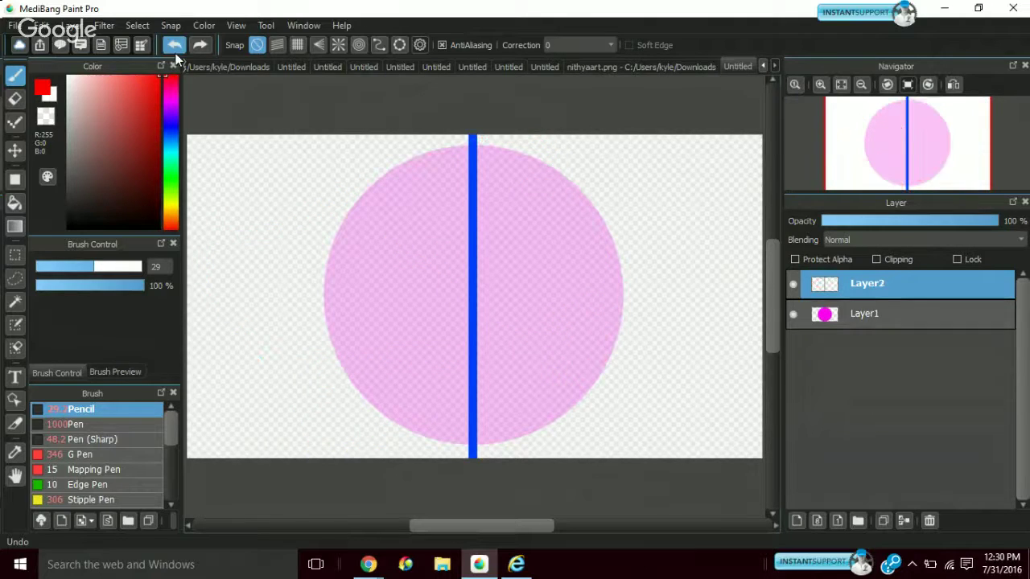
double_click(175, 50)
left_click(172, 50)
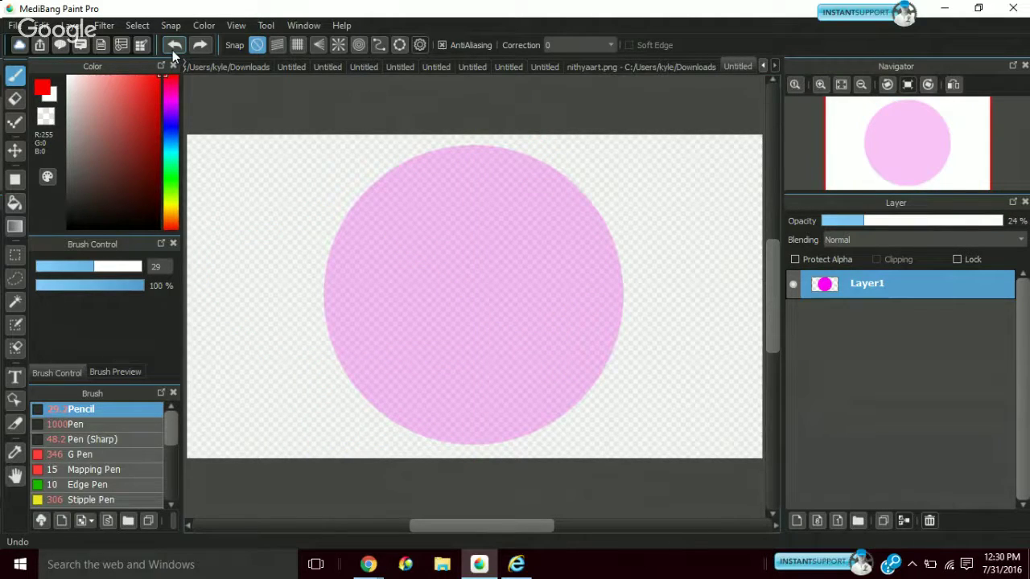
left_click(172, 50)
left_click(172, 49)
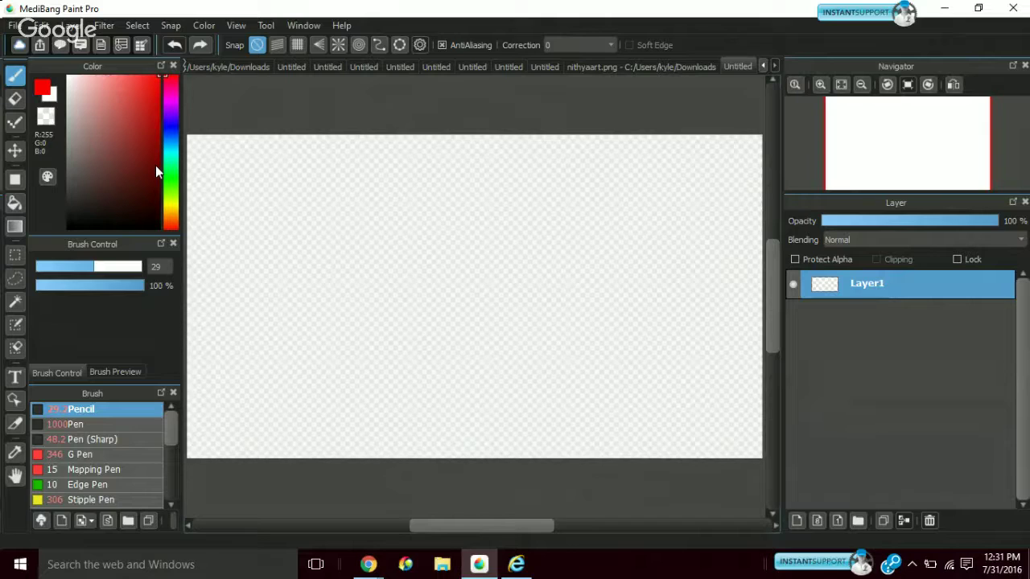
Stamp a dark red (RGB 93, 3, 3) circle right of the canvas centre with the Pen at size 626 and set layer opacity to 49%
left_click(157, 175)
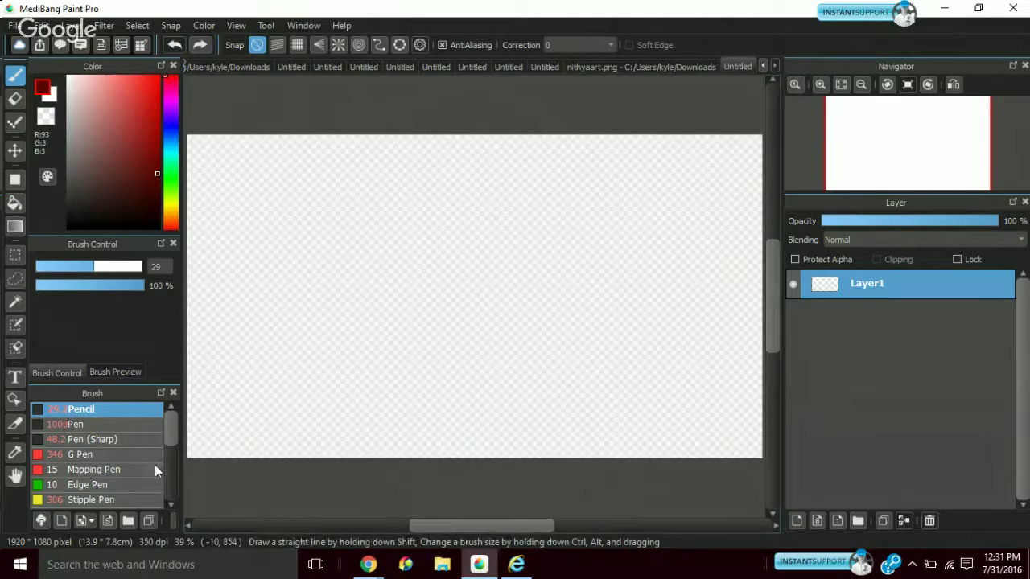
left_click(116, 429)
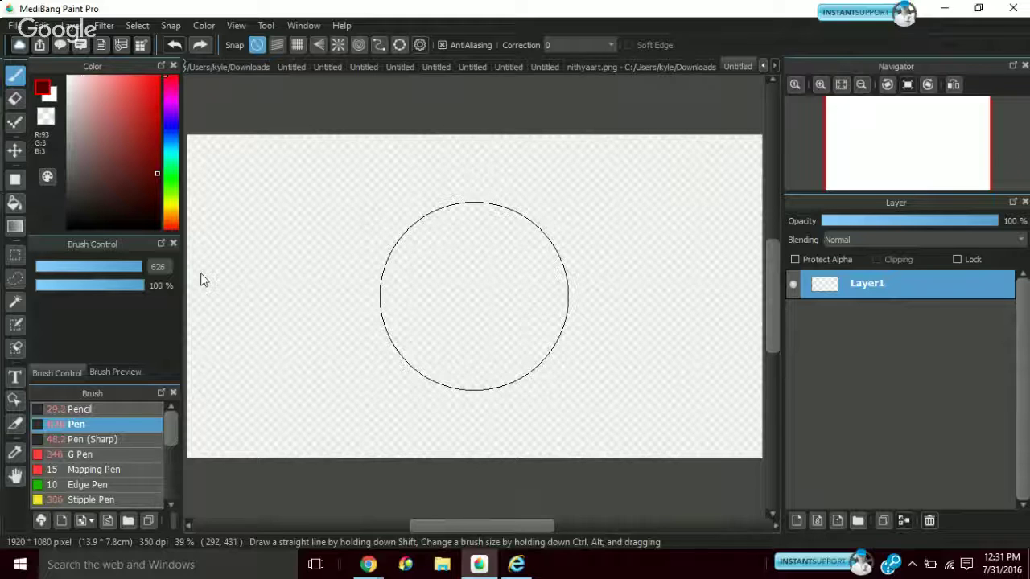
left_click(548, 269)
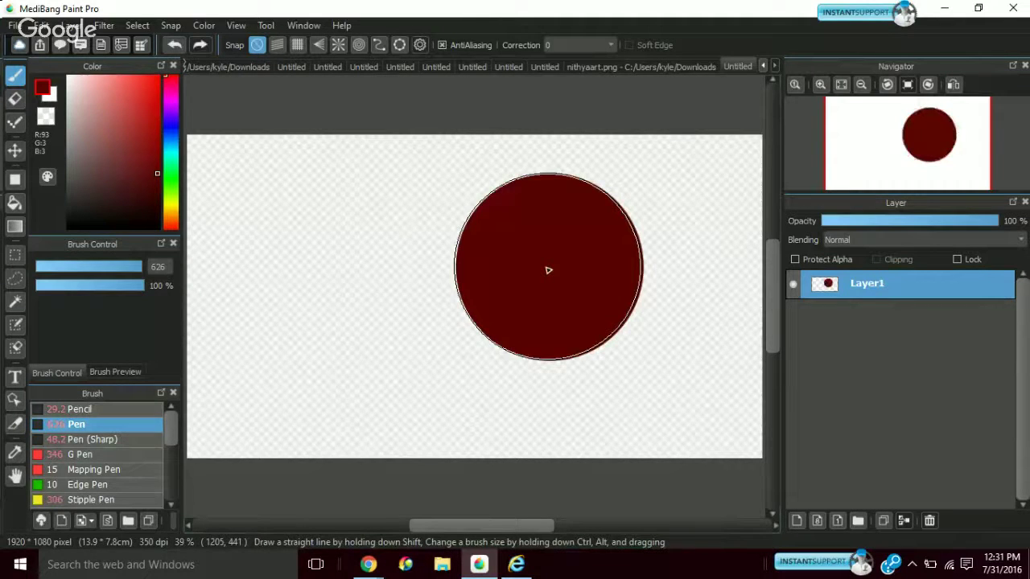
left_click(909, 221)
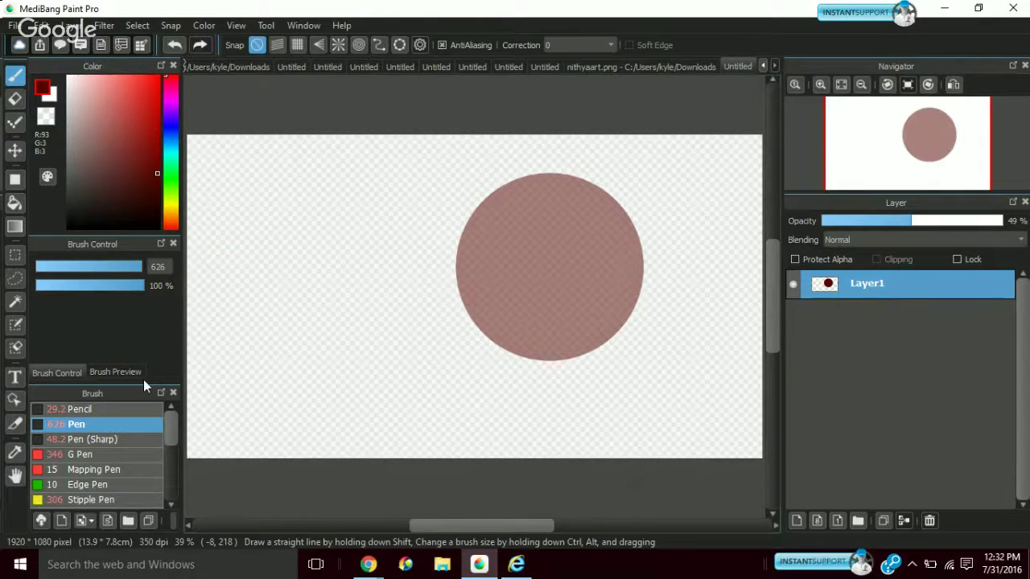
Switch to the Pencil with dark blue (RGB 9, 3, 93) and add a new layer above the circle
left_click(92, 408)
left_click(167, 125)
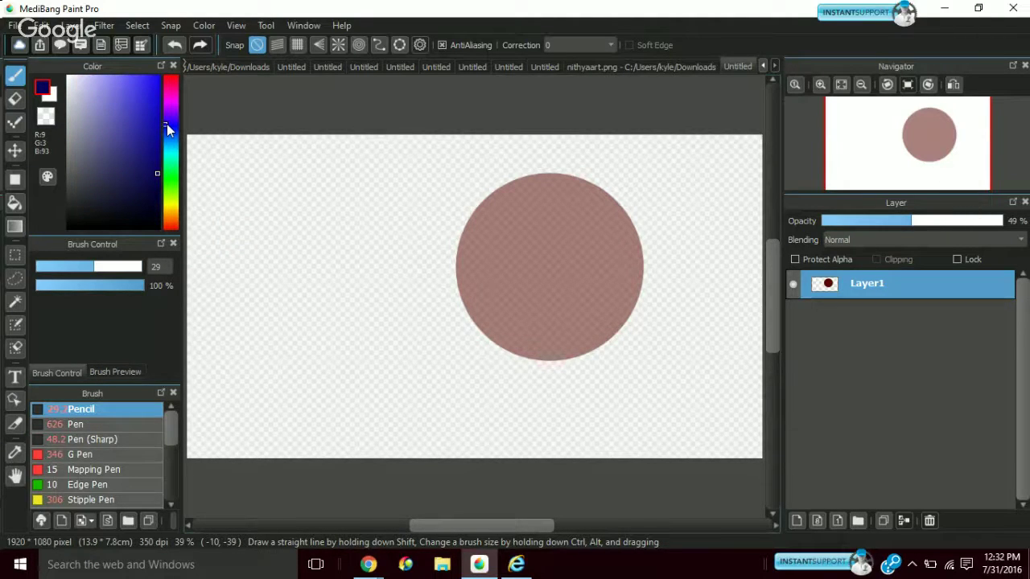
left_click(15, 25)
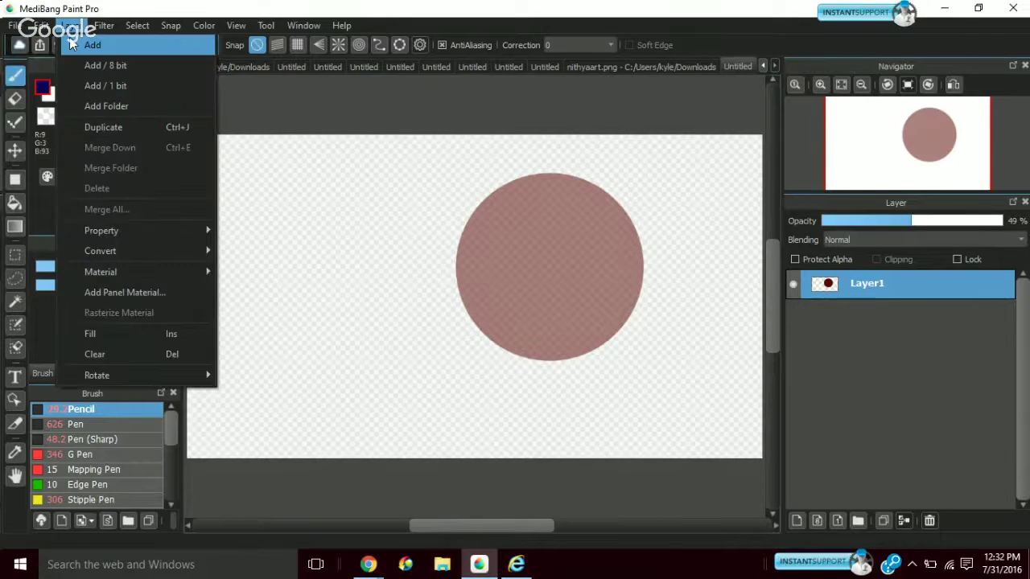
left_click(70, 40)
mouse_move(454, 298)
left_mouse_down()
mouse_move(455, 329)
mouse_move(543, 393)
left_mouse_up()
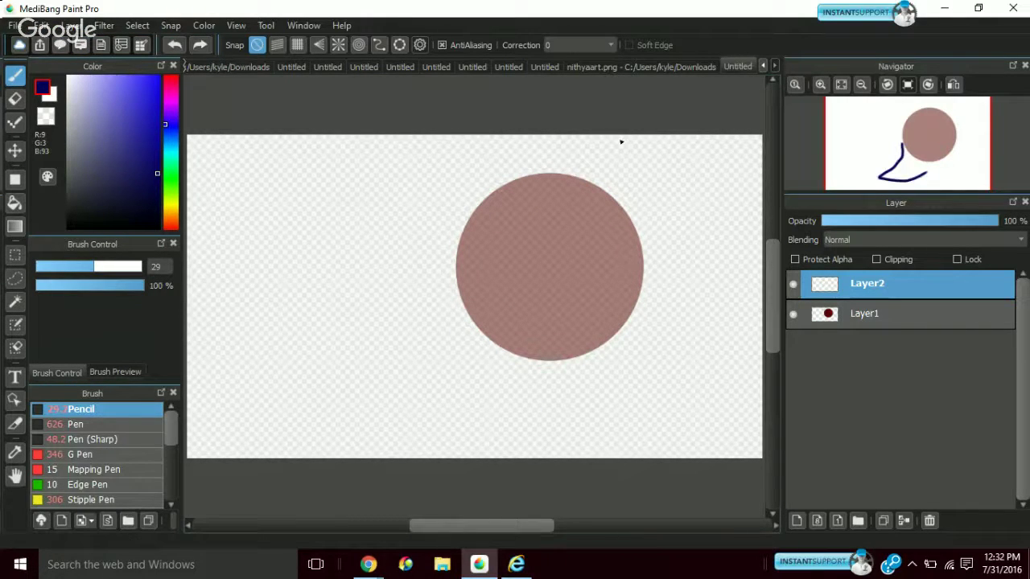
key("ctrl+z")
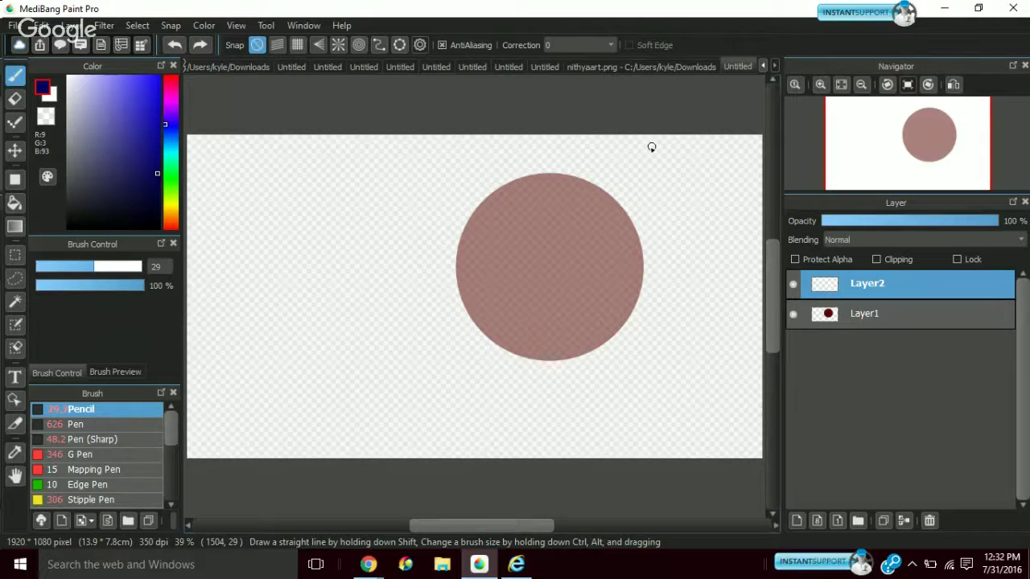
mouse_move(618, 207)
left_mouse_down()
mouse_move(536, 185)
mouse_move(520, 237)
mouse_move(574, 354)
left_mouse_up()
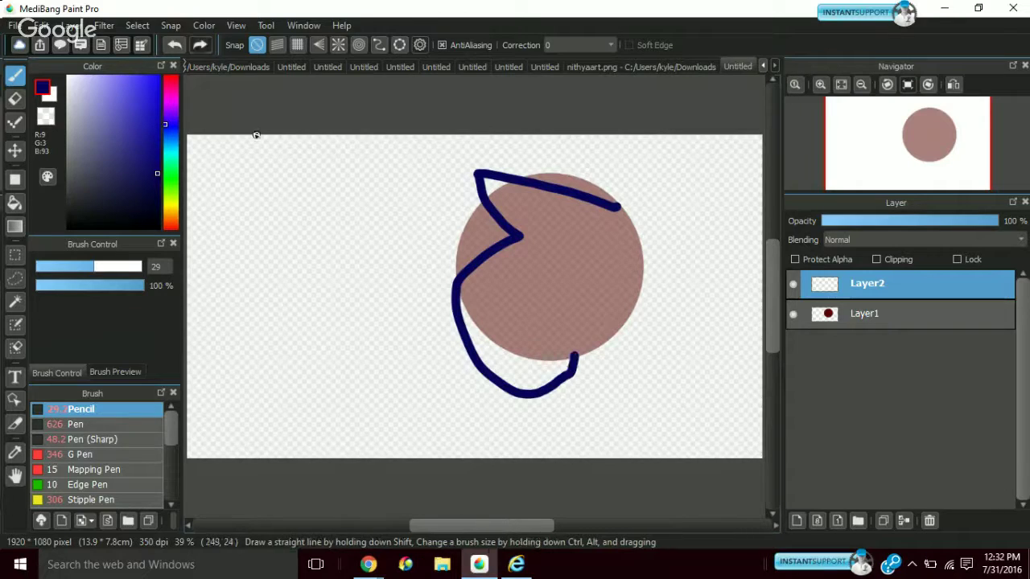
left_click(174, 45)
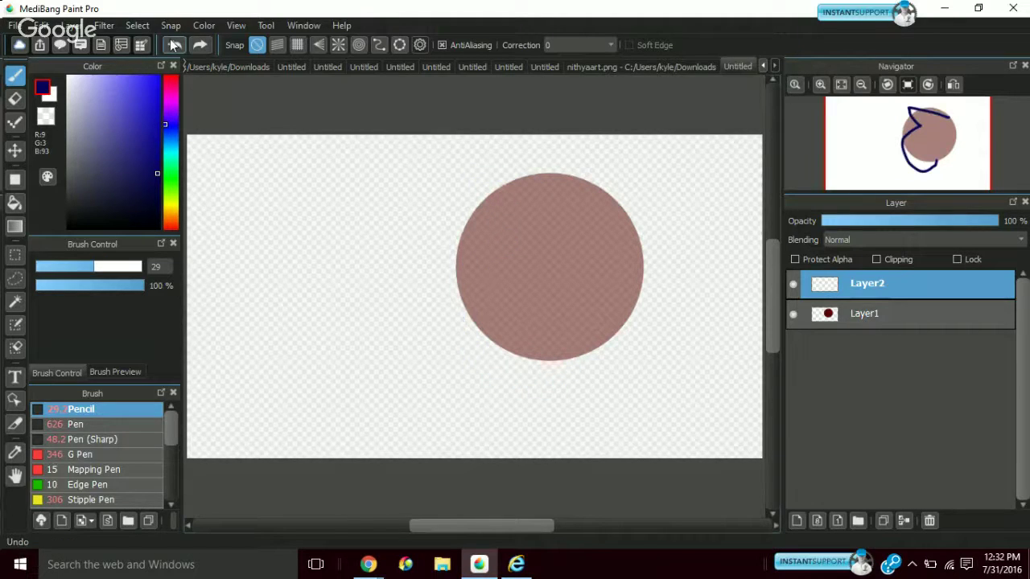
Sketch the open mouth, small nose, two curved closed eyes and the left cheek fluff with jaw line over the circle
mouse_move(556, 325)
left_mouse_down()
mouse_move(593, 290)
mouse_move(557, 371)
mouse_move(563, 329)
left_mouse_up()
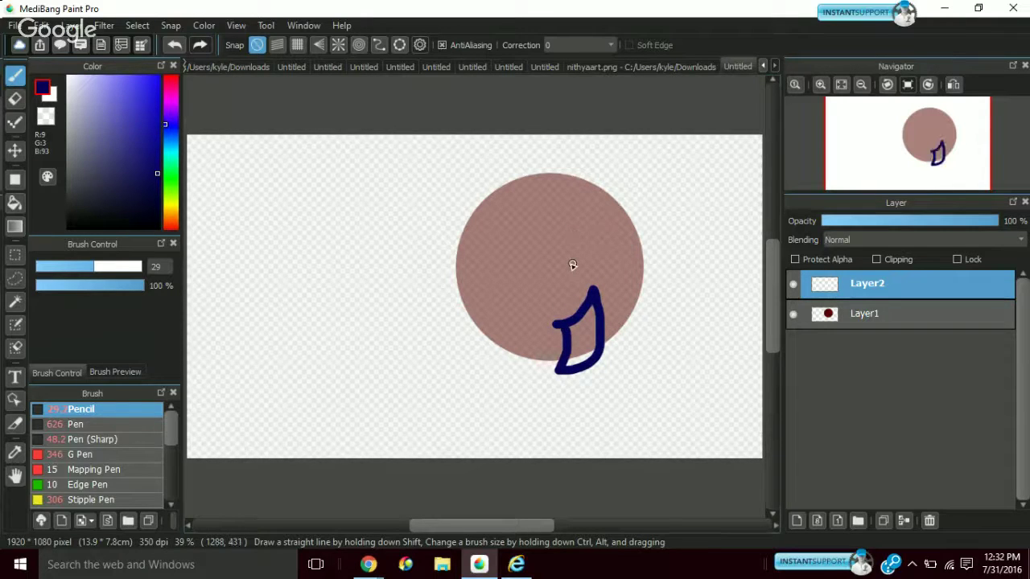
mouse_move(544, 301)
left_mouse_down()
mouse_move(539, 310)
mouse_move(555, 301)
left_mouse_up()
mouse_move(586, 249)
left_mouse_down()
mouse_move(616, 223)
mouse_move(656, 215)
left_mouse_up()
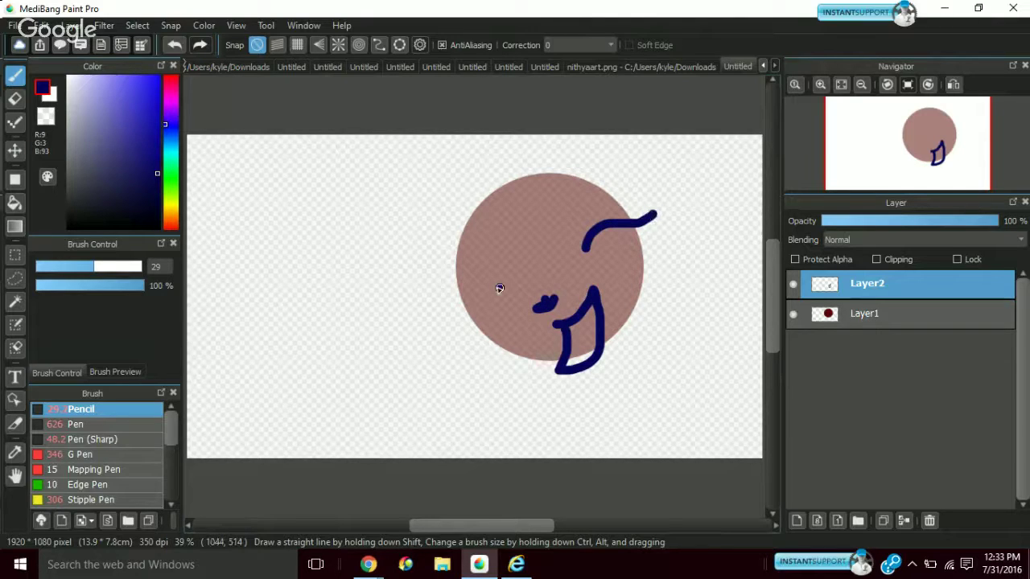
left_click_drag(502, 287, 425, 320)
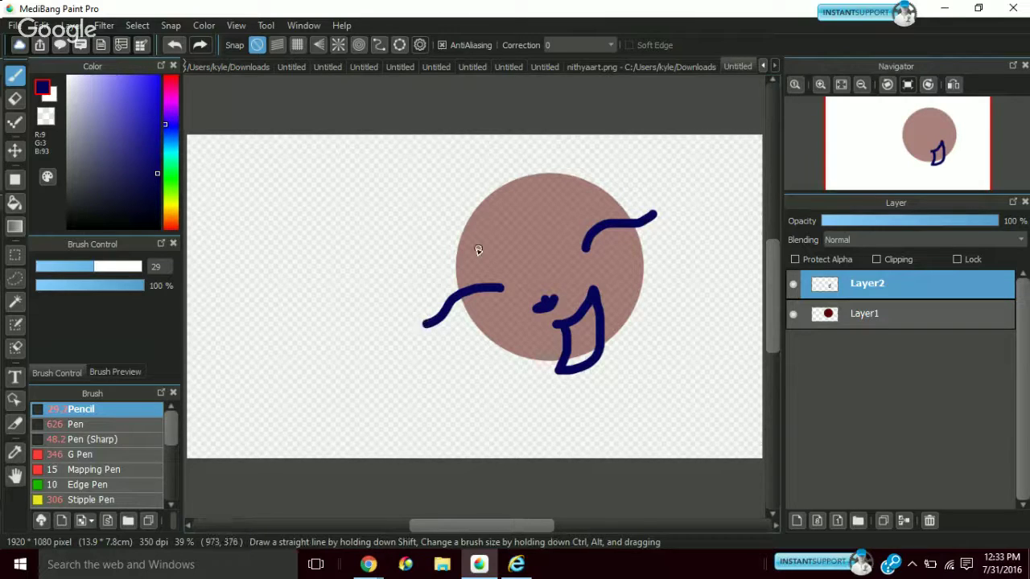
mouse_move(469, 328)
left_mouse_down()
mouse_move(448, 362)
mouse_move(562, 361)
left_mouse_up()
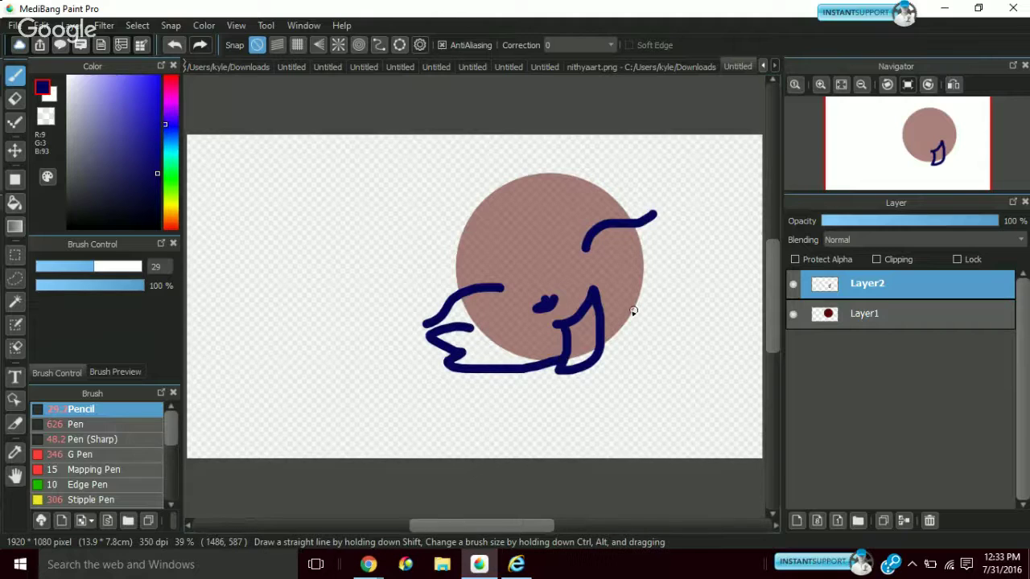
Sketch the right cheek fluff, both pointed ears, the curled hair fringe and a short chin stroke around the face
left_click_drag(630, 331, 599, 135)
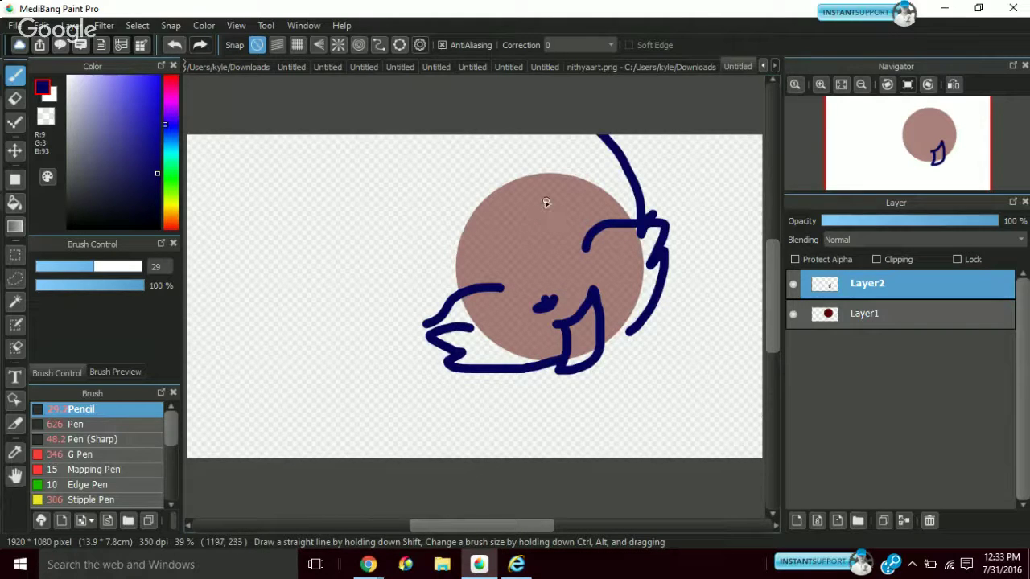
left_click_drag(547, 203, 561, 97)
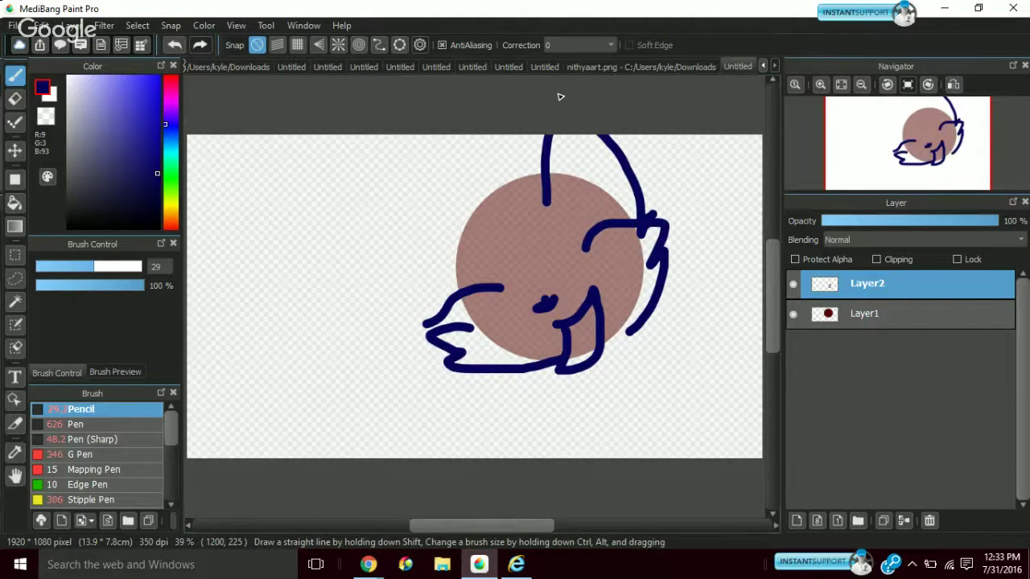
mouse_move(489, 234)
left_mouse_down()
mouse_move(394, 209)
mouse_move(370, 232)
mouse_move(468, 330)
left_mouse_up()
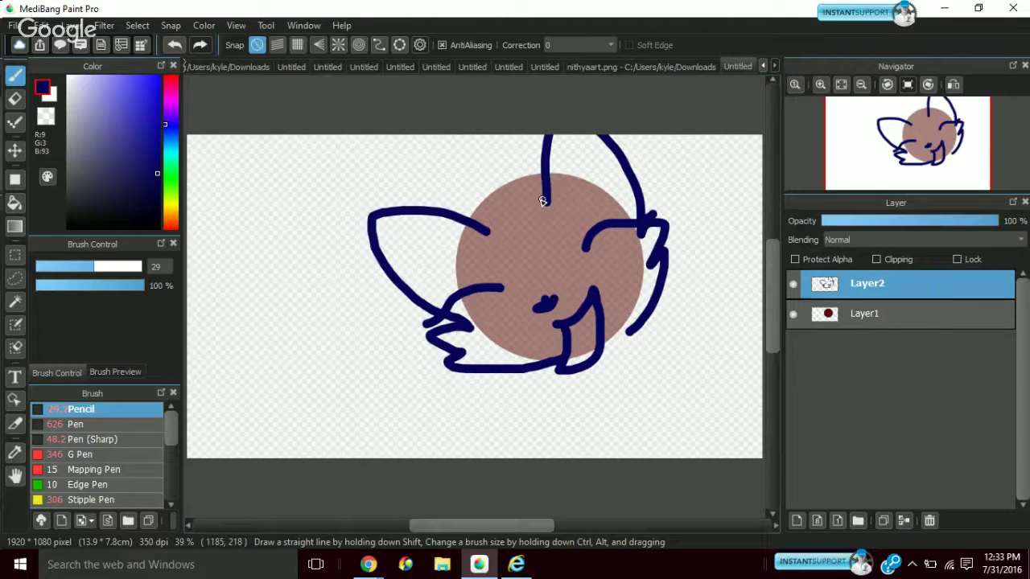
mouse_move(547, 203)
left_mouse_down()
mouse_move(522, 193)
mouse_move(459, 206)
mouse_move(518, 279)
mouse_move(534, 240)
left_mouse_up()
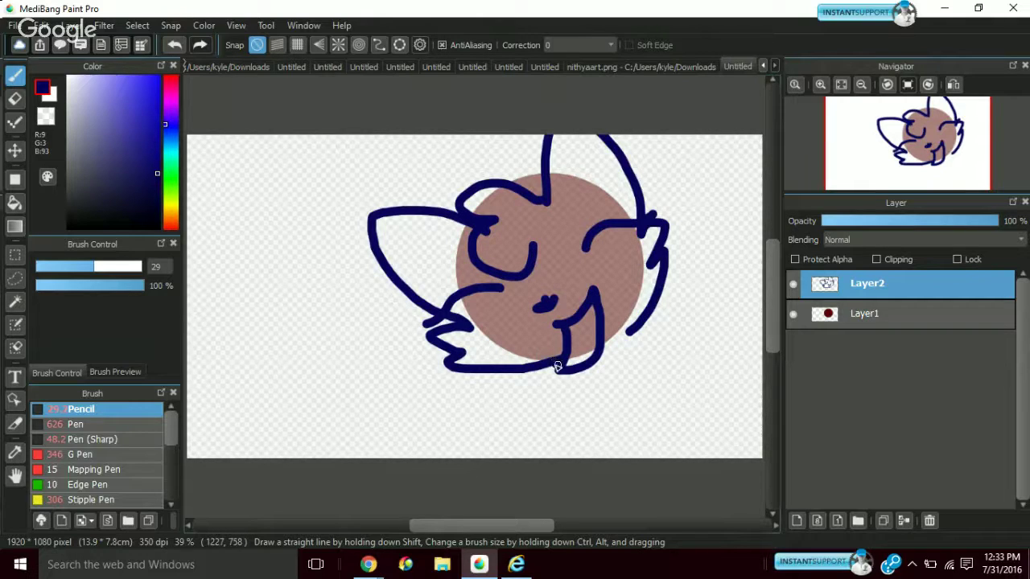
left_click_drag(558, 366, 561, 389)
mouse_move(628, 327)
left_mouse_down()
mouse_move(637, 389)
mouse_move(622, 381)
mouse_move(591, 450)
mouse_move(583, 409)
mouse_move(560, 440)
left_mouse_up()
mouse_move(564, 384)
left_mouse_down()
mouse_move(485, 372)
mouse_move(440, 411)
mouse_move(379, 404)
mouse_move(391, 287)
left_mouse_up()
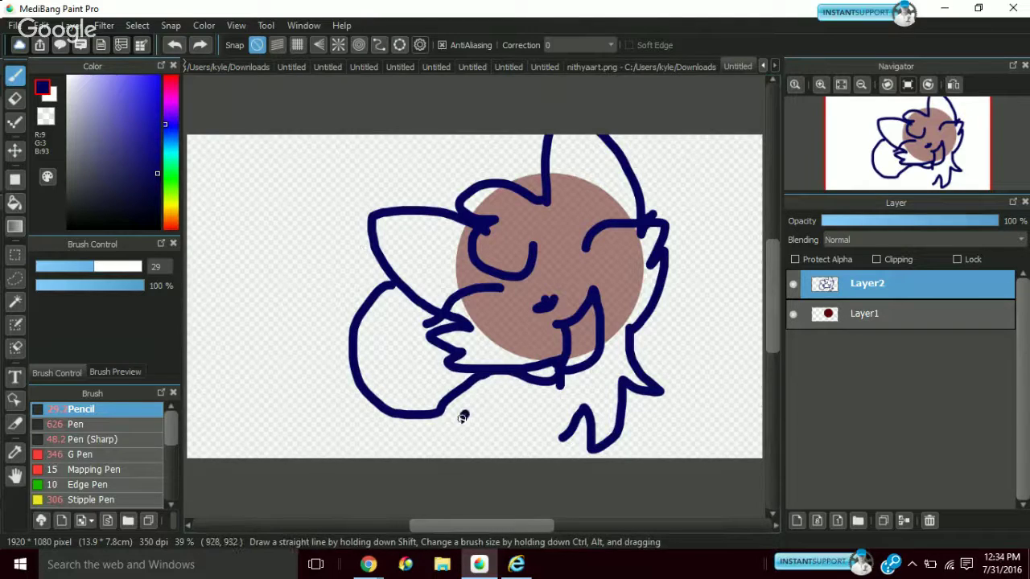
left_click_drag(463, 417, 483, 472)
left_click_drag(508, 418, 521, 485)
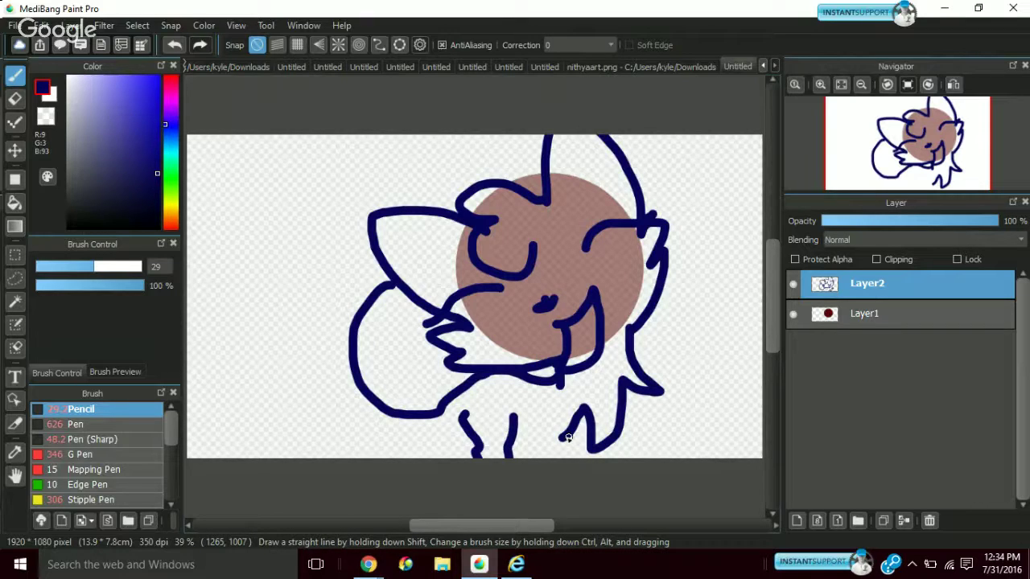
left_click(173, 46)
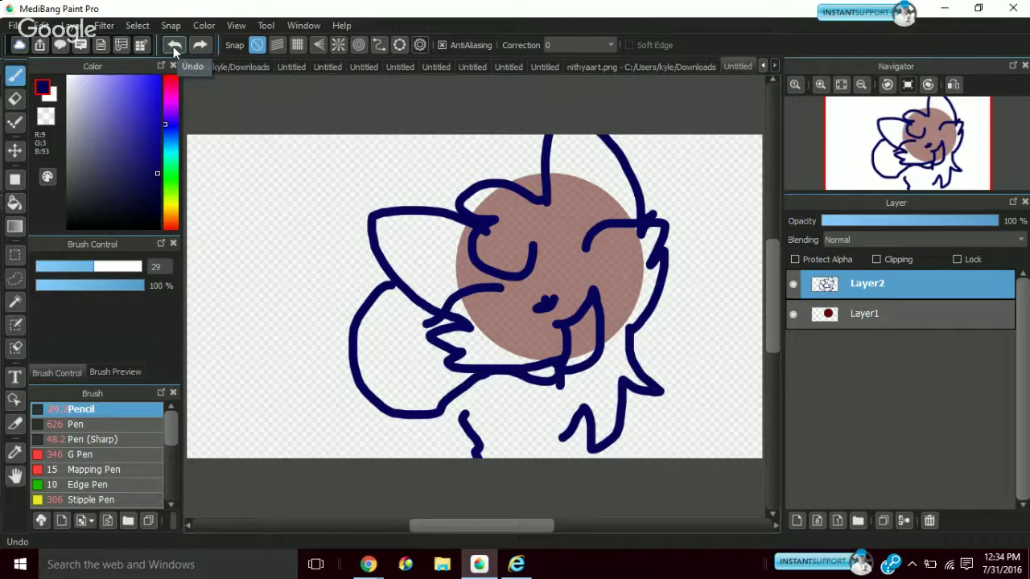
left_click(173, 46)
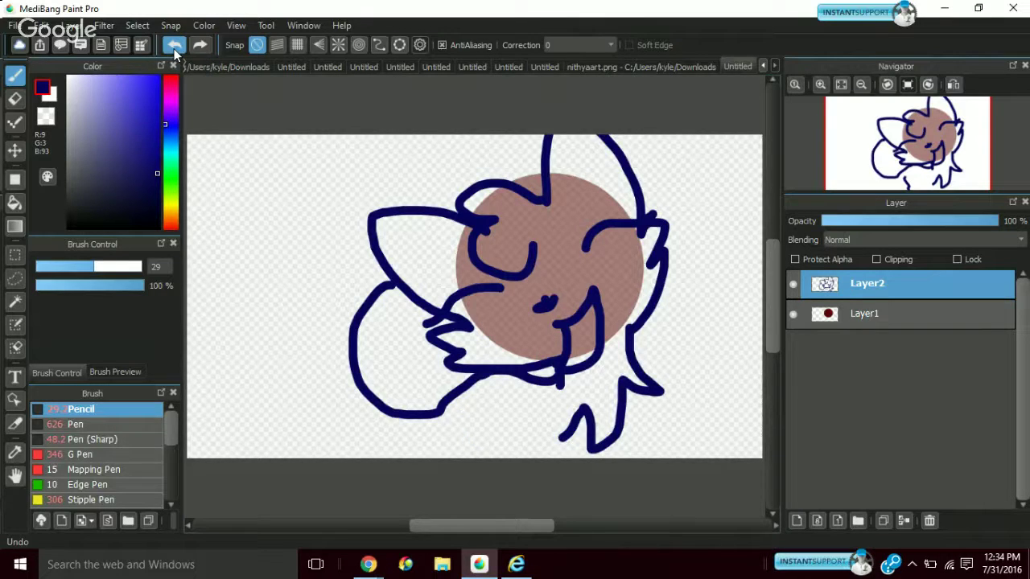
left_click(173, 47)
left_click(175, 44)
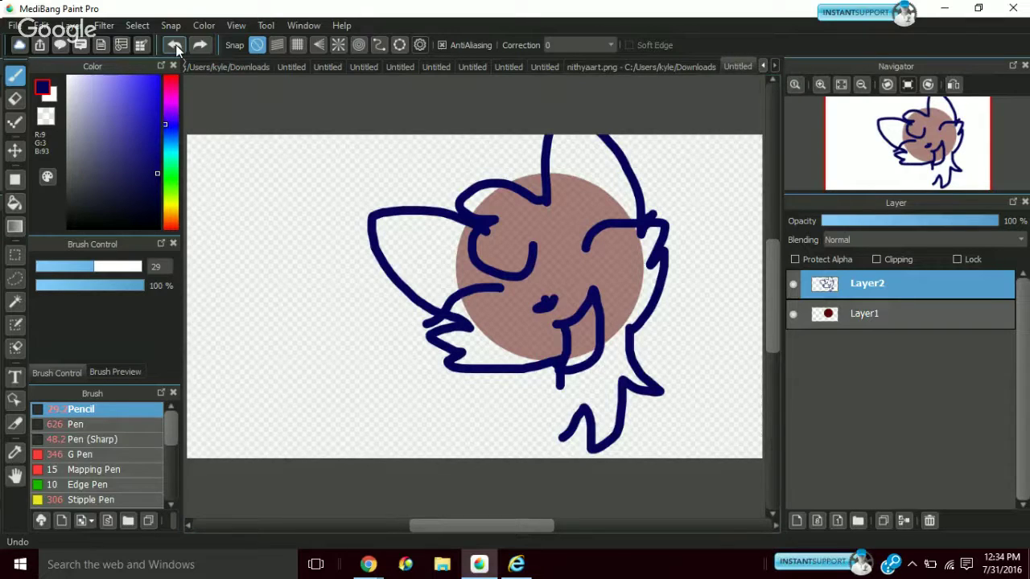
left_click(176, 45)
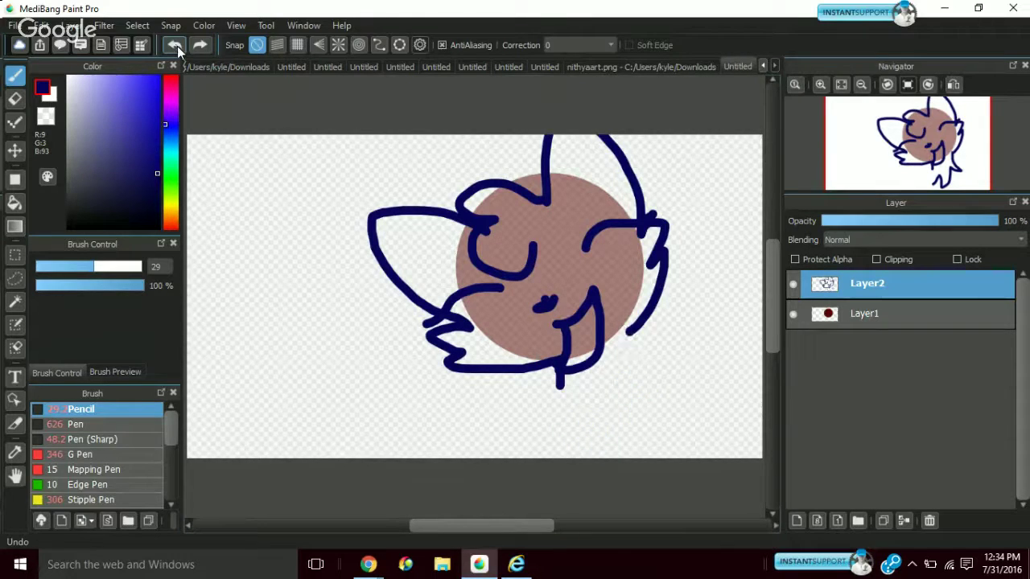
Sketch jagged chest fluff below the right cheek and a curved back, tail base and furry hind leg extending left, undoing the first back line
mouse_move(628, 328)
left_mouse_down()
mouse_move(644, 372)
mouse_move(616, 423)
mouse_move(605, 388)
mouse_move(538, 371)
left_mouse_up()
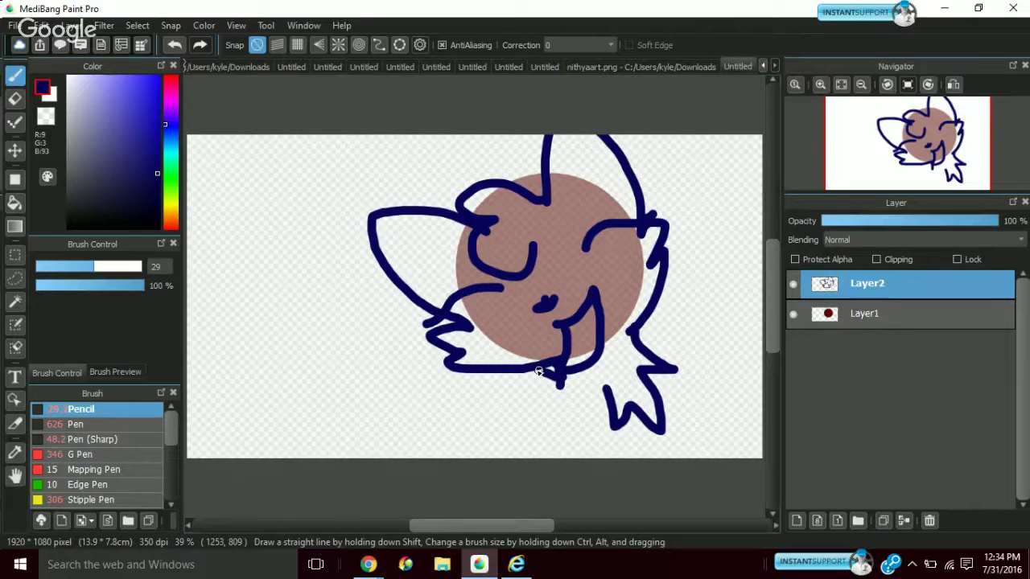
left_click_drag(422, 300, 234, 365)
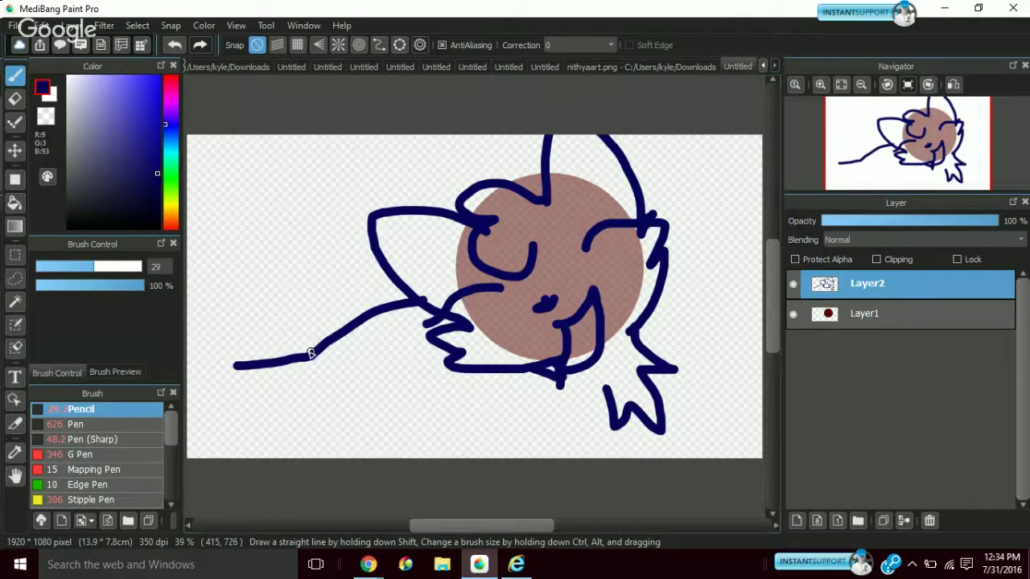
left_click(167, 46)
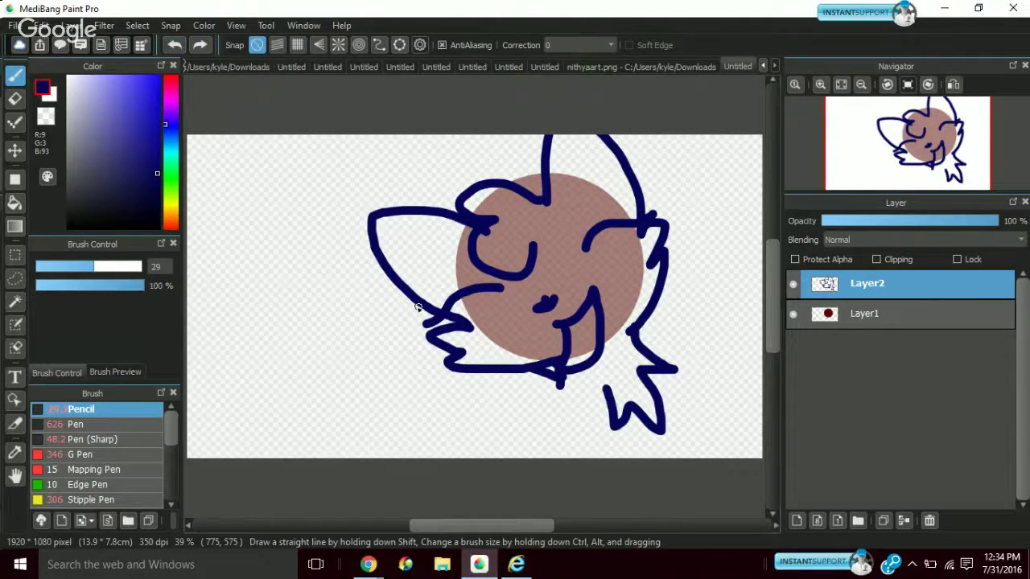
mouse_move(418, 307)
left_mouse_down()
mouse_move(313, 358)
mouse_move(186, 331)
mouse_move(229, 372)
mouse_move(150, 438)
mouse_move(243, 415)
mouse_move(252, 450)
mouse_move(341, 419)
mouse_move(332, 434)
mouse_move(360, 379)
mouse_move(368, 429)
mouse_move(326, 493)
left_mouse_up()
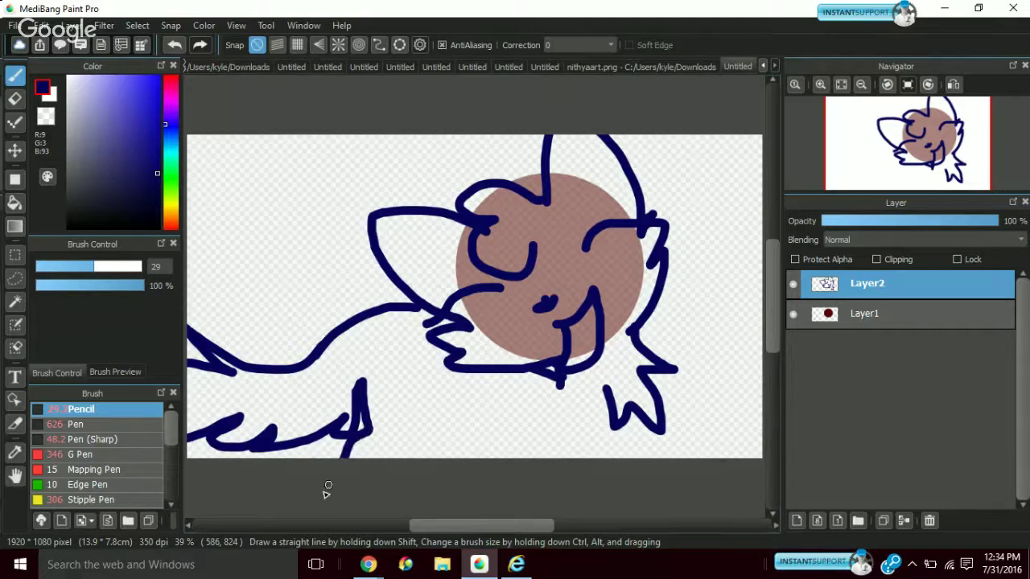
Undo the trial front leg line under the left cheek and draw a curved leg line beneath the chin
mouse_move(448, 380)
left_mouse_down()
mouse_move(435, 423)
mouse_move(386, 483)
left_mouse_up()
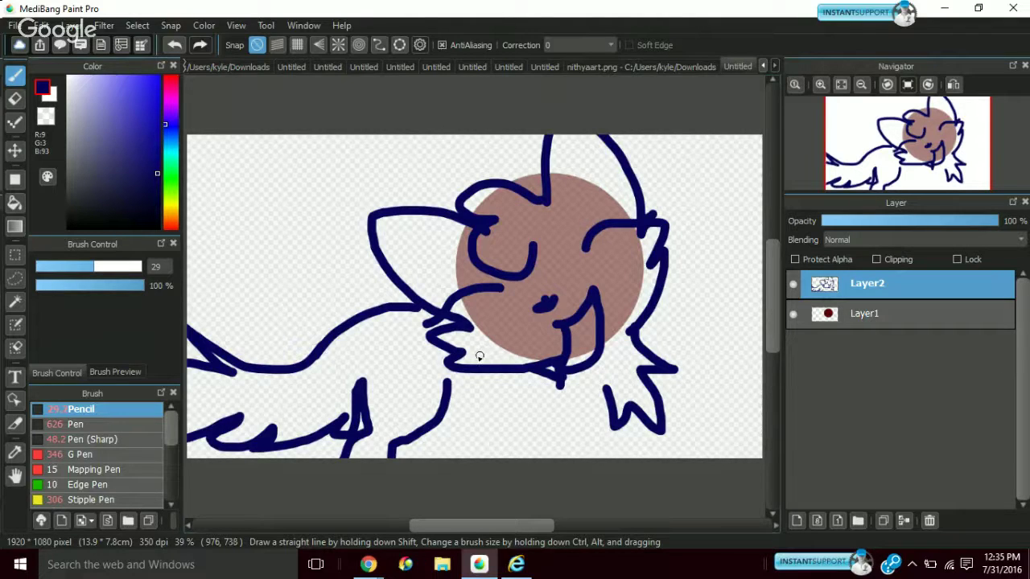
left_click(172, 45)
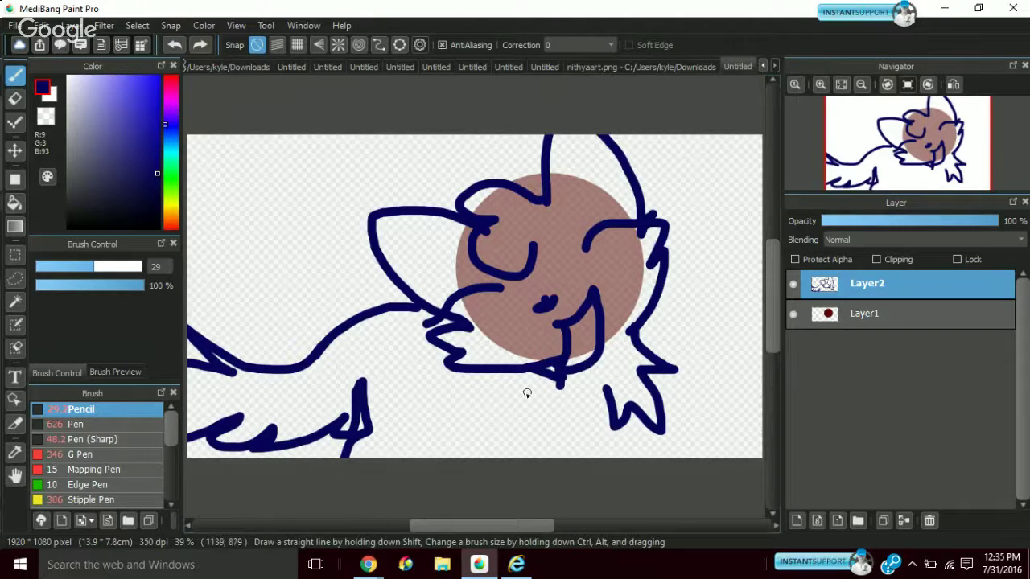
left_click_drag(527, 393, 557, 502)
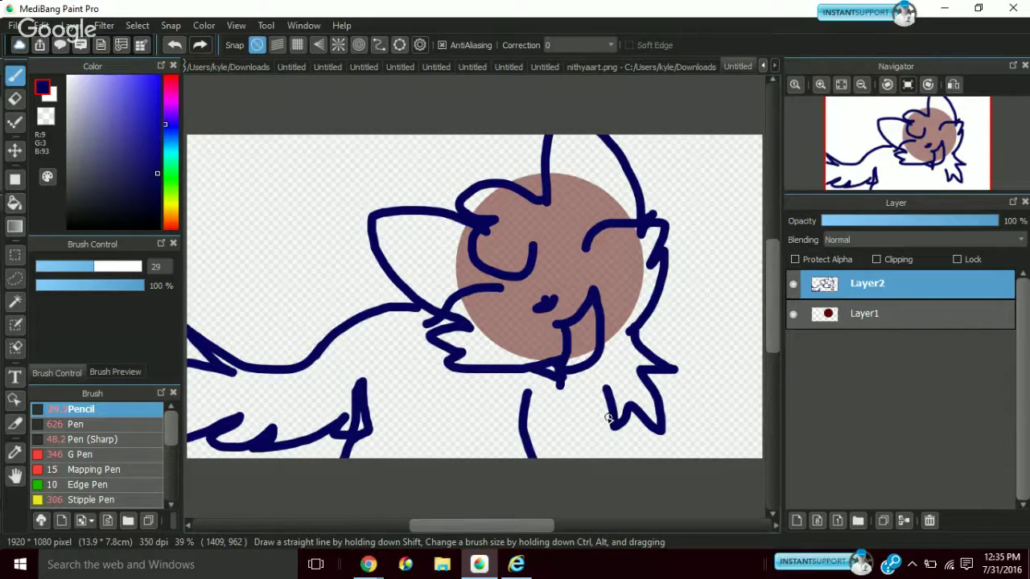
left_click_drag(609, 419, 600, 459)
left_click(174, 46)
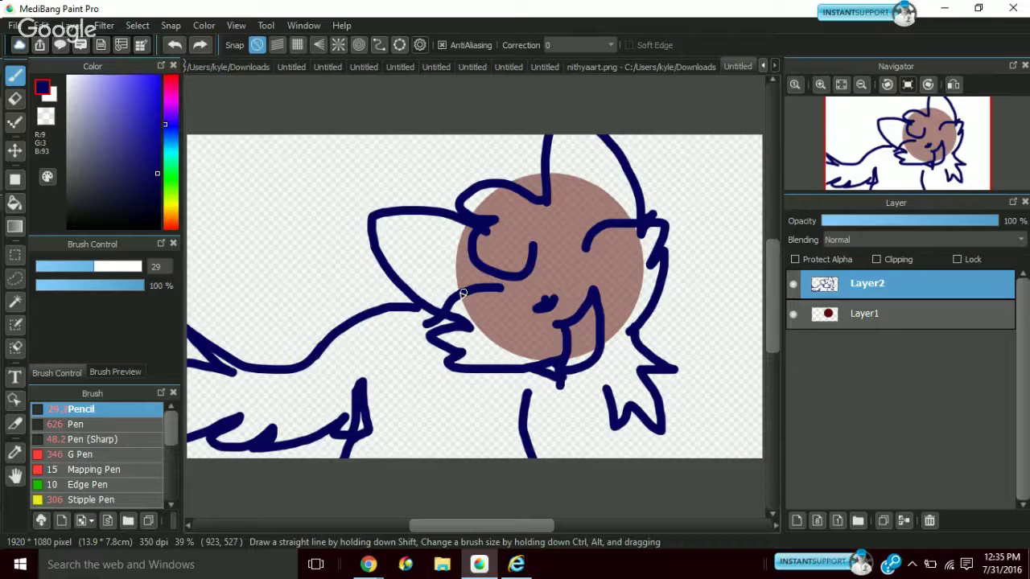
left_click_drag(463, 294, 452, 299)
left_click_drag(671, 480, 342, 165)
left_click(173, 44)
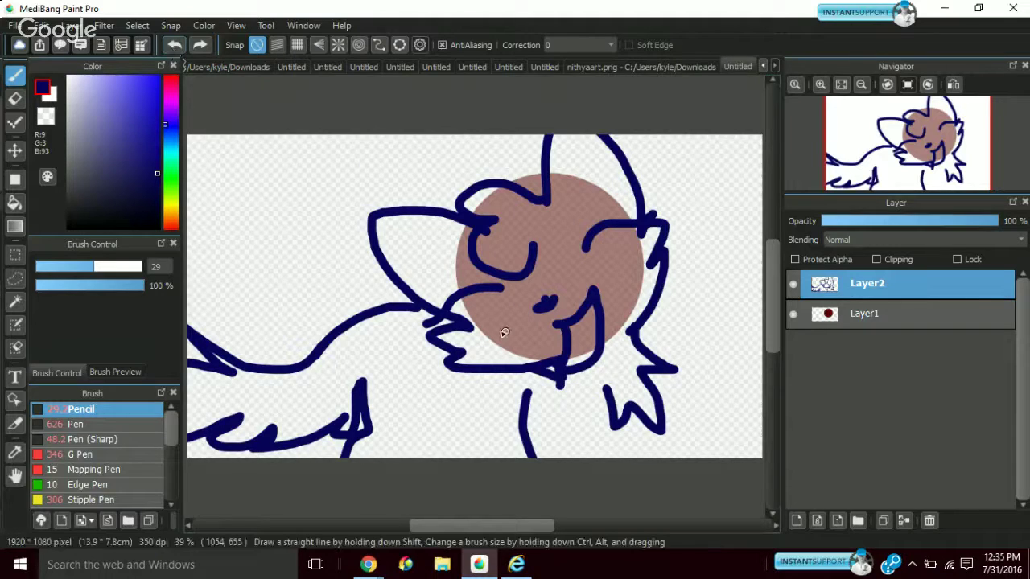
Sketch the near front leg's right edge and the partly hidden second leg beside the chest fluff
left_click_drag(576, 393, 601, 458)
left_click_drag(610, 407, 590, 441)
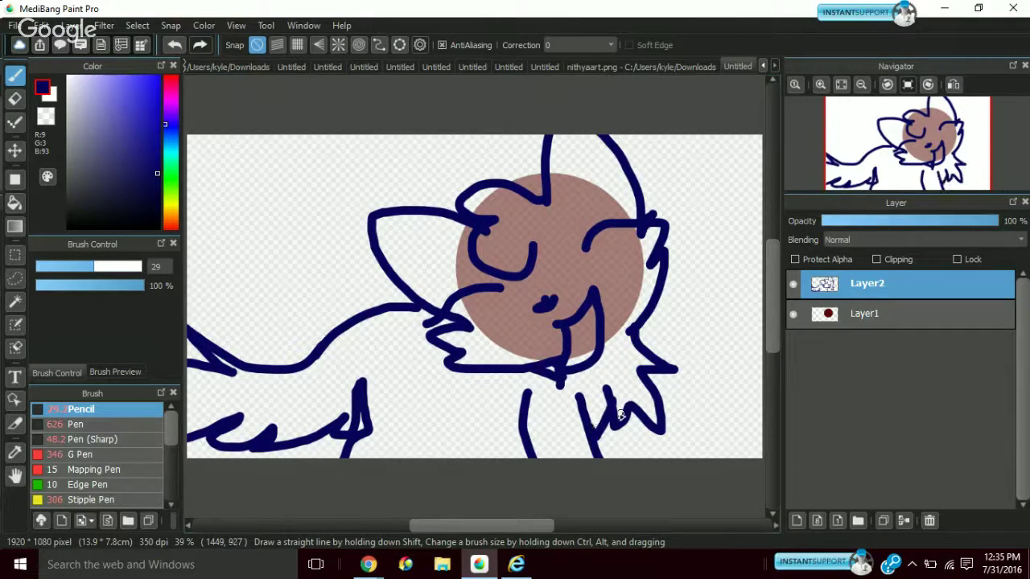
left_click_drag(619, 408, 620, 472)
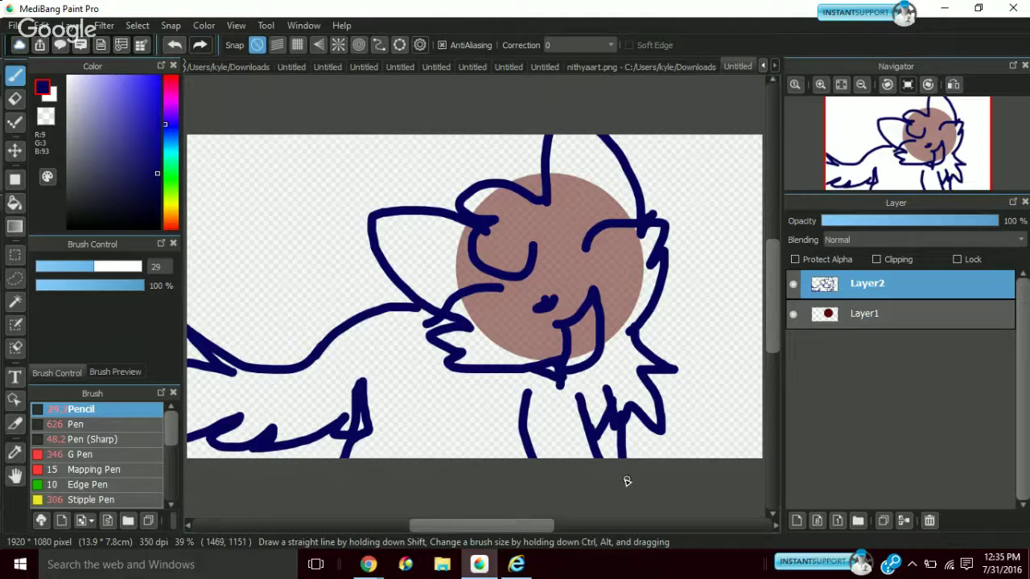
Sketch the other front leg below the left cheek, redoing its edge, and add the curved line and inner leg strokes between the legs
mouse_move(434, 374)
left_mouse_down()
mouse_move(446, 414)
mouse_move(418, 463)
left_mouse_up()
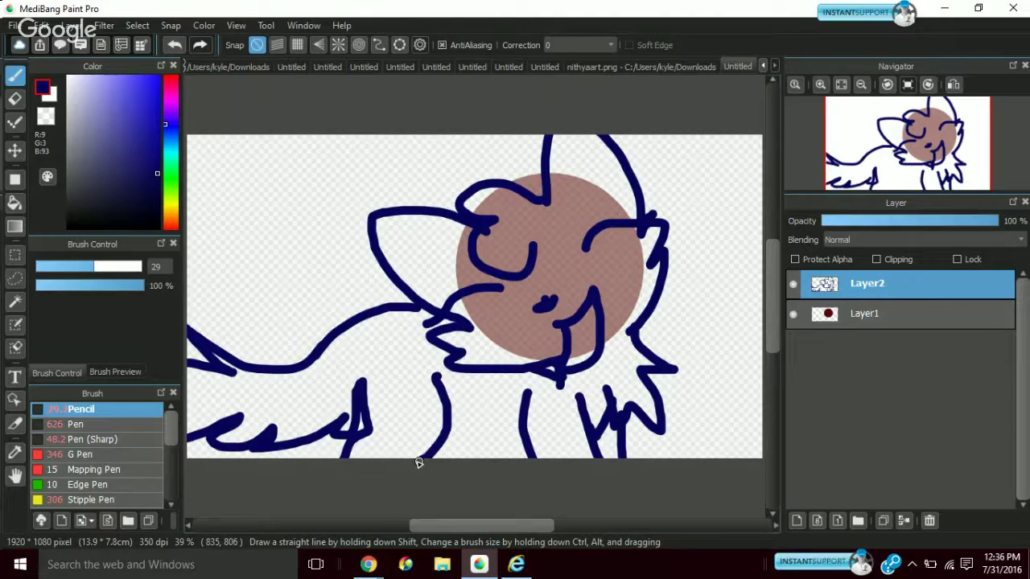
key("ctrl+z")
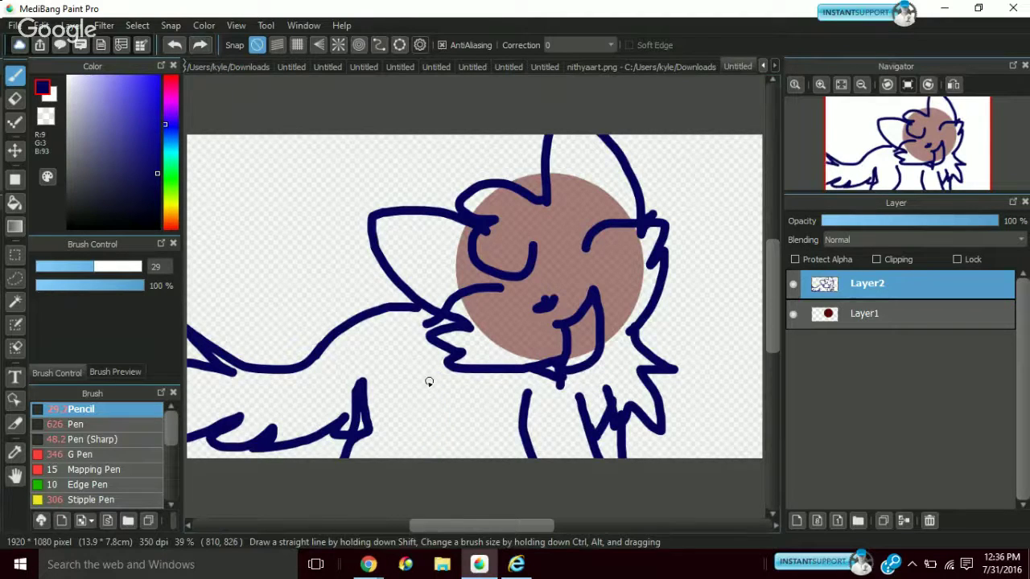
mouse_move(429, 381)
left_mouse_down()
mouse_move(429, 433)
mouse_move(397, 465)
left_mouse_up()
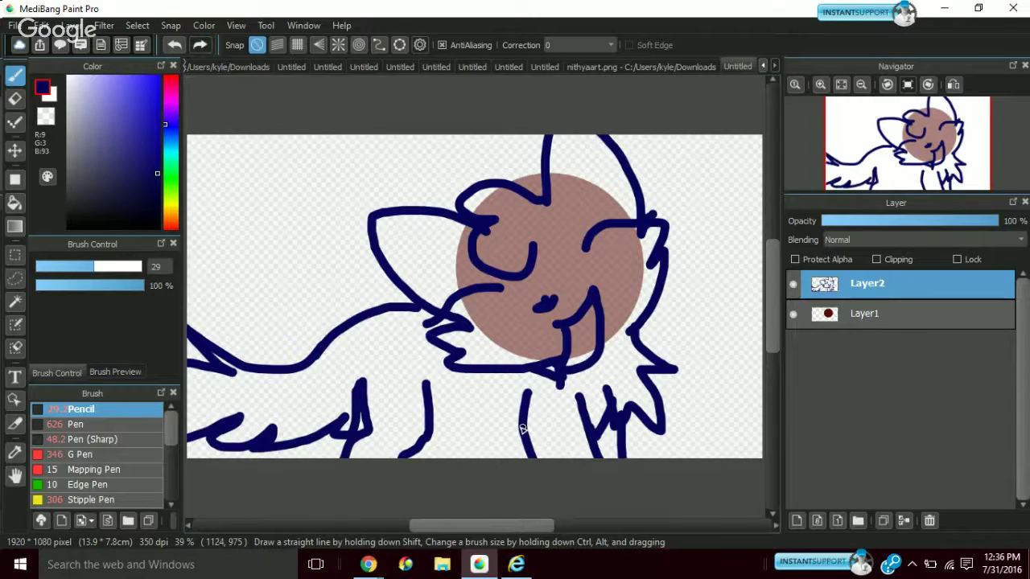
mouse_move(521, 428)
left_mouse_down()
mouse_move(452, 430)
mouse_move(468, 467)
left_mouse_up()
left_click_drag(419, 442, 399, 461)
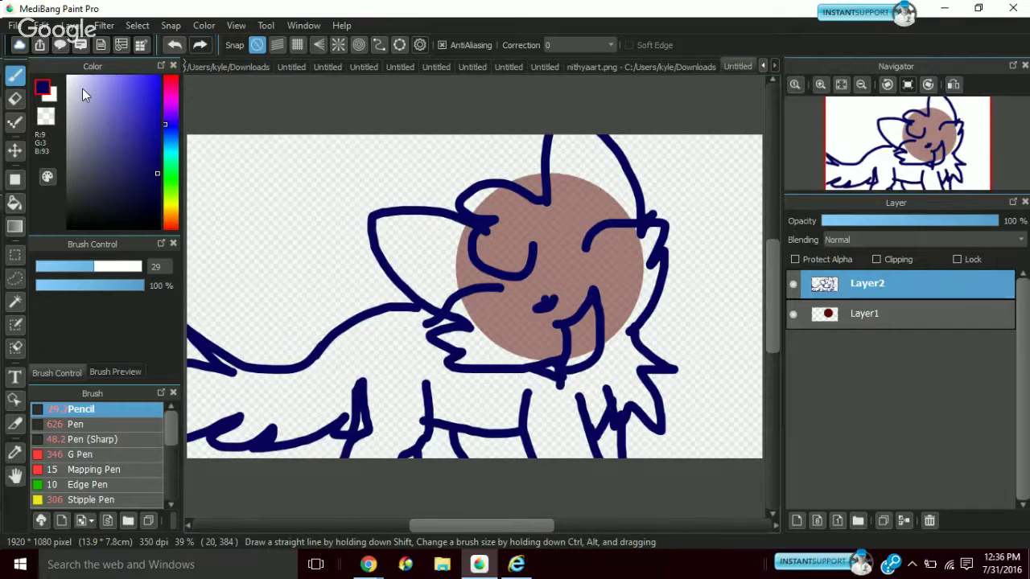
Erase the extra inner strokes of the hind leg and tidy the neighbouring leg line with the eraser at size 38
left_click(14, 98)
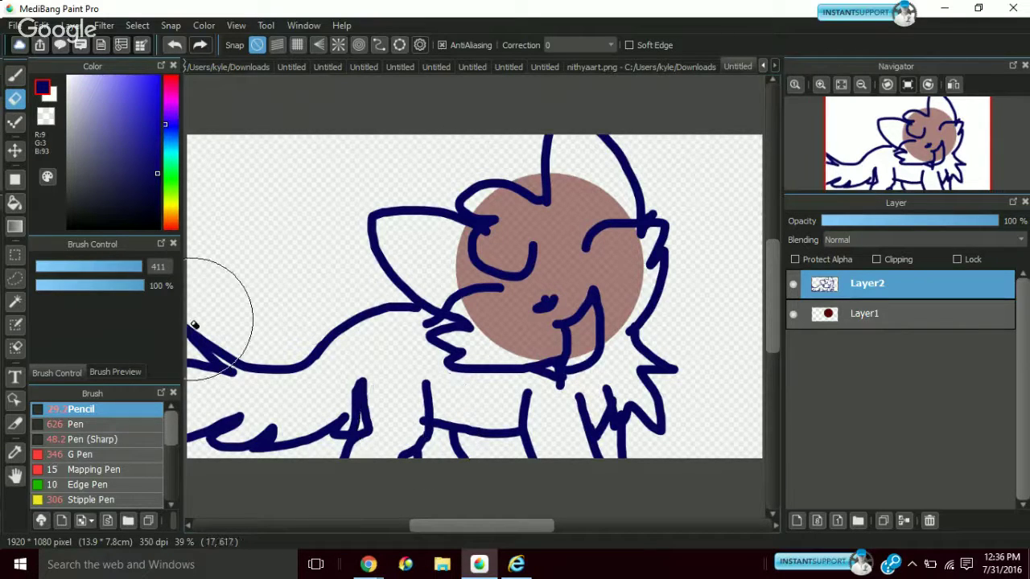
key("bracketleft")
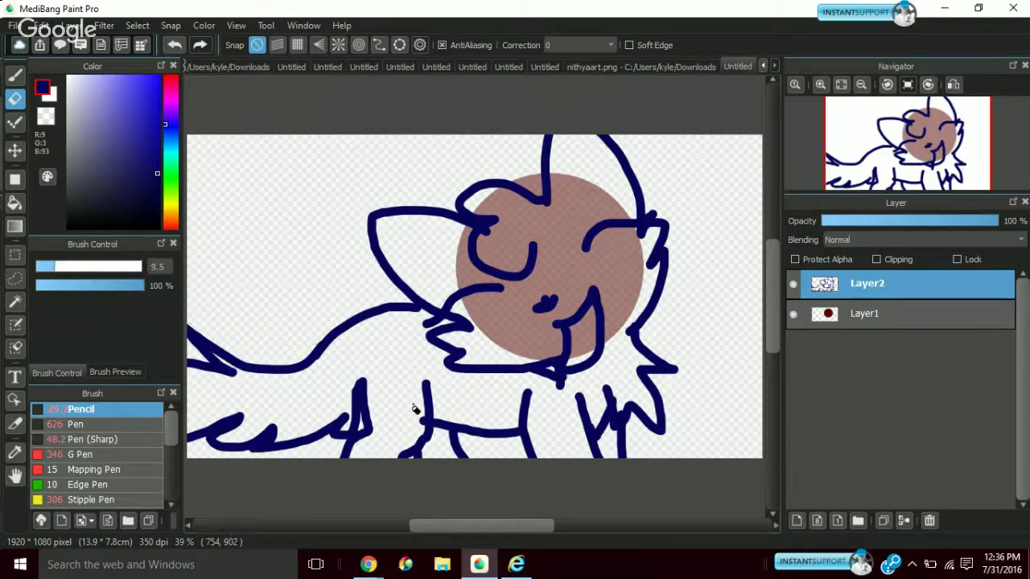
key("bracketright")
key("bracketright")
key("bracketright")
key("bracketright")
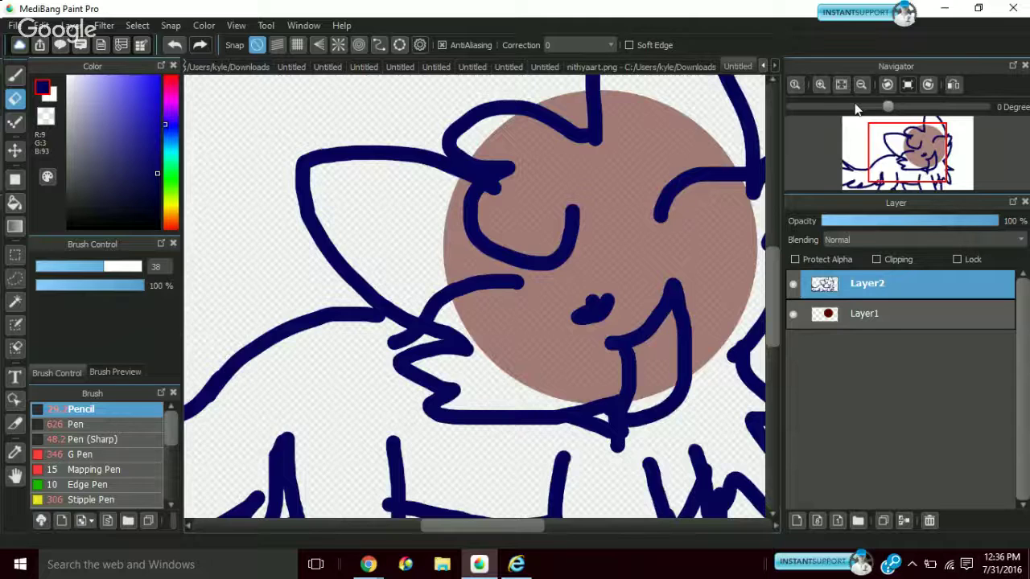
scroll(432, 387, "up", 2)
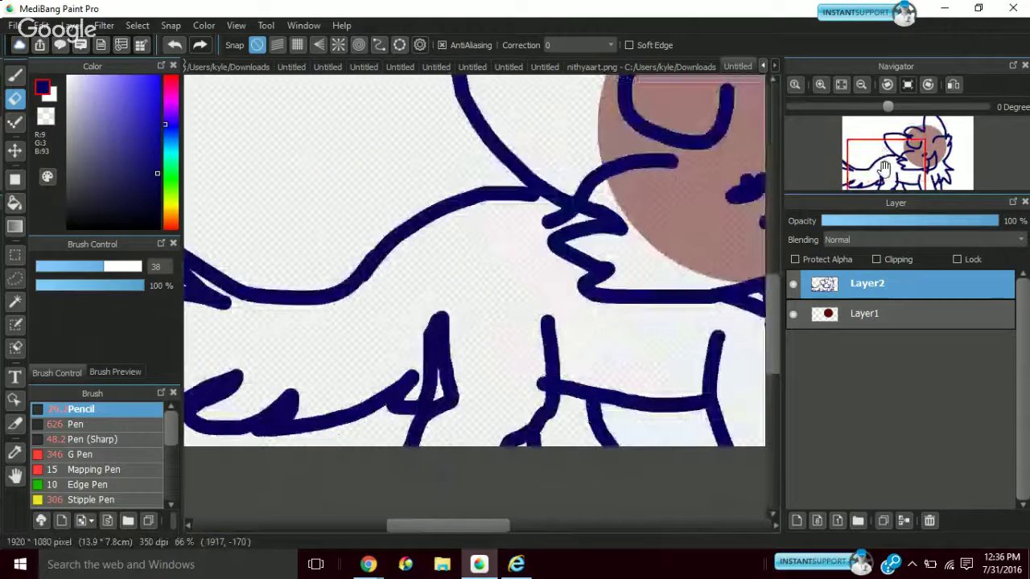
left_click_drag(432, 386, 425, 396)
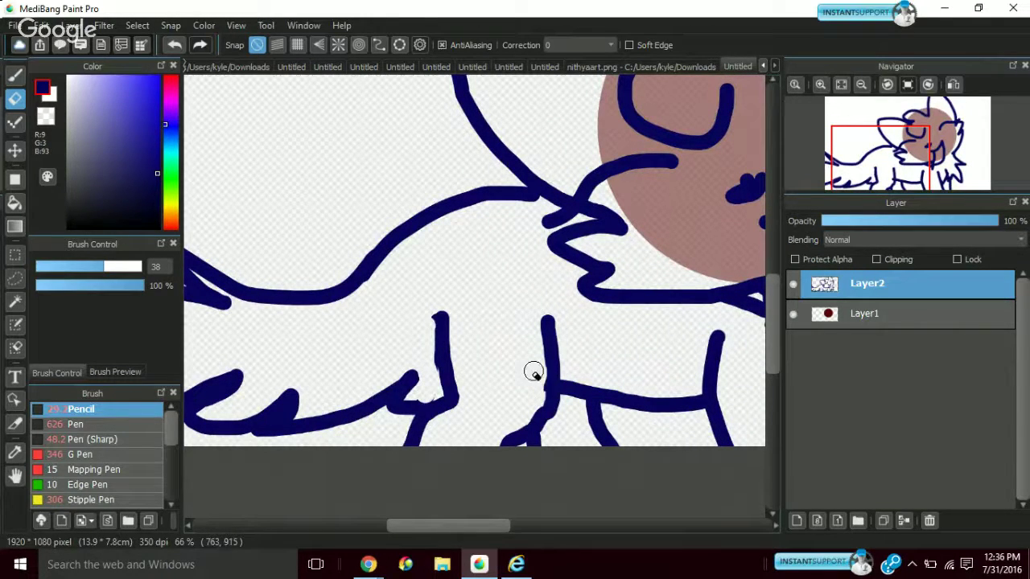
left_click_drag(534, 371, 534, 376)
Erase the upper tail line between its pointed tuft and the canvas edge, leaving a clean tip
mouse_move(899, 154)
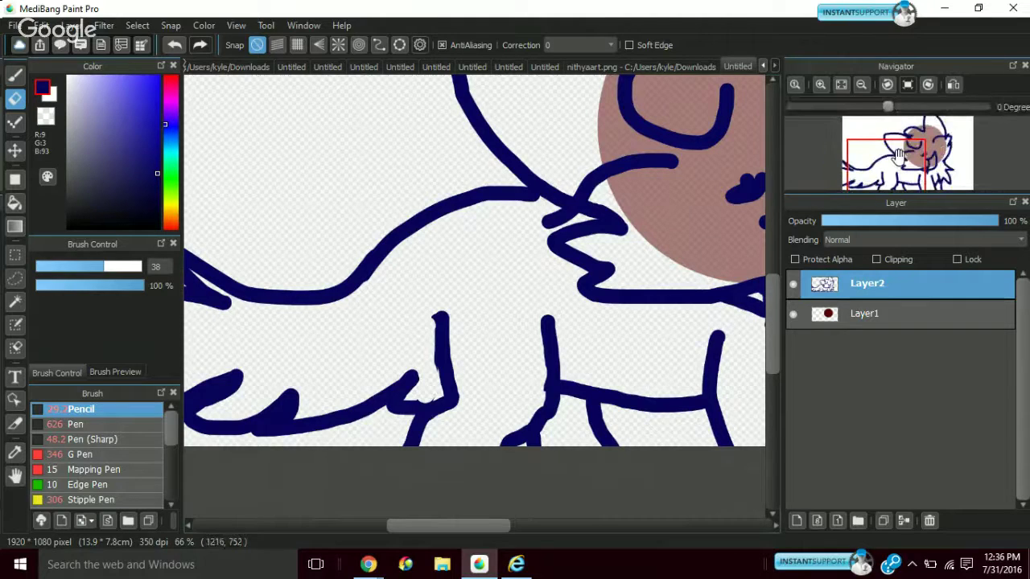
left_click_drag(899, 155, 432, 268)
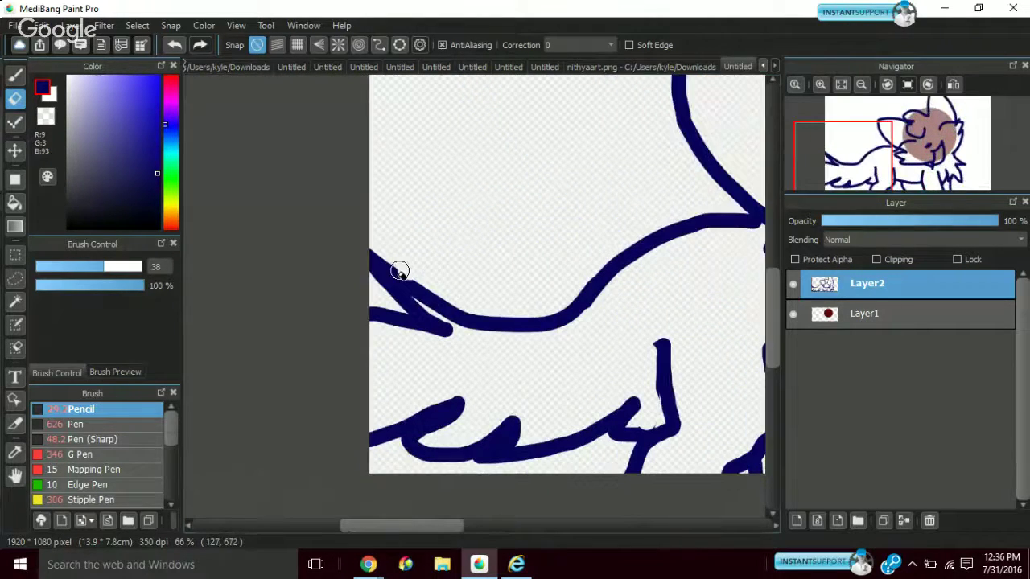
left_click_drag(350, 280, 437, 250)
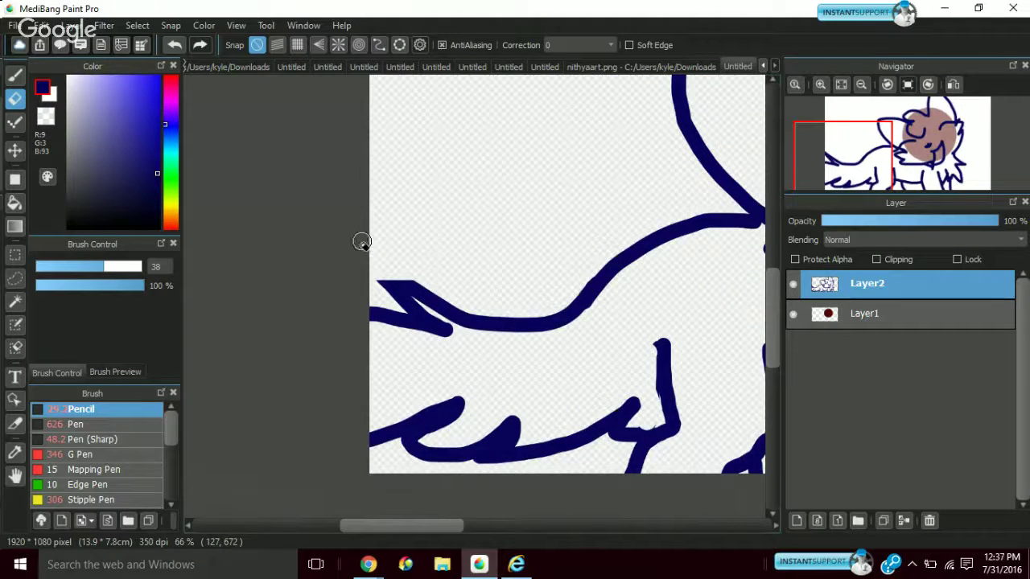
mouse_move(366, 281)
left_mouse_down()
mouse_move(375, 293)
mouse_move(398, 268)
left_mouse_up()
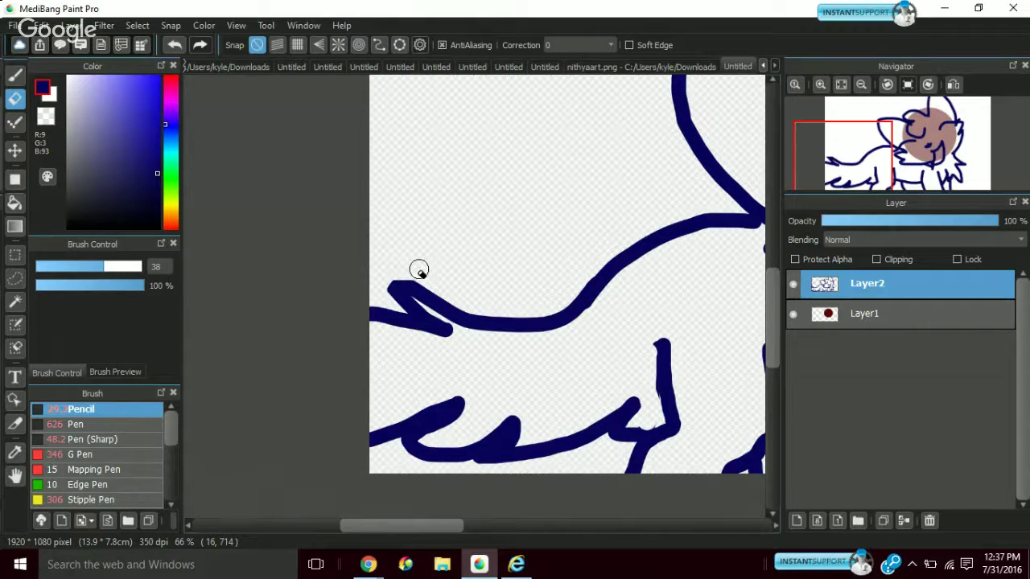
Erase the stray line end below the right cheek and the lower part of the open mouth down to the chin
left_click_drag(789, 127, 933, 166)
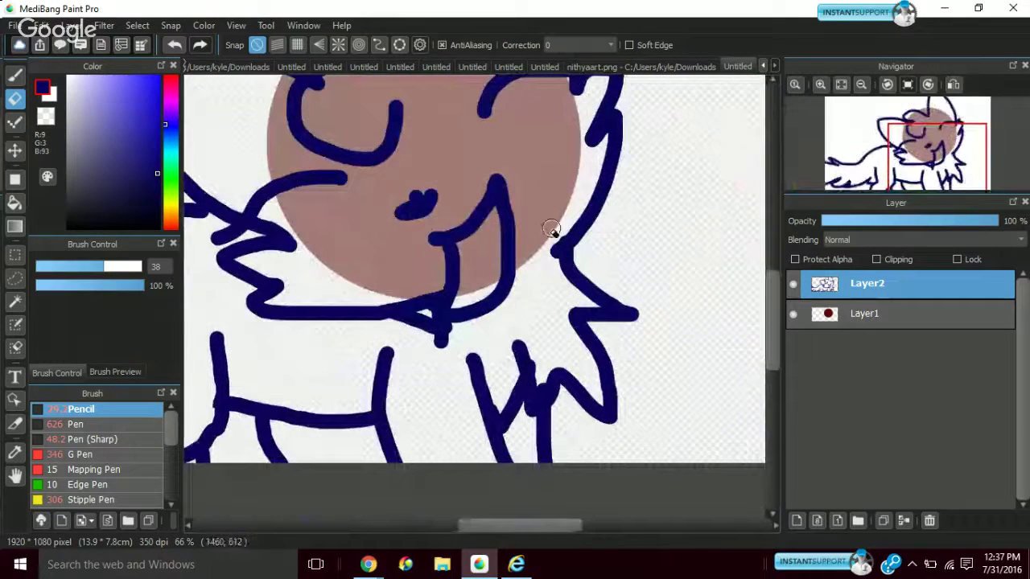
left_click_drag(559, 228, 555, 275)
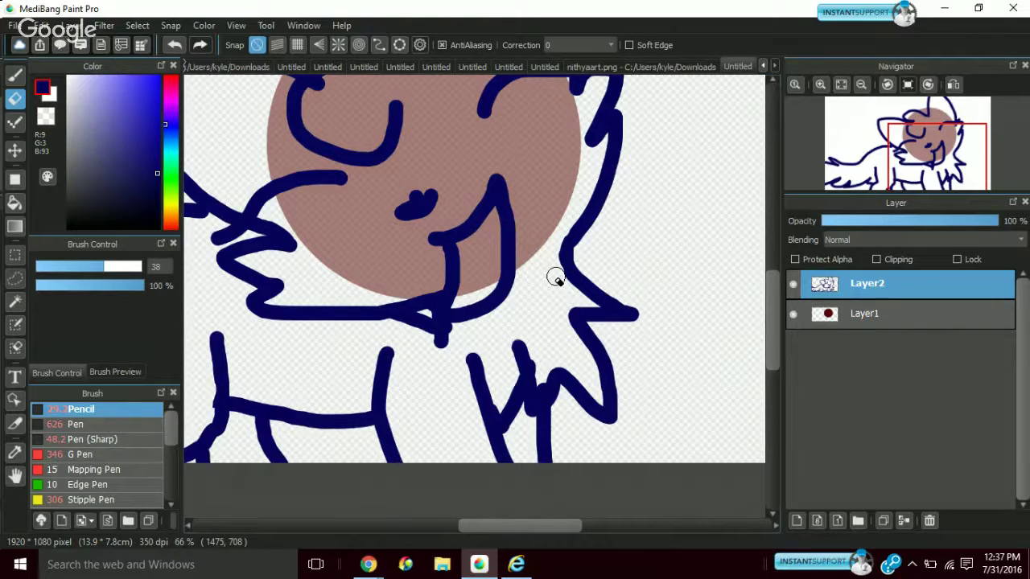
mouse_move(453, 307)
left_mouse_down()
mouse_move(428, 280)
mouse_move(490, 298)
mouse_move(464, 331)
mouse_move(488, 301)
mouse_move(482, 276)
mouse_move(437, 288)
left_mouse_up()
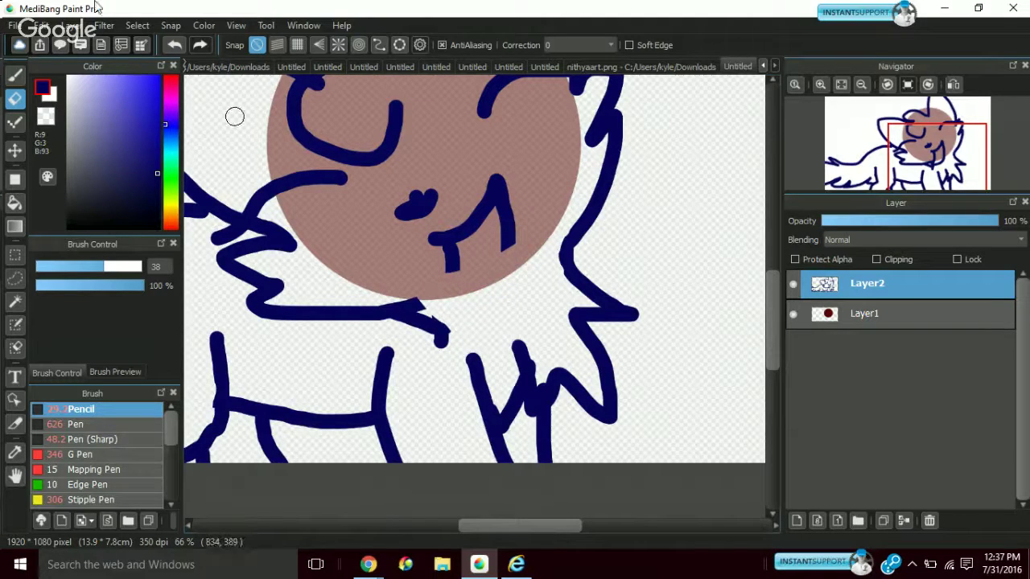
Redraw the rounded chin line and close the open mouth with a shorter lower lip in dark blue at size 29
key("b")
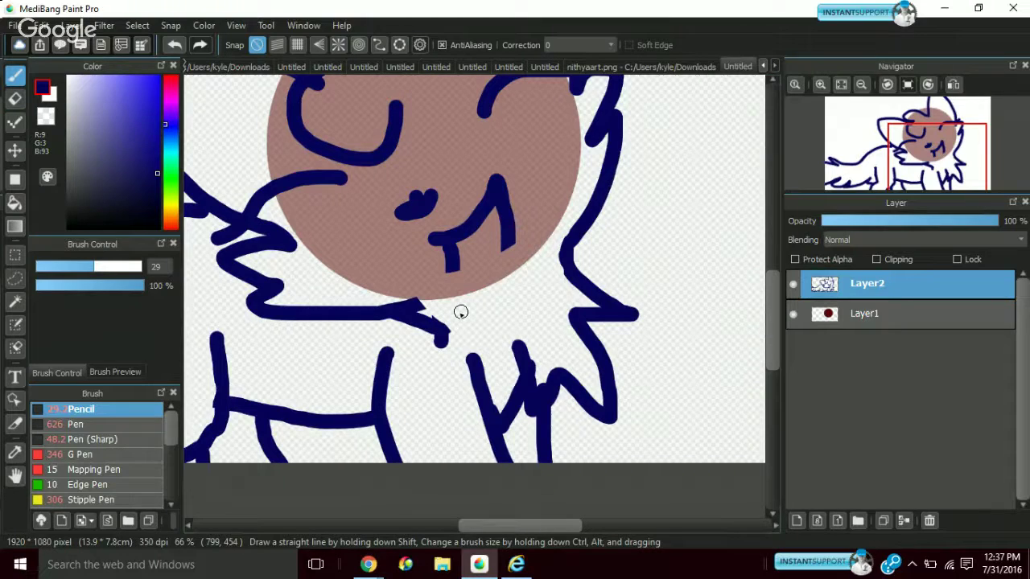
left_click_drag(417, 301, 440, 338)
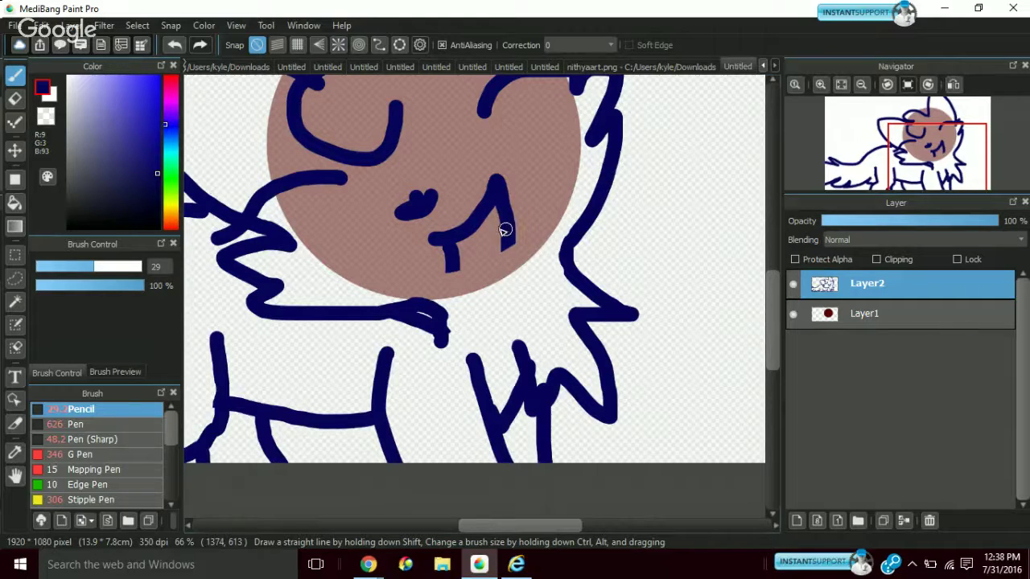
mouse_move(502, 232)
left_mouse_down()
mouse_move(495, 260)
mouse_move(453, 268)
left_mouse_up()
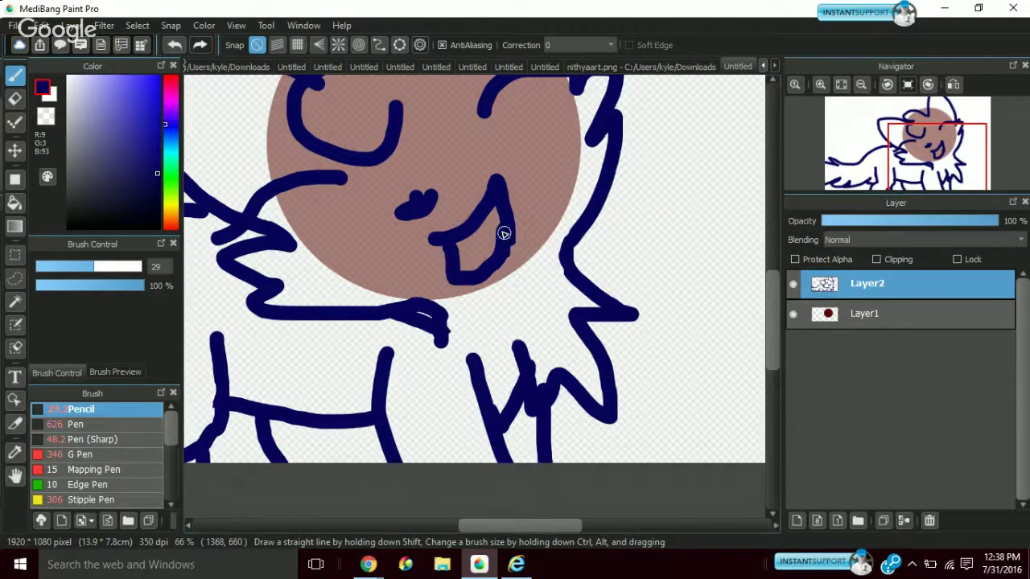
left_click_drag(504, 234, 502, 204)
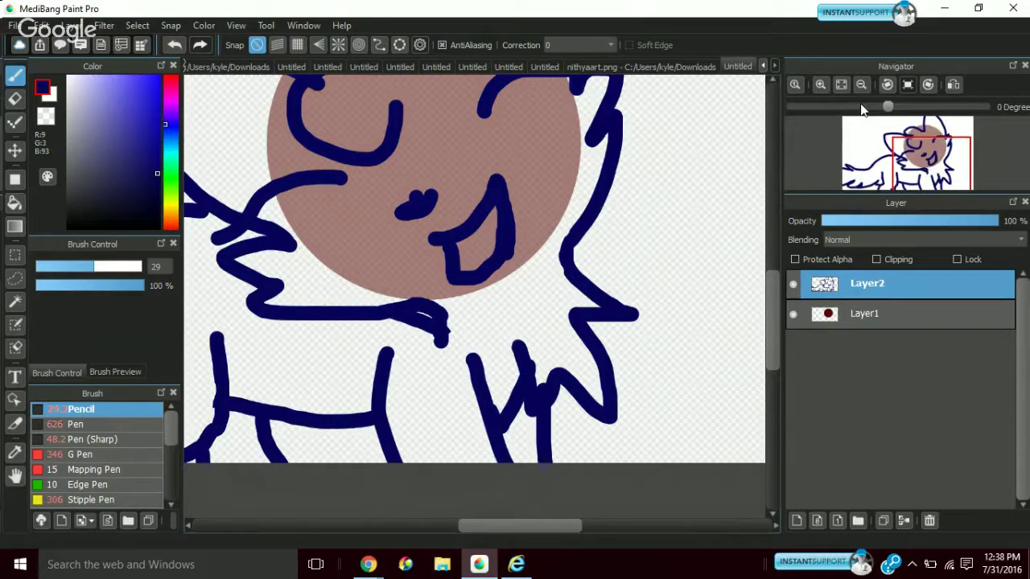
Erase the stray stroke end inside the left eye beneath the hair tuft
left_click(905, 143)
left_click_drag(906, 143, 906, 129)
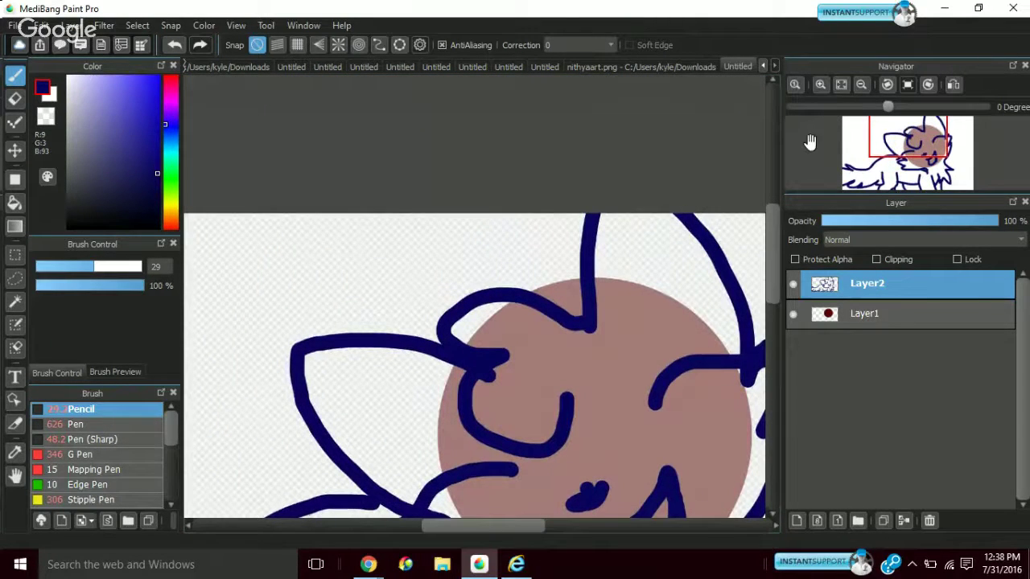
left_click(14, 100)
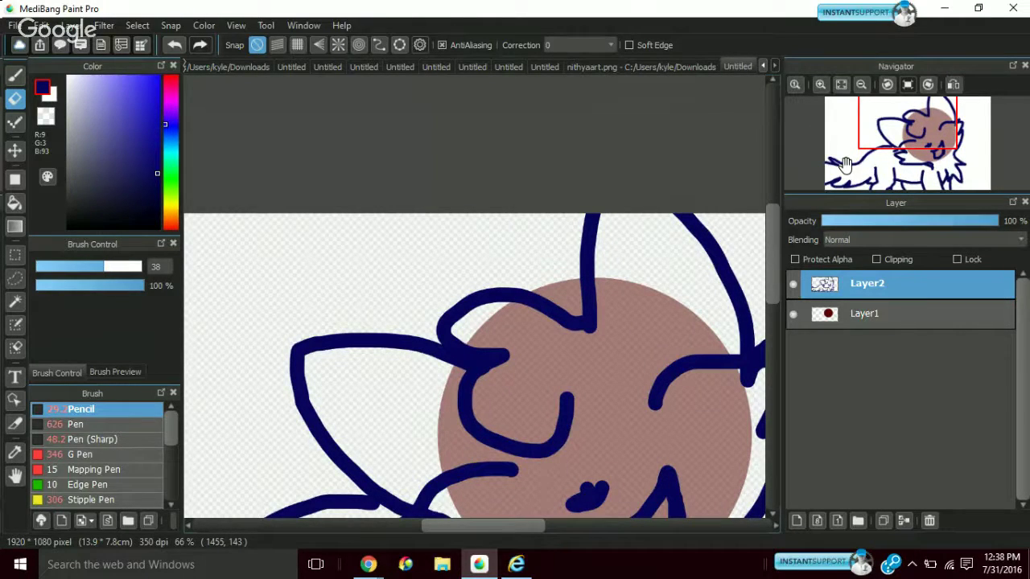
left_click_drag(845, 165, 859, 191)
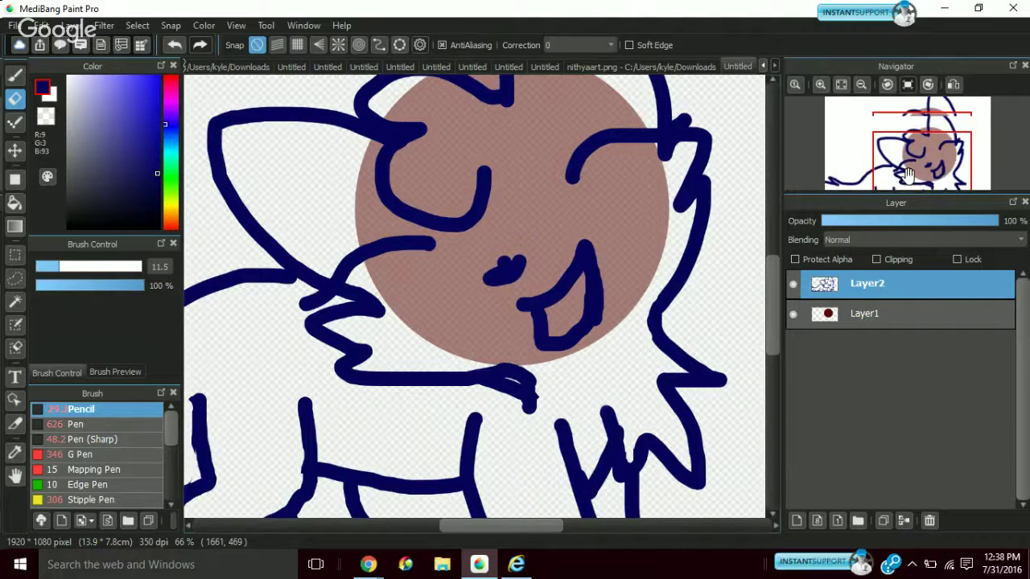
Handwrite the character's name in bright blue (R 19, G 0, B 255) in the empty area beside the left ear
left_click_drag(907, 173, 875, 186)
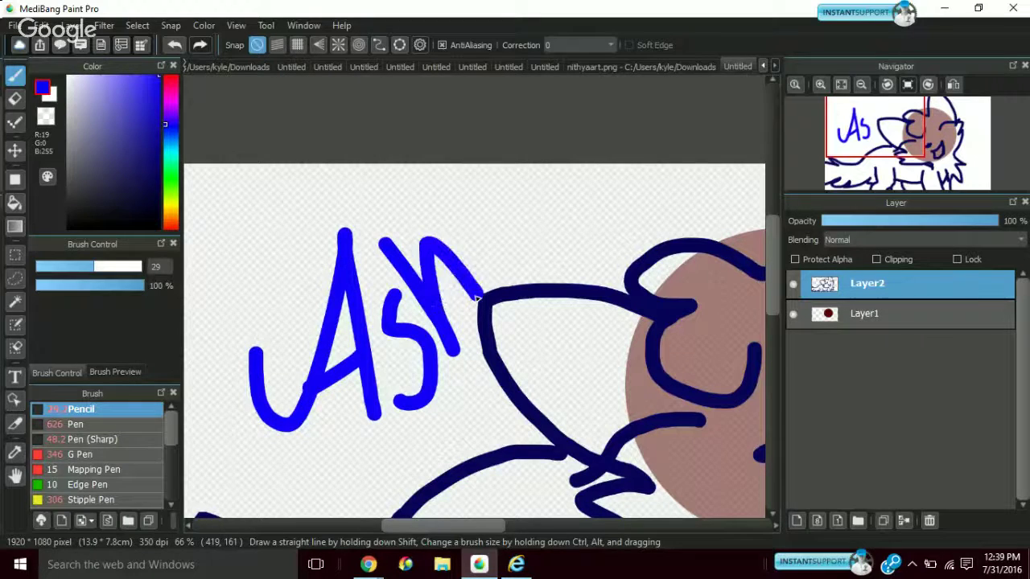
left_click_drag(470, 212, 516, 277)
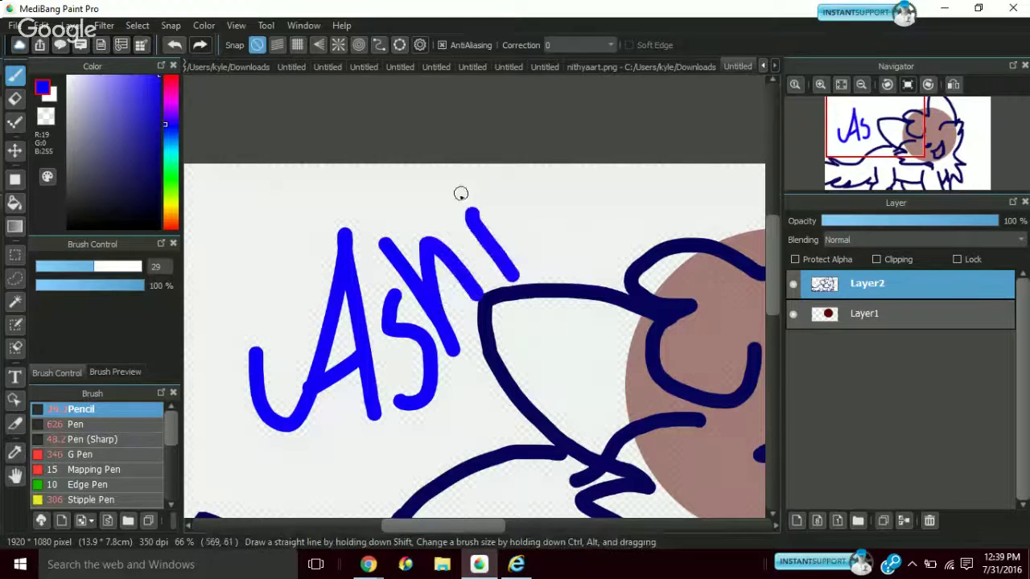
left_click(460, 193)
left_click_drag(545, 209, 602, 256)
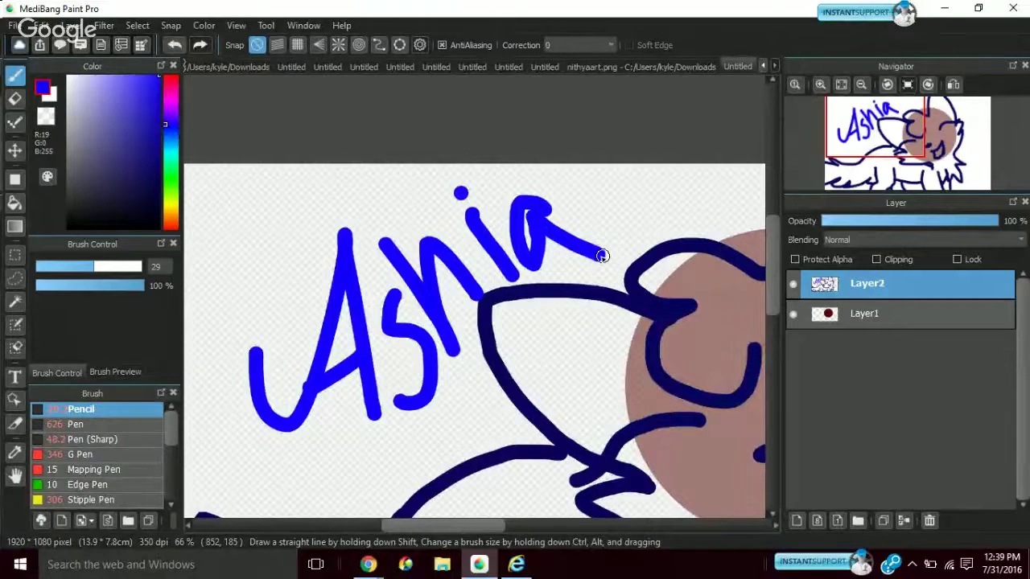
Add a new layer above the sketch and trace the two front leg edges below the chin in black, redoing the left edge
left_click(71, 25)
left_click(88, 36)
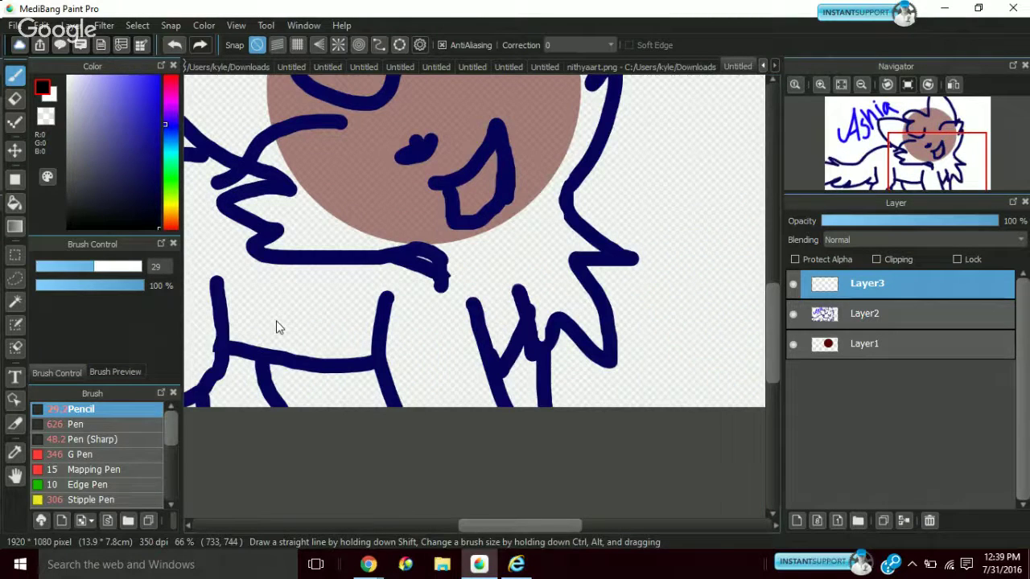
left_click_drag(477, 302, 508, 406)
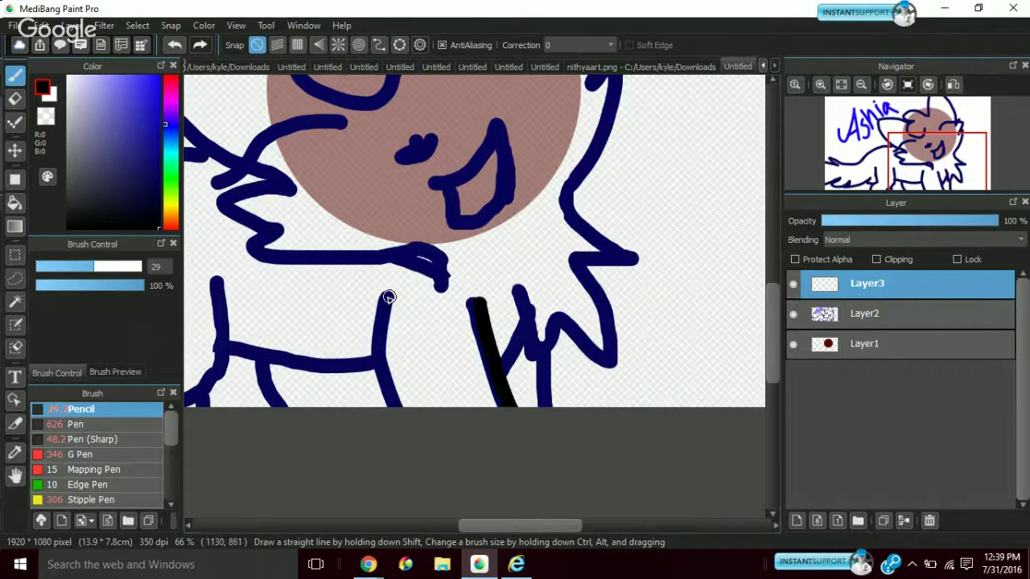
left_click_drag(389, 297, 397, 410)
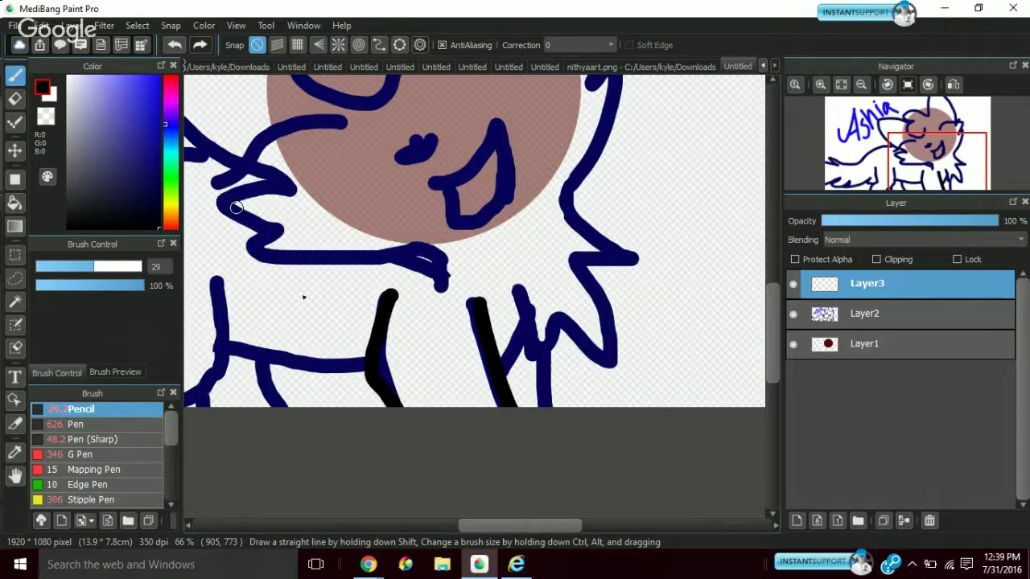
key("ctrl+z")
key("ctrl+y")
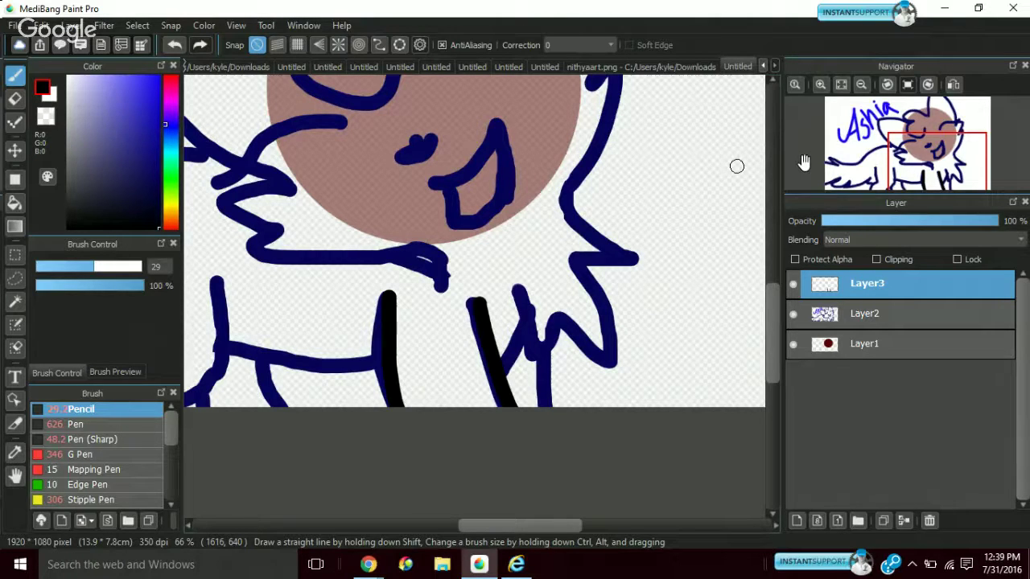
Trace the belly line, the remaining leg outlines and the inner leg strokes in black at size 29
left_click(914, 171)
left_click_drag(914, 171, 905, 170)
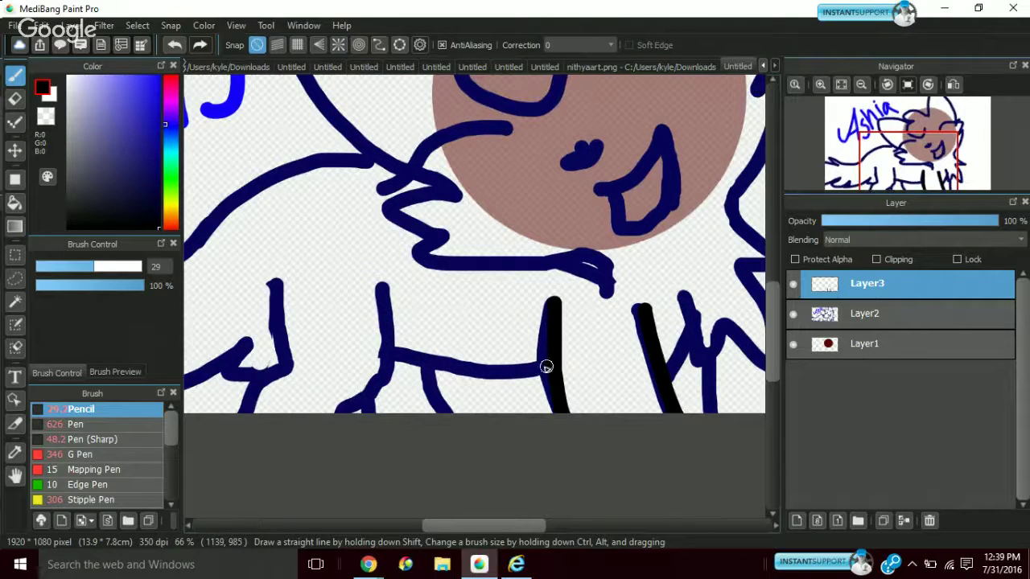
mouse_move(548, 362)
left_mouse_down()
mouse_move(441, 357)
mouse_move(393, 339)
left_mouse_up()
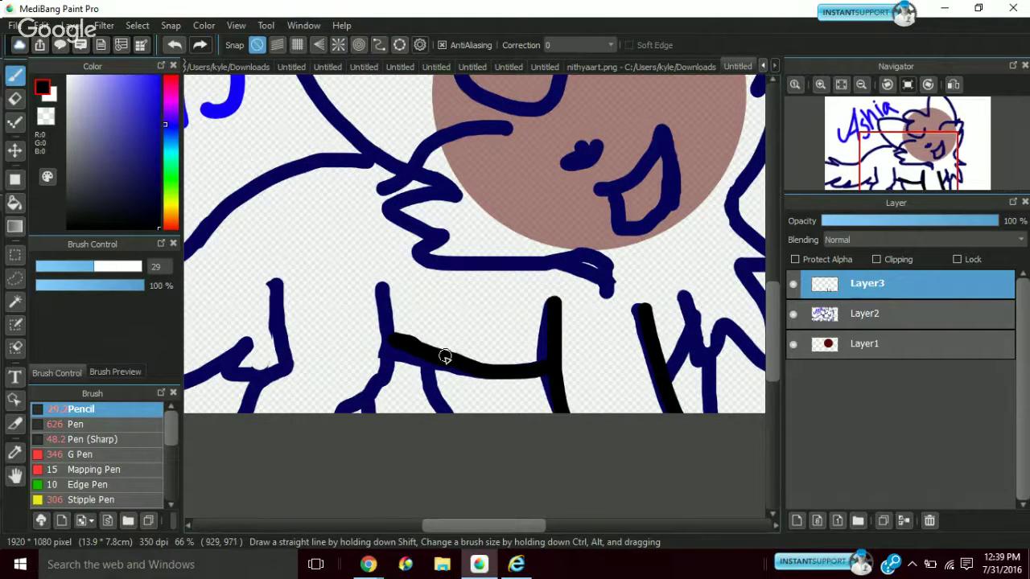
mouse_move(381, 279)
left_mouse_down()
mouse_move(379, 353)
mouse_move(324, 434)
left_mouse_up()
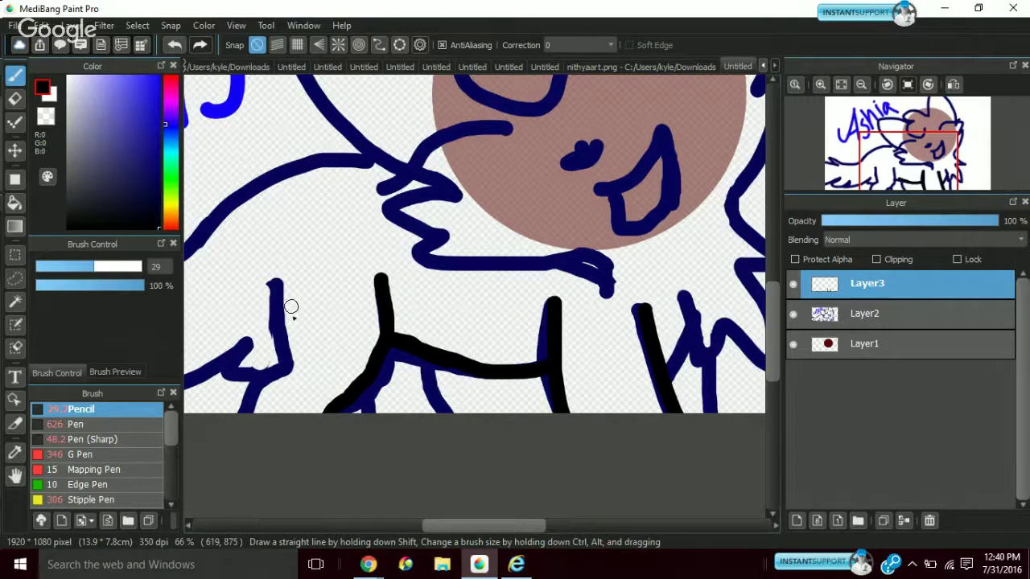
mouse_move(275, 281)
left_mouse_down()
mouse_move(287, 370)
mouse_move(238, 397)
mouse_move(214, 453)
left_mouse_up()
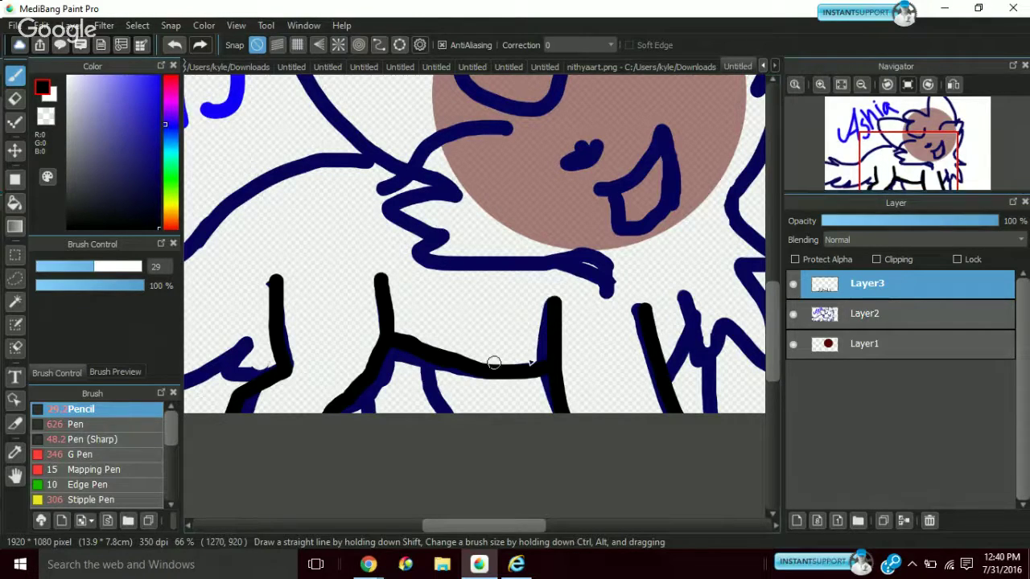
left_click_drag(425, 356, 435, 452)
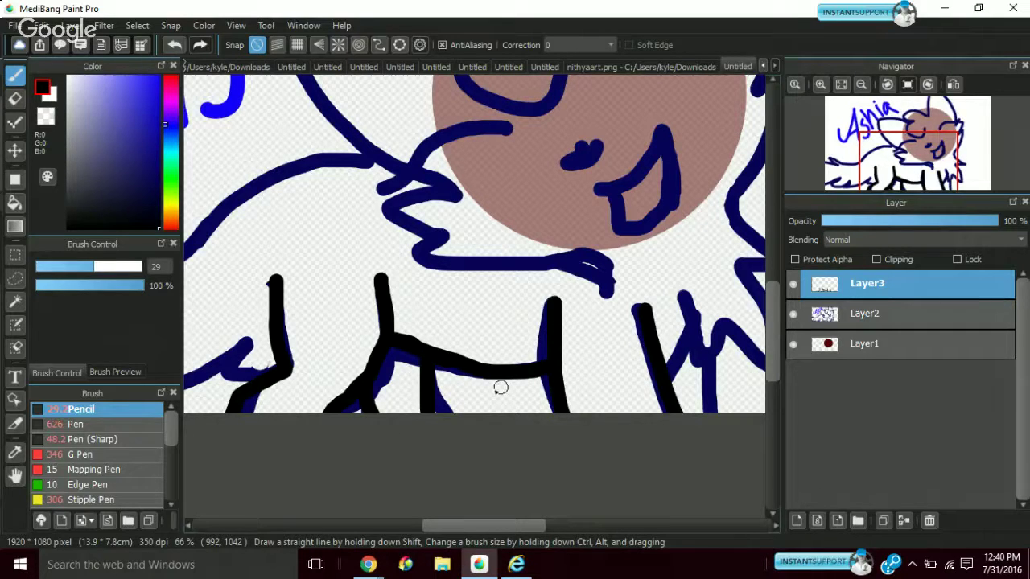
Trace the curved back, the pointed tail tuft and the jagged lower edge of the tail in black
scroll(497, 388, "left", 5)
scroll(435, 346, "up", 1)
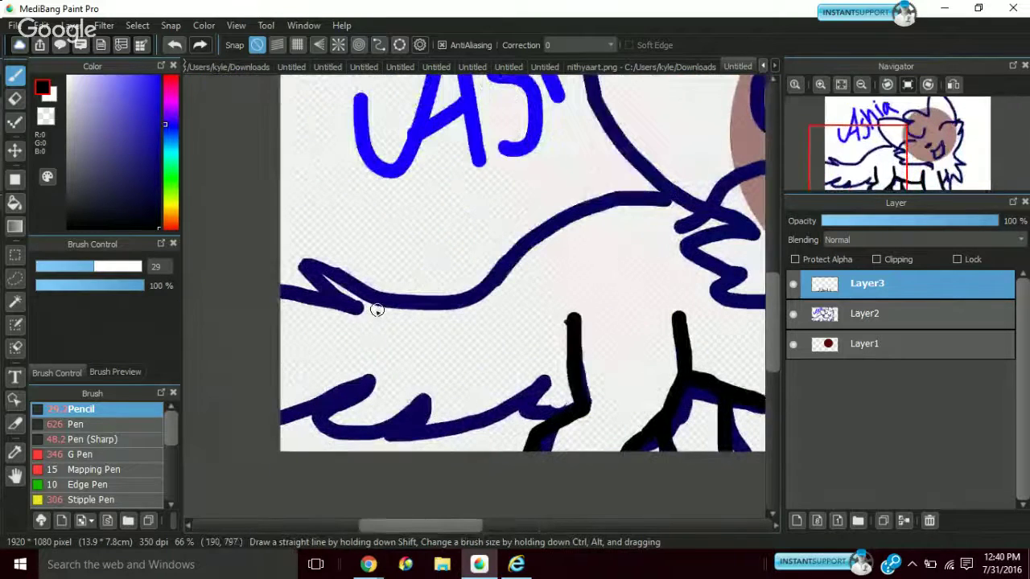
mouse_move(359, 310)
left_mouse_down()
mouse_move(265, 304)
mouse_move(321, 306)
mouse_move(334, 282)
mouse_move(497, 291)
mouse_move(569, 216)
mouse_move(681, 201)
left_mouse_up()
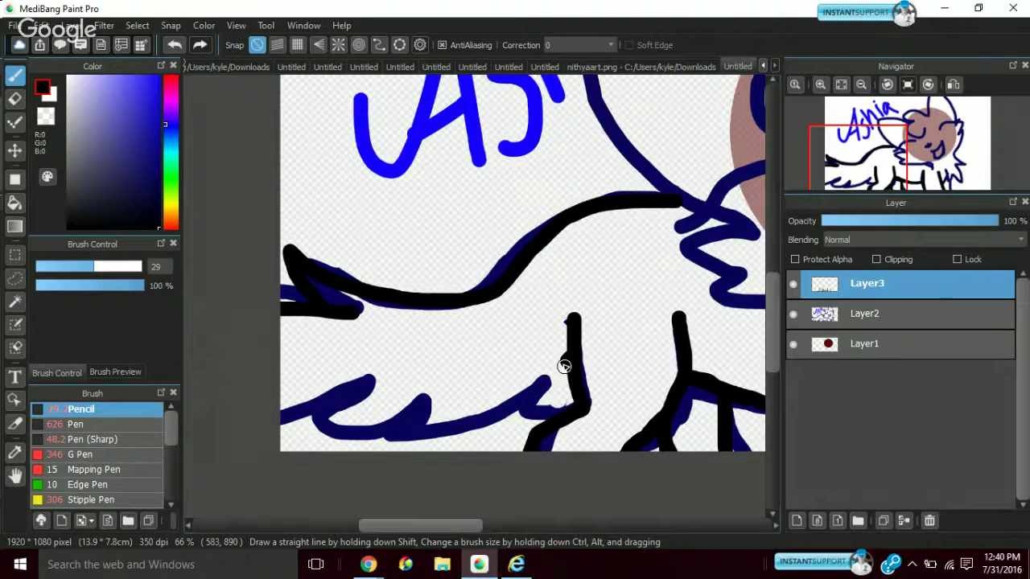
mouse_move(564, 366)
left_mouse_down()
mouse_move(525, 401)
mouse_move(479, 417)
mouse_move(424, 434)
mouse_move(360, 435)
left_mouse_up()
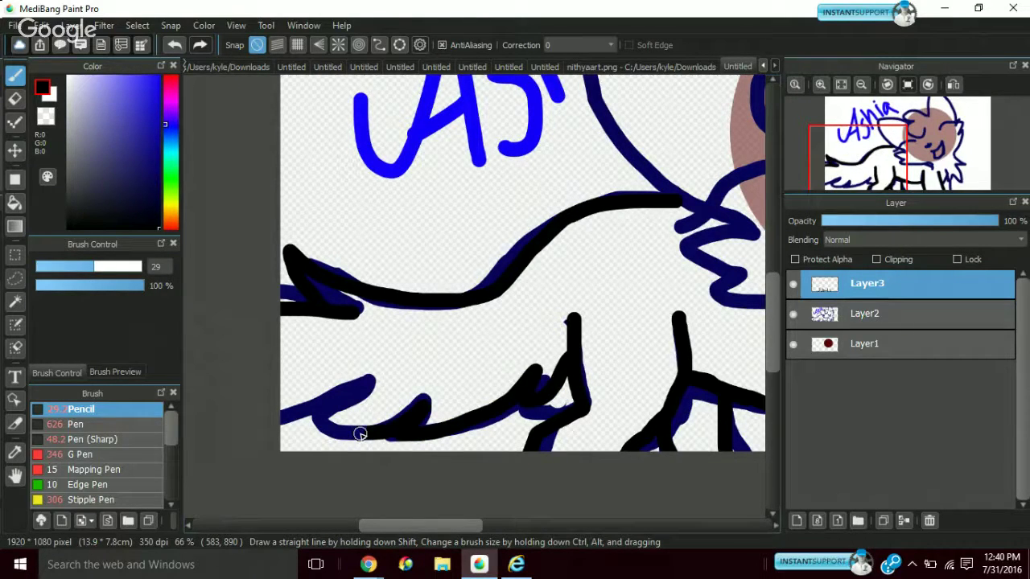
left_click_drag(359, 435, 284, 421)
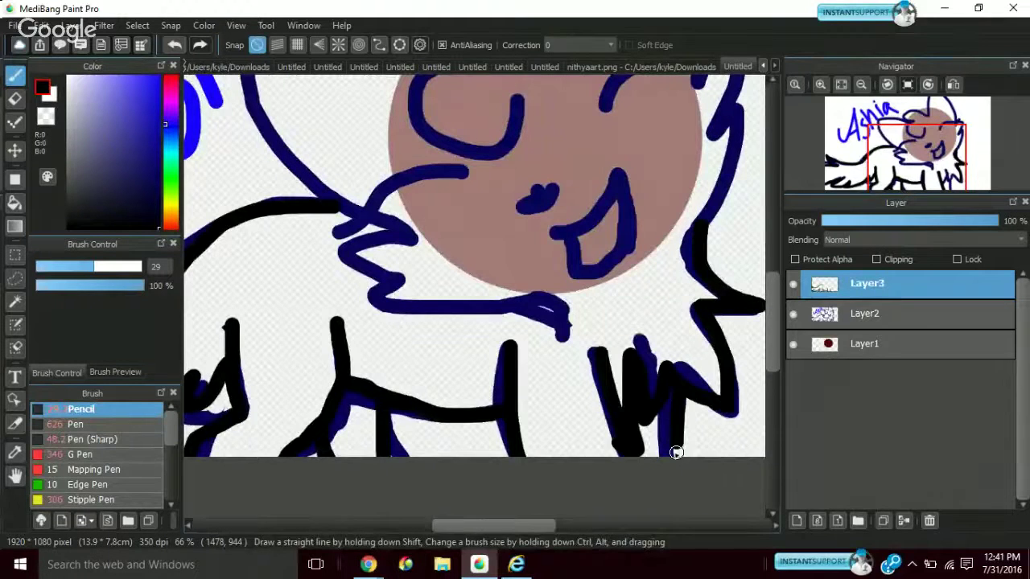
Trace the right cheek fur, the right closed eye and both edges of the upright ear in black
left_click(916, 139)
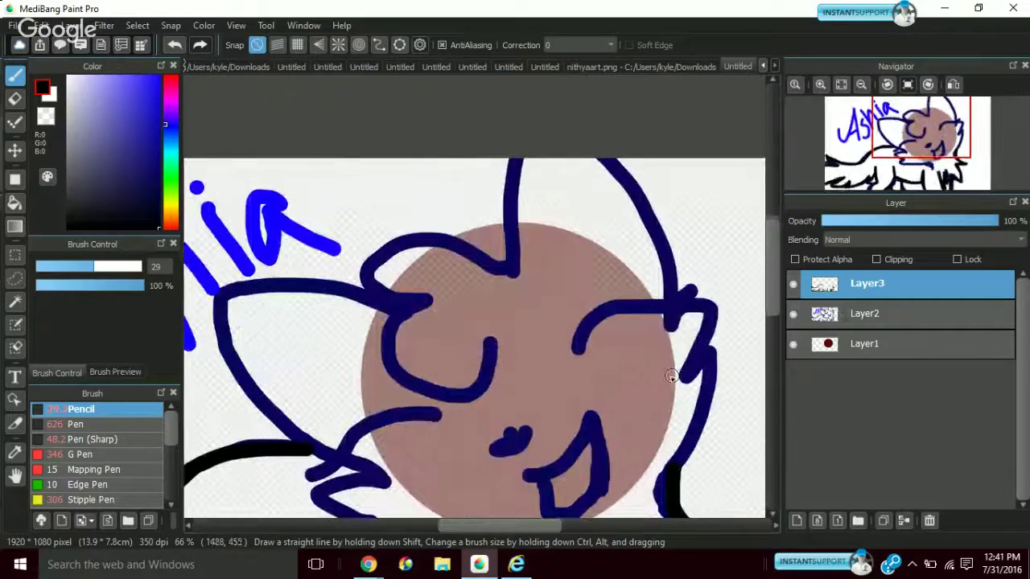
left_click_drag(683, 383, 725, 335)
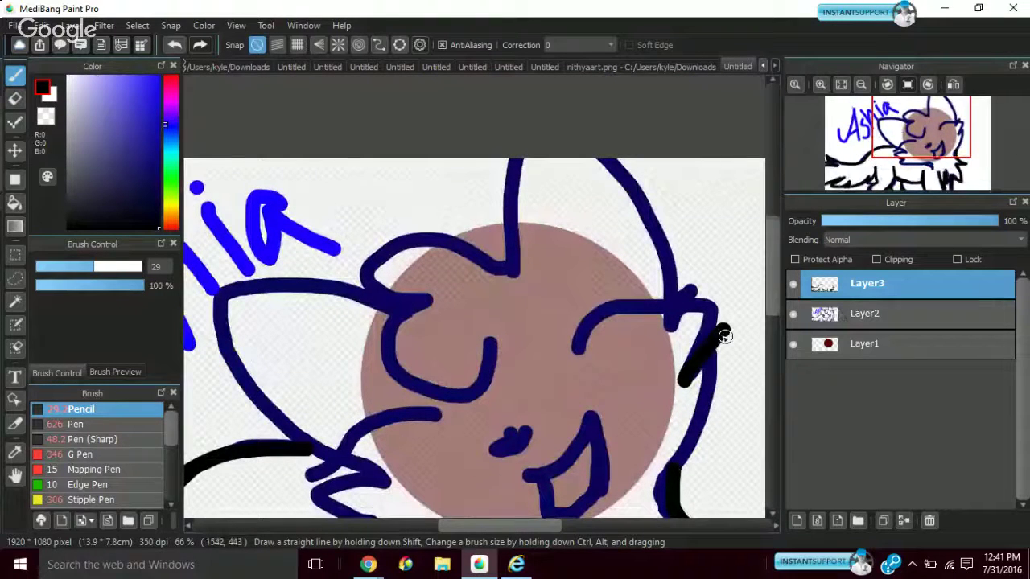
left_click_drag(680, 483, 666, 326)
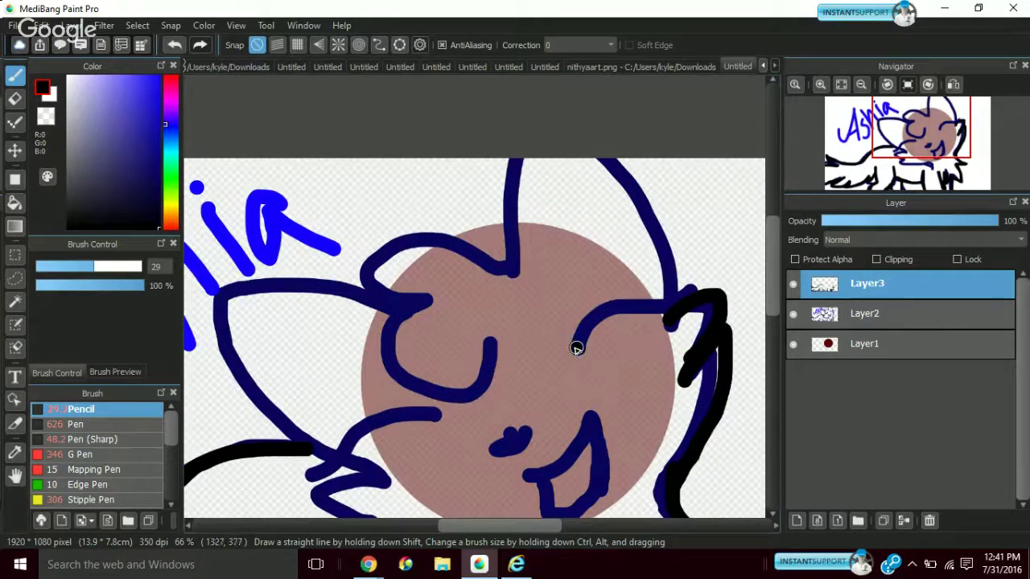
left_click_drag(577, 349, 590, 319)
mouse_move(588, 322)
left_mouse_down()
mouse_move(681, 301)
mouse_move(648, 189)
mouse_move(593, 138)
left_mouse_up()
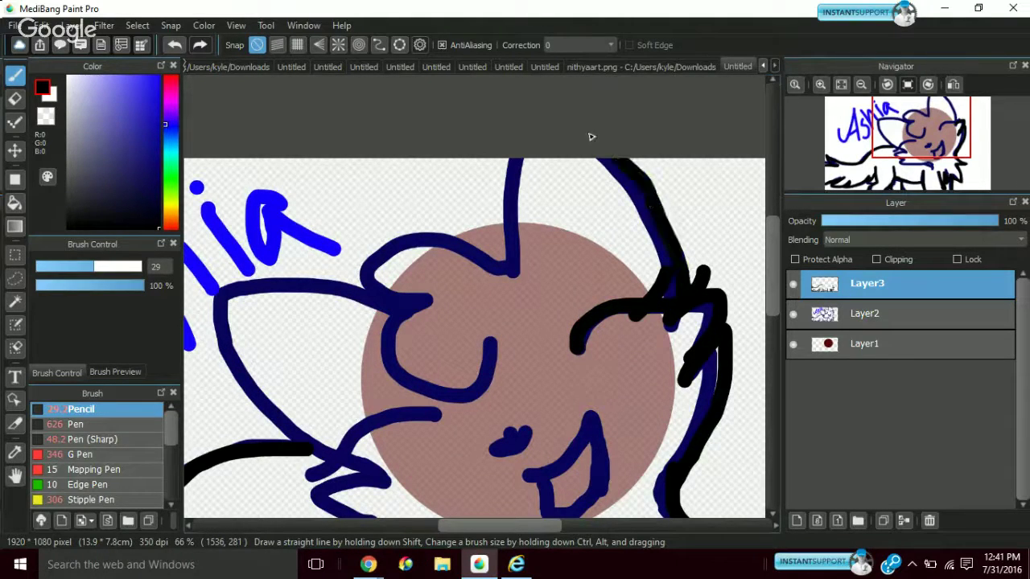
left_click_drag(515, 269, 549, 105)
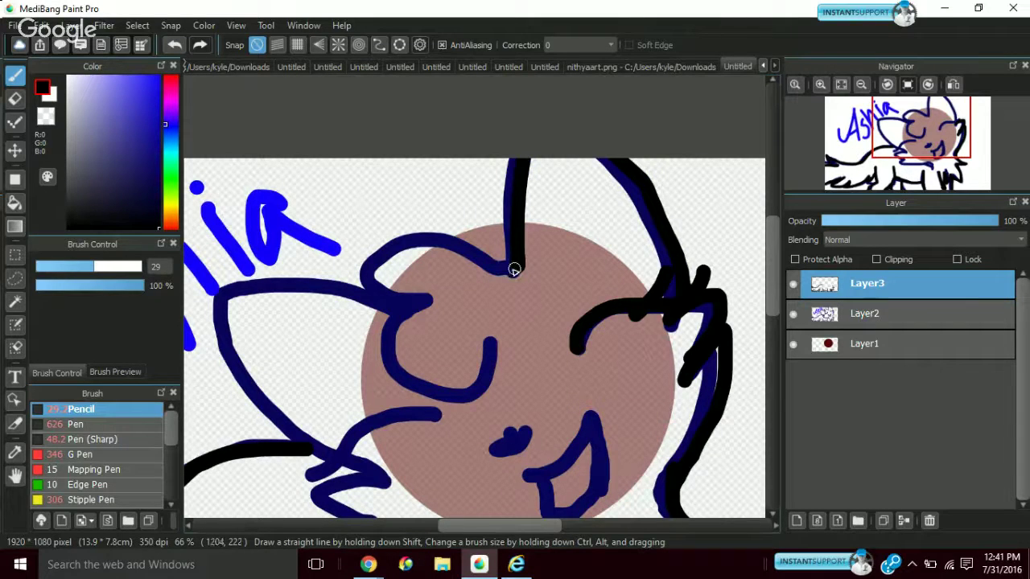
Ink the hair tuft, left eye, nose, mouth, left ear and left cheek fur down to the jawline in black, redoing the mouth
mouse_move(509, 270)
left_mouse_down()
mouse_move(398, 242)
mouse_move(415, 304)
mouse_move(434, 304)
mouse_move(436, 386)
mouse_move(485, 344)
left_mouse_up()
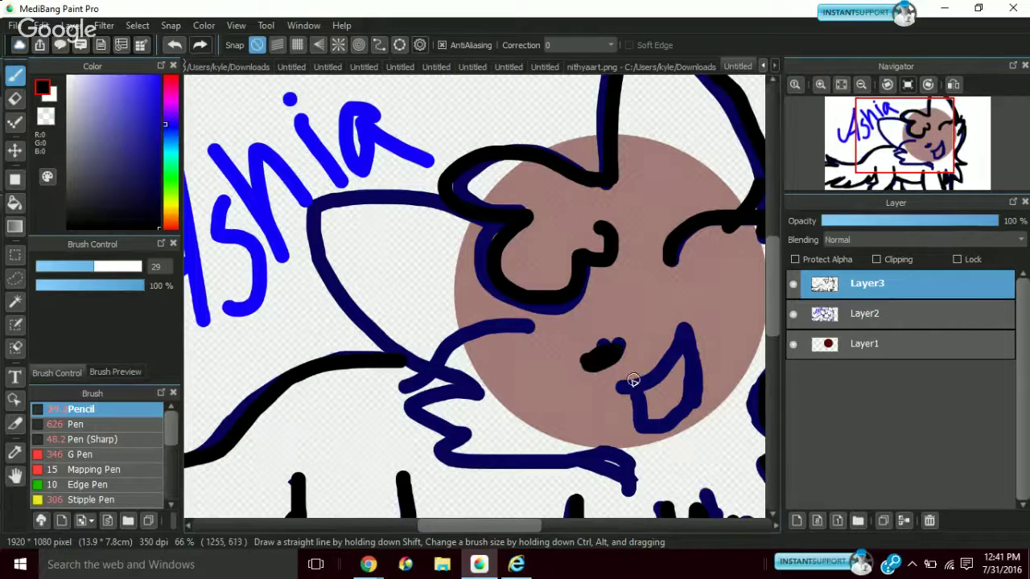
left_click_drag(633, 380, 646, 395)
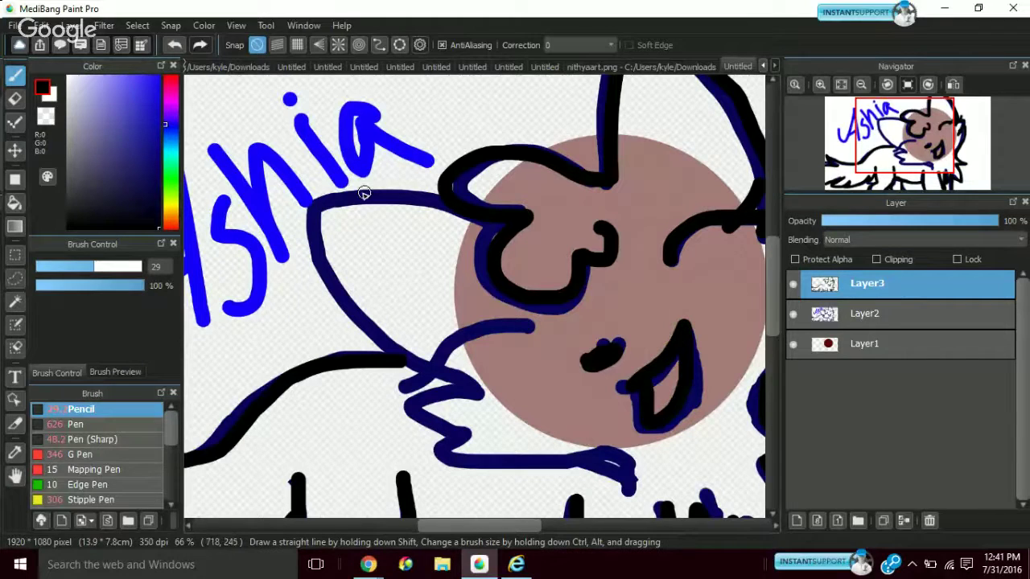
key("ctrl+z")
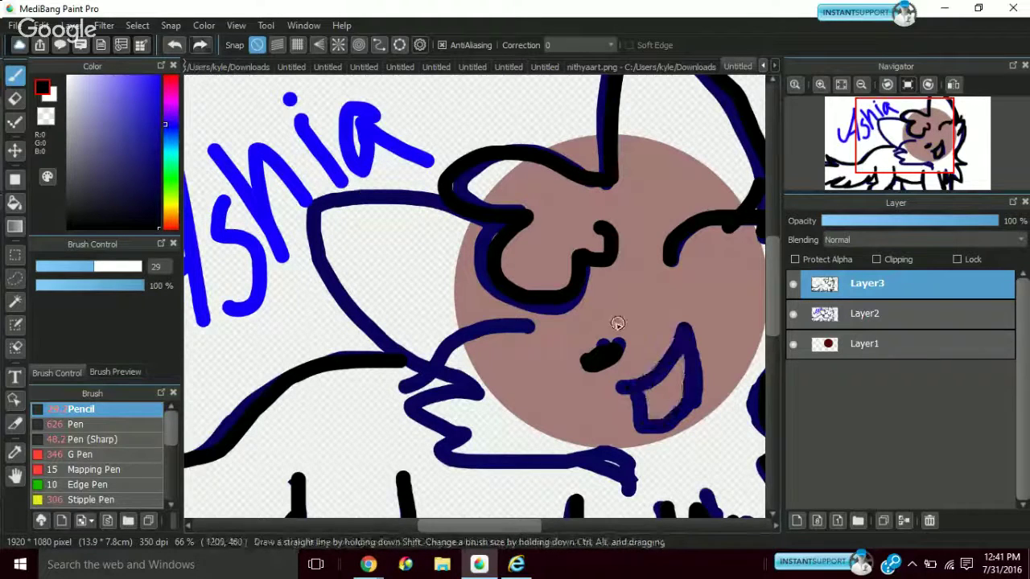
mouse_move(613, 390)
left_mouse_down()
mouse_move(638, 388)
mouse_move(684, 344)
mouse_move(655, 435)
mouse_move(636, 395)
left_mouse_up()
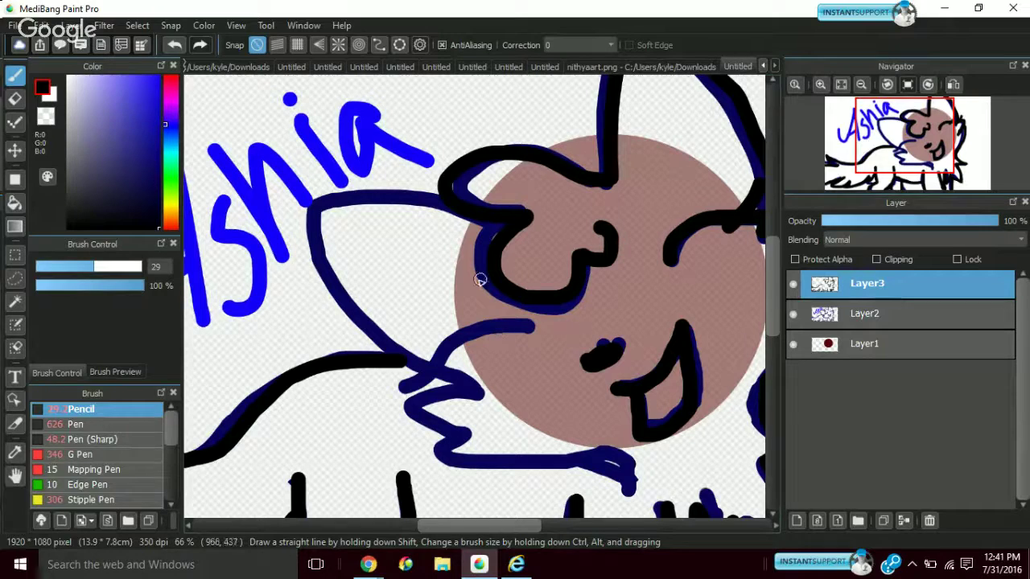
mouse_move(477, 236)
left_mouse_down()
mouse_move(453, 204)
mouse_move(427, 195)
mouse_move(316, 197)
left_mouse_up()
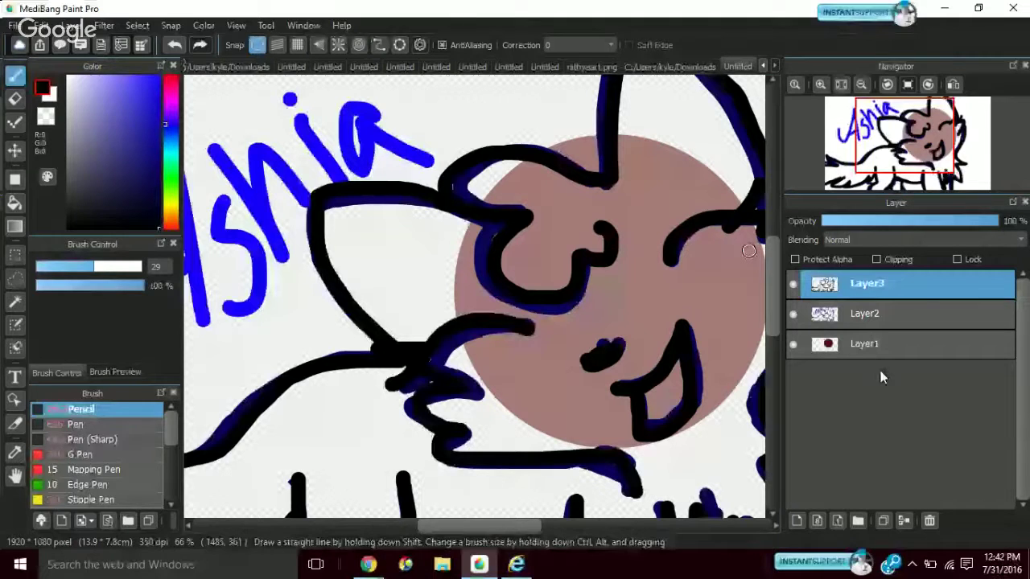
Hide Layer2 with the blue sketch and Layer1 with the circle so only the black line art shows
left_click(793, 315)
left_click(792, 343)
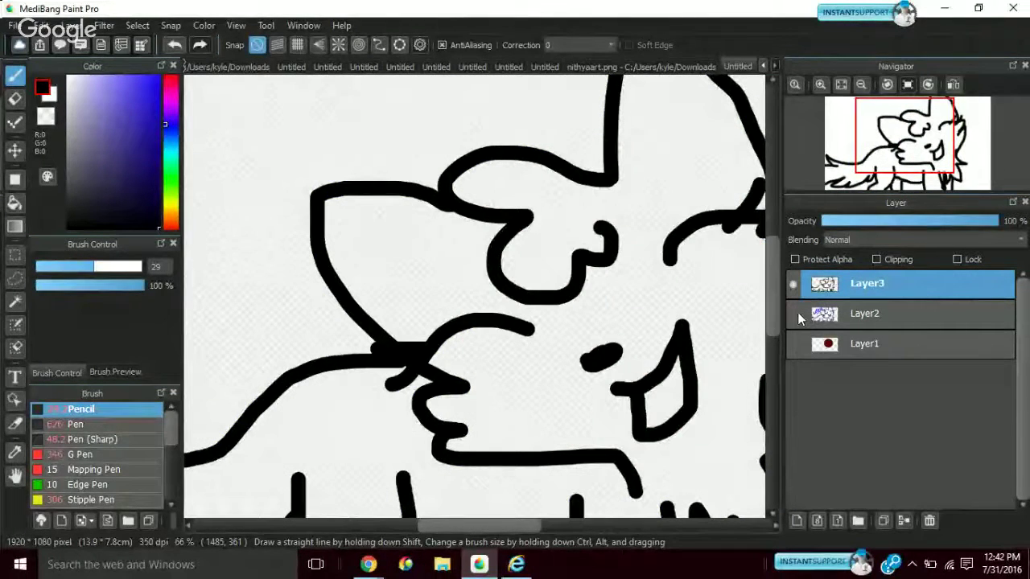
left_click(794, 314)
left_click(792, 314)
Add a layer directly above Layer2 and draw grey (R 94, G 94, B 94) boundary strokes around the left eye and from the right cheek to the chest
left_click(852, 317)
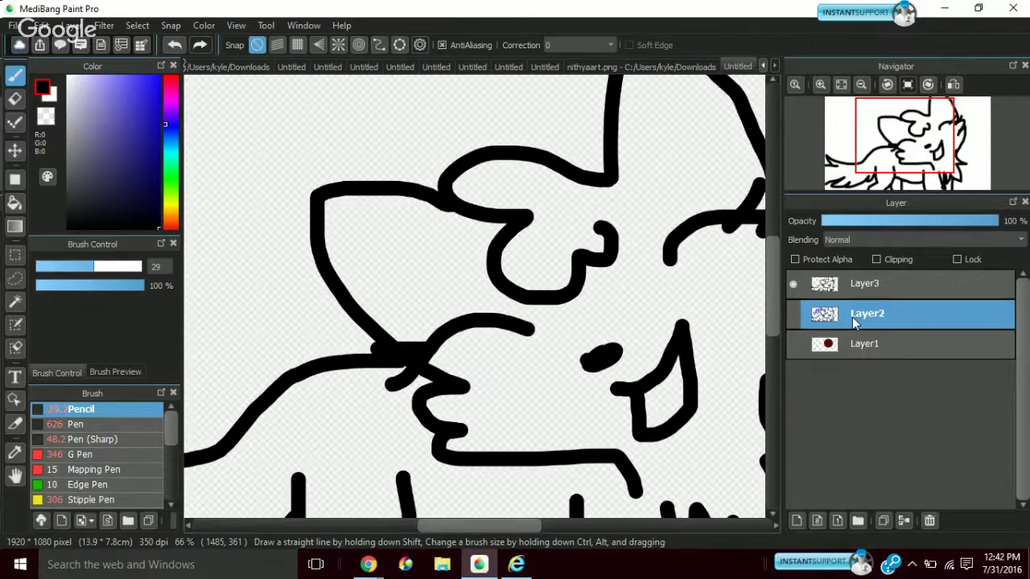
left_click(81, 26)
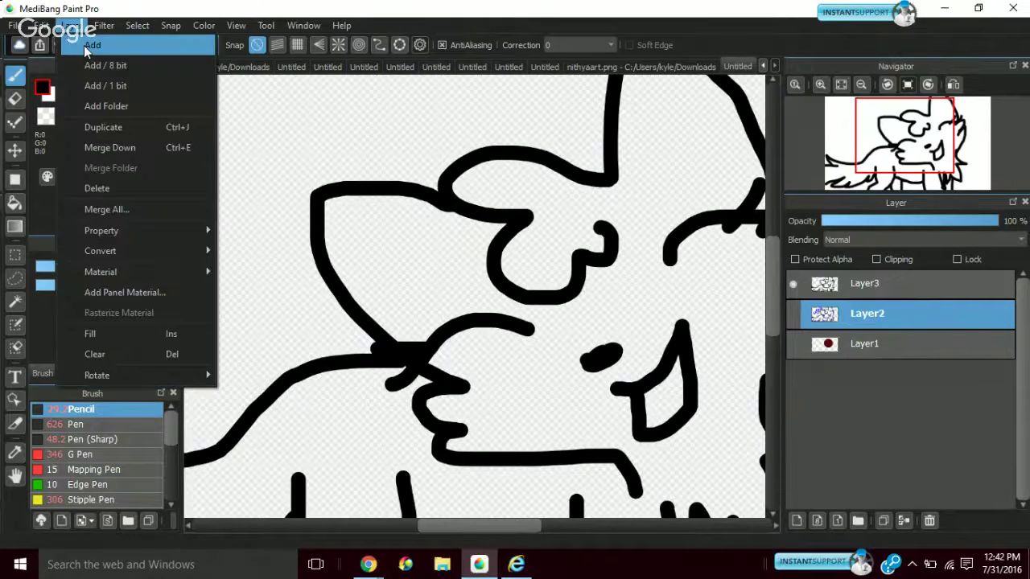
left_click(83, 45)
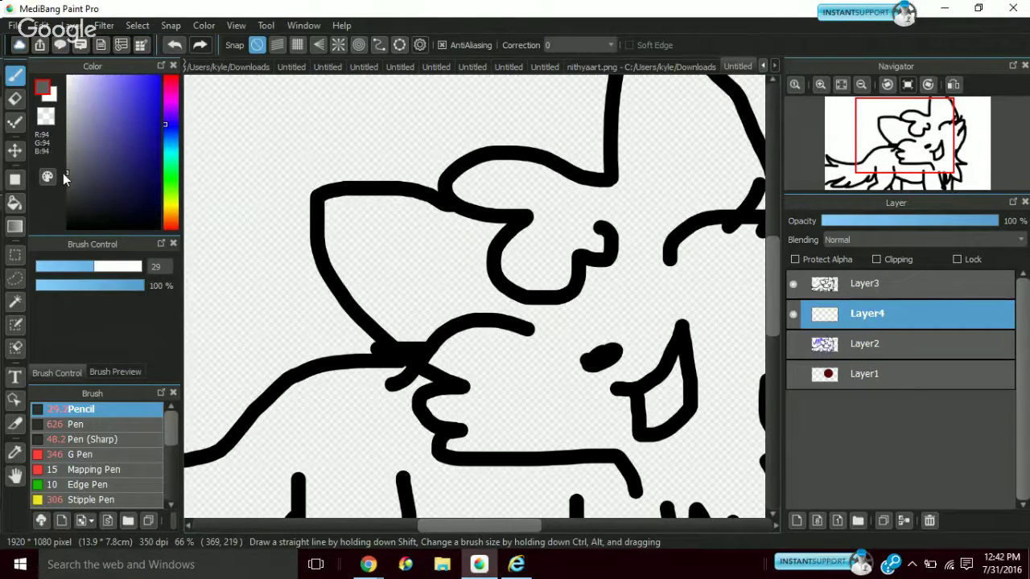
mouse_move(566, 346)
left_mouse_down()
mouse_move(624, 324)
mouse_move(605, 268)
mouse_move(621, 322)
mouse_move(558, 342)
mouse_move(567, 344)
mouse_move(541, 289)
mouse_move(509, 272)
mouse_move(528, 230)
left_mouse_up()
mouse_move(543, 299)
left_mouse_down()
mouse_move(524, 276)
mouse_move(559, 286)
left_mouse_up()
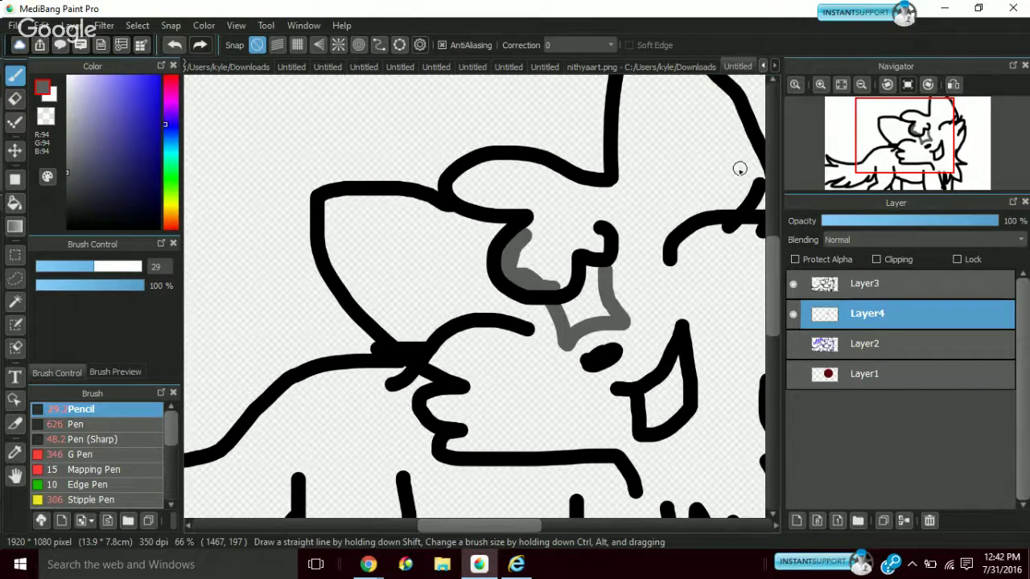
scroll(739, 169, "down", 5)
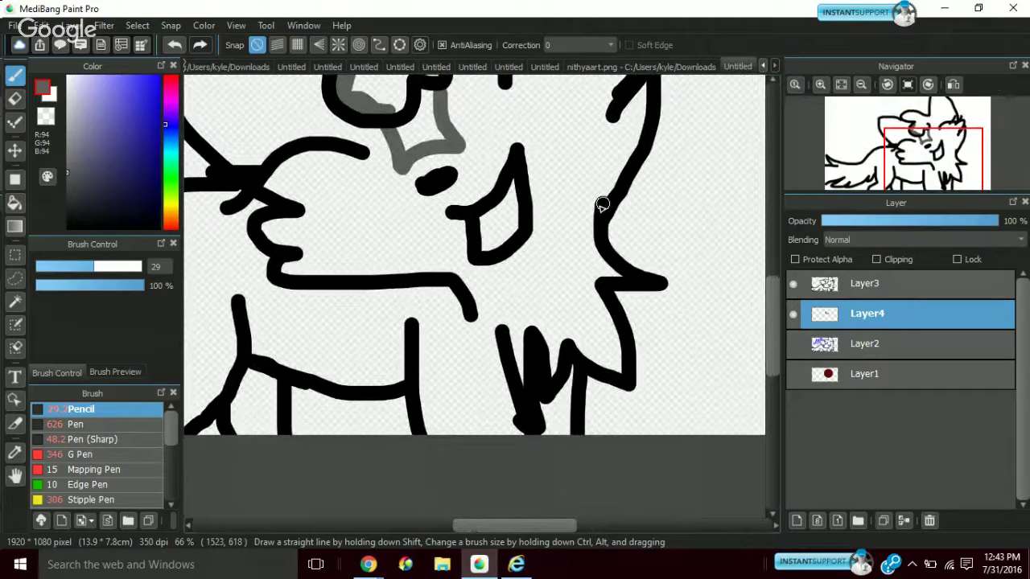
mouse_move(600, 205)
left_mouse_down()
mouse_move(531, 282)
mouse_move(545, 270)
mouse_move(501, 291)
mouse_move(517, 387)
left_mouse_up()
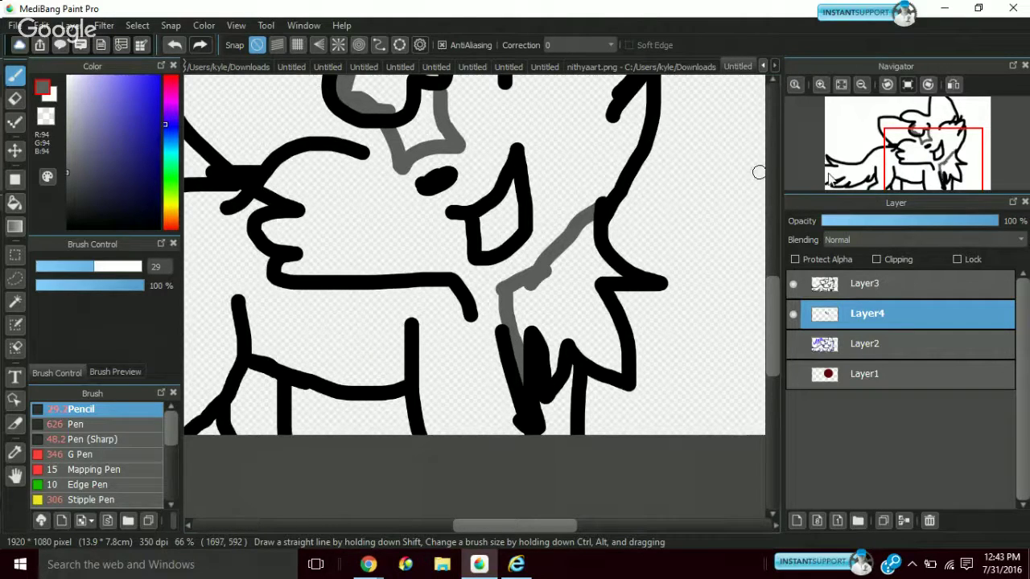
Undo a trial stroke on the tail and bucket-fill the body, tail and head with grey (R 94, G 94, B 94)
mouse_move(930, 155)
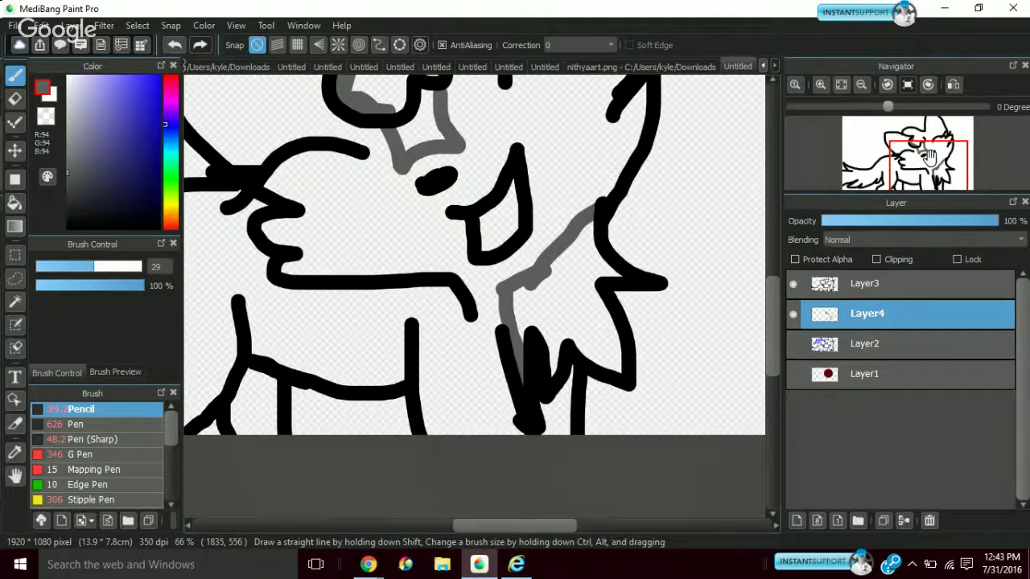
left_click(886, 155)
left_click_drag(885, 154, 851, 167)
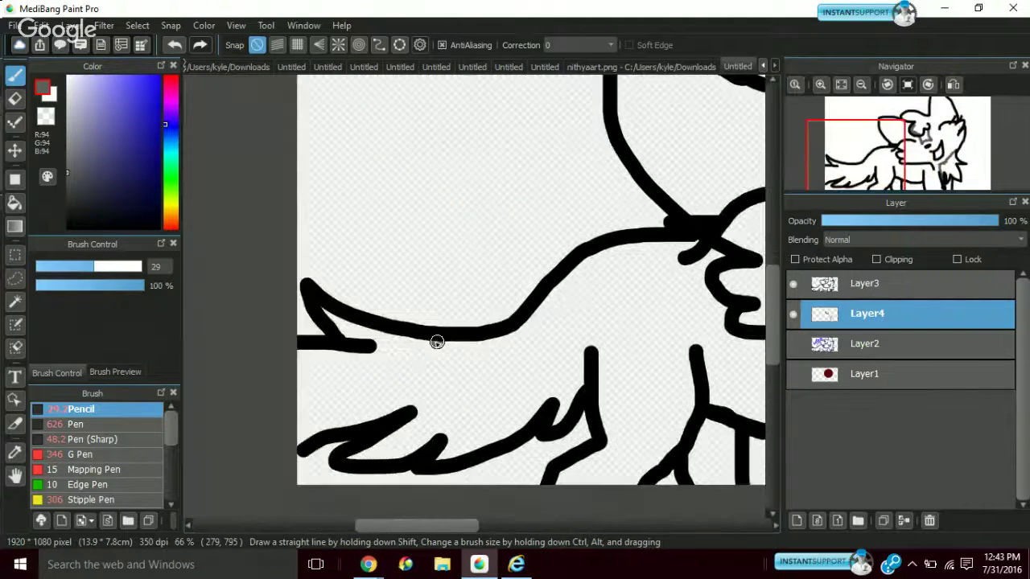
mouse_move(438, 344)
left_mouse_down()
mouse_move(403, 376)
mouse_move(445, 396)
mouse_move(416, 419)
mouse_move(467, 390)
left_mouse_up()
key("ctrl+z")
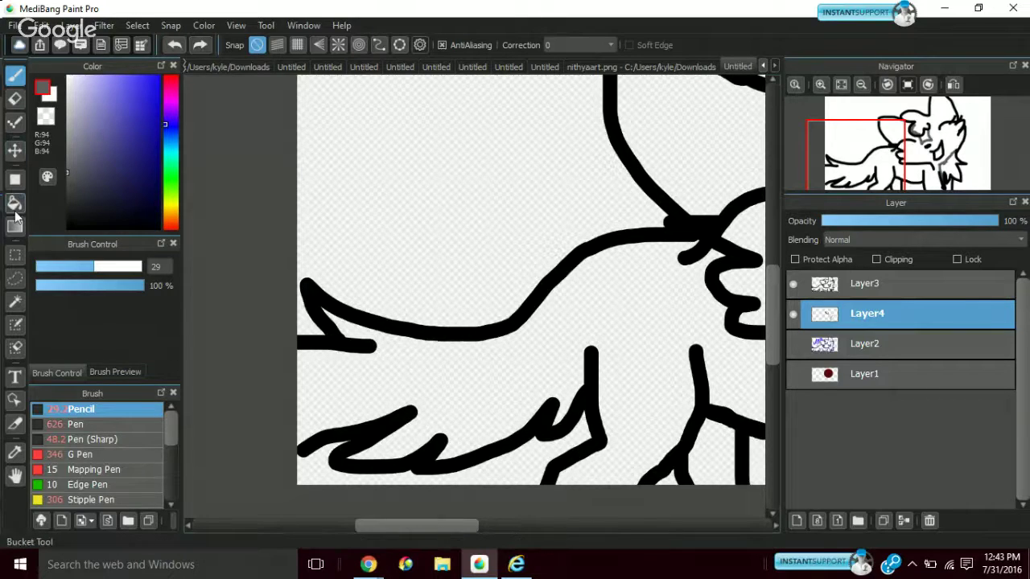
left_click(16, 211)
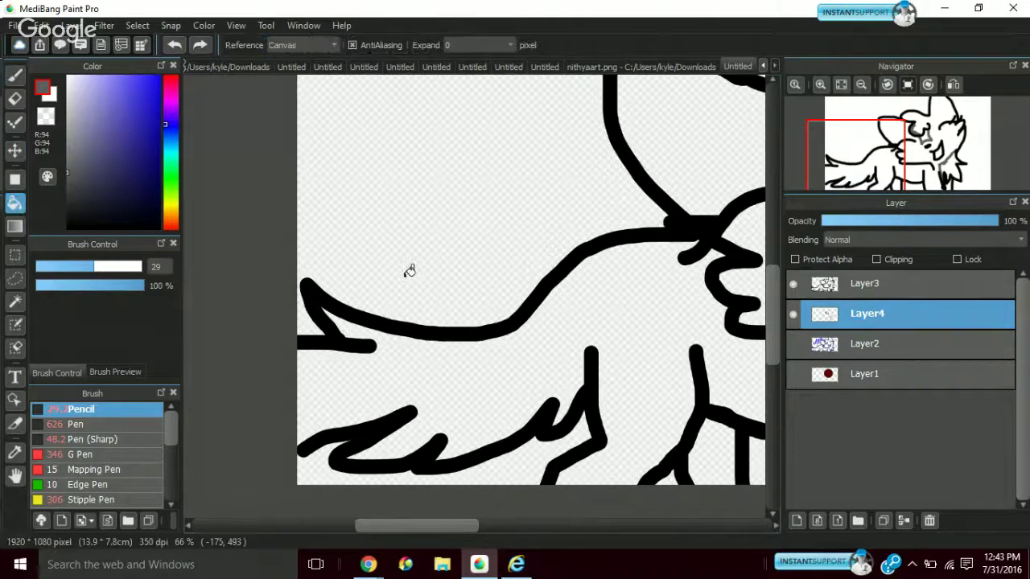
left_click(536, 362)
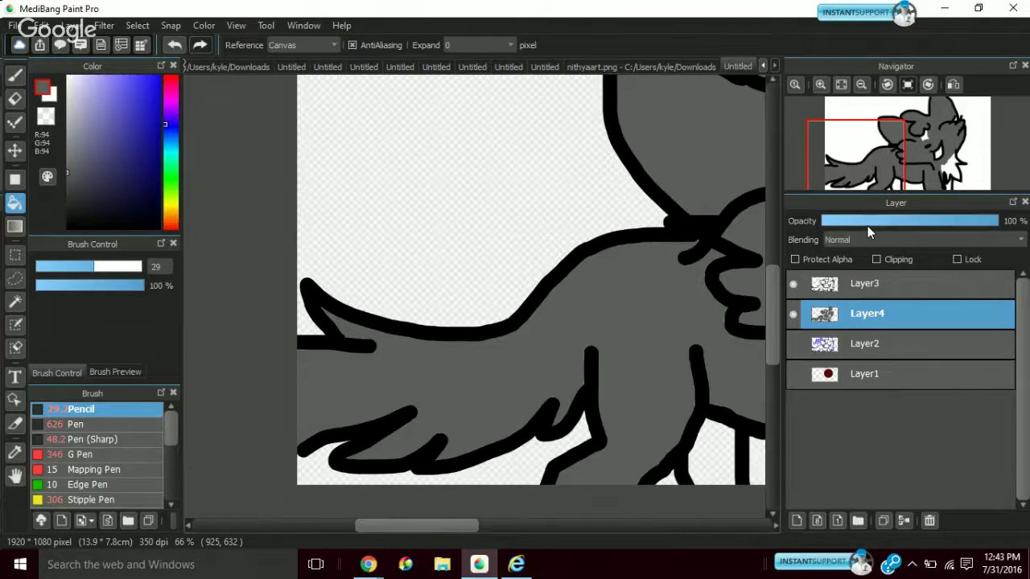
Fill the remaining chest fur and the far hind leg with the same grey
left_click_drag(869, 163, 940, 143)
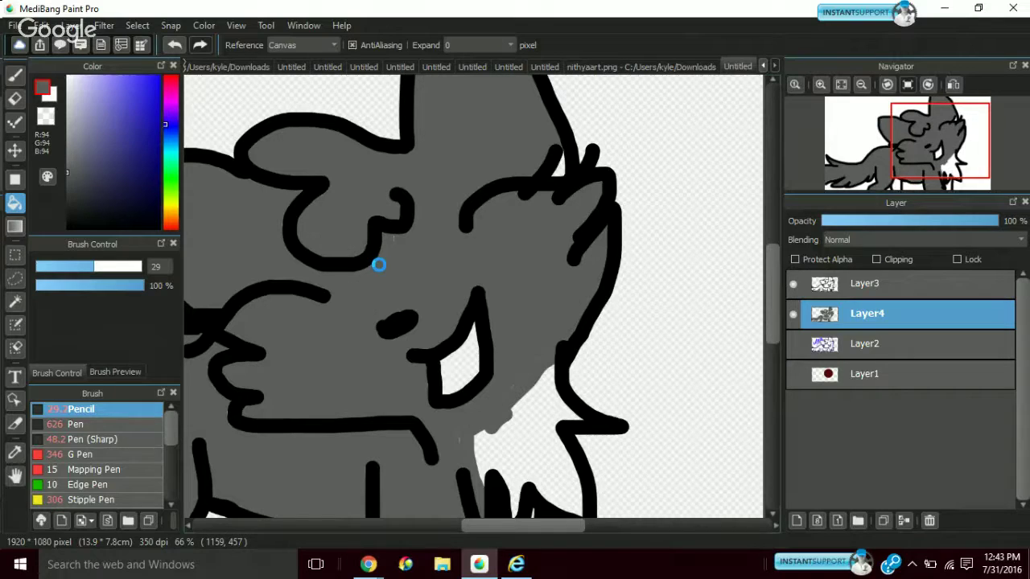
left_click(549, 420)
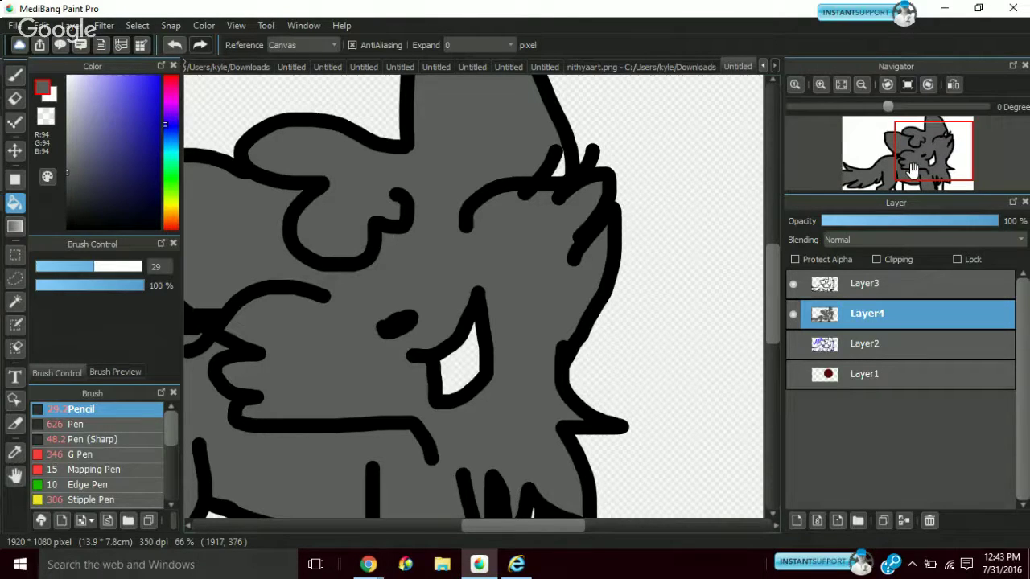
left_click_drag(912, 169, 894, 171)
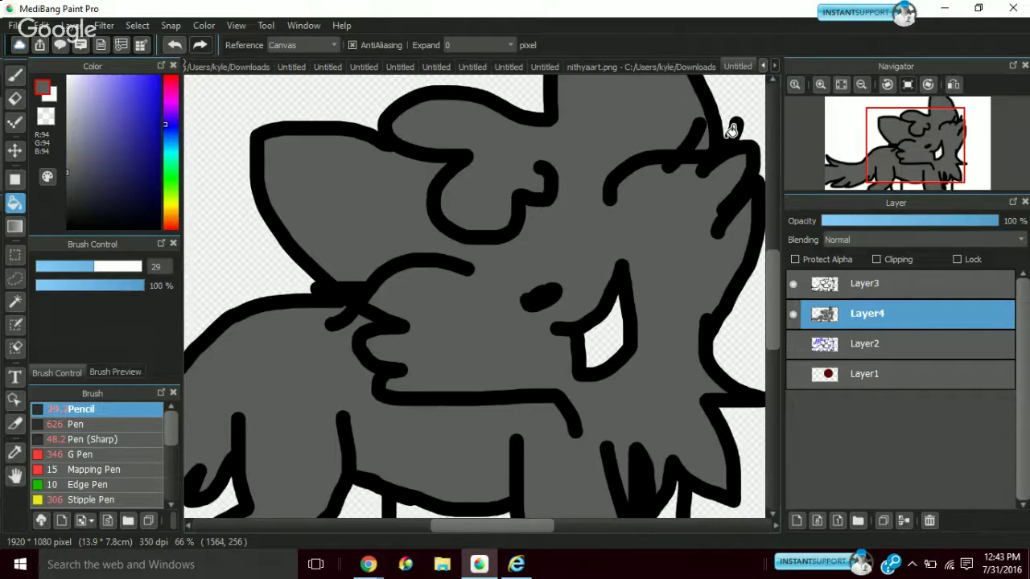
mouse_move(801, 166)
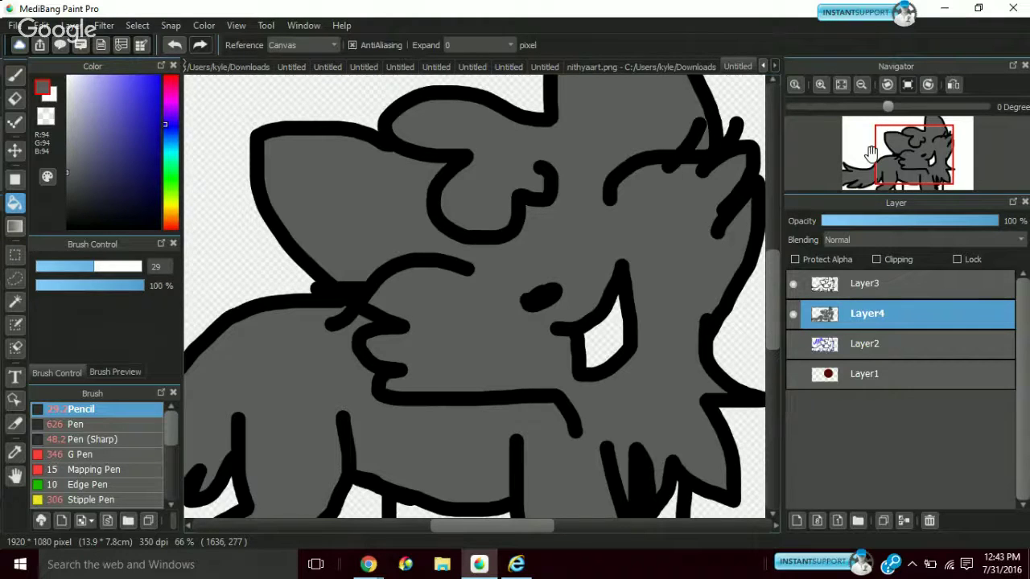
left_click_drag(871, 153, 861, 173)
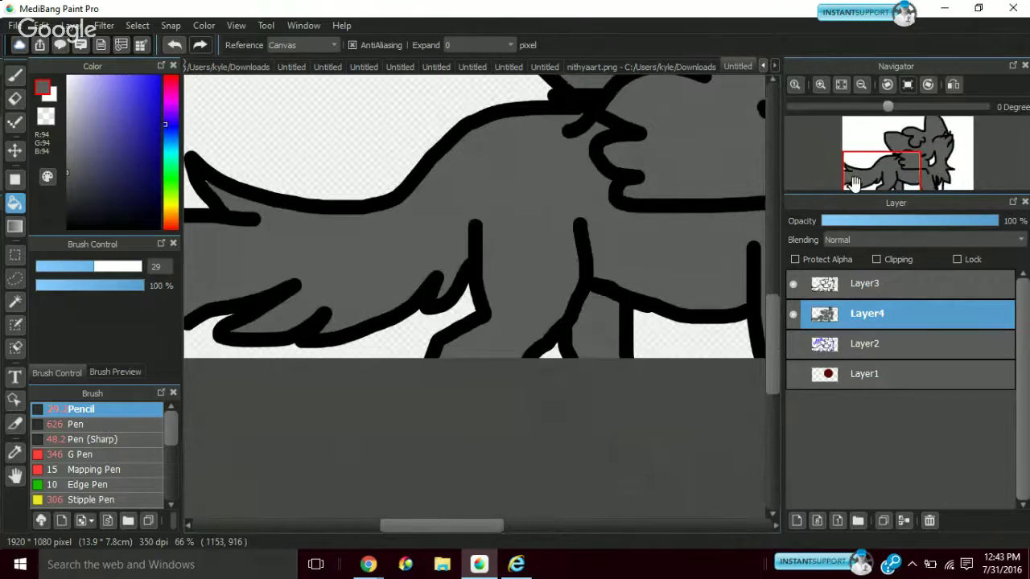
left_click_drag(707, 315, 663, 464)
Set the brush colour to white (R 255, G 255, B 255) and select the grey body area with the Magic Wand
left_click(10, 74)
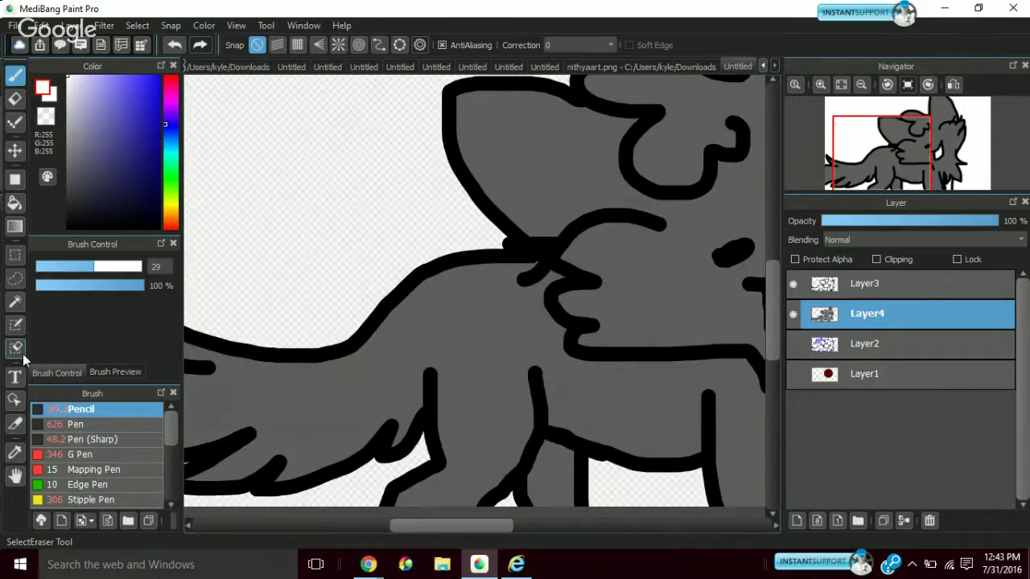
key("w")
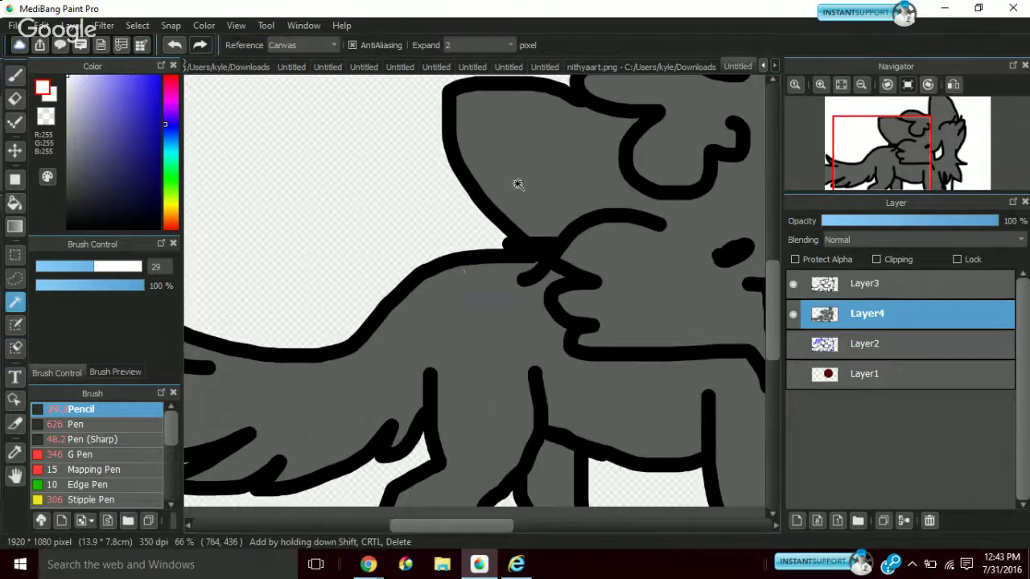
left_click(523, 182)
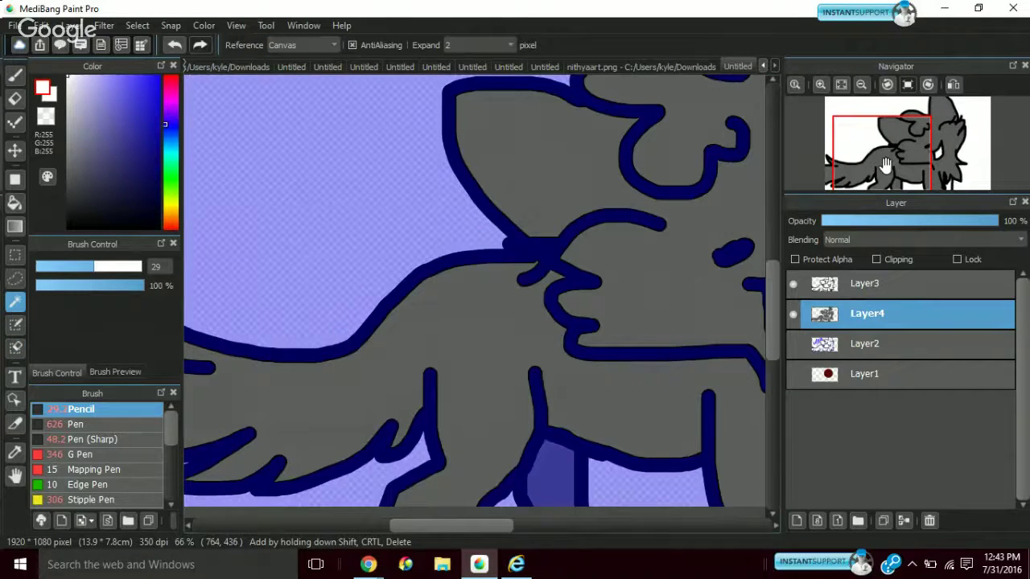
left_click_drag(886, 165, 931, 157)
key("b")
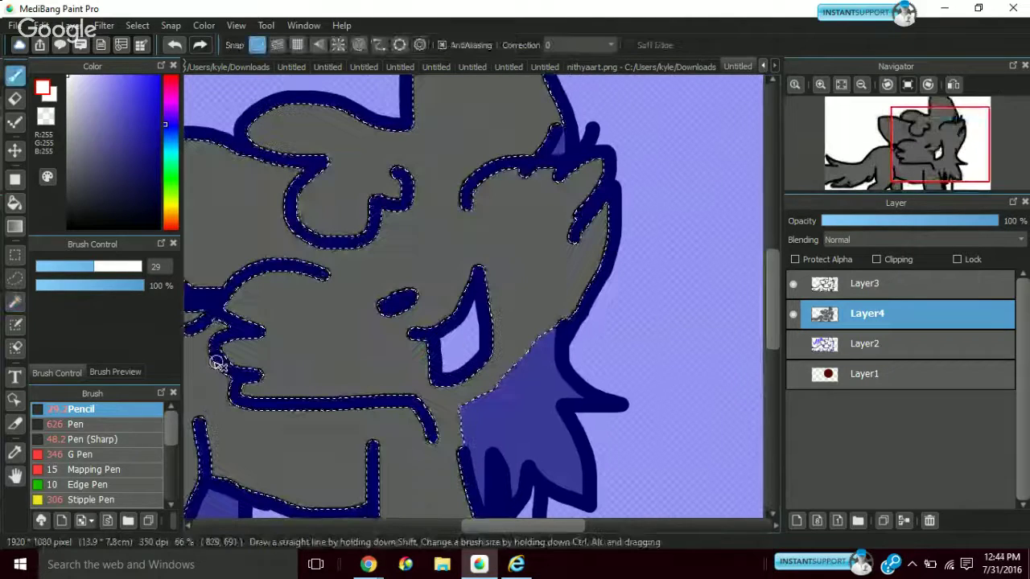
Draw a white line across the face from the left cheek fur over the nose to the right eye's outer corner, undoing the misplaced strokes
left_click_drag(213, 358, 261, 334)
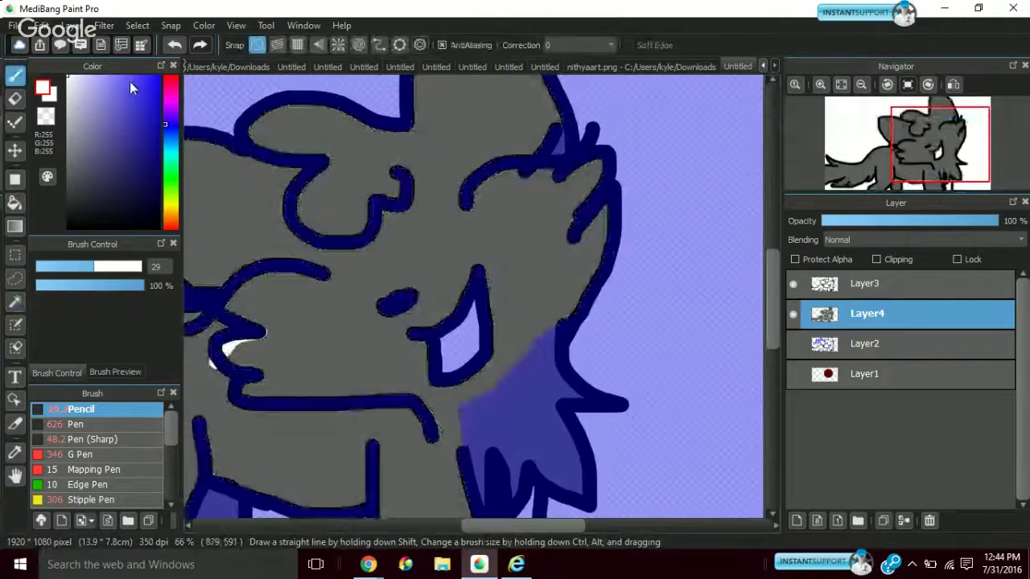
left_click(177, 45)
mouse_move(261, 332)
left_mouse_down()
mouse_move(321, 322)
mouse_move(311, 241)
left_mouse_up()
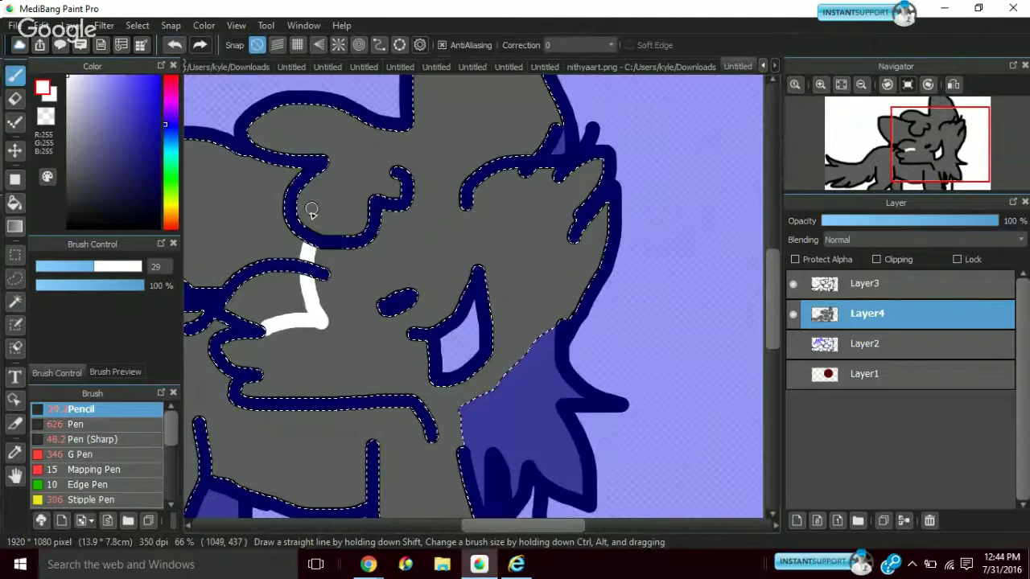
key("ctrl+z")
key("ctrl+z")
key("ctrl+z")
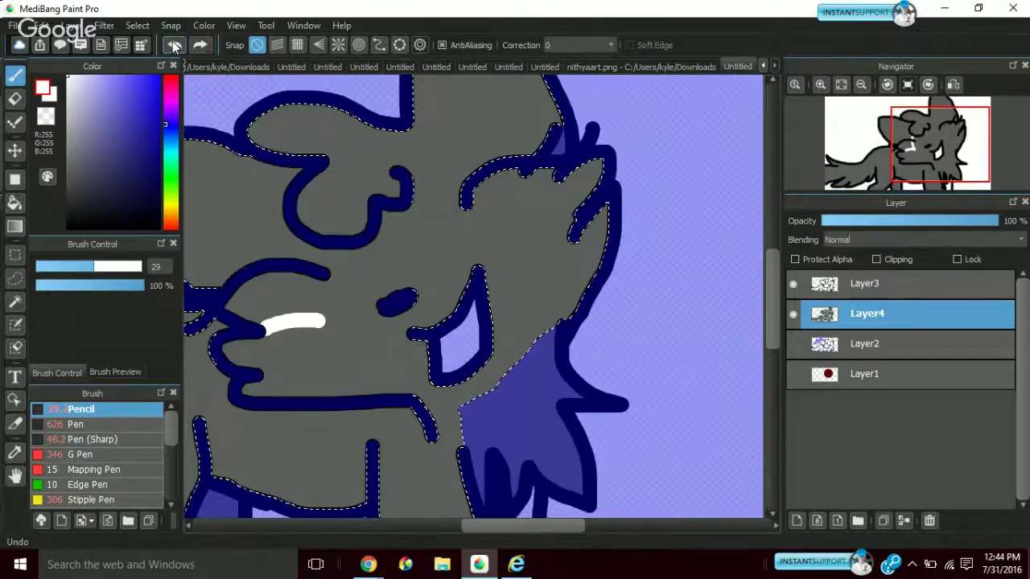
mouse_move(328, 323)
left_mouse_down()
mouse_move(423, 261)
mouse_move(468, 263)
mouse_move(526, 230)
mouse_move(568, 170)
left_mouse_up()
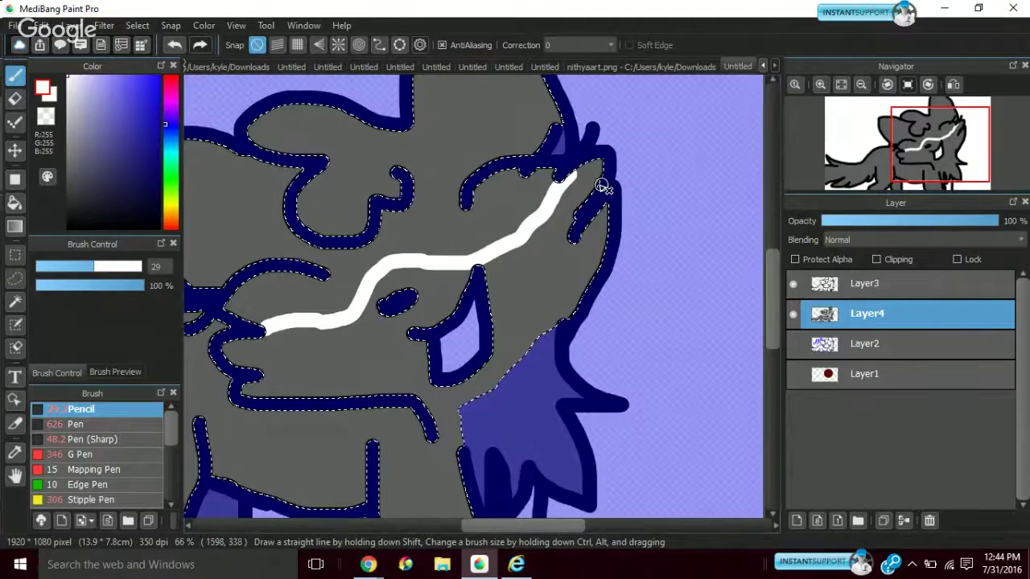
Paint the lower face white and fill the outer tail with white up to a jagged fur edge near the body
left_click_drag(427, 412, 582, 299)
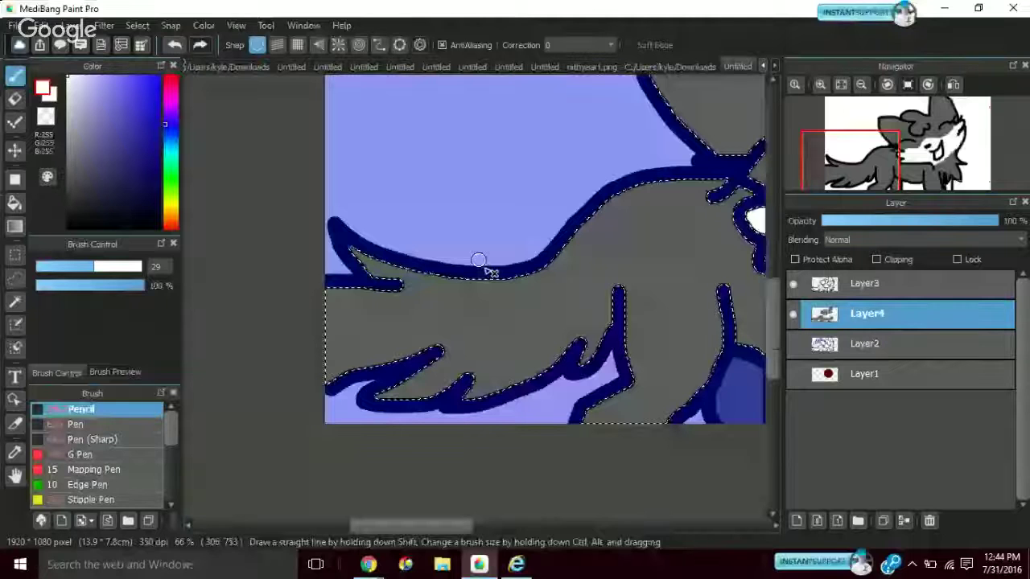
mouse_move(465, 291)
left_mouse_down()
mouse_move(492, 338)
mouse_move(594, 345)
left_mouse_up()
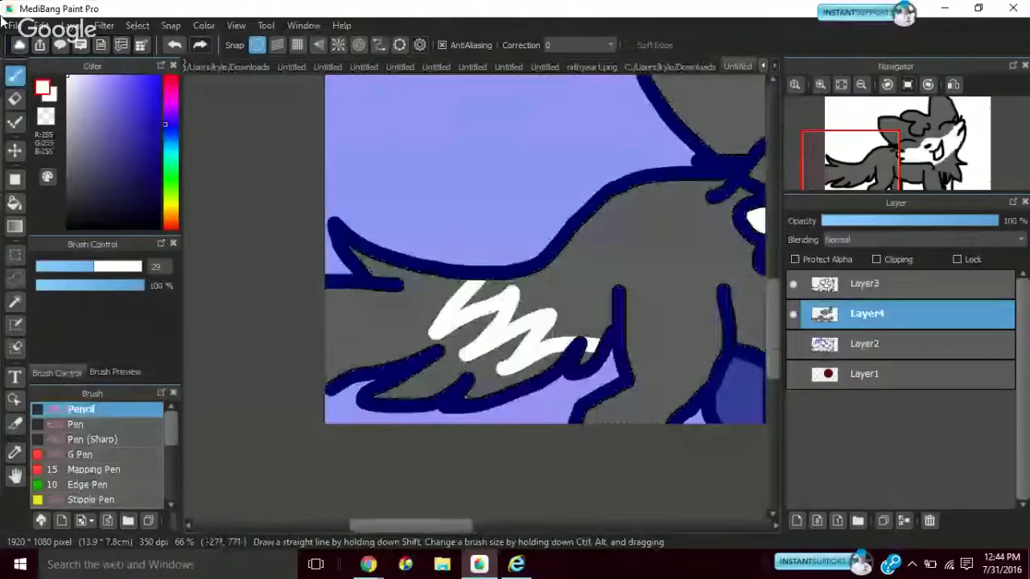
left_click(9, 205)
left_click(405, 310)
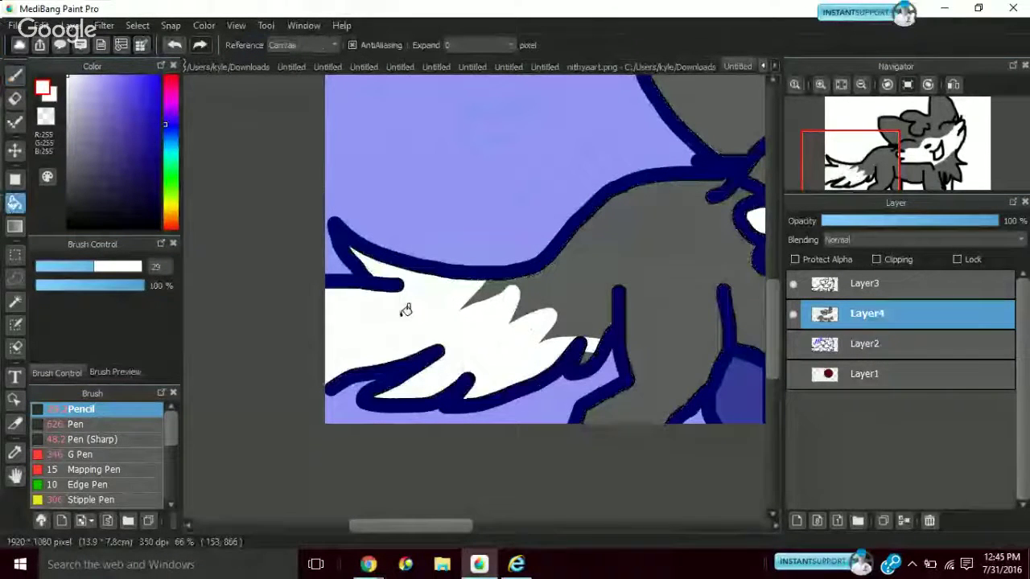
left_click(592, 346)
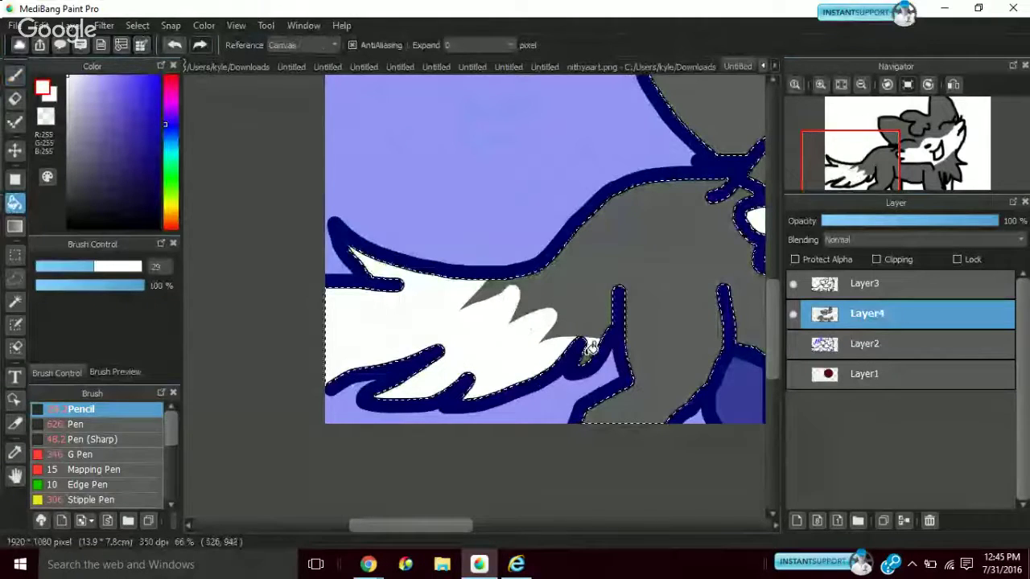
Paint the underside of the belly white between the hind leg and the front leg
left_click(885, 172)
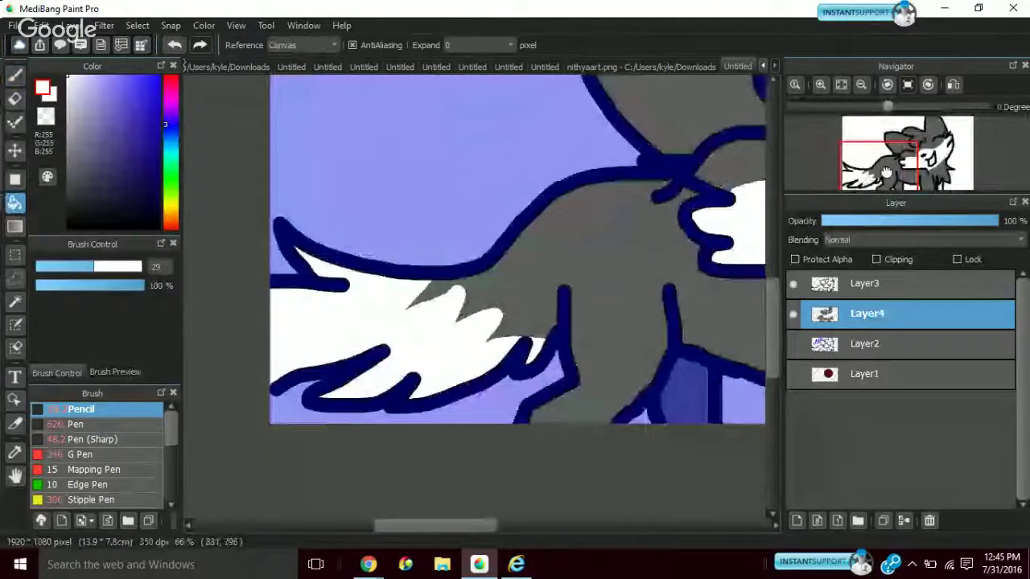
left_click(884, 171)
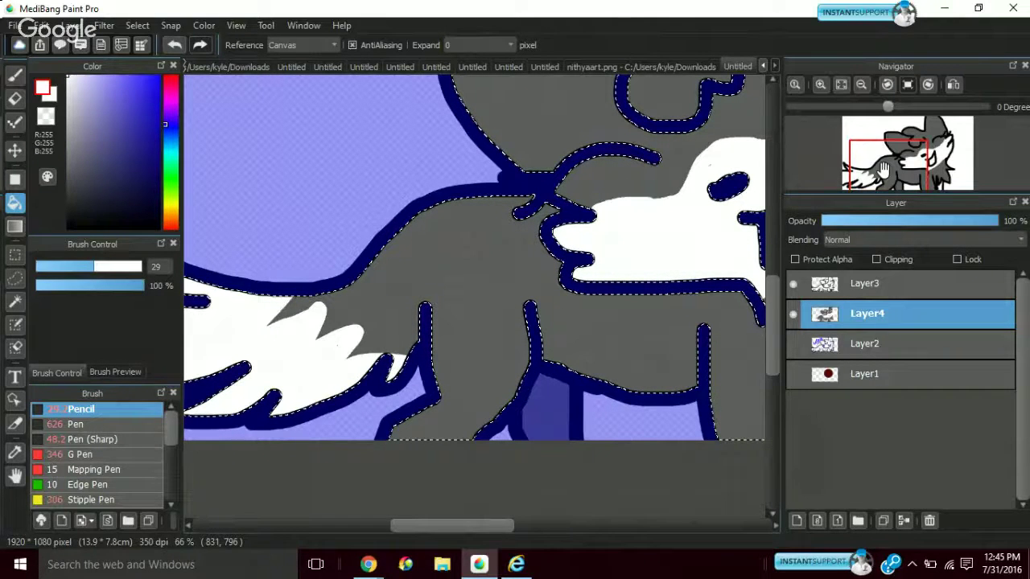
key("b")
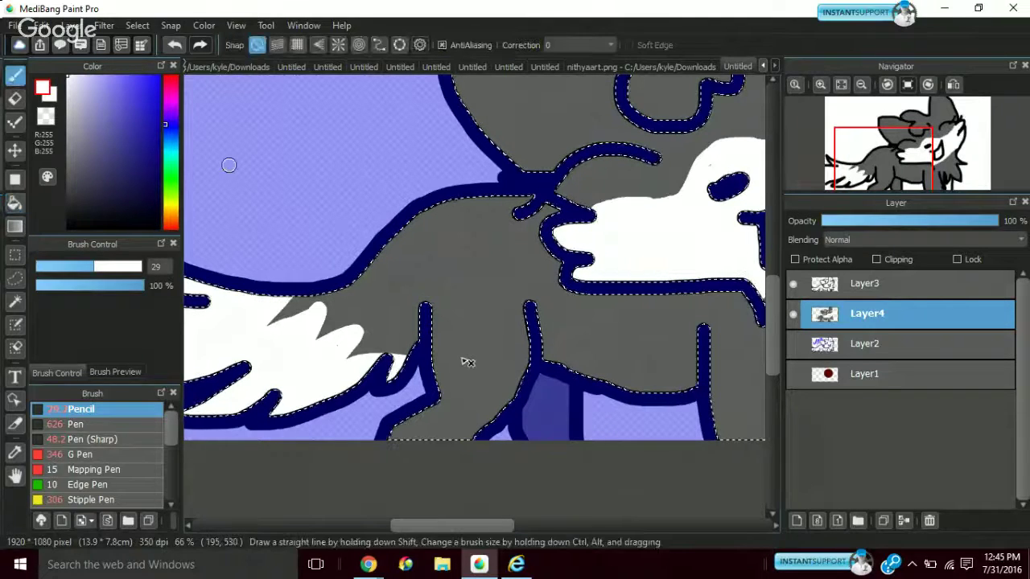
mouse_move(540, 352)
left_mouse_down()
mouse_move(703, 376)
mouse_move(688, 394)
mouse_move(548, 359)
mouse_move(665, 404)
left_mouse_up()
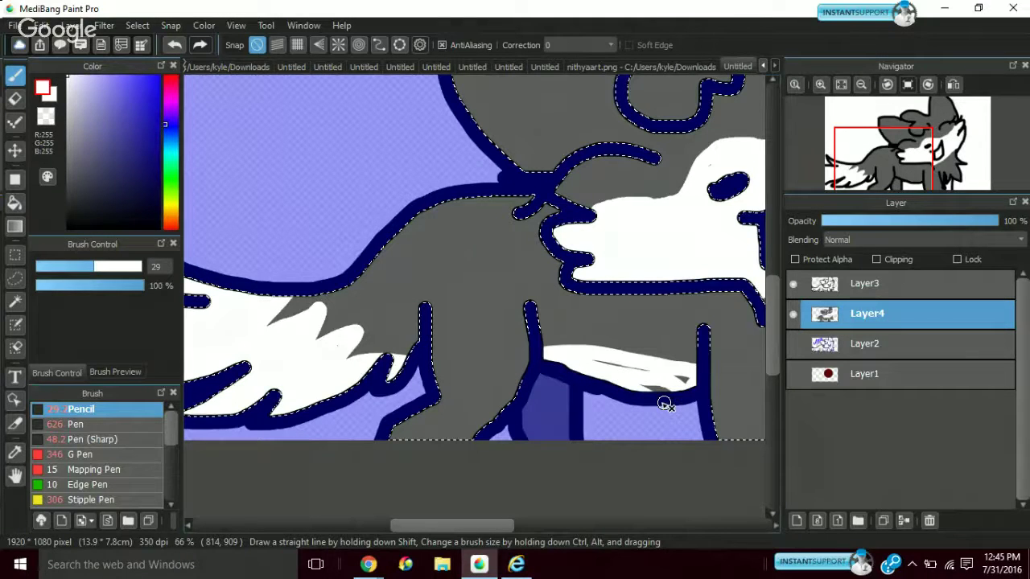
left_click_drag(662, 402, 675, 397)
key("ctrl+d")
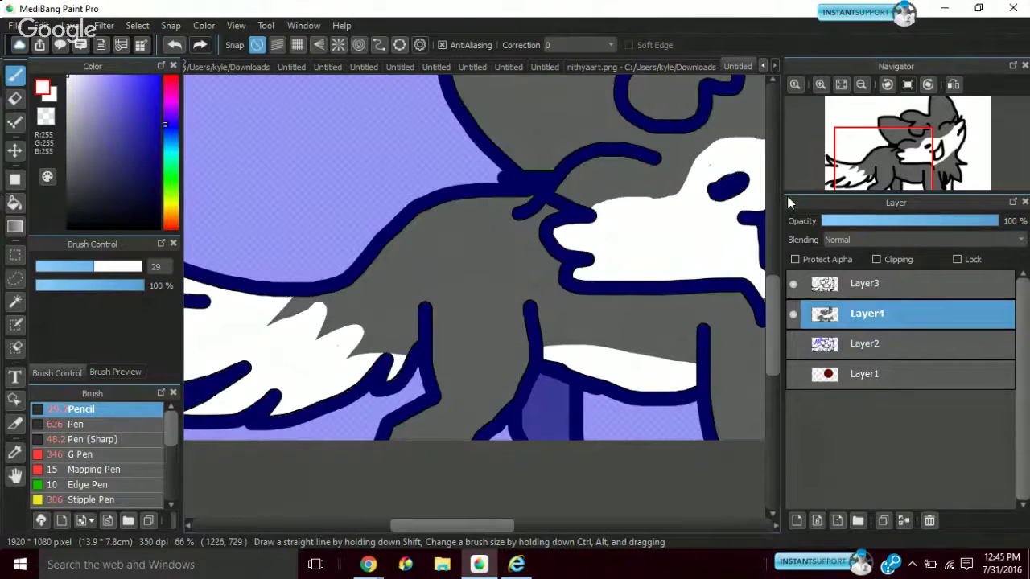
Paint the tips of both ears white
left_click_drag(893, 153, 871, 151)
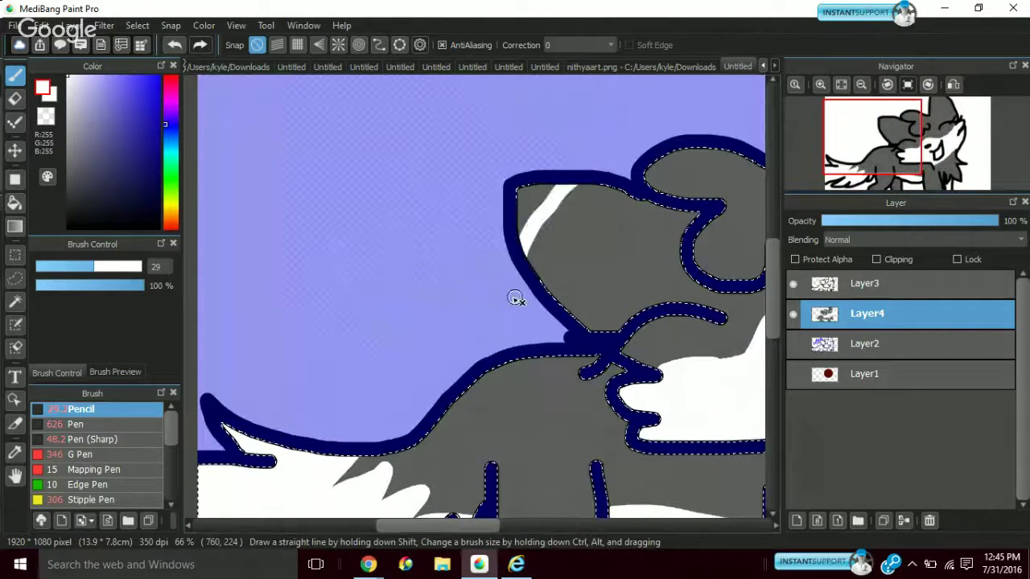
mouse_move(523, 240)
left_mouse_down()
mouse_move(563, 183)
mouse_move(502, 237)
left_mouse_up()
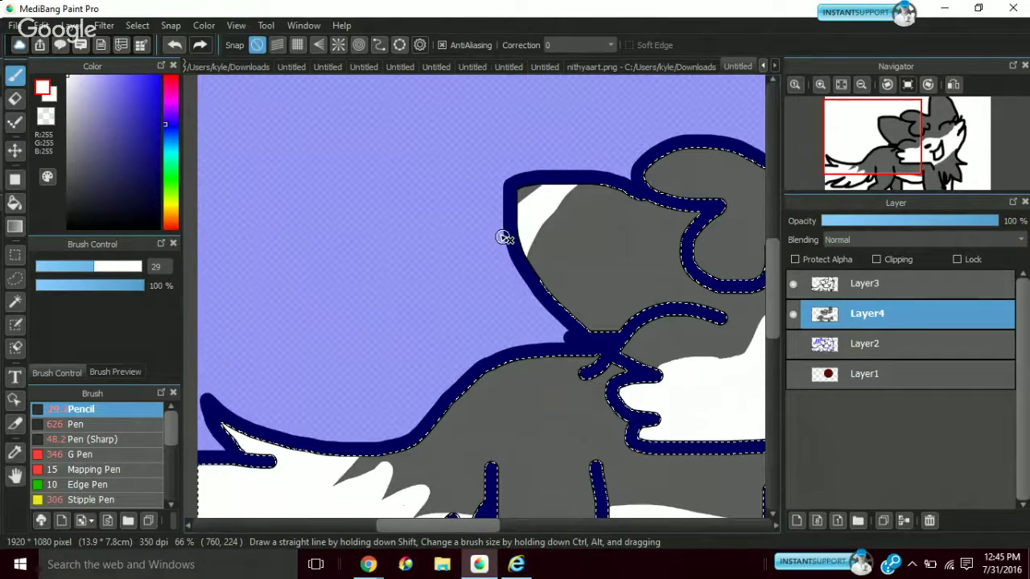
left_click(910, 145)
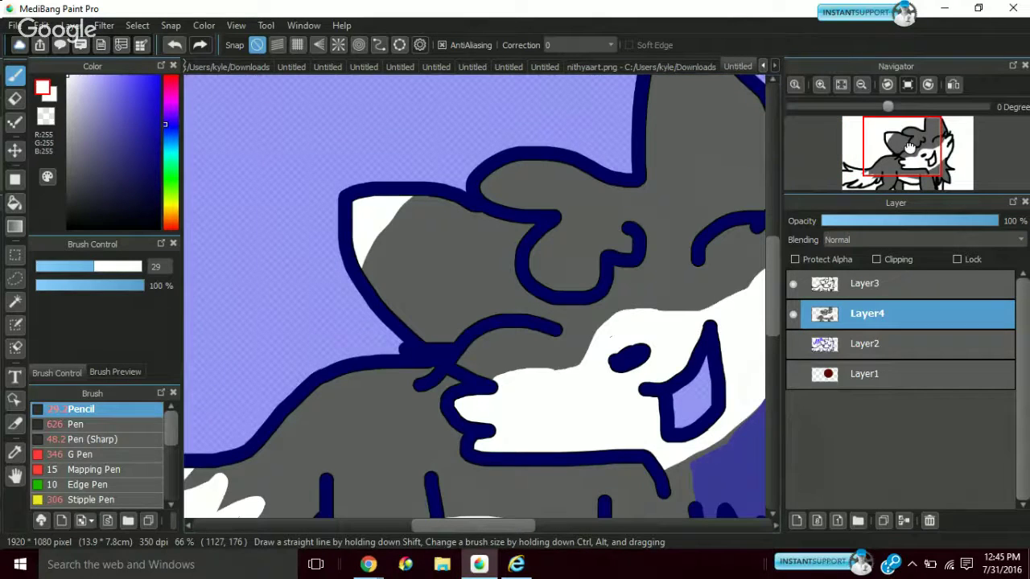
left_click(909, 145)
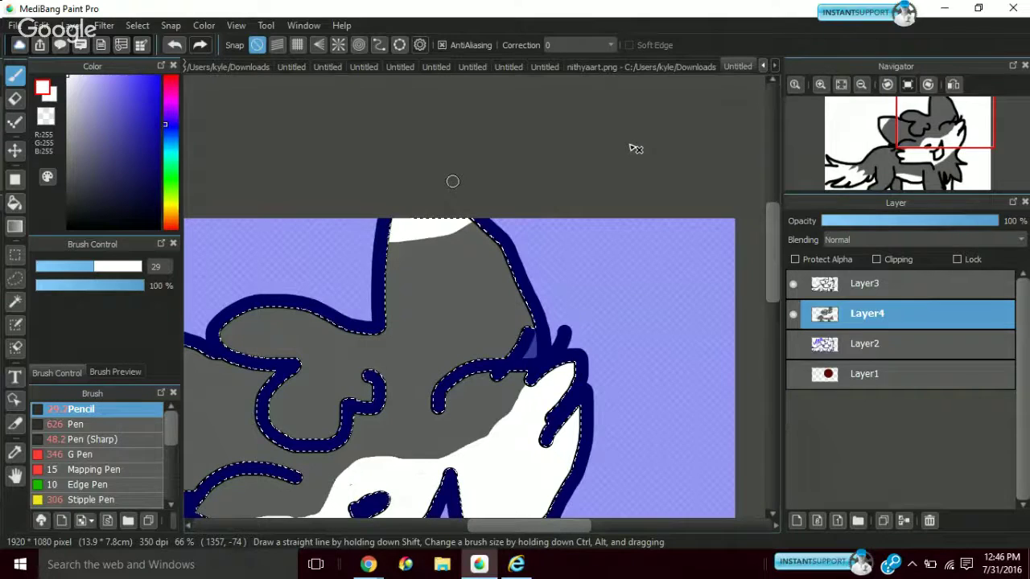
Set the brush colour to dark grey (R 34, G 34, B 34) and draw a band beneath the white tip of each ear
left_click(934, 127)
left_click(911, 141)
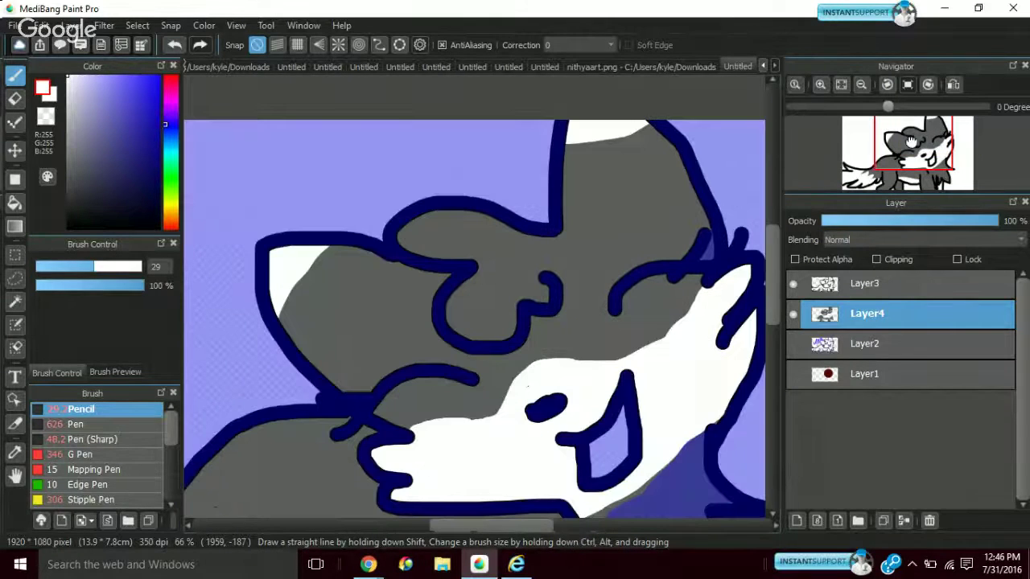
left_click_drag(911, 141, 912, 142)
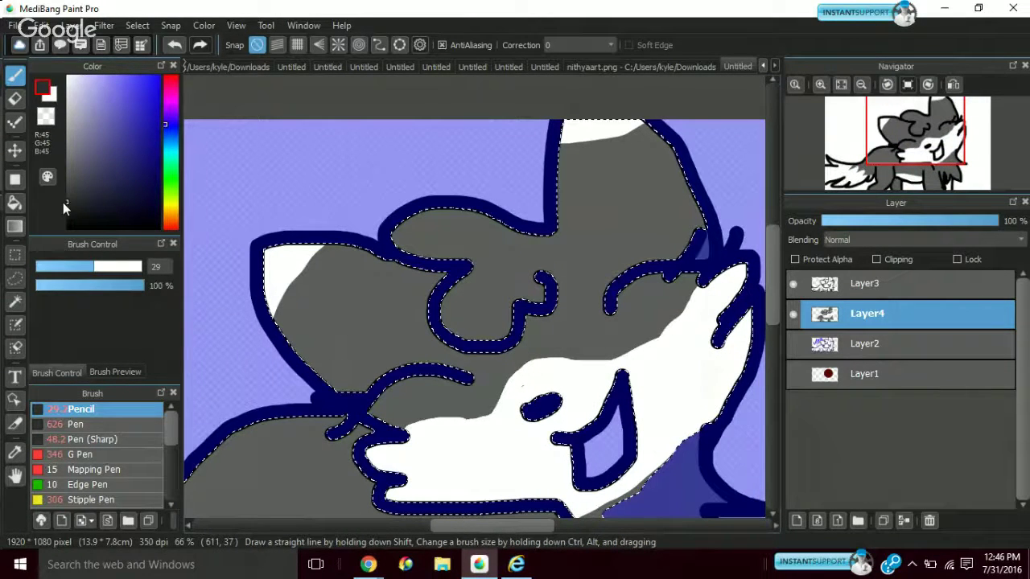
left_click_drag(65, 203, 53, 209)
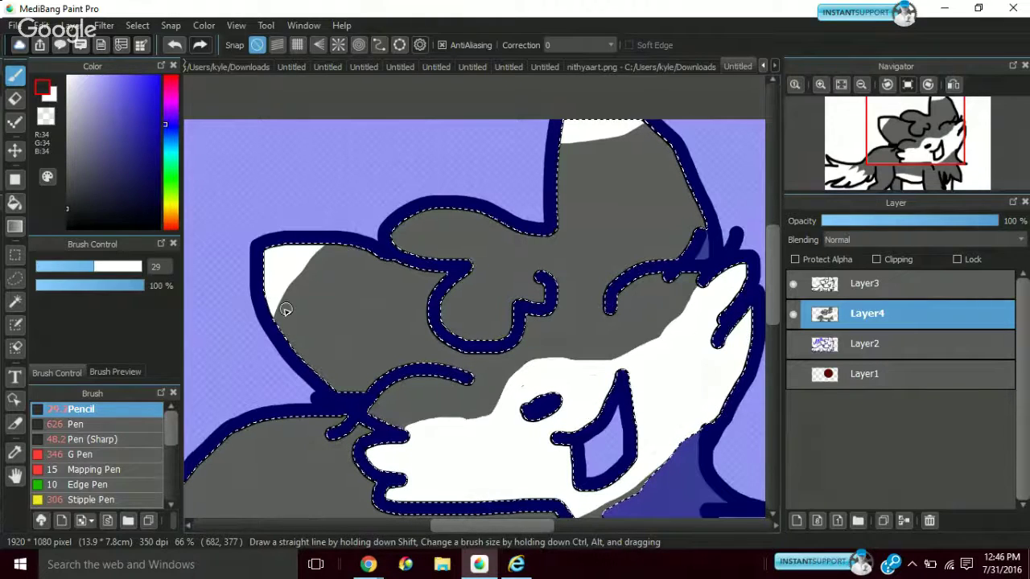
left_click_drag(275, 330, 354, 240)
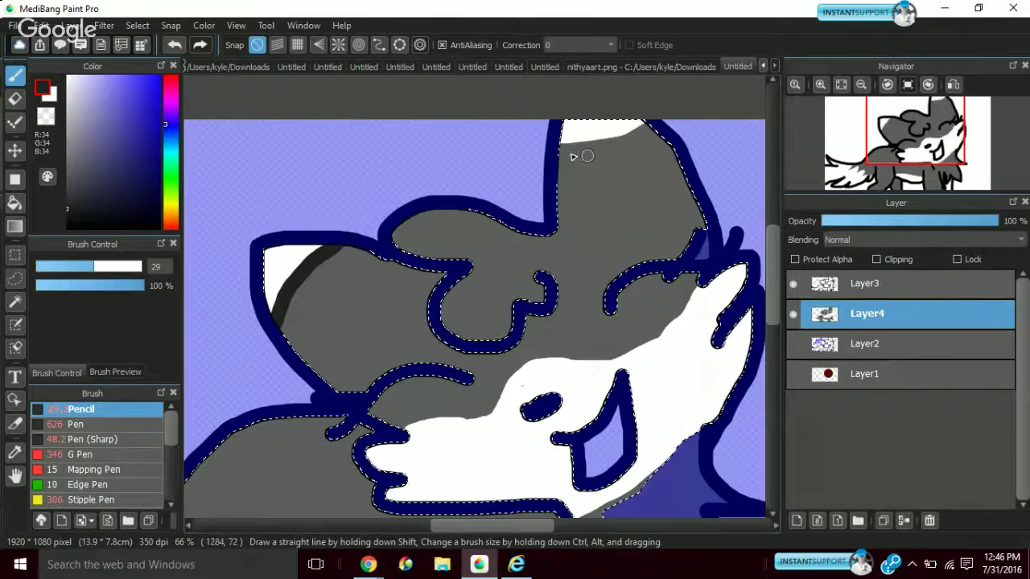
left_click_drag(556, 147, 642, 123)
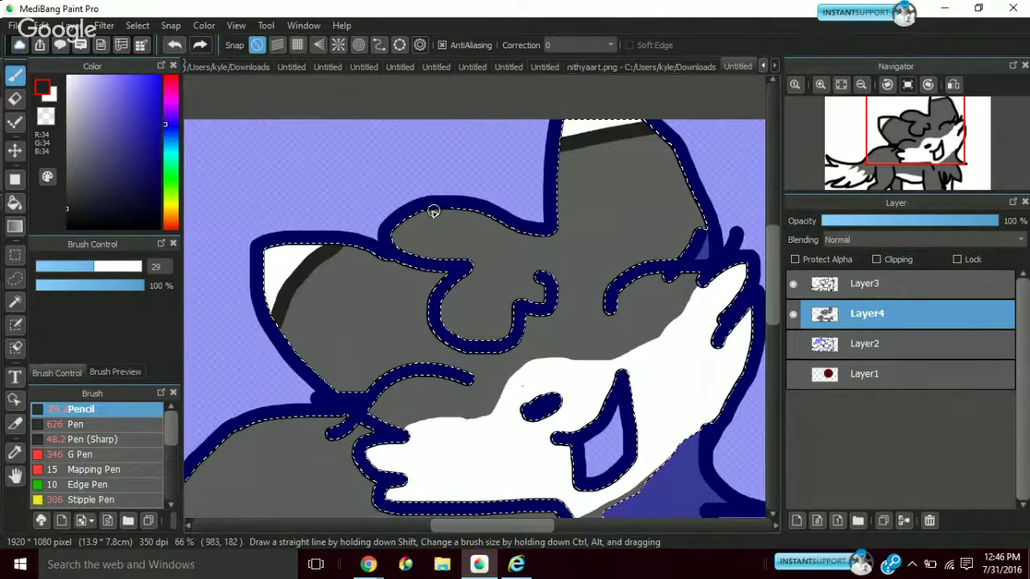
Paint the hair tuft between the ears dark grey, enlarging the Pencil to size 57 to cover its interior
mouse_move(432, 212)
left_mouse_down()
mouse_move(424, 255)
mouse_move(398, 231)
mouse_move(429, 252)
mouse_move(432, 214)
mouse_move(423, 240)
mouse_move(432, 244)
mouse_move(411, 245)
mouse_move(454, 250)
mouse_move(474, 270)
mouse_move(444, 333)
mouse_move(464, 293)
mouse_move(446, 304)
mouse_move(503, 327)
mouse_move(510, 296)
mouse_move(540, 293)
left_mouse_up()
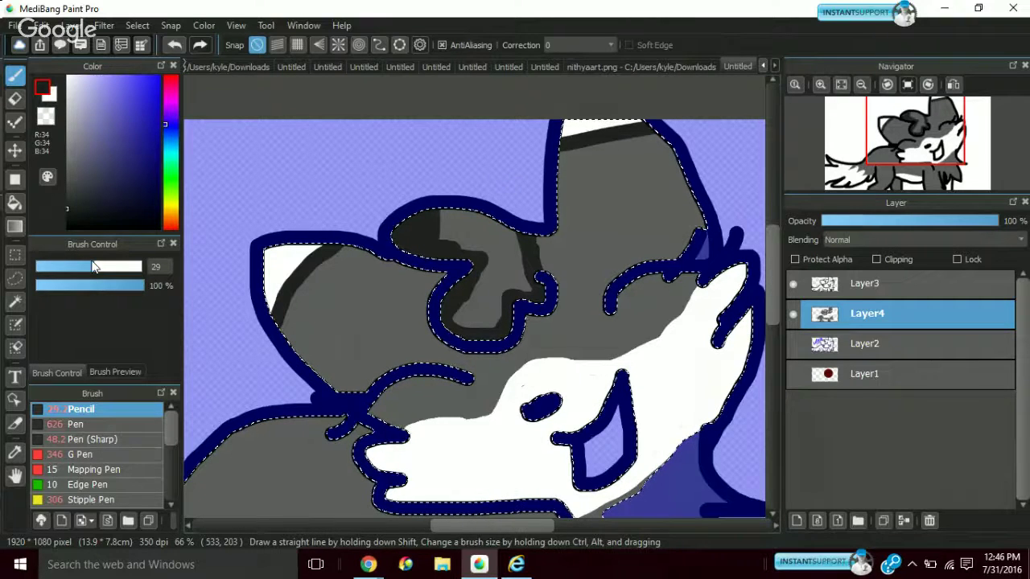
mouse_move(479, 310)
left_mouse_down()
mouse_move(505, 288)
mouse_move(531, 285)
left_mouse_up()
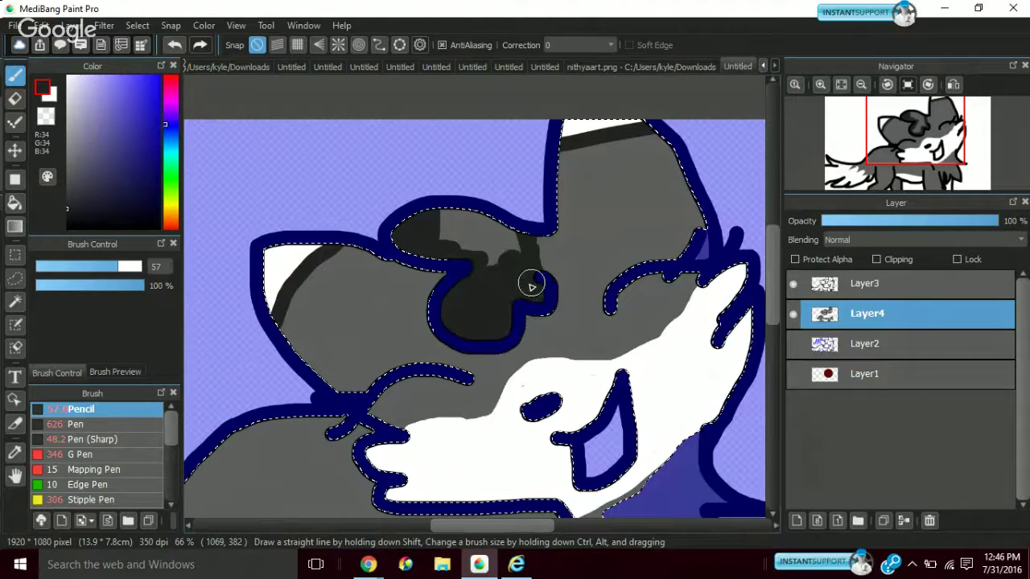
left_click_drag(529, 283, 520, 251)
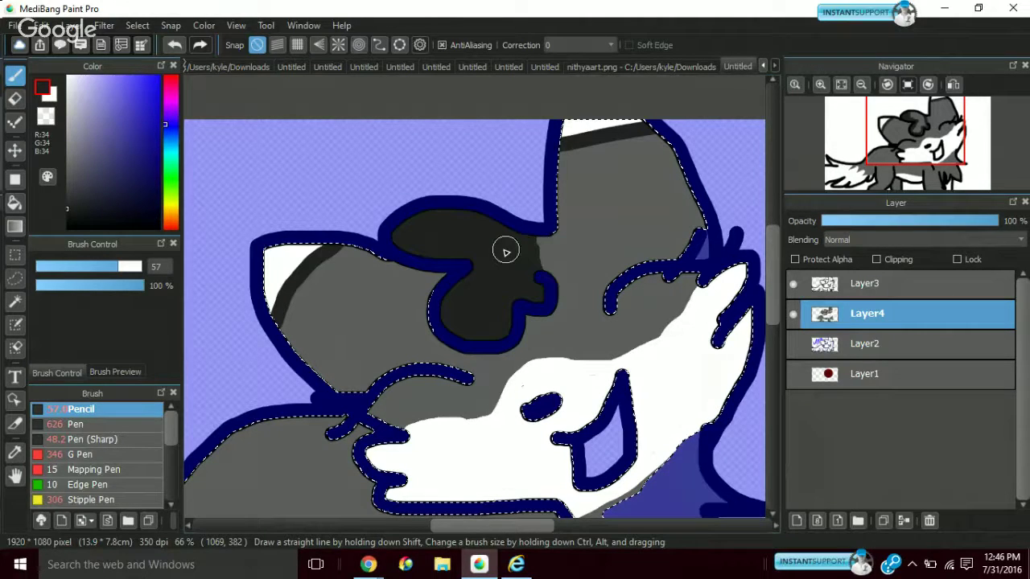
left_click(510, 274)
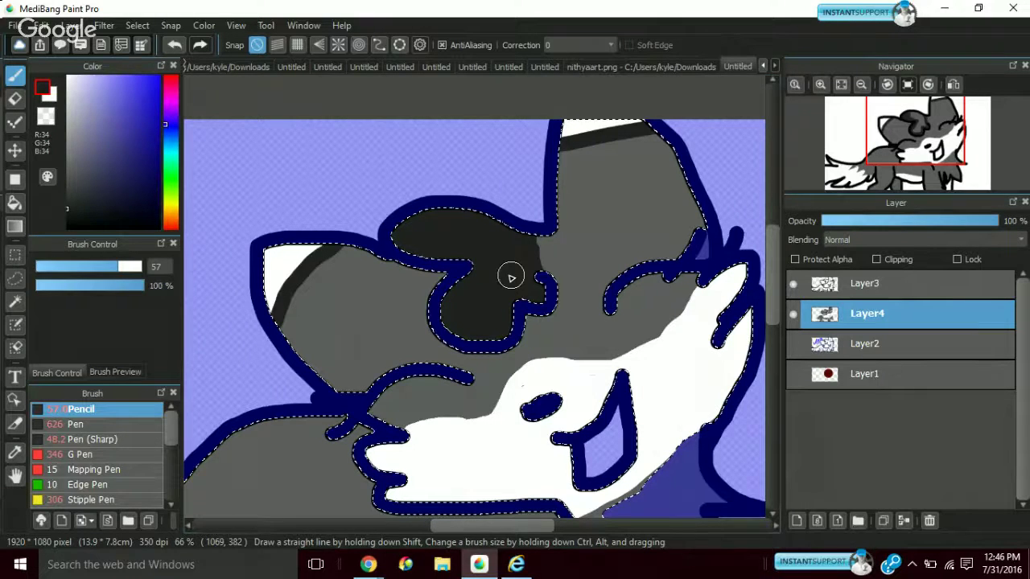
Reduce the Pencil to size 16 and paint a small two-humped dark grey marking directly above the nose
left_click(71, 266)
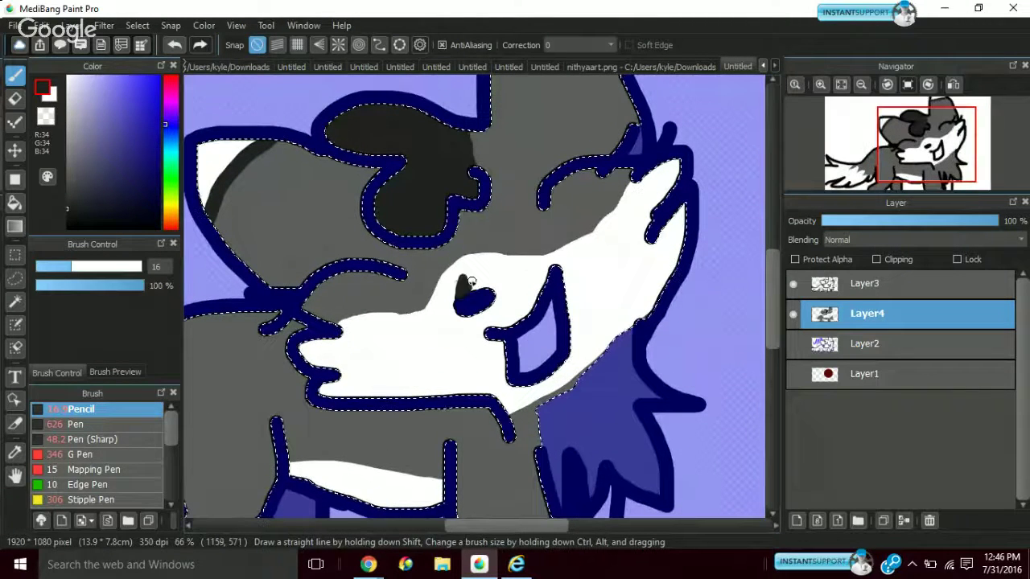
mouse_move(460, 287)
left_mouse_down()
mouse_move(475, 278)
mouse_move(488, 294)
left_mouse_up()
key("ctrl+d")
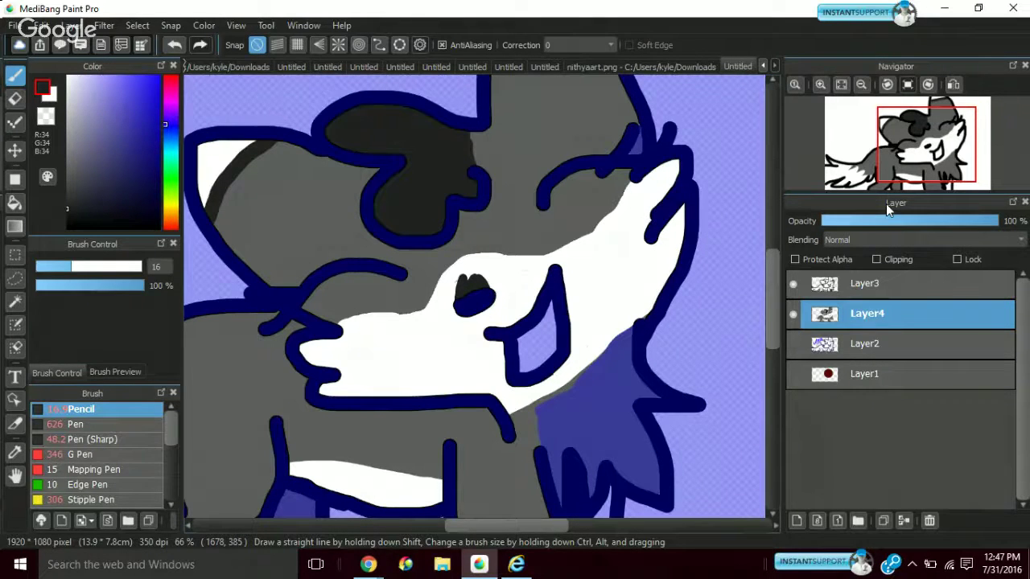
Trace the jagged boundary between the tail's white fur and the grey body with a dark grey line
left_click_drag(926, 145, 920, 169)
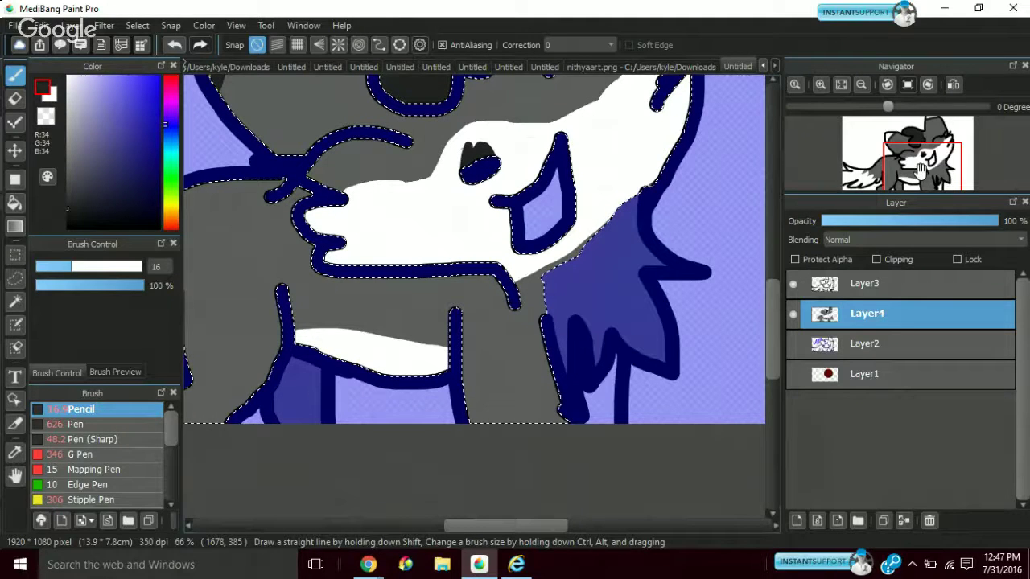
left_click_drag(919, 166, 858, 171)
mouse_move(410, 220)
left_mouse_down()
mouse_move(458, 241)
mouse_move(510, 222)
mouse_move(507, 236)
mouse_move(524, 248)
mouse_move(553, 247)
left_mouse_up()
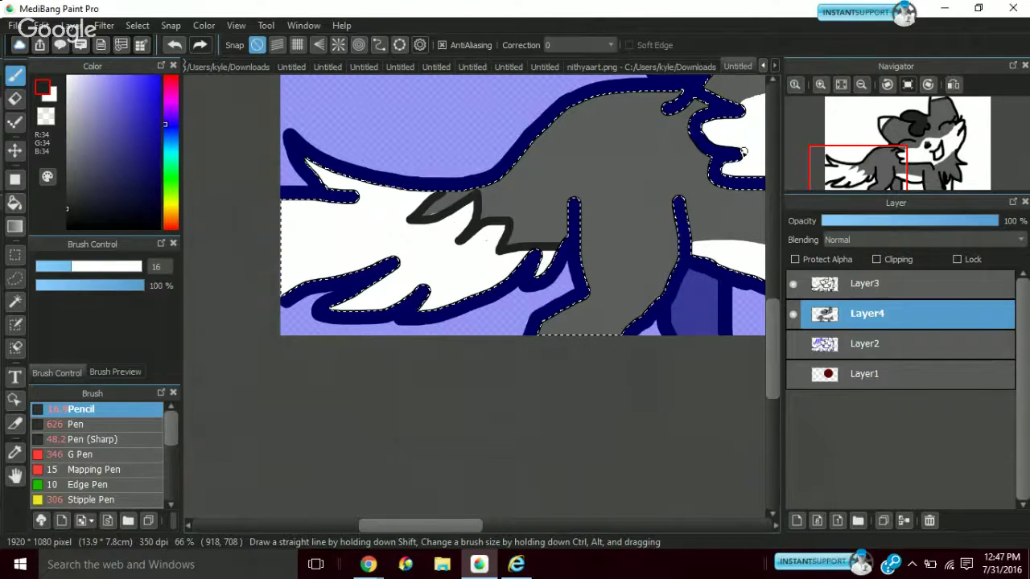
Switch to the Airbrush at size 297 and spray a soft dark grey patch on the upper back
mouse_move(863, 184)
left_mouse_down()
mouse_move(853, 177)
mouse_move(889, 161)
left_mouse_up()
scroll(162, 467, "down", 5)
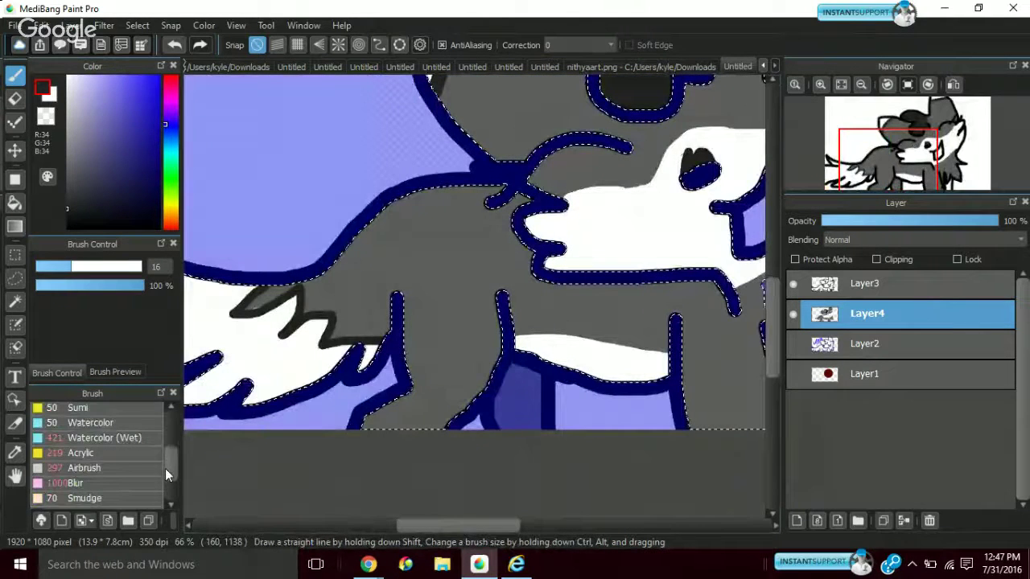
left_click(88, 468)
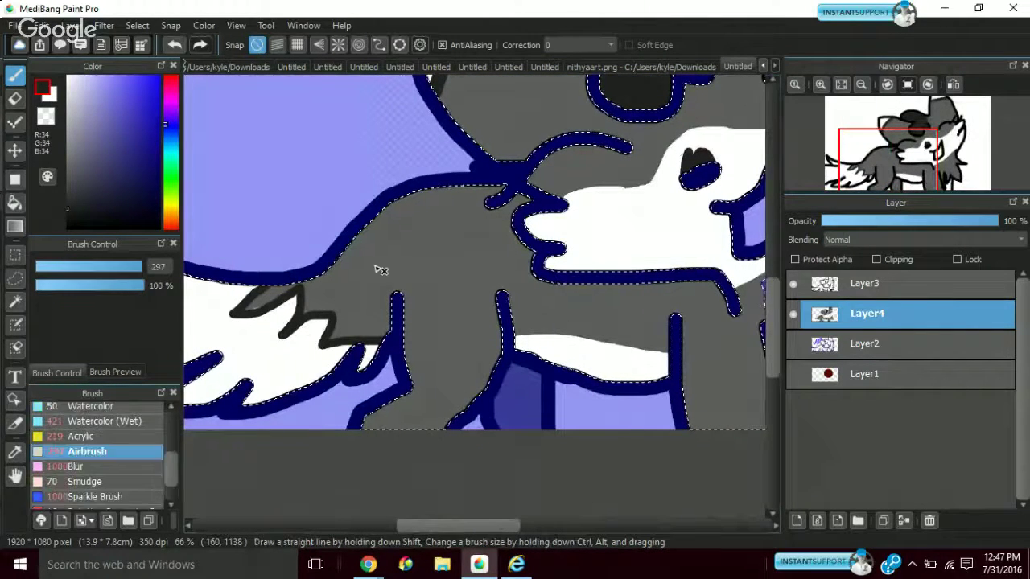
left_click_drag(387, 241, 406, 230)
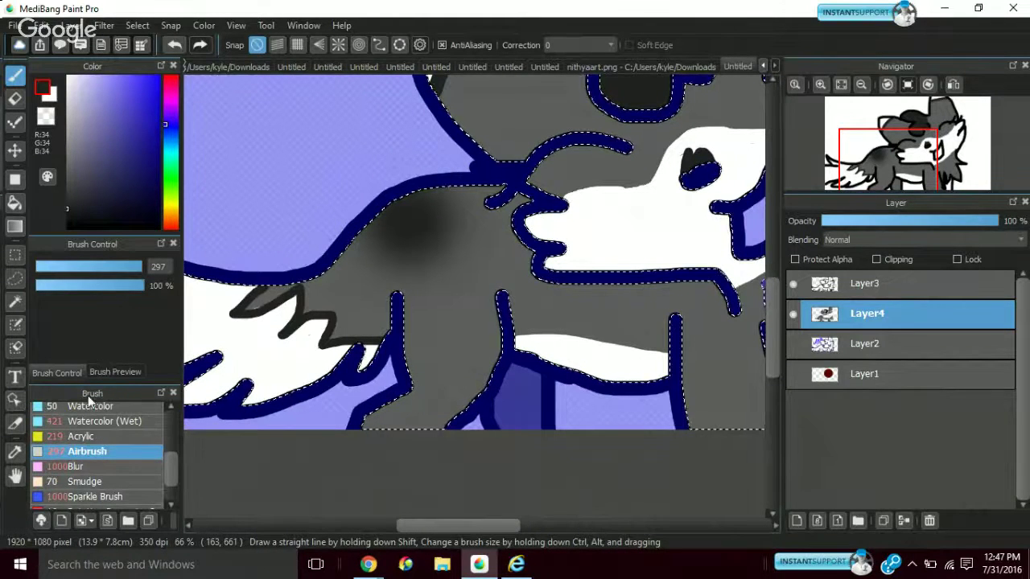
left_click(88, 268)
left_click_drag(530, 218, 435, 238)
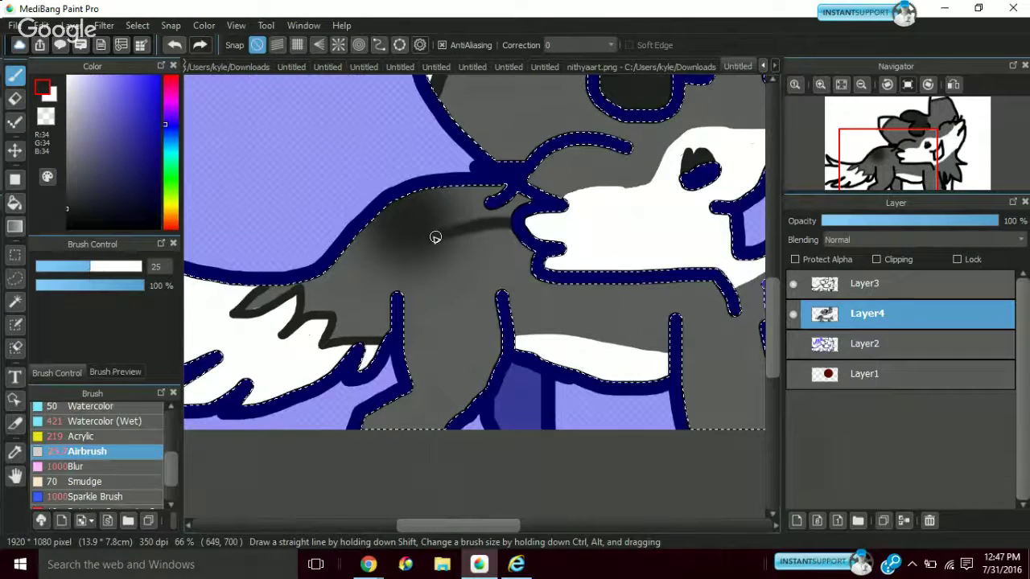
left_click(170, 45)
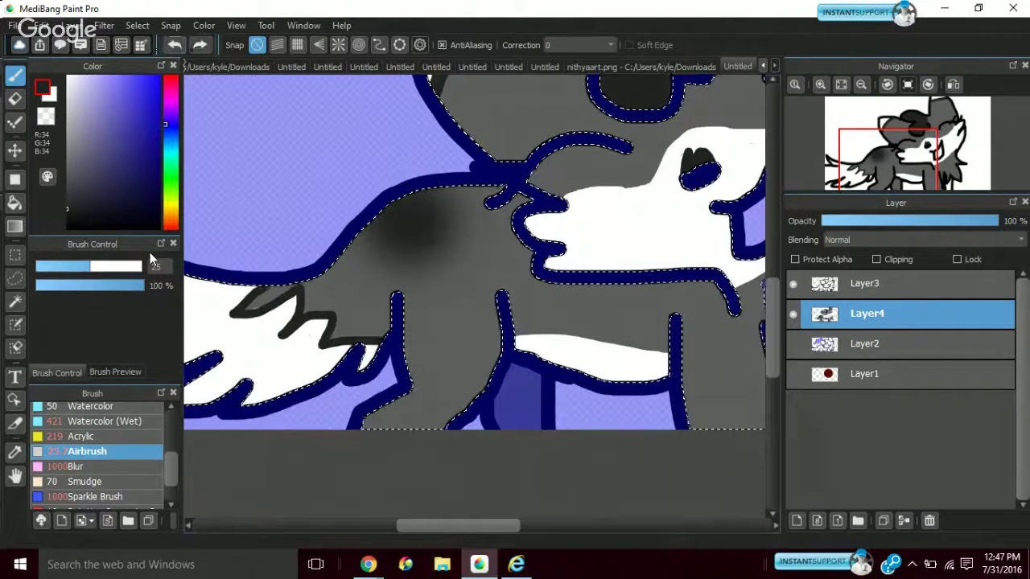
Set the Airbrush to size 116 and extend the soft dark shading along the upper back to the neck
left_click(138, 266)
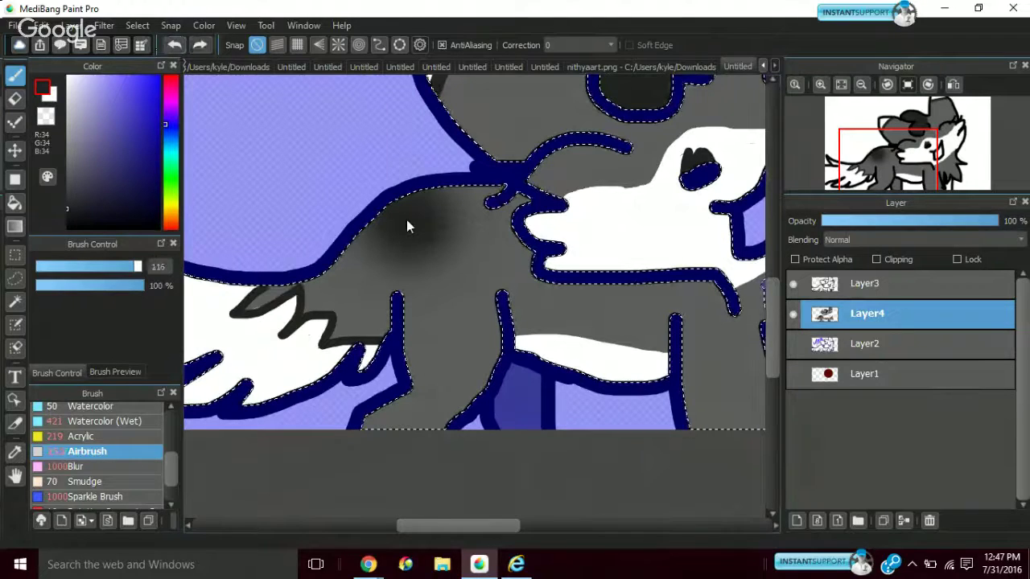
left_click_drag(408, 222, 503, 200)
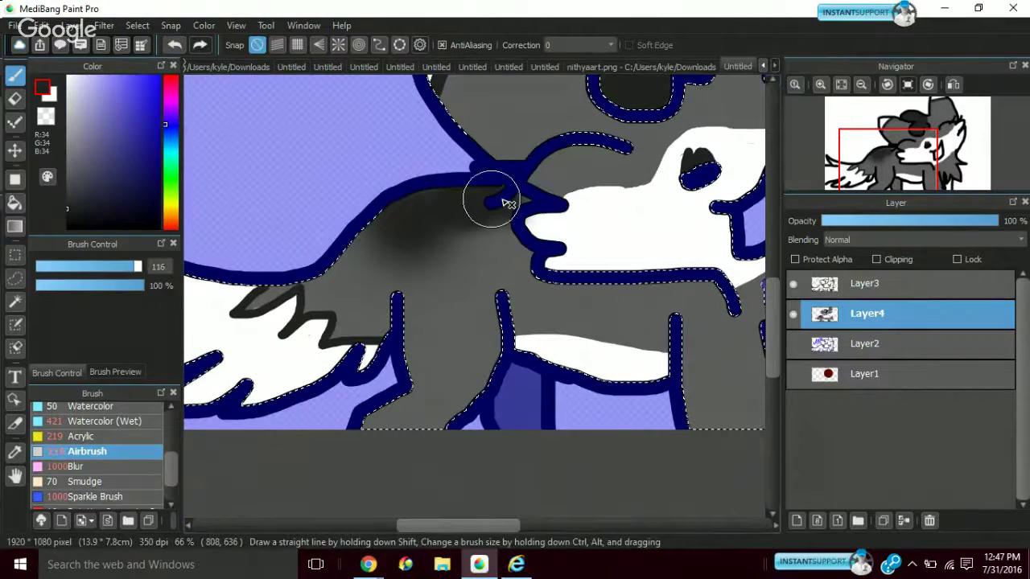
left_click_drag(508, 204, 330, 231)
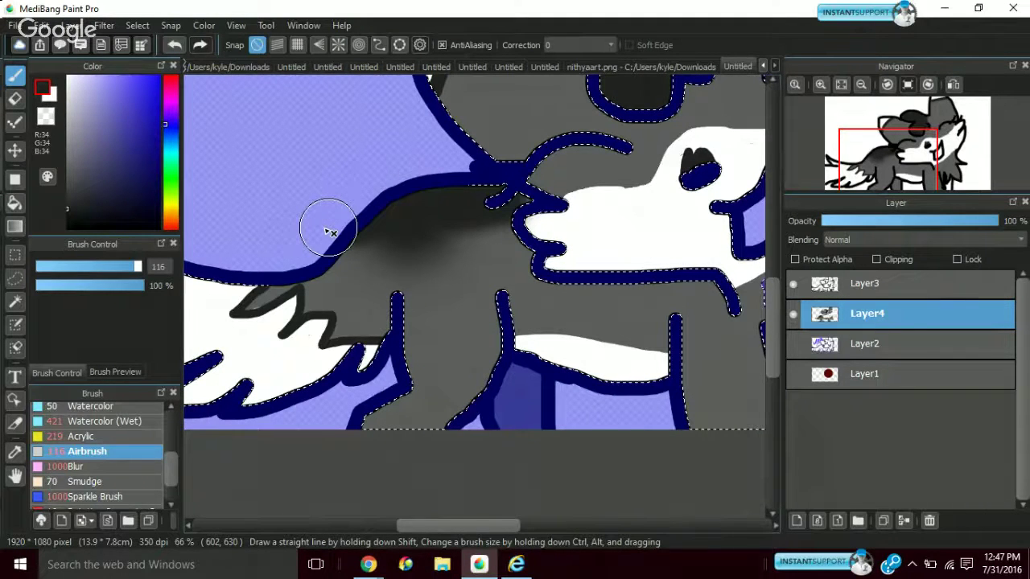
scroll(330, 231, "up", 5)
scroll(313, 251, "right", 5)
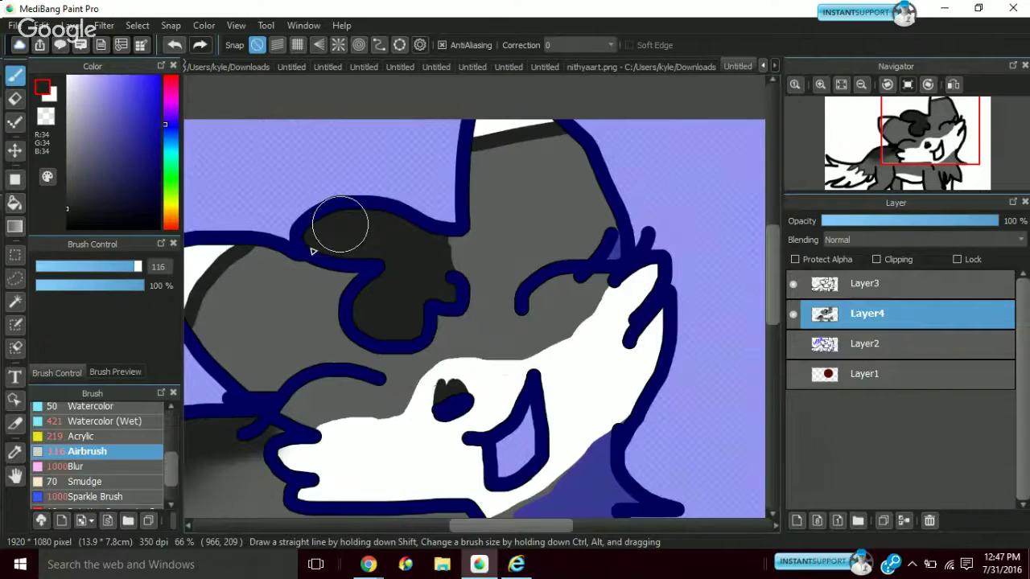
Airbrush soft dark grey bands below the white tips of both ears at size 116
mouse_move(313, 251)
left_mouse_down()
mouse_move(256, 267)
mouse_move(187, 319)
left_mouse_up()
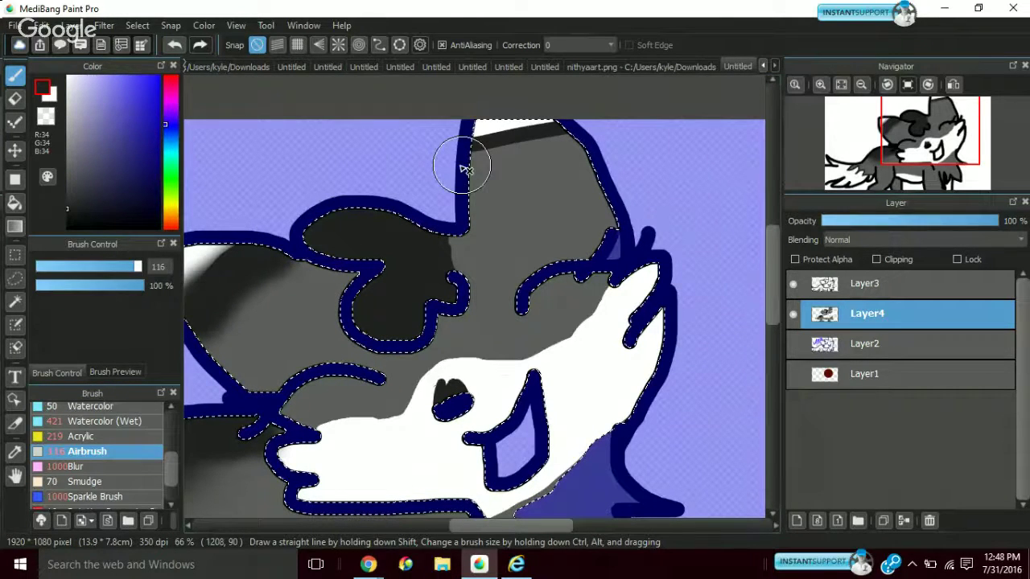
mouse_move(463, 169)
left_mouse_down()
mouse_move(595, 155)
mouse_move(566, 150)
mouse_move(453, 191)
left_mouse_up()
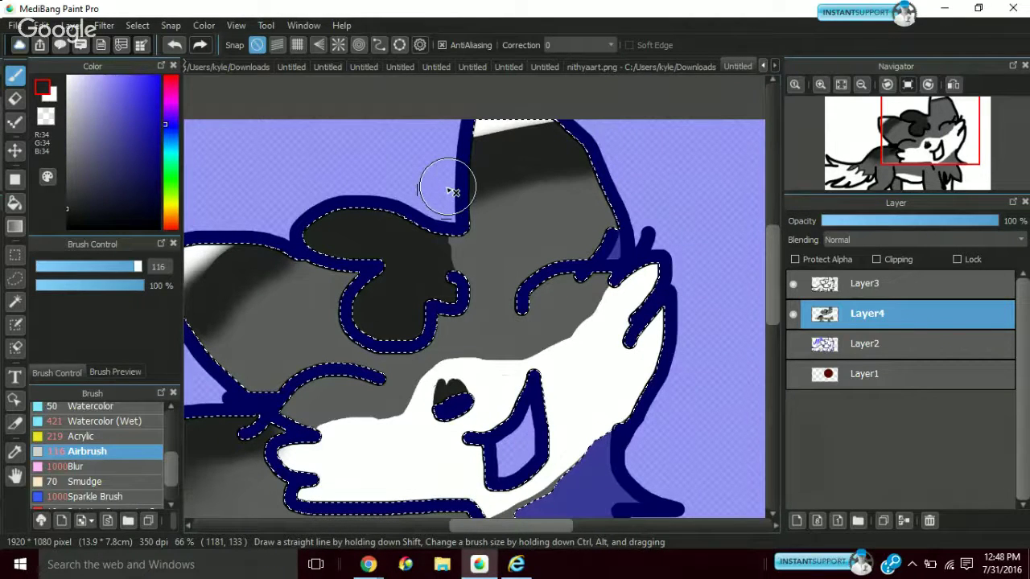
Airbrush soft black shading over the ends and lower curl of the dark hair tuft
left_click(903, 161)
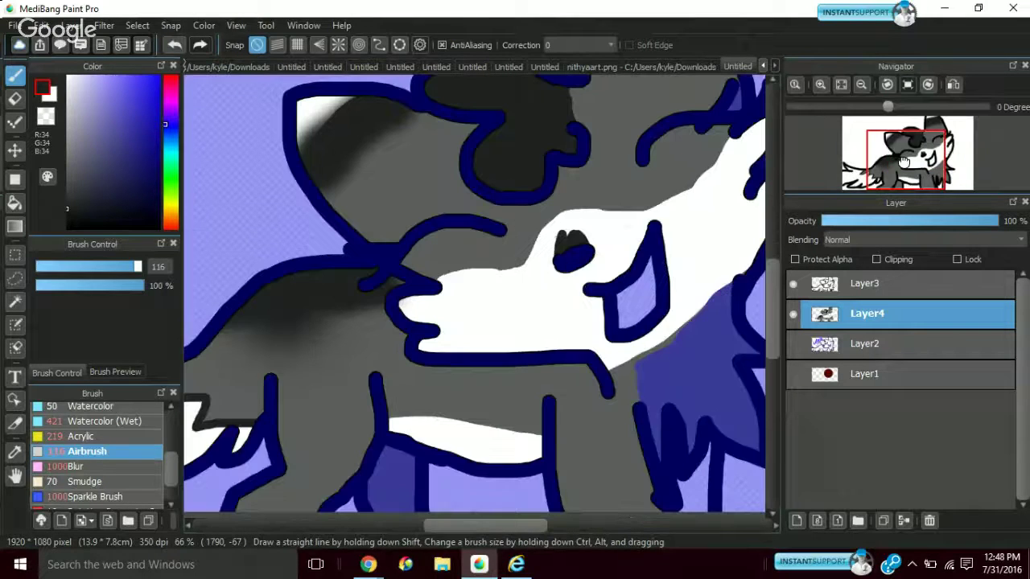
left_click(904, 154)
mouse_move(520, 207)
left_mouse_down()
mouse_move(563, 240)
mouse_move(493, 165)
mouse_move(488, 121)
mouse_move(630, 181)
mouse_move(587, 196)
mouse_move(676, 159)
mouse_move(661, 167)
left_mouse_up()
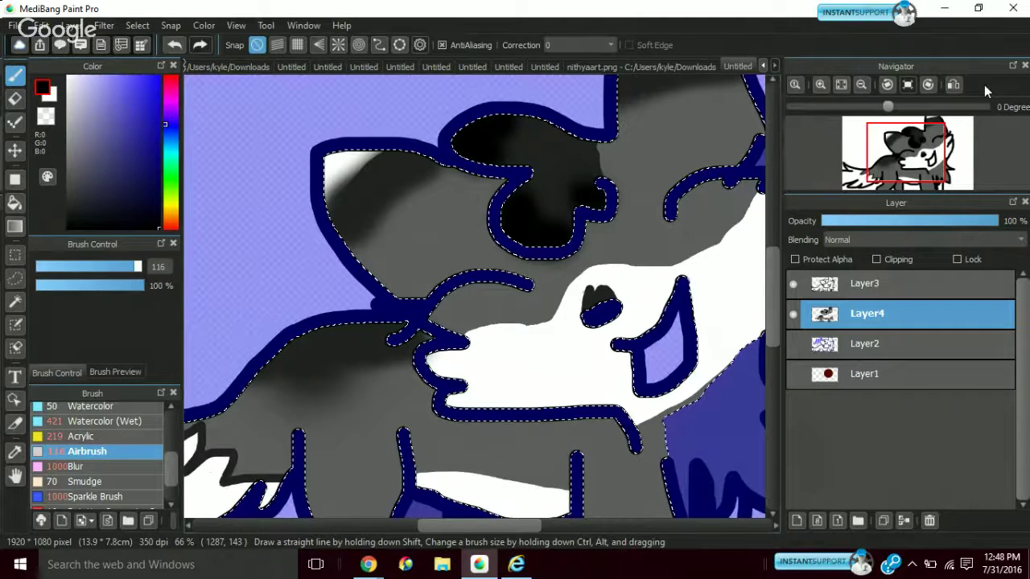
Select the enclosed chest fur area with the Magic Wand and airbrush it white
left_click(860, 88)
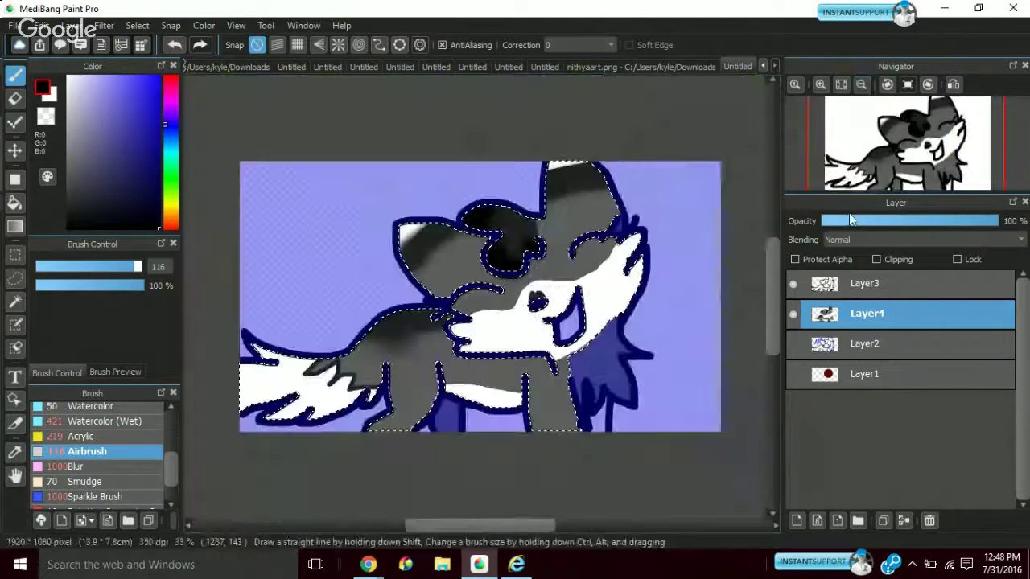
left_click(14, 310)
left_click(598, 383)
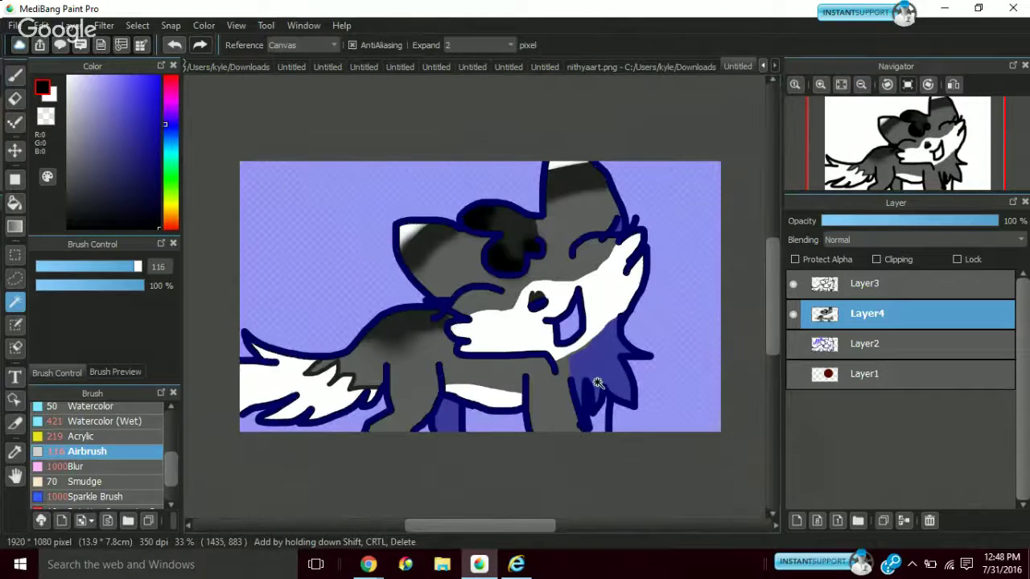
left_click(597, 383)
key("ctrl+d")
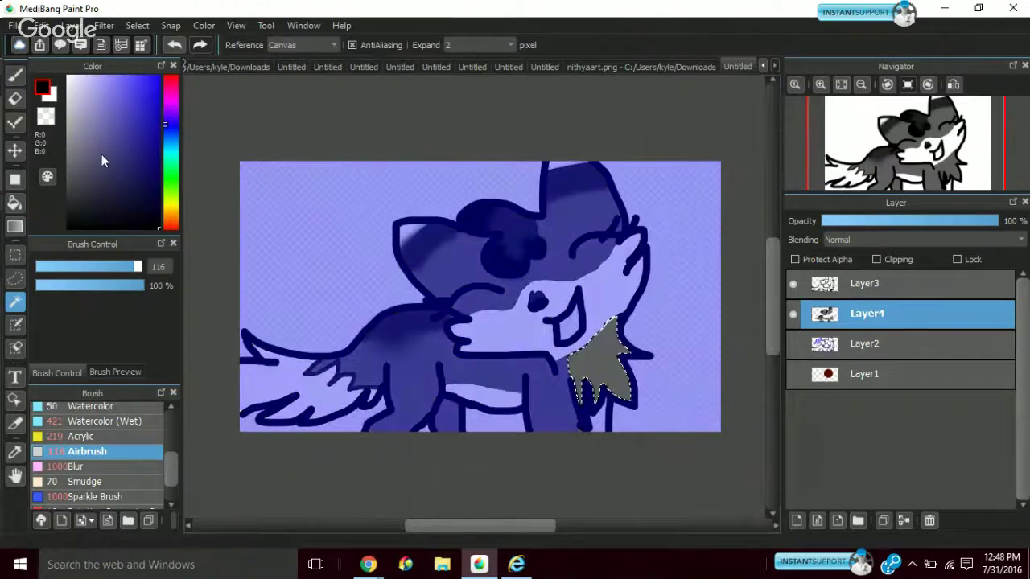
key("b")
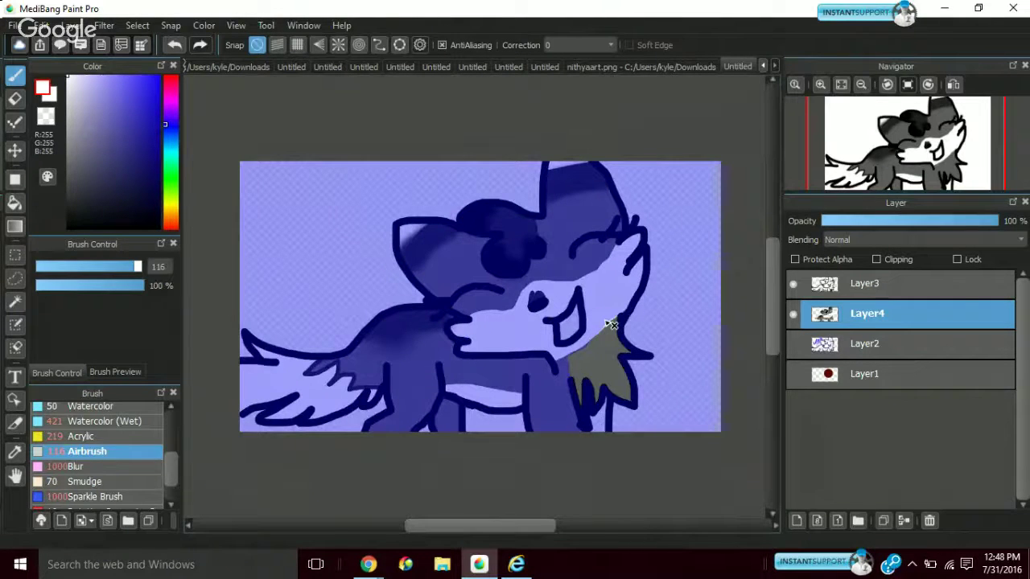
mouse_move(610, 326)
left_mouse_down()
mouse_move(640, 304)
mouse_move(579, 414)
mouse_move(646, 324)
mouse_move(623, 387)
mouse_move(645, 308)
left_mouse_up()
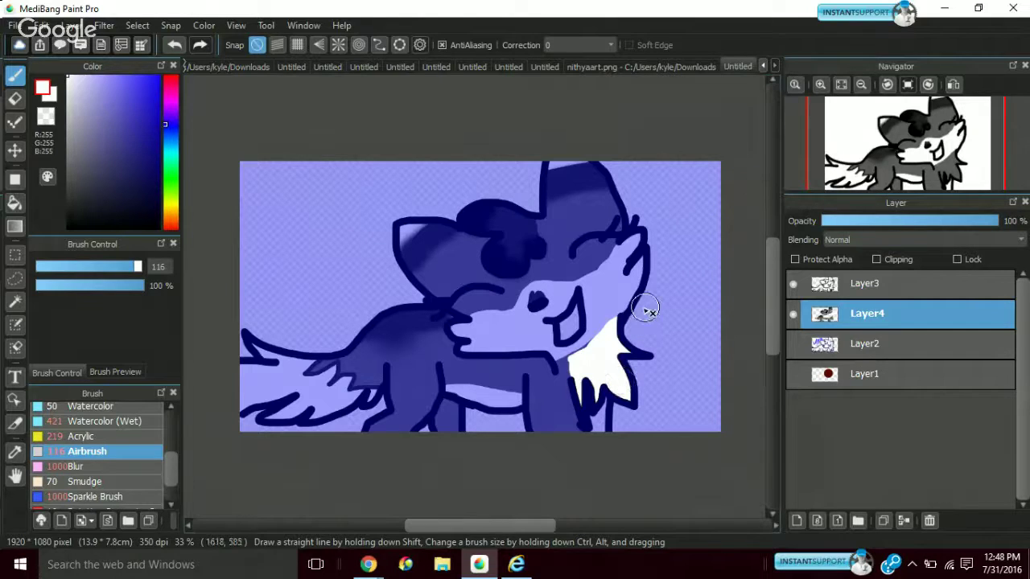
Clear the selection and airbrush white over the grey strip between the chin and the chest fur
left_click(135, 26)
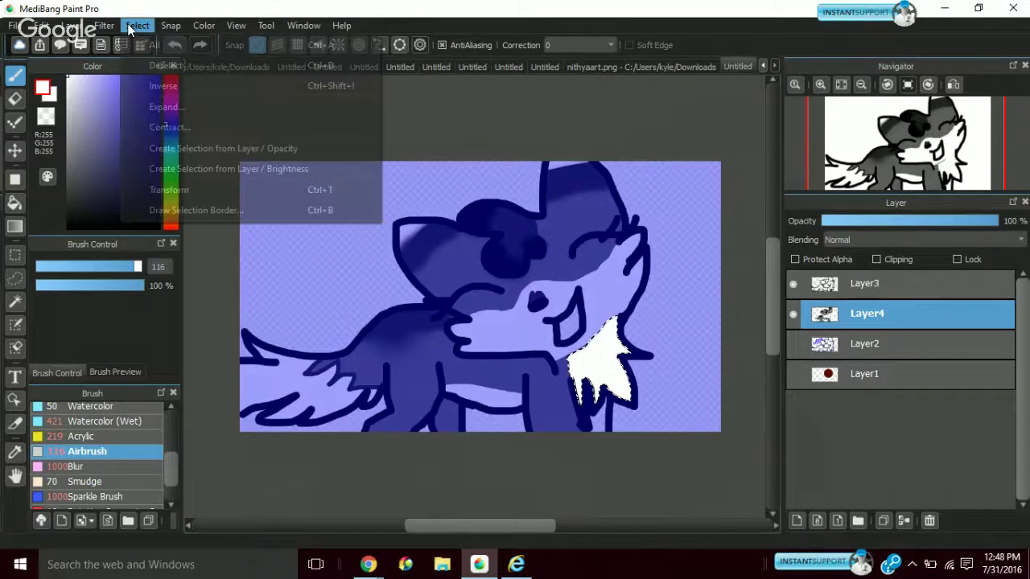
left_click(166, 65)
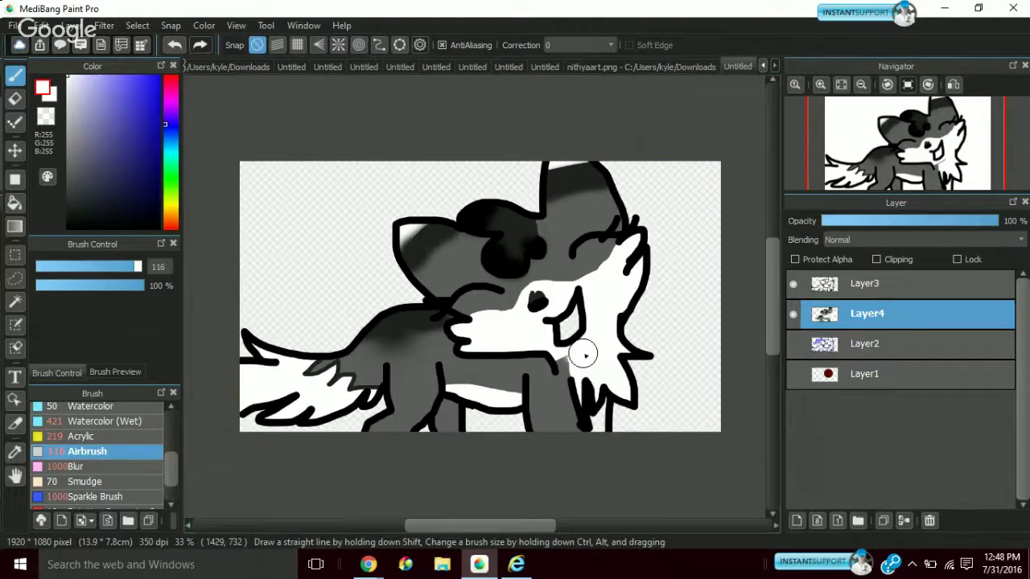
left_click_drag(577, 362, 594, 370)
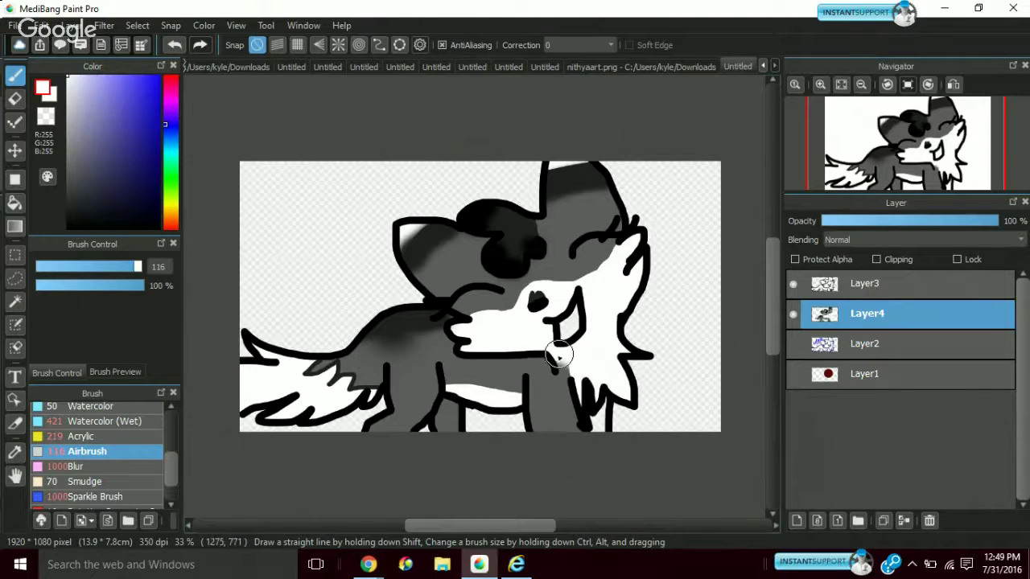
mouse_move(559, 354)
left_mouse_down()
mouse_move(555, 368)
mouse_move(554, 346)
left_mouse_up()
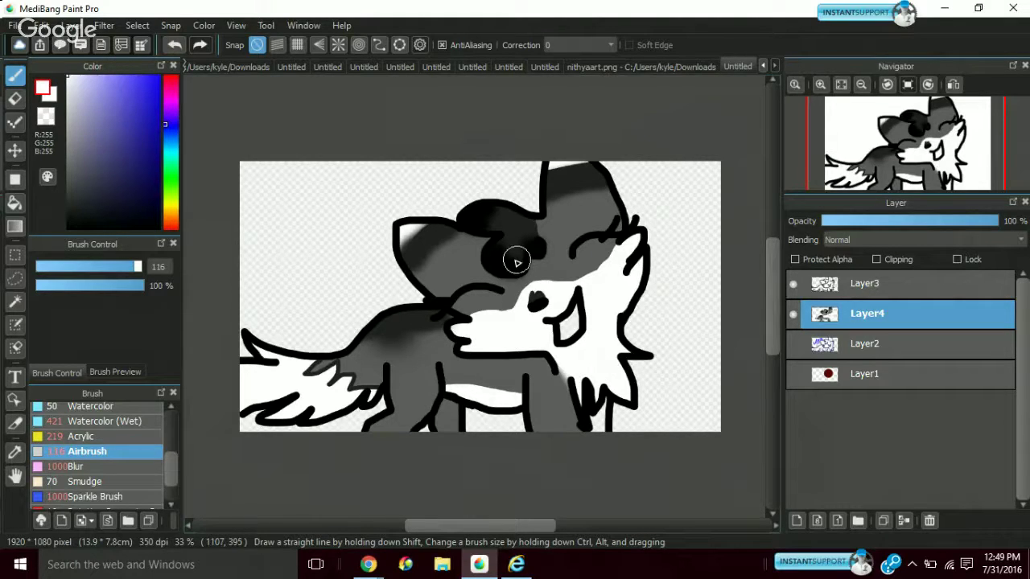
Add a new layer directly above Layer2 and handwrite an underlined "Ashia" beside the character with the black Pencil at size 16
left_click(983, 344)
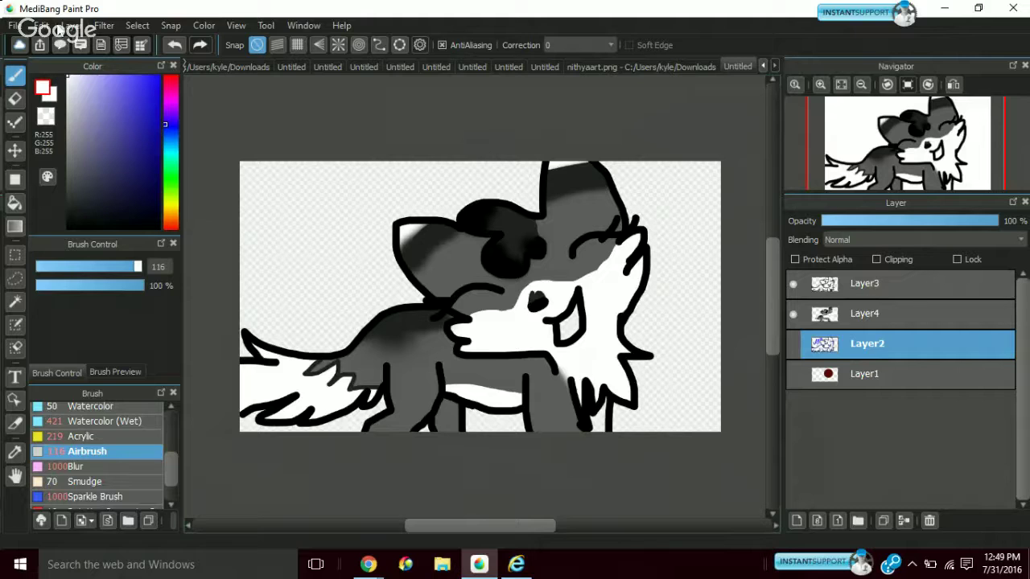
left_click(95, 48)
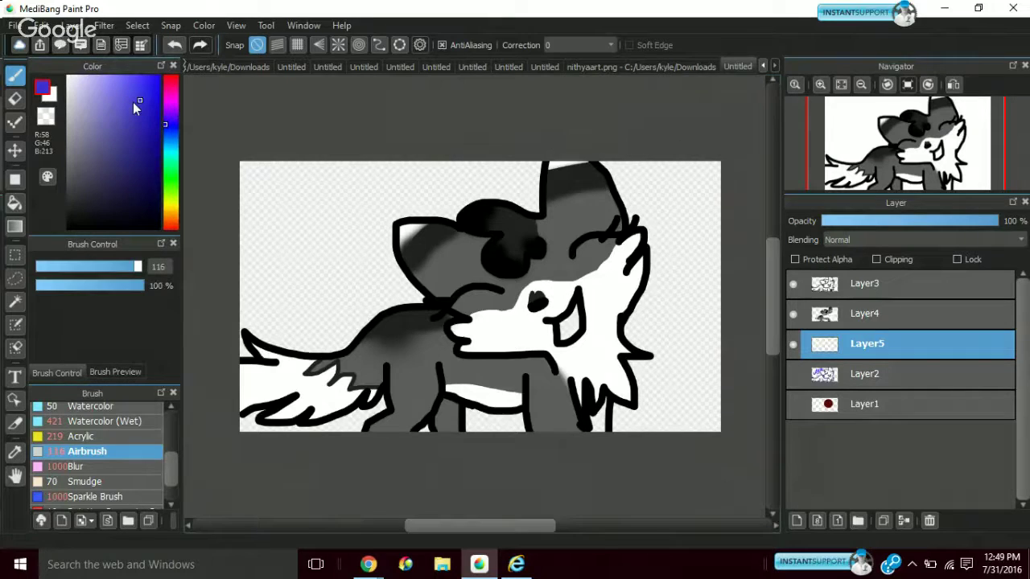
left_click(157, 228)
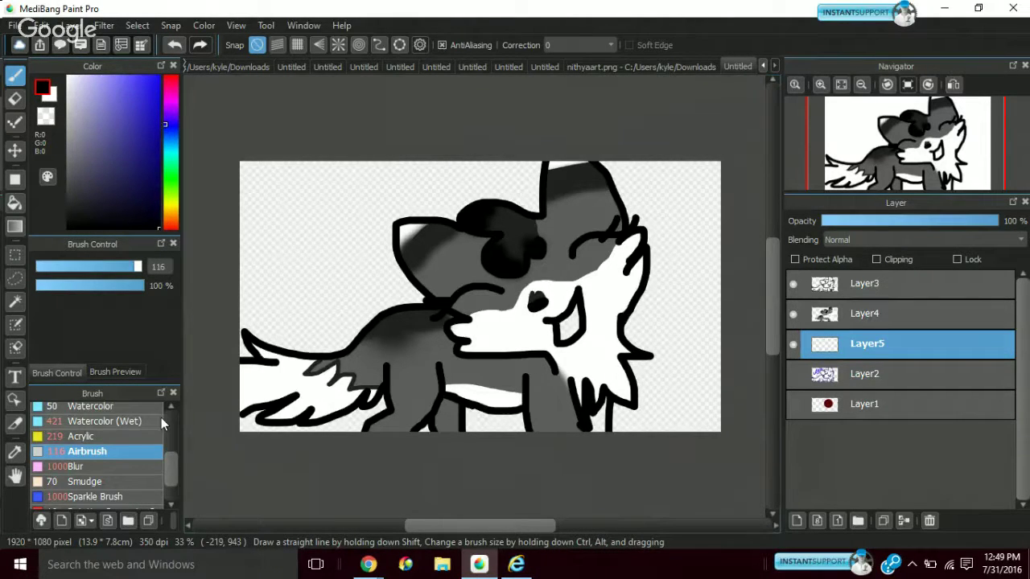
scroll(137, 435, "up", 3)
left_click(113, 409)
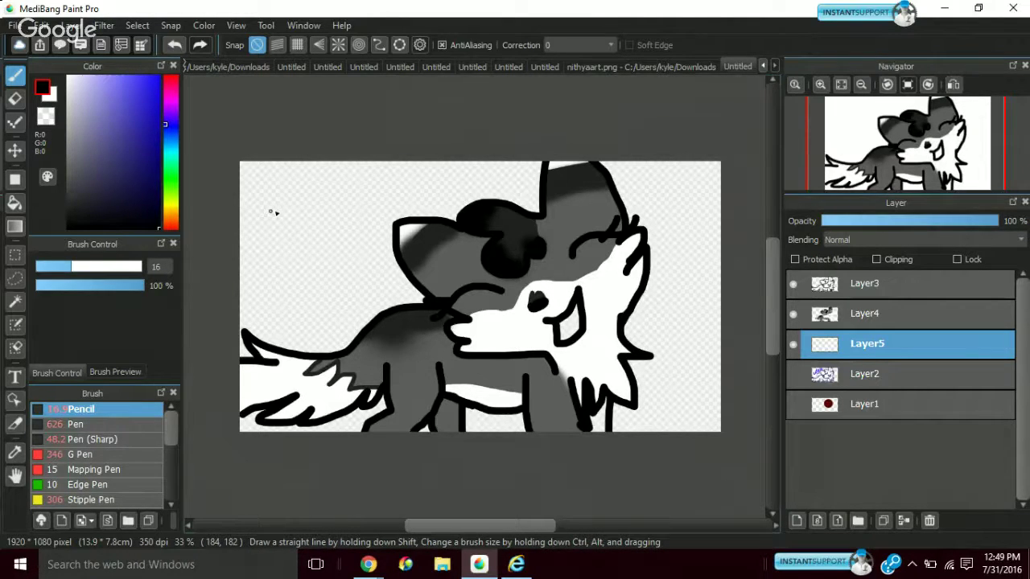
mouse_move(259, 239)
left_mouse_down()
mouse_move(282, 198)
mouse_move(286, 270)
mouse_move(294, 252)
mouse_move(300, 269)
left_mouse_up()
left_click_drag(314, 198, 313, 265)
left_click_drag(316, 246, 350, 258)
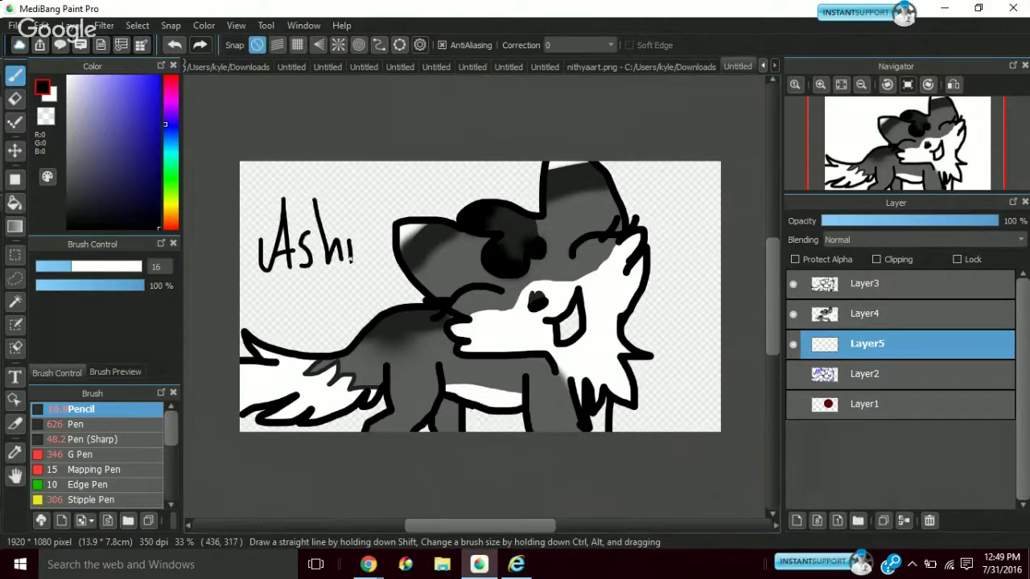
left_click(347, 216)
left_click_drag(375, 242, 386, 264)
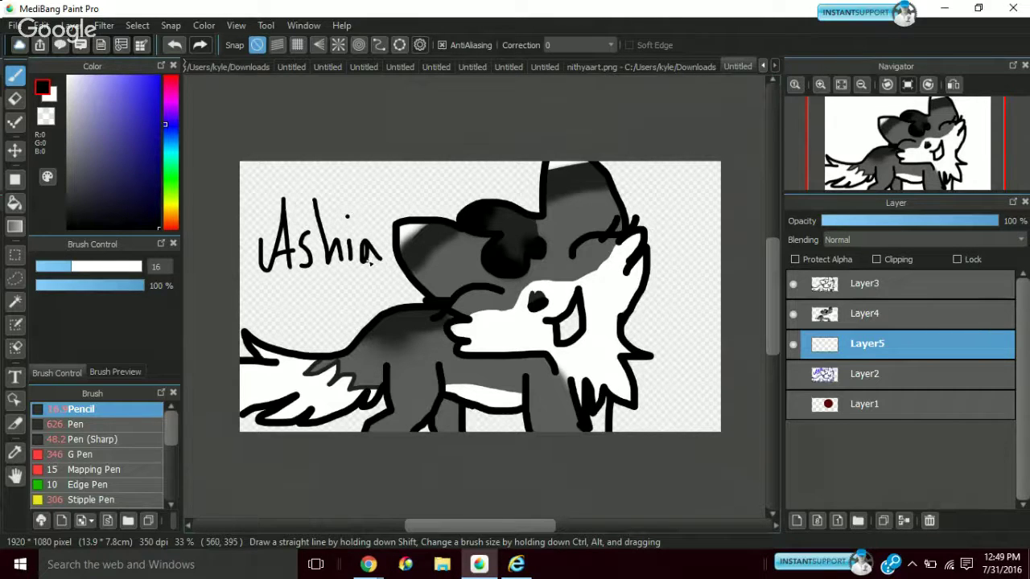
left_click_drag(256, 280, 439, 272)
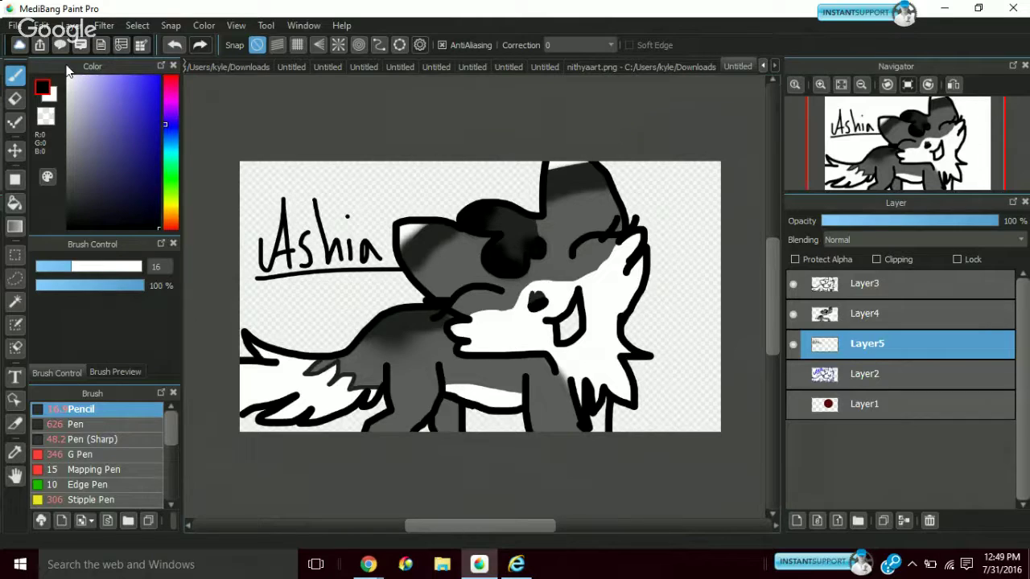
Airbrush a soft light purple glow behind the character at size 739, undoing the stroke that covers the lettering
left_click(104, 79)
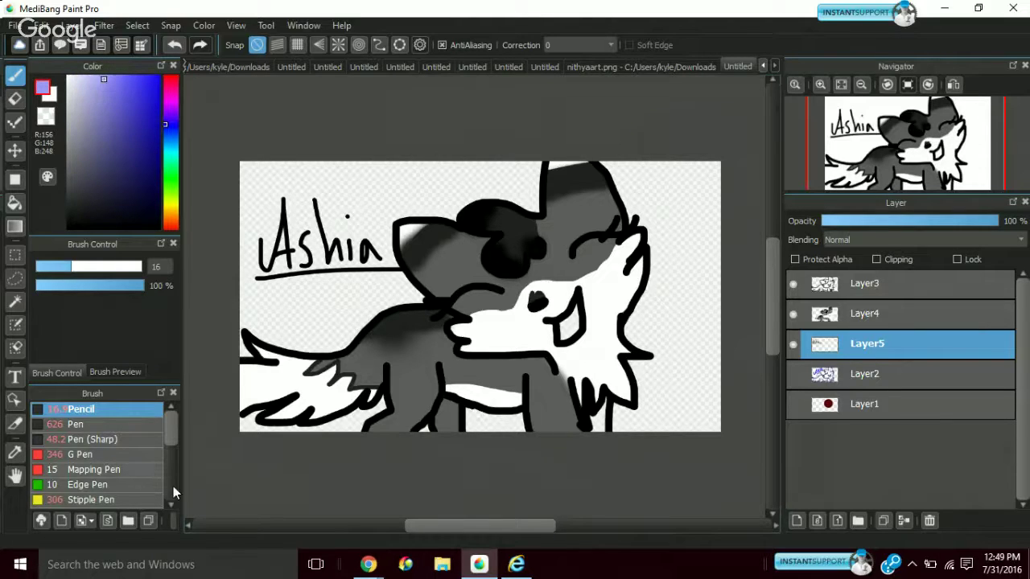
scroll(165, 492, "down", 3)
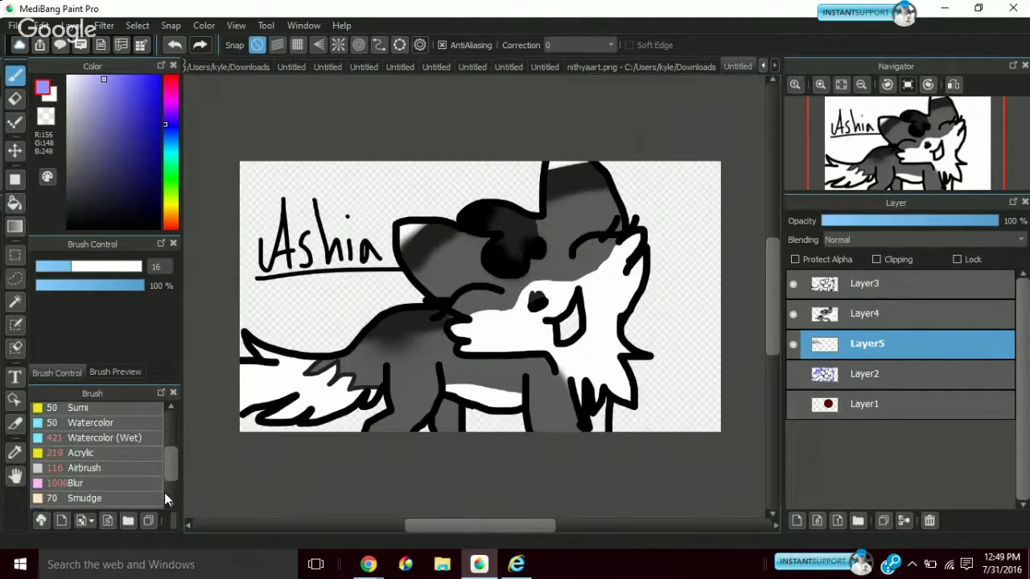
scroll(165, 499, "down", 2)
left_click(103, 412)
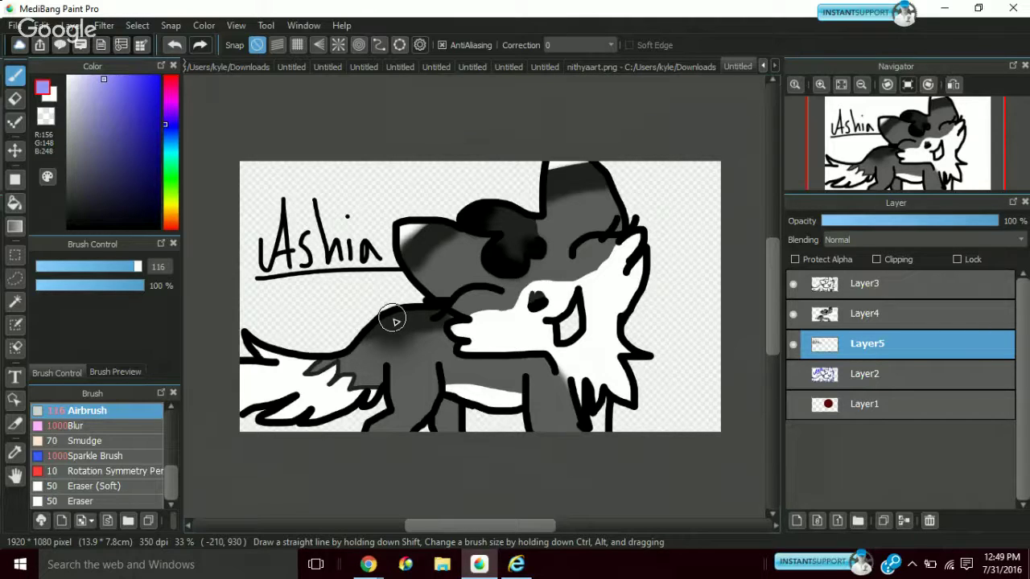
left_click_drag(394, 321, 411, 295)
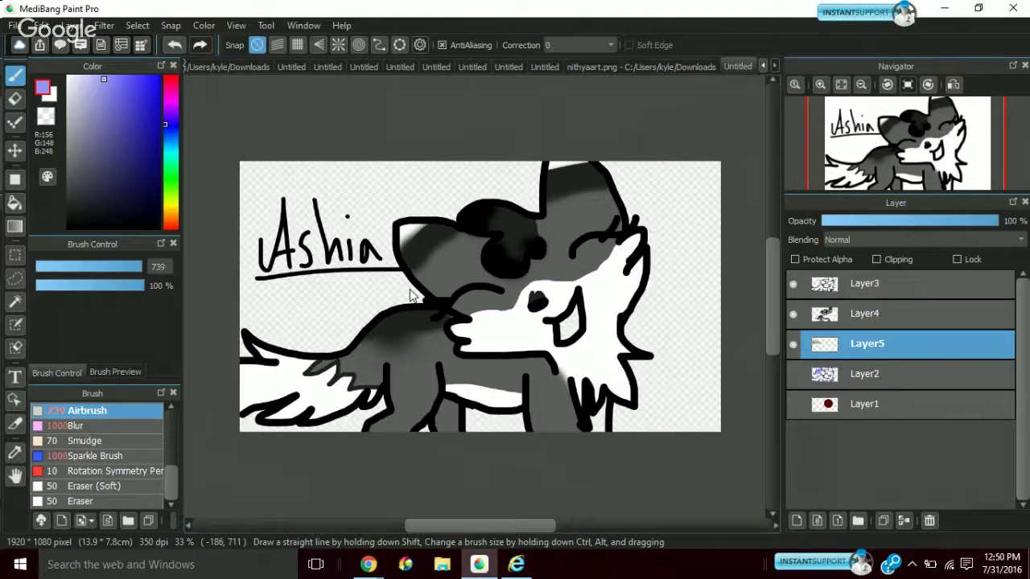
mouse_move(467, 269)
left_mouse_down()
mouse_move(555, 400)
mouse_move(286, 245)
mouse_move(246, 78)
left_mouse_up()
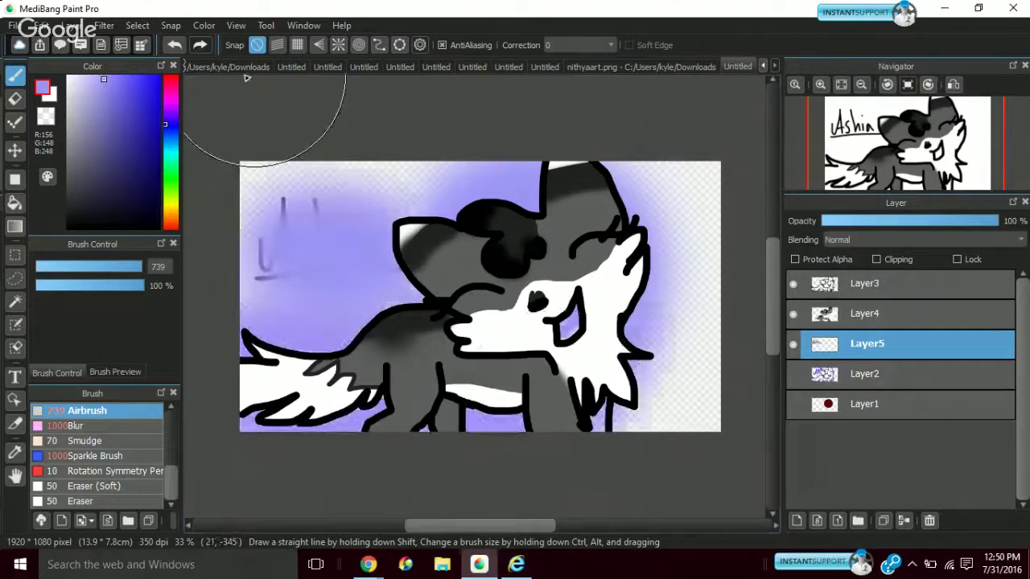
left_click(174, 45)
Save the drawing in the Downloads folder as "ashiaart" in MediBang Paint Pro (*.mdp) format
left_click(14, 25)
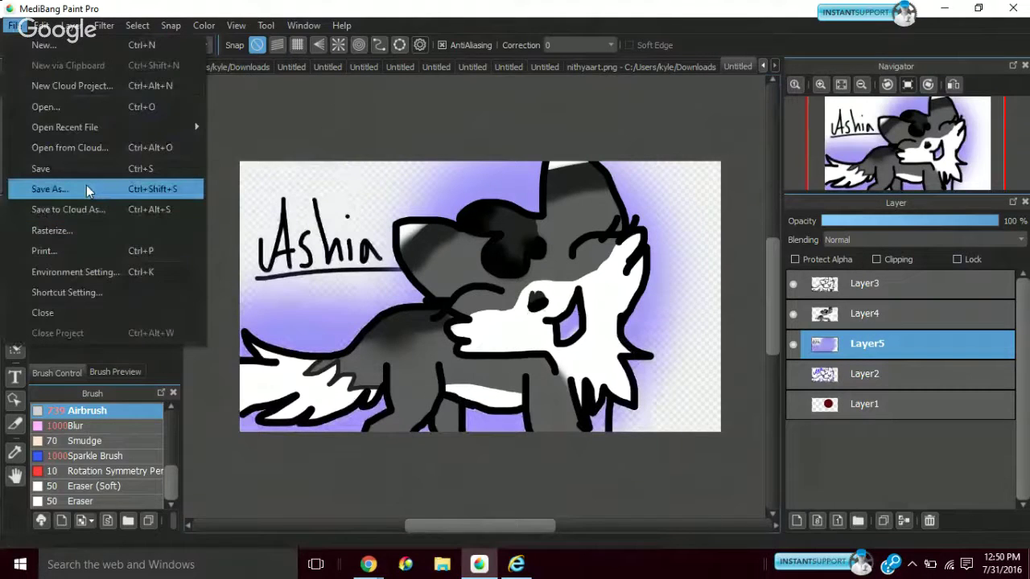
left_click(81, 189)
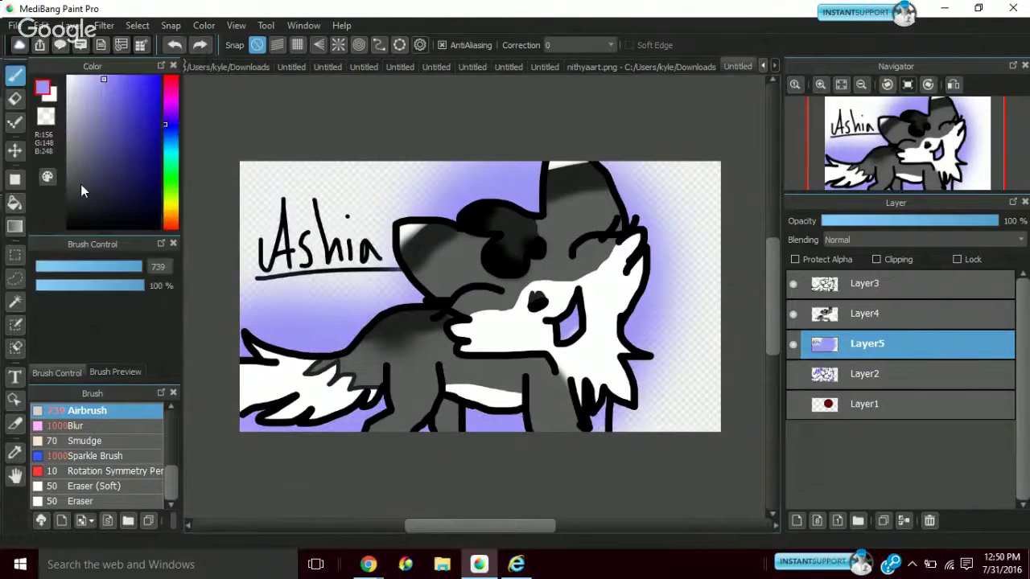
type("ashiaa")
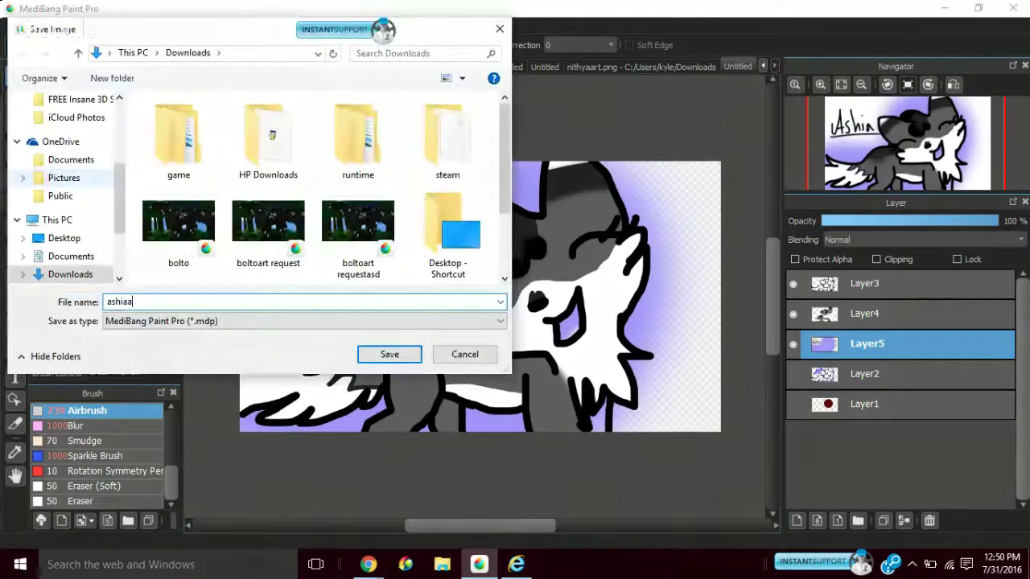
type("rt")
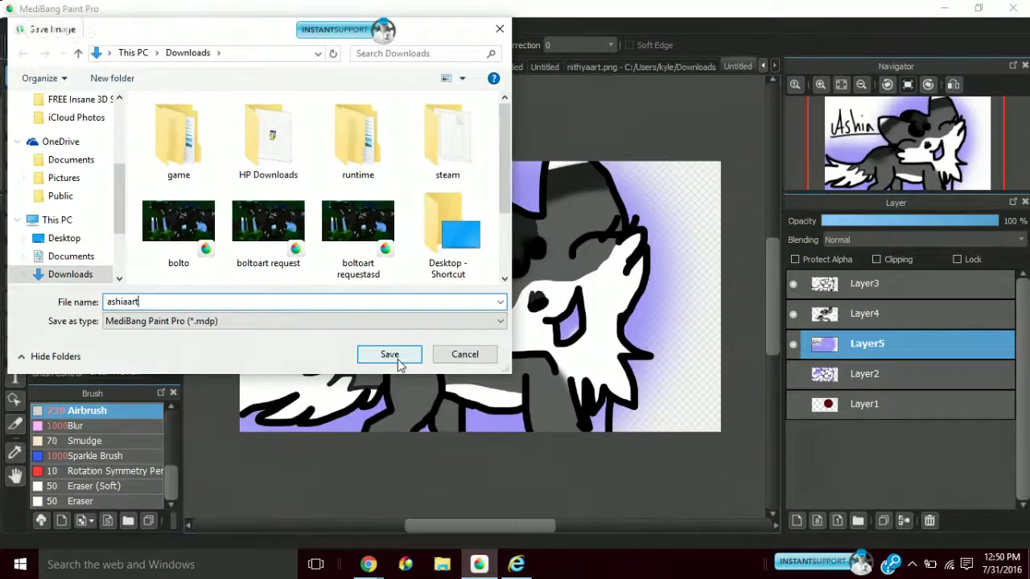
left_click(398, 361)
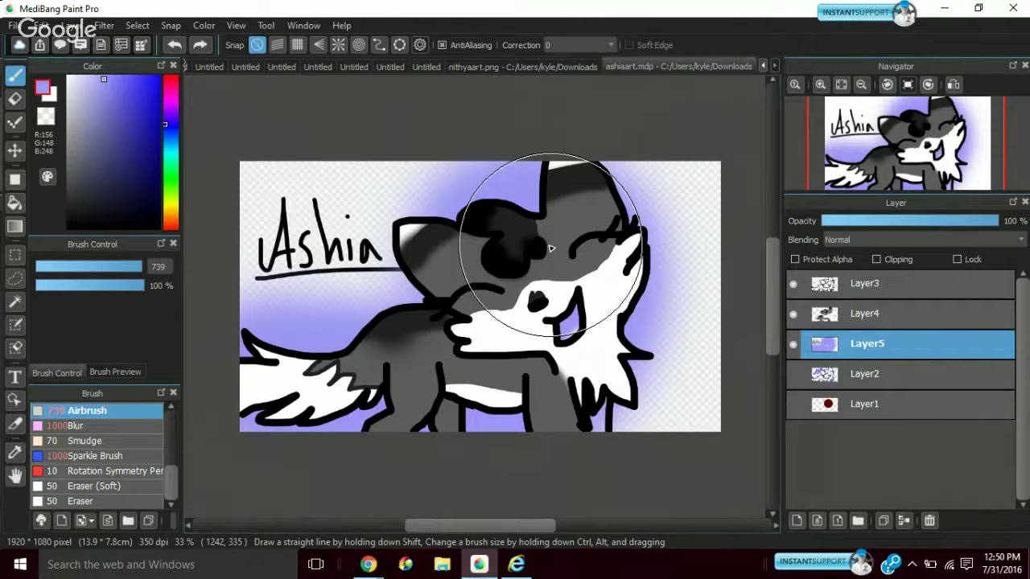
Switch to the wiki message wall in Chrome, title a new message "ASHIA ART REQUEST" and open its body for editing
left_click(946, 9)
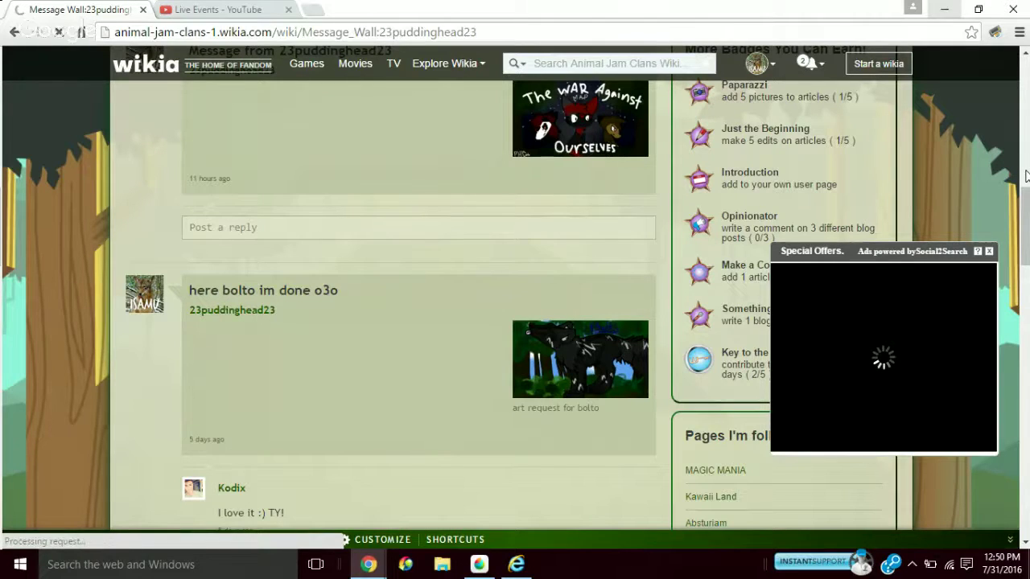
left_click(1021, 110)
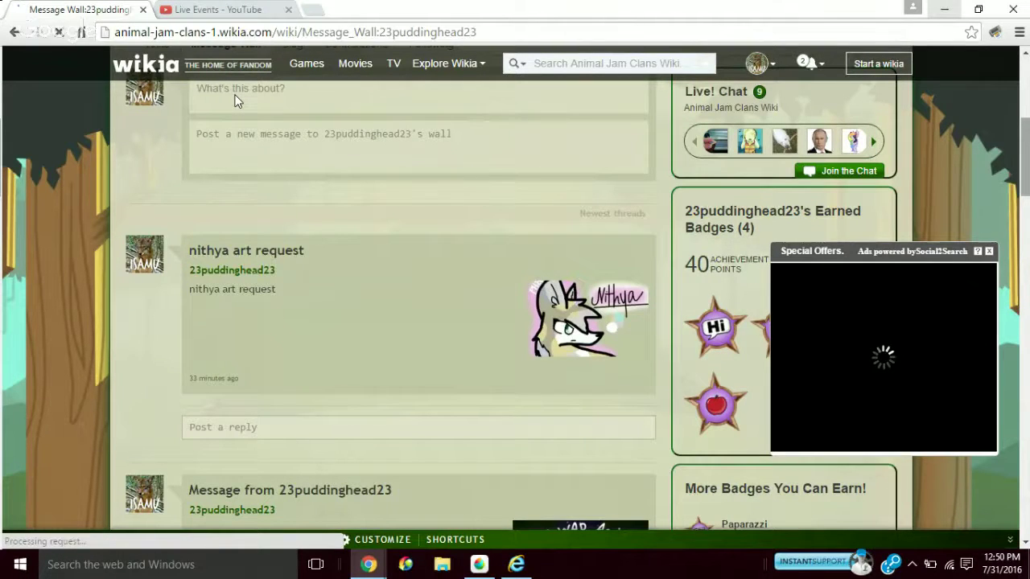
scroll(234, 101, "down", 5)
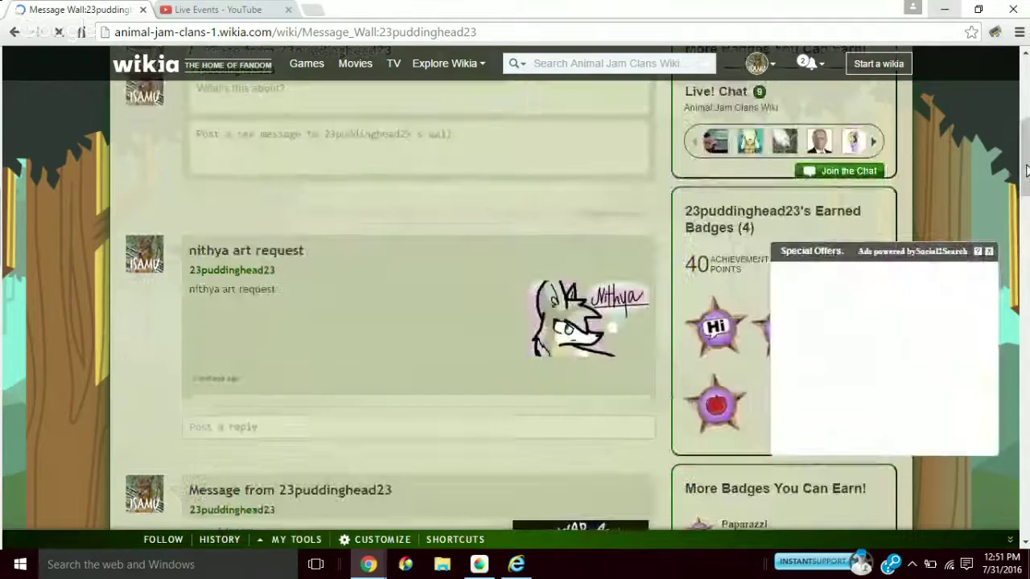
scroll(1026, 173, "up", 5)
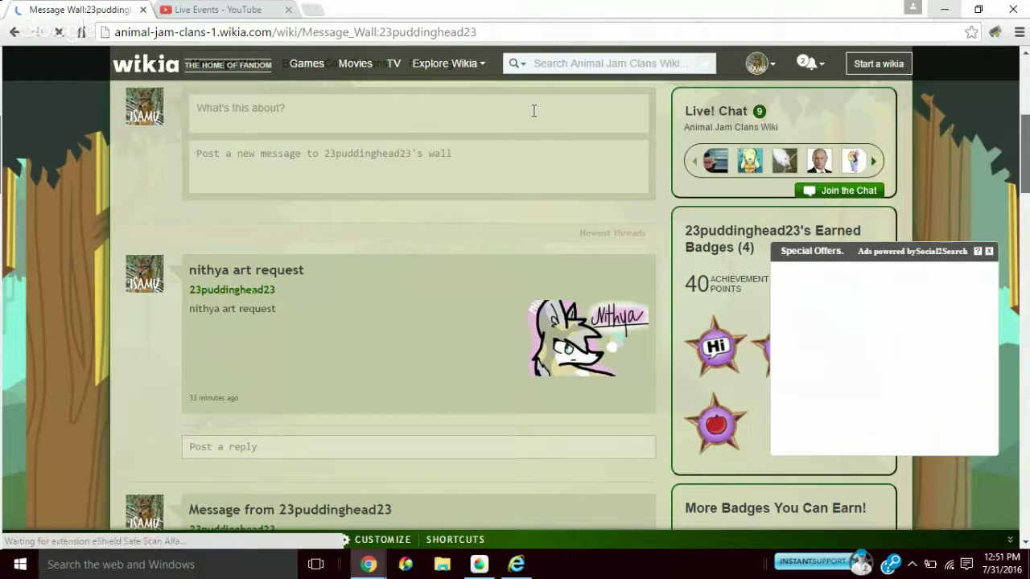
left_click(533, 110)
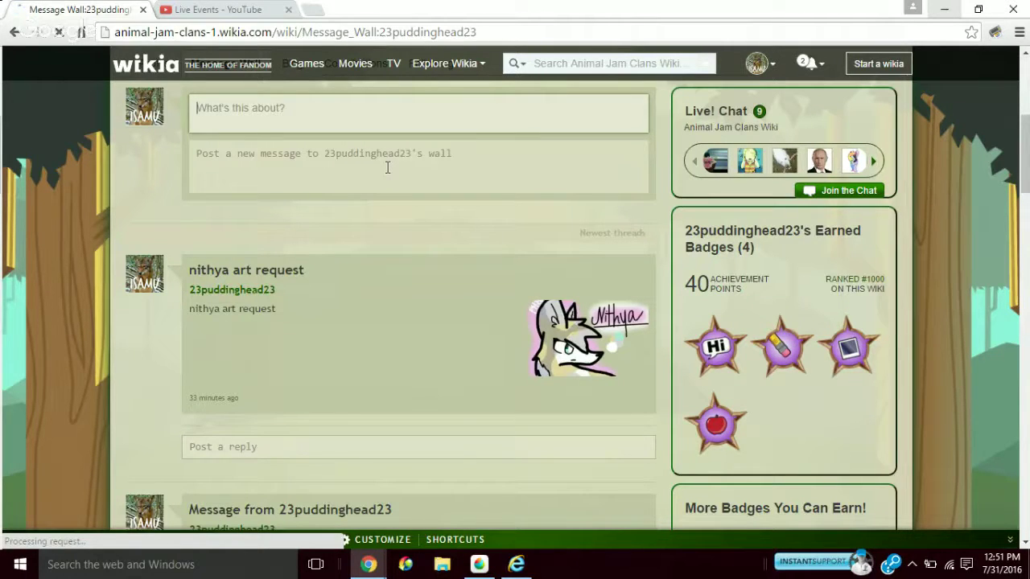
type("ASHIA ART RE")
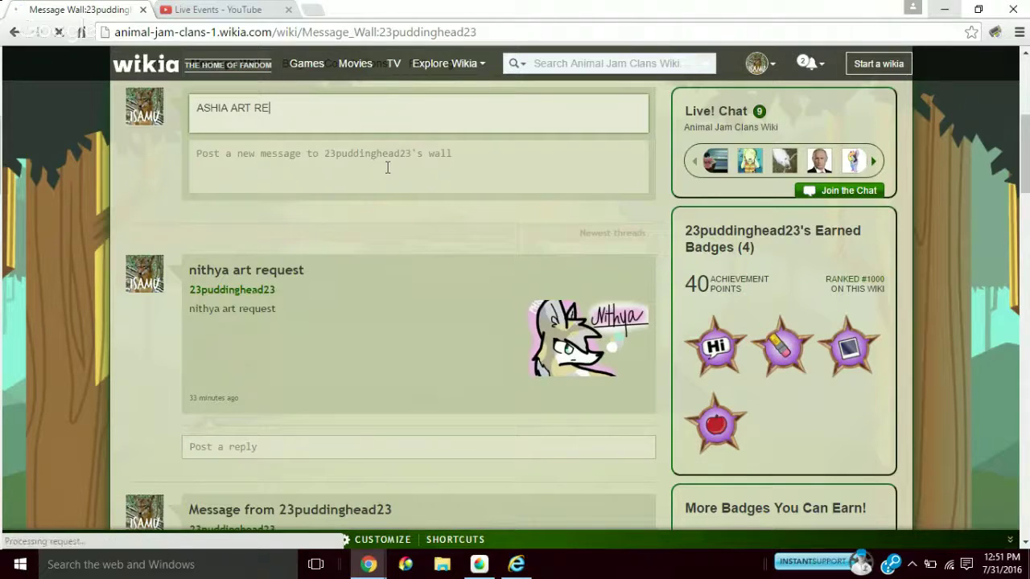
type("QUEST")
left_click(387, 167)
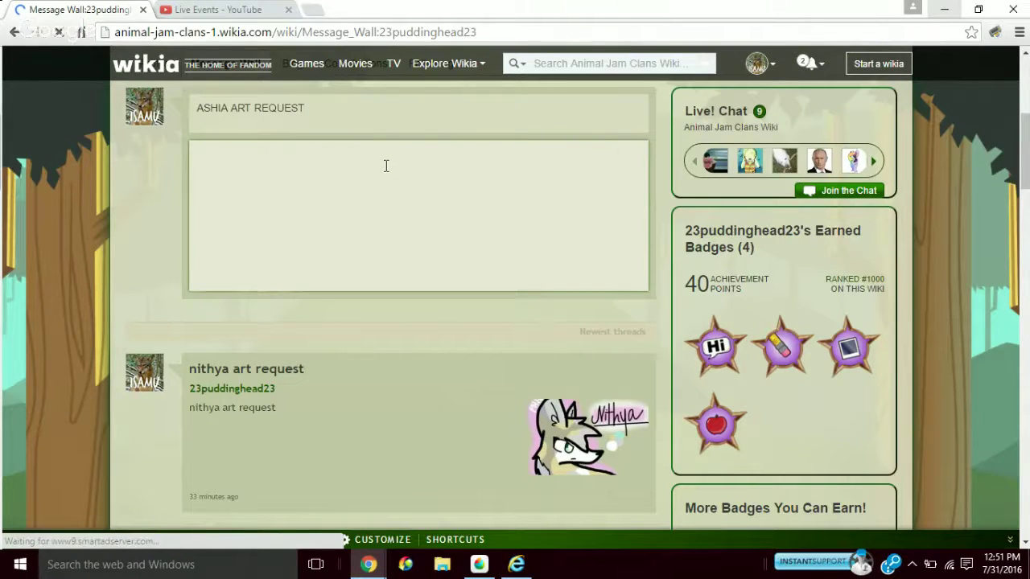
left_click(386, 166)
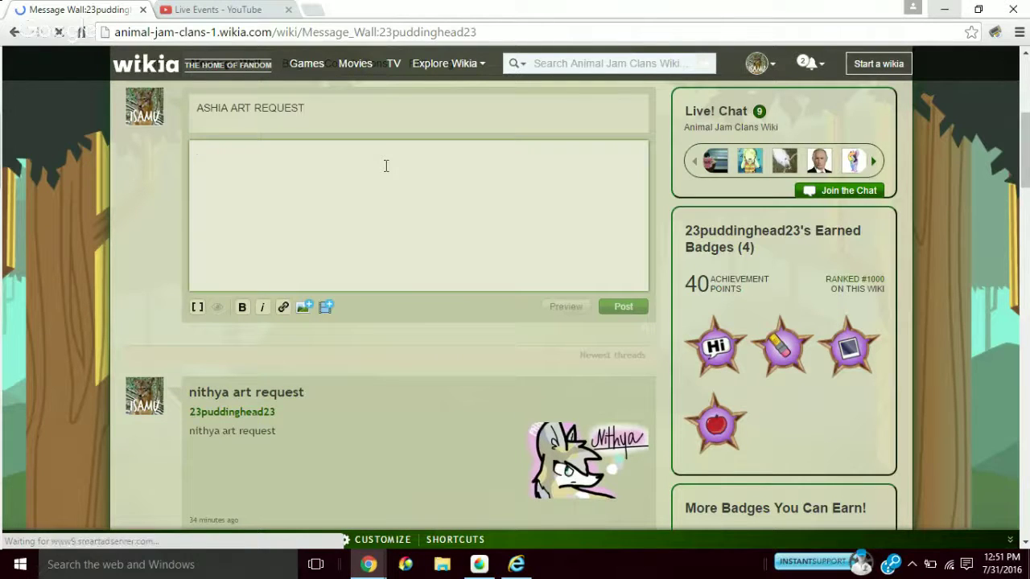